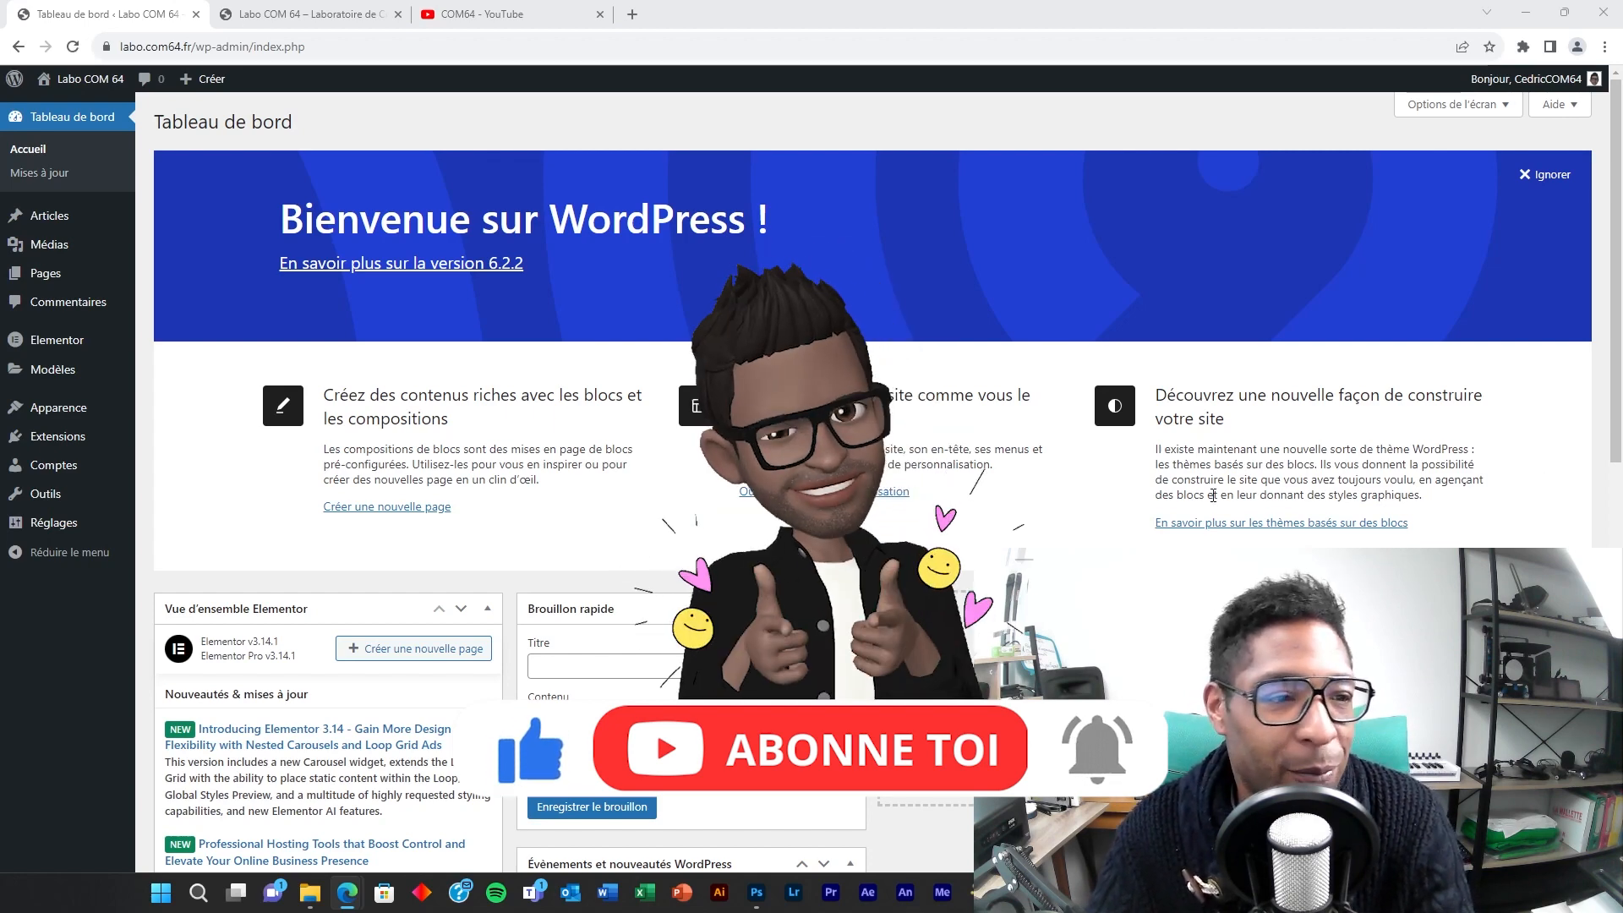
# Go to the page for adding WordPress plugins and search for "forminator"
pyautogui.click(84, 442)
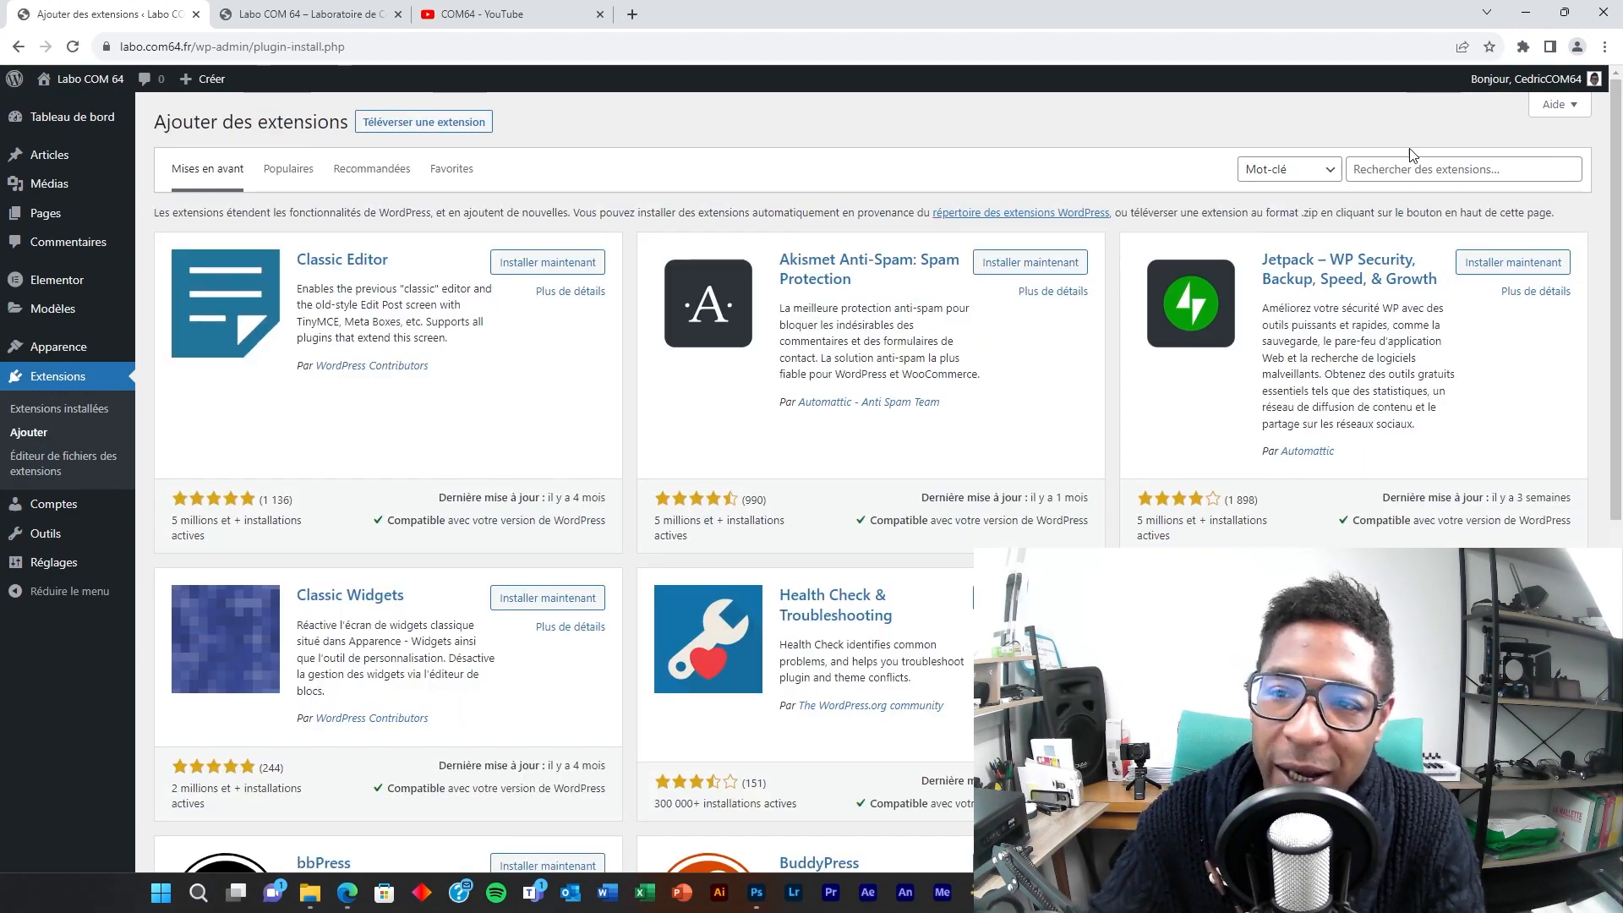
pyautogui.click(1385, 167)
pyautogui.write('f')
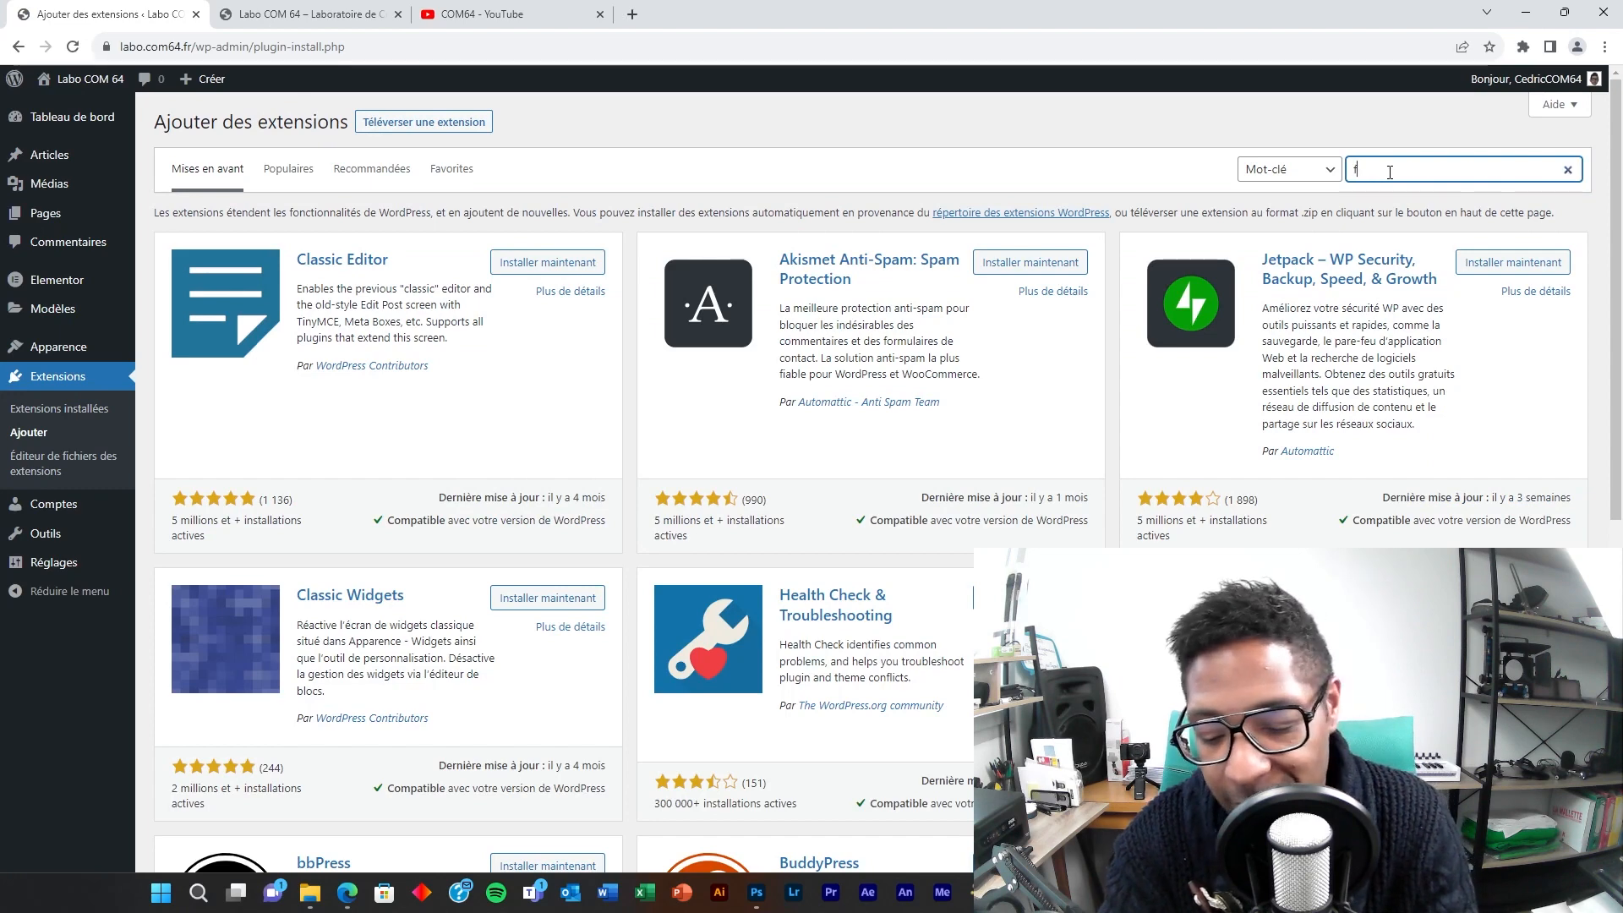
pyautogui.write('orm')
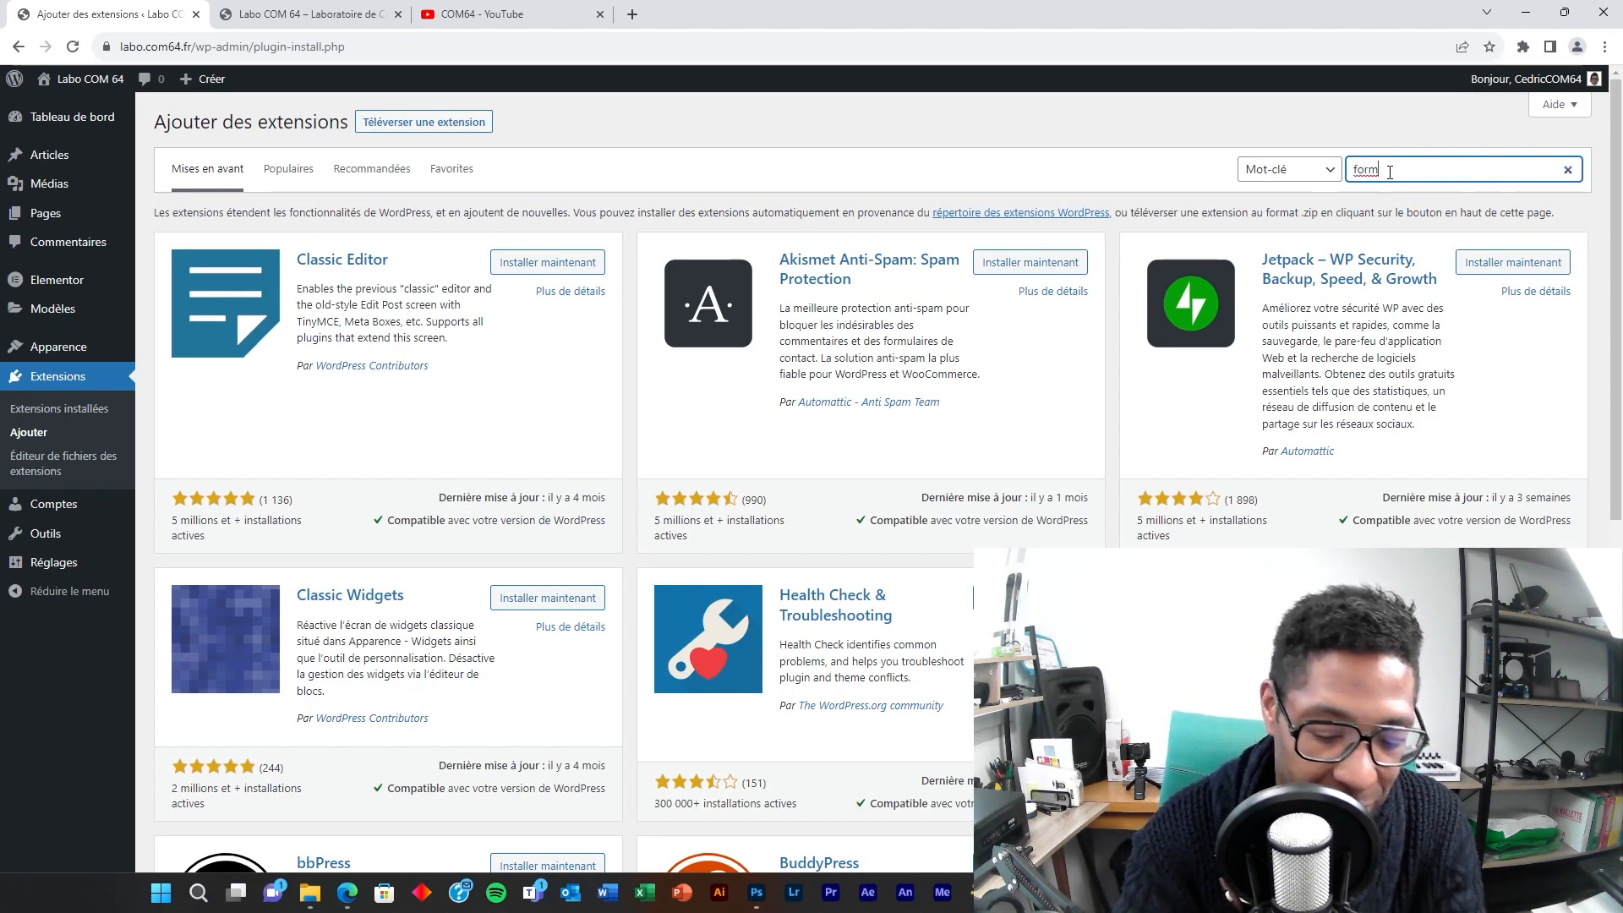
pyautogui.write('in')
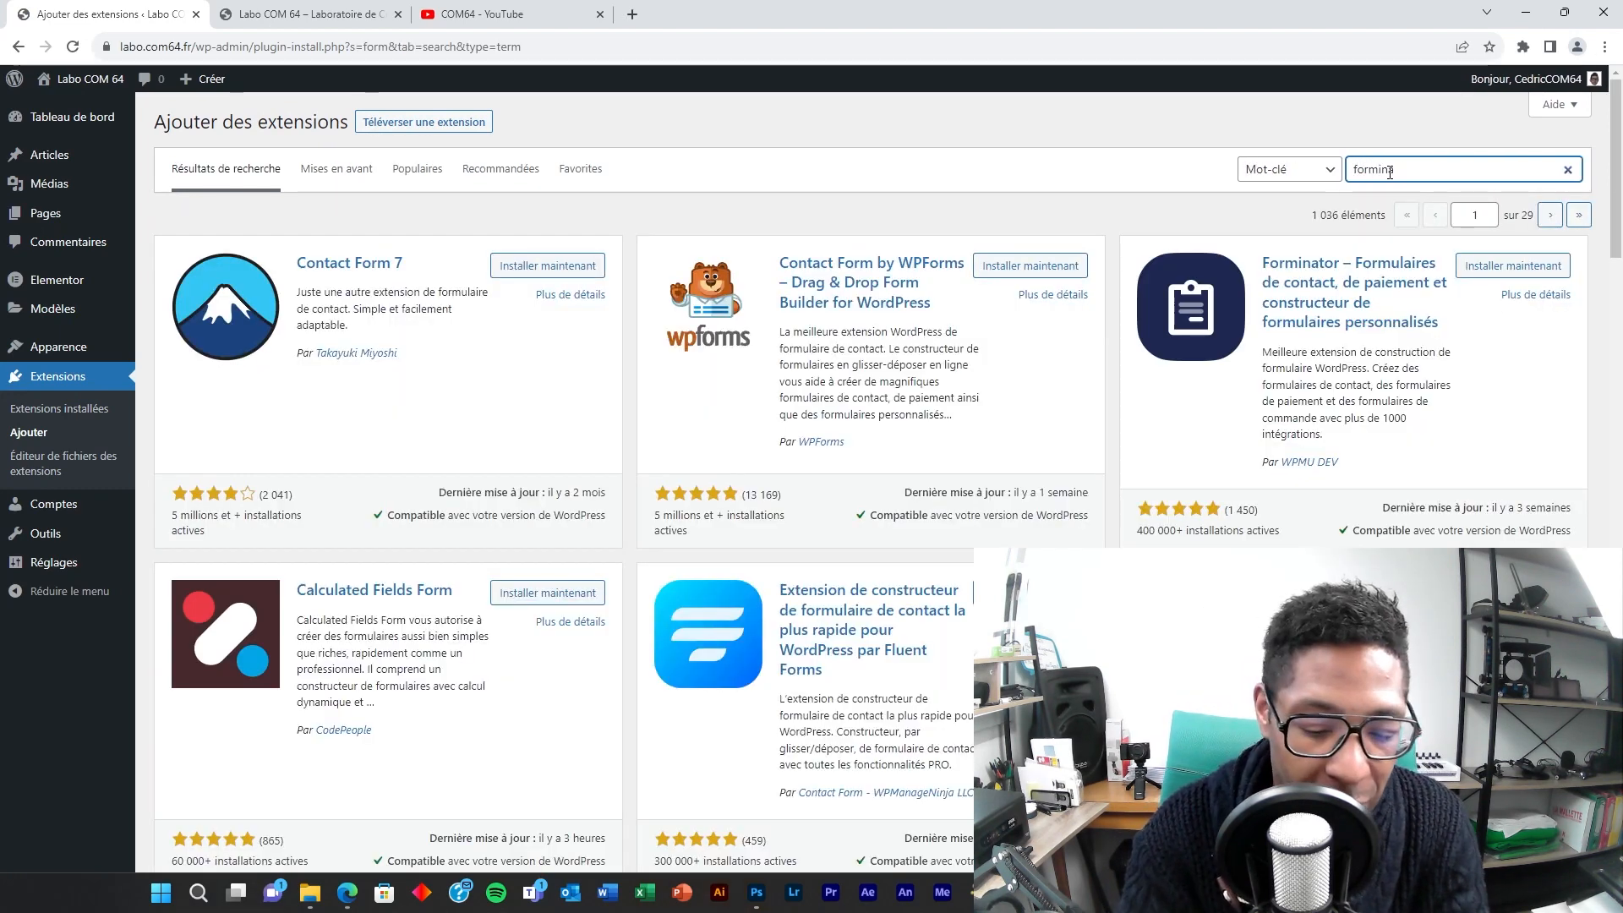
pyautogui.write('ator')
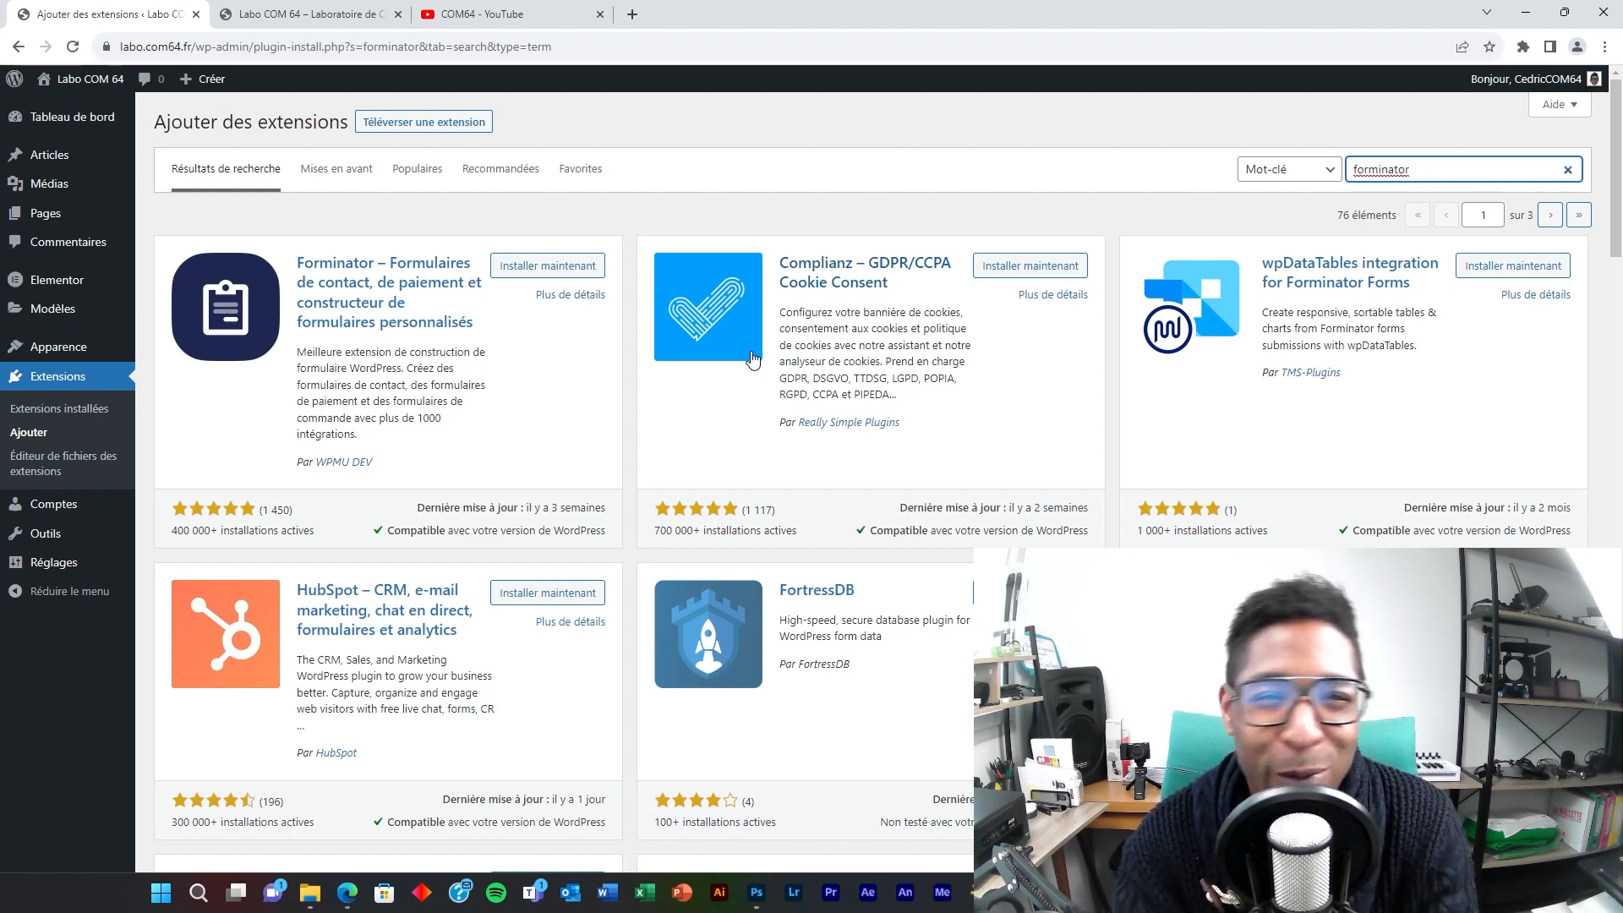
# Open the Forminator plugin's details and read through its description, feature list and ratings
pyautogui.click(369, 308)
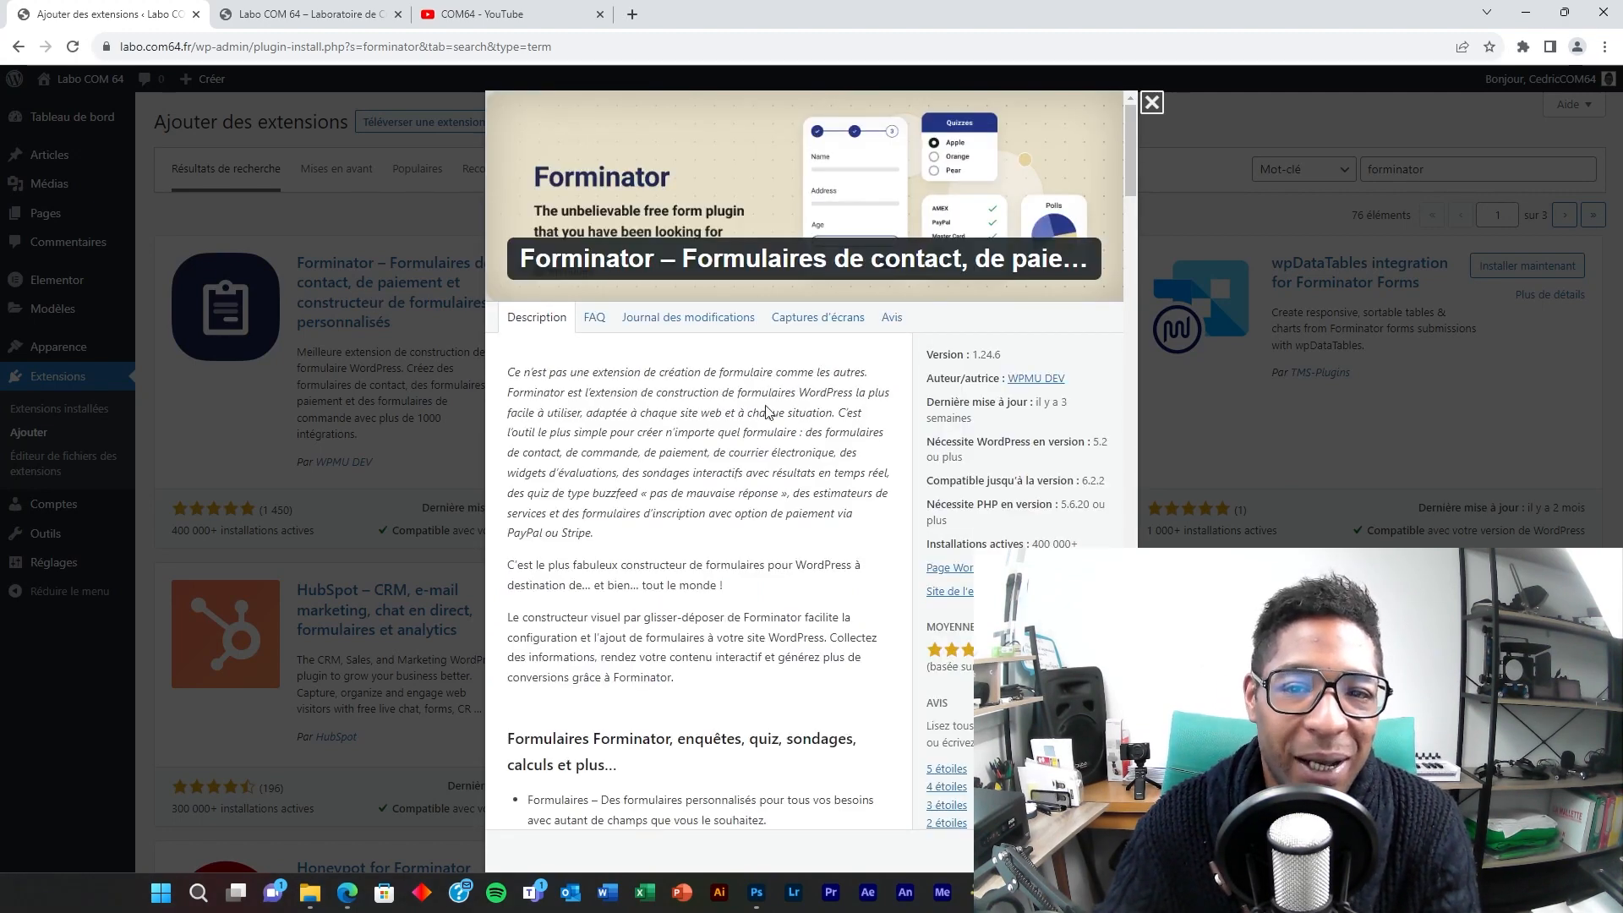
pyautogui.scroll(-2, 794, 448)
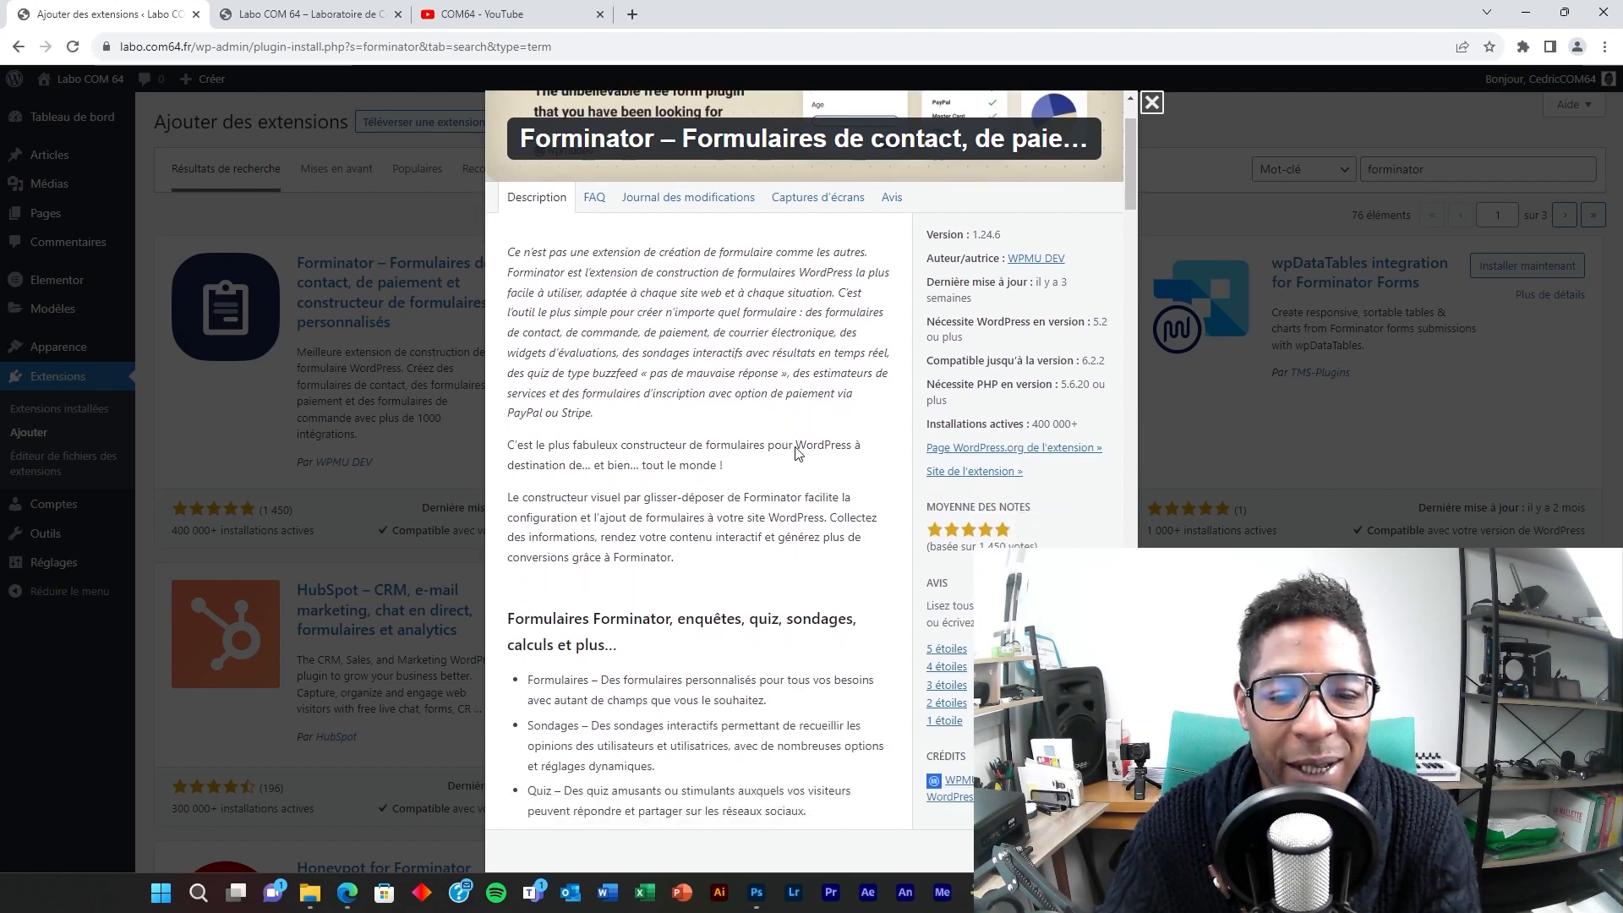
pyautogui.scroll(-2, 794, 454)
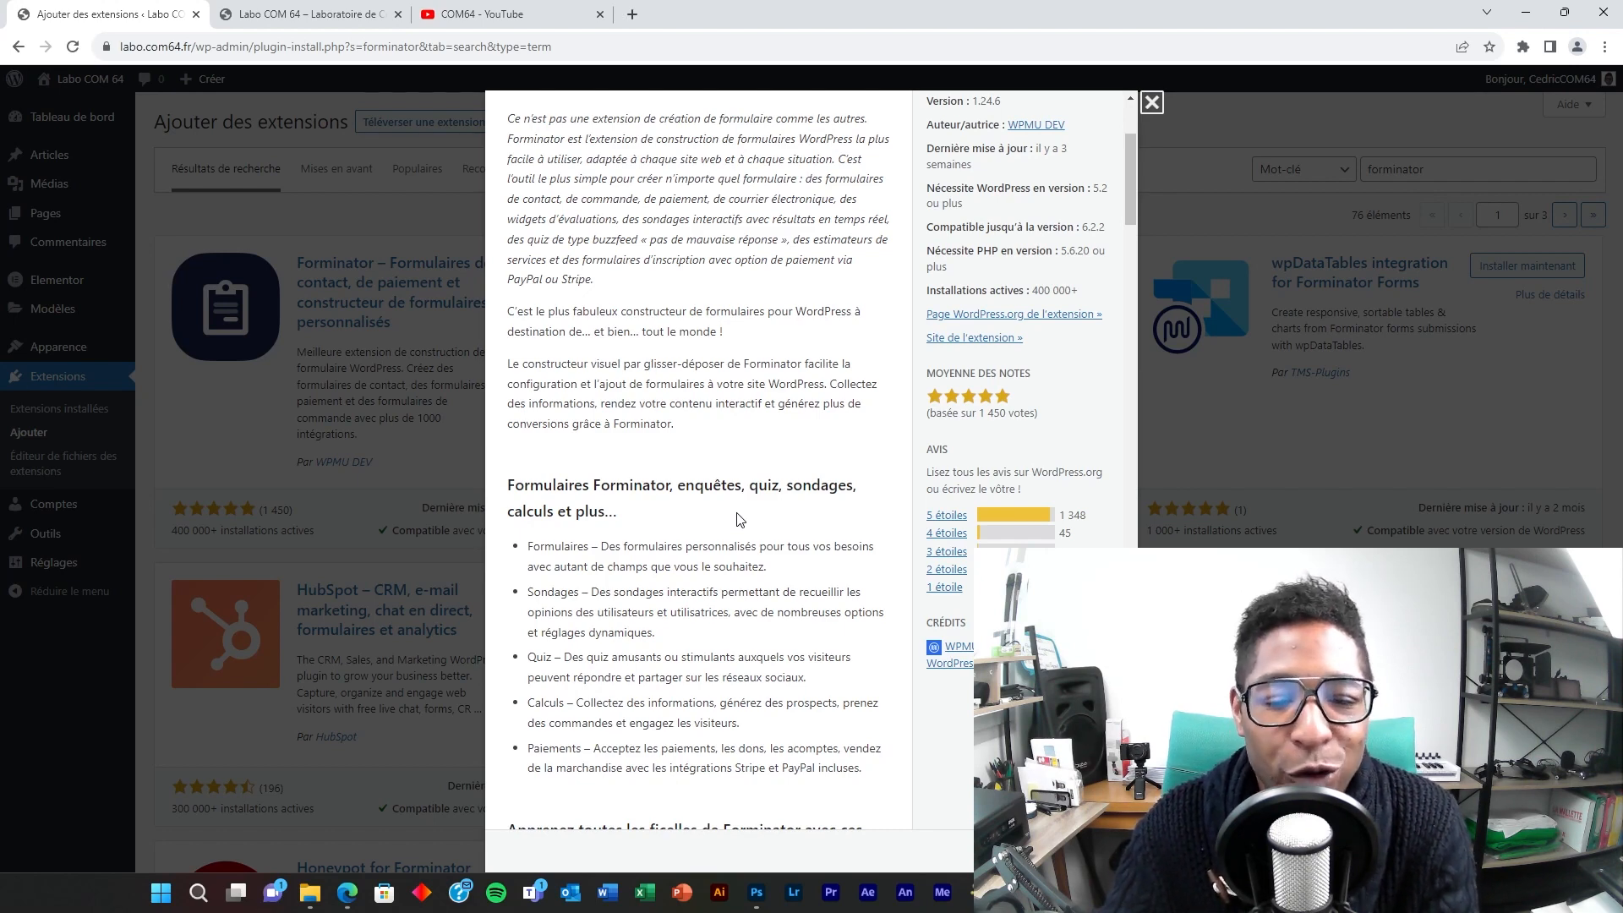
pyautogui.scroll(-1, 736, 519)
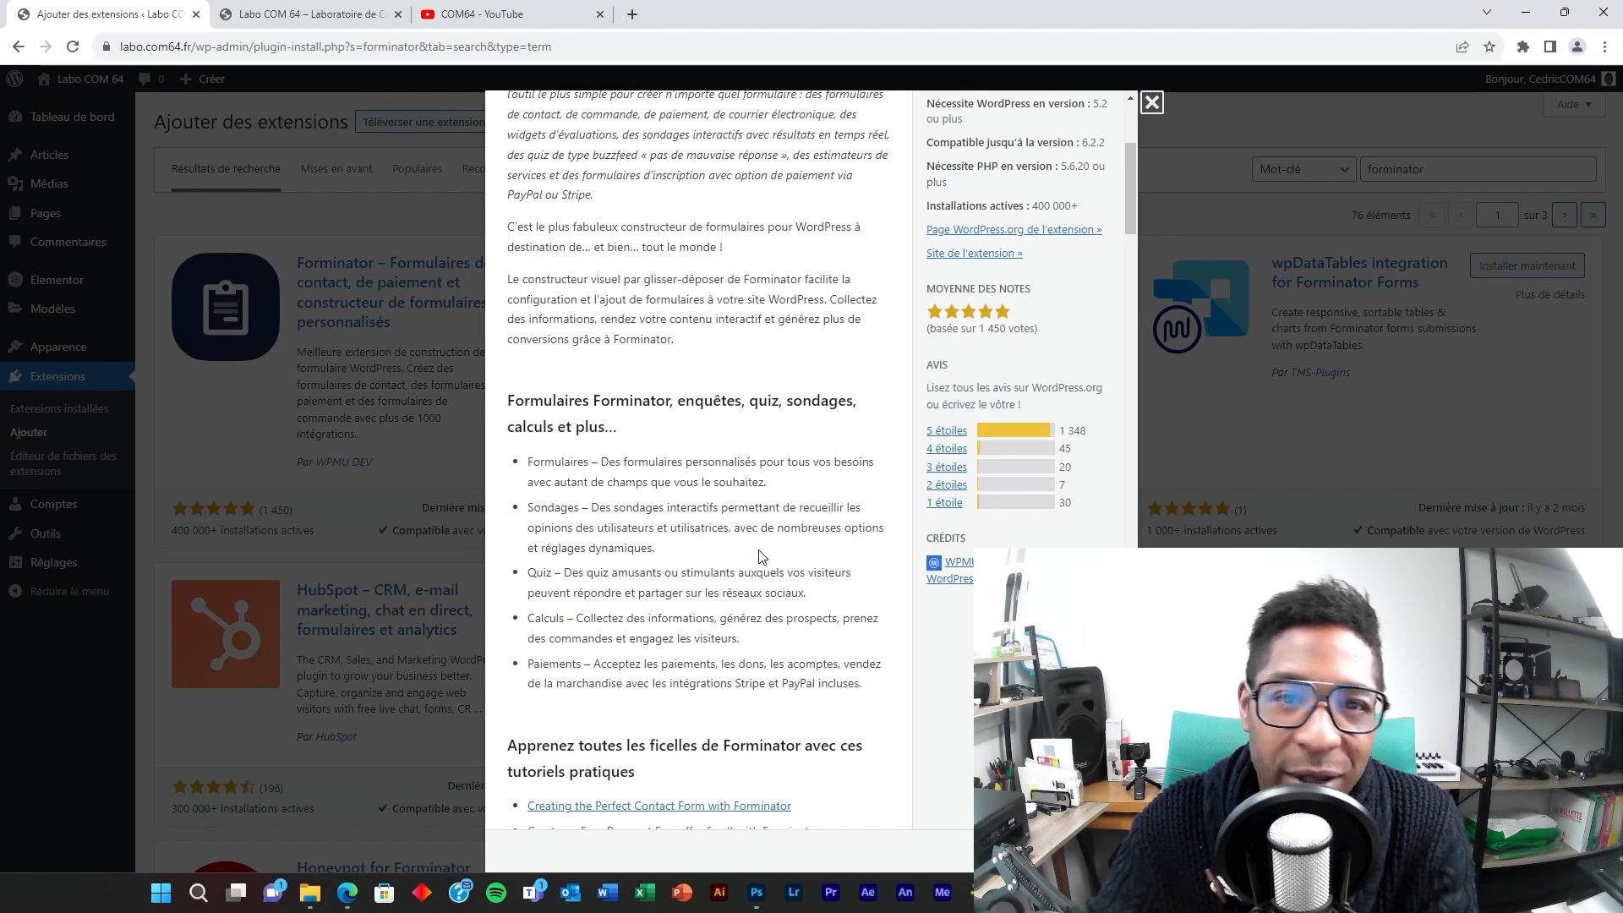
pyautogui.scroll(-1, 762, 556)
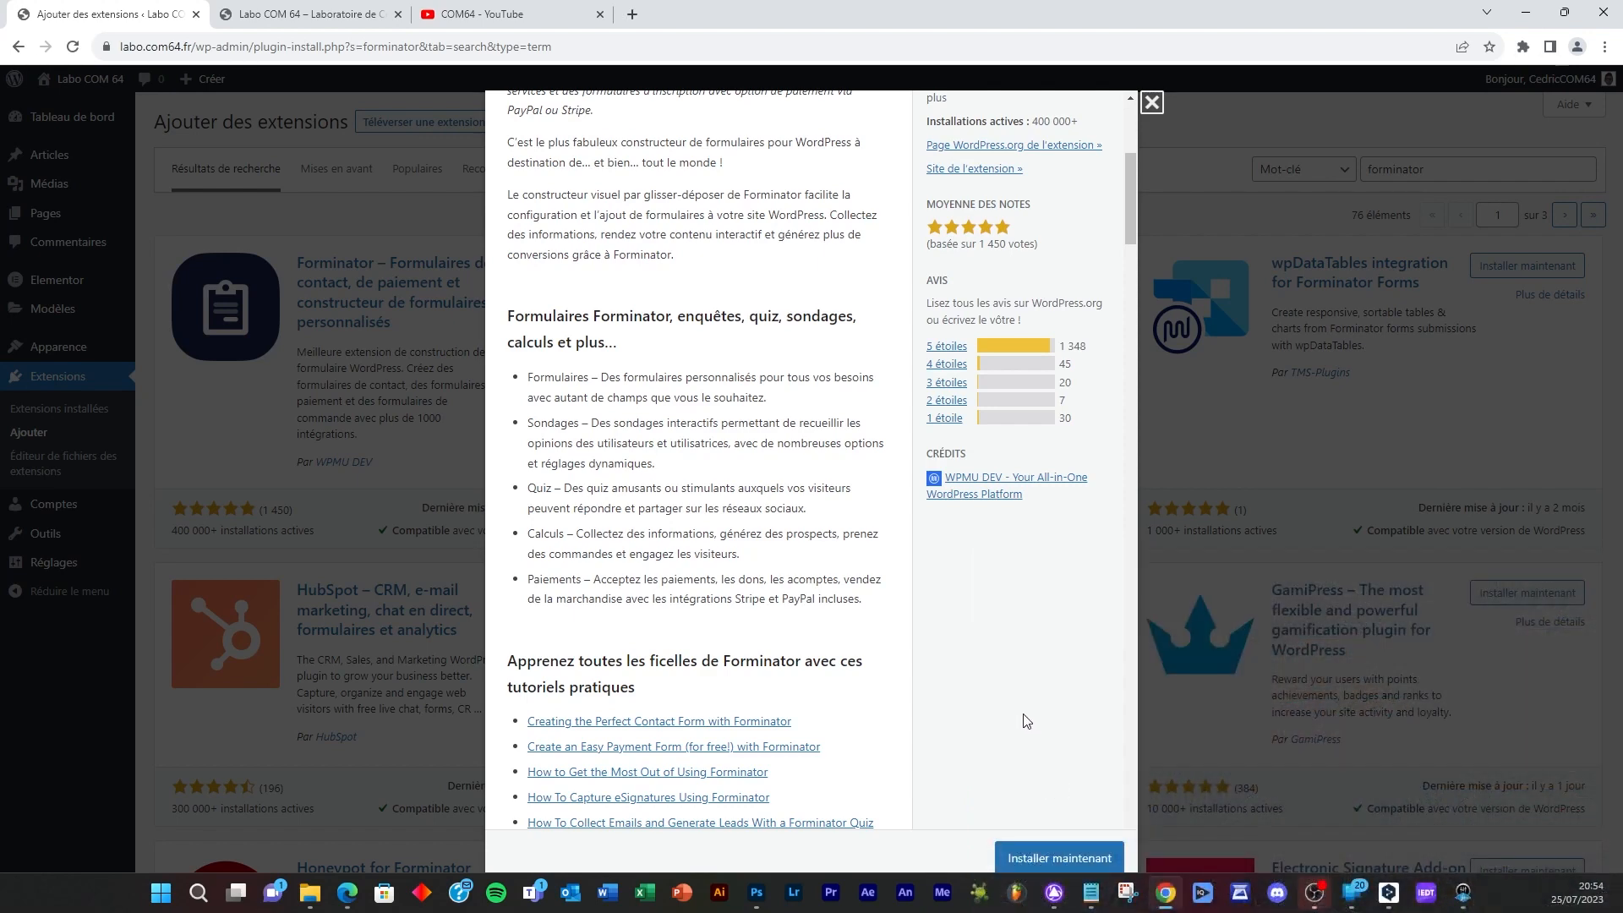
pyautogui.scroll(5, 1047, 673)
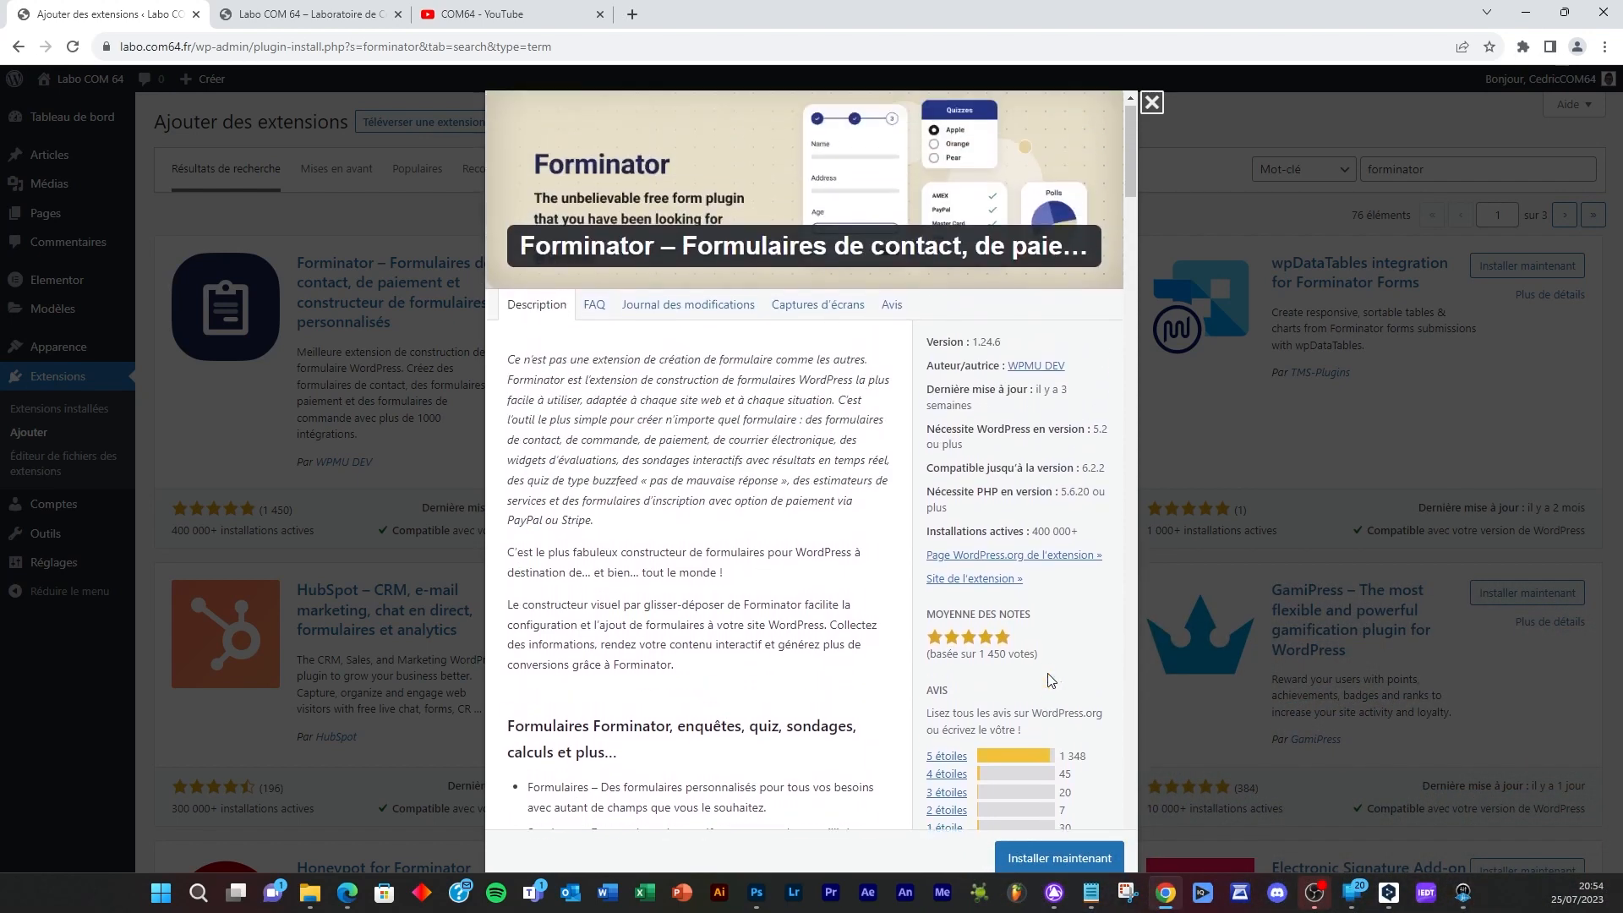
pyautogui.scroll(-6, 1048, 678)
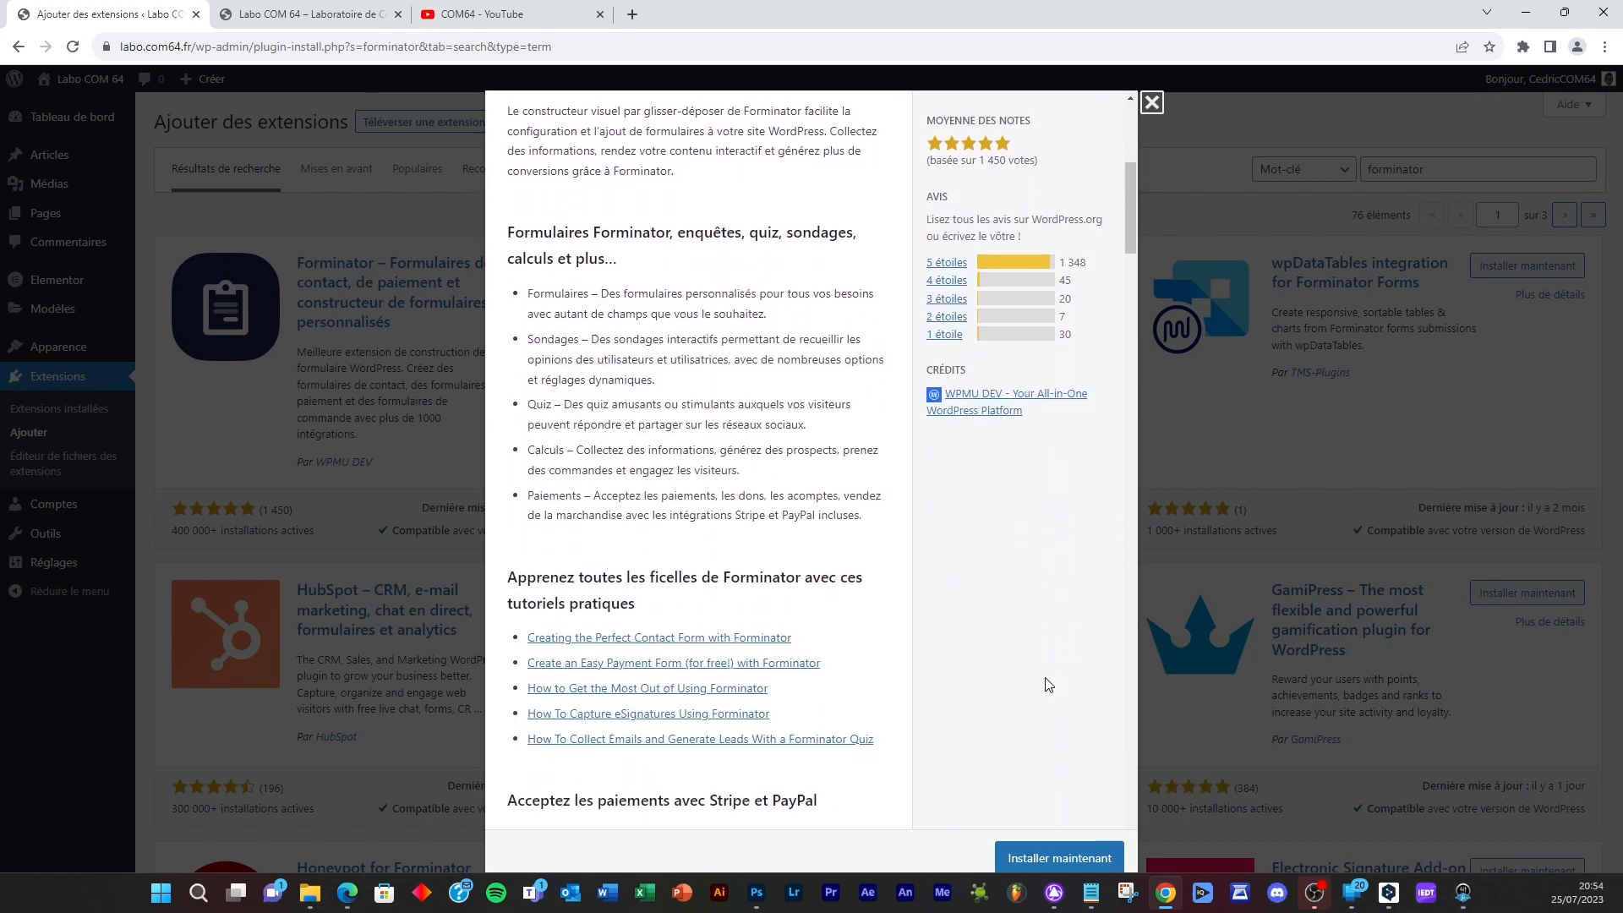
# Install the Forminator plugin and activate it on the site
pyautogui.click(1063, 856)
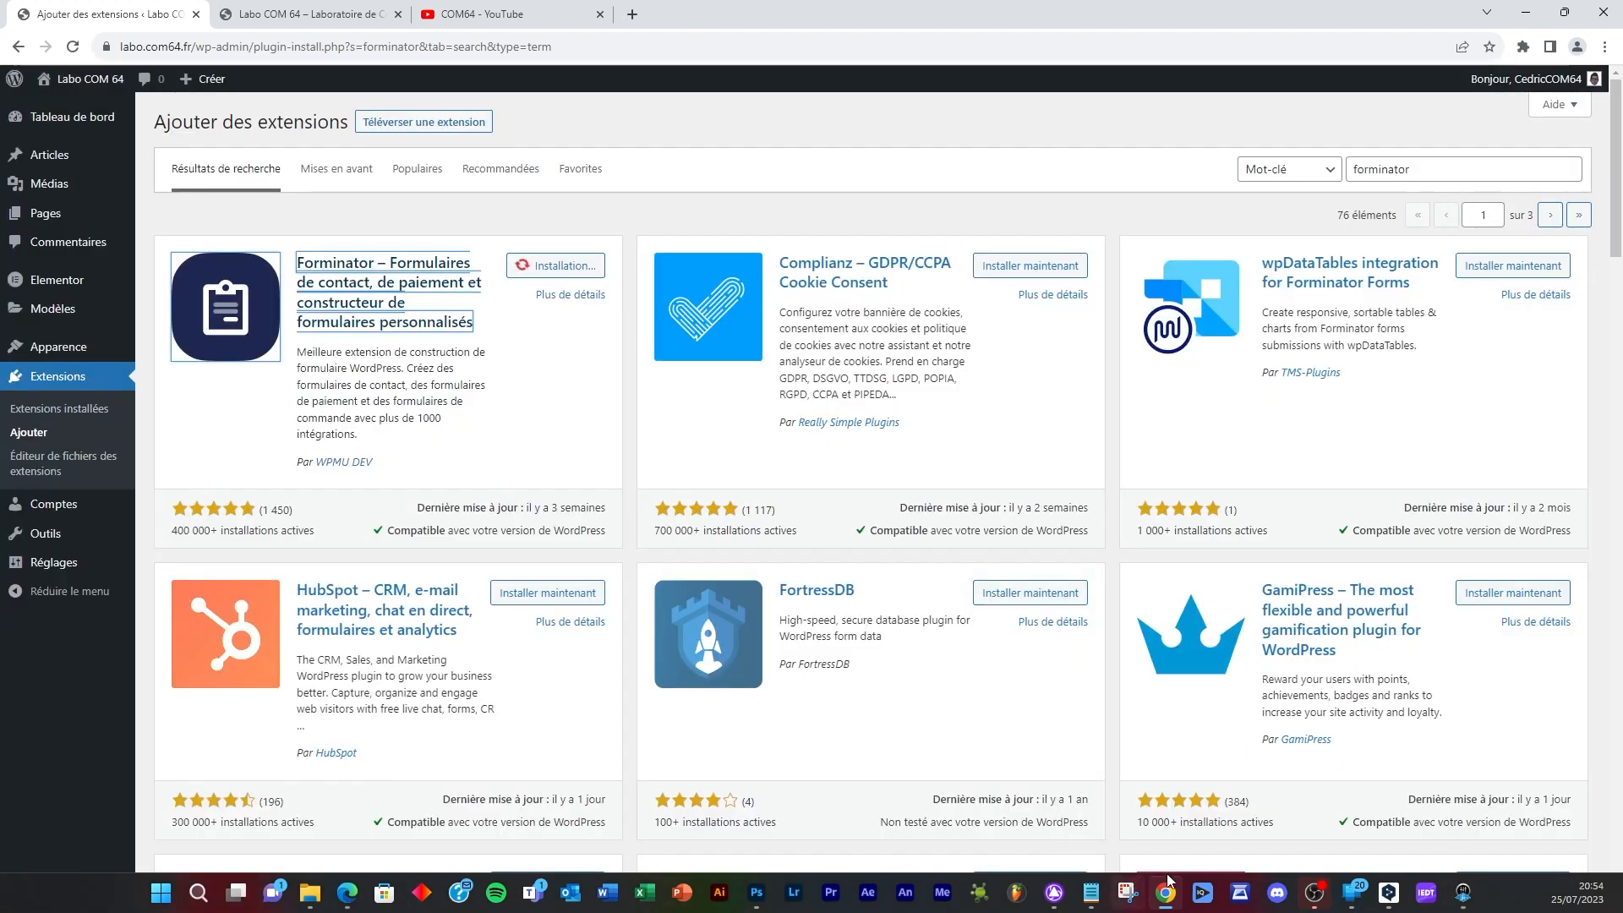
pyautogui.click(1312, 894)
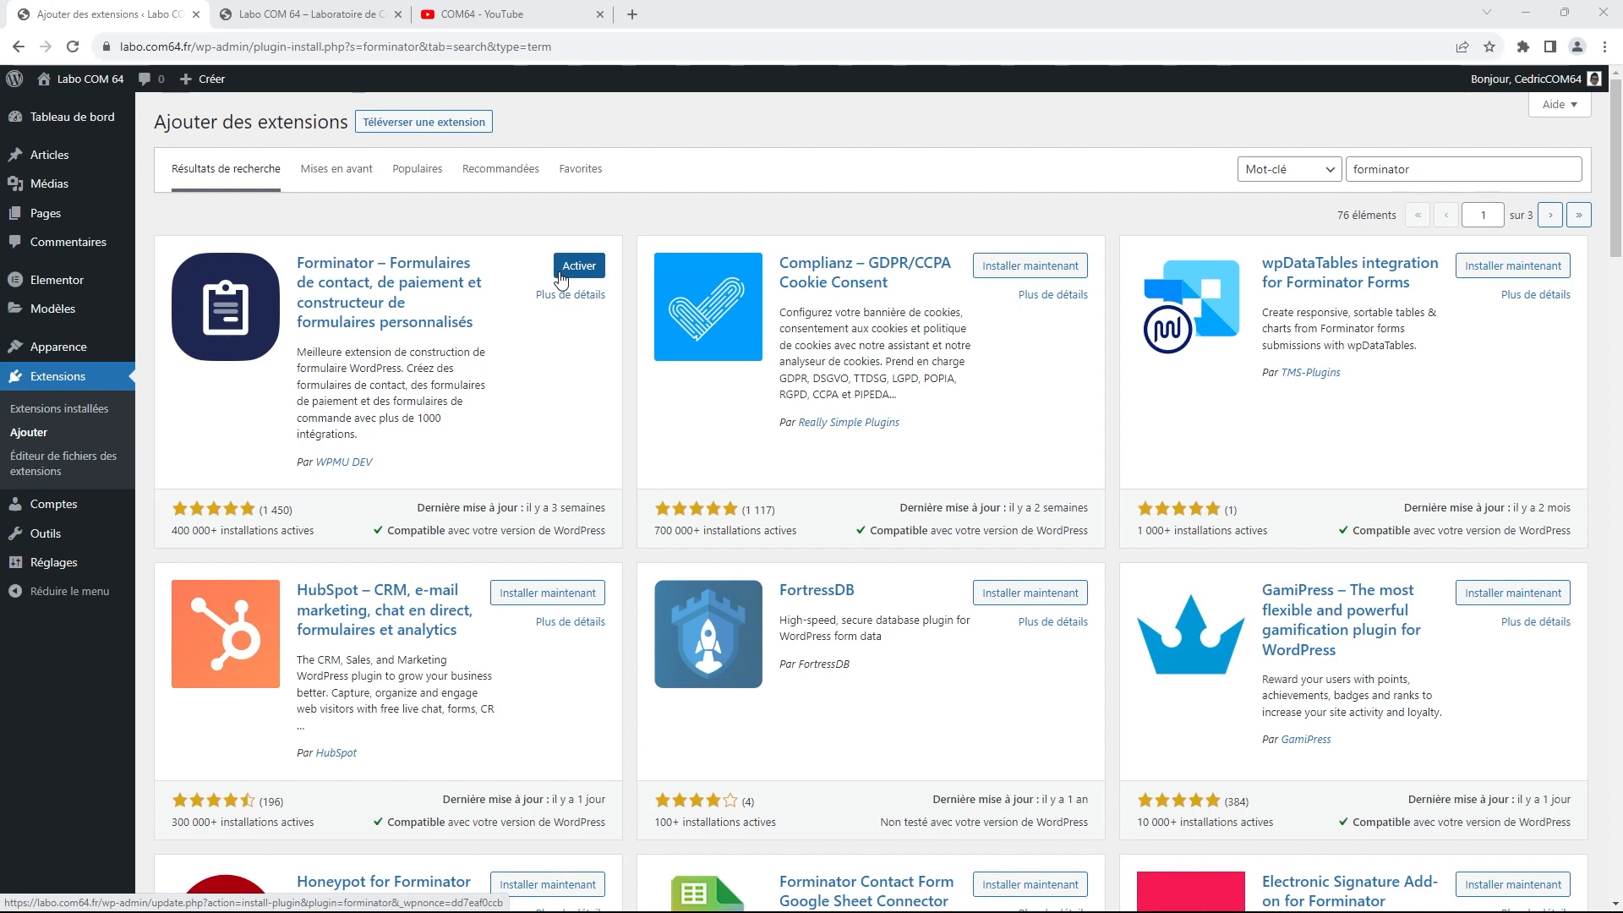
pyautogui.click(574, 269)
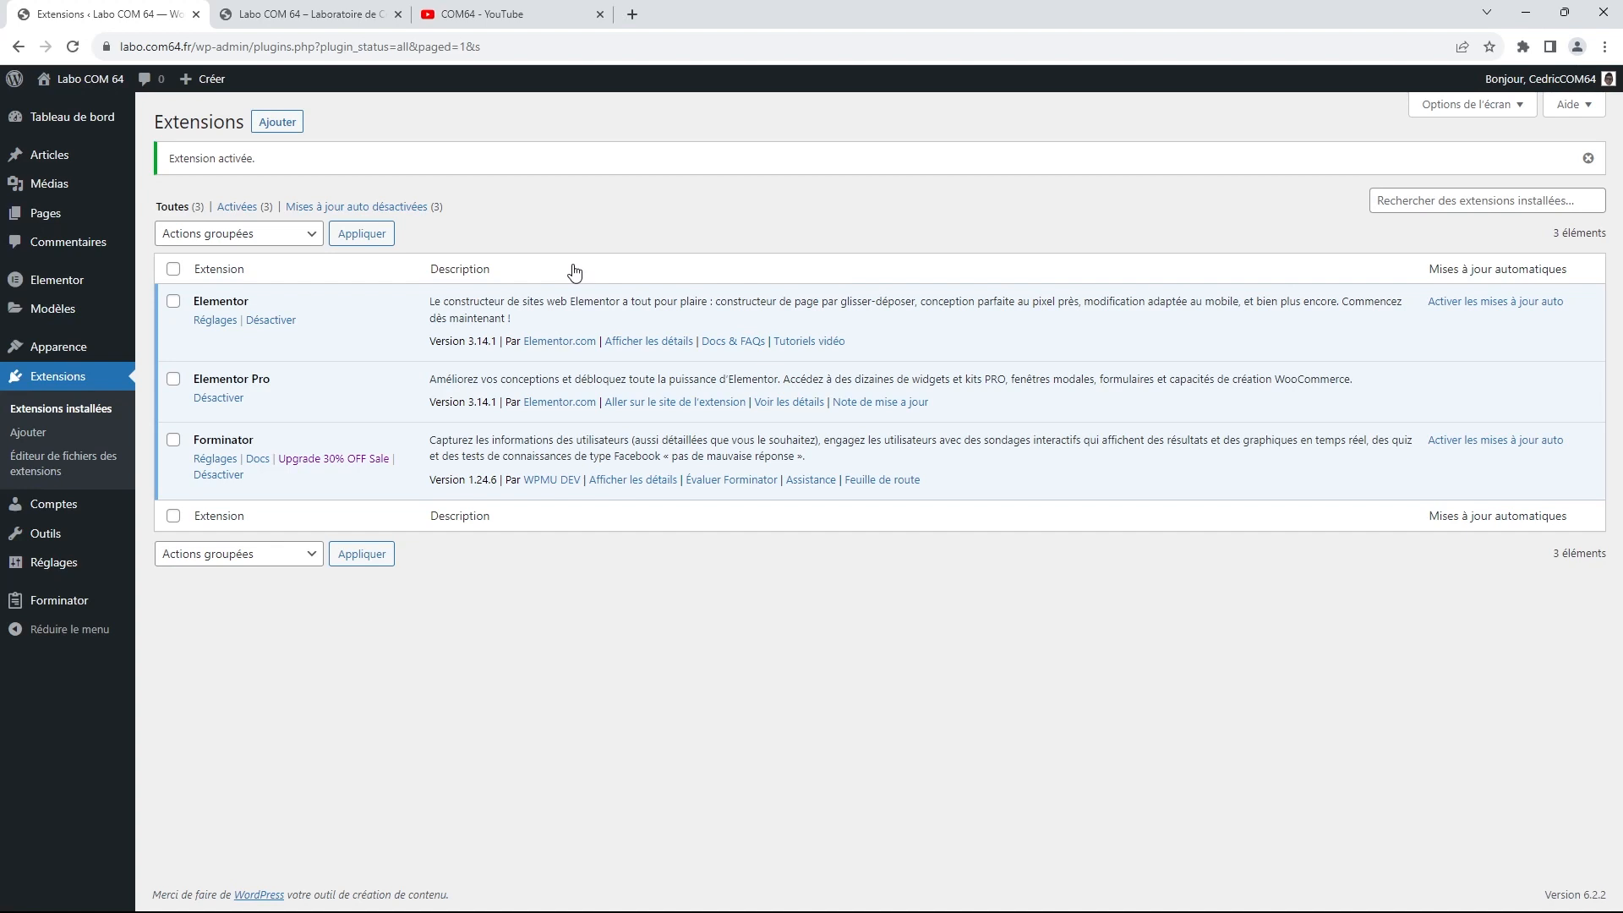
# Open Forminator's "Upgrade 30% OFF Sale" link in a new browser tab and view it
pyautogui.rightClick(359, 460)
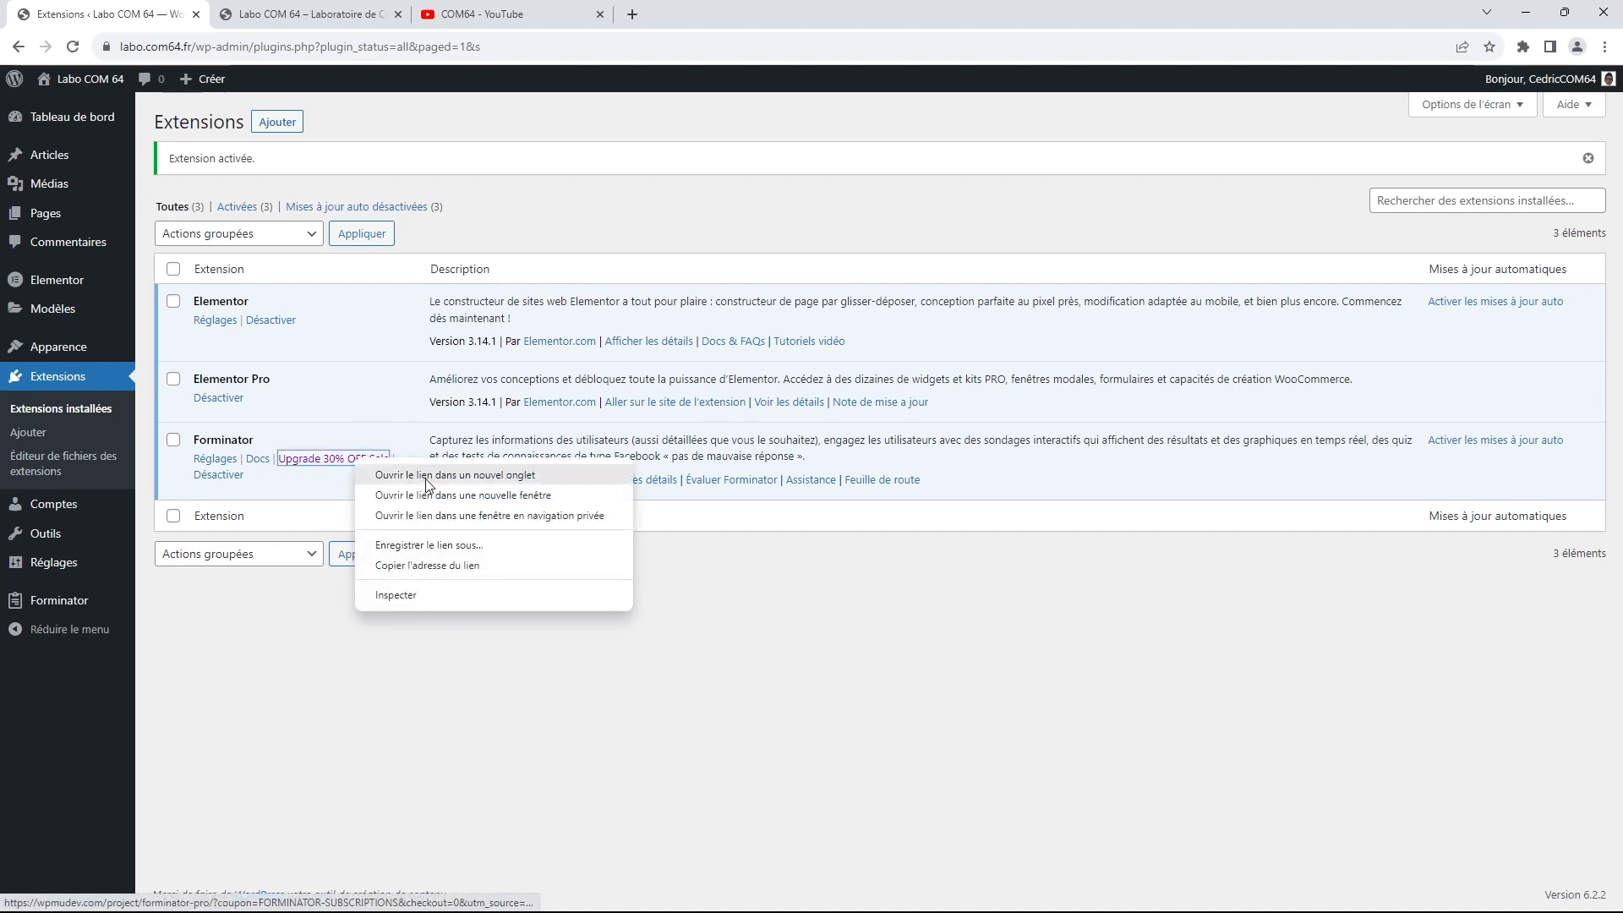
pyautogui.click(389, 470)
pyautogui.click(279, 14)
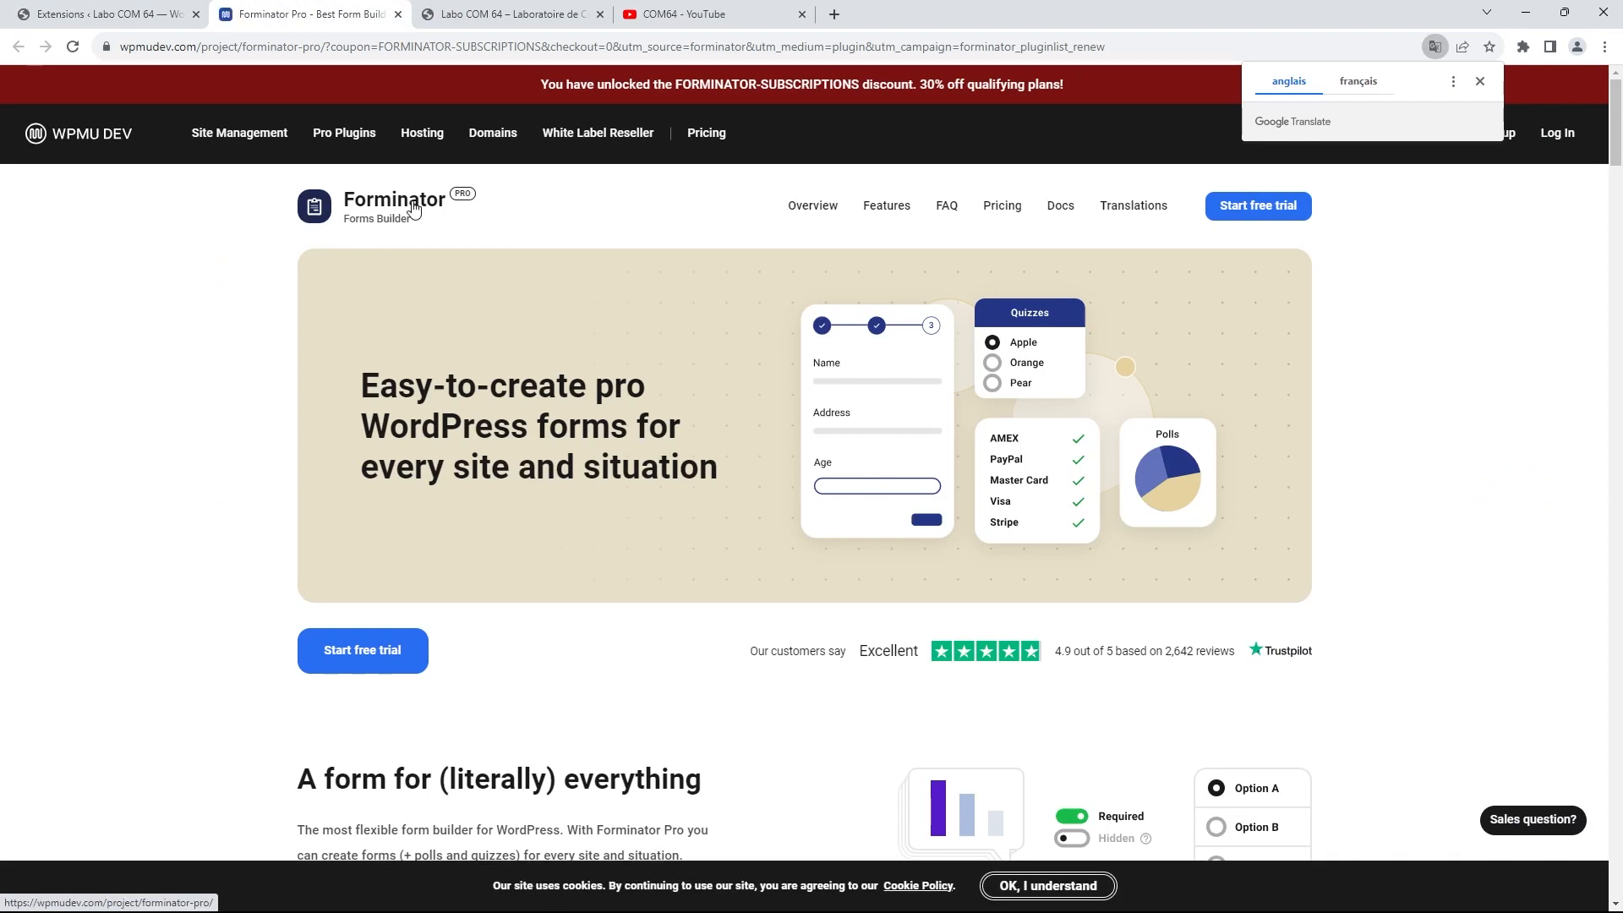
# Examine the WPMU DEV pricing page, comparing the Pro and Agency plans, and close the page
pyautogui.click(708, 136)
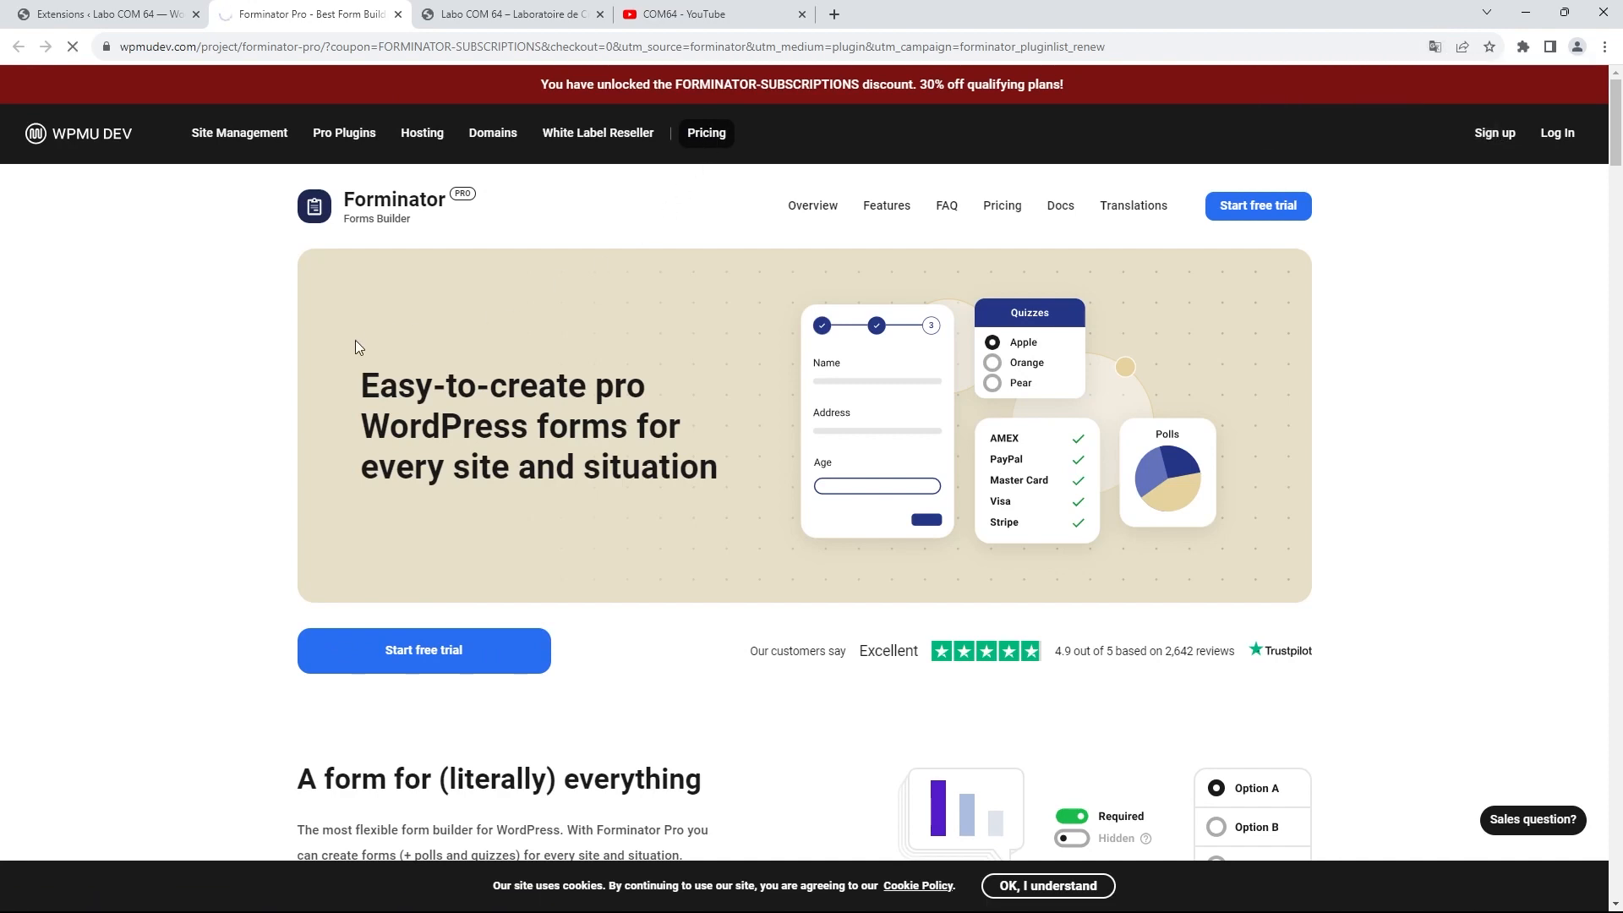
pyautogui.scroll(-5, 357, 341)
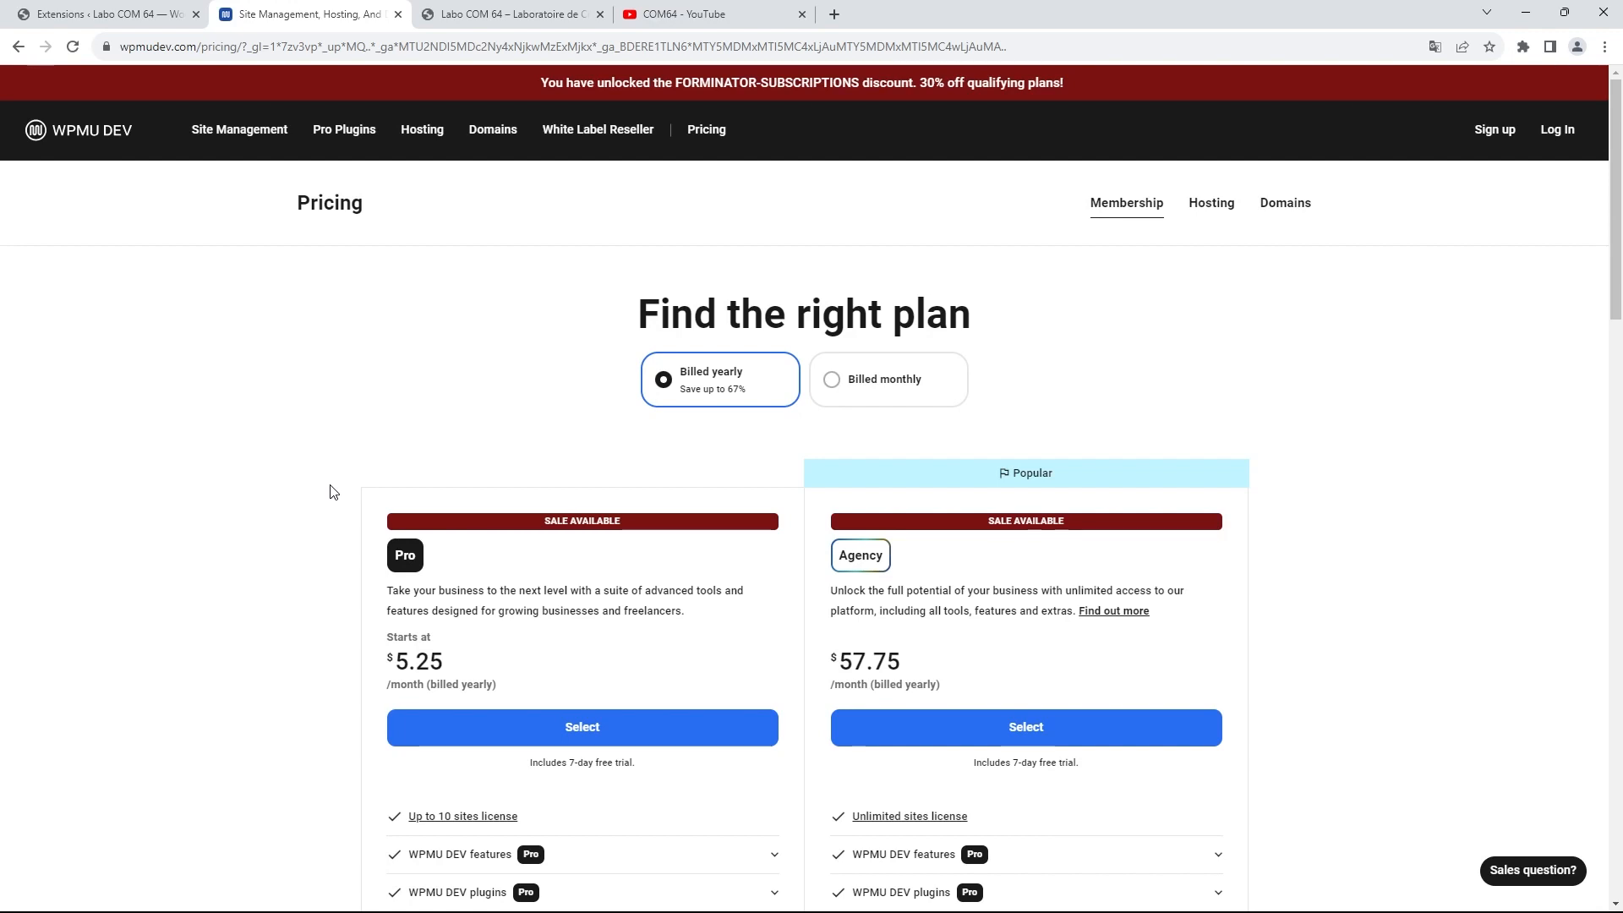
pyautogui.scroll(-1, 332, 491)
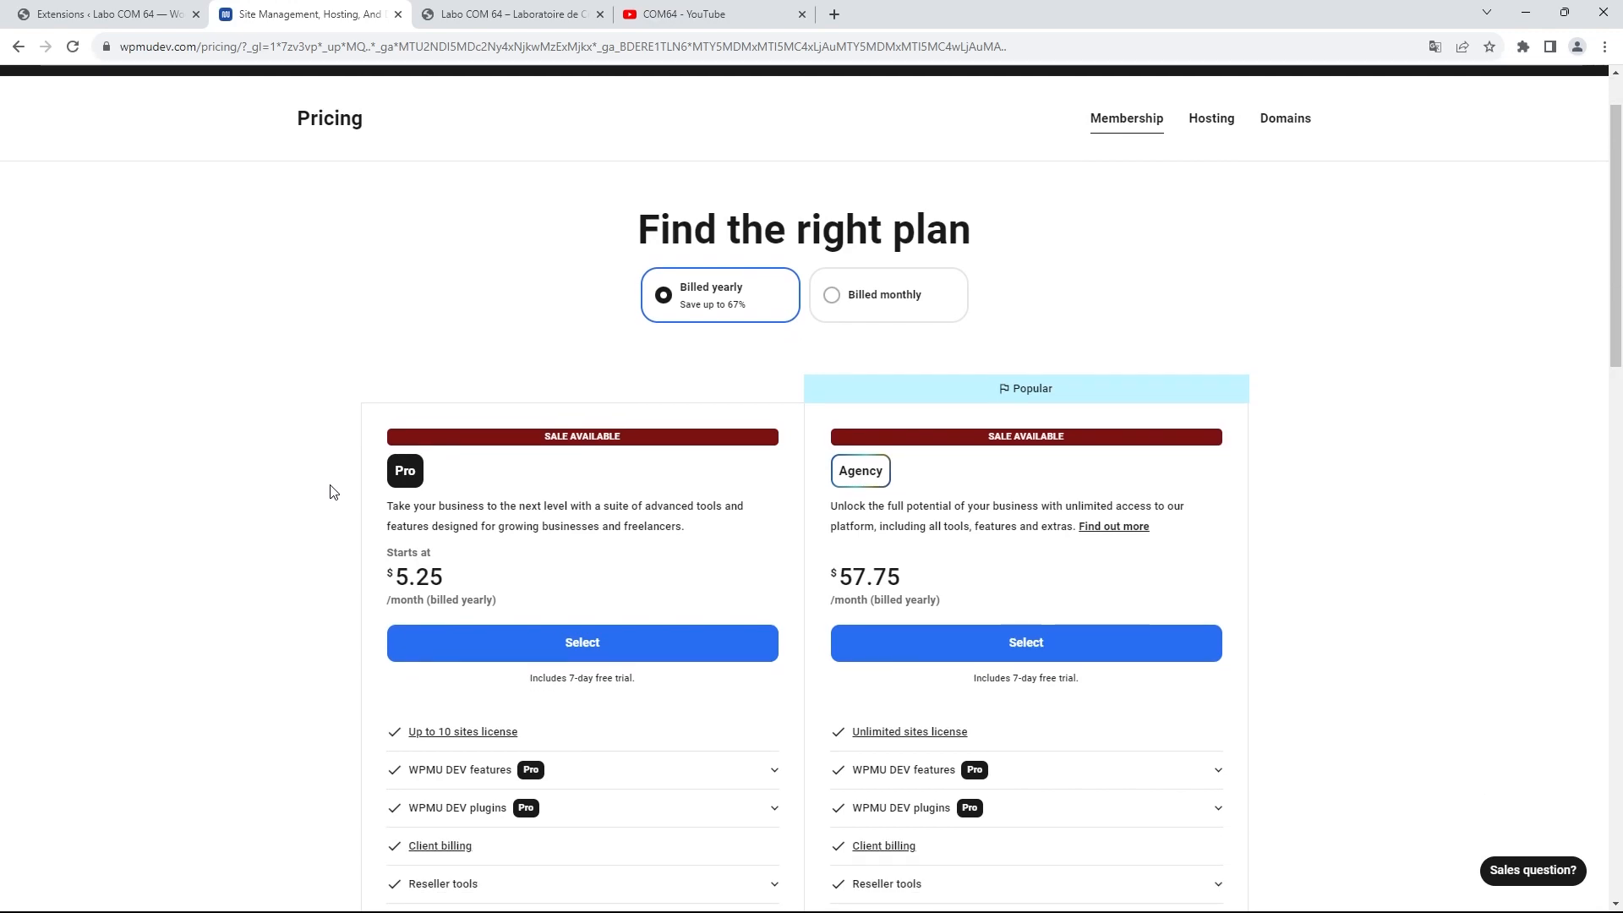
pyautogui.scroll(-2, 332, 491)
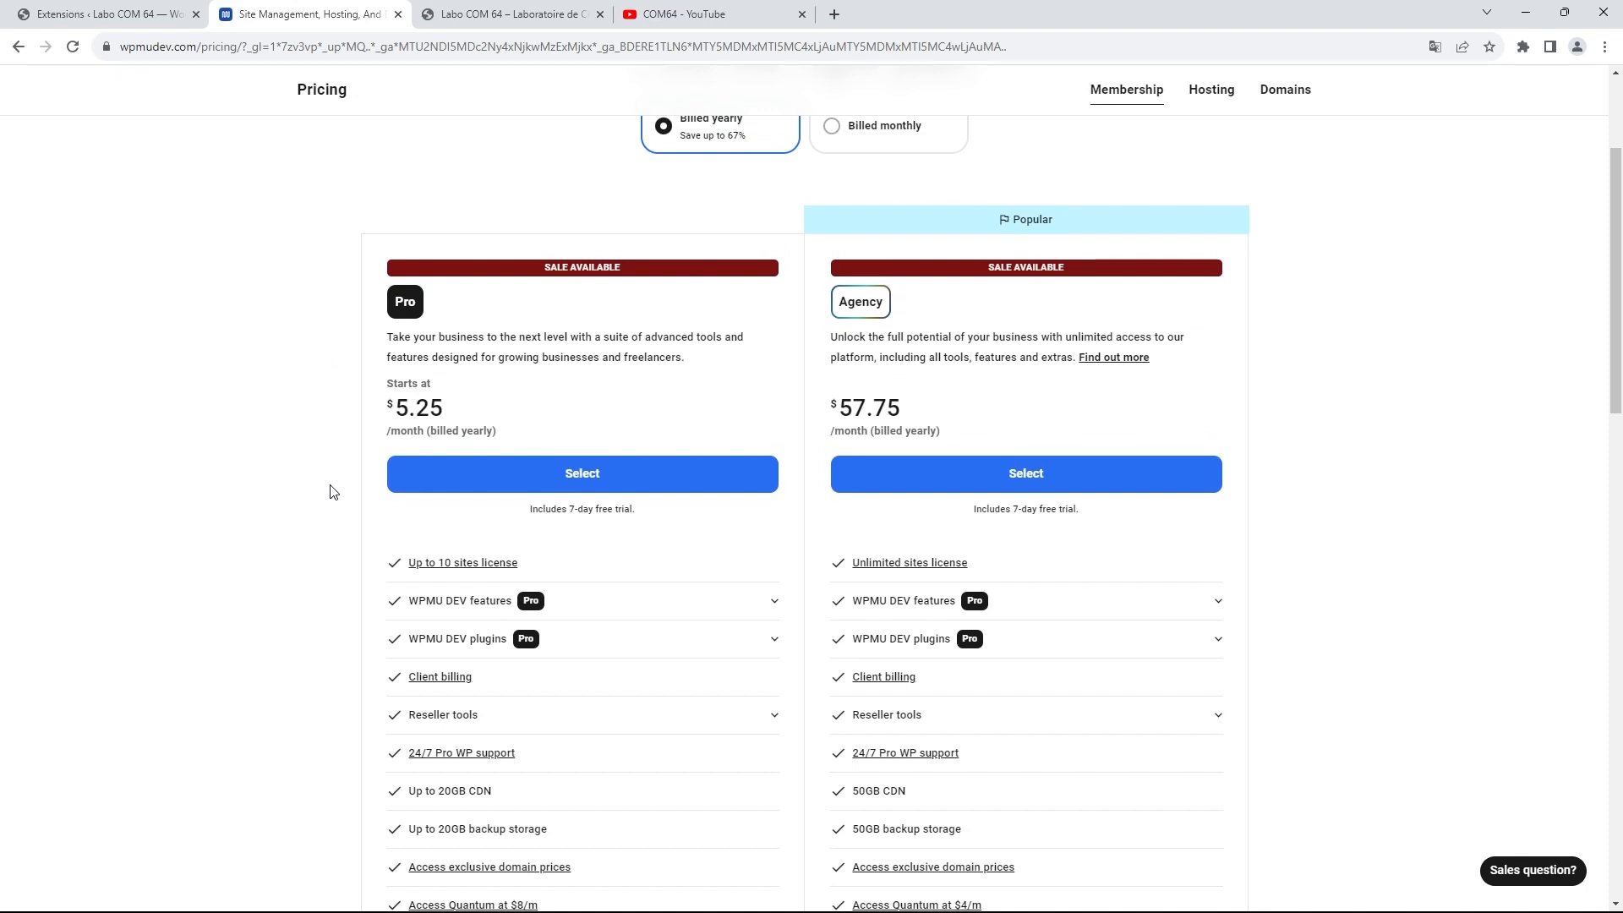
pyautogui.scroll(-3, 332, 491)
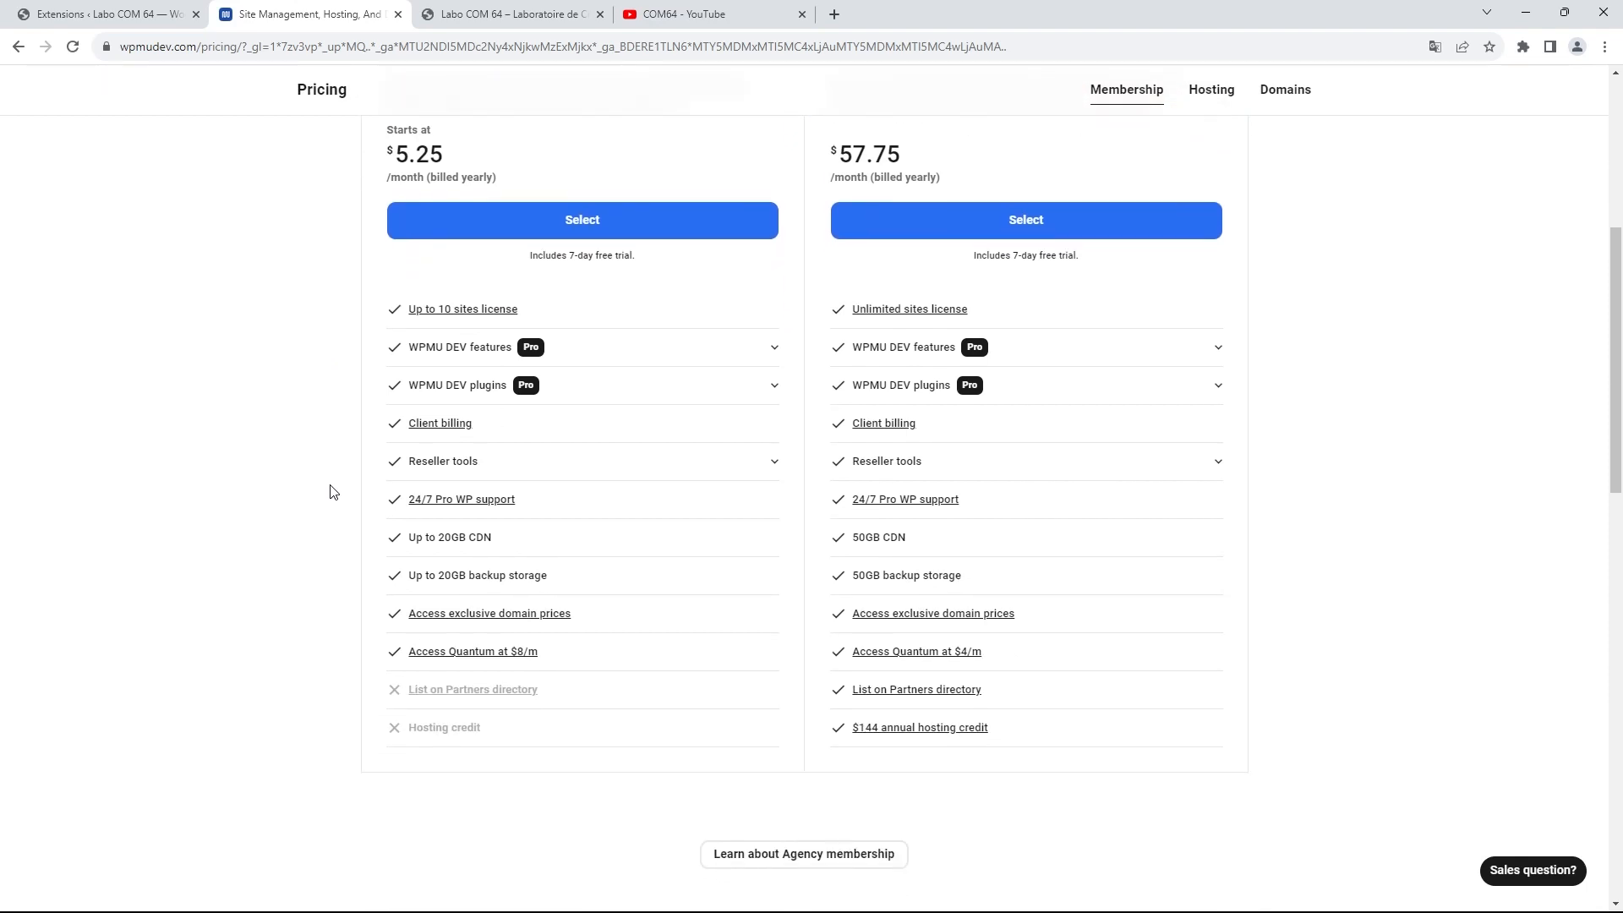
pyautogui.scroll(1, 332, 491)
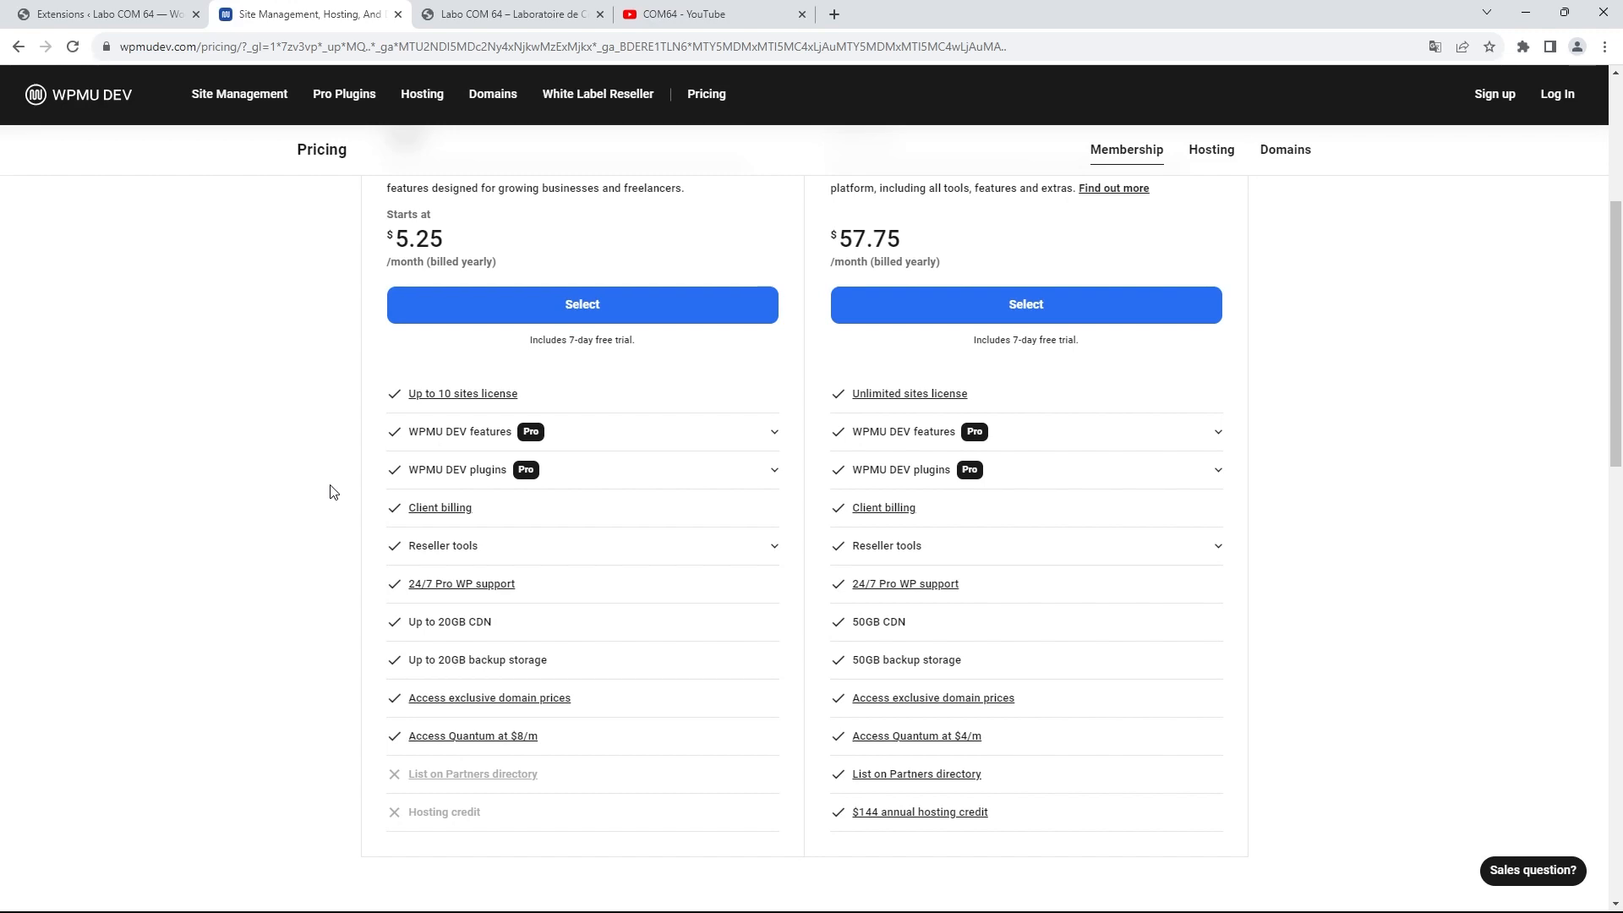
pyautogui.scroll(5, 344, 516)
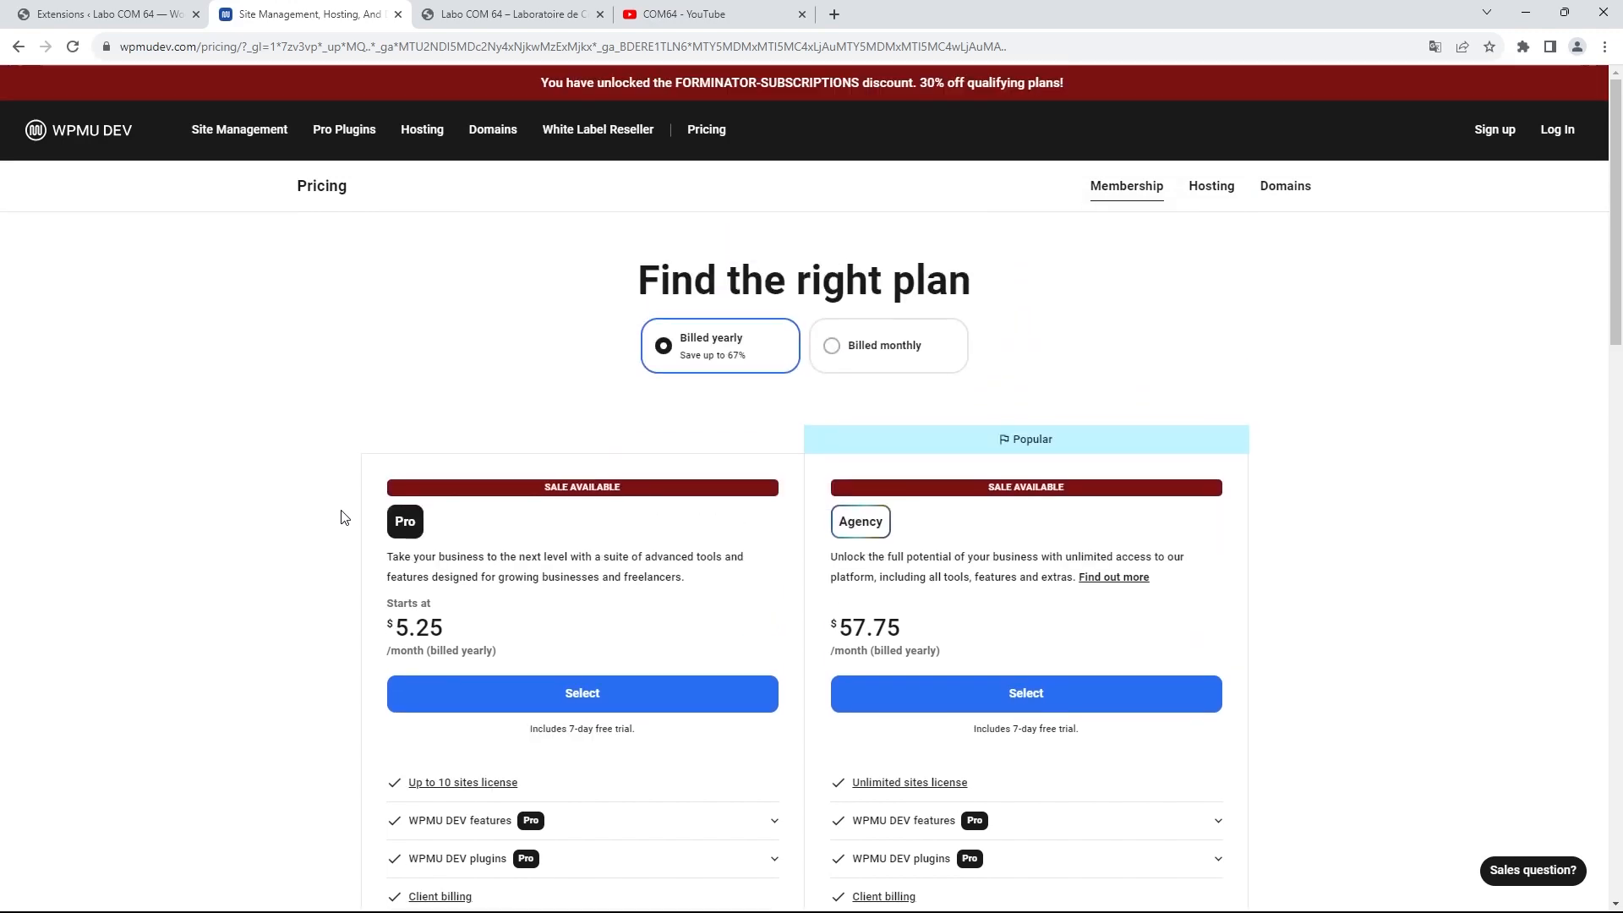
pyautogui.click(398, 14)
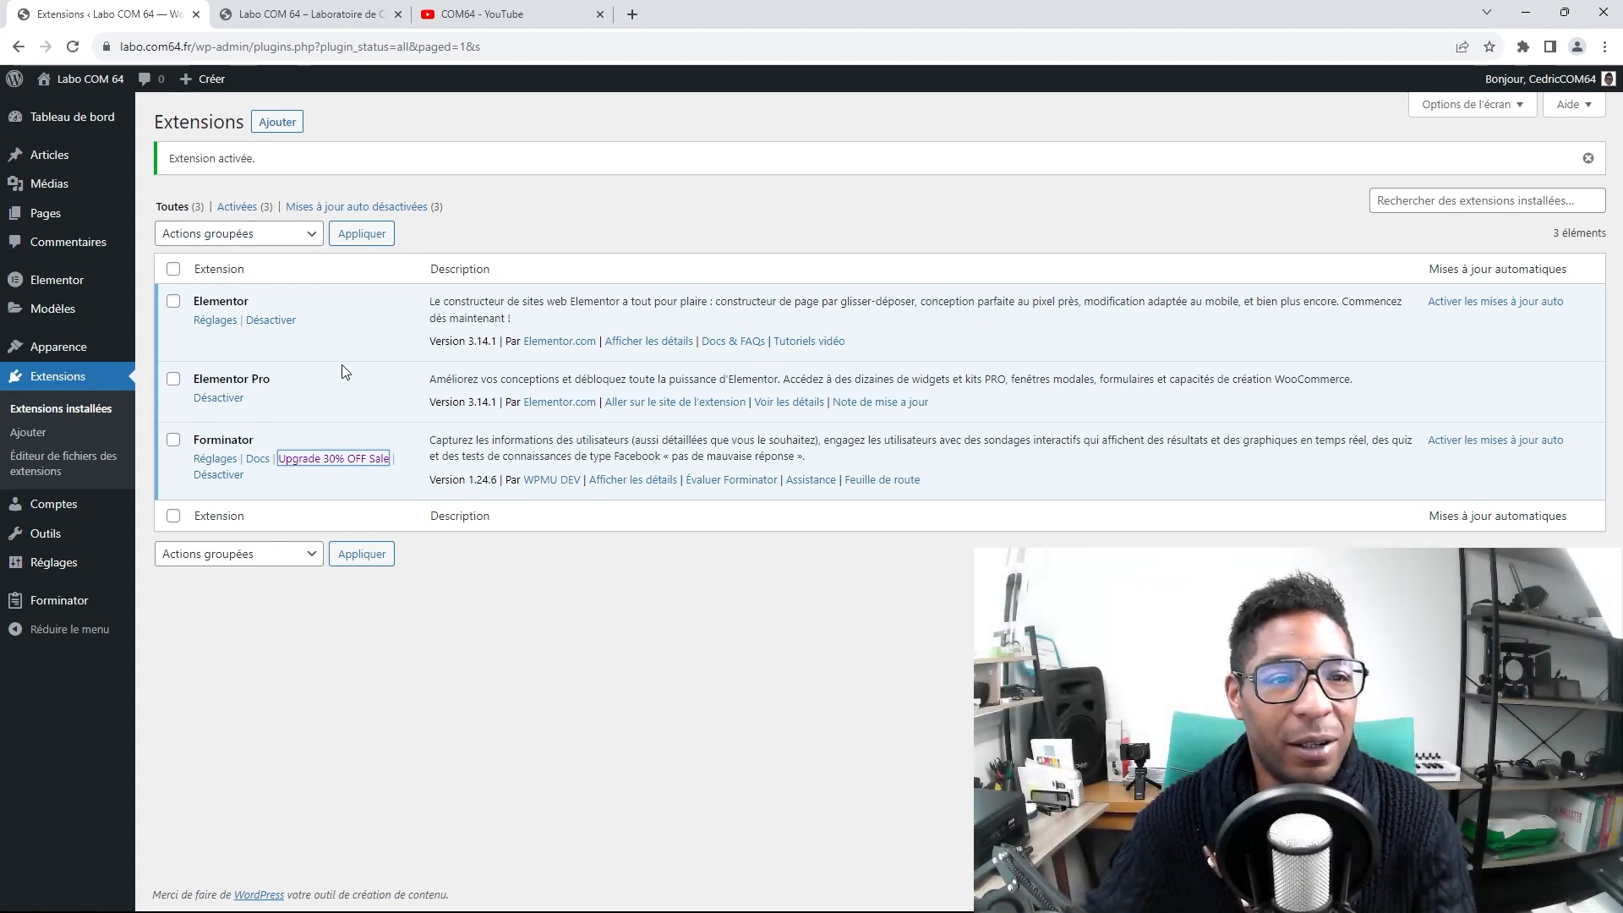
# Switch to the COM64 YouTube channel and look through its featured, popular and recent videos
pyautogui.click(555, 23)
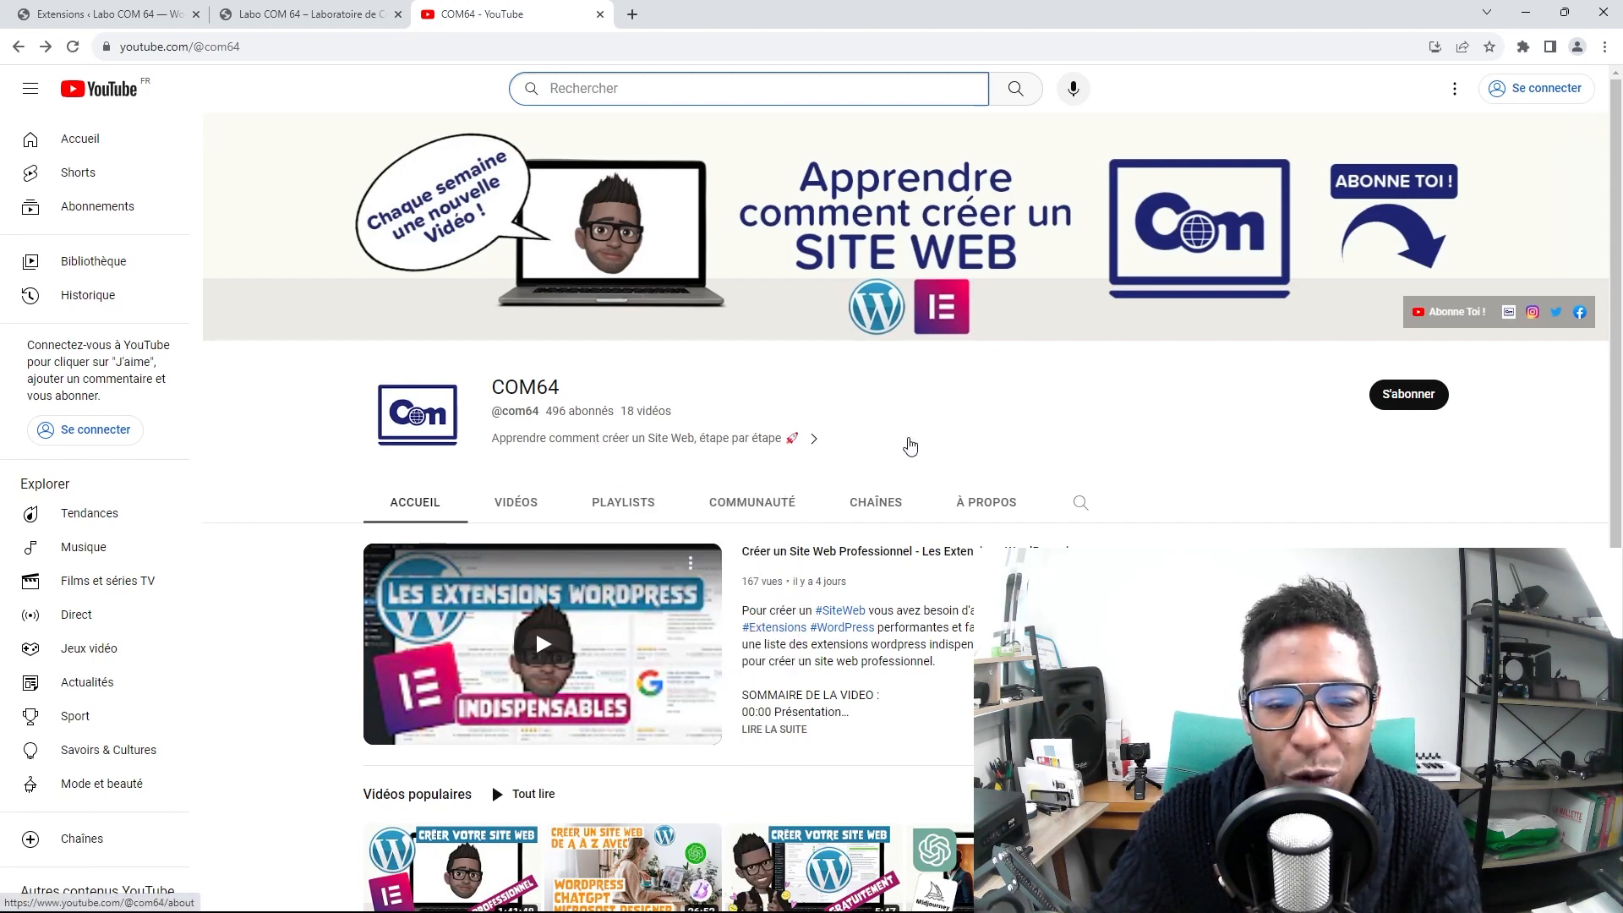
pyautogui.scroll(-4, 911, 447)
pyautogui.scroll(-1, 910, 458)
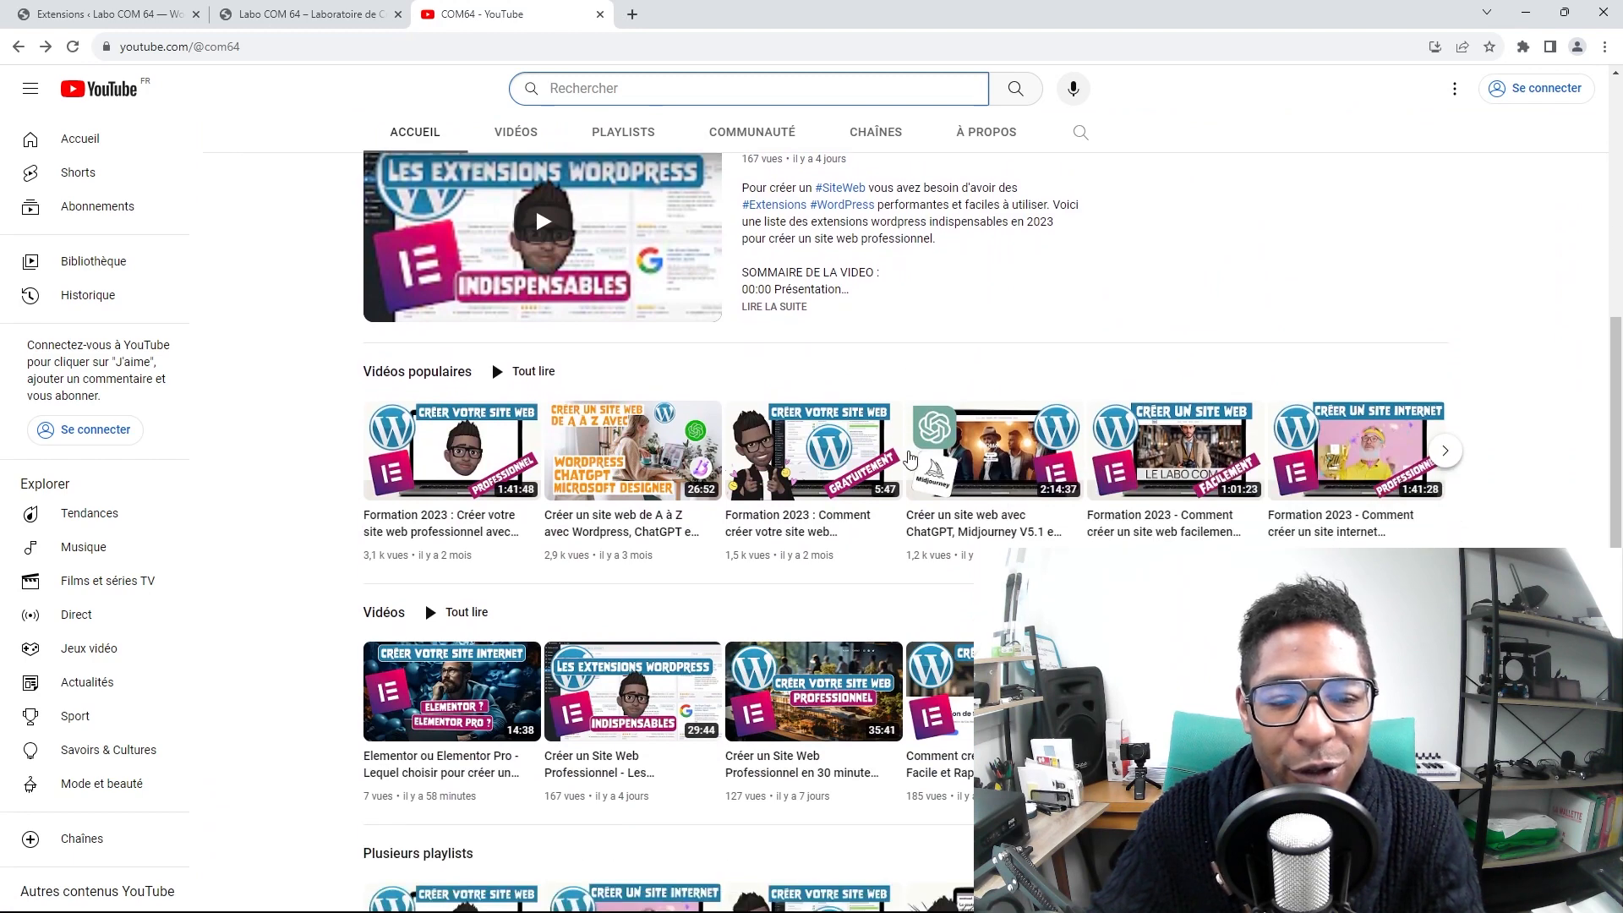
pyautogui.scroll(3, 499, 614)
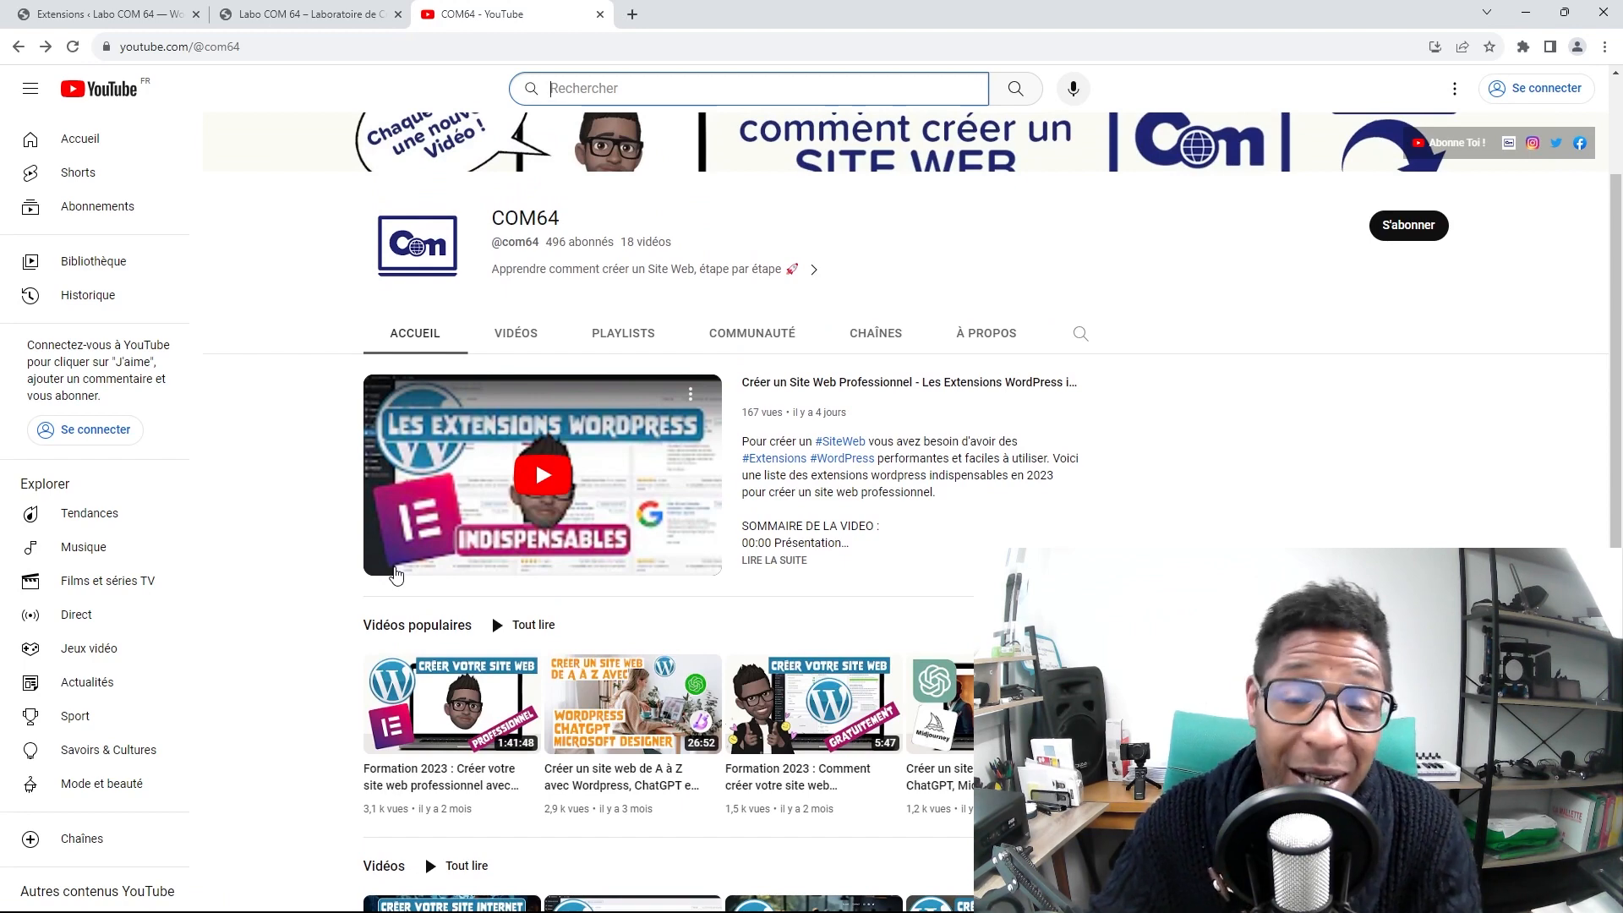
pyautogui.scroll(-2, 395, 575)
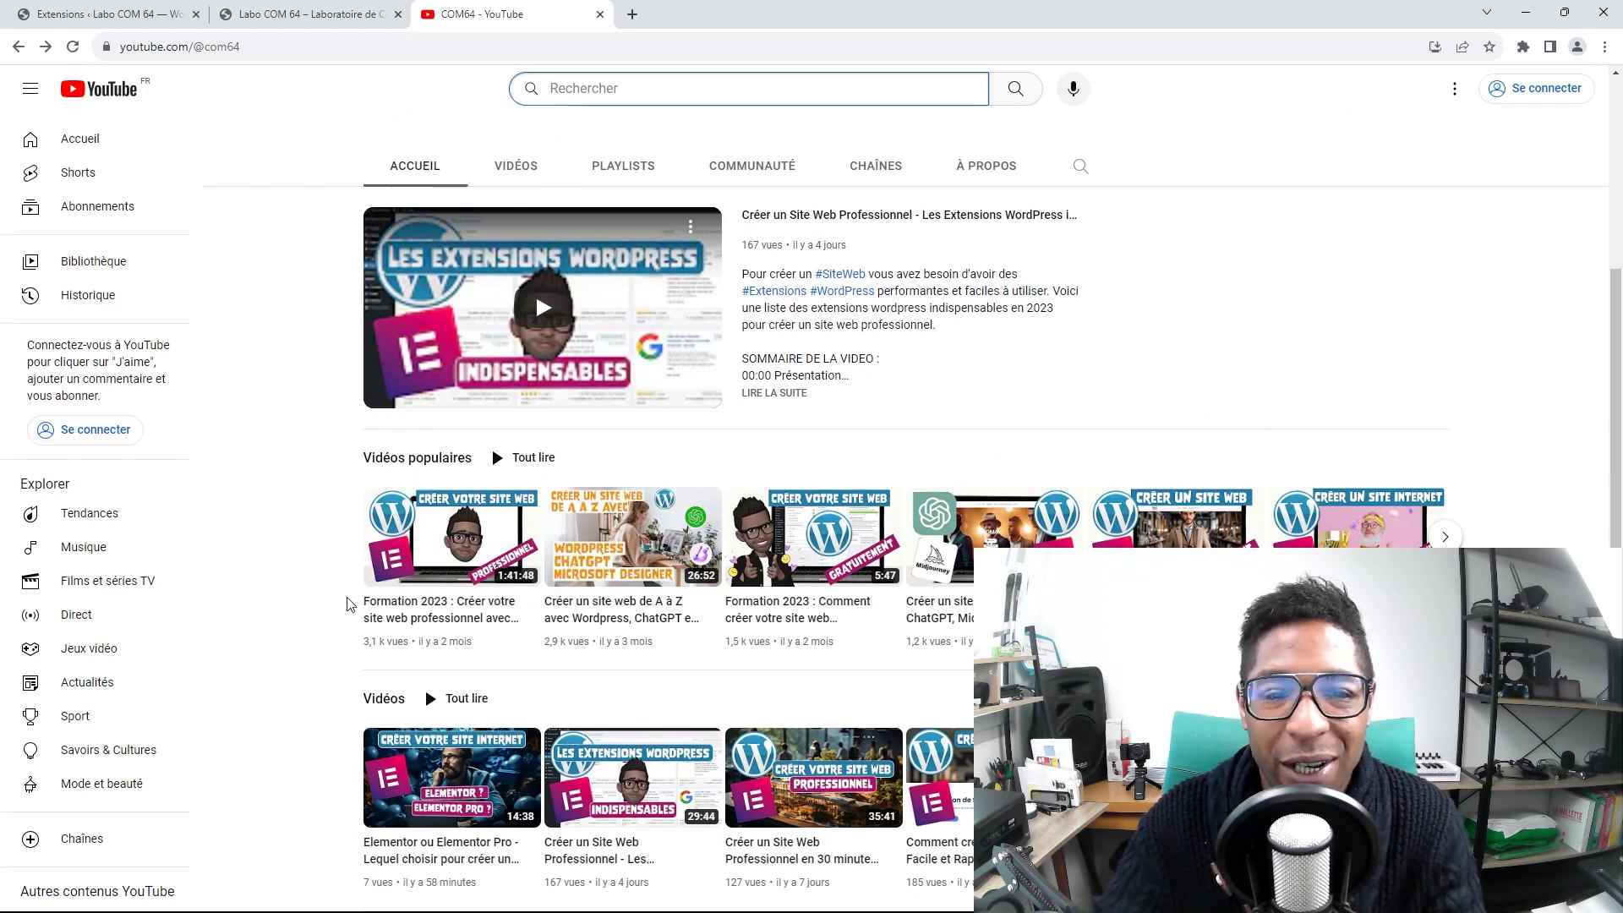
pyautogui.scroll(3, 351, 592)
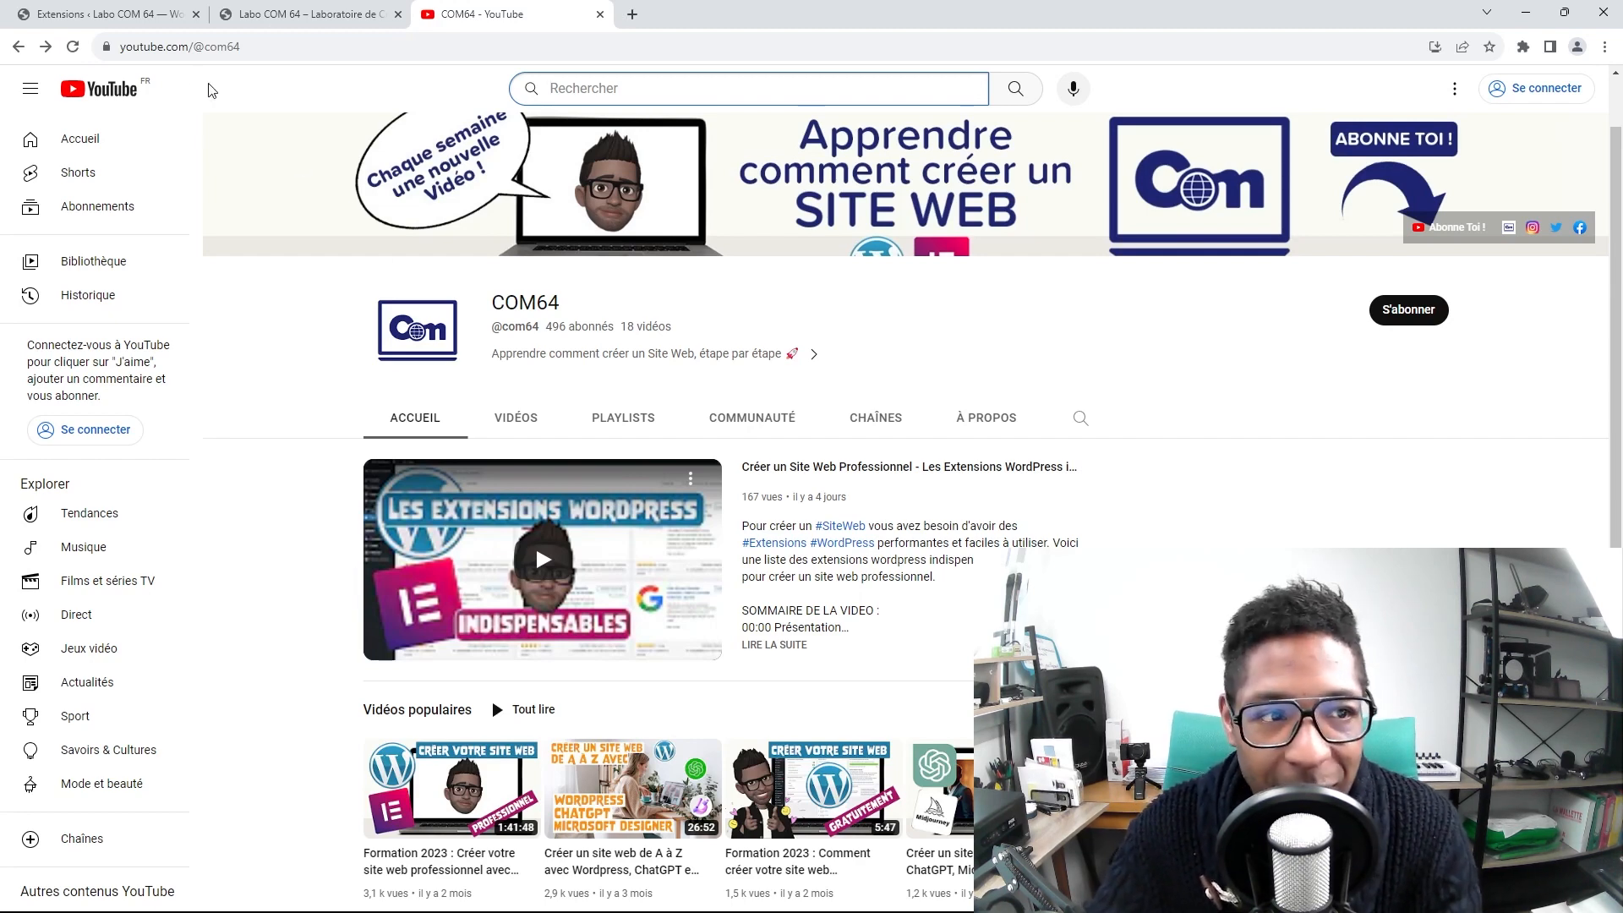
# Return to the WordPress admin and open the Forminator dashboard to review its forms, polls and Pro sections
pyautogui.click(149, 15)
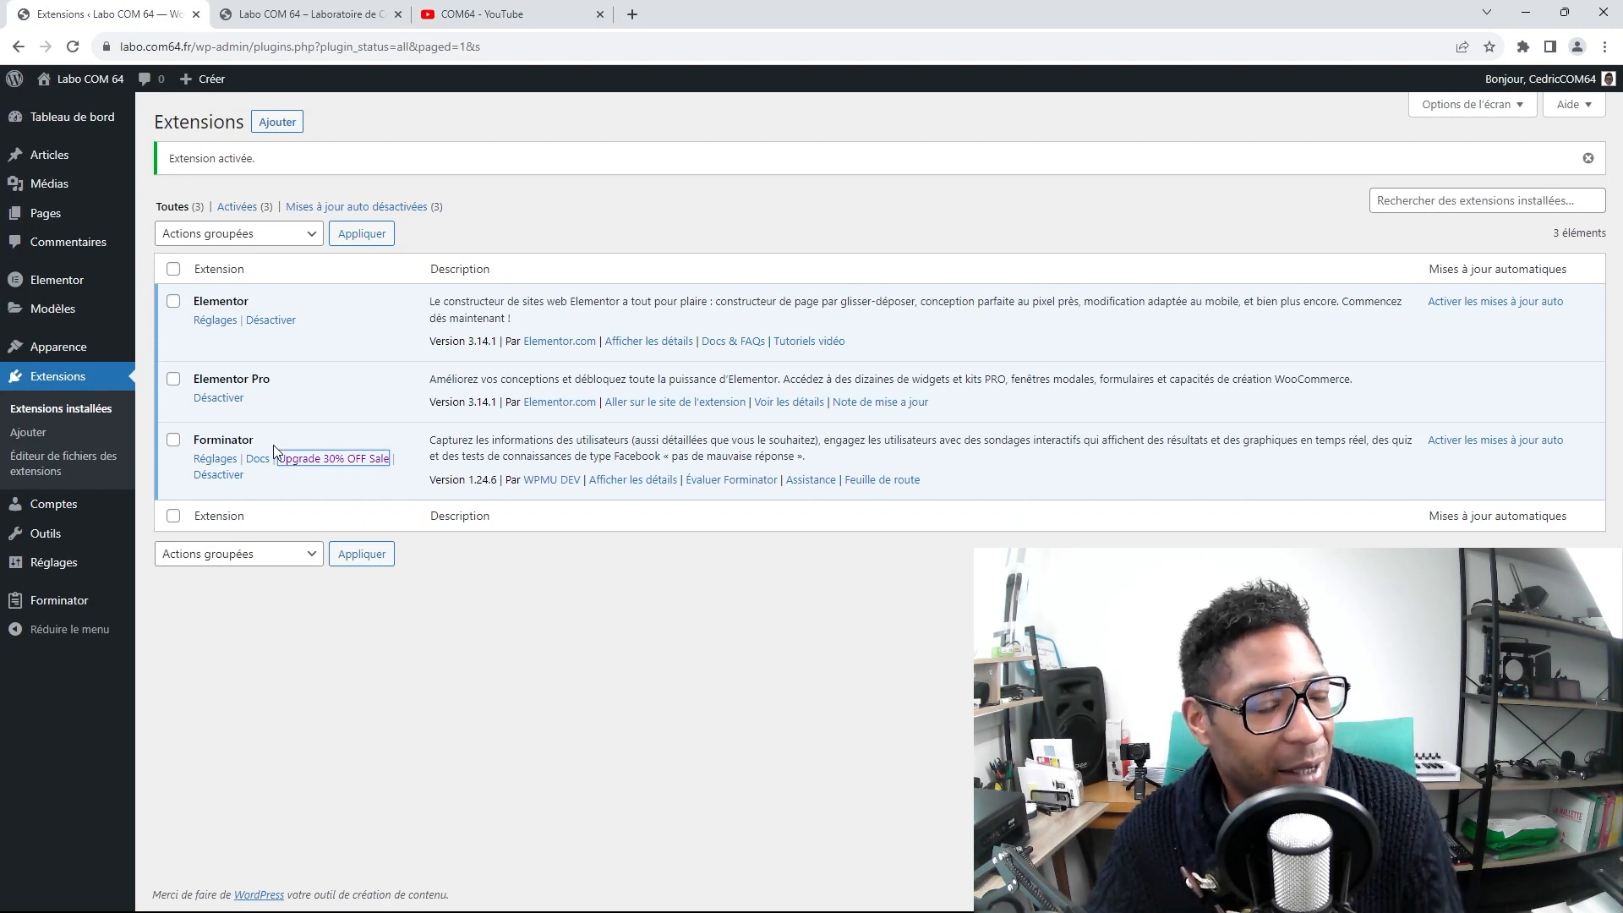
pyautogui.click(69, 607)
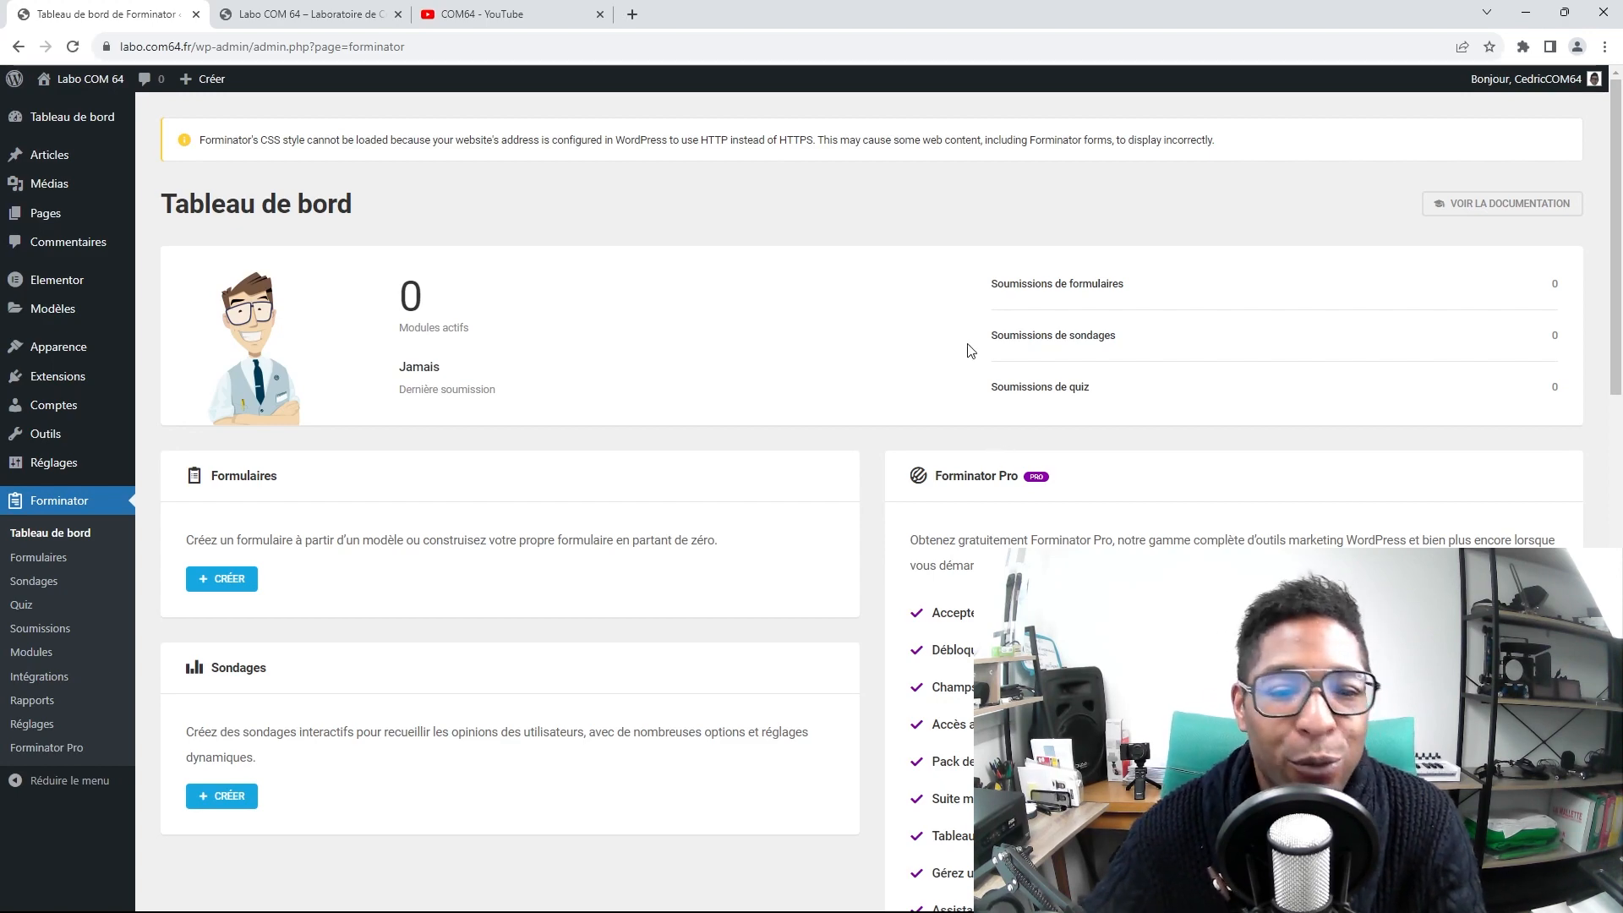
pyautogui.scroll(-2, 841, 321)
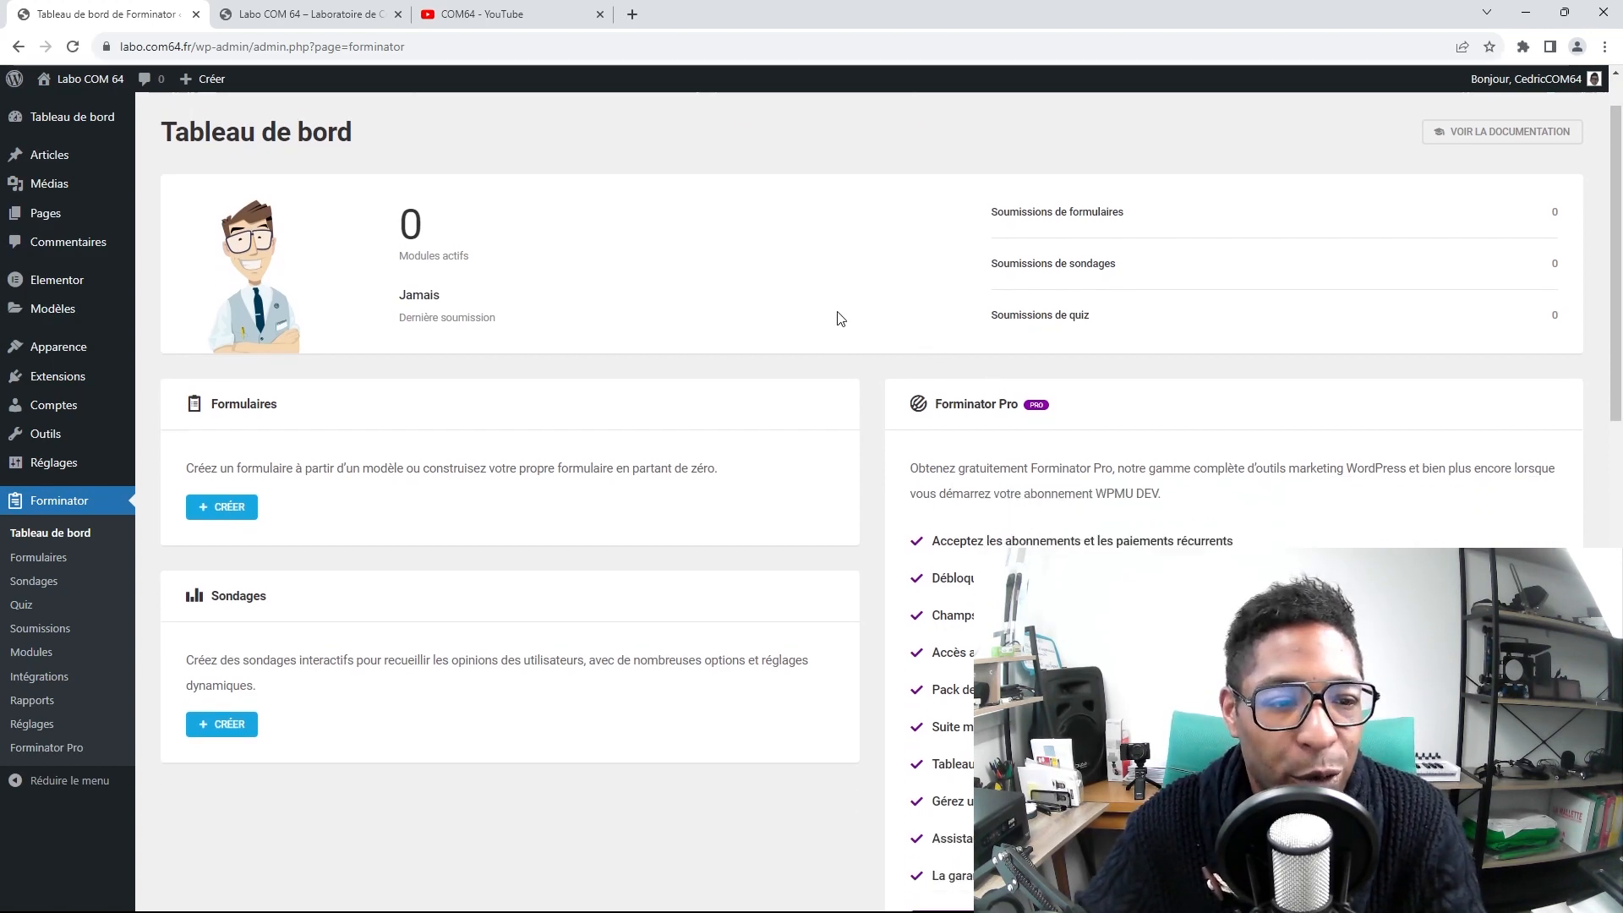
pyautogui.scroll(2, 840, 324)
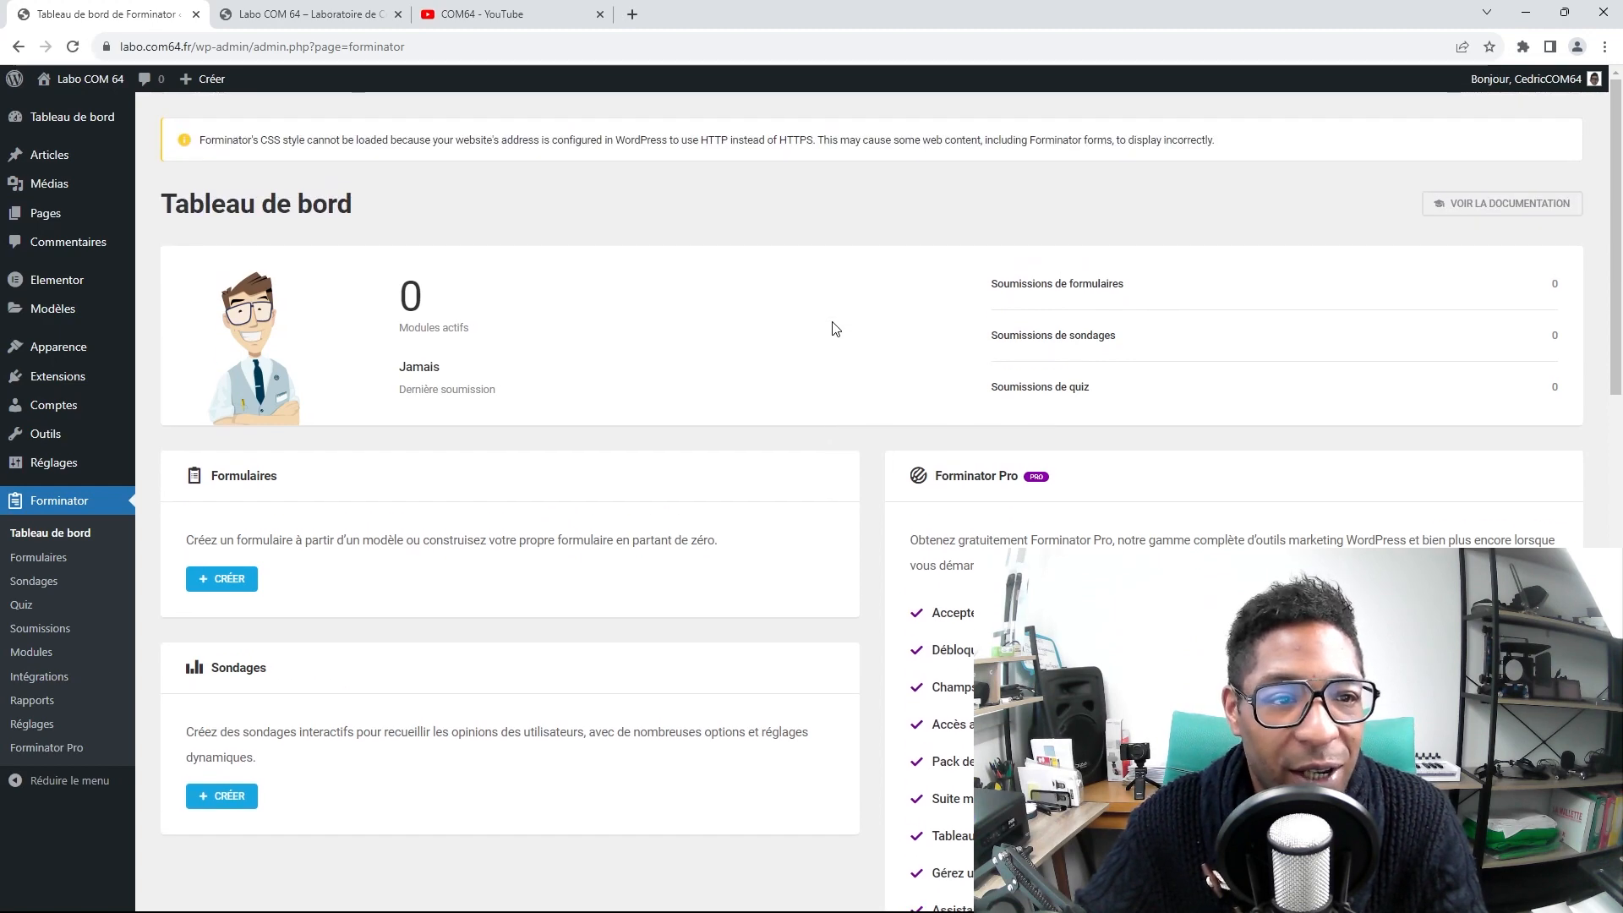
pyautogui.scroll(-1, 835, 329)
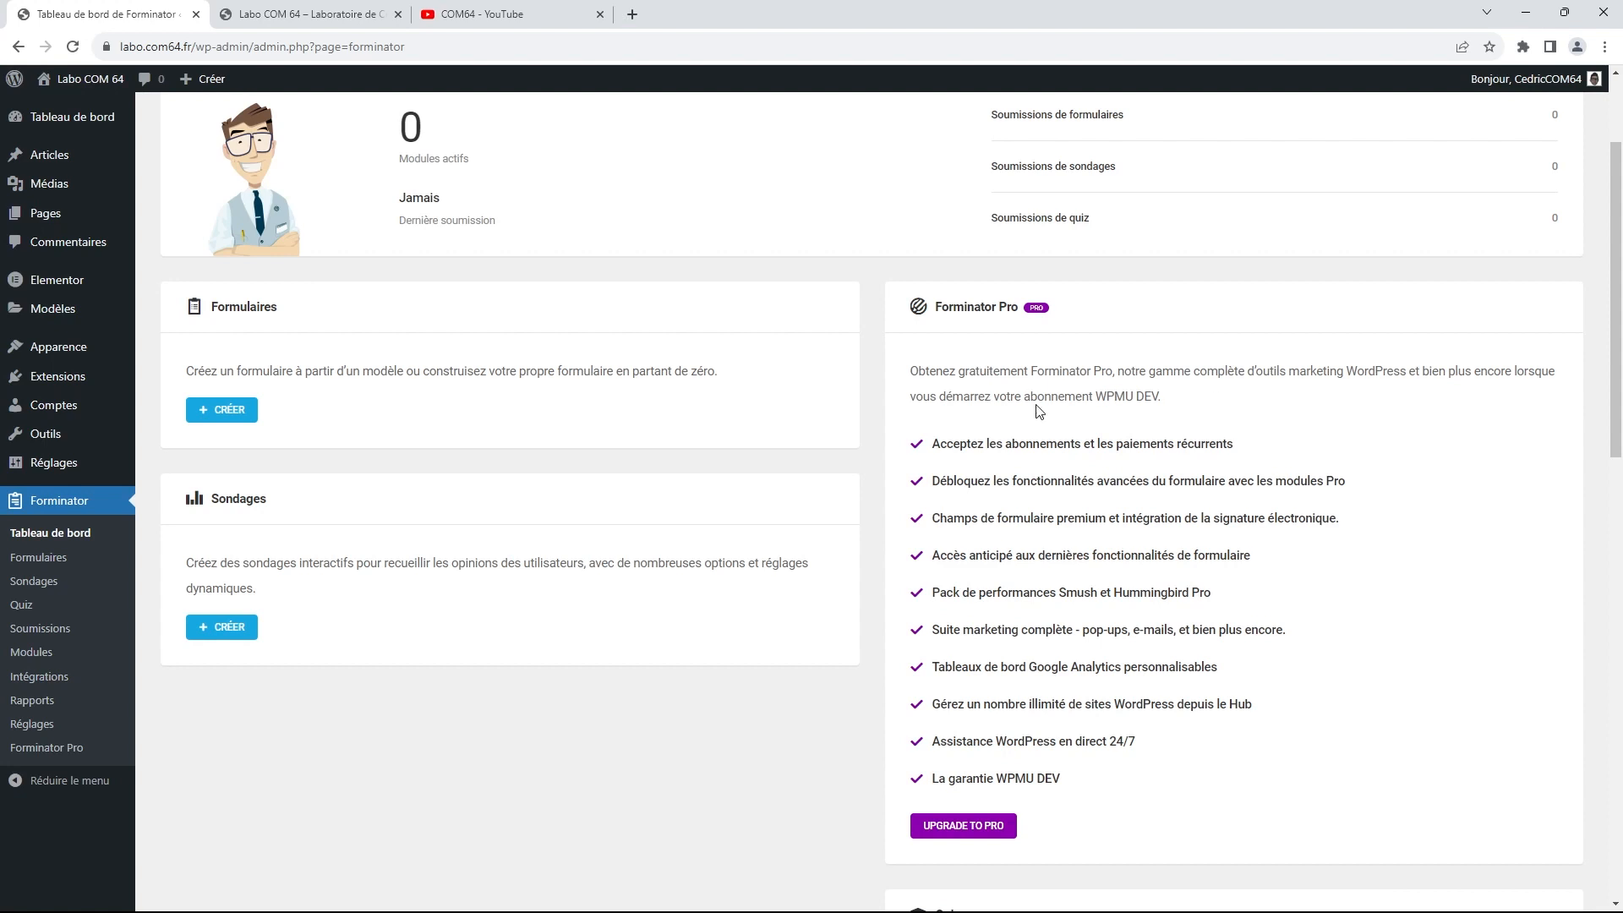
# Examine the Forminator dashboard's Pro features, quiz section and suggested free plugins down to the page footer
pyautogui.scroll(-1, 1040, 412)
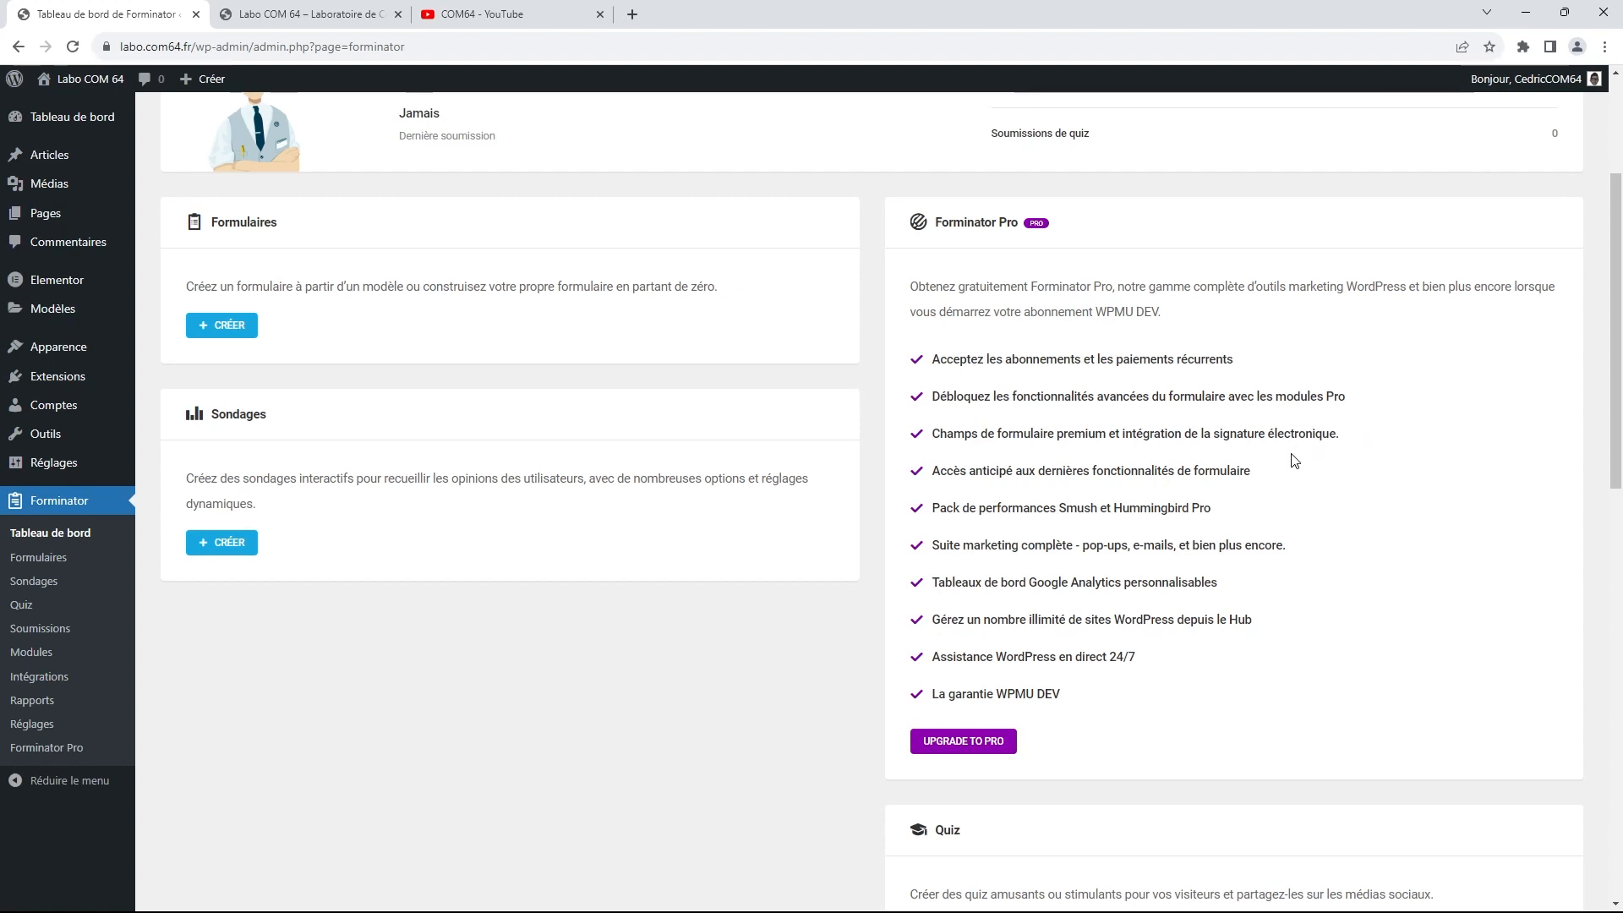
pyautogui.scroll(-1, 1281, 473)
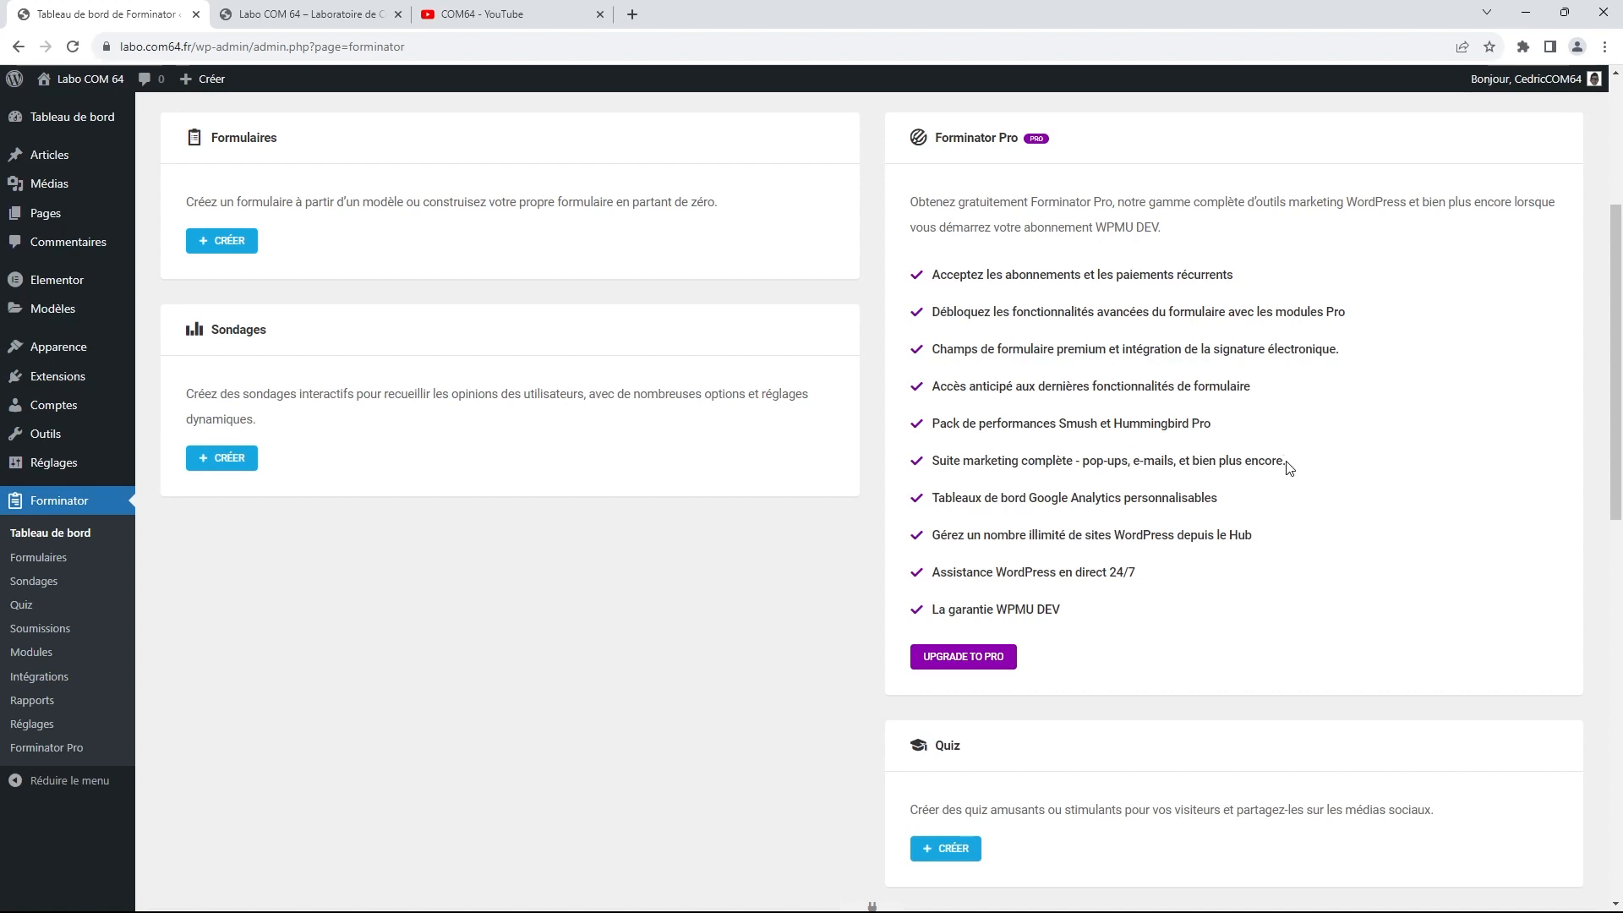
pyautogui.scroll(-2, 827, 511)
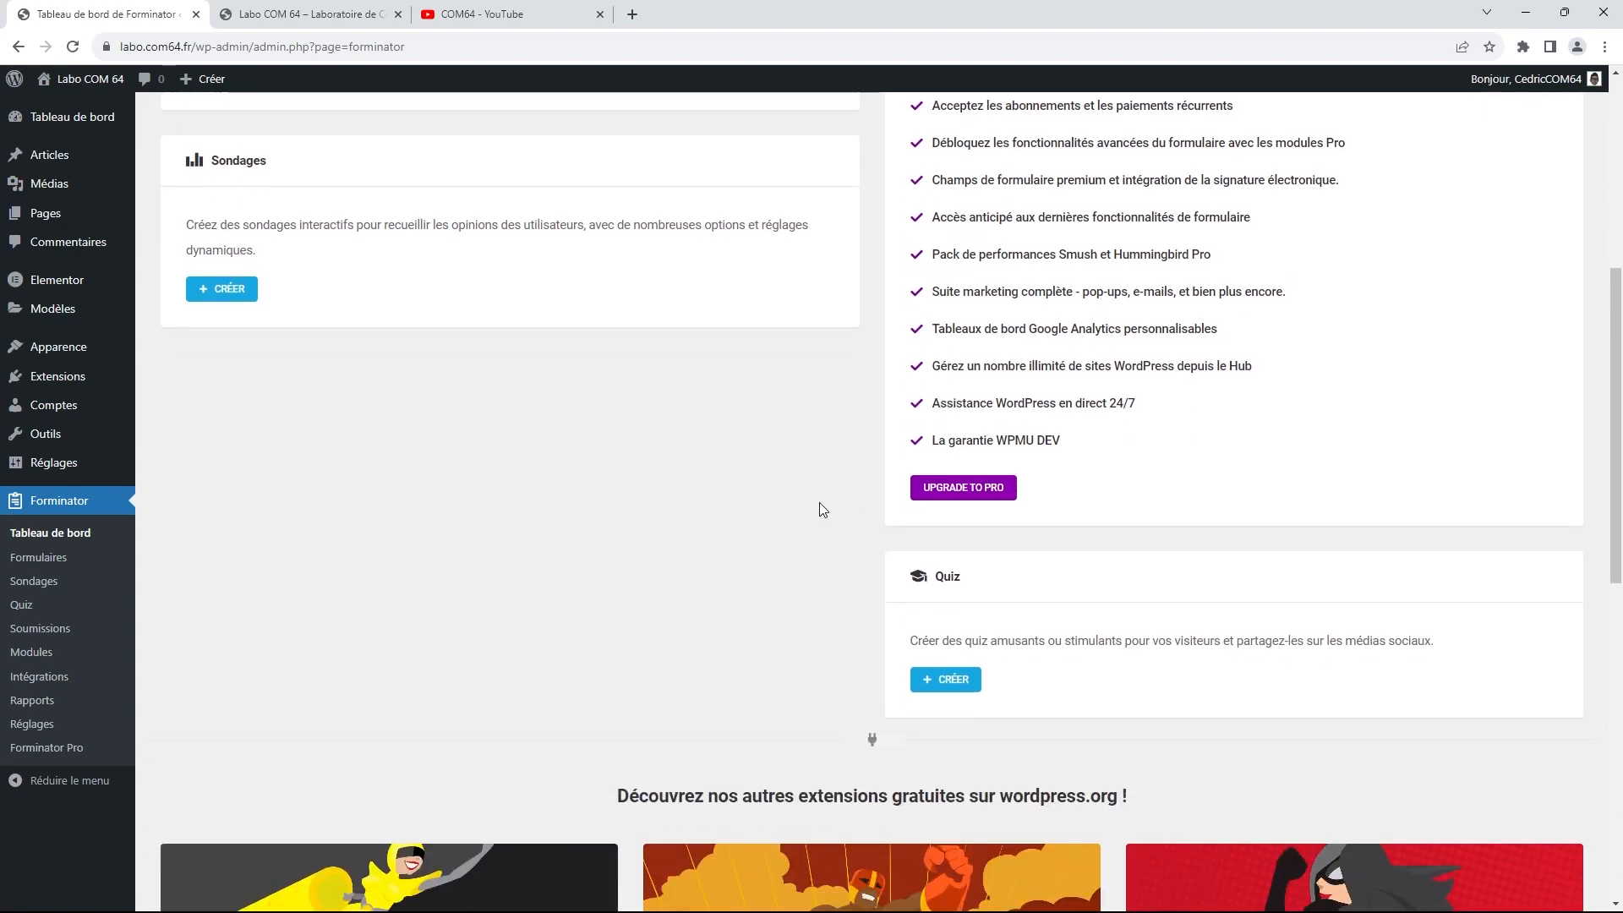
pyautogui.scroll(-2, 794, 503)
pyautogui.scroll(-2, 795, 501)
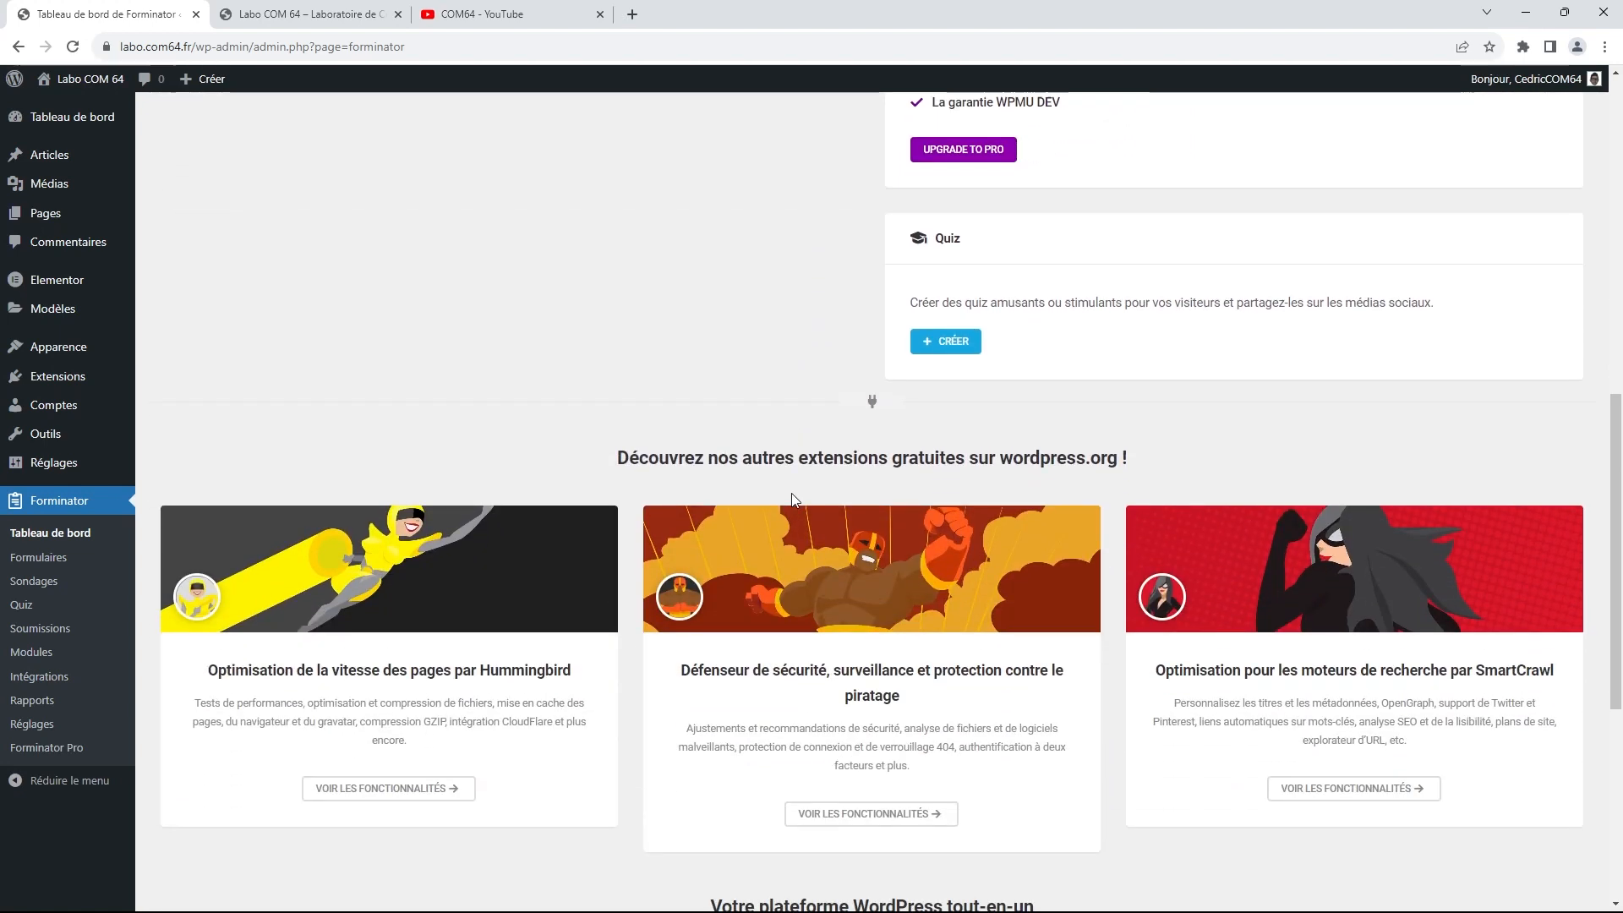
pyautogui.scroll(1, 791, 494)
pyautogui.scroll(-3, 792, 492)
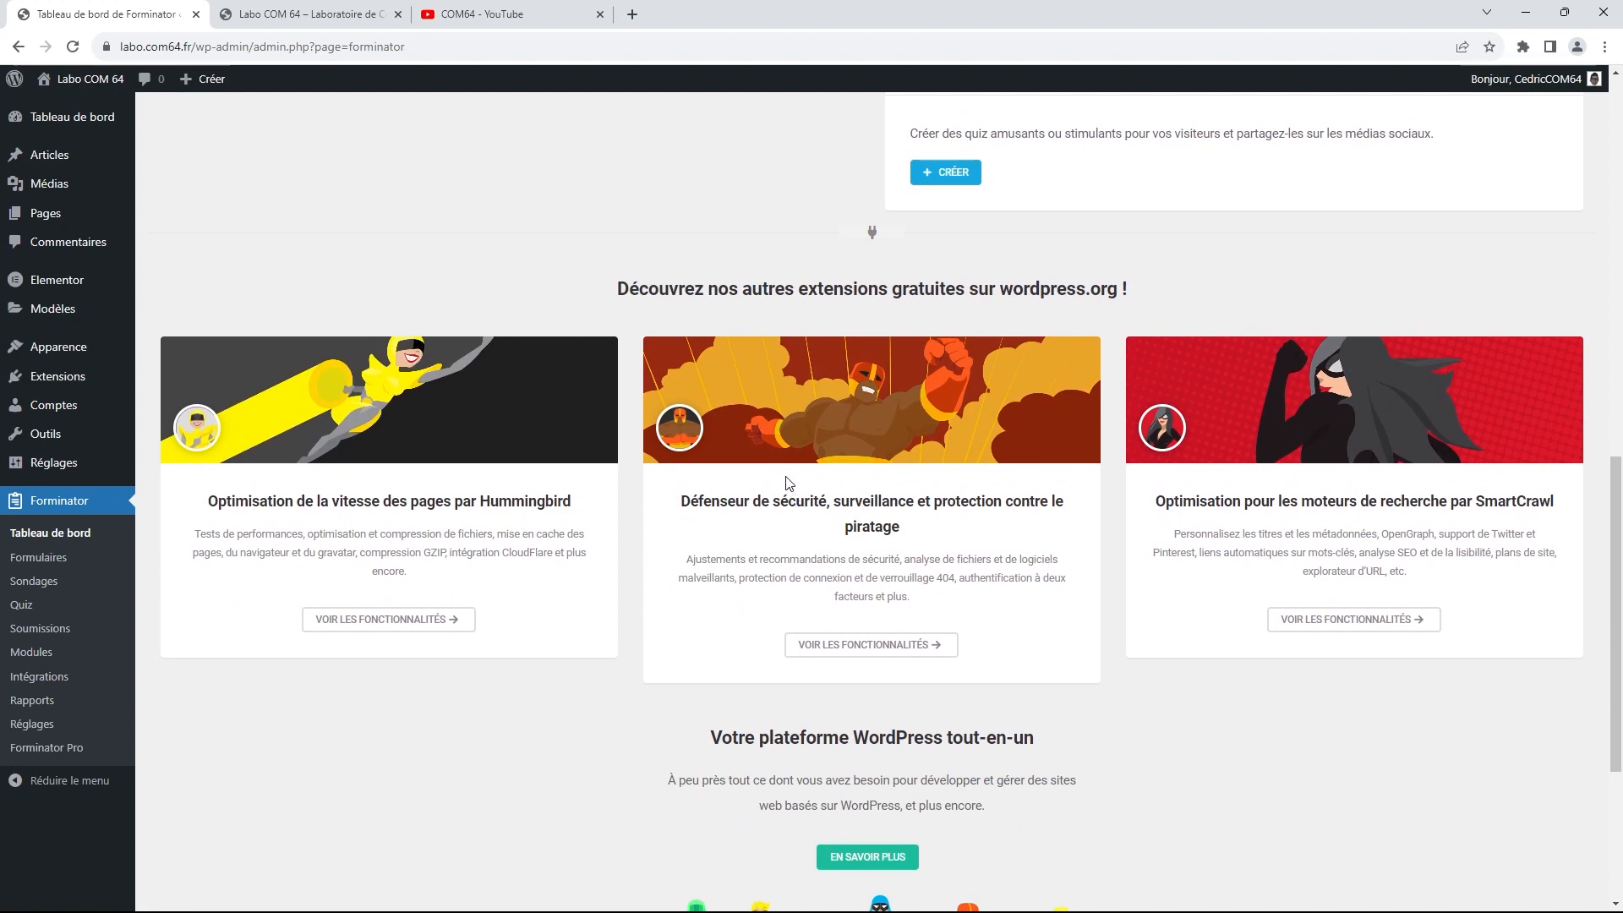
pyautogui.scroll(-3, 710, 509)
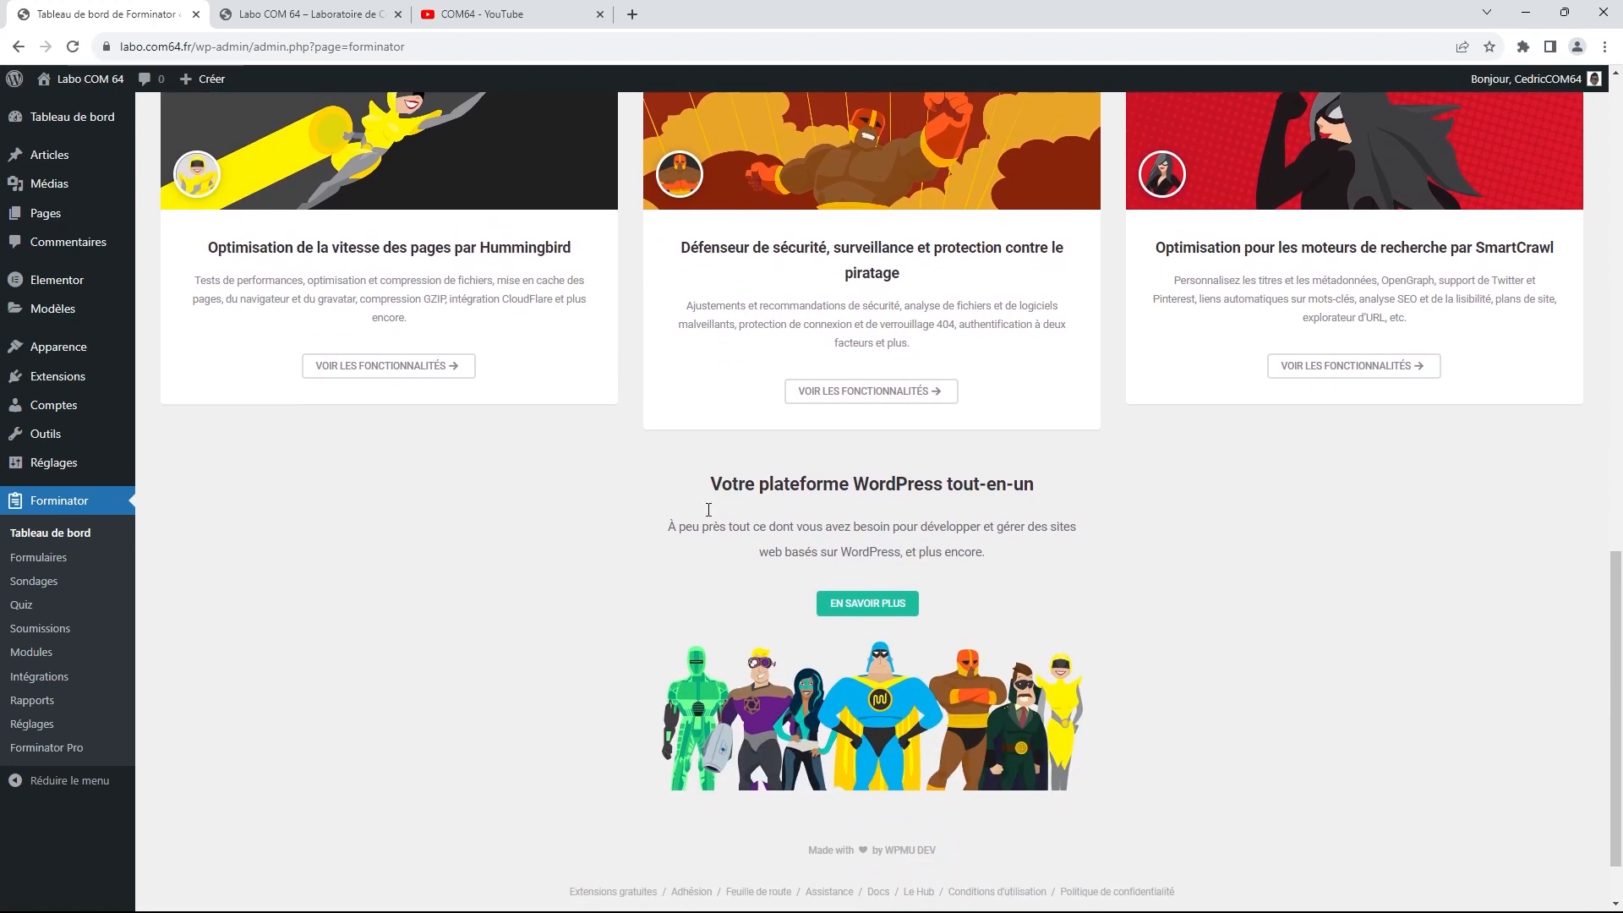
pyautogui.scroll(-1, 706, 509)
pyautogui.scroll(7, 707, 509)
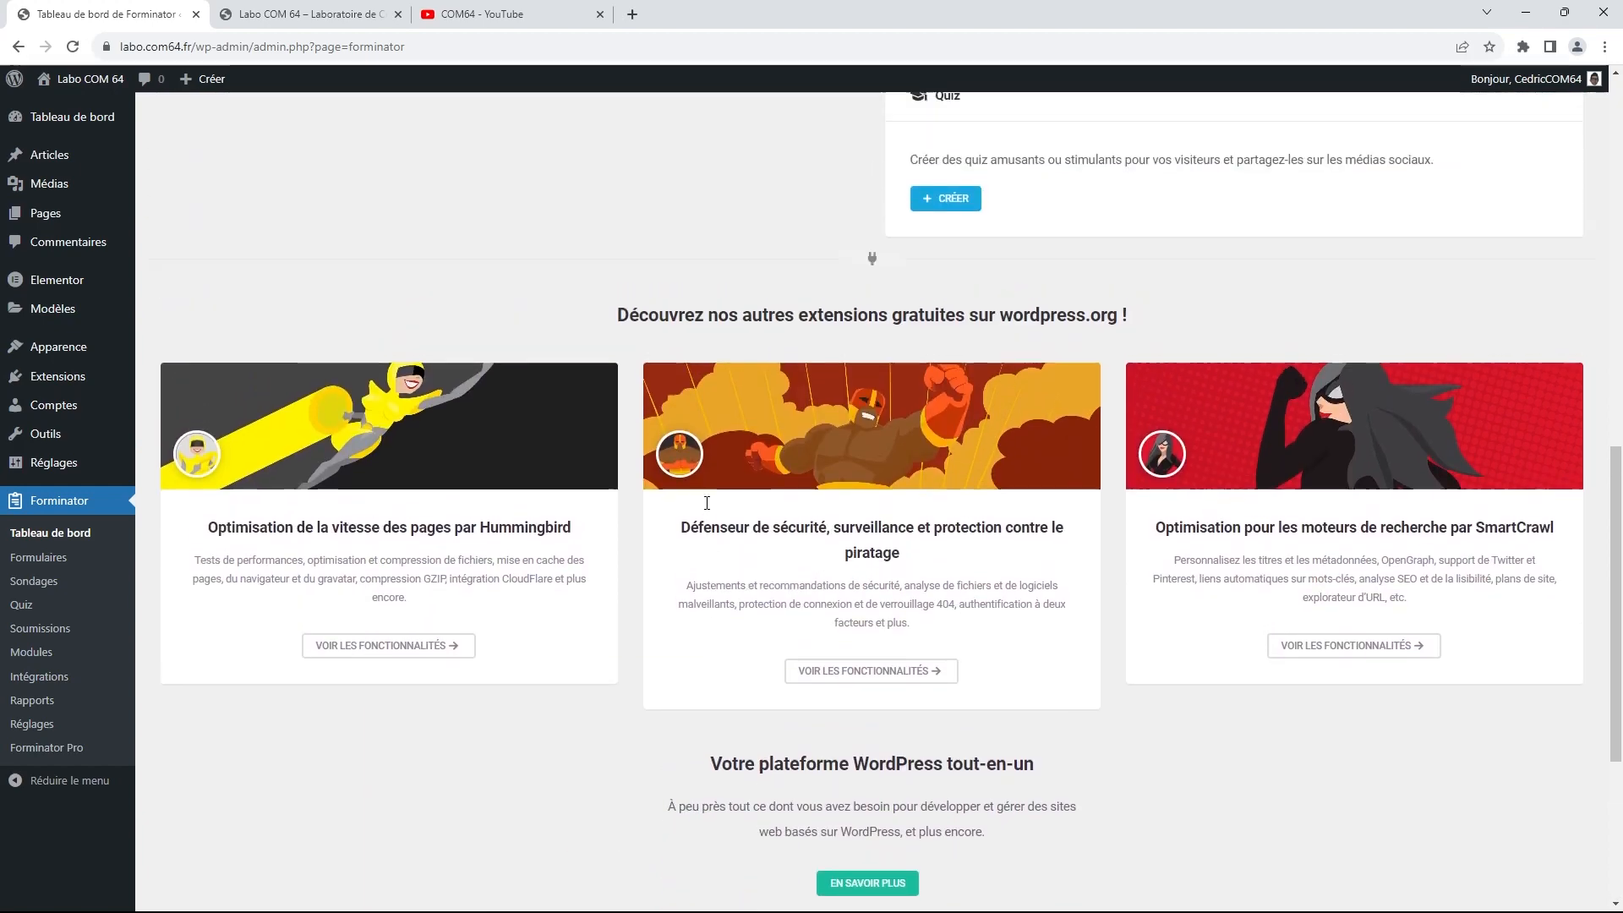
pyautogui.scroll(7, 706, 505)
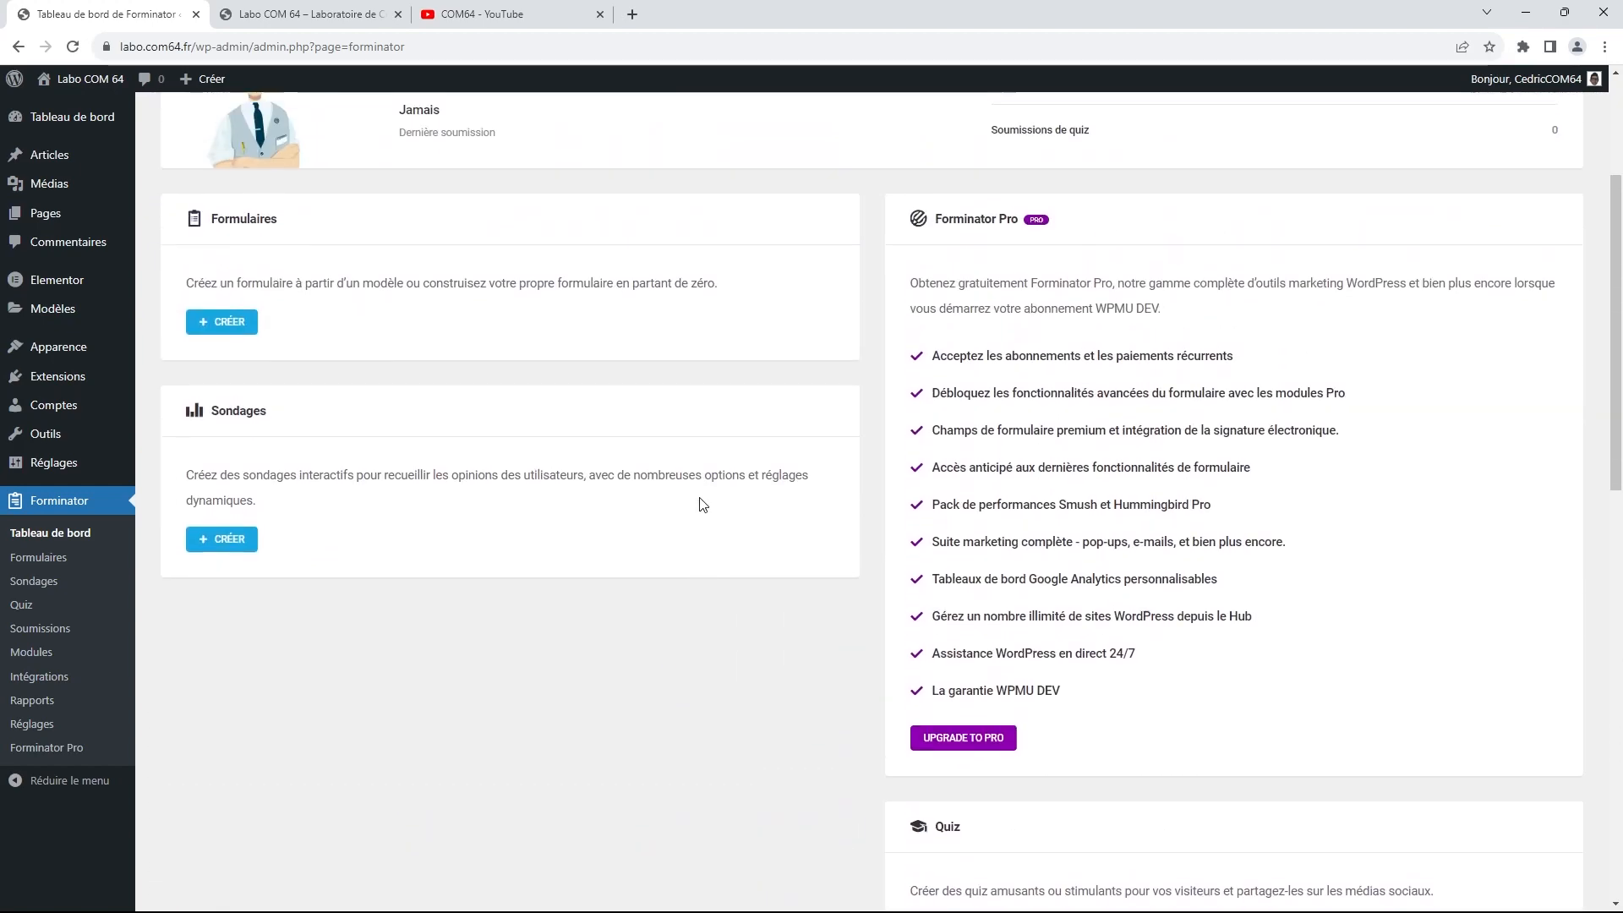
pyautogui.scroll(1, 703, 505)
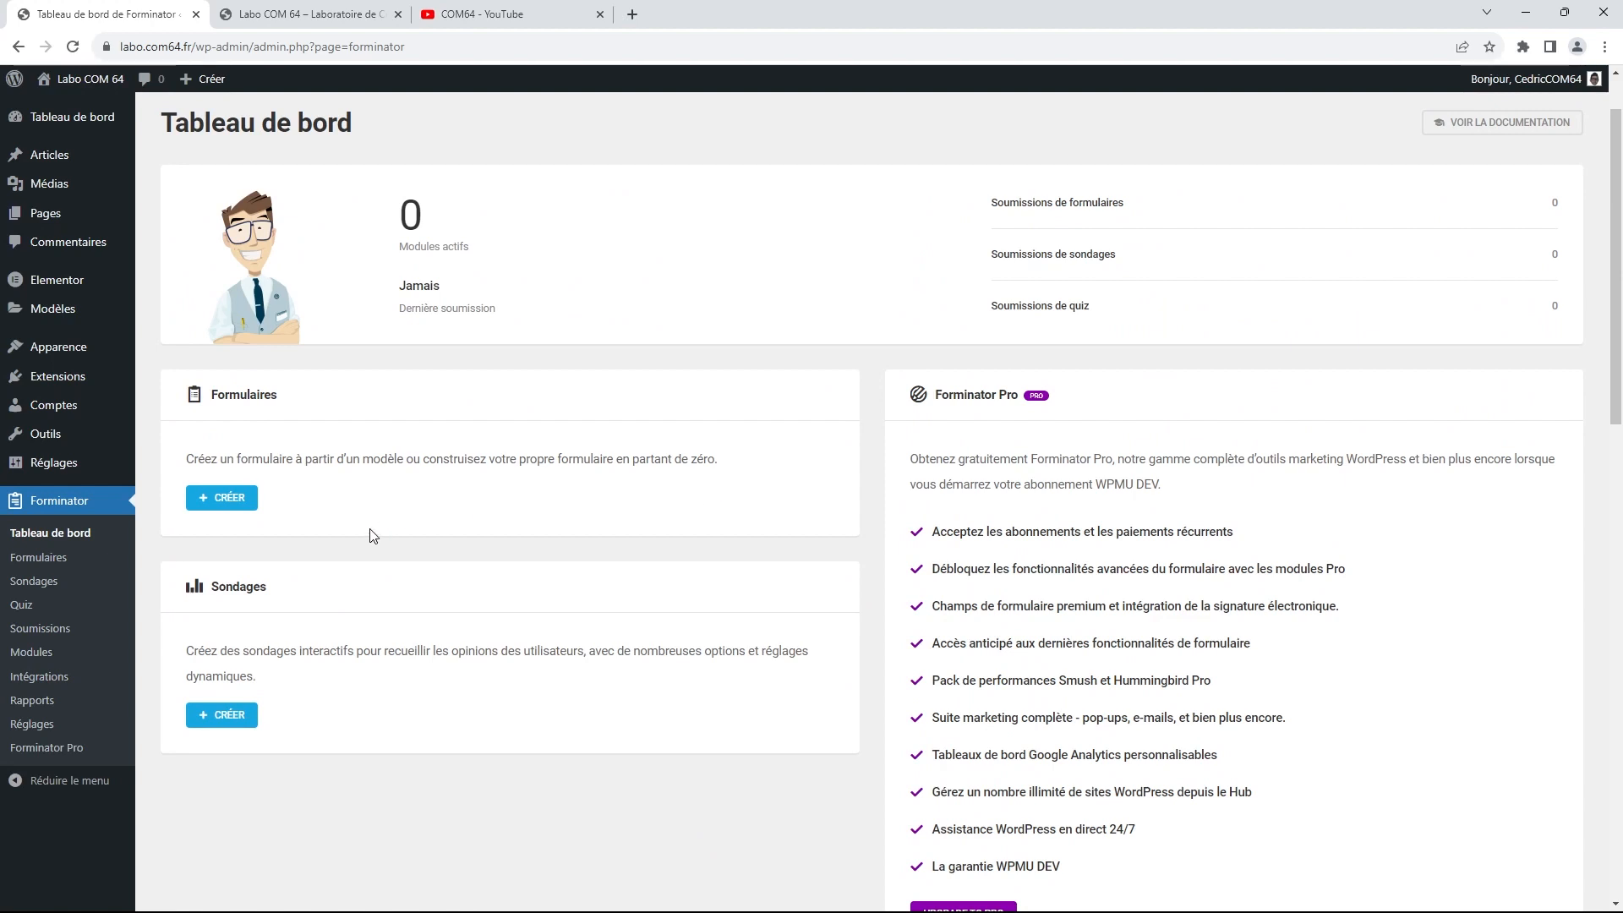
# Create a new form from the "Nous contacter" template and name it "Formulaire de contact"
pyautogui.click(228, 498)
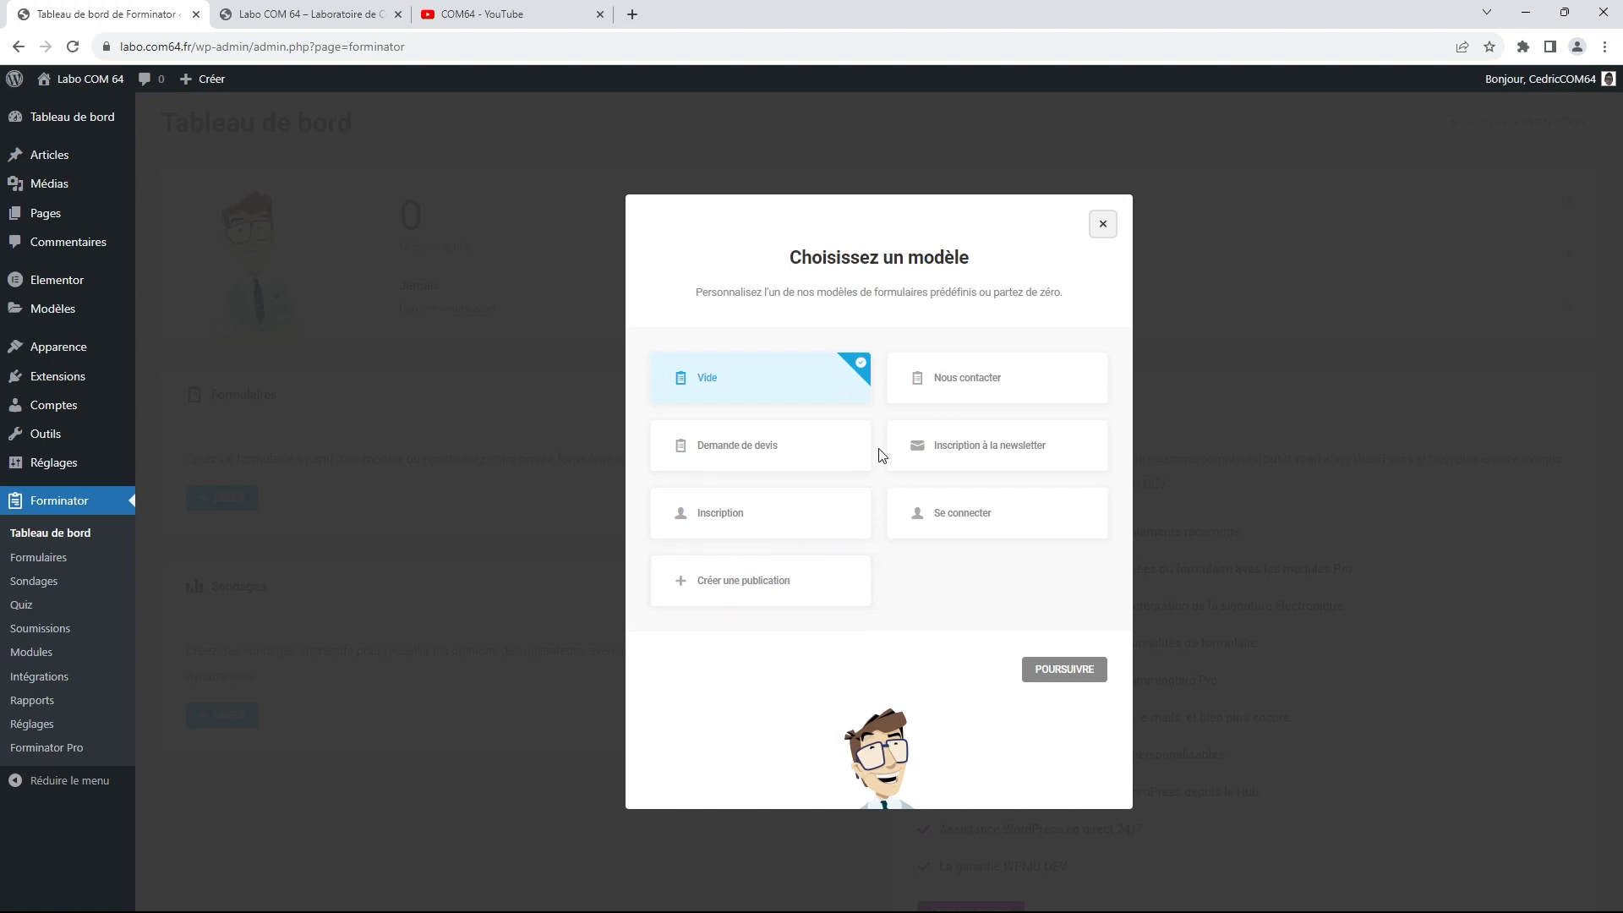
pyautogui.click(975, 386)
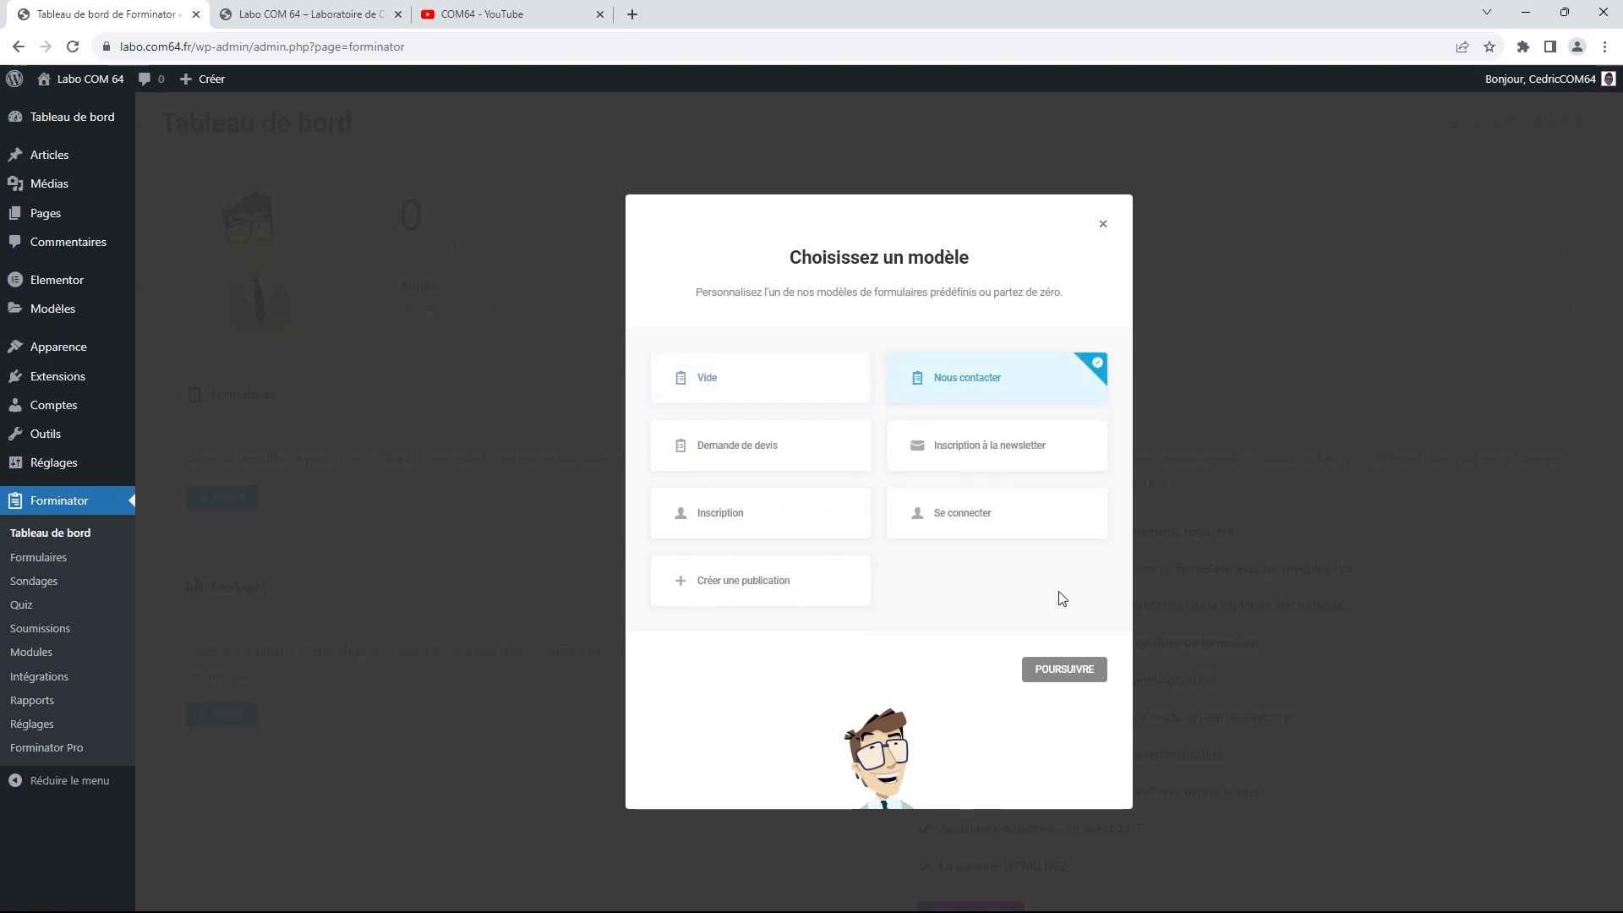
pyautogui.click(1058, 672)
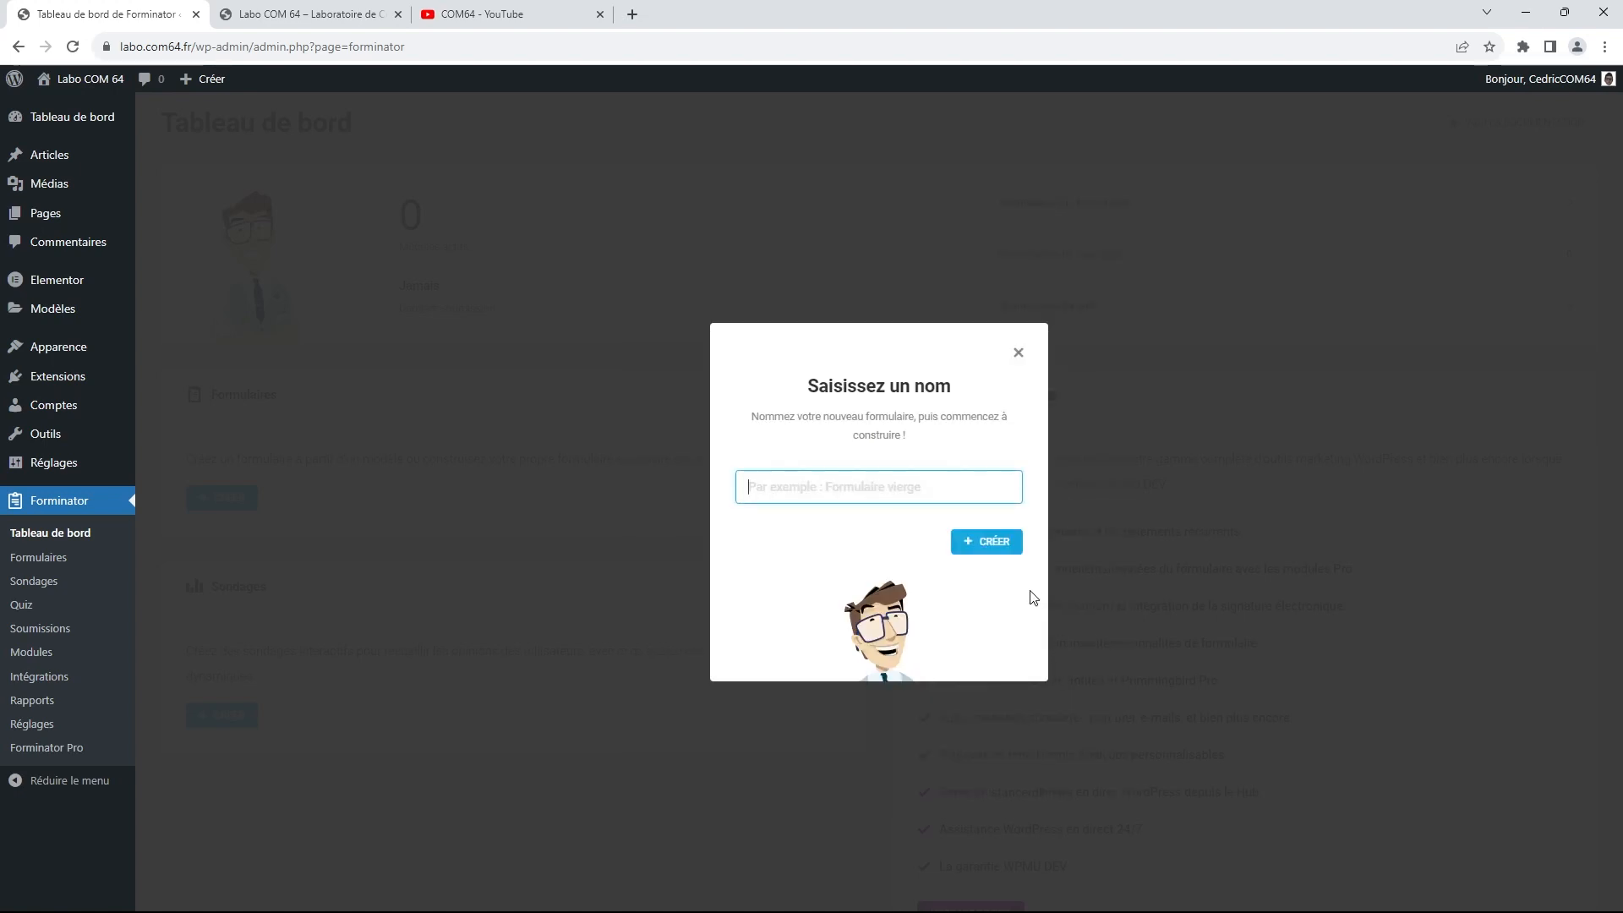
pyautogui.write('Formulaire de contact')
pyautogui.click(991, 549)
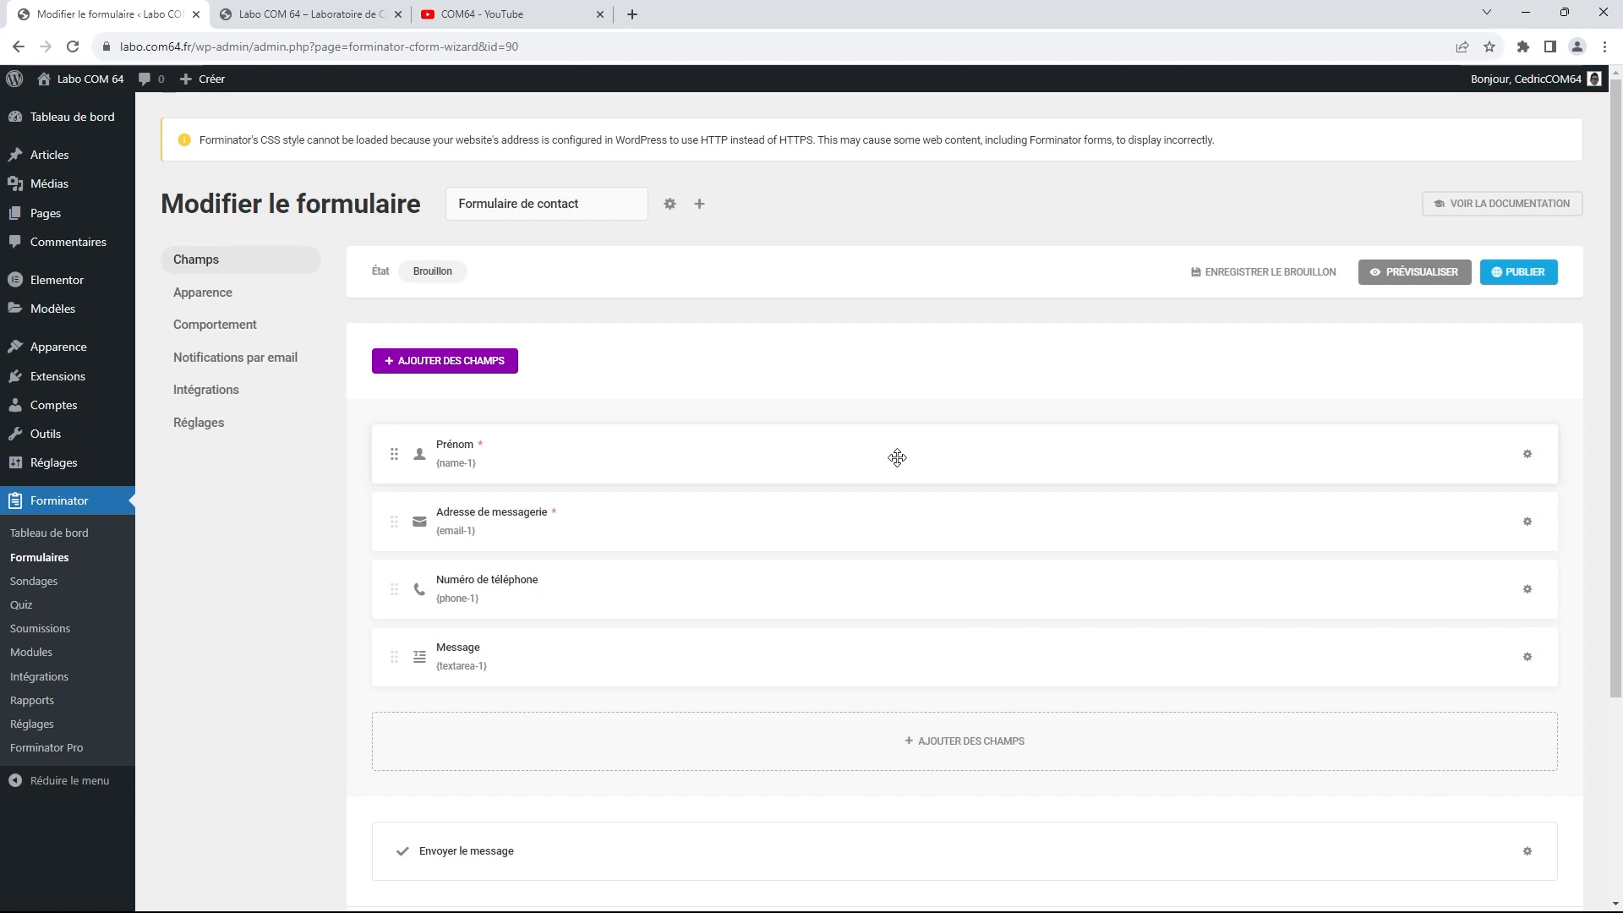
# Review the template's fields and add a "Groupe de champs" field to the contact form with its default settings
pyautogui.scroll(-1, 897, 457)
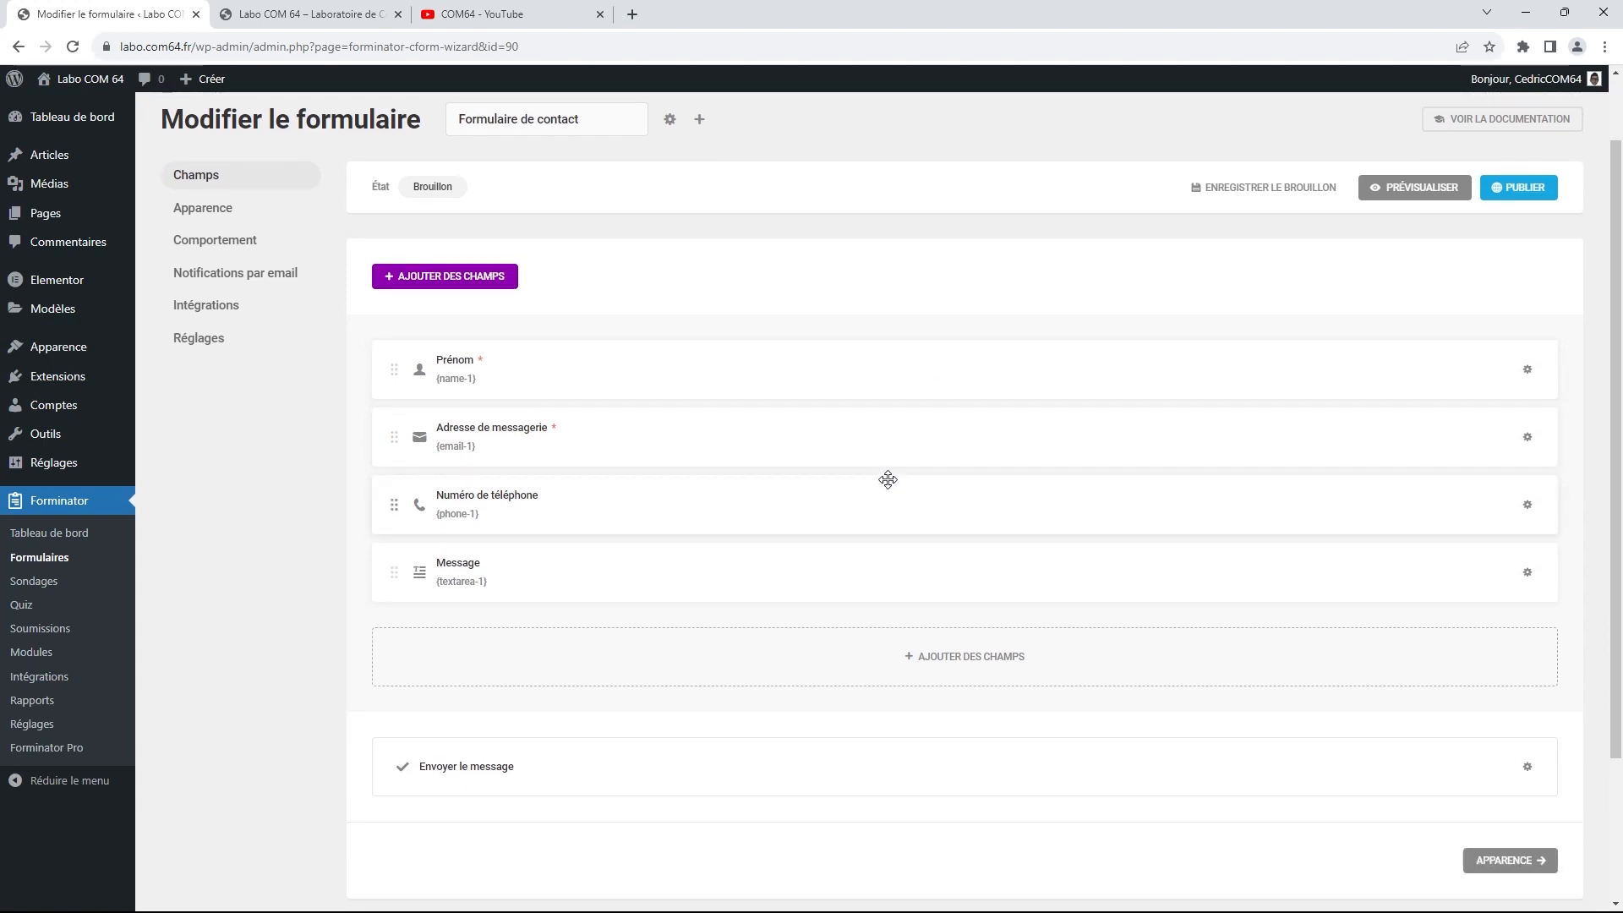
pyautogui.scroll(-1, 892, 474)
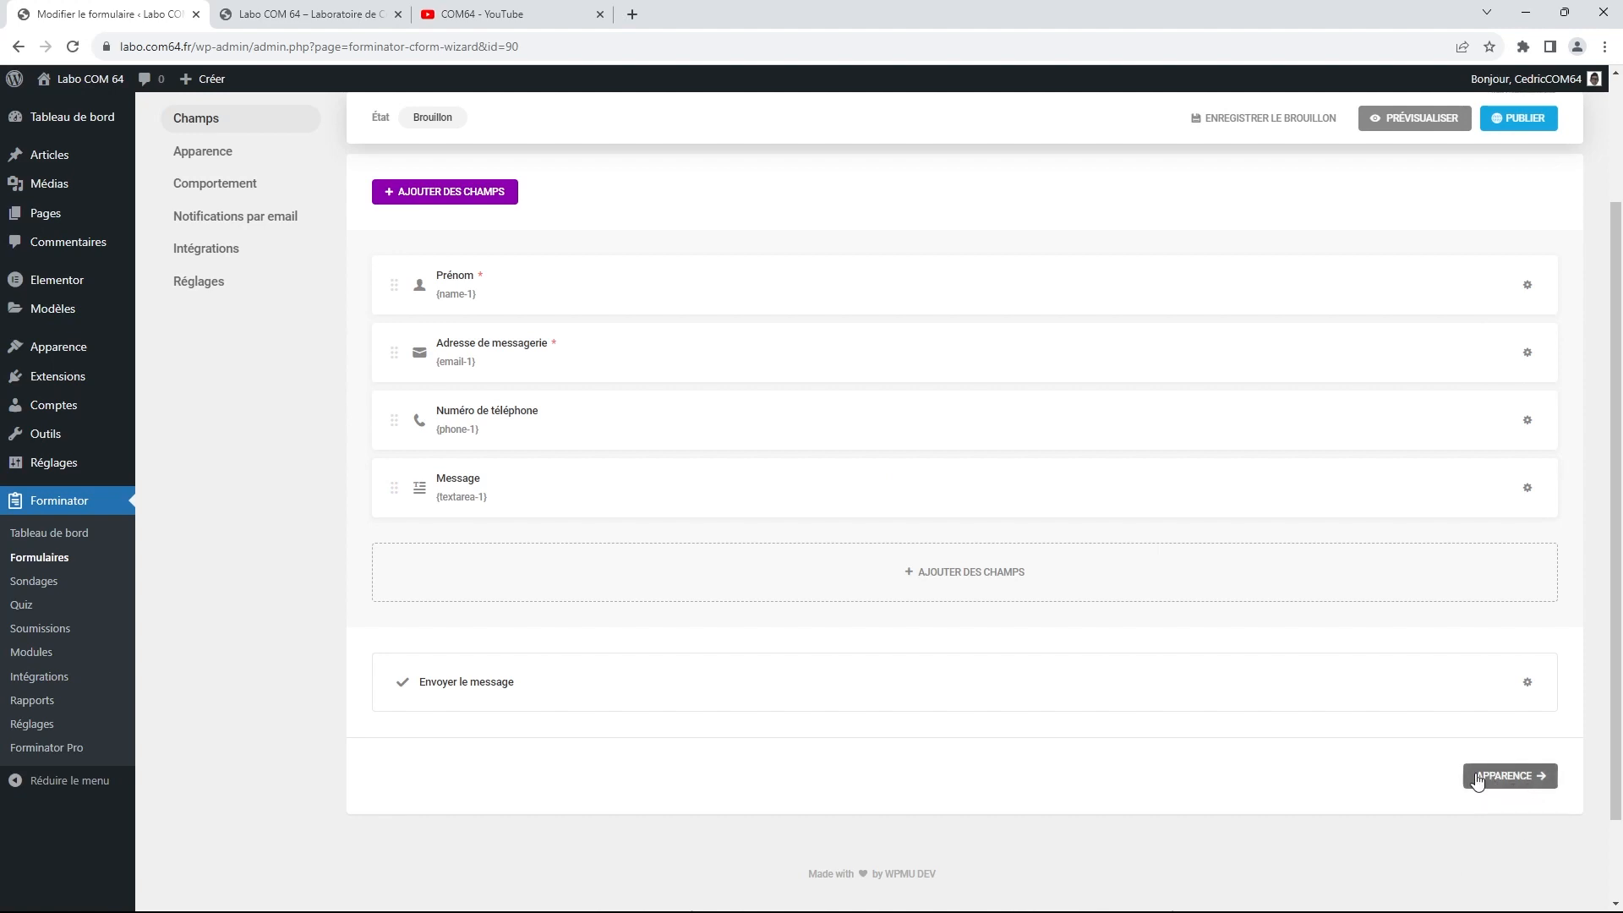
pyautogui.scroll(2, 956, 747)
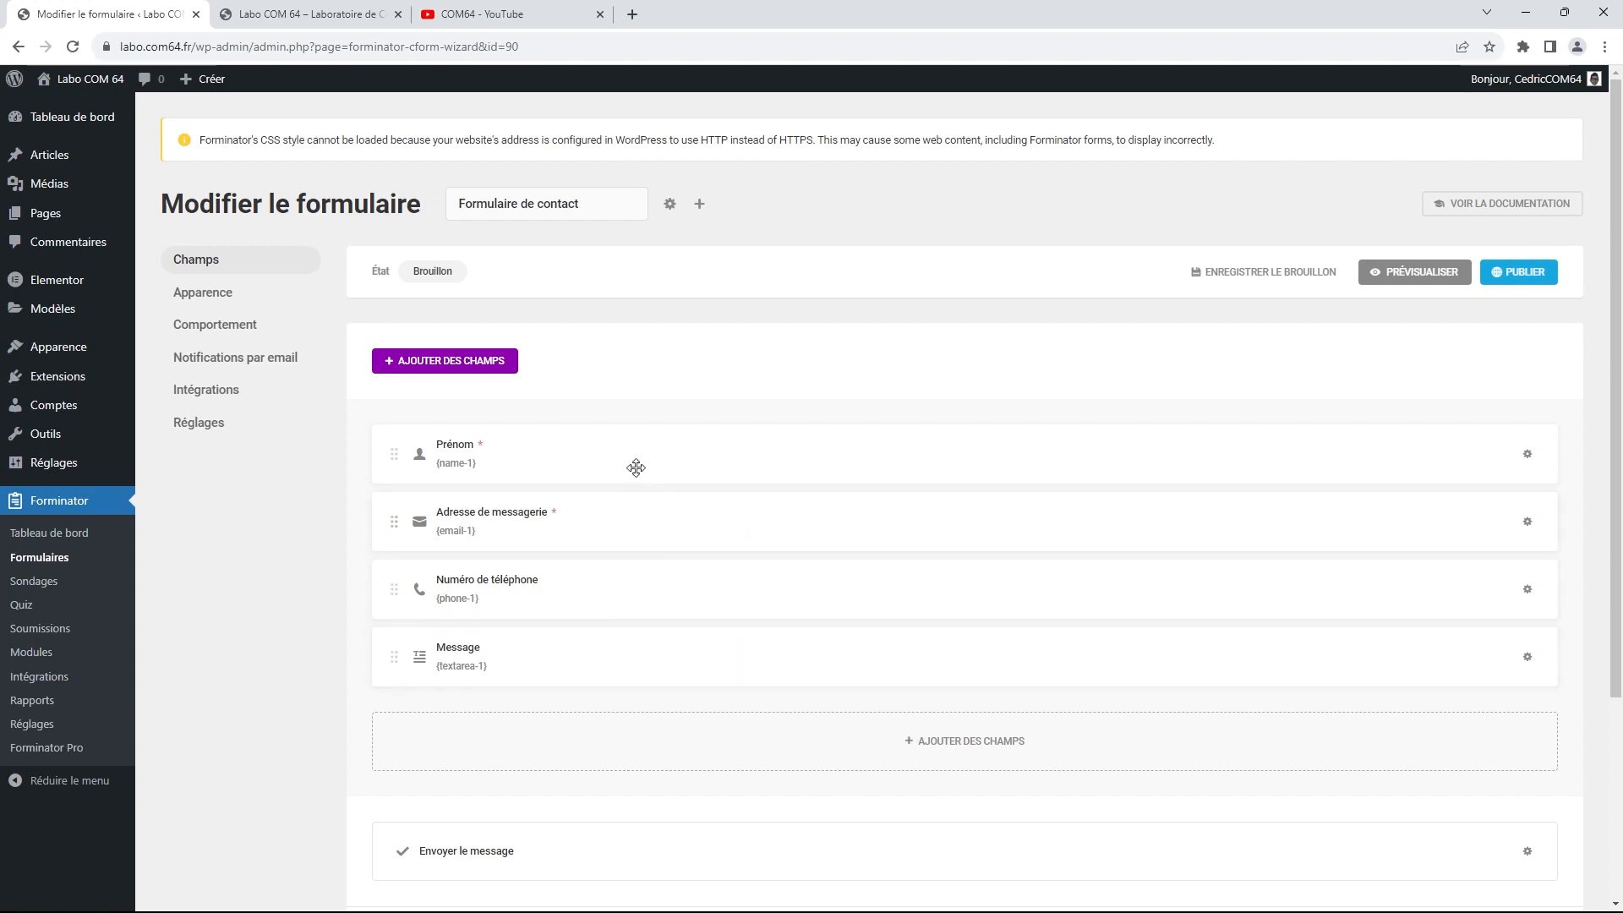
pyautogui.click(476, 362)
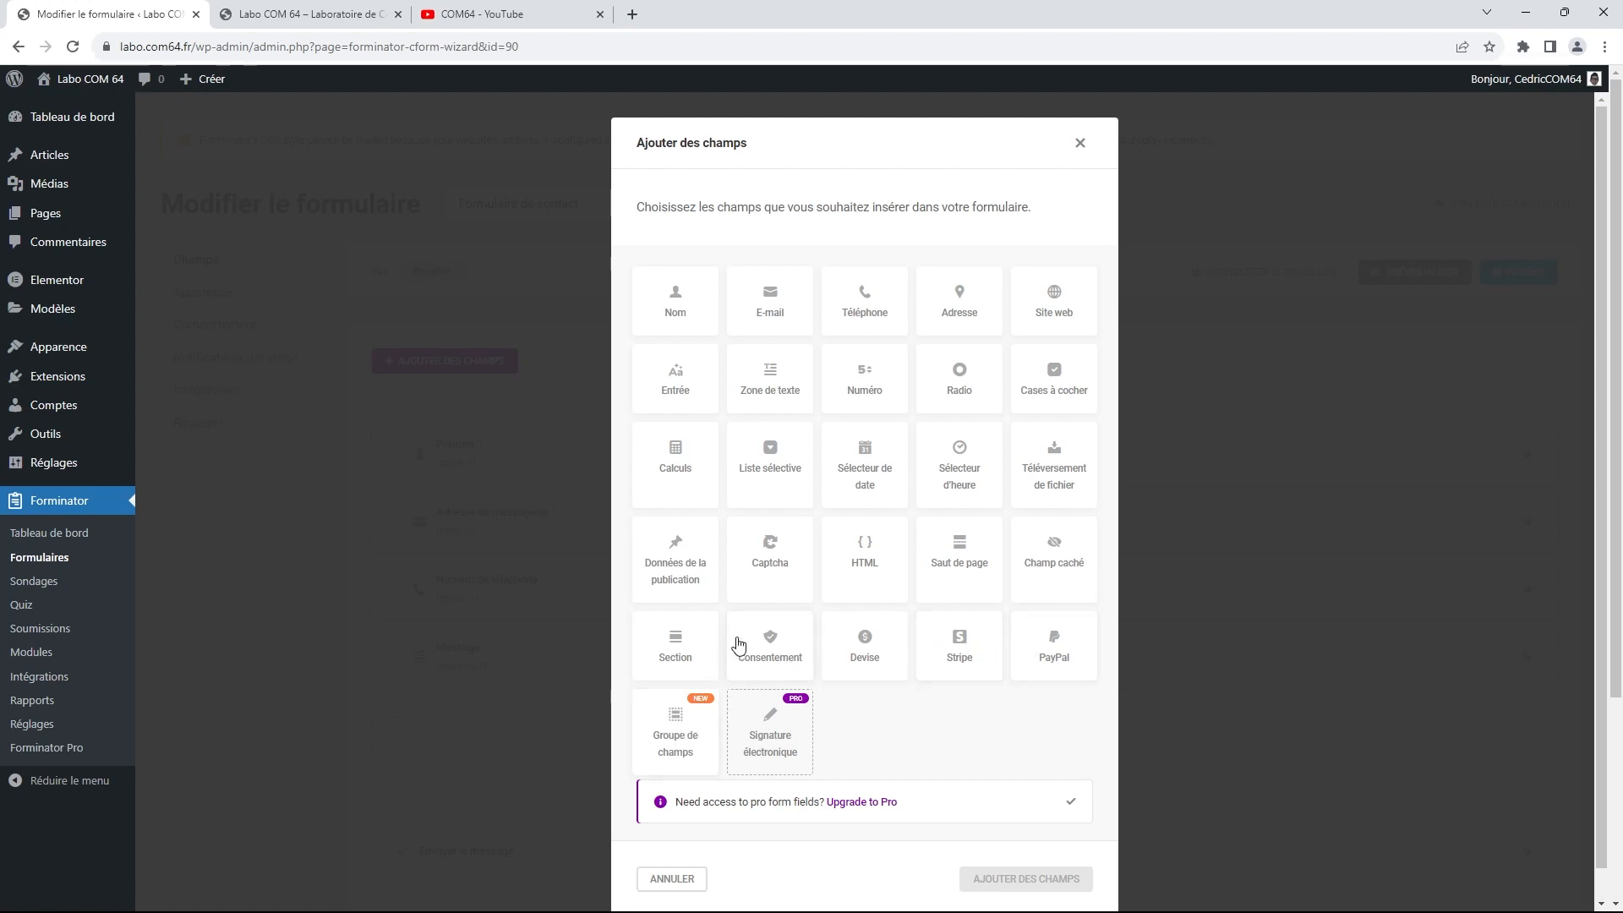
pyautogui.scroll(-1, 738, 645)
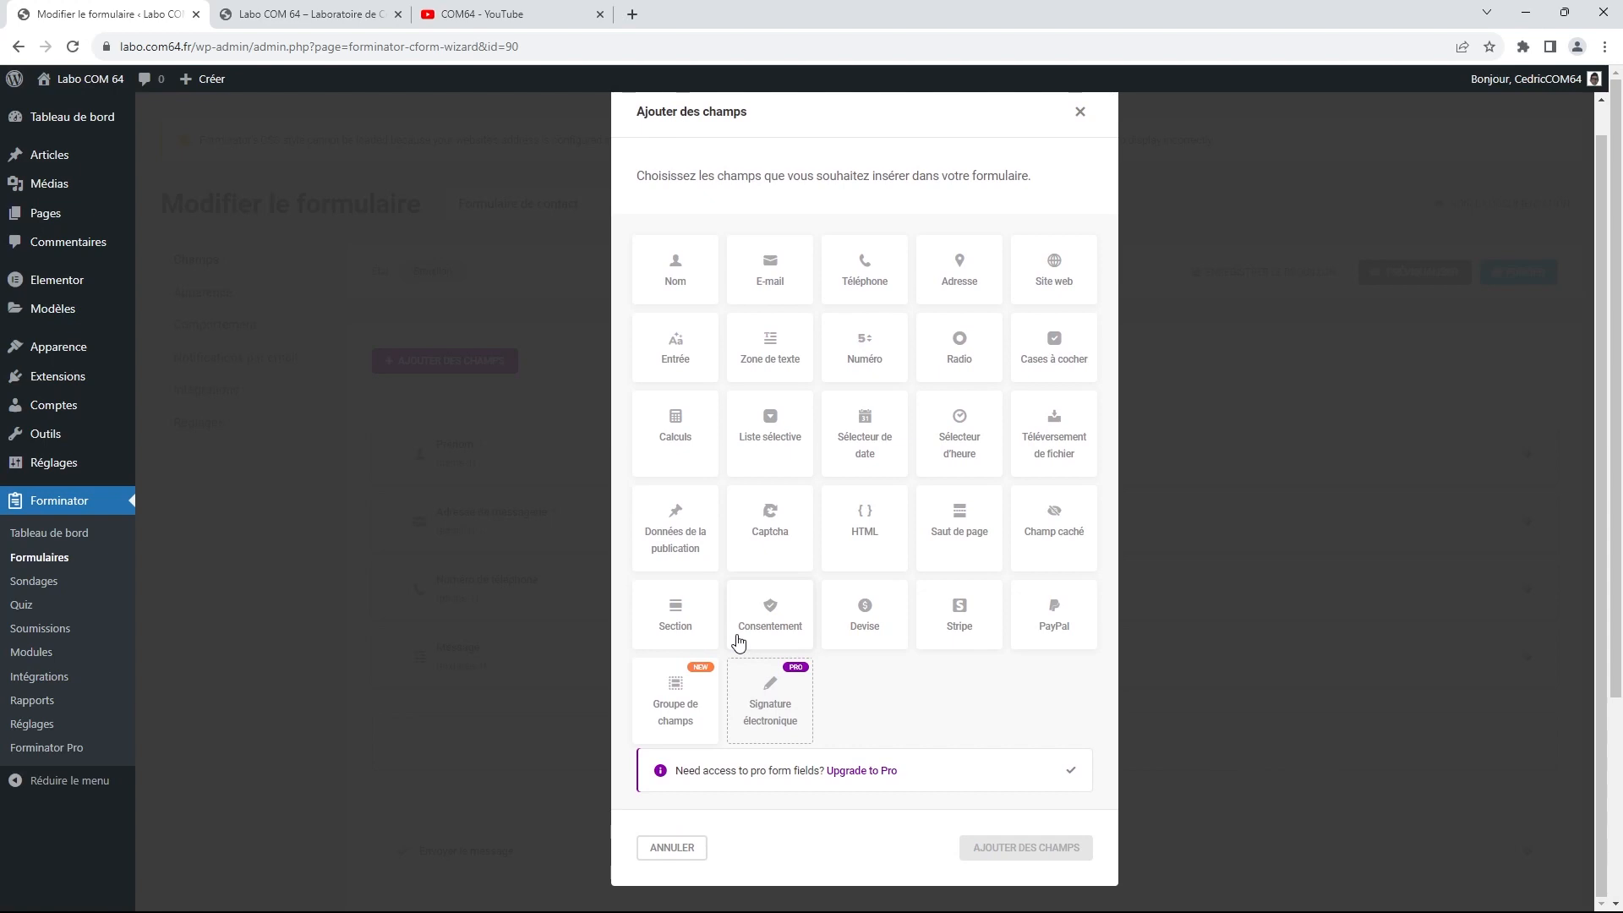
pyautogui.click(678, 702)
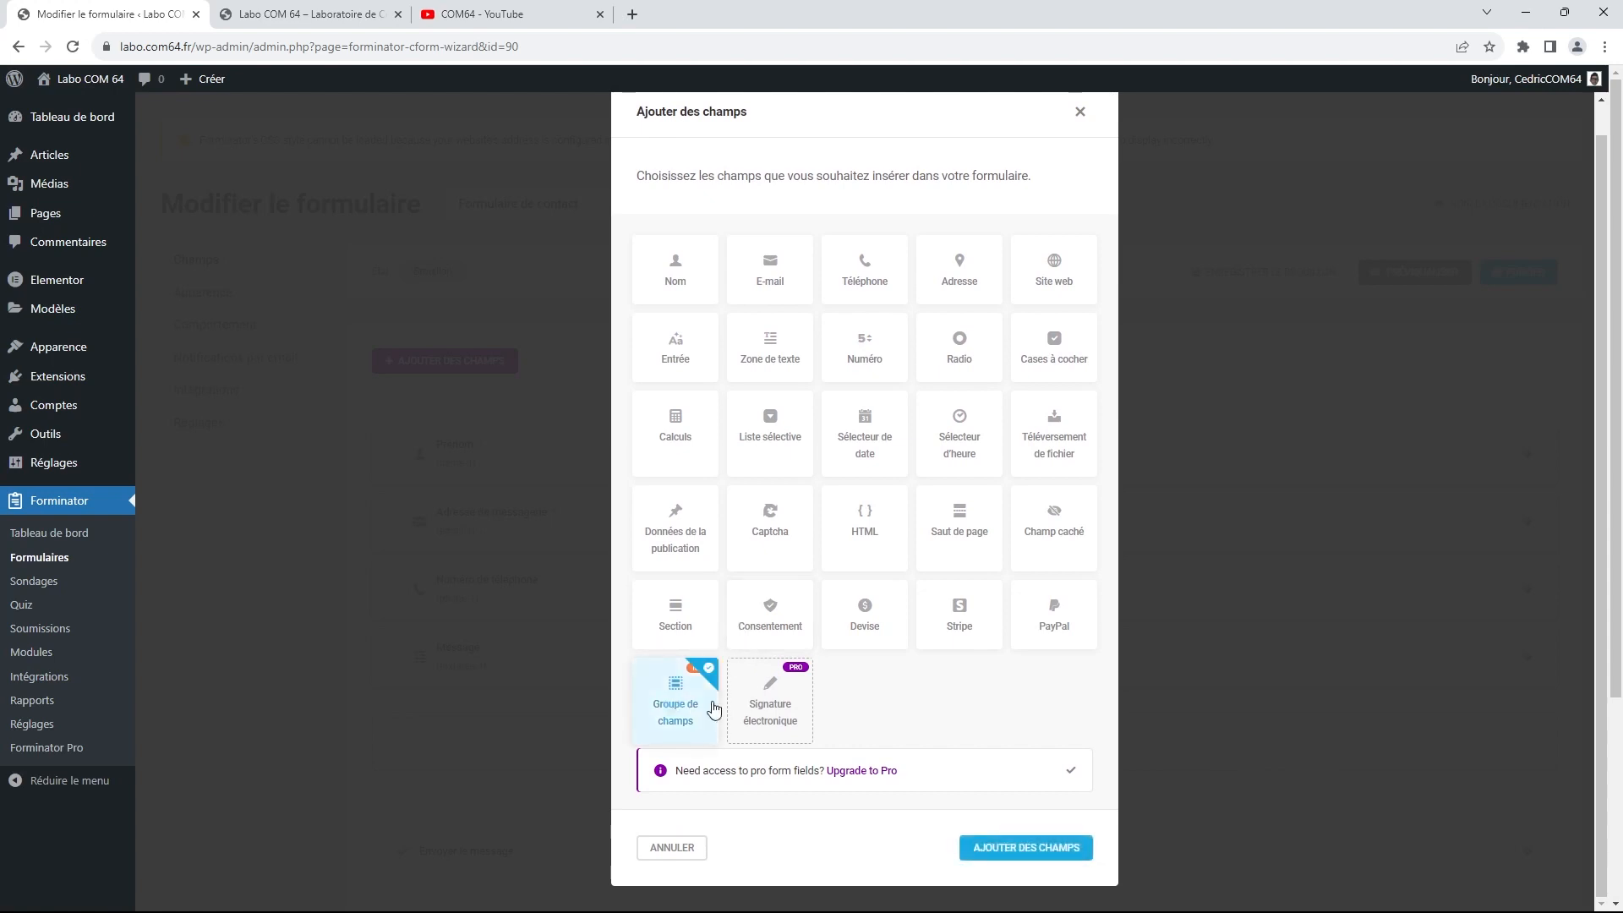
pyautogui.click(1013, 849)
pyautogui.click(935, 718)
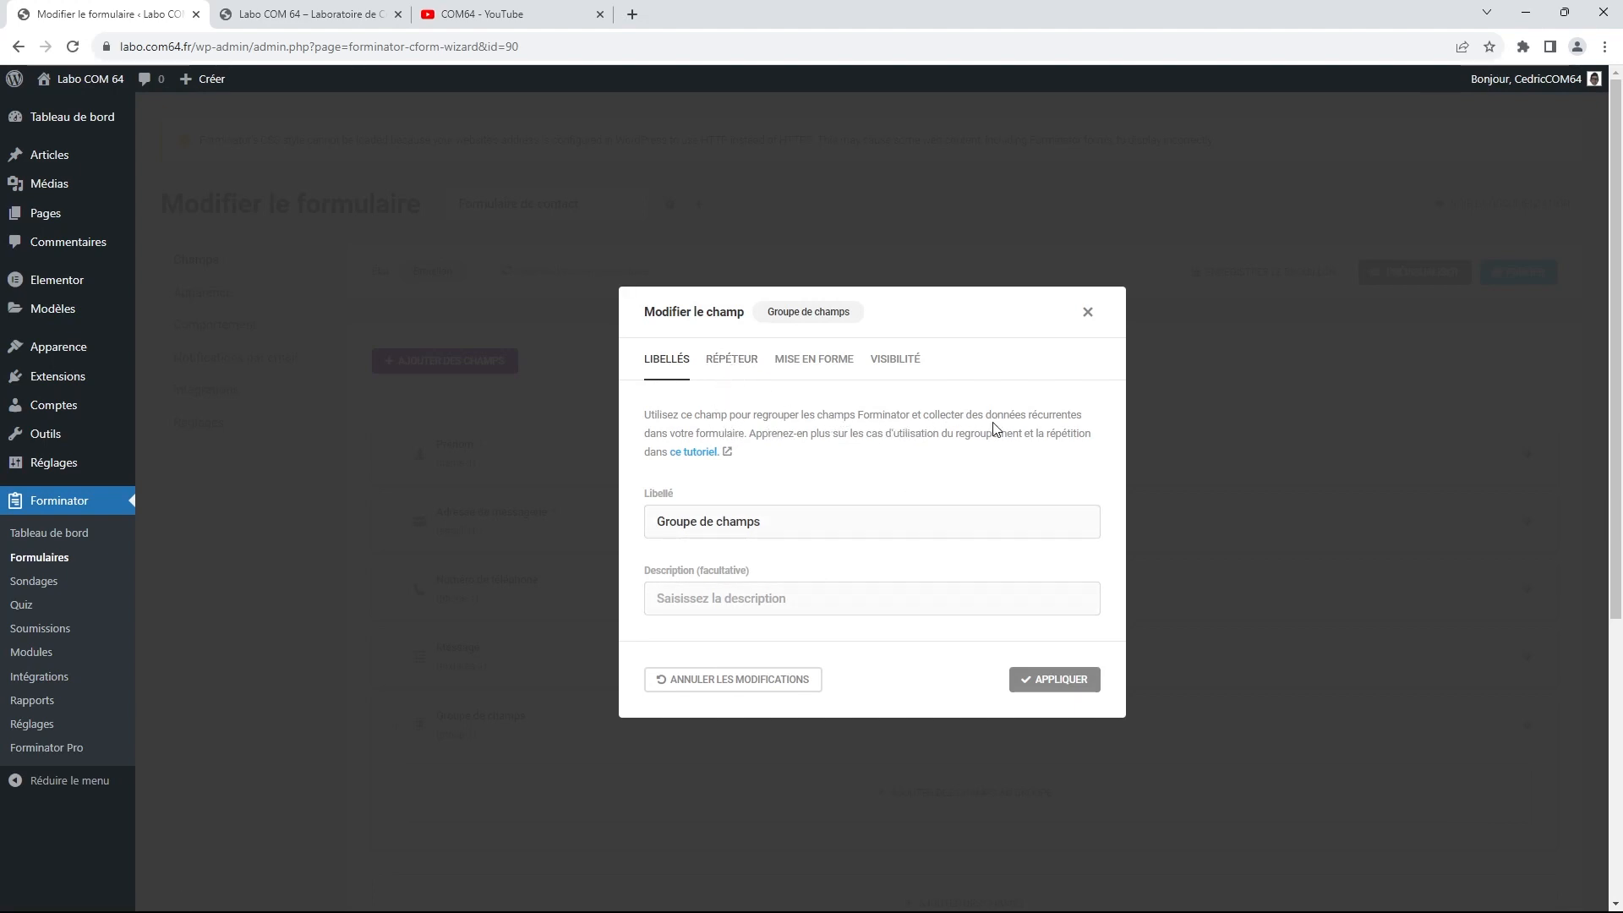
pyautogui.click(783, 677)
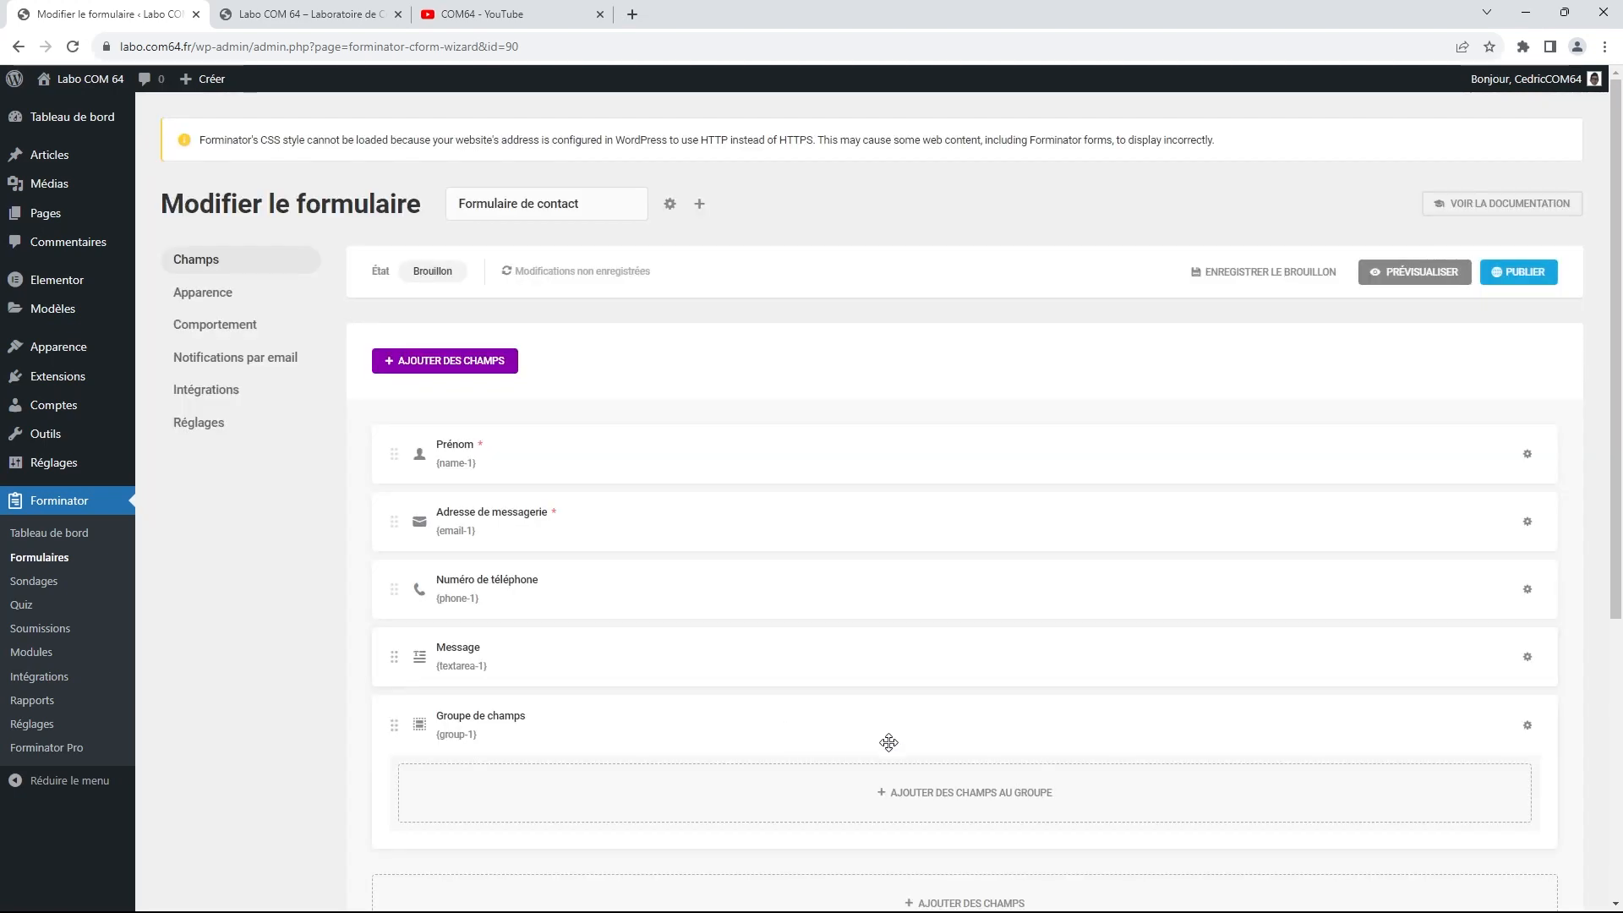
# Delete the "Groupe de champs" field from the contact form
pyautogui.click(1526, 727)
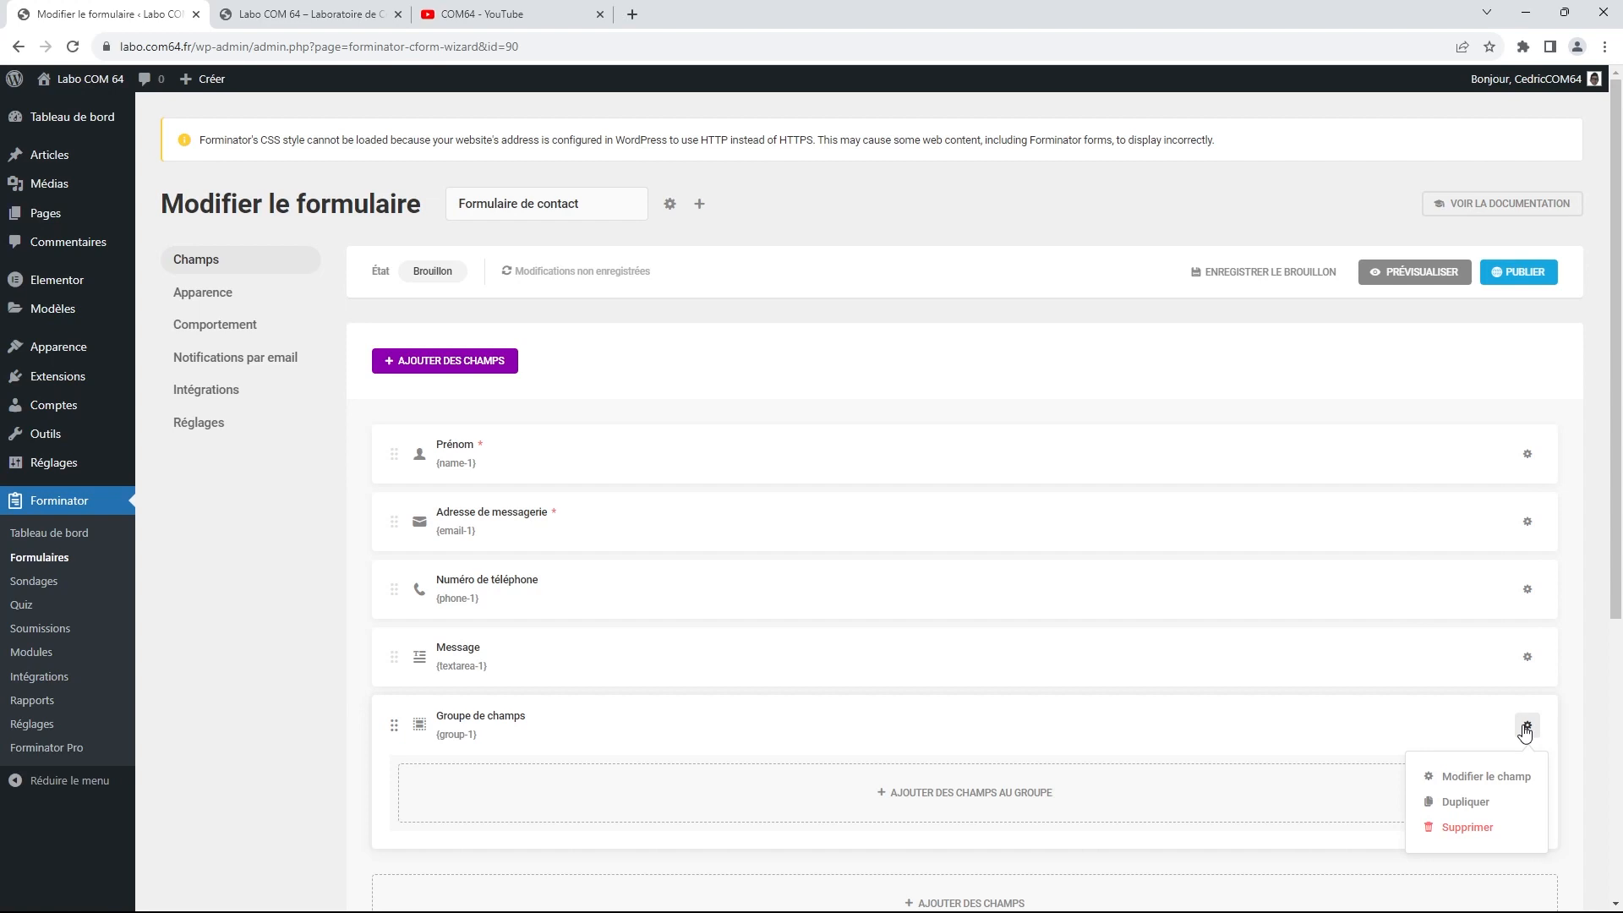
pyautogui.click(1468, 829)
pyautogui.click(918, 566)
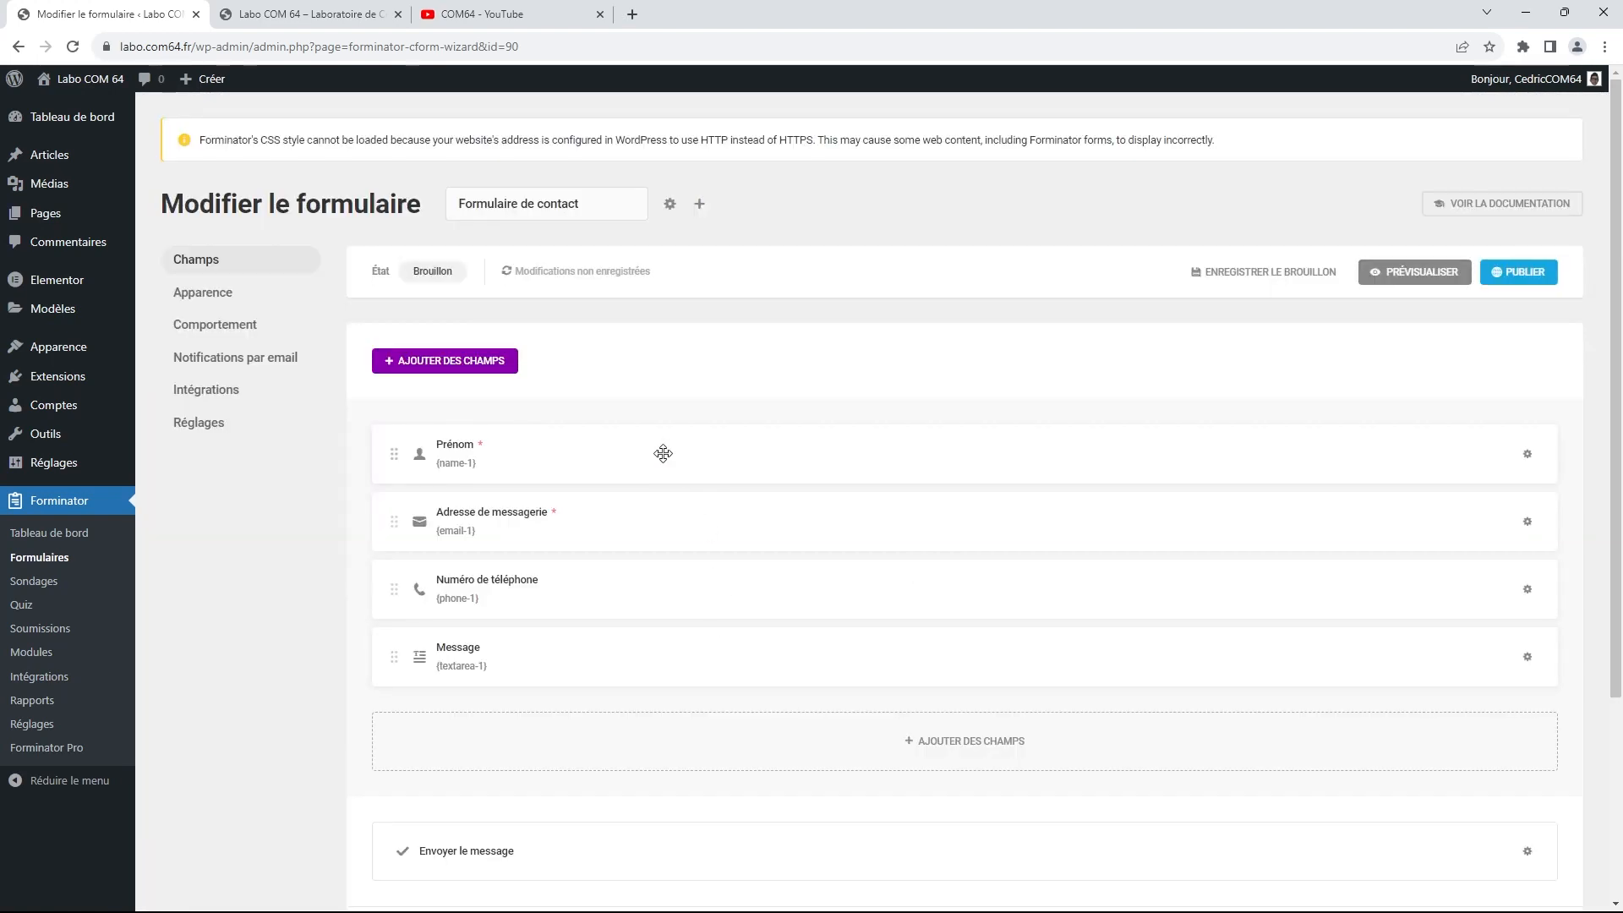
# Add the "Adresse" and "Nom" fields to the contact form
pyautogui.click(482, 363)
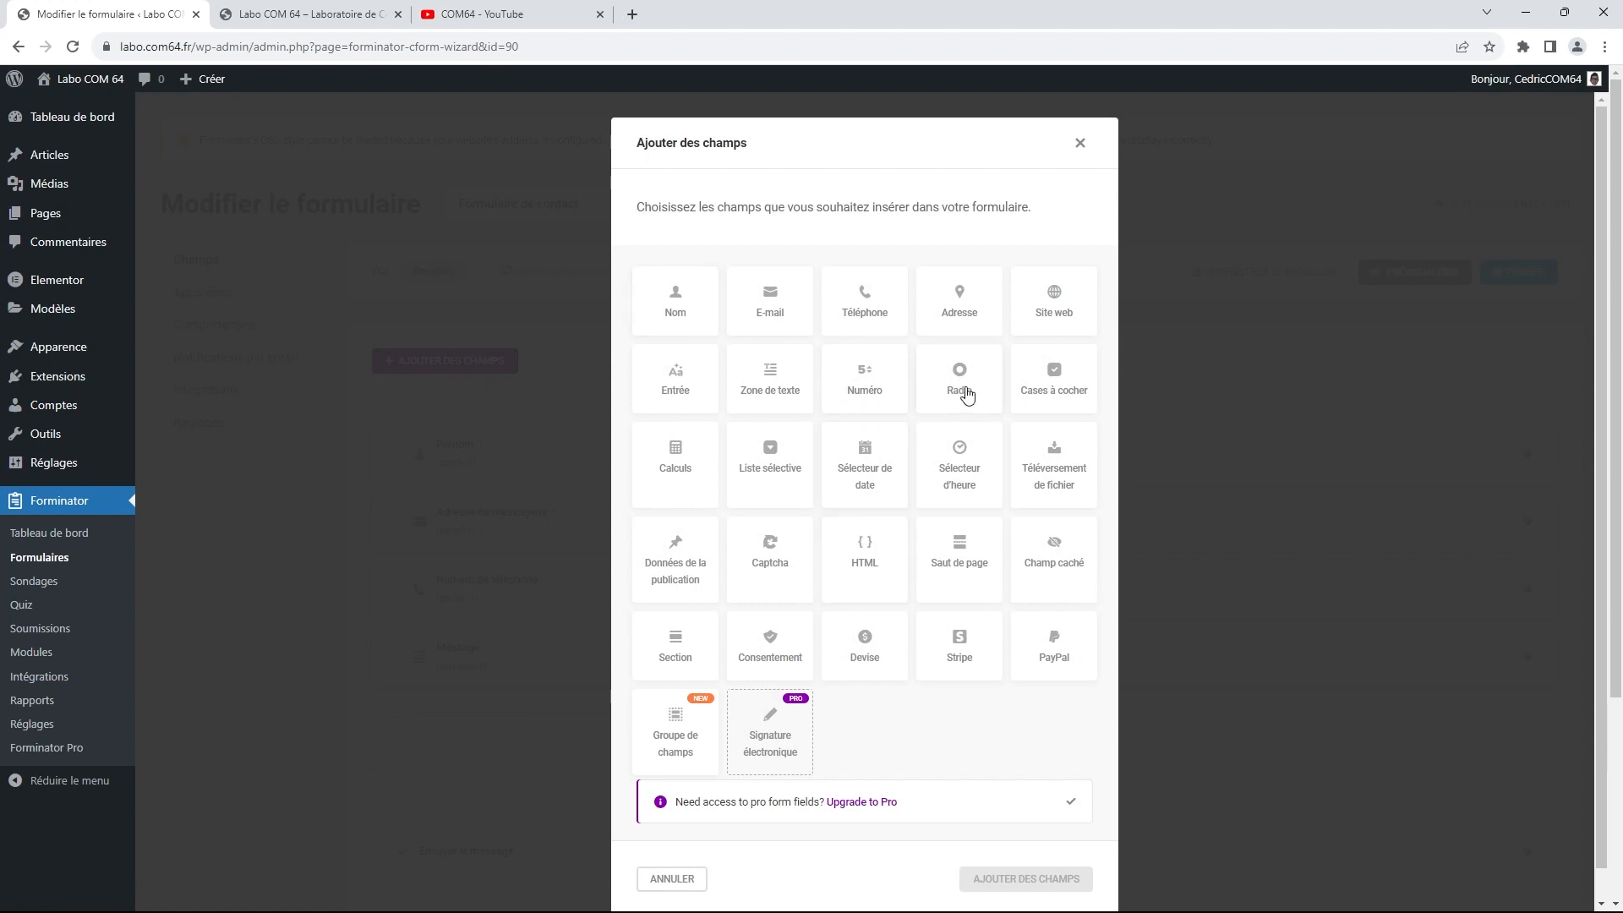
pyautogui.click(962, 314)
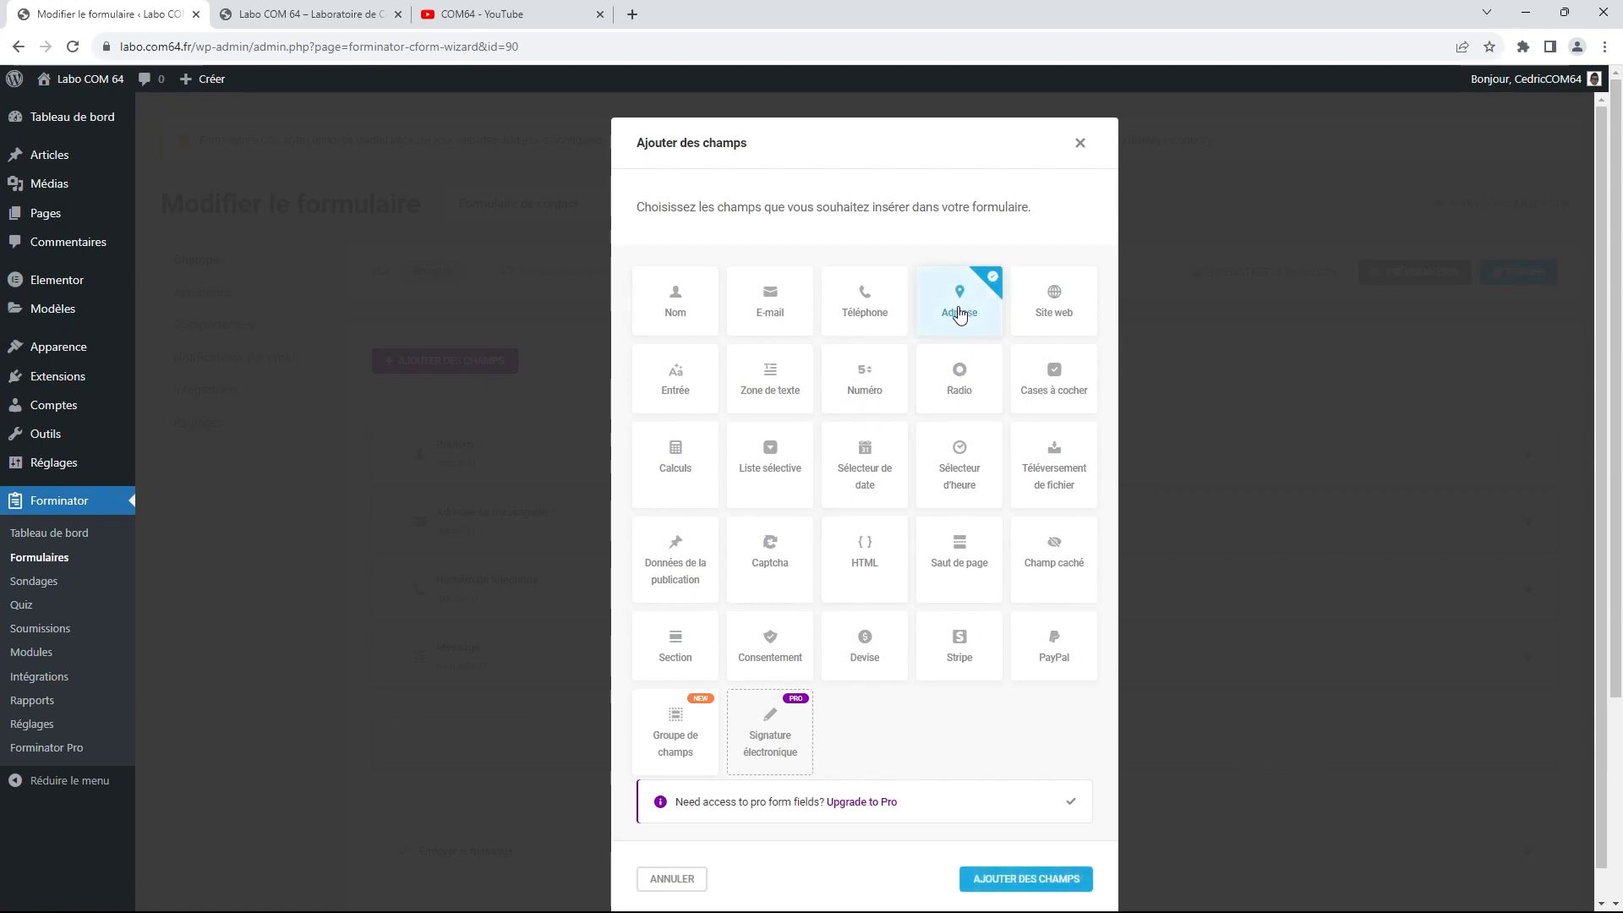
pyautogui.click(672, 309)
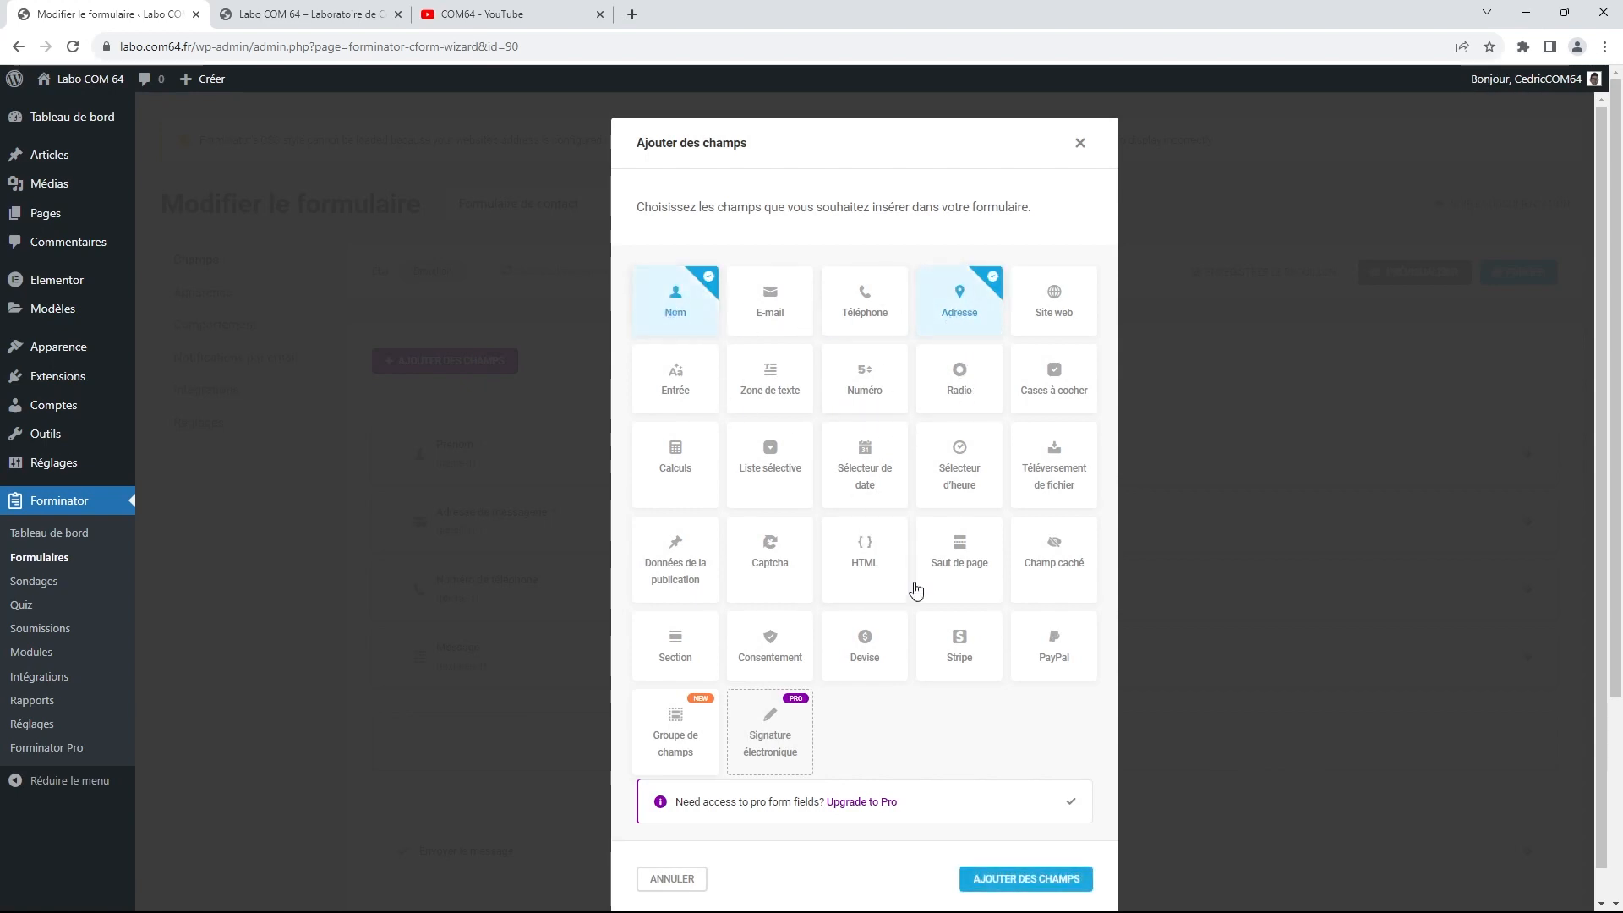
pyautogui.click(1021, 881)
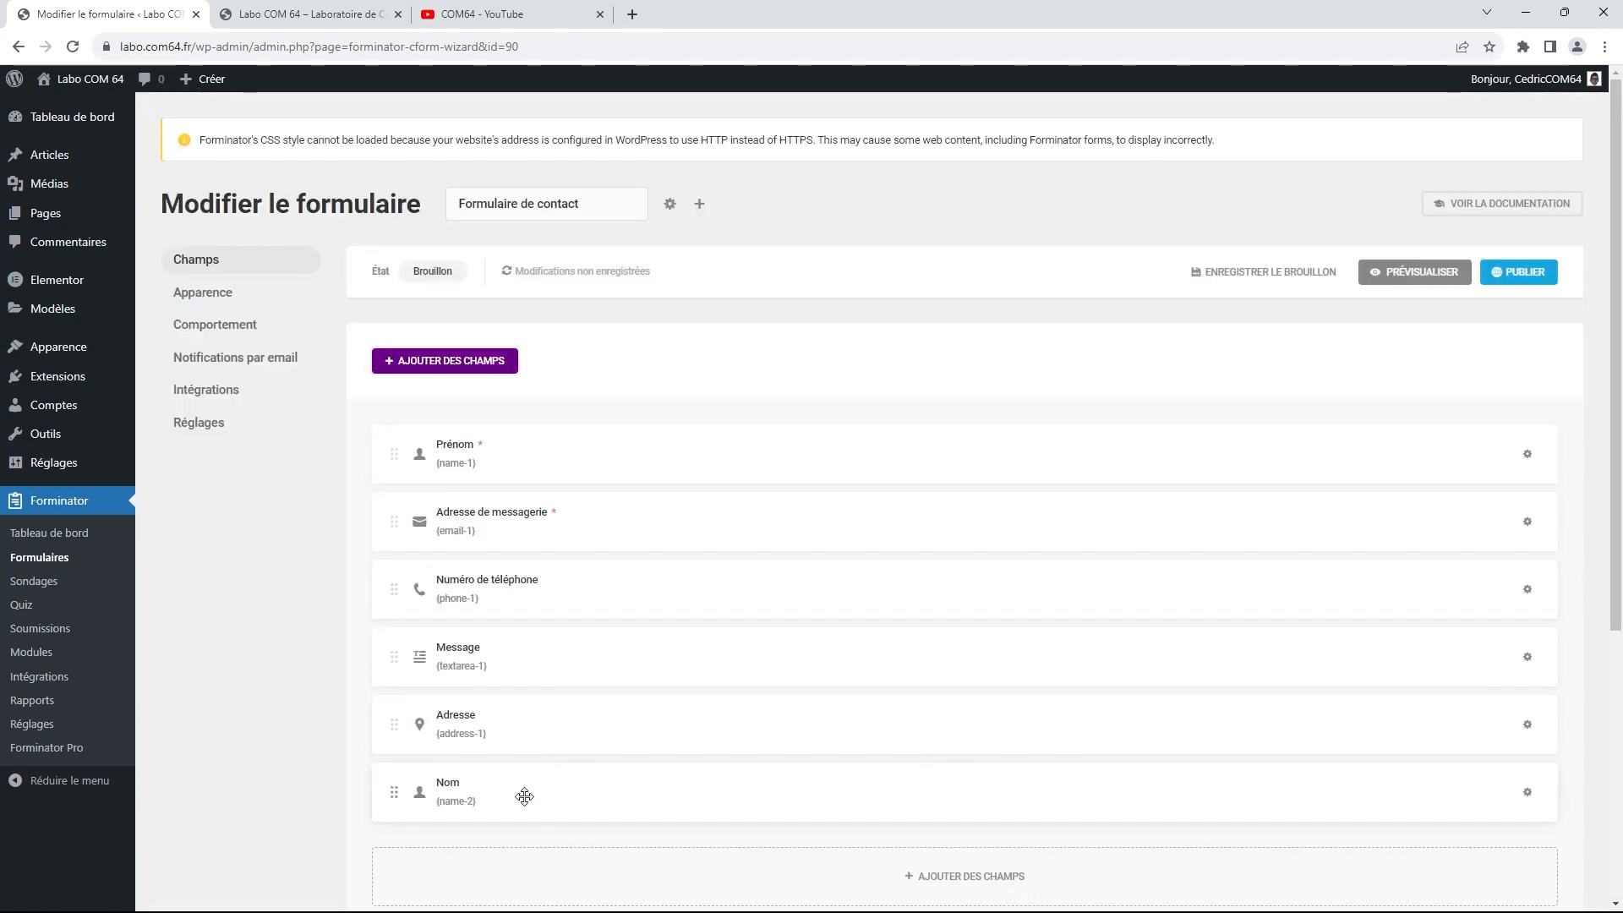
# Place the Nom field beside Prénom on the same row and move the Adresse field above Message
pyautogui.moveTo(517, 774); pyautogui.dragTo(1449, 459)
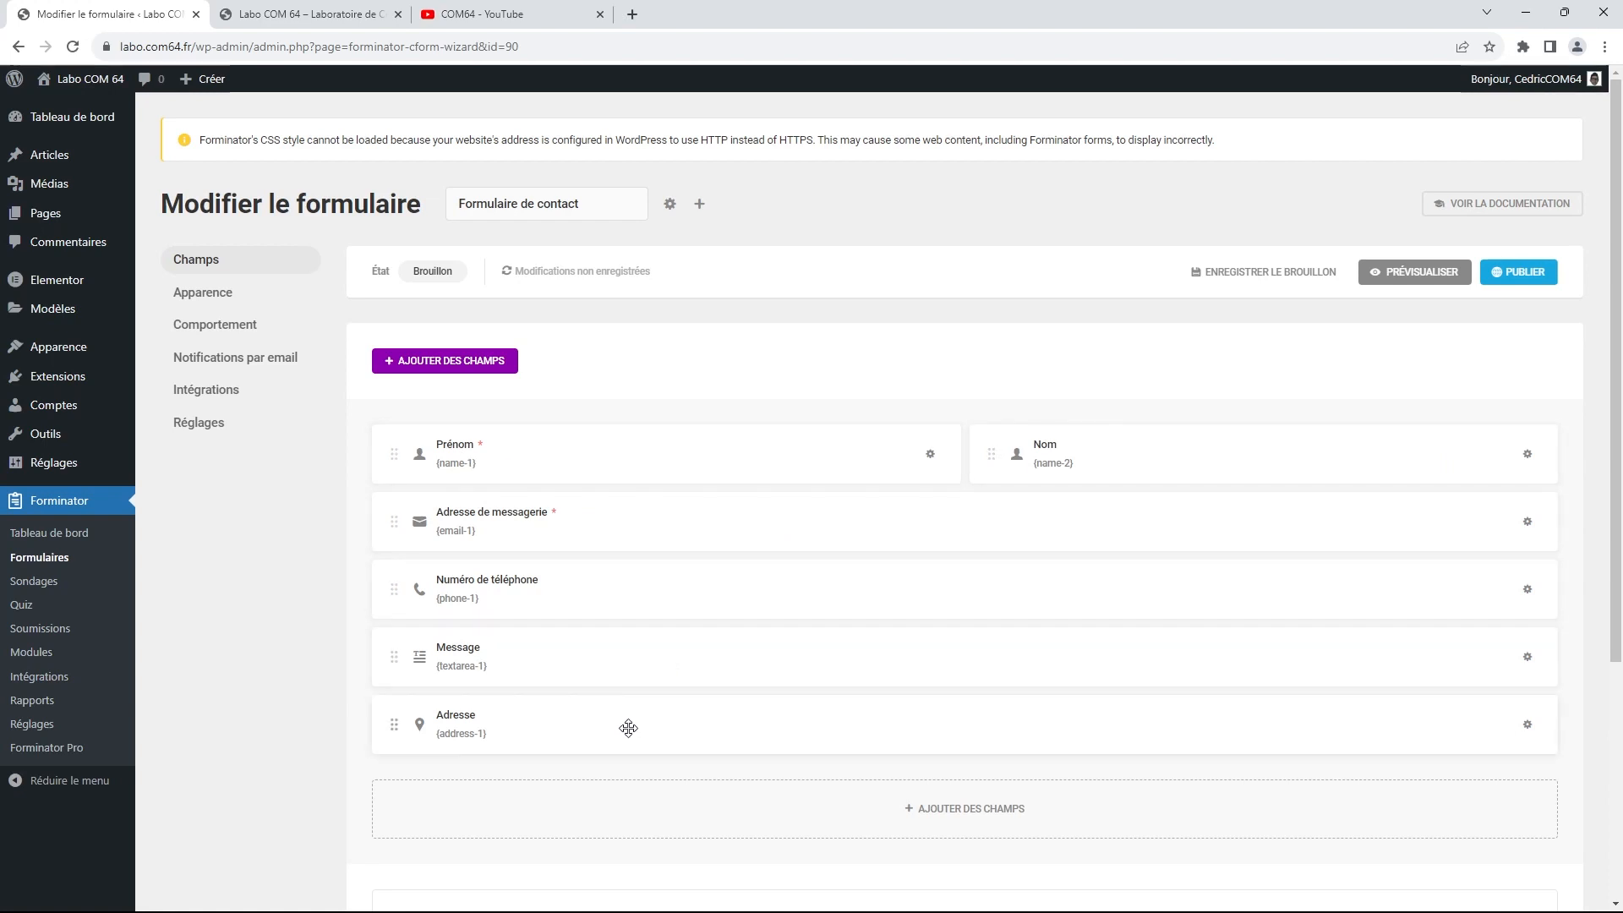
pyautogui.moveTo(601, 727); pyautogui.dragTo(682, 618)
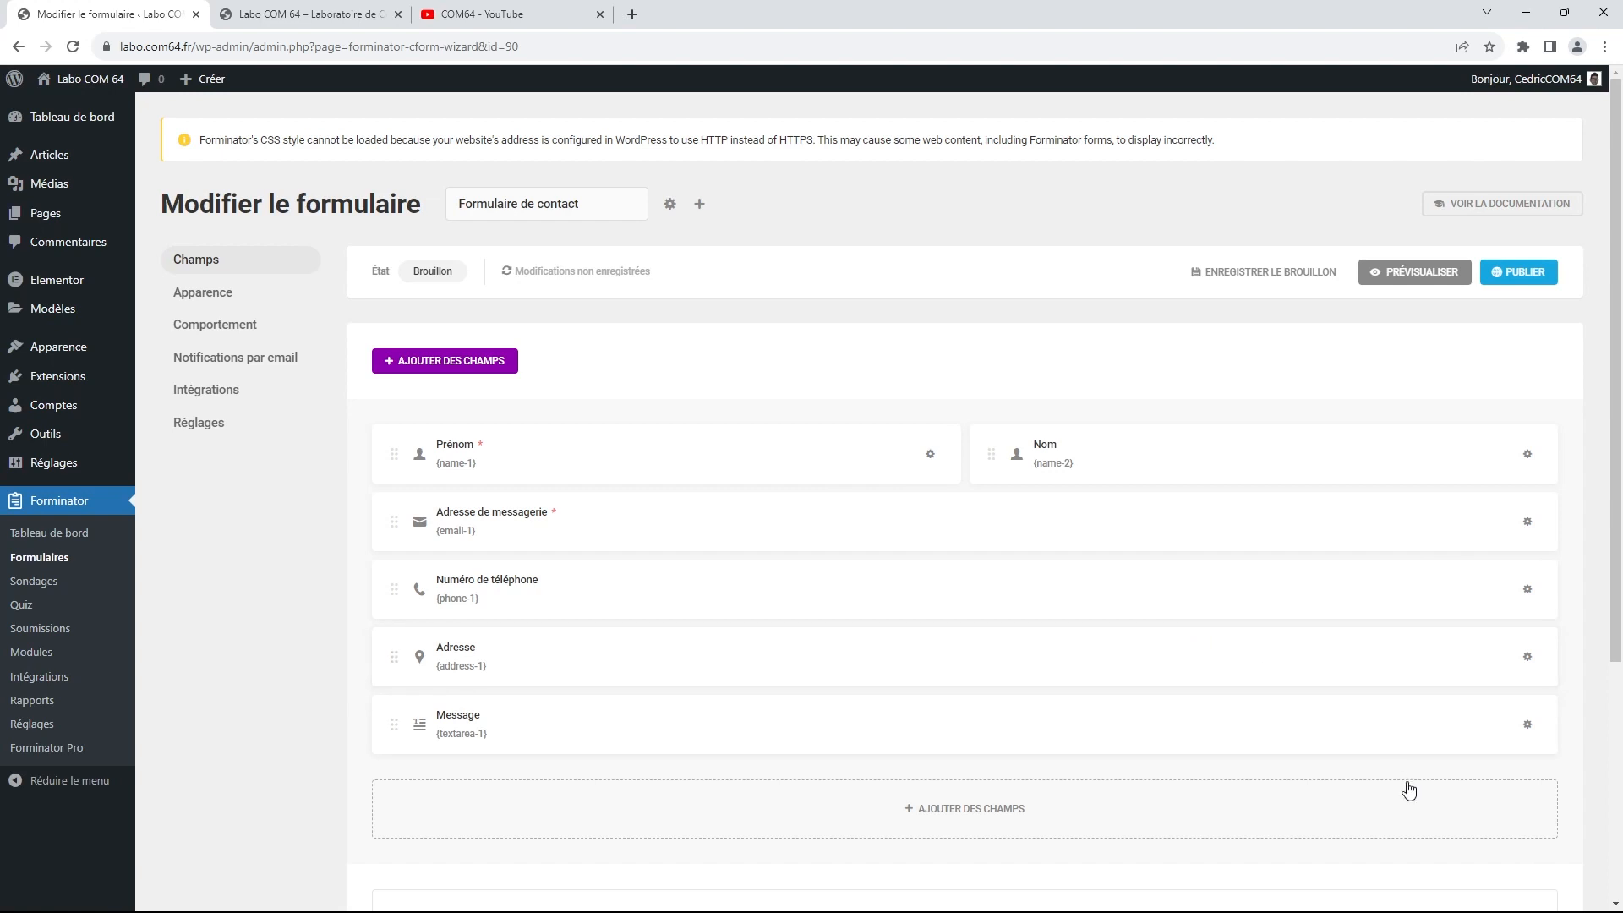
# Open the form's appearance settings, compare the Plat, Gras, Material and Aucun design styles, and choose Gras
pyautogui.scroll(-3, 1403, 773)
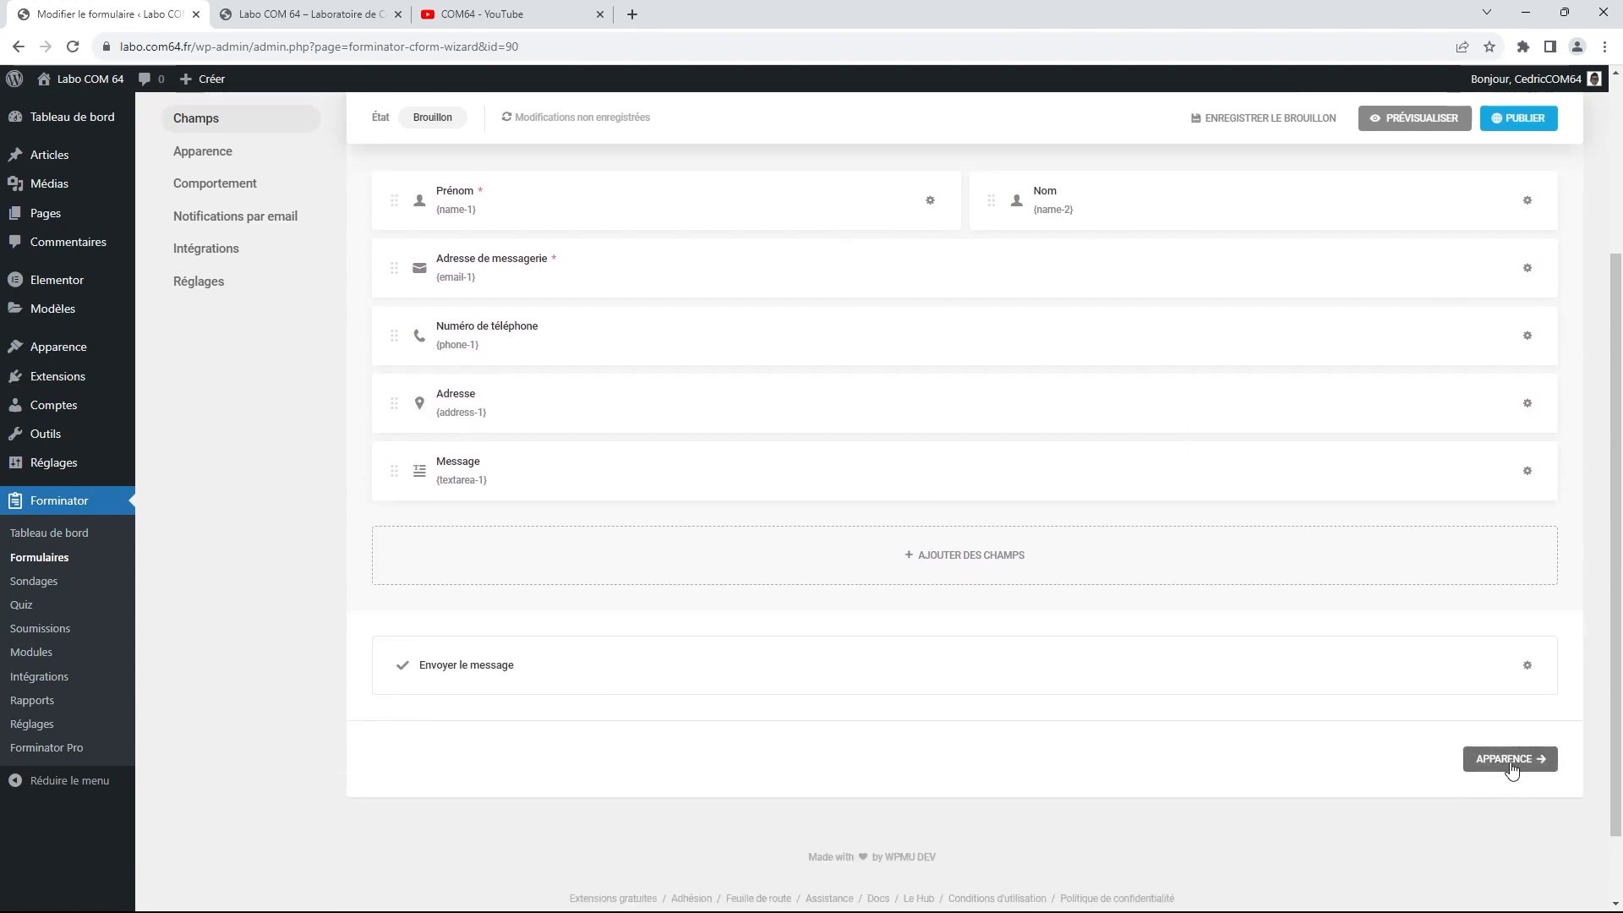
pyautogui.click(1510, 760)
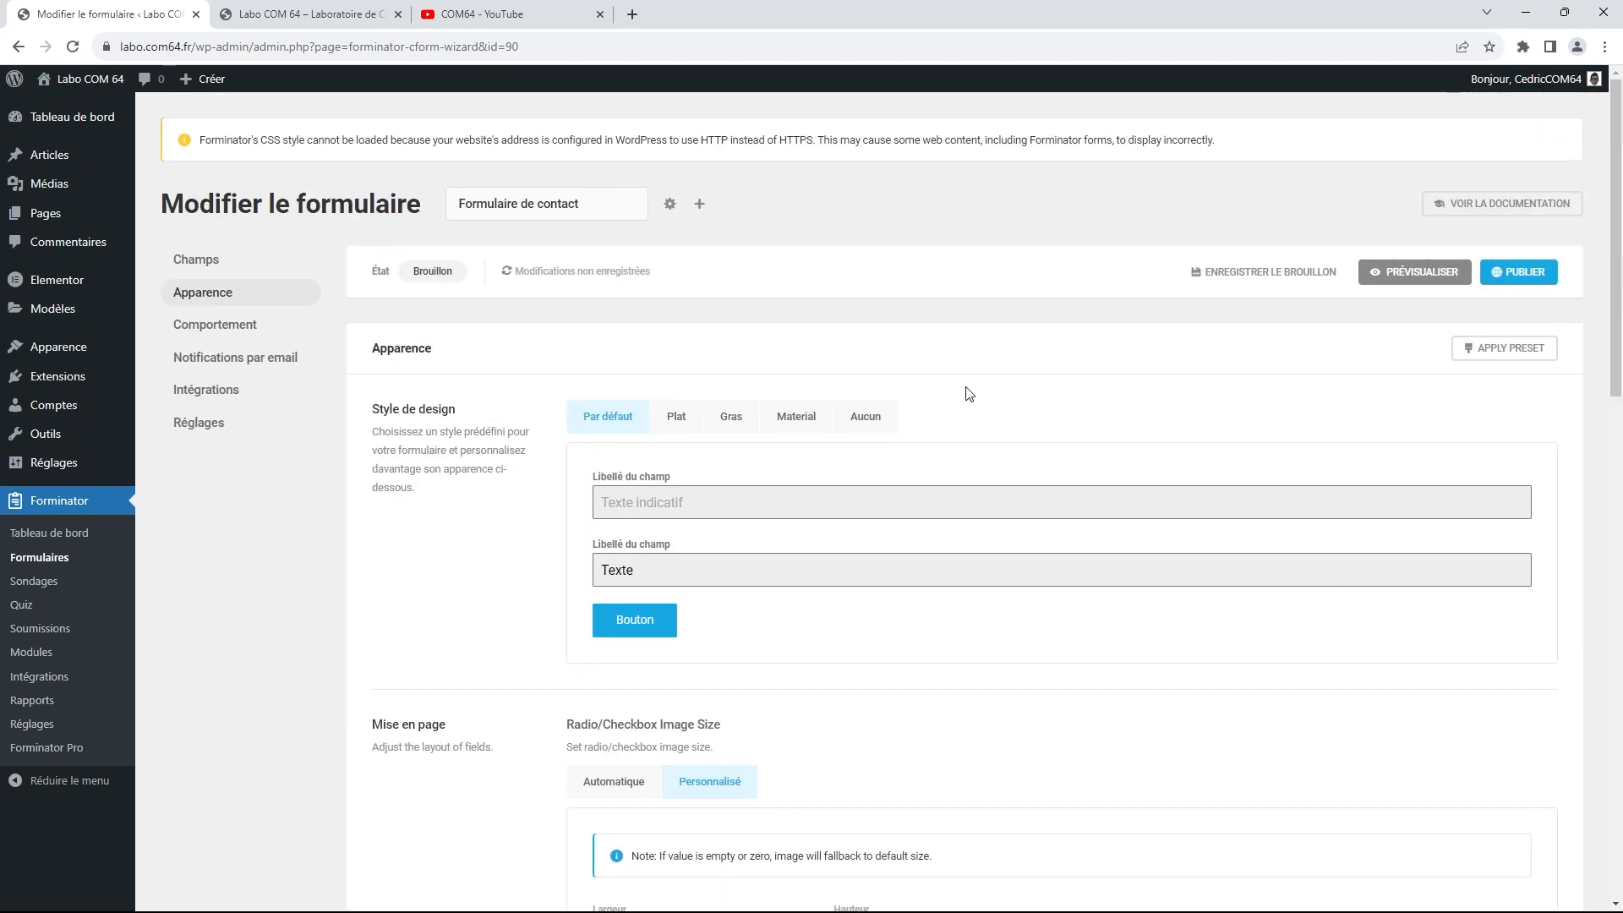
pyautogui.click(684, 421)
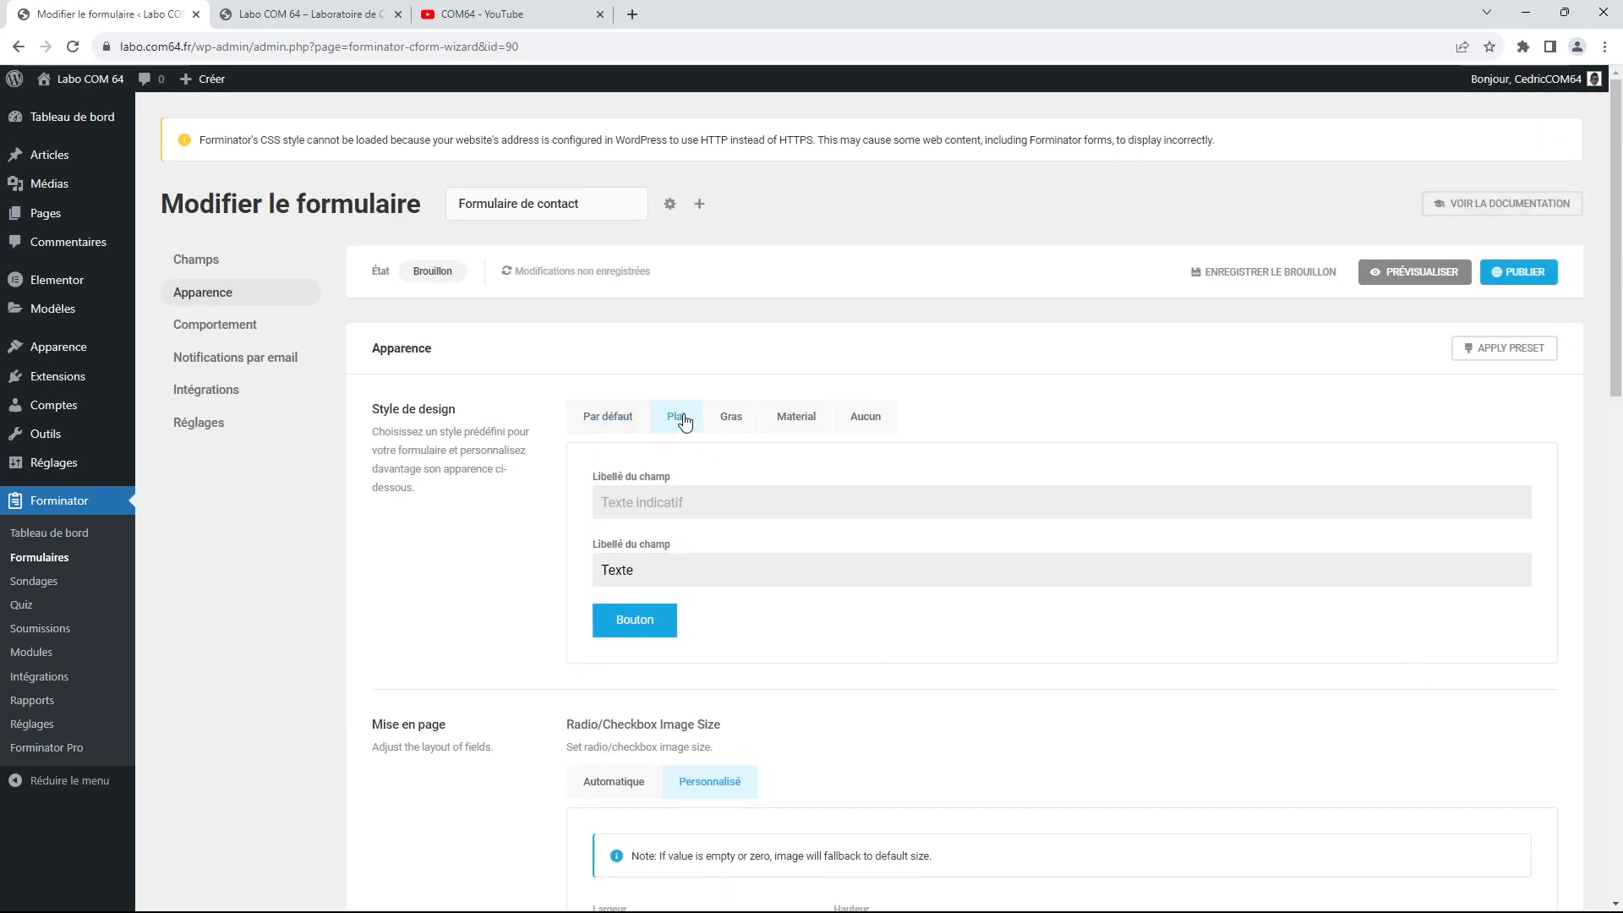
pyautogui.click(729, 419)
pyautogui.click(787, 425)
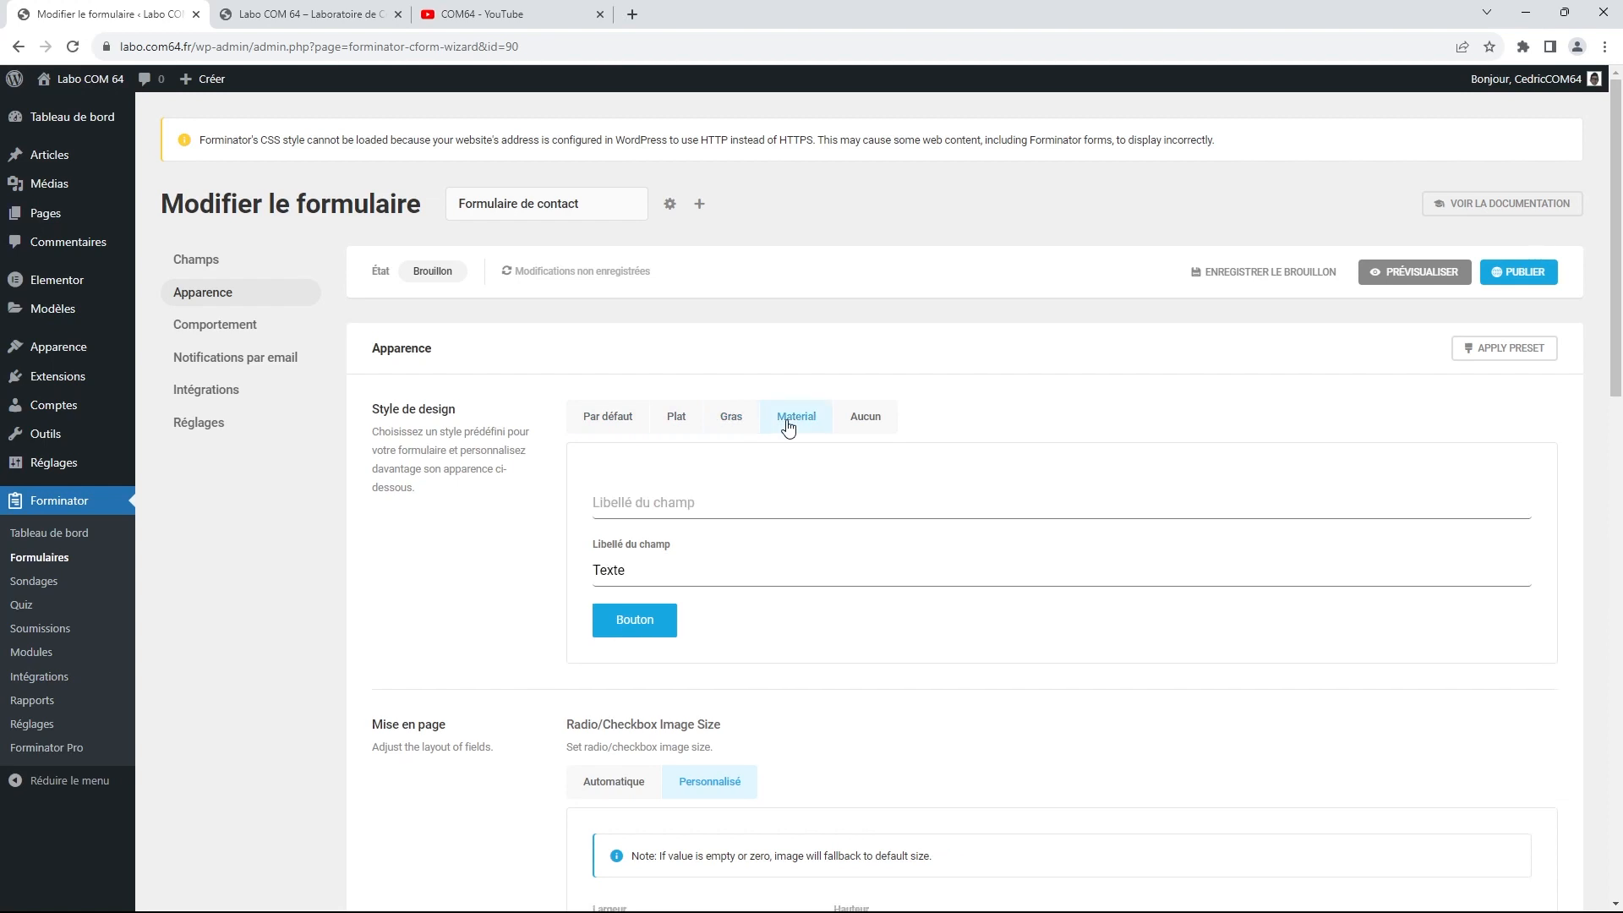
pyautogui.click(854, 422)
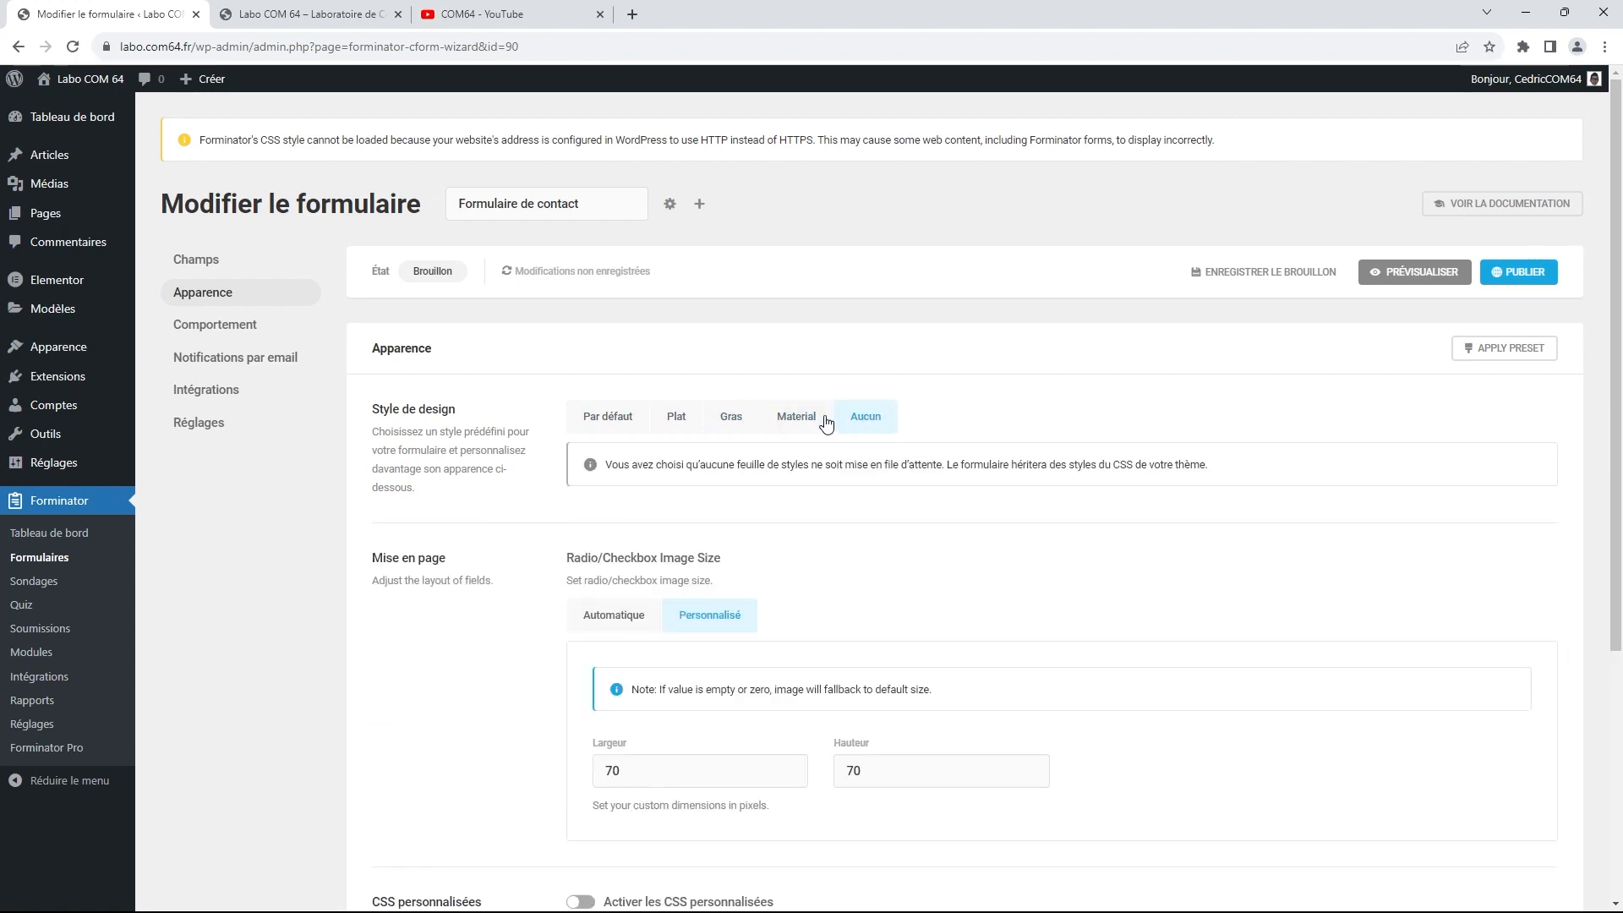
pyautogui.click(825, 423)
pyautogui.click(729, 422)
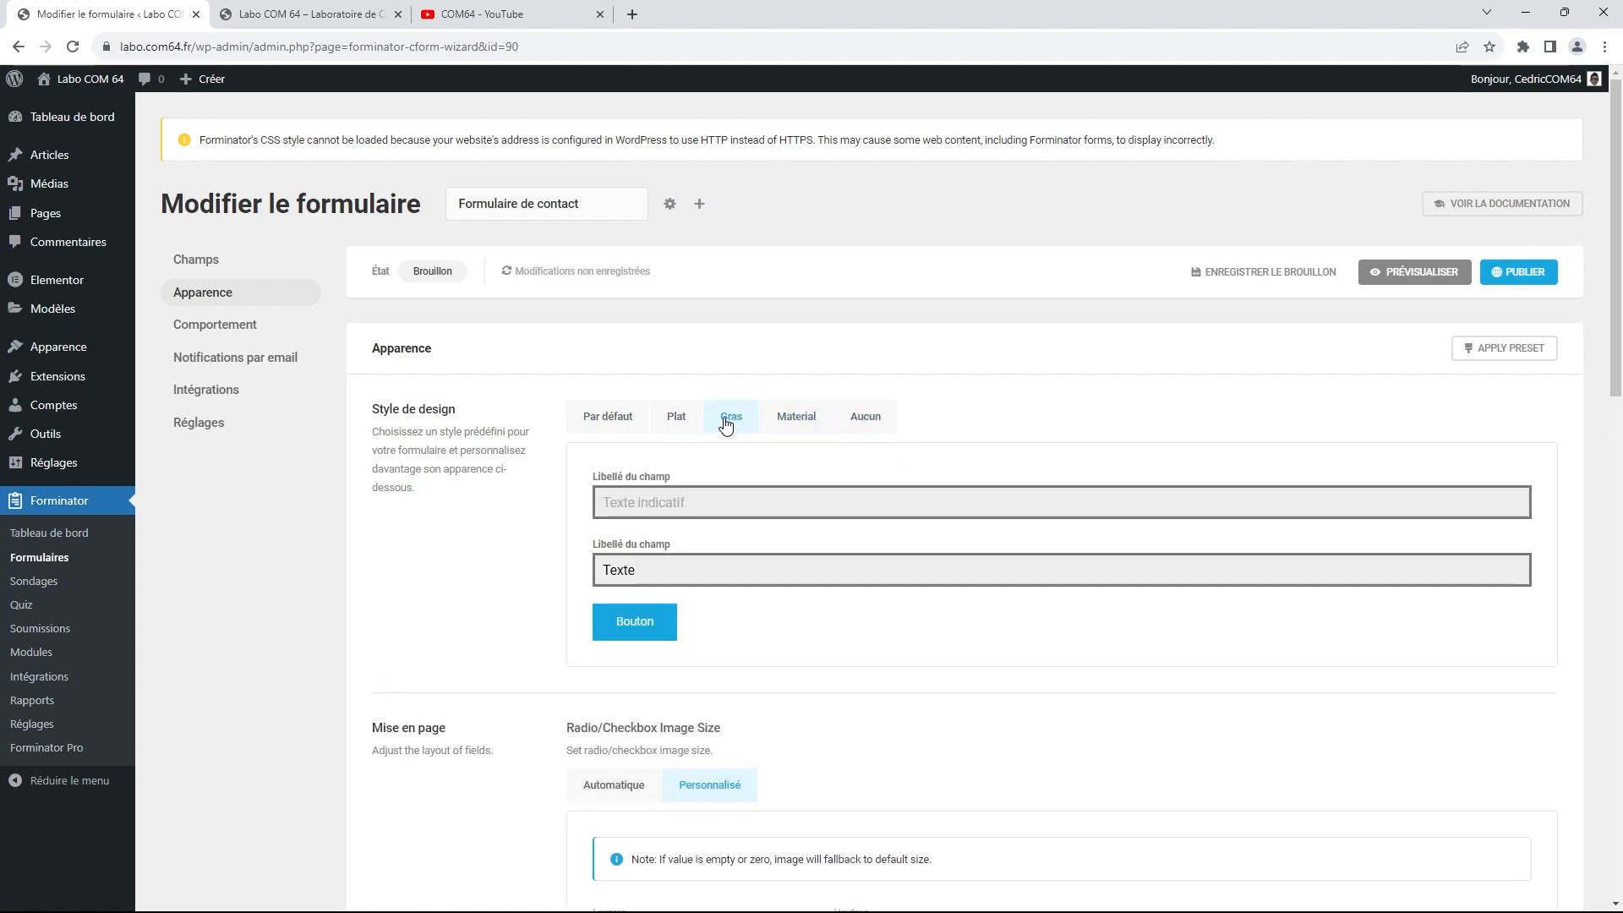
# Compare the Plat and Par défaut design styles for the form and choose Par défaut
pyautogui.click(676, 423)
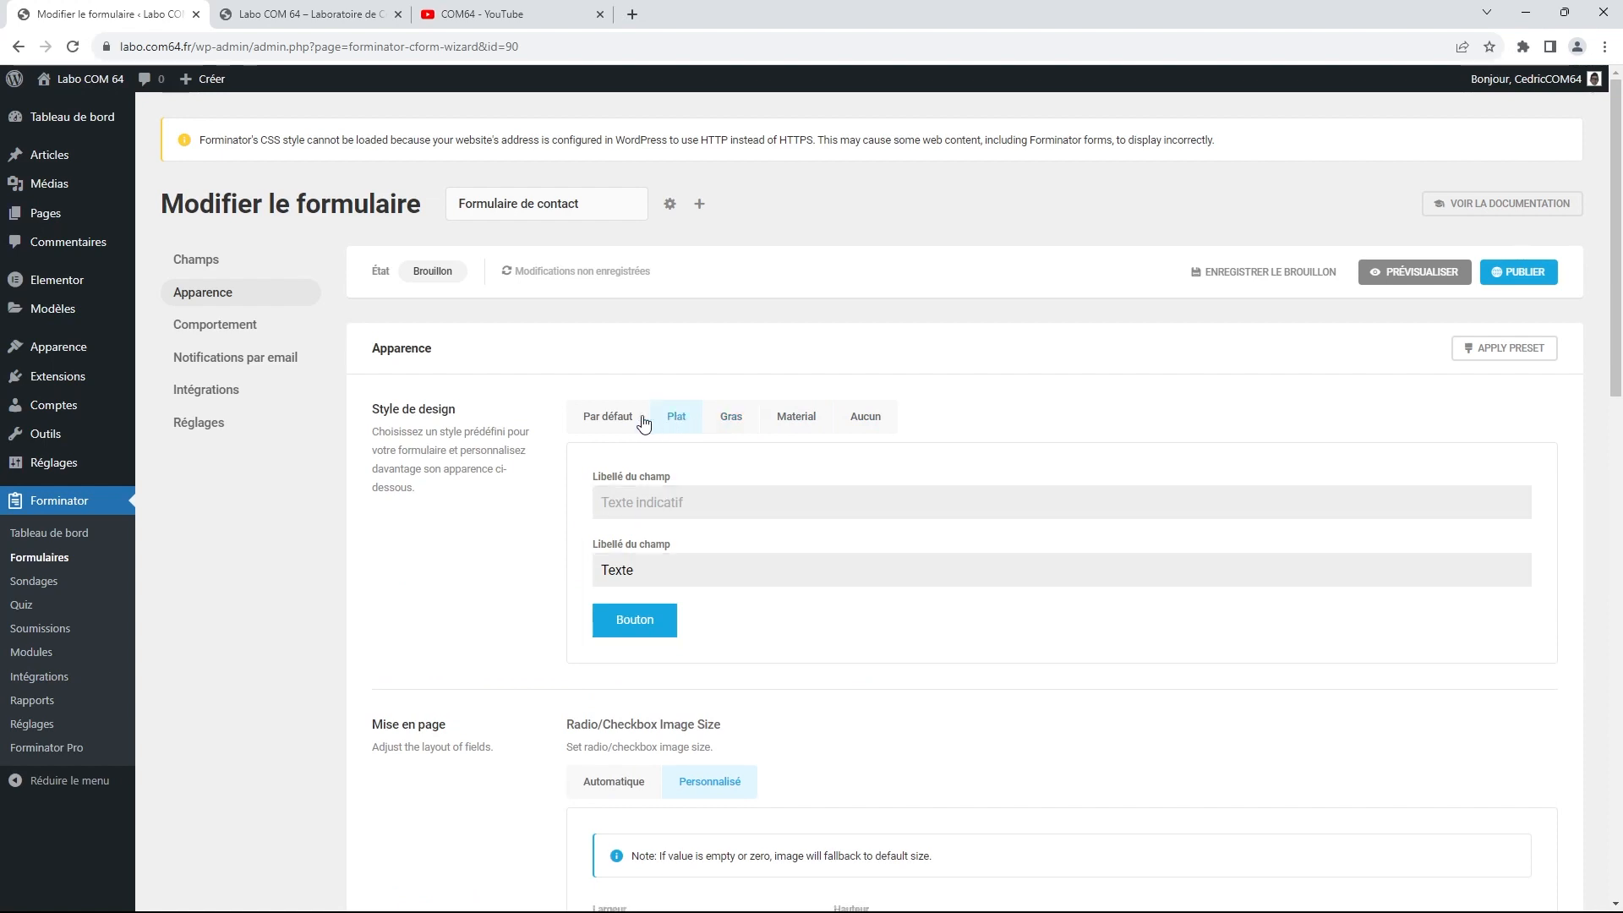
pyautogui.click(619, 422)
pyautogui.click(680, 416)
pyautogui.click(634, 416)
# Review the form's remaining appearance options, from image size, colours and fonts to container margins, borders, spacing and custom CSS
pyautogui.scroll(-4, 846, 441)
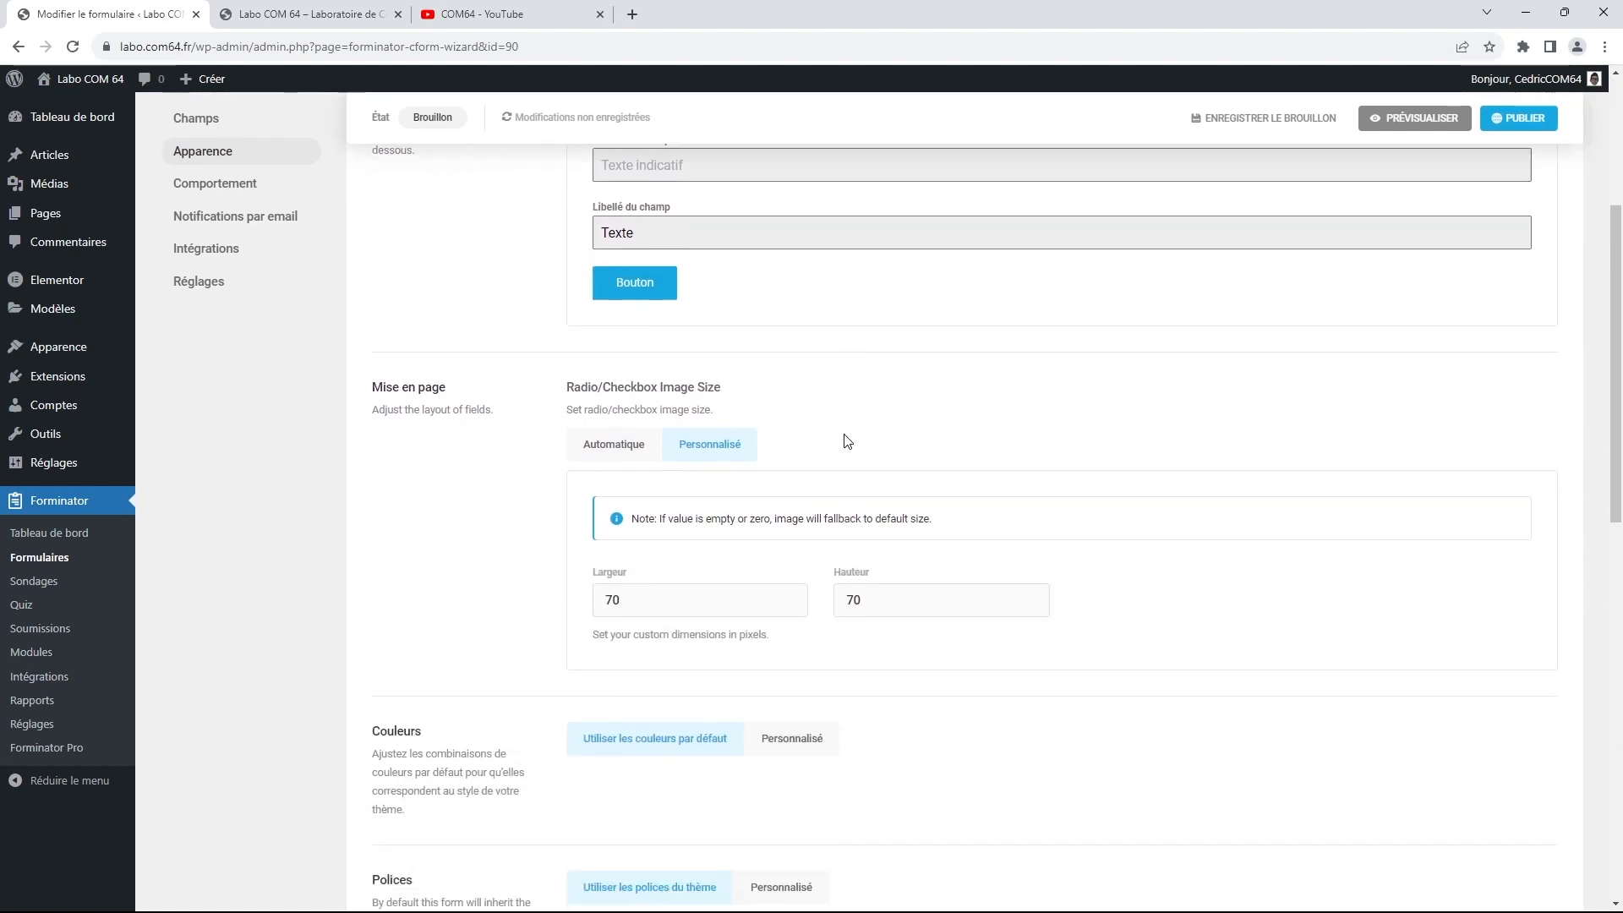
pyautogui.scroll(-1, 848, 441)
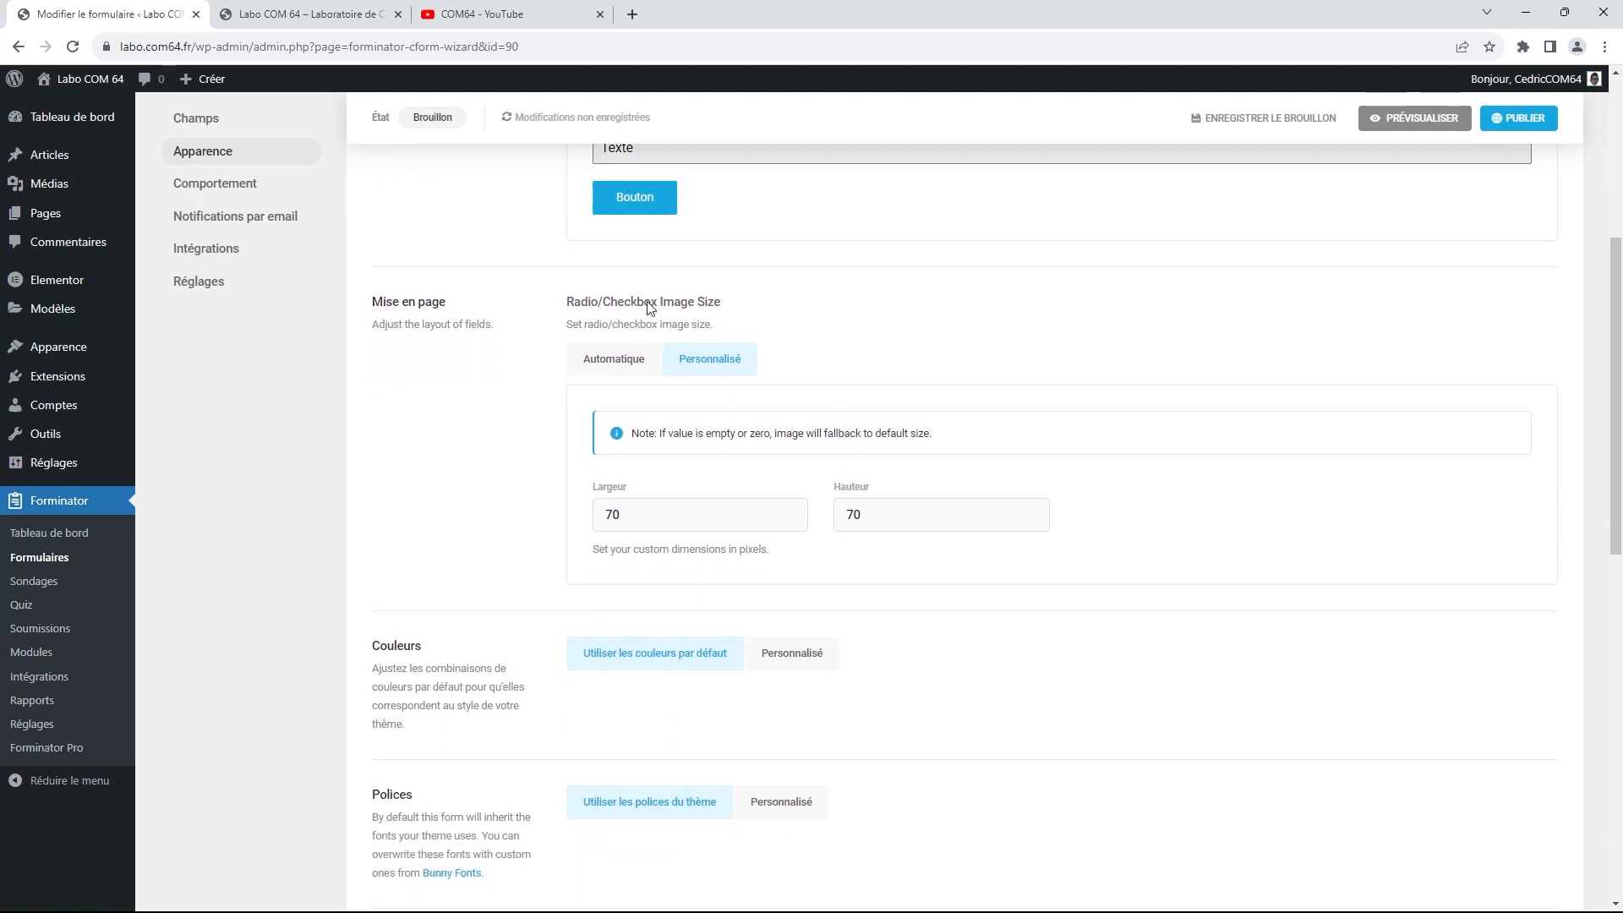
pyautogui.scroll(-3, 769, 376)
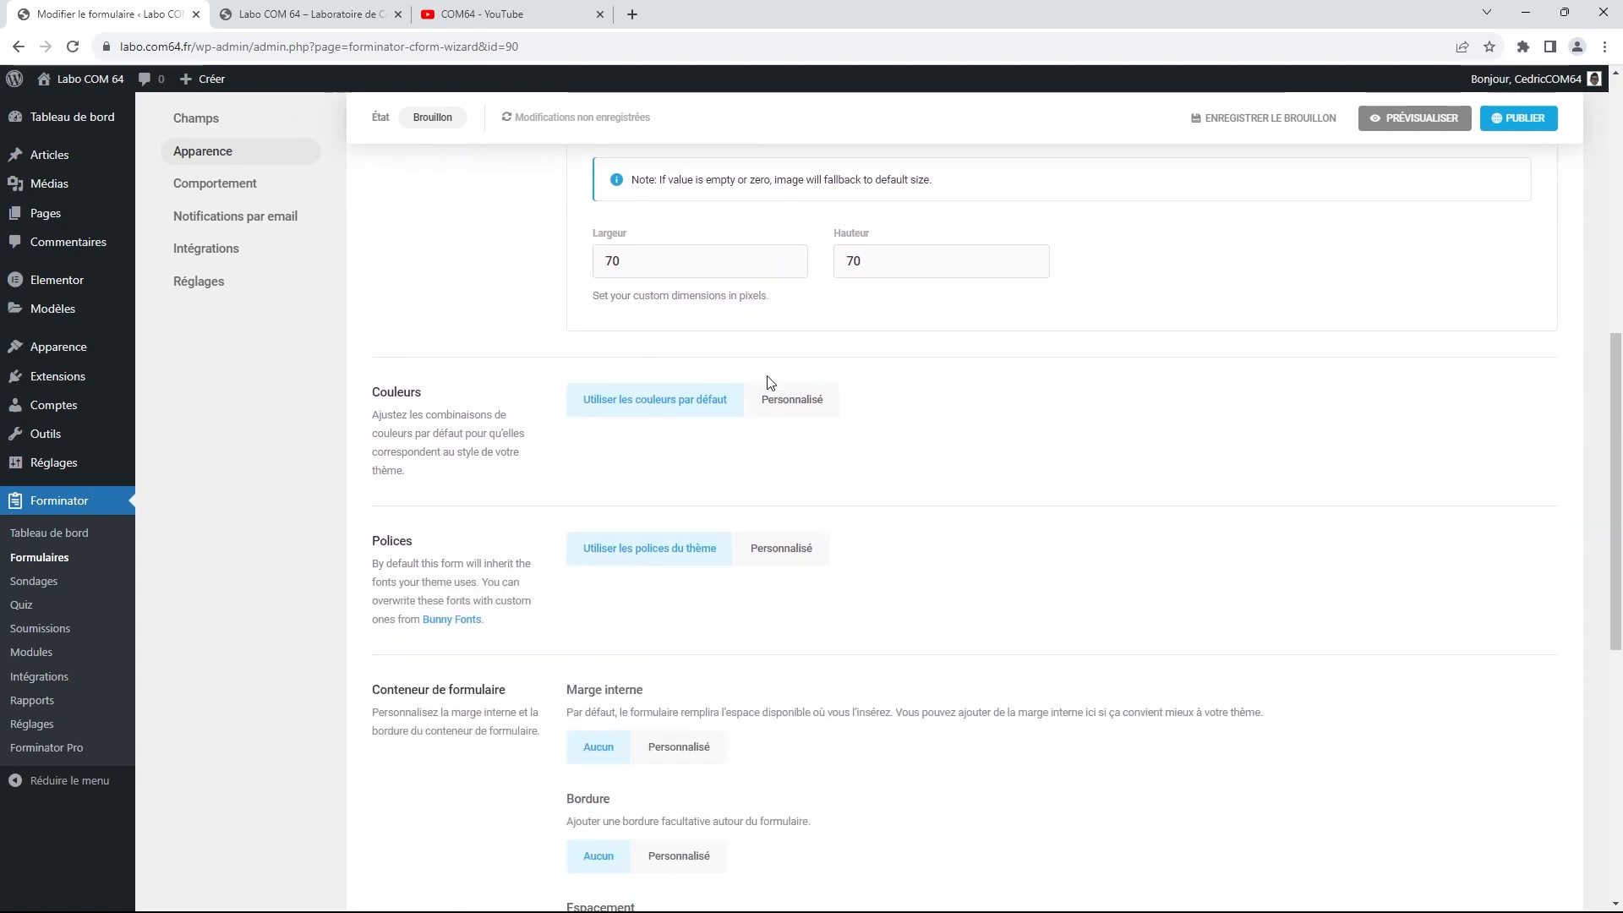
pyautogui.scroll(-4, 847, 413)
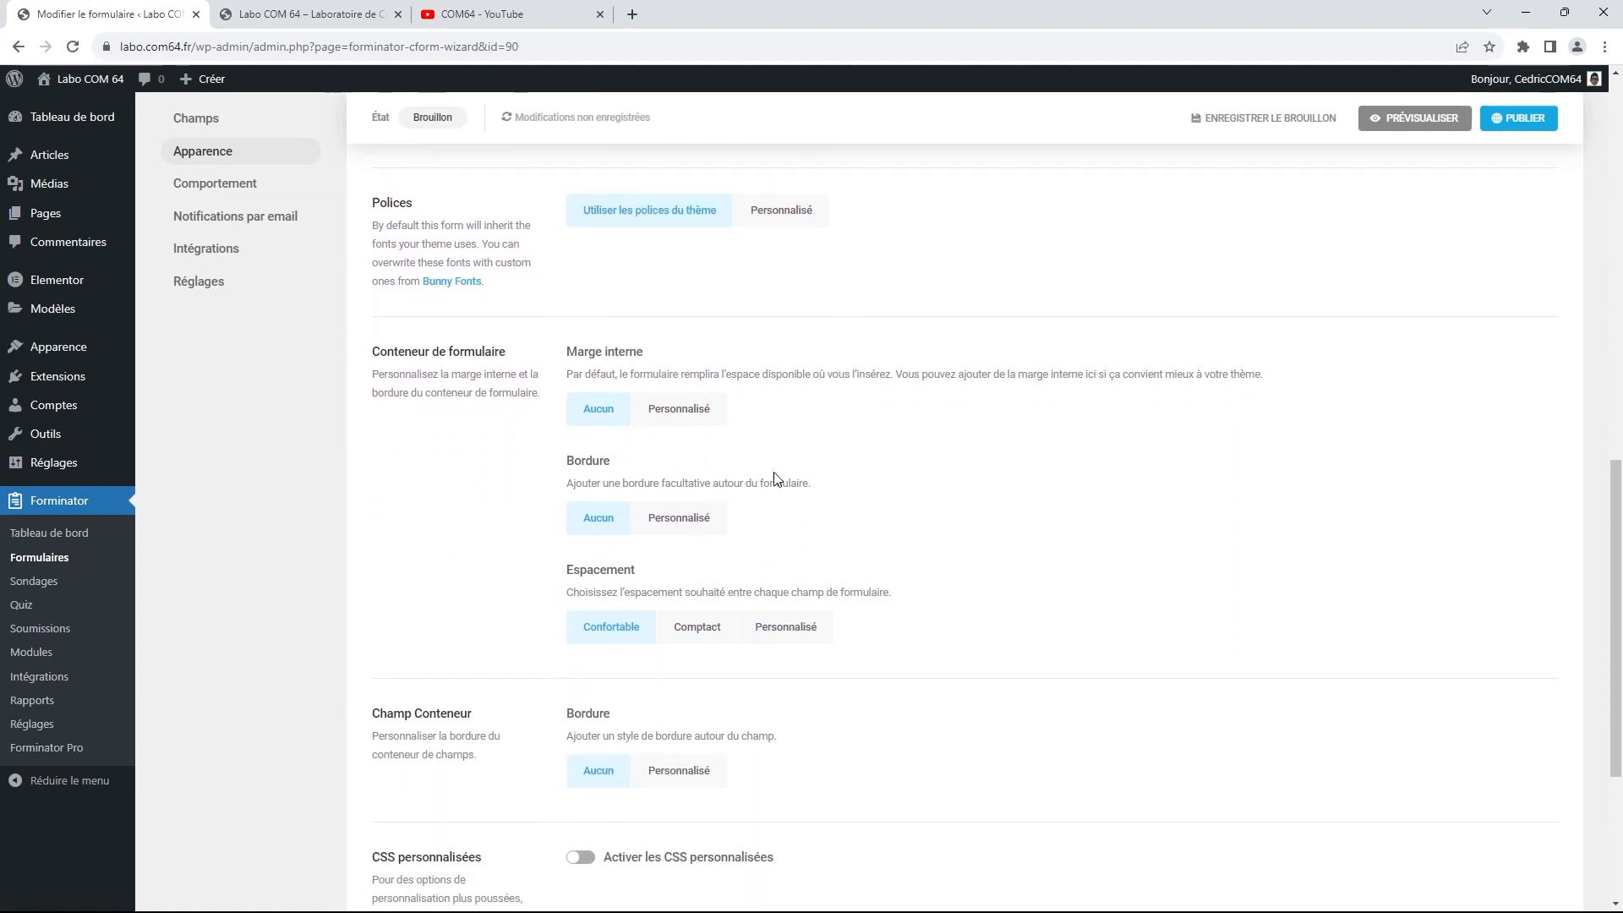
pyautogui.scroll(-3, 798, 465)
pyautogui.scroll(-1, 789, 495)
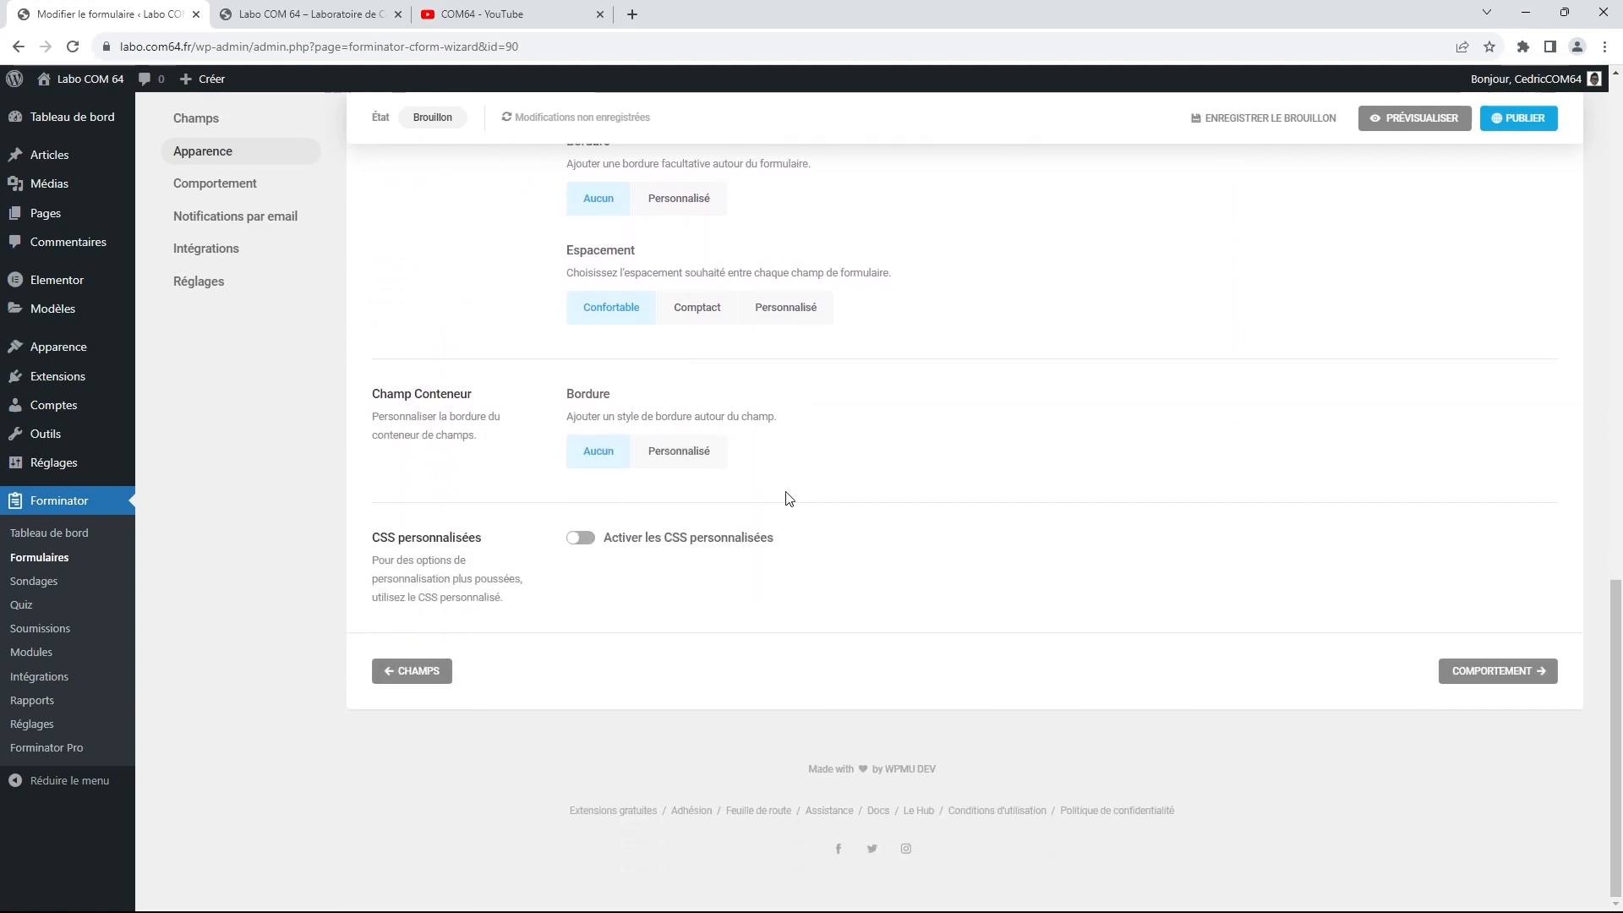
pyautogui.scroll(3, 1007, 561)
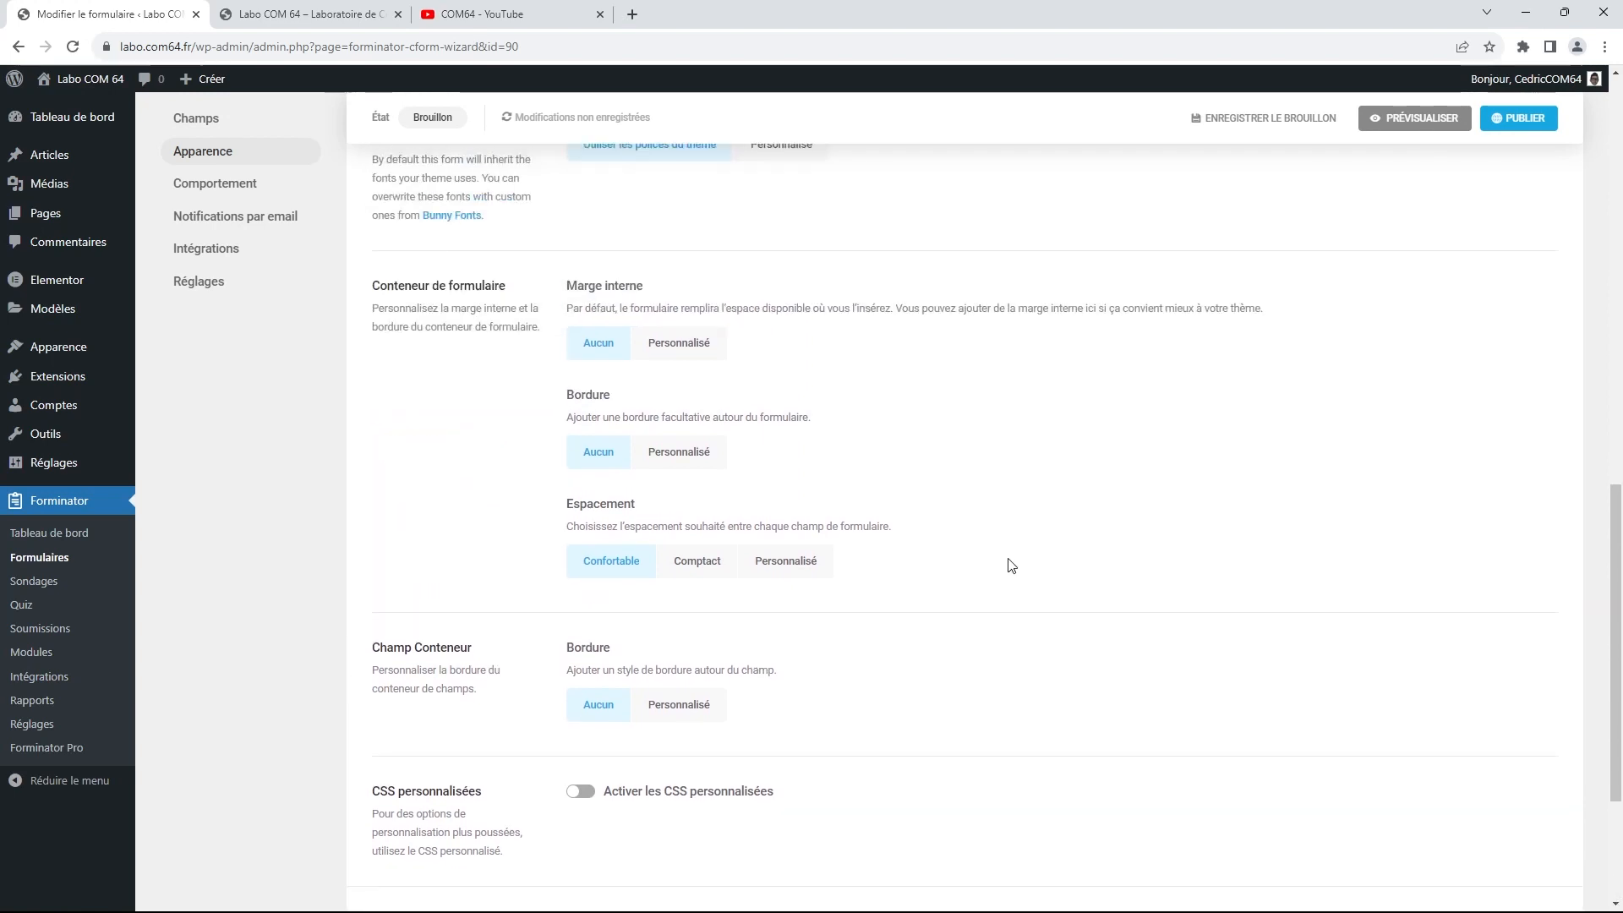
pyautogui.scroll(-3, 1009, 563)
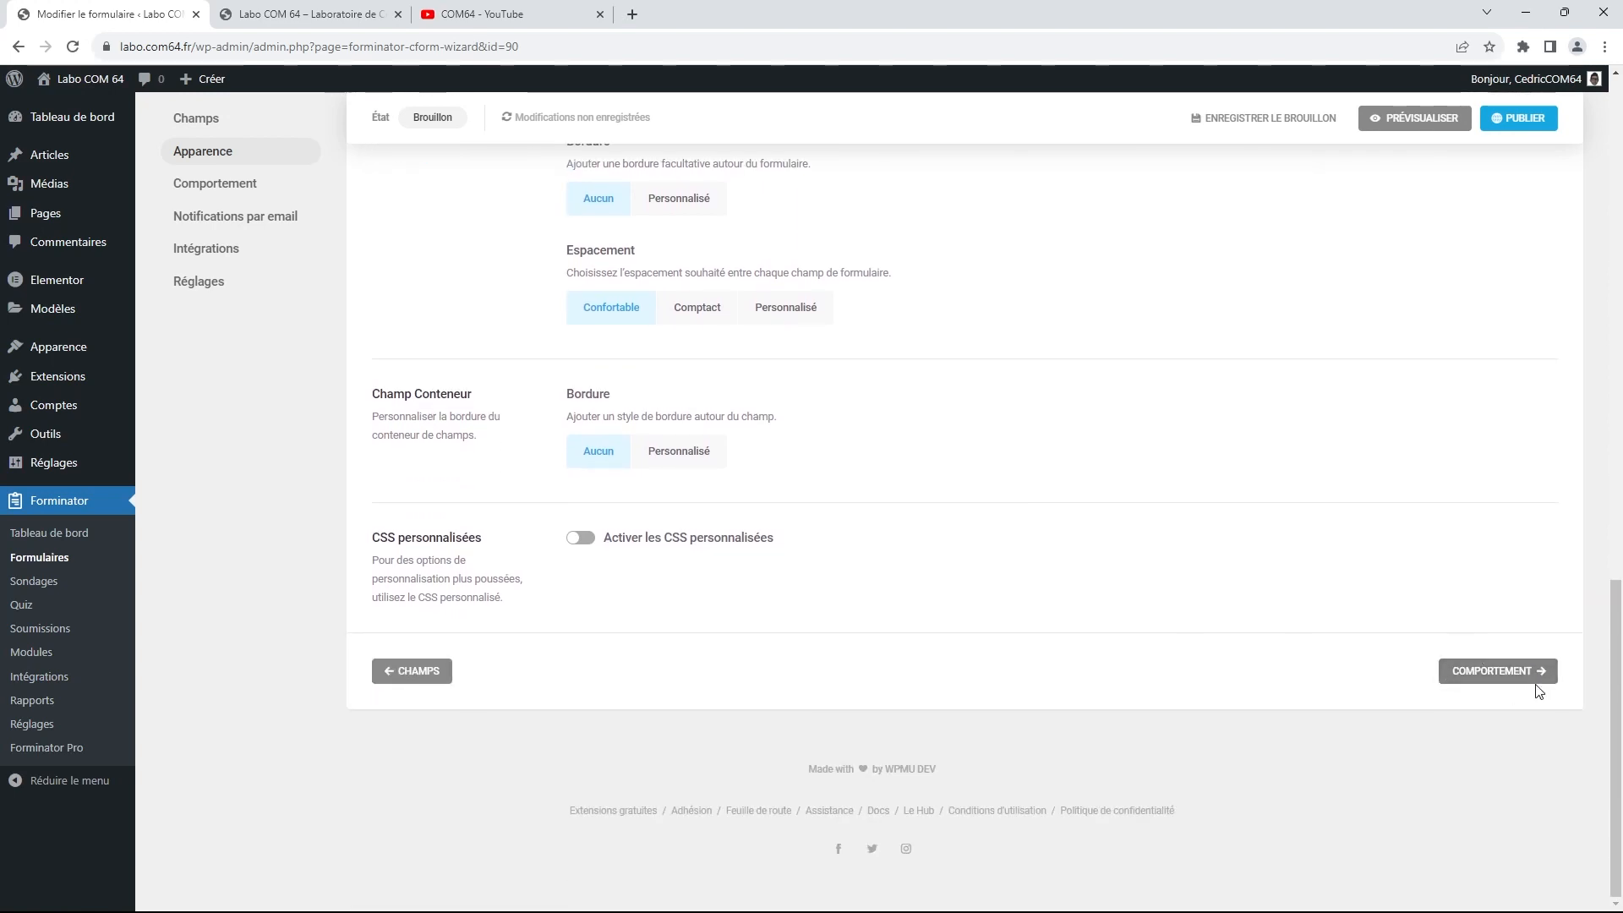
# Open the form's Comportement settings and examine the submission message, method, validation, autofill, security, expiration and rendering options
pyautogui.click(1478, 681)
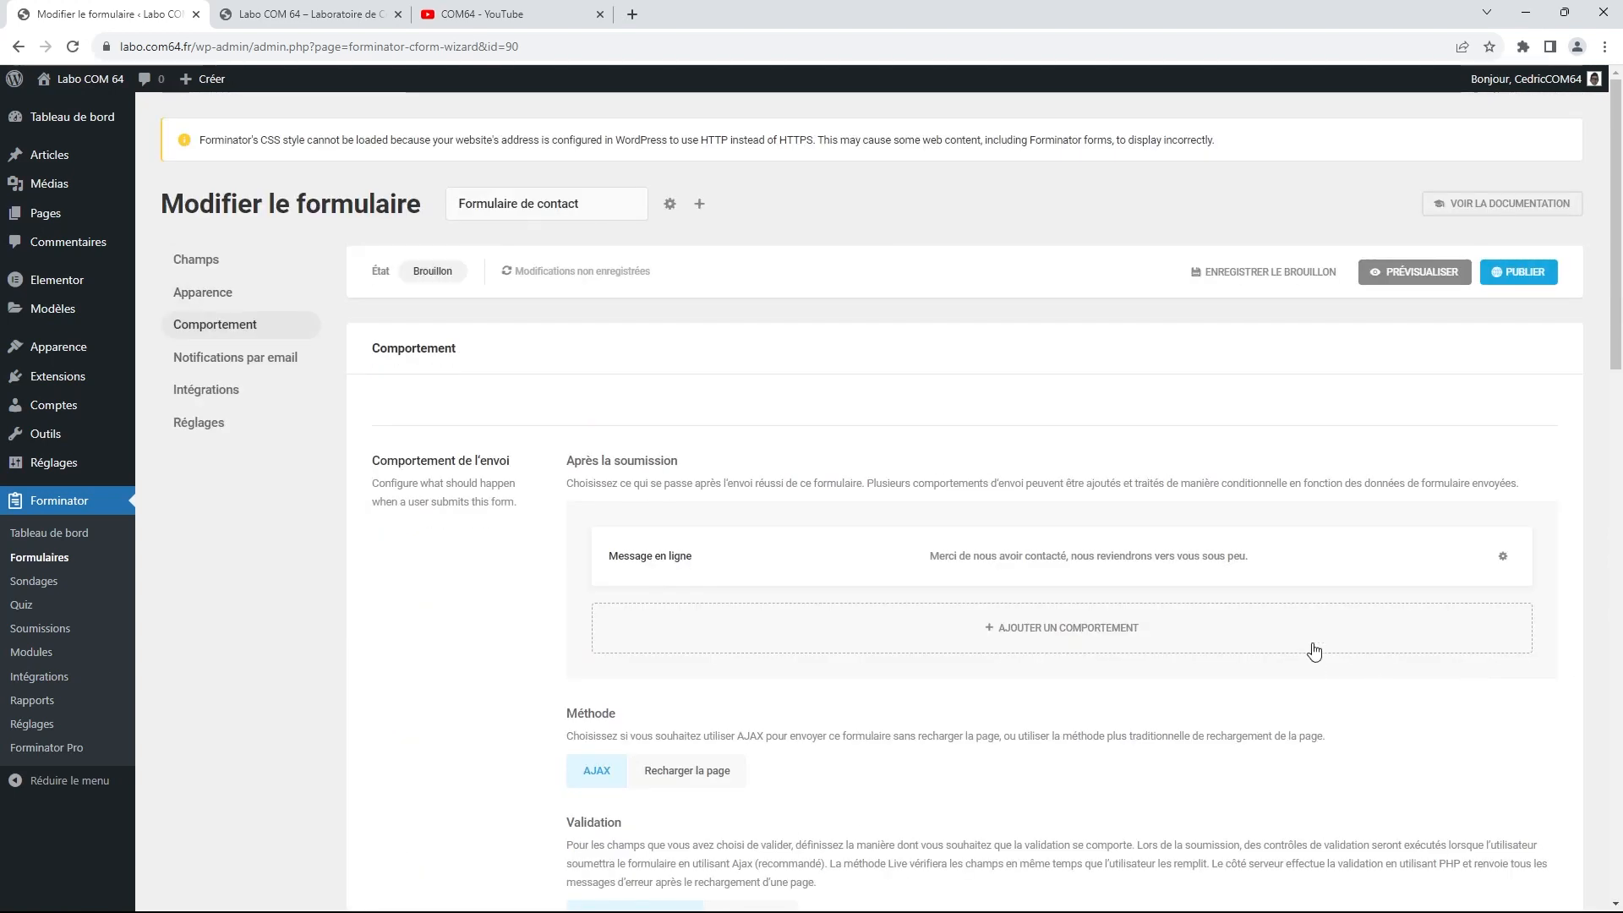
pyautogui.scroll(-3, 1284, 549)
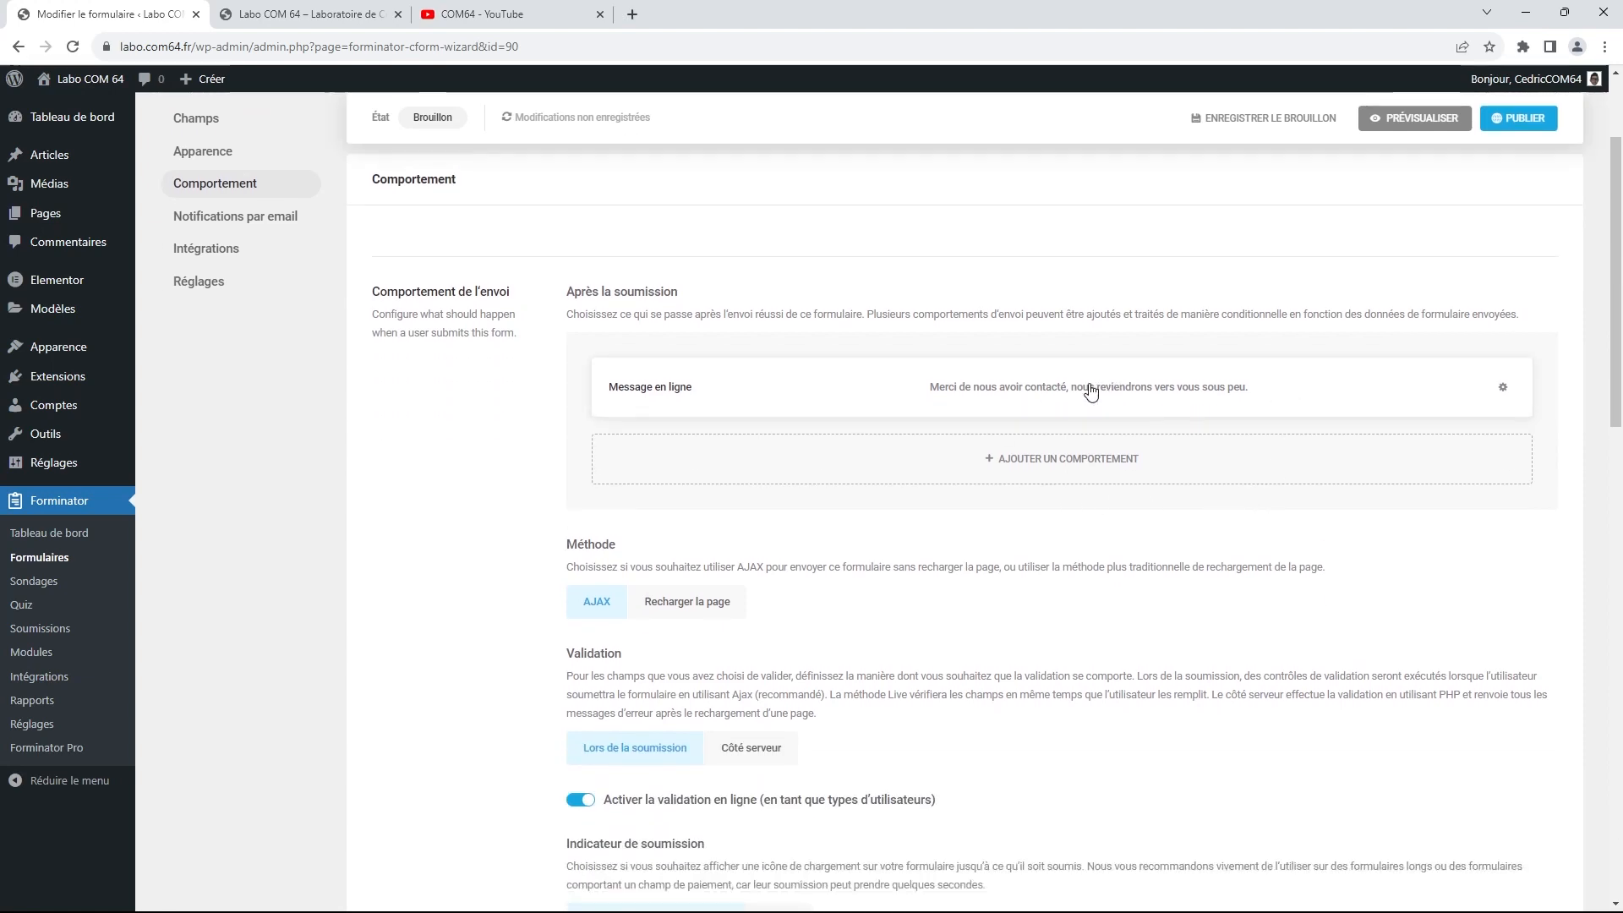
pyautogui.scroll(-1, 1107, 434)
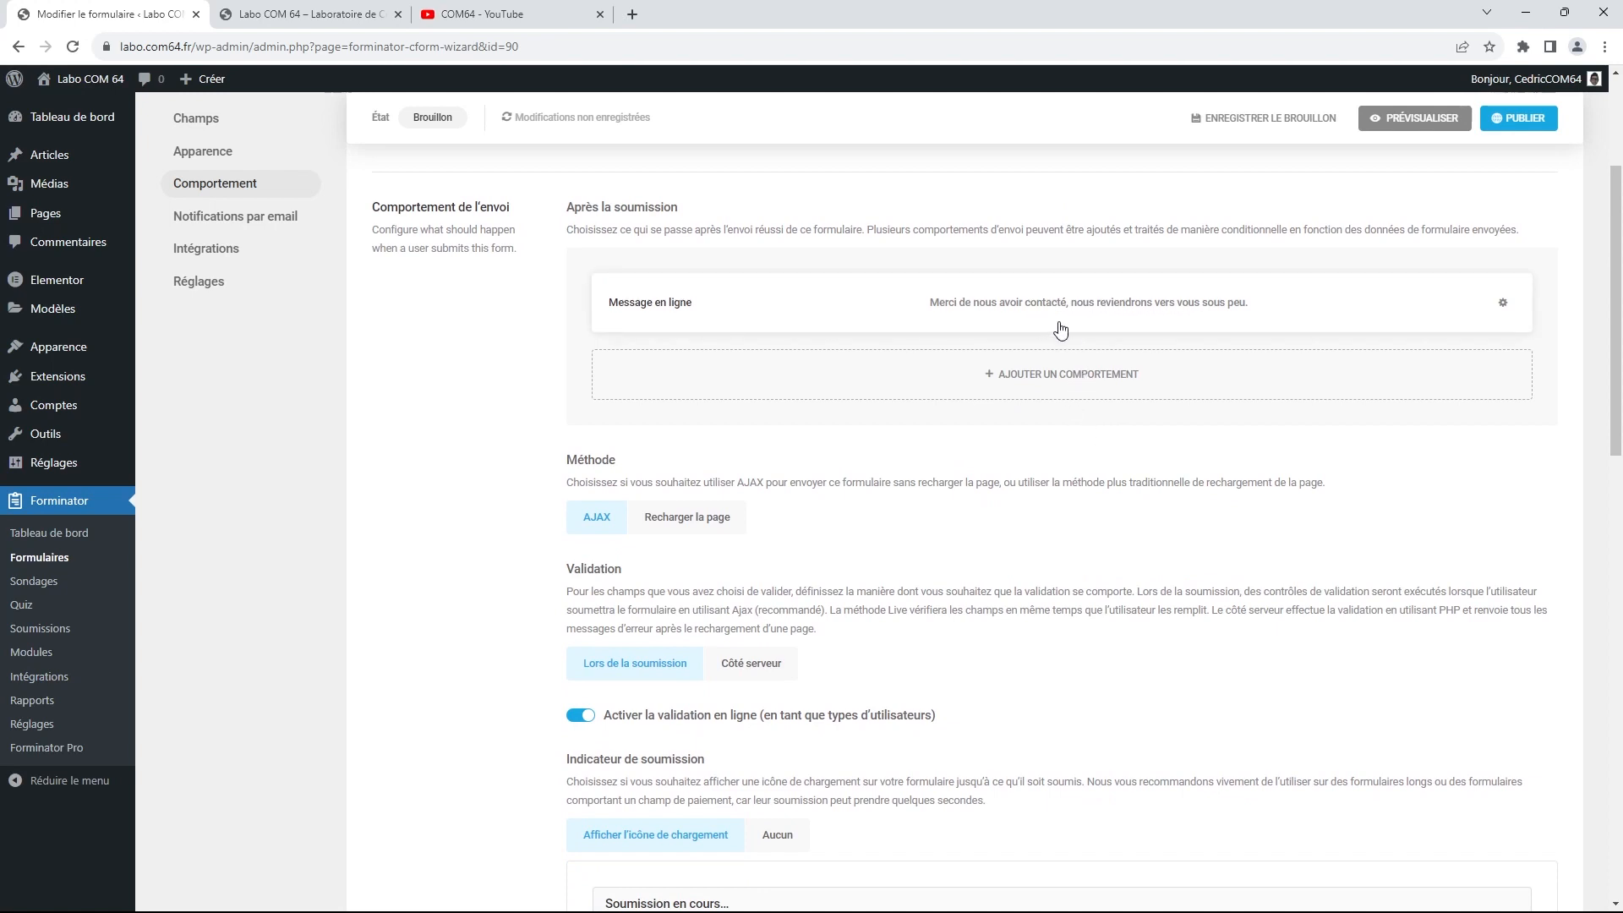
pyautogui.scroll(-2, 1048, 475)
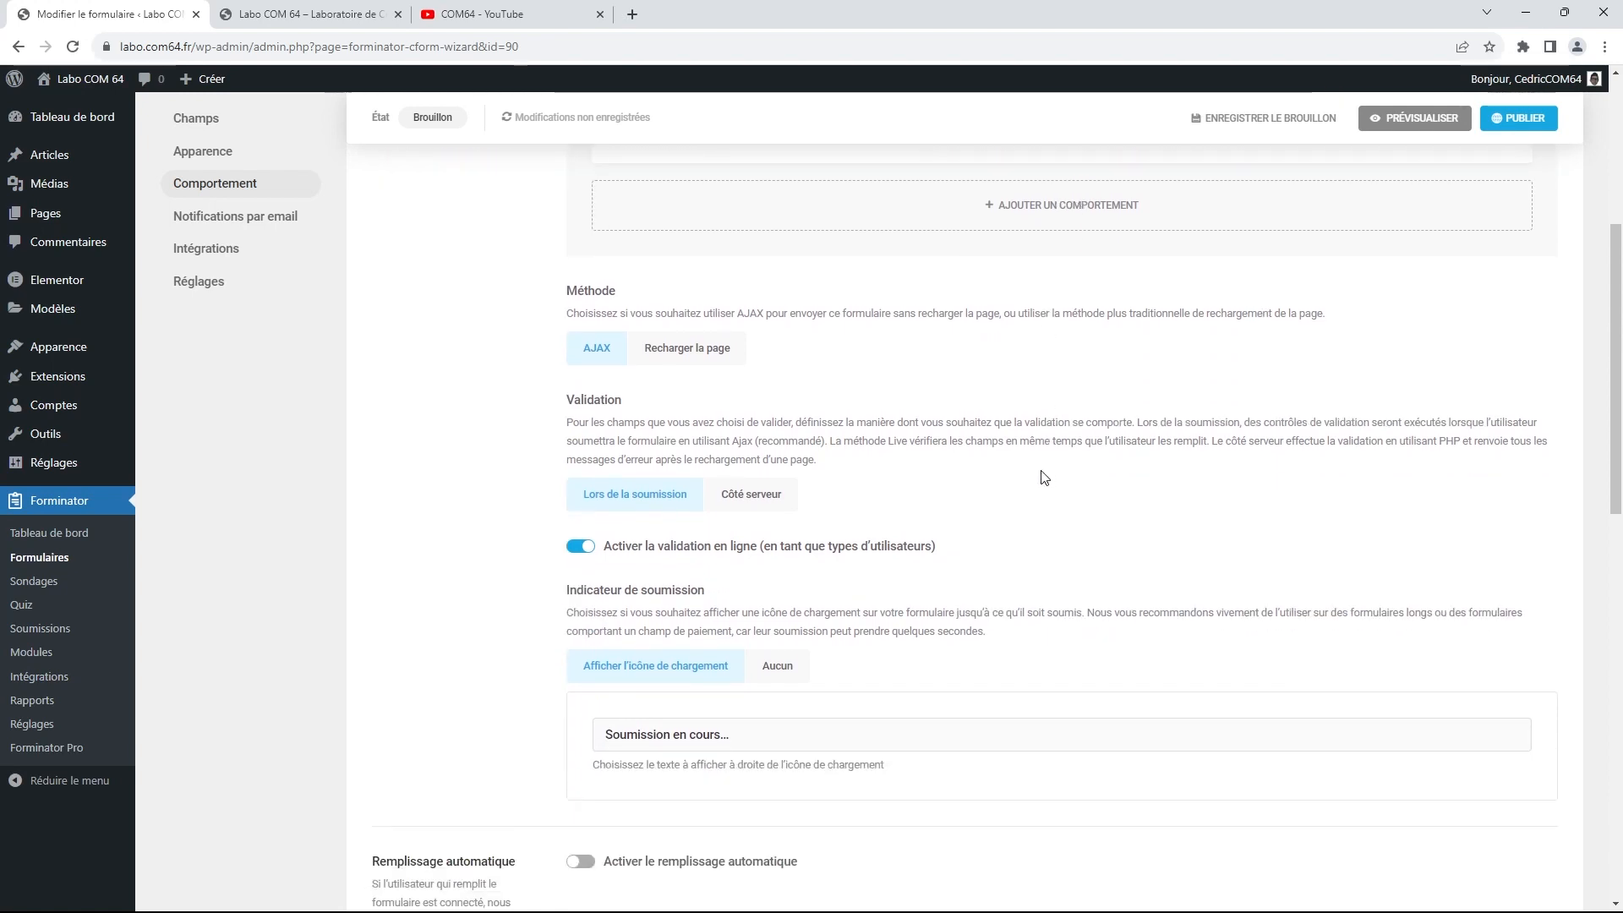
pyautogui.scroll(-2, 1037, 484)
pyautogui.scroll(-3, 1037, 487)
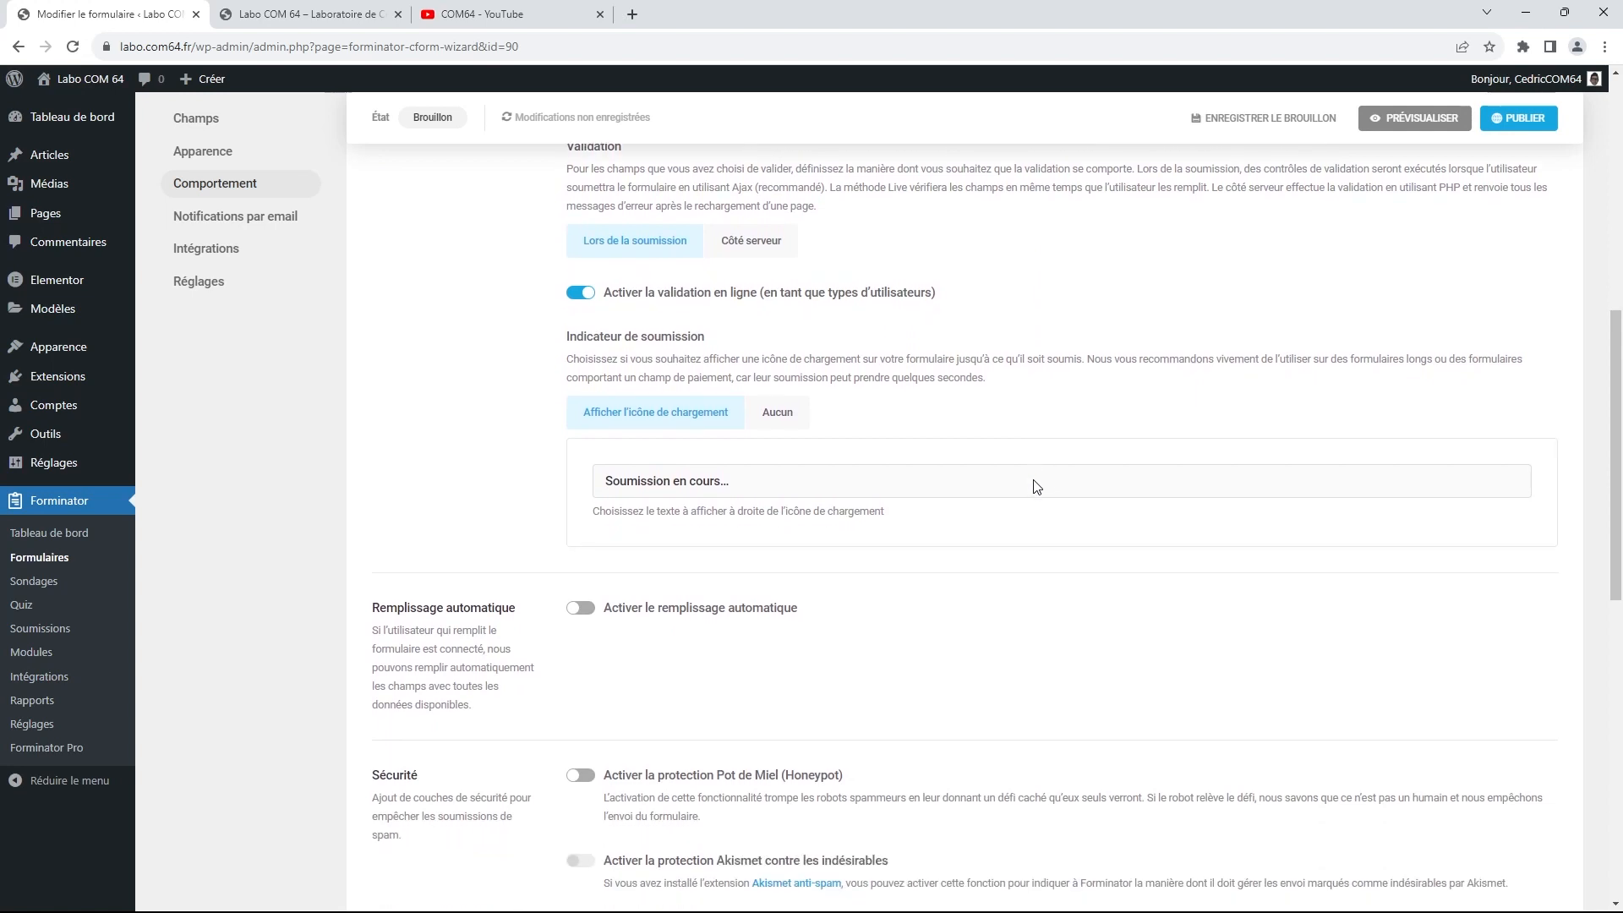
pyautogui.scroll(-4, 1037, 487)
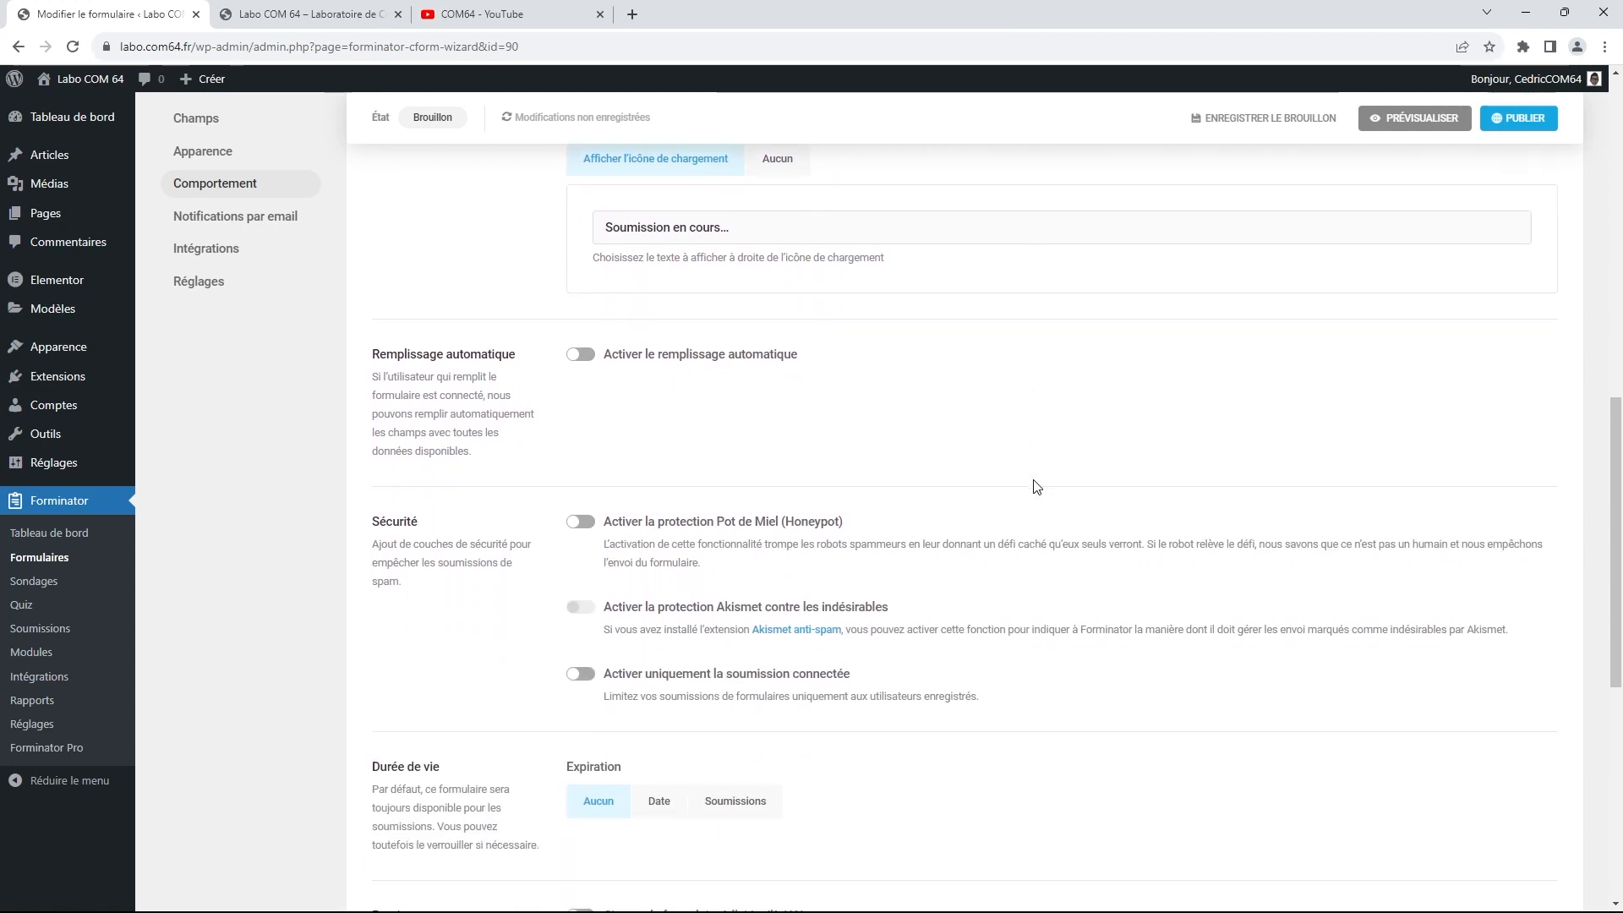
pyautogui.scroll(-1, 1035, 496)
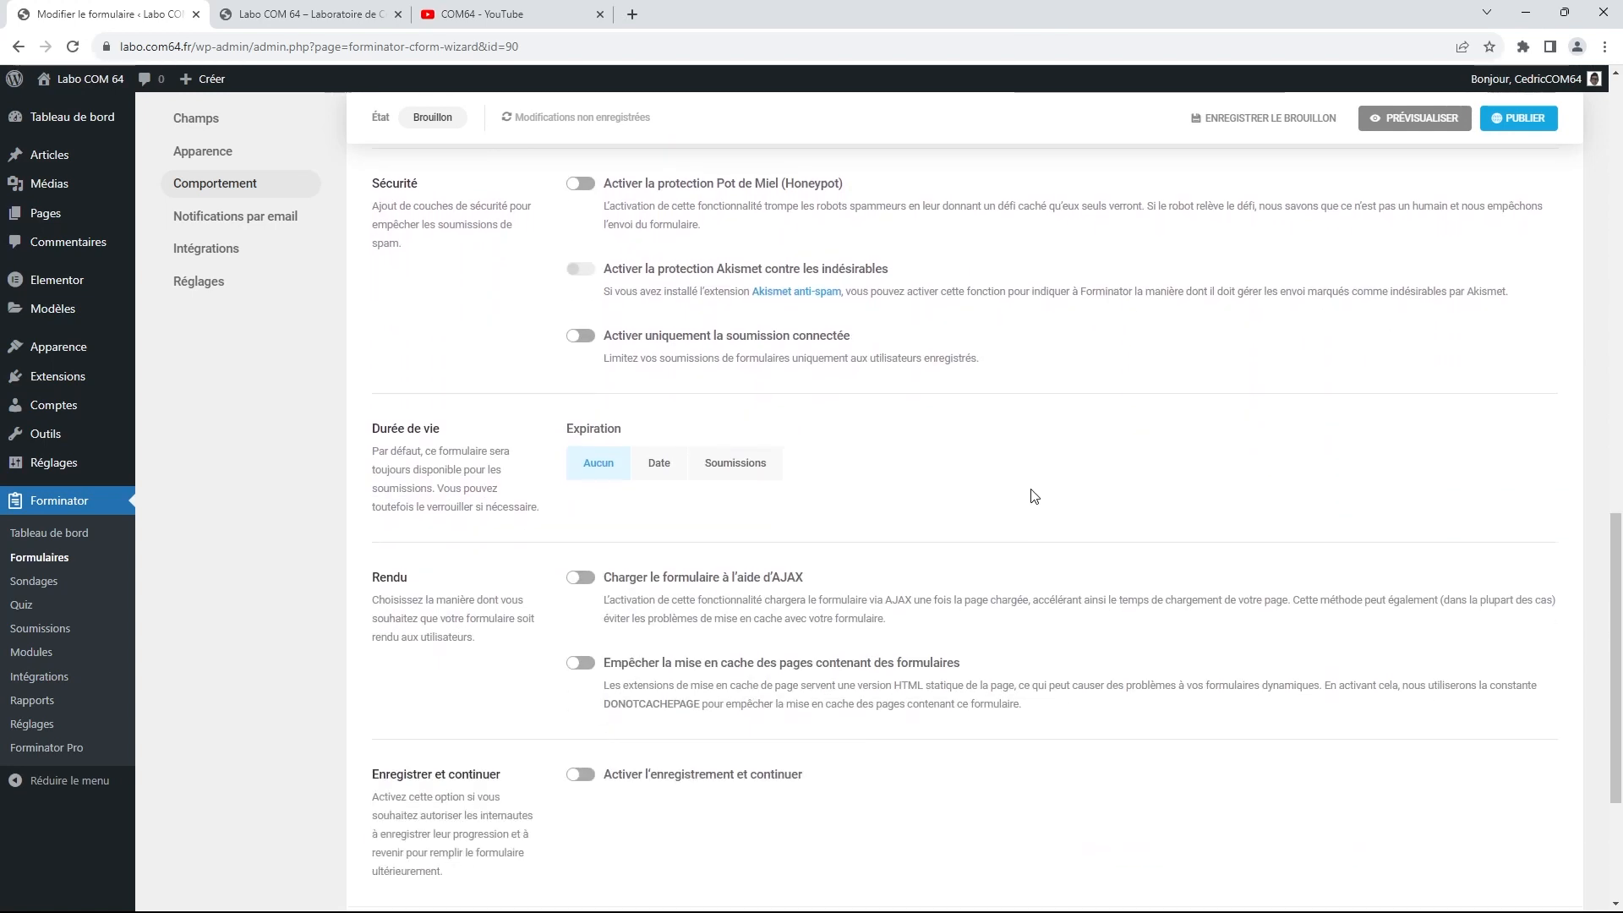
pyautogui.scroll(-1, 1033, 498)
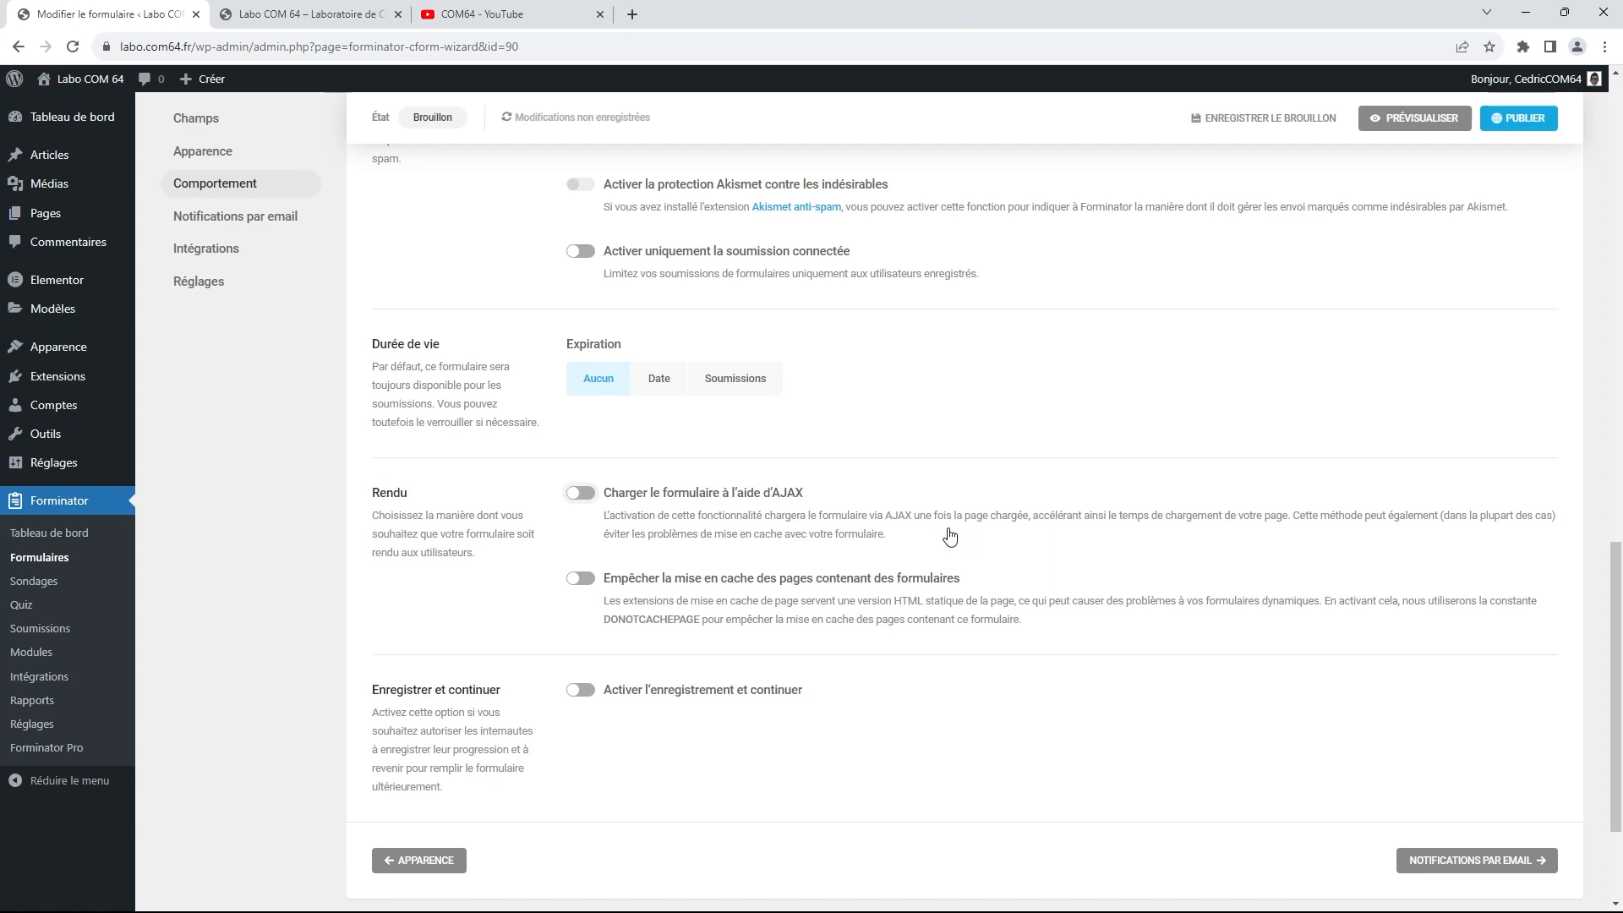
pyautogui.scroll(-1, 950, 535)
pyautogui.scroll(4, 947, 537)
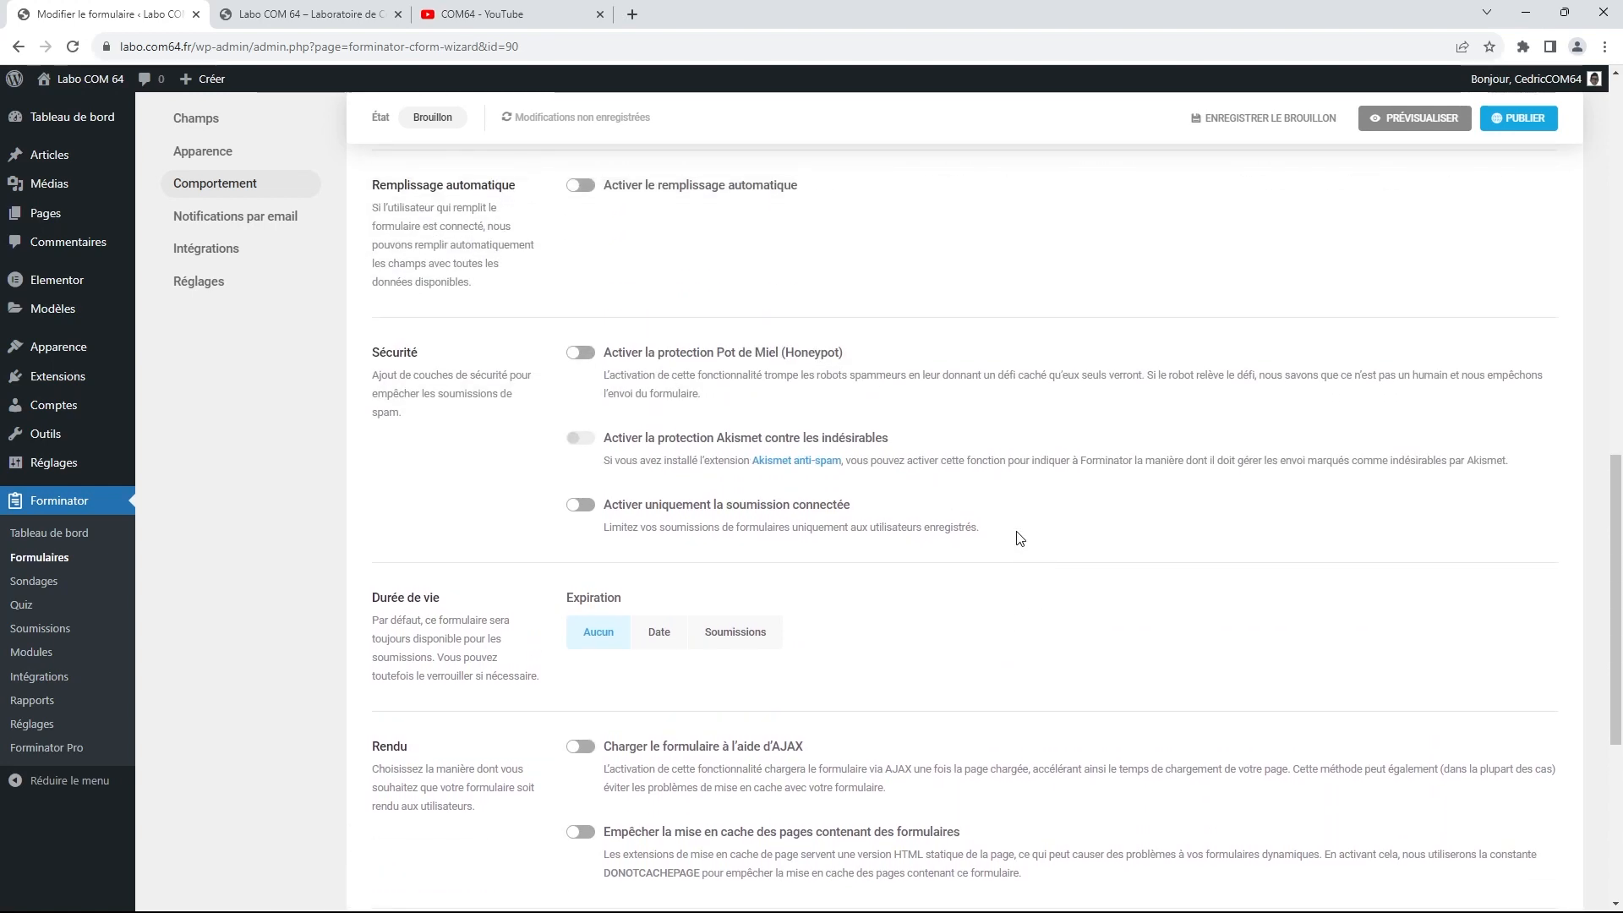
pyautogui.scroll(1, 1031, 542)
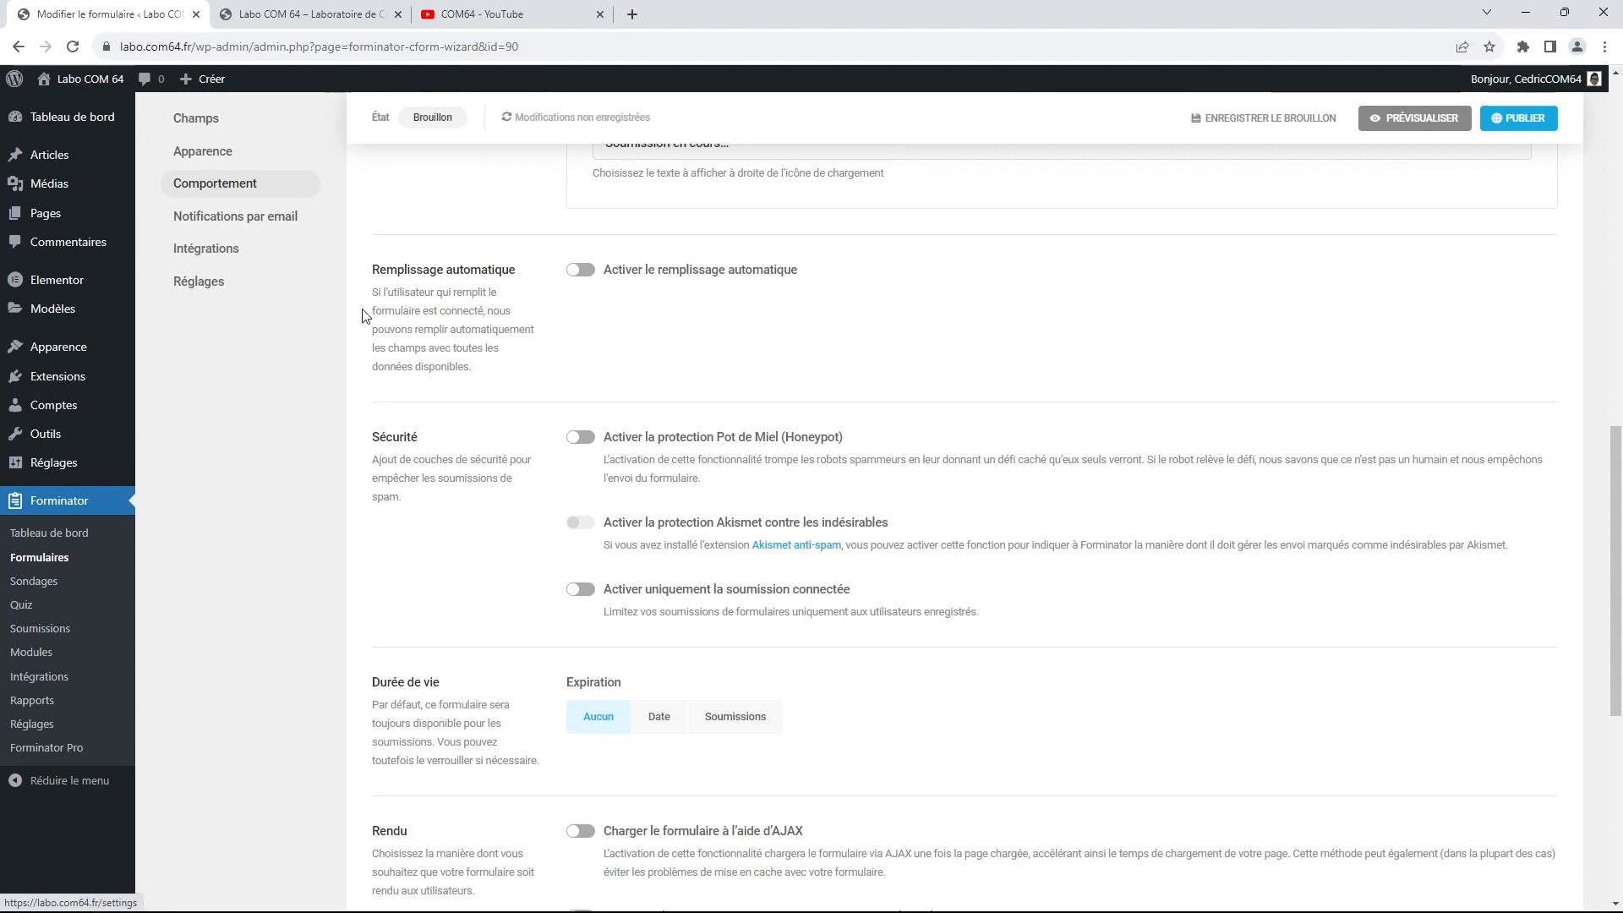
# Open the form's email notification settings and check the administrator e-mail notification
pyautogui.click(224, 222)
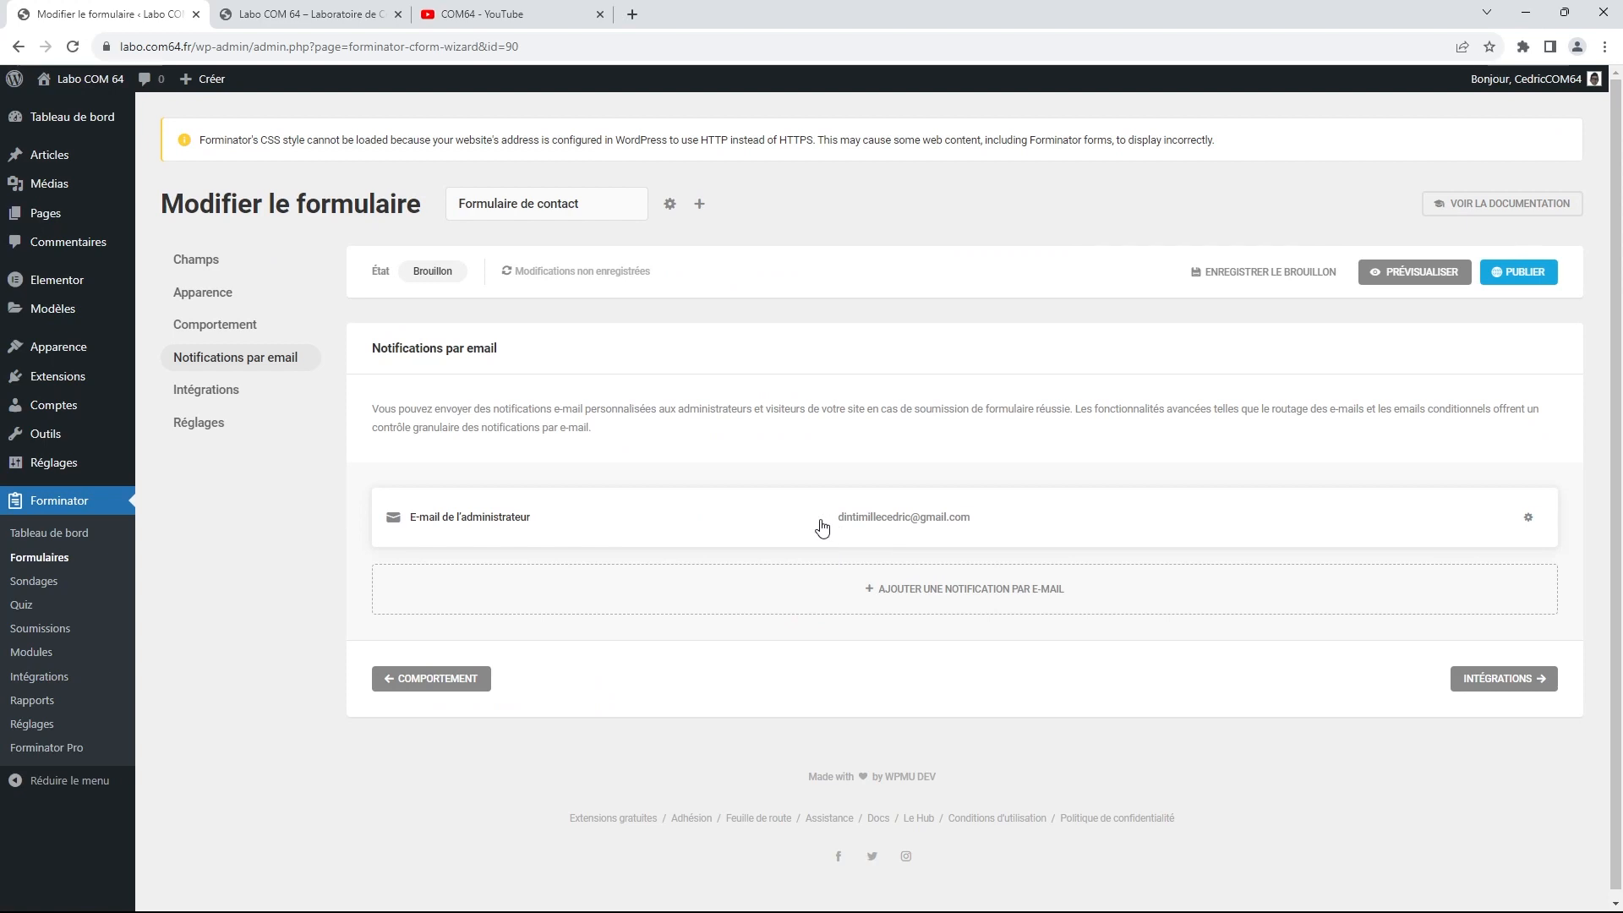
pyautogui.scroll(-1, 879, 515)
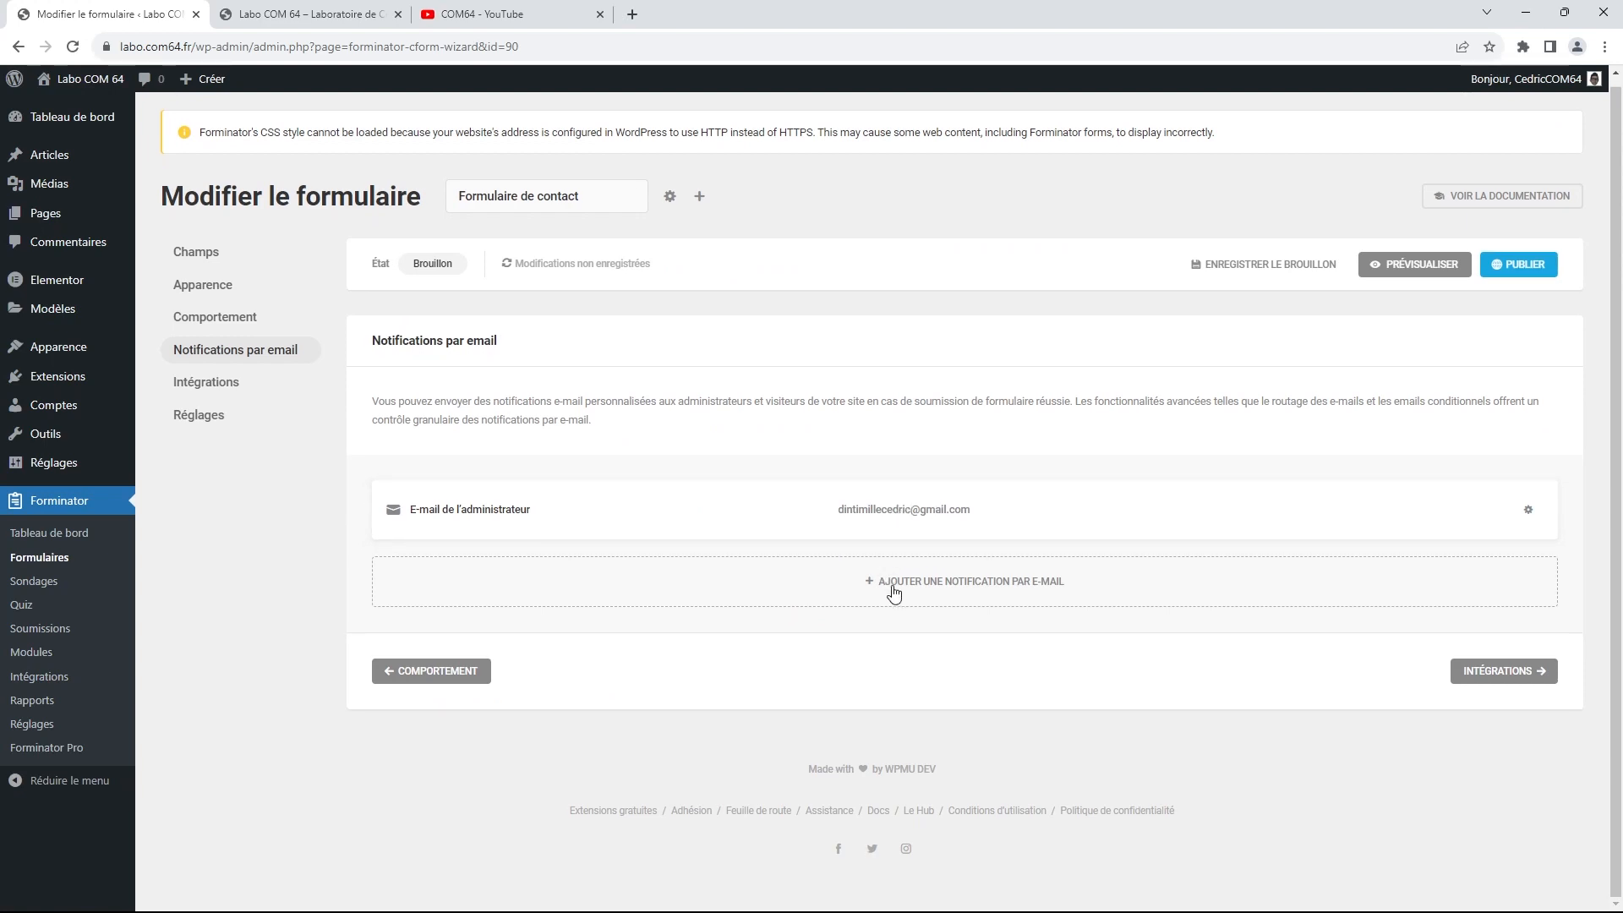
pyautogui.scroll(1, 879, 558)
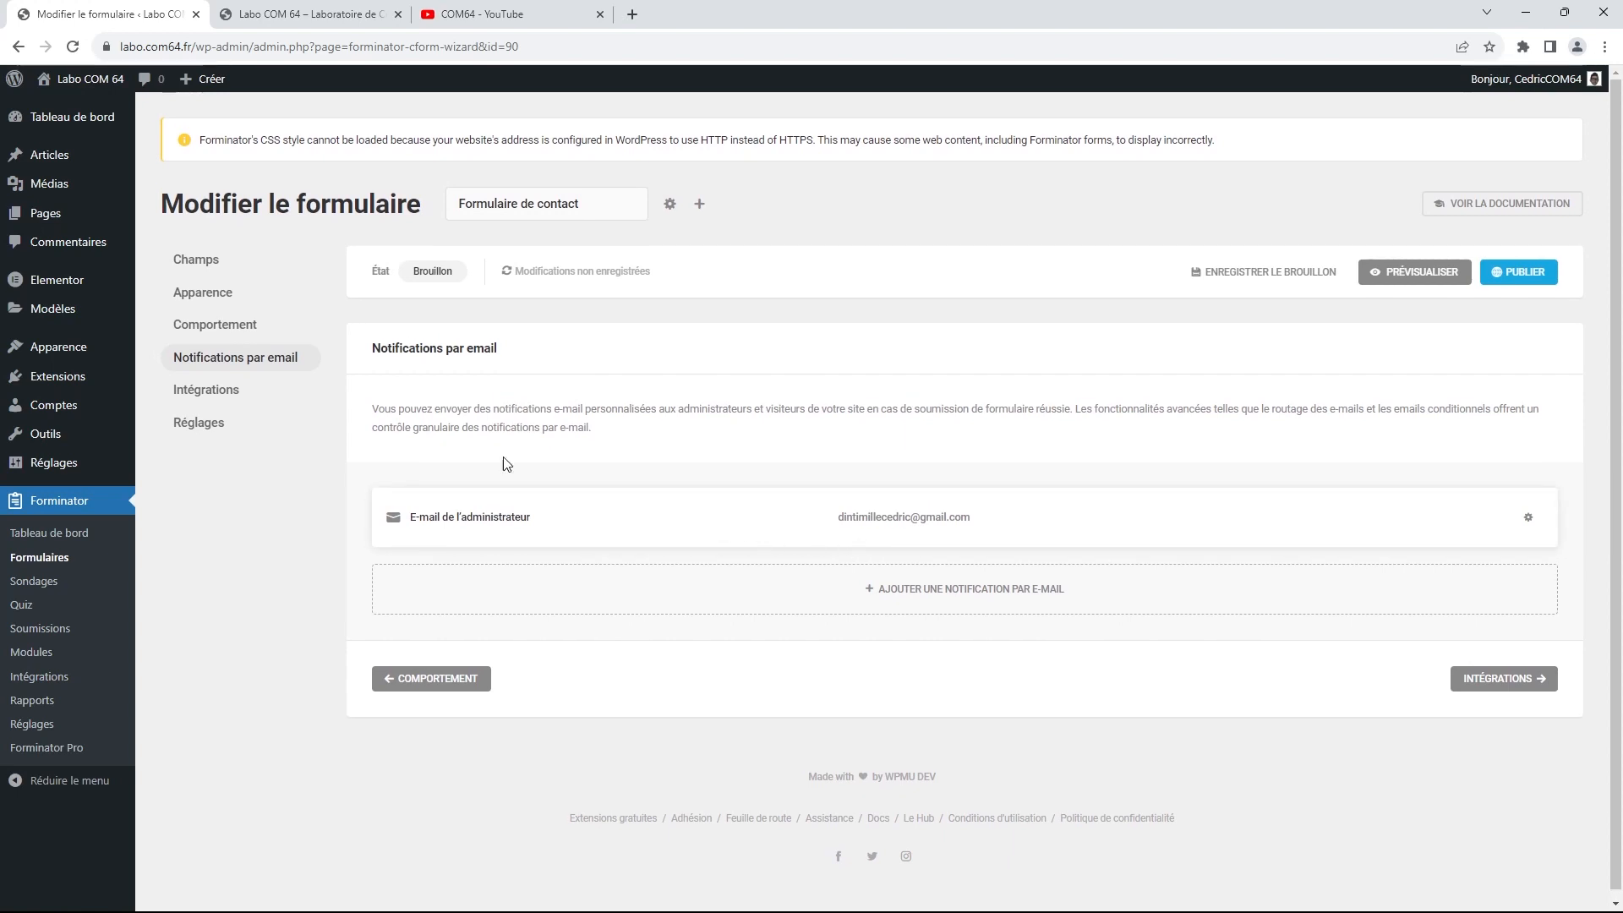
# Look through the form's Intégrations page and its Réglages for data storage, multiple-option values and privacy
pyautogui.click(210, 391)
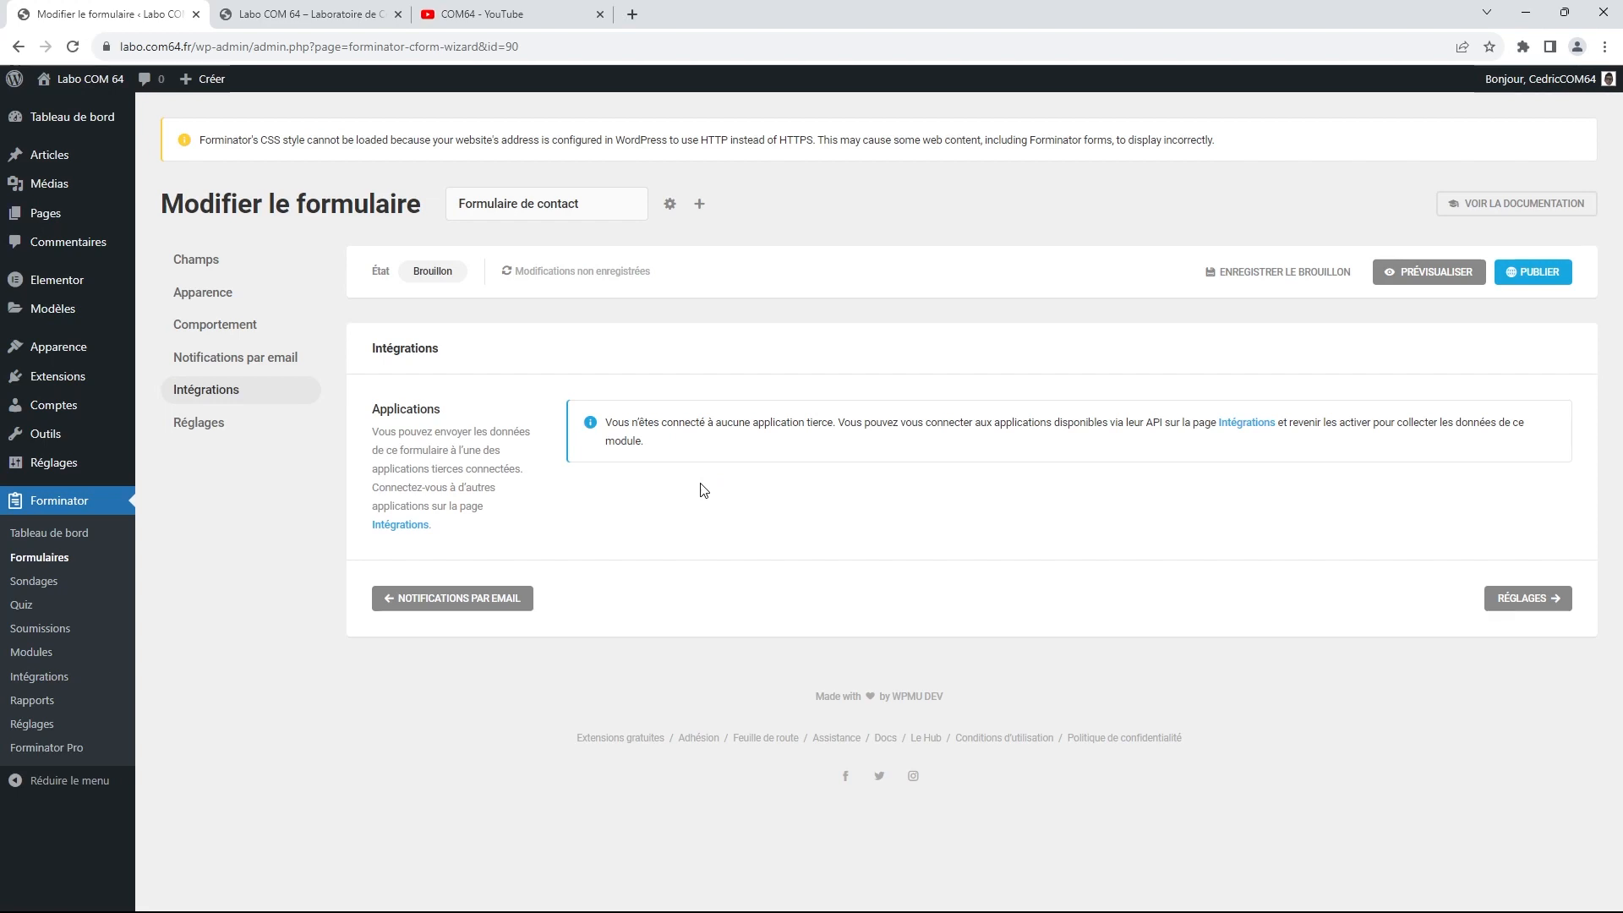
pyautogui.click(203, 427)
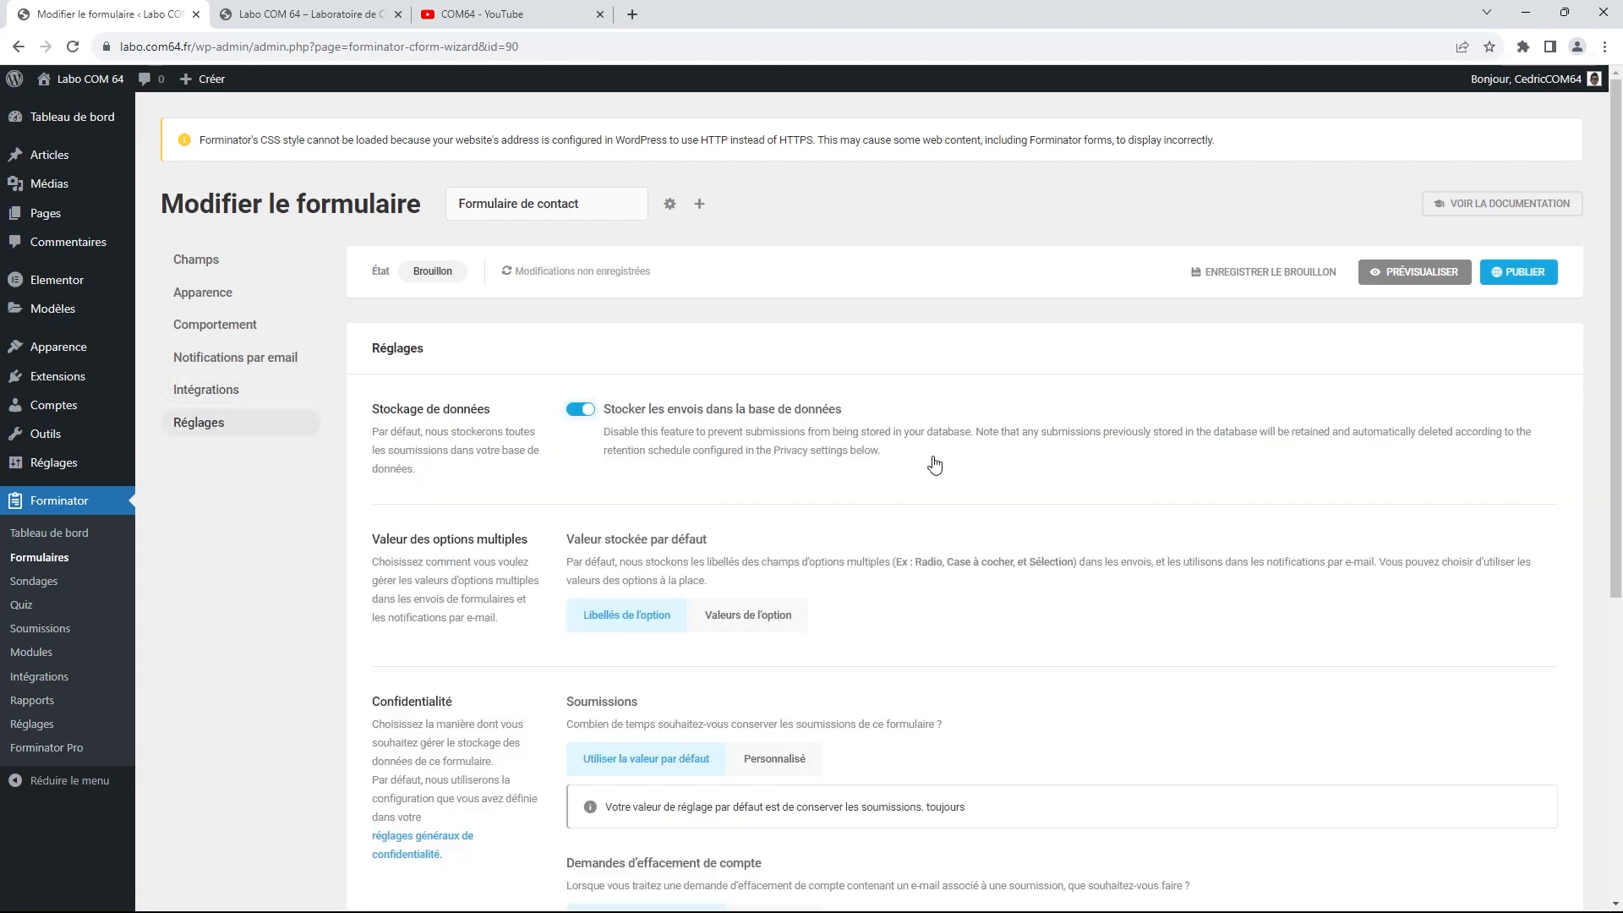
pyautogui.scroll(-5, 935, 465)
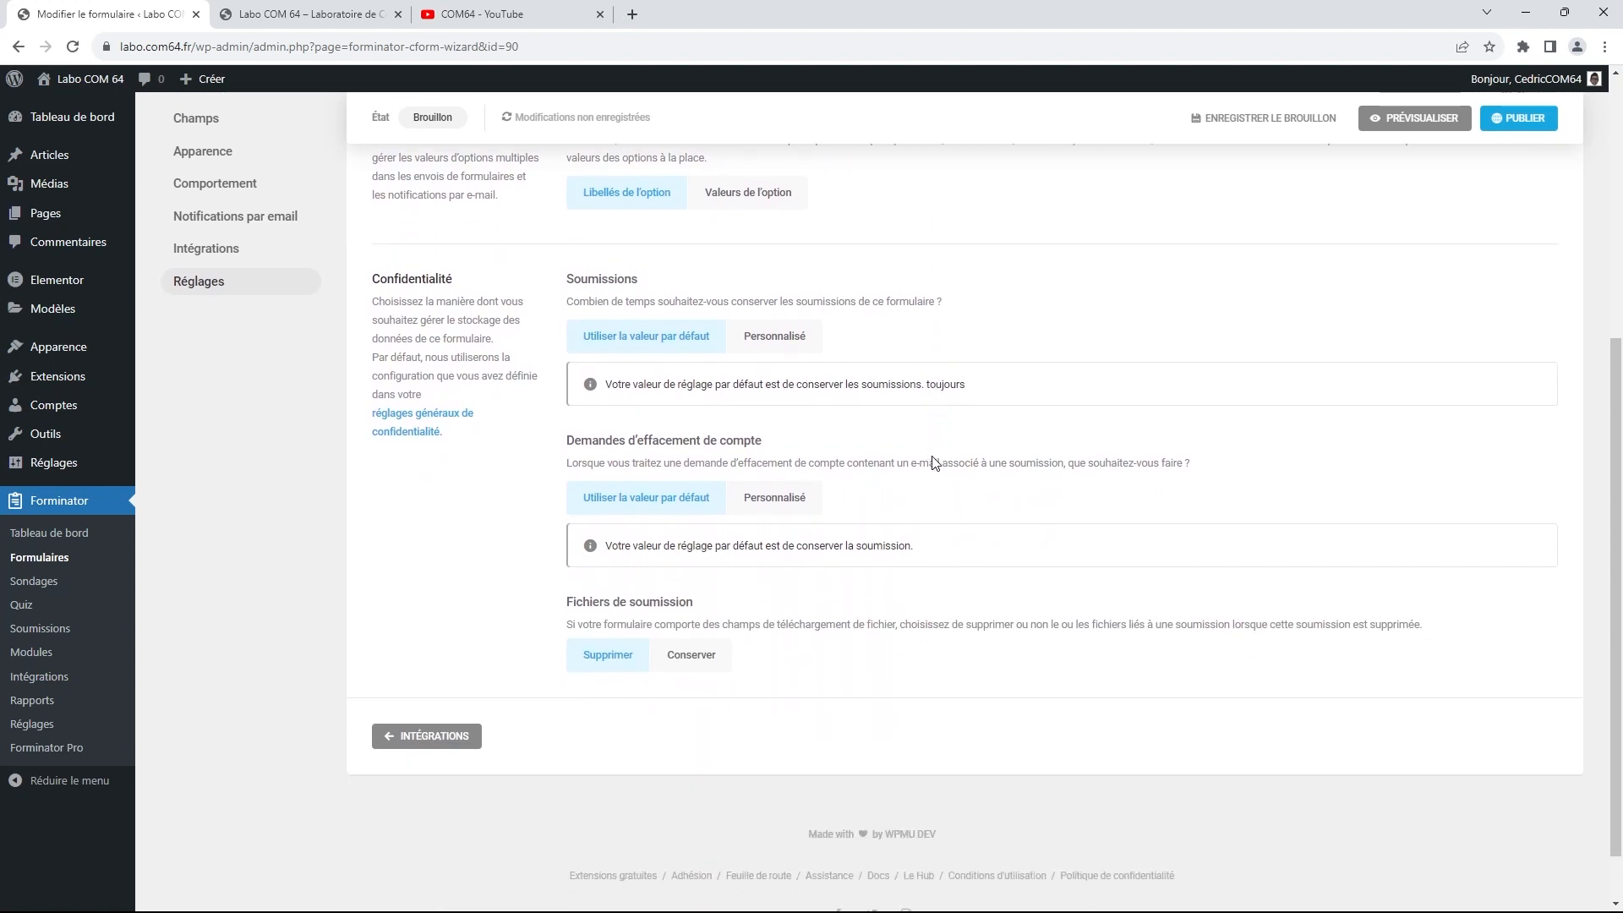
pyautogui.scroll(5, 935, 463)
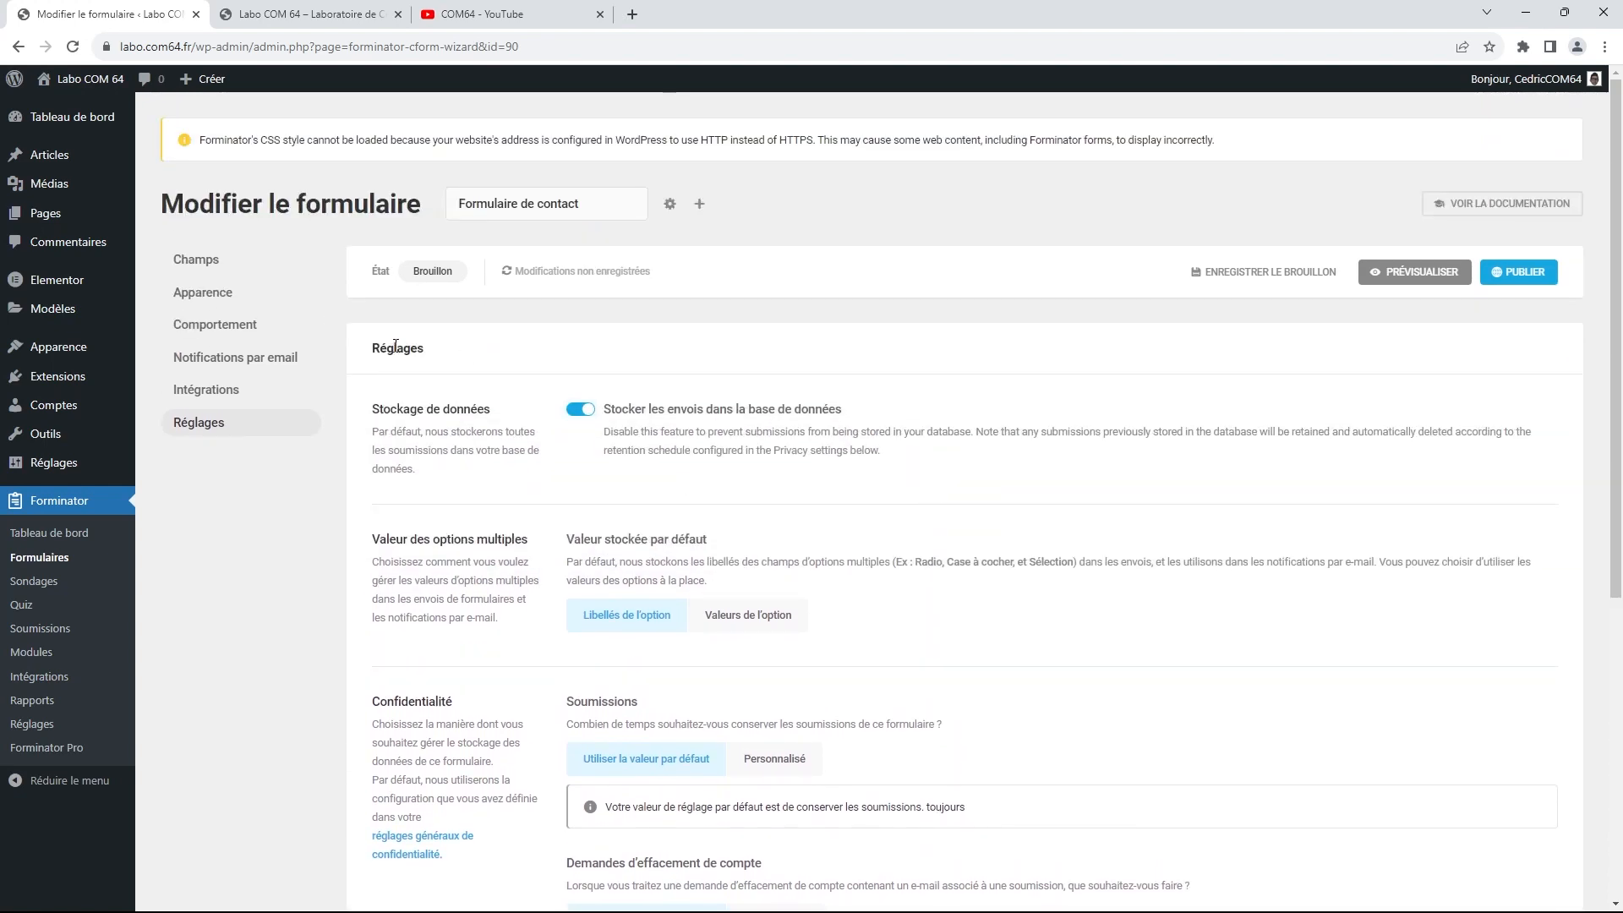
# Publish the contact form and copy its shortcode
pyautogui.click(1513, 273)
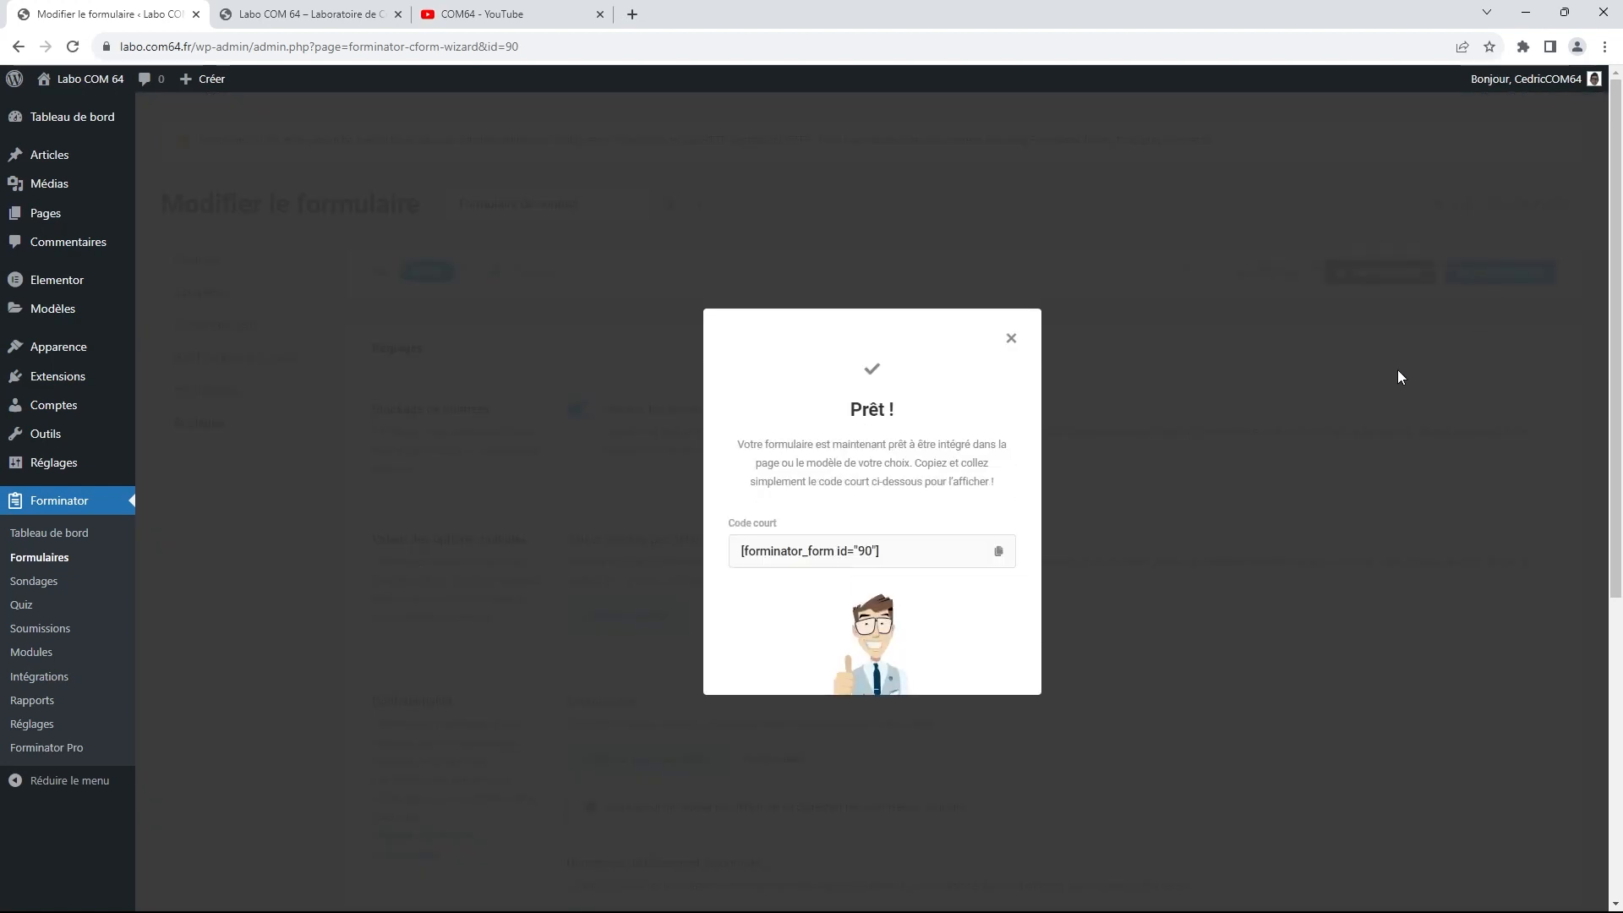
pyautogui.click(998, 553)
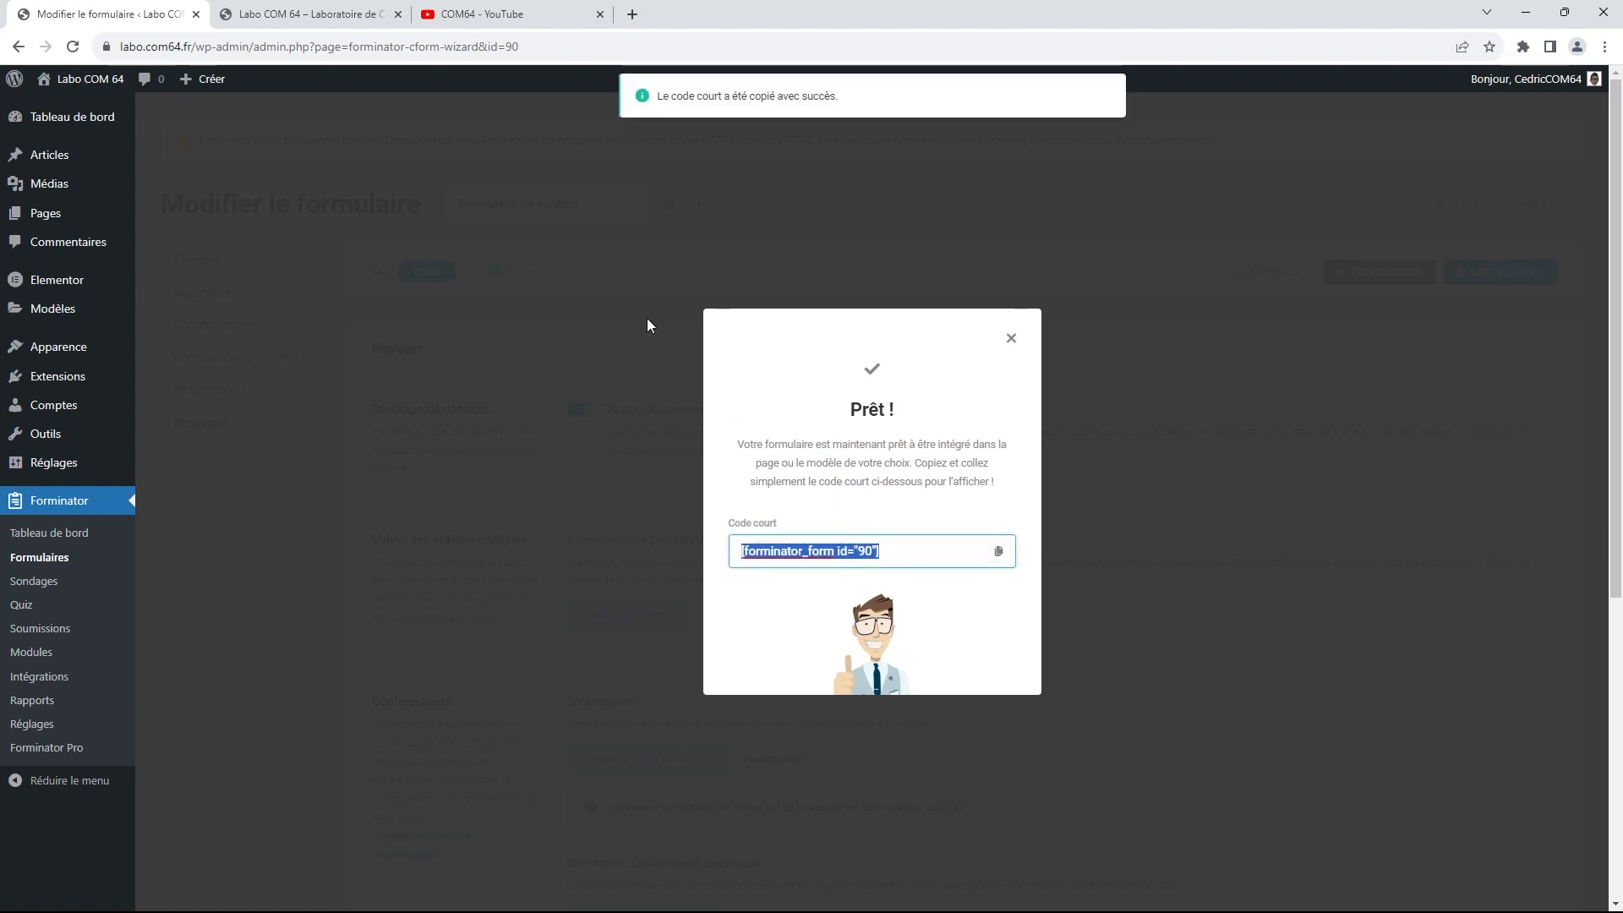
# Open the site's page list in a new tab and edit the Contact page with Elementor
pyautogui.rightClick(51, 221)
pyautogui.click(118, 226)
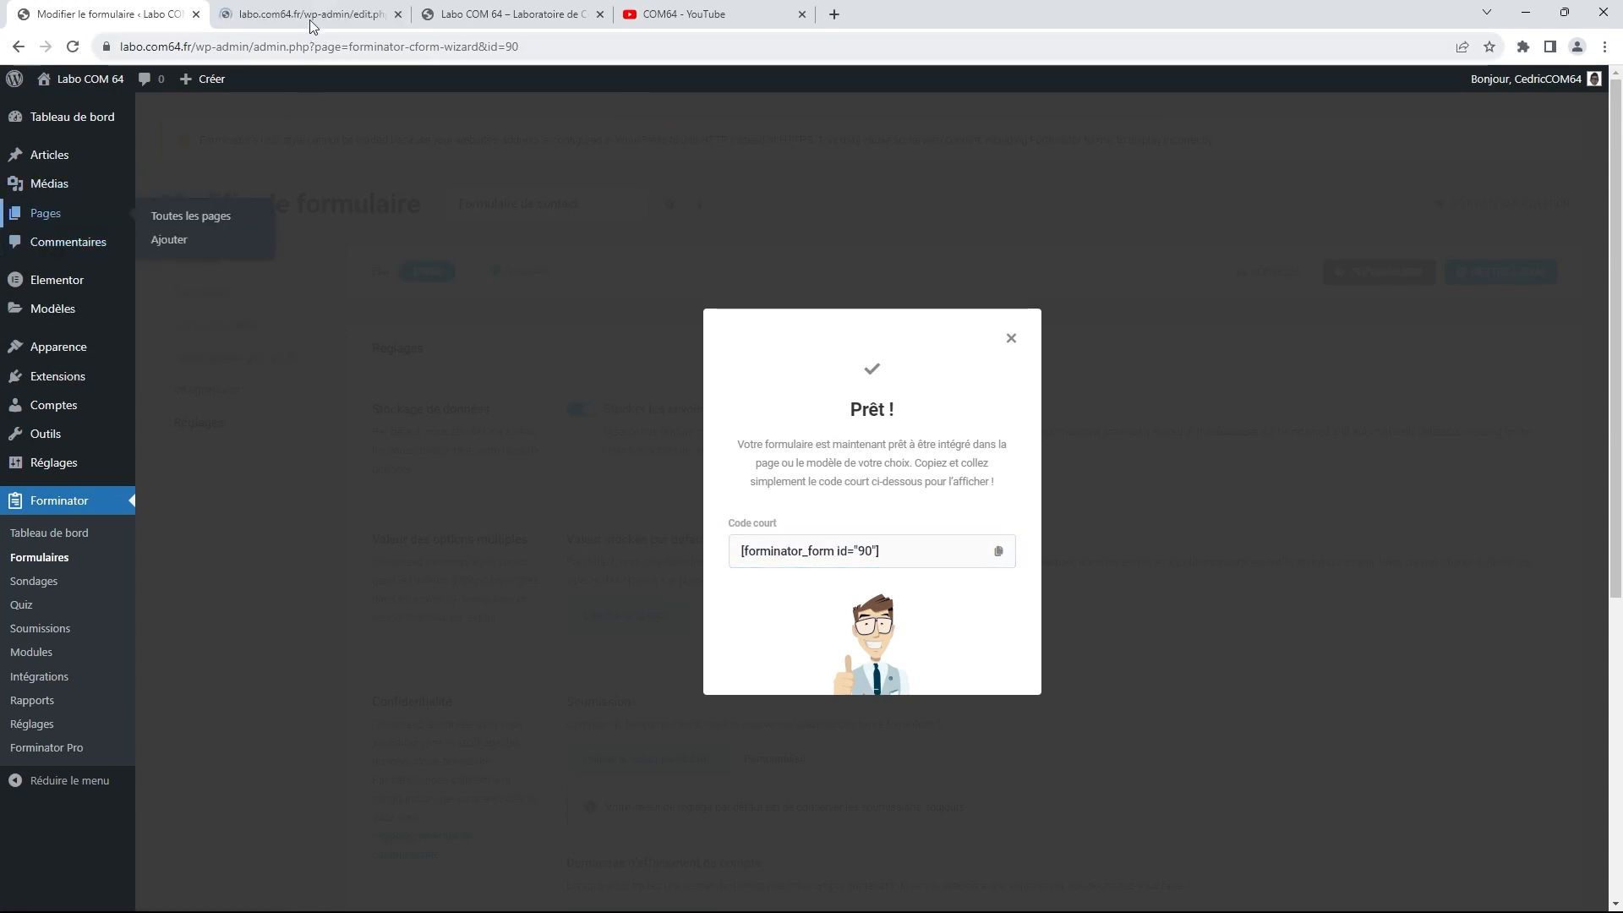
pyautogui.click(292, 14)
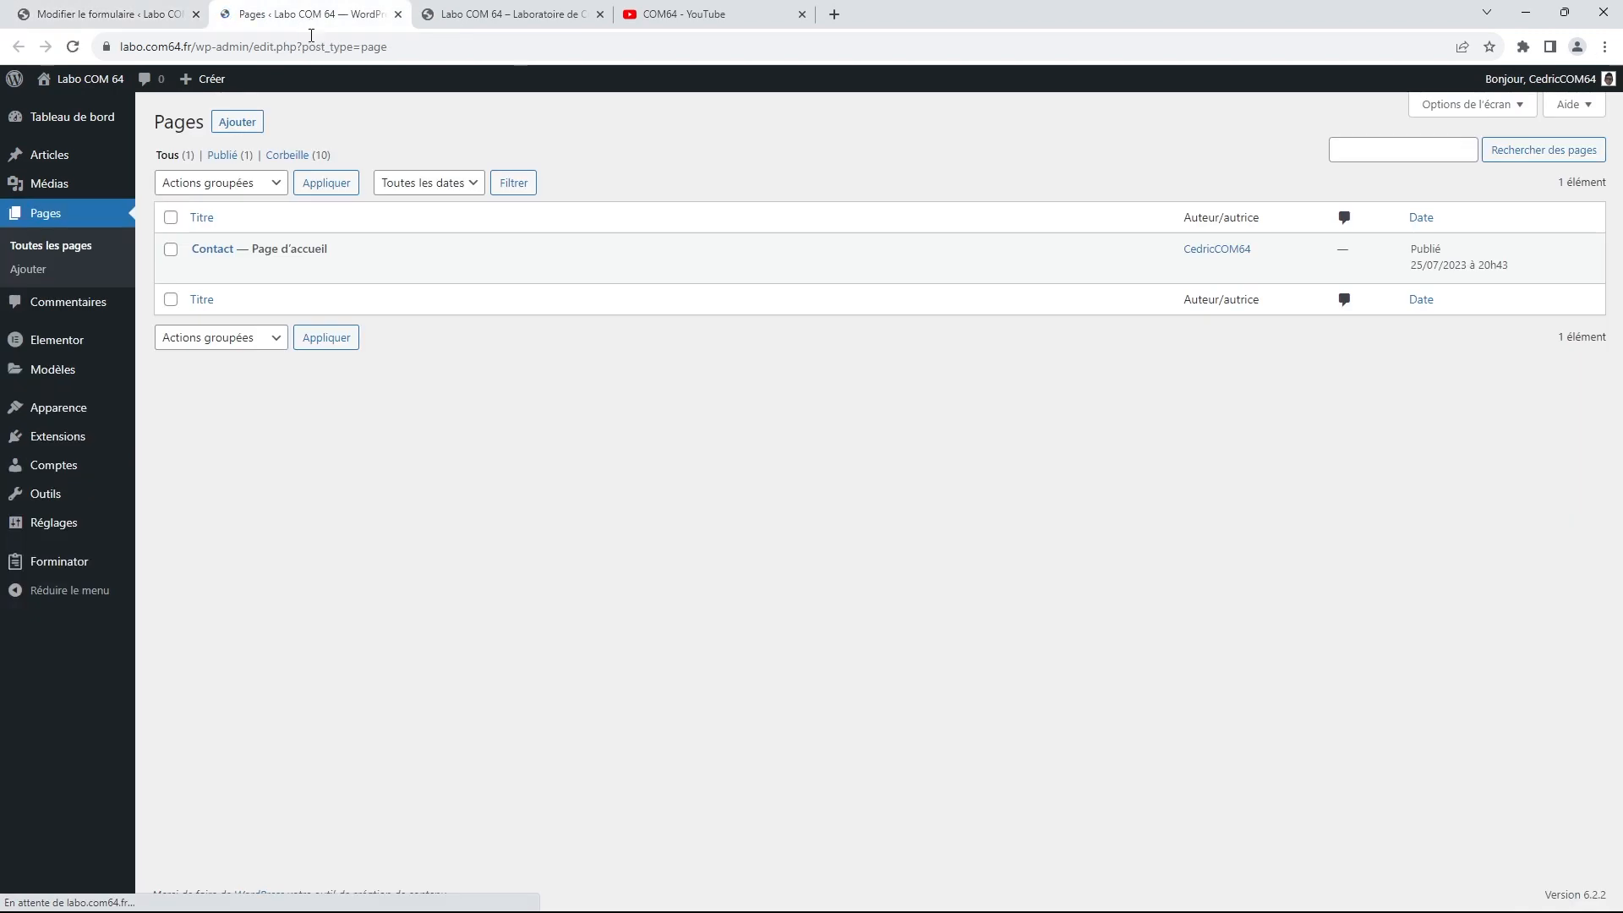
pyautogui.click(224, 251)
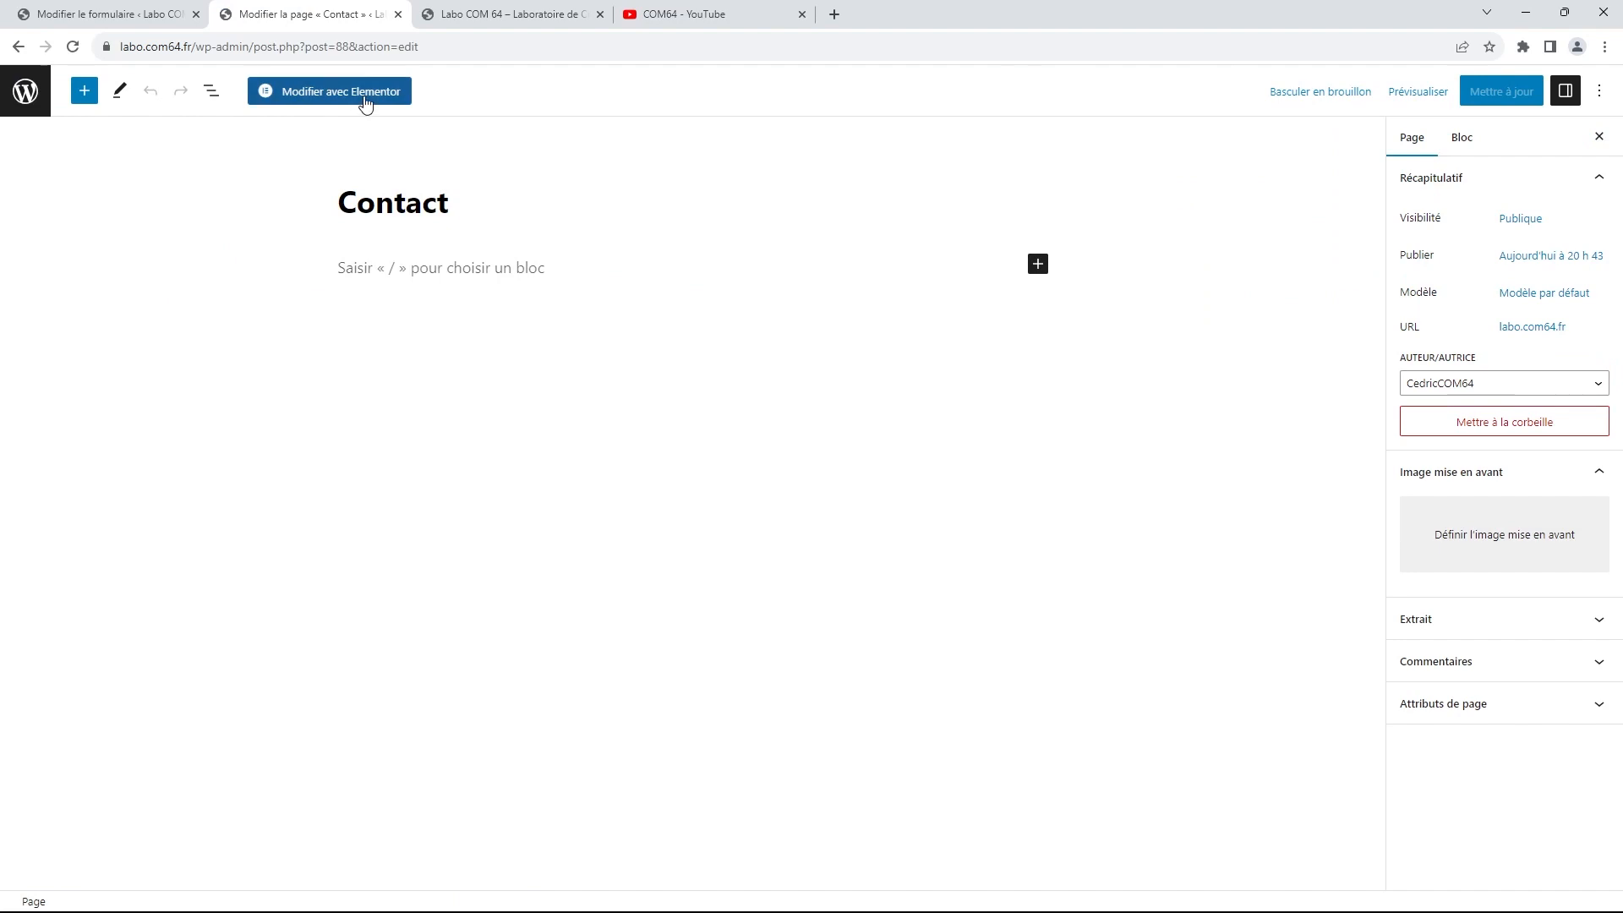
pyautogui.click(362, 100)
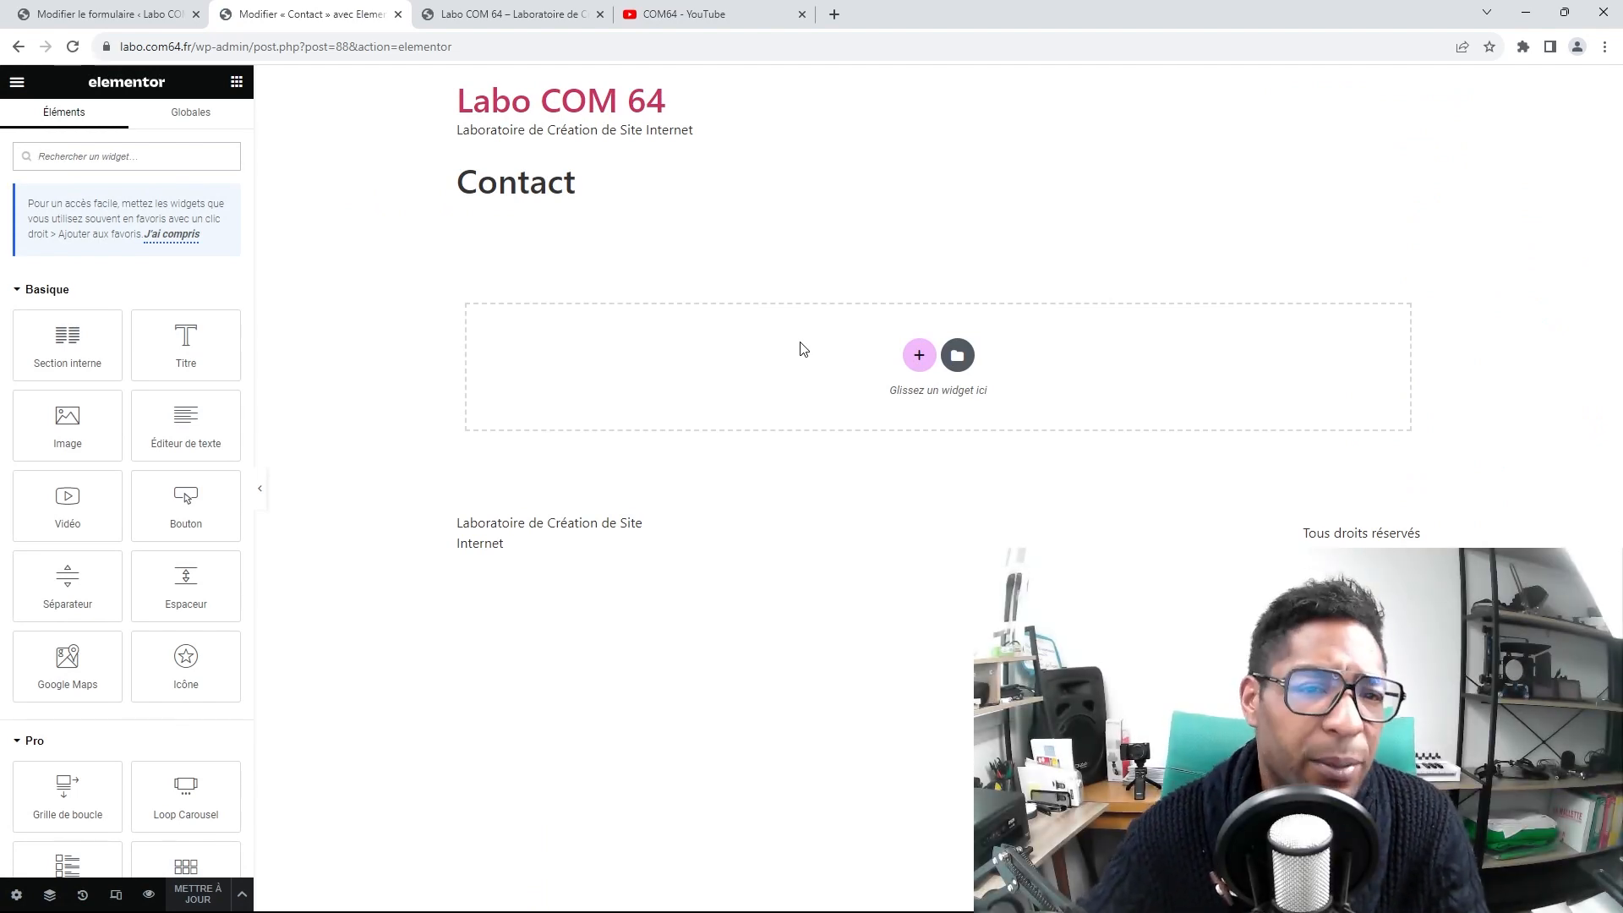
# Add a single-column section to the Contact page and place an Éditeur de texte widget in it
pyautogui.click(919, 355)
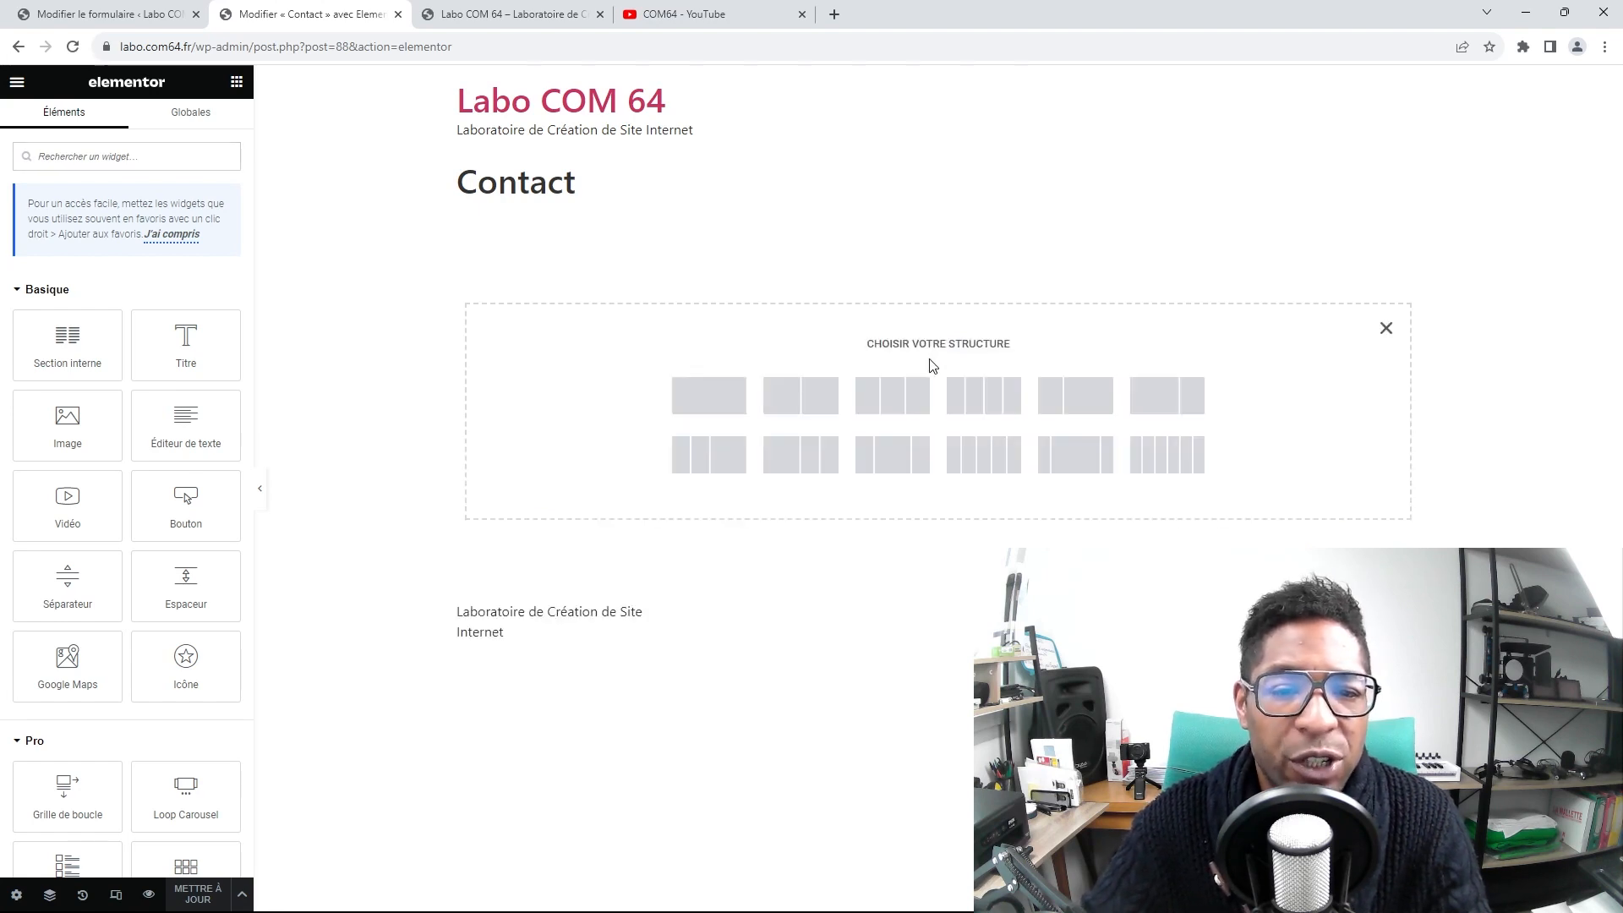
pyautogui.click(732, 409)
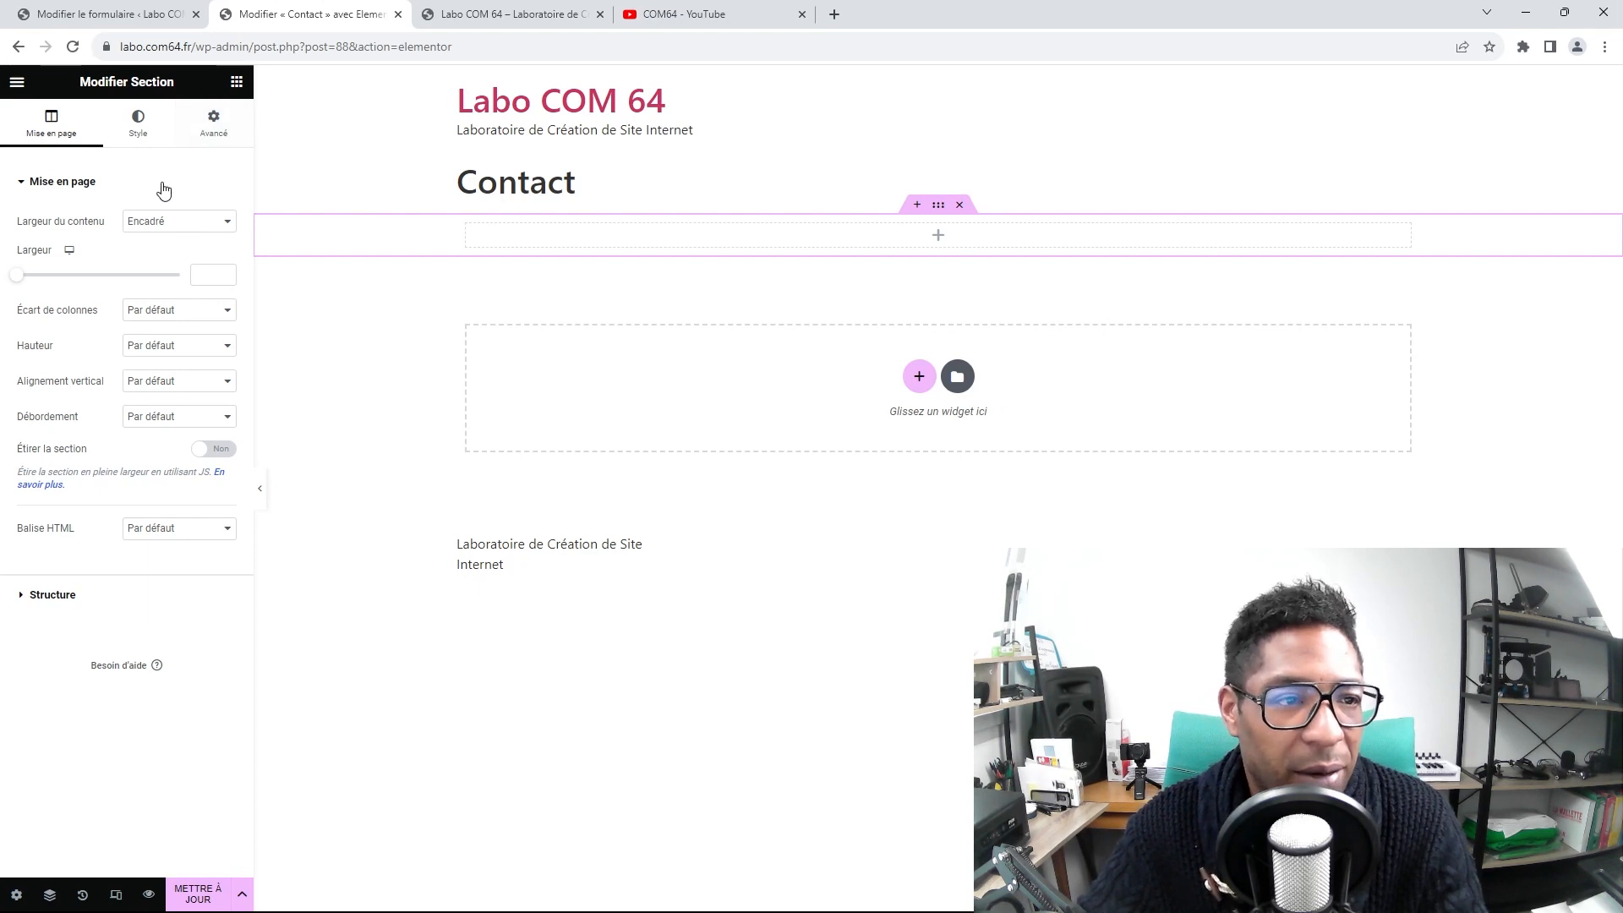
pyautogui.click(236, 83)
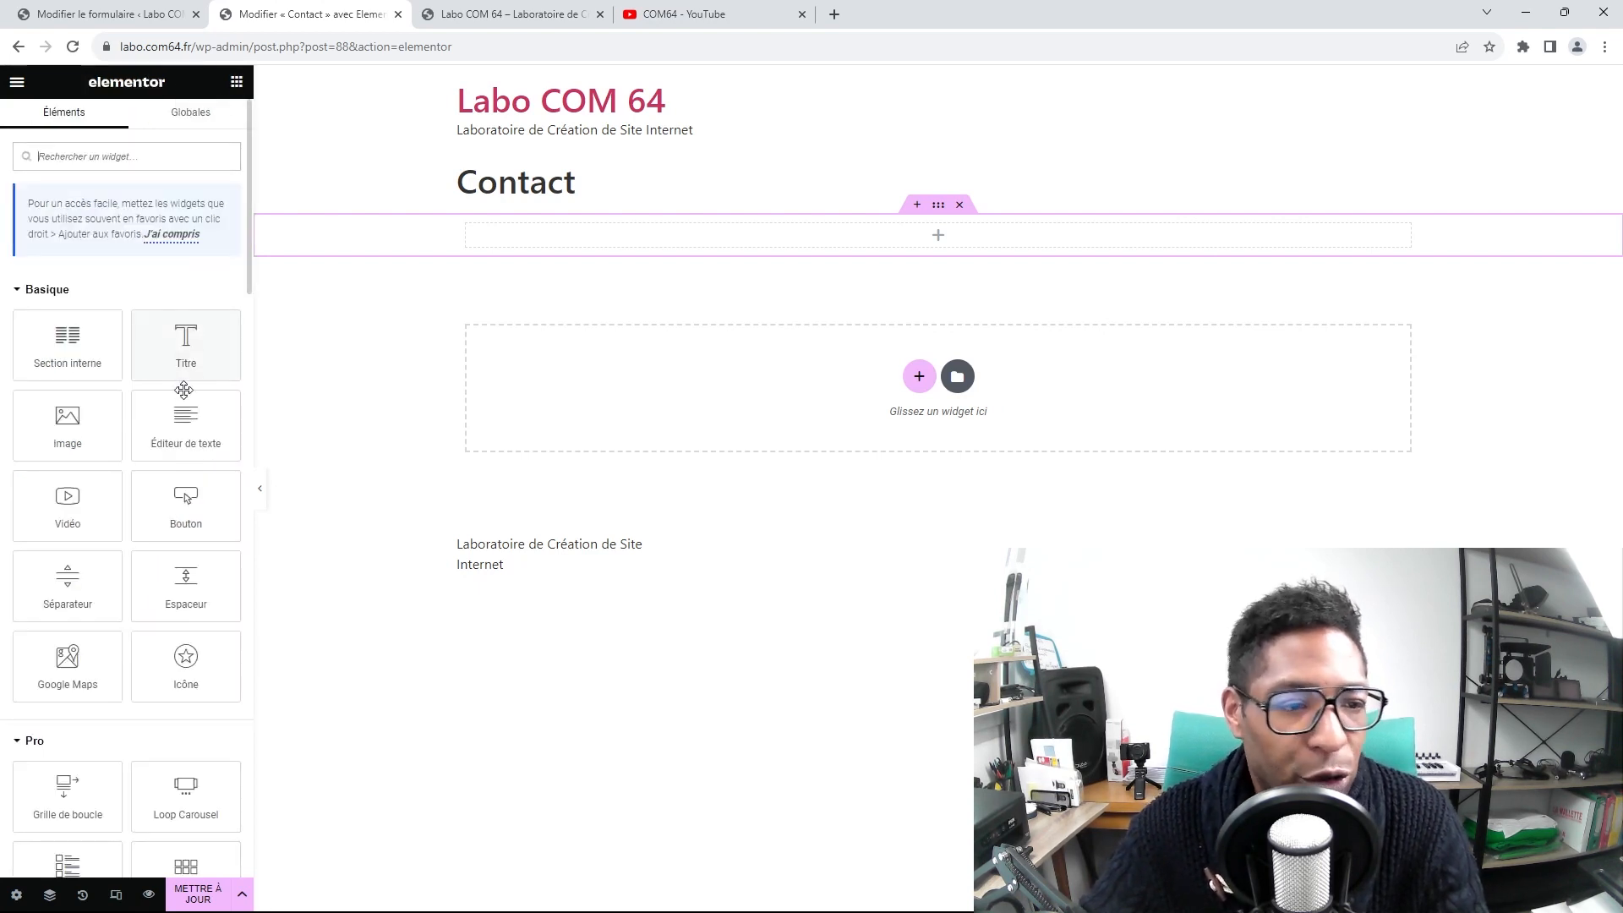
pyautogui.moveTo(185, 419); pyautogui.dragTo(692, 241)
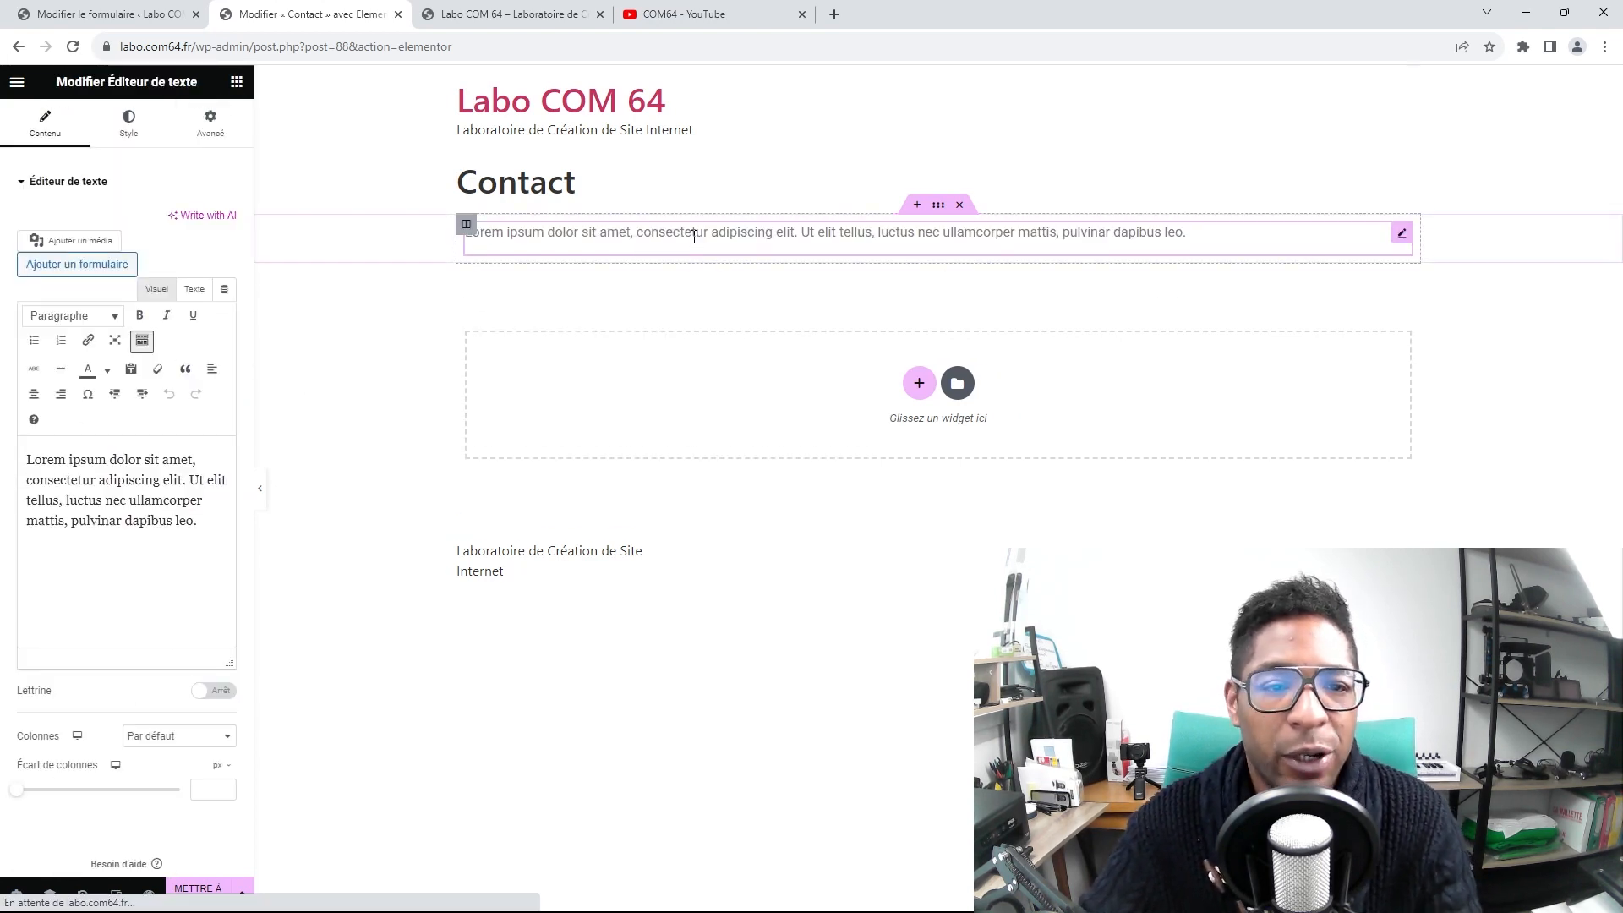
# Replace the placeholder text with the shortcode [forminator_form id="90"] in the widget's Texte mode and update the Contact page
pyautogui.click(194, 288)
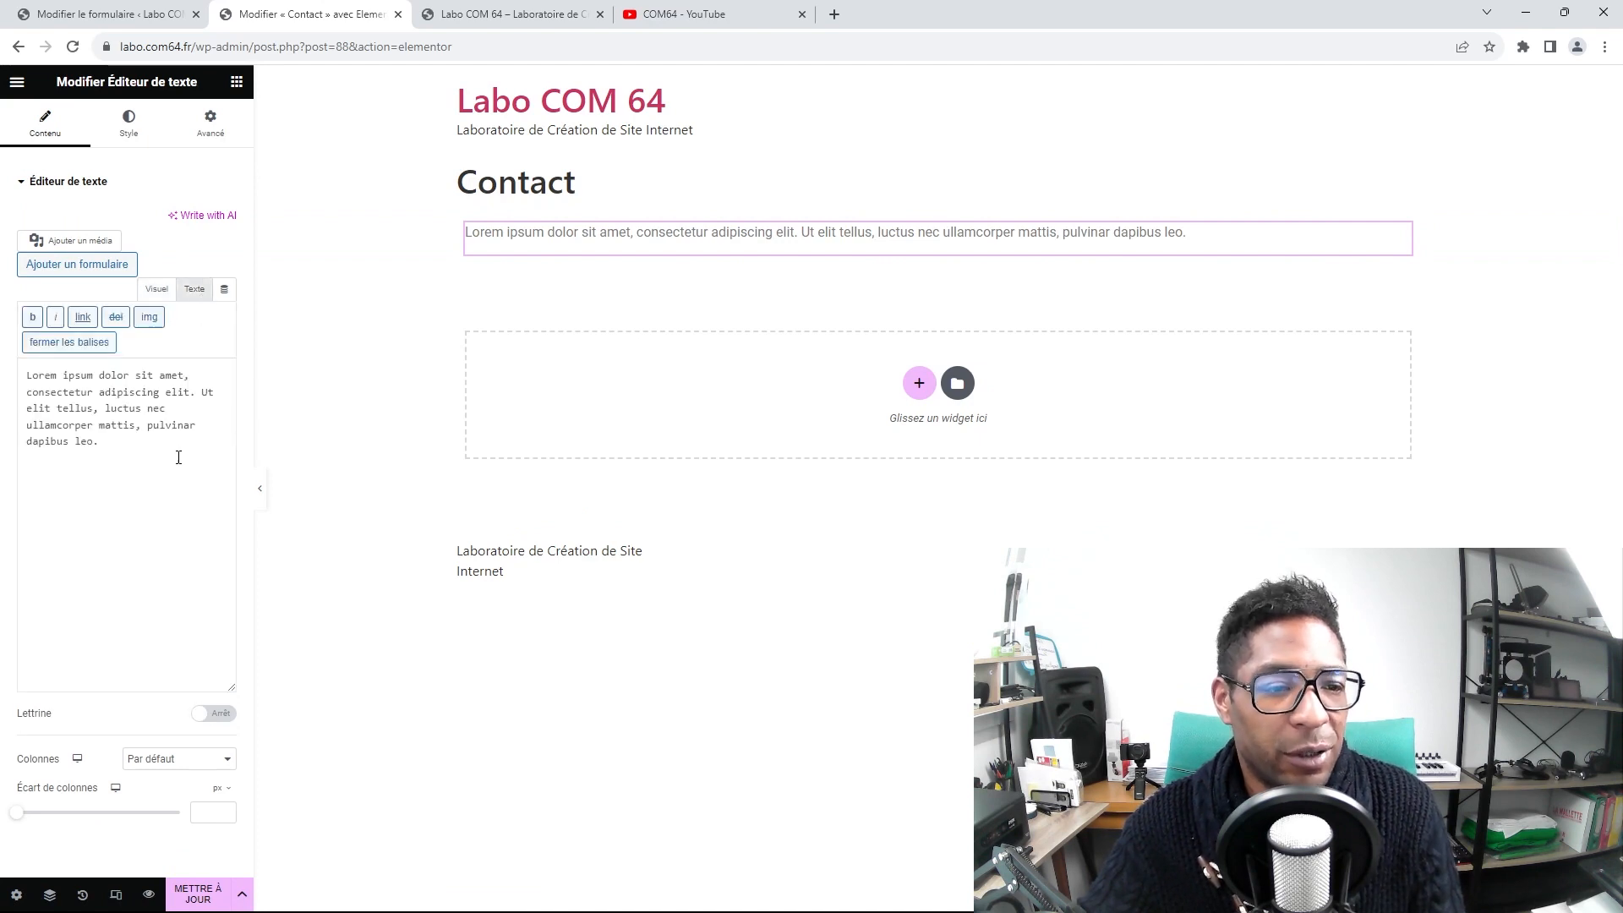
pyautogui.moveTo(111, 450); pyautogui.dragTo(40, 365)
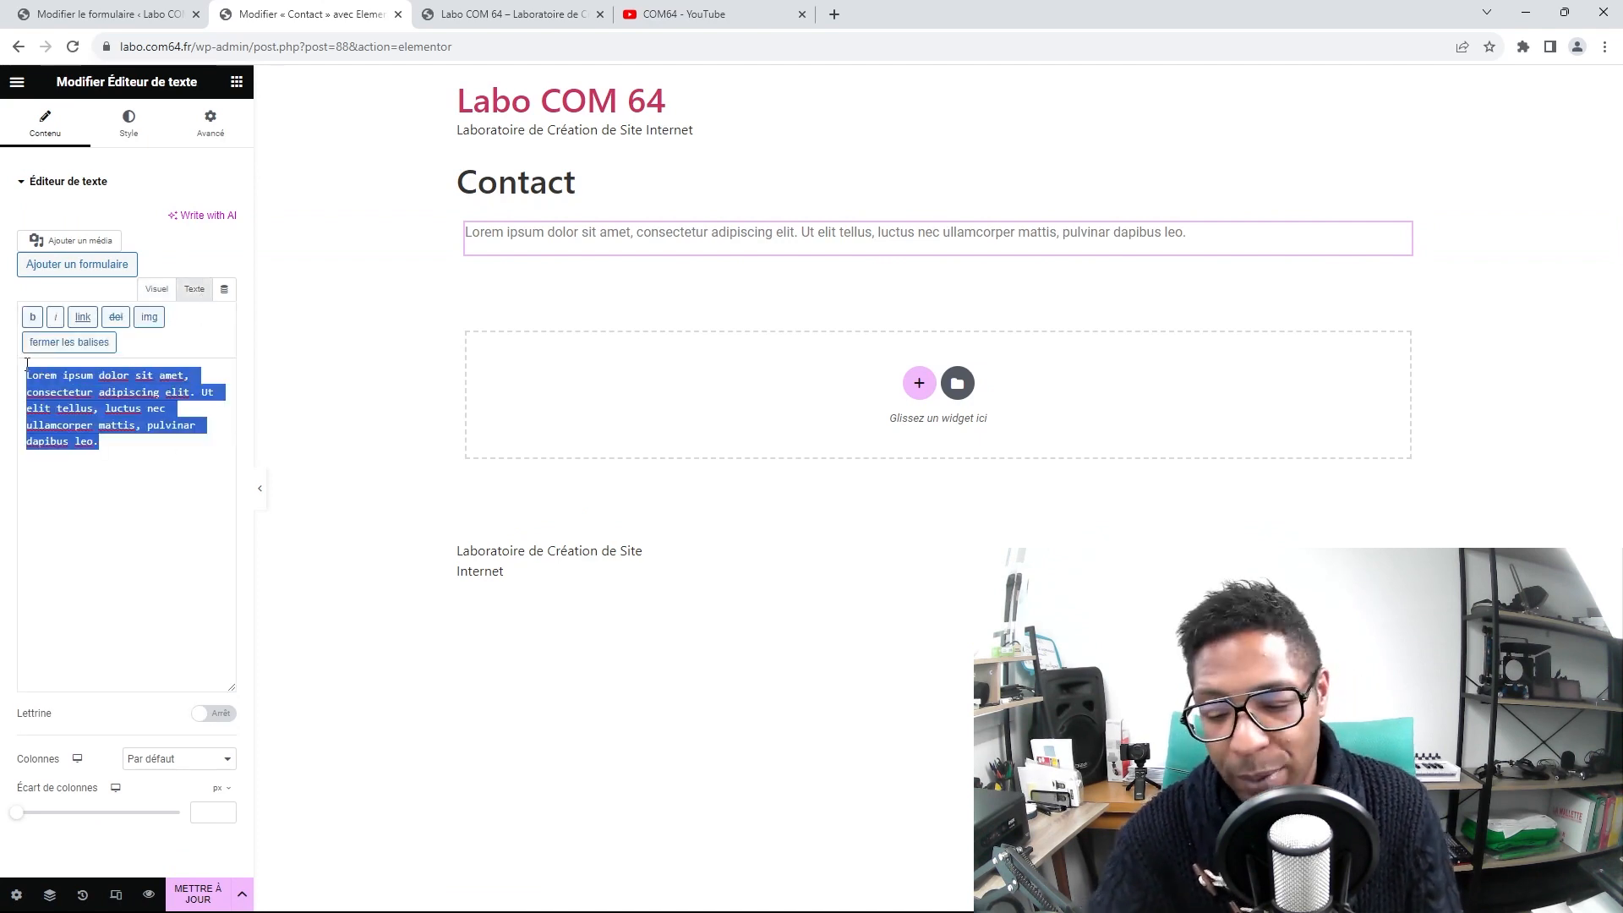
pyautogui.press('BackSpace')
pyautogui.hotkey('ctrl', 'v')
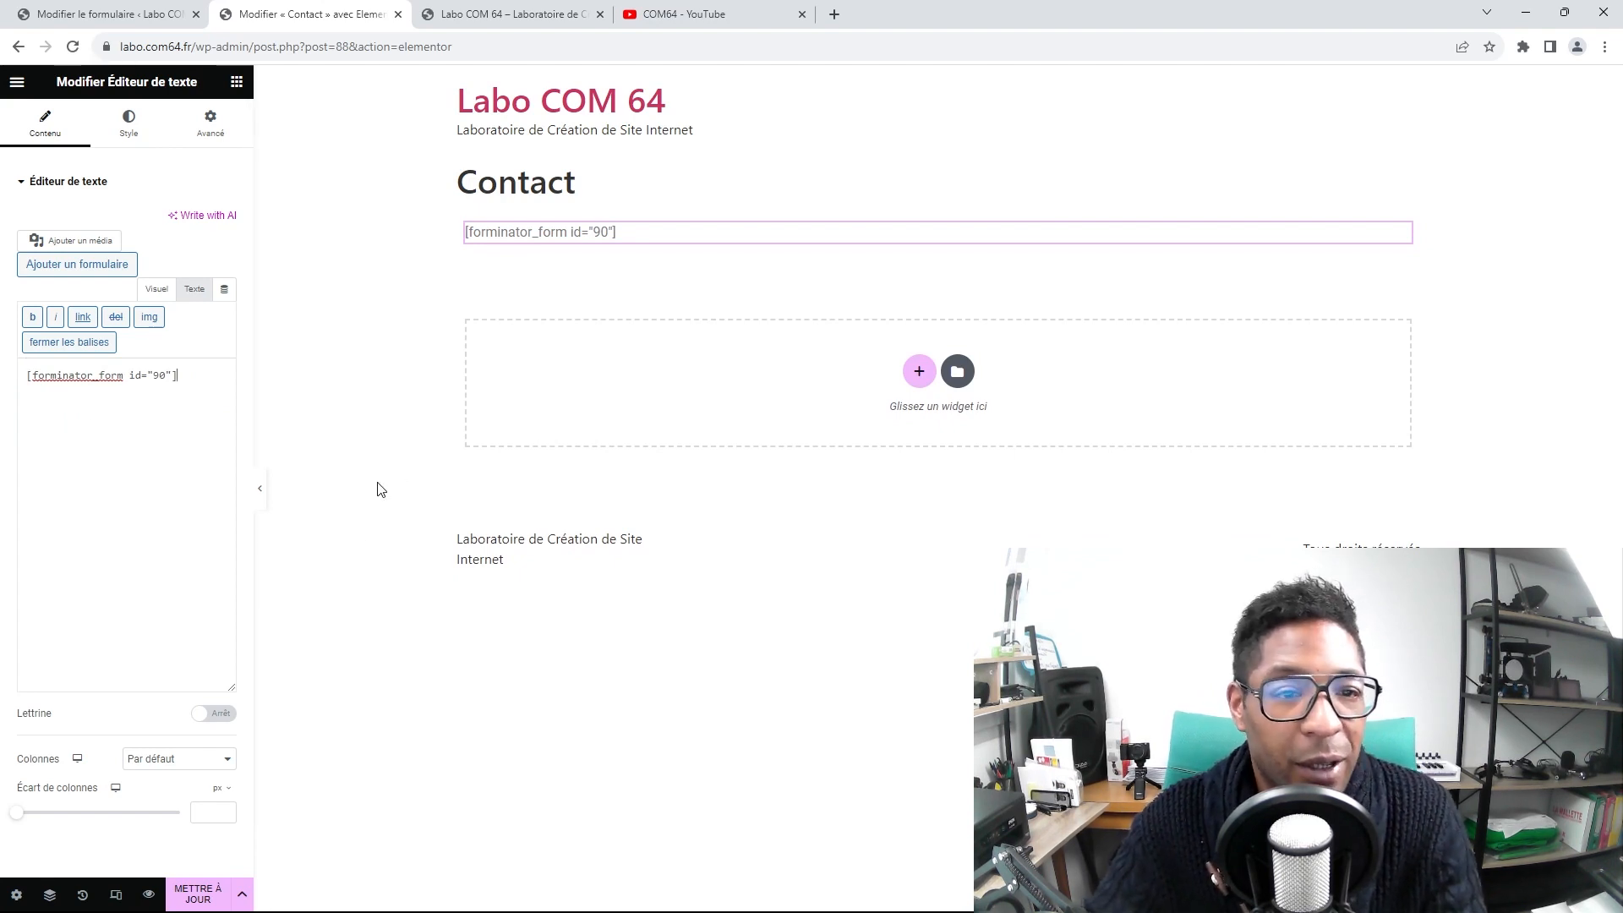
pyautogui.click(201, 894)
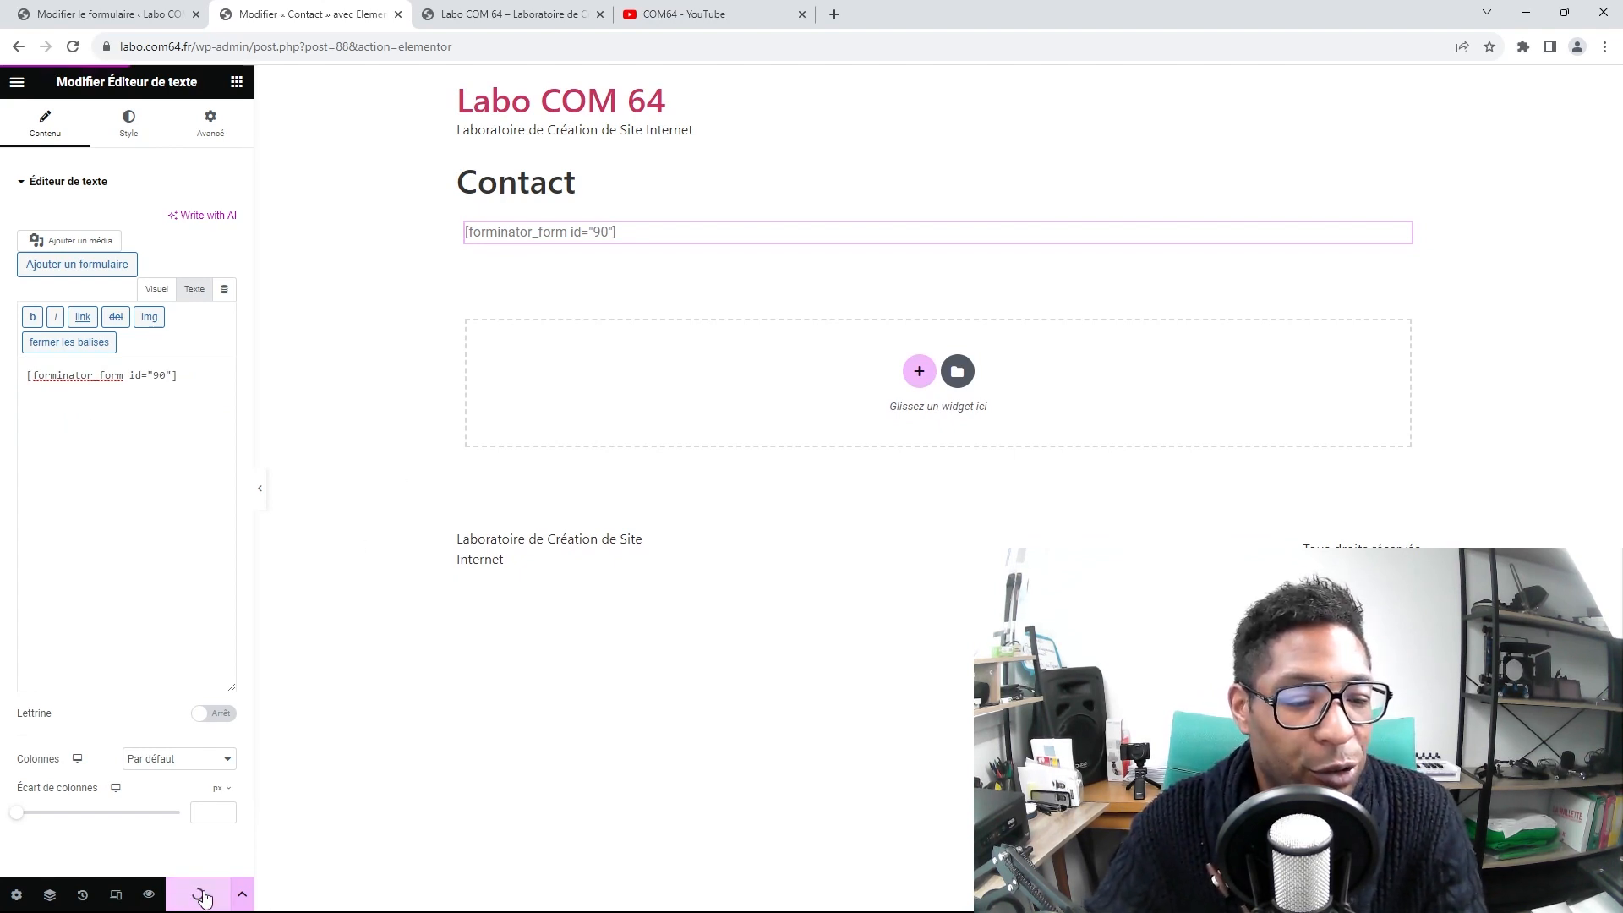
# Examine the embedded contact form on the public site, including its fields, the Pays country list and the send button
pyautogui.click(538, 19)
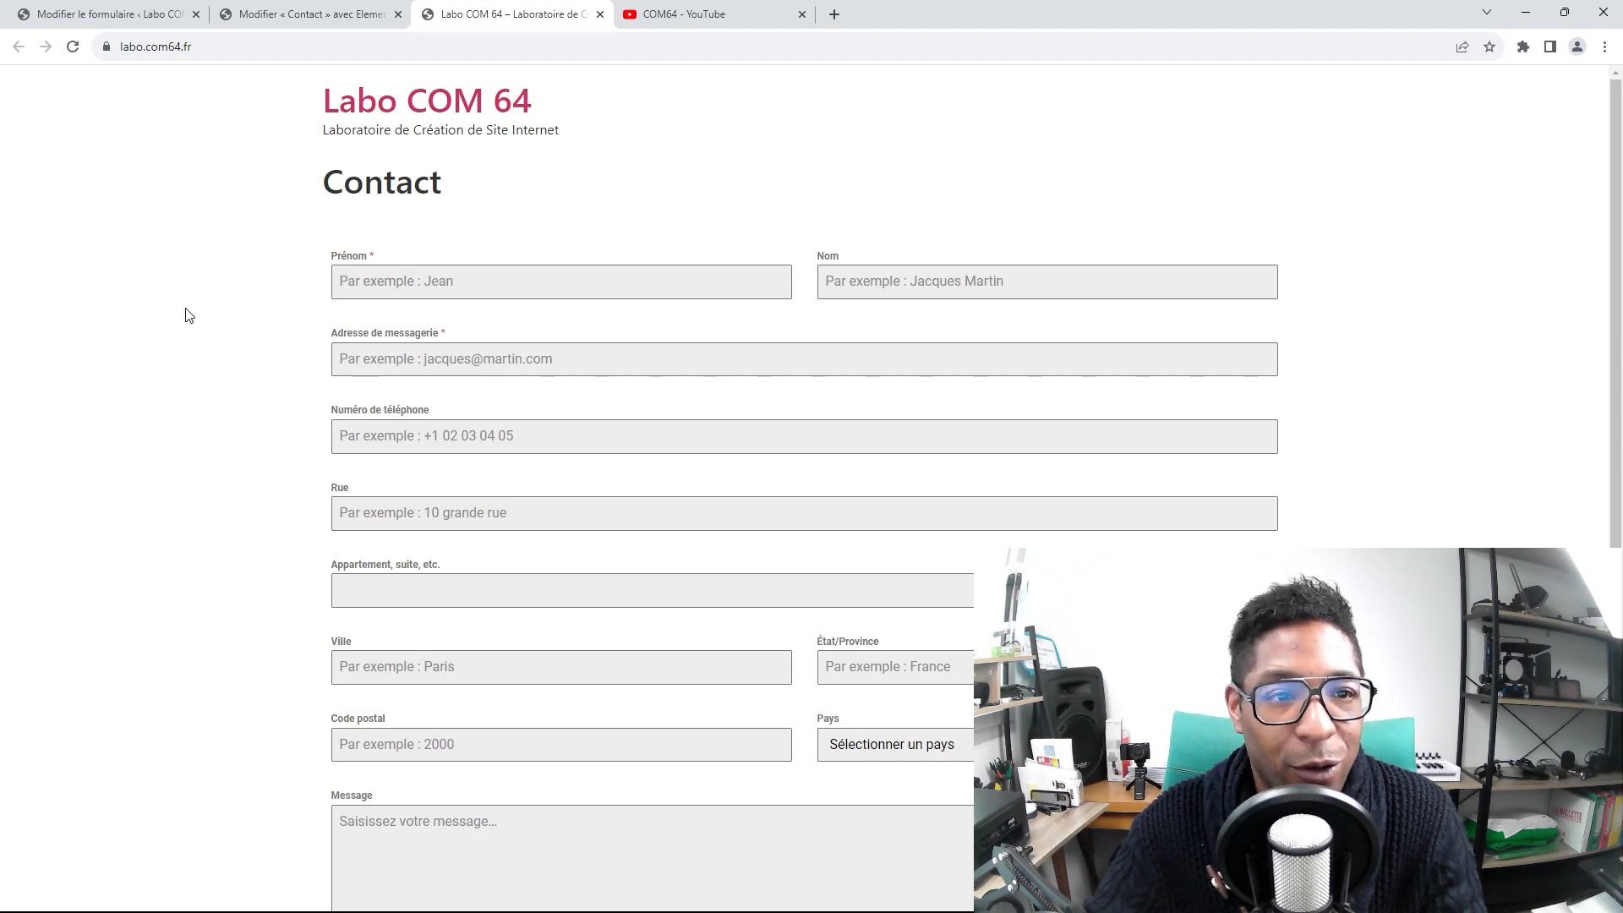
pyautogui.scroll(-2, 222, 306)
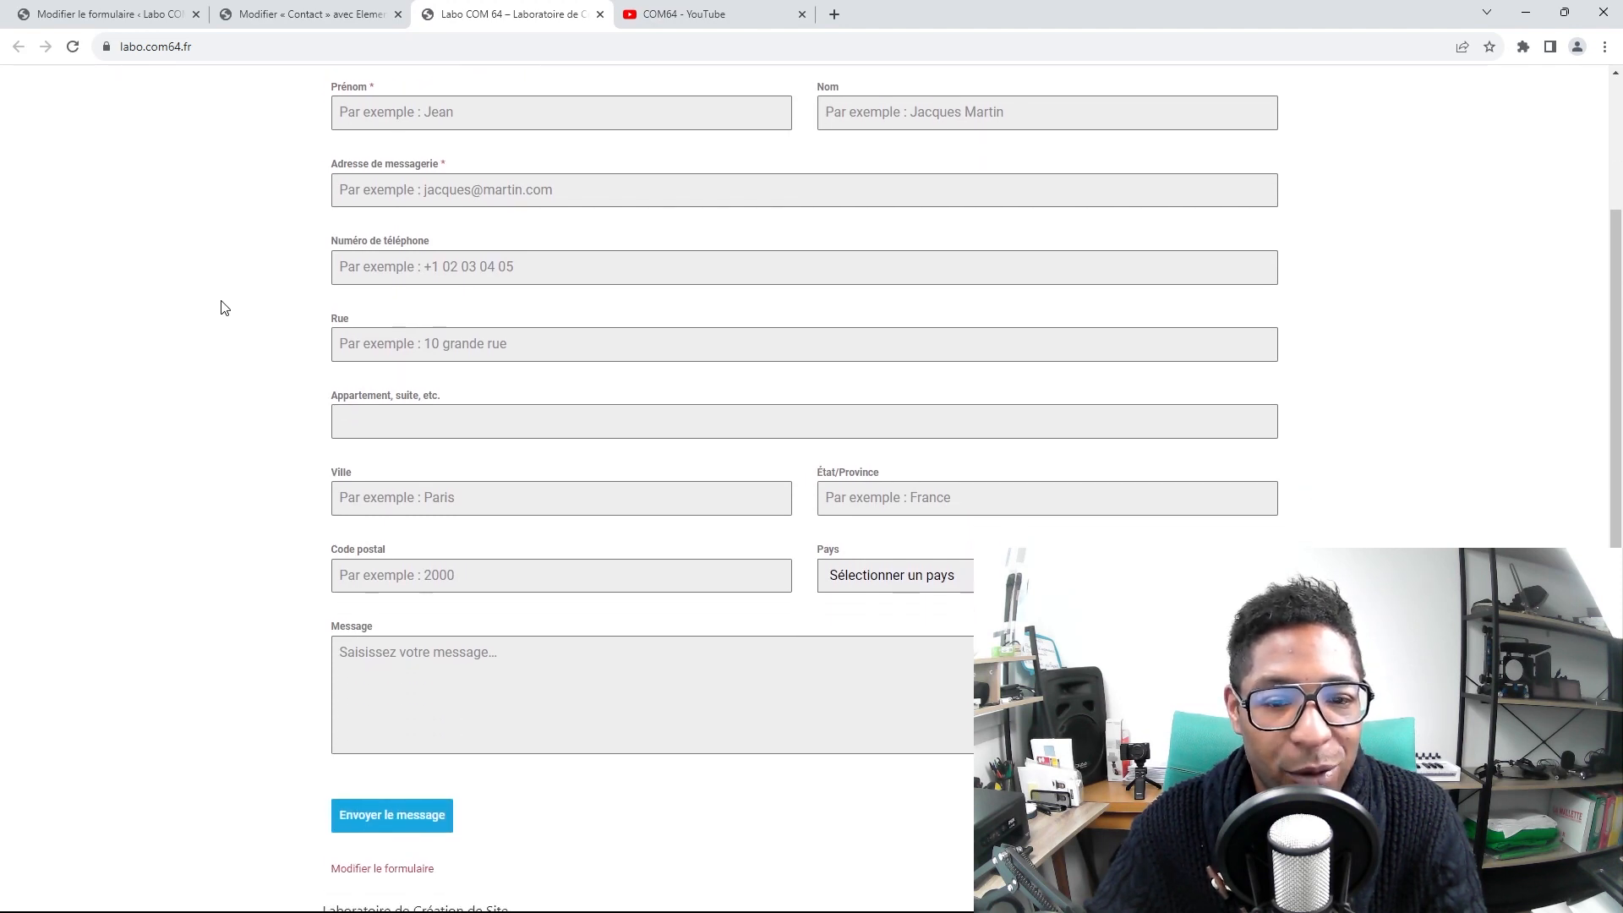
pyautogui.scroll(2, 250, 398)
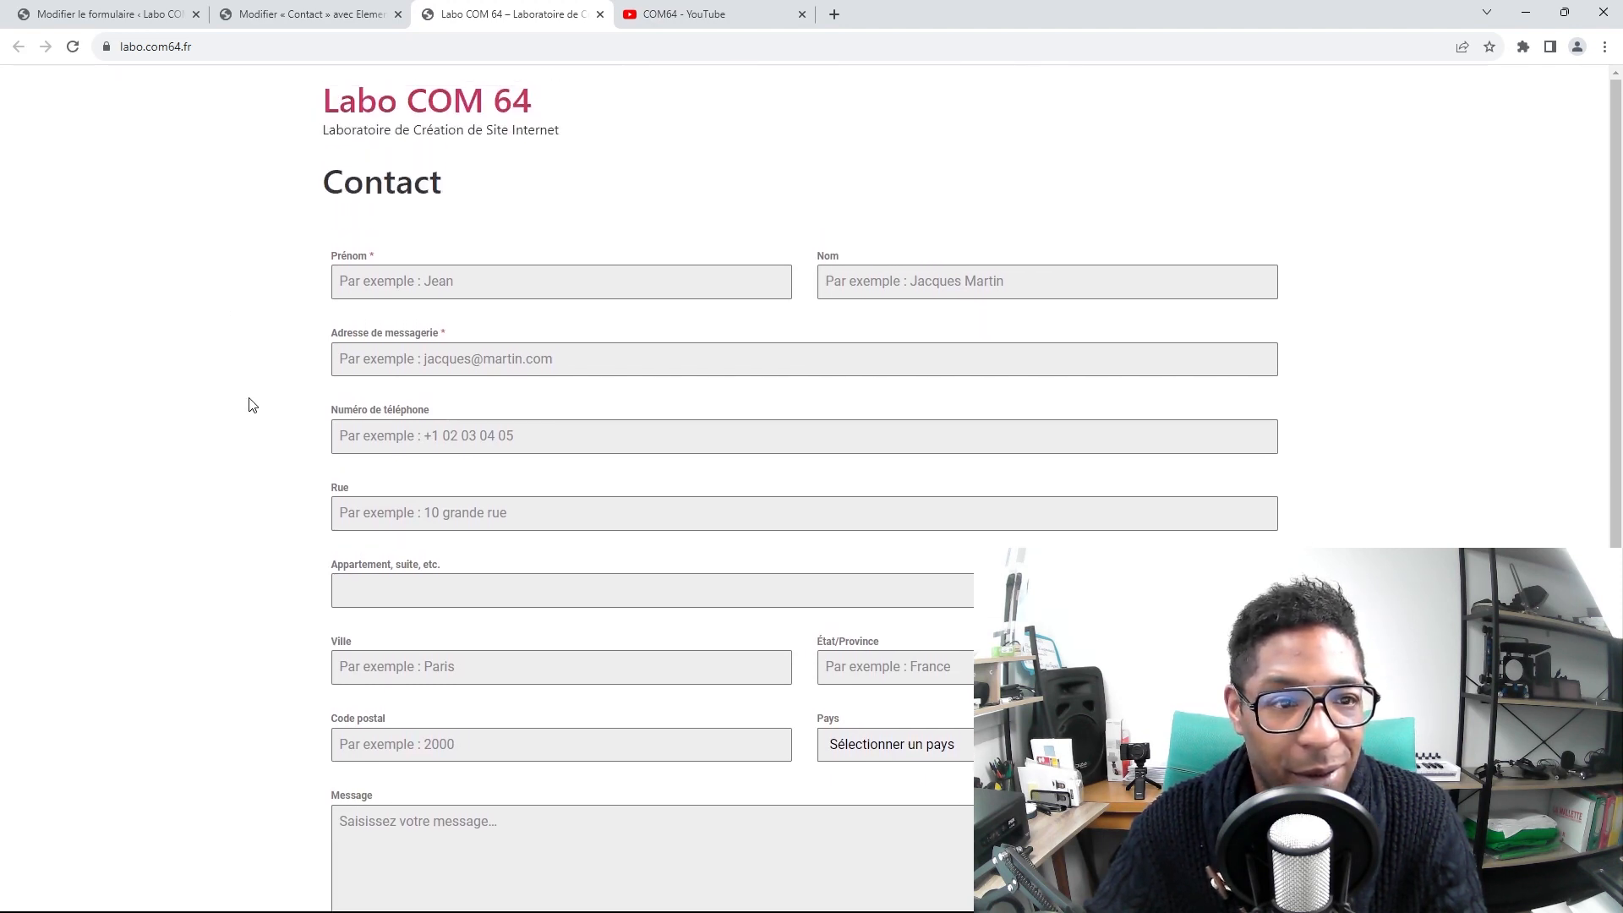
pyautogui.scroll(-1, 756, 326)
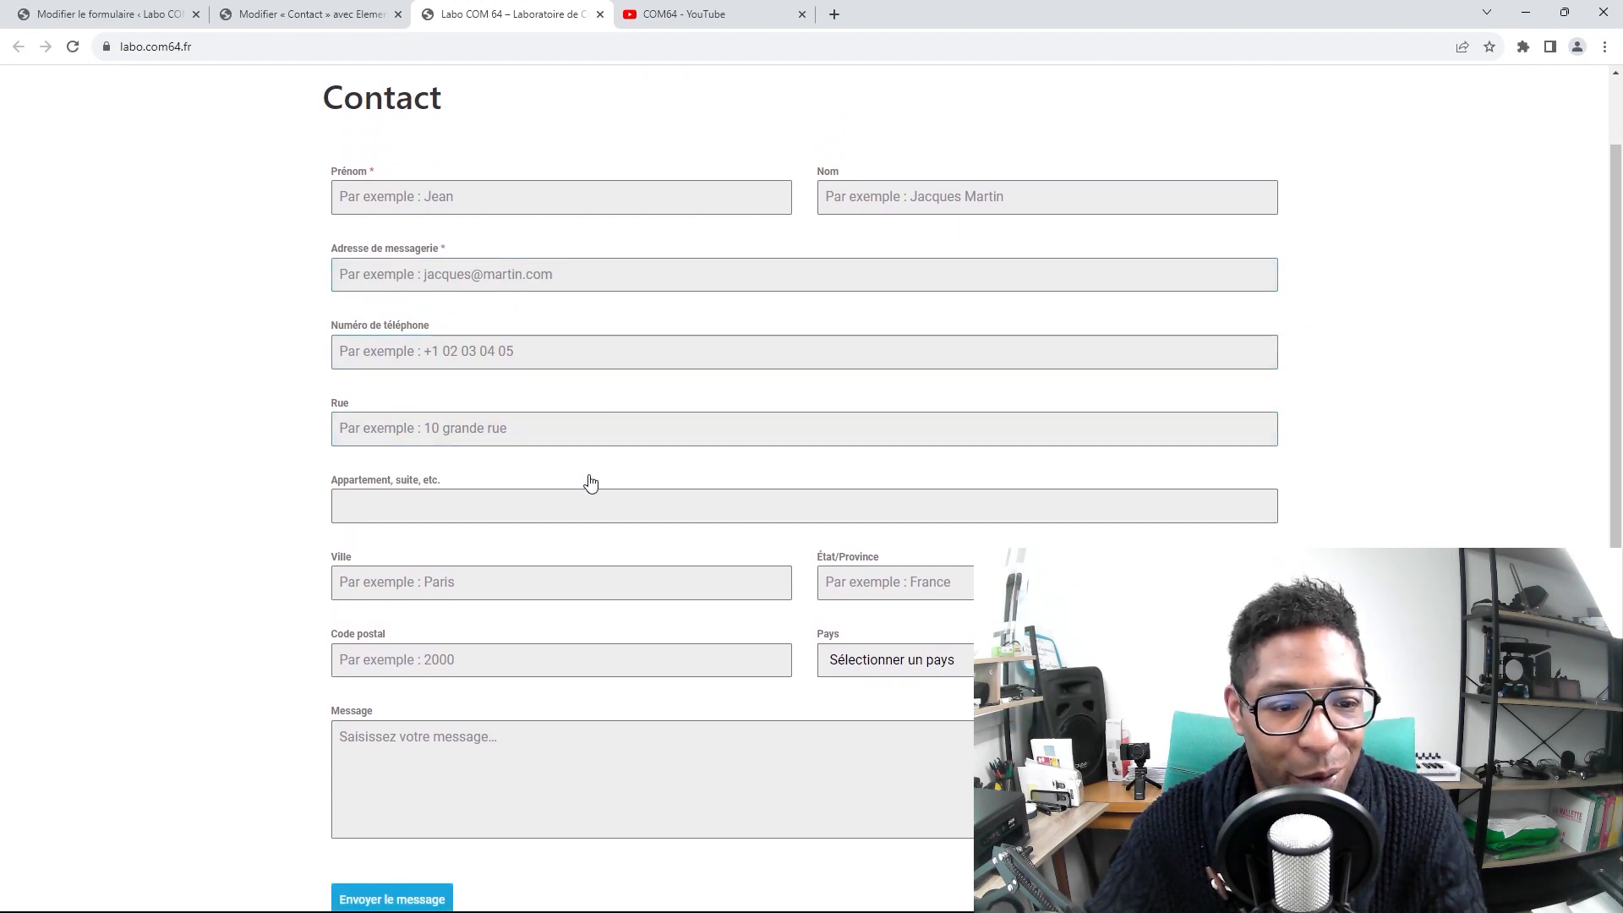
pyautogui.scroll(-1, 590, 483)
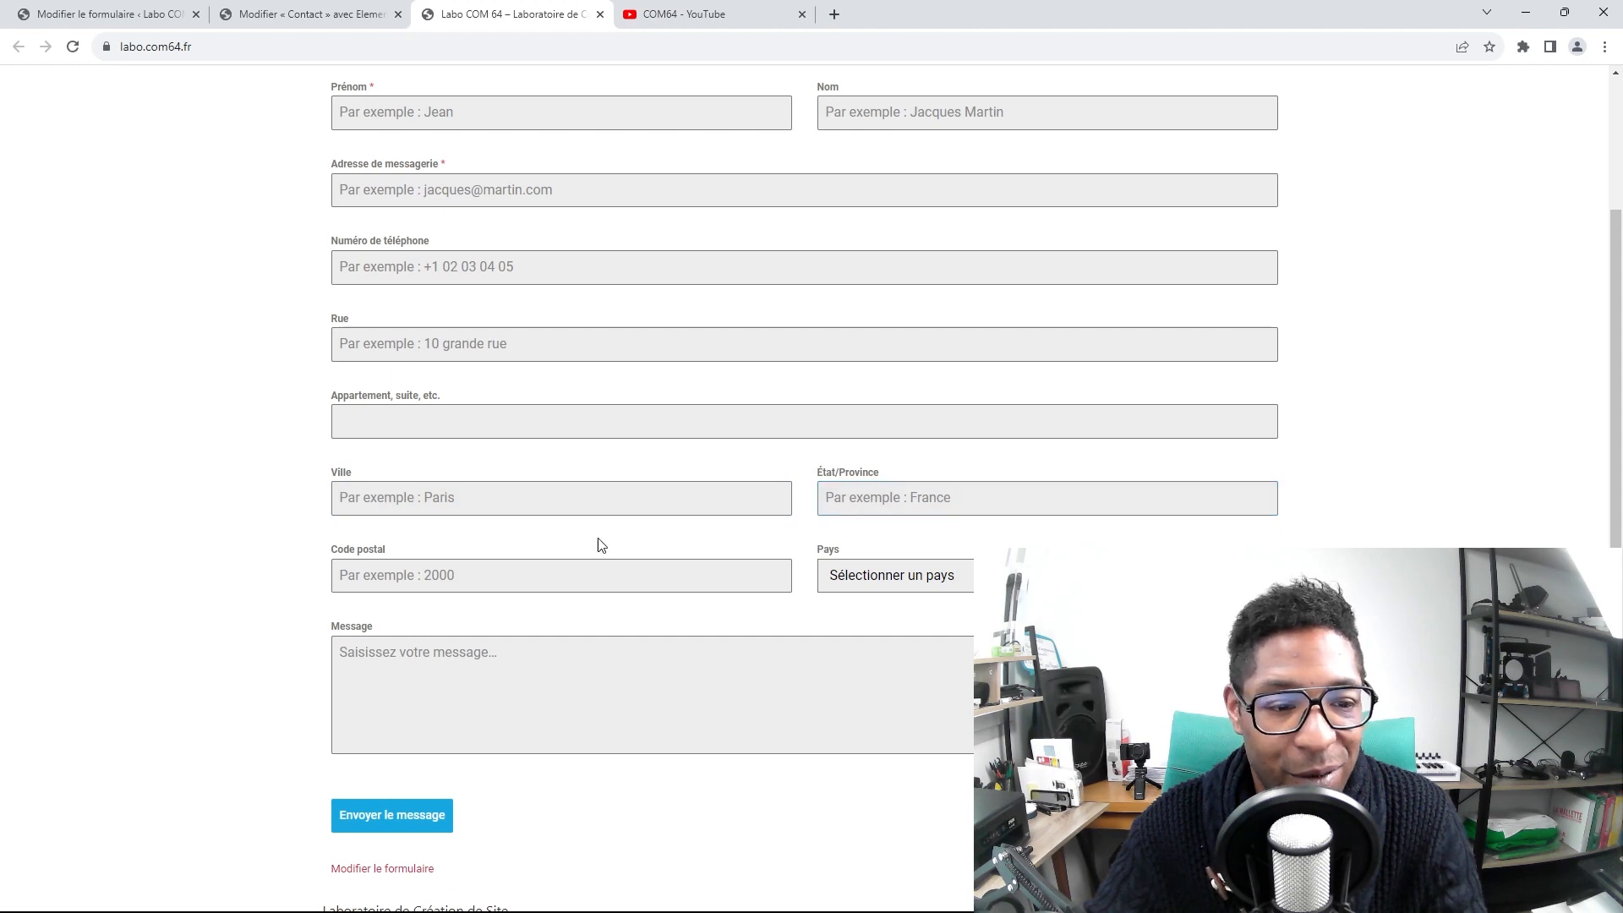
pyautogui.click(913, 583)
pyautogui.scroll(-12, 900, 673)
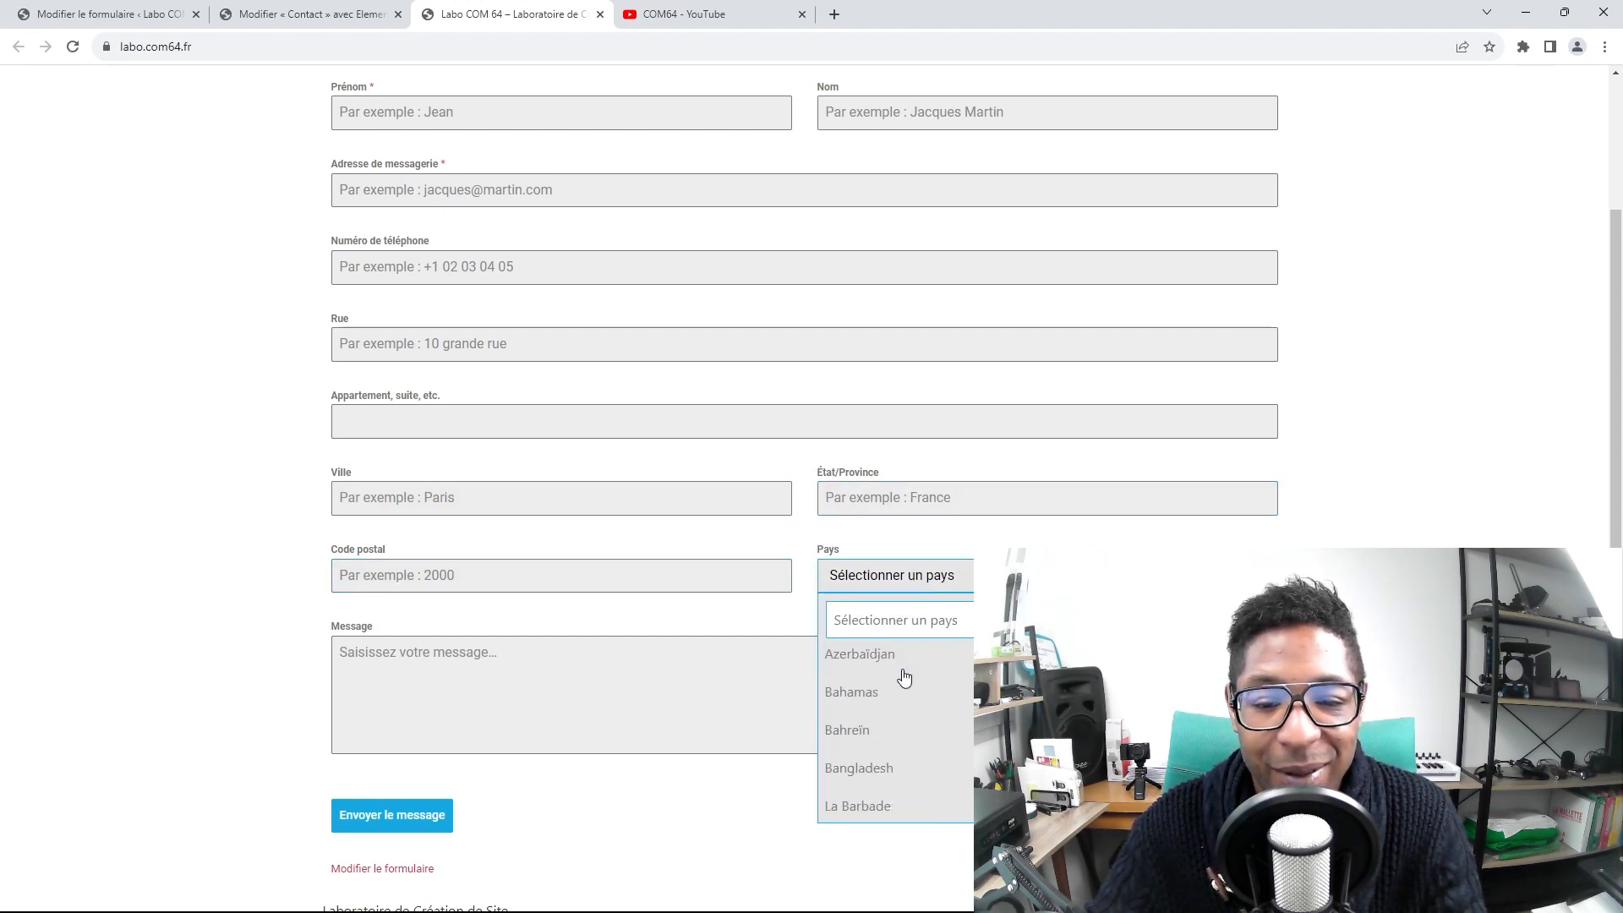
pyautogui.scroll(-10, 904, 676)
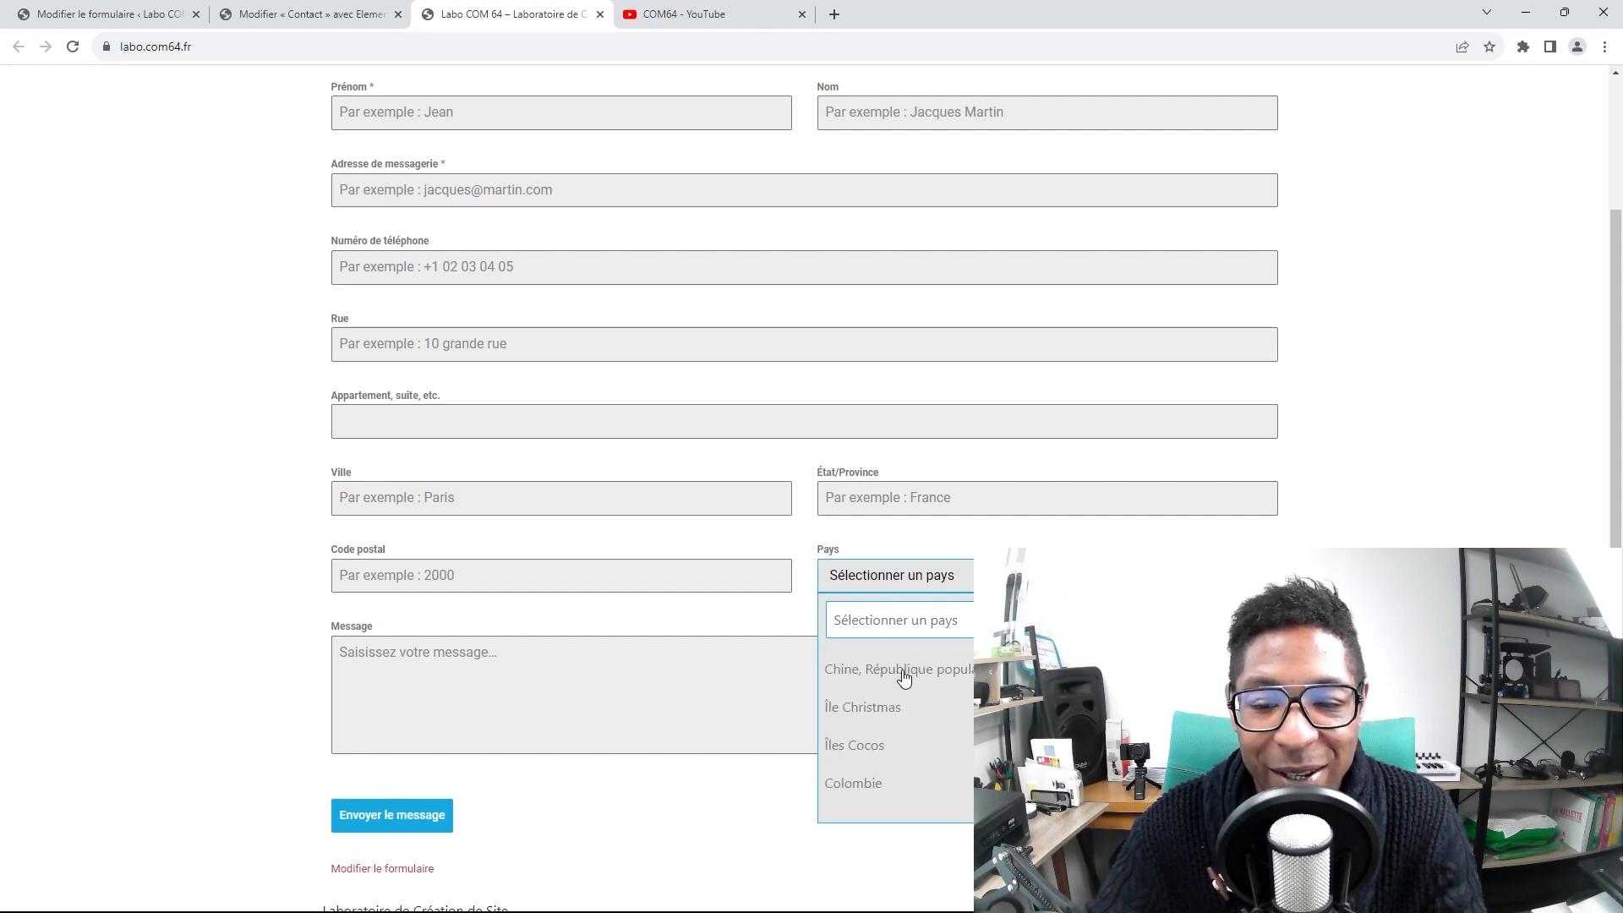
pyautogui.scroll(-6, 902, 683)
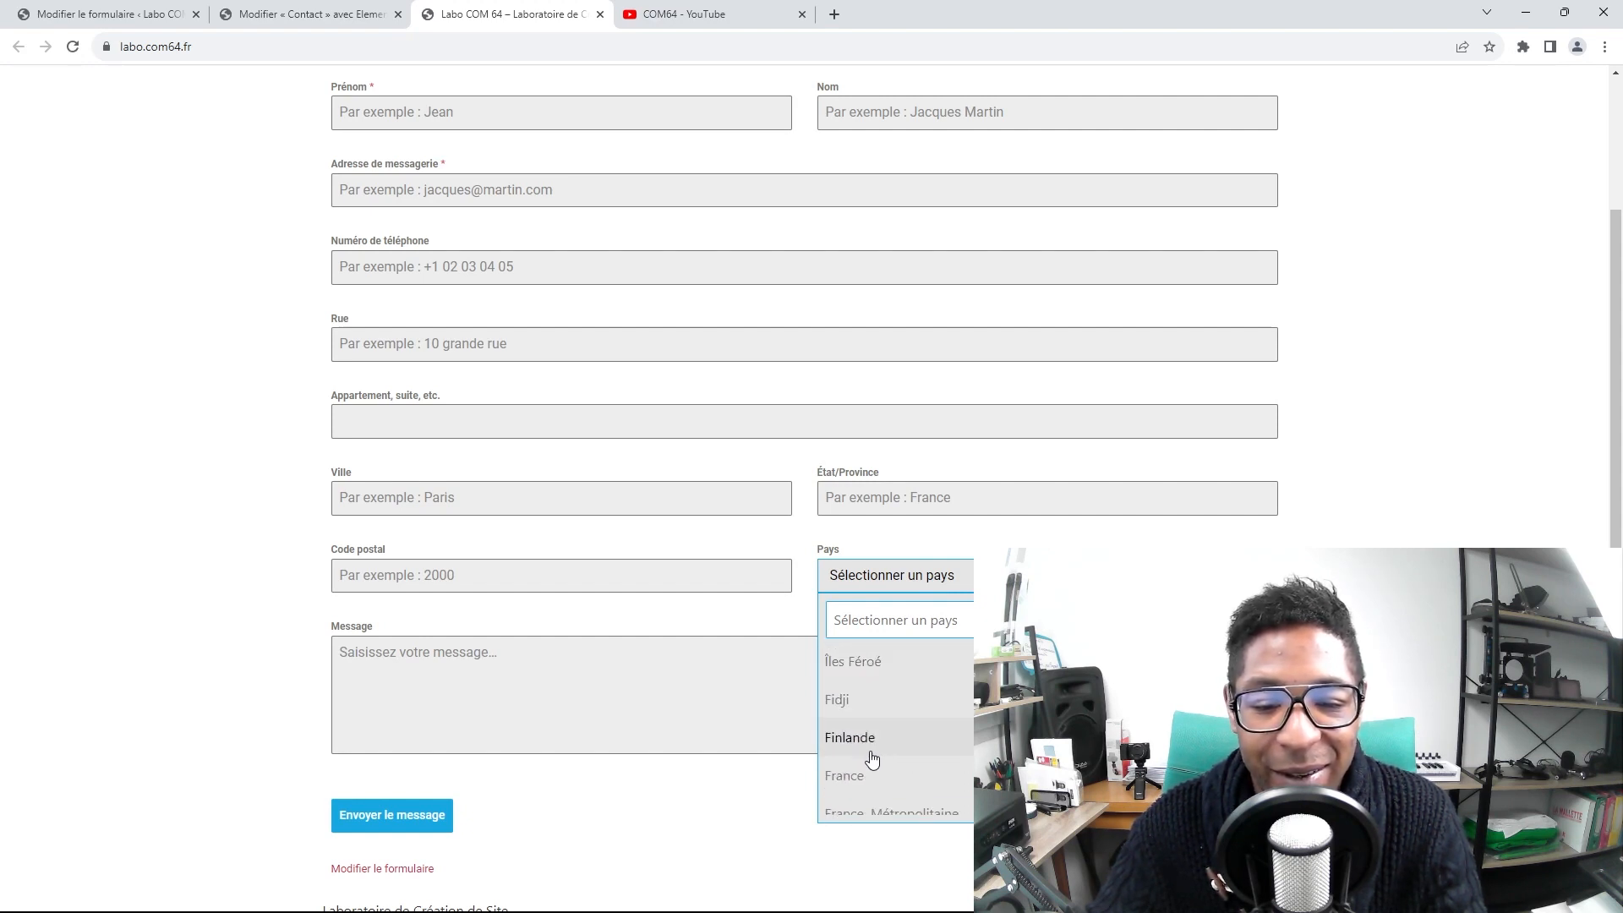
pyautogui.click(506, 620)
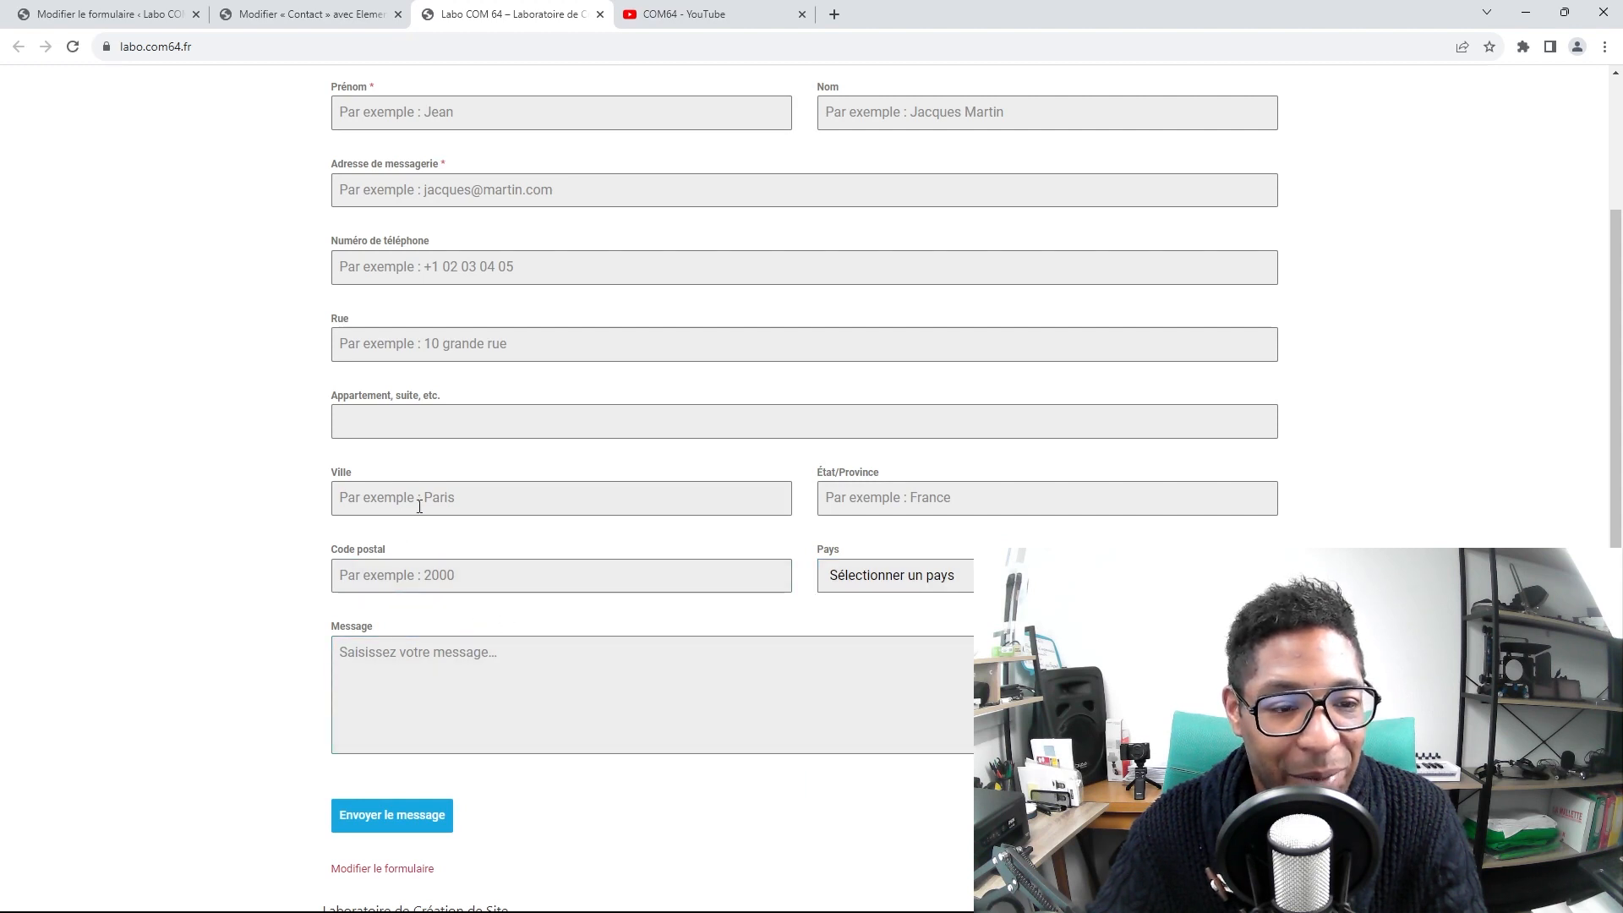
pyautogui.scroll(-1, 487, 566)
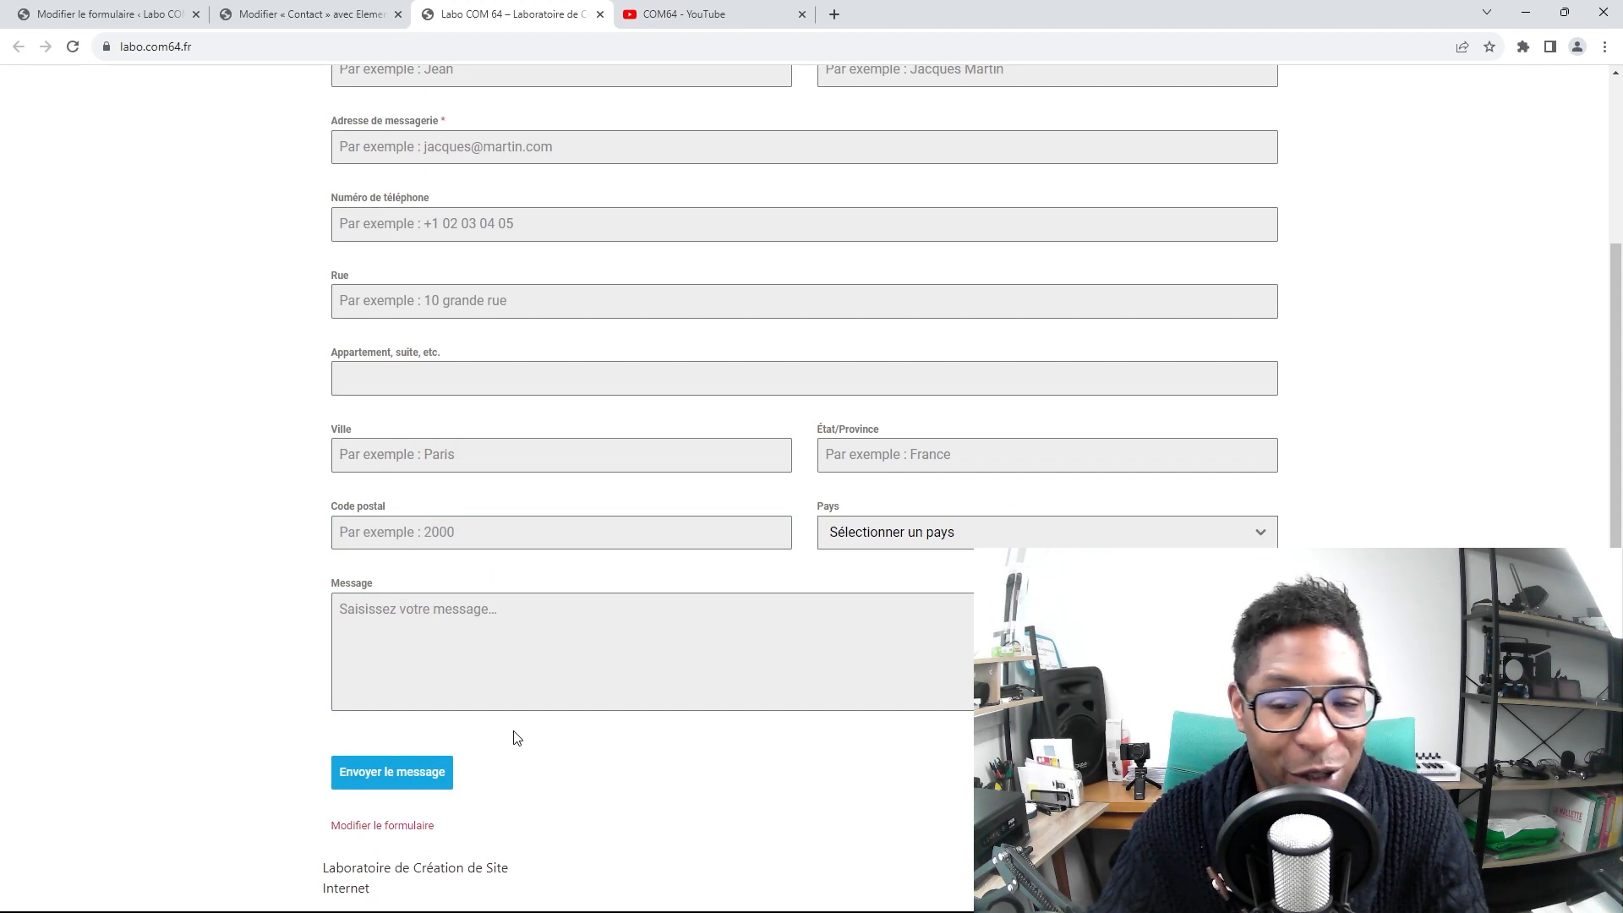
pyautogui.scroll(3, 514, 736)
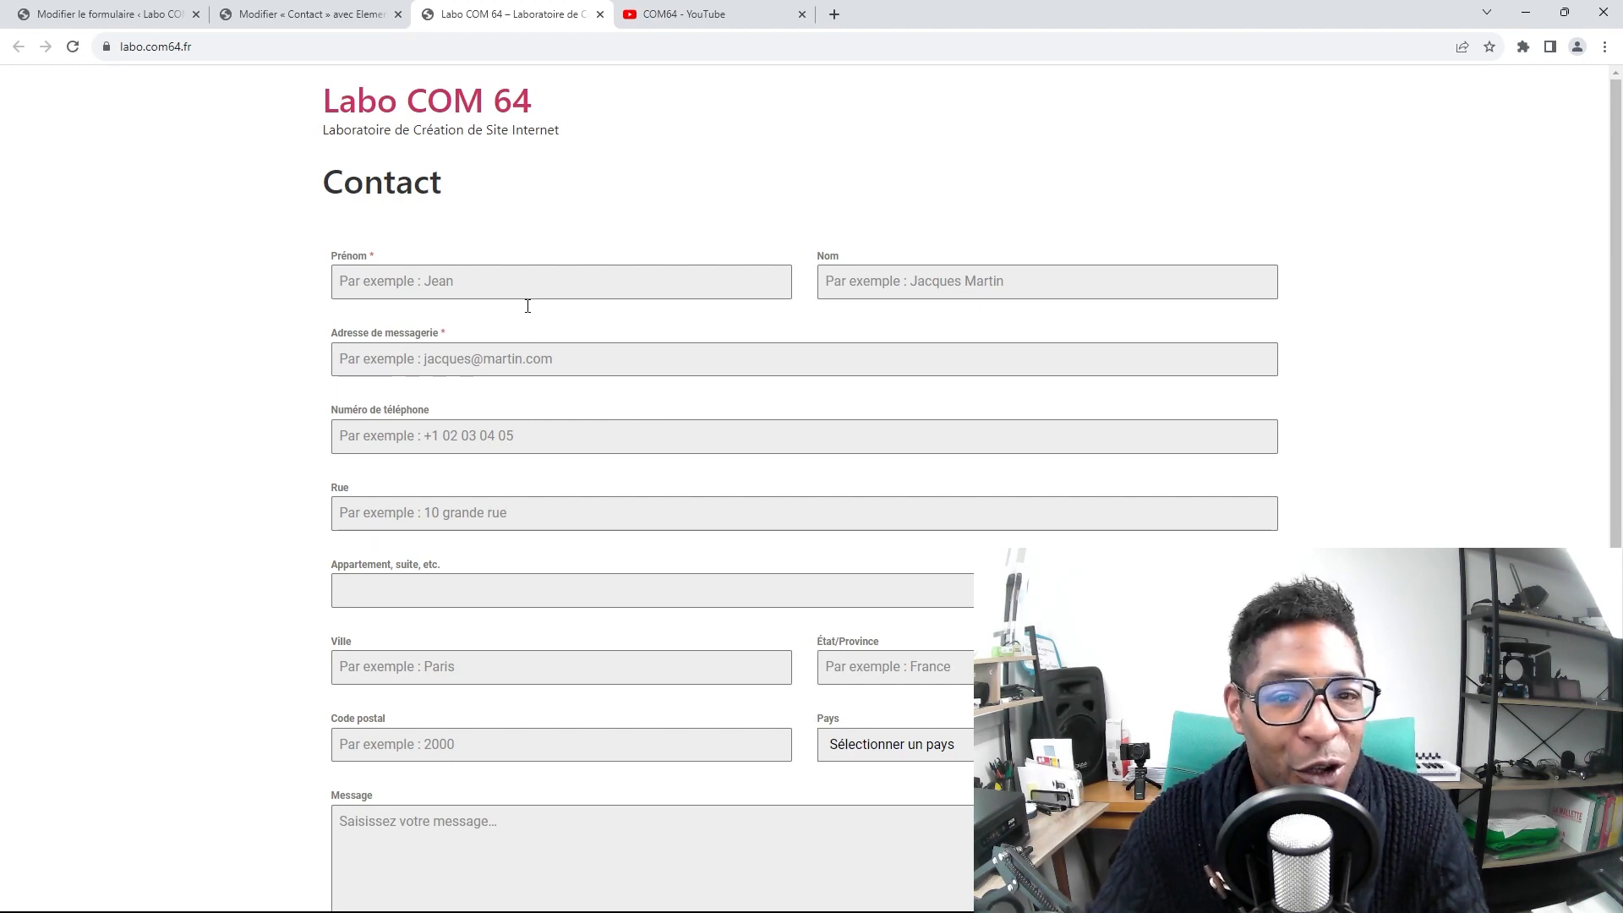
pyautogui.scroll(-1, 550, 336)
pyautogui.scroll(1, 550, 336)
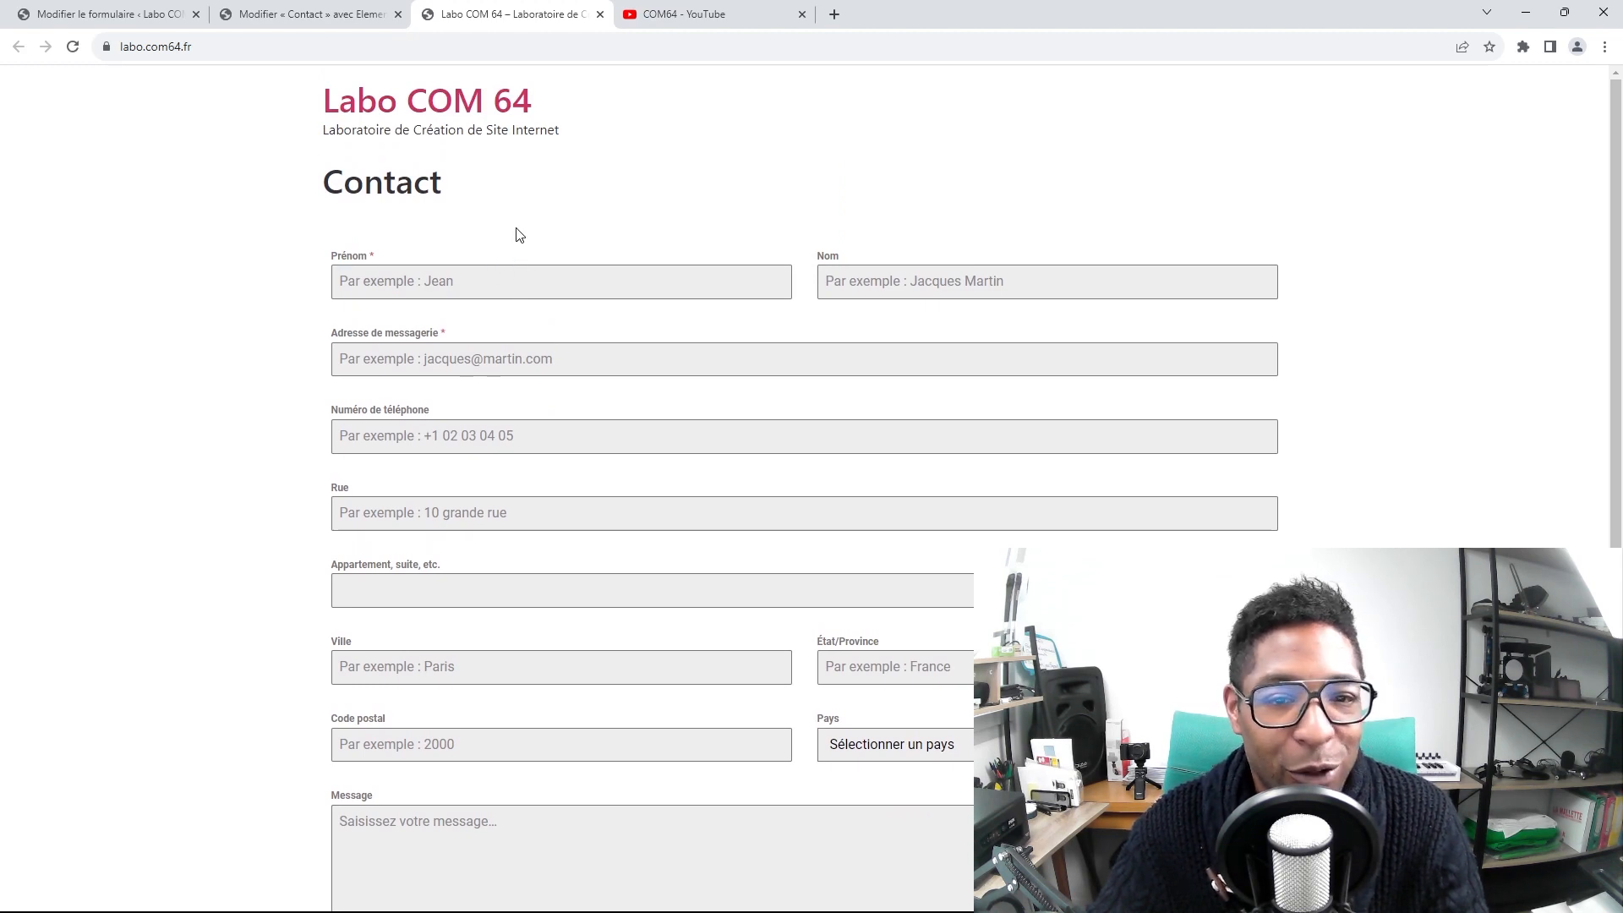
pyautogui.scroll(-1, 521, 233)
pyautogui.scroll(1, 521, 232)
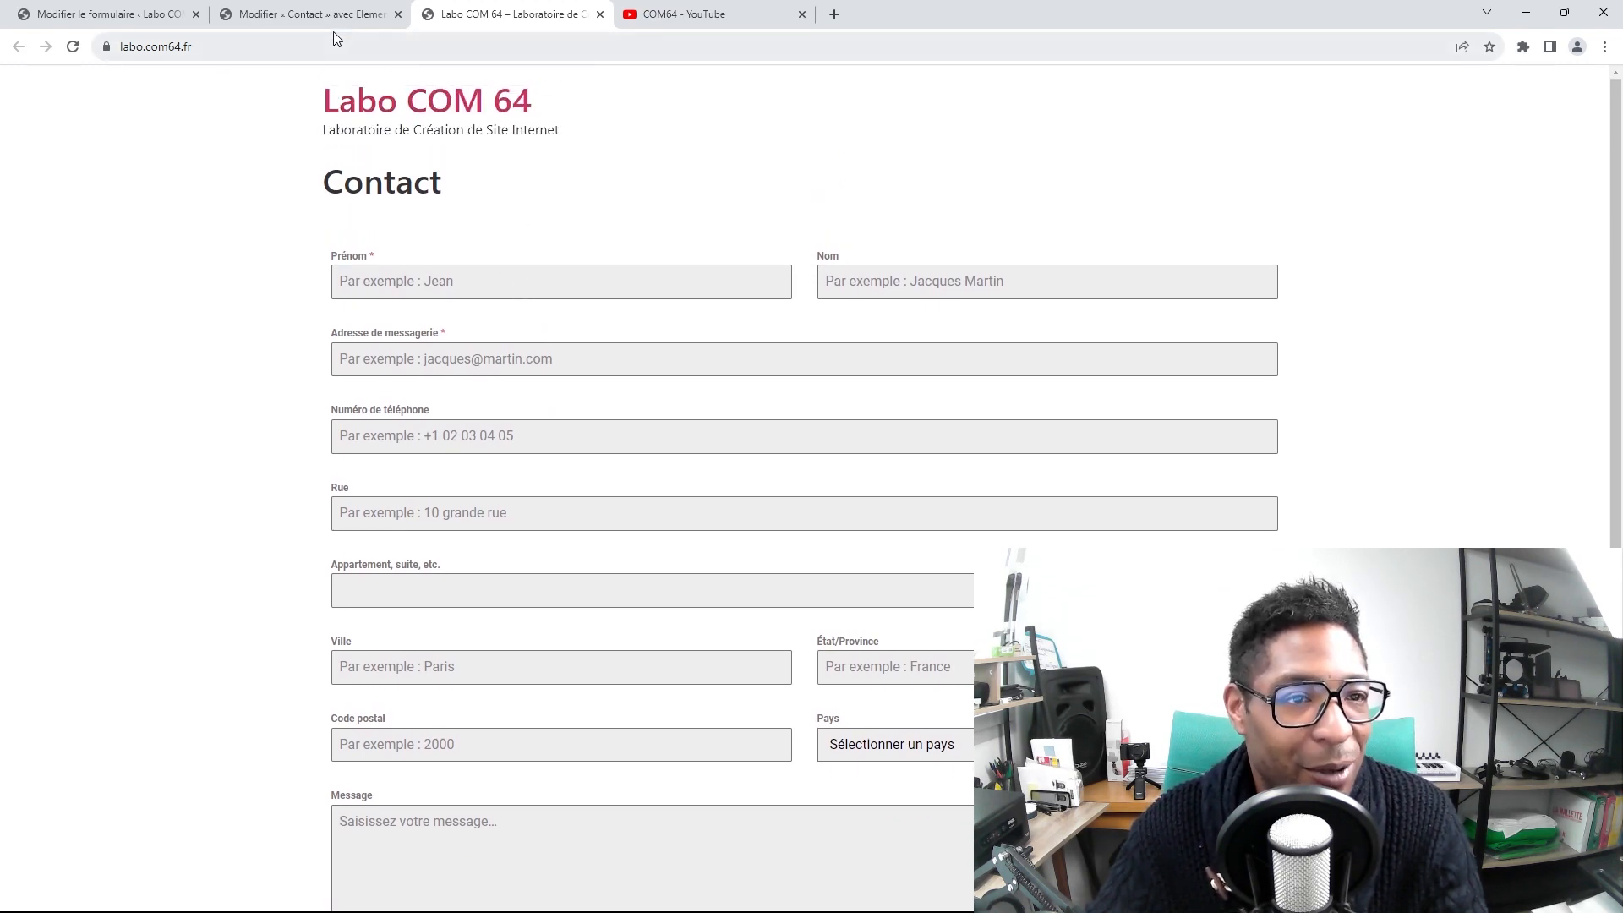
# Return to the Forminator dashboard and start a new form from the Demande de devis template
pyautogui.click(116, 15)
pyautogui.click(48, 535)
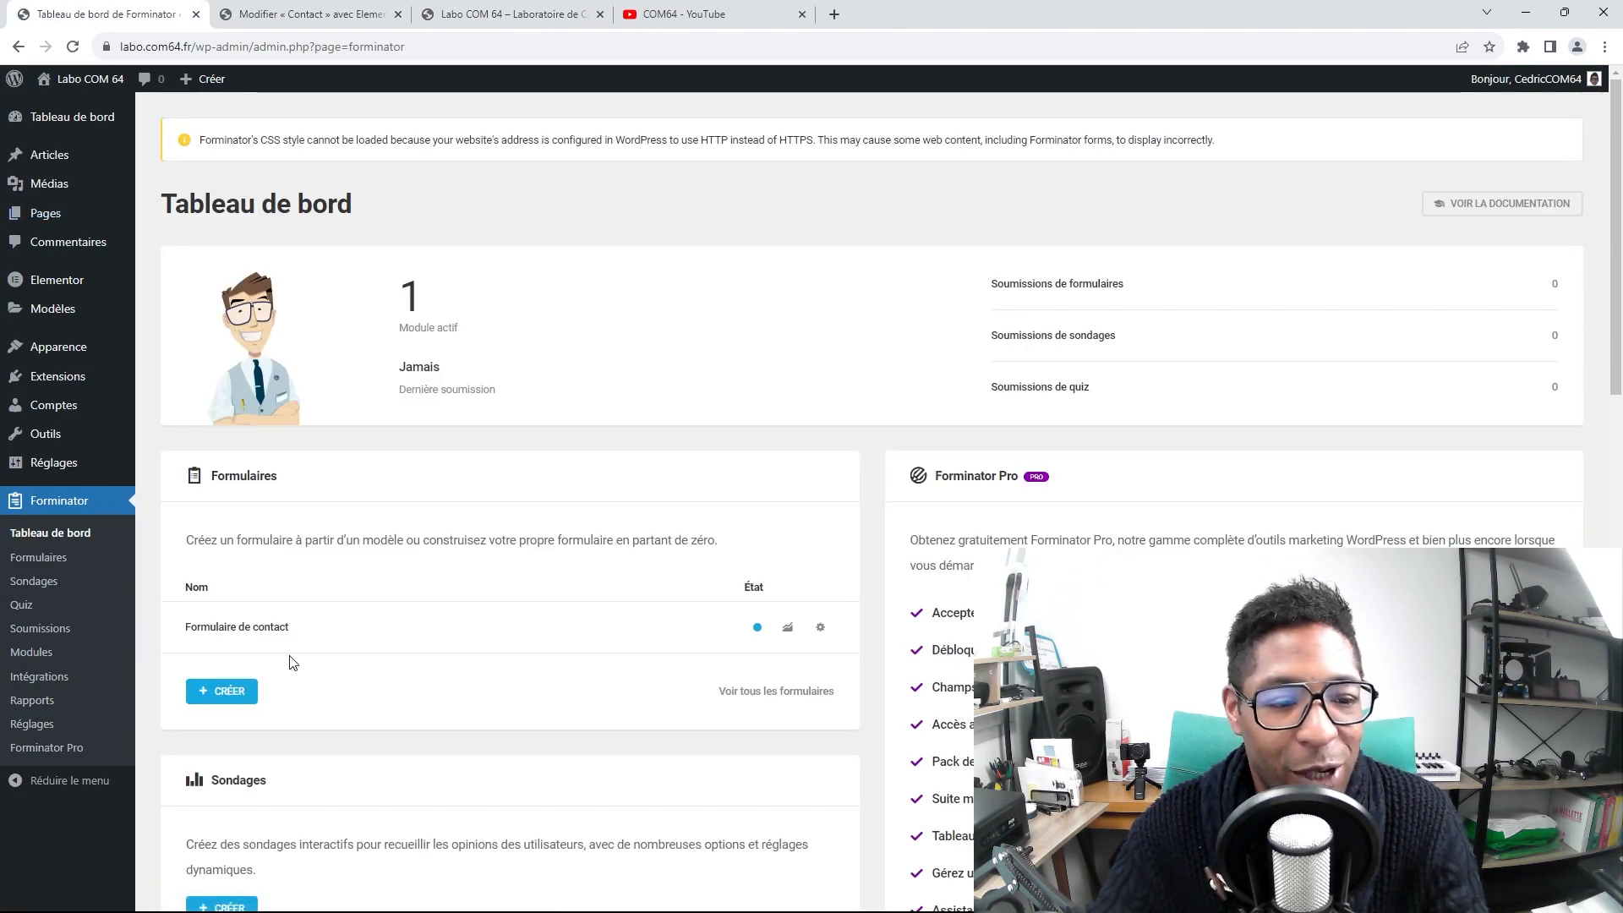
pyautogui.click(228, 692)
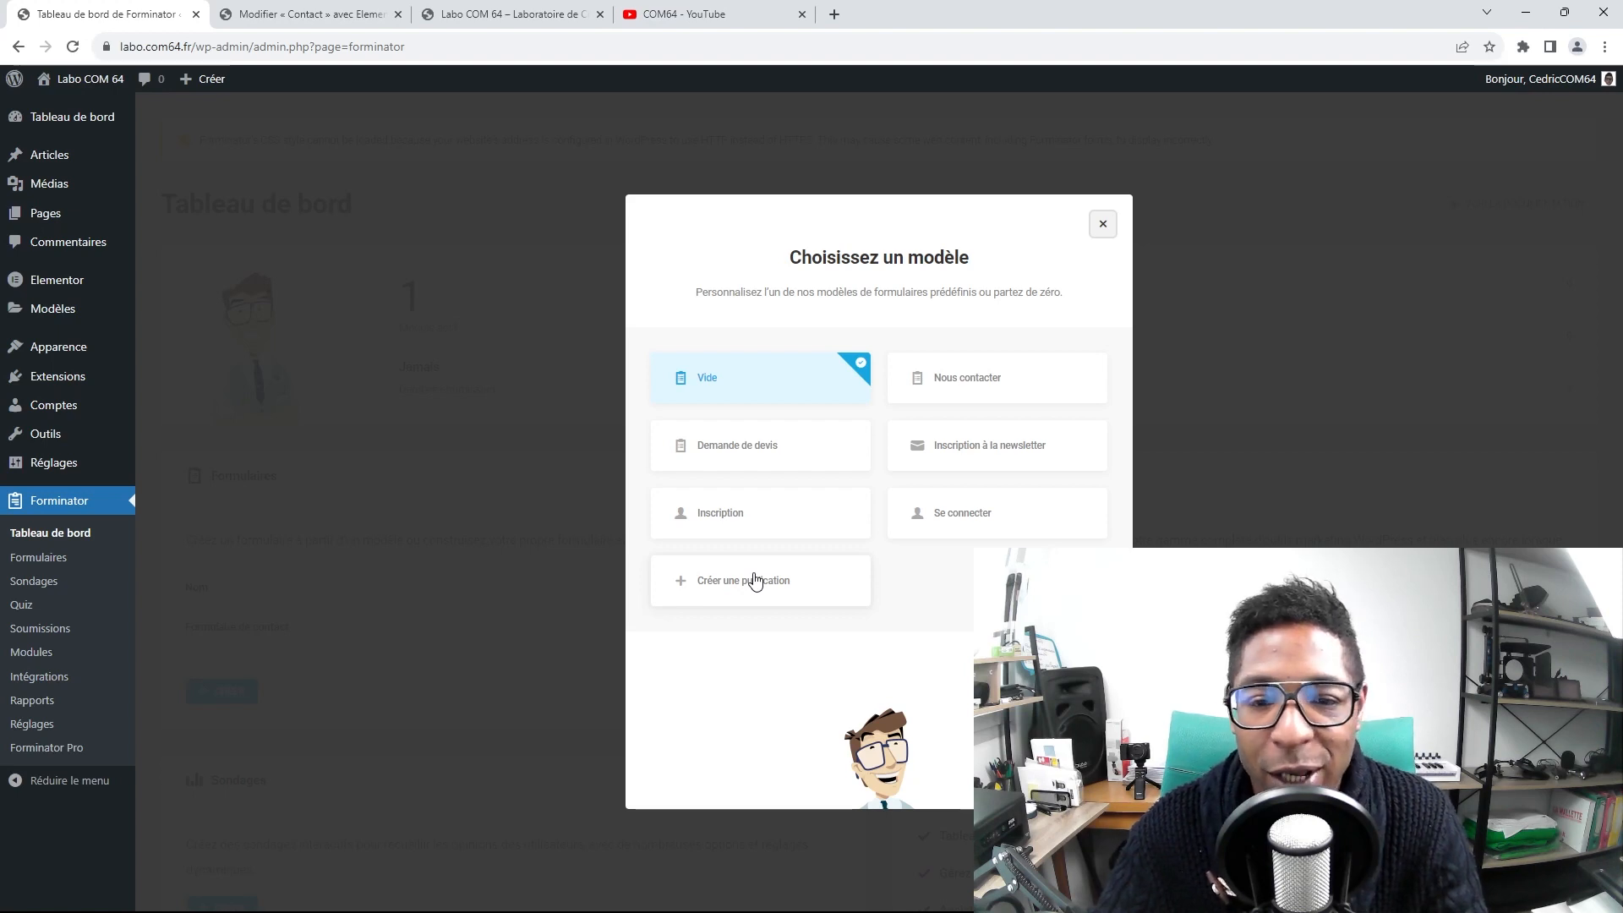
pyautogui.click(786, 446)
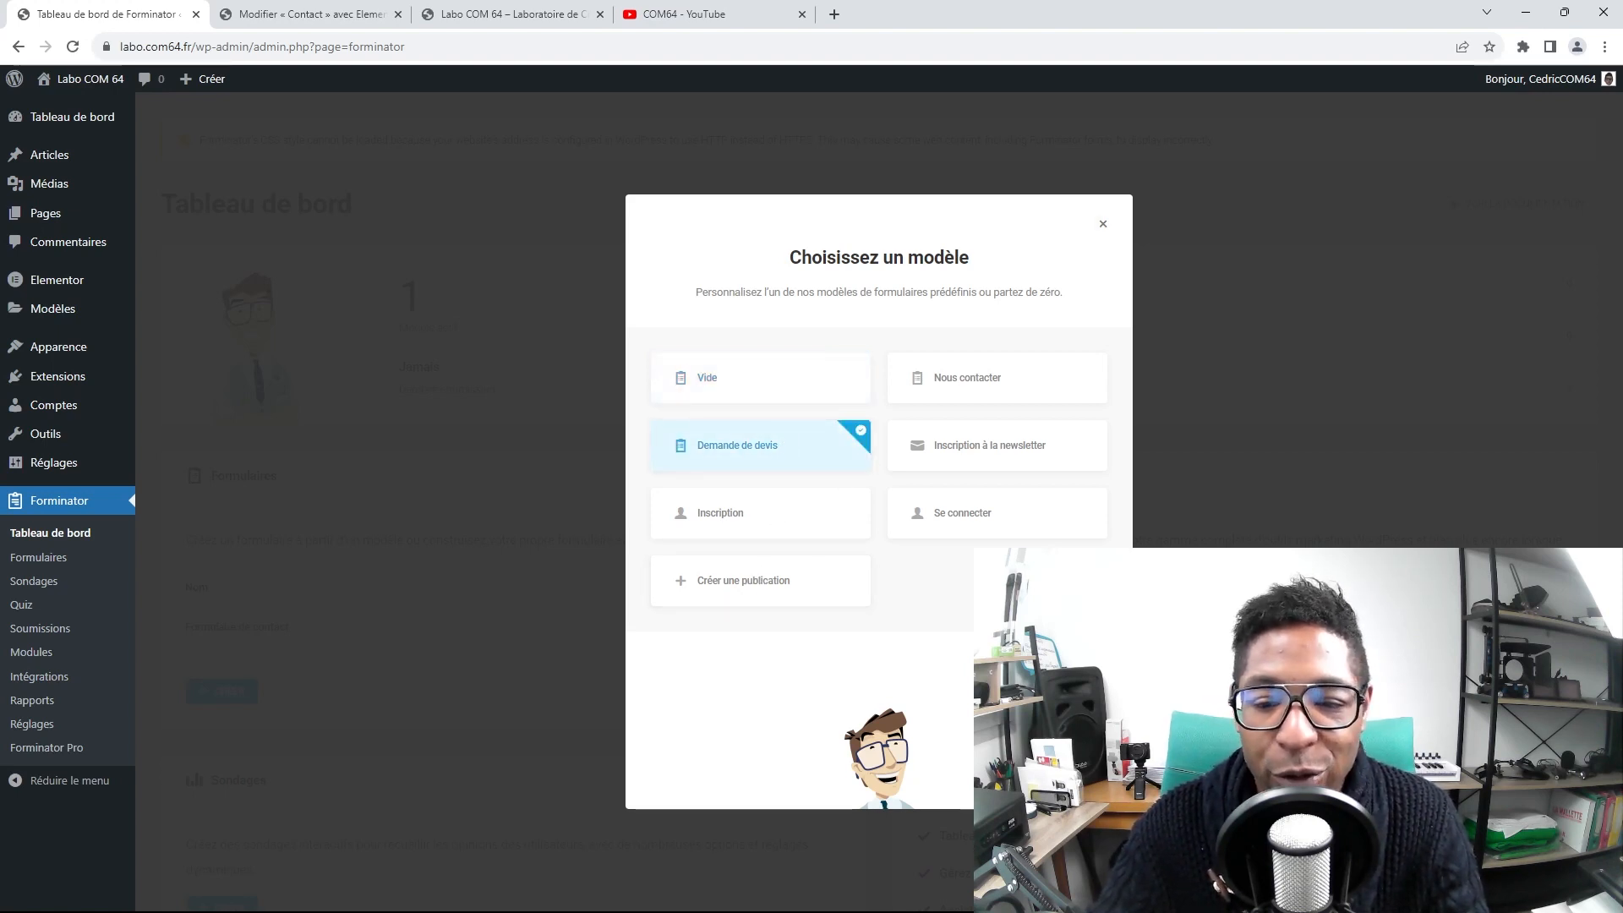
pyautogui.click(1062, 669)
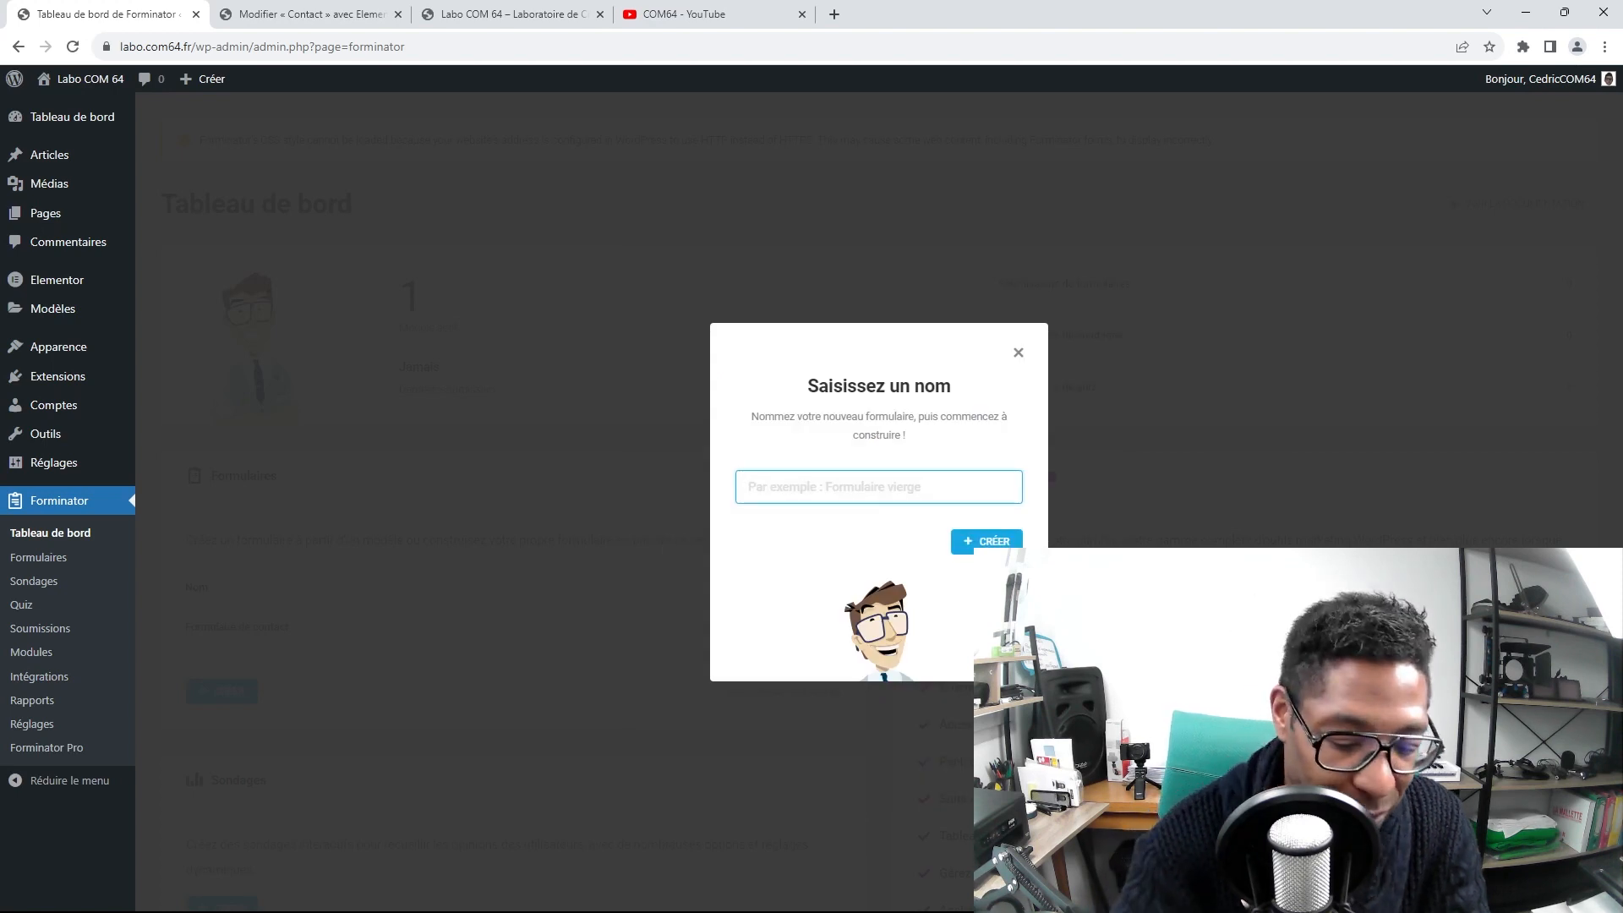
# Name the new form Devis and create it
pyautogui.write('F')
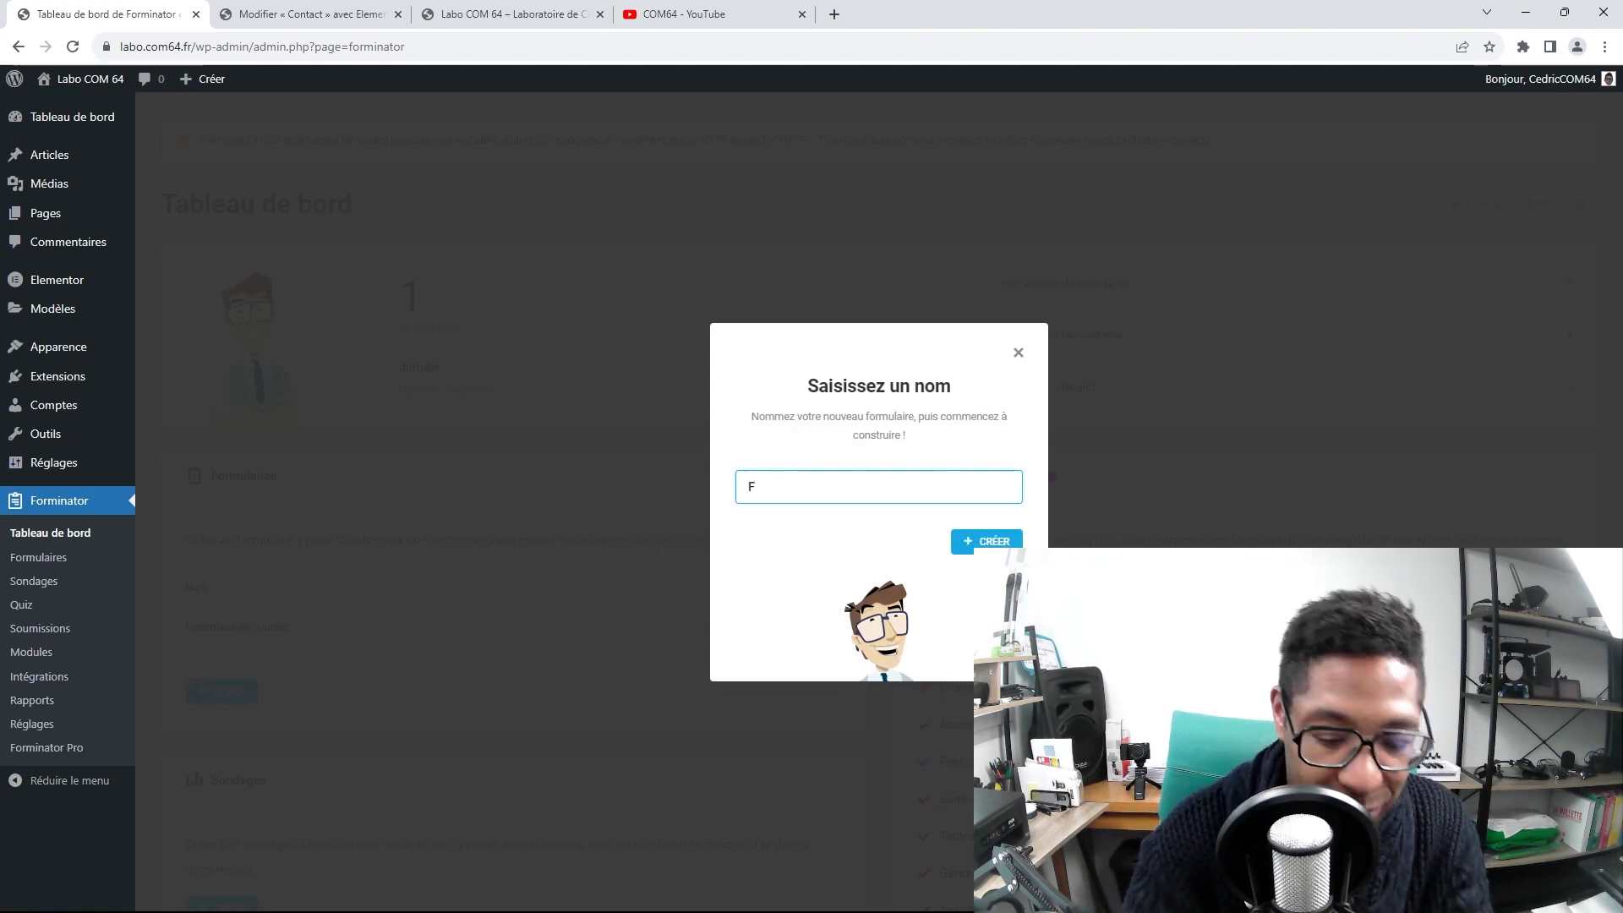
pyautogui.press('BackSpace')
pyautogui.write('D')
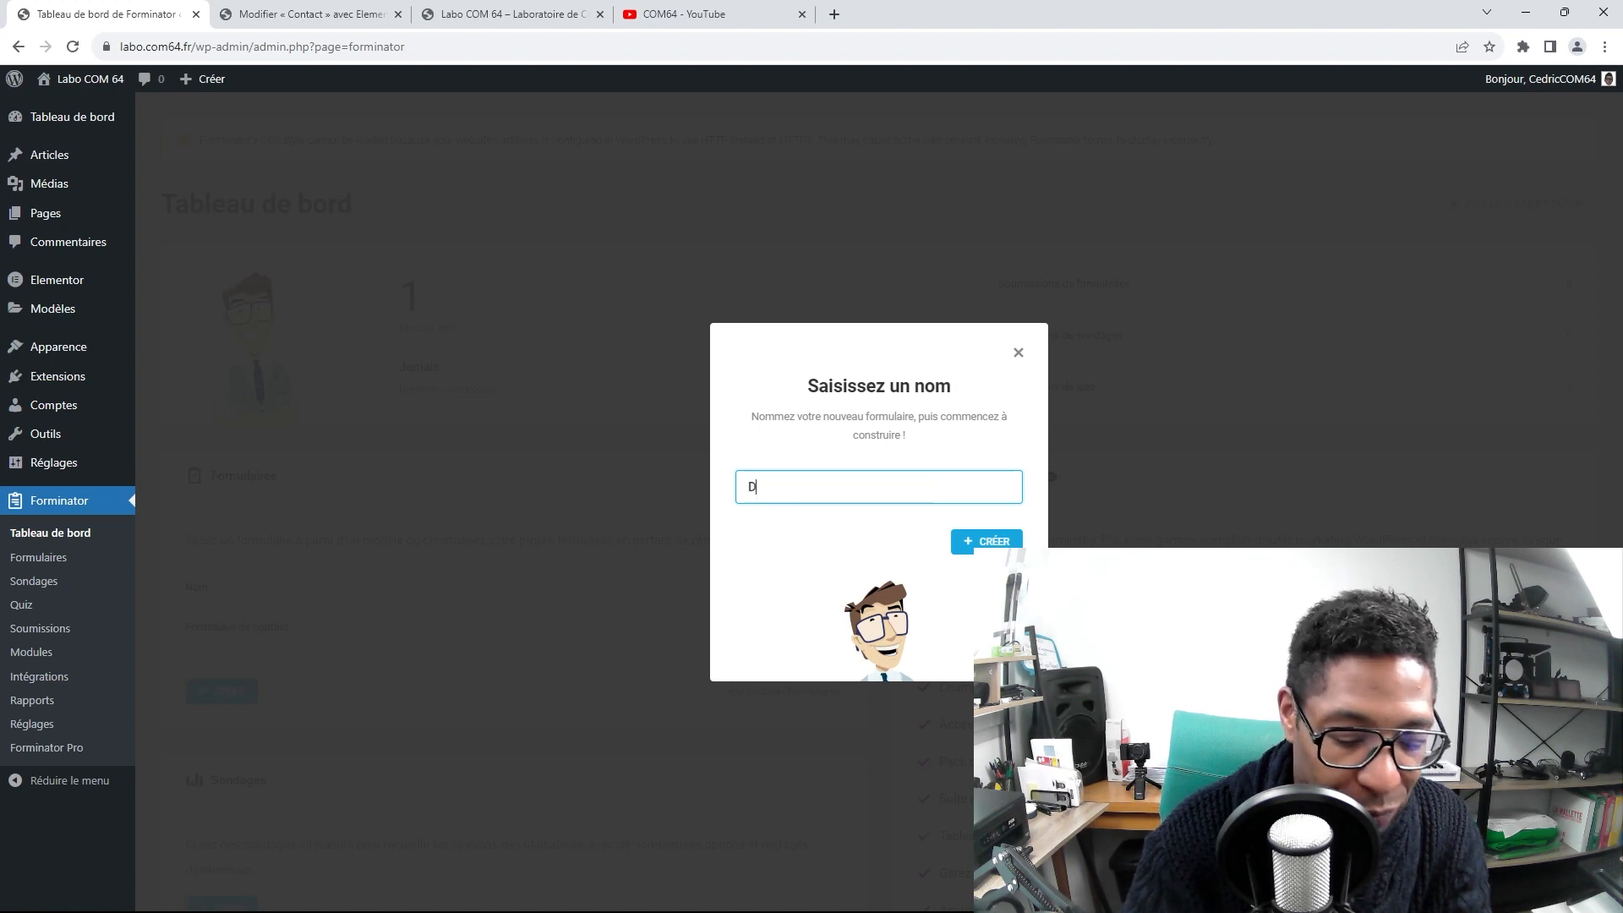
pyautogui.write('evbis')
pyautogui.press('BackSpace')
pyautogui.press('BackSpace')
pyautogui.press('BackSpace')
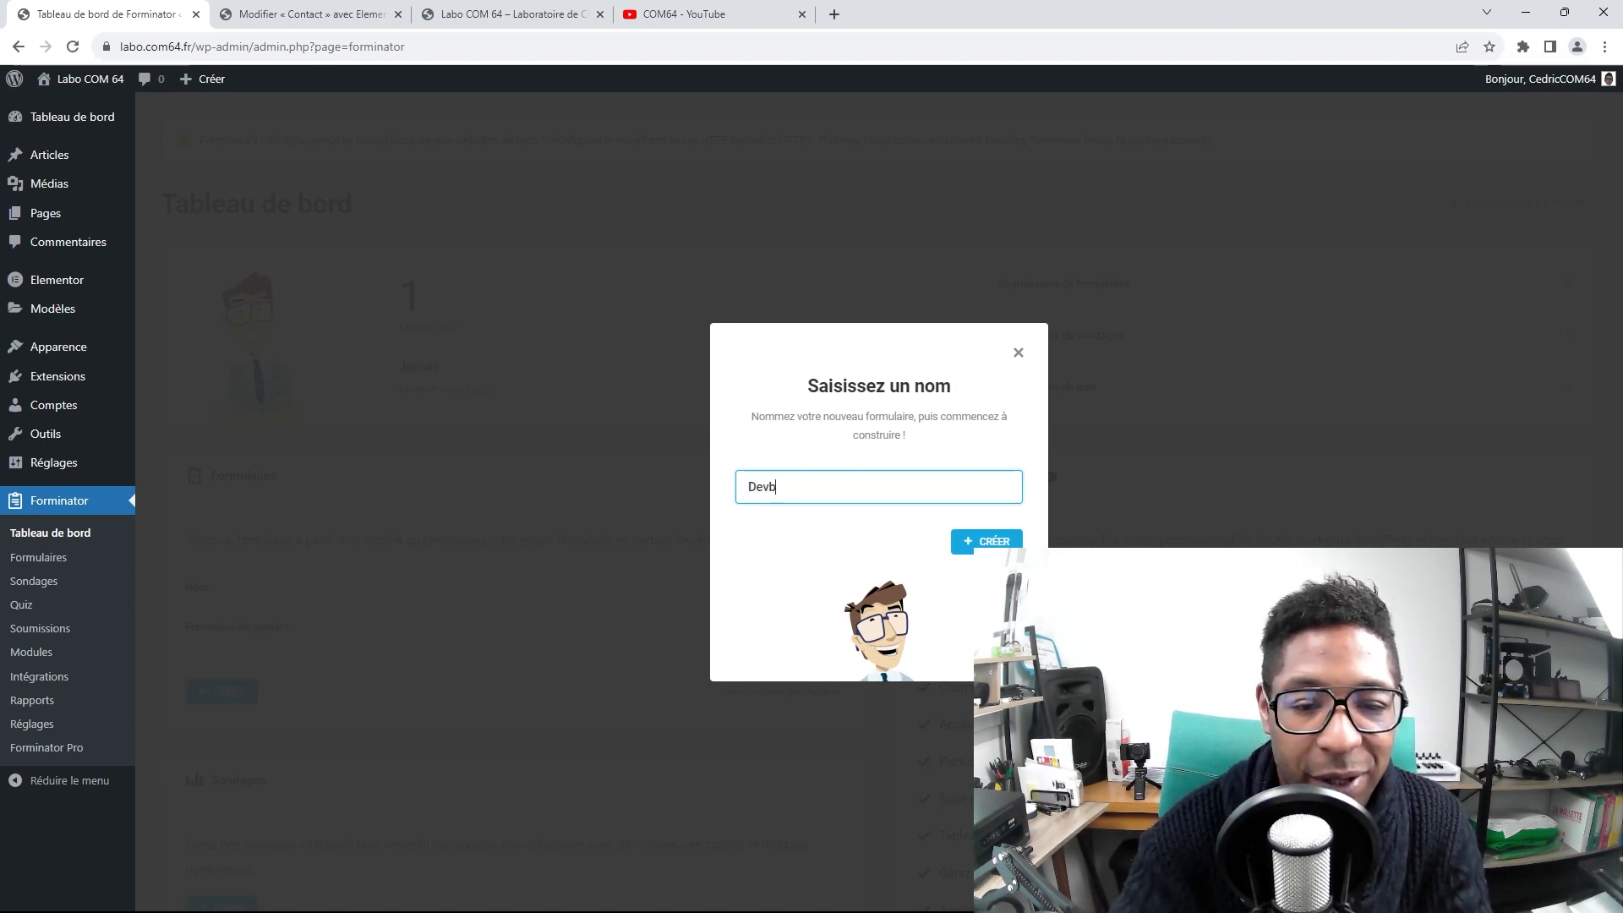
pyautogui.write('is')
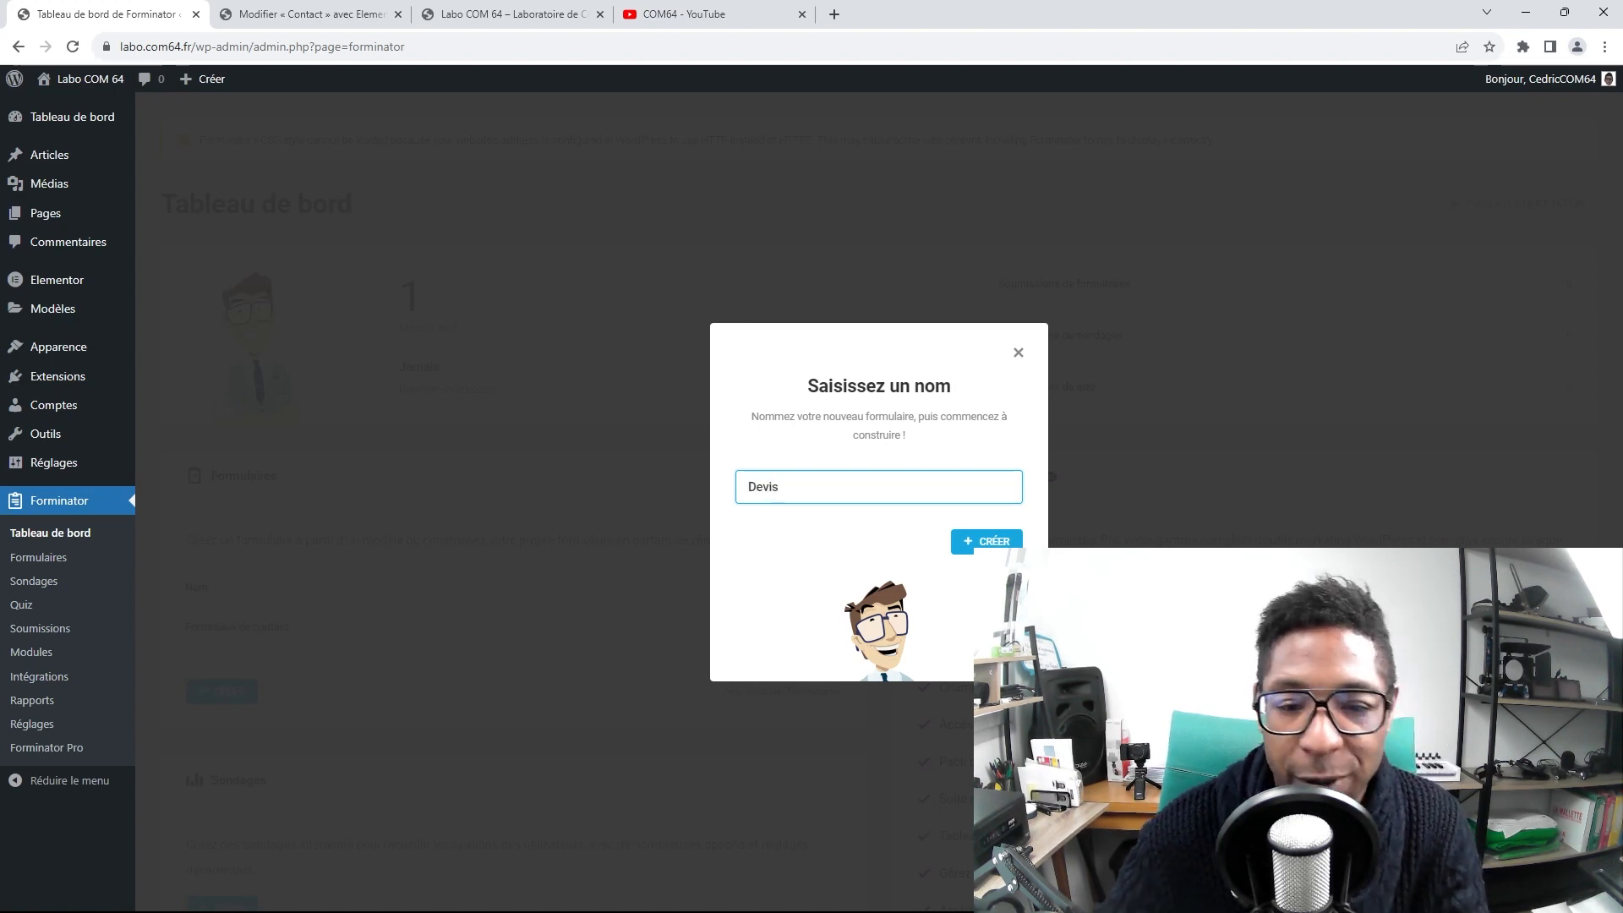
pyautogui.click(994, 541)
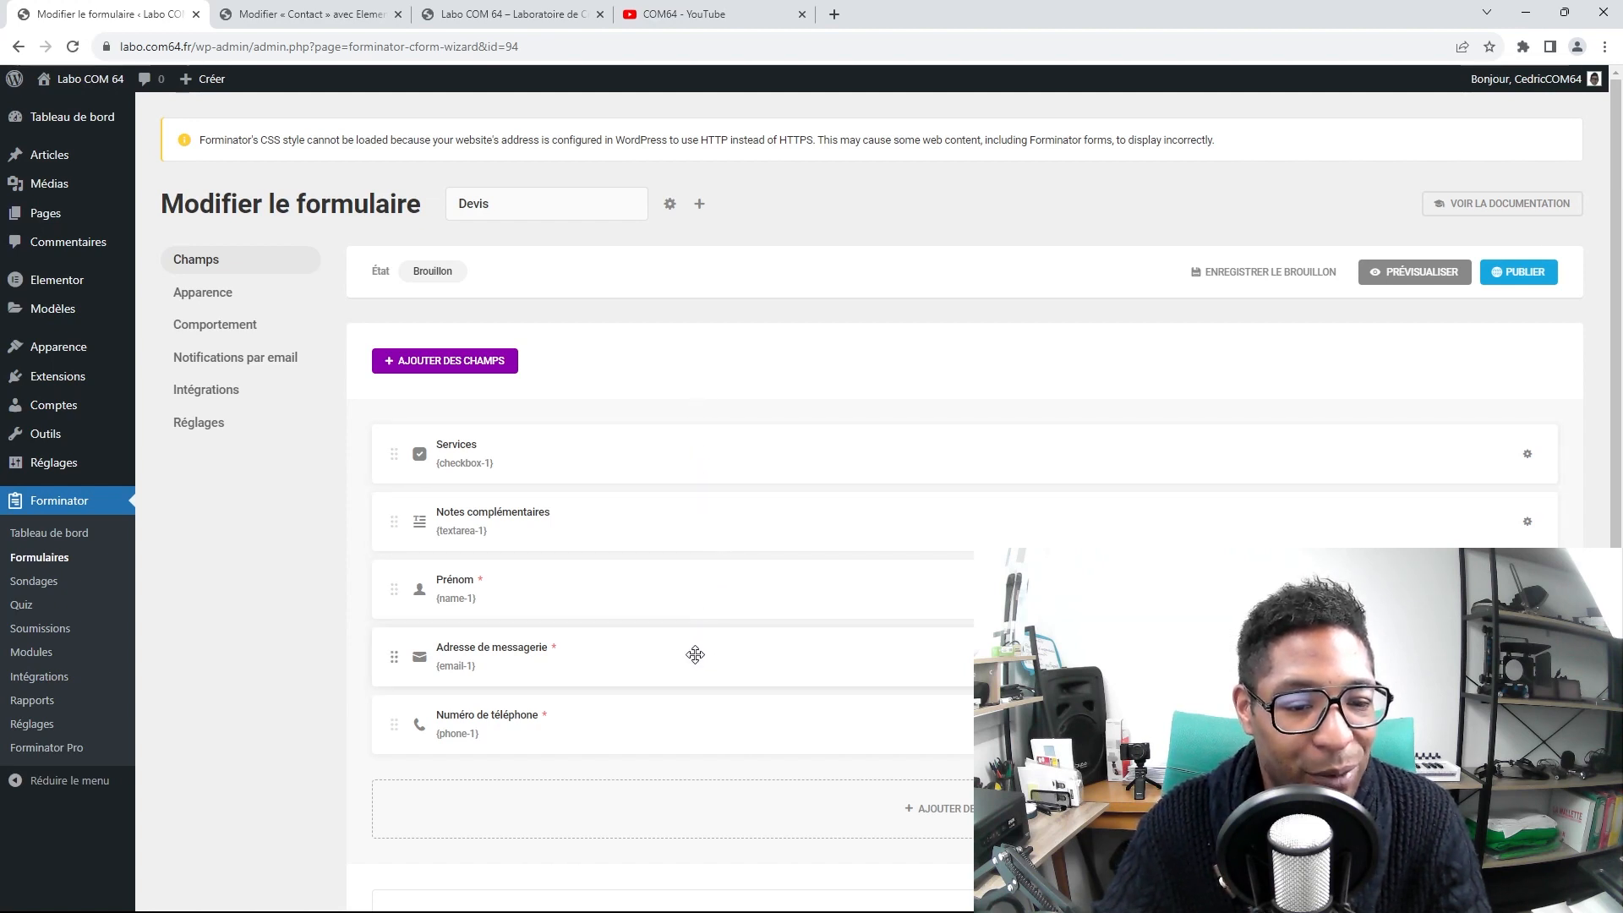
# Look through the field types that can be added and the fields already included in the Devis form
pyautogui.click(494, 362)
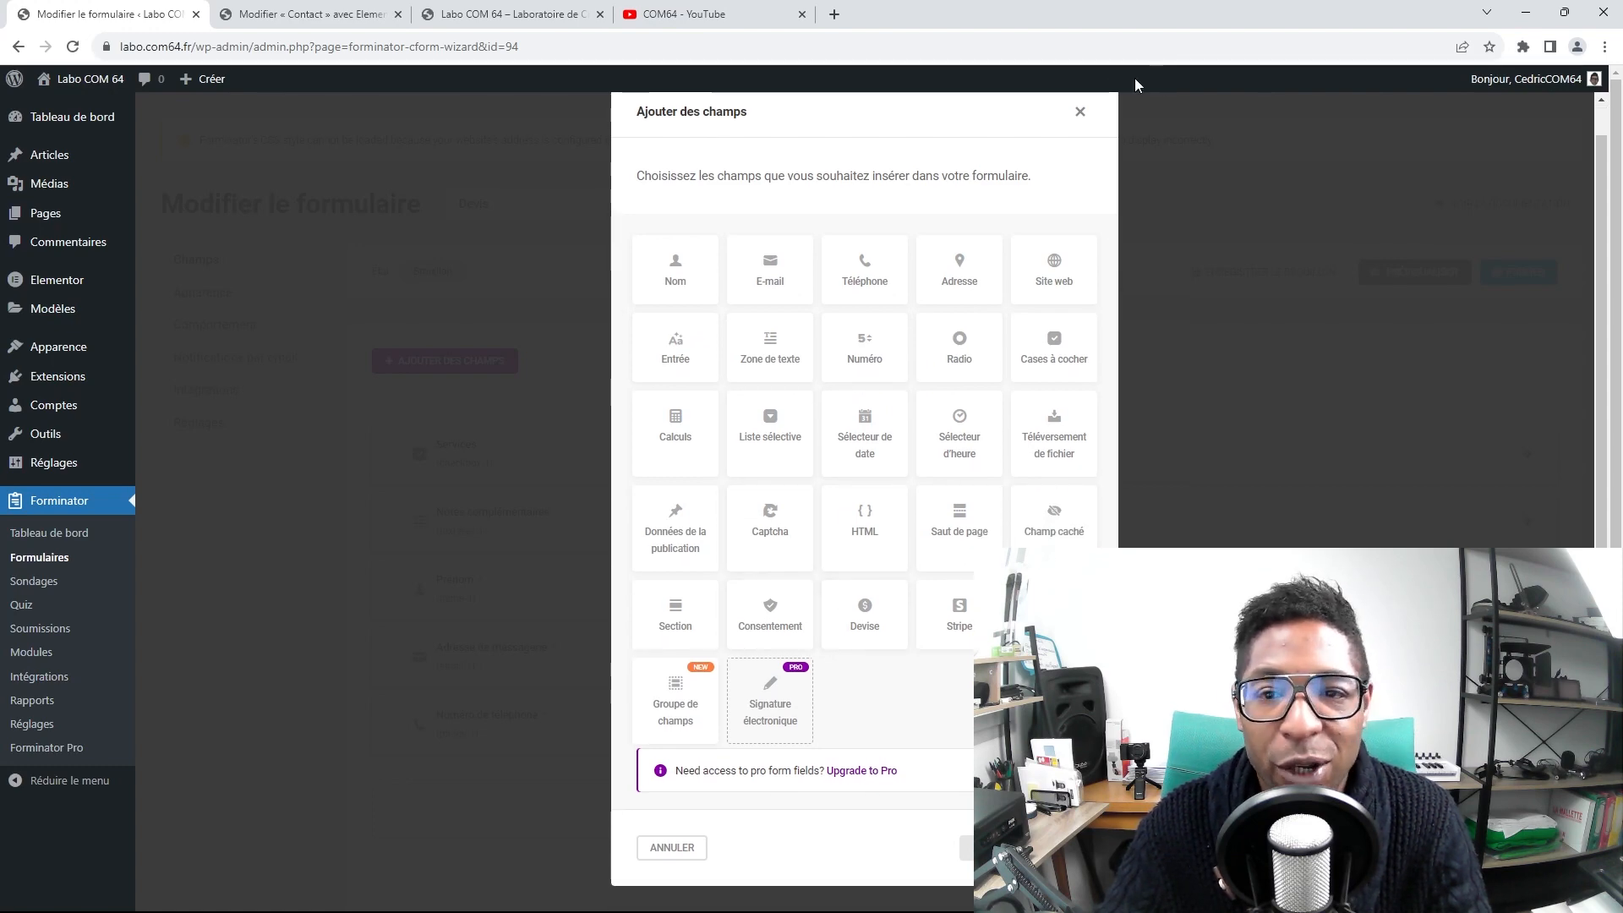
pyautogui.click(1080, 142)
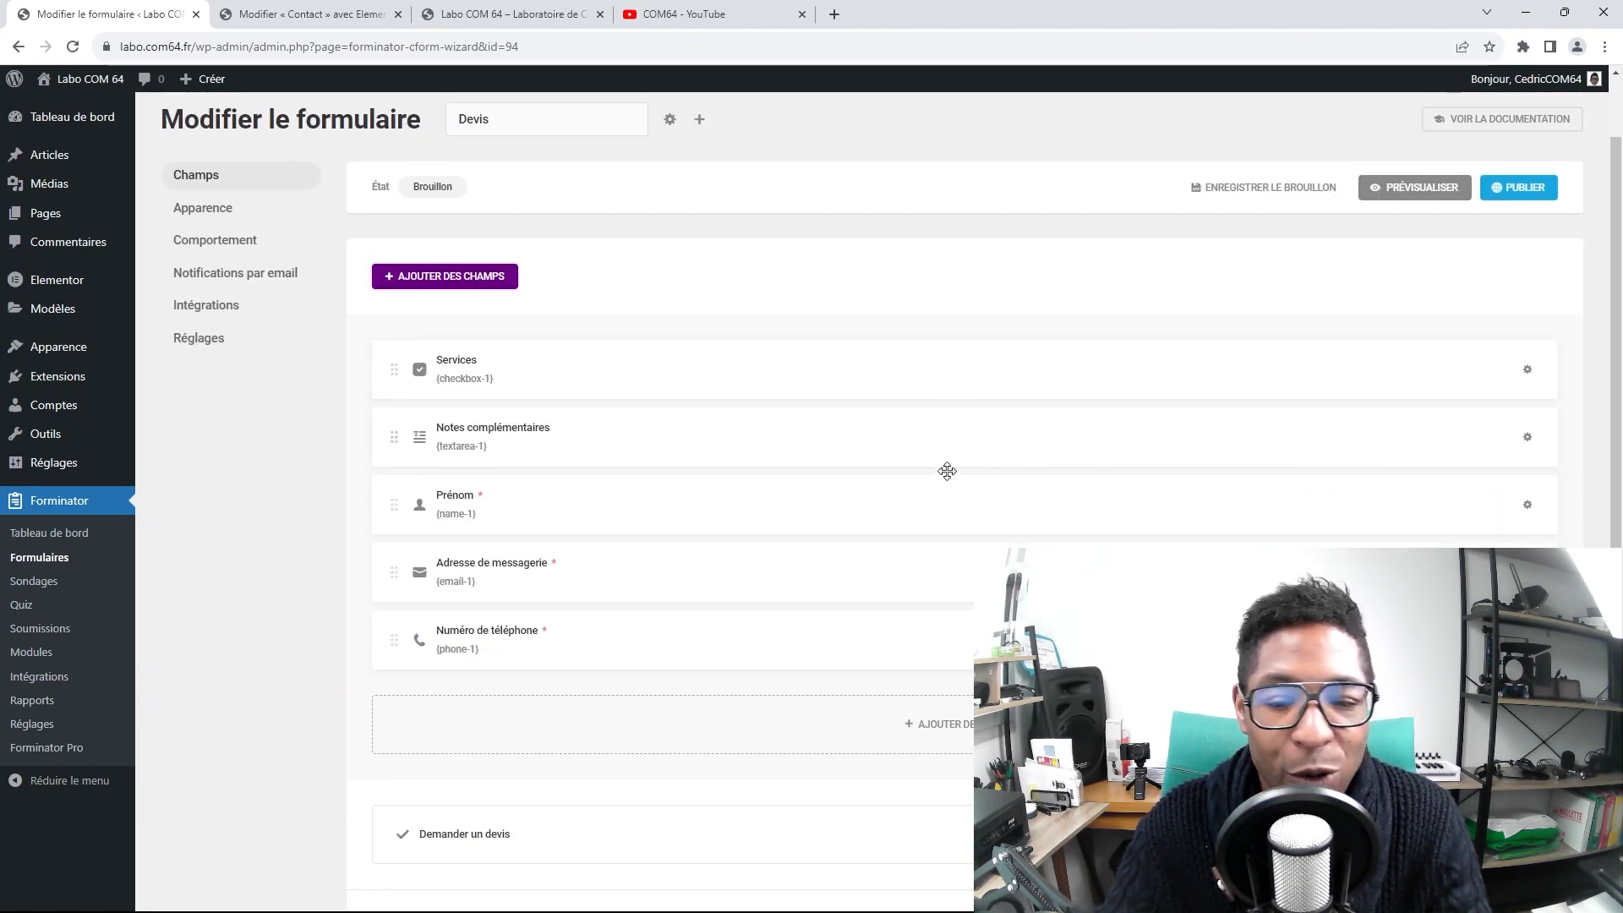
pyautogui.scroll(-2, 945, 468)
pyautogui.scroll(-2, 945, 498)
pyautogui.scroll(1, 945, 498)
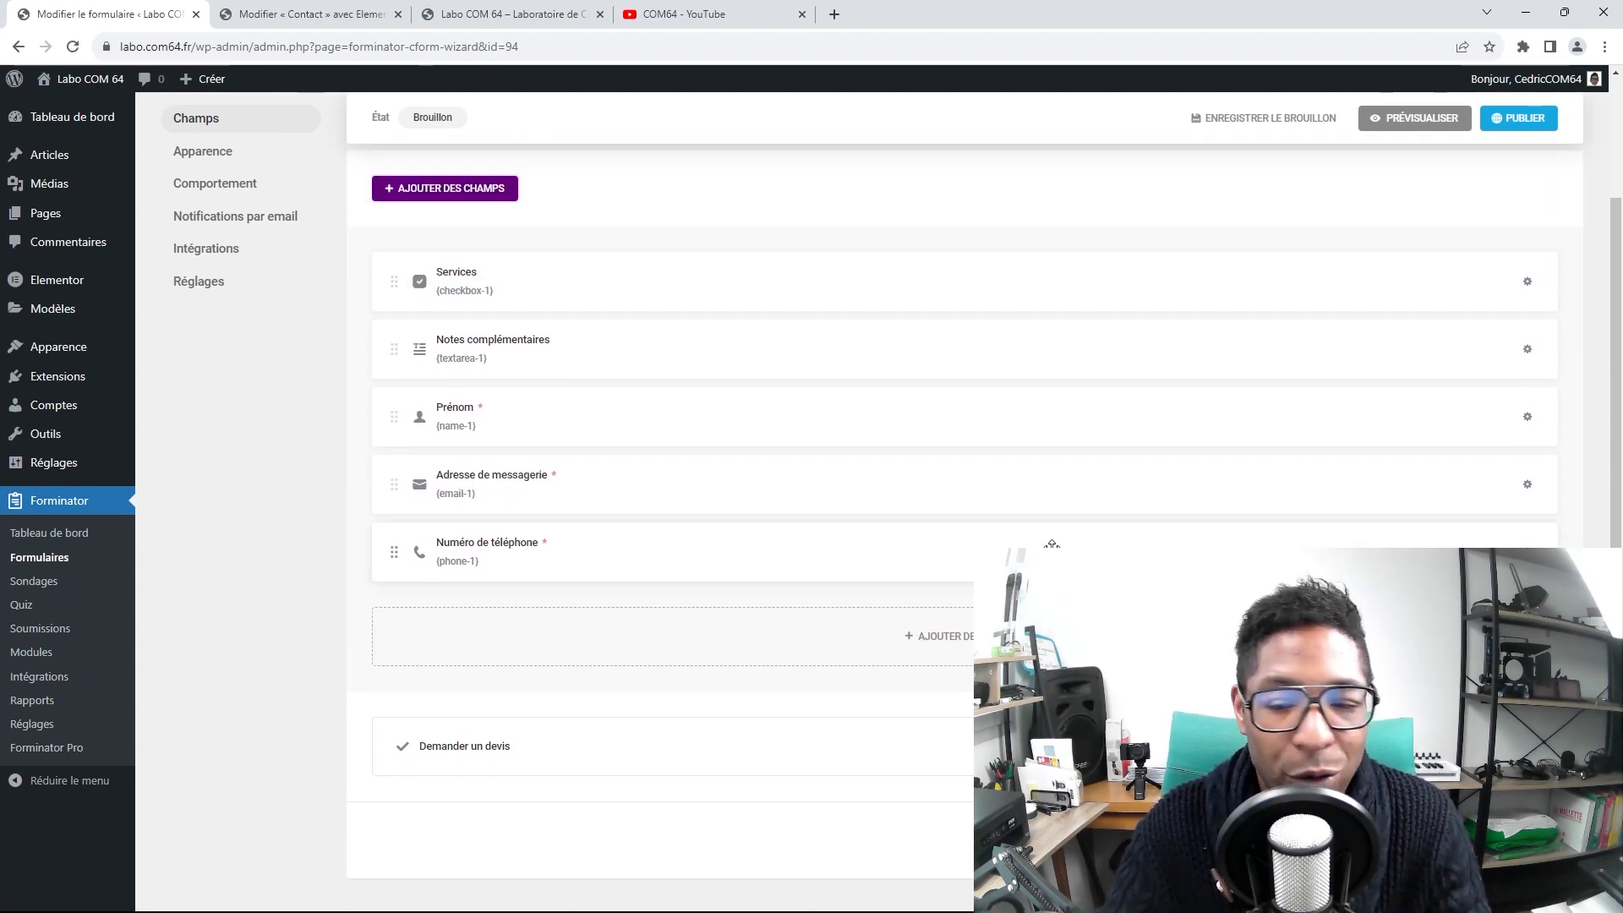
pyautogui.scroll(-1, 1051, 545)
pyautogui.scroll(3, 1051, 545)
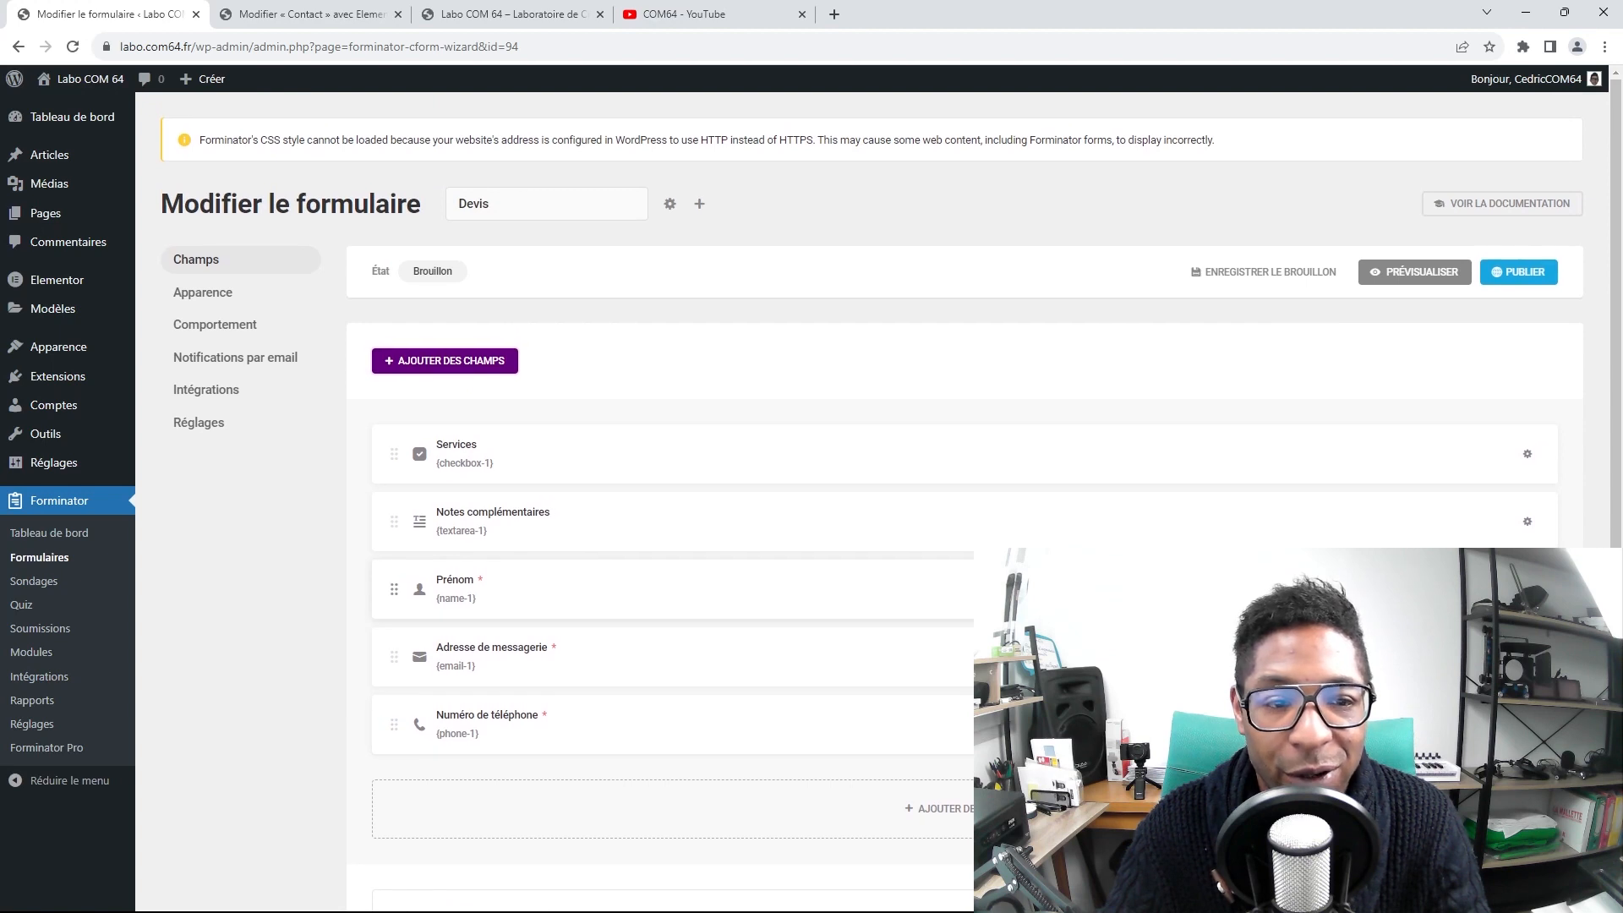
# Publish the Devis form and copy its shortcode
pyautogui.click(1513, 271)
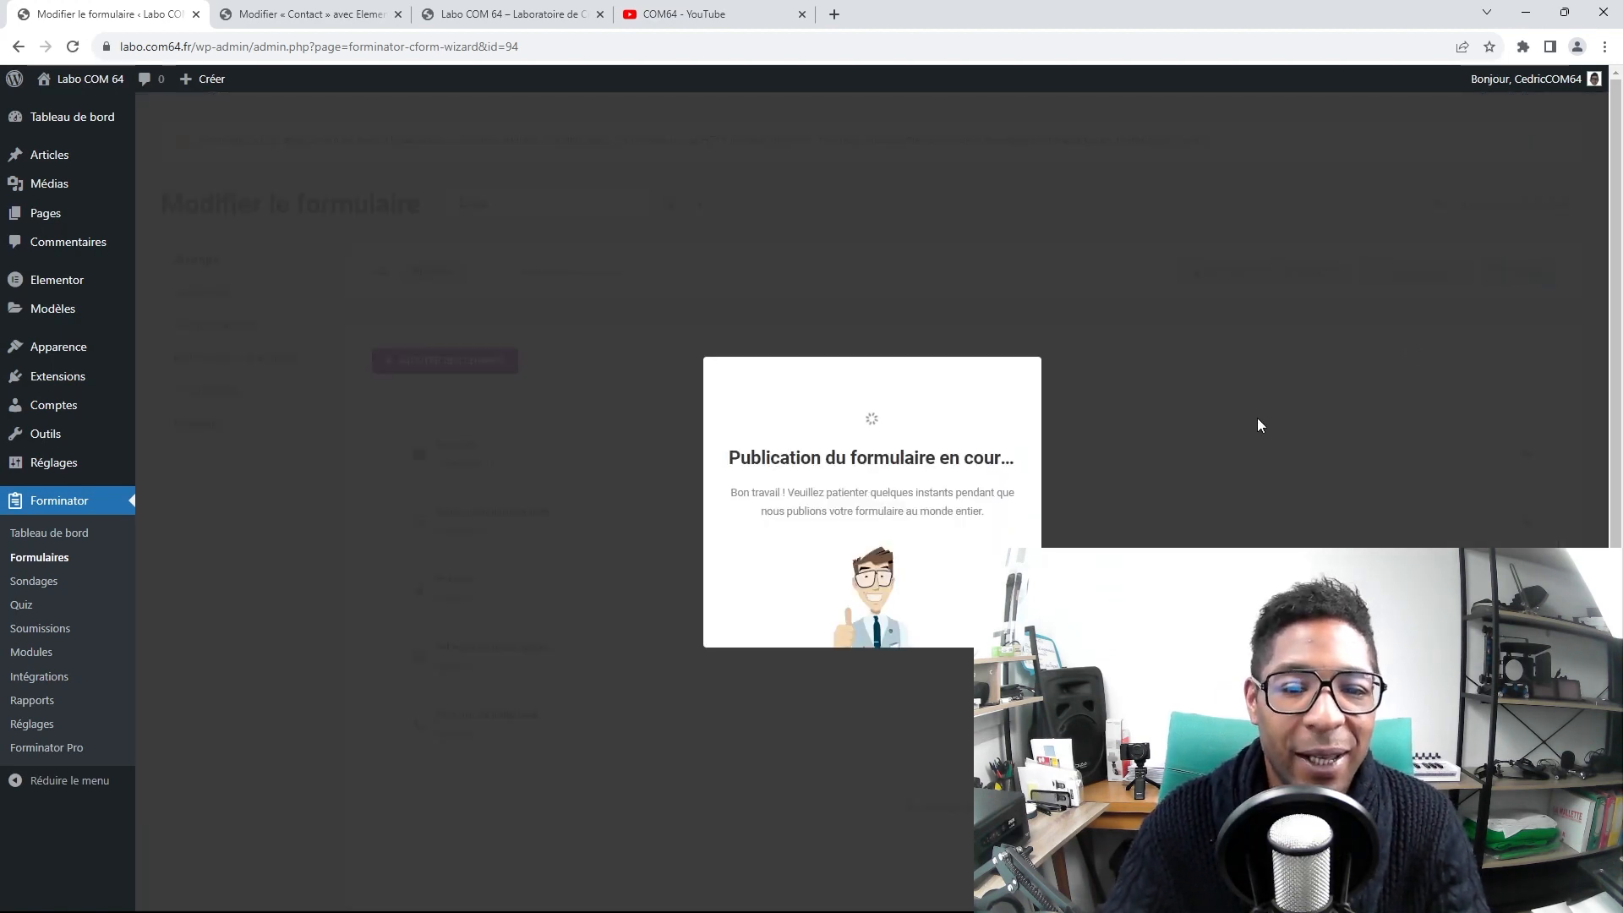
pyautogui.click(999, 551)
pyautogui.hotkey('ctrl', 'c')
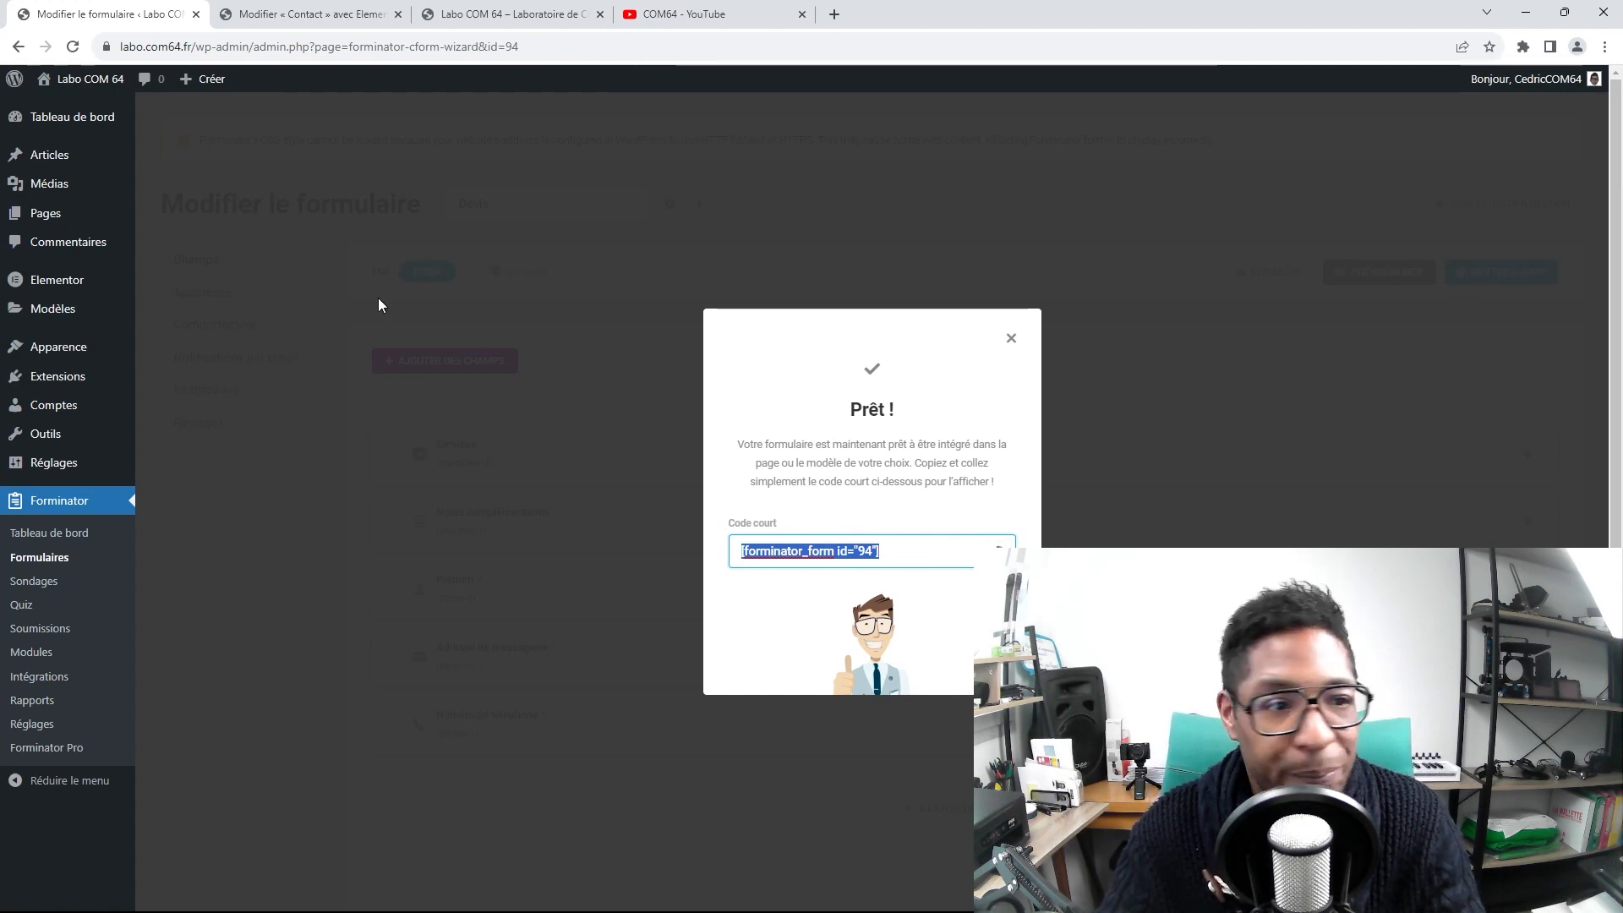
# Open the site's page list in a new tab and add a new page titled Devis
pyautogui.rightClick(53, 216)
pyautogui.click(115, 233)
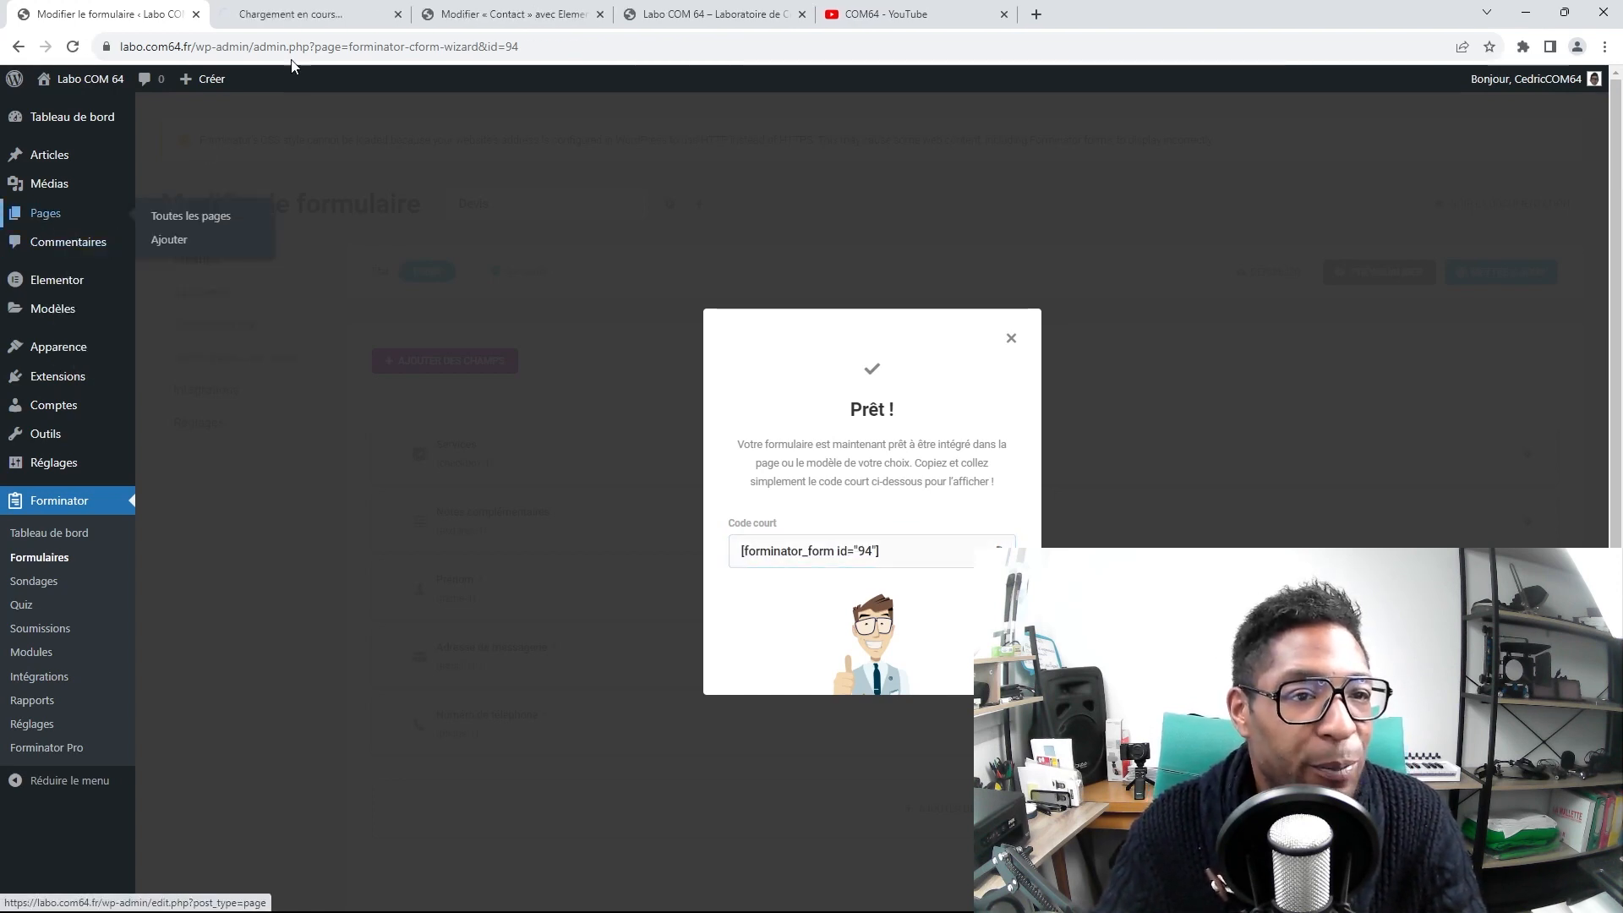
pyautogui.click(262, 14)
pyautogui.click(240, 126)
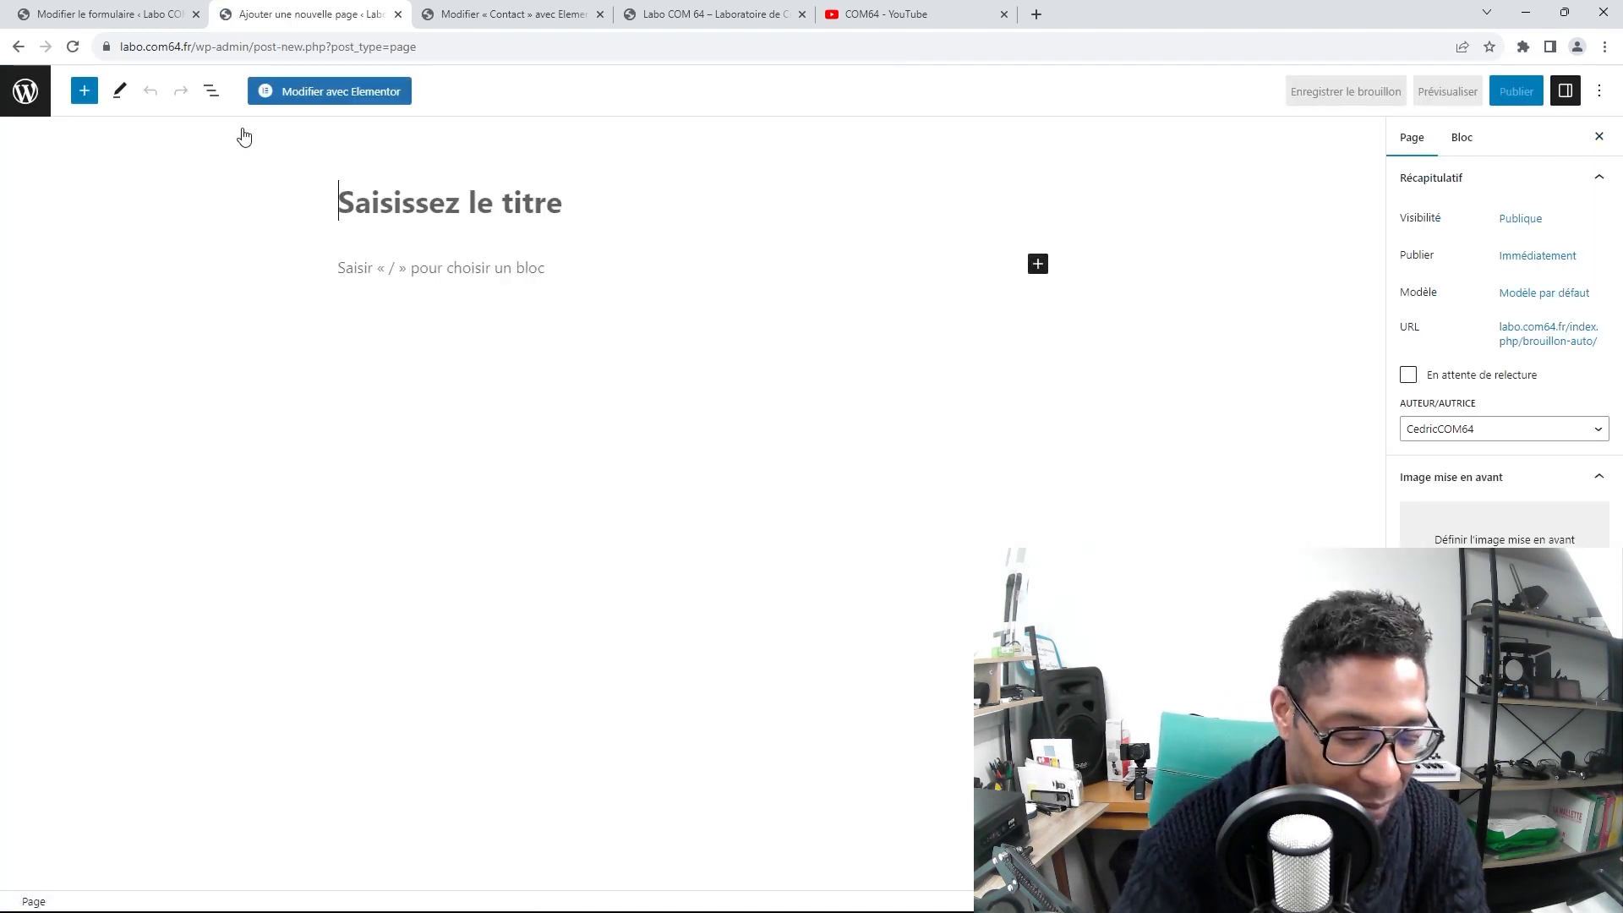
pyautogui.write('Devis')
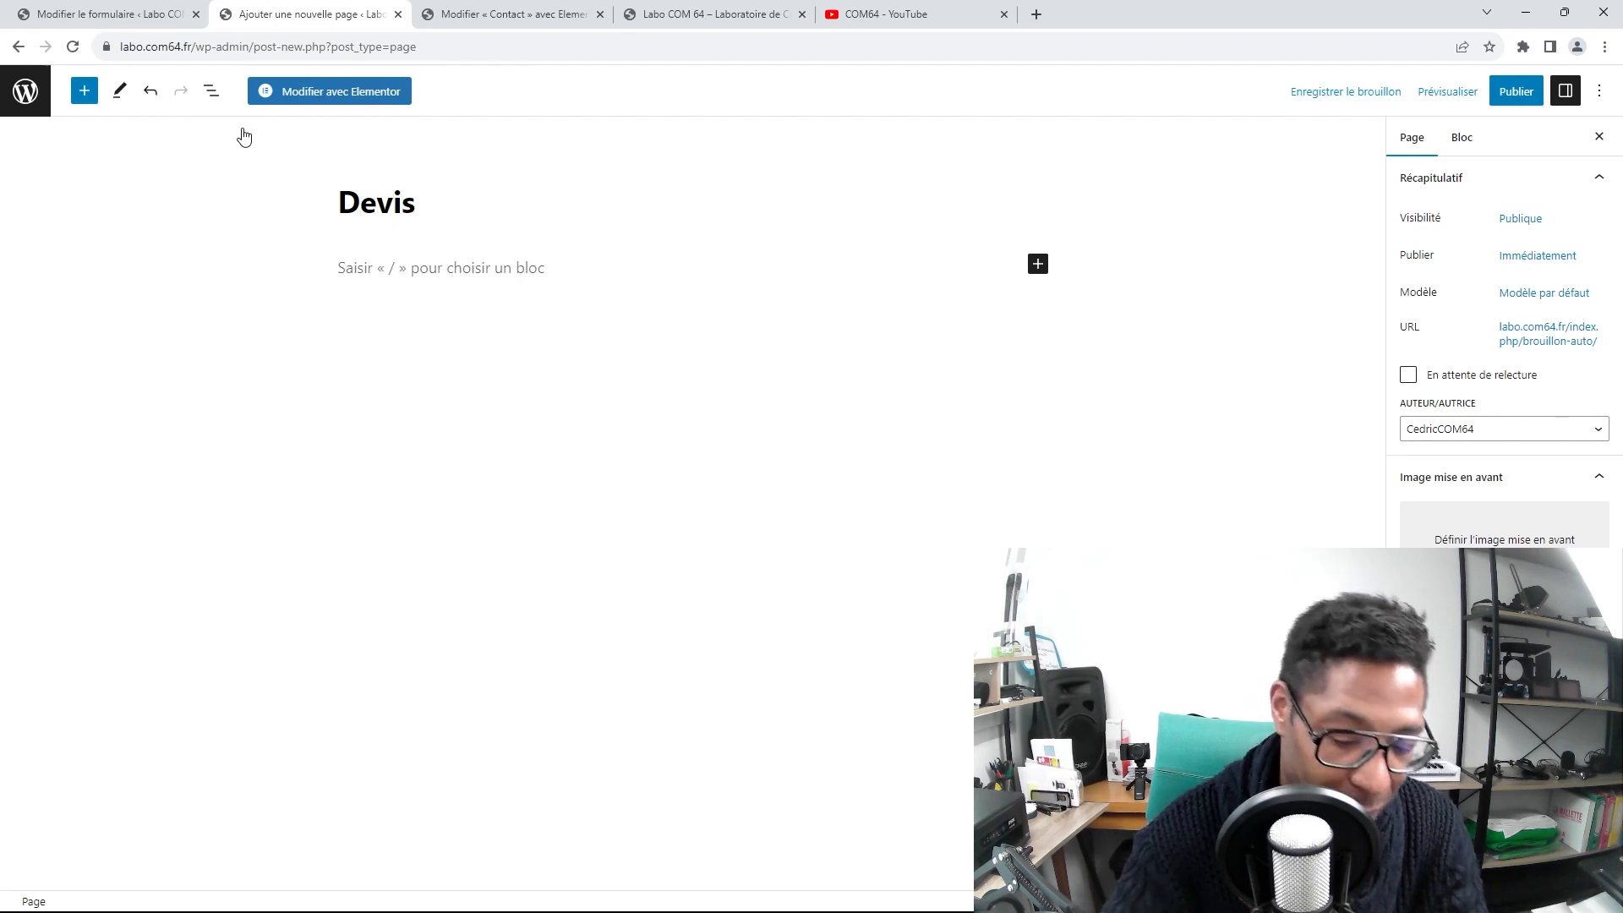
# Change the new page's title to Demande de devis and publish the page
pyautogui.write('mande de')
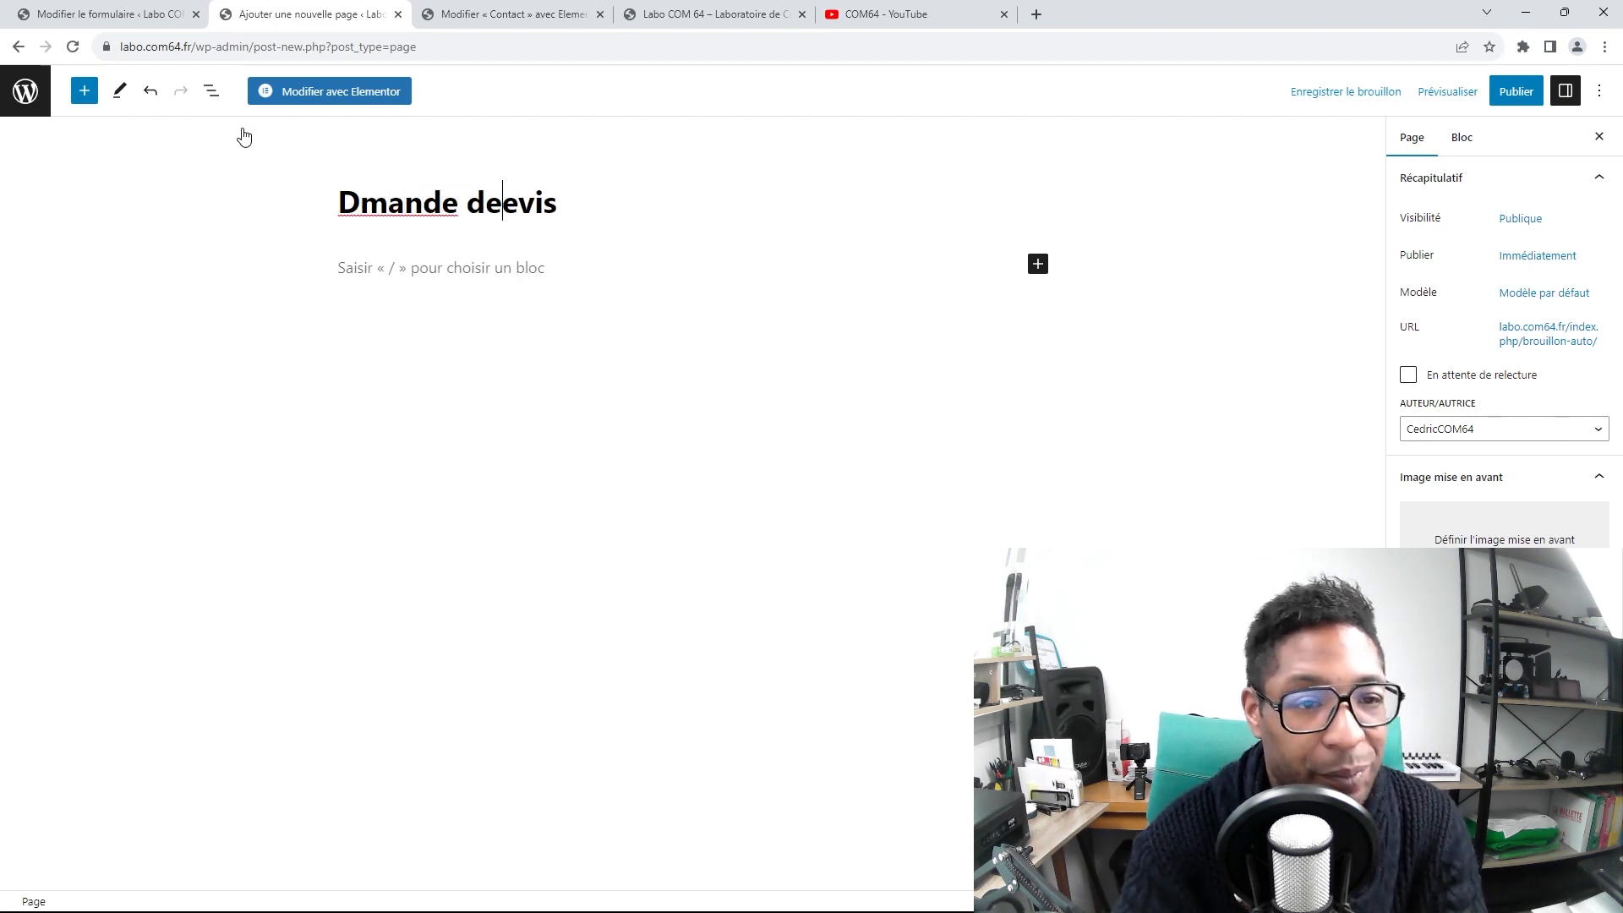
pyautogui.write(' d')
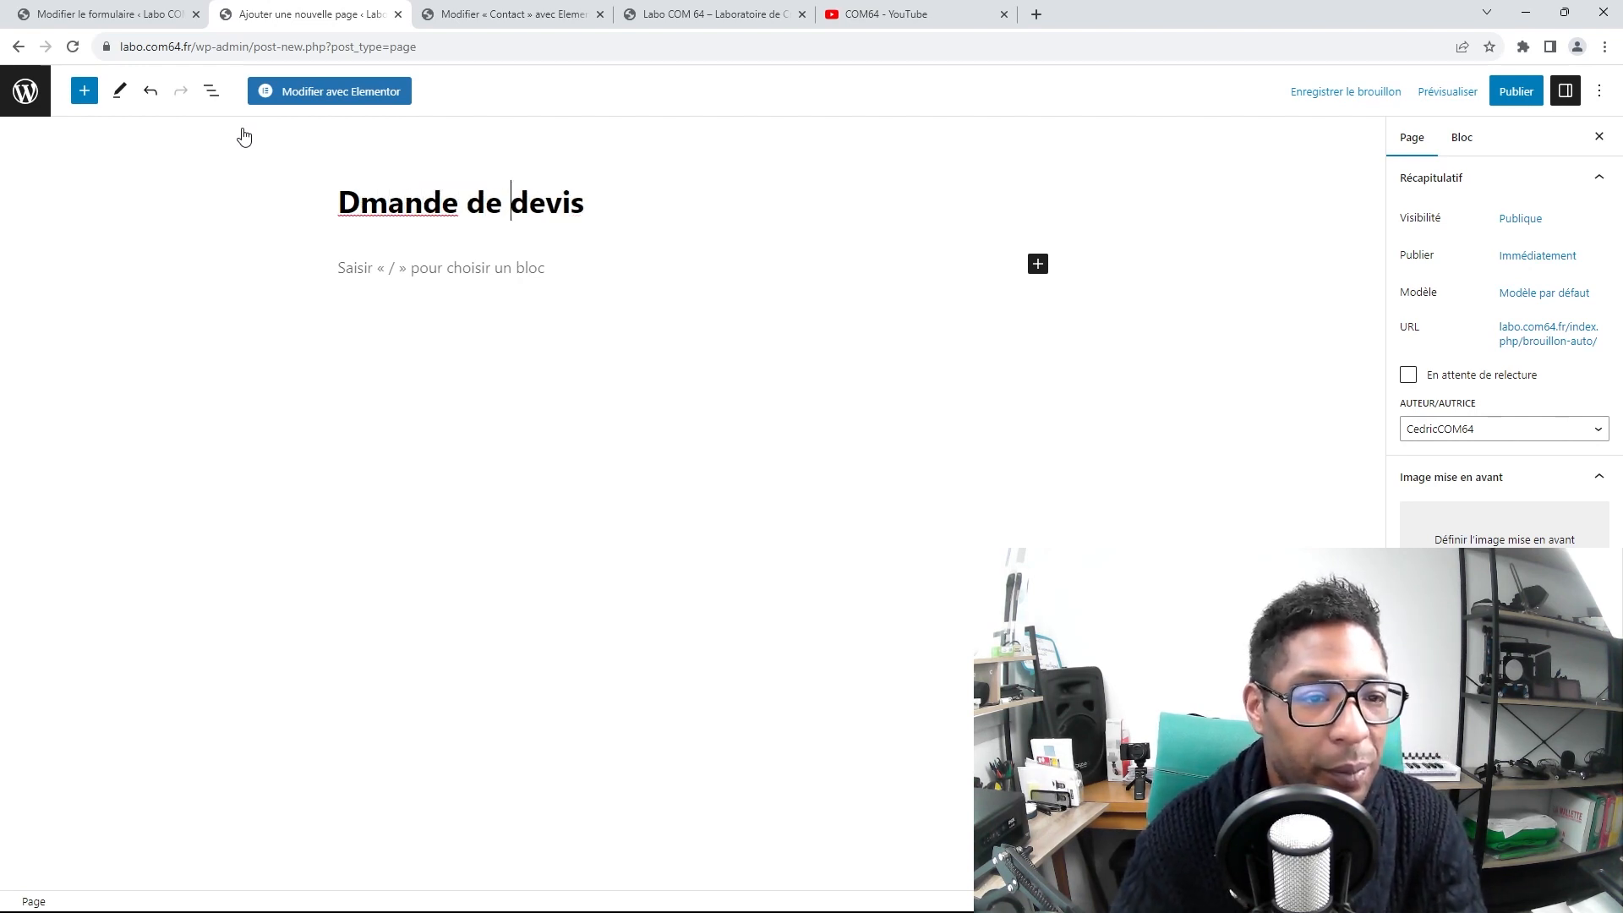
pyautogui.write('e')
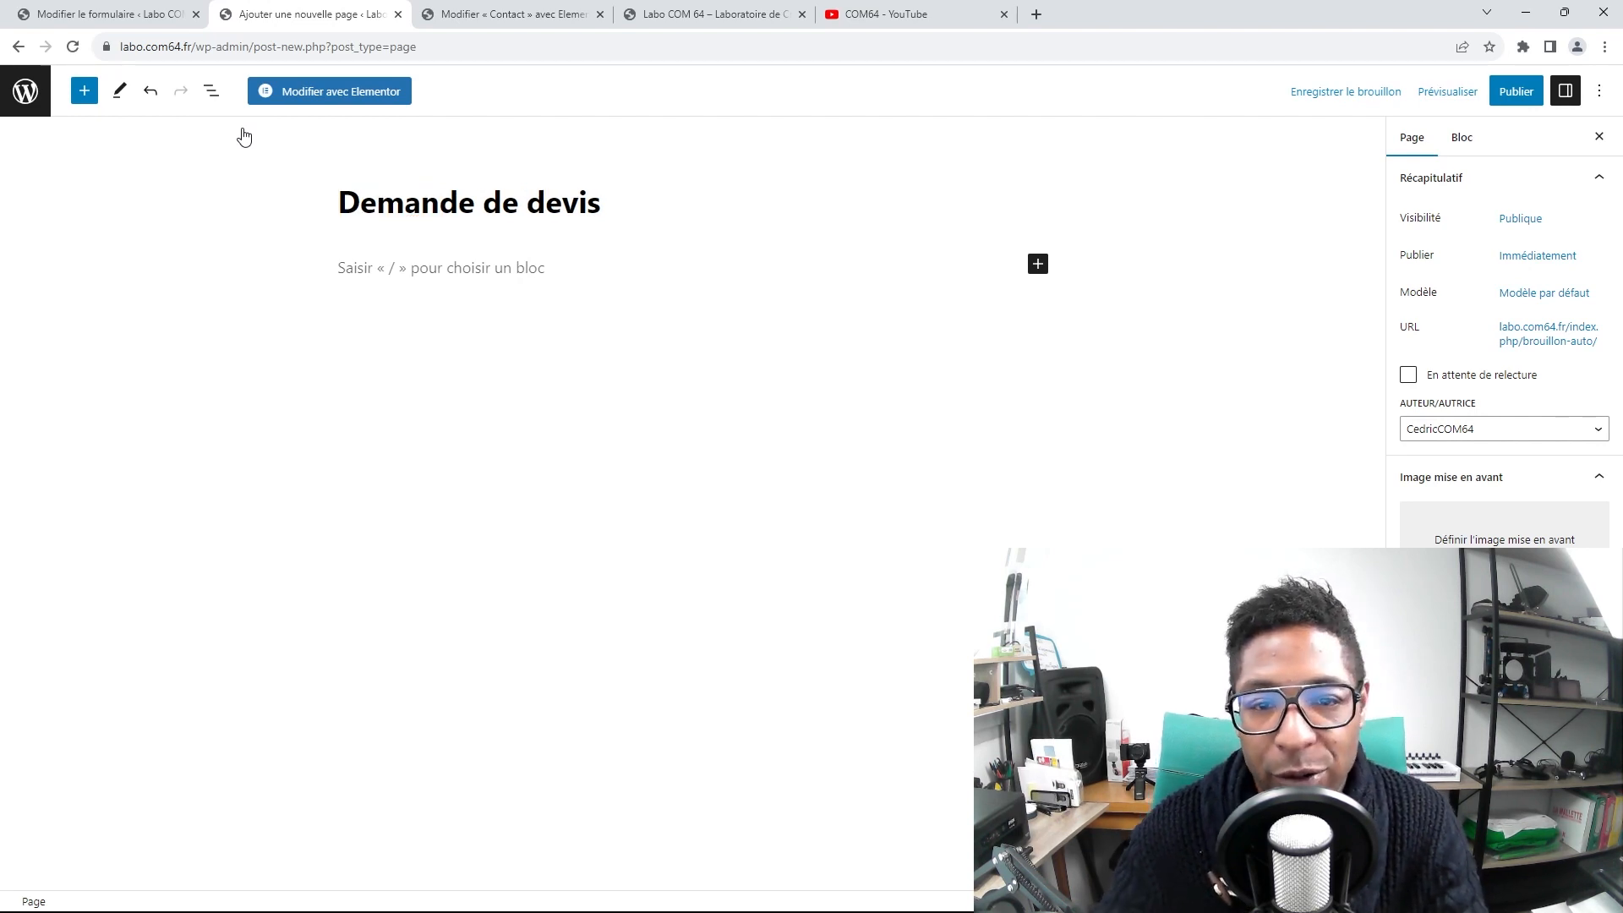
pyautogui.click(1514, 92)
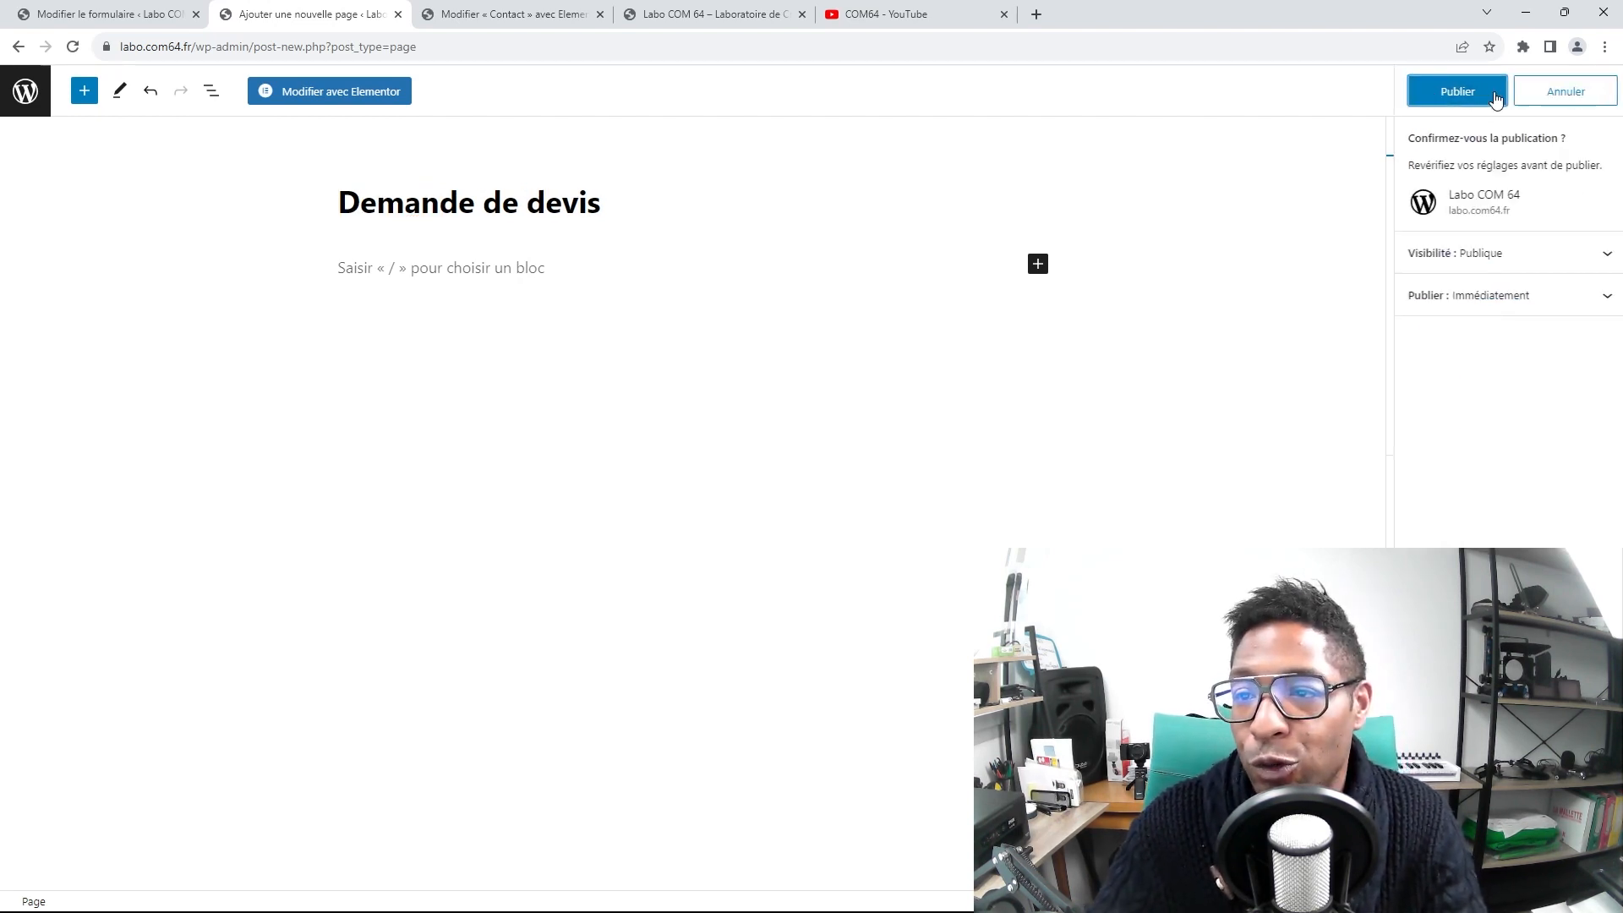
pyautogui.click(1450, 91)
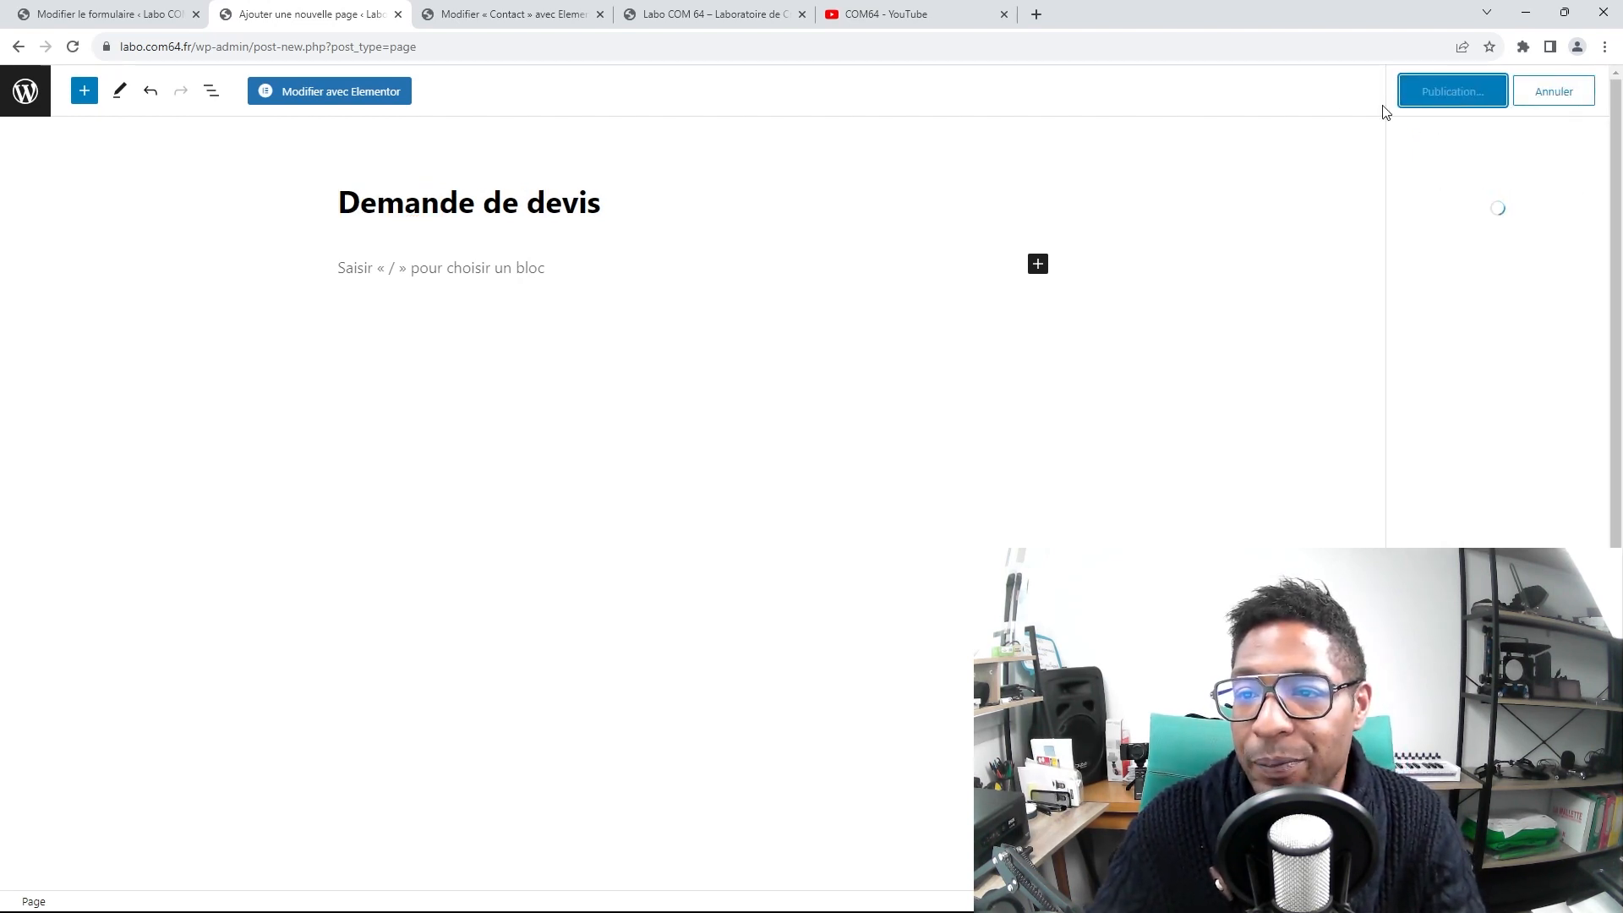
# Open the Demande de devis page in Elementor and add a one-column section containing a text editor widget
pyautogui.click(314, 99)
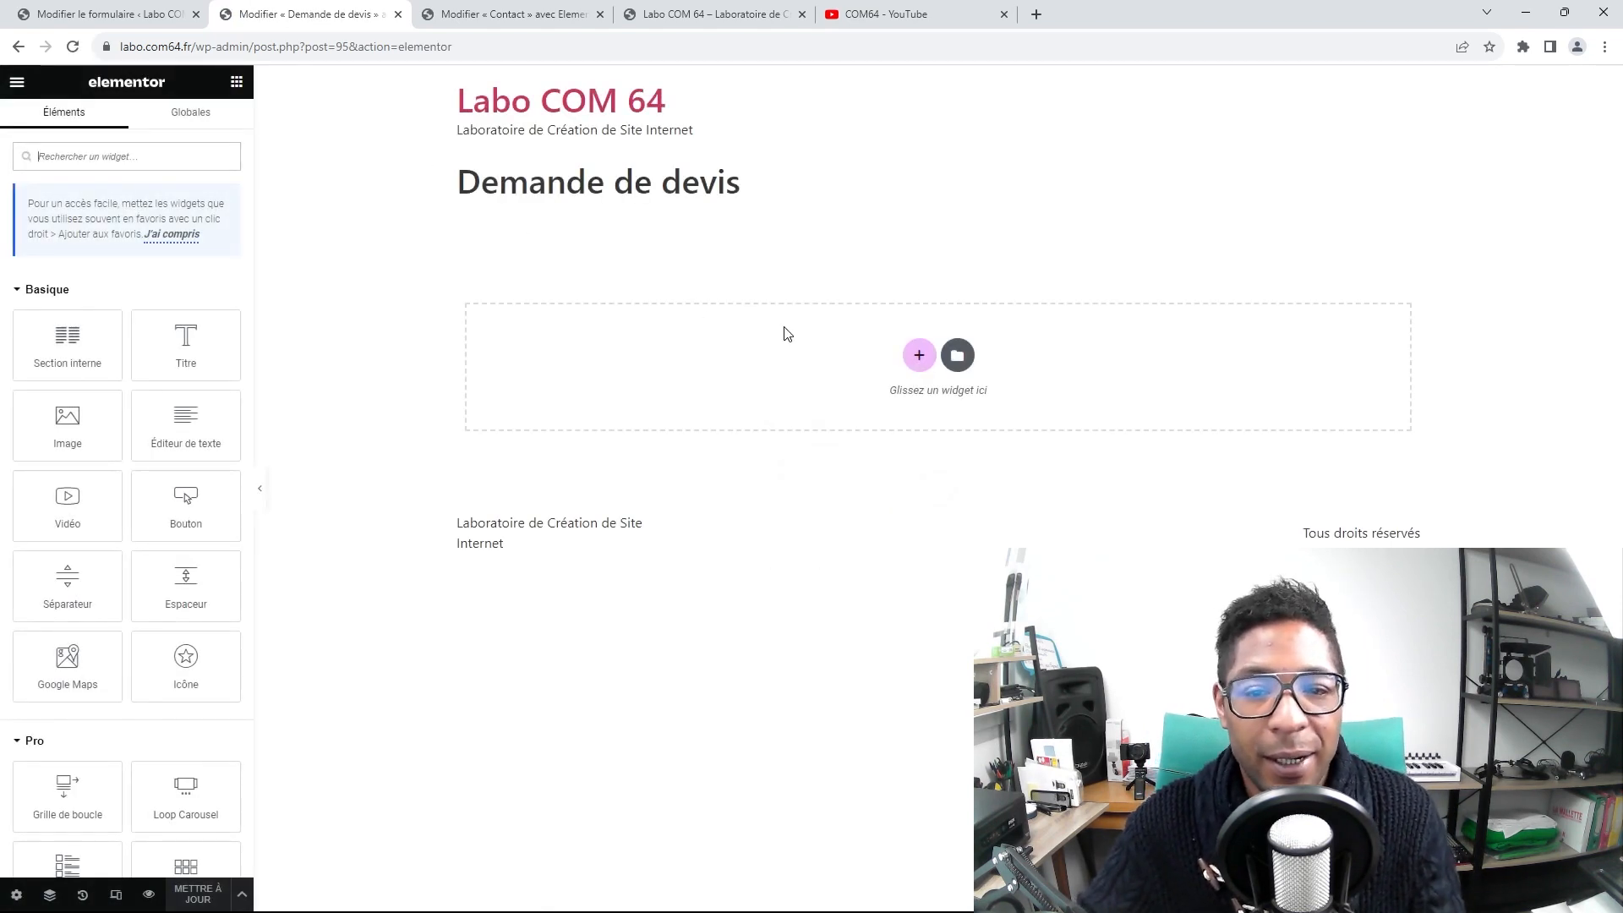
pyautogui.click(919, 355)
pyautogui.click(721, 409)
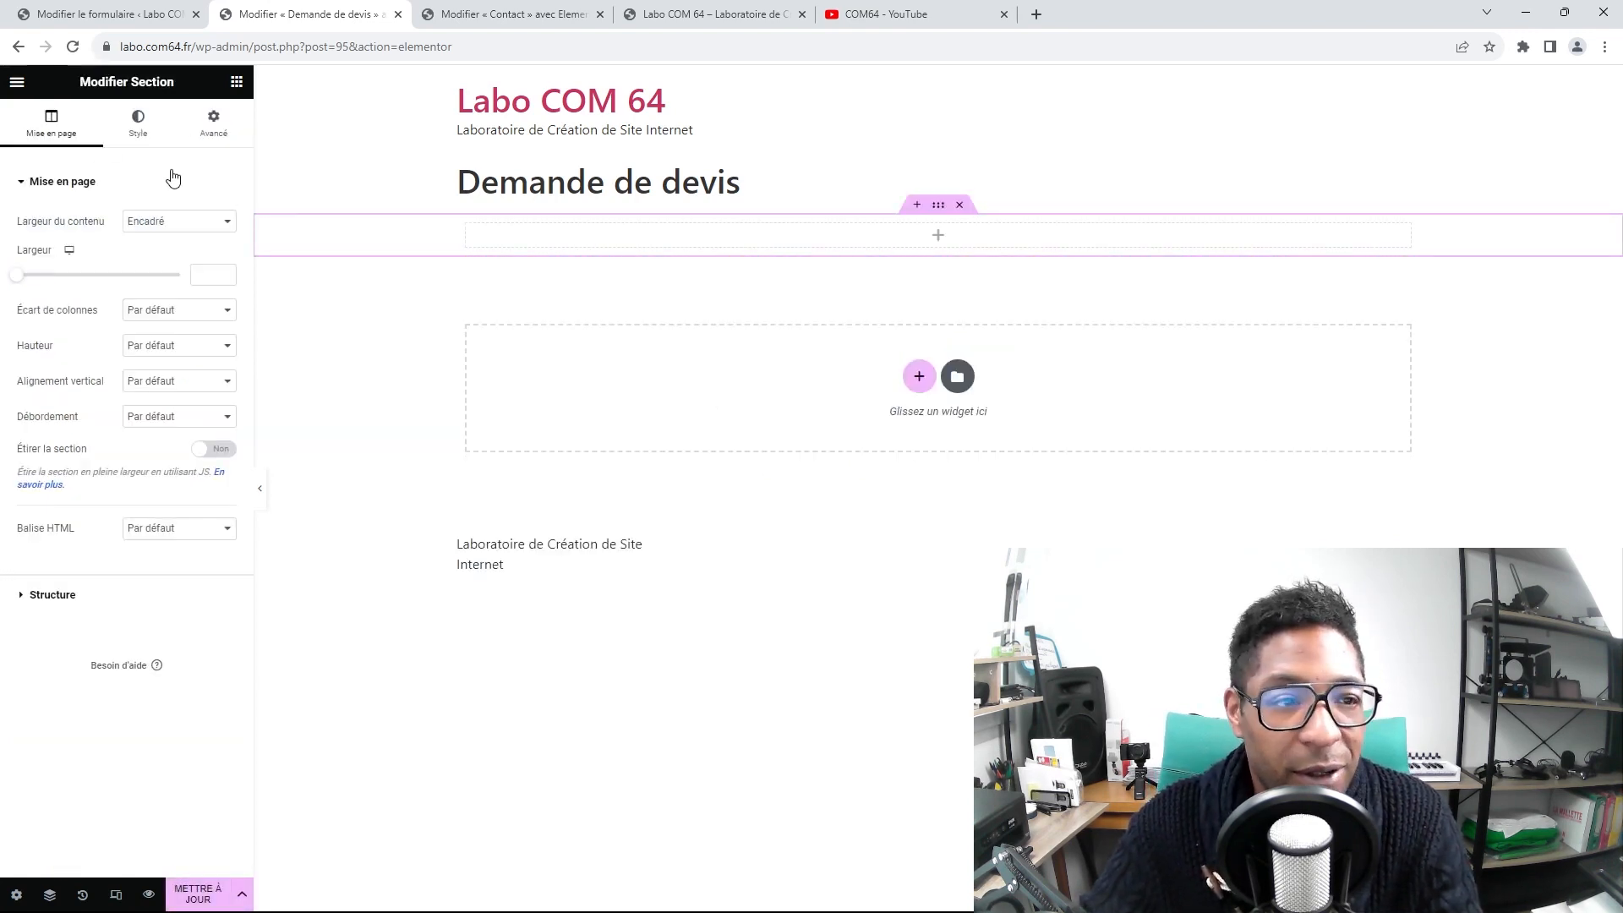
pyautogui.click(236, 81)
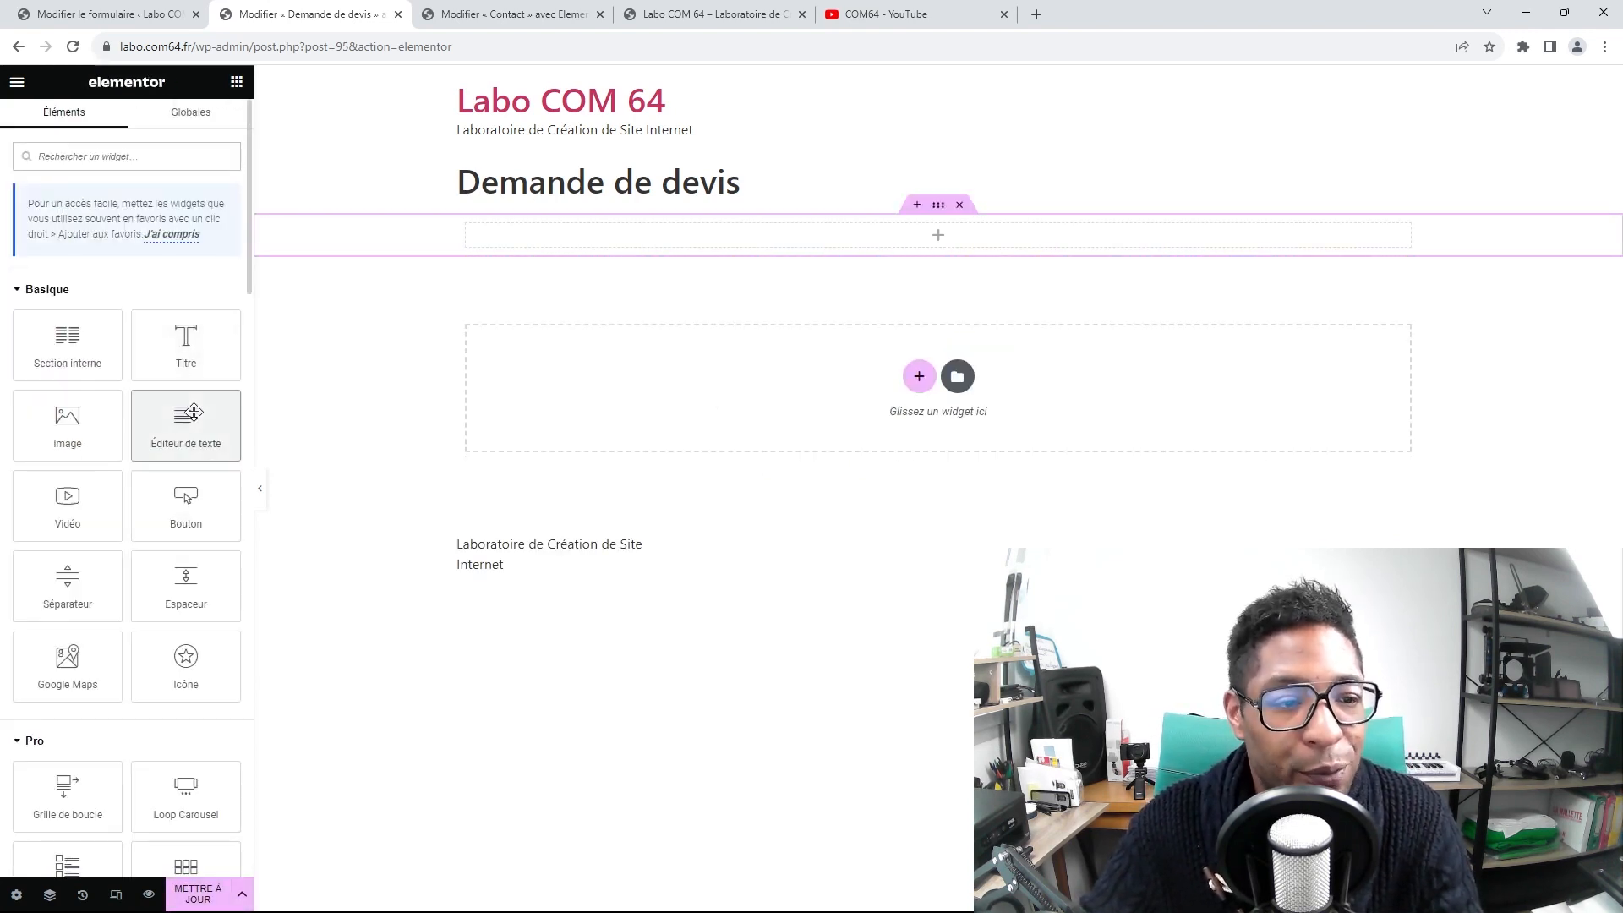
pyautogui.moveTo(194, 412); pyautogui.dragTo(626, 237)
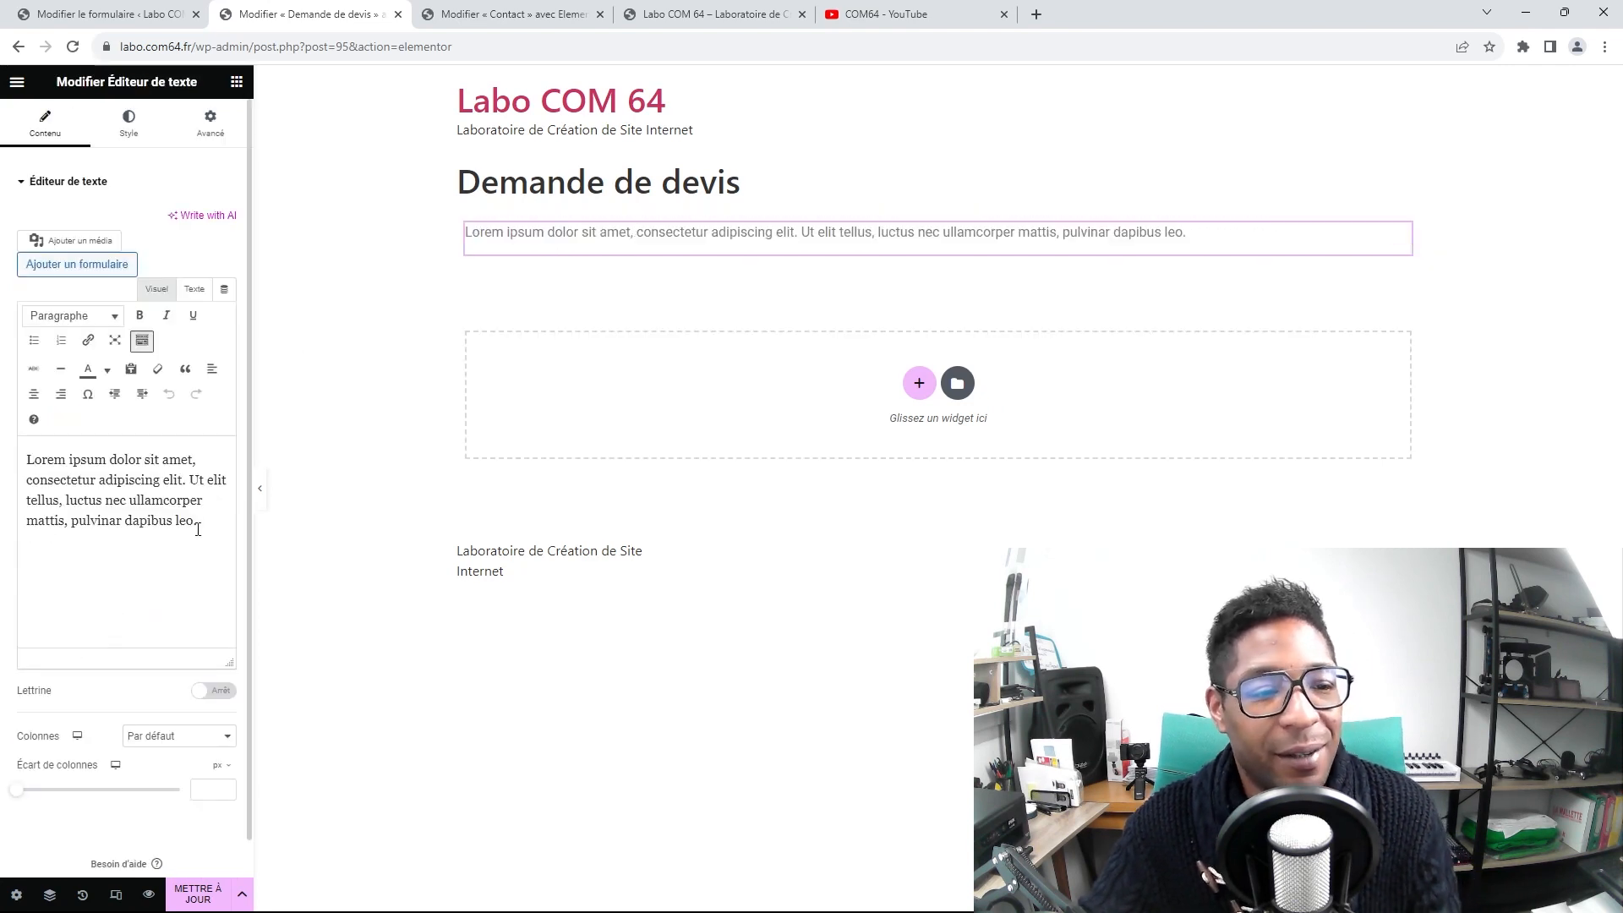
# Replace the widget's placeholder text with the shortcode [forminator_form id="94"] in text mode and update the page
pyautogui.moveTo(198, 529); pyautogui.dragTo(29, 457)
pyautogui.click(194, 290)
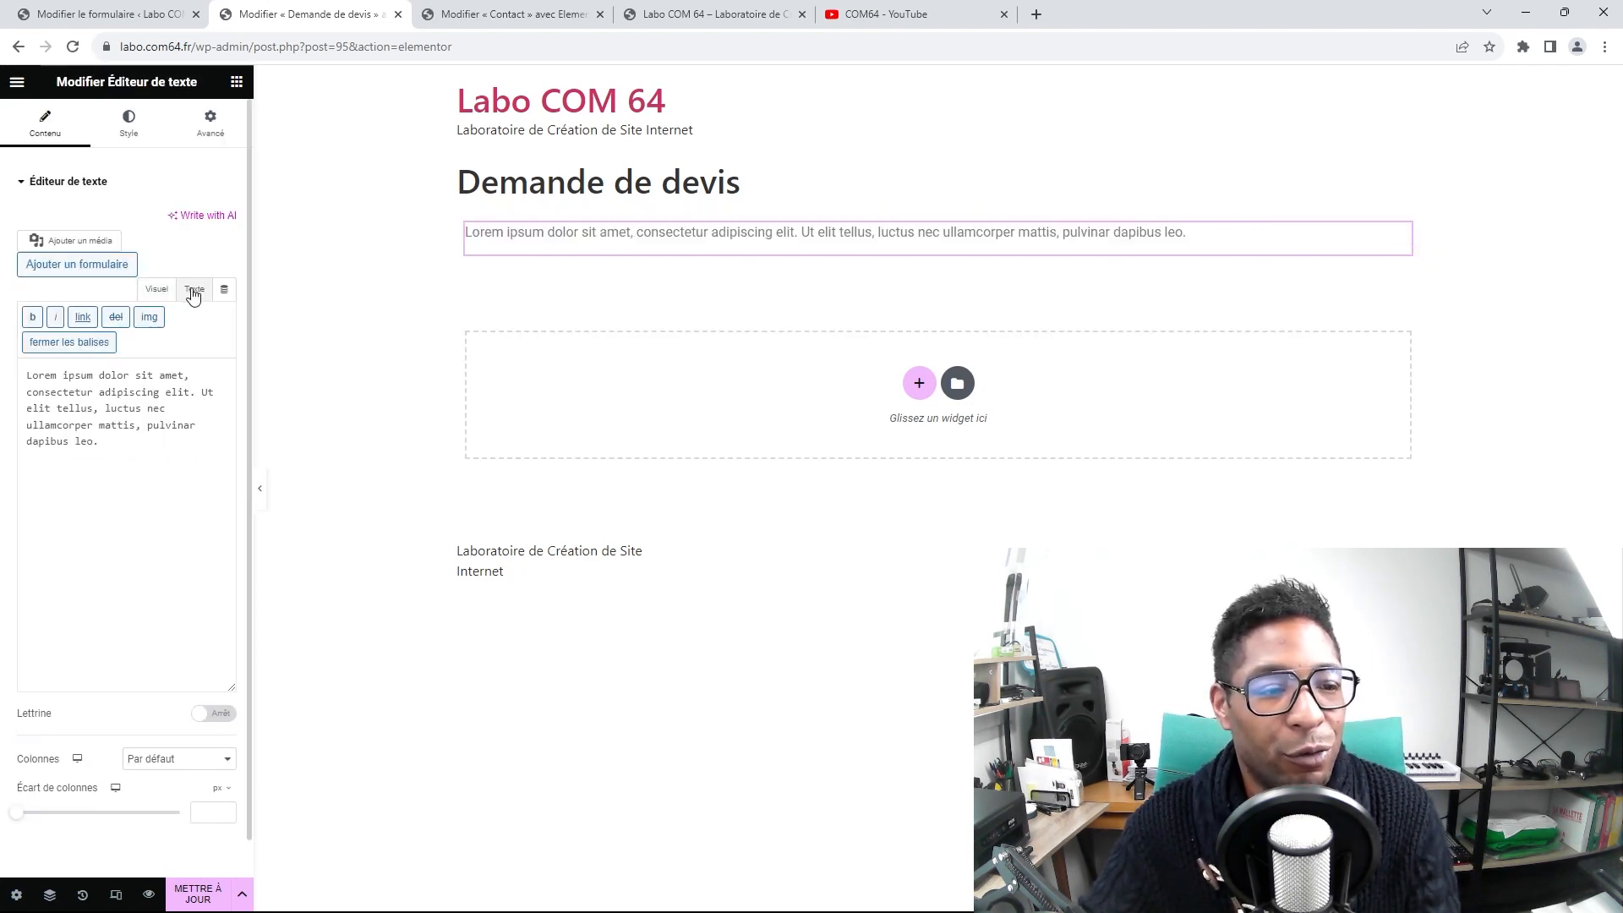
pyautogui.hotkey('ctrl', 'a')
pyautogui.click(124, 447)
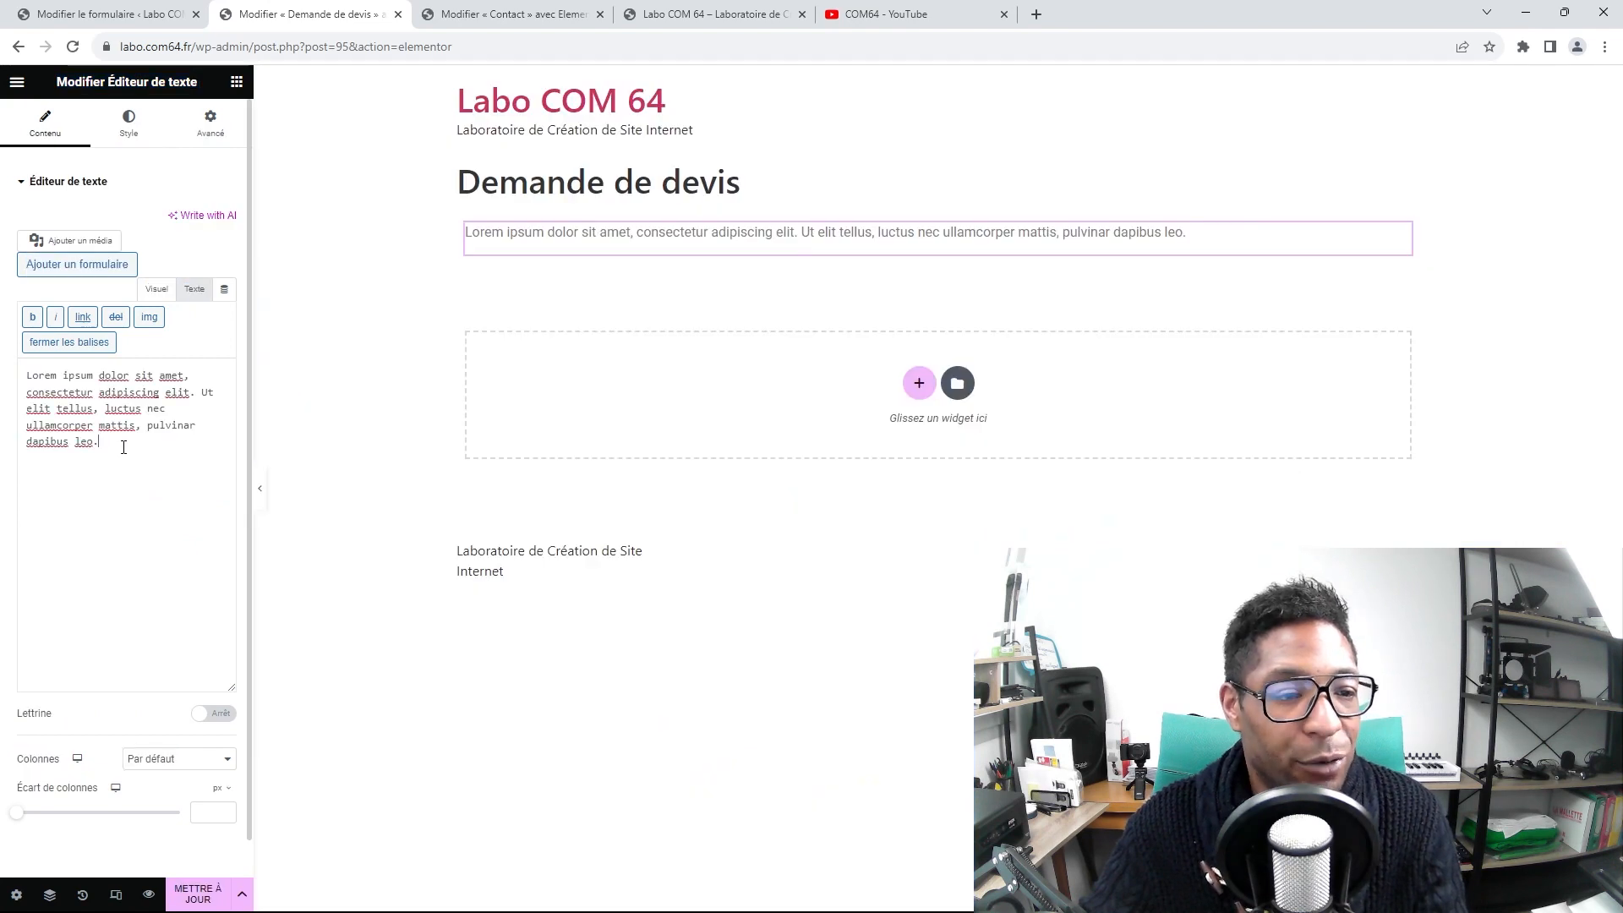
pyautogui.moveTo(123, 447); pyautogui.dragTo(41, 361)
pyautogui.hotkey('ctrl', 'v')
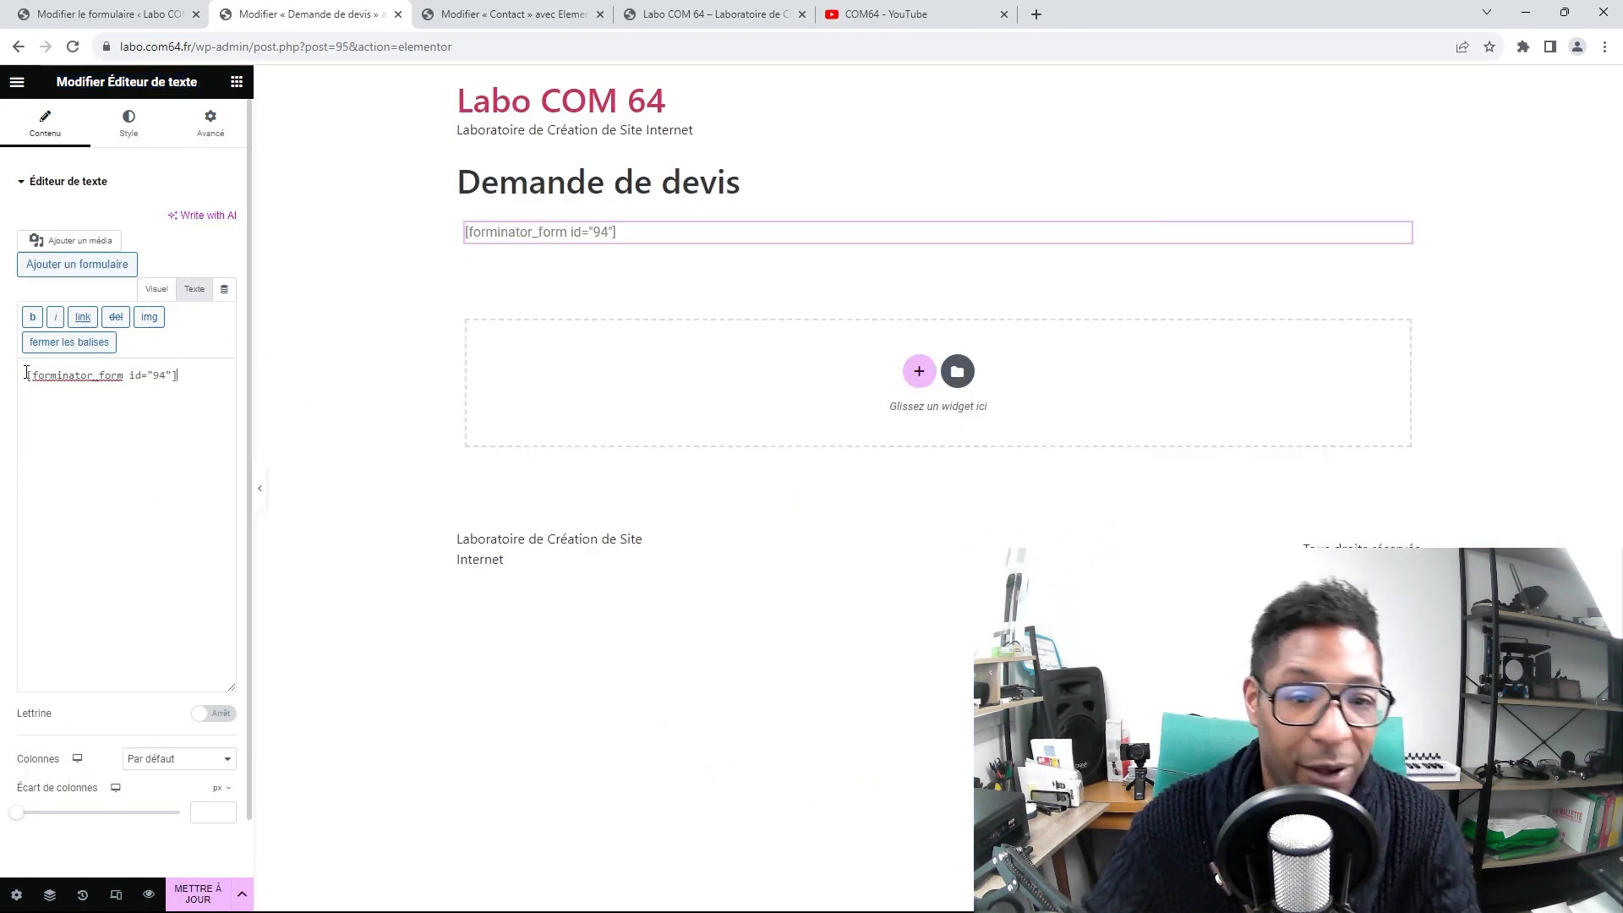
pyautogui.click(198, 895)
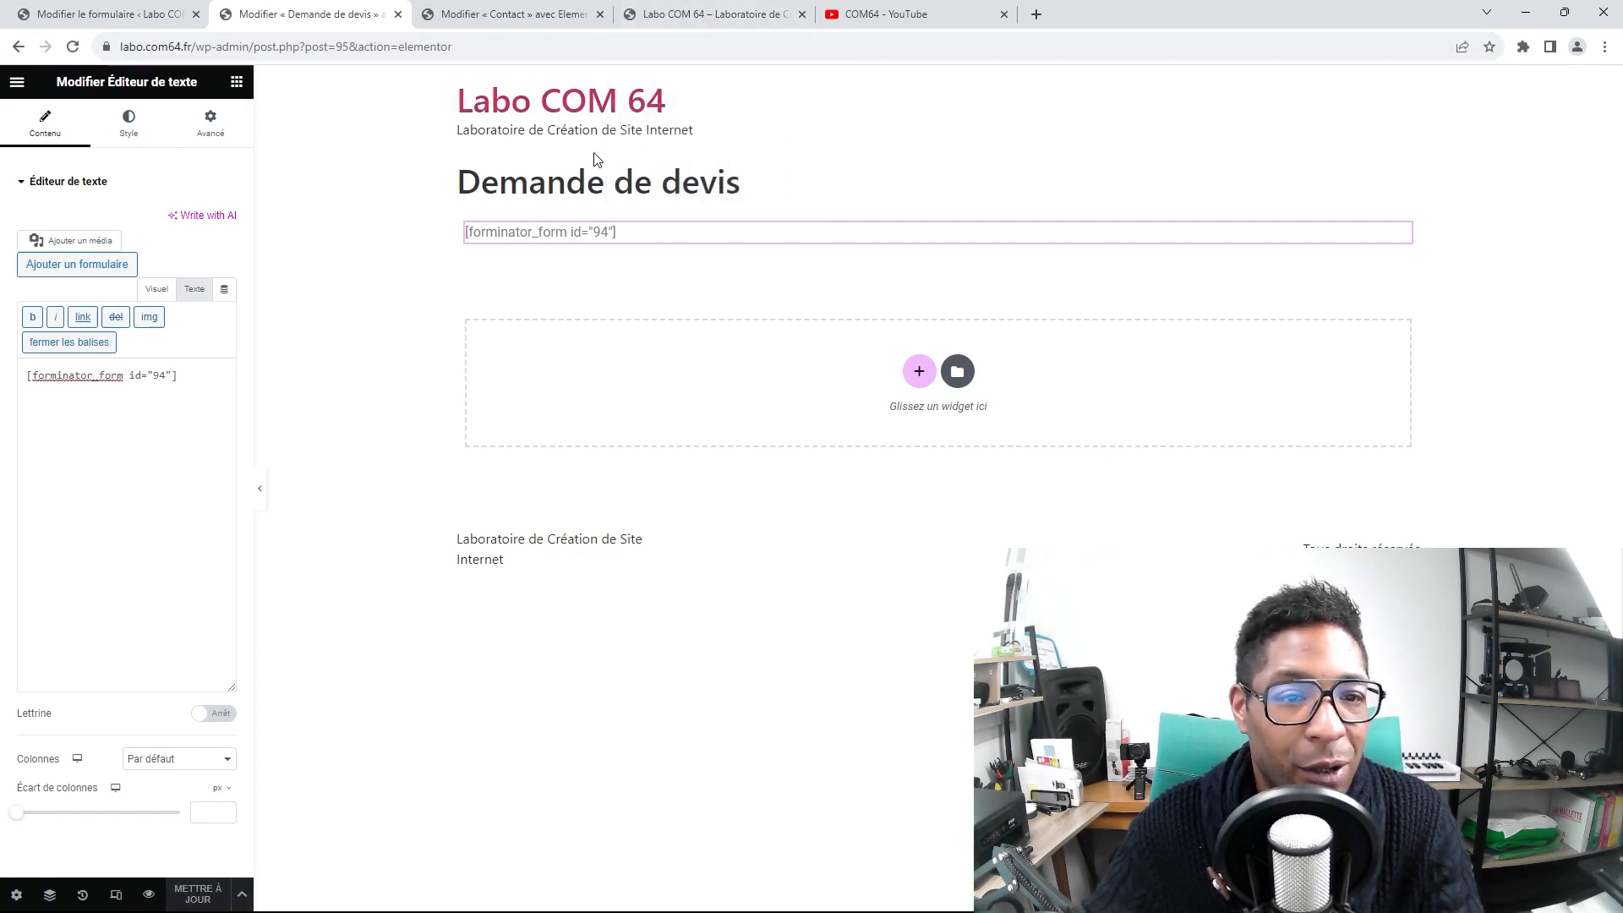
# Open the site's page list in a new browser tab, make it the first tab, and go to the menu management screen
pyautogui.click(679, 17)
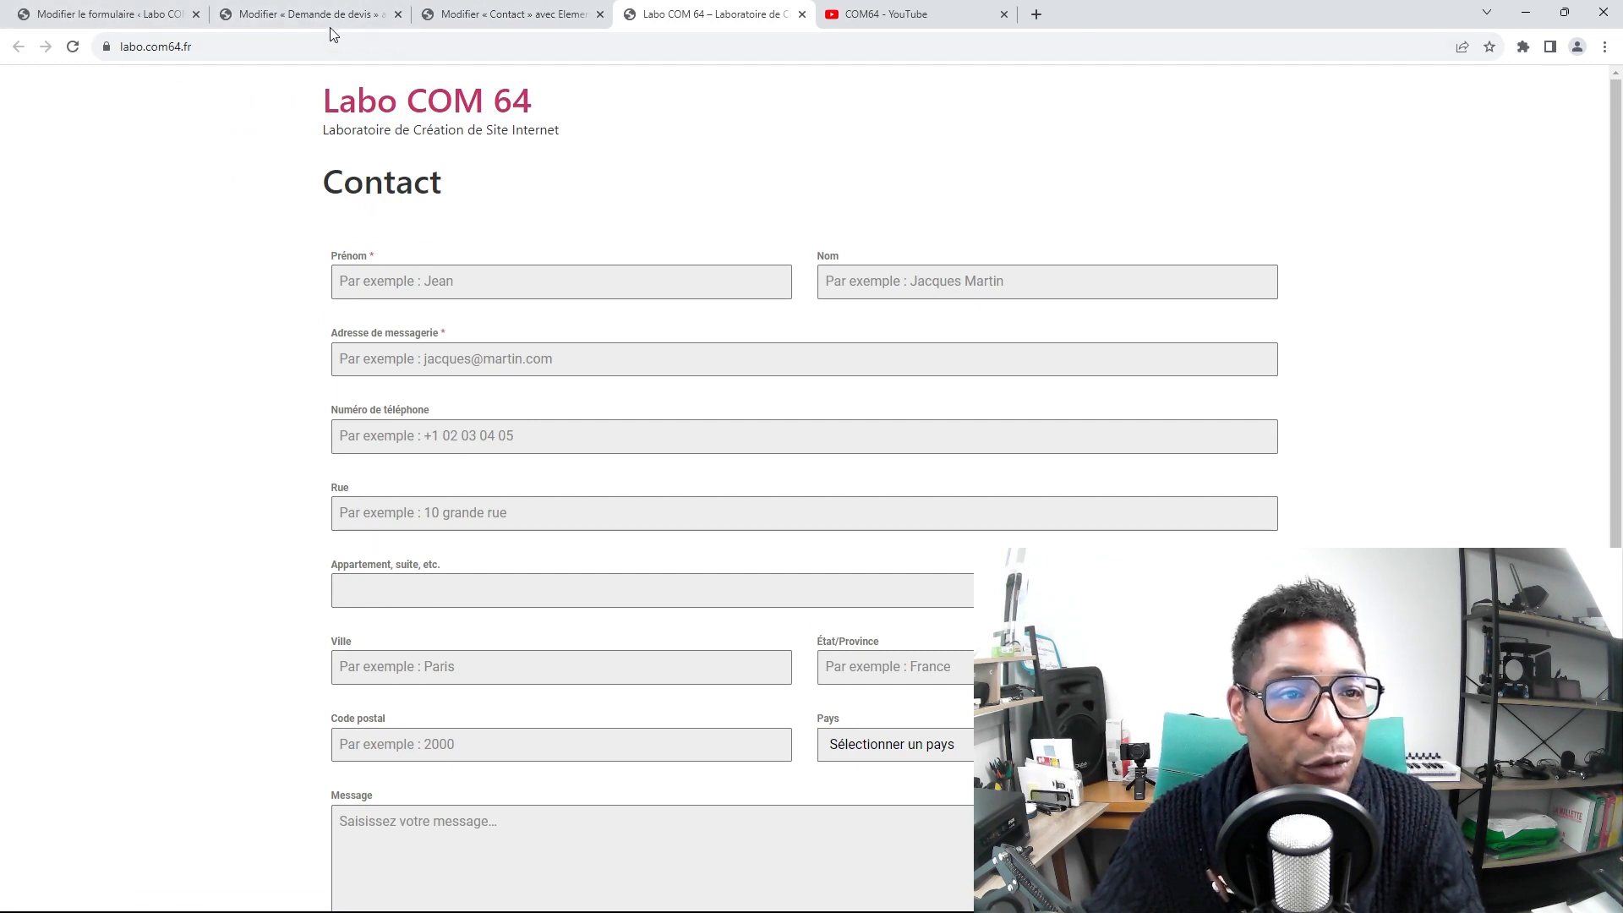
pyautogui.click(365, 19)
pyautogui.click(97, 19)
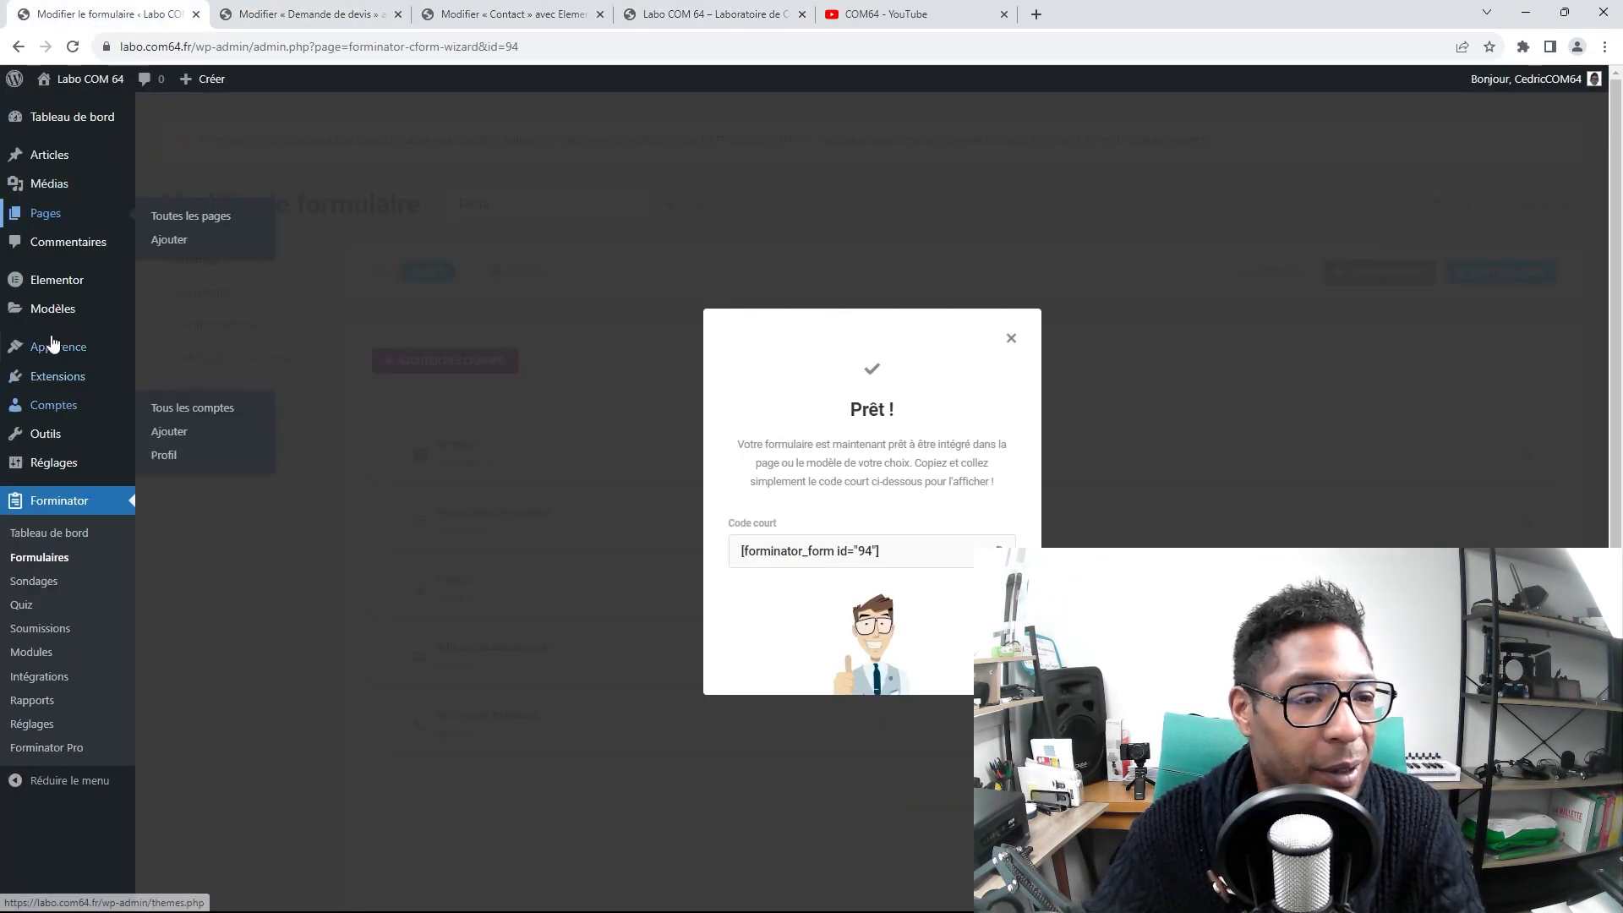
pyautogui.rightClick(60, 221)
pyautogui.click(128, 232)
pyautogui.moveTo(281, 17); pyautogui.dragTo(96, 22)
pyautogui.moveTo(72, 412)
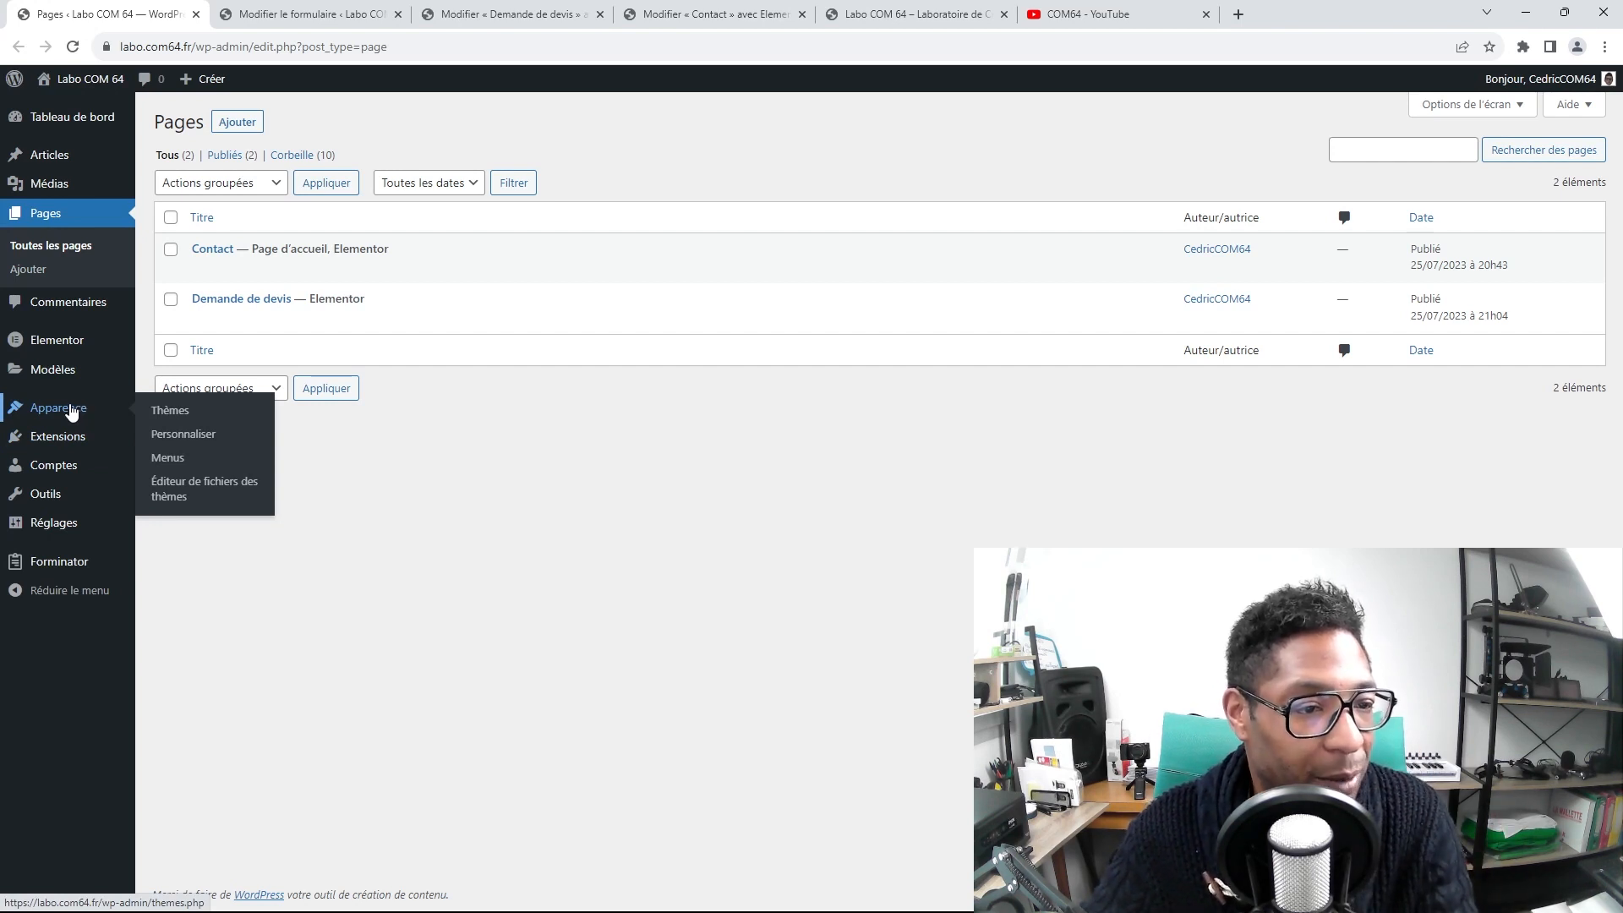
pyautogui.click(167, 464)
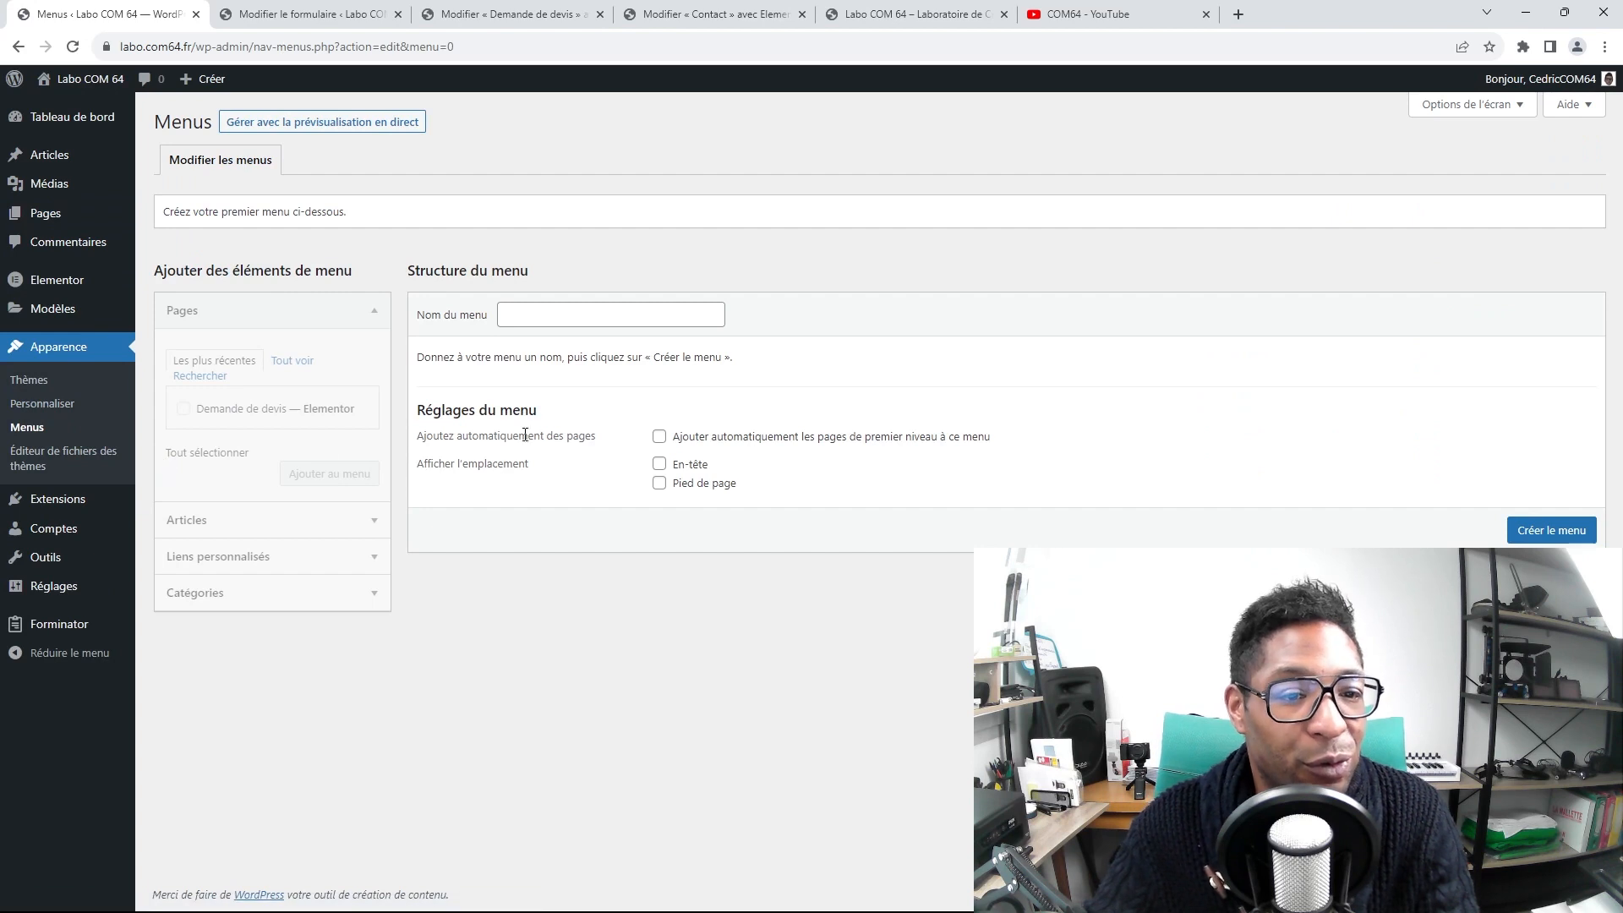
# Create a navigation menu named Menu that automatically adds top-level pages and displays in the En-tête location
pyautogui.click(589, 322)
pyautogui.write('M')
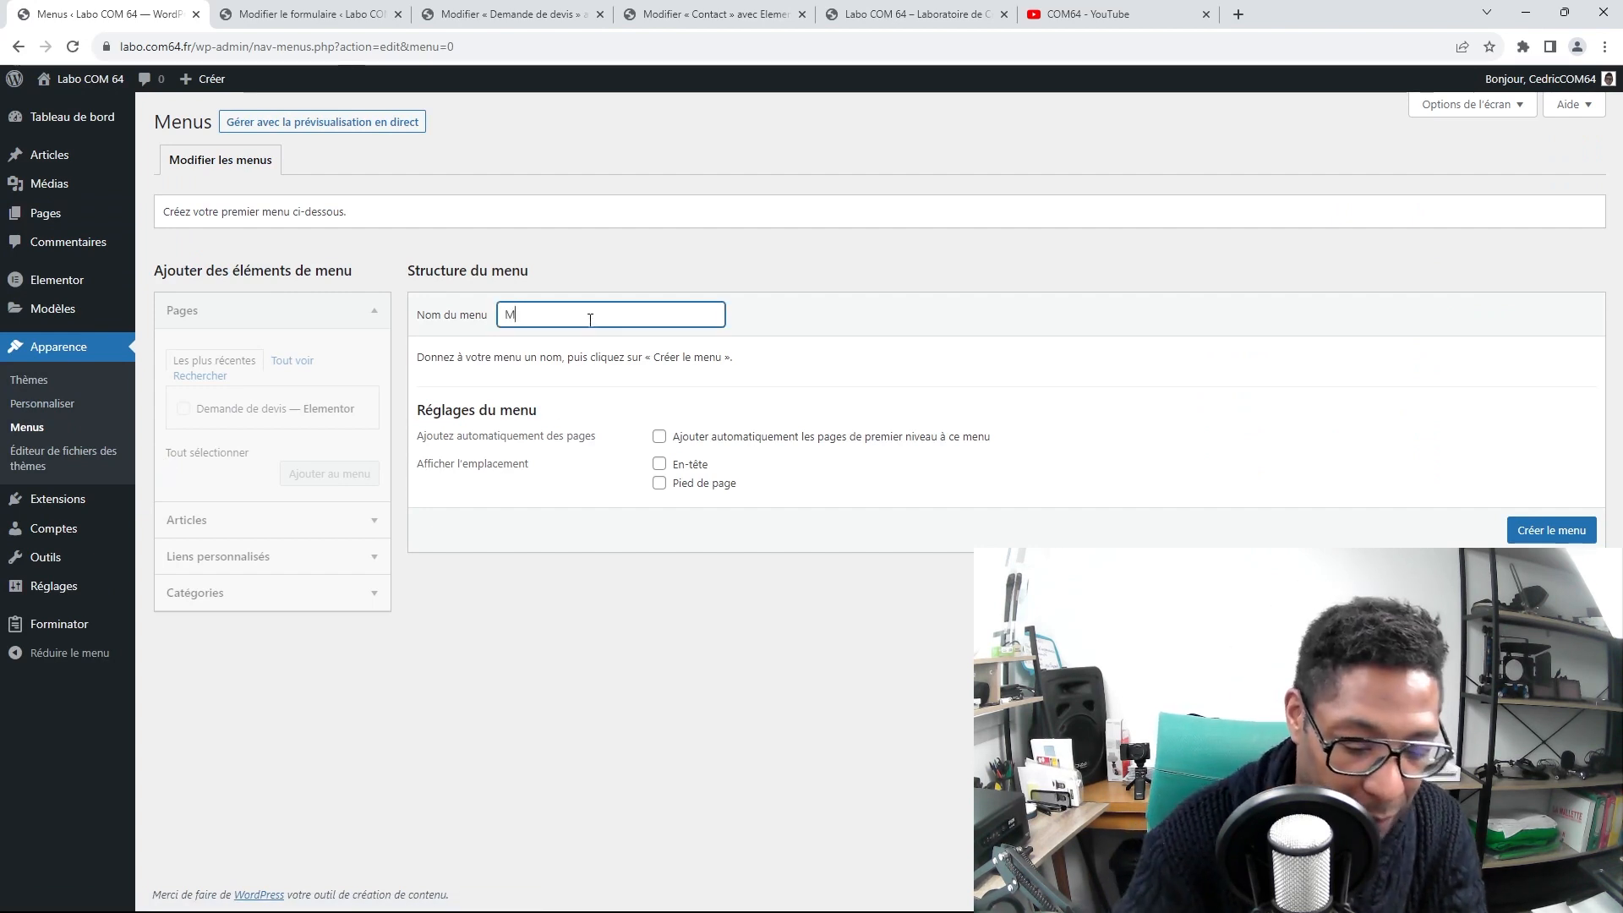
pyautogui.write('enu')
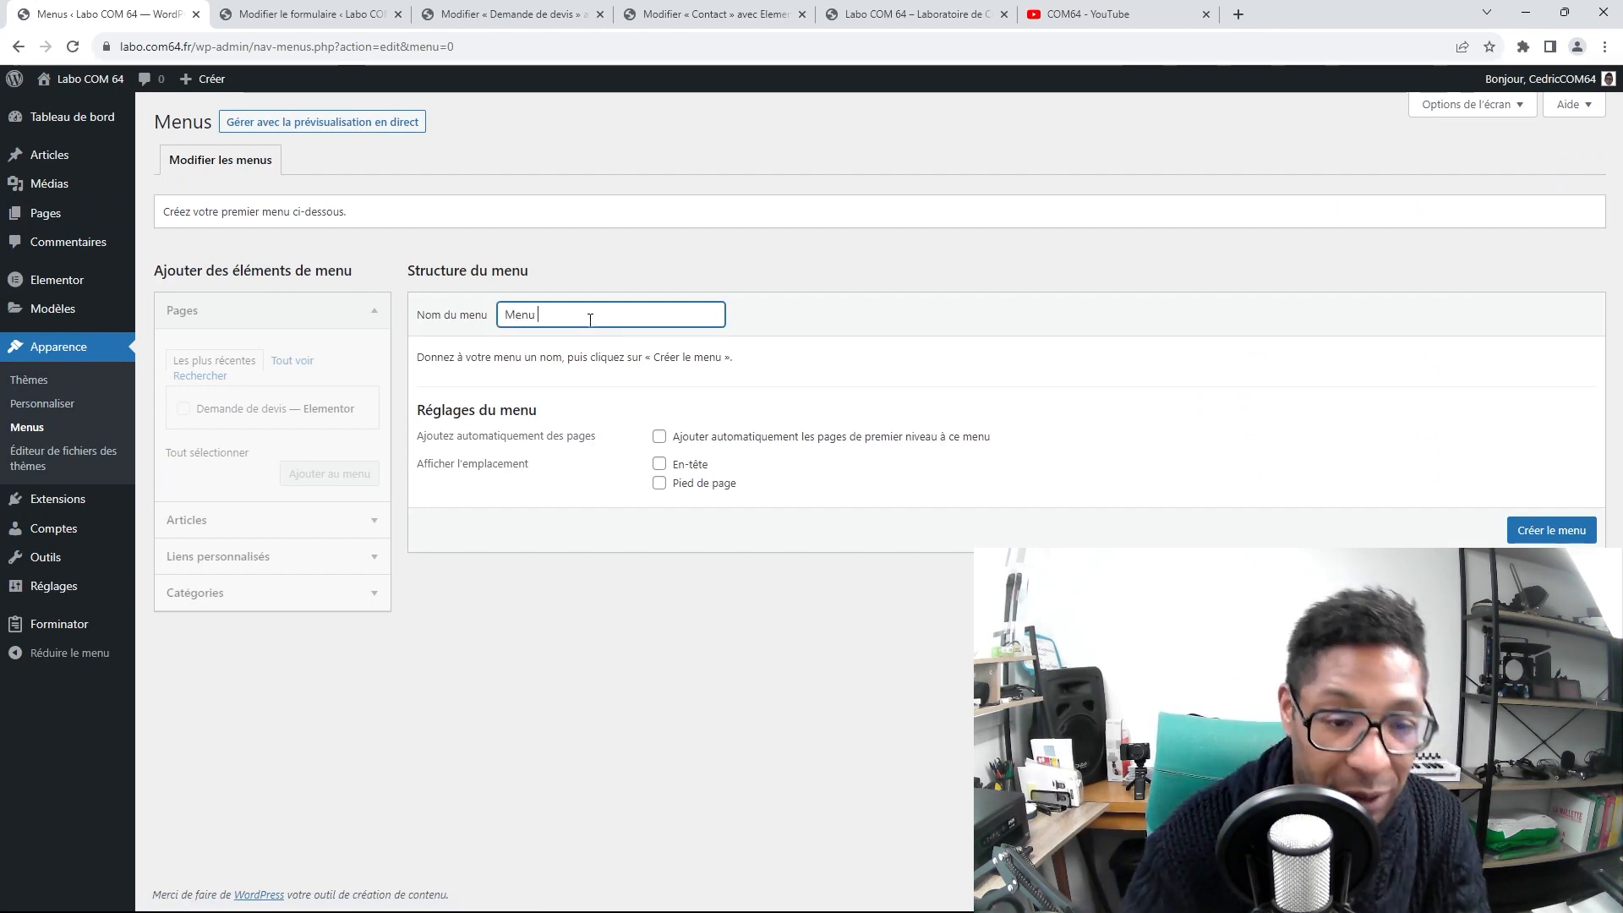
pyautogui.click(659, 437)
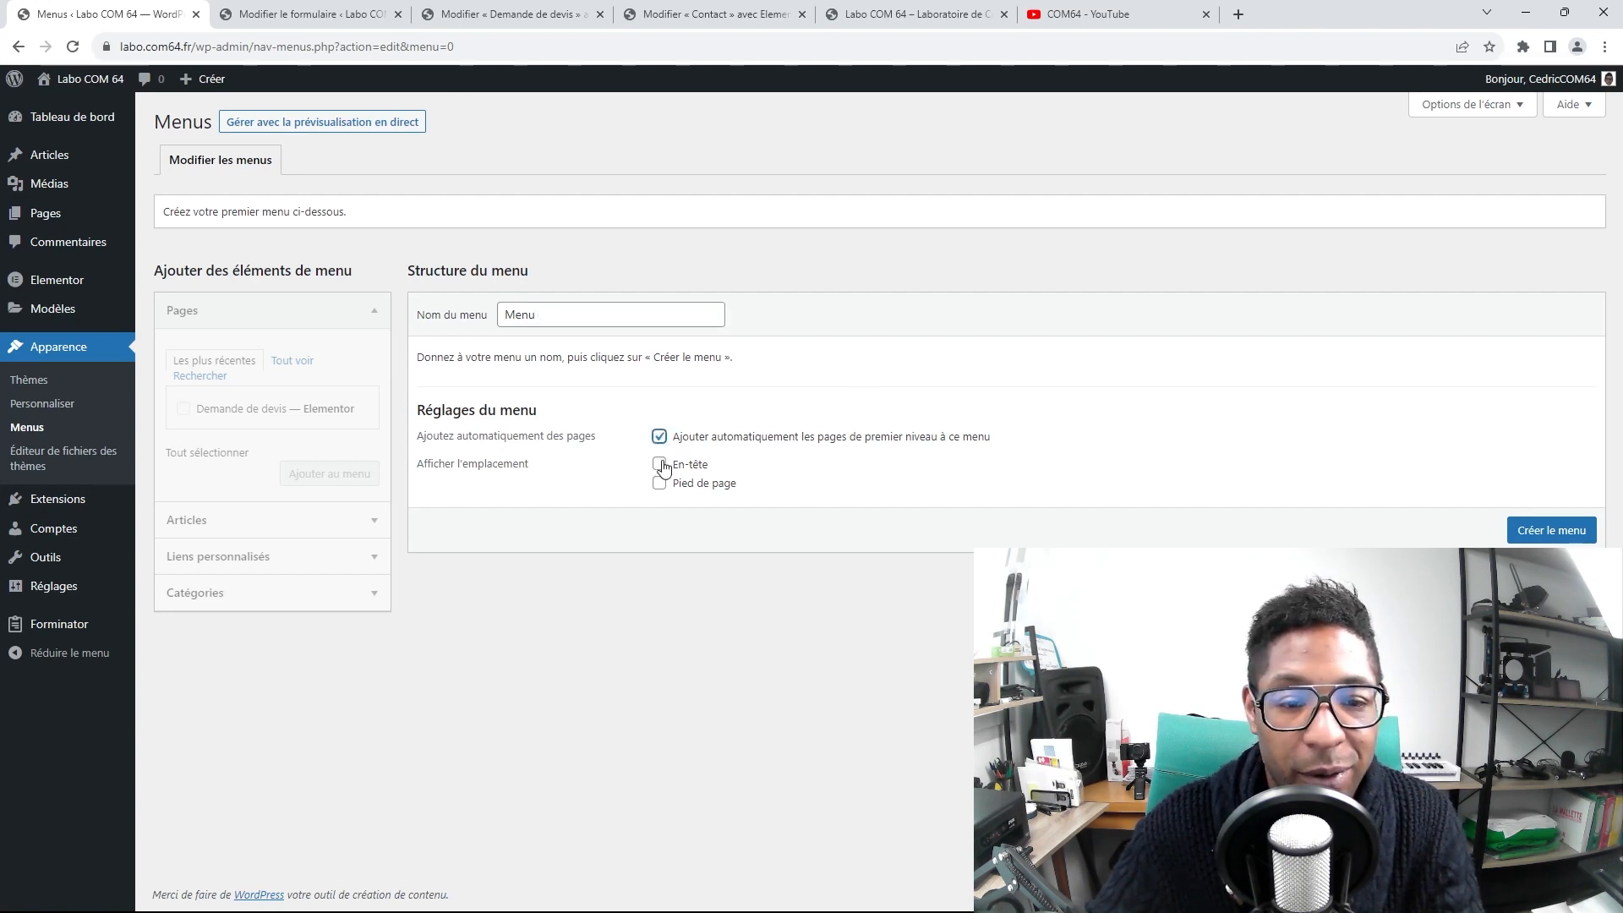
pyautogui.click(1540, 532)
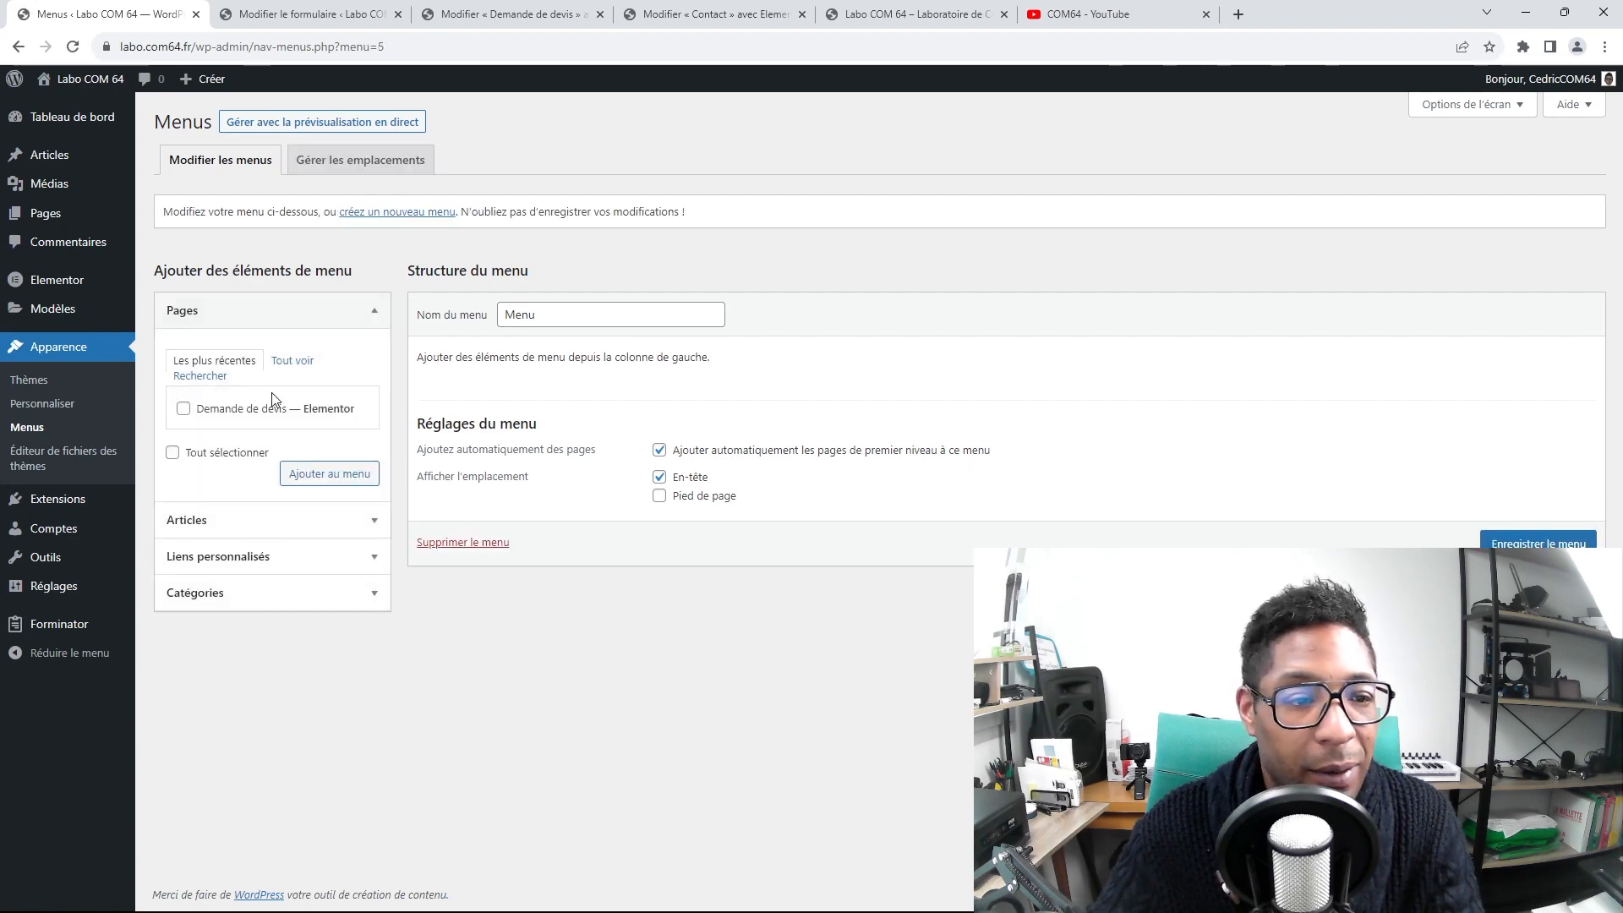
# Add the Contact and Demande de devis pages to the menu and save it
pyautogui.click(296, 362)
pyautogui.click(184, 409)
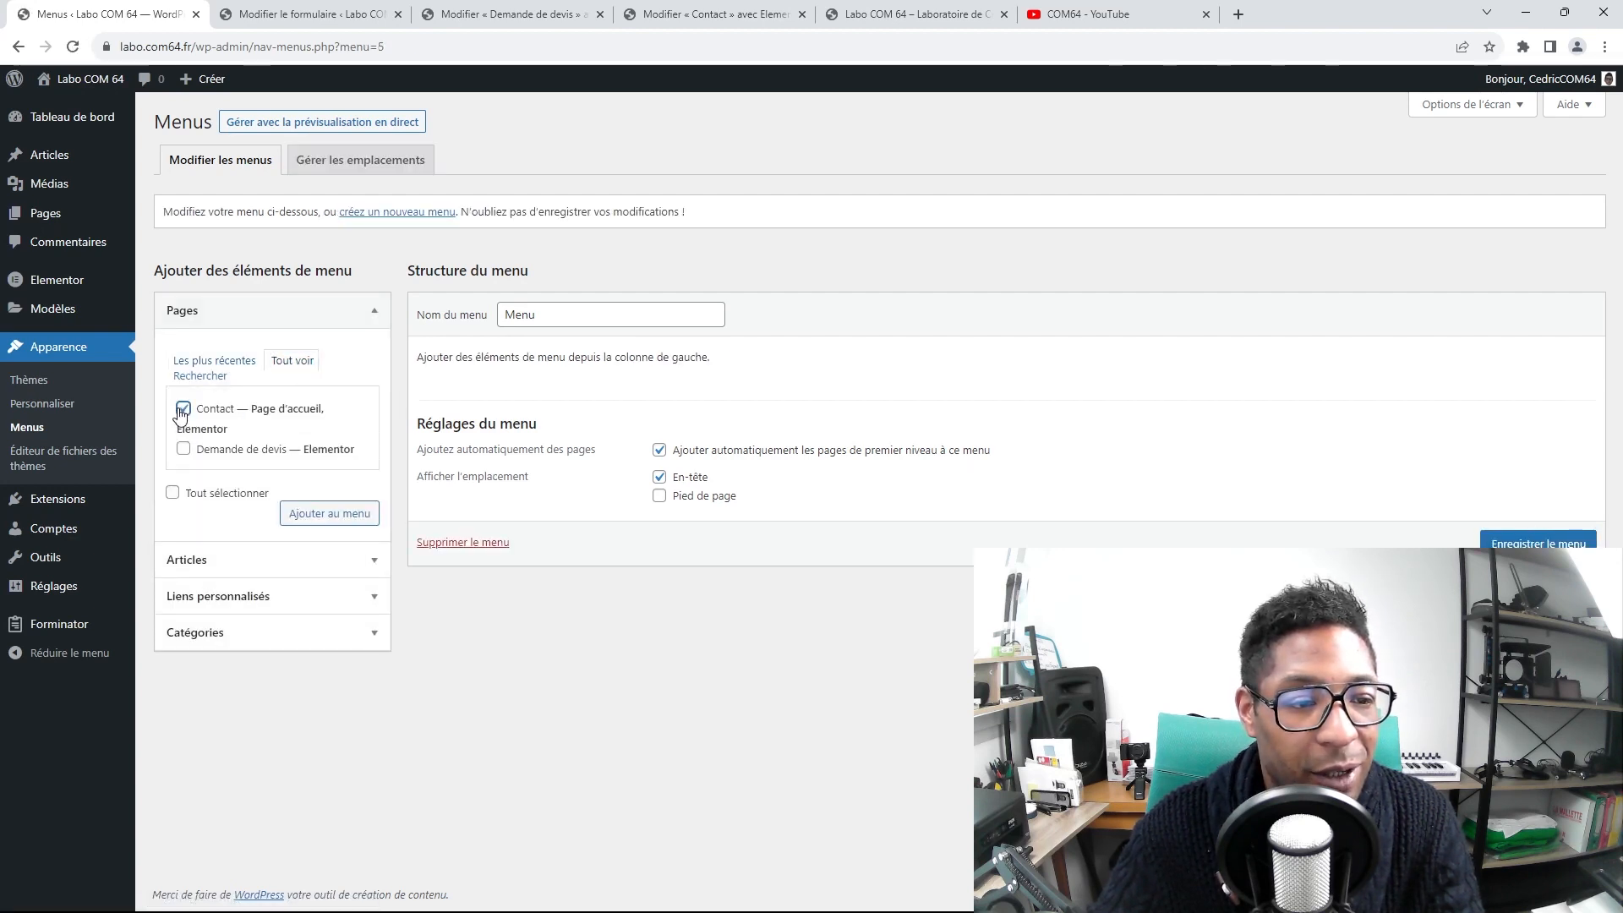
pyautogui.click(184, 449)
pyautogui.click(309, 514)
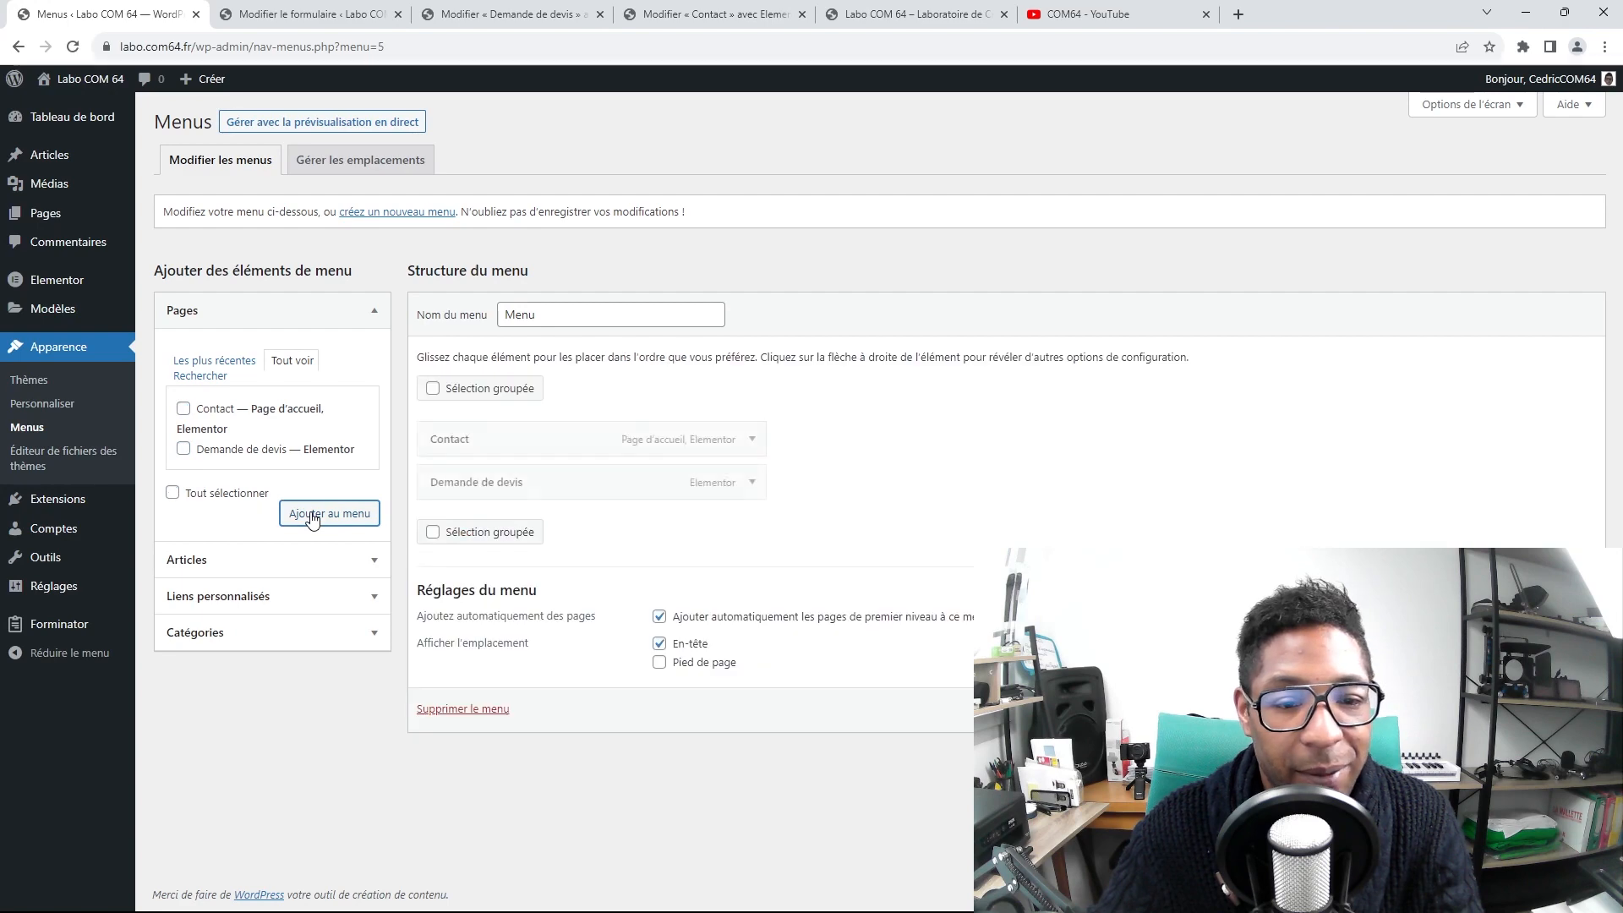
pyautogui.click(1540, 709)
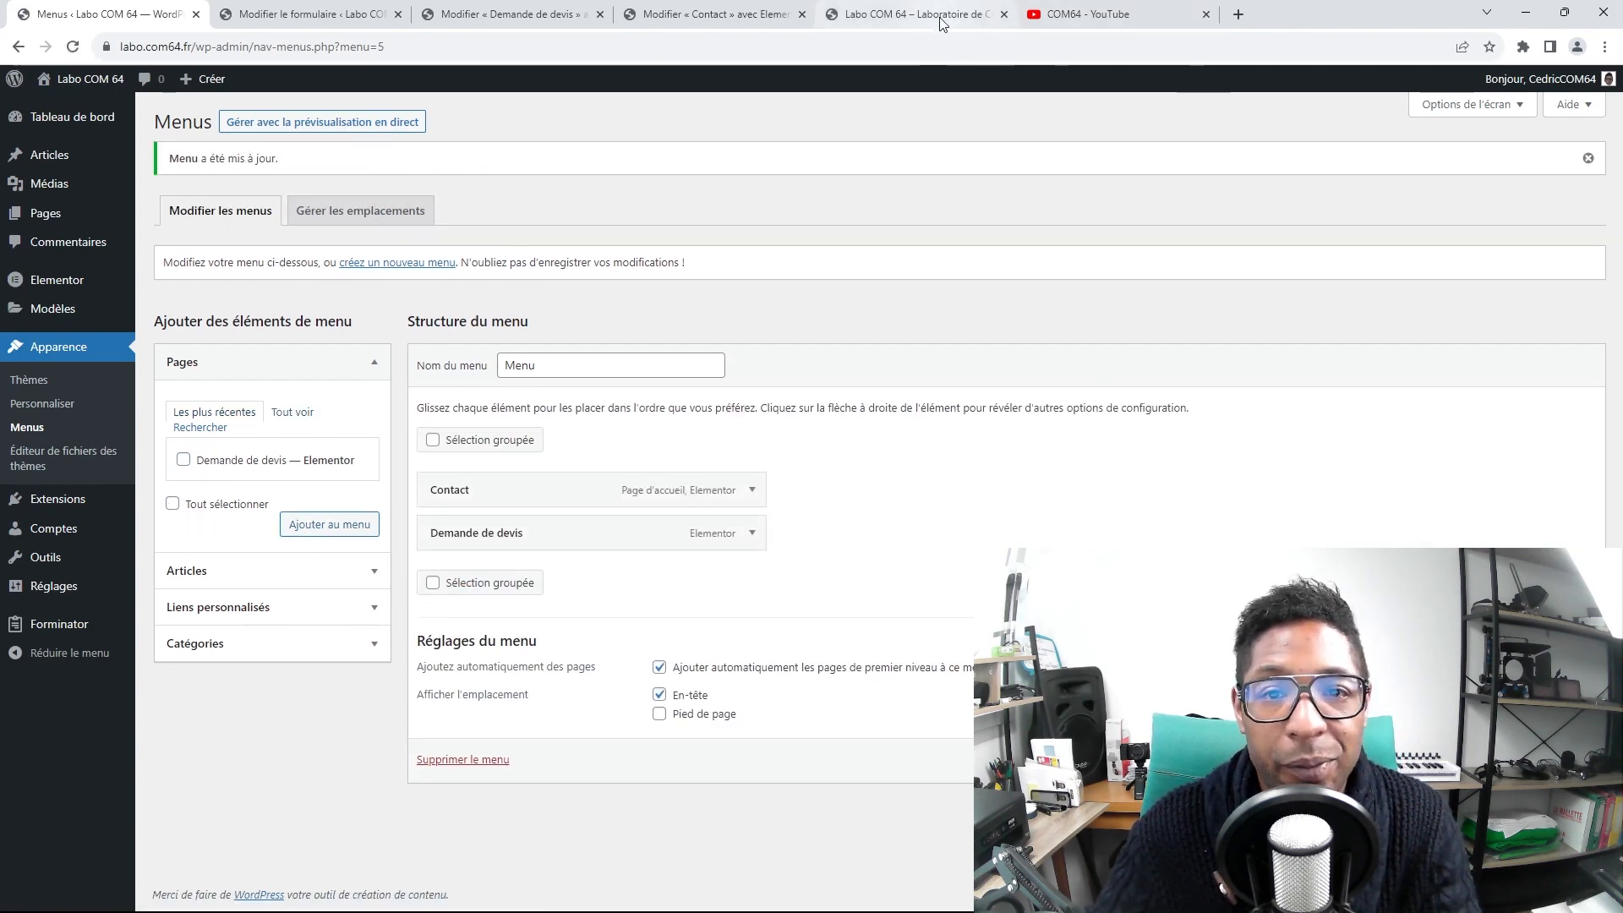
# View the public site's home page with its header menu and follow the link to the Demande de devis page
pyautogui.click(913, 13)
pyautogui.click(430, 117)
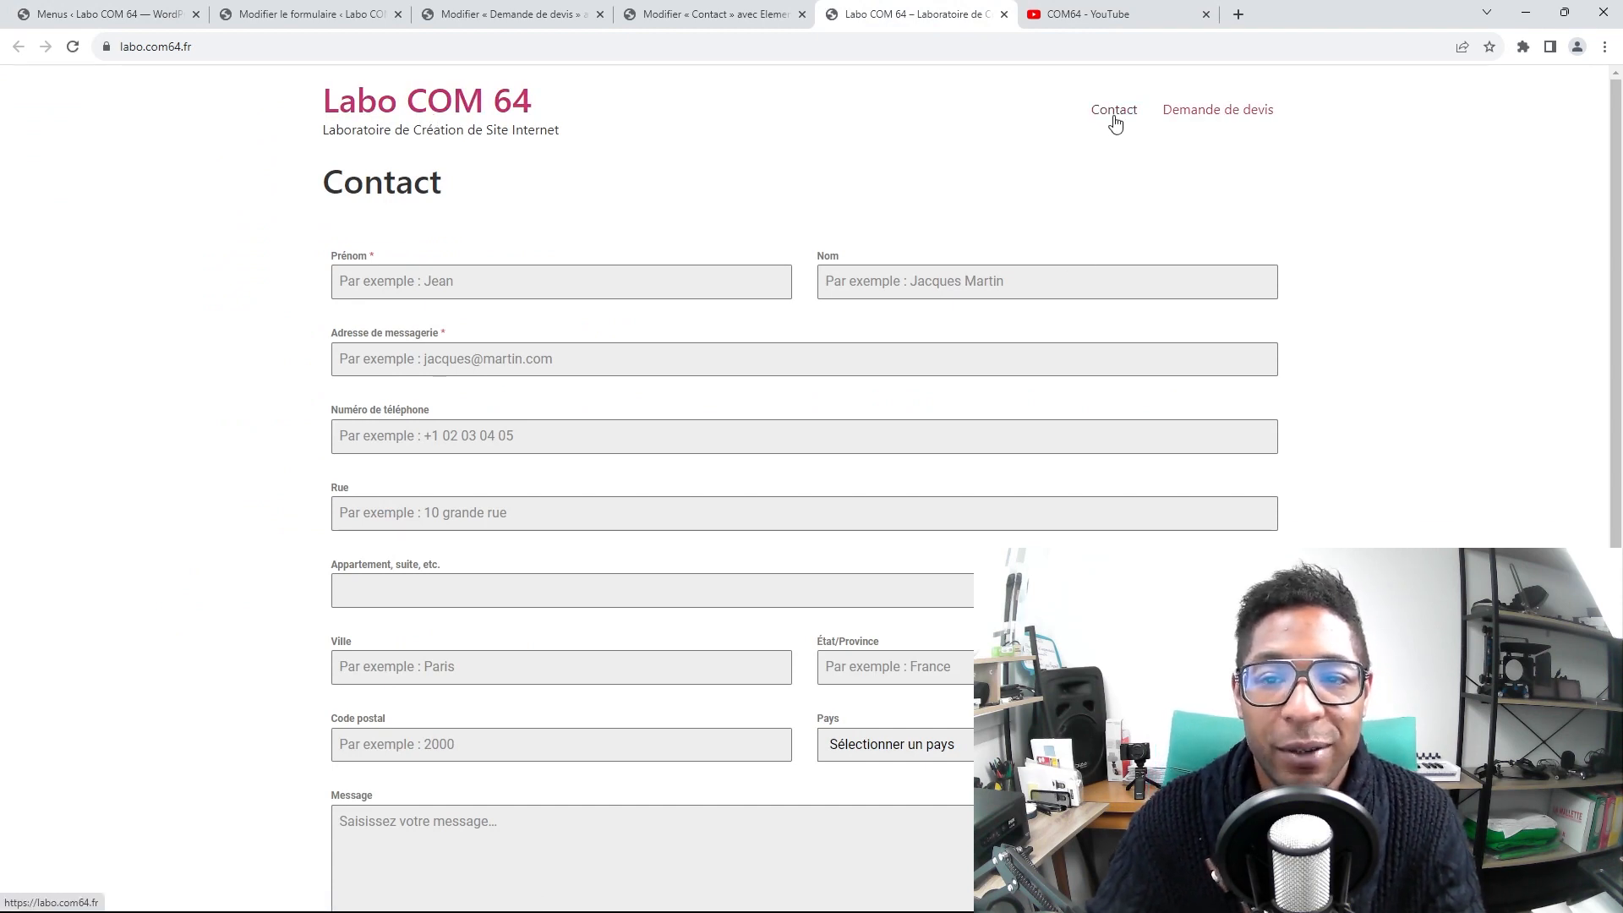
pyautogui.click(1205, 121)
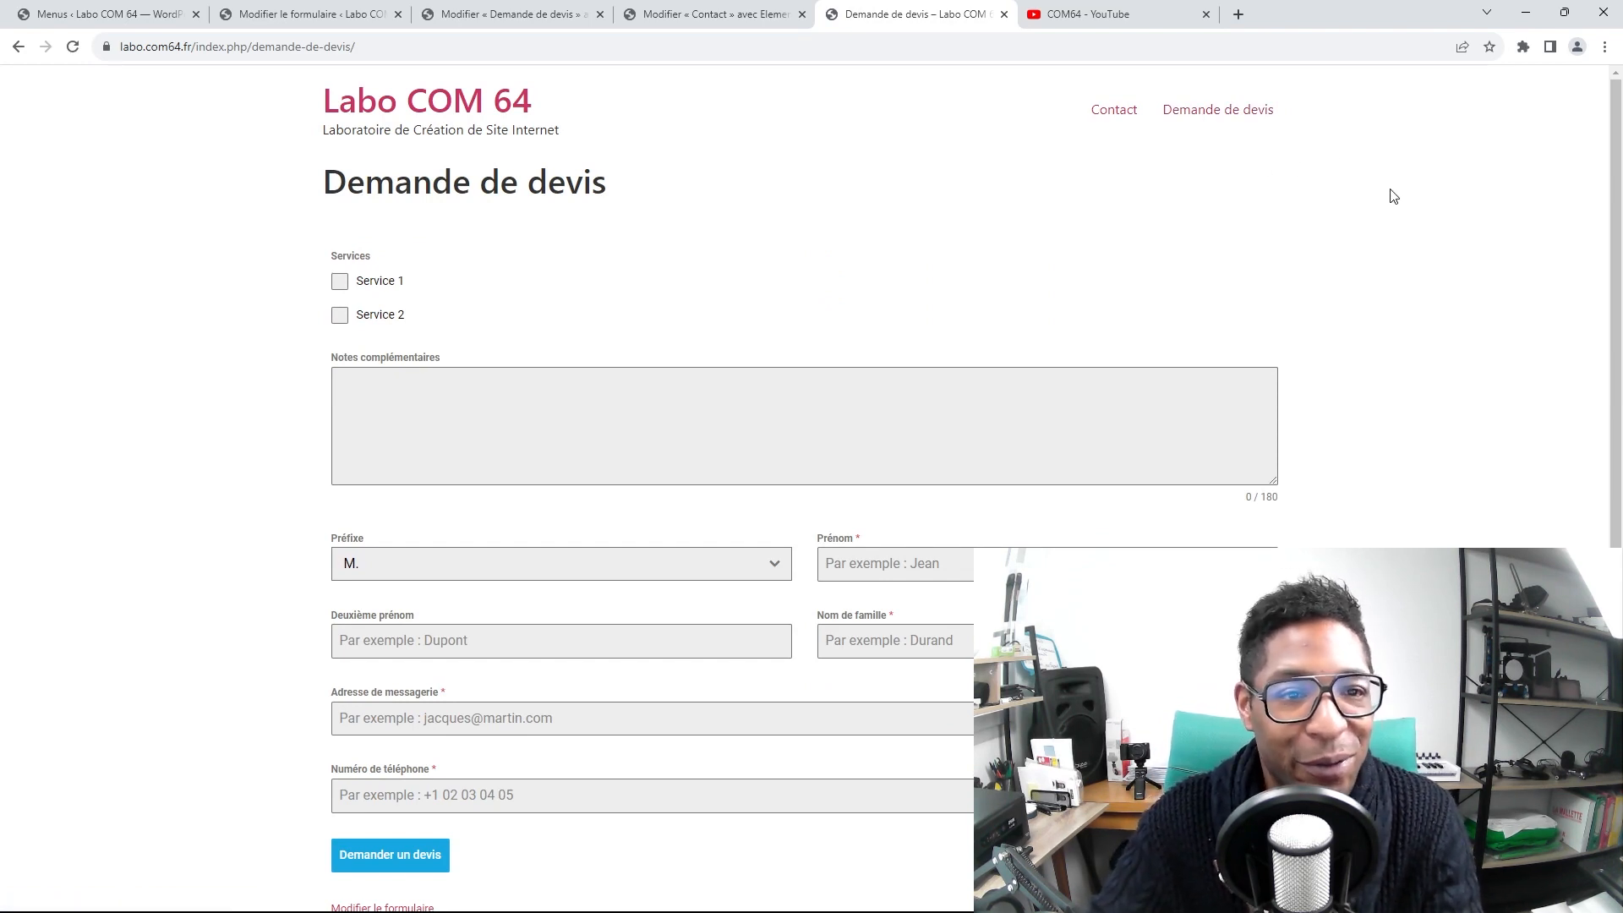
# Examine the published quote form's fields, from the services and additional notes to the contact details and submit button
pyautogui.scroll(-1, 1394, 197)
pyautogui.scroll(1, 1394, 197)
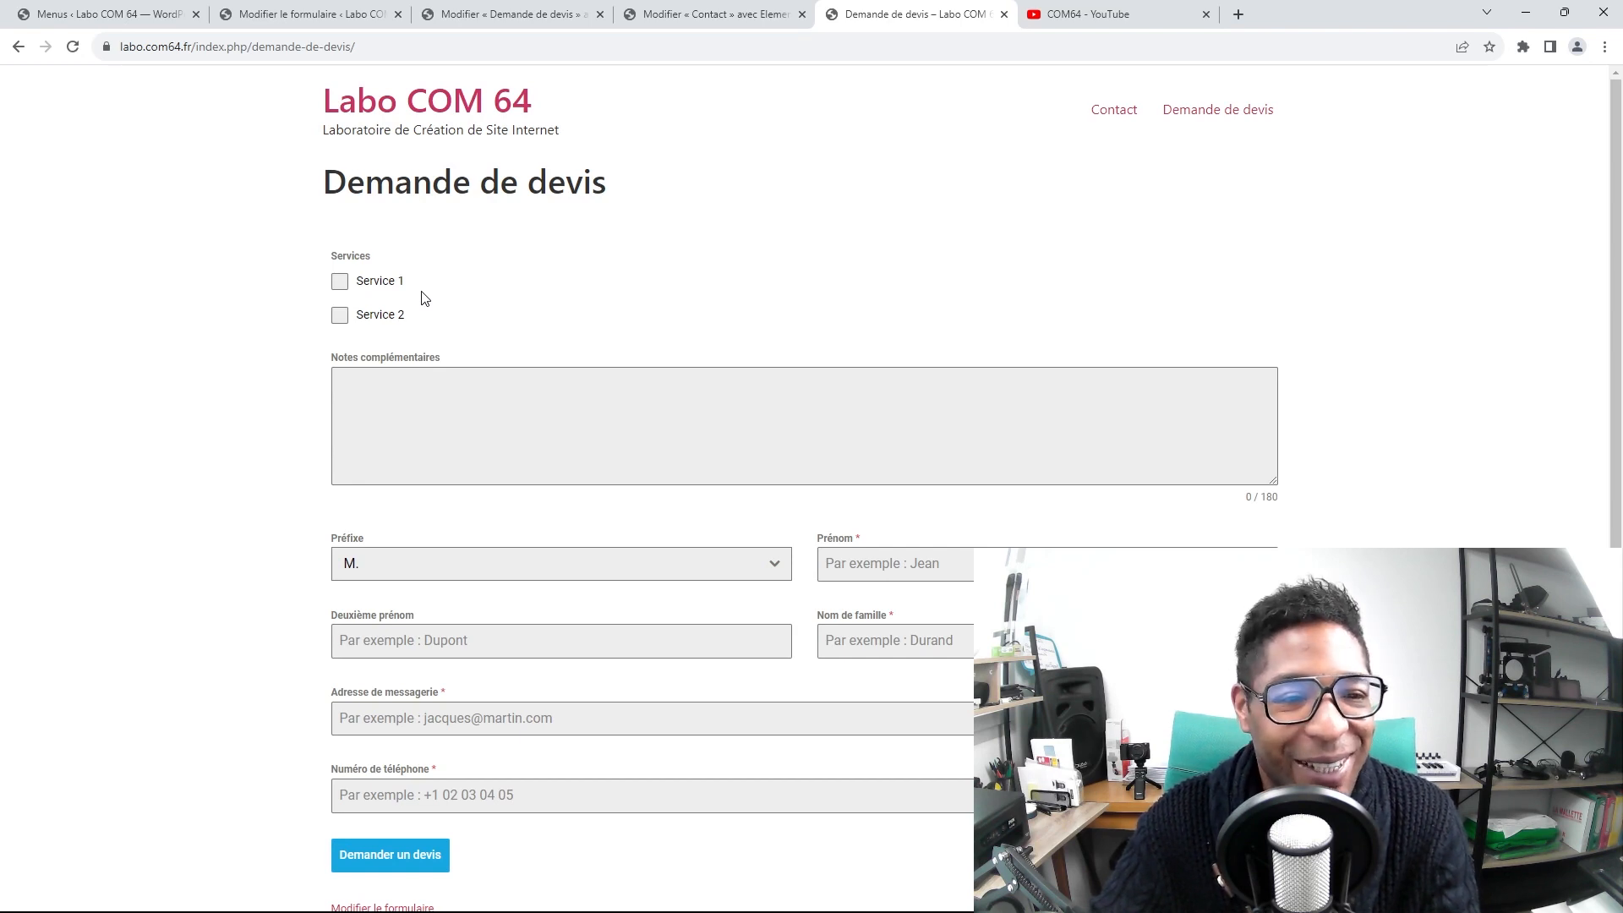
pyautogui.scroll(-1, 431, 296)
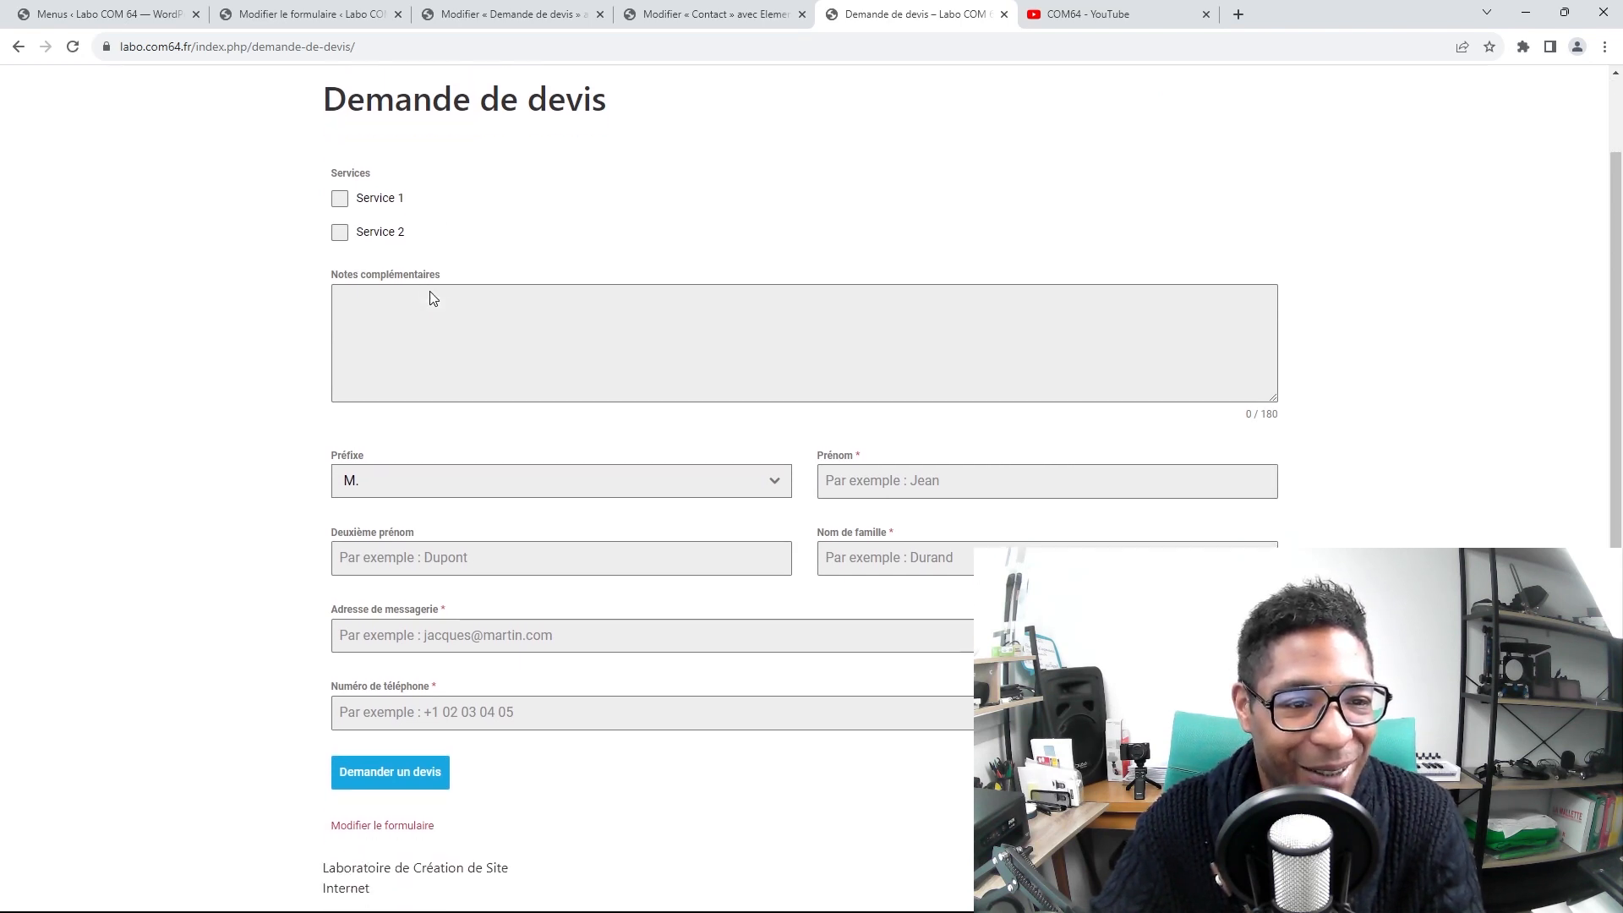
pyautogui.scroll(1, 422, 292)
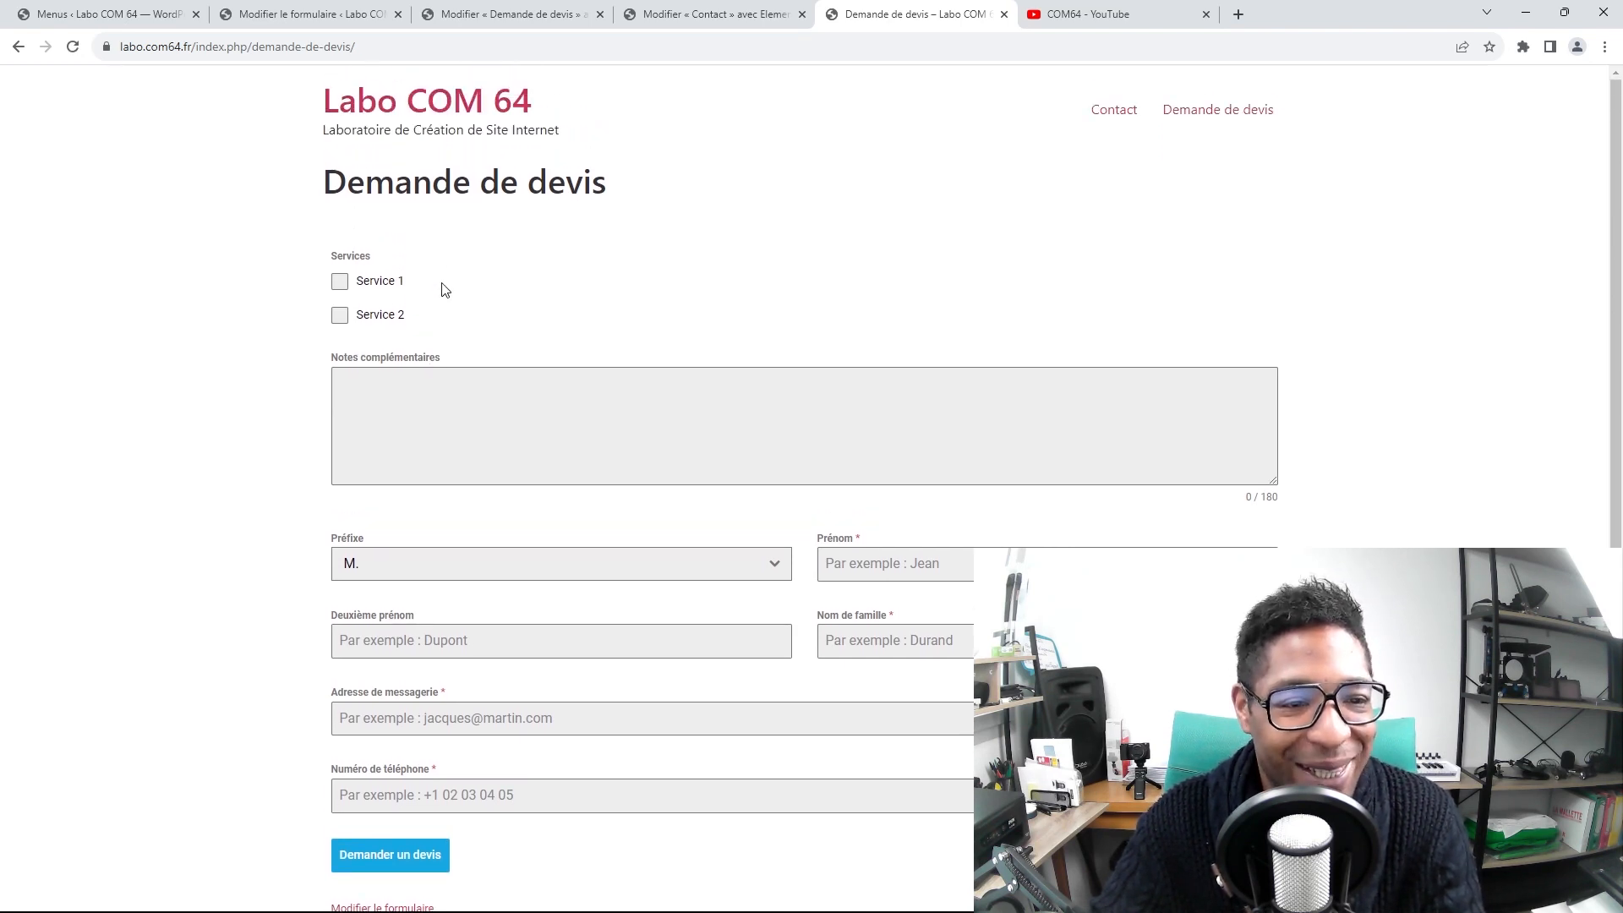
pyautogui.click(406, 421)
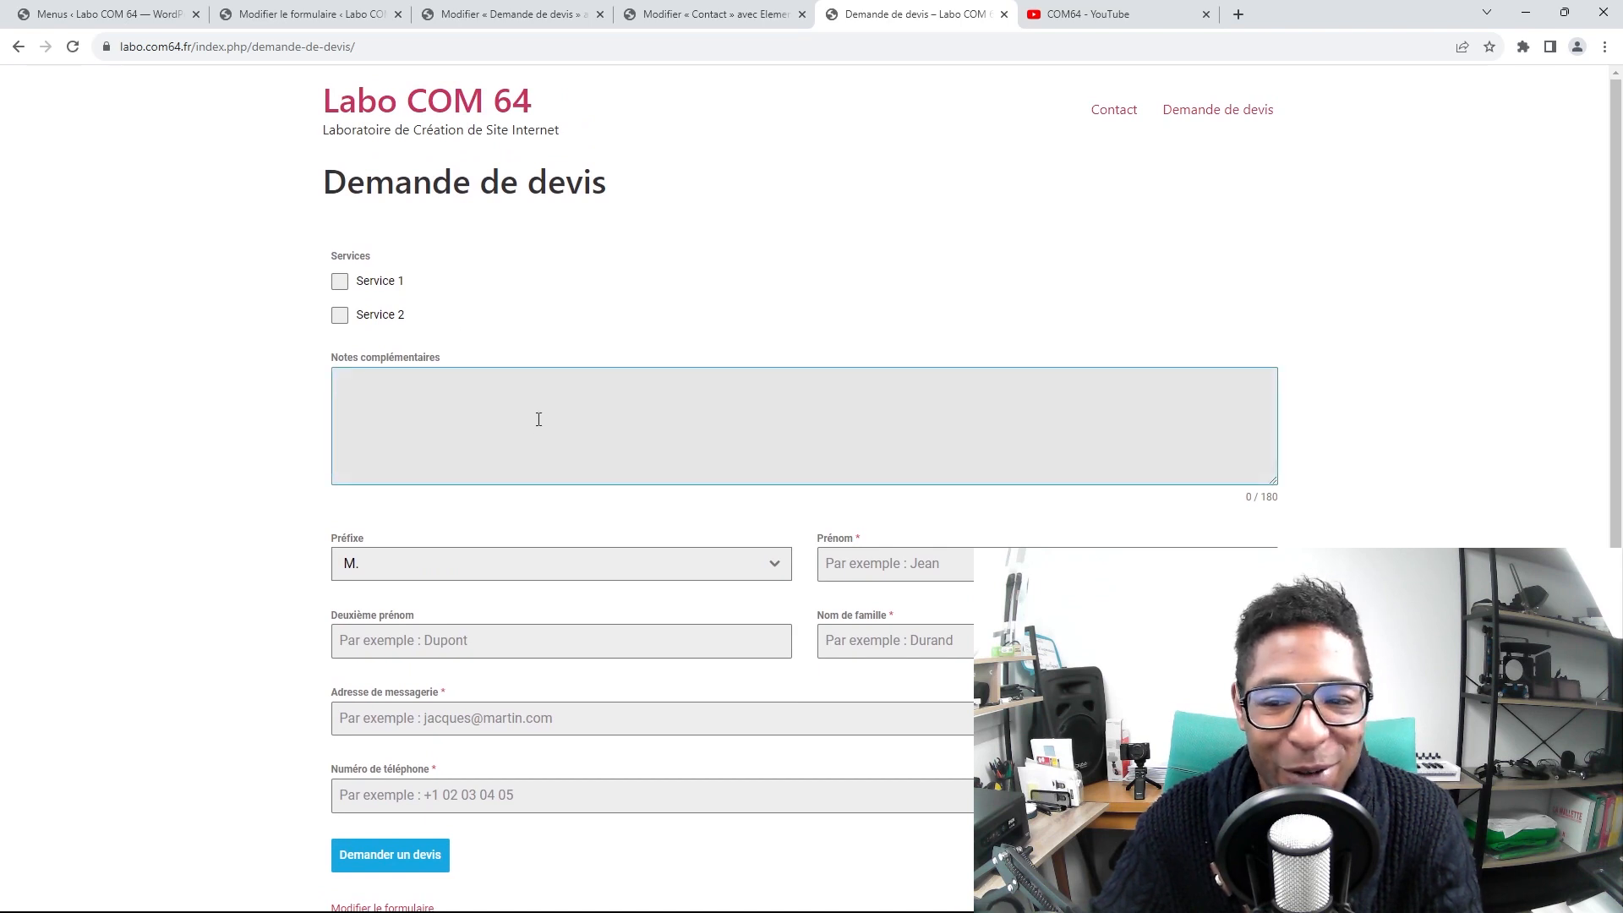
pyautogui.scroll(-1, 538, 419)
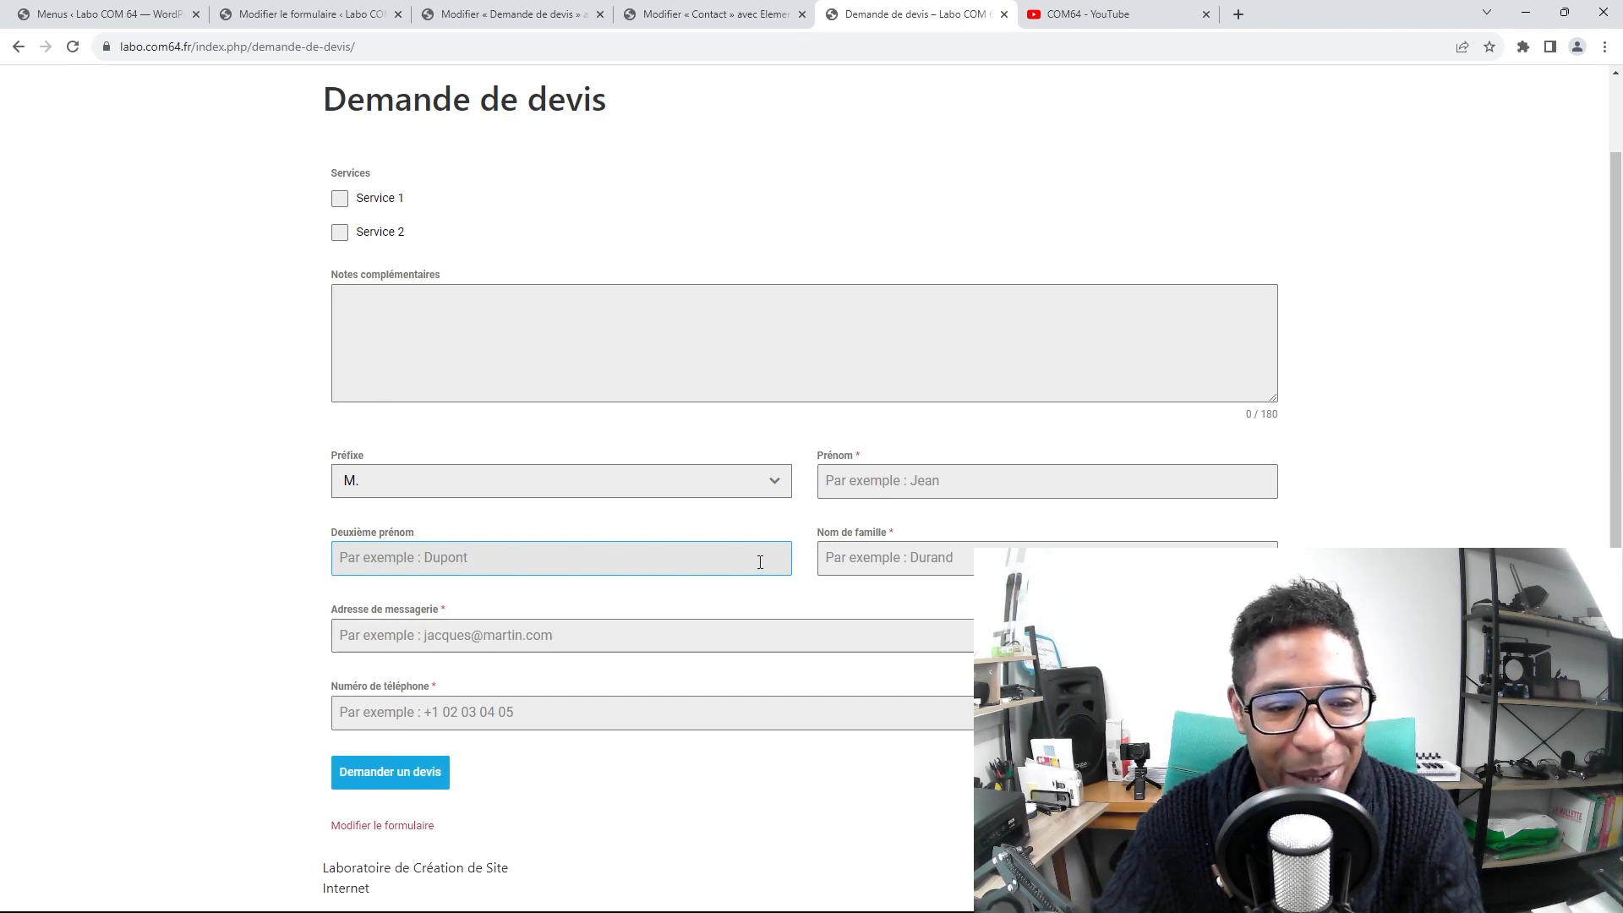
pyautogui.click(862, 553)
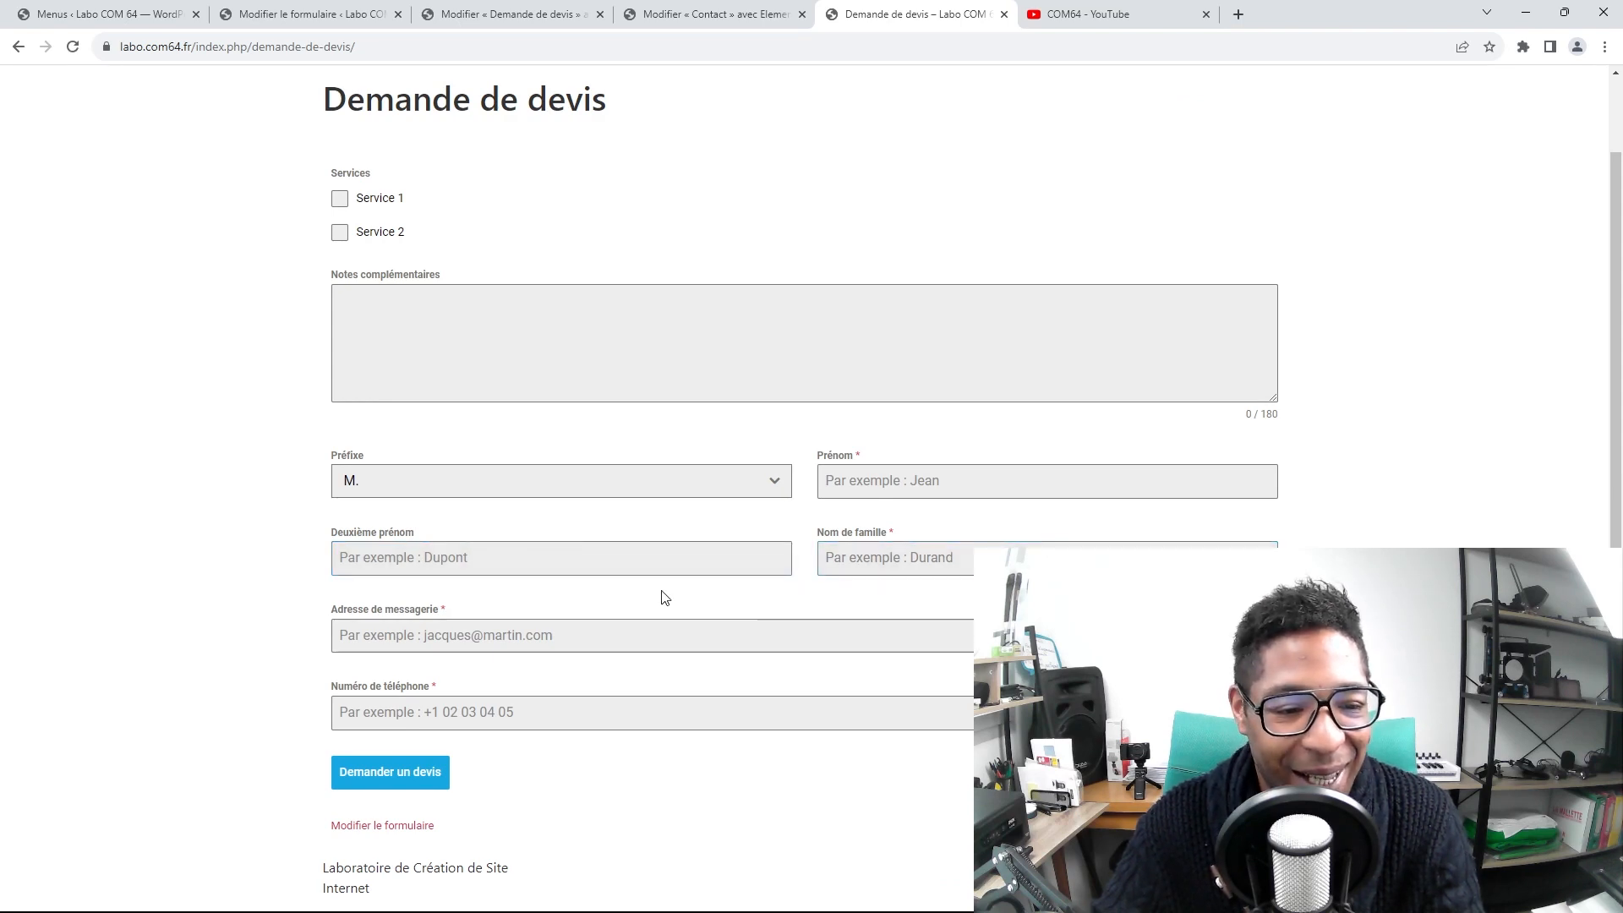
pyautogui.click(550, 701)
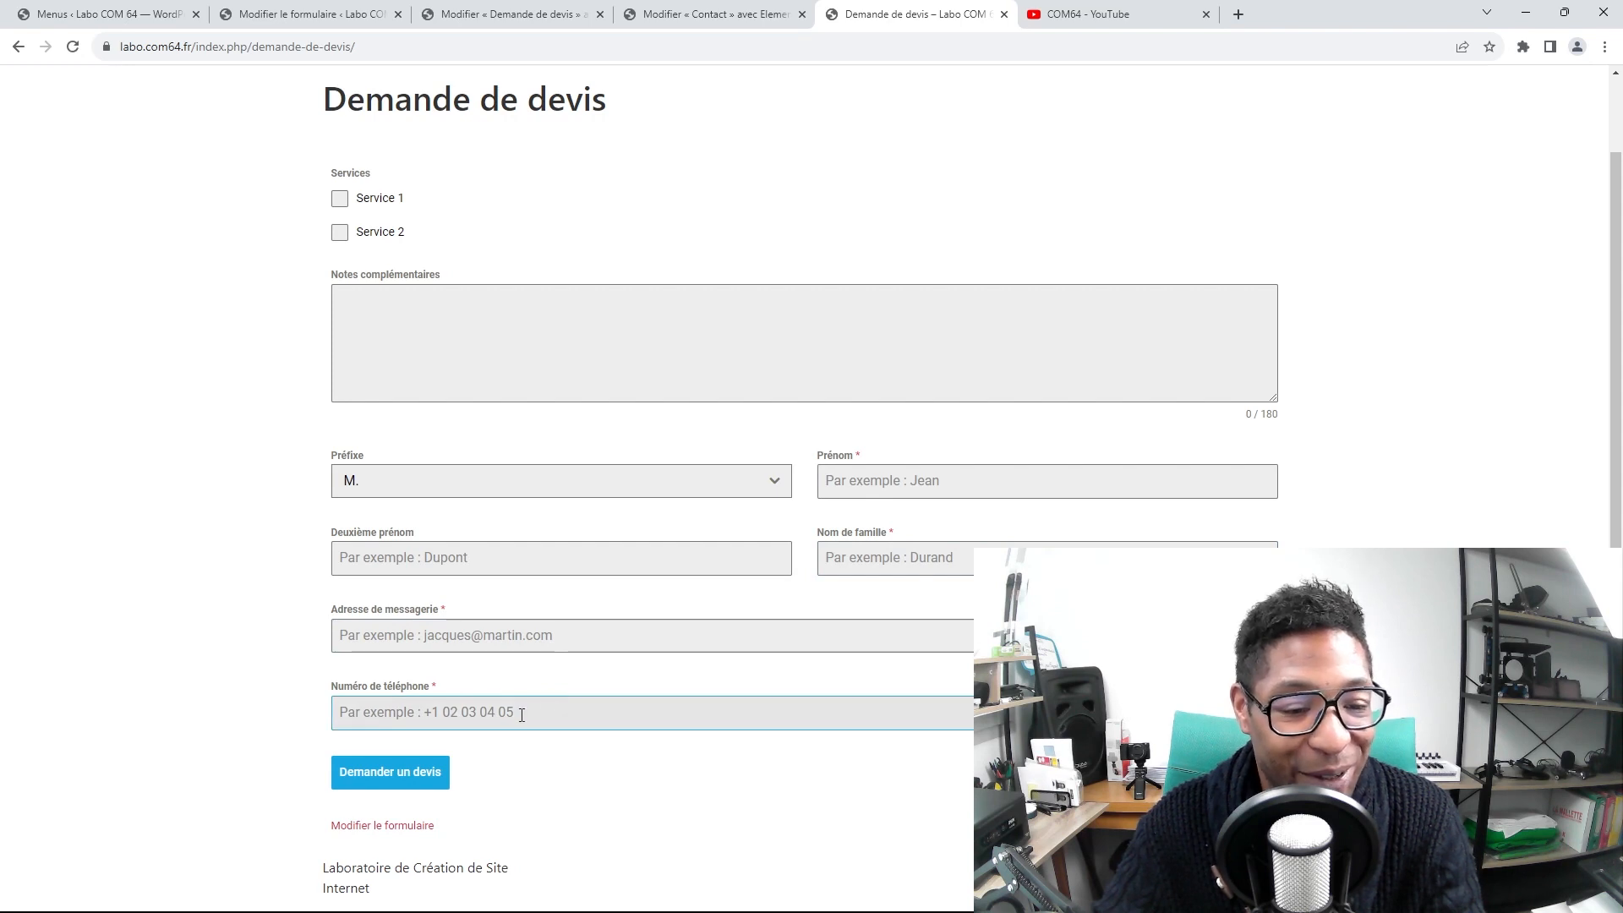
pyautogui.click(424, 772)
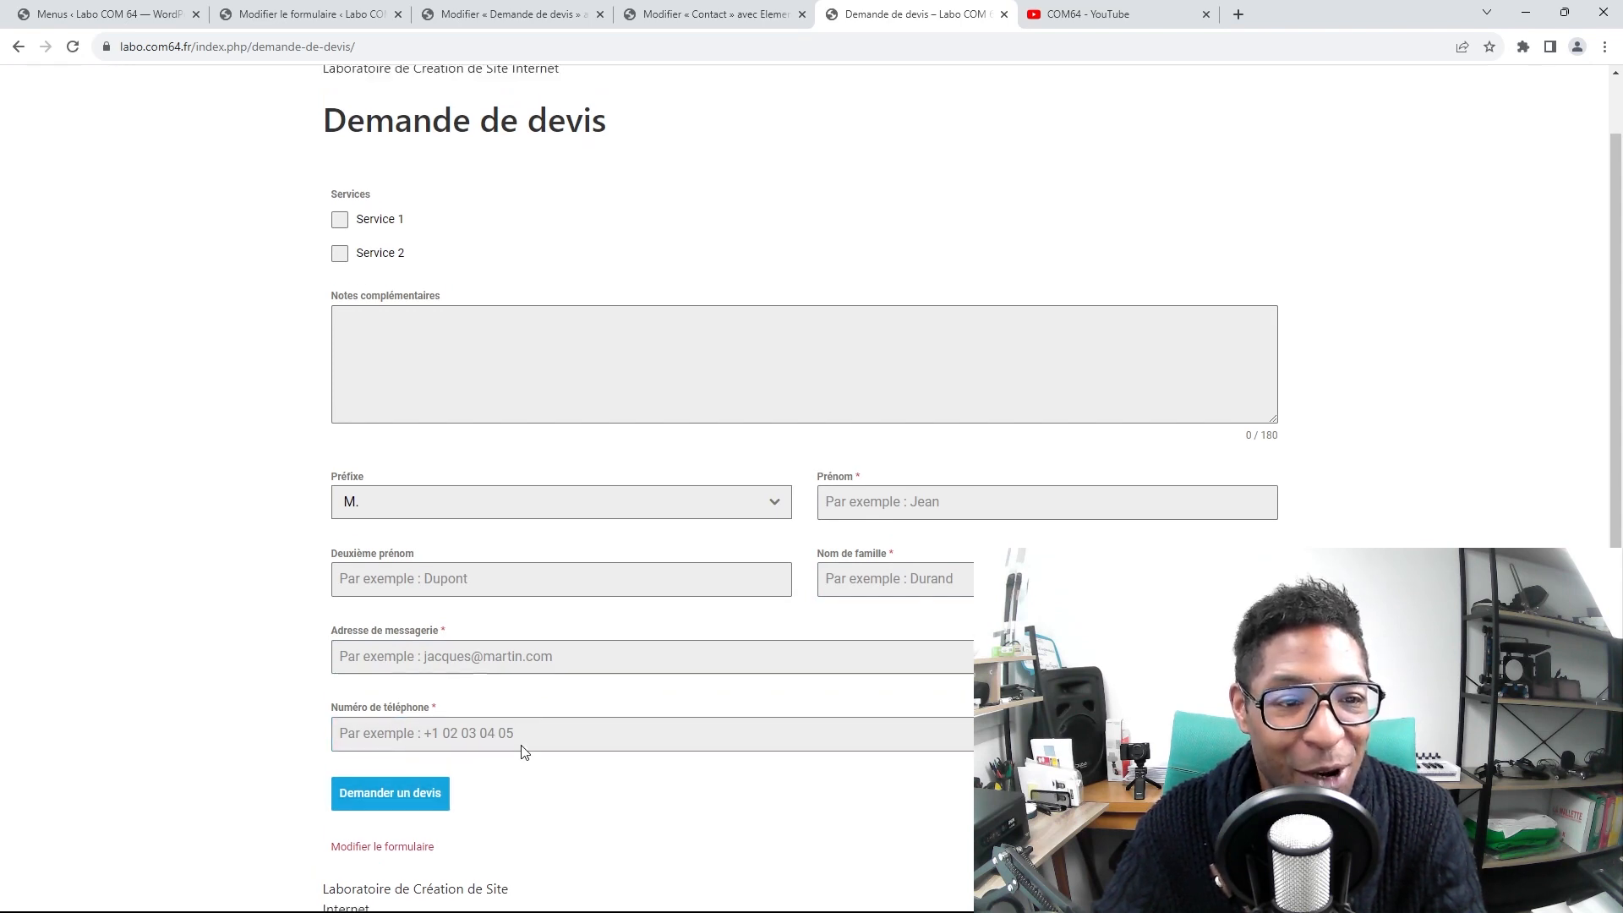
pyautogui.click(582, 634)
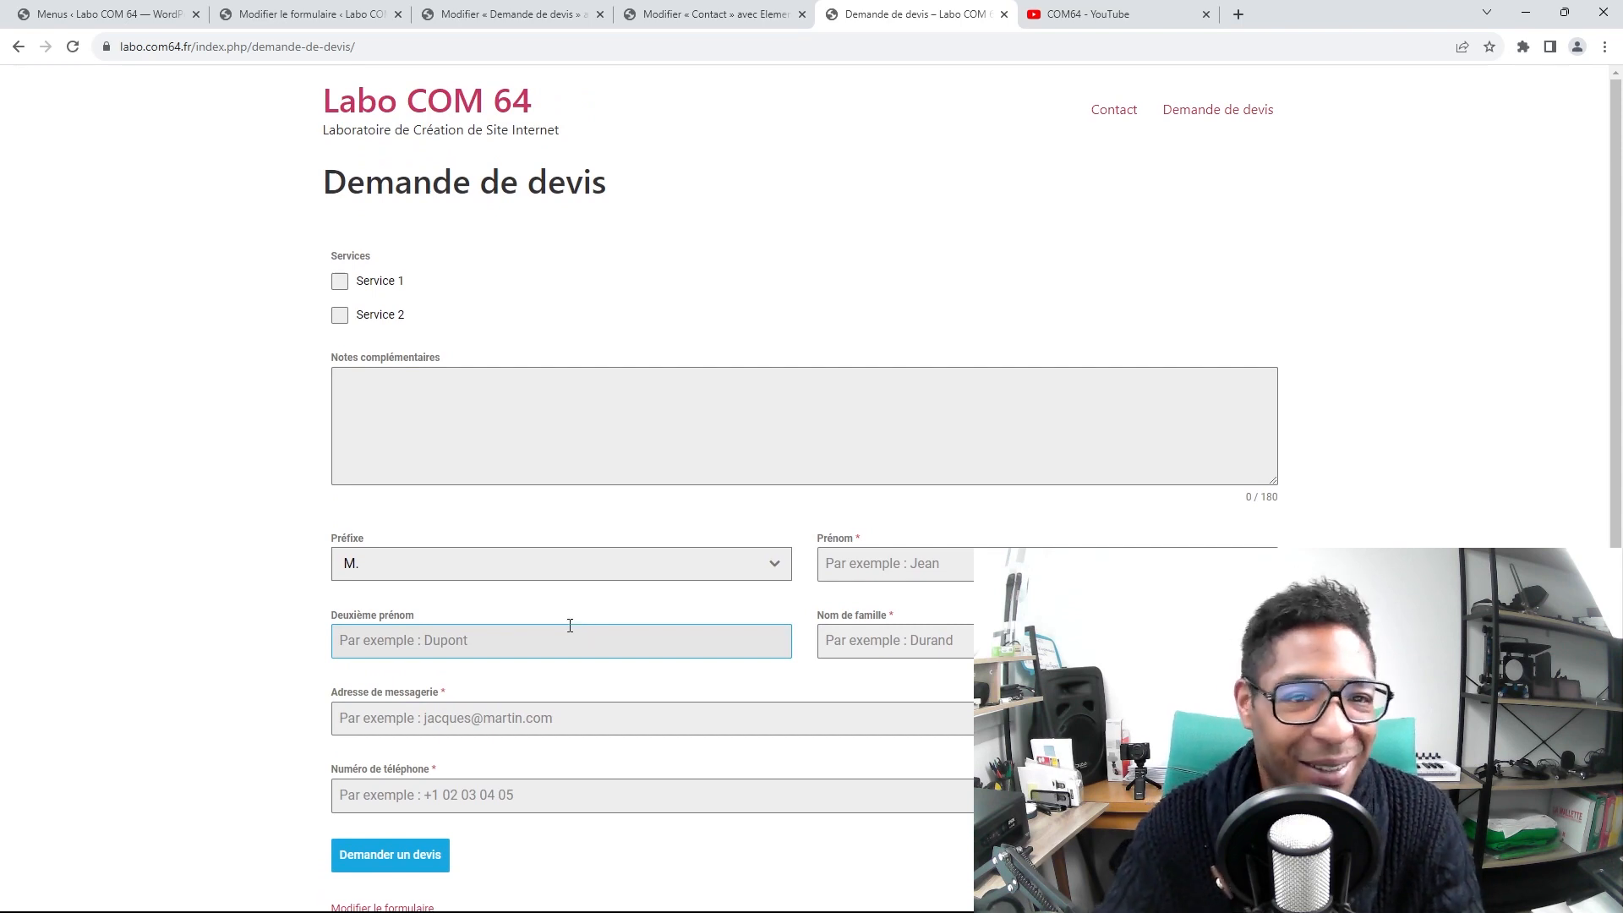
# Return to the Devis form's editor and move the name field (Prénom) above Services as the first field
pyautogui.click(326, 14)
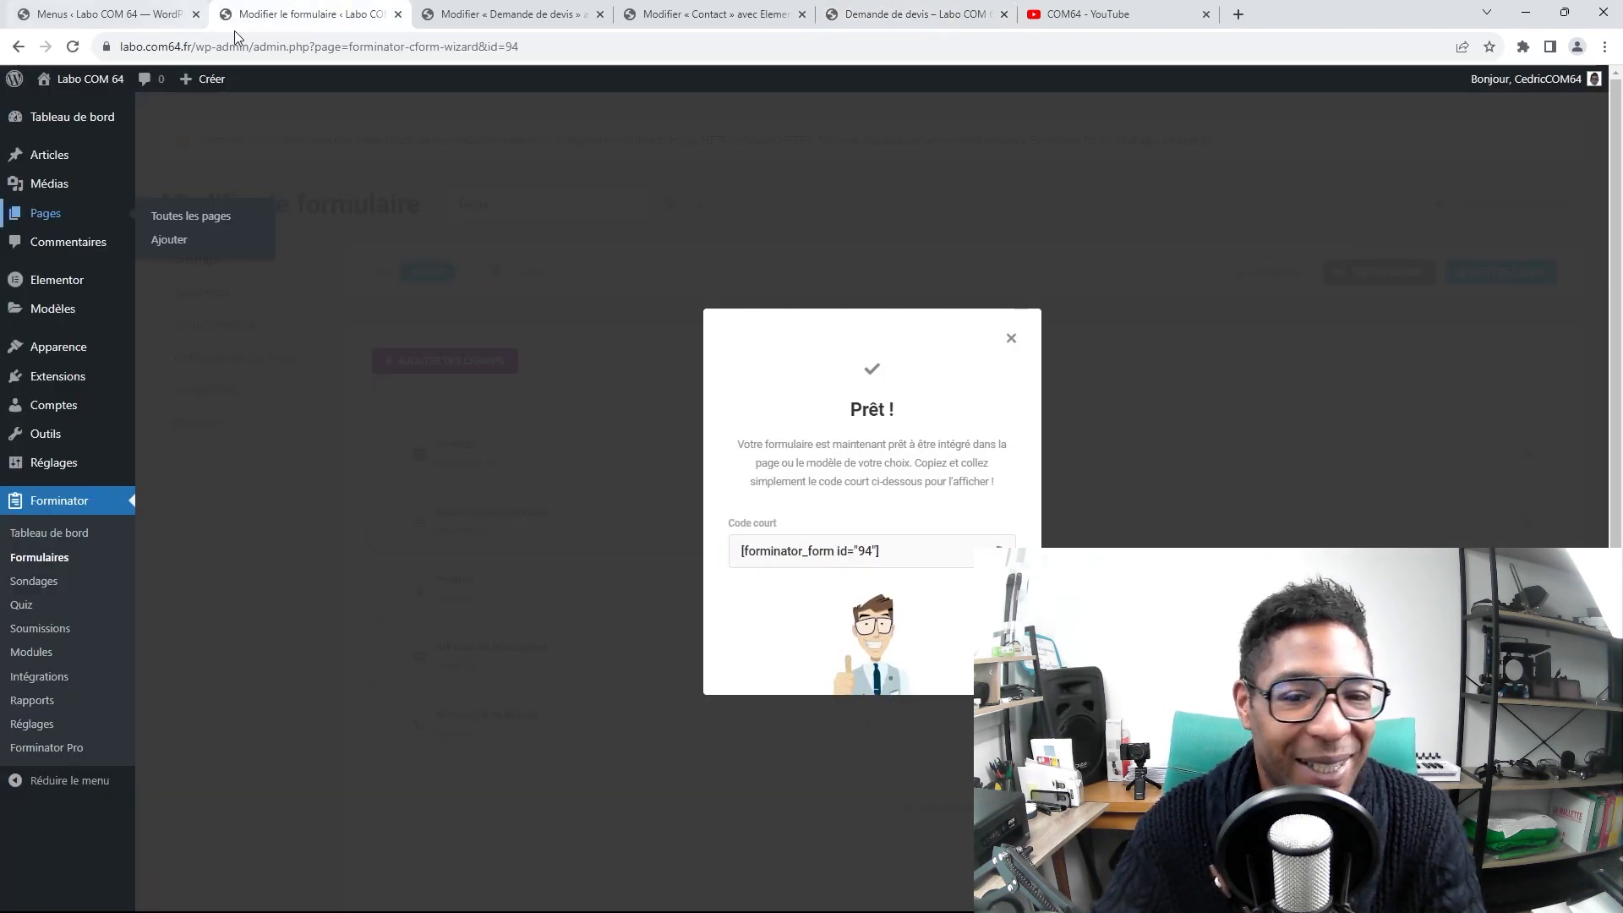
pyautogui.click(1011, 338)
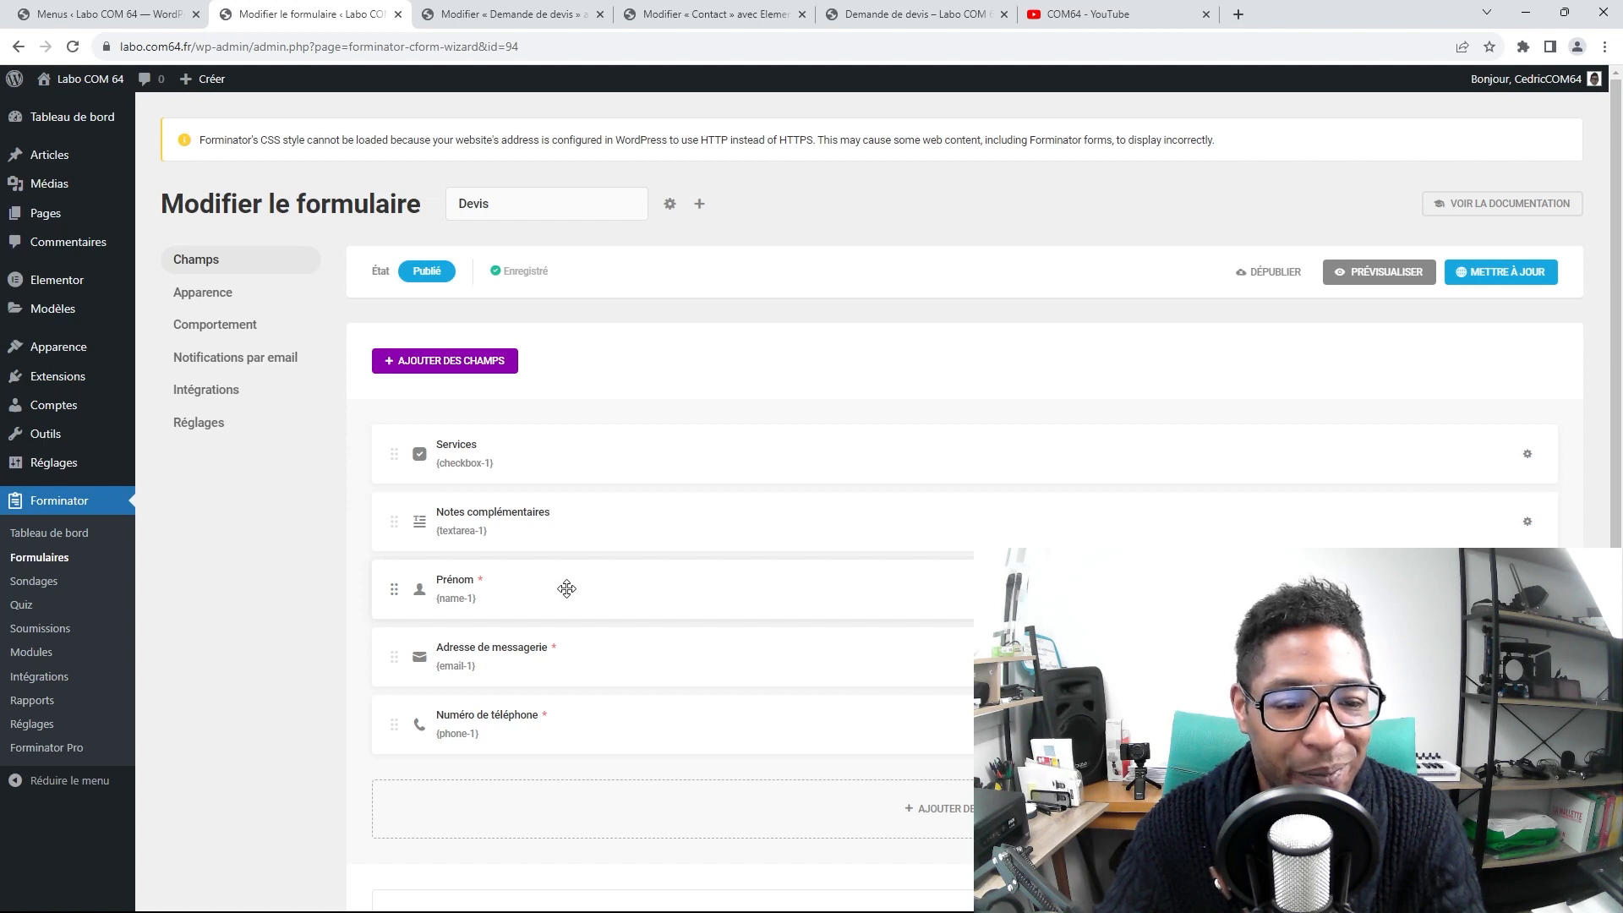
pyautogui.moveTo(566, 589); pyautogui.dragTo(679, 411)
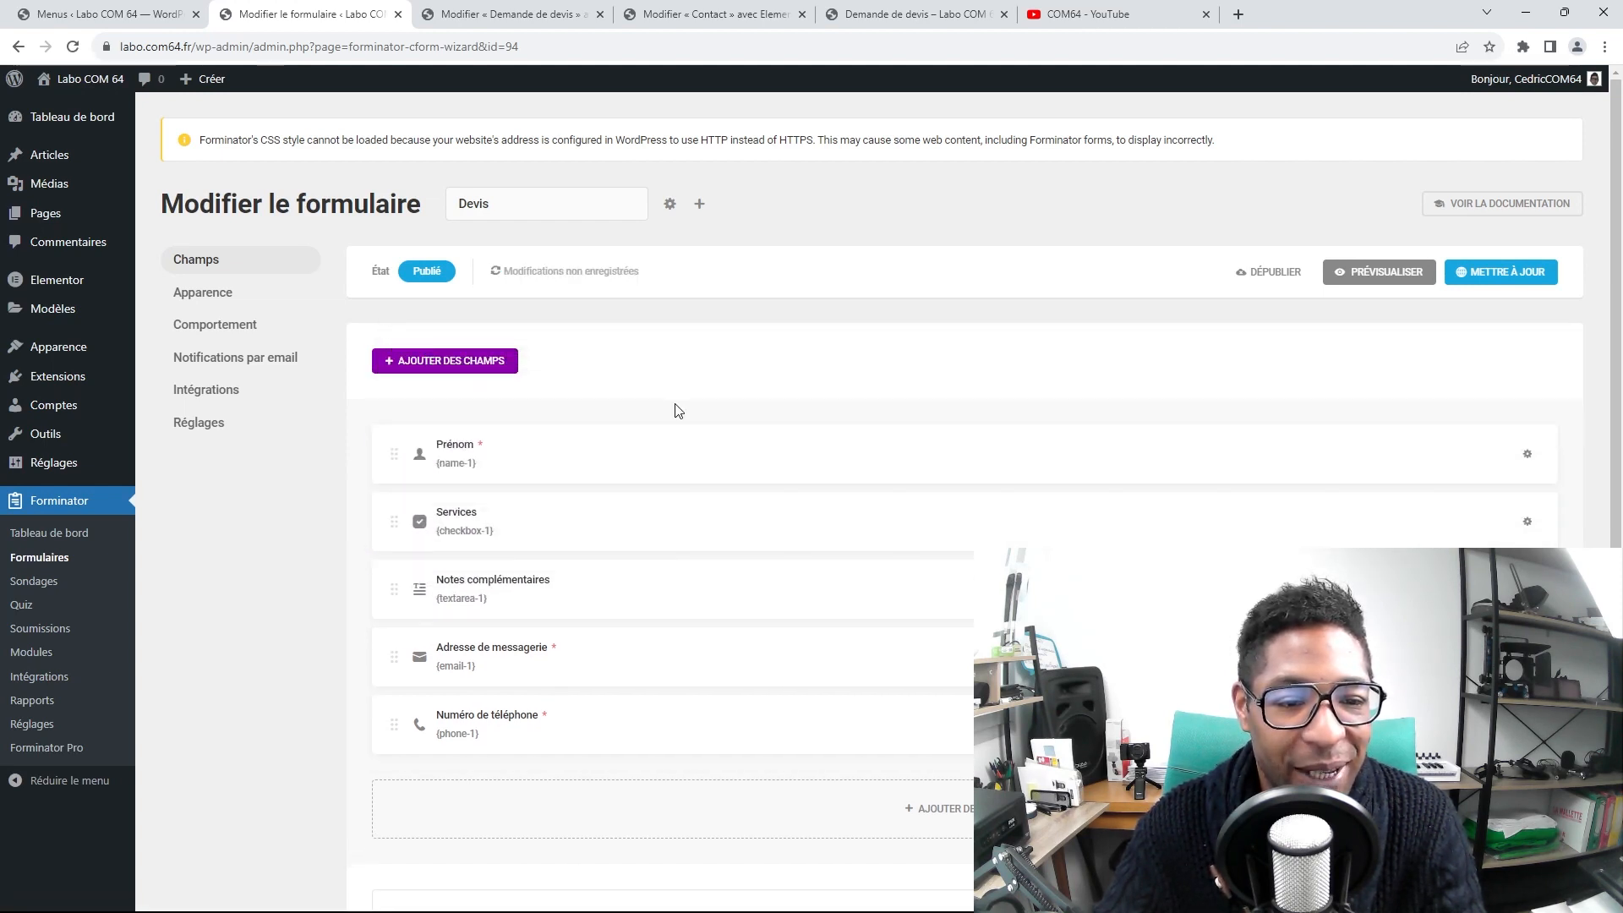
# Disable the Préfixe and Deuxième prénom parts of the name field, keeping Prénom and Nom de famille
pyautogui.click(597, 460)
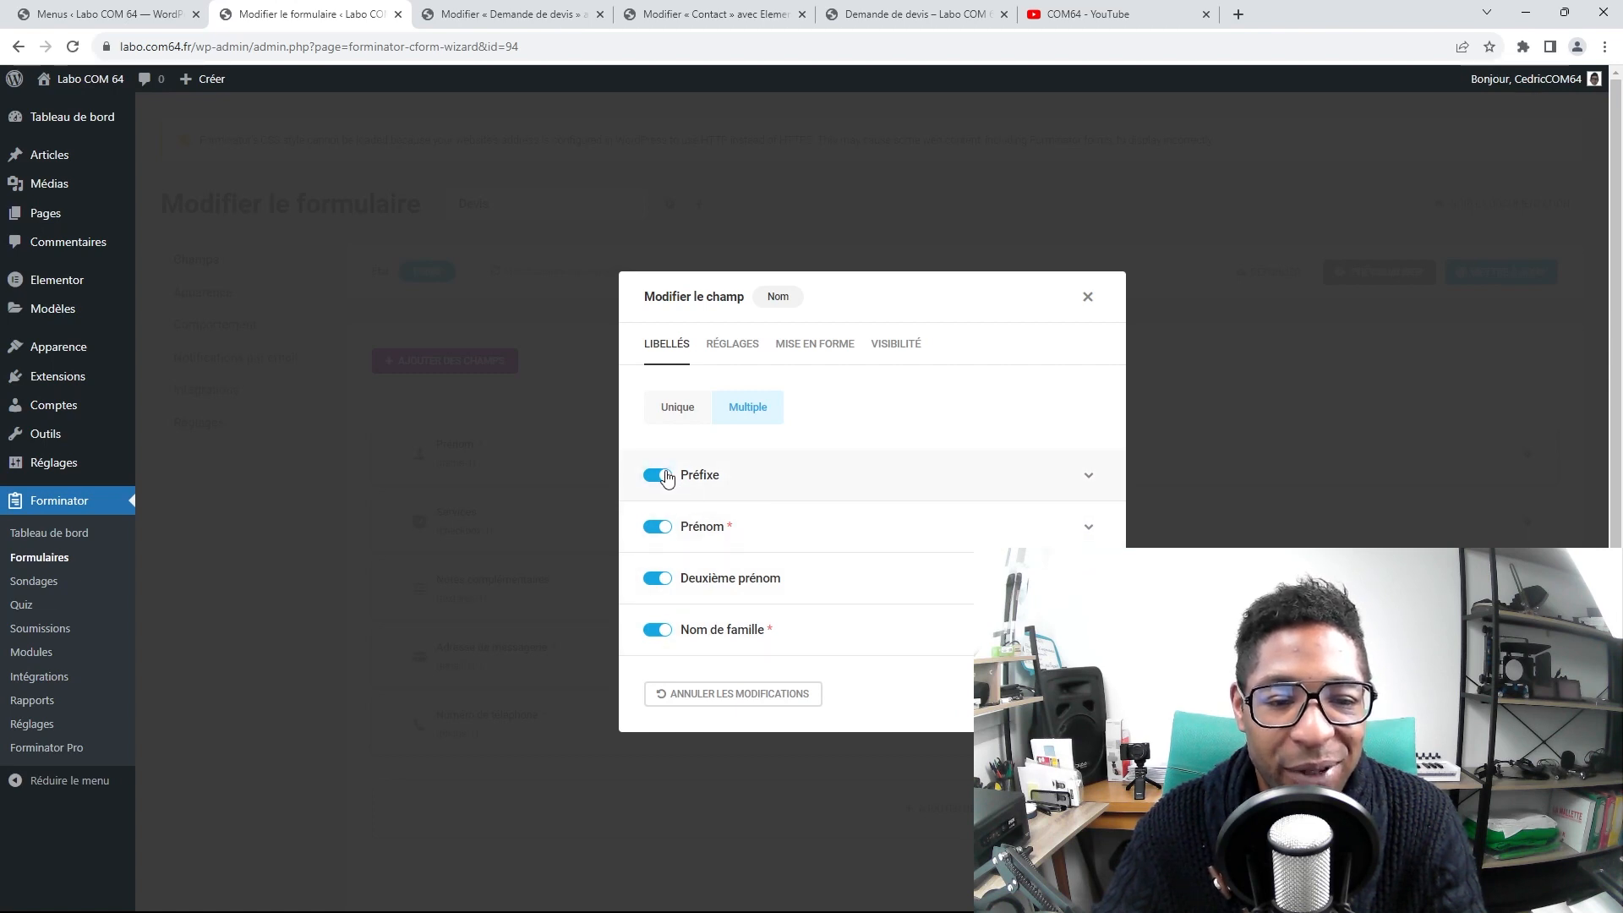
pyautogui.click(659, 475)
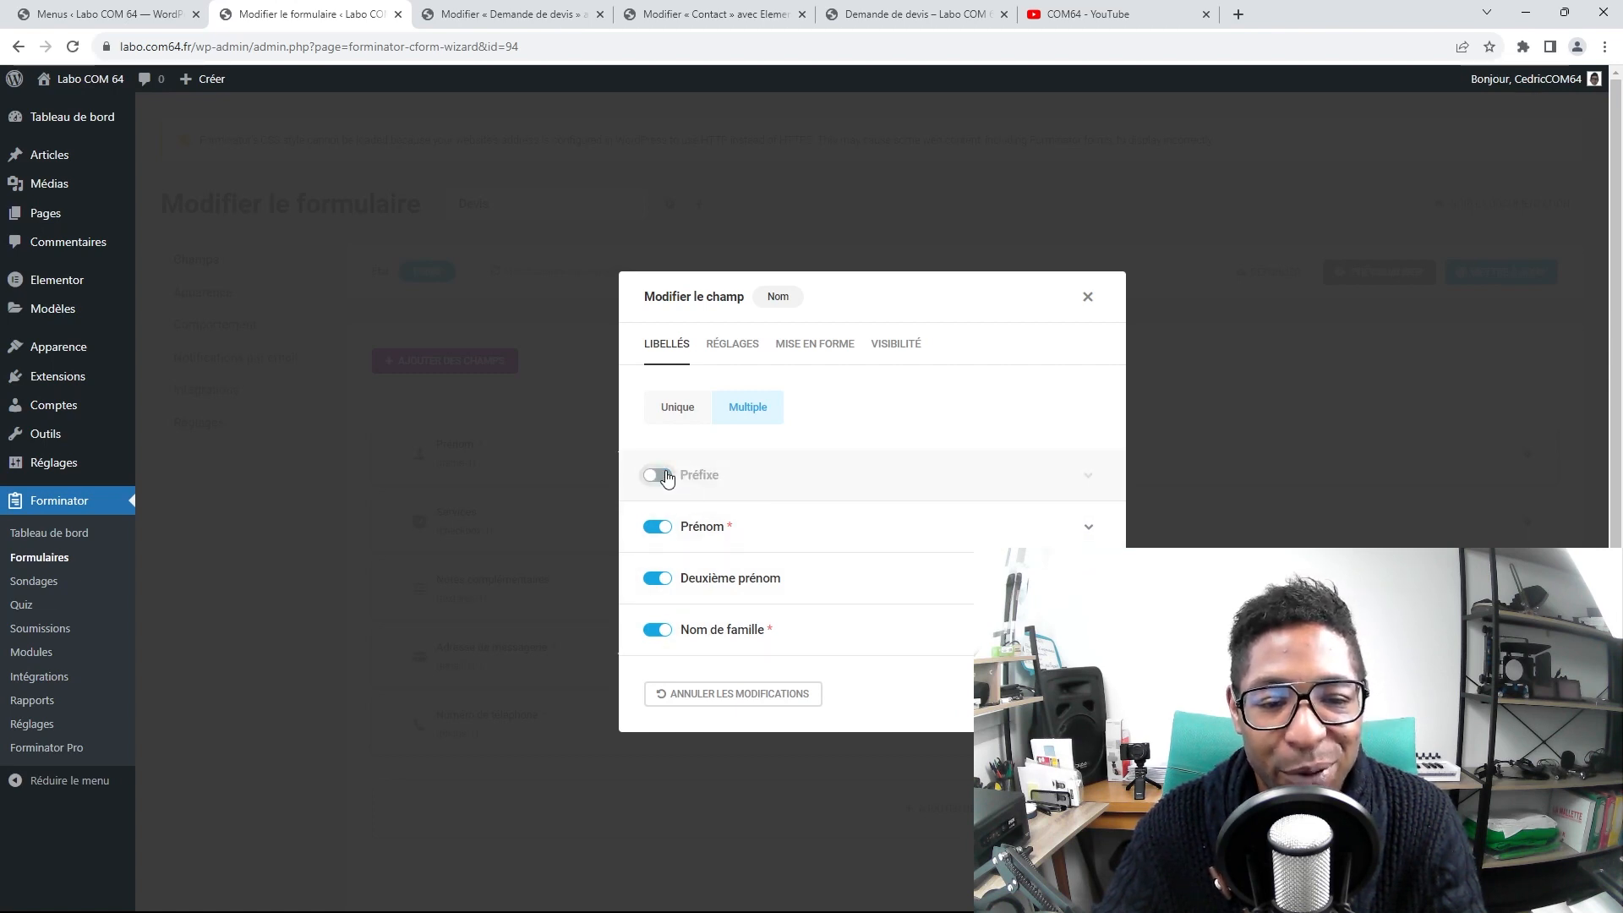
pyautogui.click(659, 579)
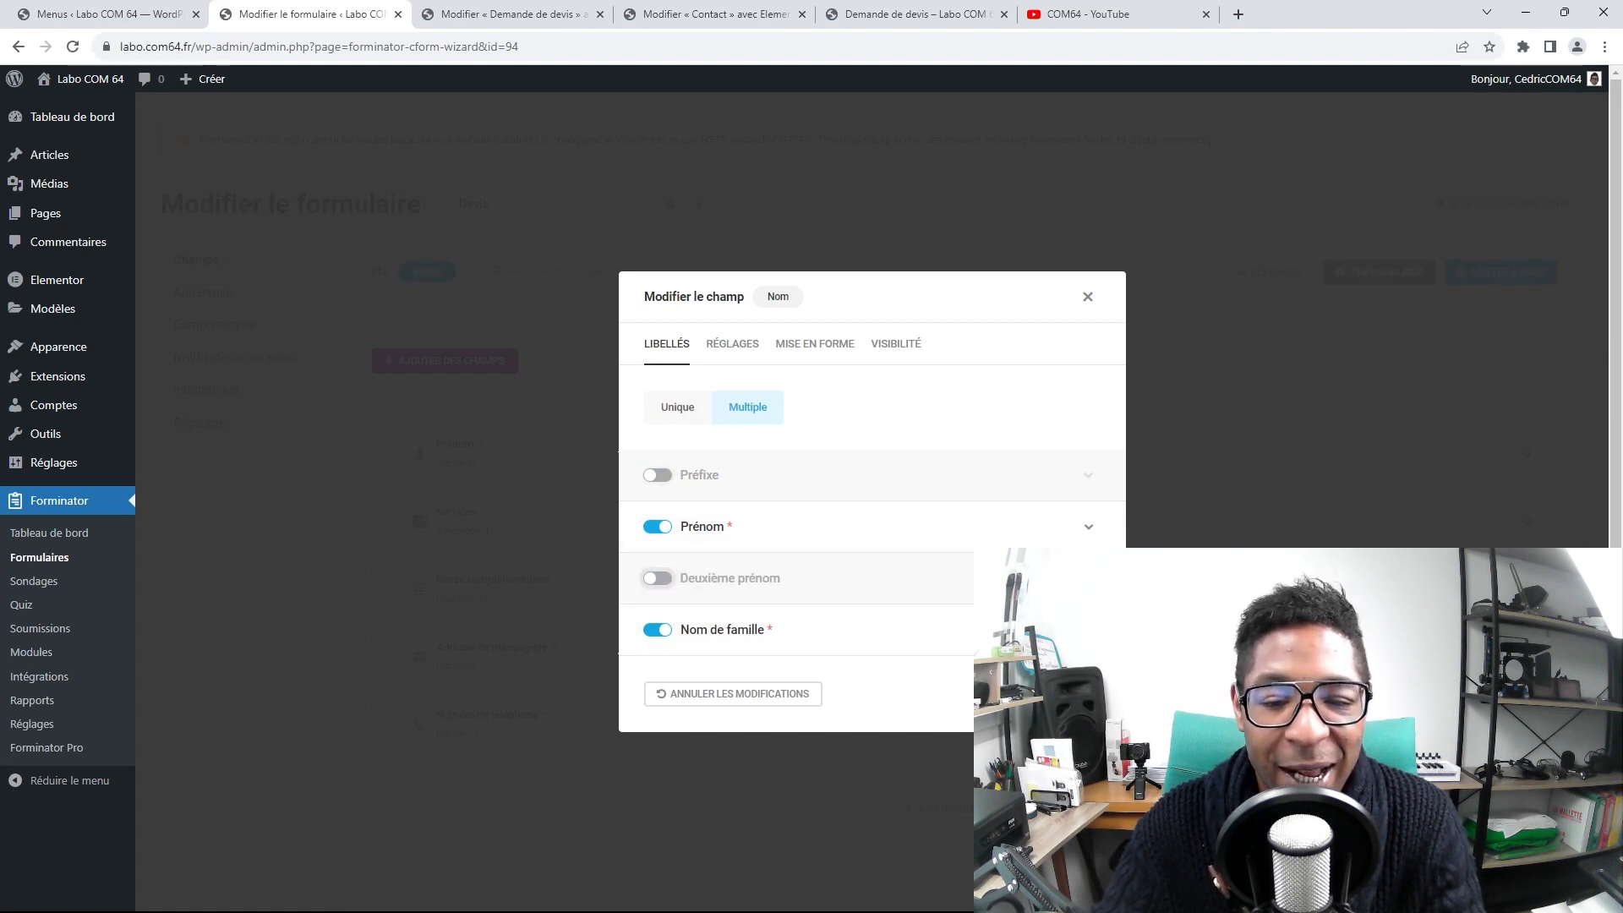
pyautogui.click(1058, 694)
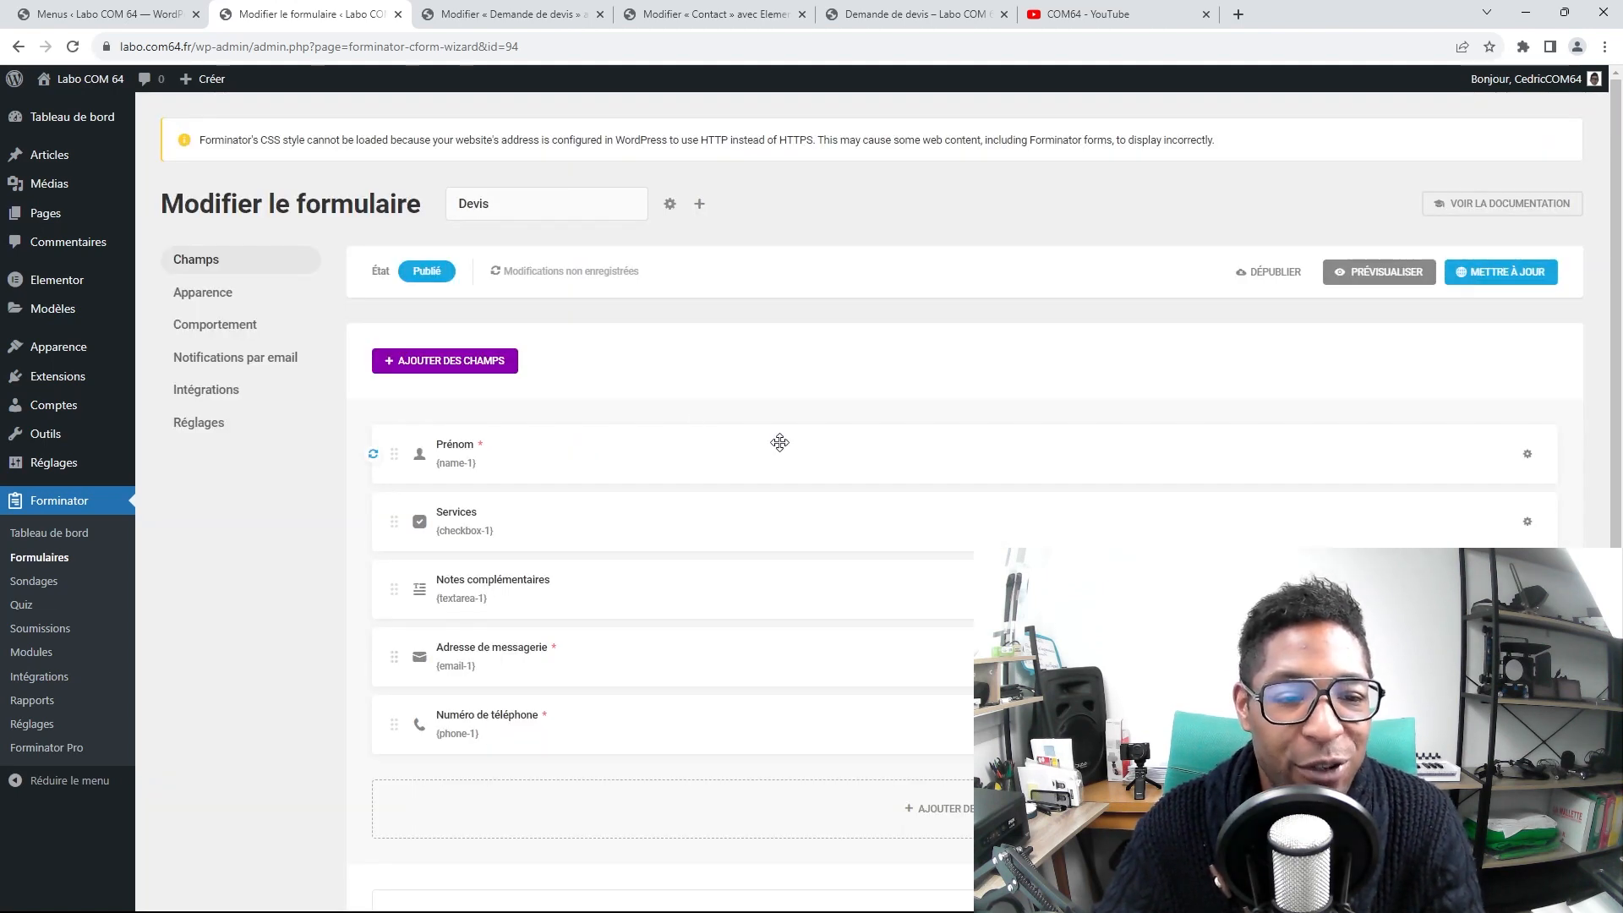
# Try the Unique layout for the name field and switch it back to Multiple
pyautogui.click(744, 472)
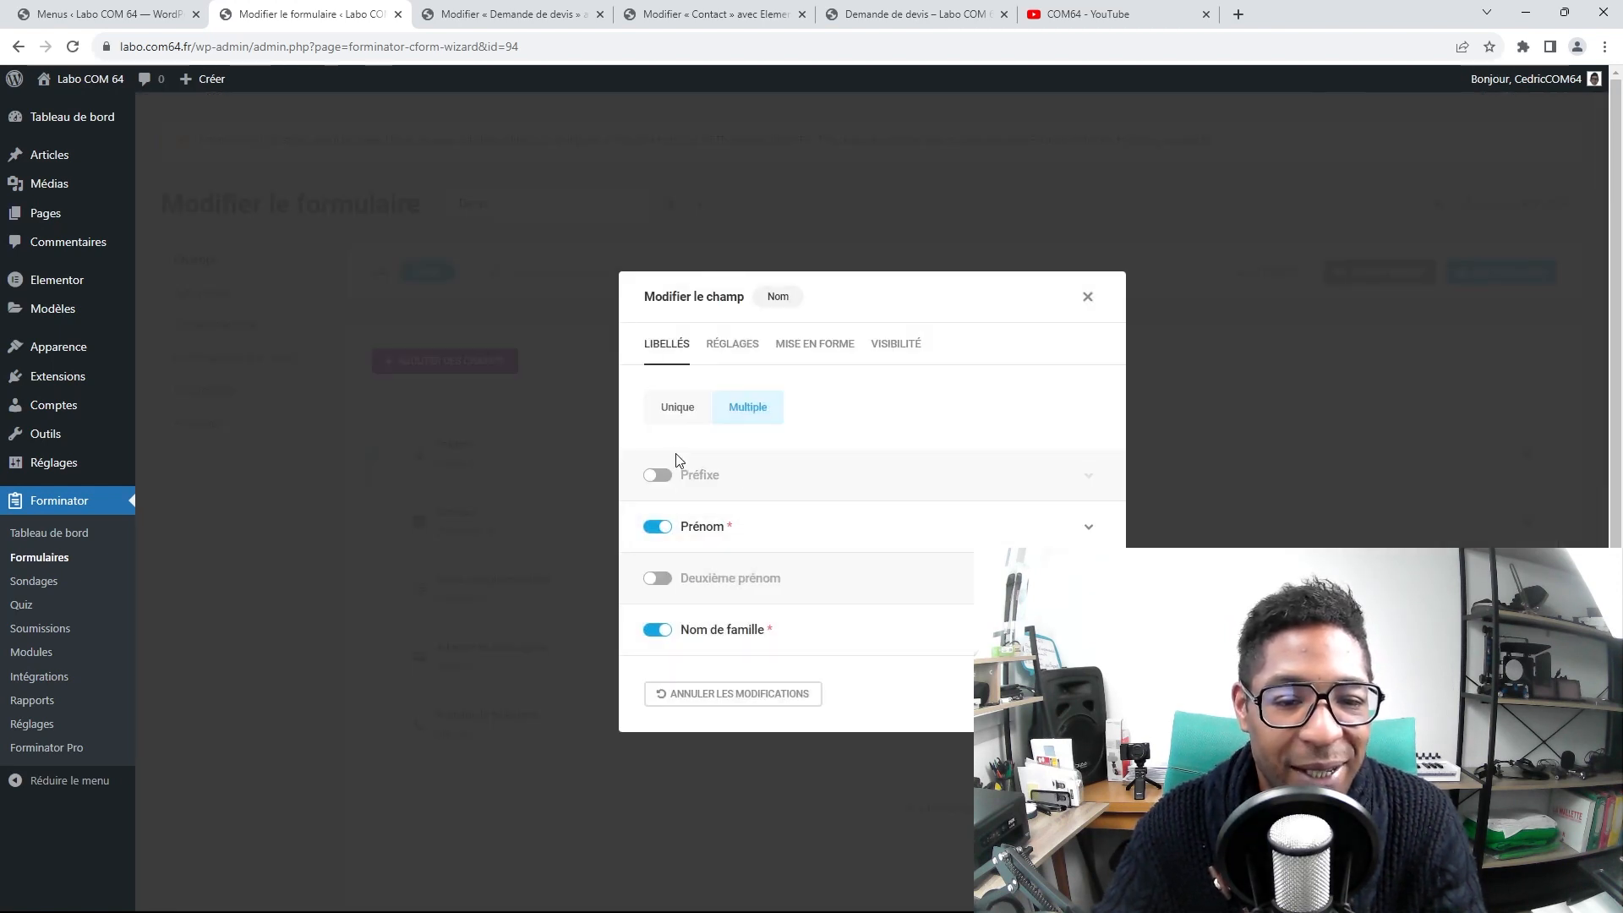
pyautogui.click(677, 409)
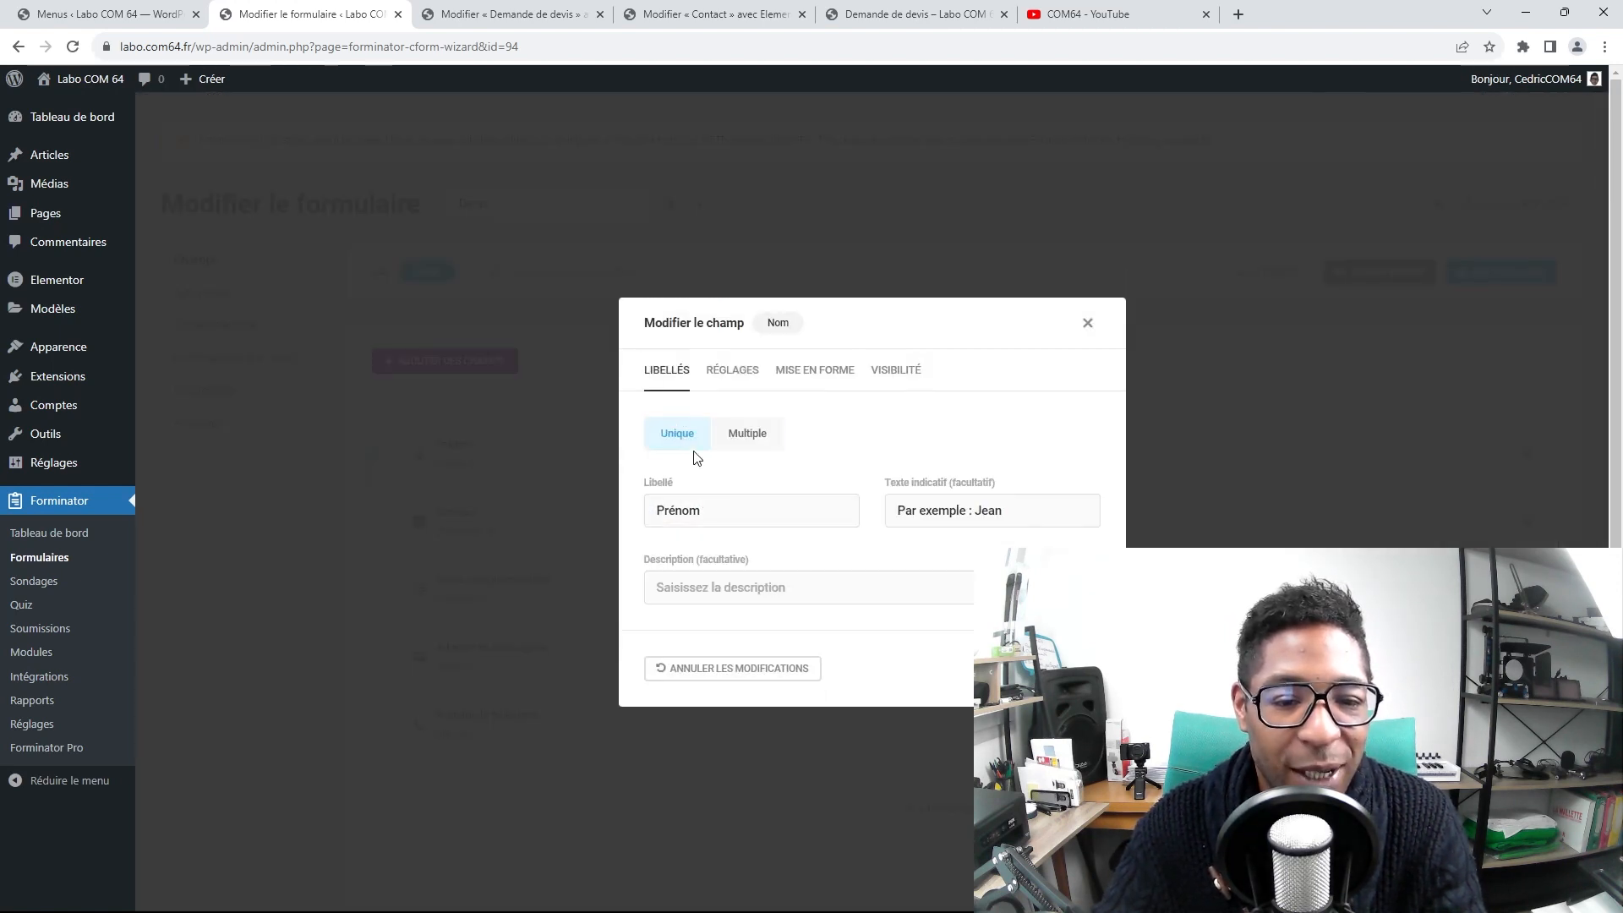
pyautogui.click(748, 417)
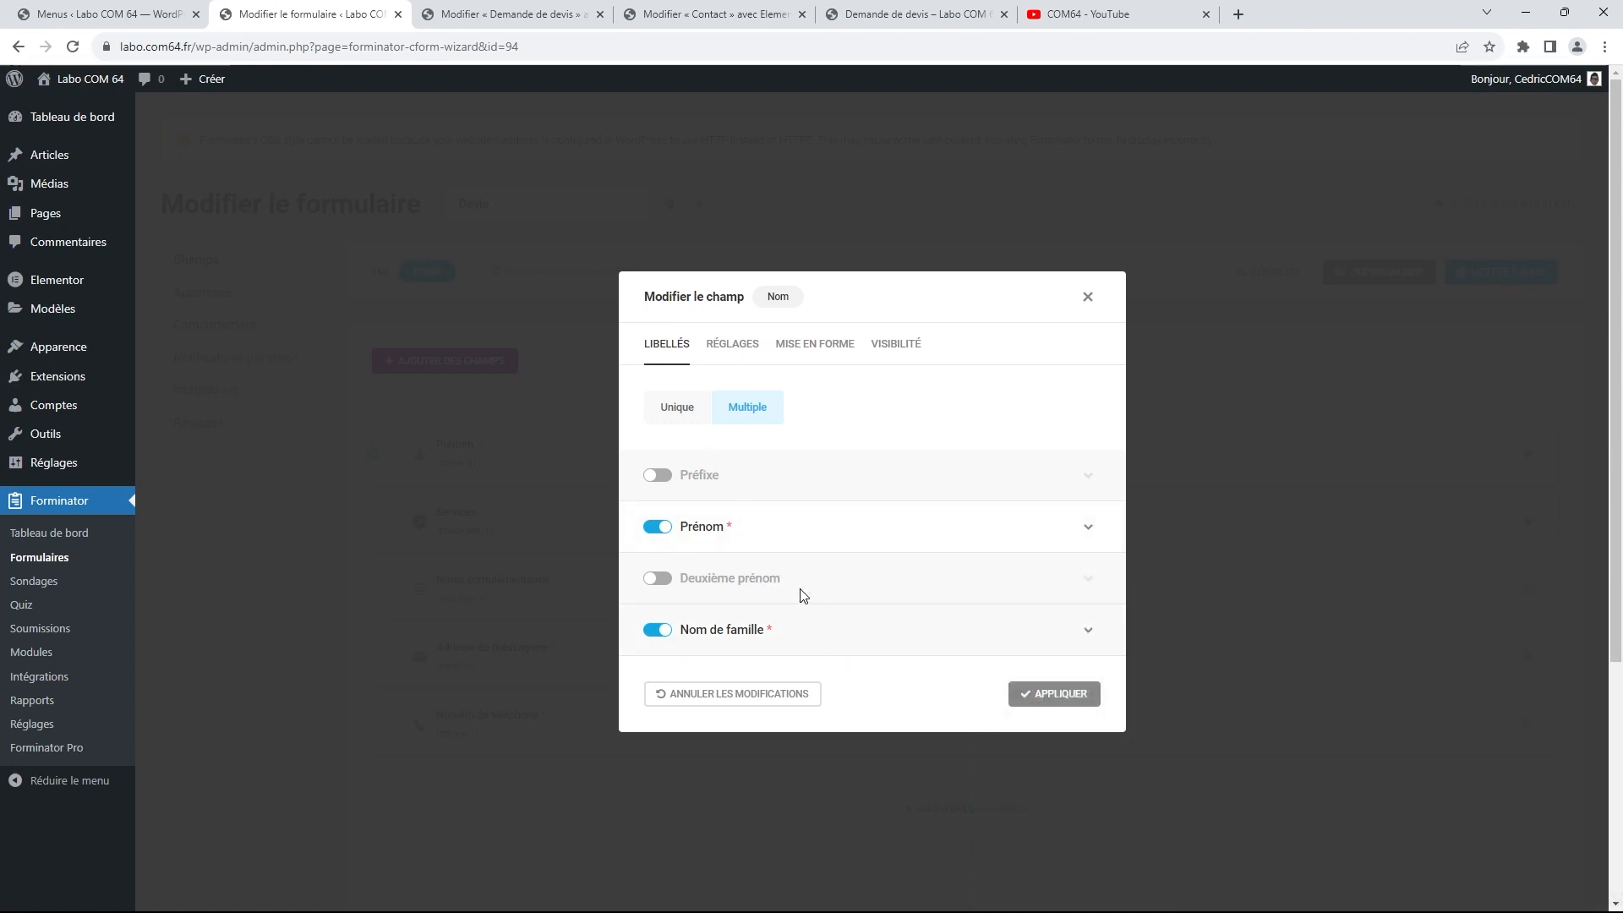
pyautogui.click(1047, 695)
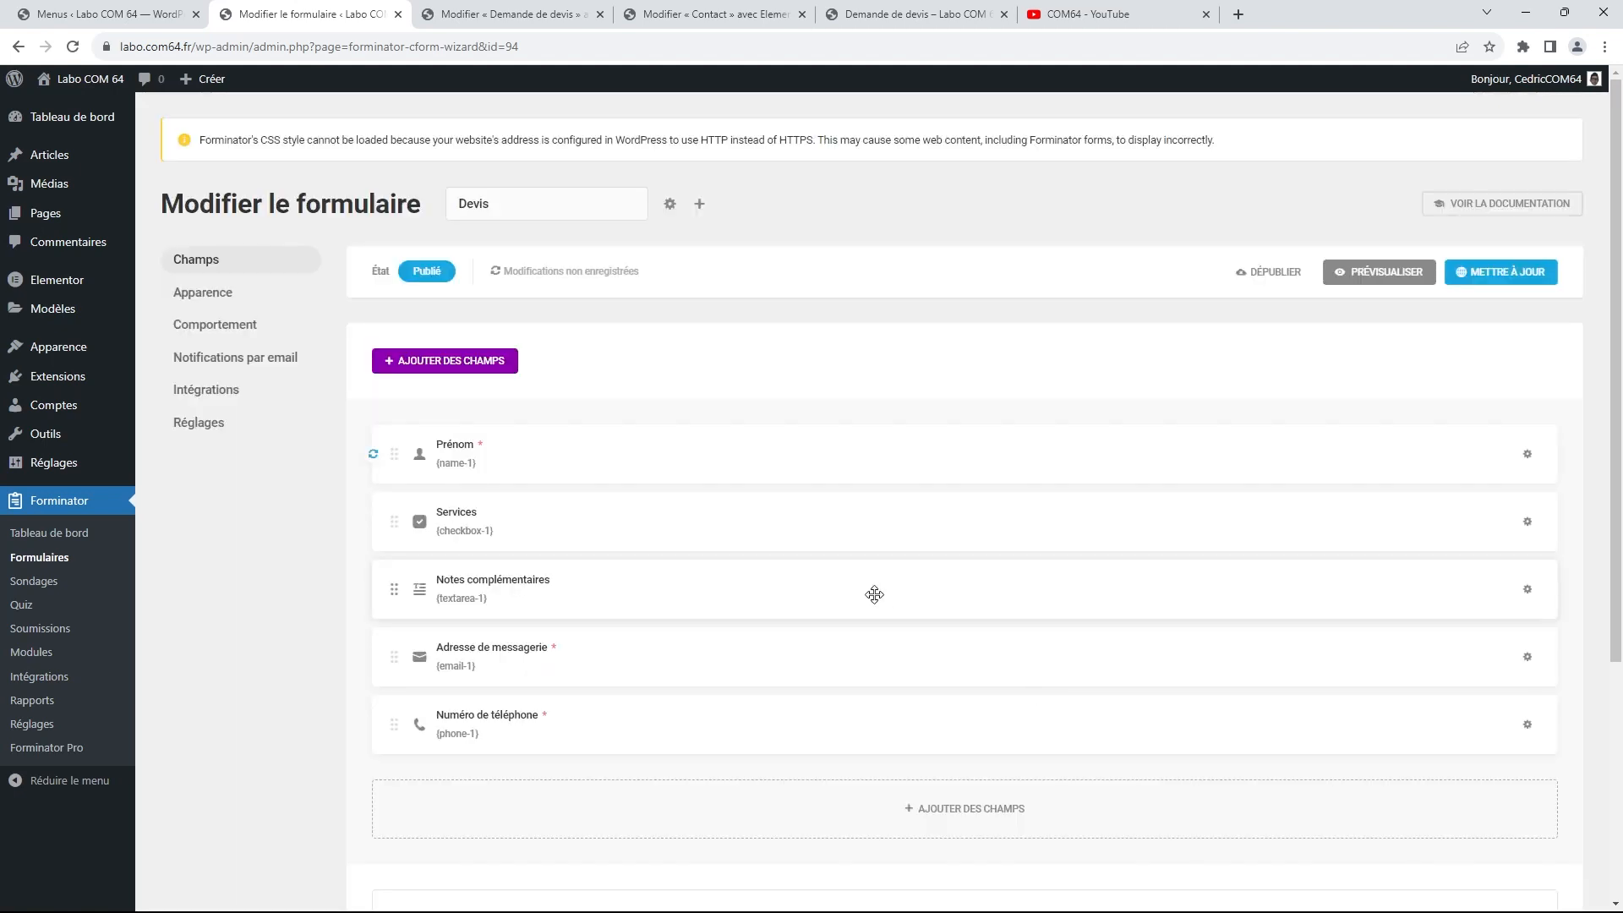
# Compare the published quote page and move Adresse de messagerie directly below the name field in the Devis form
pyautogui.click(937, 13)
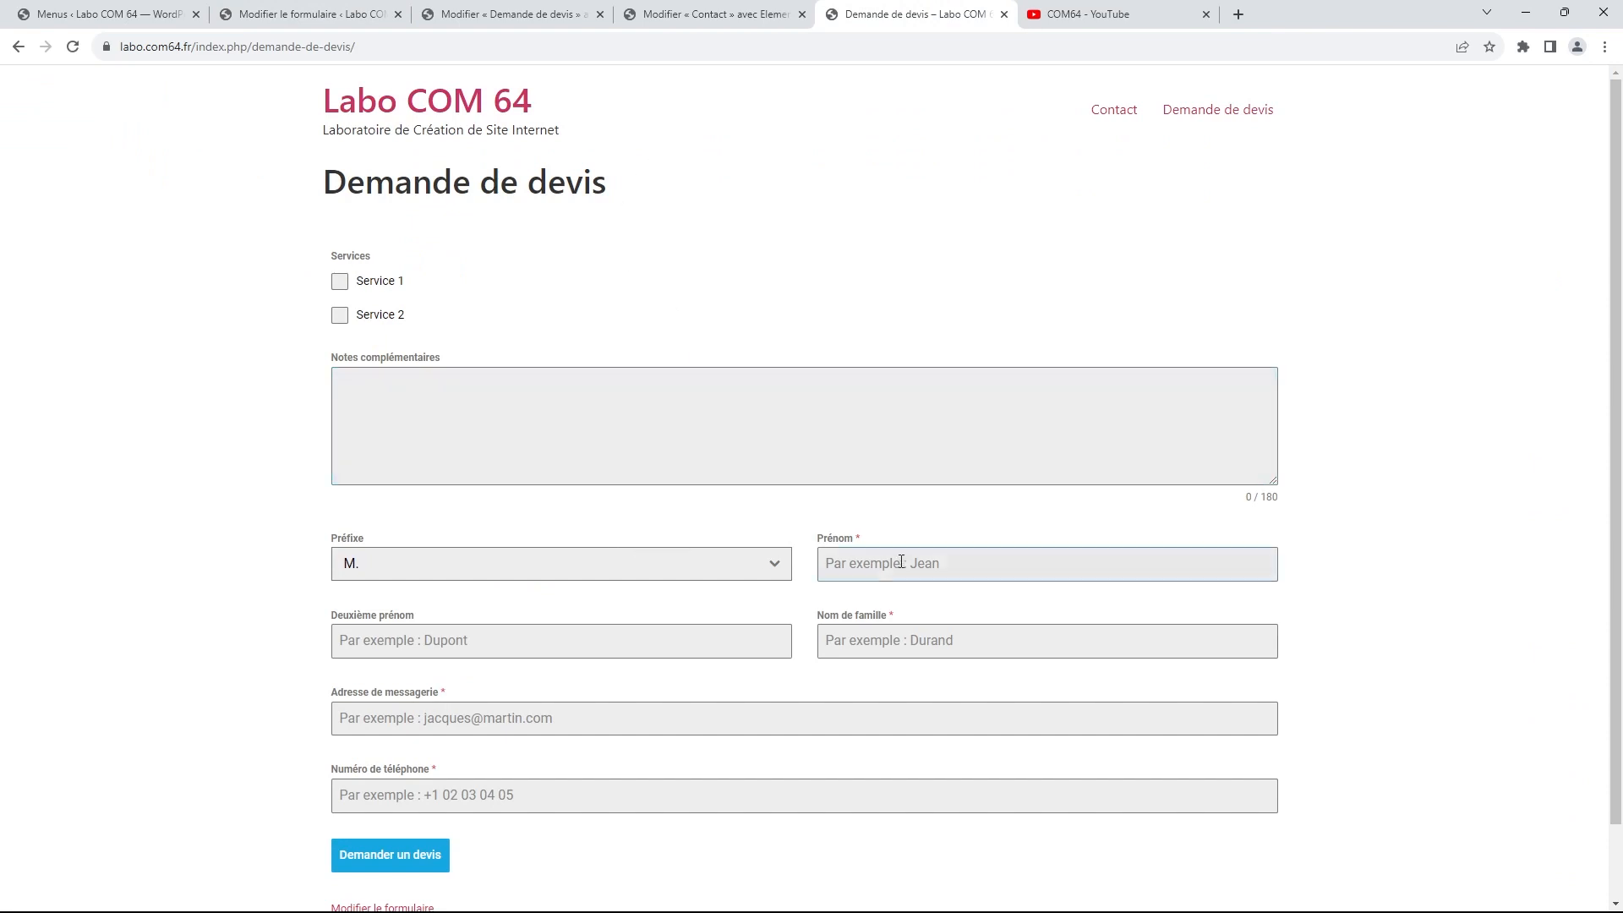
pyautogui.click(675, 628)
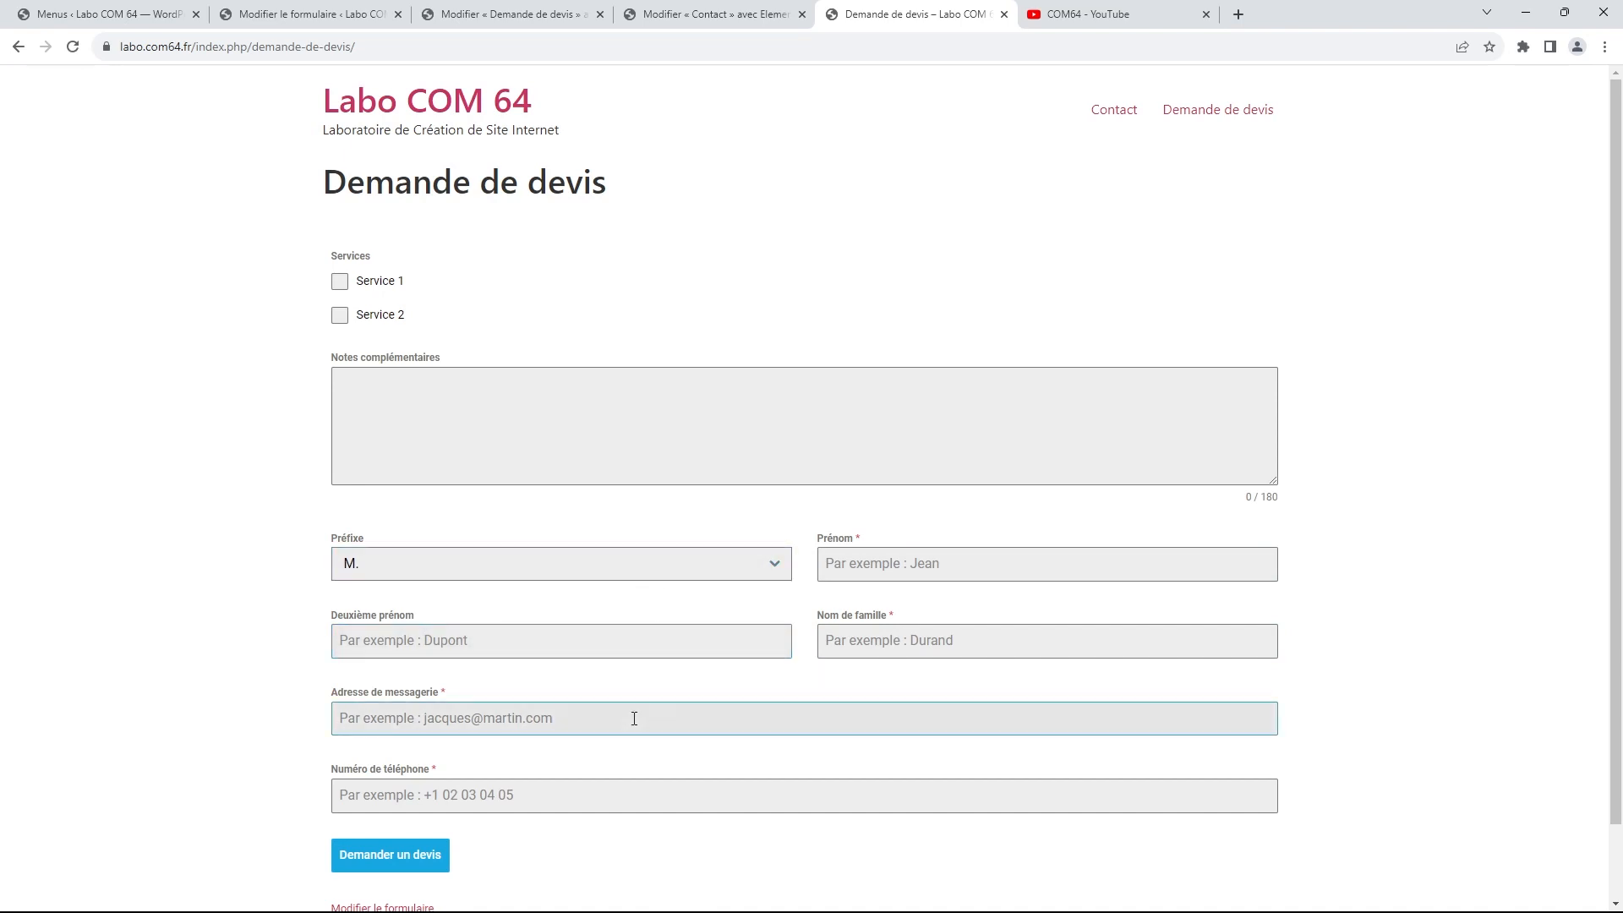
pyautogui.scroll(-1, 628, 744)
pyautogui.scroll(1, 627, 743)
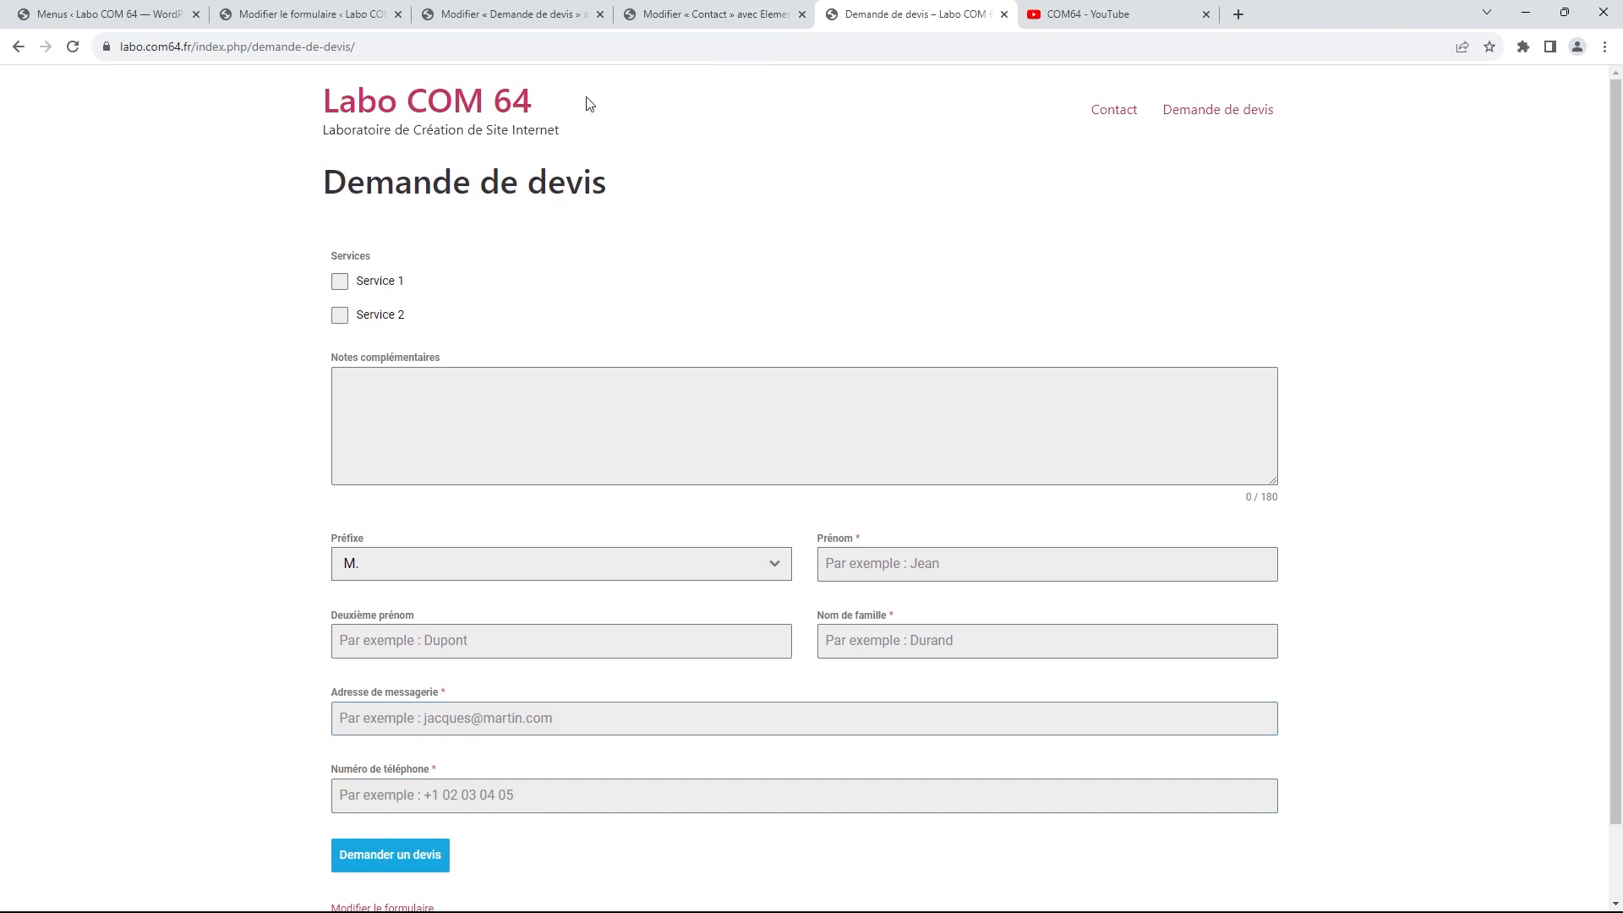
pyautogui.click(309, 15)
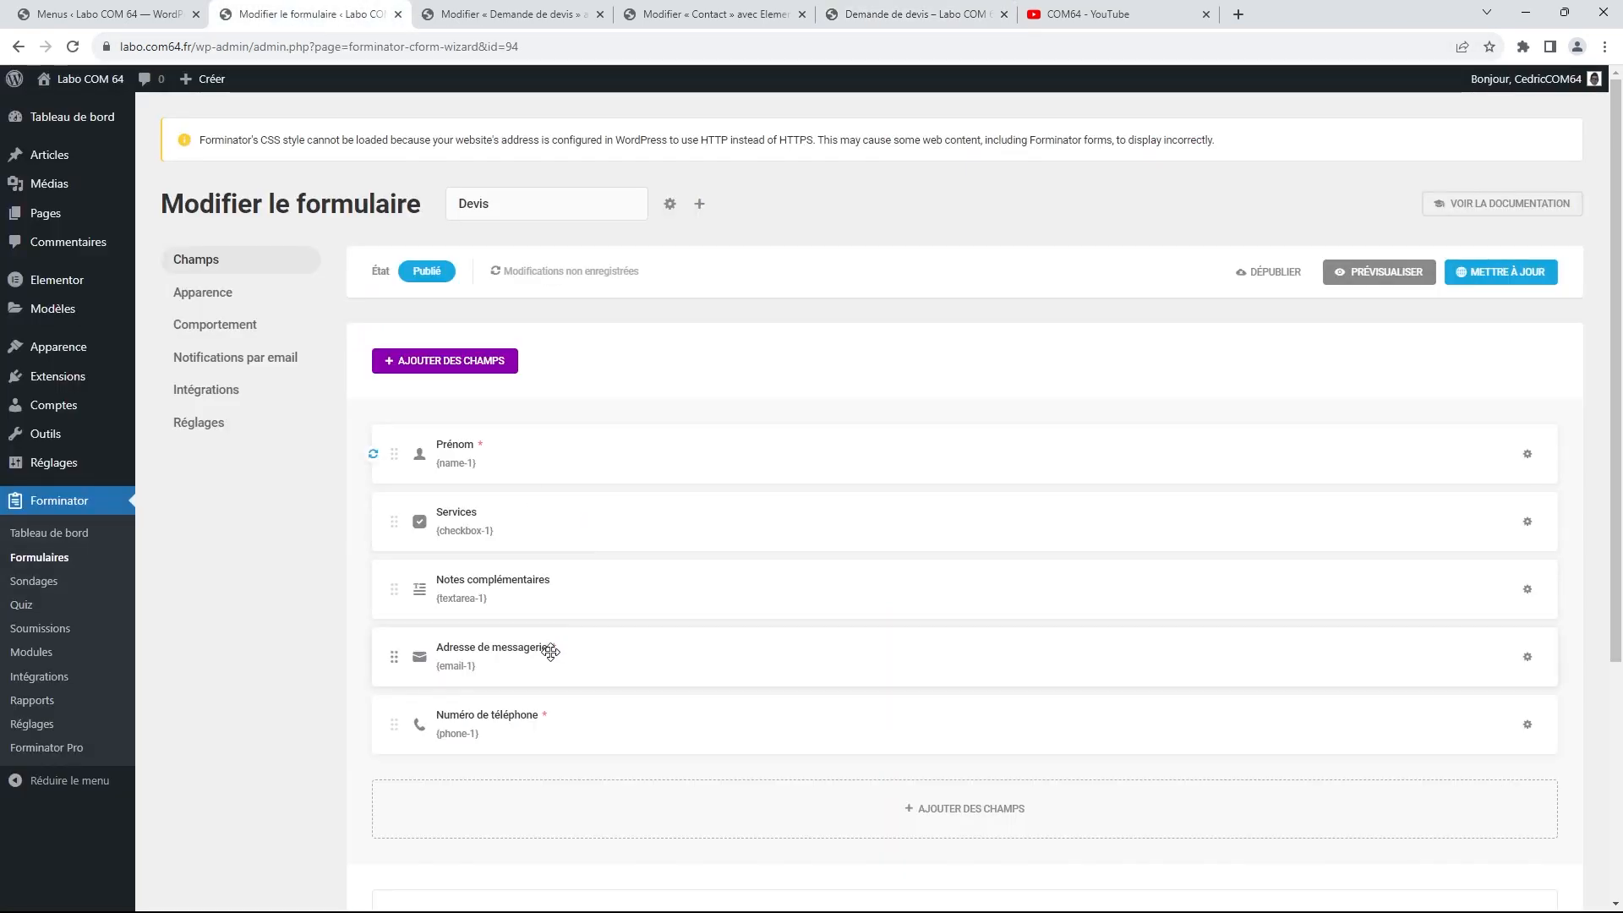
pyautogui.moveTo(547, 658); pyautogui.dragTo(687, 503)
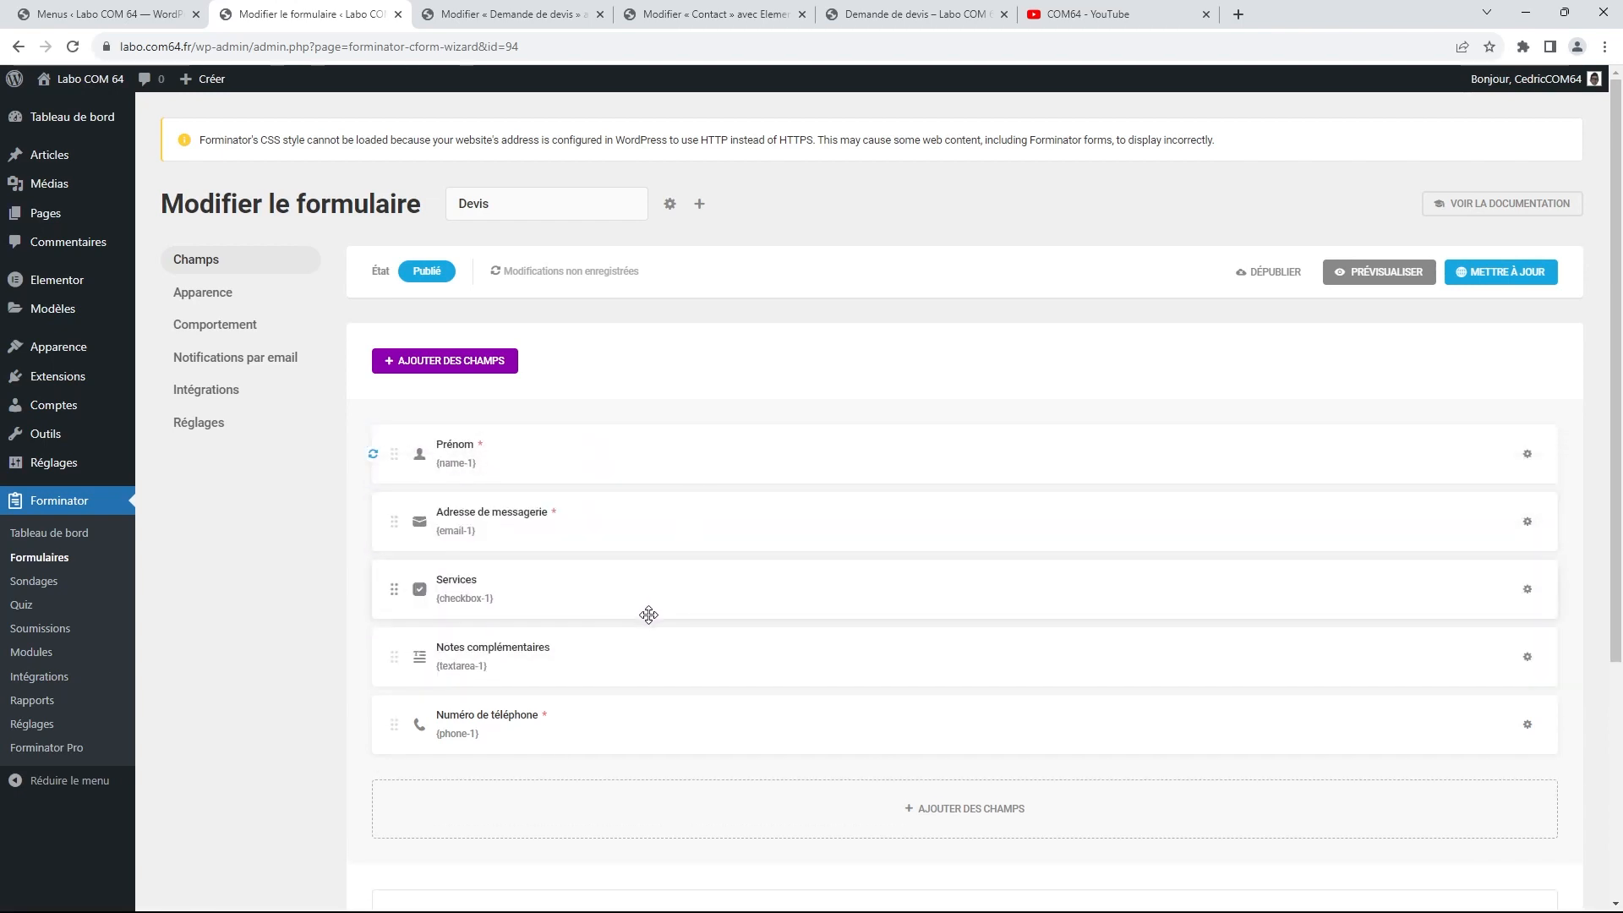
# Rename the Services checkbox options Service 1 and Service 2 as Création de Site Internet and Formation
pyautogui.click(578, 593)
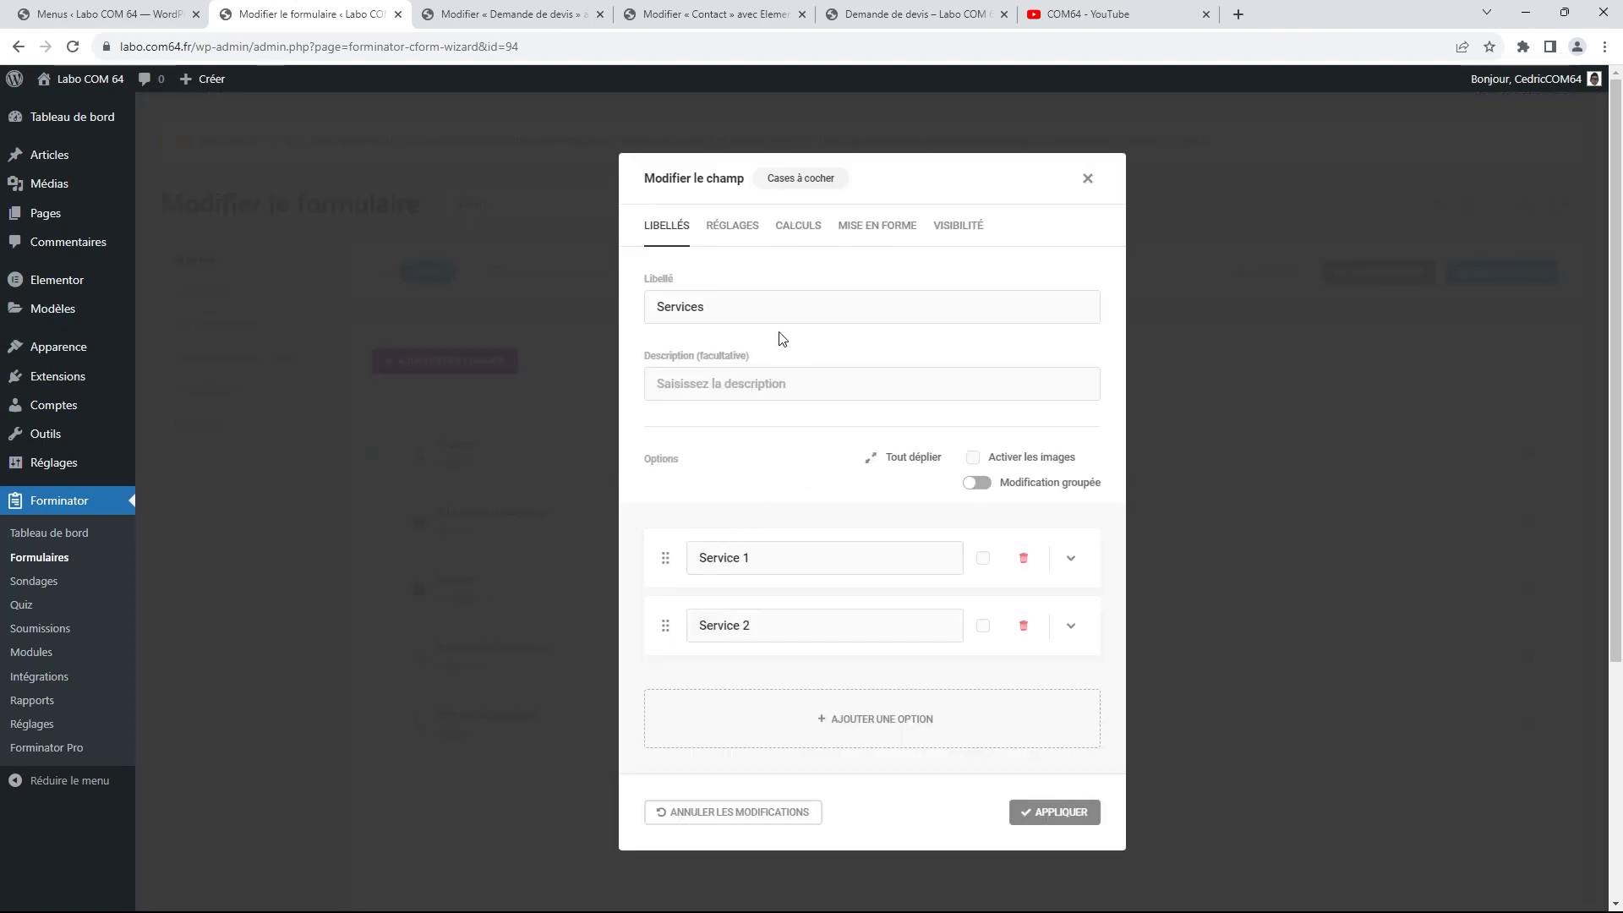
pyautogui.moveTo(757, 559); pyautogui.dragTo(670, 550)
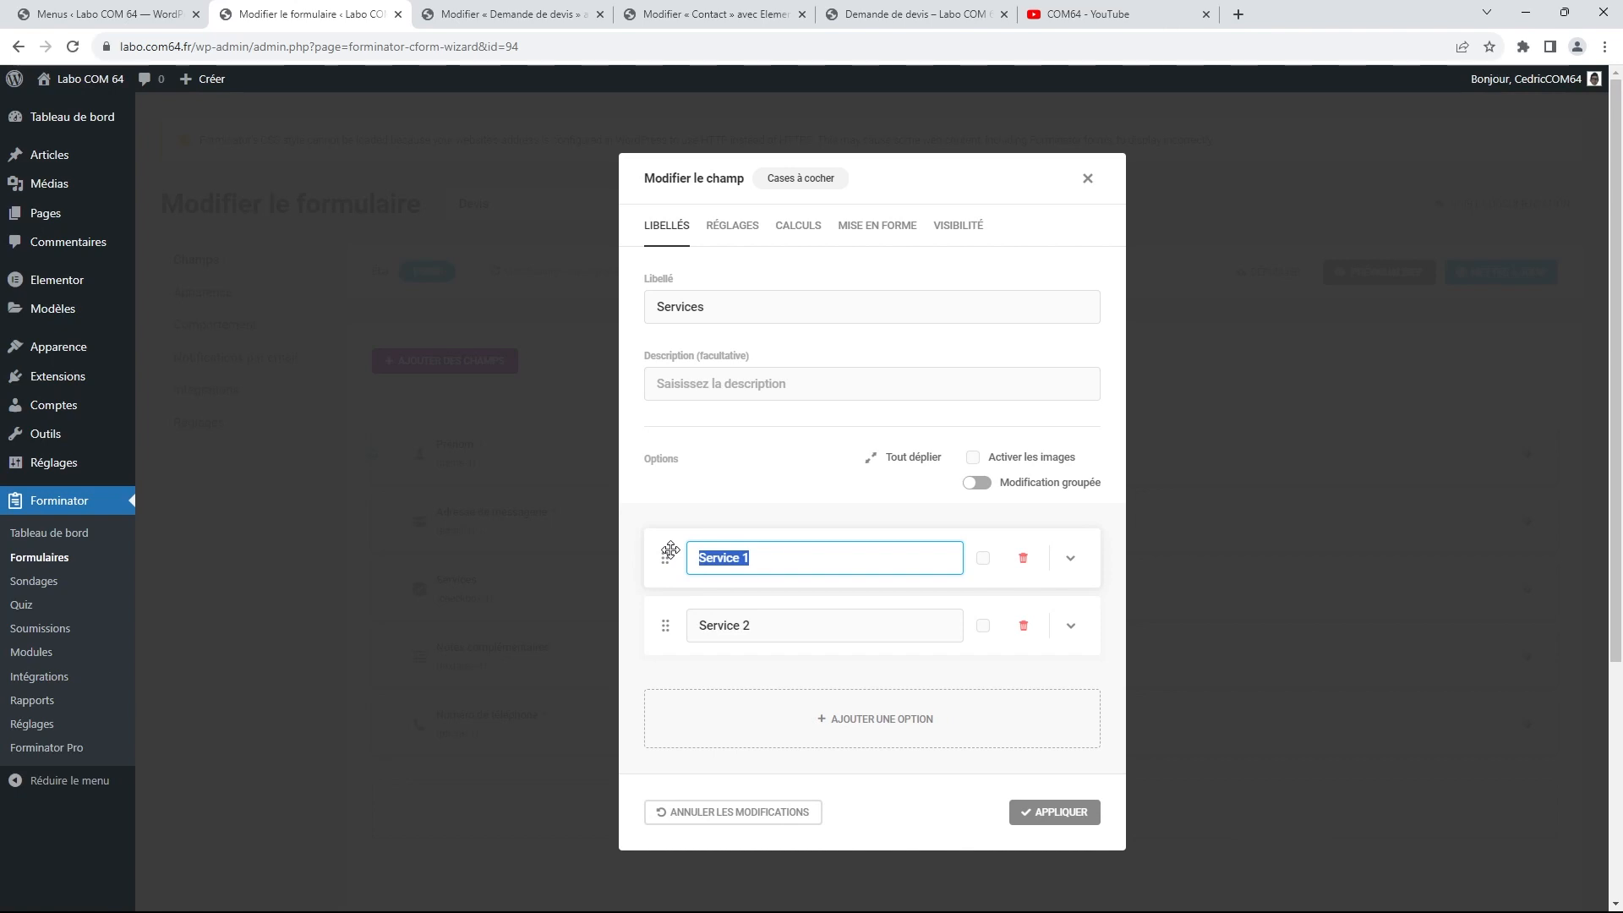
pyautogui.write('Création de Site Internet')
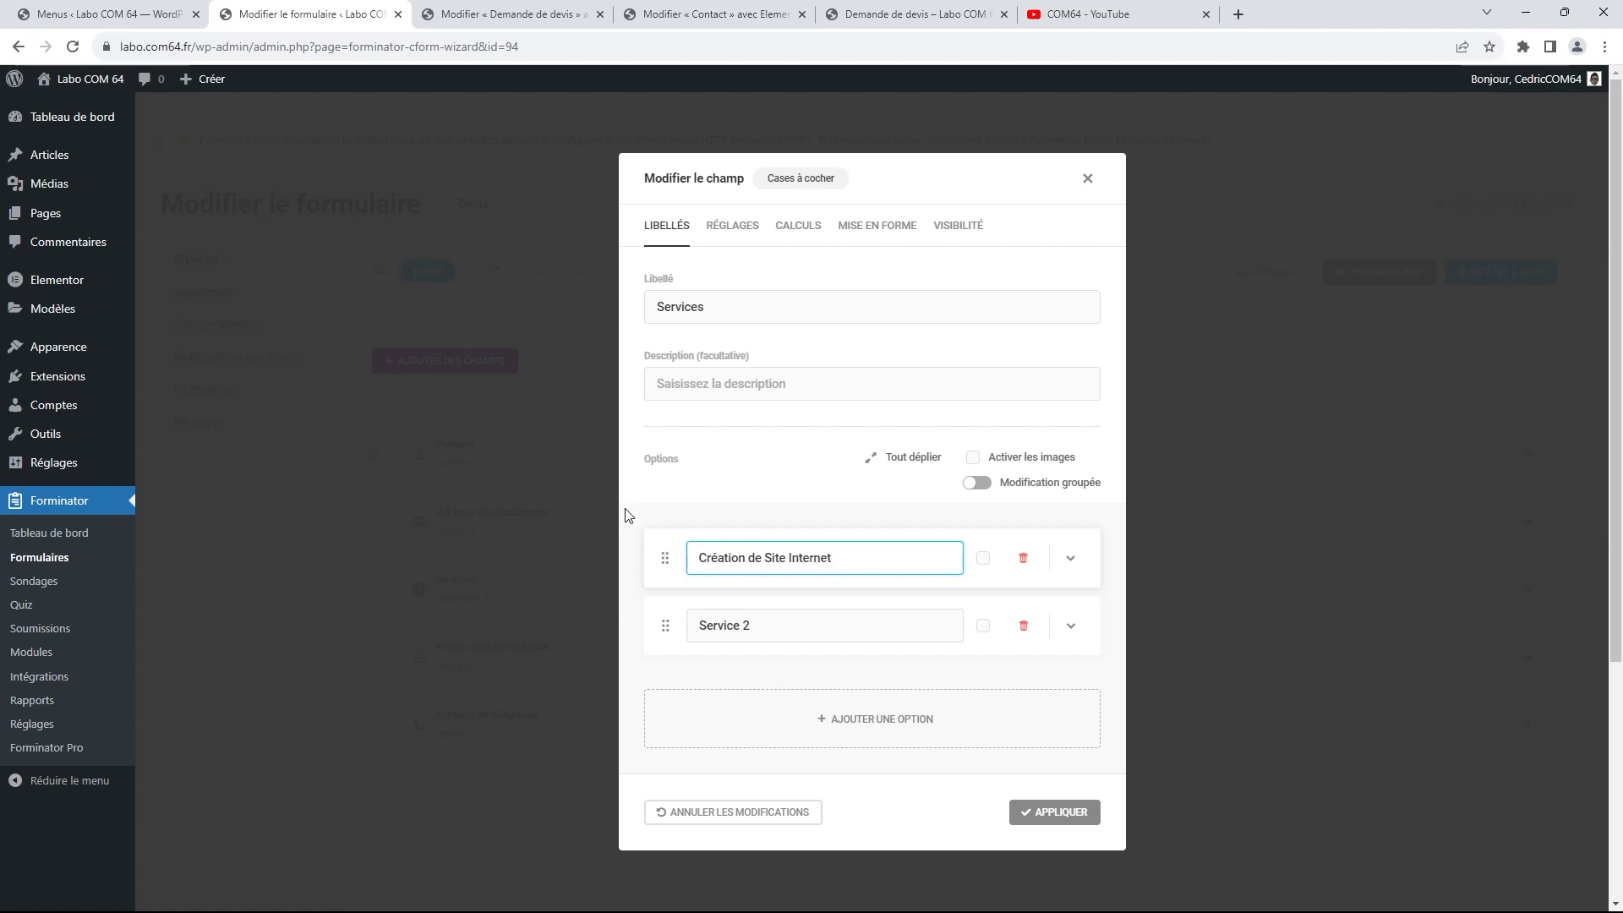
pyautogui.moveTo(790, 623); pyautogui.dragTo(675, 615)
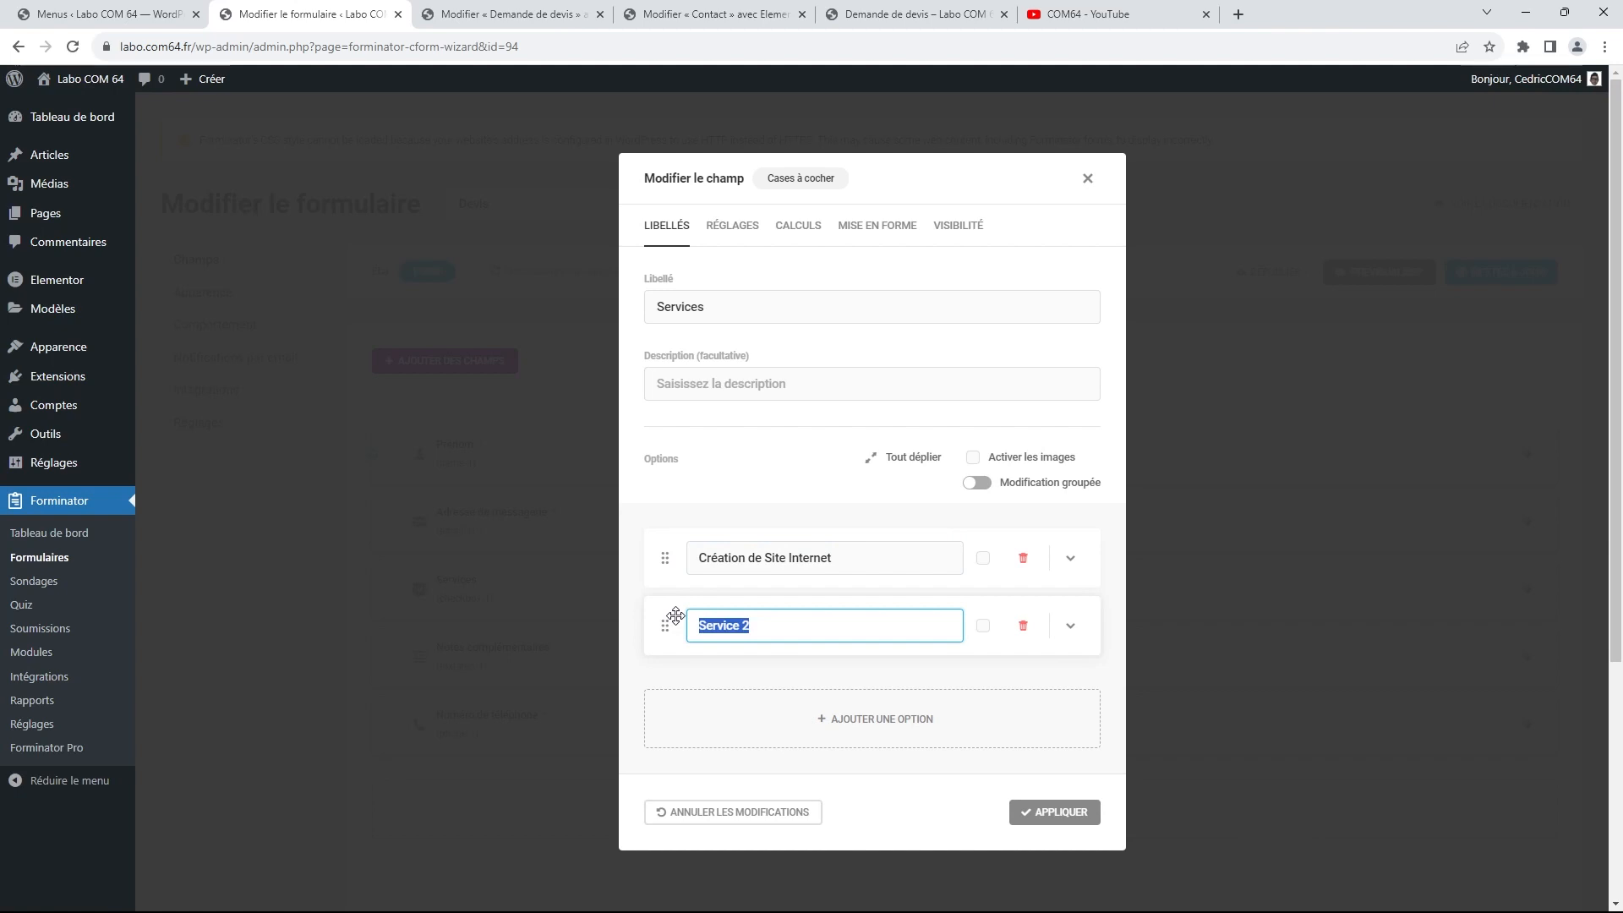
pyautogui.write('Formation')
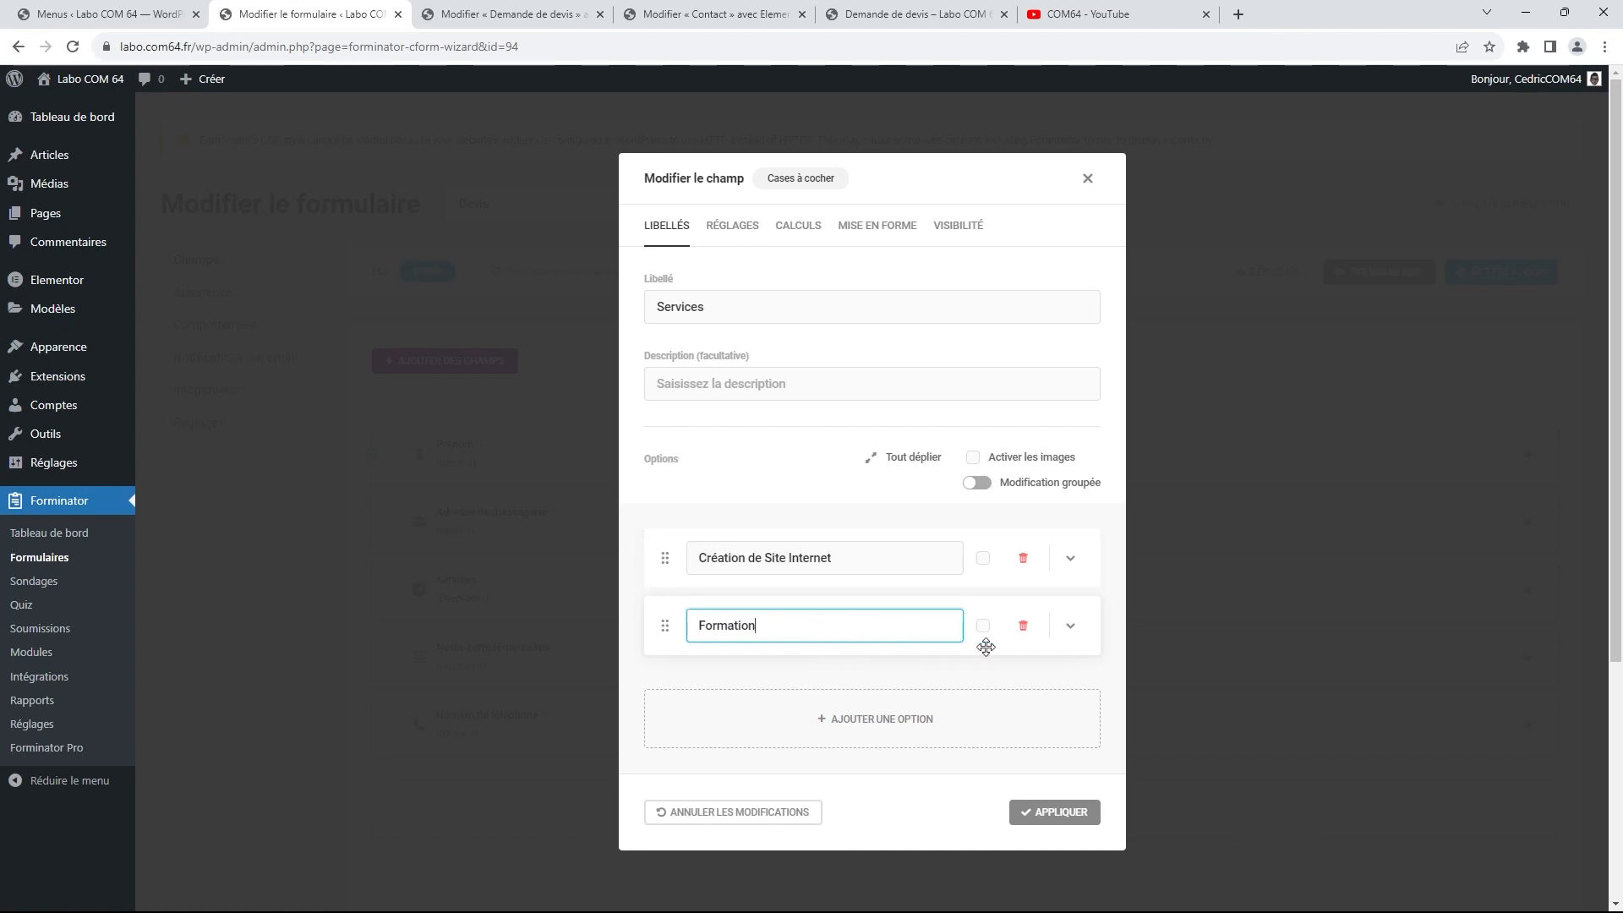
# Add two more options to the Services field: Création graphique and Référencement SEO
pyautogui.click(888, 725)
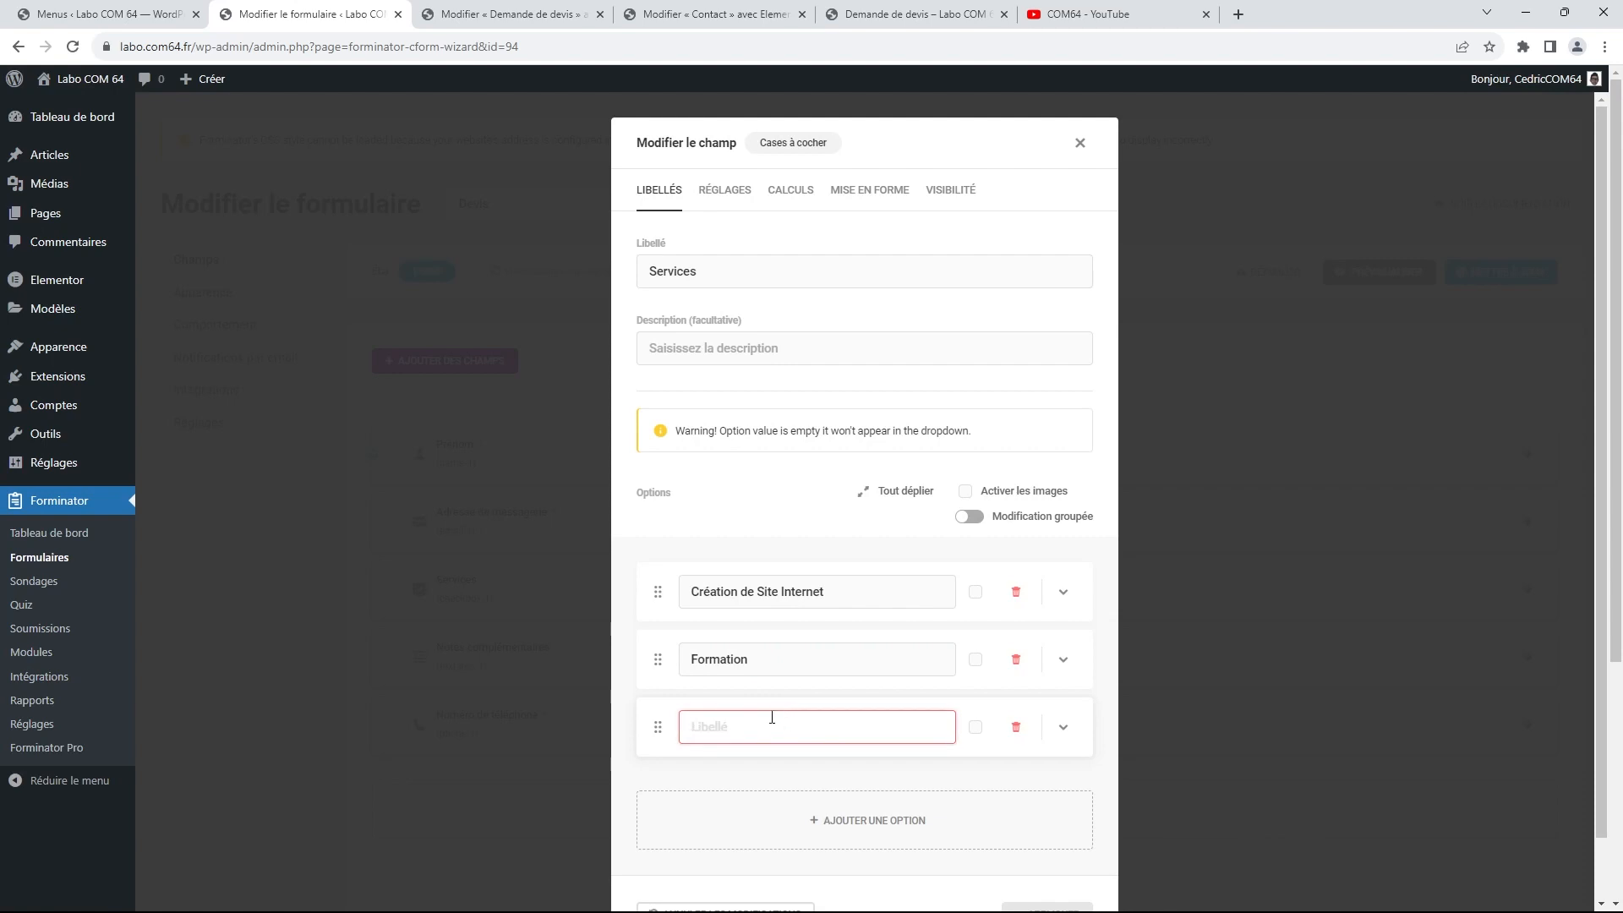
pyautogui.write('Créatio')
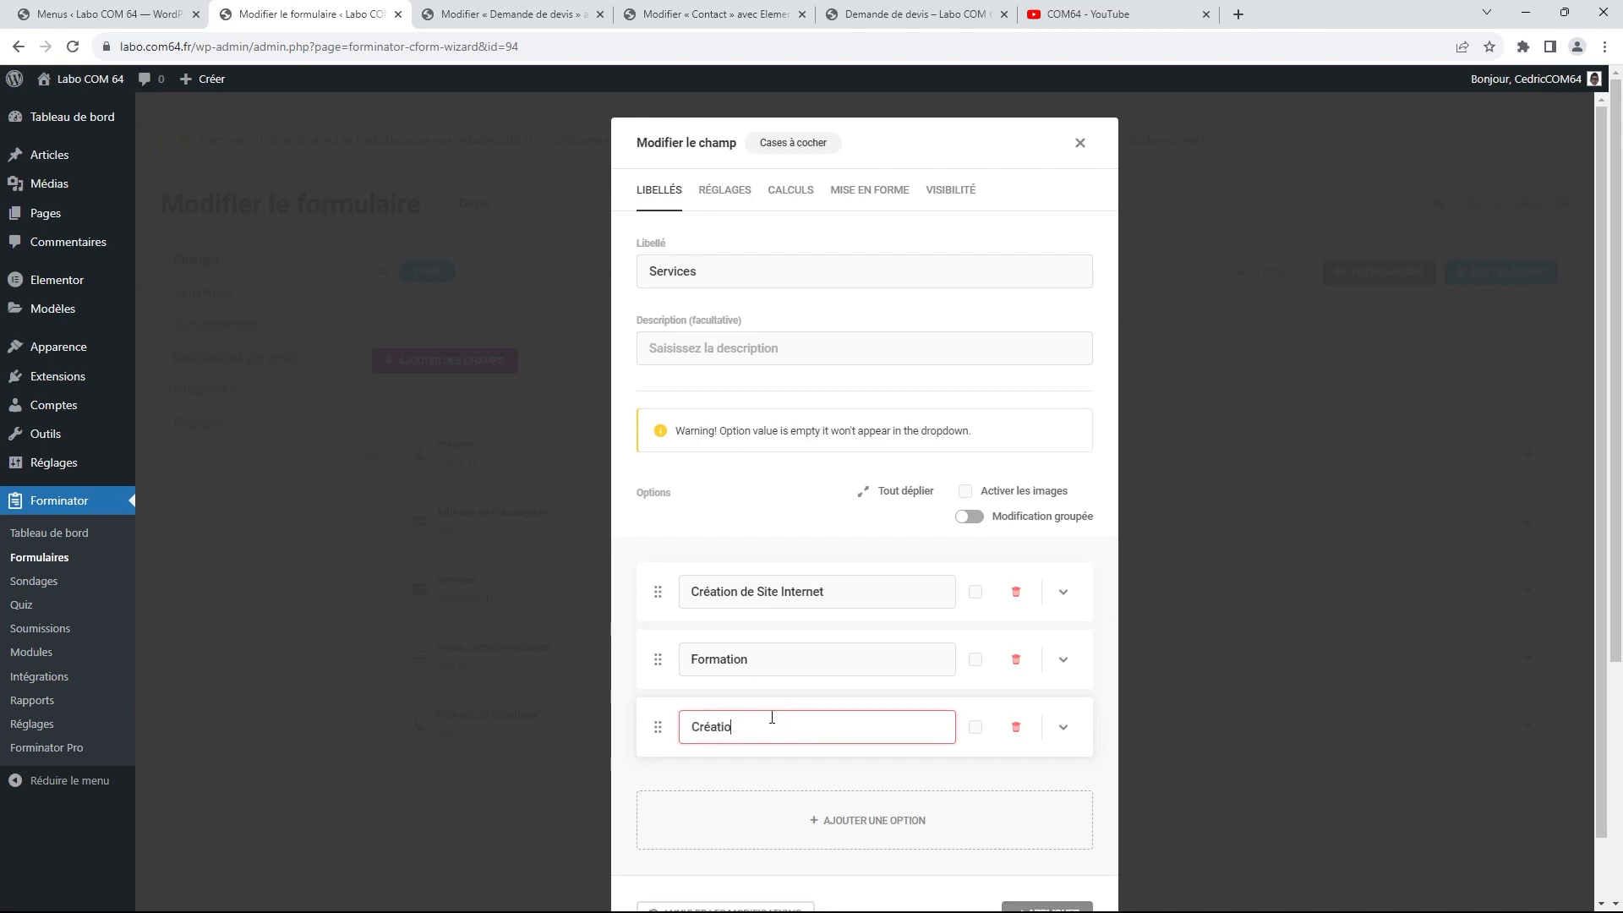
pyautogui.write('n graphique')
pyautogui.click(863, 756)
pyautogui.click(770, 792)
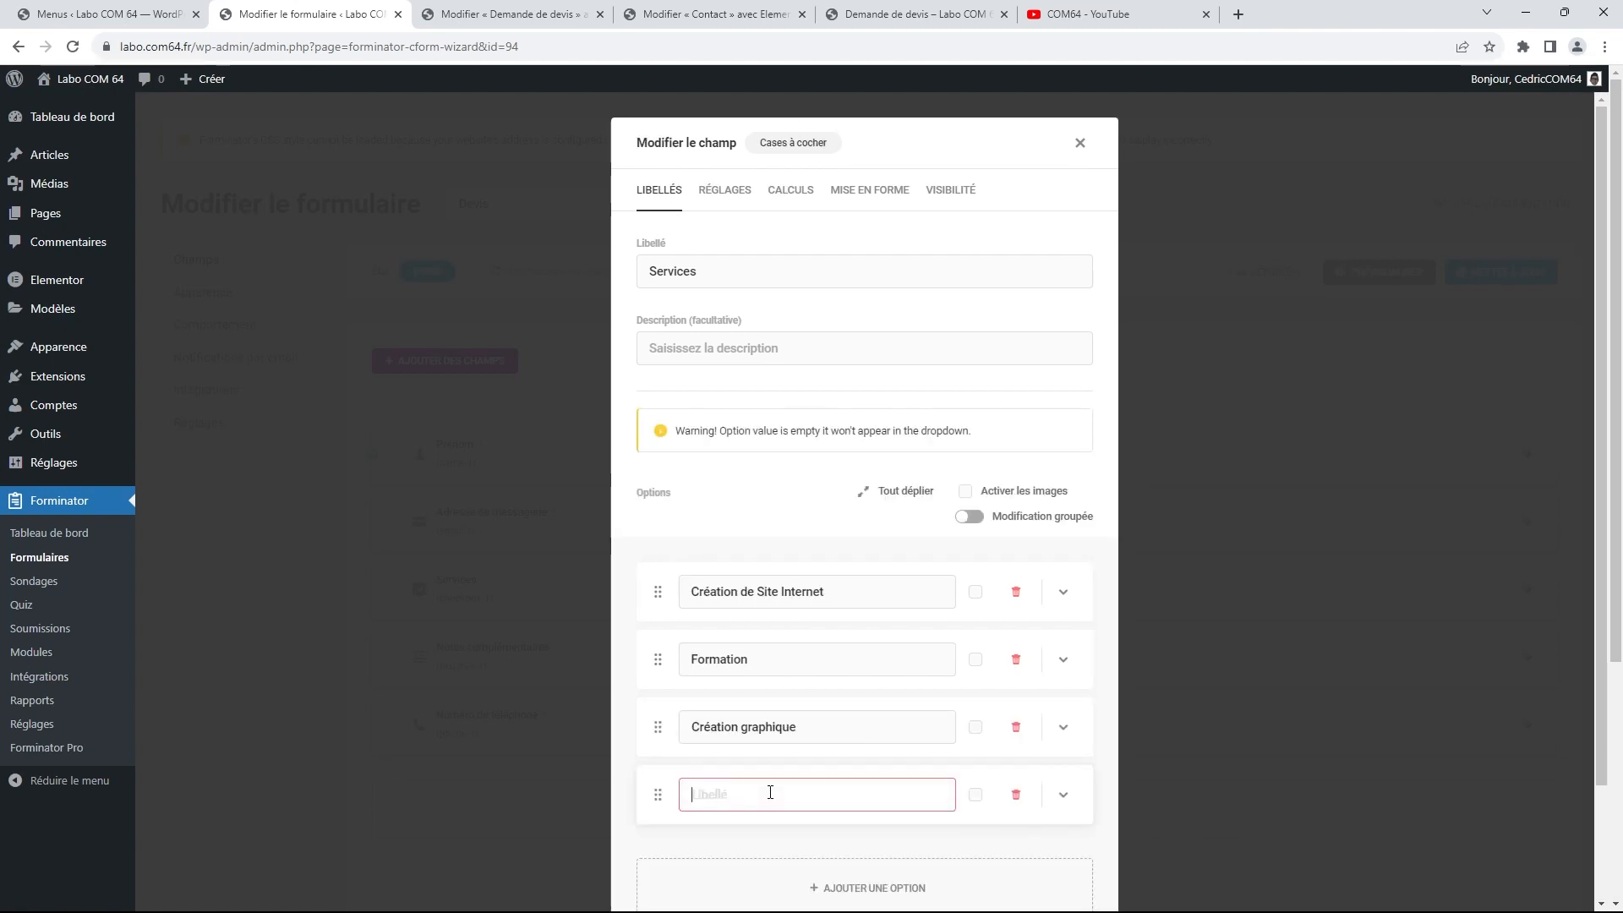
pyautogui.write('R')
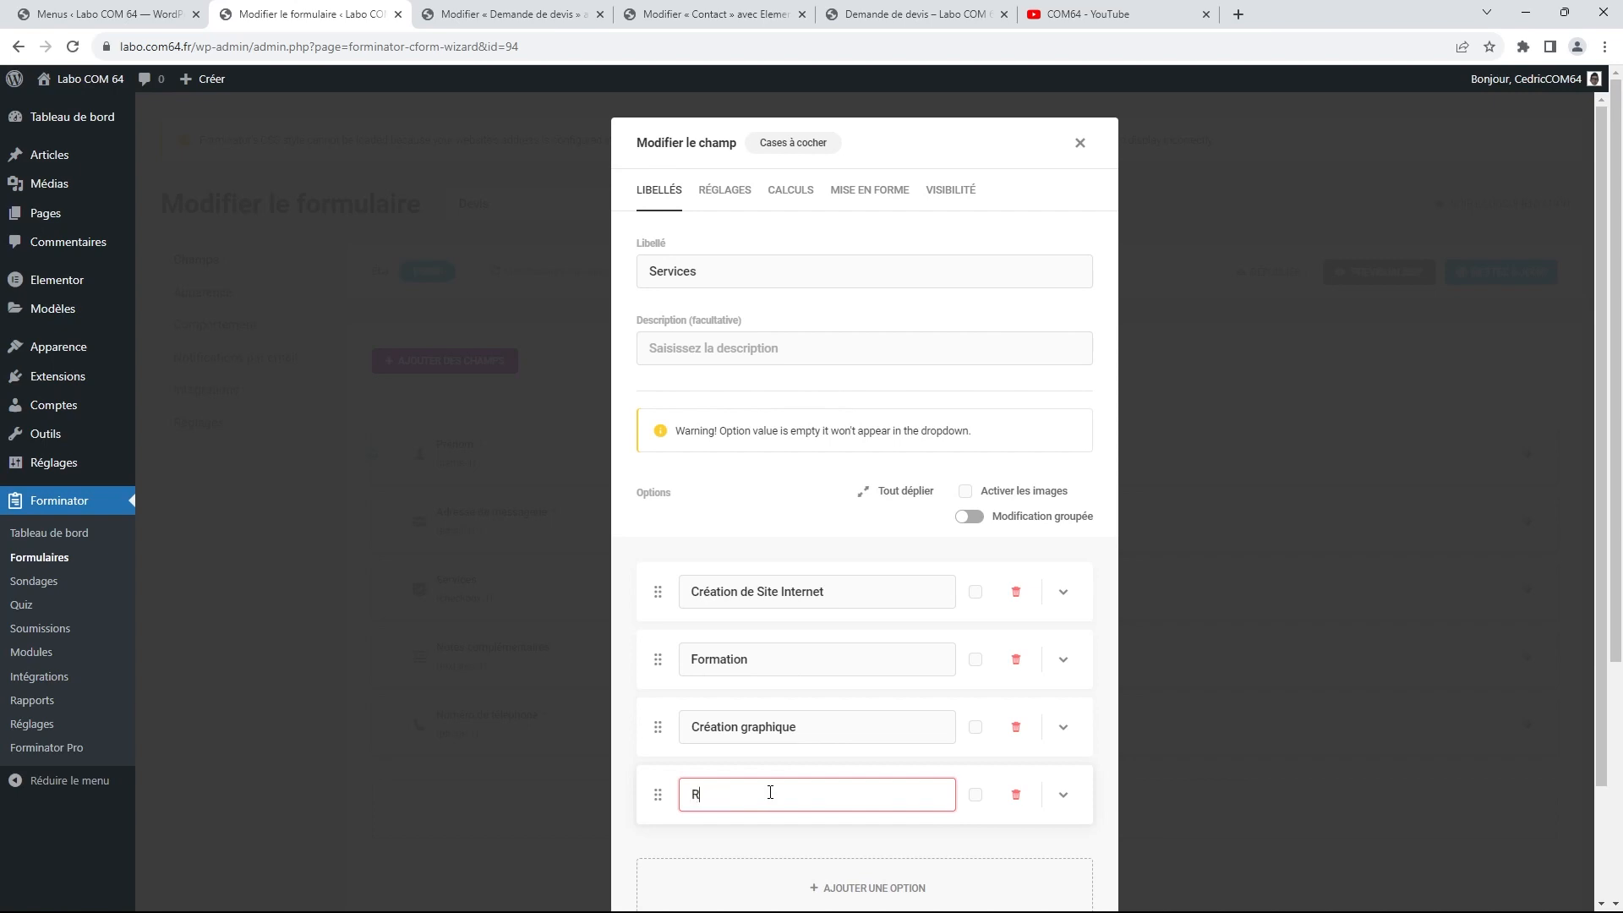
pyautogui.write('éférencement SEO')
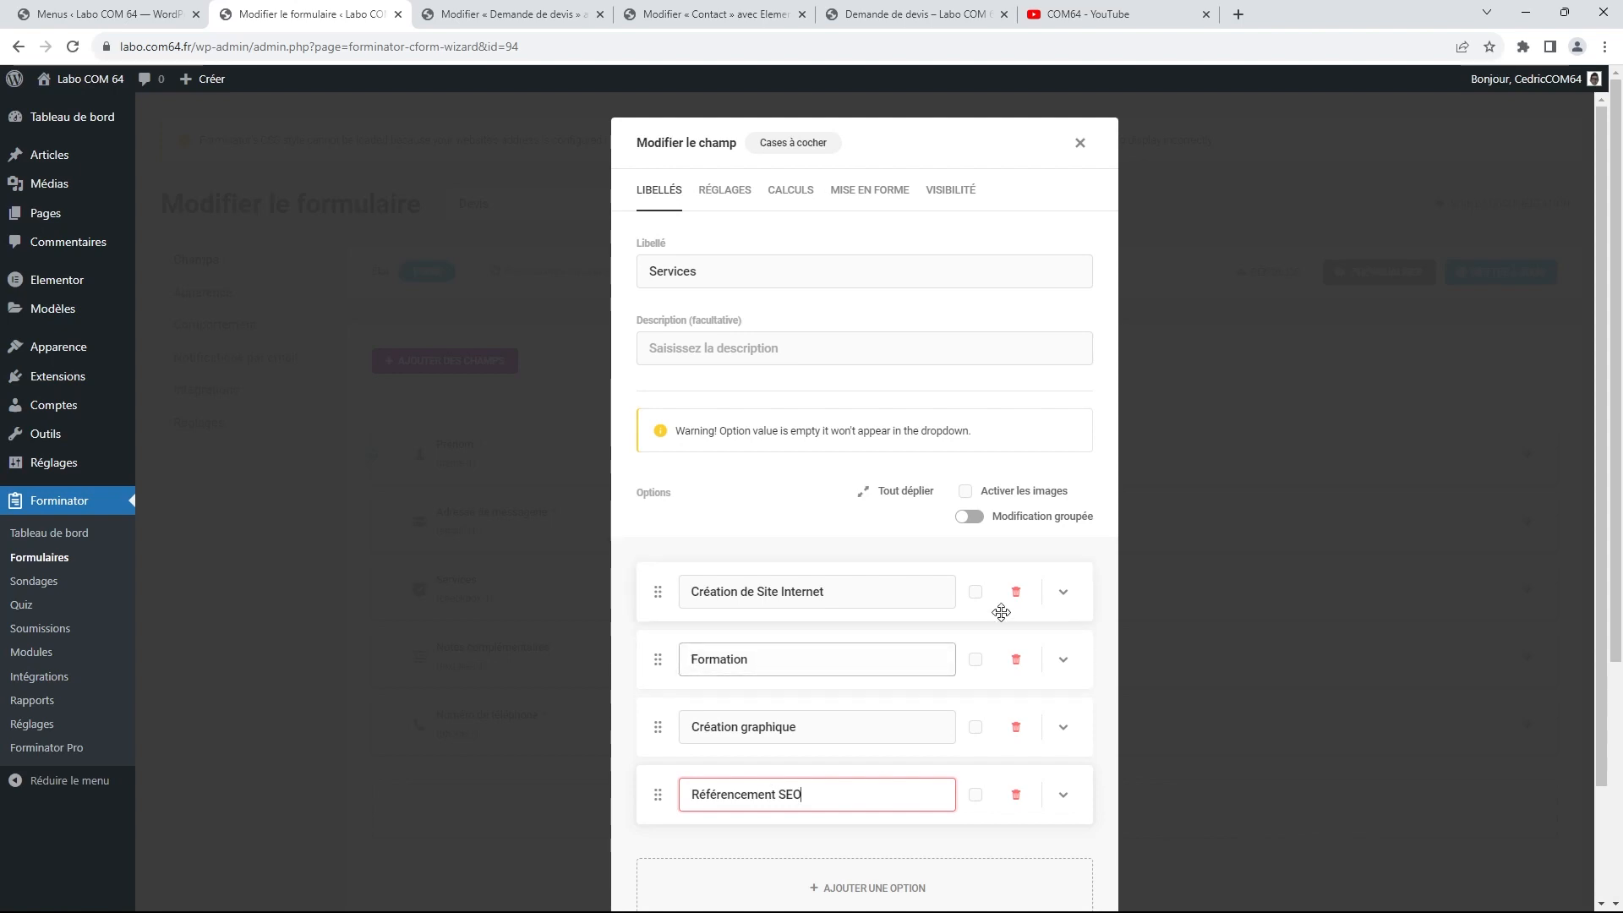
# Apply the Services field's options without images and update the published Devis form
pyautogui.scroll(-3, 996, 609)
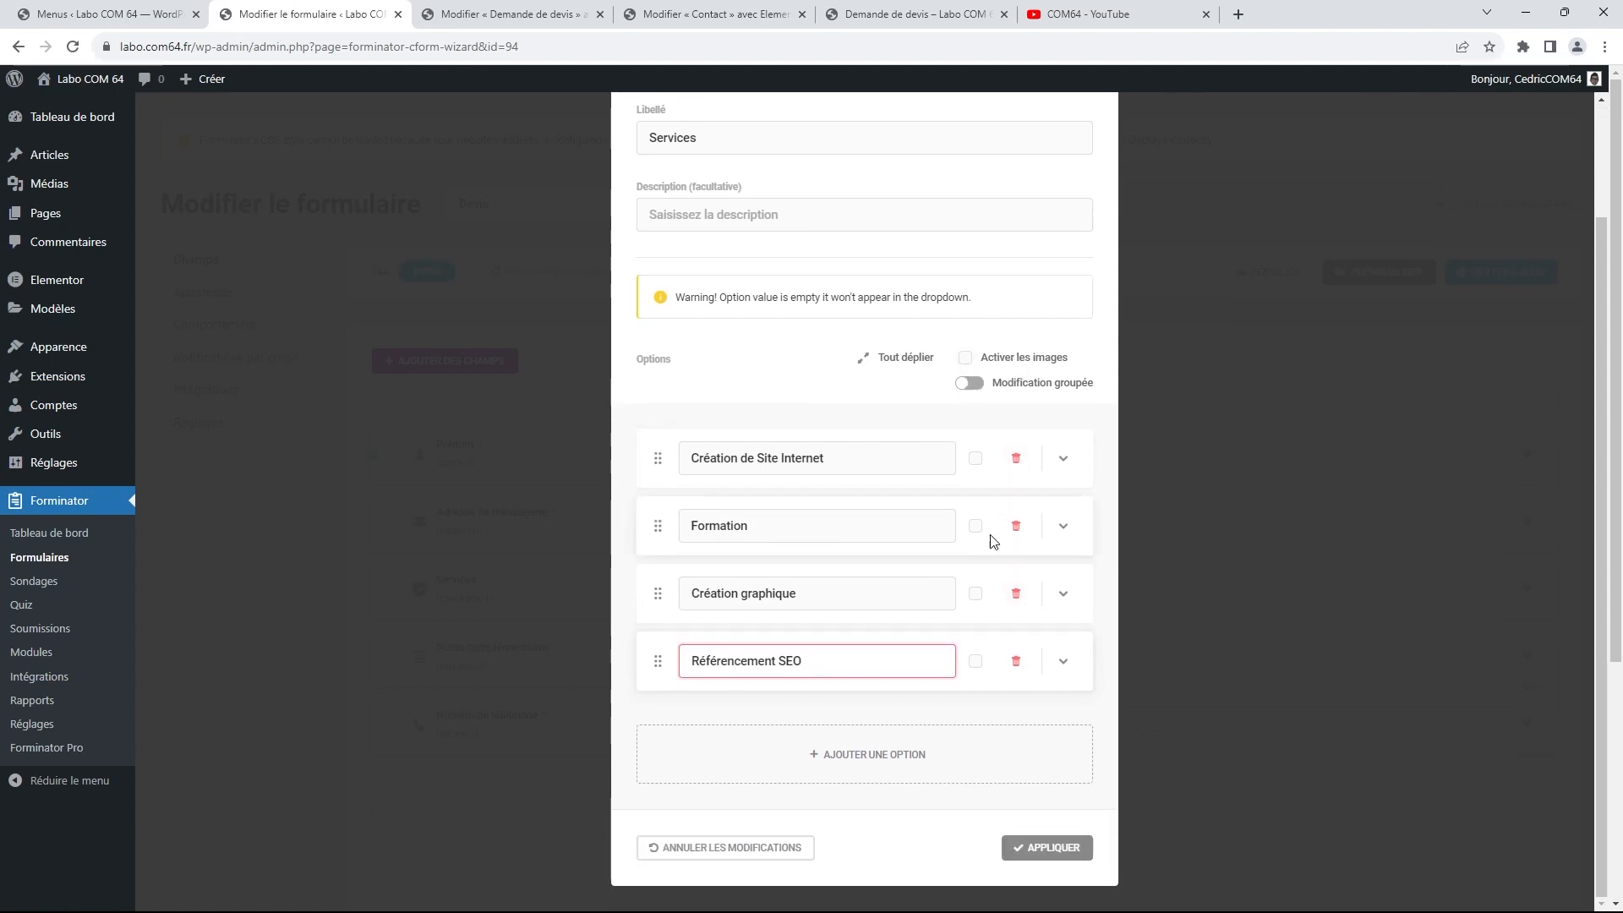
pyautogui.click(966, 360)
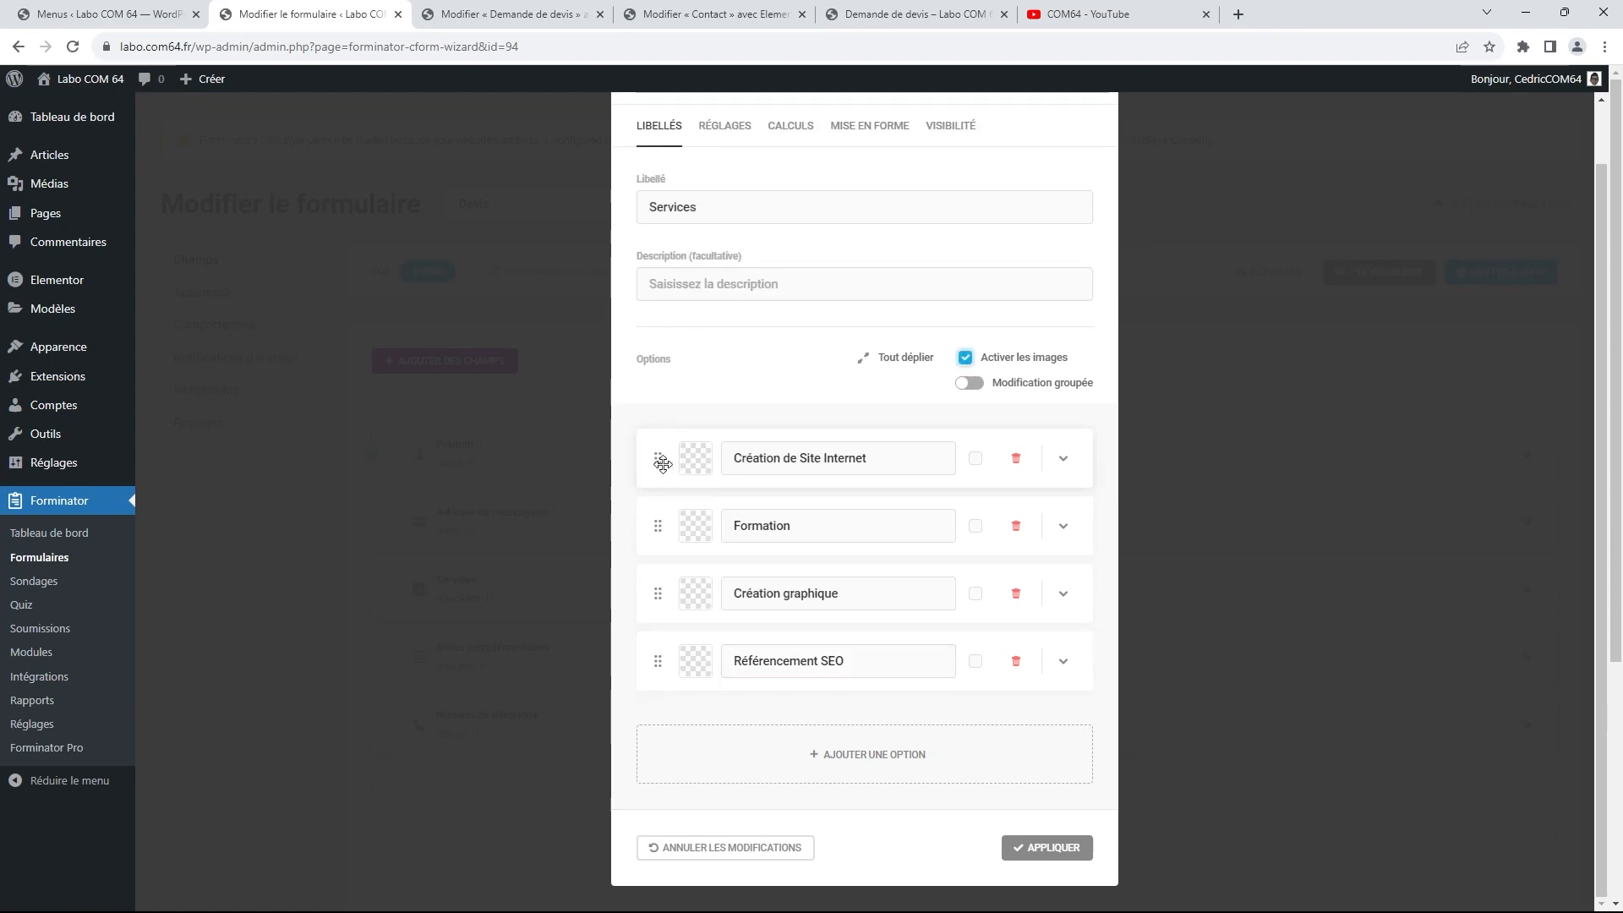
pyautogui.click(965, 358)
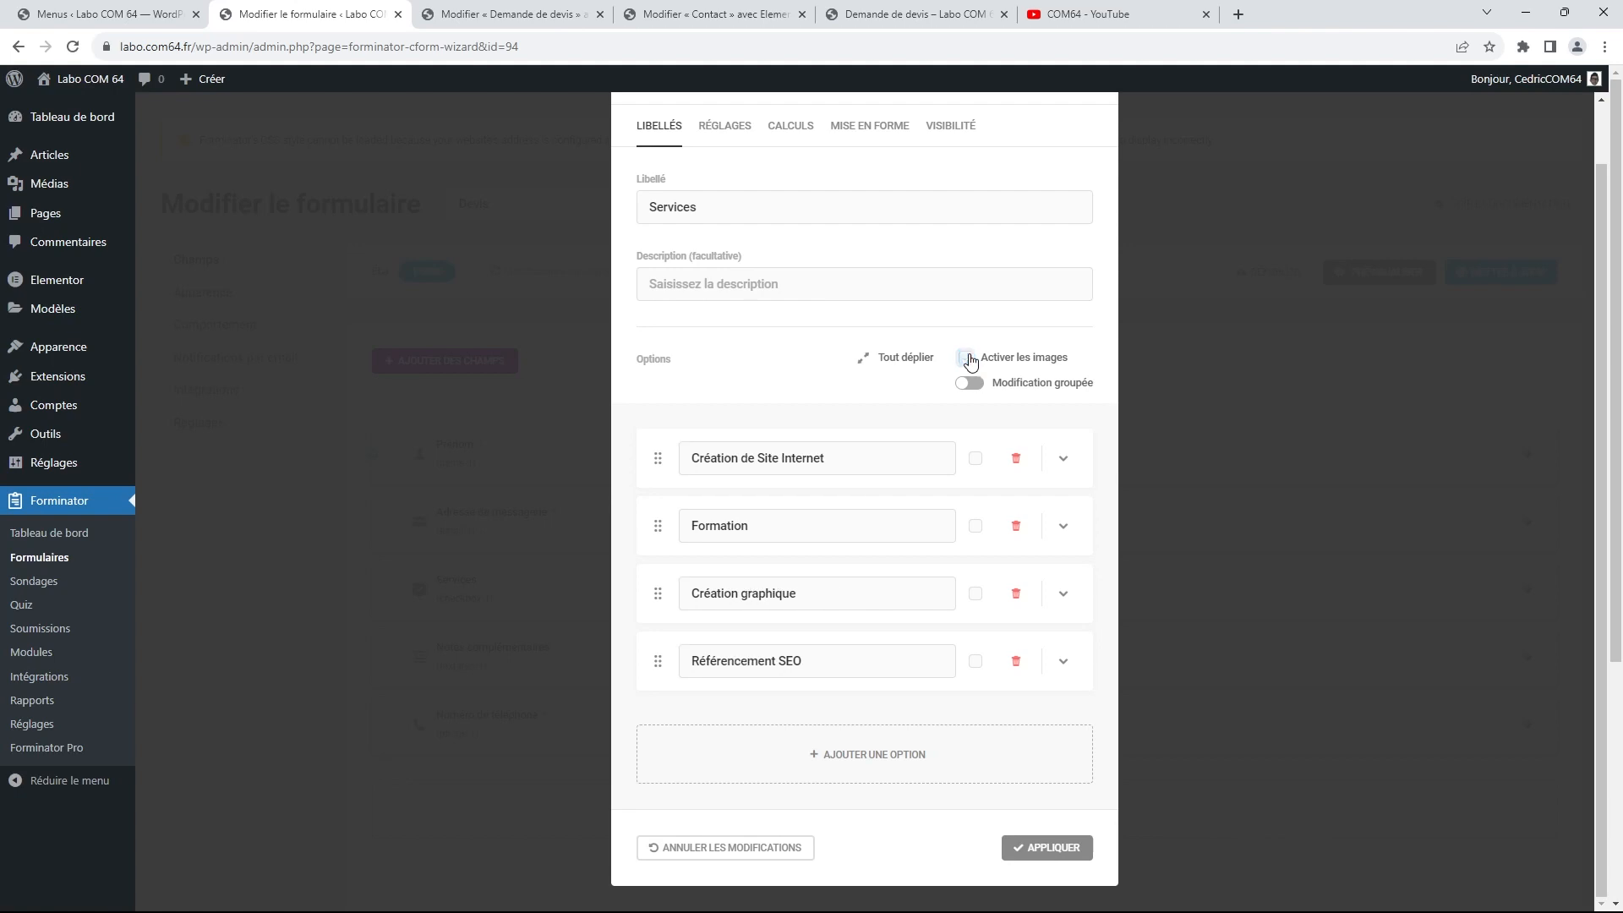
pyautogui.click(1062, 850)
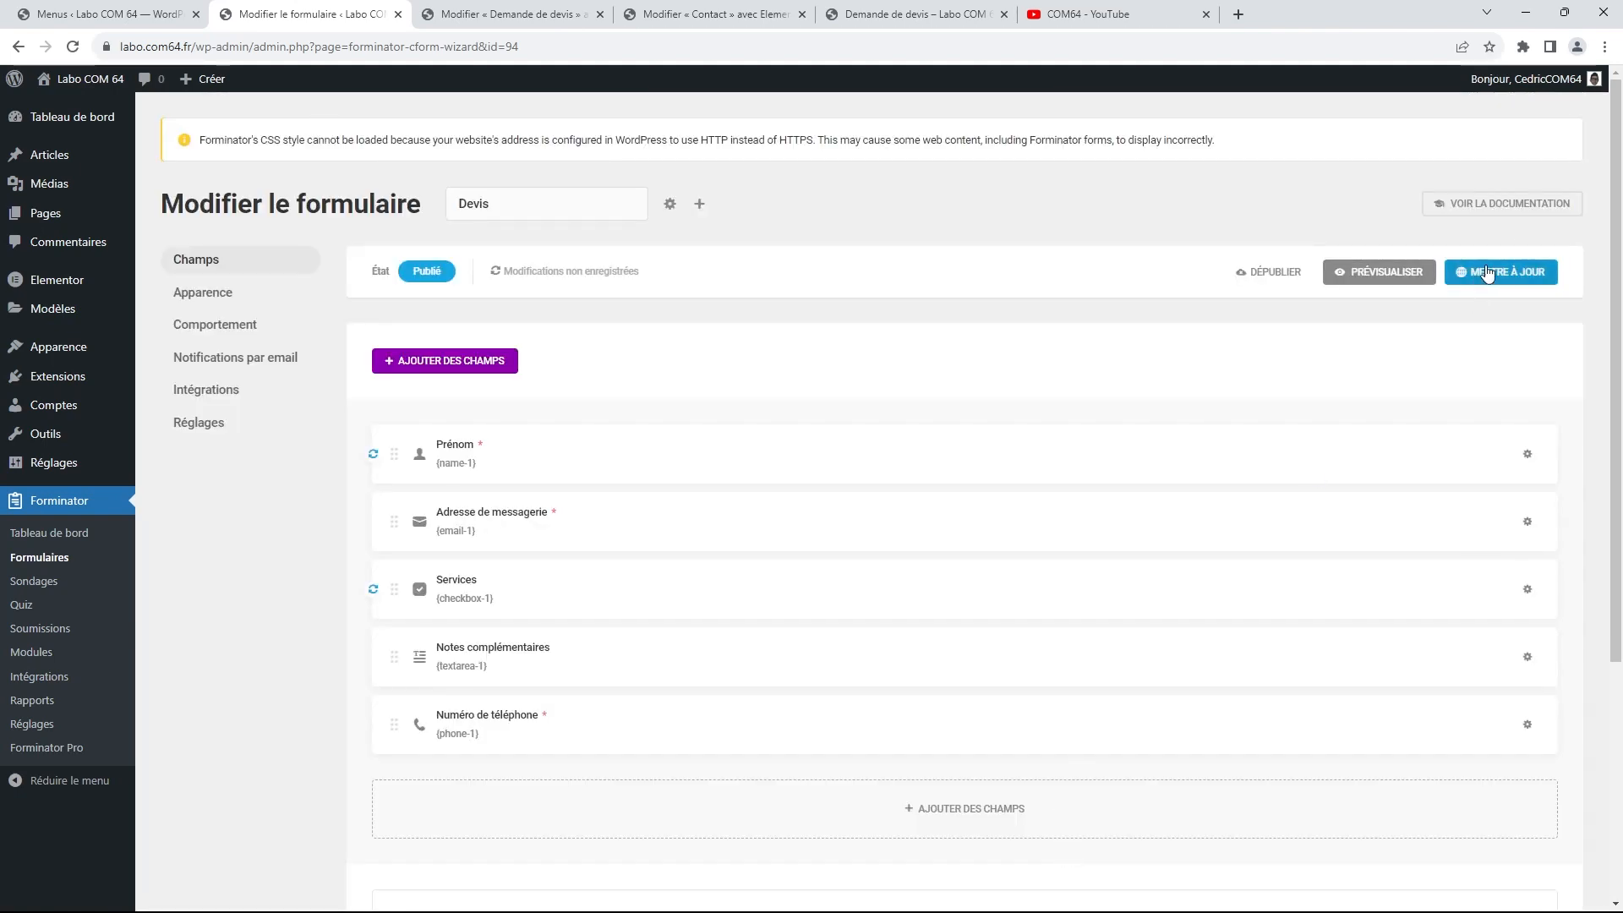
pyautogui.click(1503, 269)
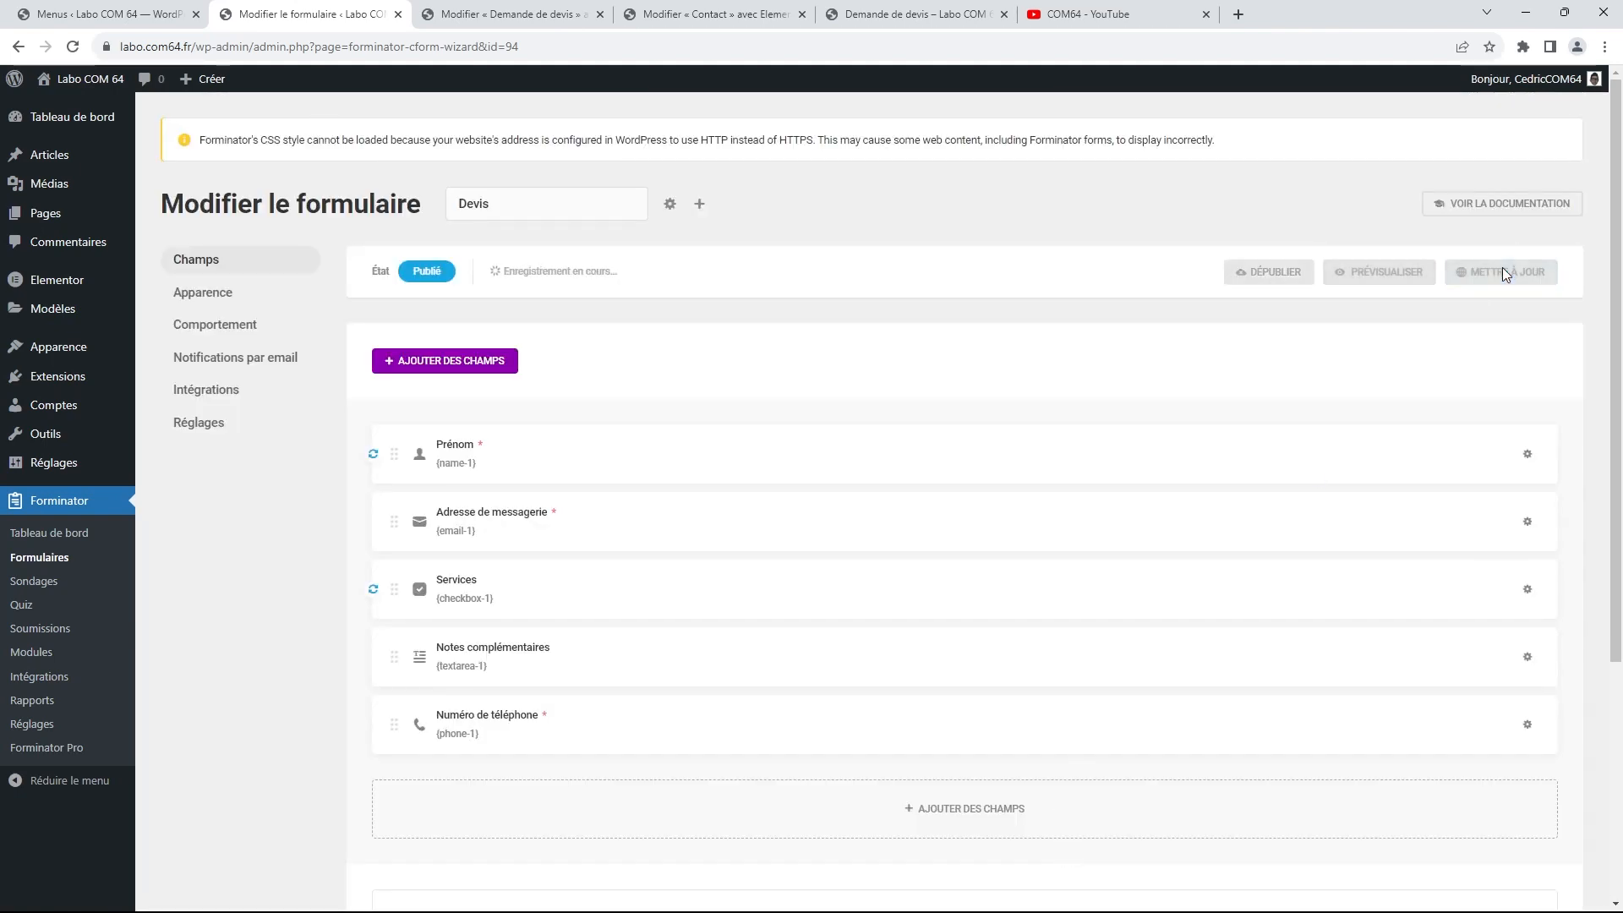
# Reload the public Demande de devis page and examine the updated form's field order and service options
pyautogui.click(926, 14)
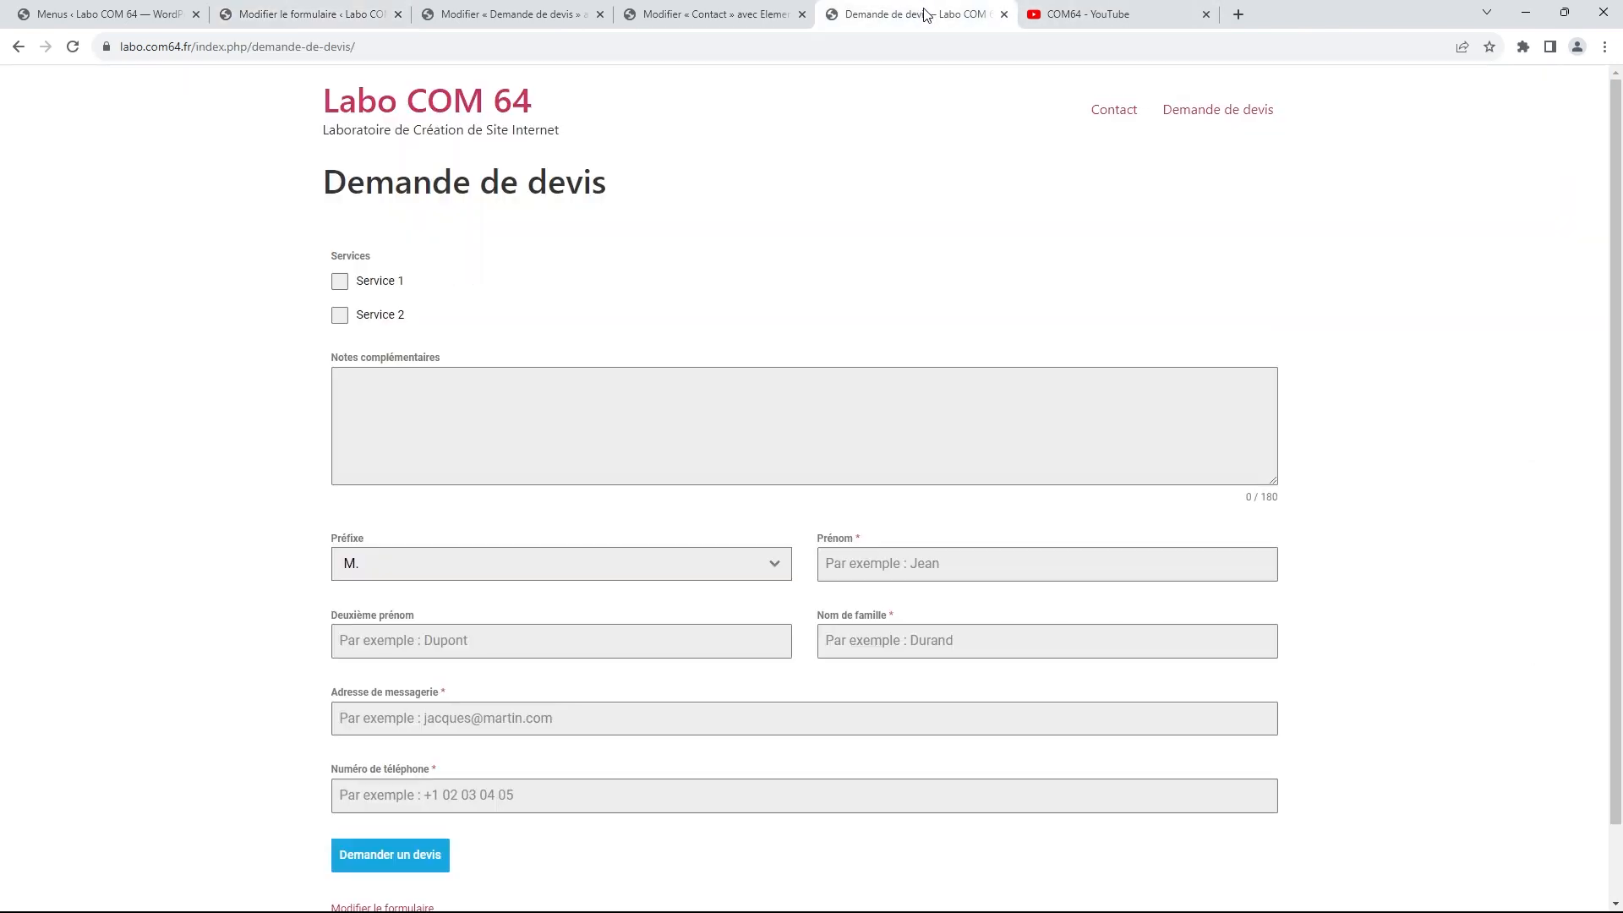
pyautogui.click(73, 48)
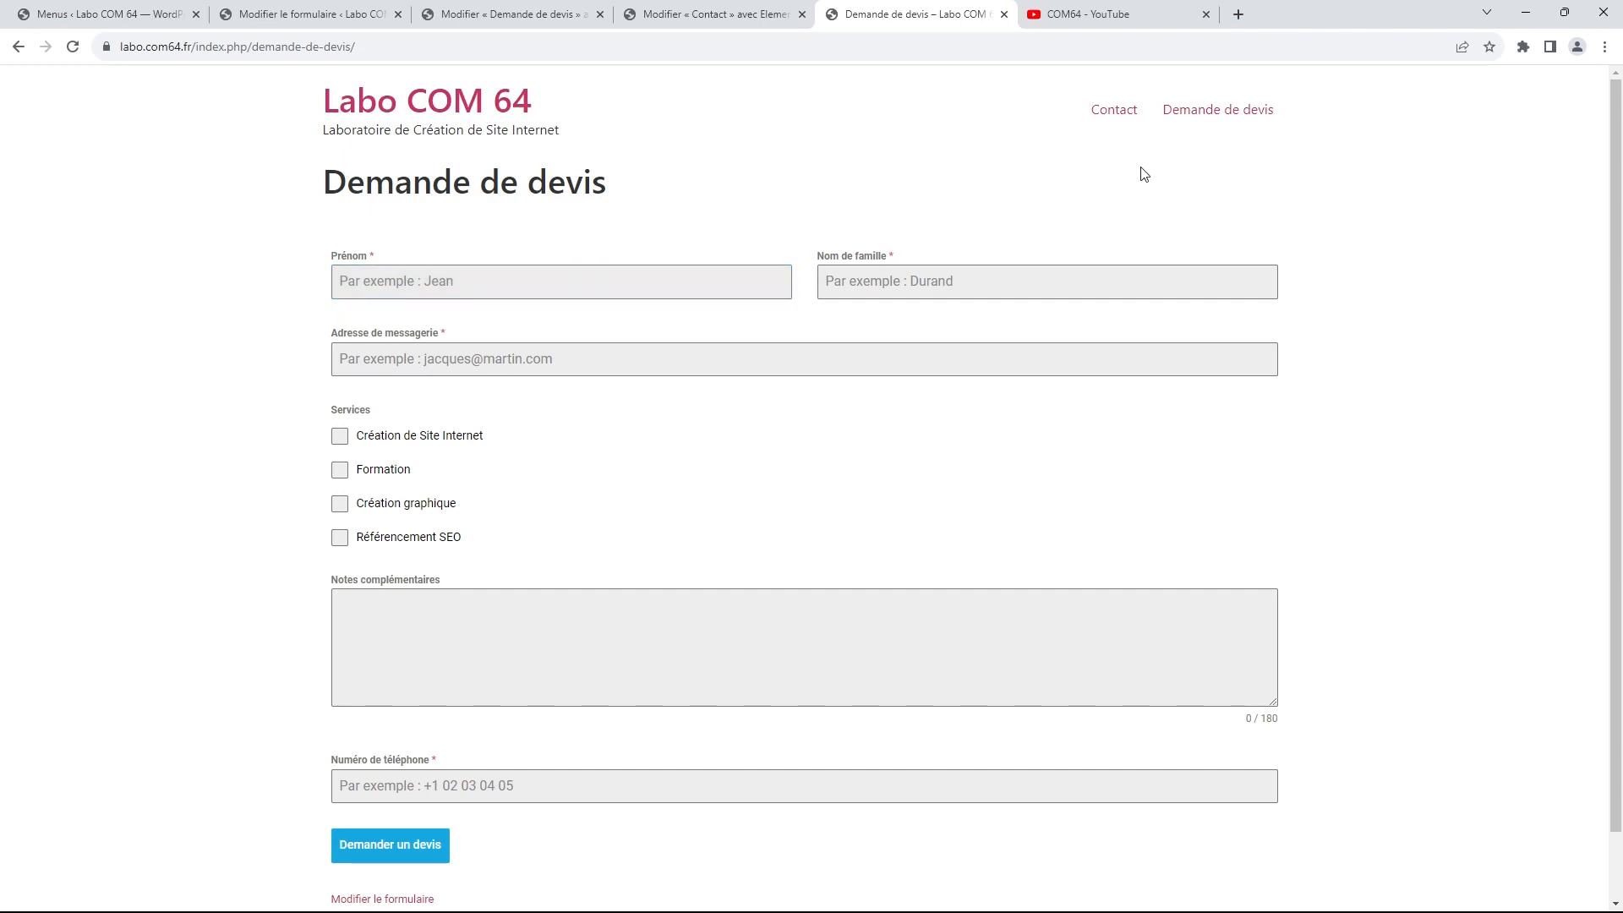
pyautogui.click(1203, 114)
pyautogui.scroll(-2, 635, 309)
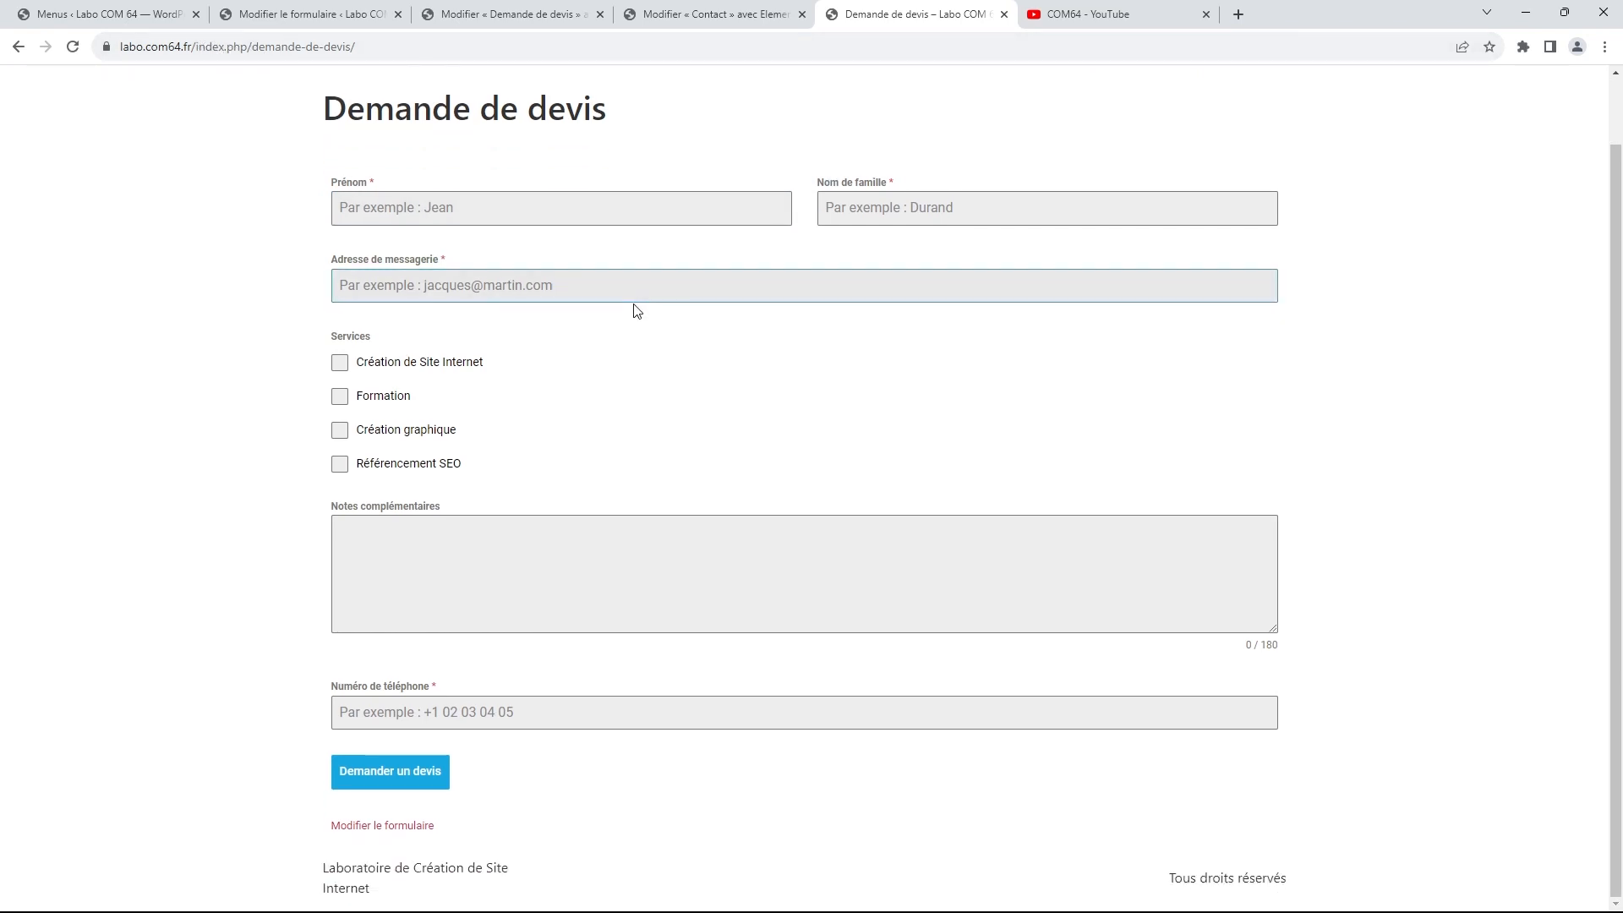
pyautogui.scroll(2, 637, 311)
pyautogui.click(1166, 269)
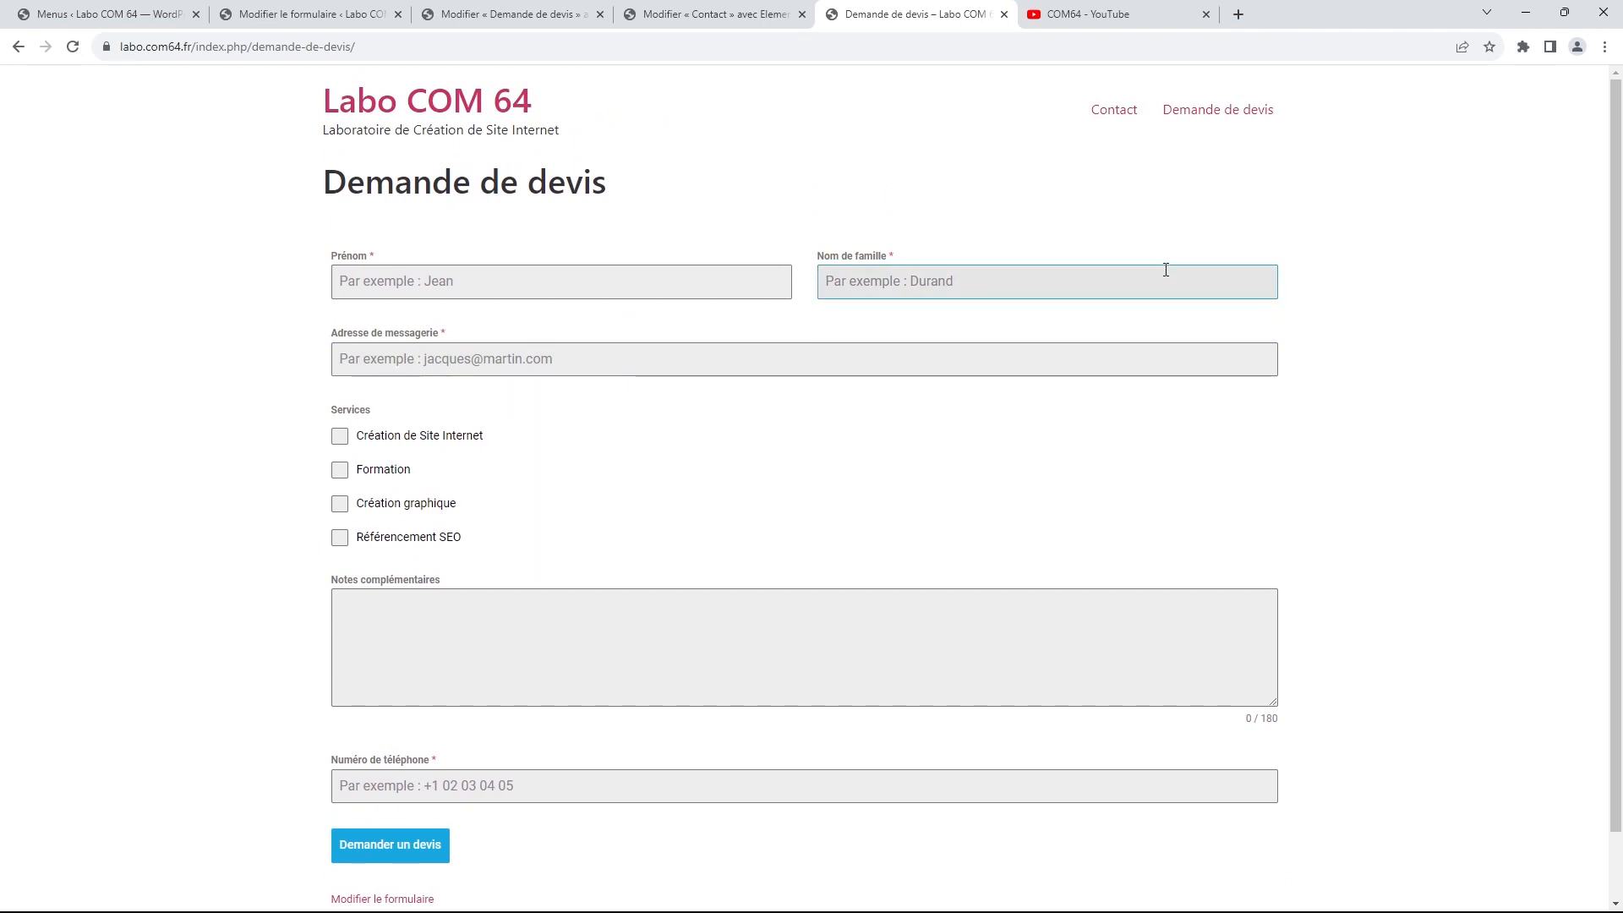
pyautogui.scroll(-1, 1166, 269)
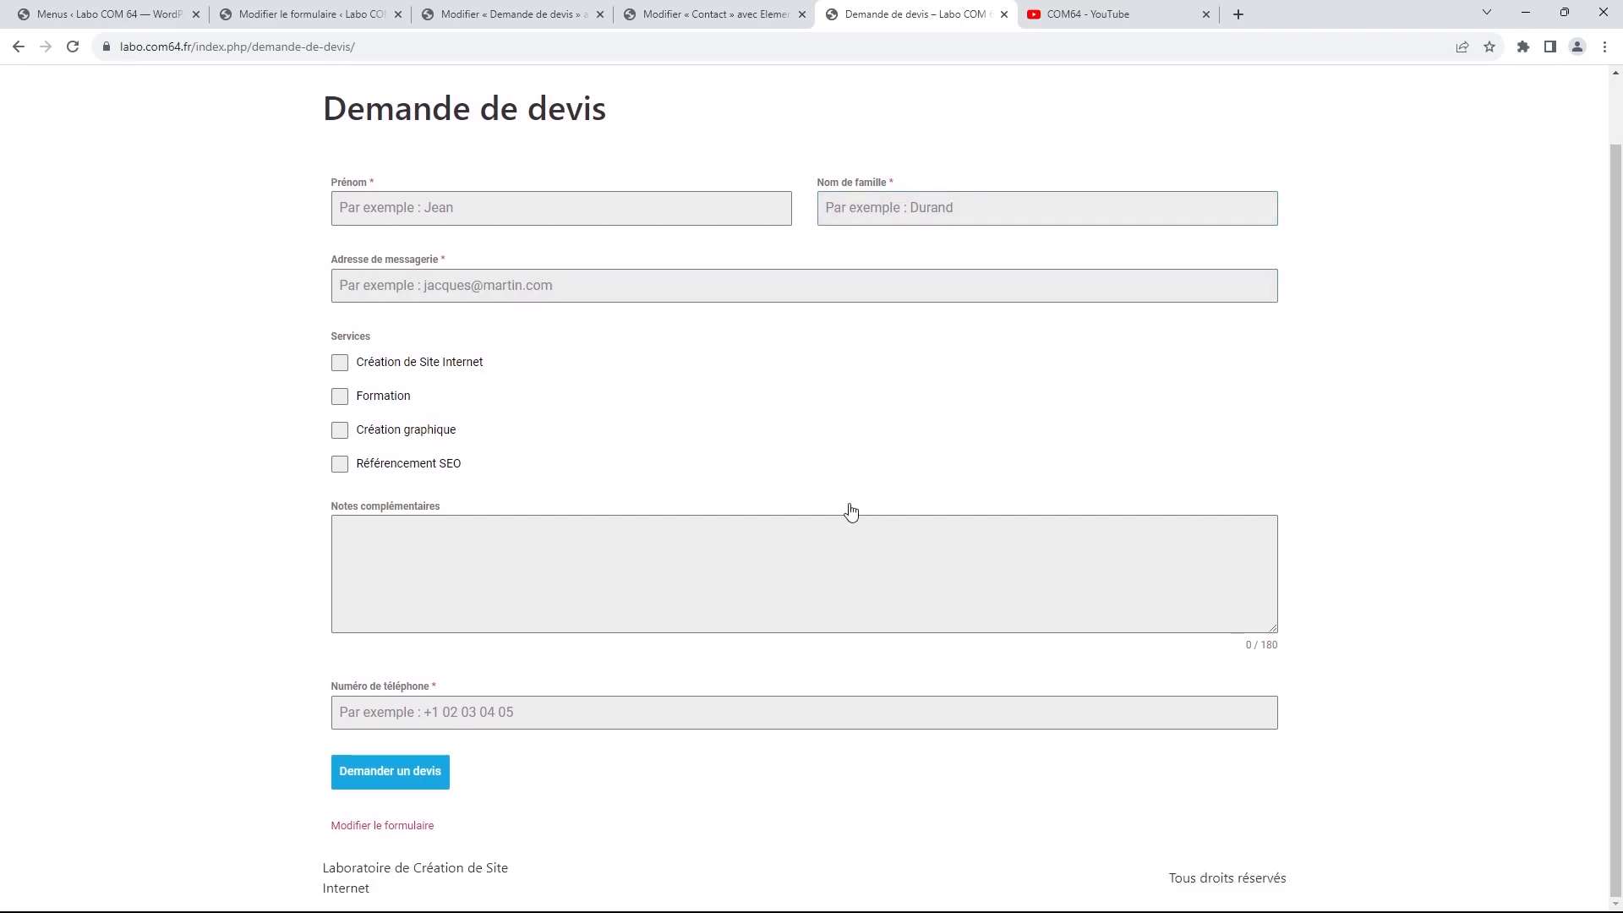
pyautogui.scroll(1, 724, 461)
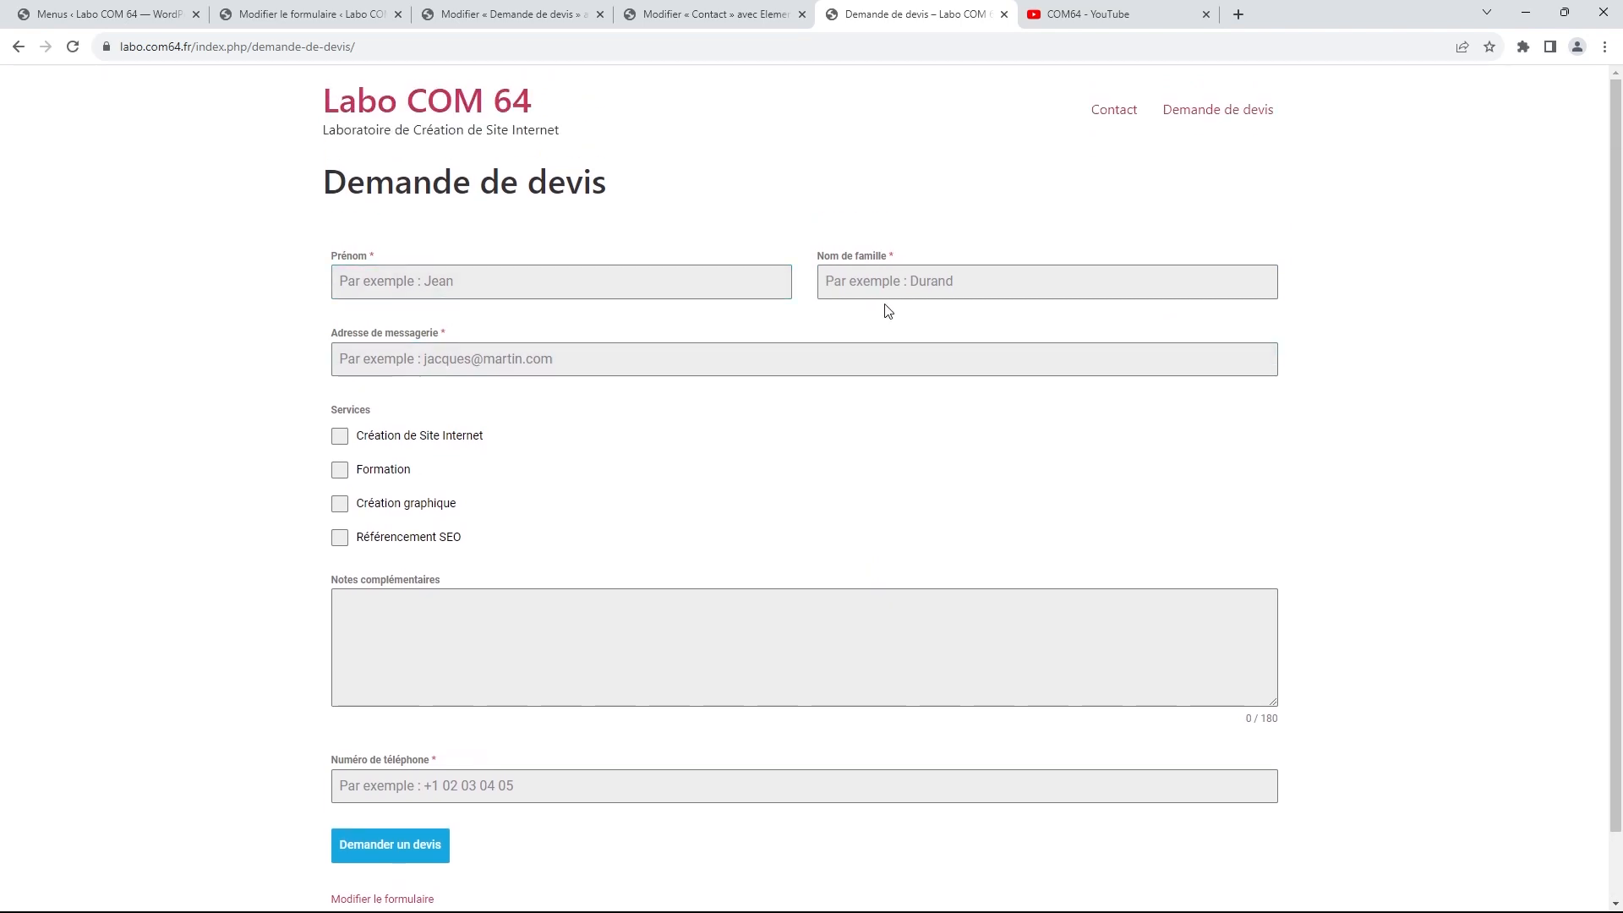
pyautogui.scroll(-1, 838, 354)
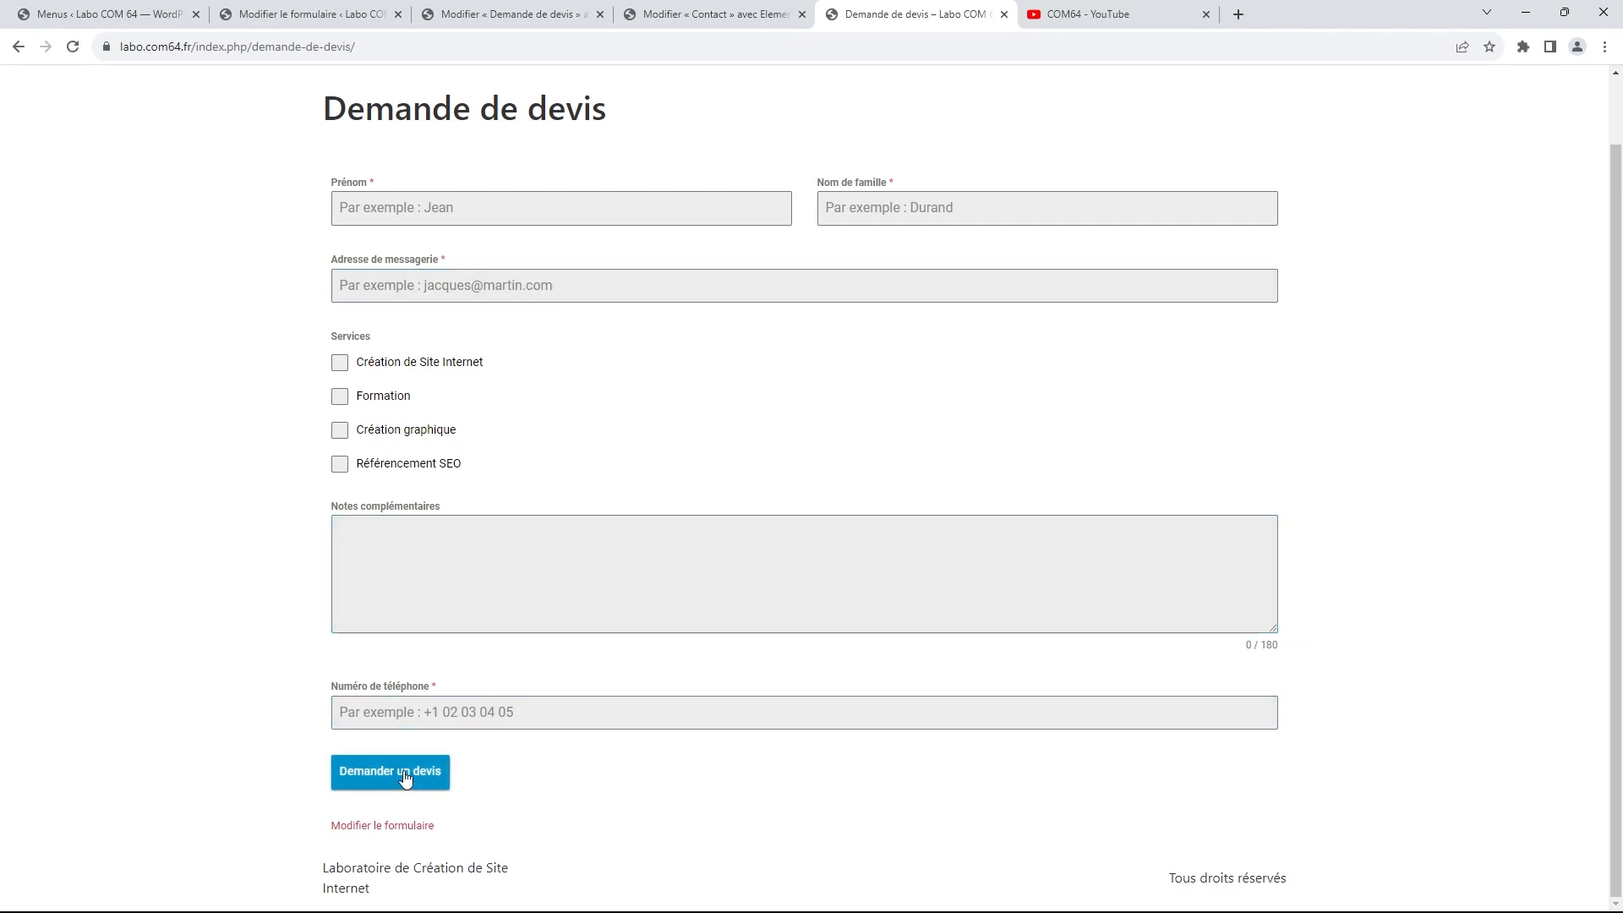
pyautogui.scroll(1, 612, 512)
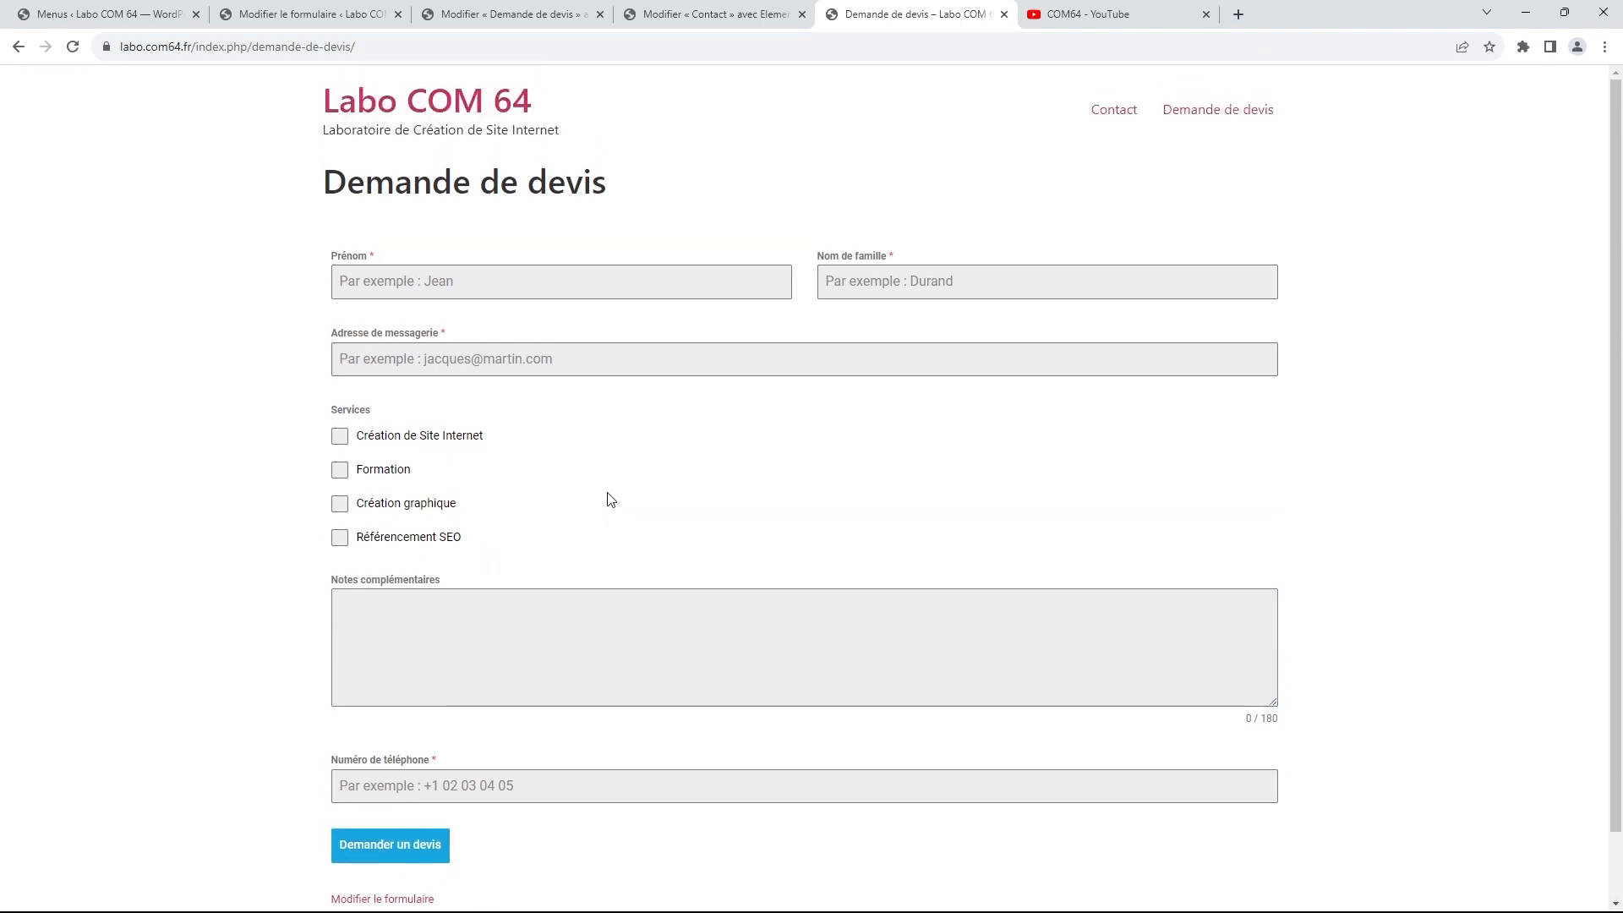
# Create a new Forminator form named Newsletter from the Inscription à la newsletter template
pyautogui.click(315, 18)
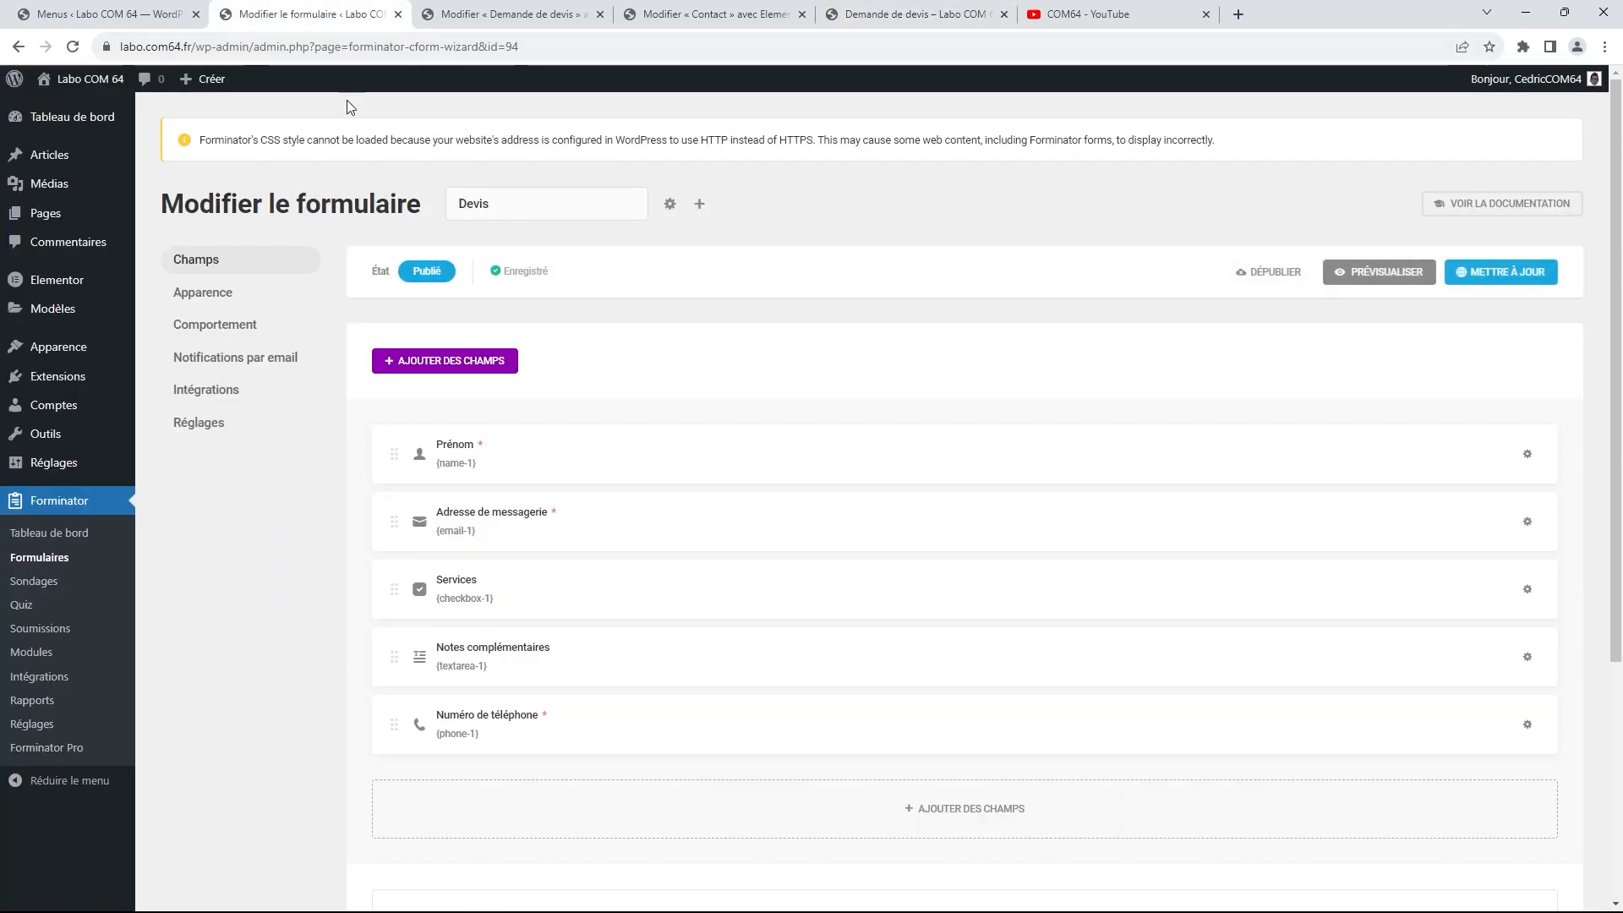
pyautogui.click(68, 561)
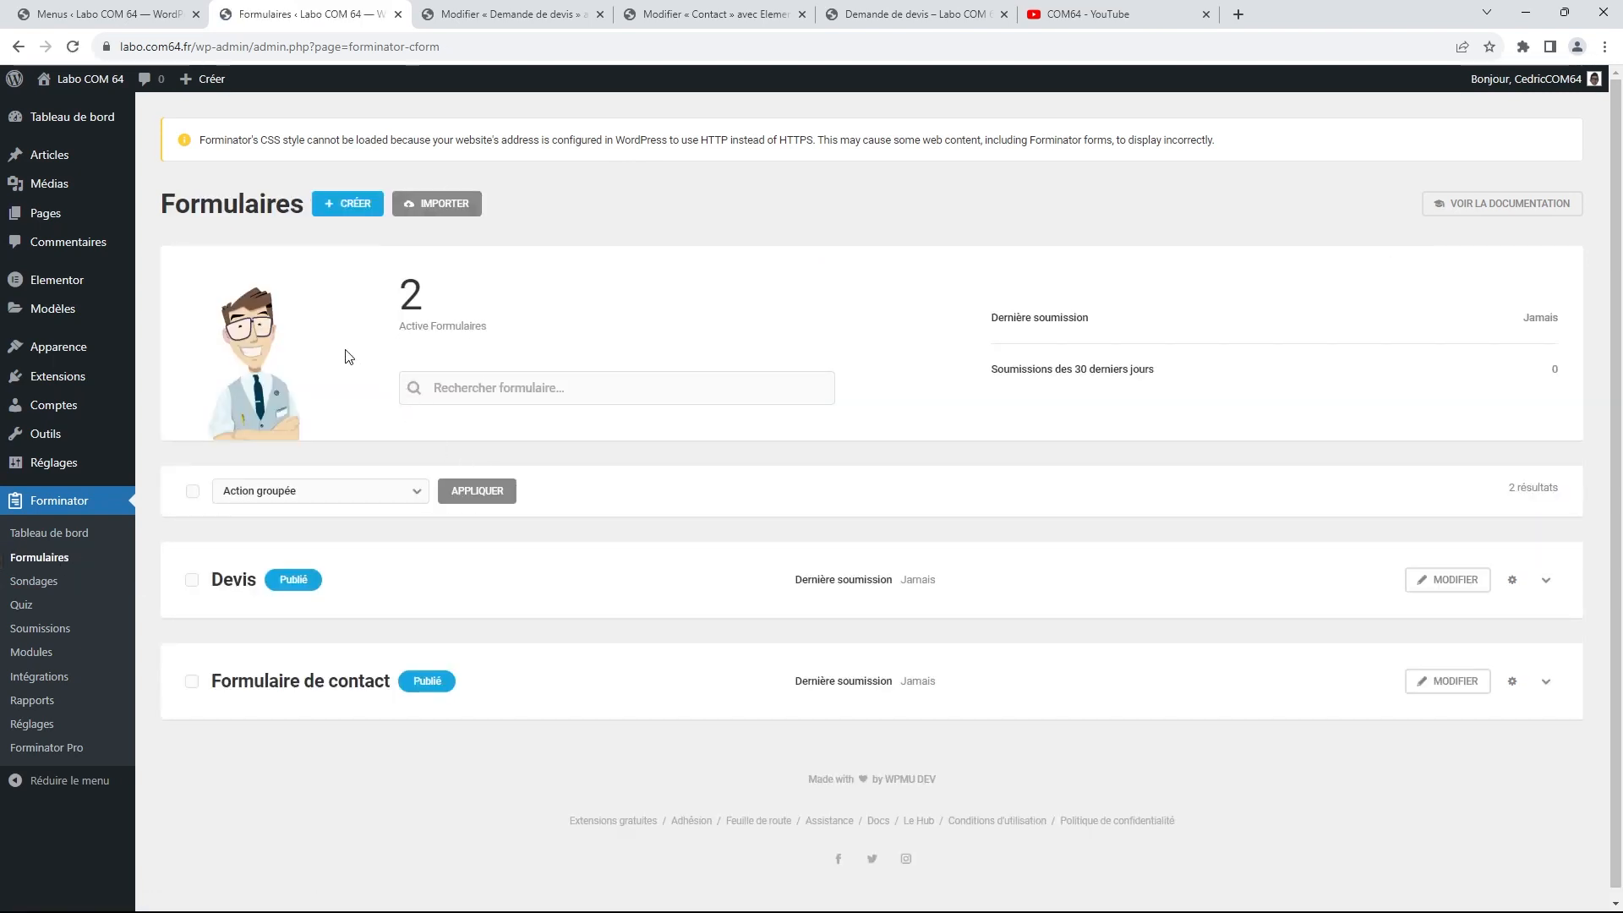
pyautogui.click(67, 532)
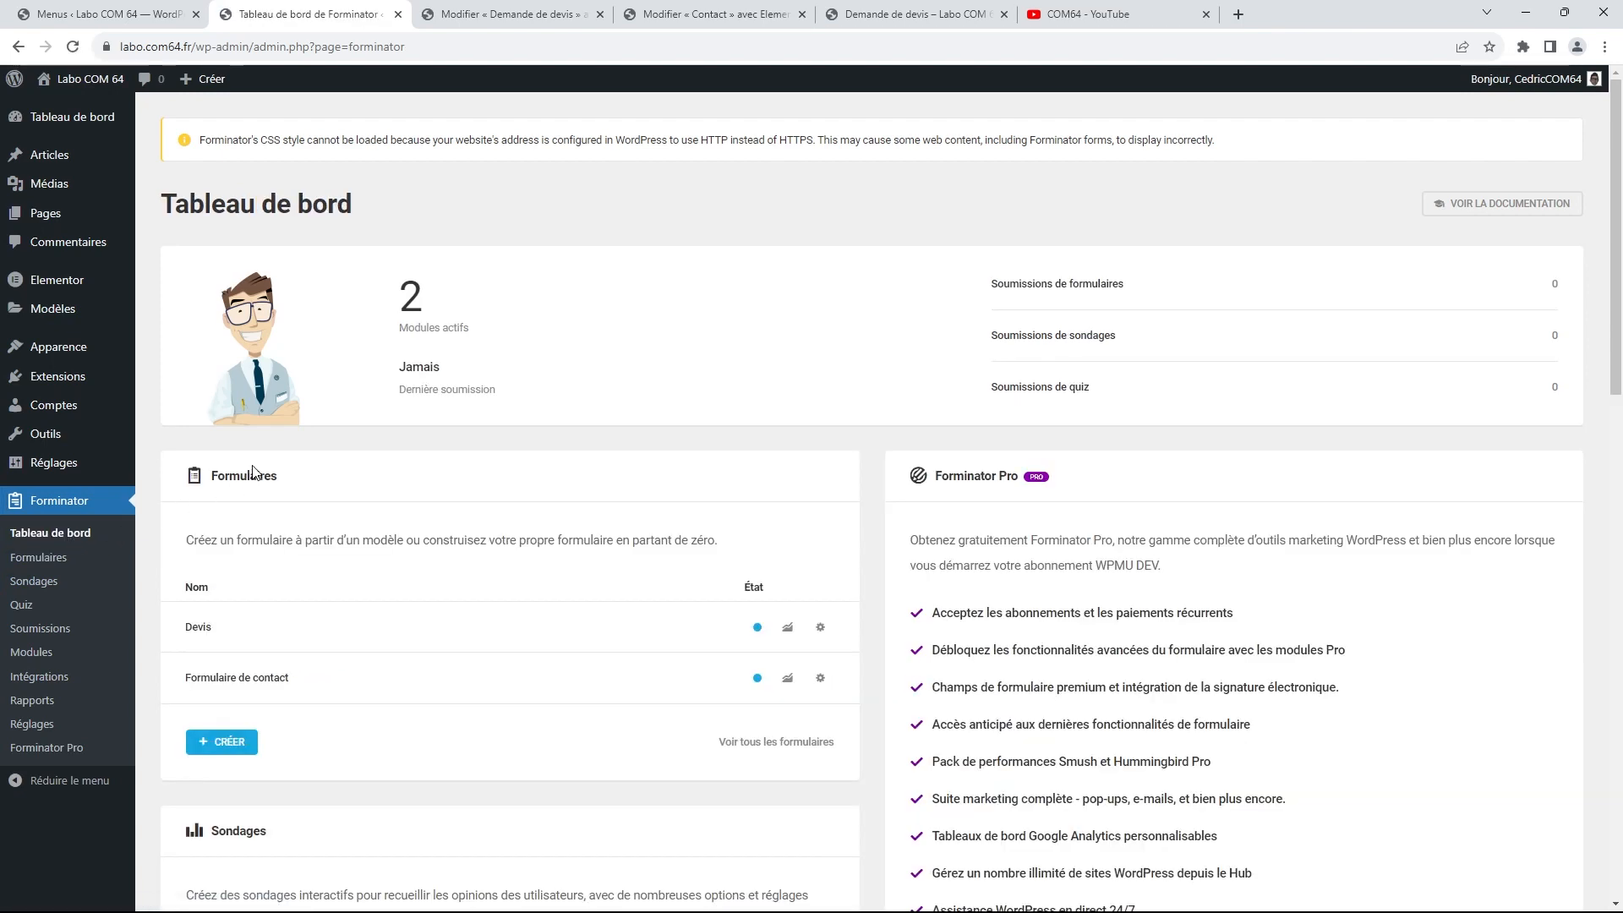
pyautogui.click(236, 743)
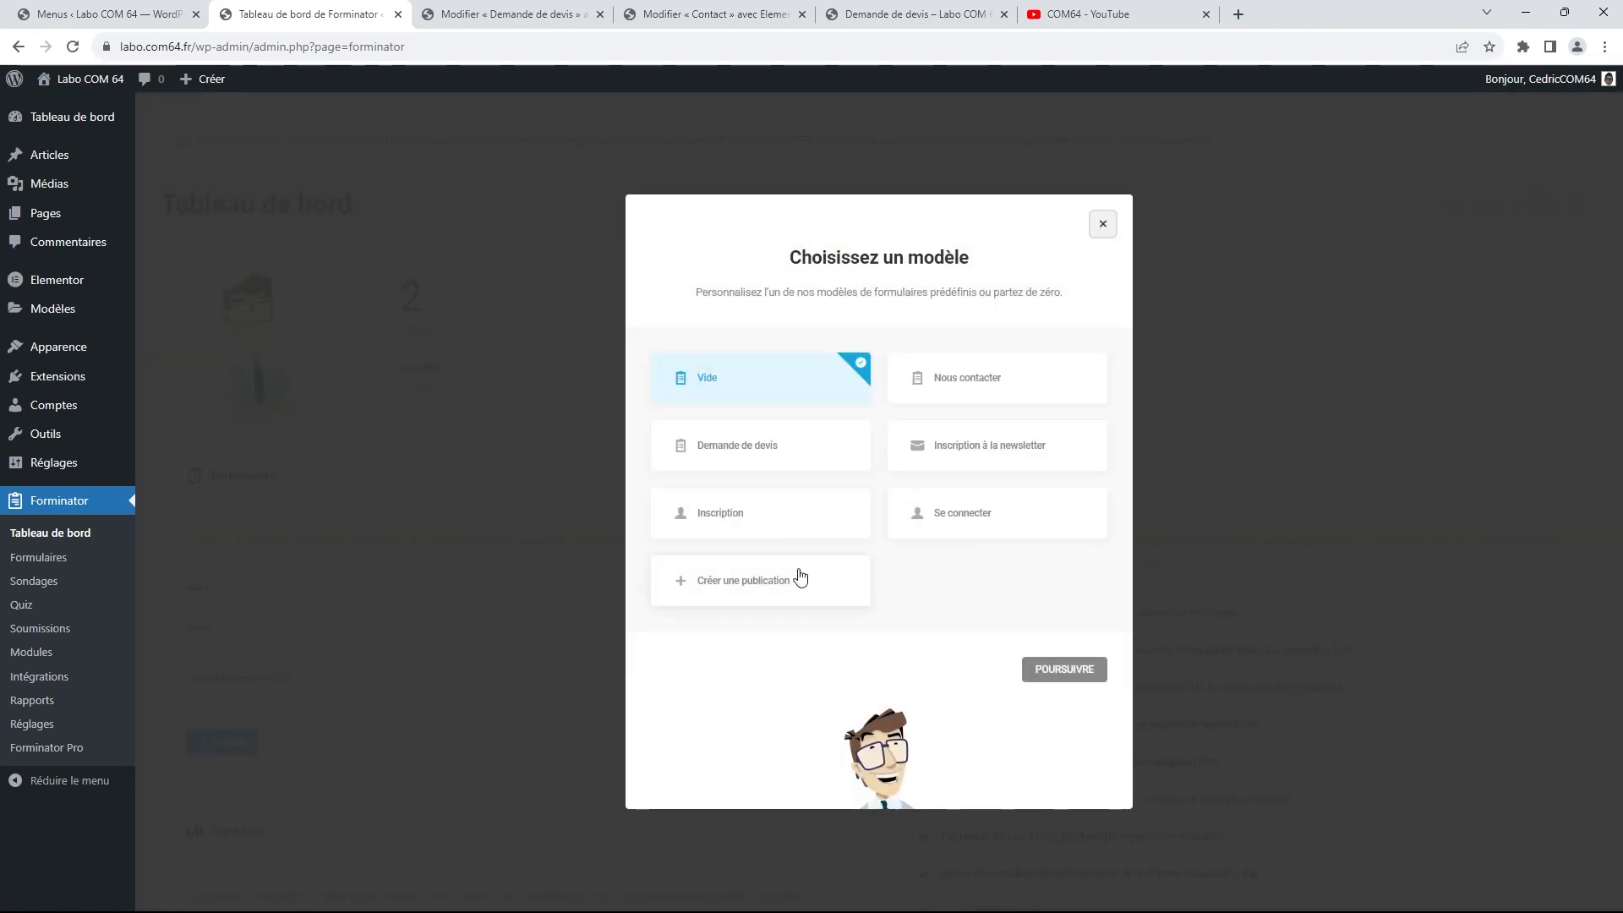
pyautogui.click(986, 449)
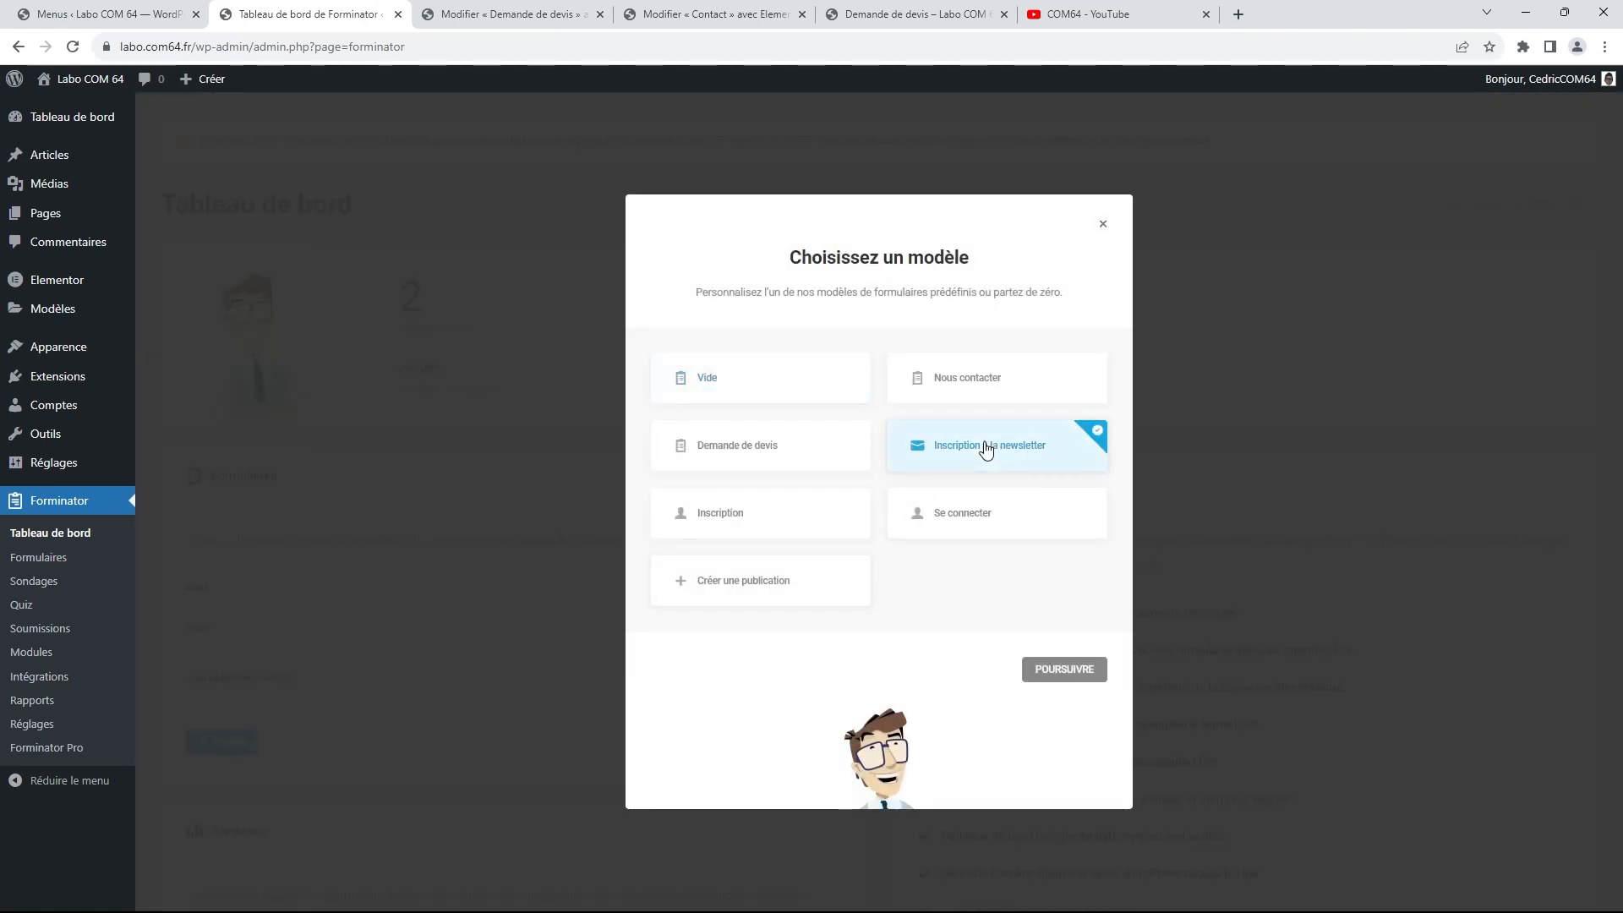
pyautogui.click(1084, 672)
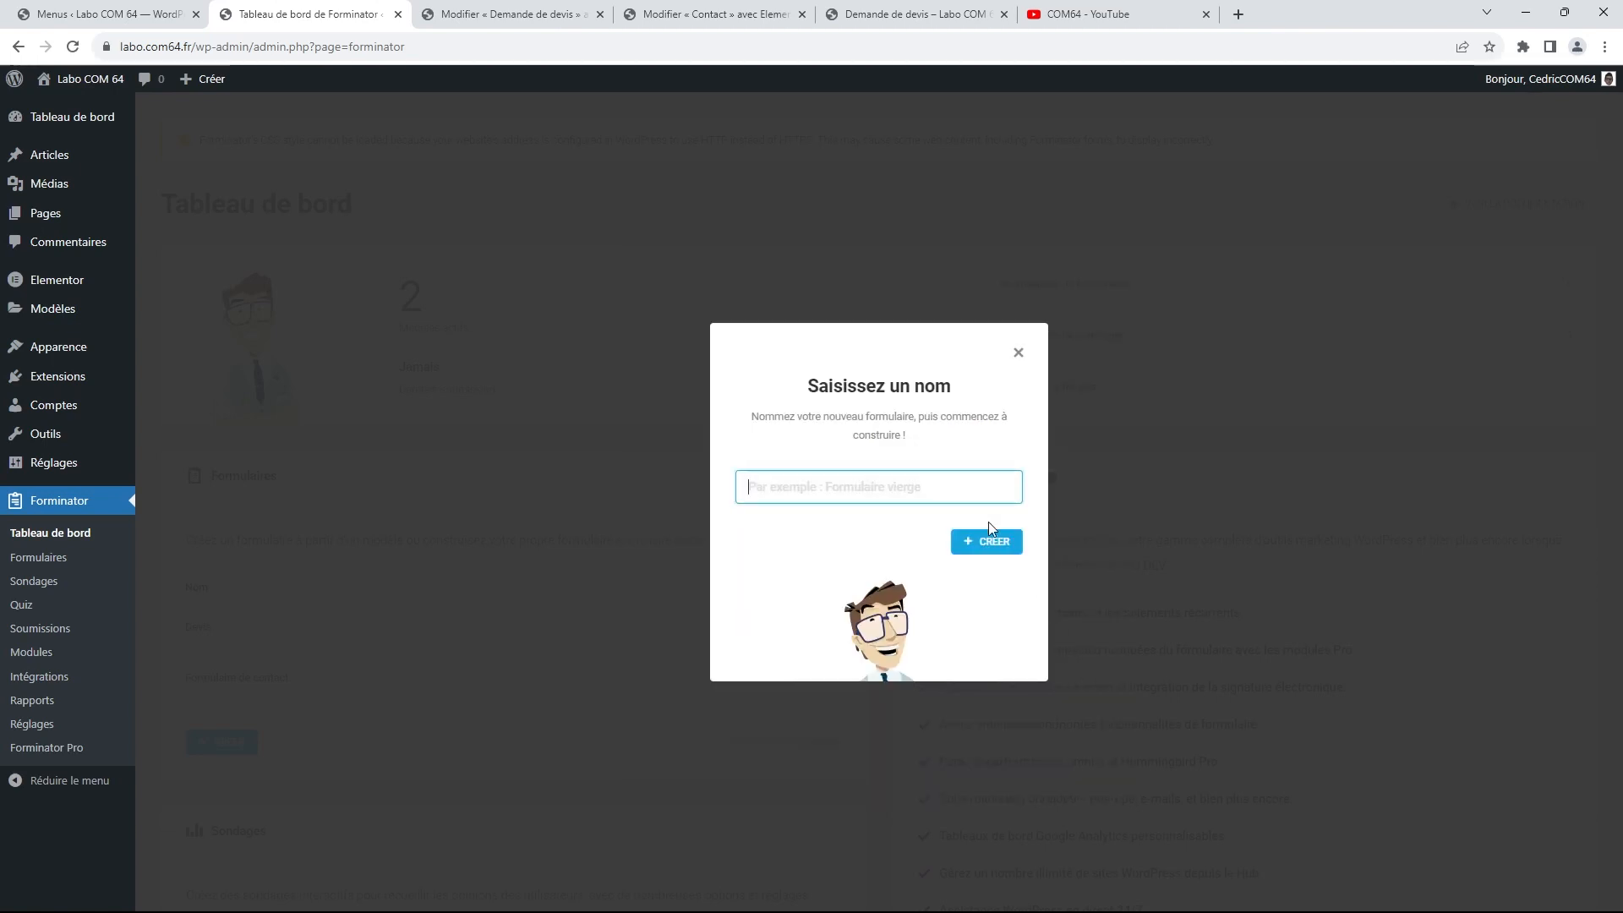
pyautogui.write('A')
pyautogui.press('BackSpace')
pyautogui.write('Newsletter')
pyautogui.click(991, 544)
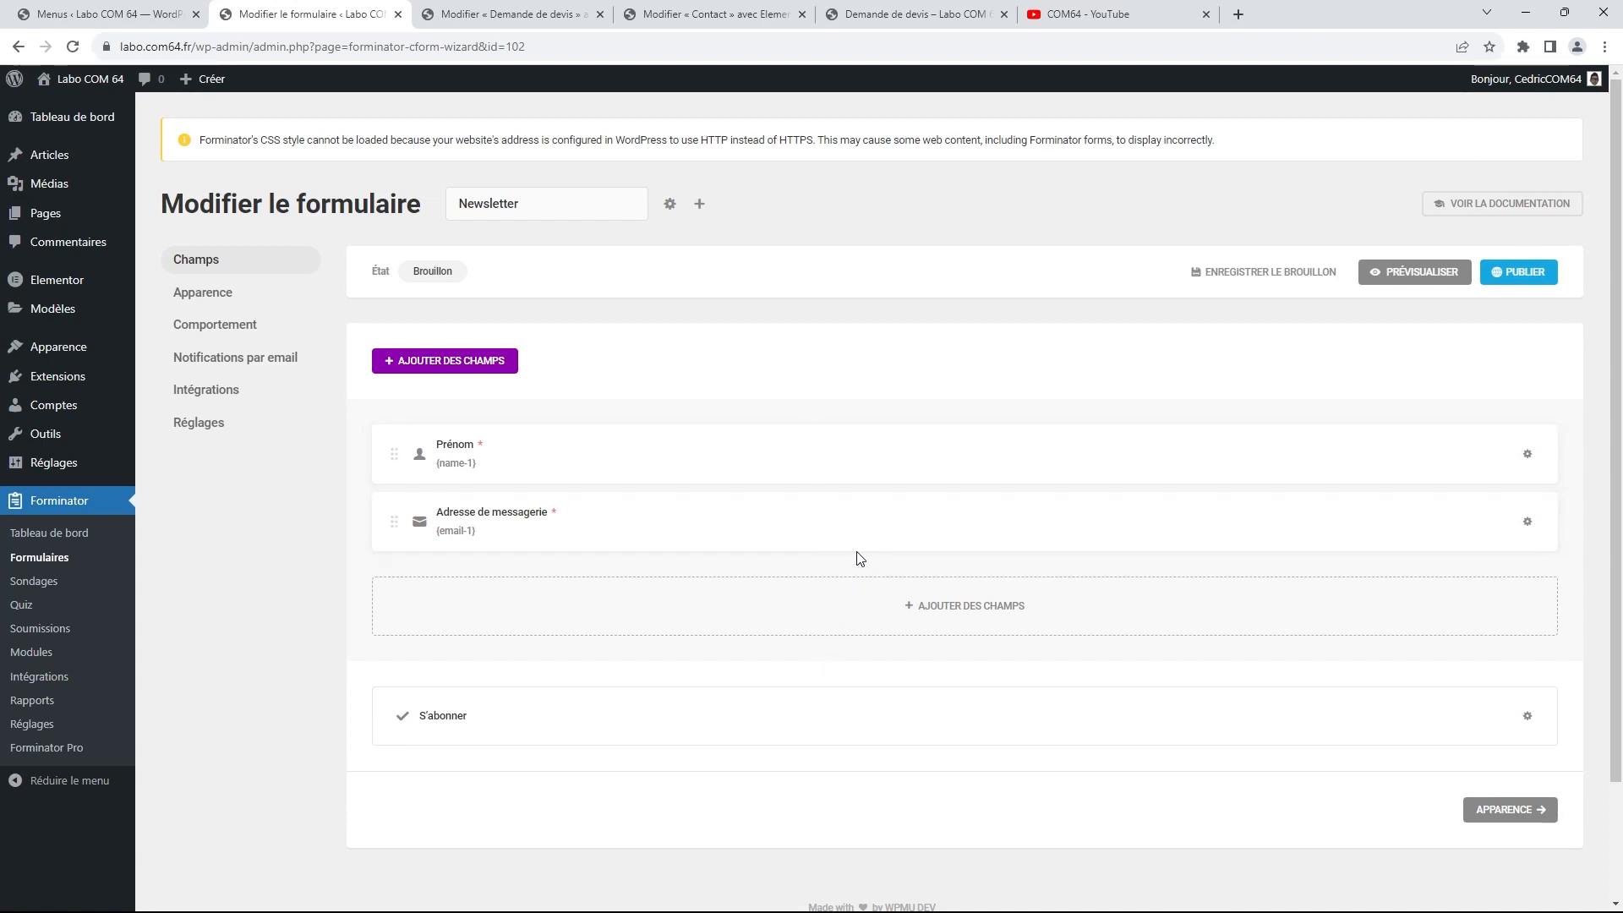
# Inspect the label settings of the Newsletter form's Prénom field and leave them without changes
pyautogui.click(805, 459)
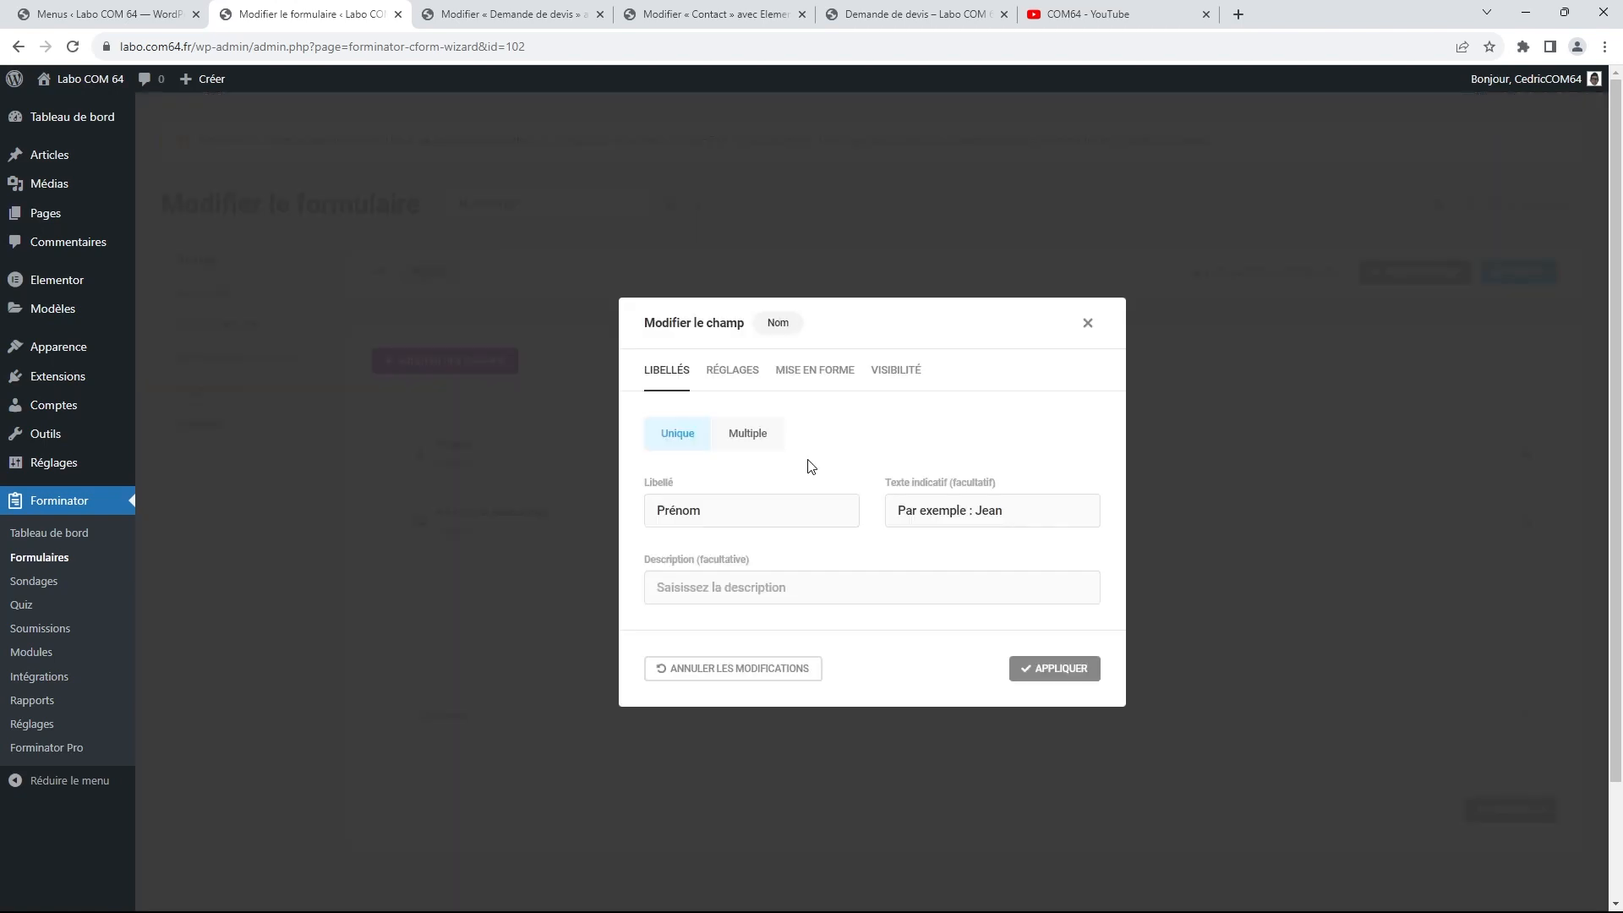
pyautogui.click(1087, 322)
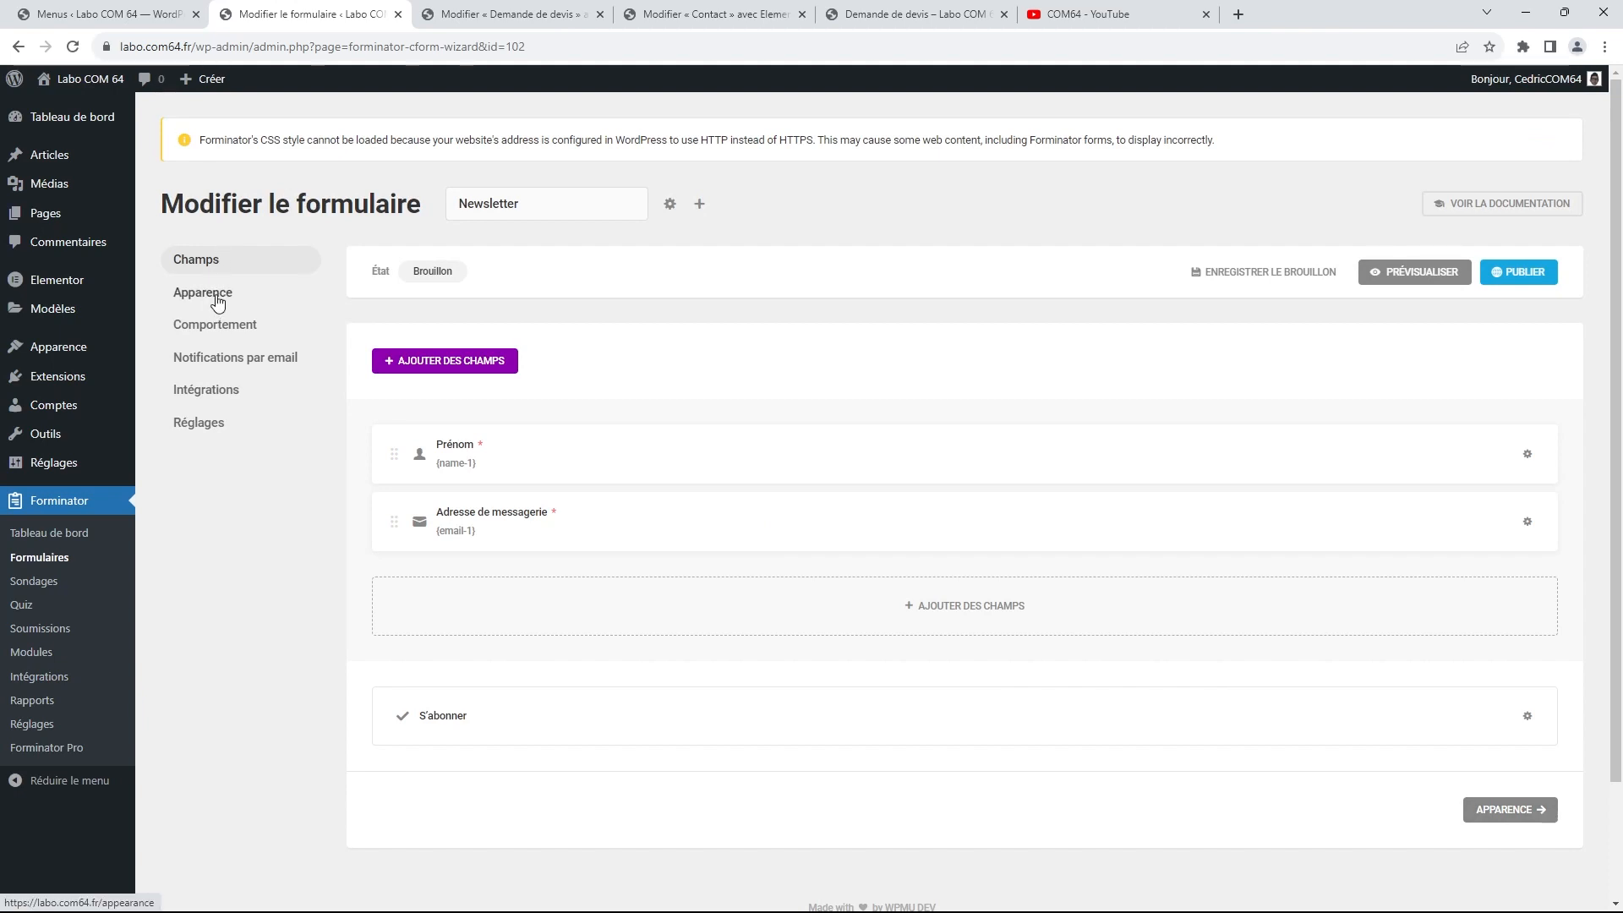
# Examine the after-submission behaviour's inline message, URL redirect, hide-form and condition options, and discard any changes
pyautogui.click(213, 330)
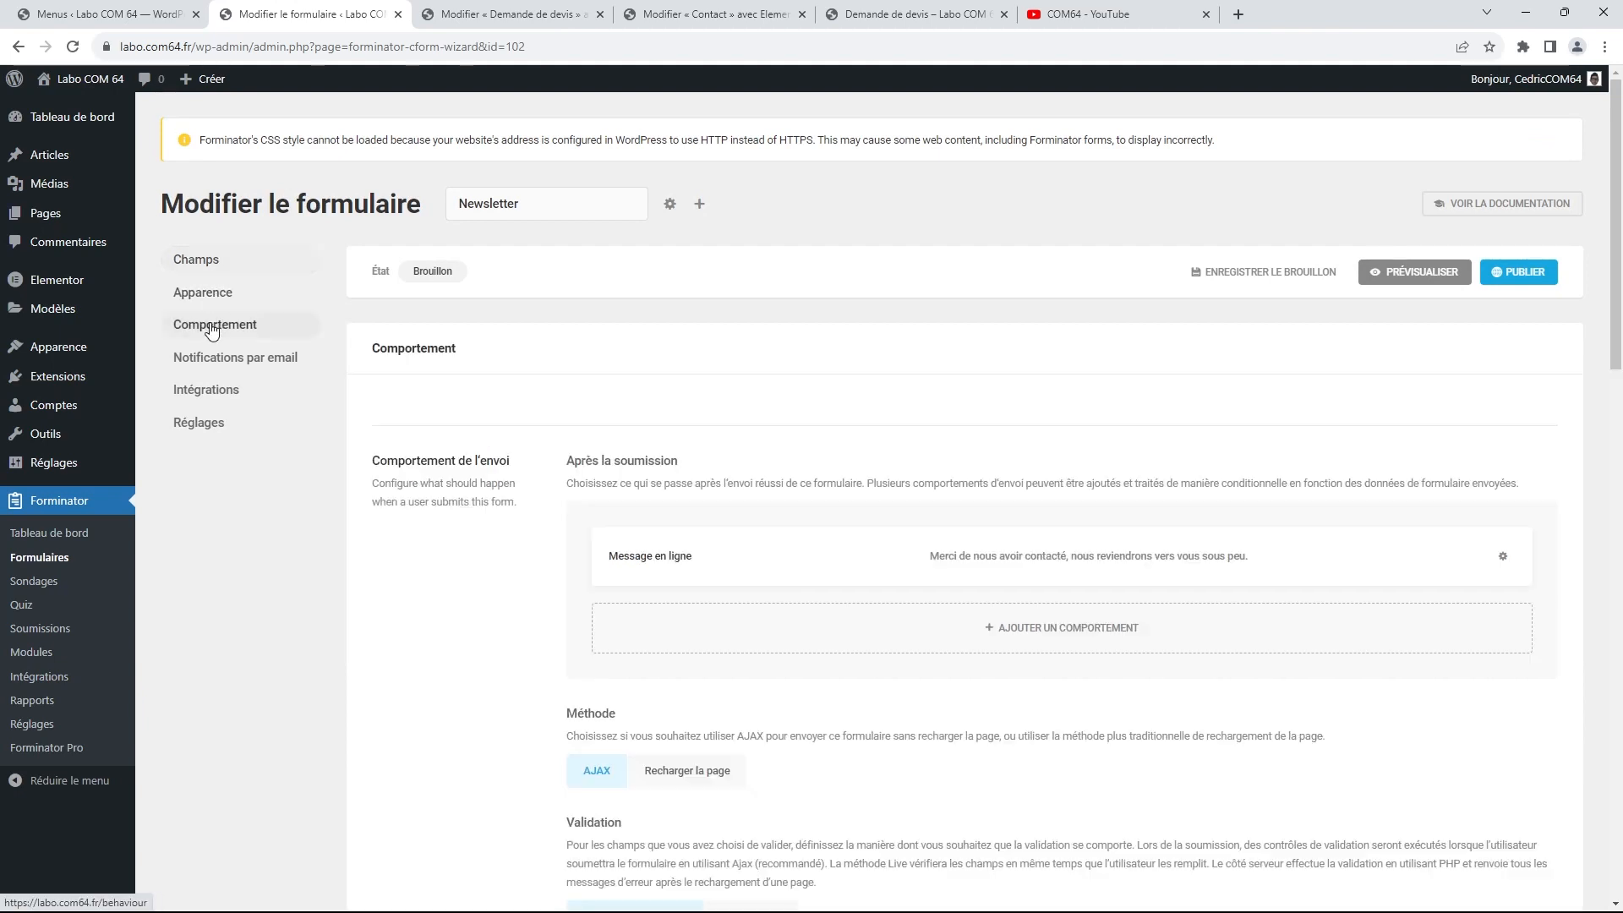
pyautogui.scroll(-1, 996, 470)
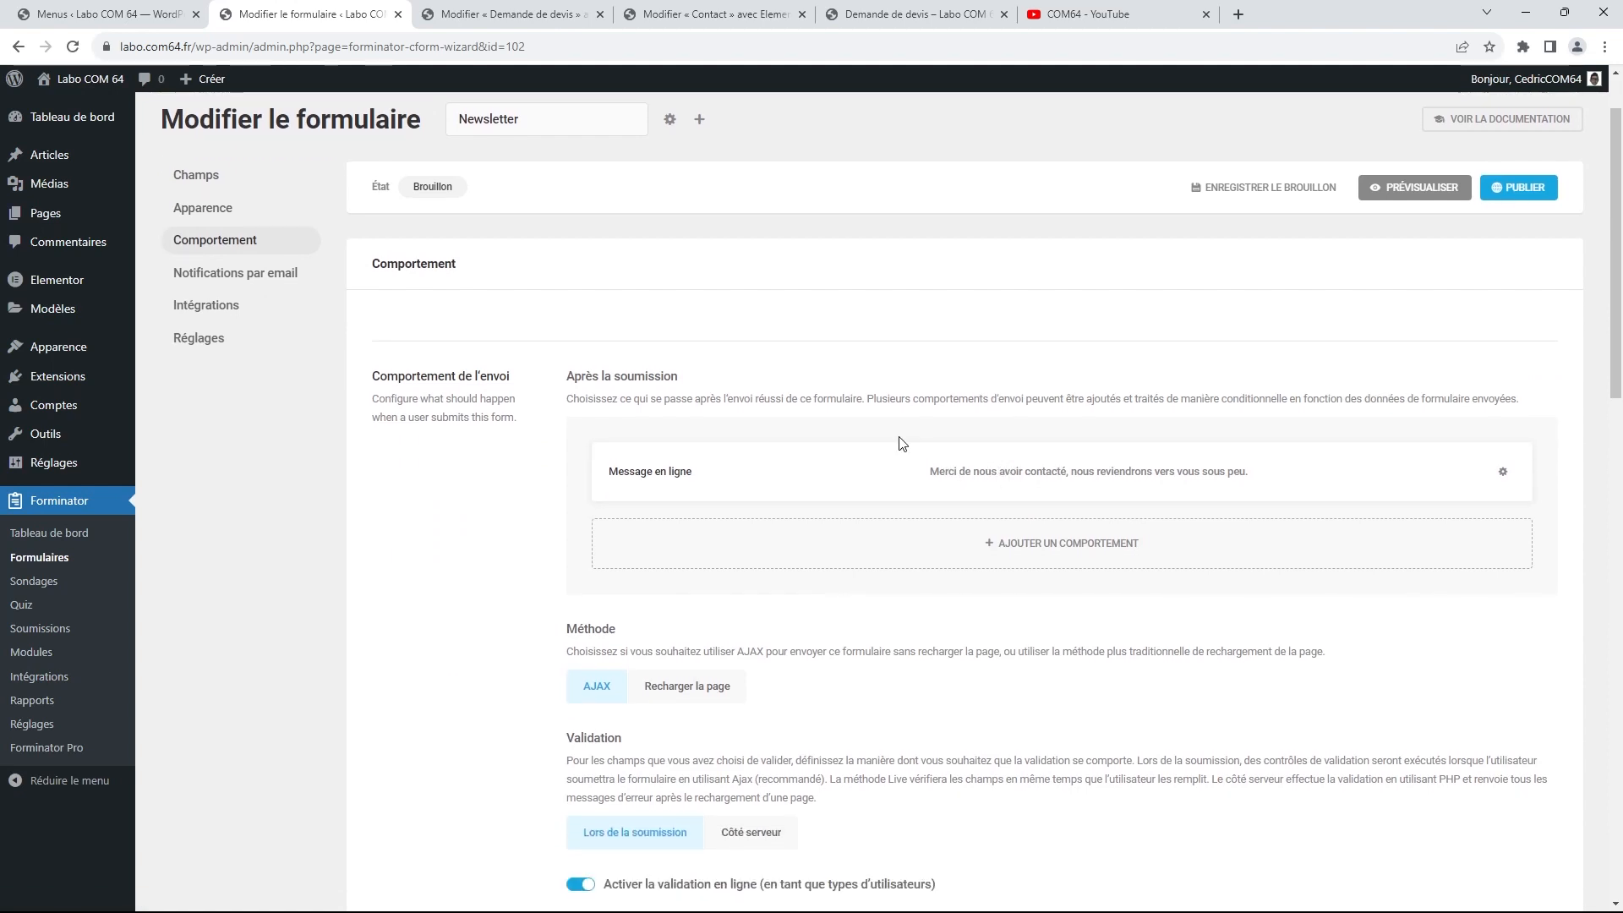
pyautogui.click(1044, 483)
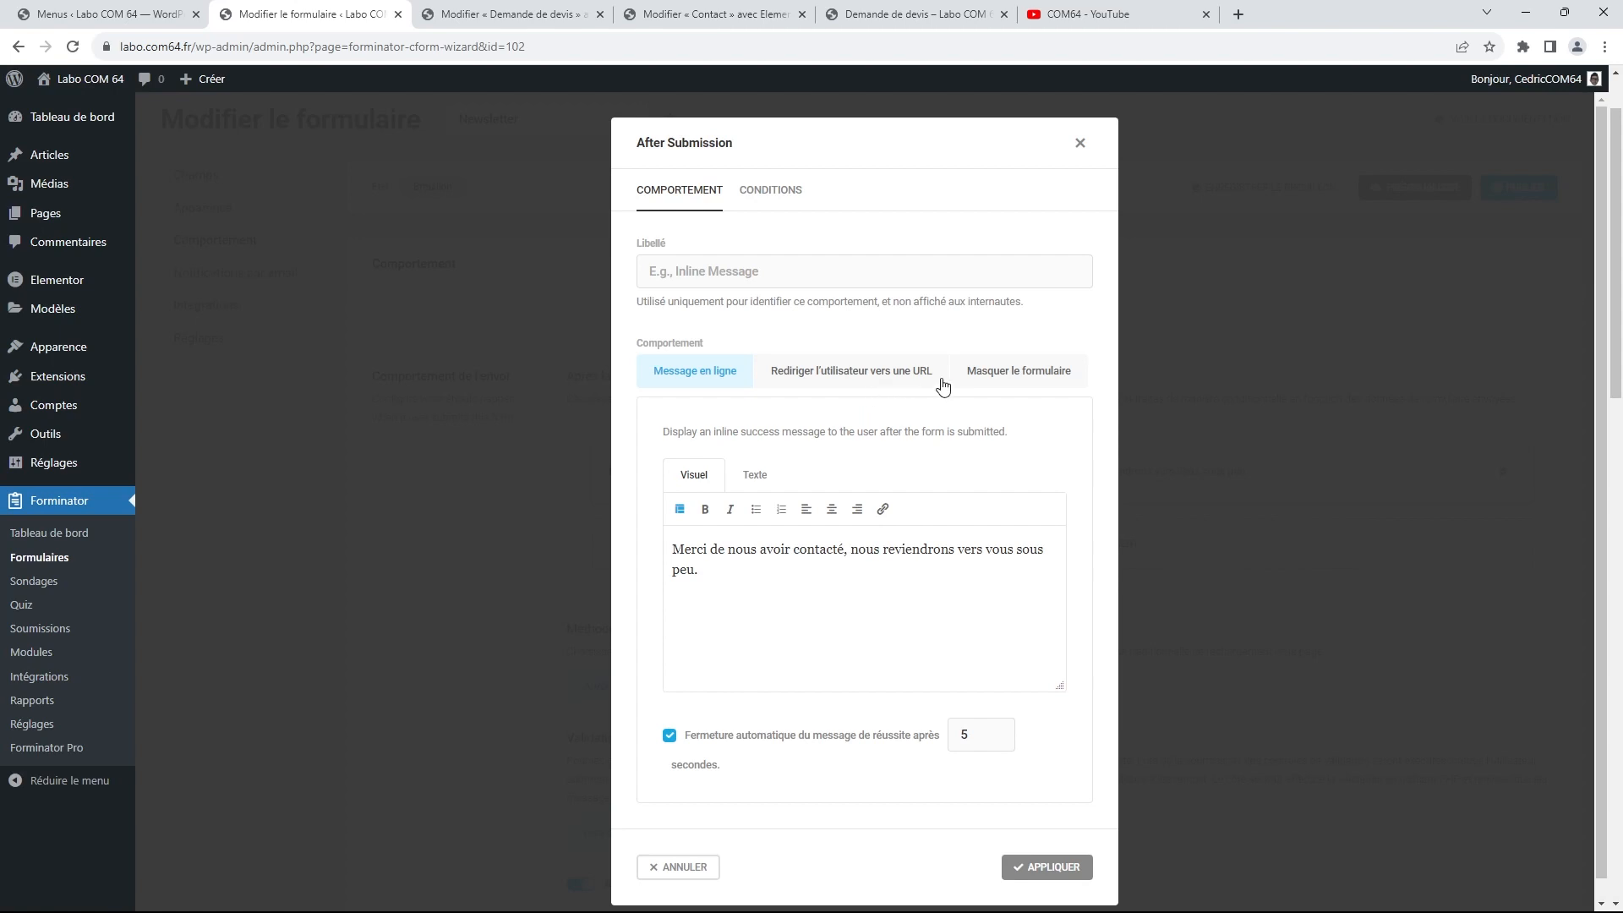
pyautogui.click(847, 374)
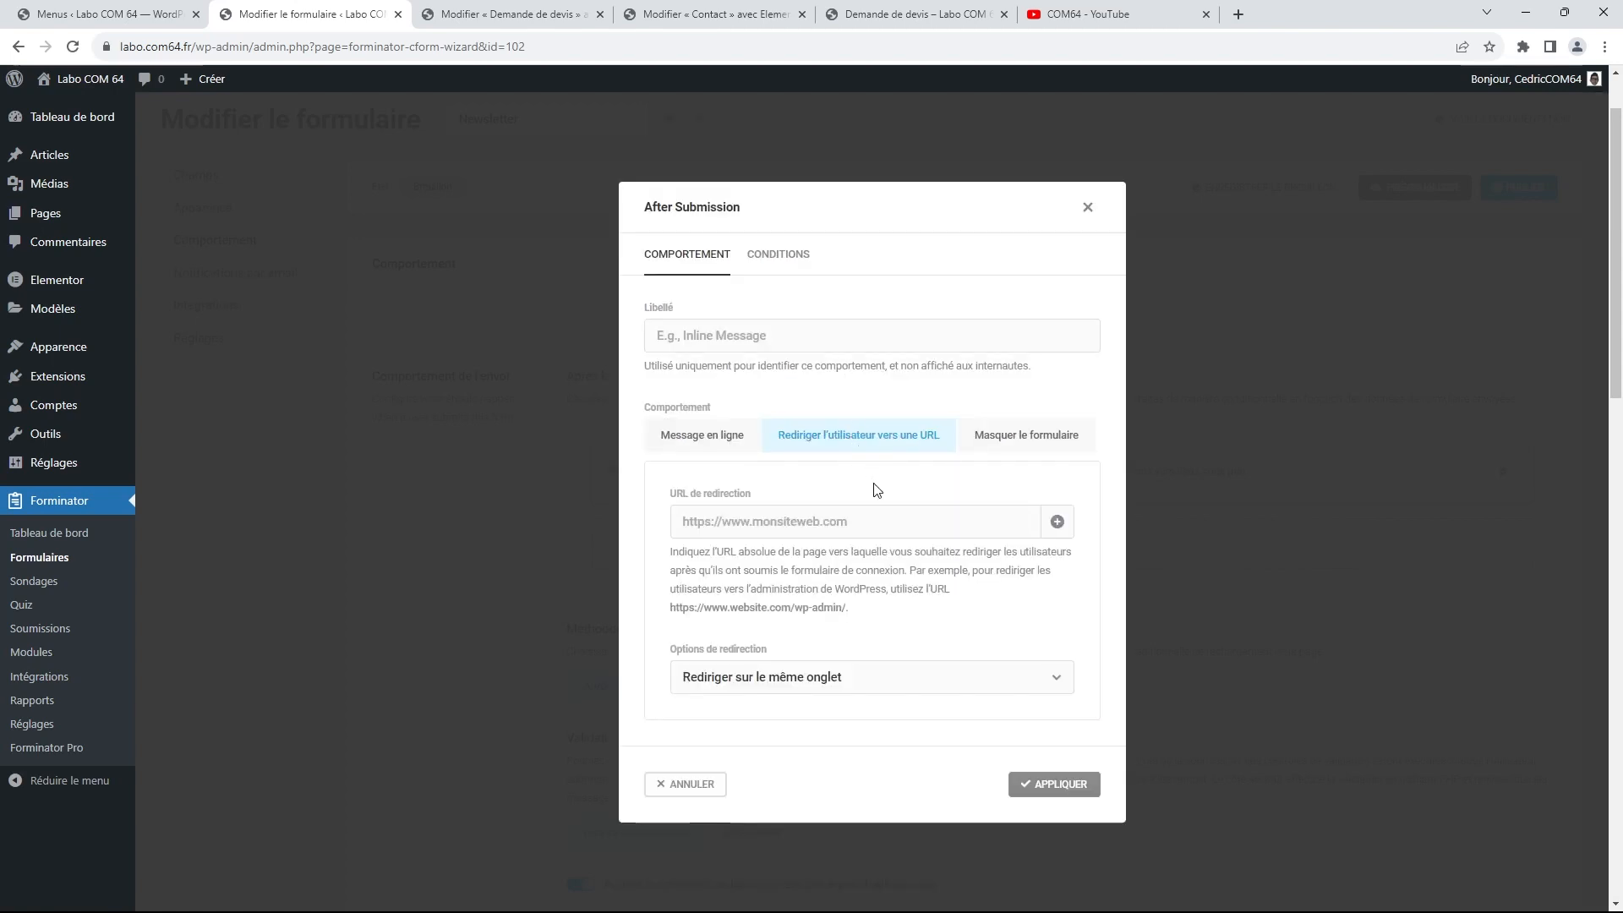
pyautogui.click(1022, 438)
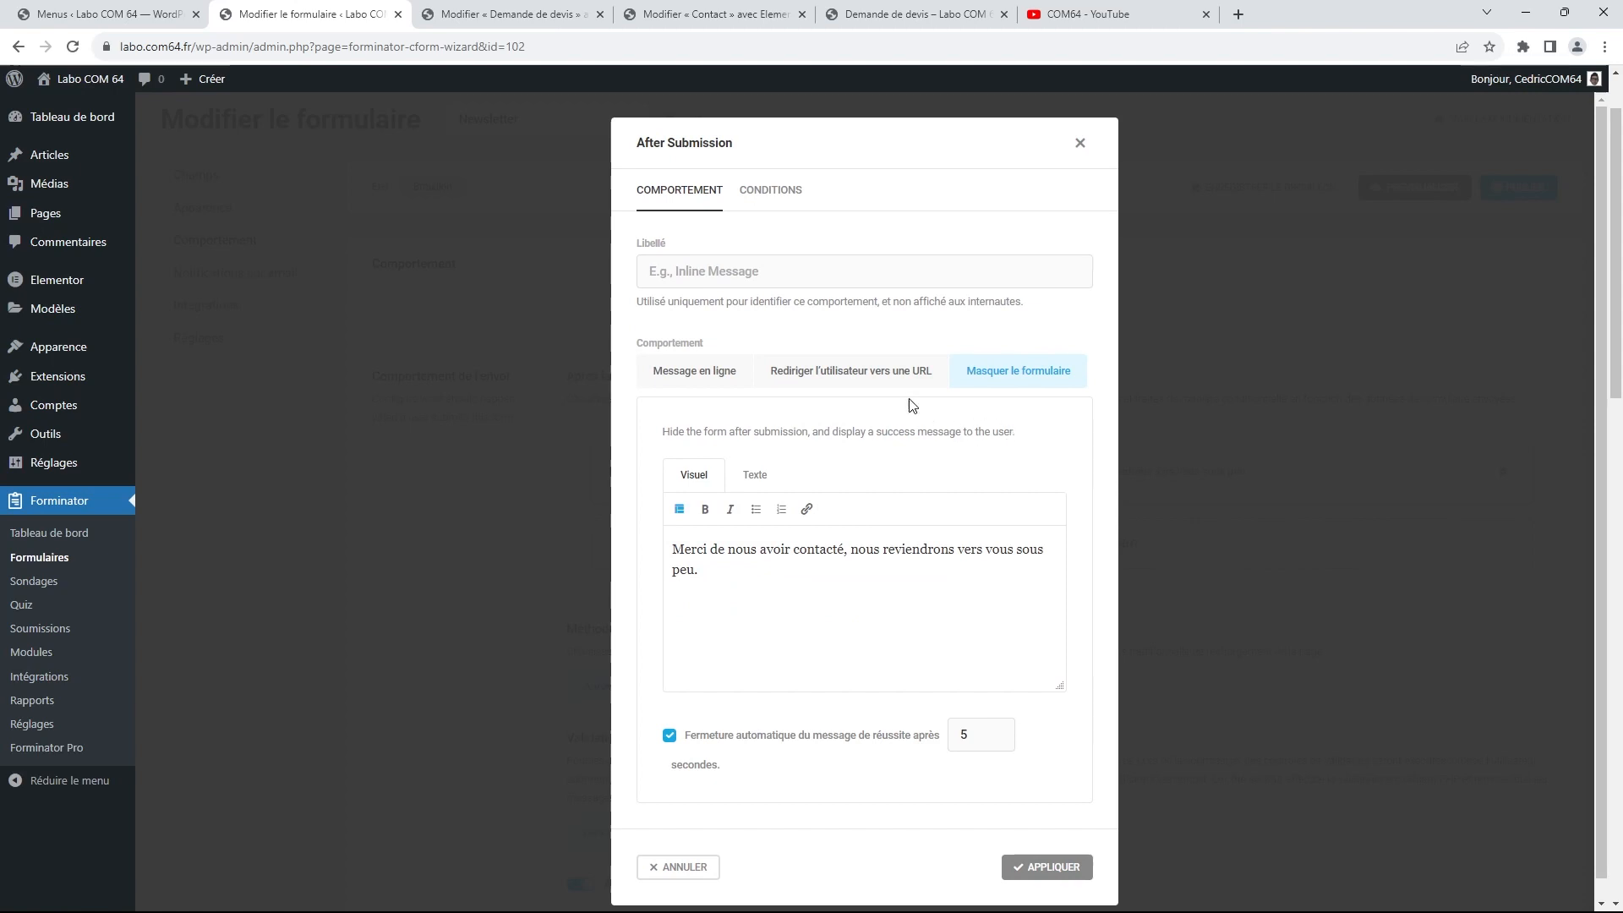
pyautogui.click(855, 374)
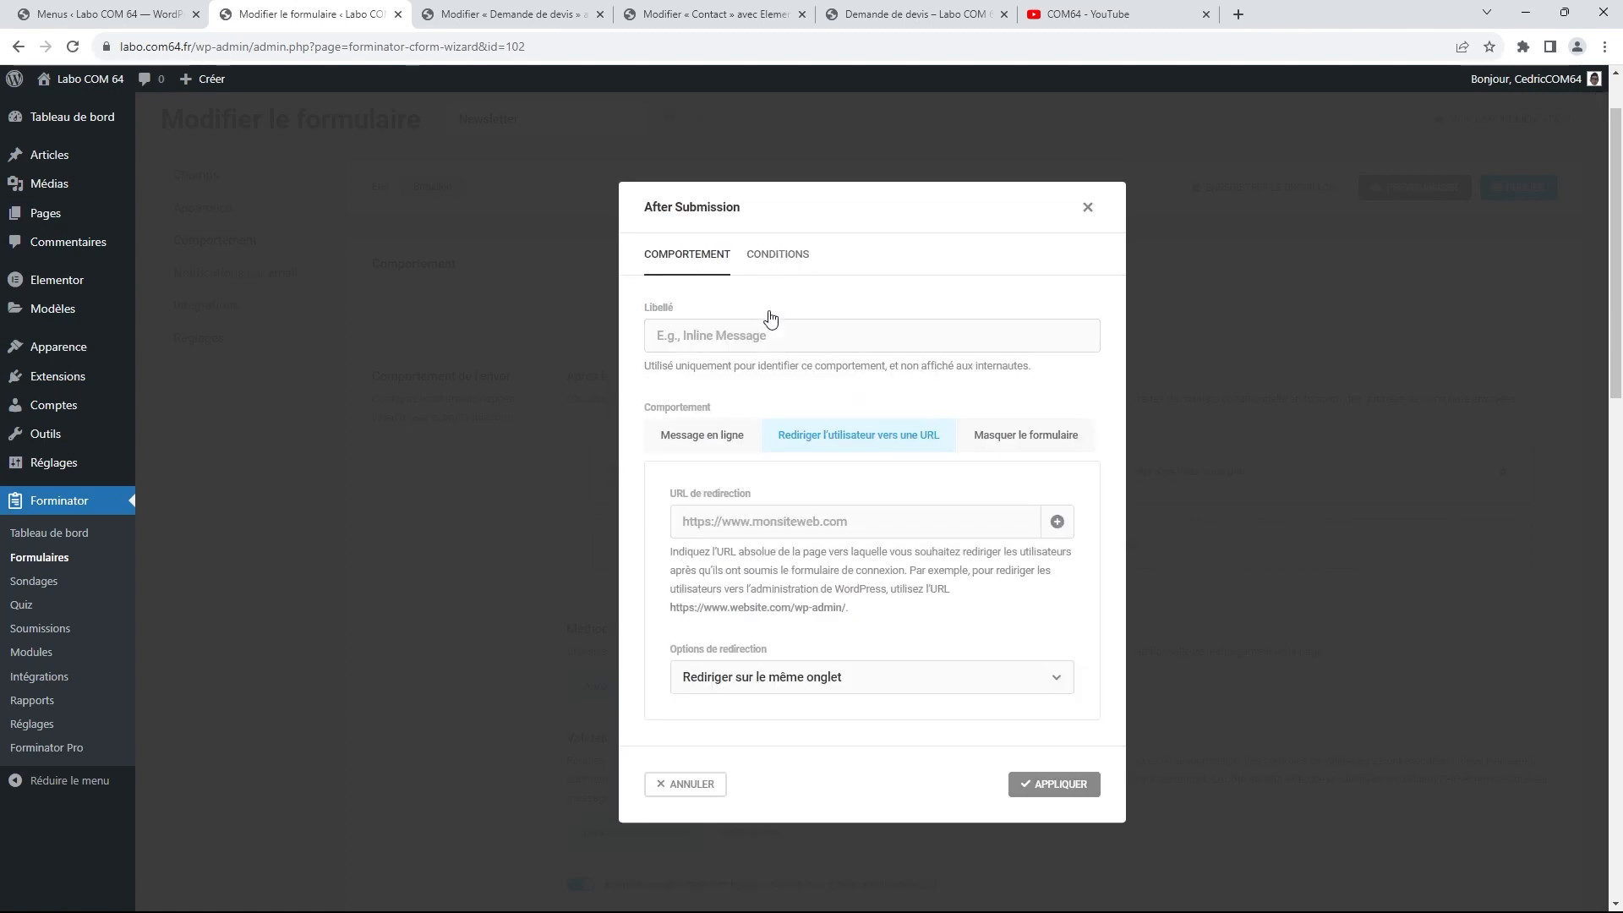
pyautogui.click(779, 256)
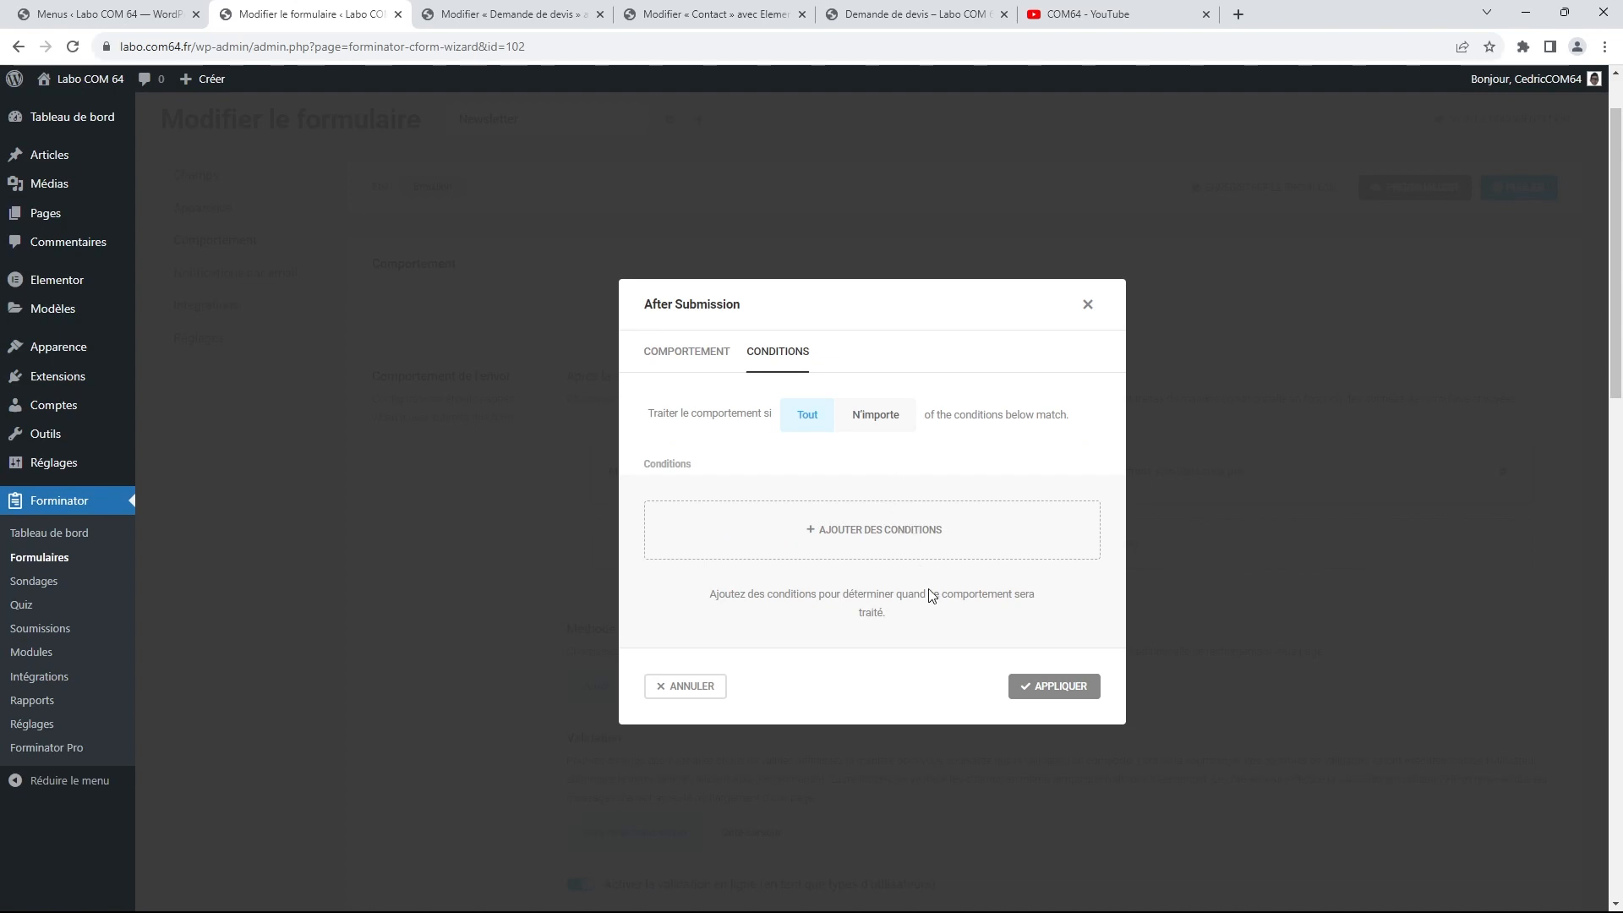
pyautogui.click(686, 351)
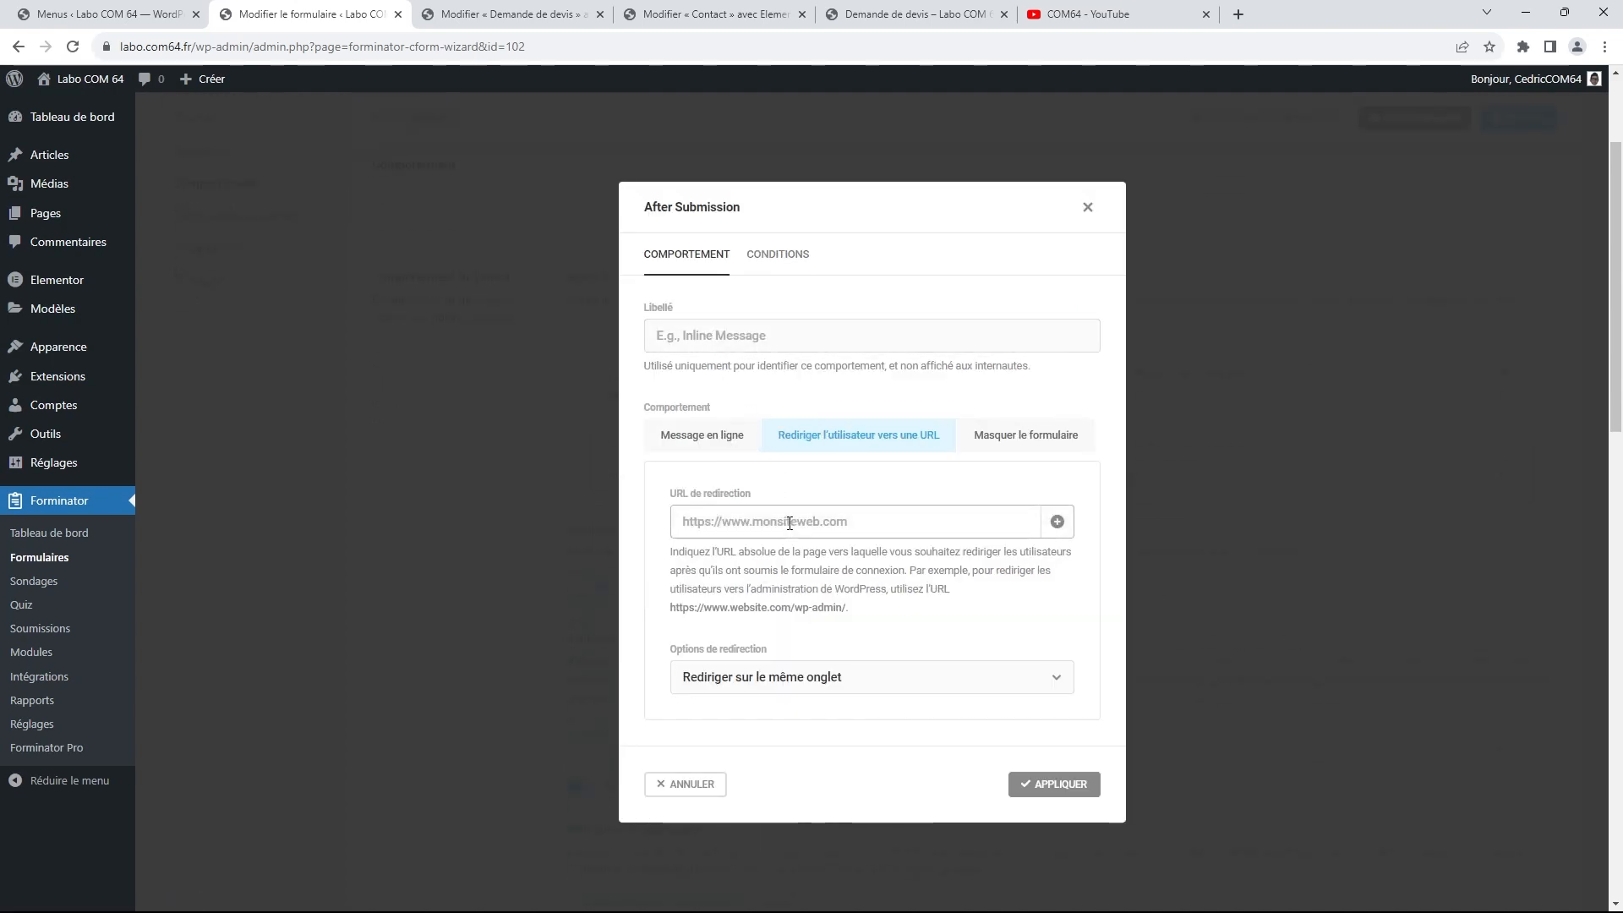
pyautogui.click(695, 785)
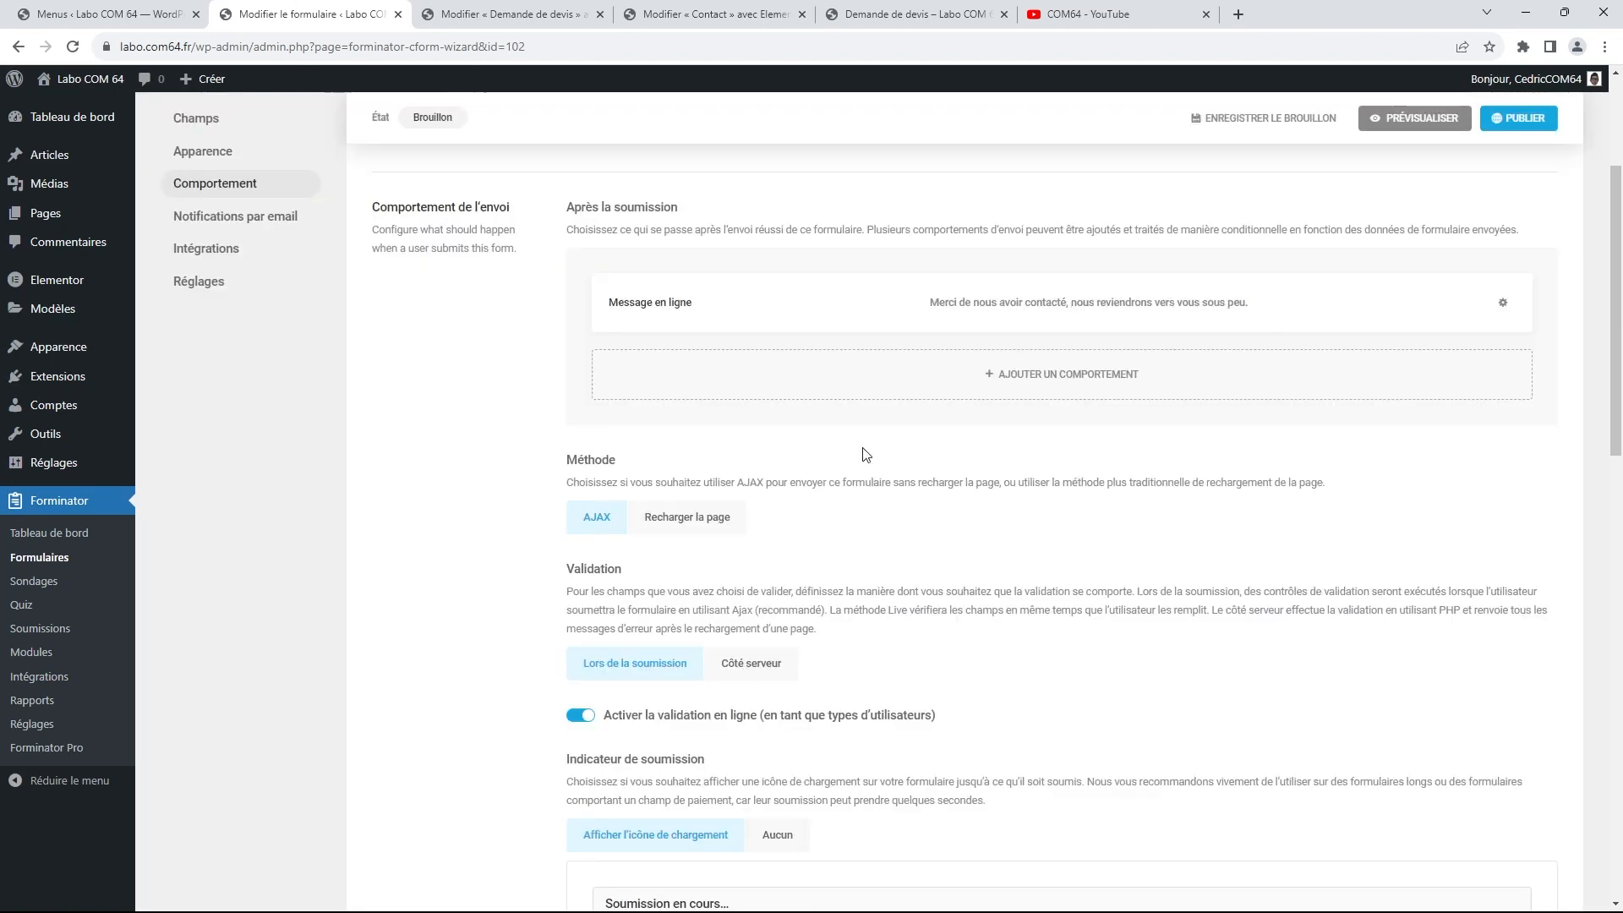
# Examine the Newsletter form's remaining behaviour settings, from submission method and validation to security, expiration, rendering and save-and-continue
pyautogui.scroll(-3, 870, 455)
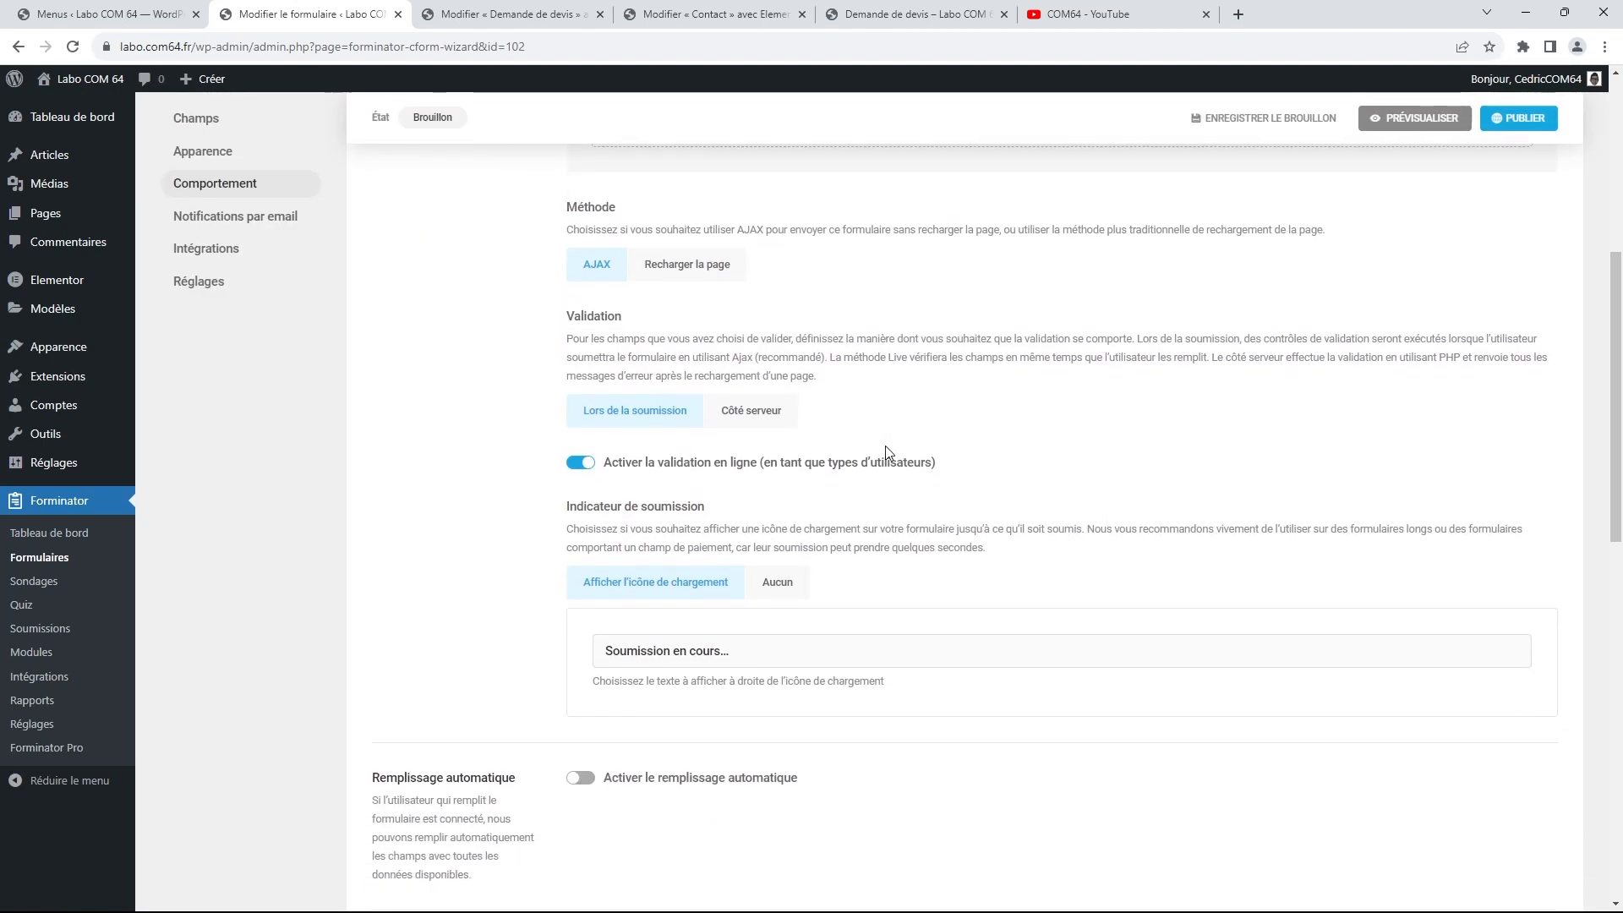
pyautogui.scroll(-4, 886, 445)
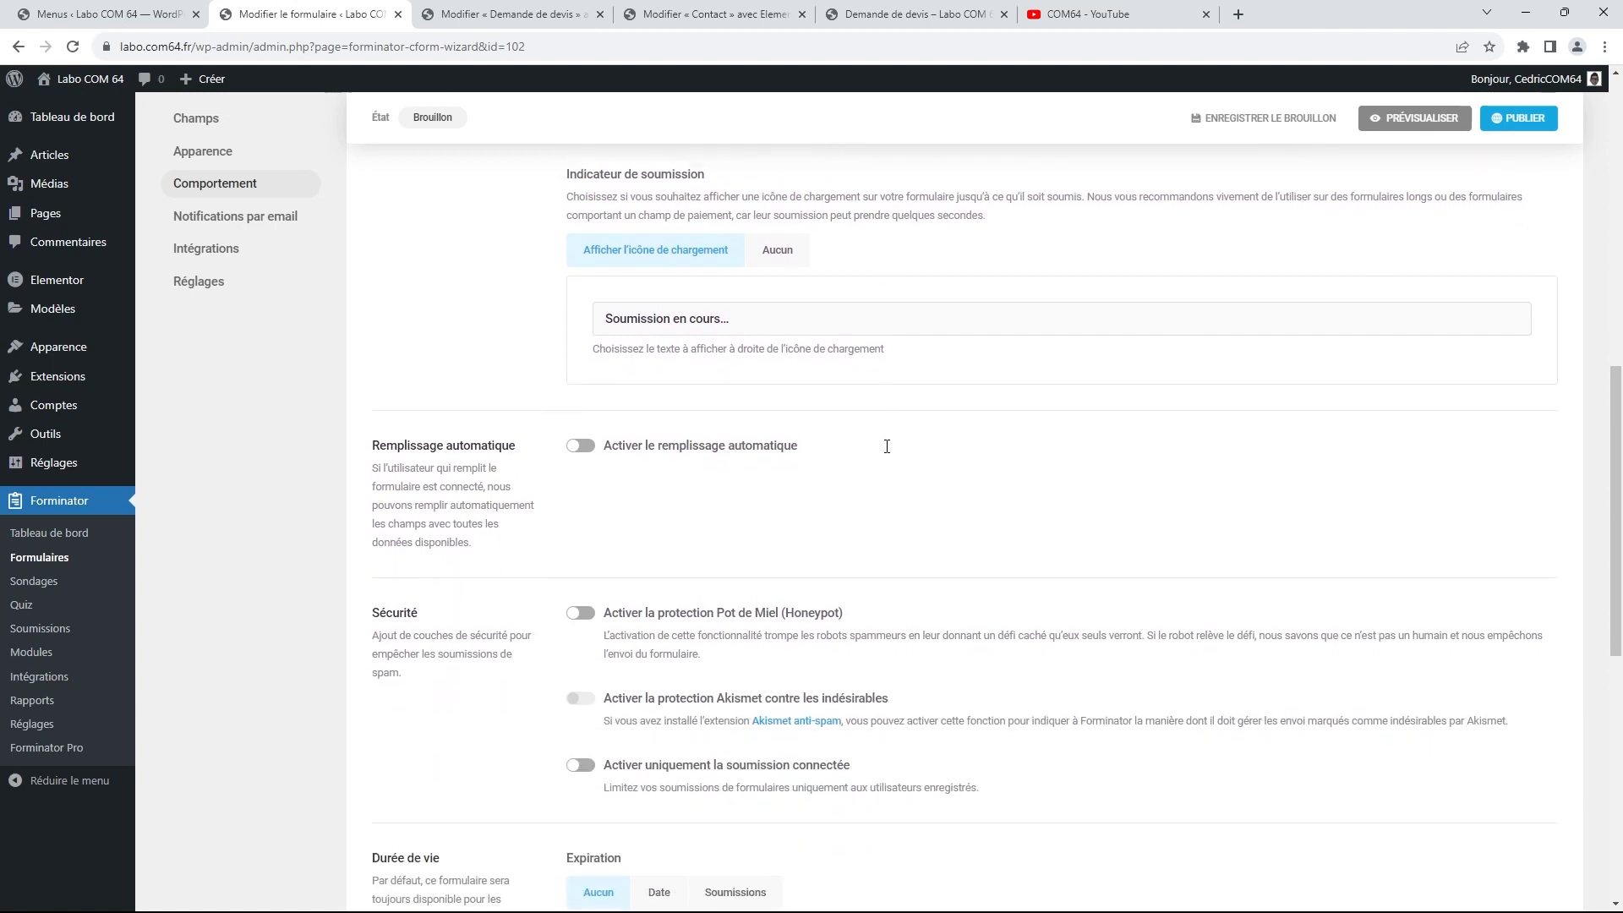
pyautogui.scroll(-5, 887, 446)
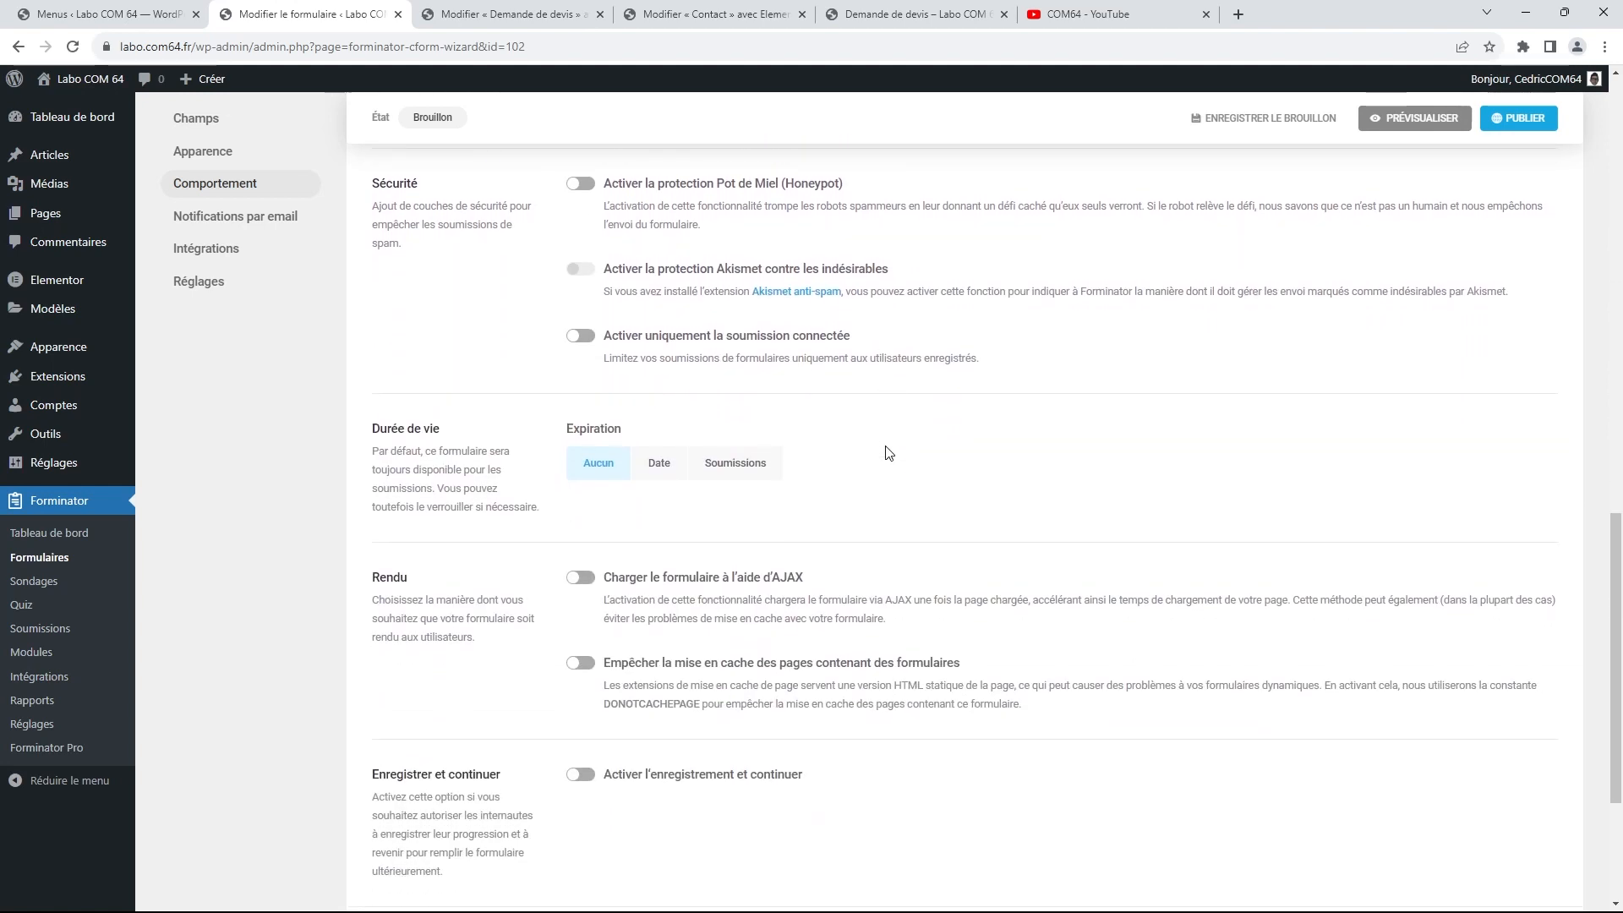
pyautogui.scroll(-3, 888, 454)
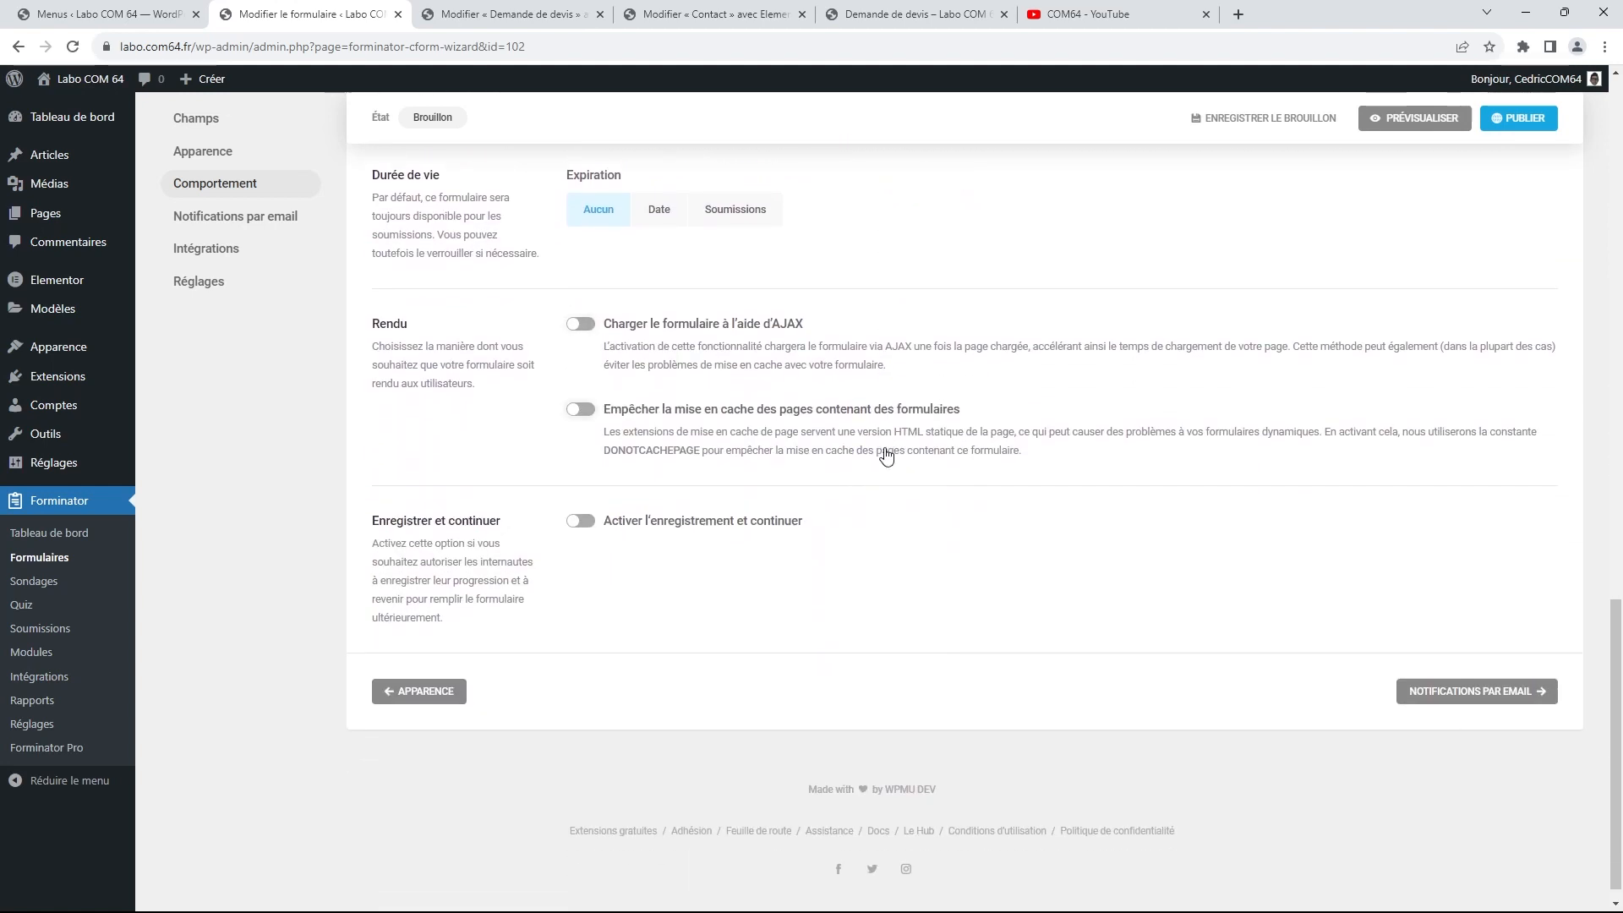
pyautogui.scroll(4, 886, 457)
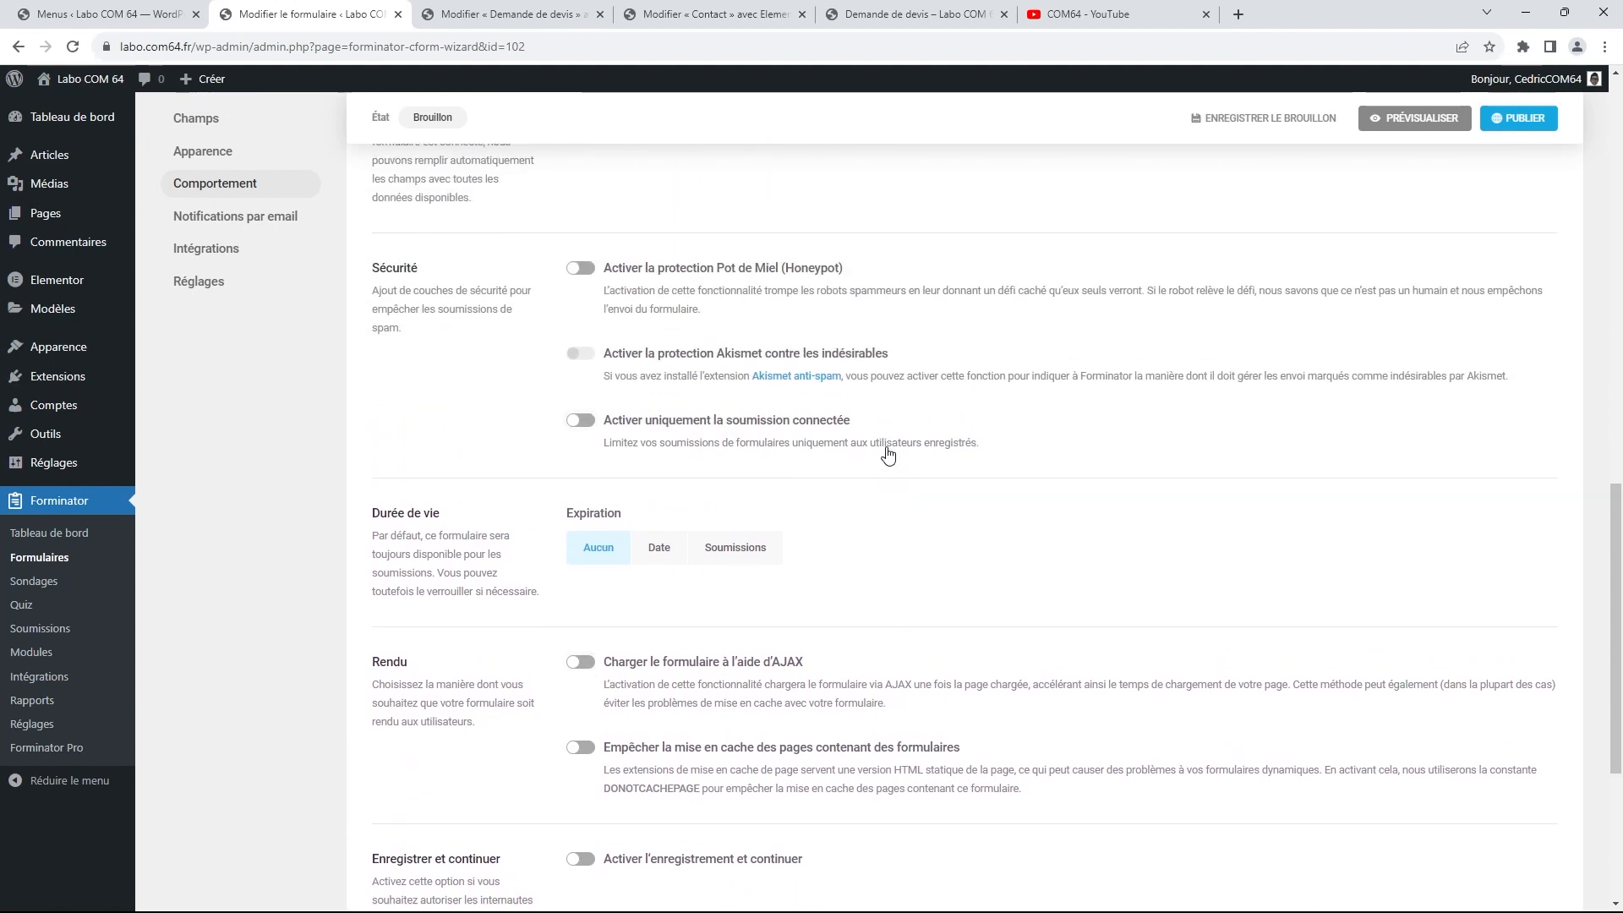
pyautogui.scroll(3, 887, 454)
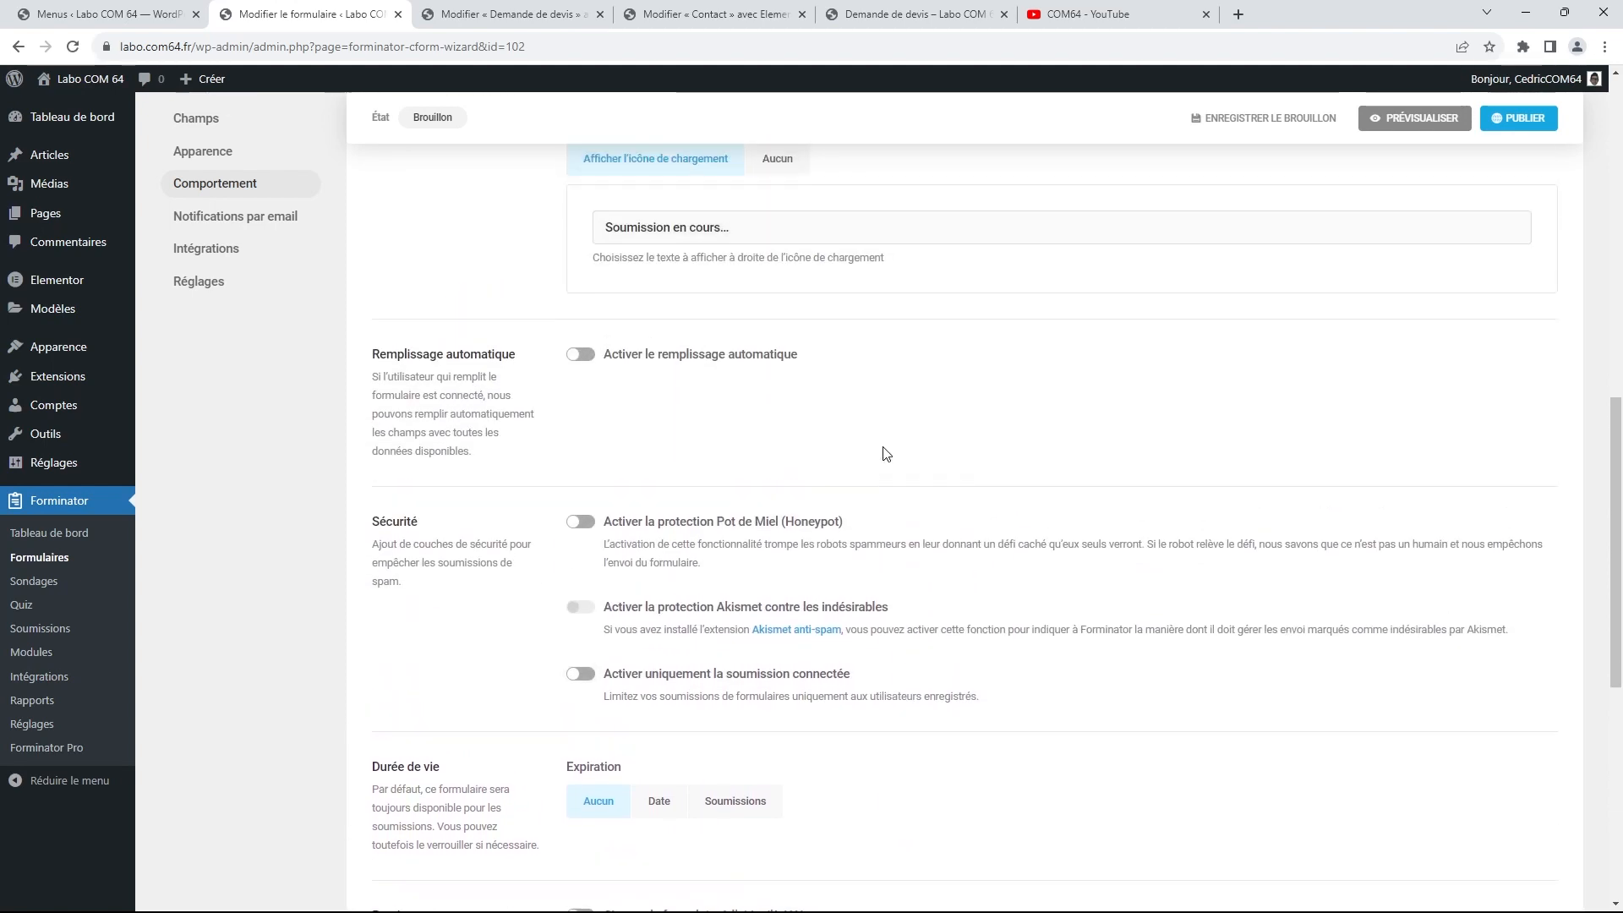
pyautogui.scroll(3, 886, 454)
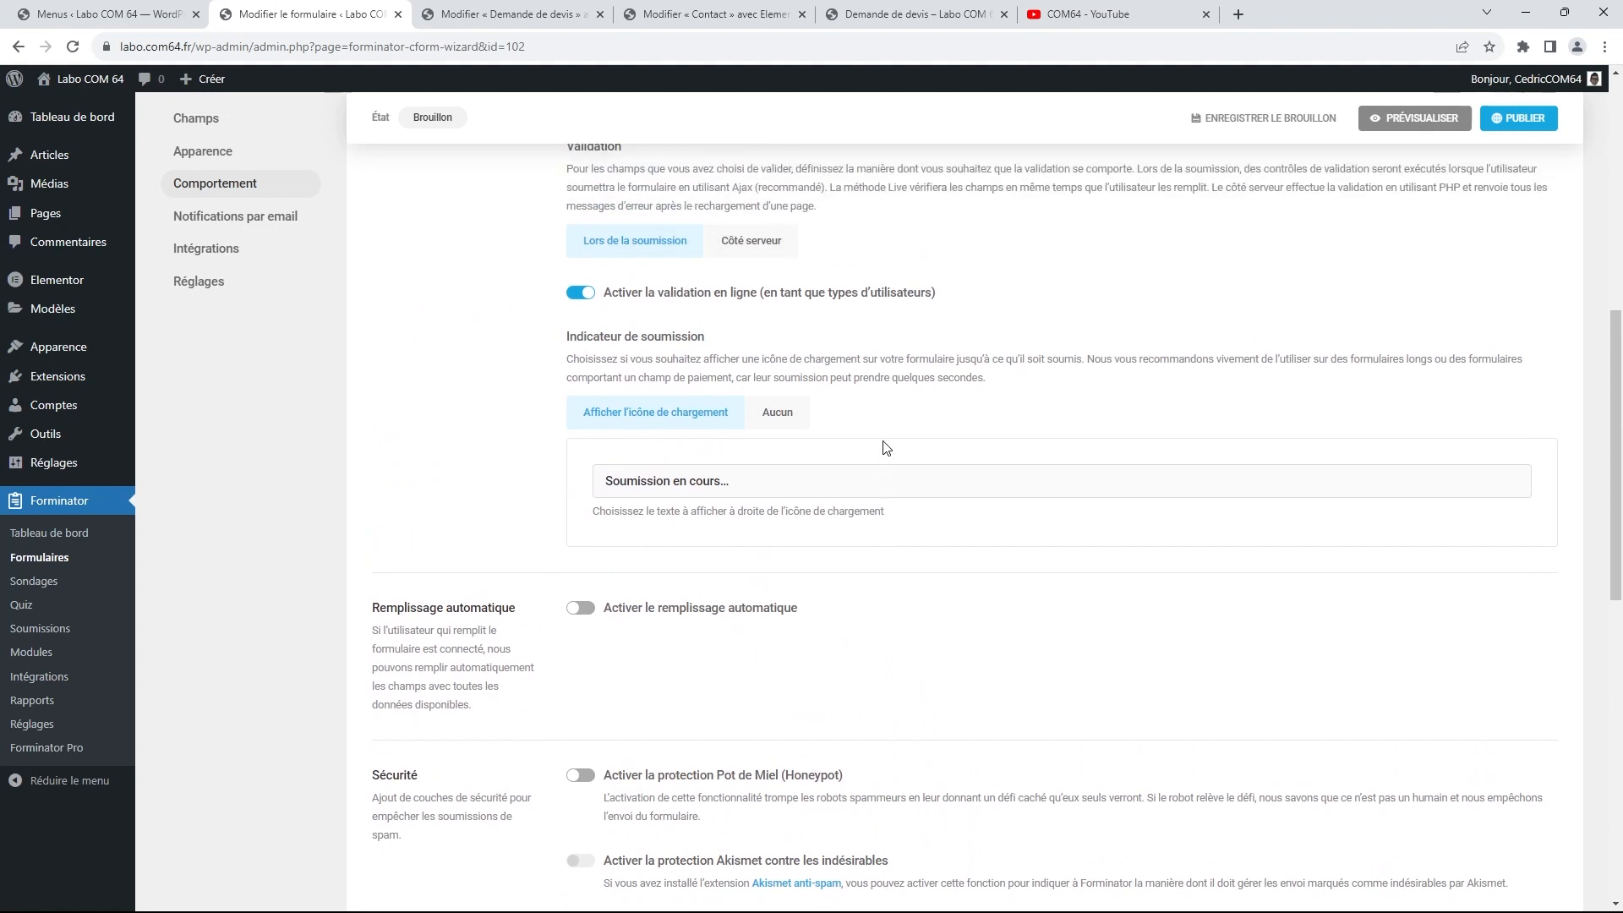
pyautogui.scroll(6, 886, 447)
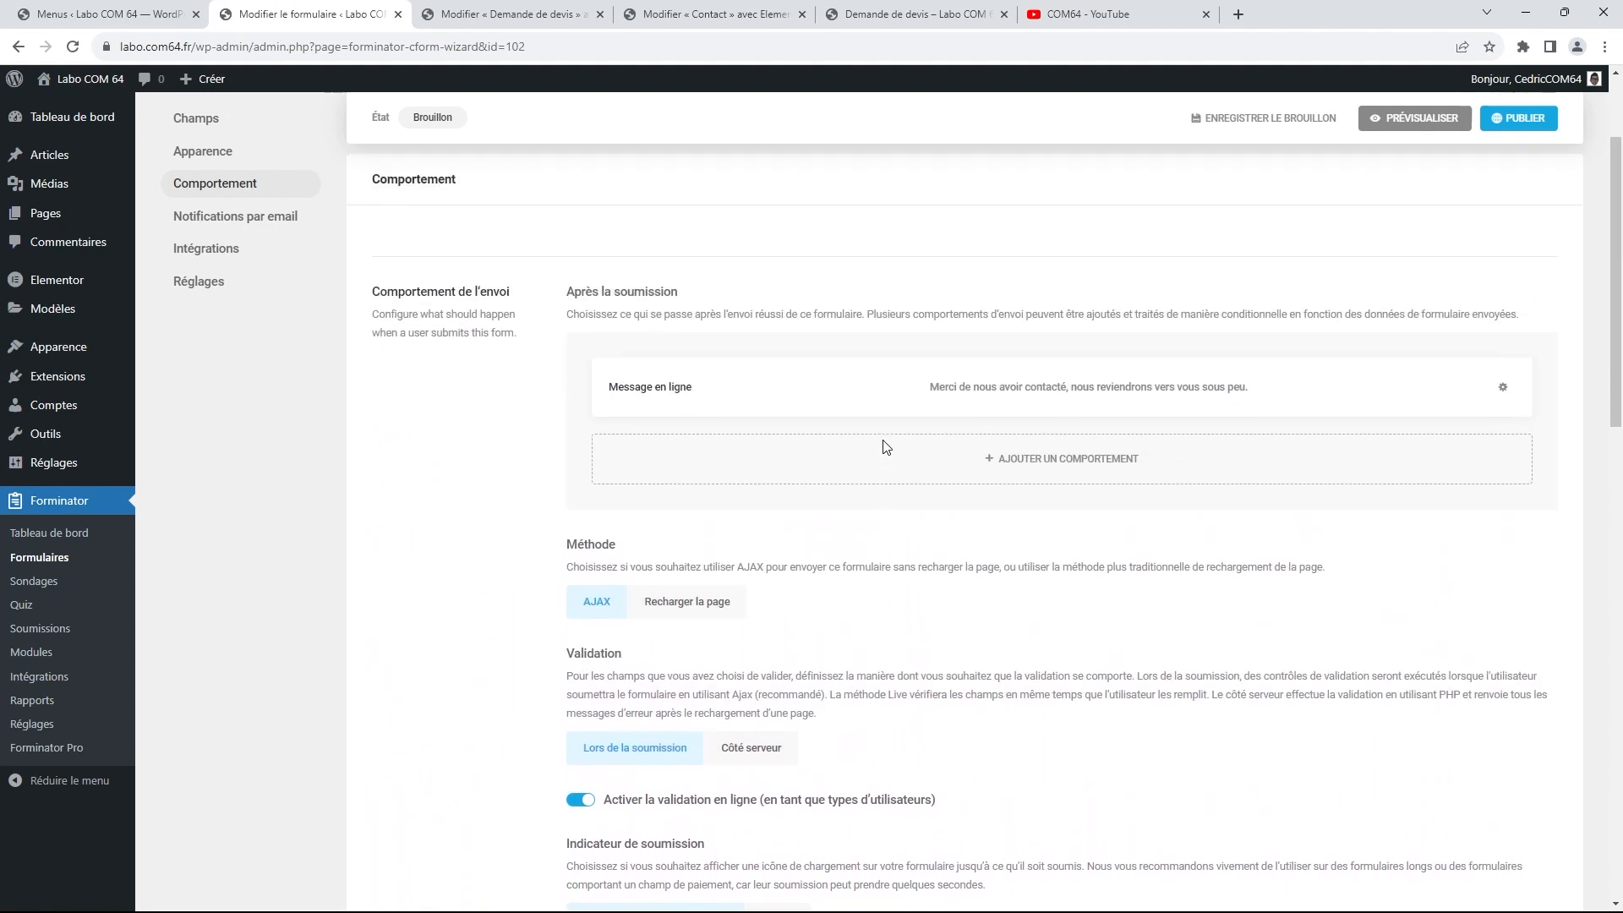
pyautogui.scroll(2, 886, 447)
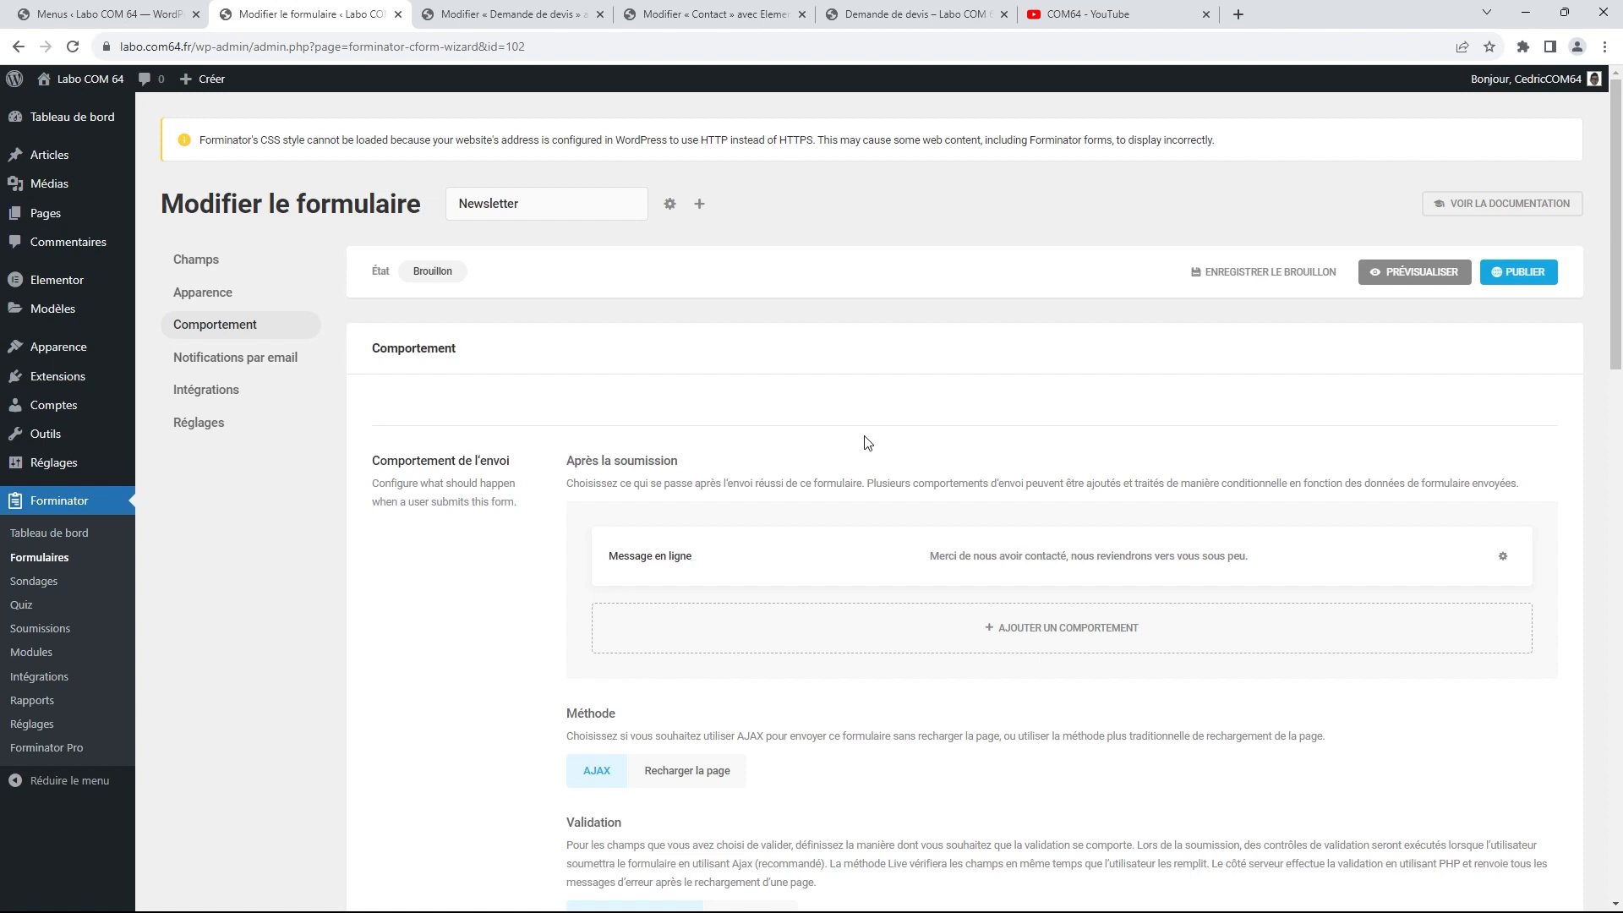
# Examine the administrator email notification's content, recipients, routing rule and advanced sender options, and close it without saving
pyautogui.click(245, 357)
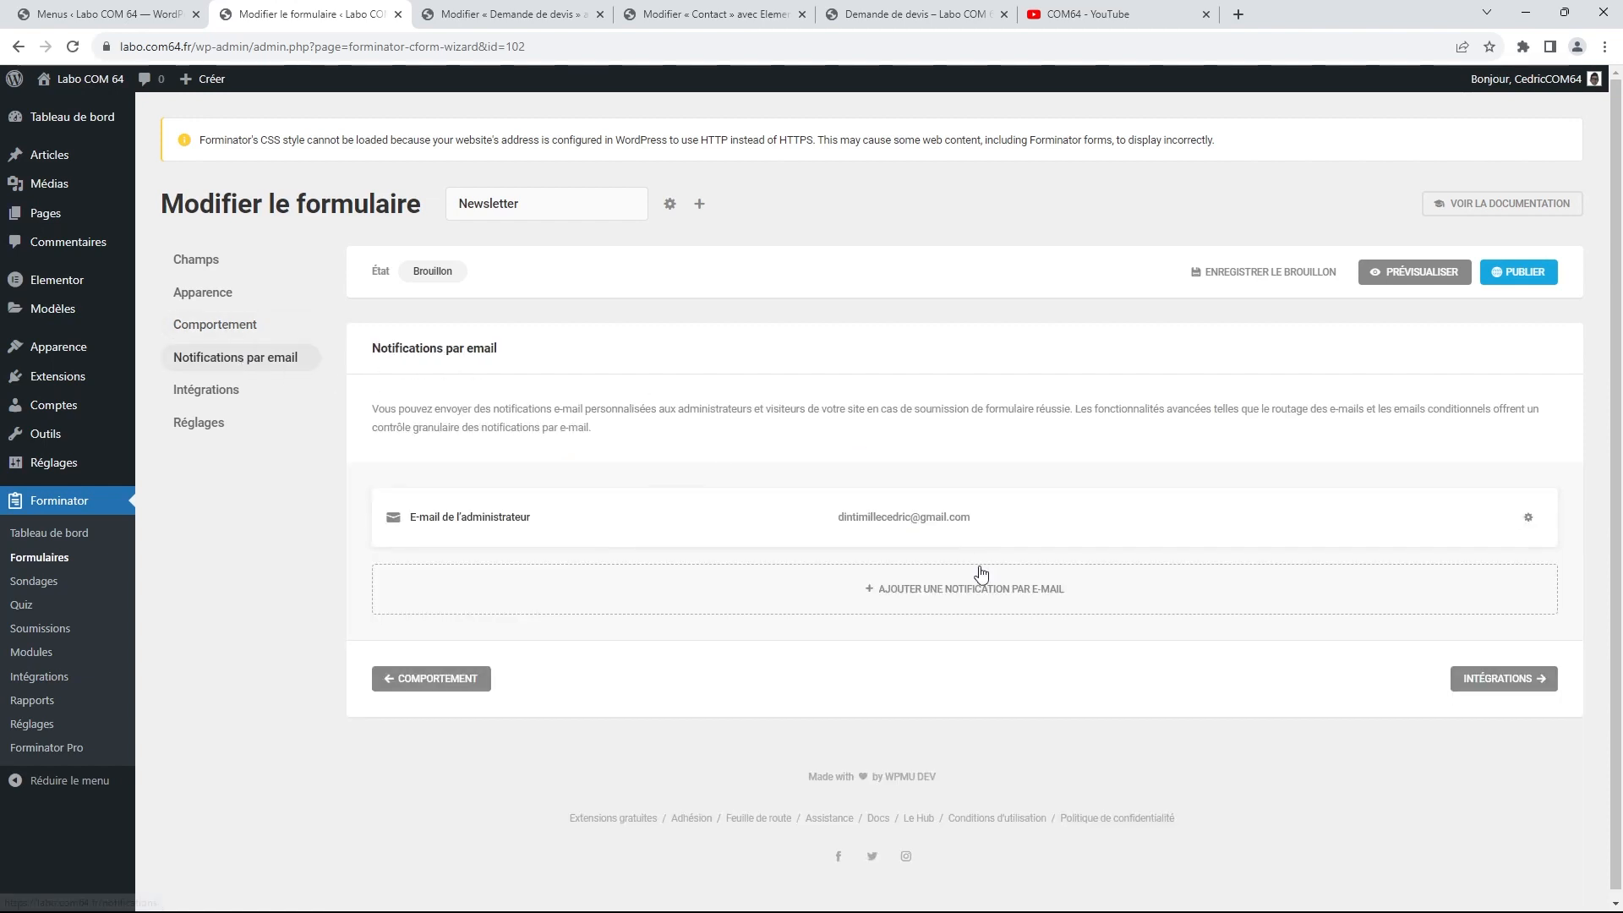
pyautogui.click(967, 530)
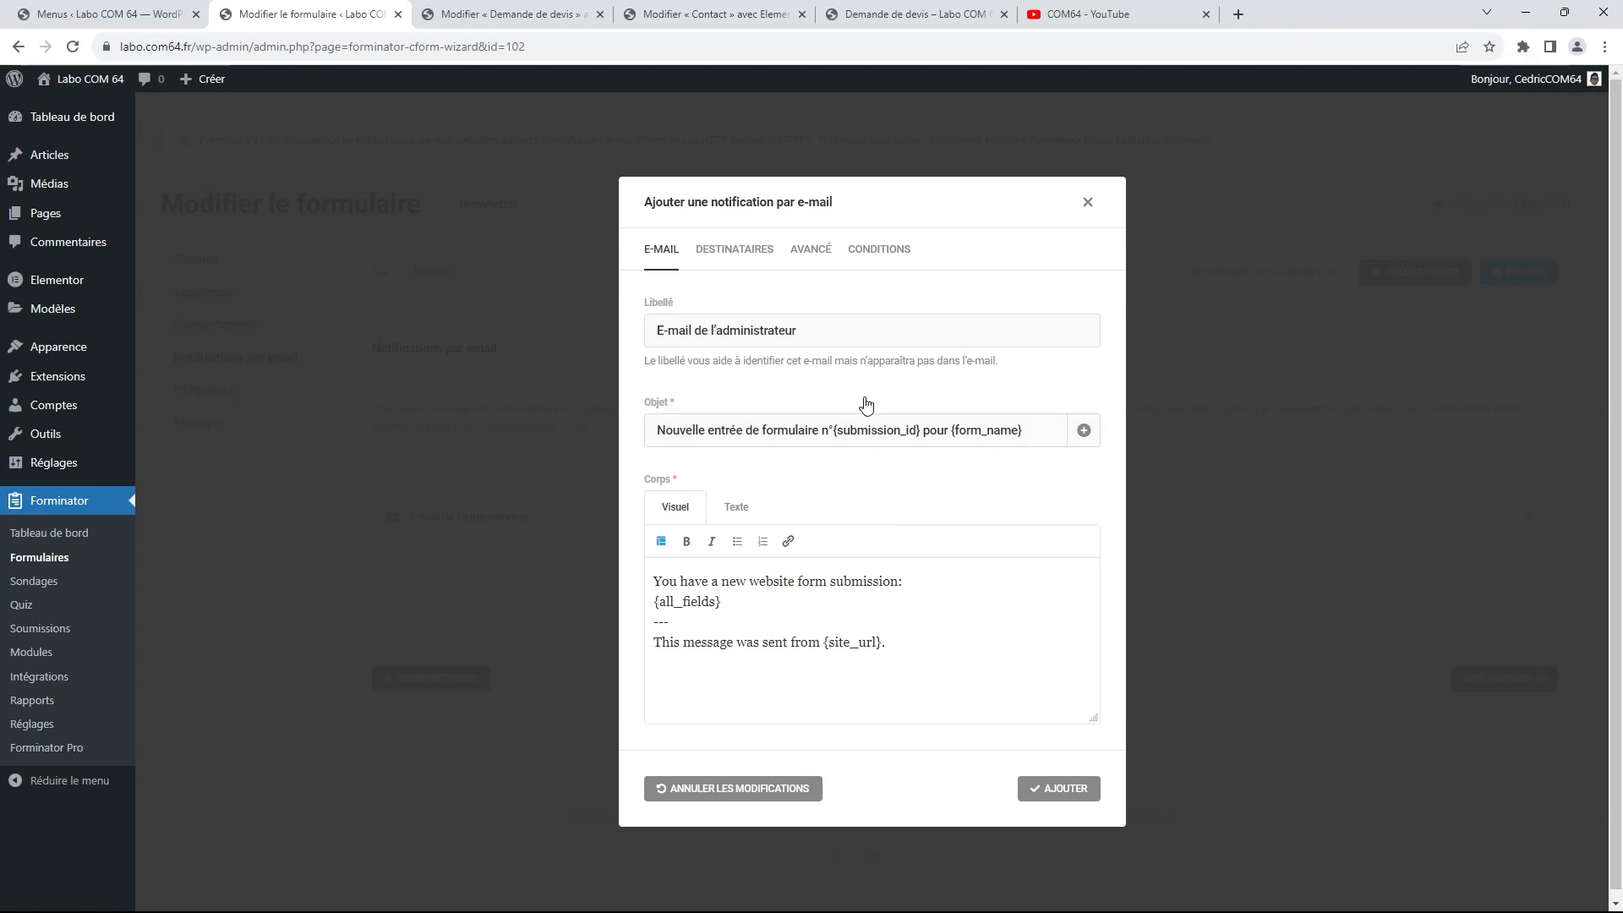
pyautogui.click(747, 251)
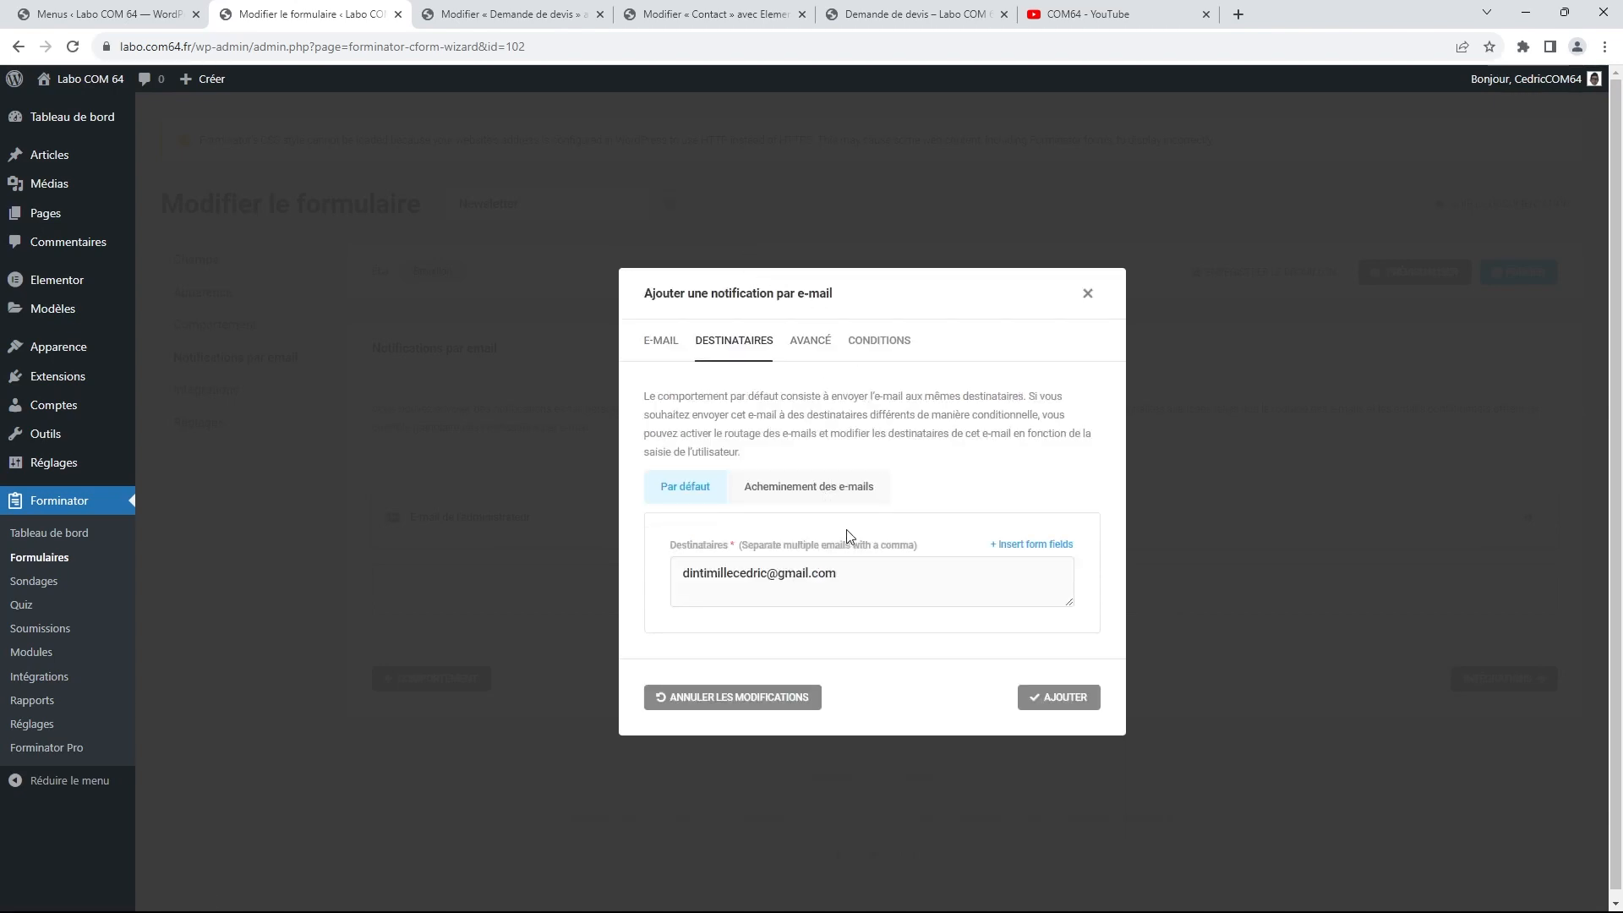
pyautogui.click(790, 489)
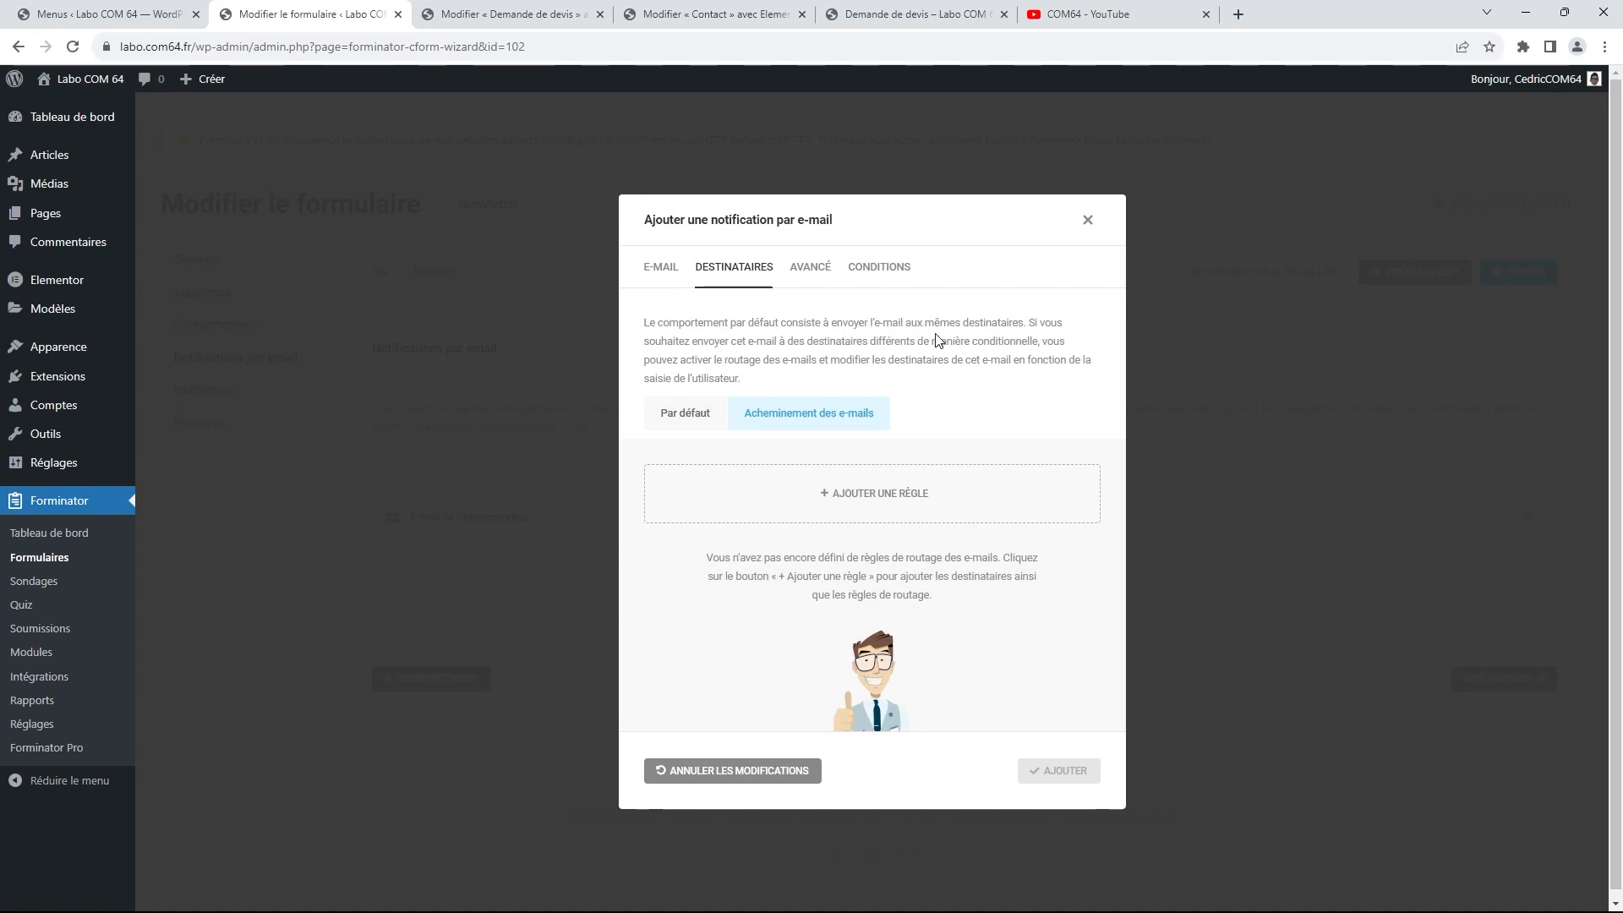
pyautogui.click(841, 494)
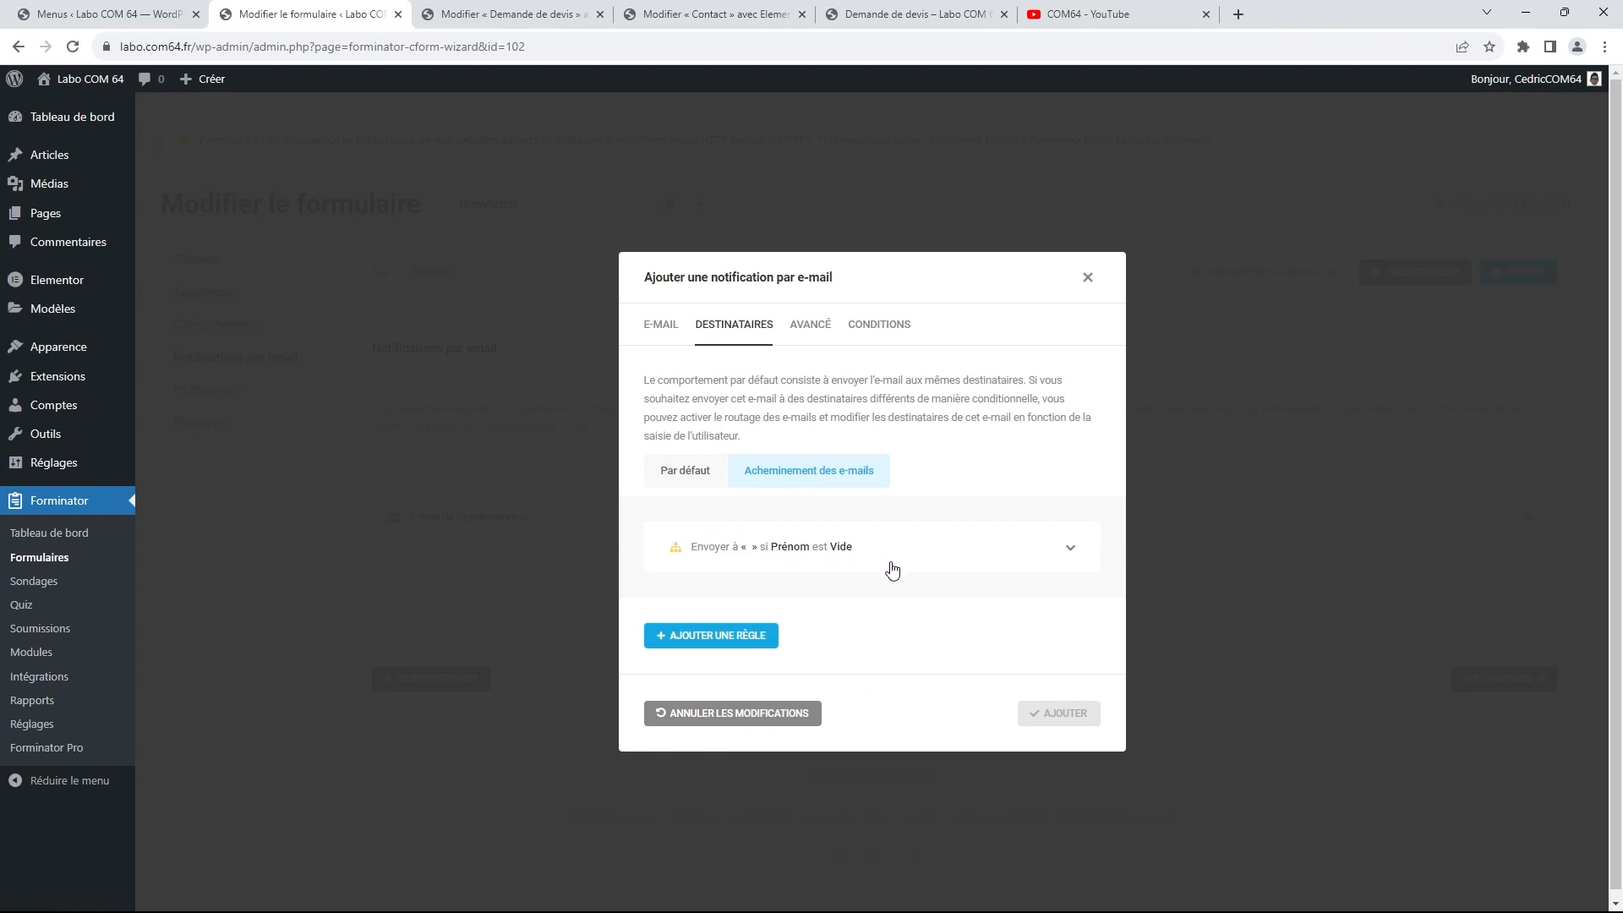
pyautogui.click(1058, 554)
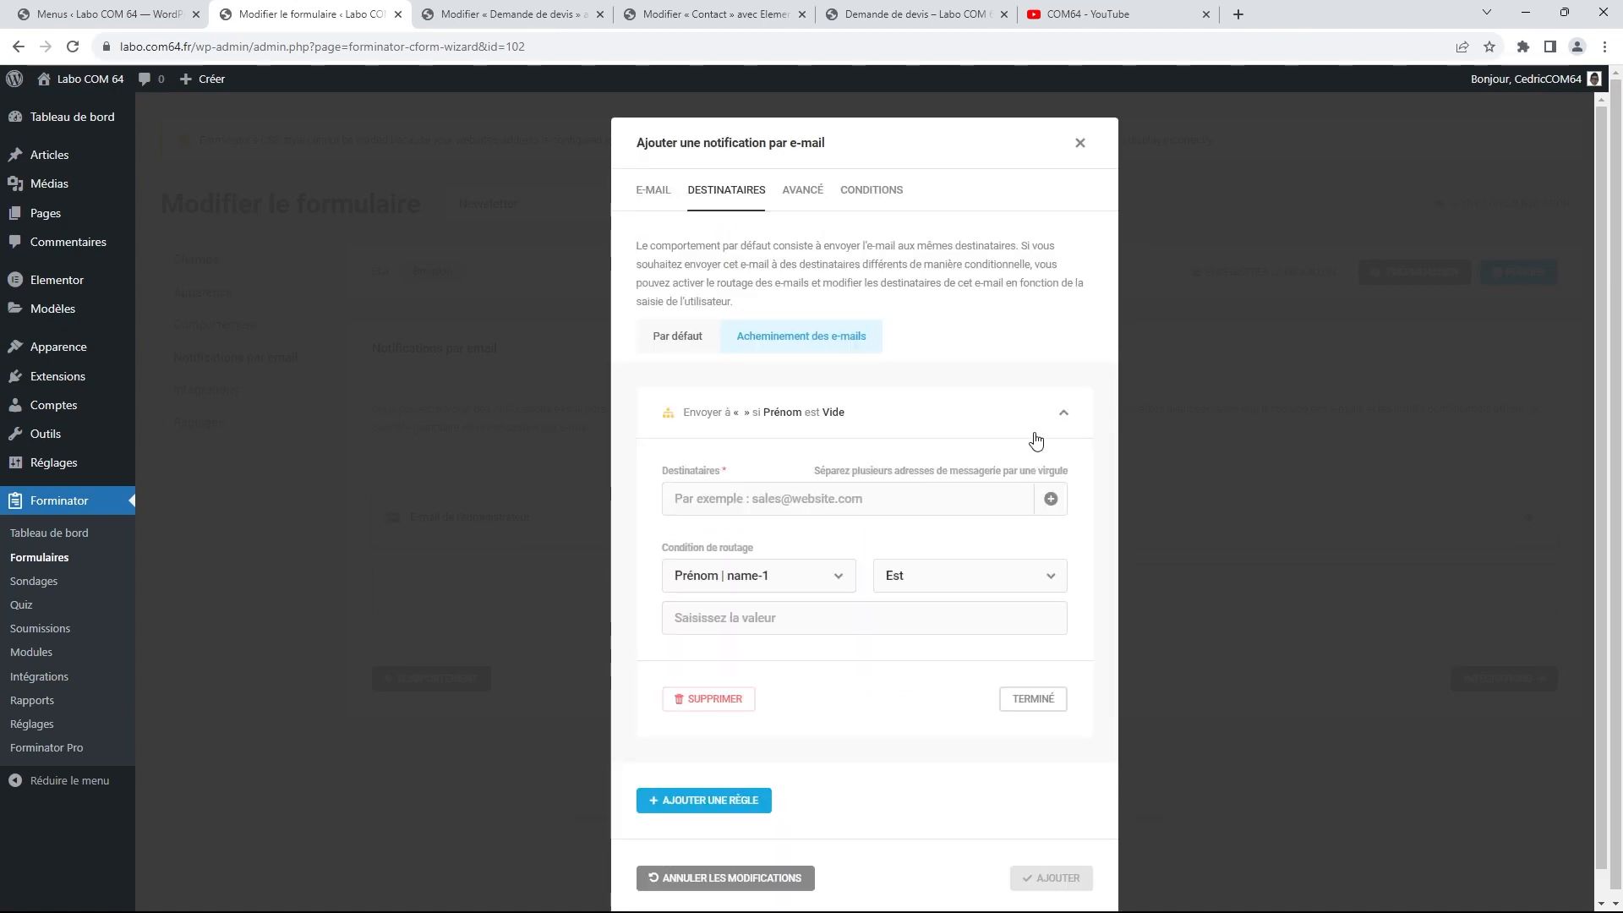
pyautogui.scroll(-2, 1037, 441)
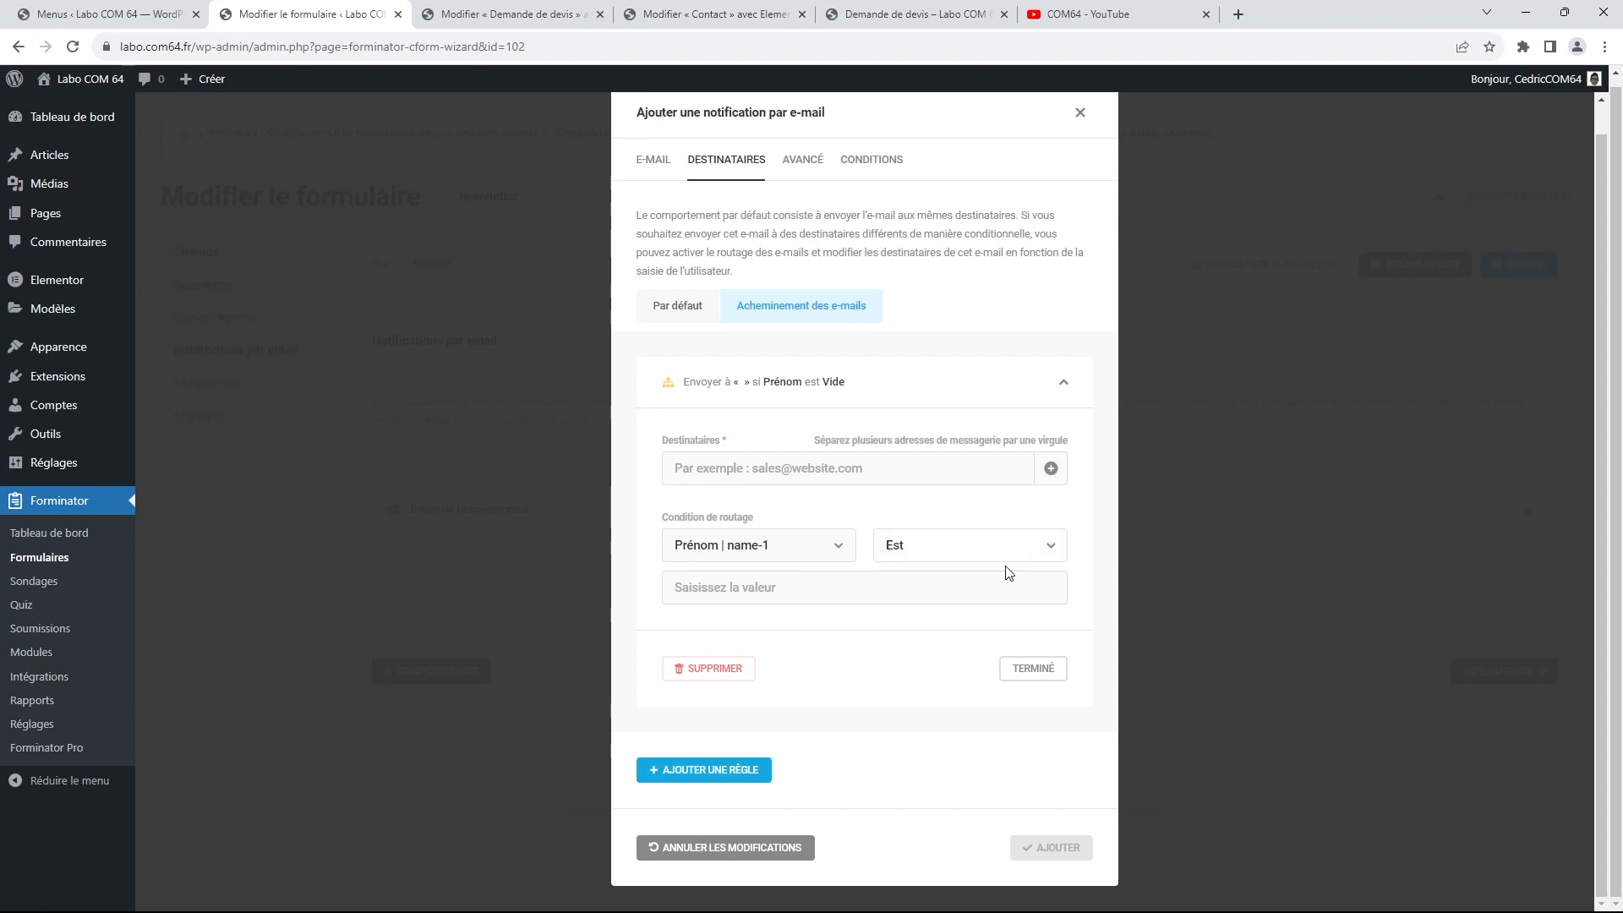
pyautogui.scroll(2, 940, 721)
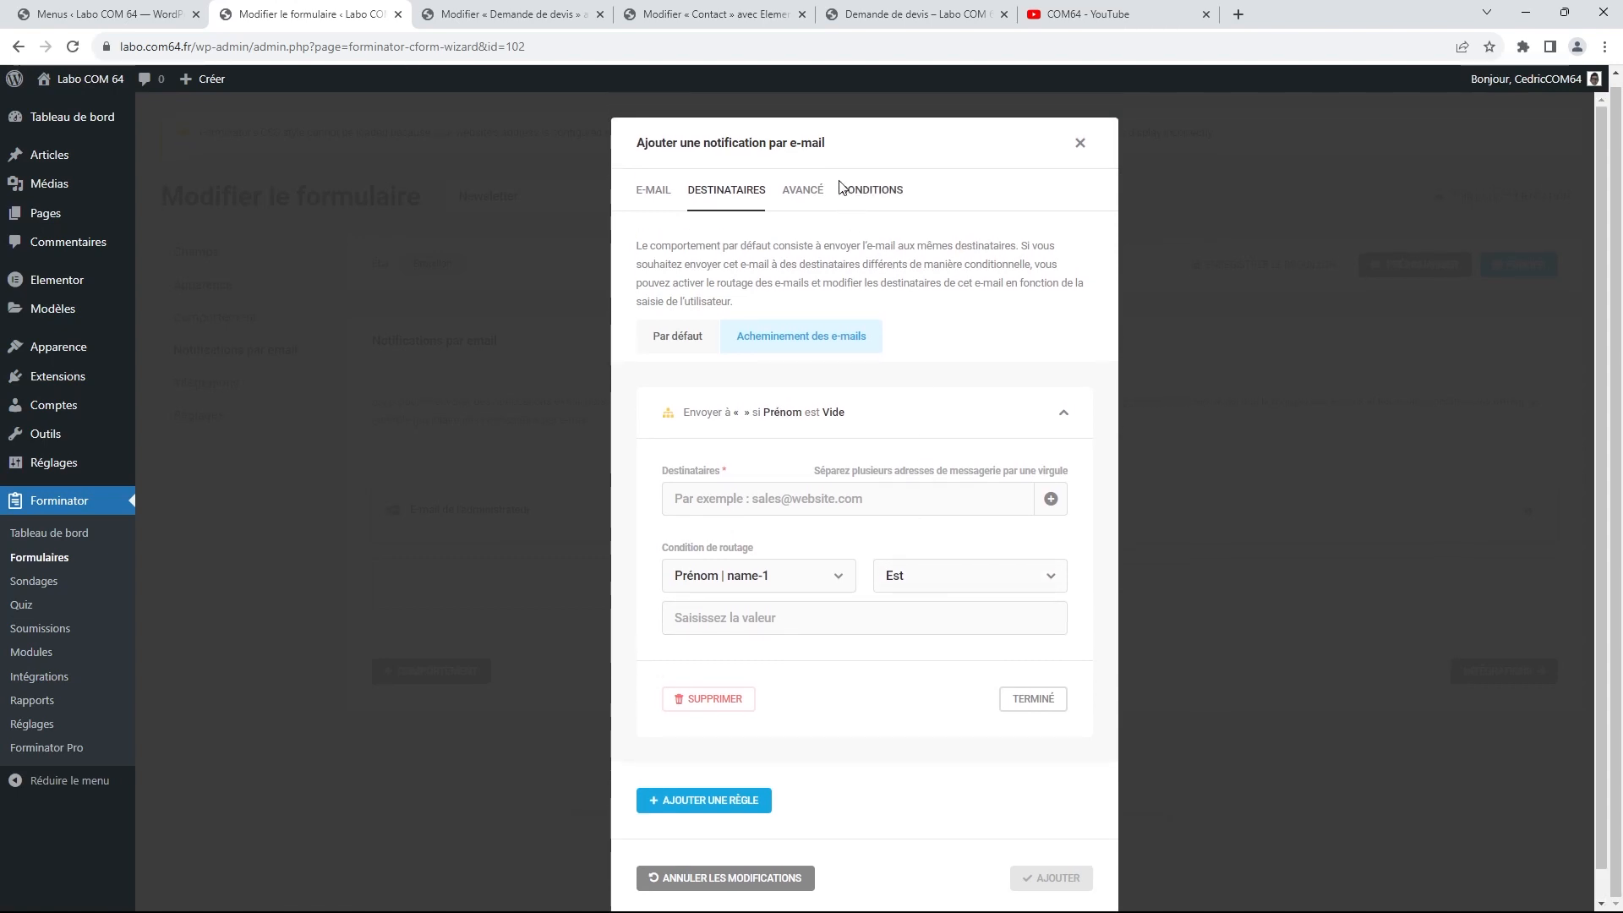
pyautogui.click(816, 198)
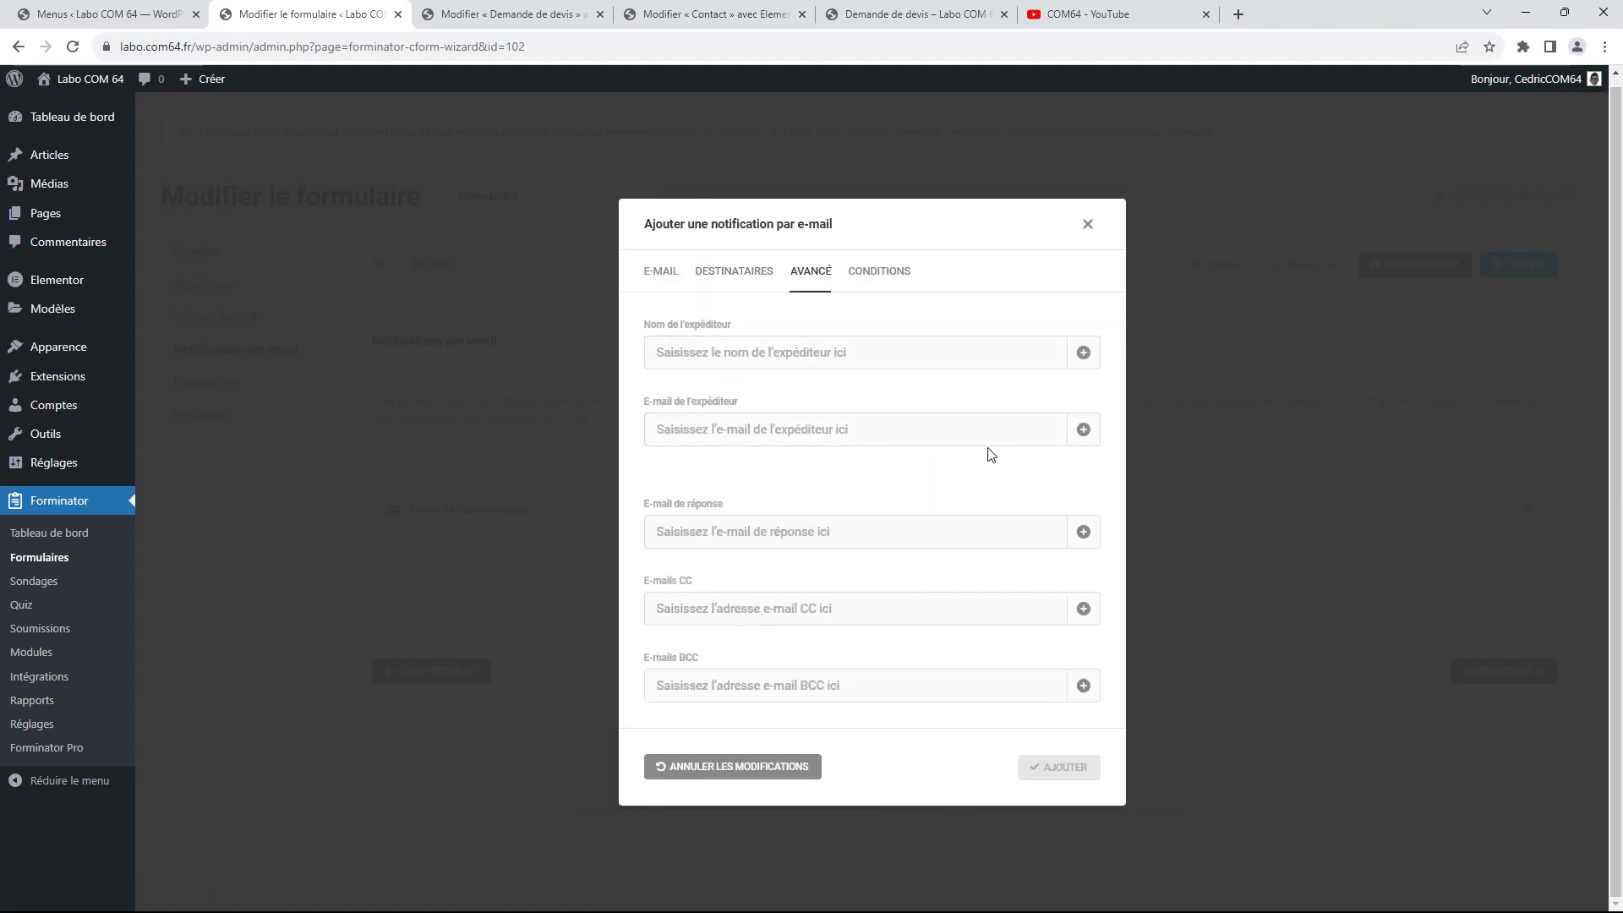
pyautogui.click(1087, 223)
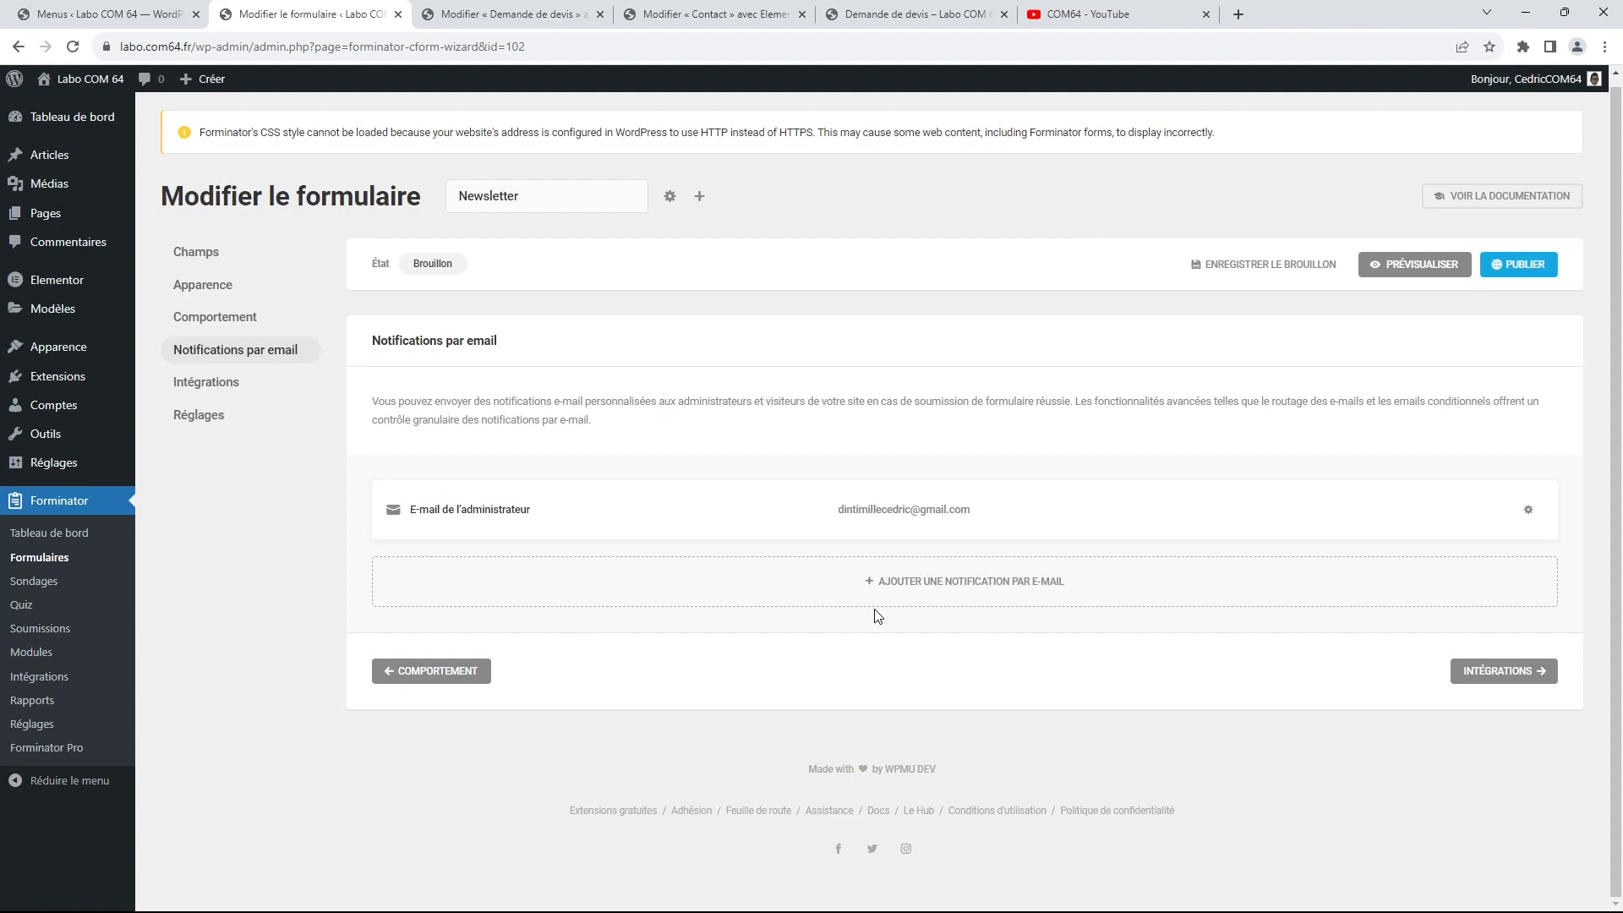
# Examine the Newsletter form's integration settings and the list of third-party applications available to connect, from Webhook to ActiveCampaign
pyautogui.click(229, 390)
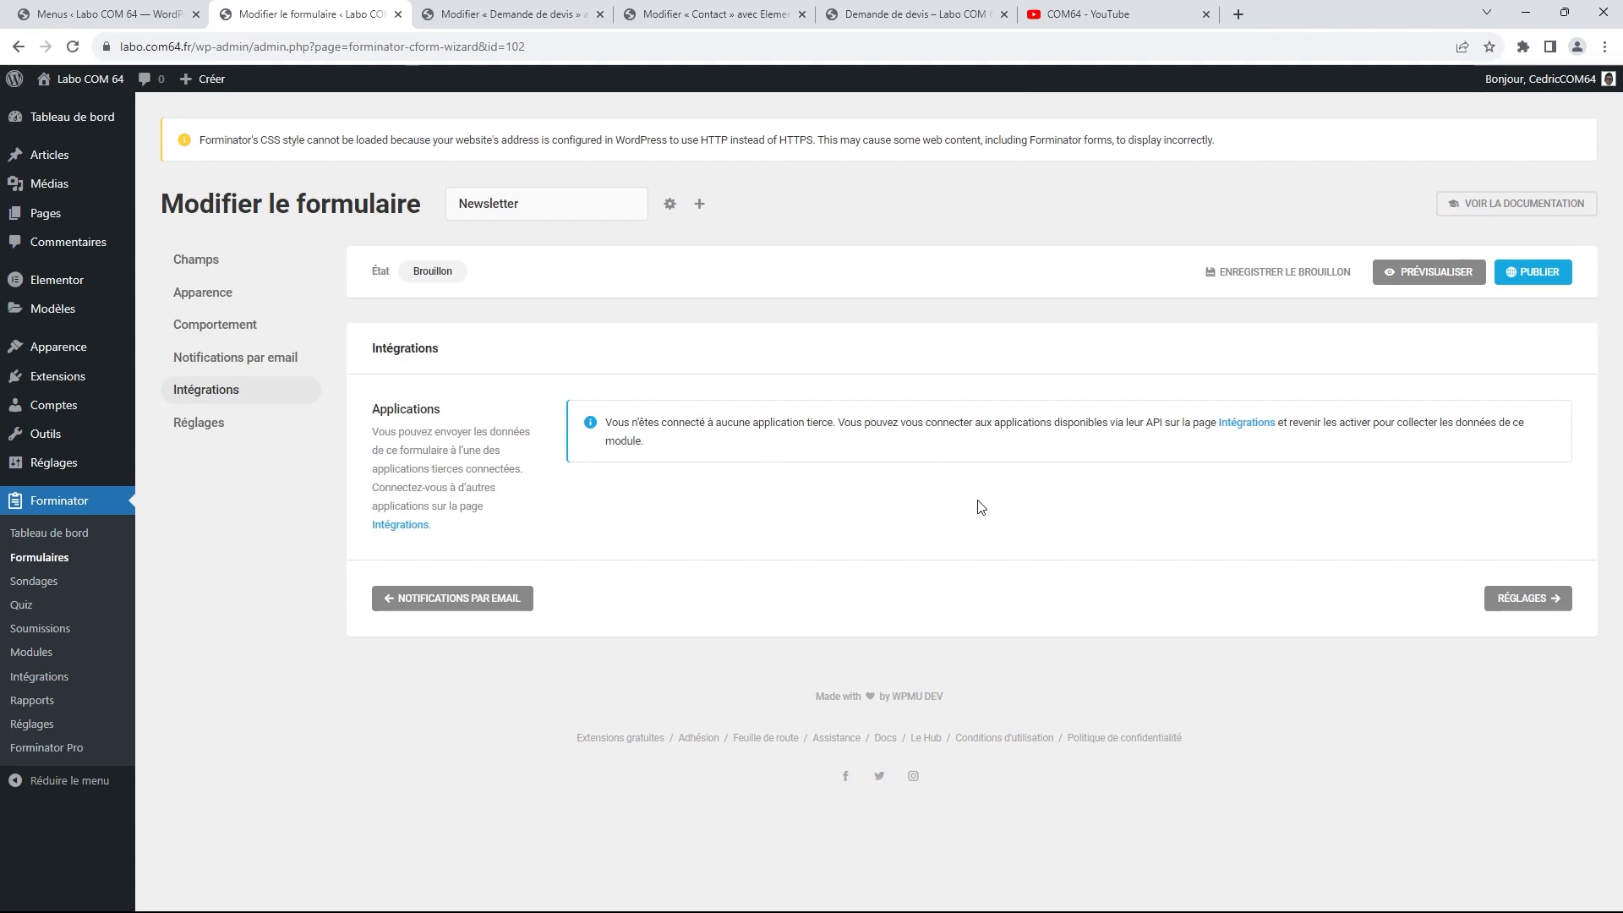
pyautogui.click(1240, 426)
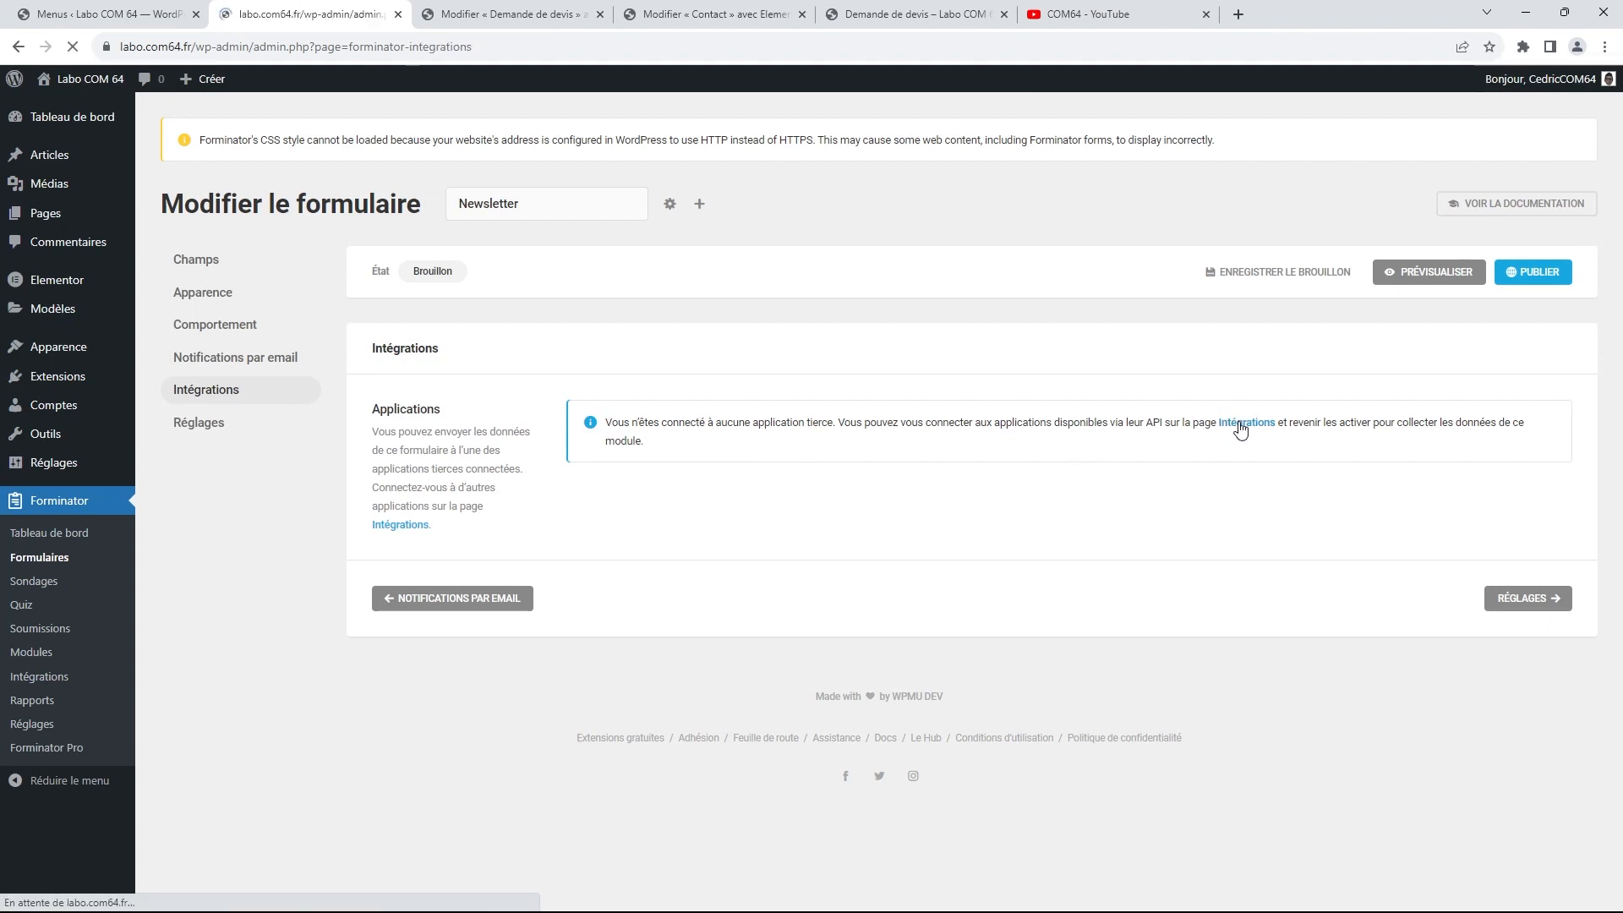
pyautogui.scroll(-2, 1006, 437)
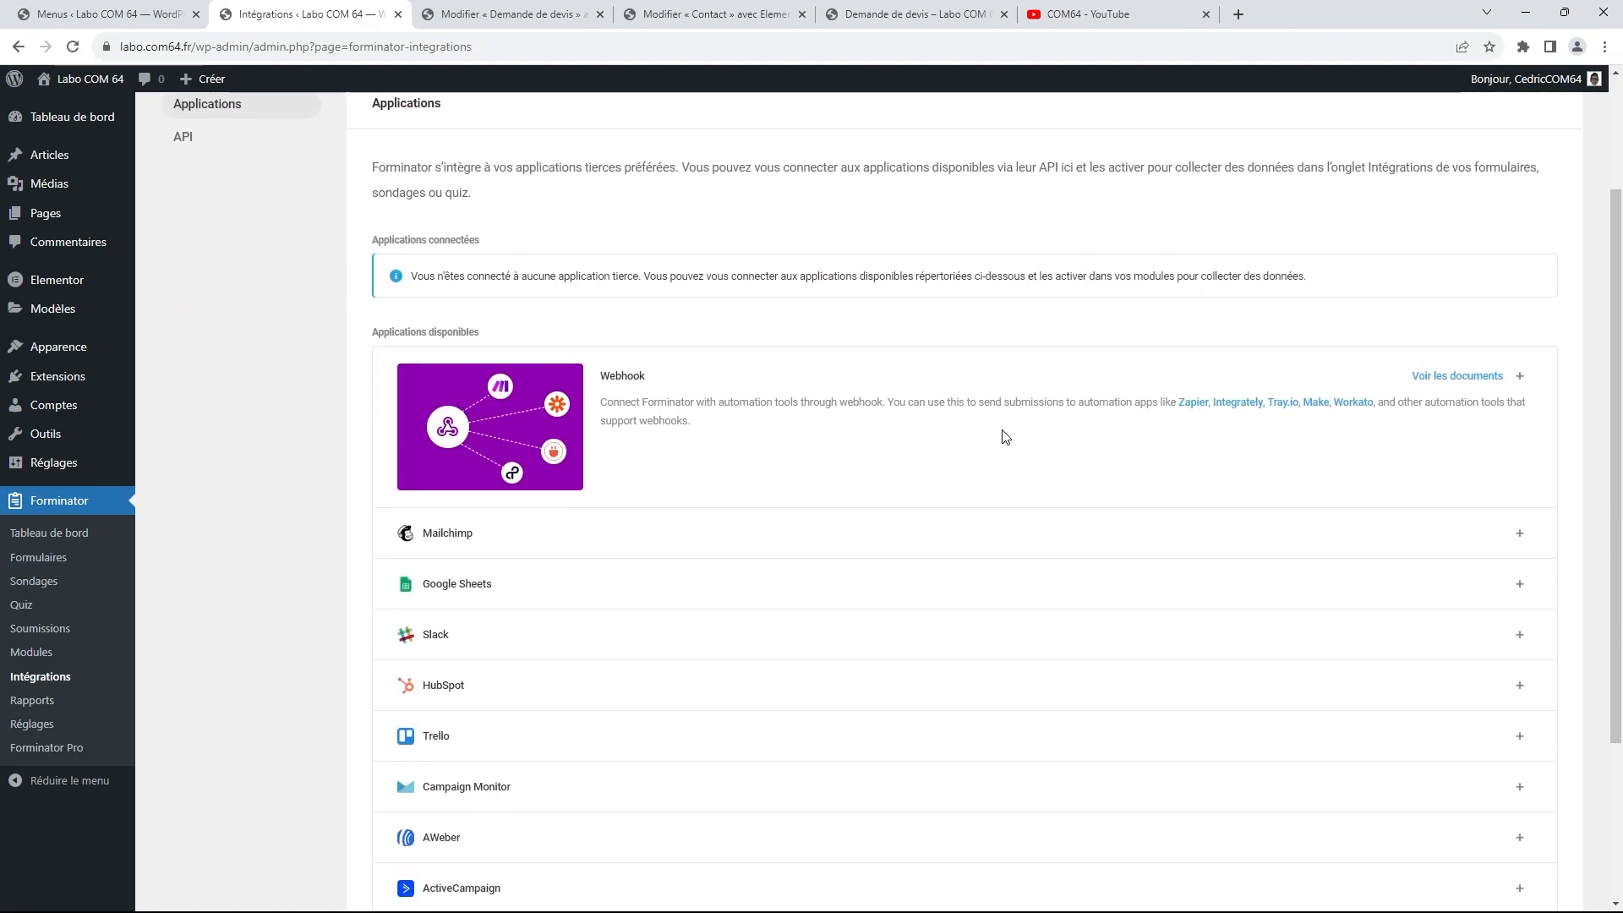
pyautogui.scroll(-1, 989, 417)
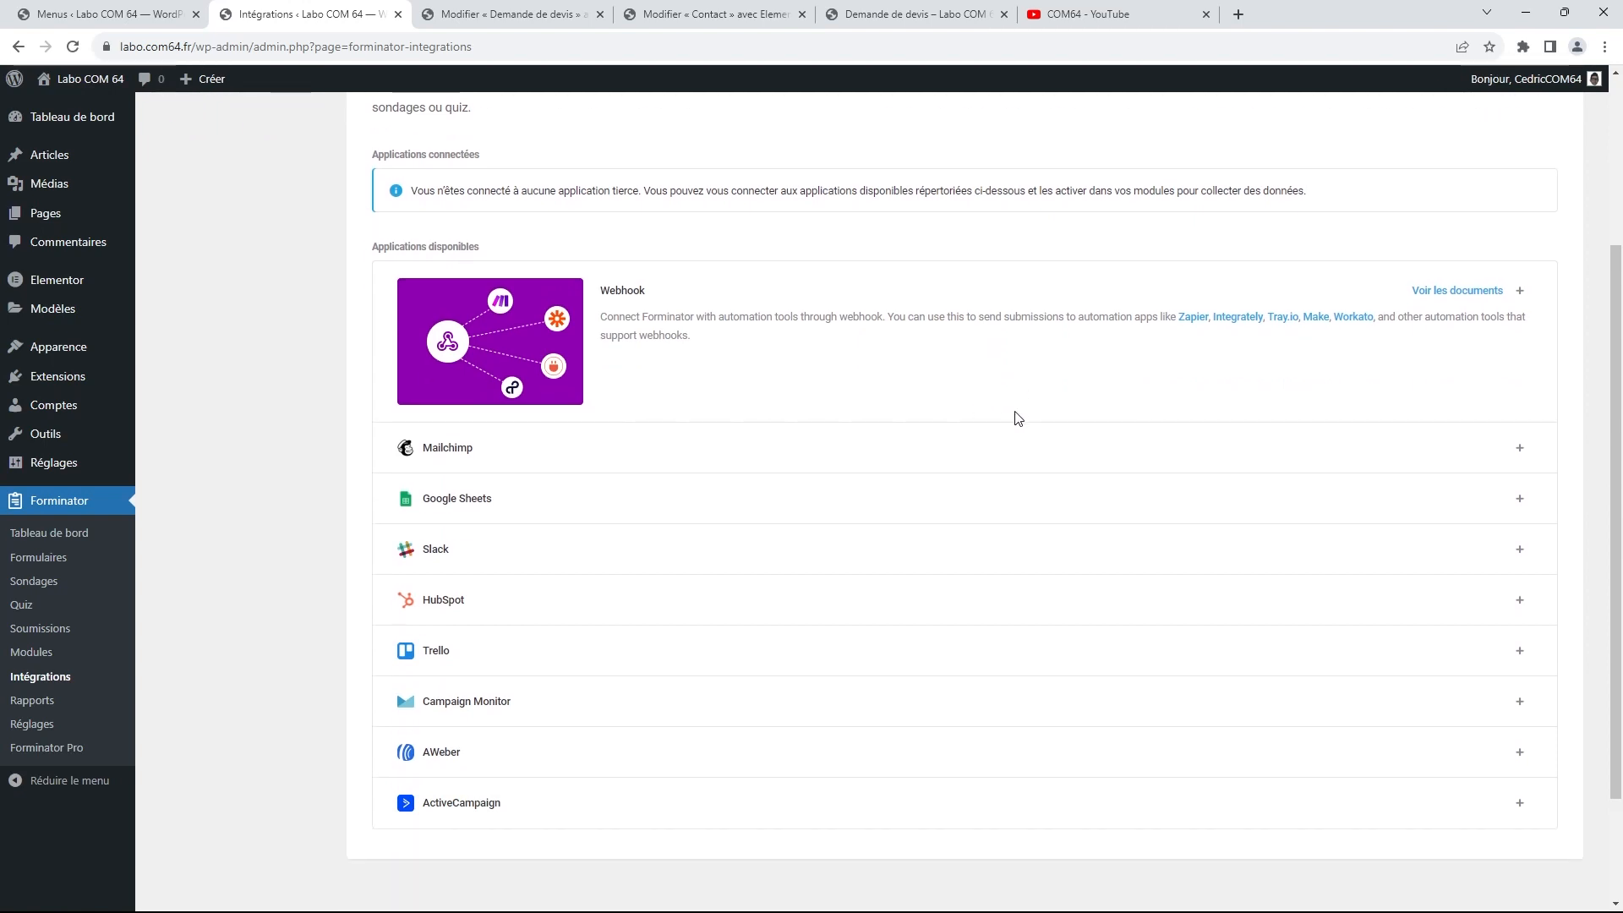
pyautogui.scroll(1, 1015, 418)
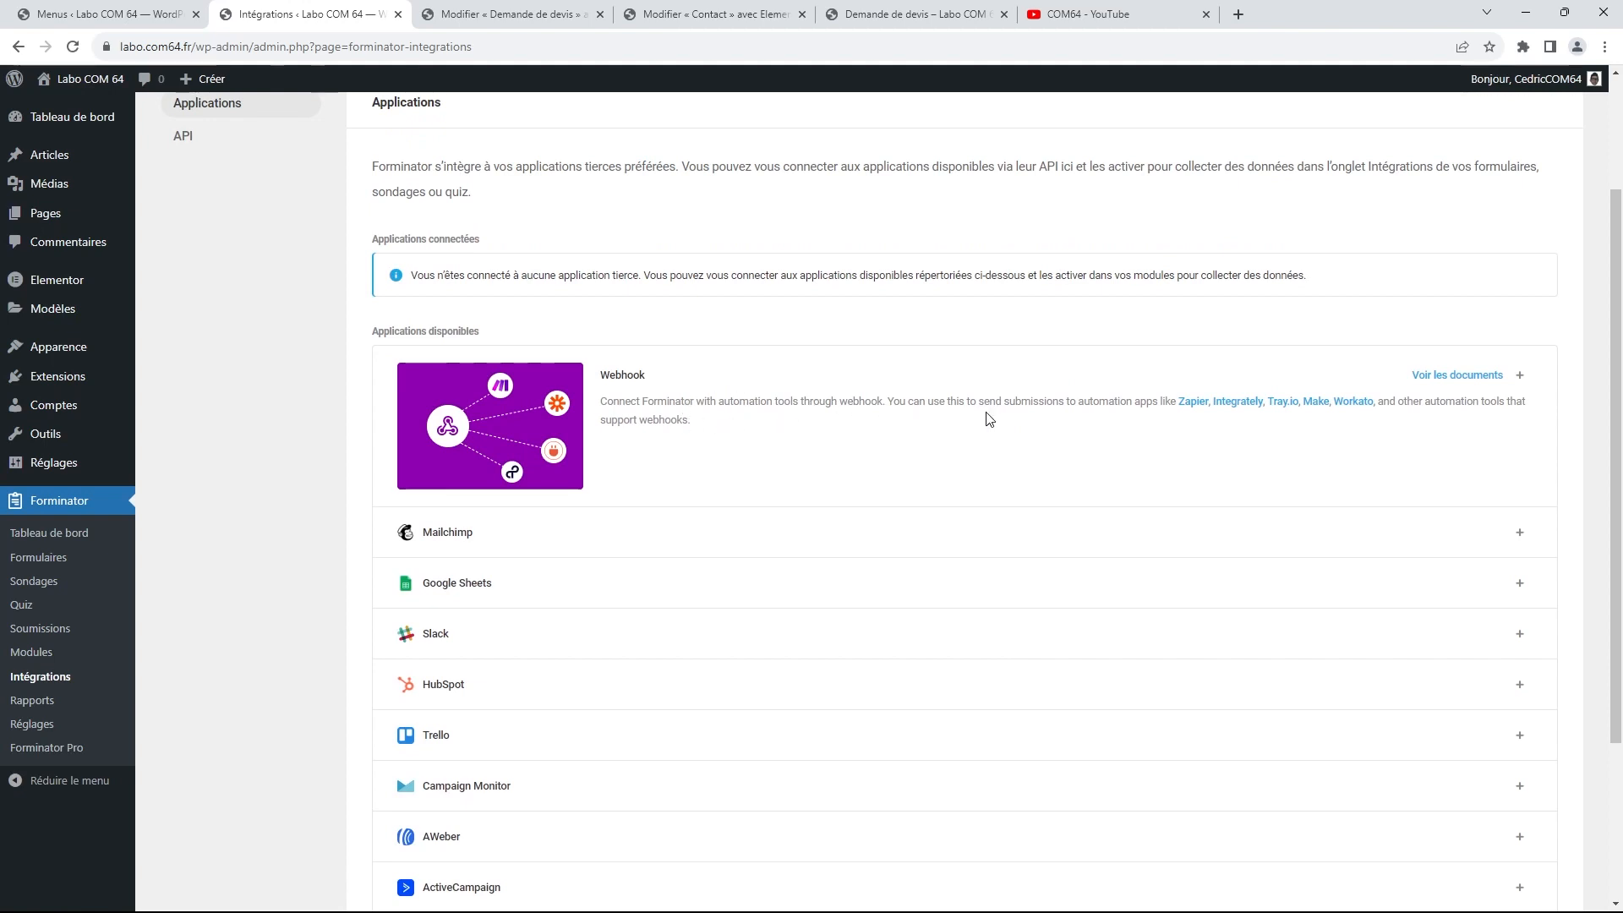
pyautogui.scroll(1, 980, 423)
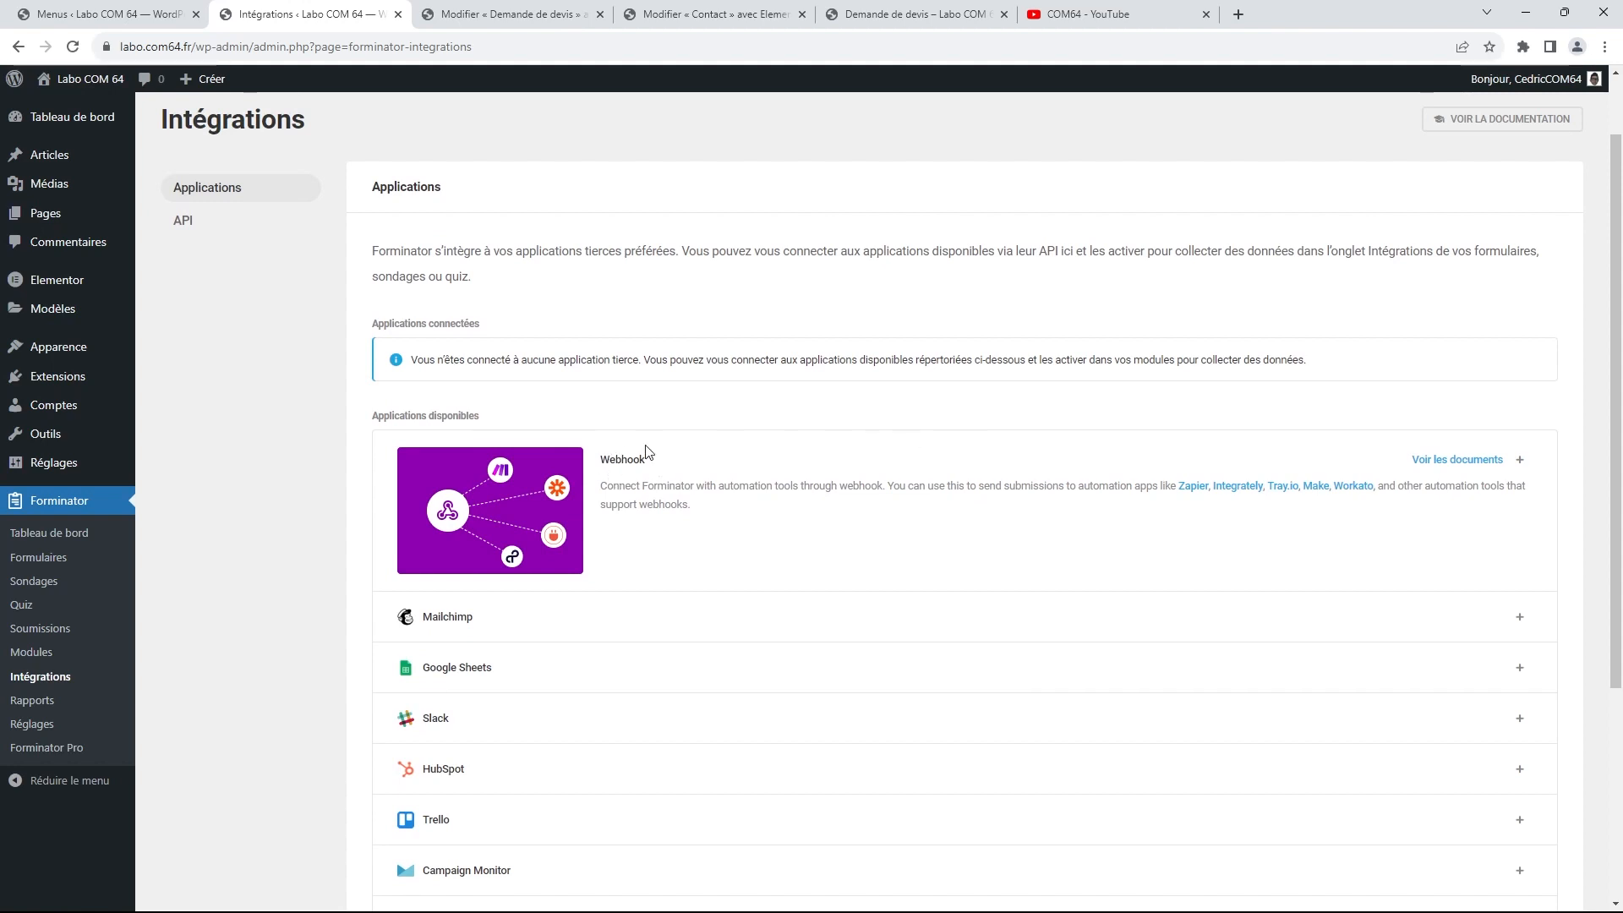
pyautogui.scroll(-1, 829, 462)
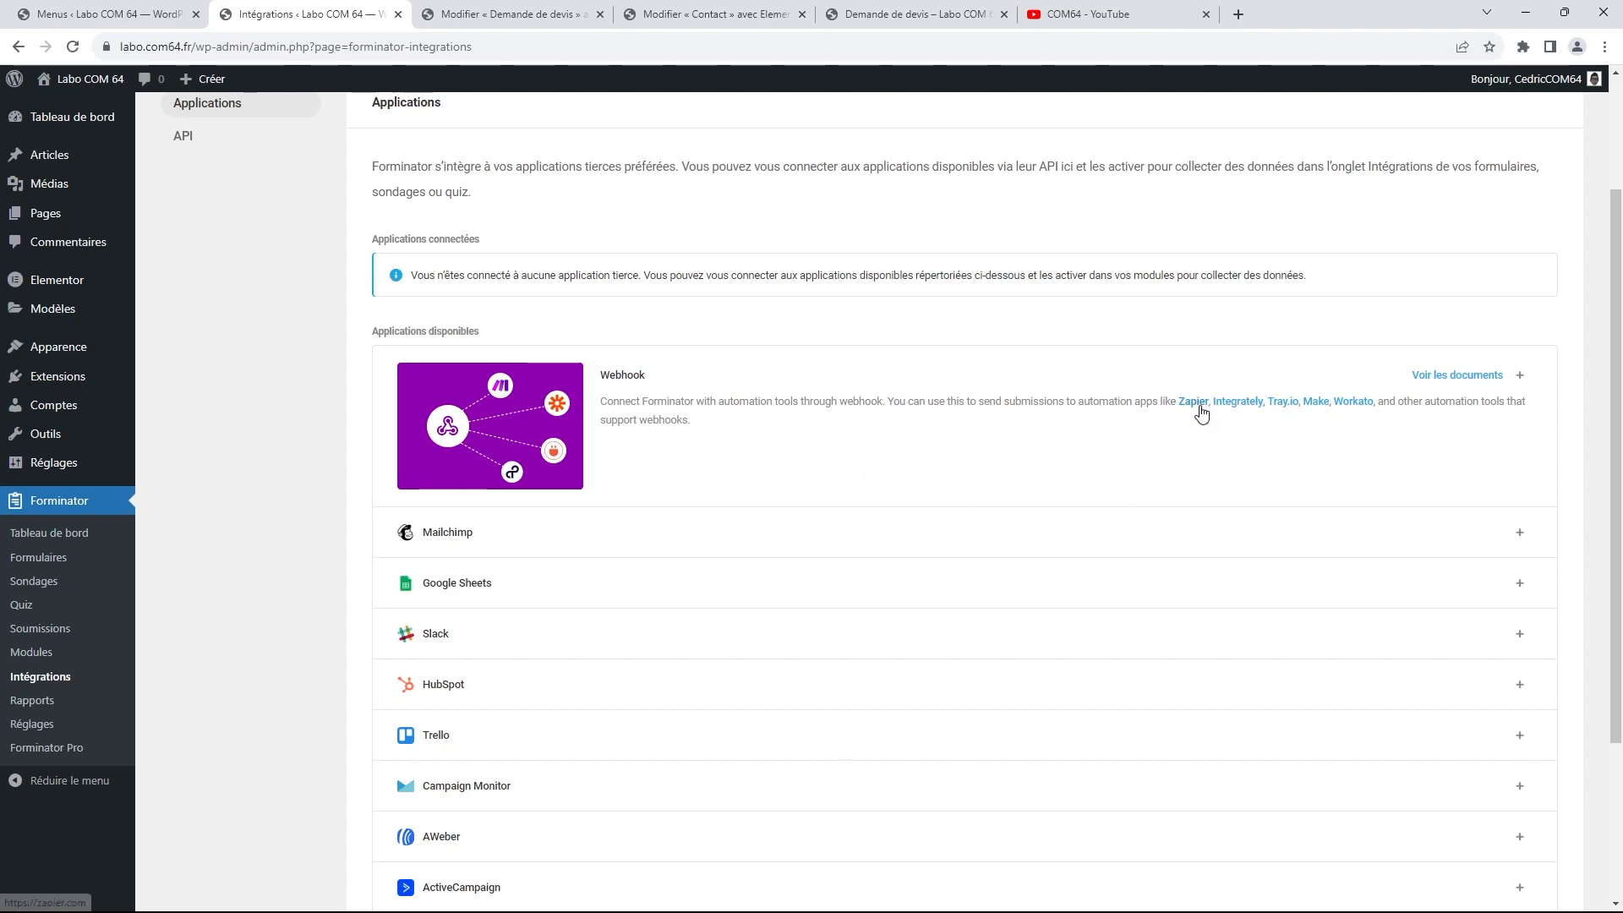
pyautogui.scroll(-2, 1327, 439)
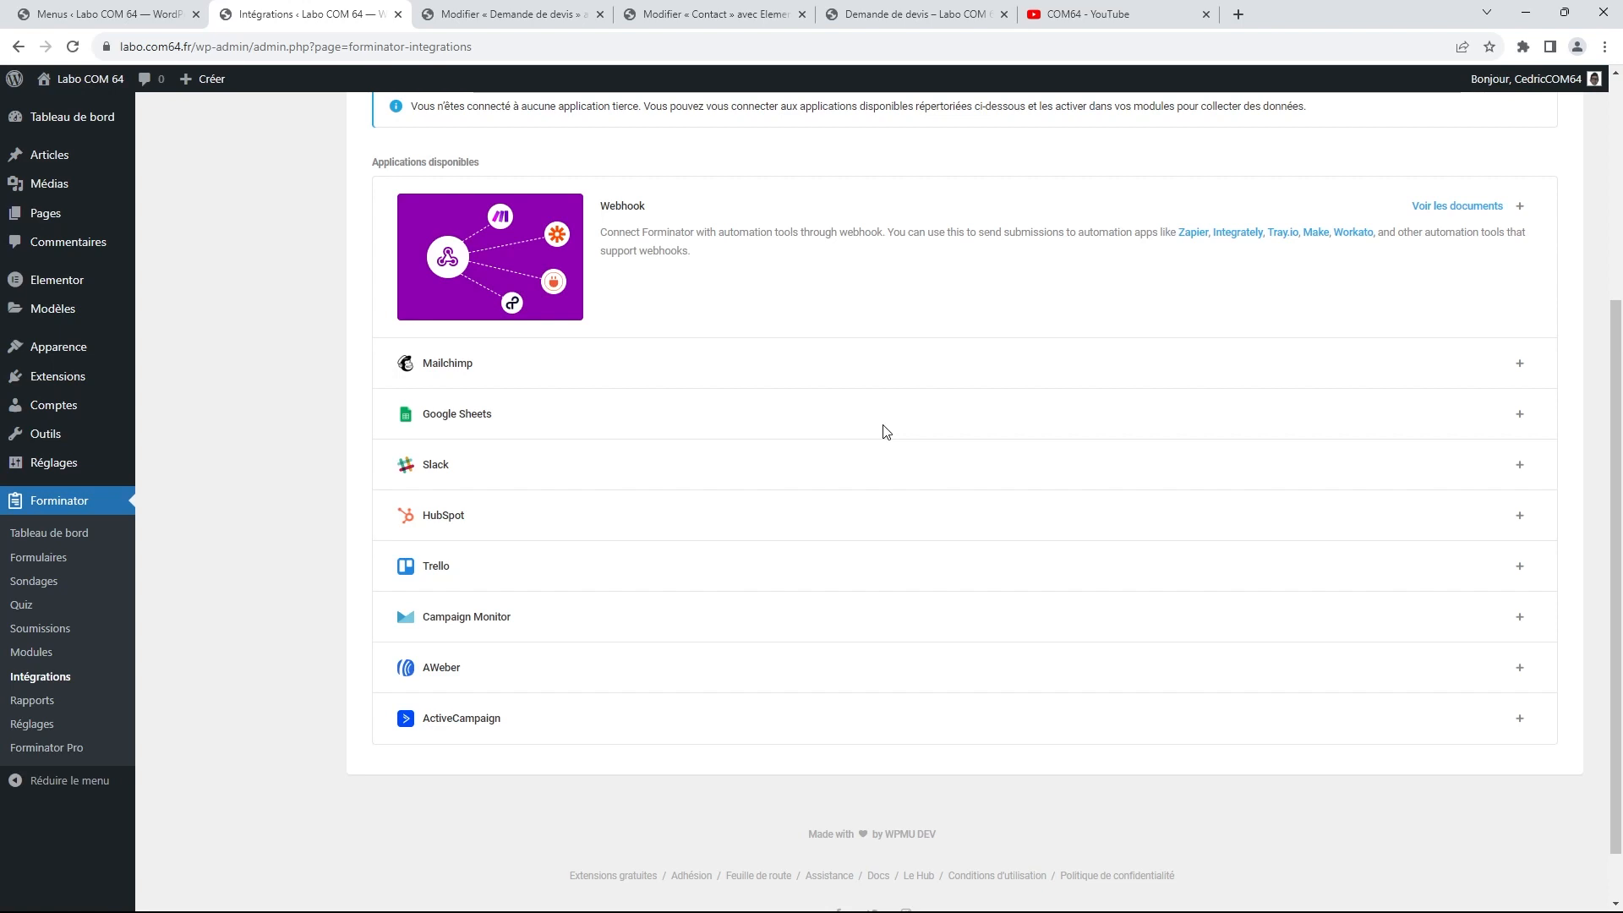
# Inspect the Google Sheets and Mailchimp connection requirements without connecting either, and view the Forminator API section
pyautogui.click(1519, 415)
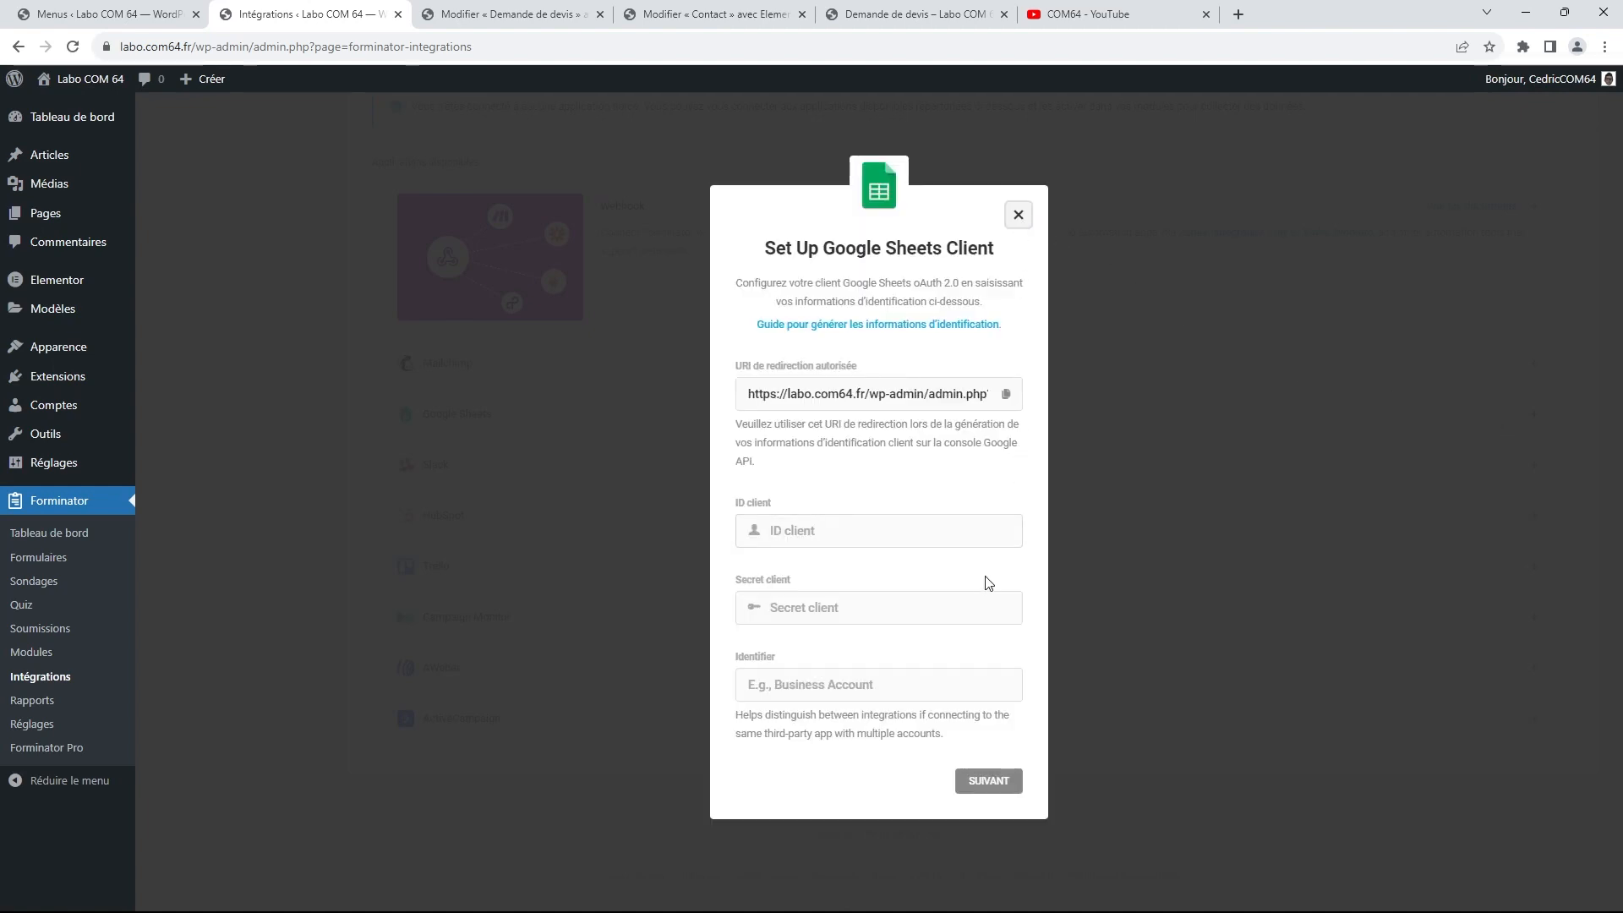
pyautogui.click(1019, 217)
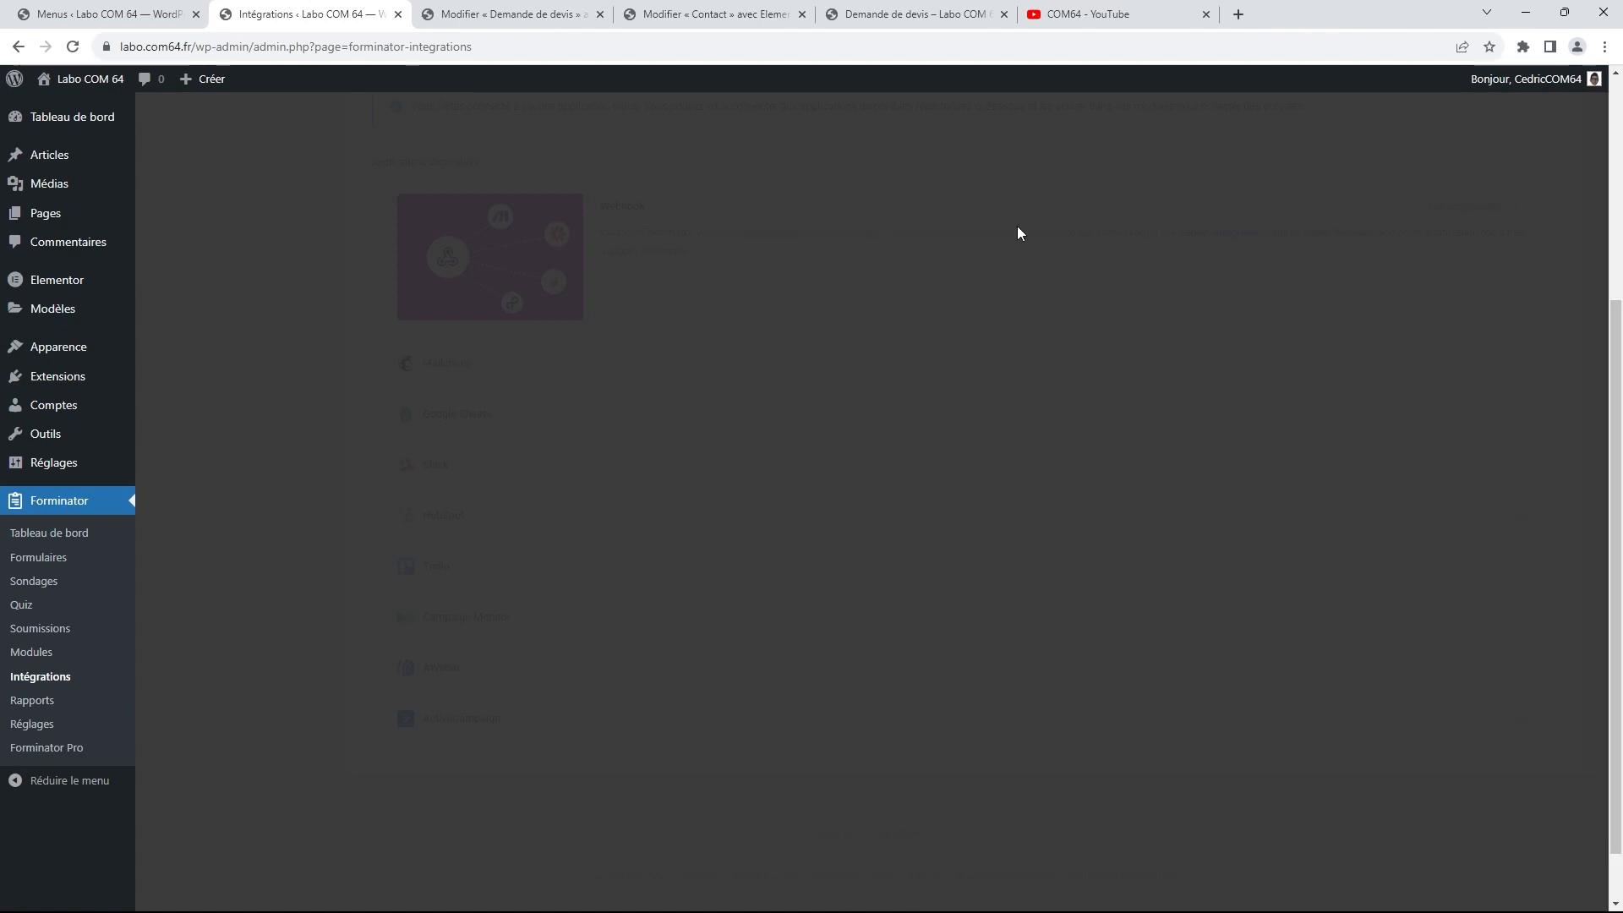
pyautogui.scroll(2, 891, 507)
pyautogui.scroll(1, 838, 587)
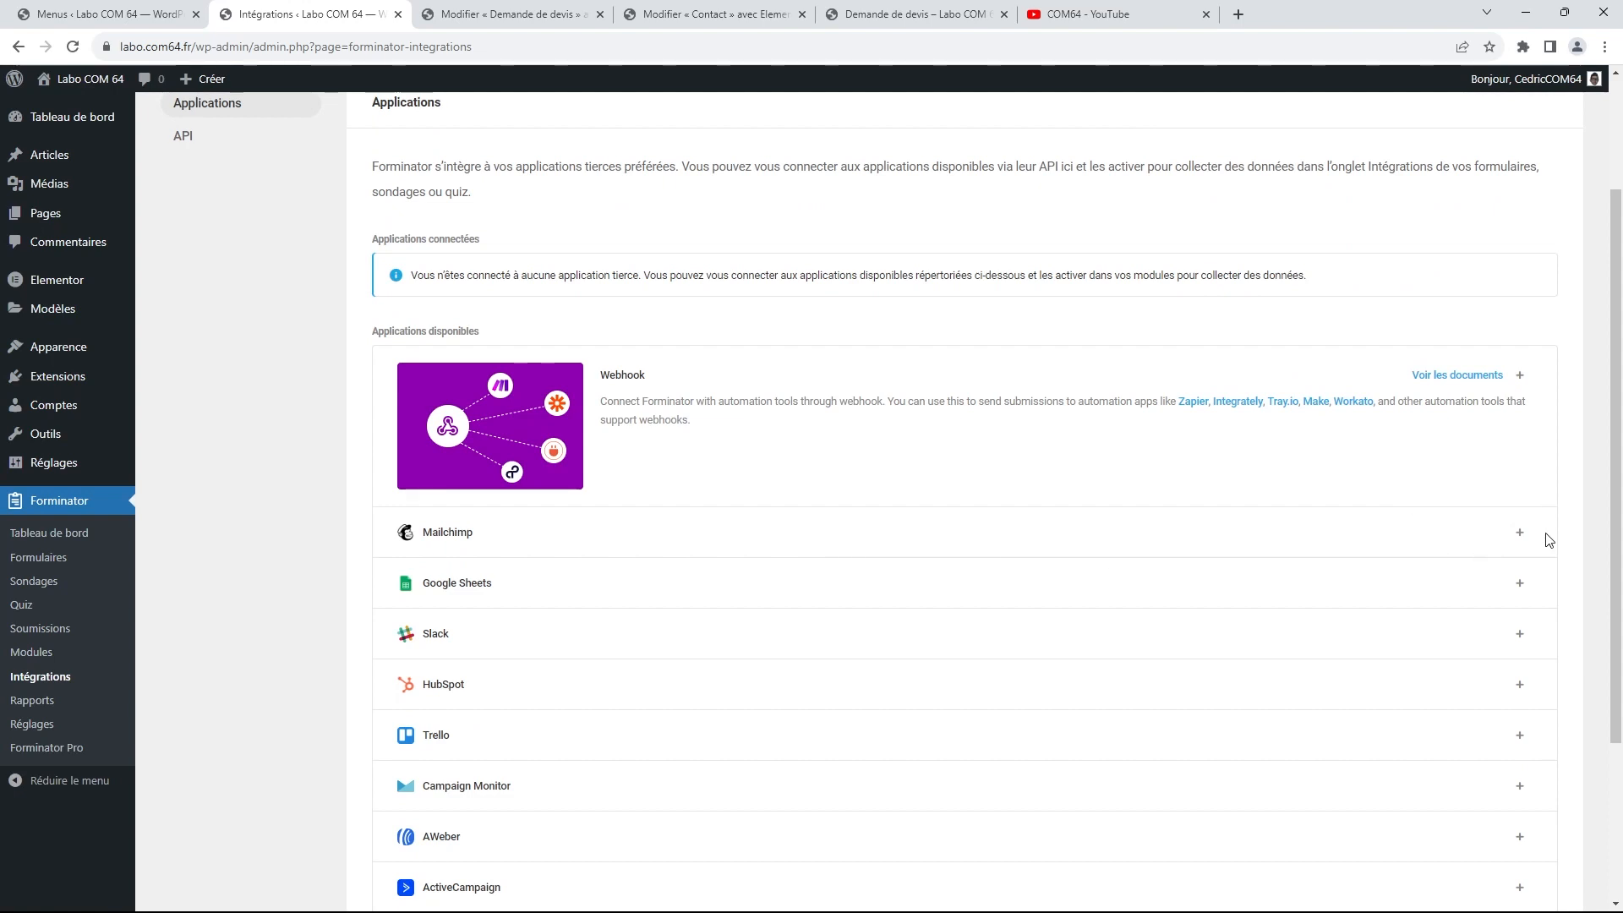
pyautogui.click(1519, 532)
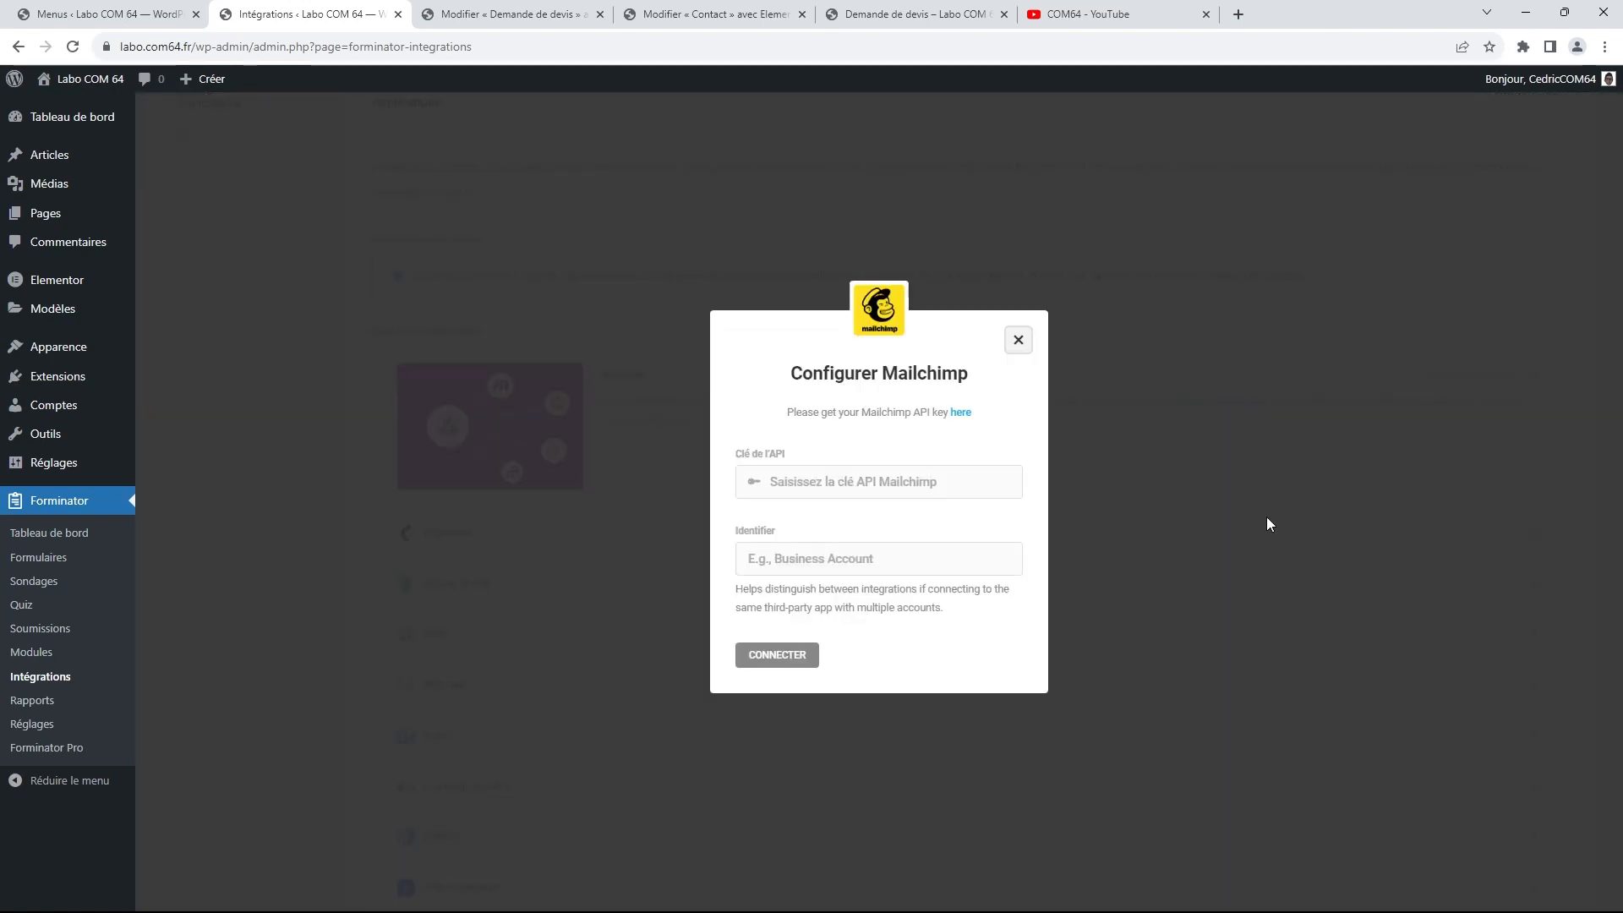
pyautogui.click(1019, 341)
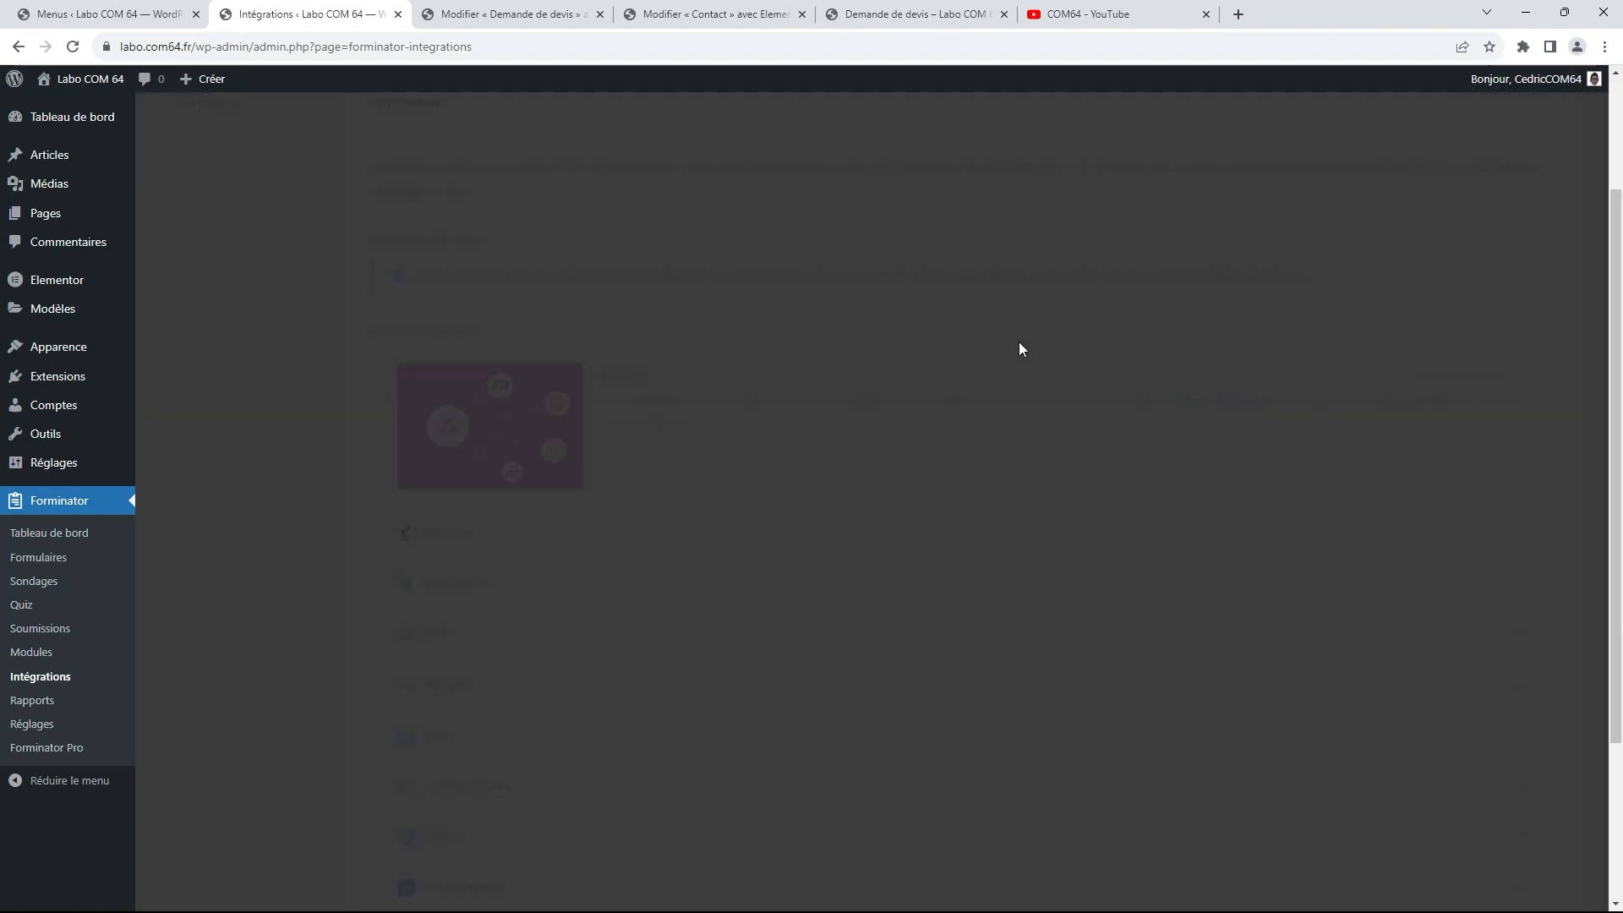
pyautogui.scroll(-2, 1000, 461)
pyautogui.scroll(3, 987, 480)
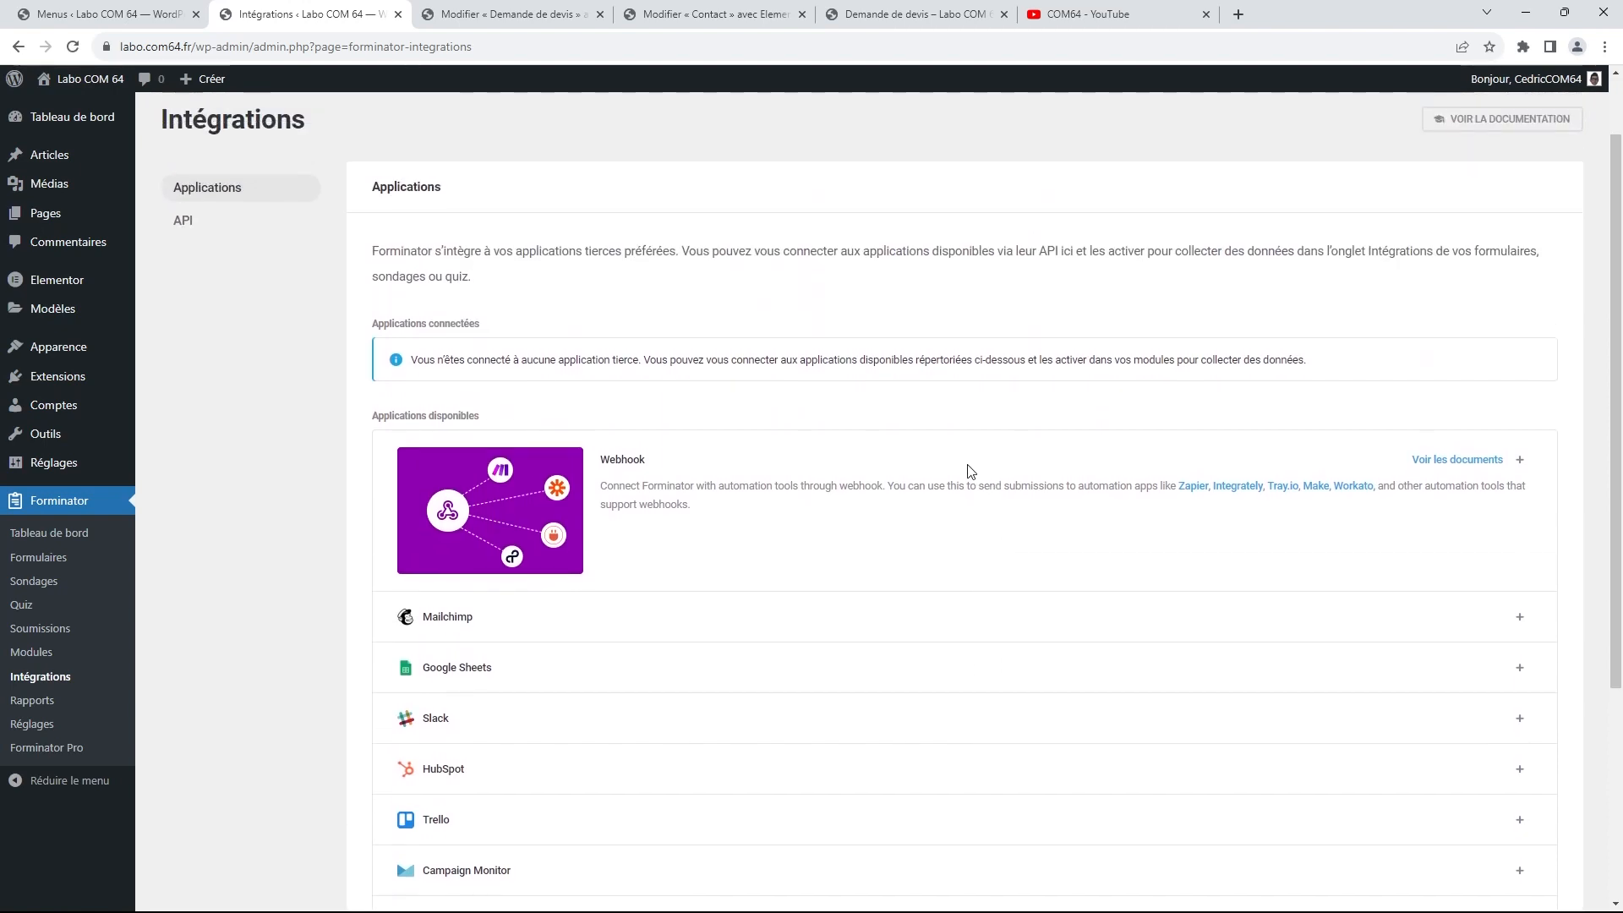
pyautogui.click(181, 222)
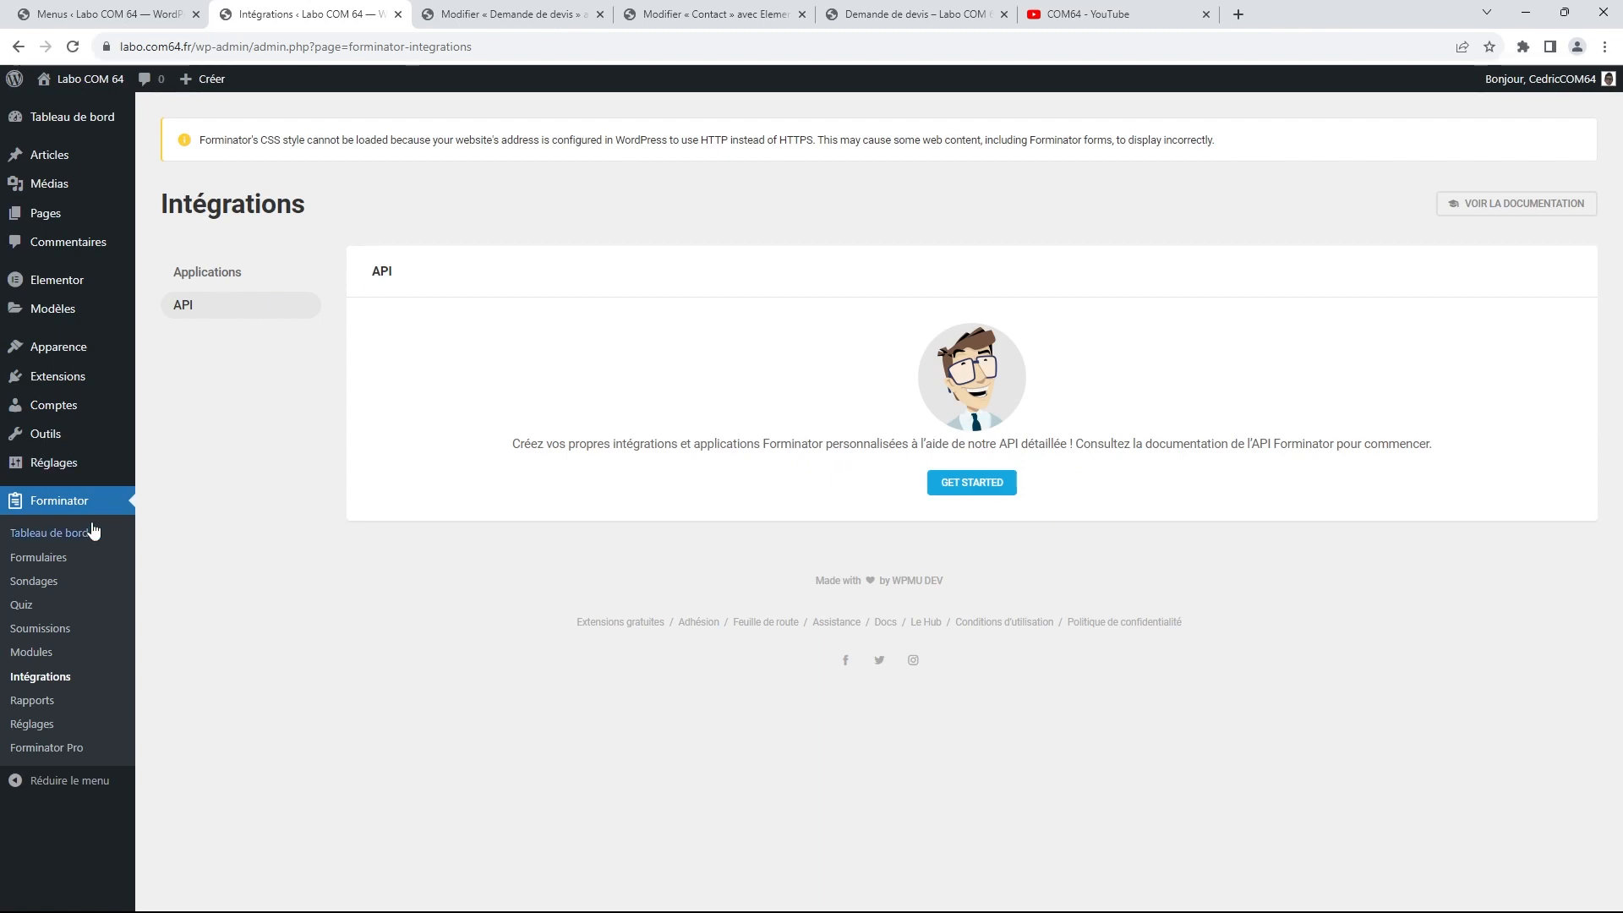
# Reopen the Newsletter form for editing, publish it and copy its shortcode
pyautogui.click(54, 557)
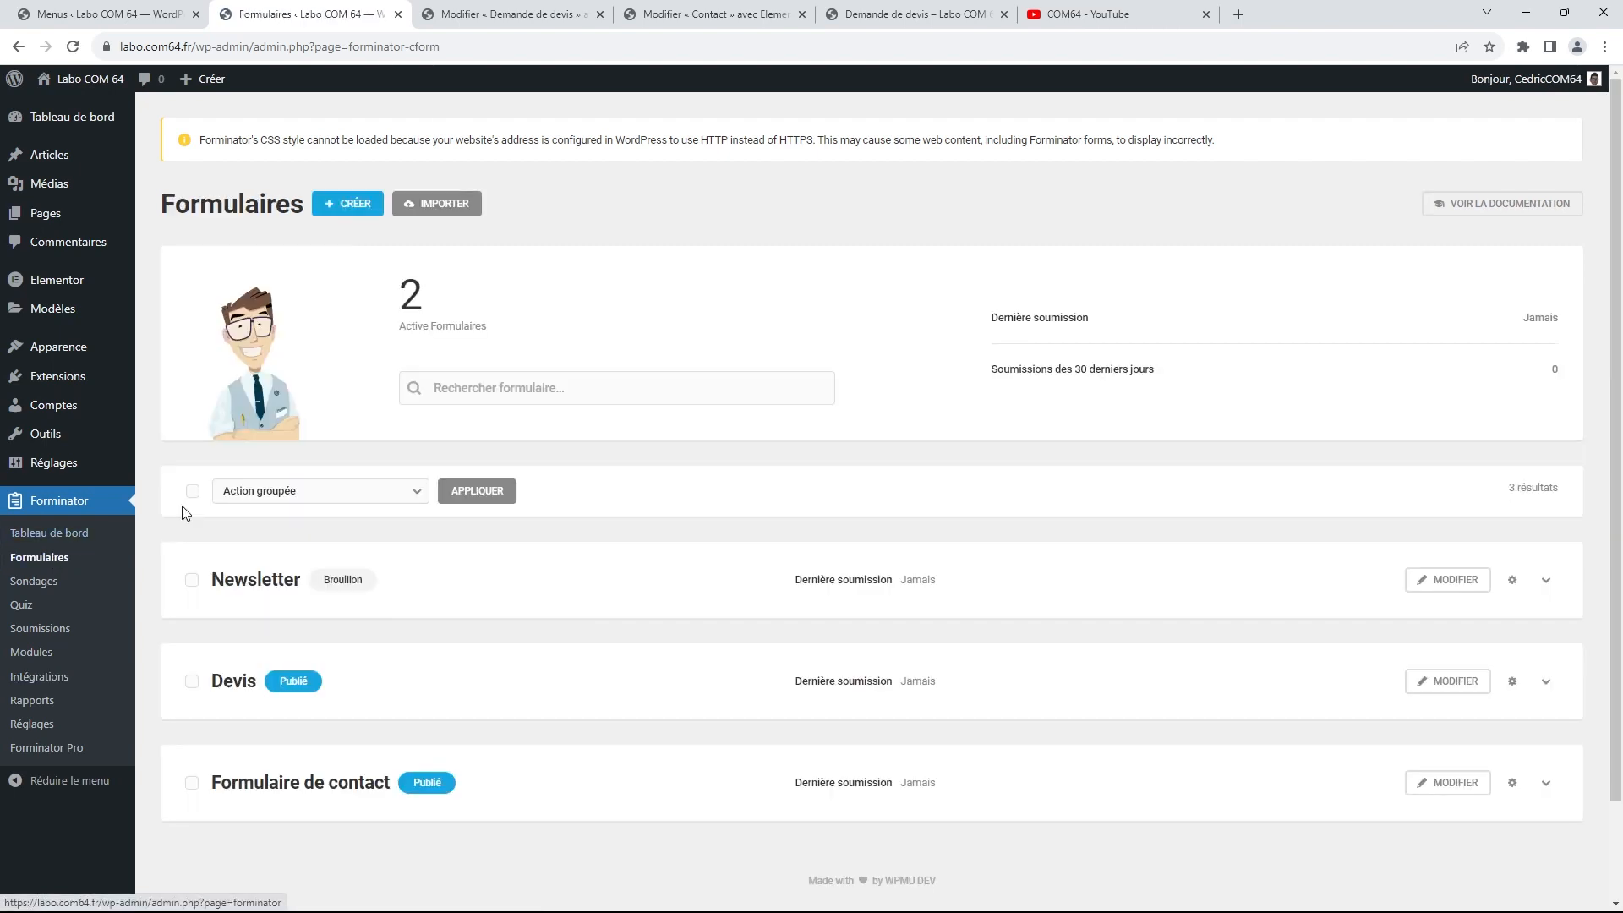
pyautogui.click(281, 583)
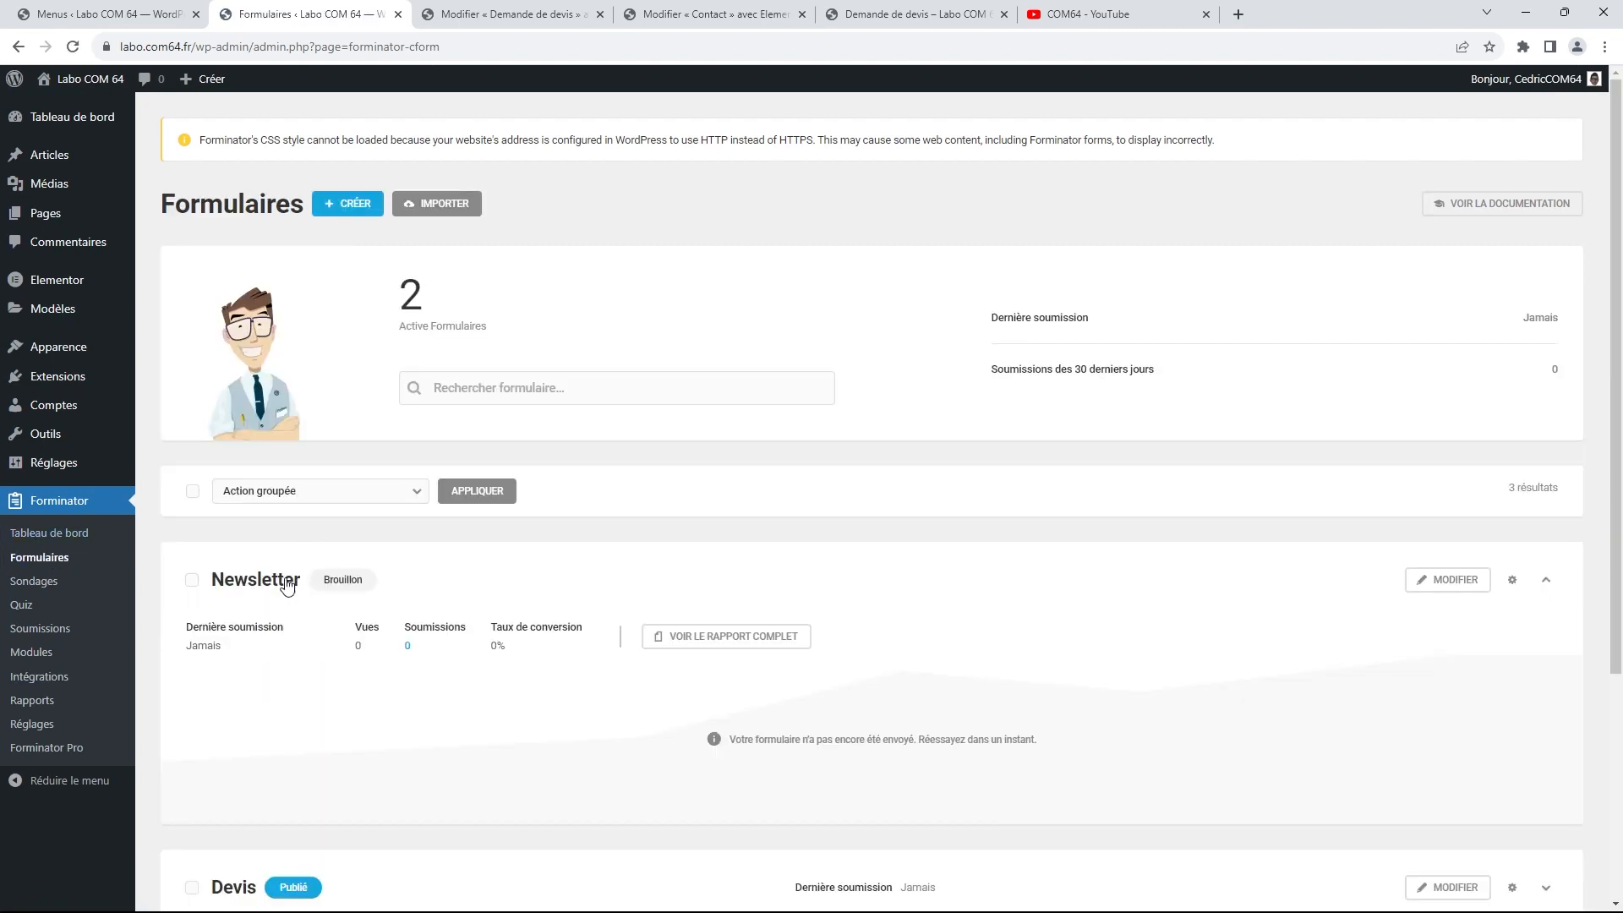
pyautogui.scroll(-1, 1033, 605)
pyautogui.click(277, 502)
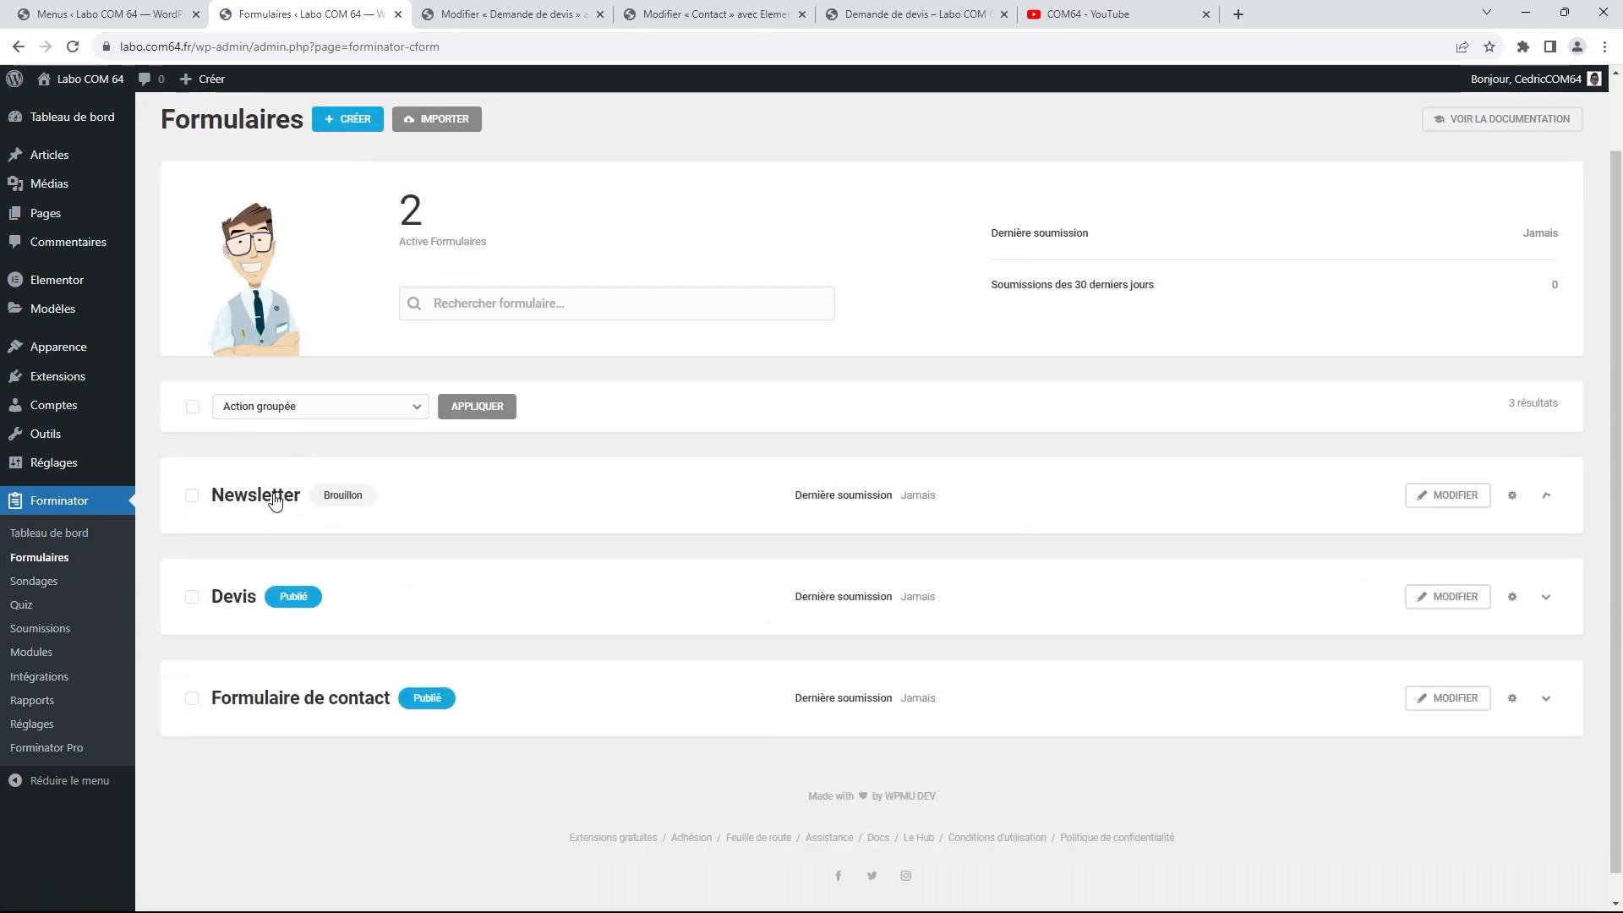
pyautogui.click(275, 502)
pyautogui.click(1427, 502)
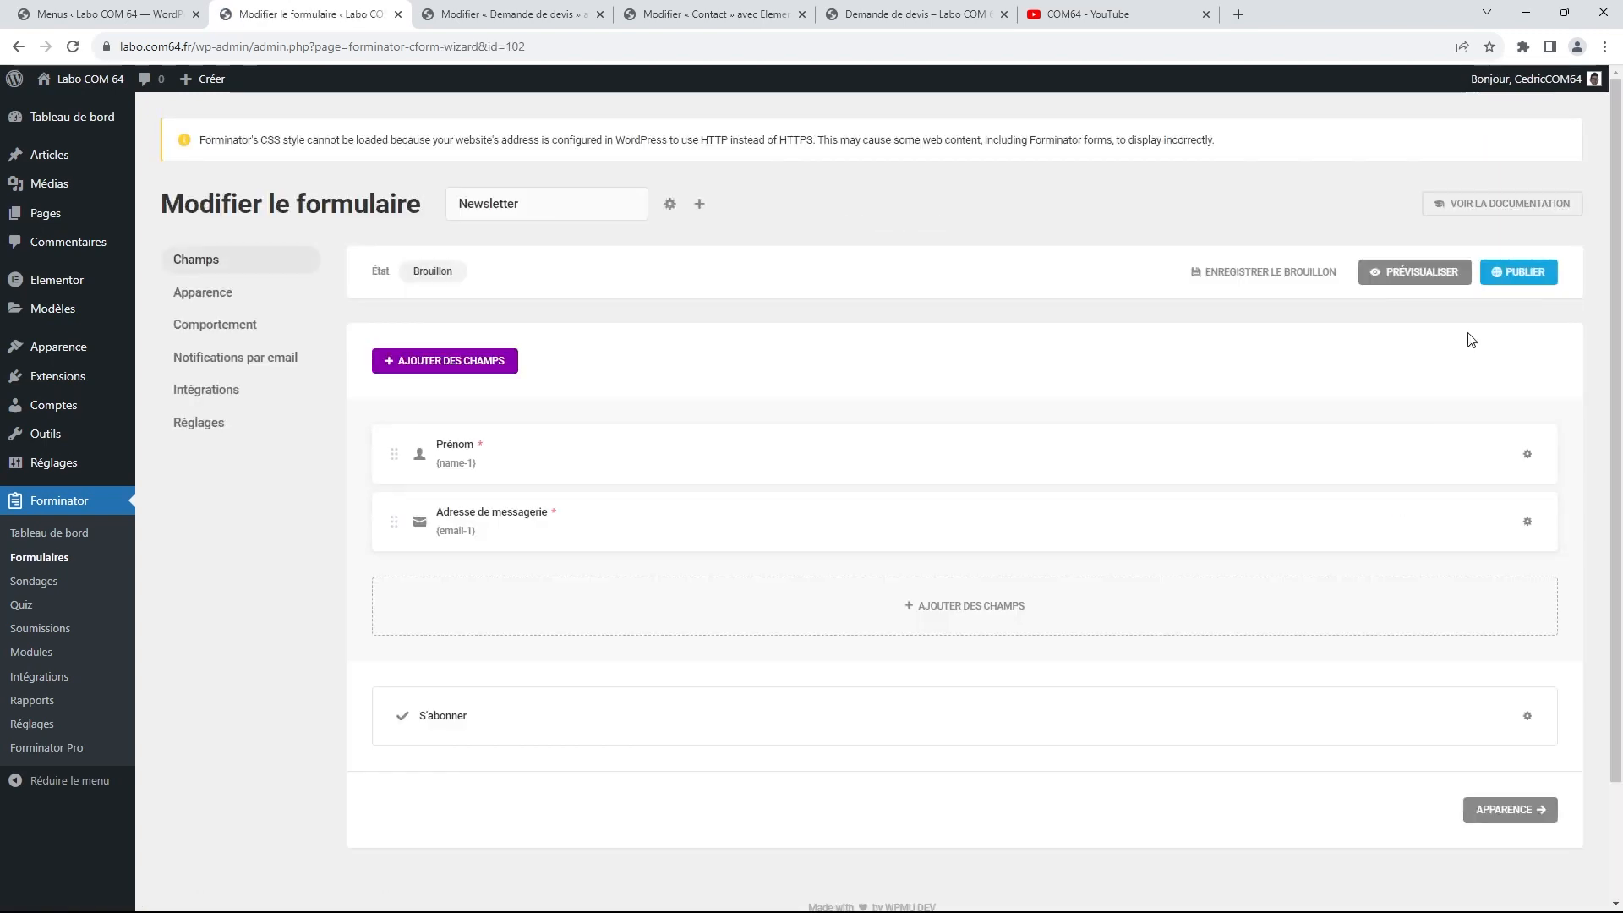
pyautogui.click(1520, 272)
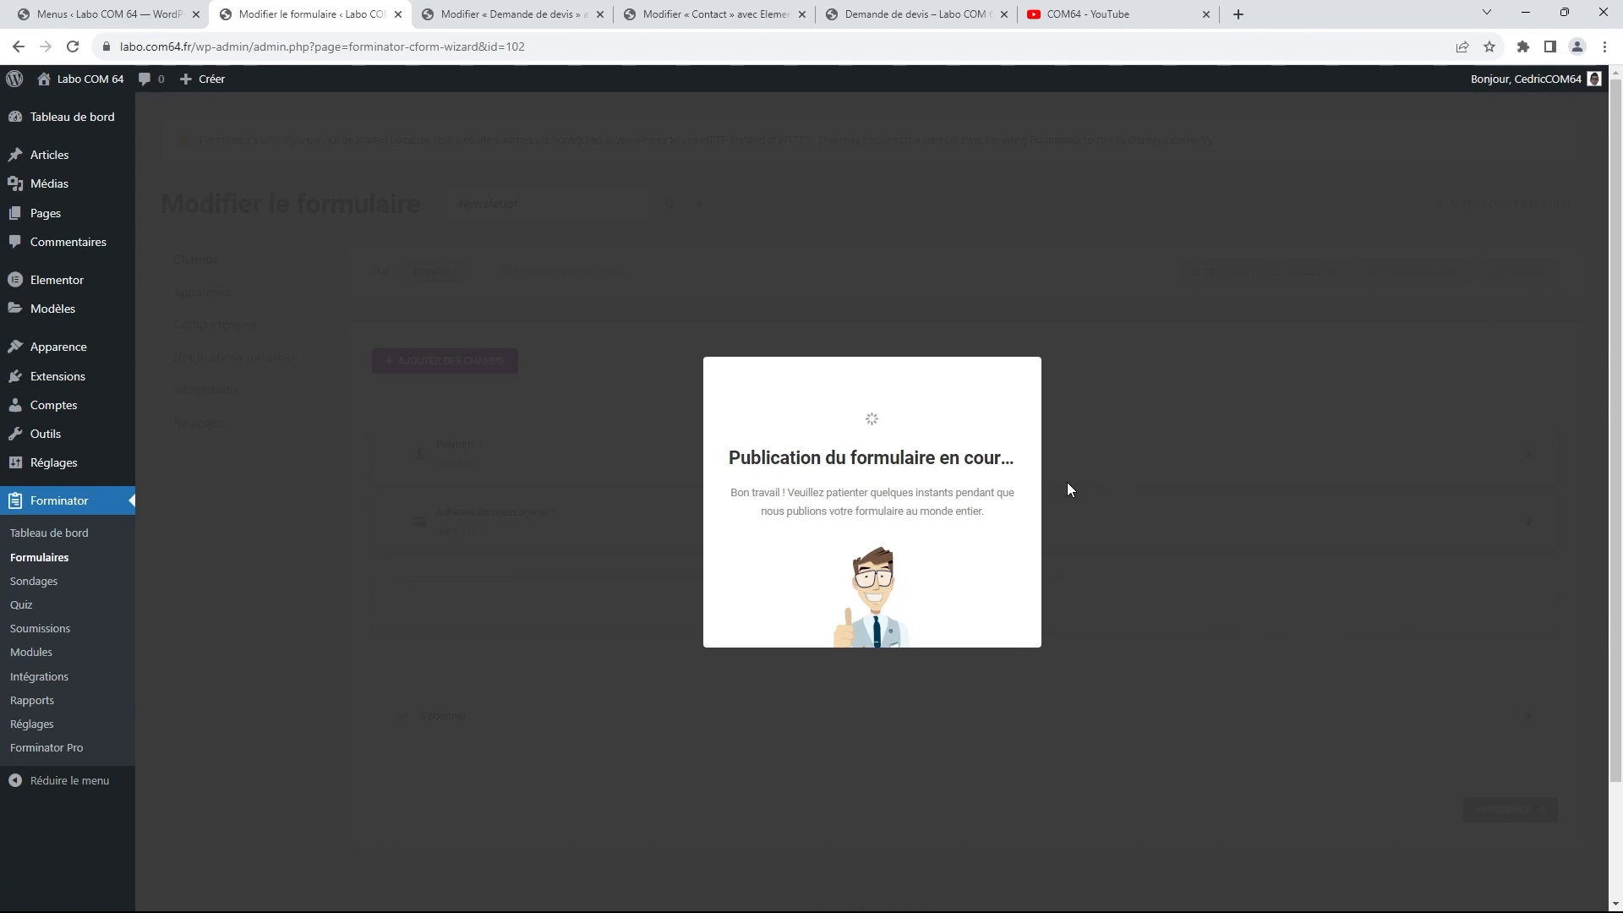
pyautogui.click(998, 552)
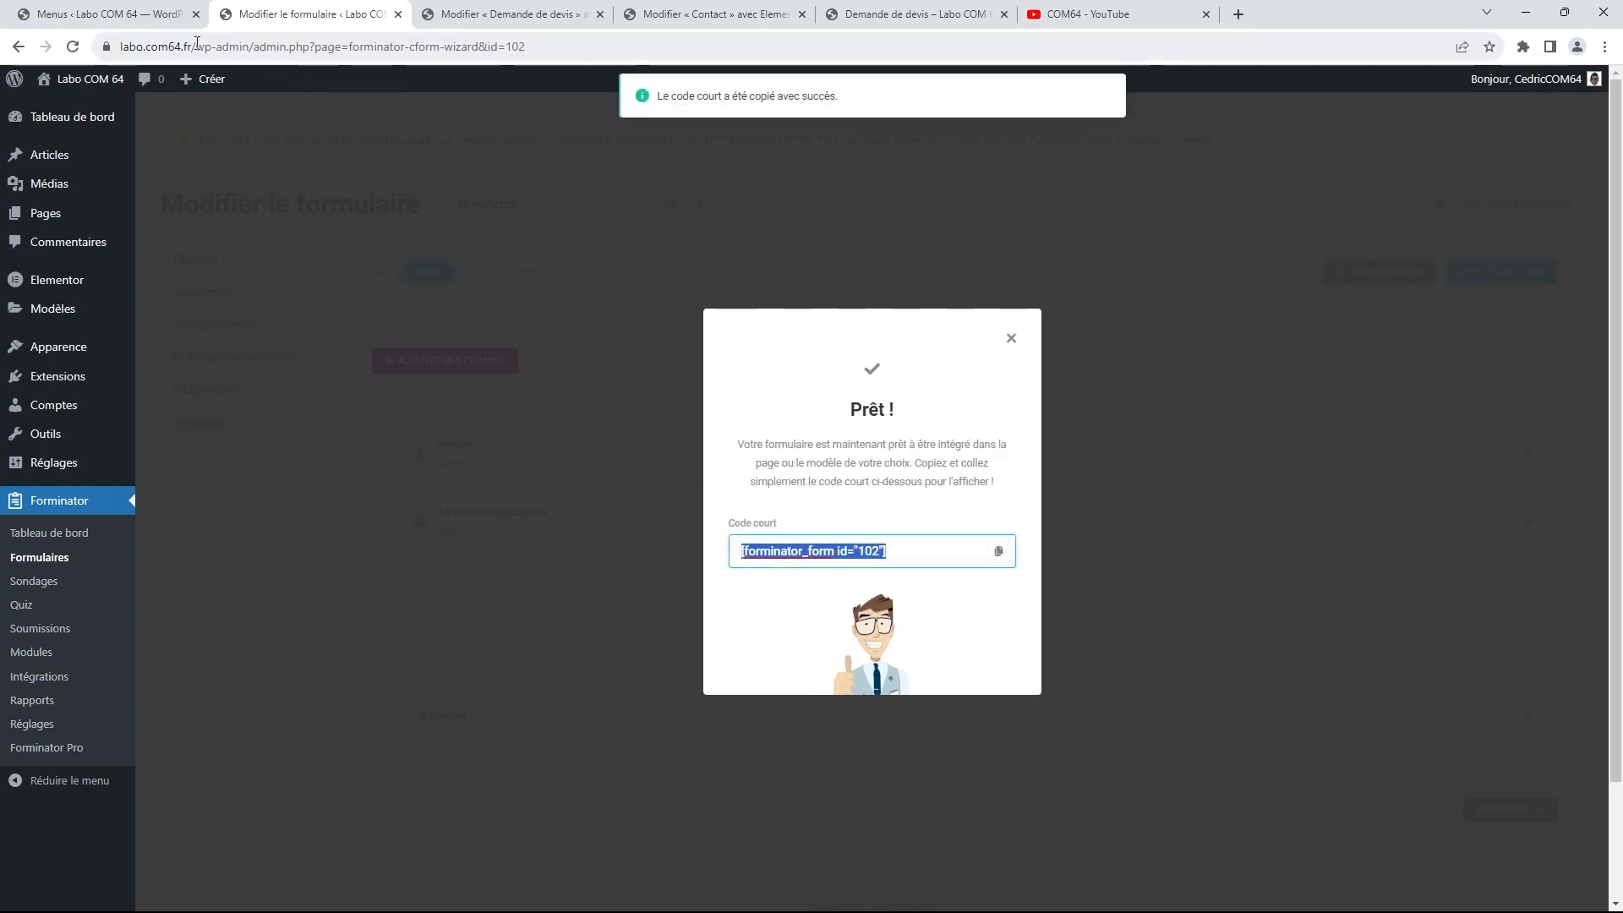
# Create a new WordPress page titled "Abonnement" and publish it
pyautogui.click(127, 15)
pyautogui.rightClick(55, 220)
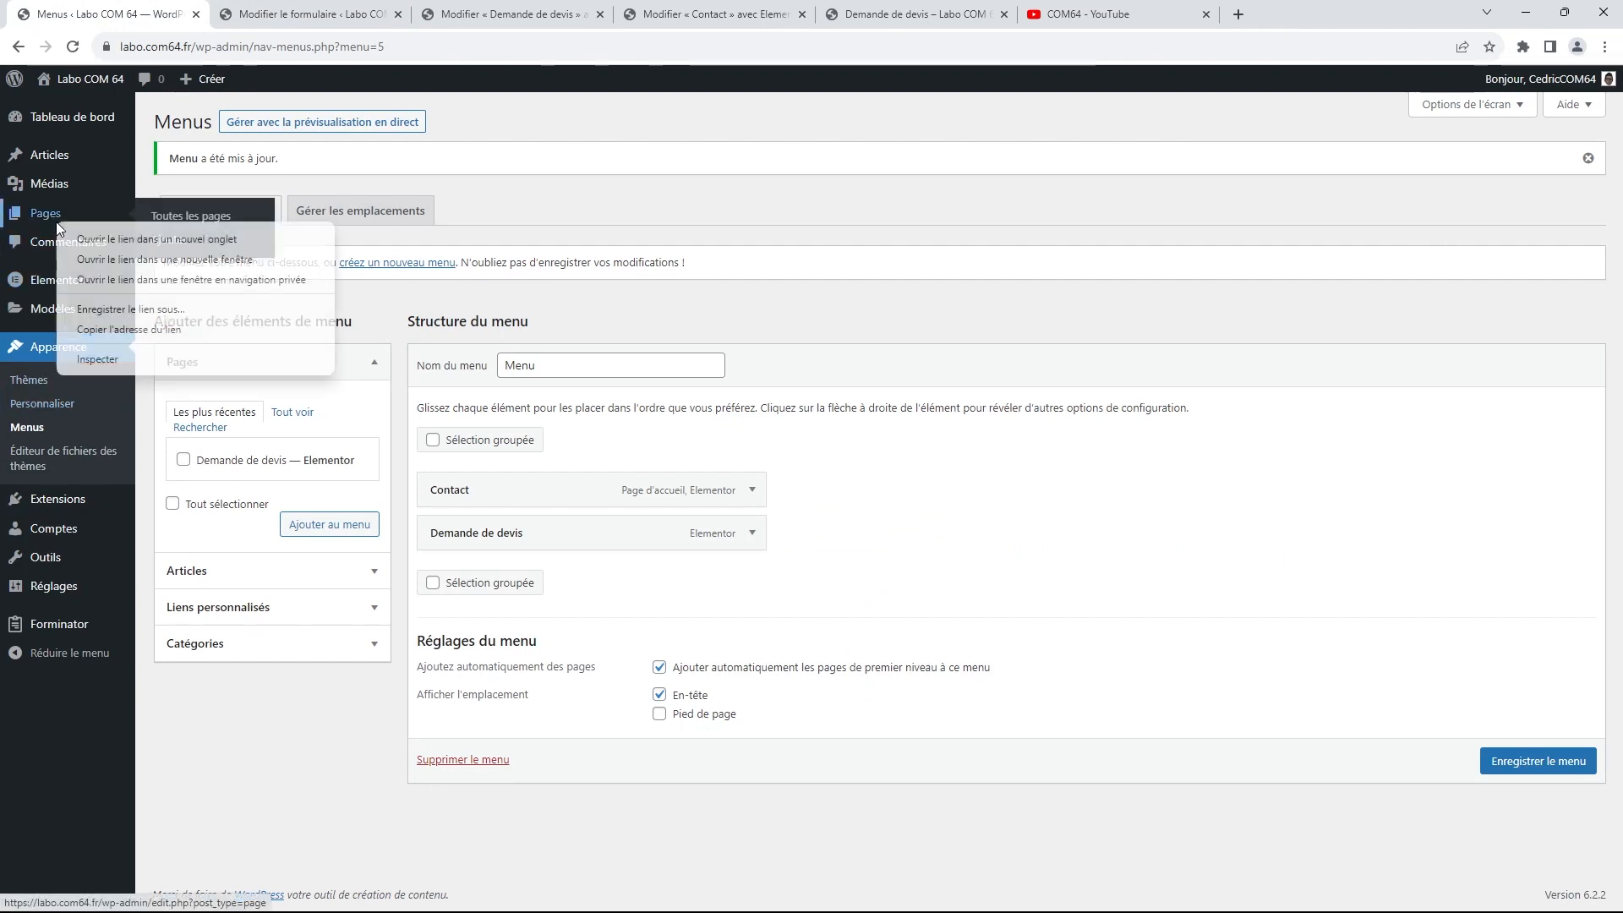
pyautogui.click(137, 239)
pyautogui.click(316, 19)
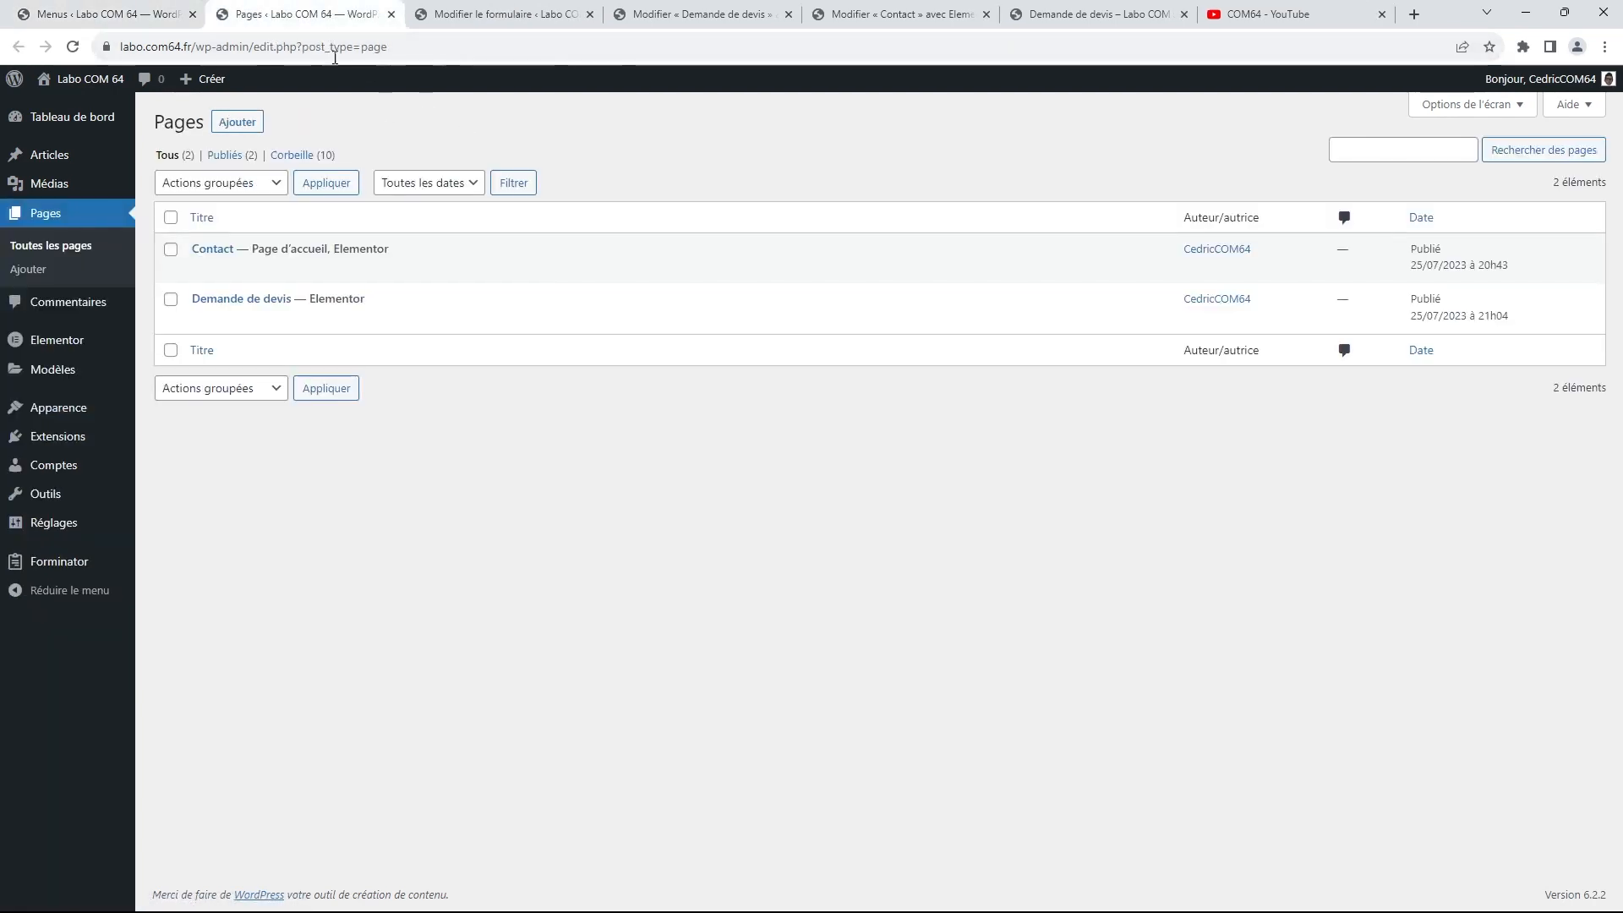
pyautogui.click(239, 124)
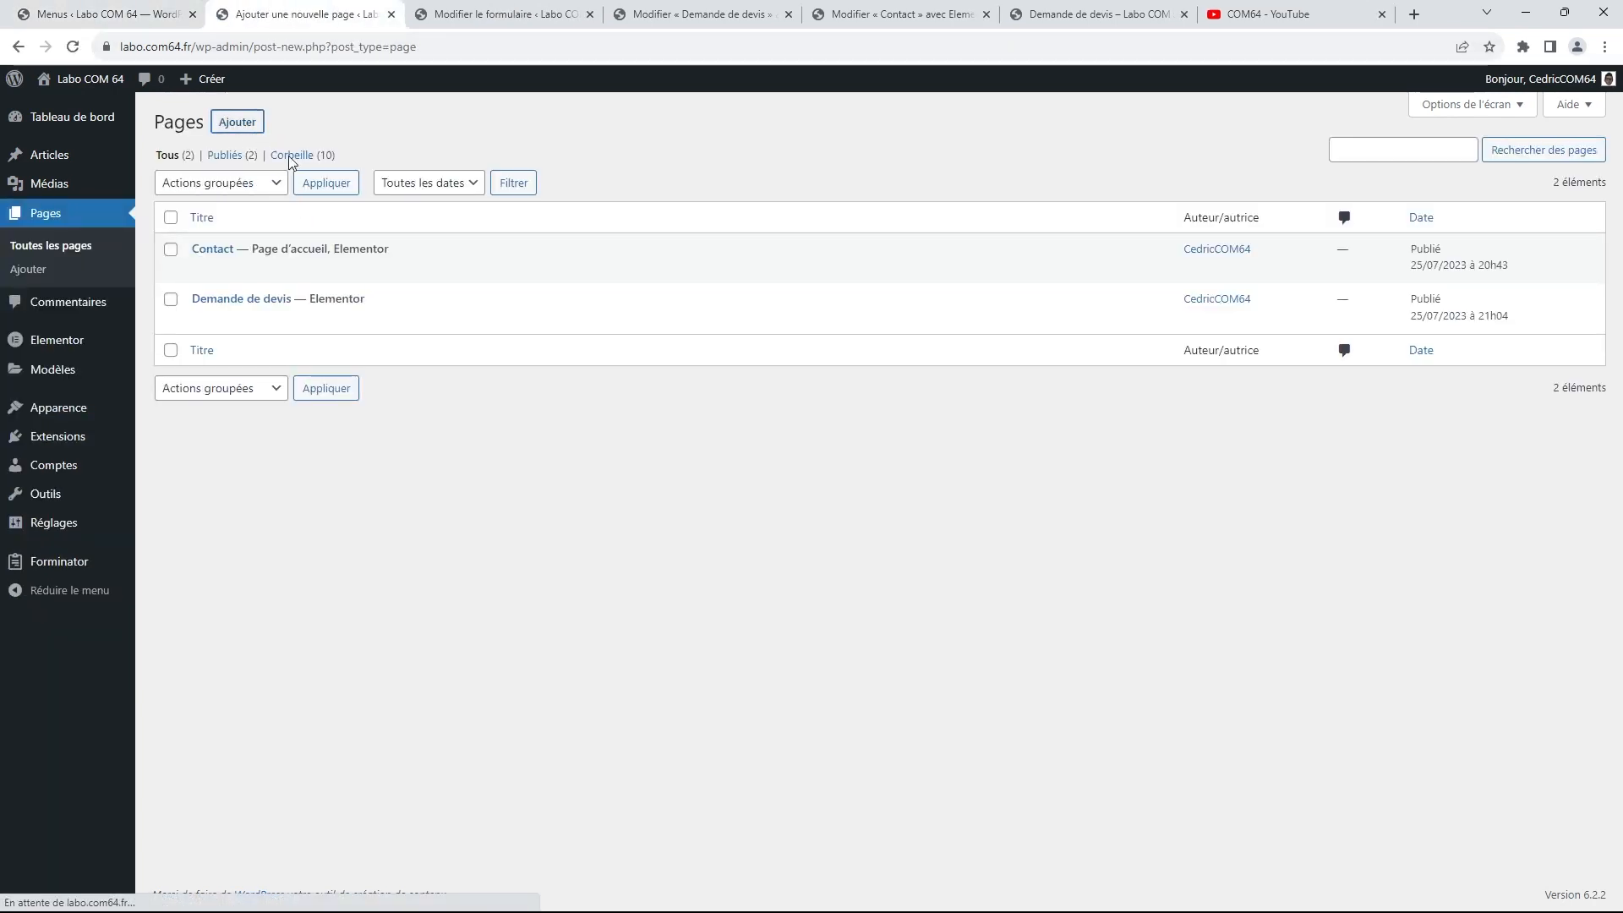
pyautogui.write('Ab')
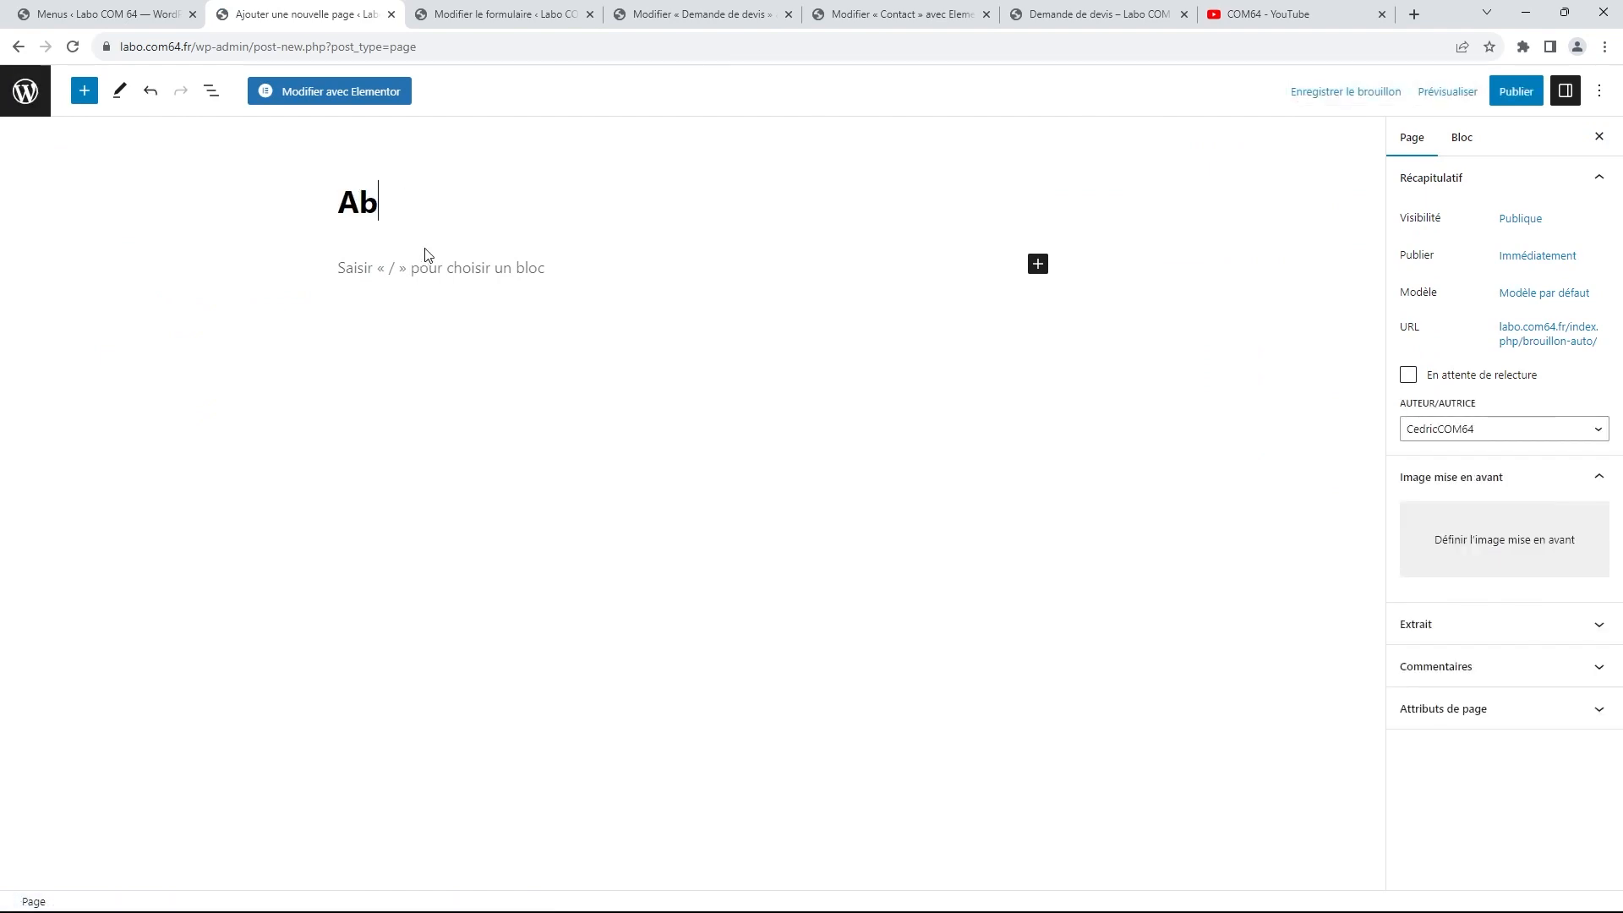
pyautogui.write('onnement')
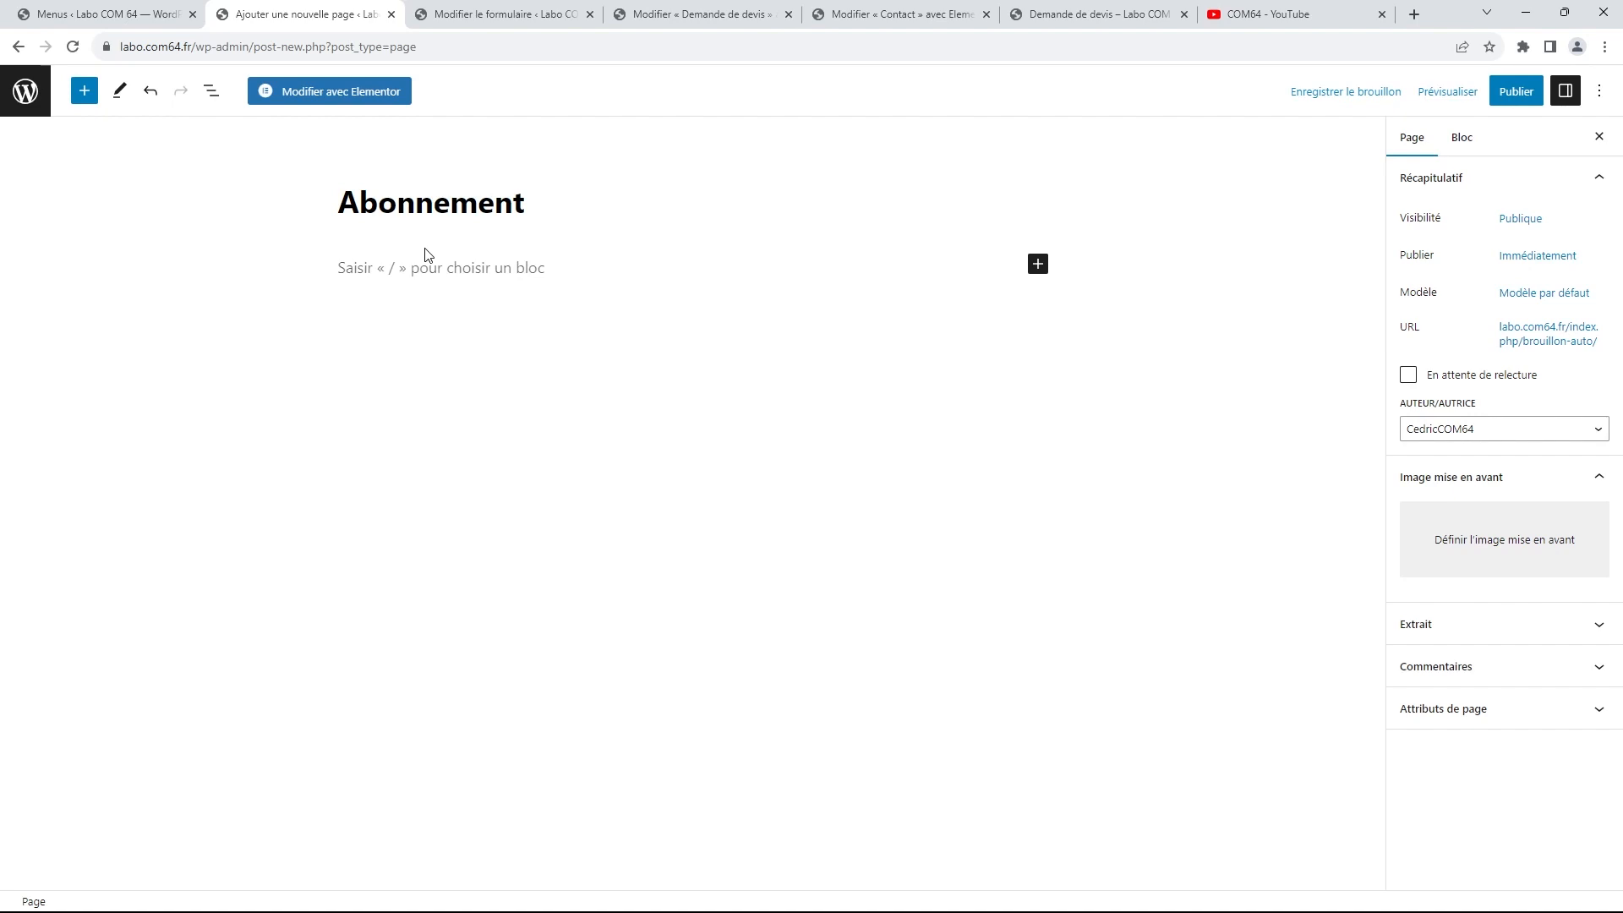
pyautogui.click(1515, 93)
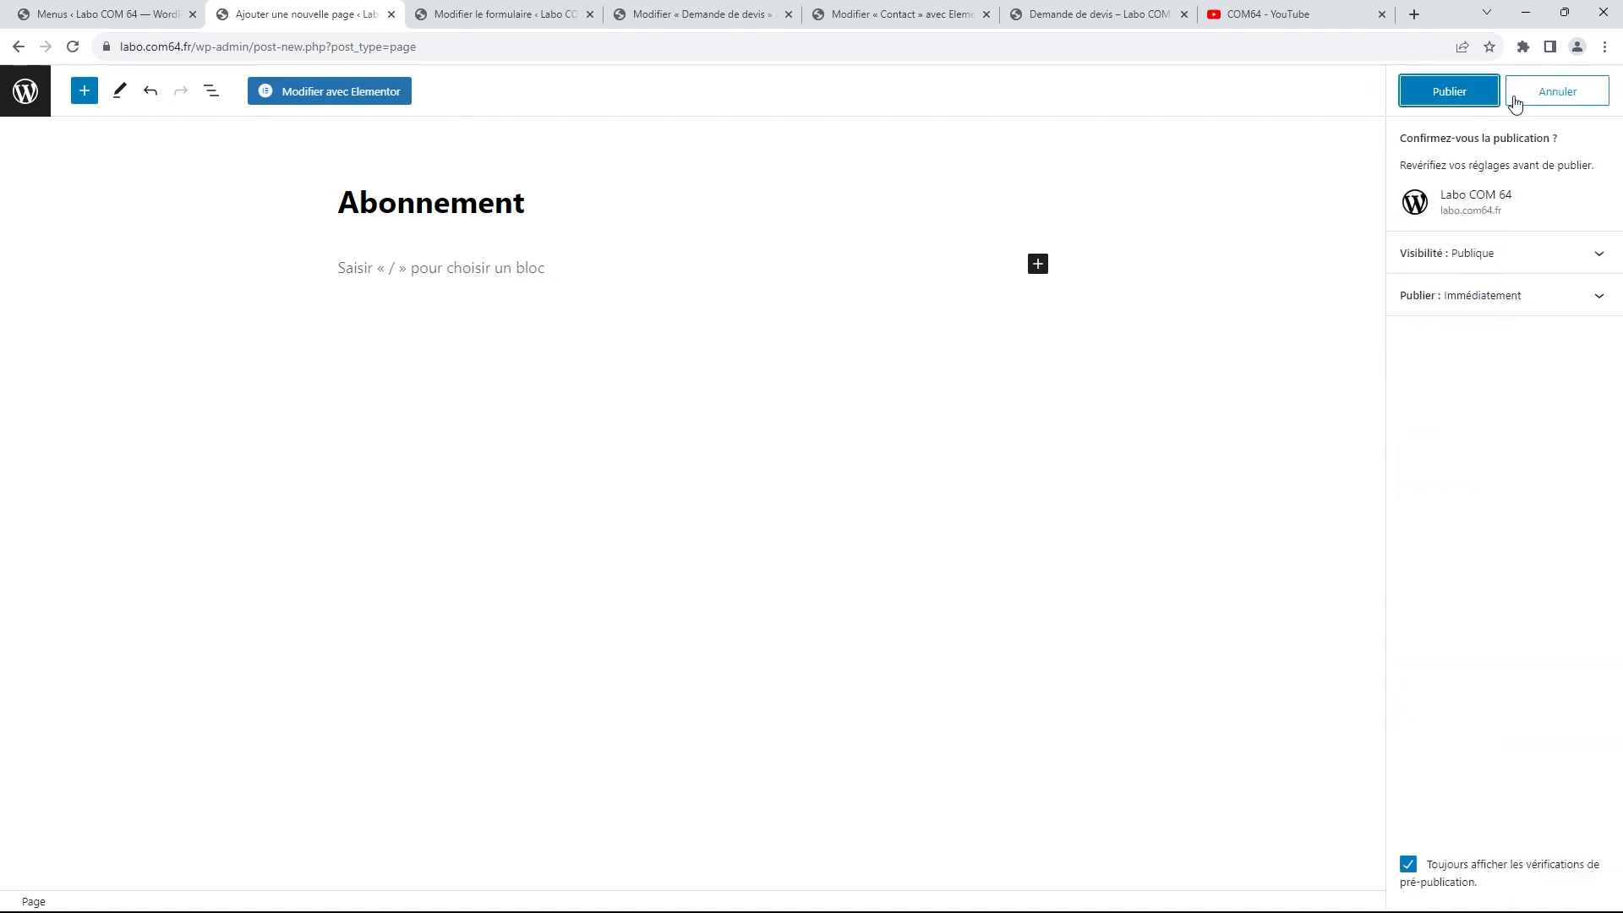
pyautogui.click(1458, 95)
# Insert the Newsletter form into the body of the Abonnement page using its copied shortcode, and update the page
pyautogui.click(530, 268)
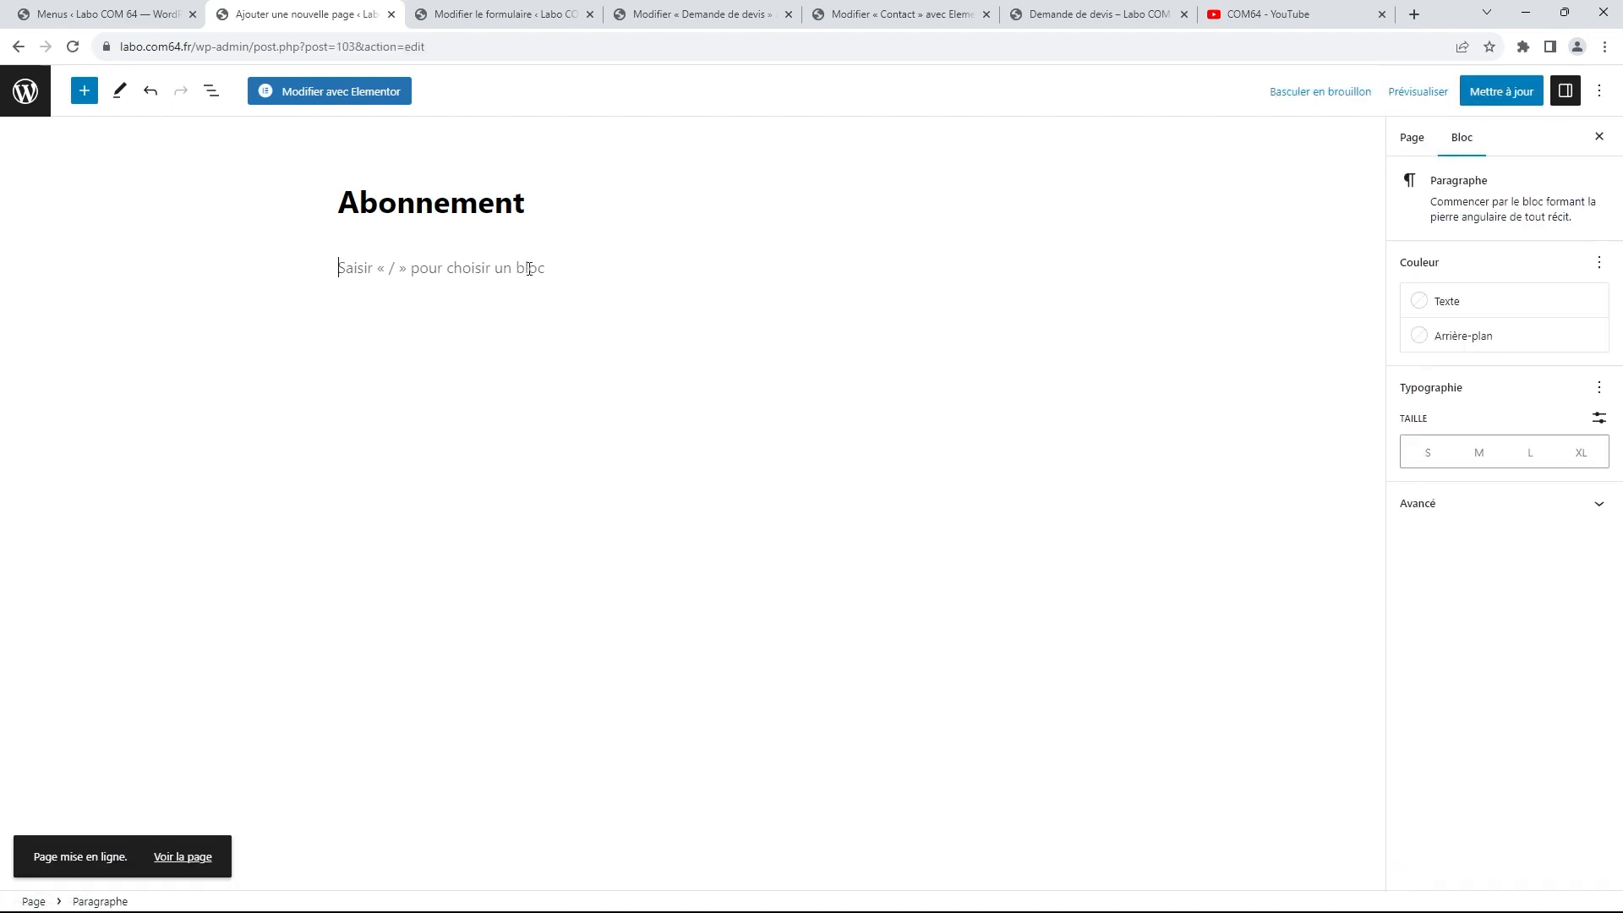
pyautogui.hotkey('ctrl', 'v')
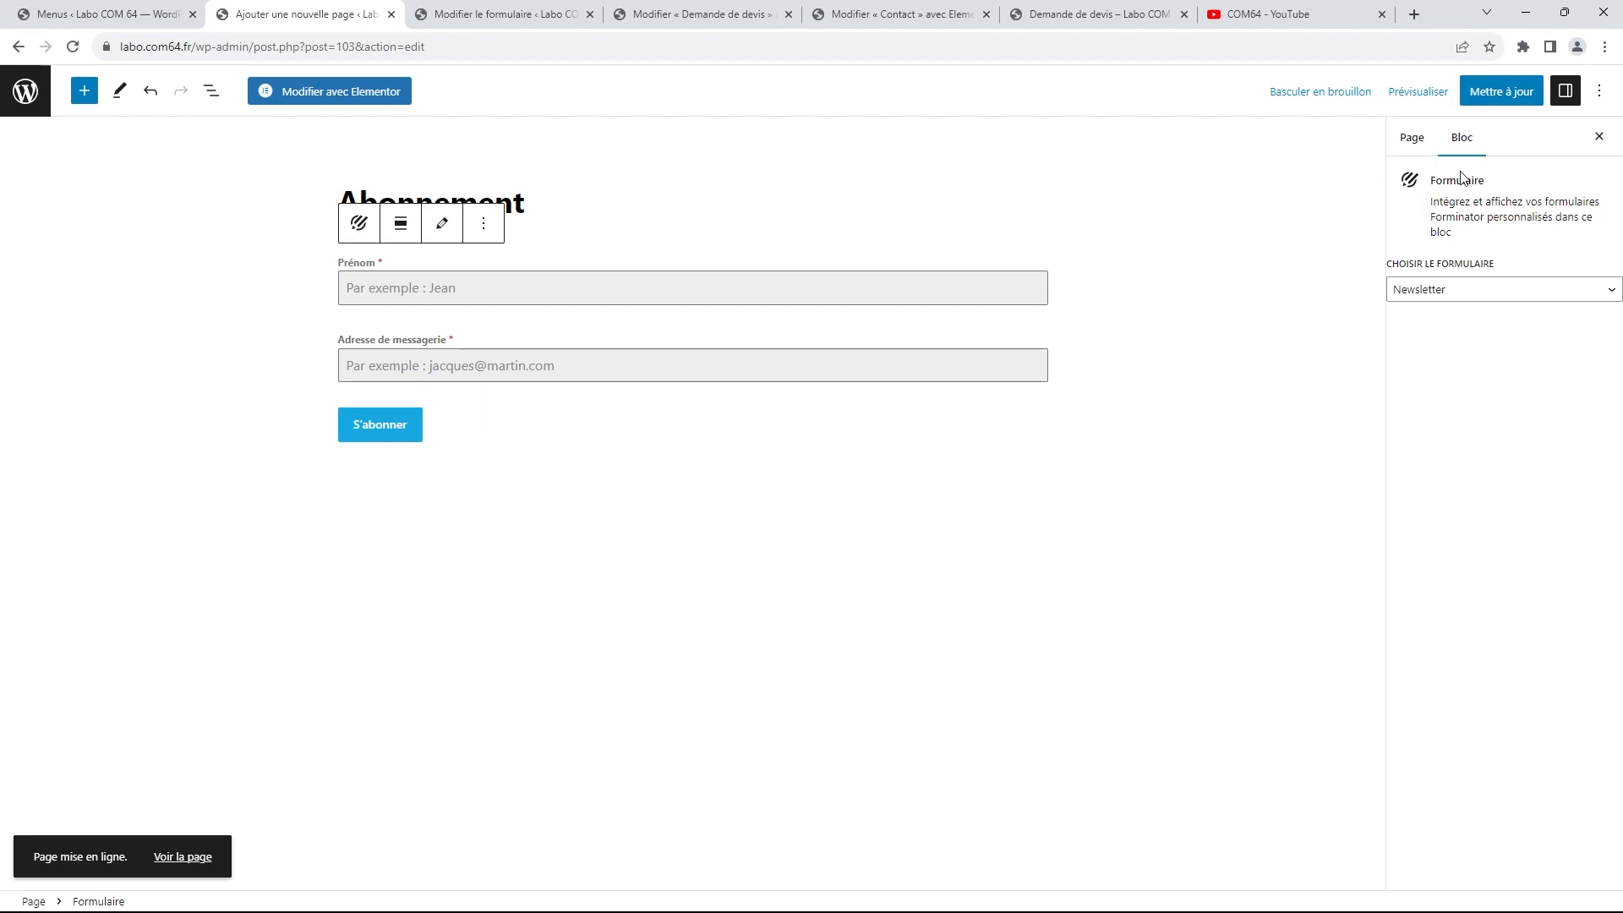
pyautogui.click(1493, 96)
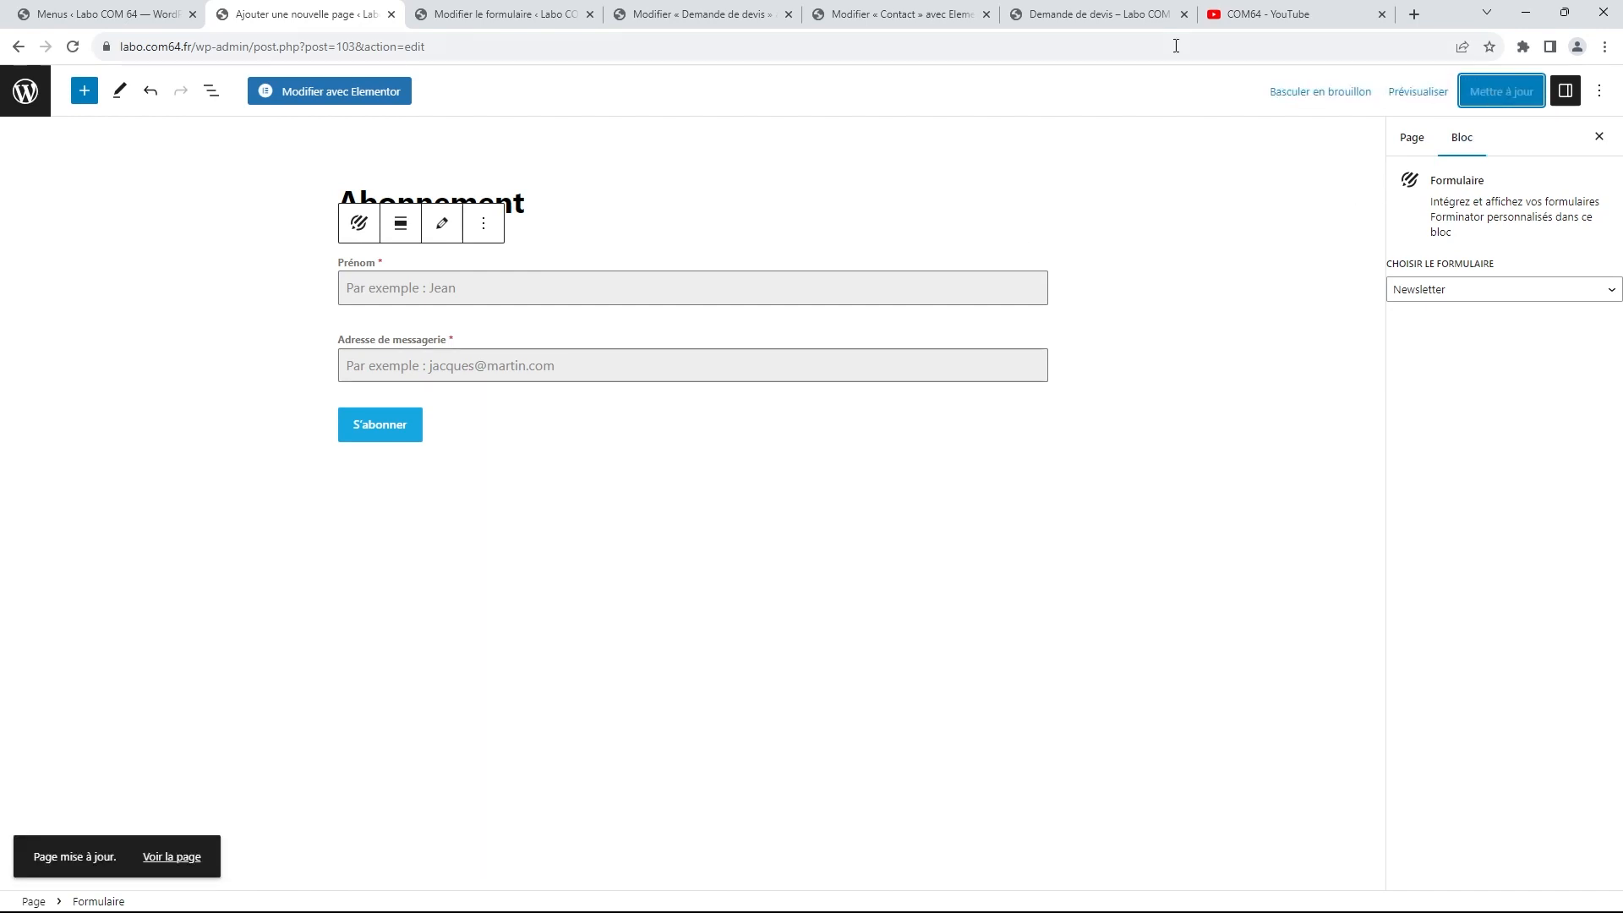
# View the Abonnement page on the live site, starting from the refreshed home page
pyautogui.click(1091, 15)
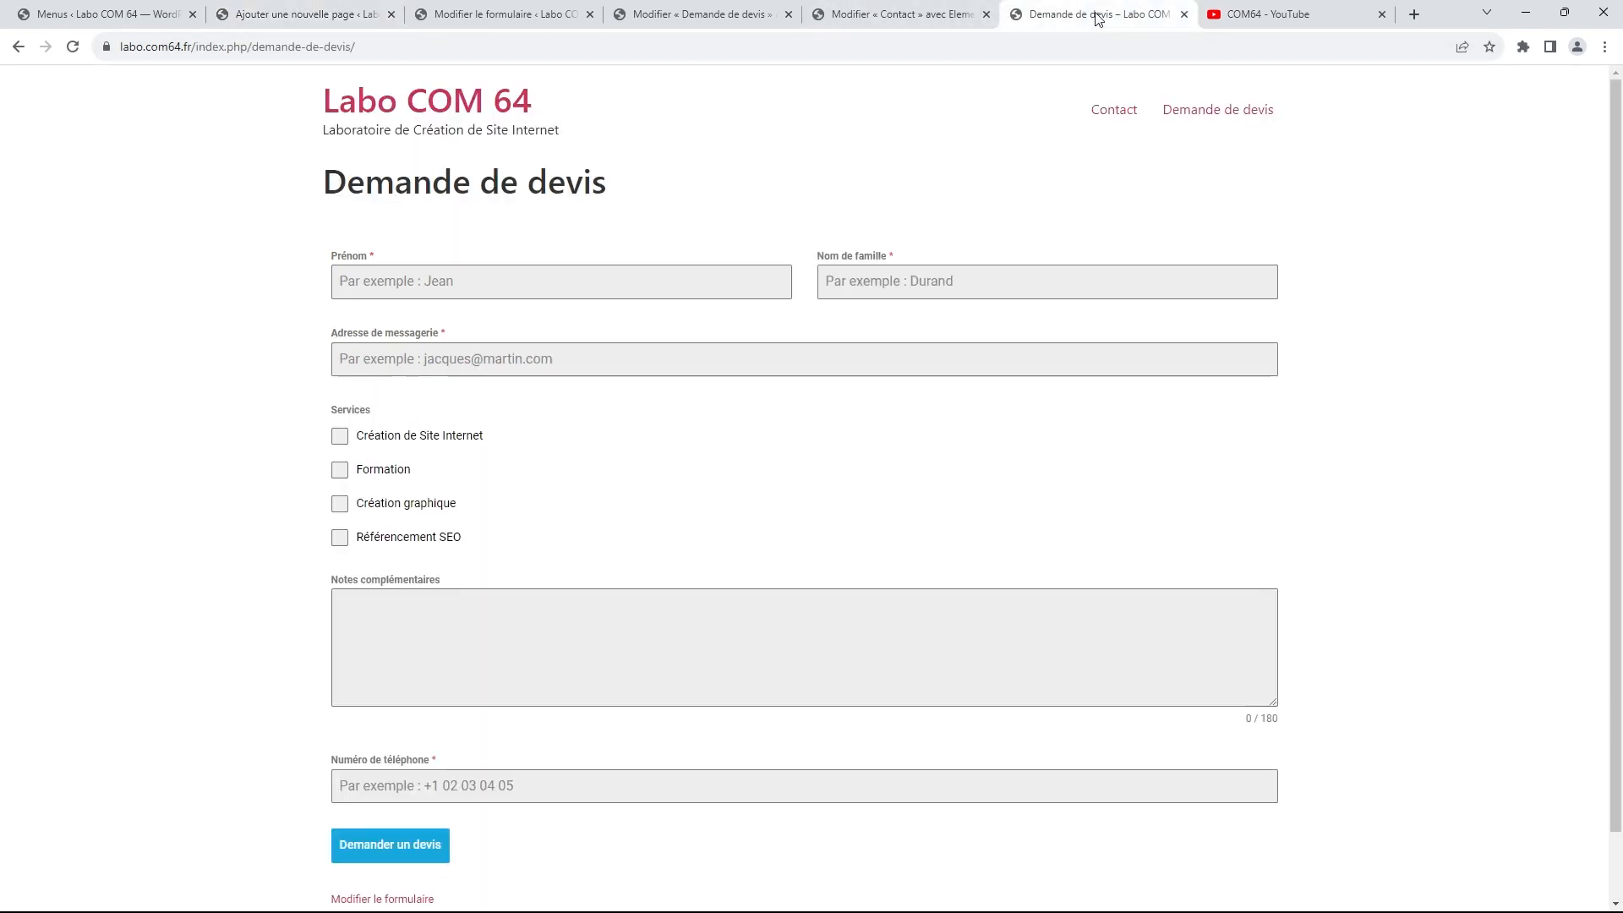
pyautogui.click(495, 103)
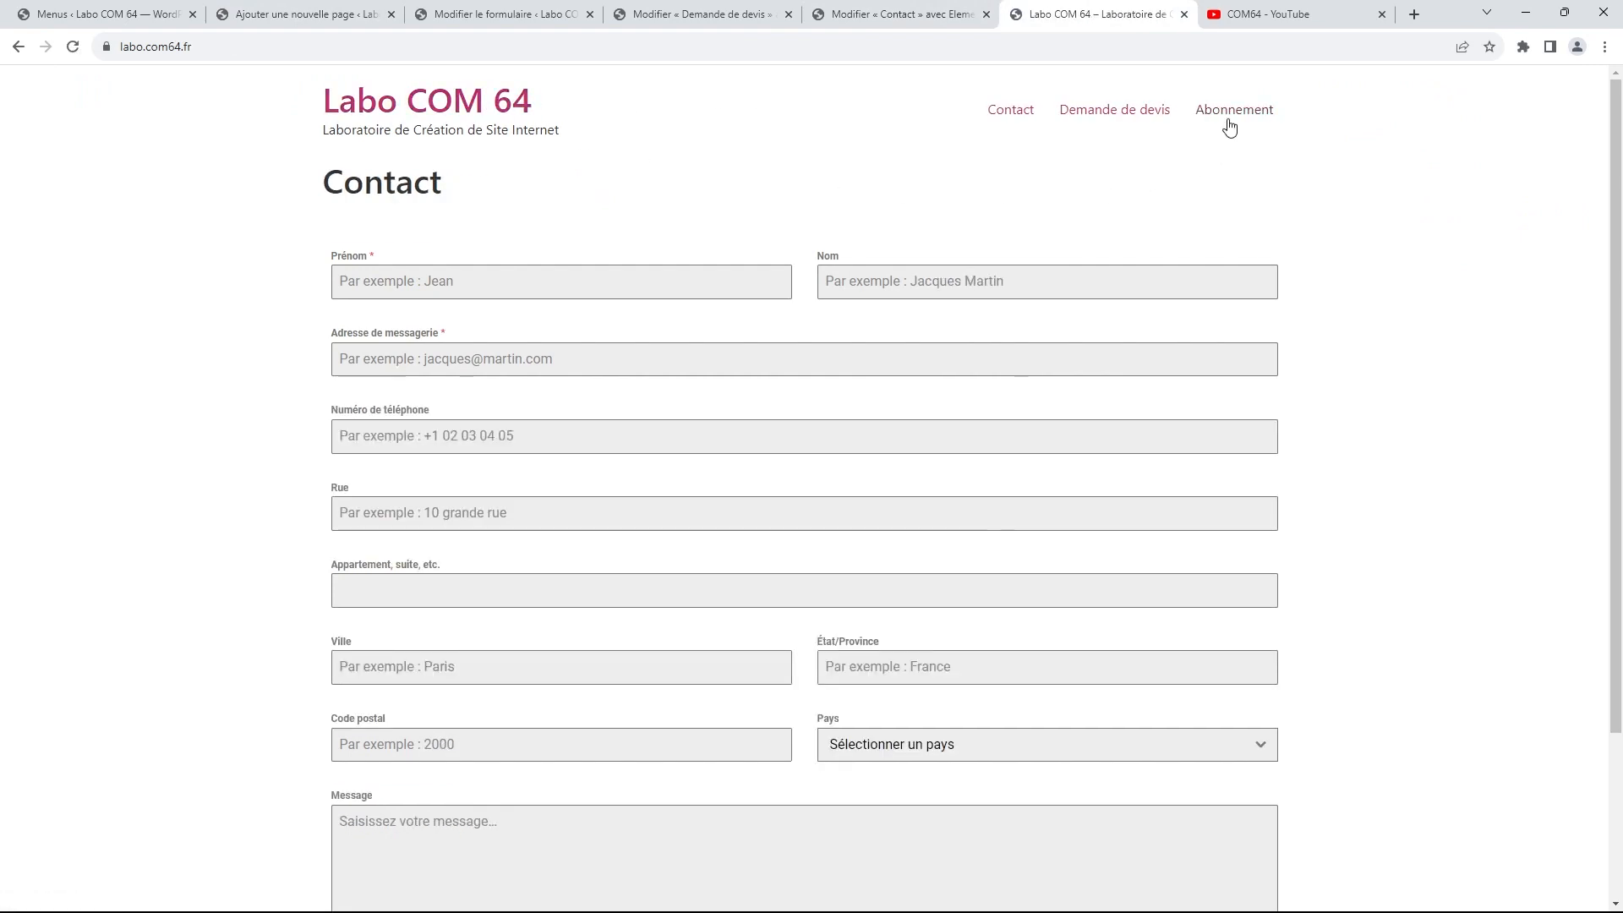
pyautogui.click(1232, 119)
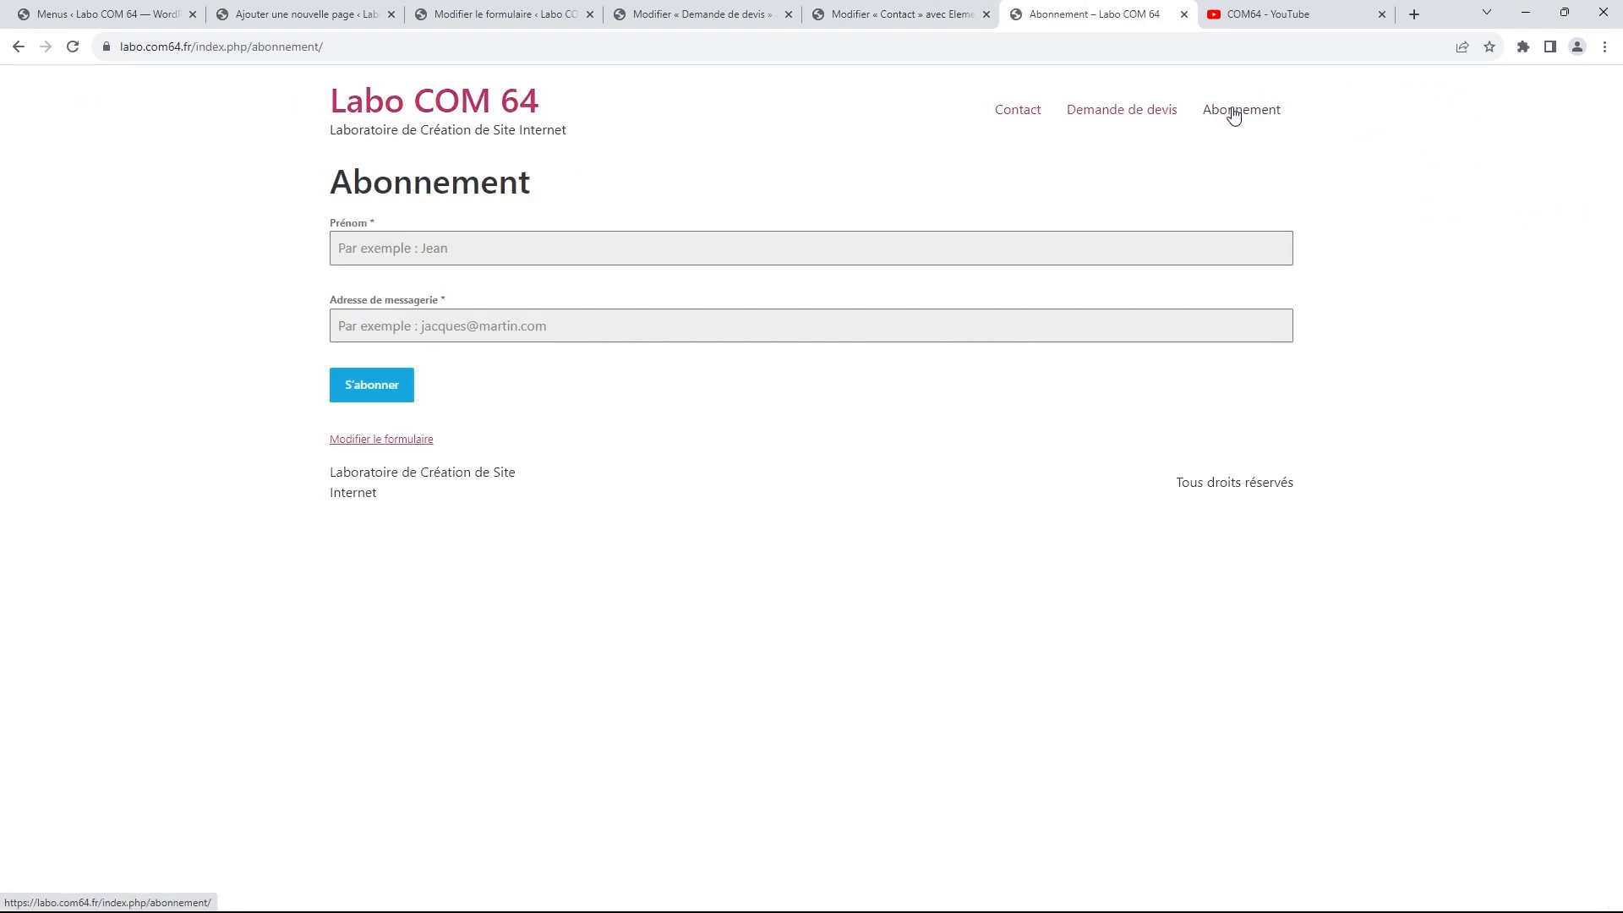
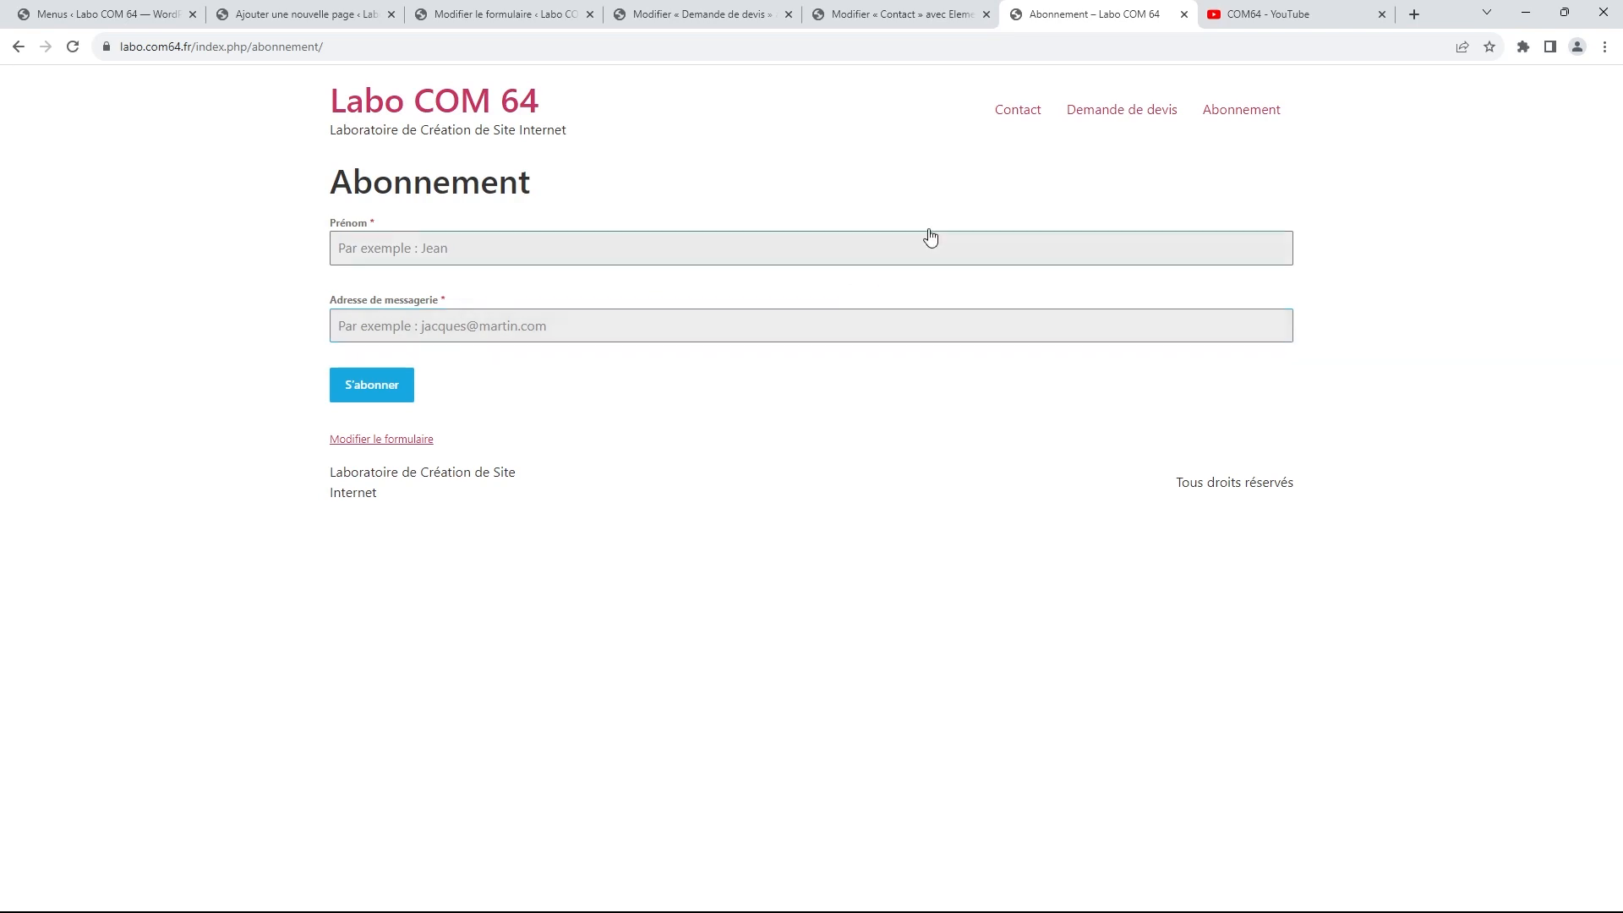
# Close the Abonnement page editor and create a Forminator form from the Inscription template, named "Inscription utilisateur"
pyautogui.click(149, 15)
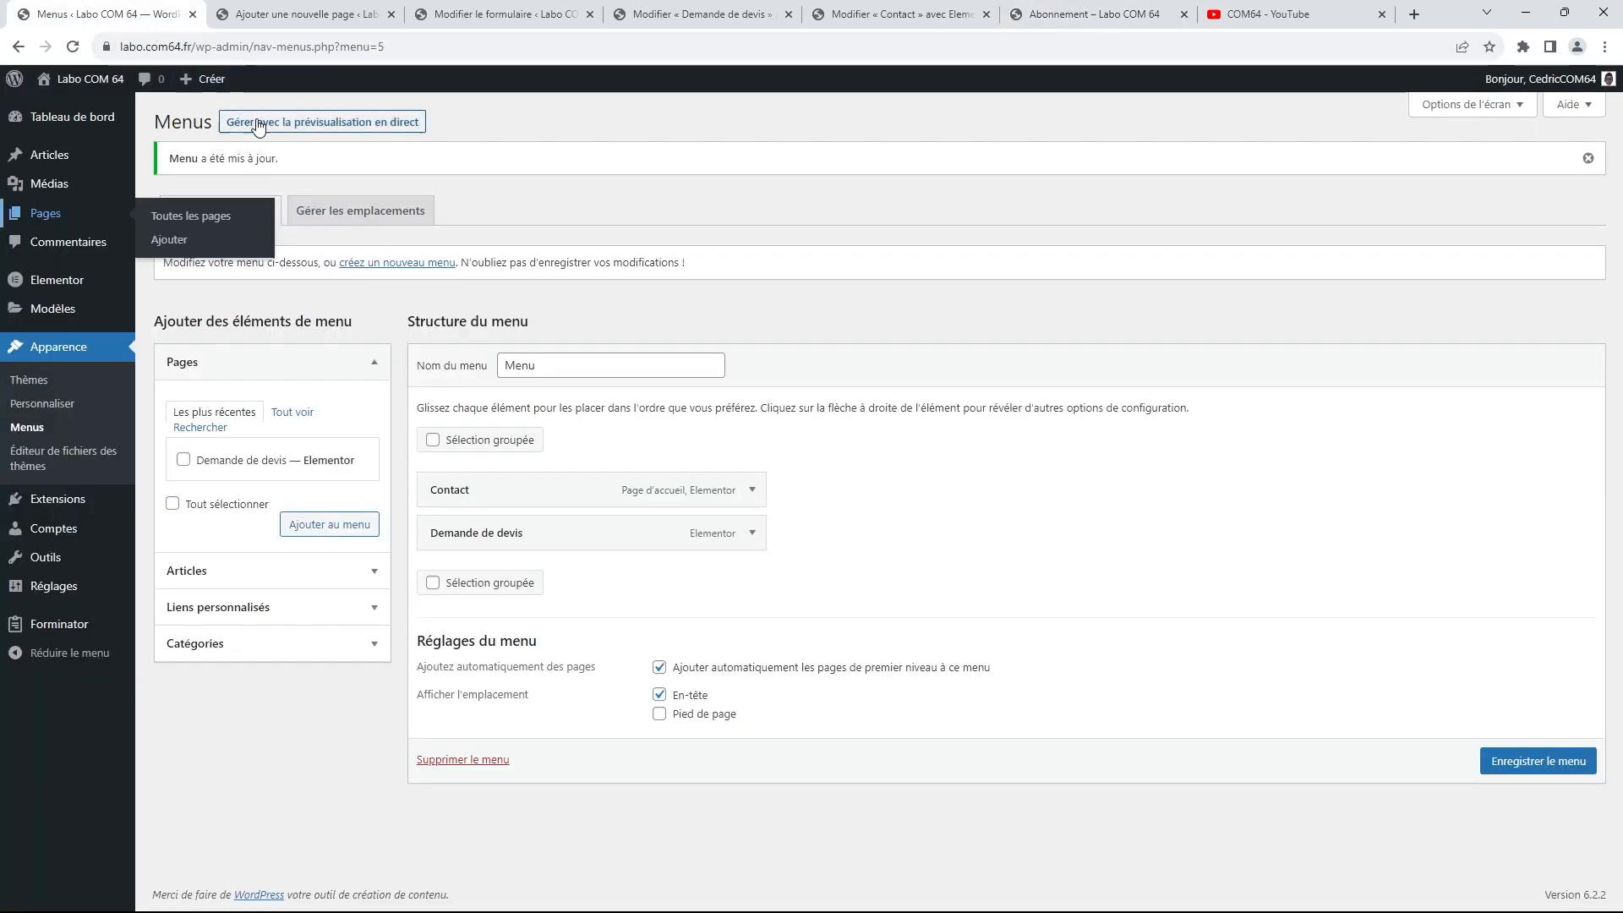
pyautogui.click(272, 12)
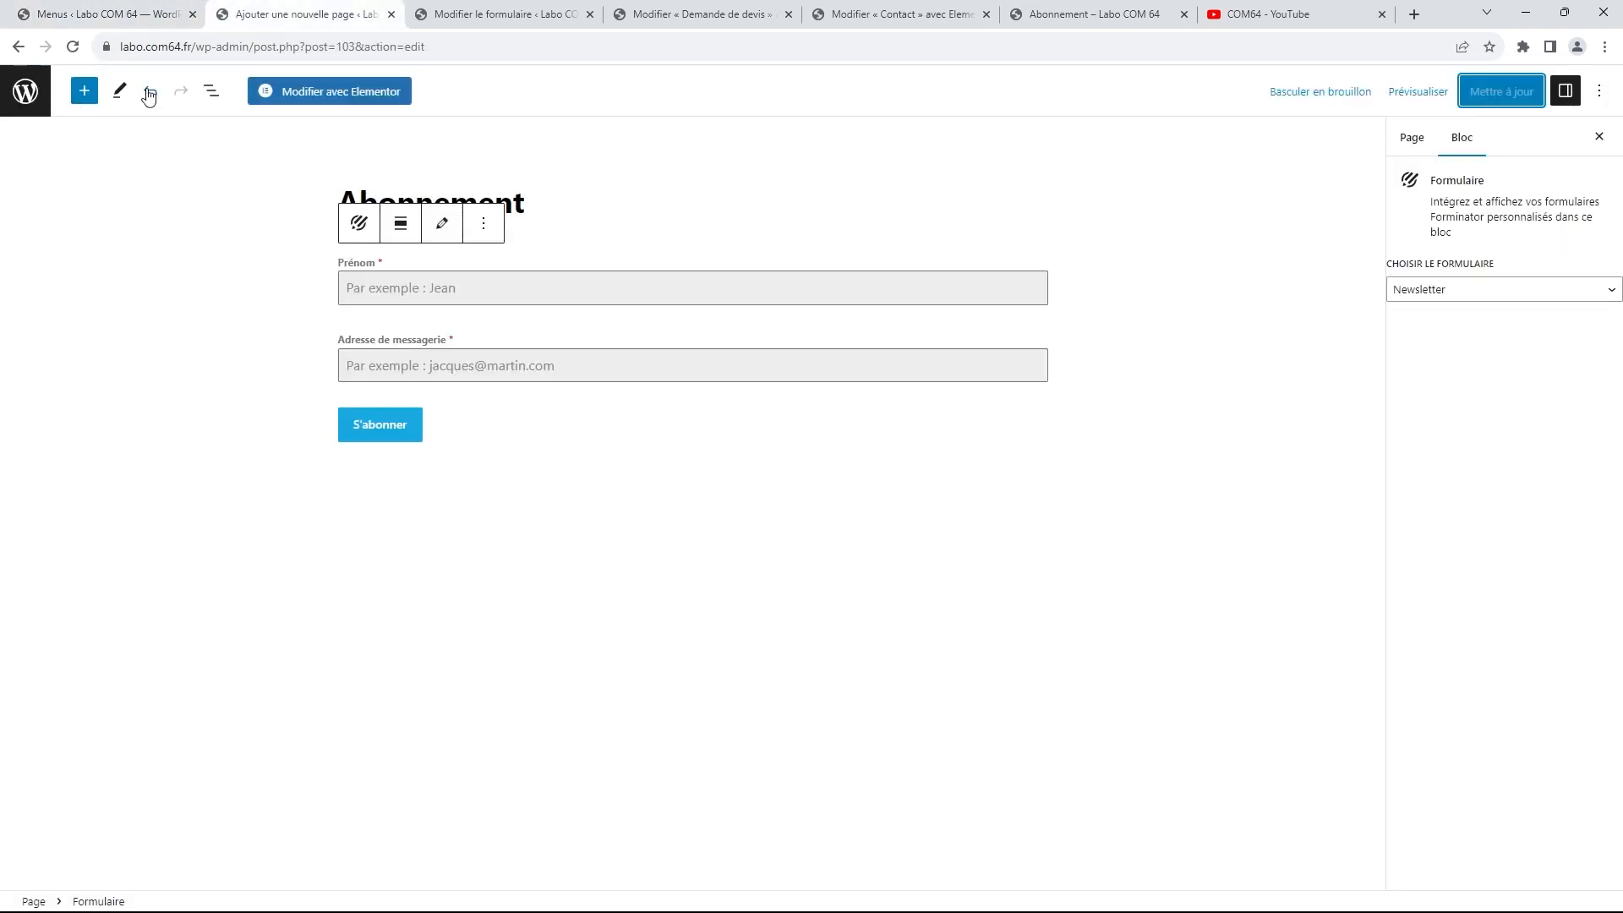
pyautogui.click(391, 14)
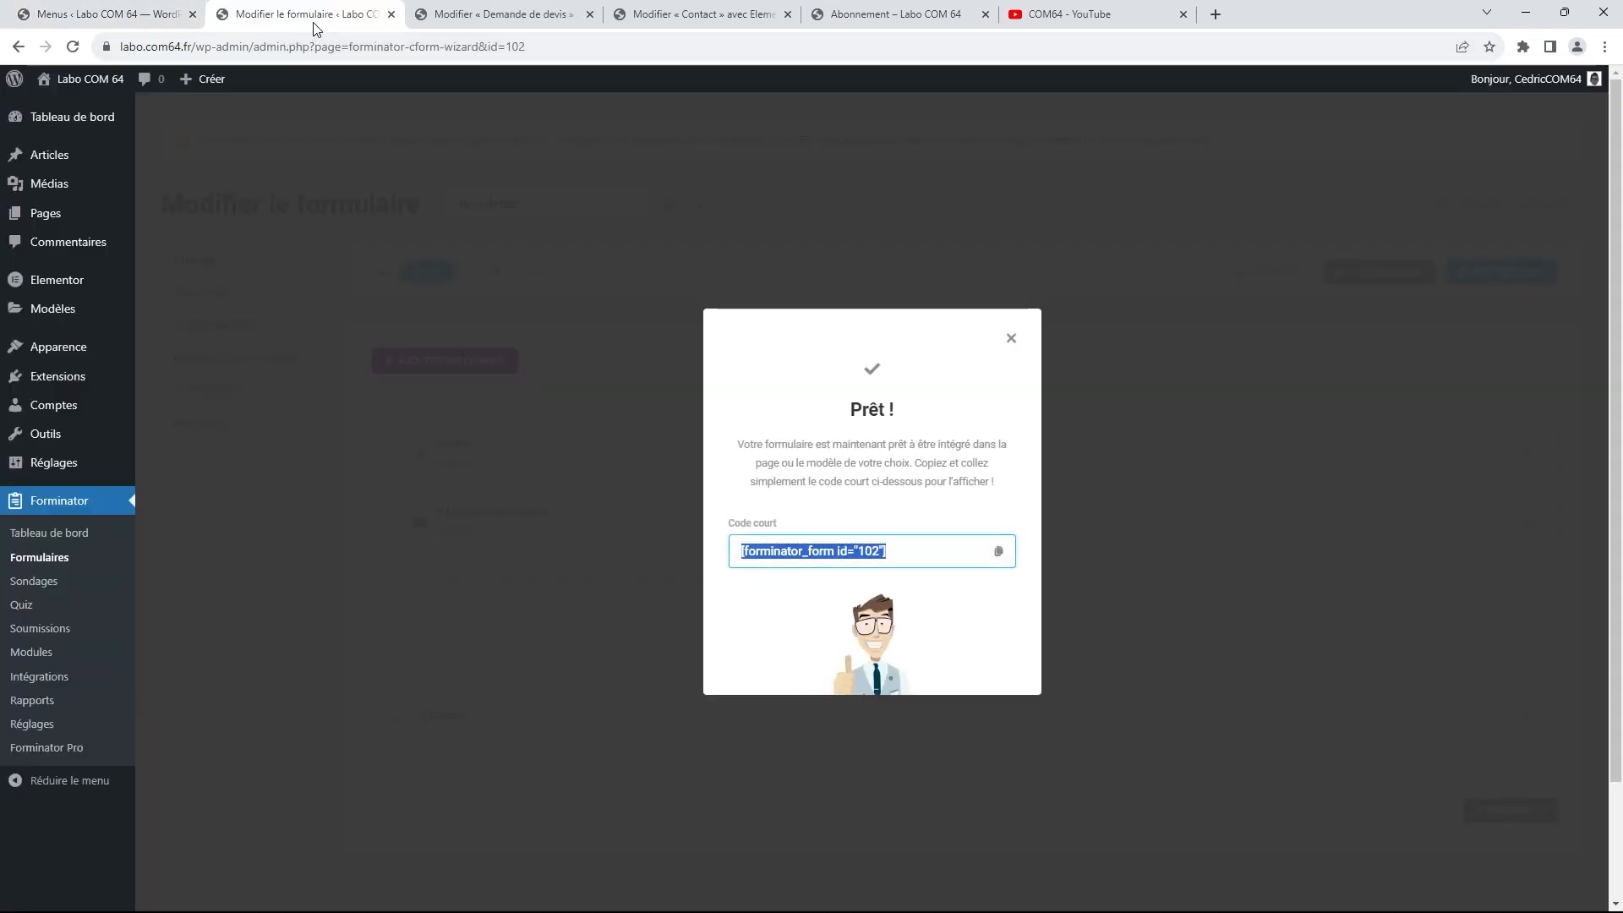
pyautogui.click(53, 540)
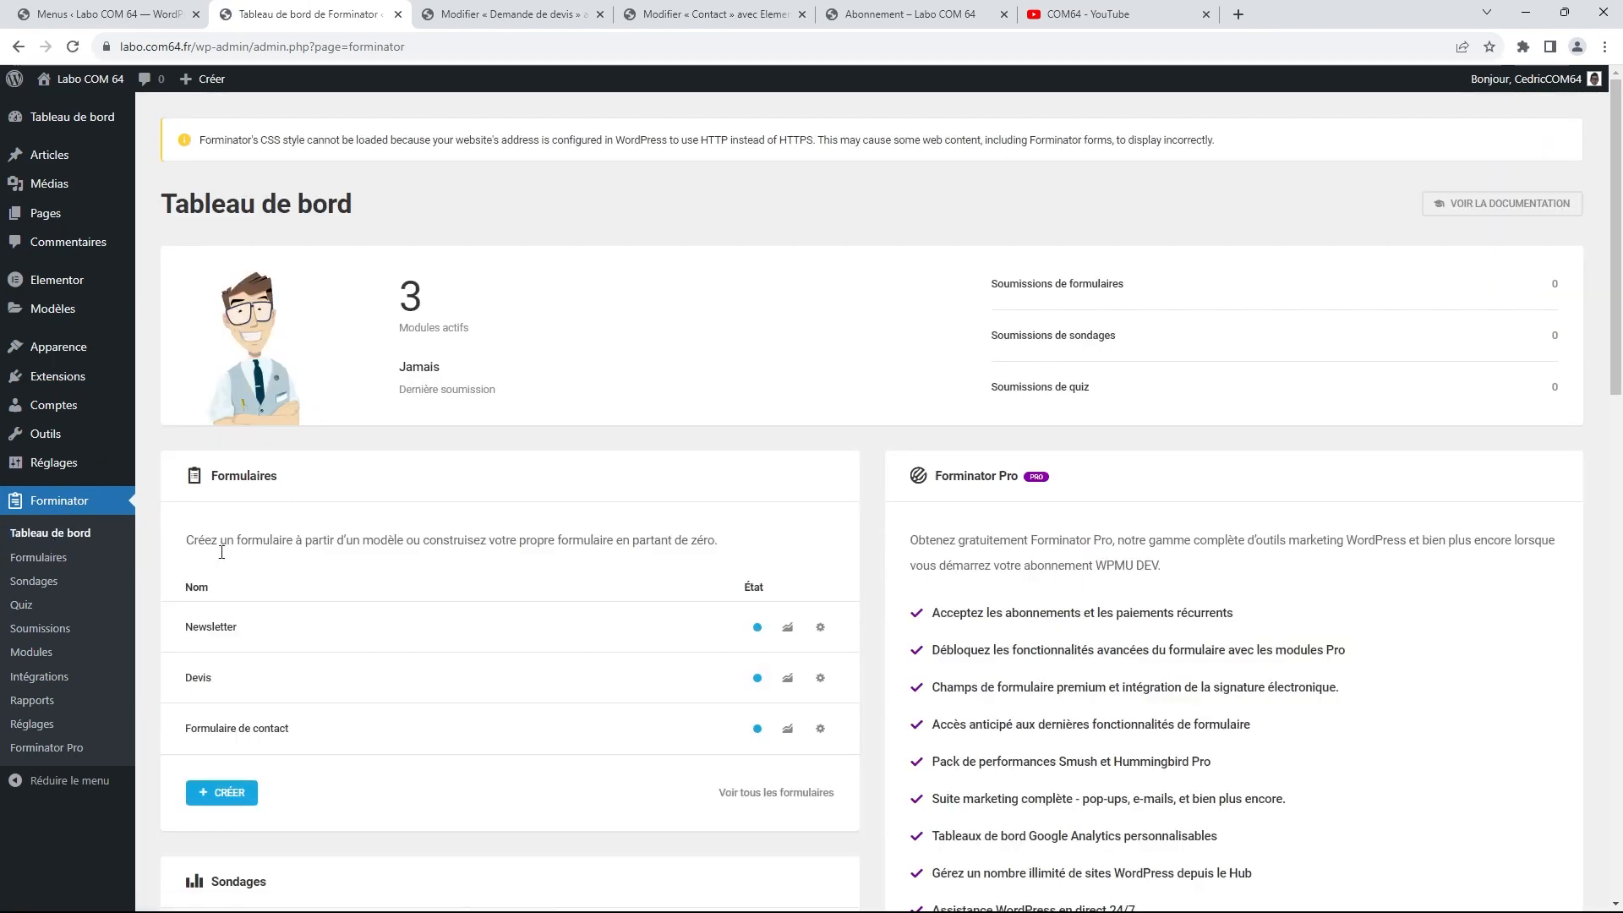
pyautogui.click(244, 790)
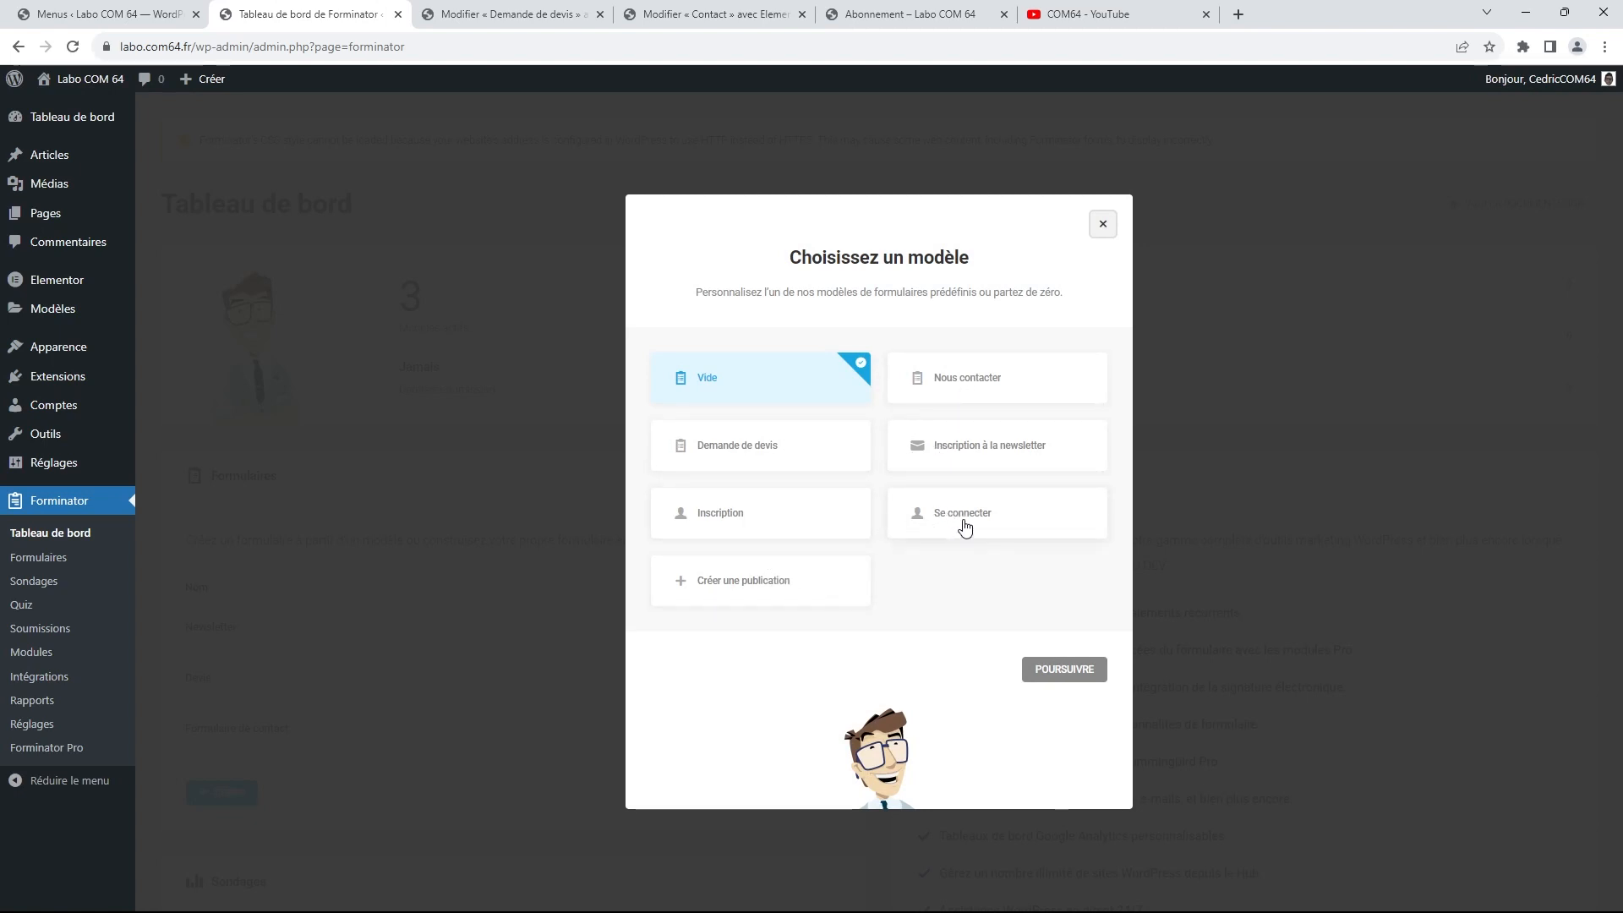
pyautogui.click(728, 519)
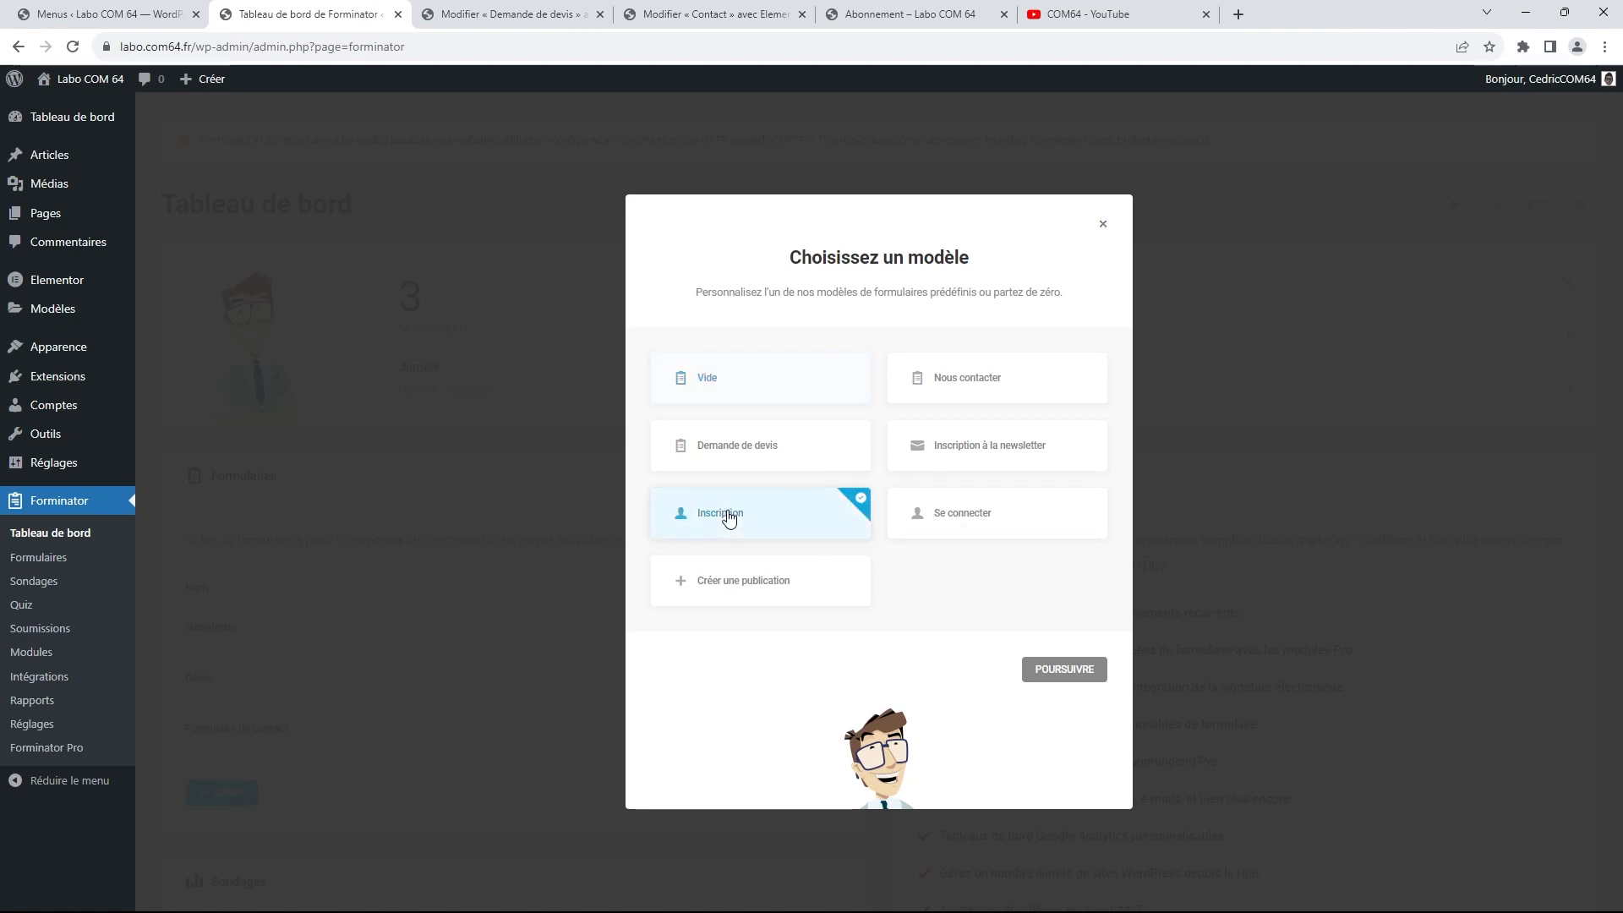
pyautogui.click(1067, 672)
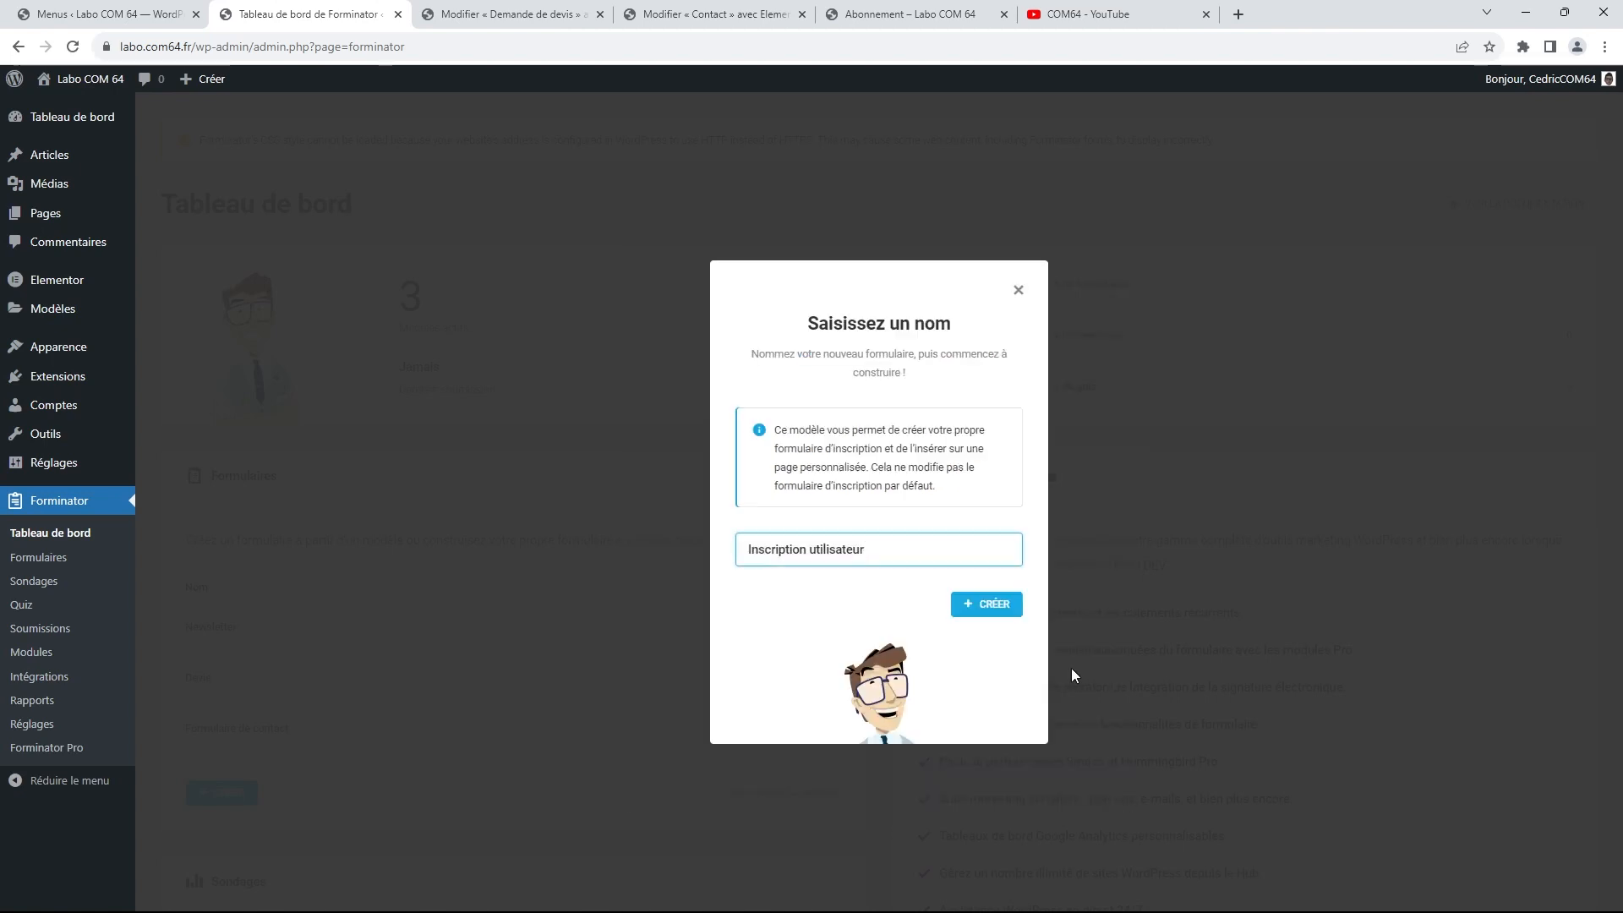
pyautogui.click(993, 608)
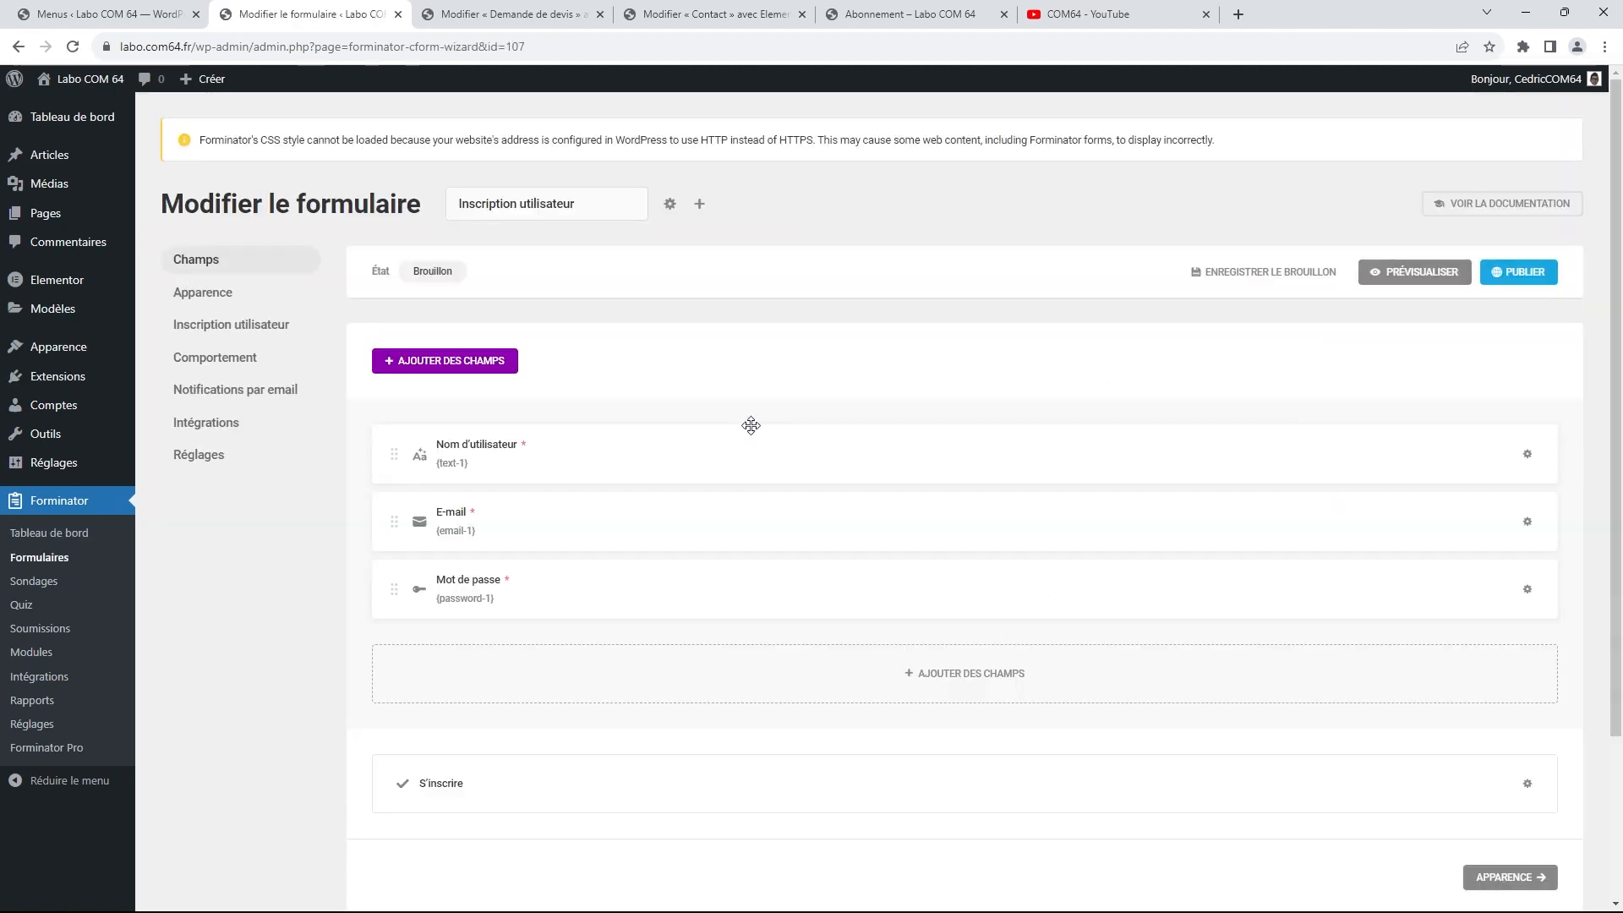
# Enable the "Confirmez le mot de passe" option on the form's Mot de passe field and apply the change
pyautogui.click(690, 590)
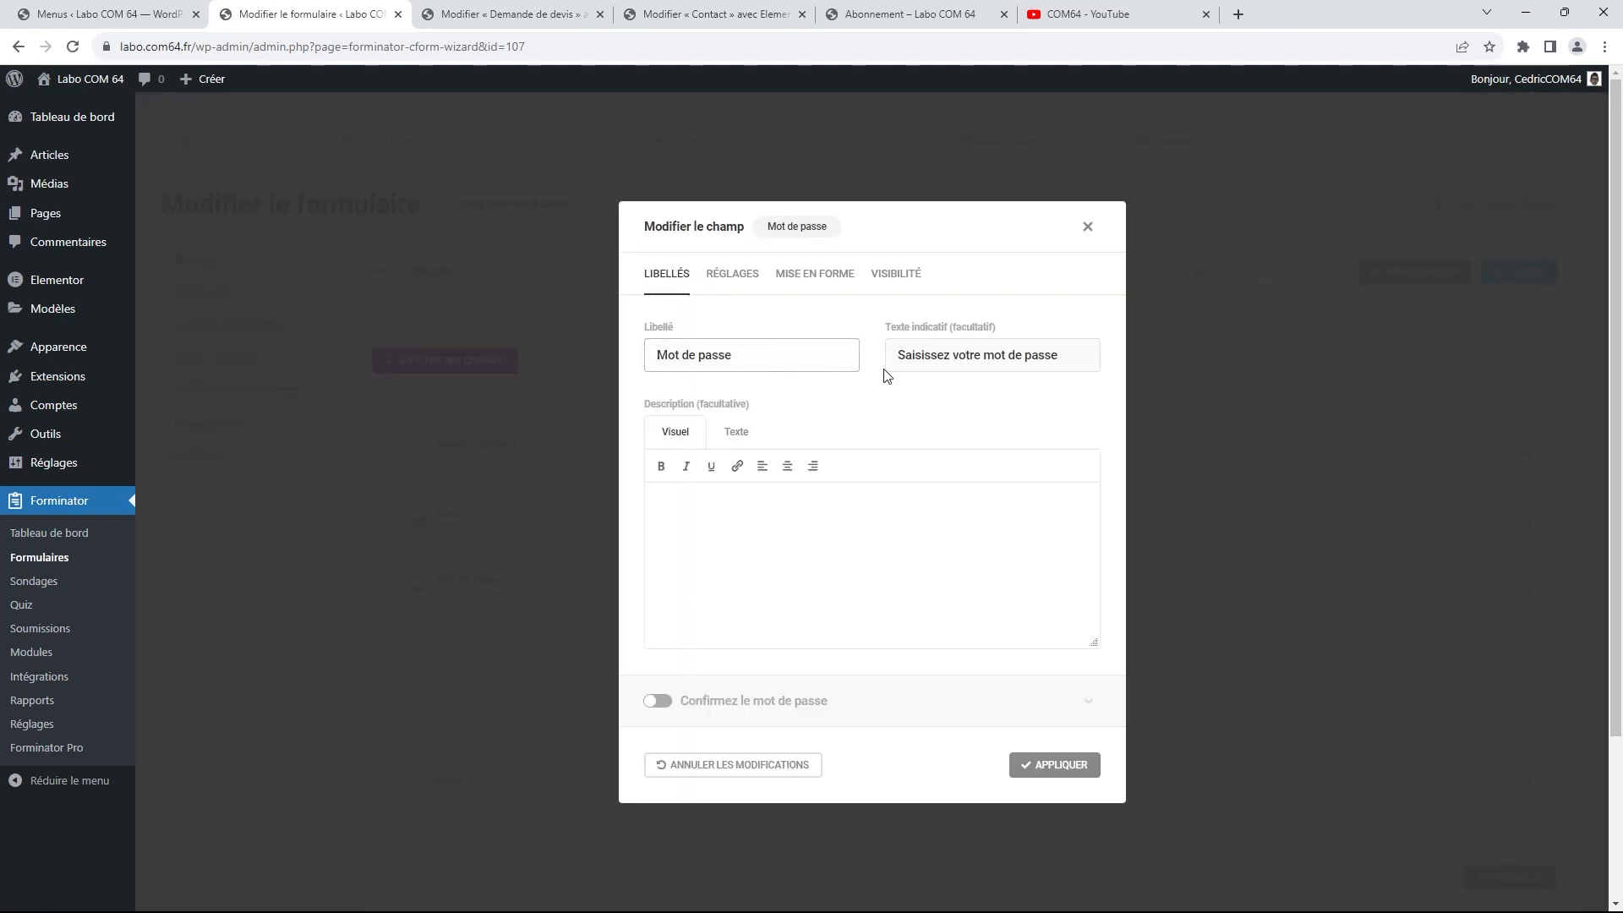
pyautogui.click(659, 701)
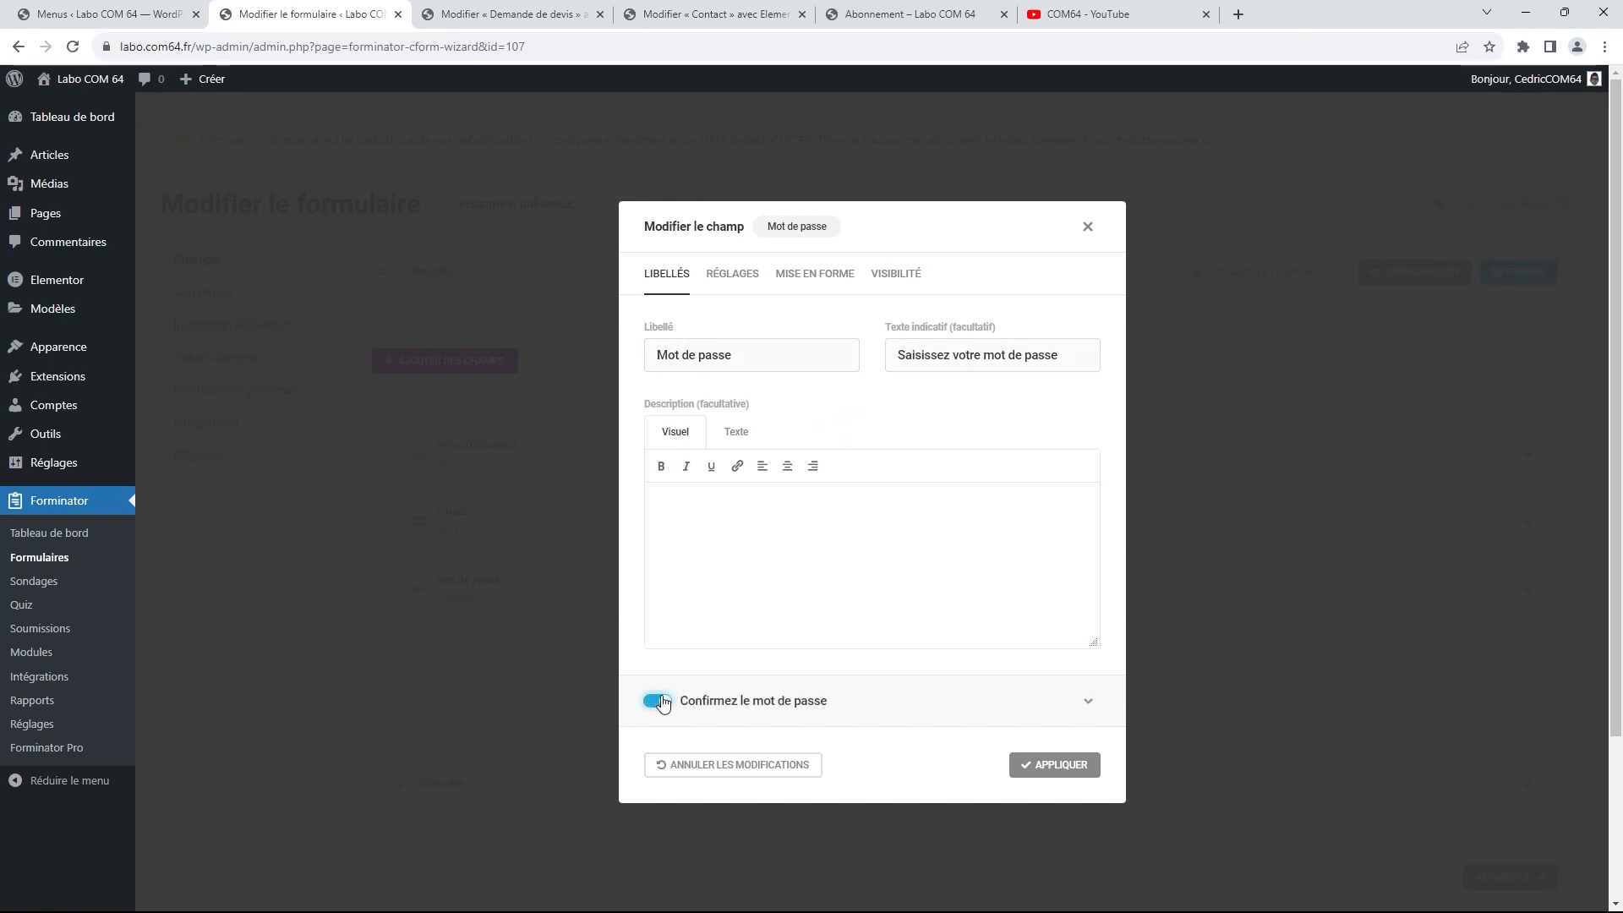
pyautogui.click(1057, 765)
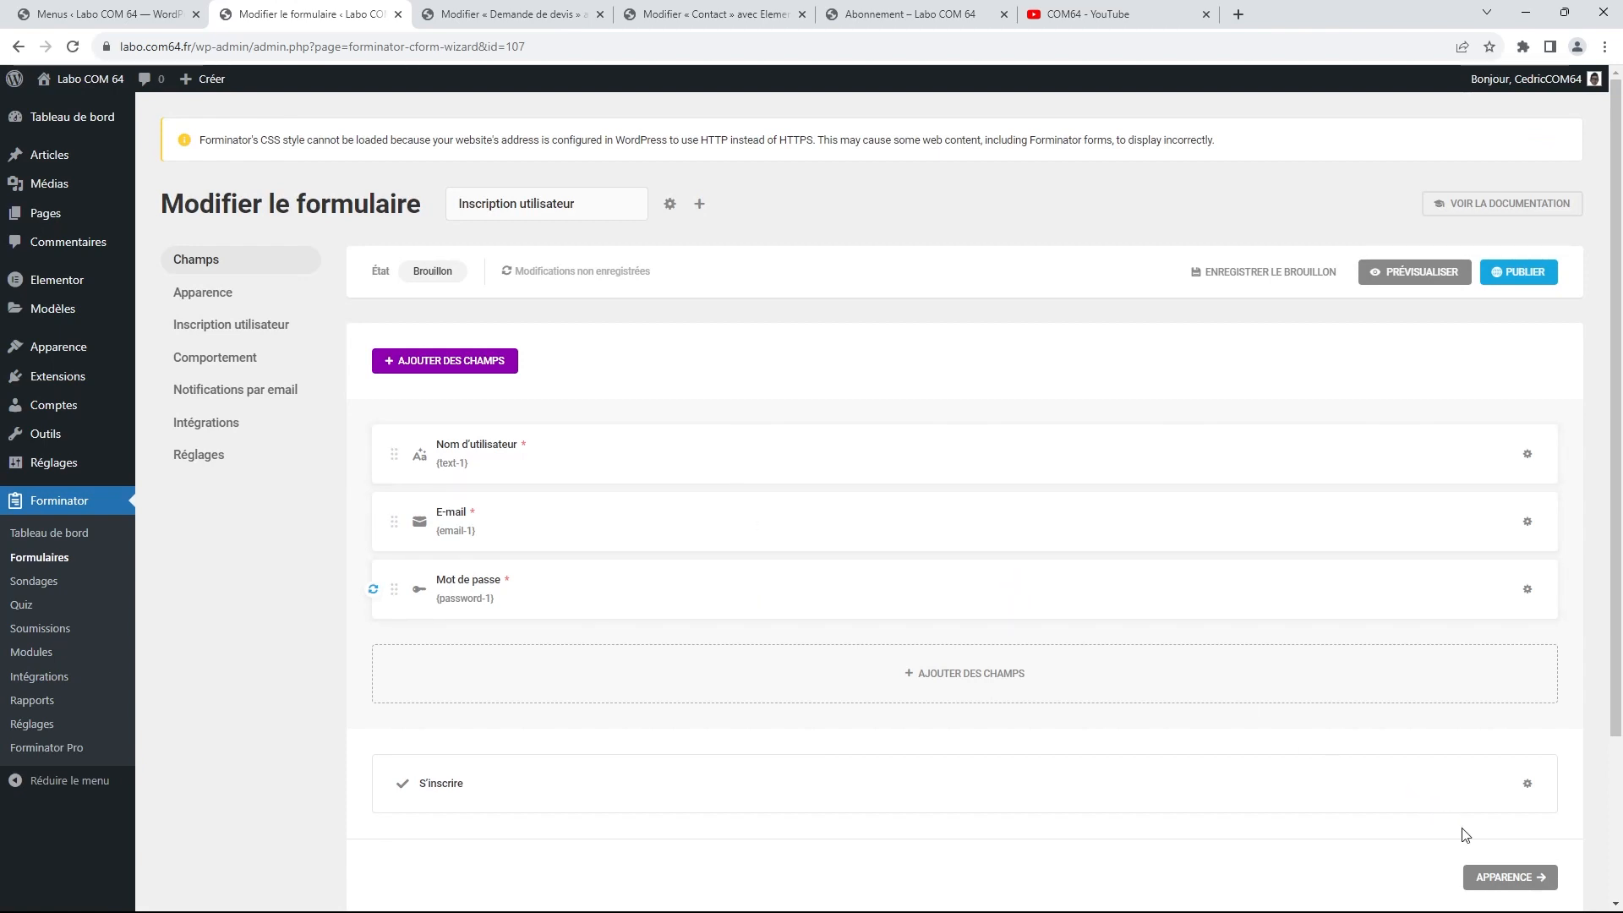
# Publish the Inscription utilisateur form and copy its shortcode
pyautogui.click(1508, 272)
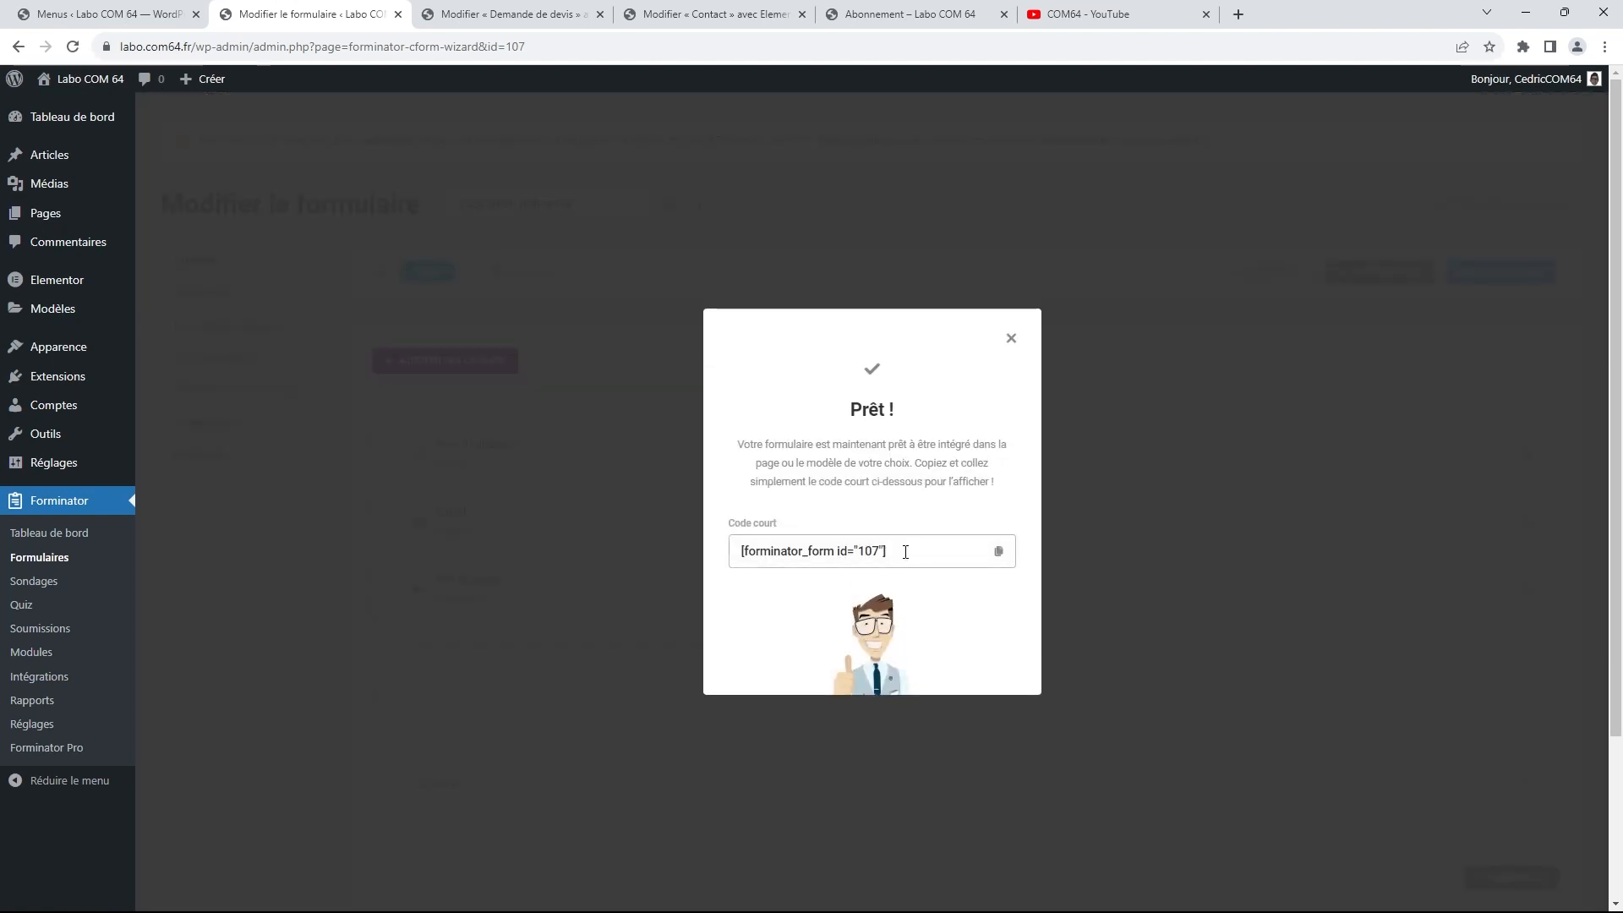
pyautogui.click(1000, 551)
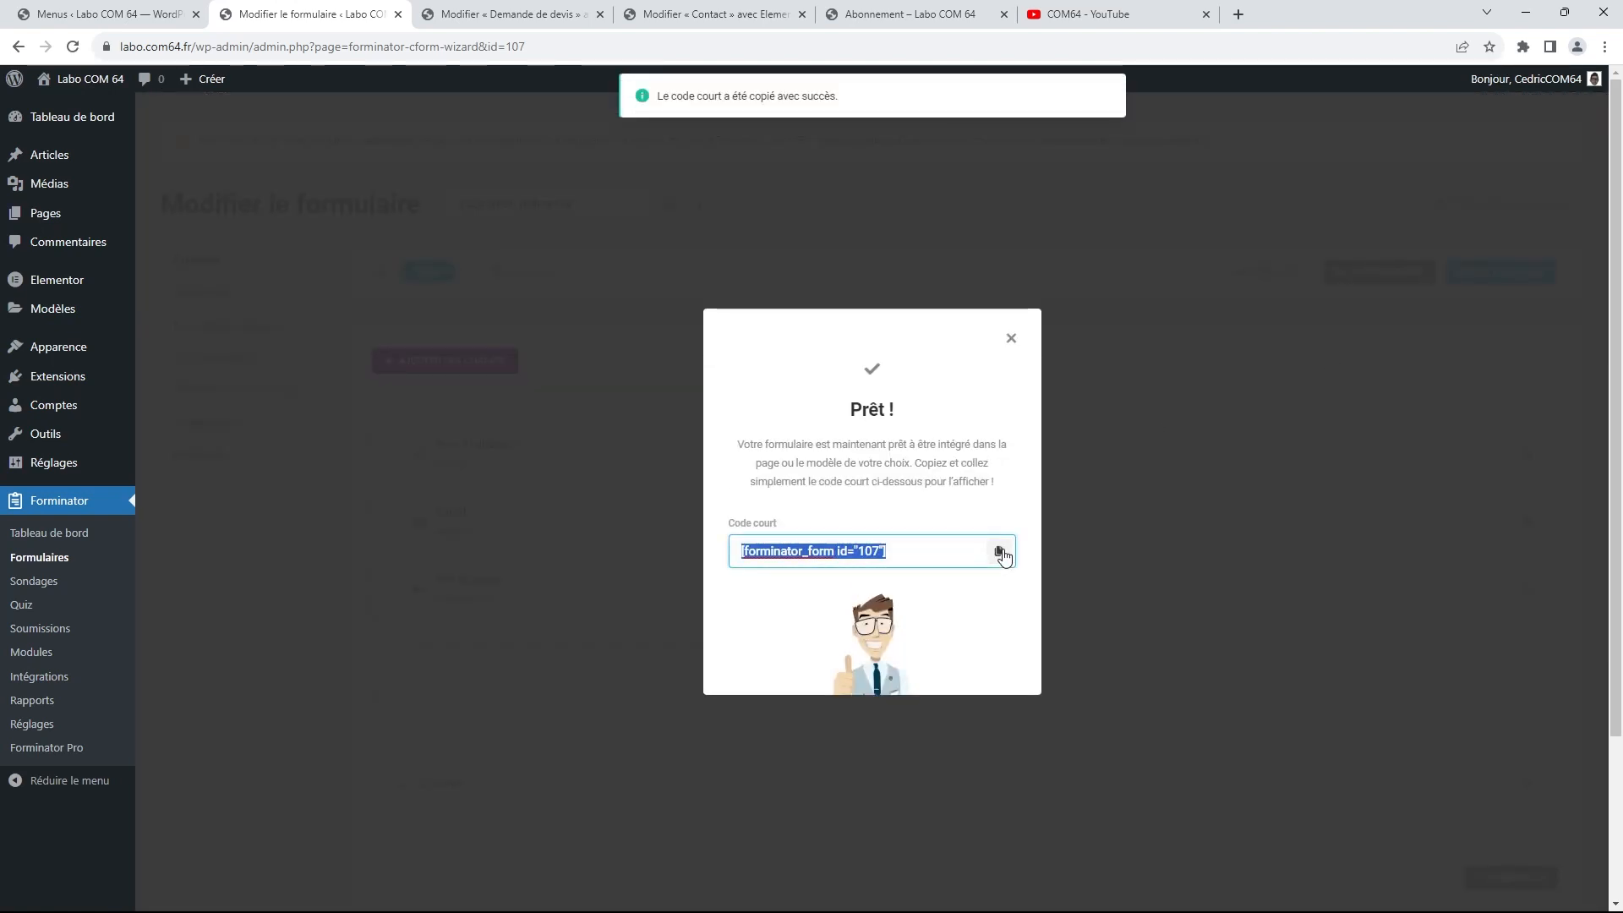
# Start a new WordPress page in a separate browser tab and title it "Inscription"
pyautogui.click(141, 22)
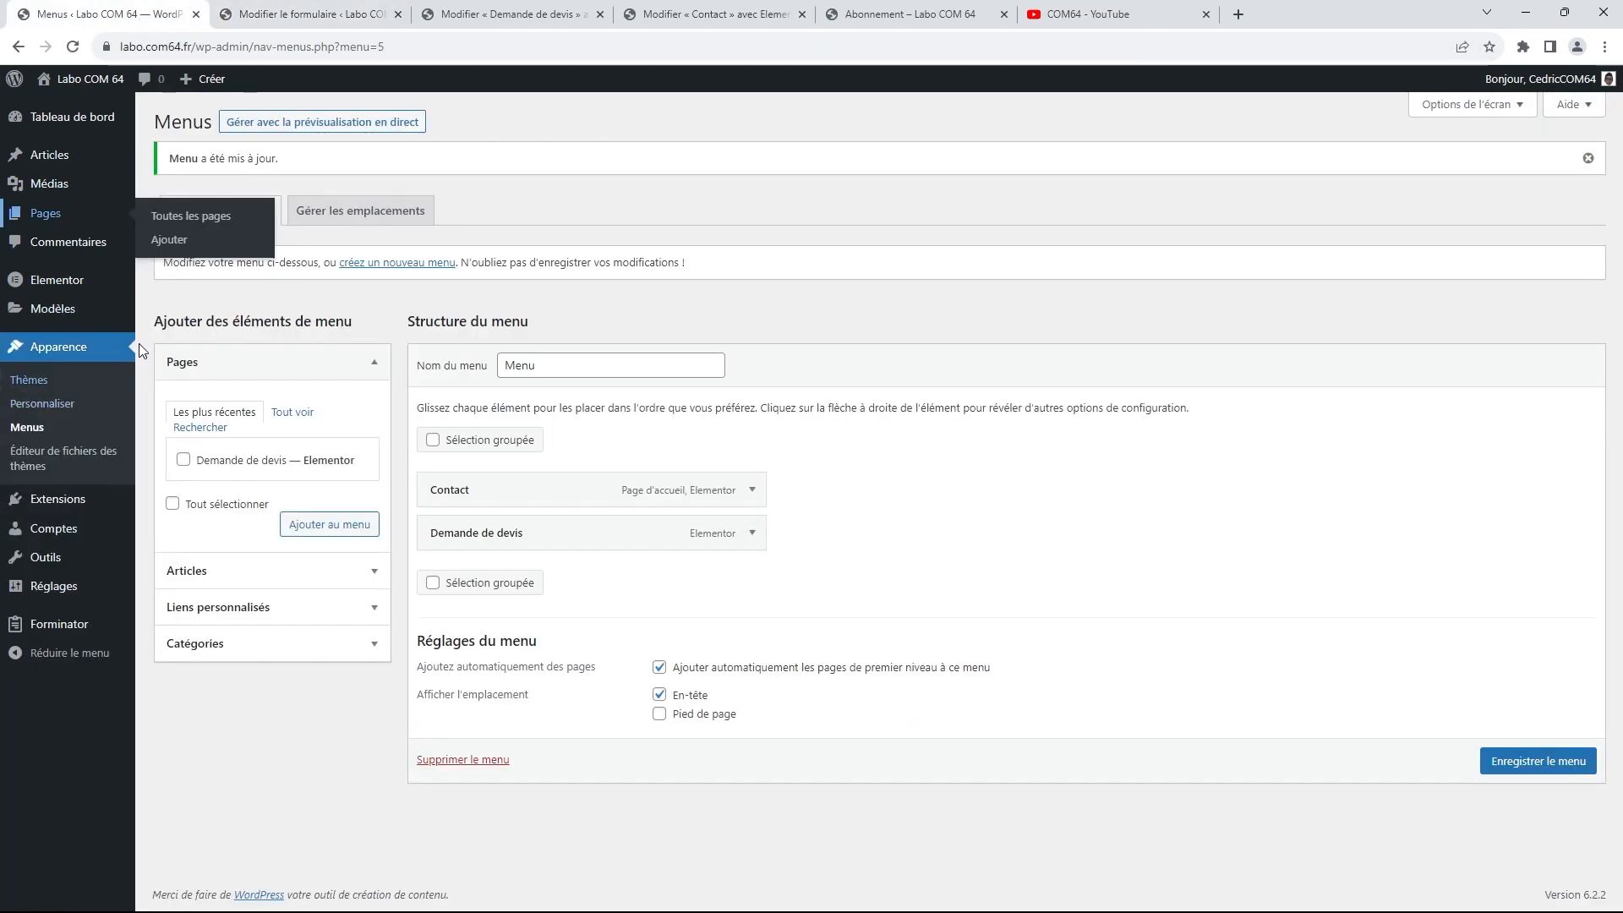
pyautogui.rightClick(52, 207)
pyautogui.click(101, 222)
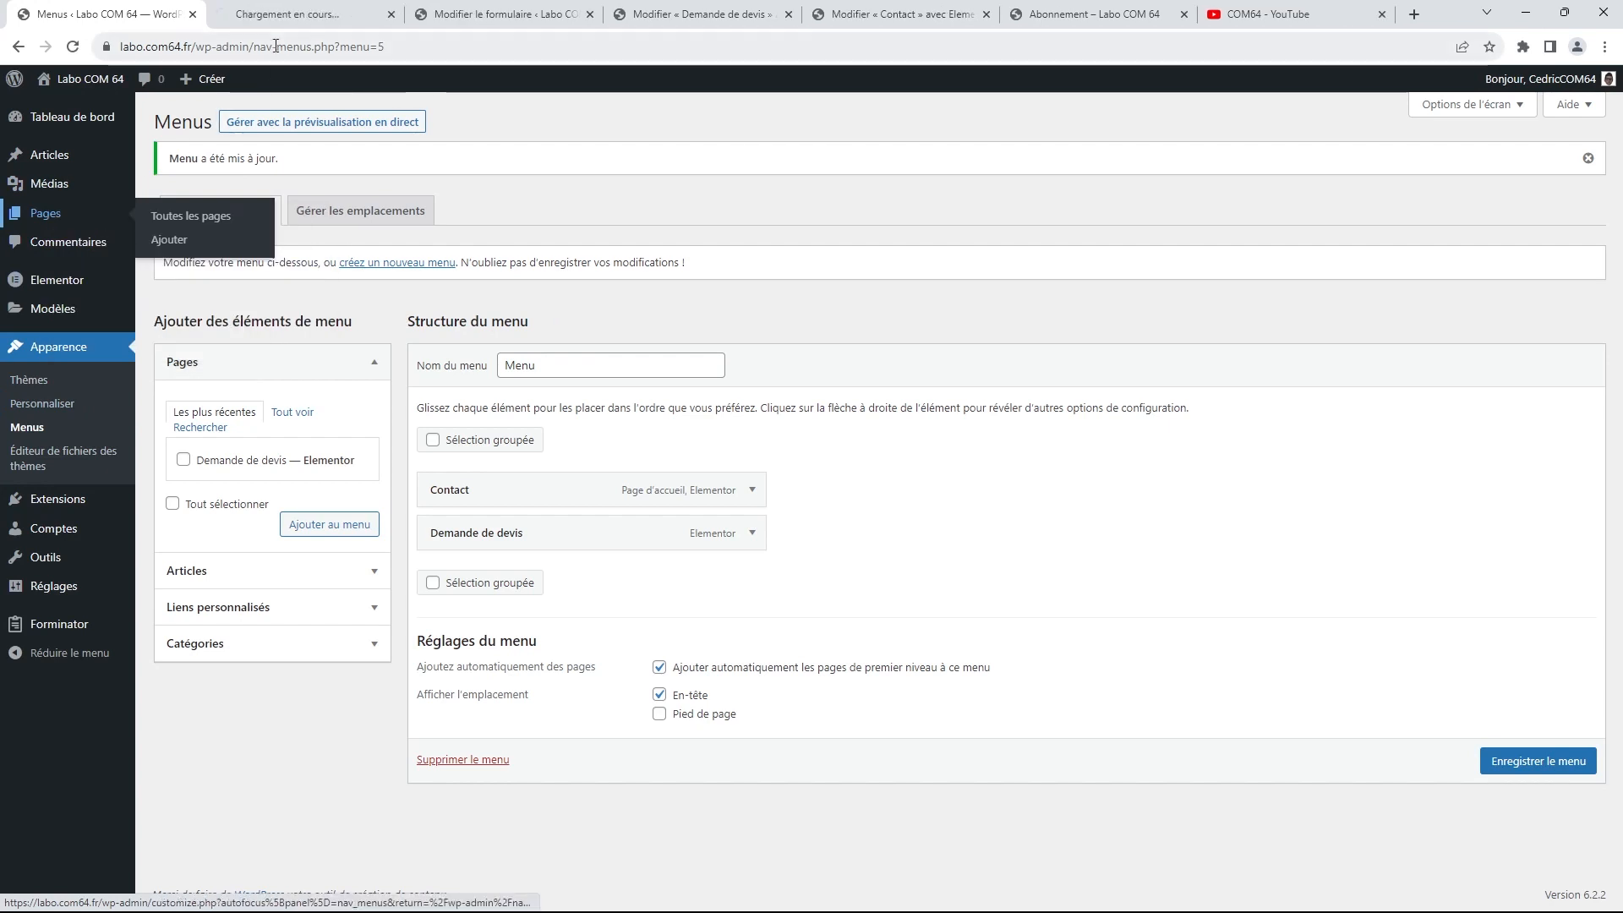
pyautogui.click(300, 14)
pyautogui.click(238, 122)
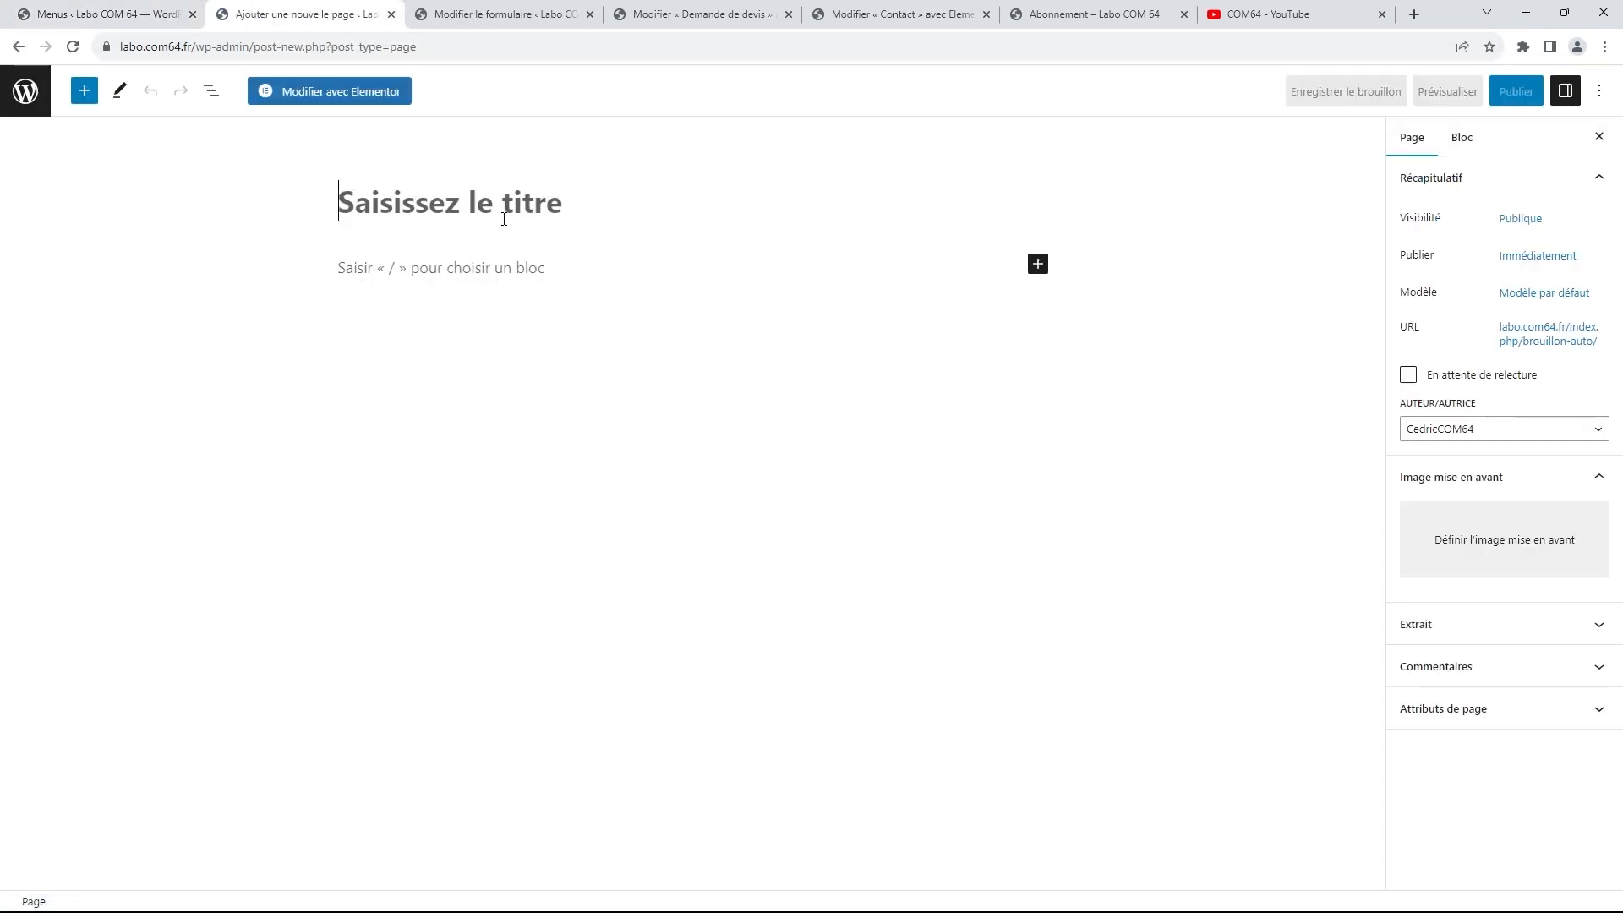
pyautogui.write('Inscription')
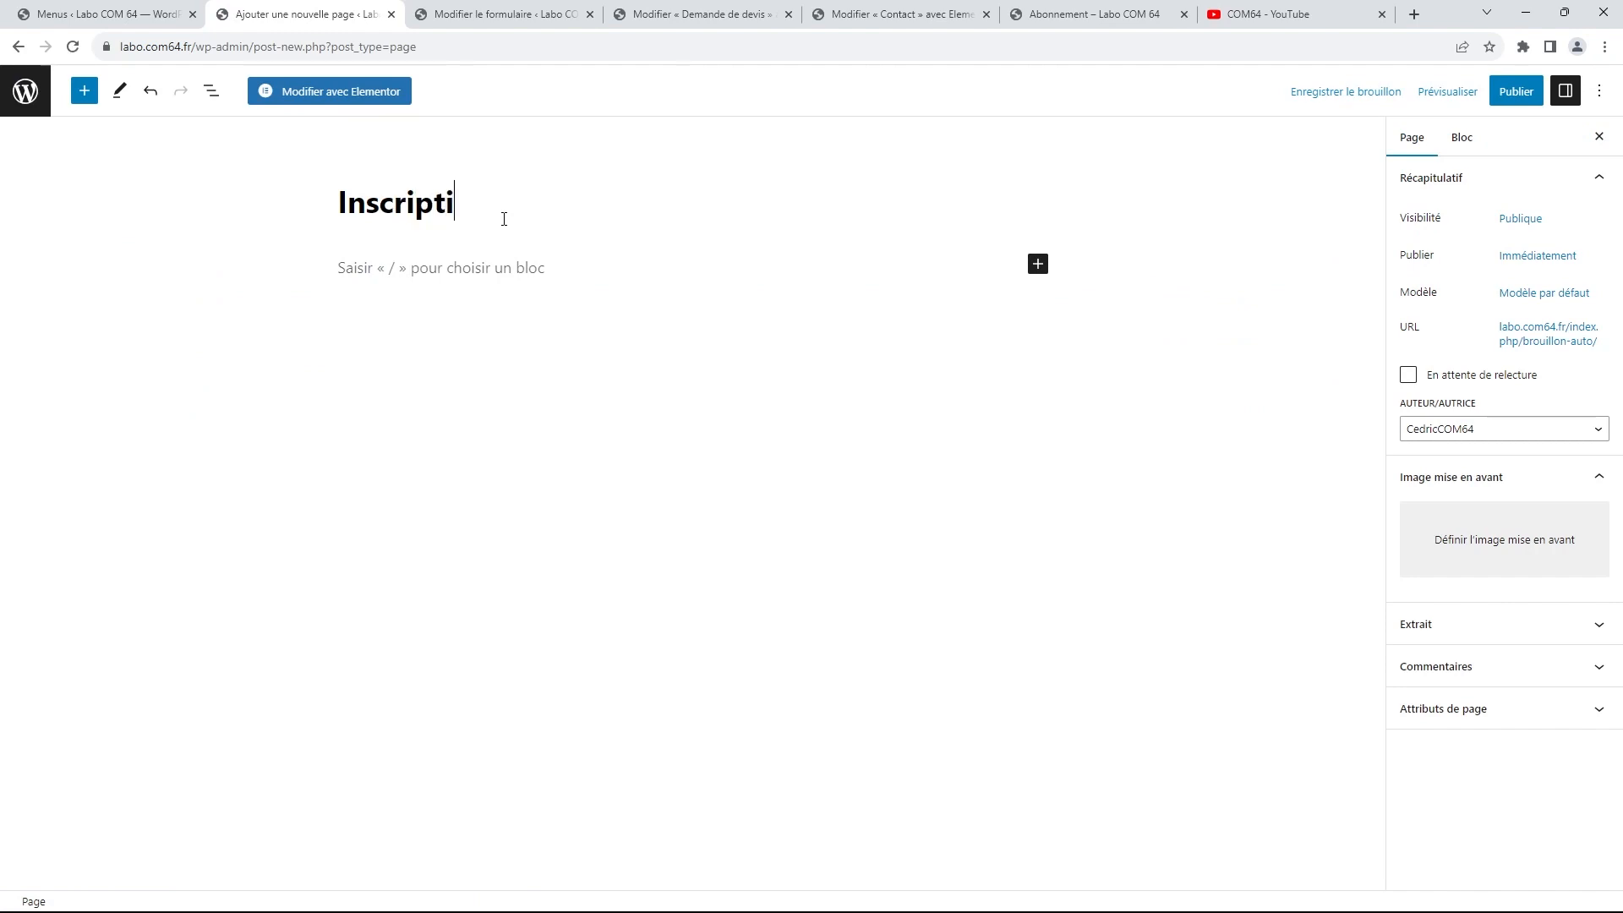
# Insert the Inscription utilisateur form into the Inscription page's body using its copied shortcode, and publish the page
pyautogui.click(485, 266)
pyautogui.hotkey('ctrl', 'v')
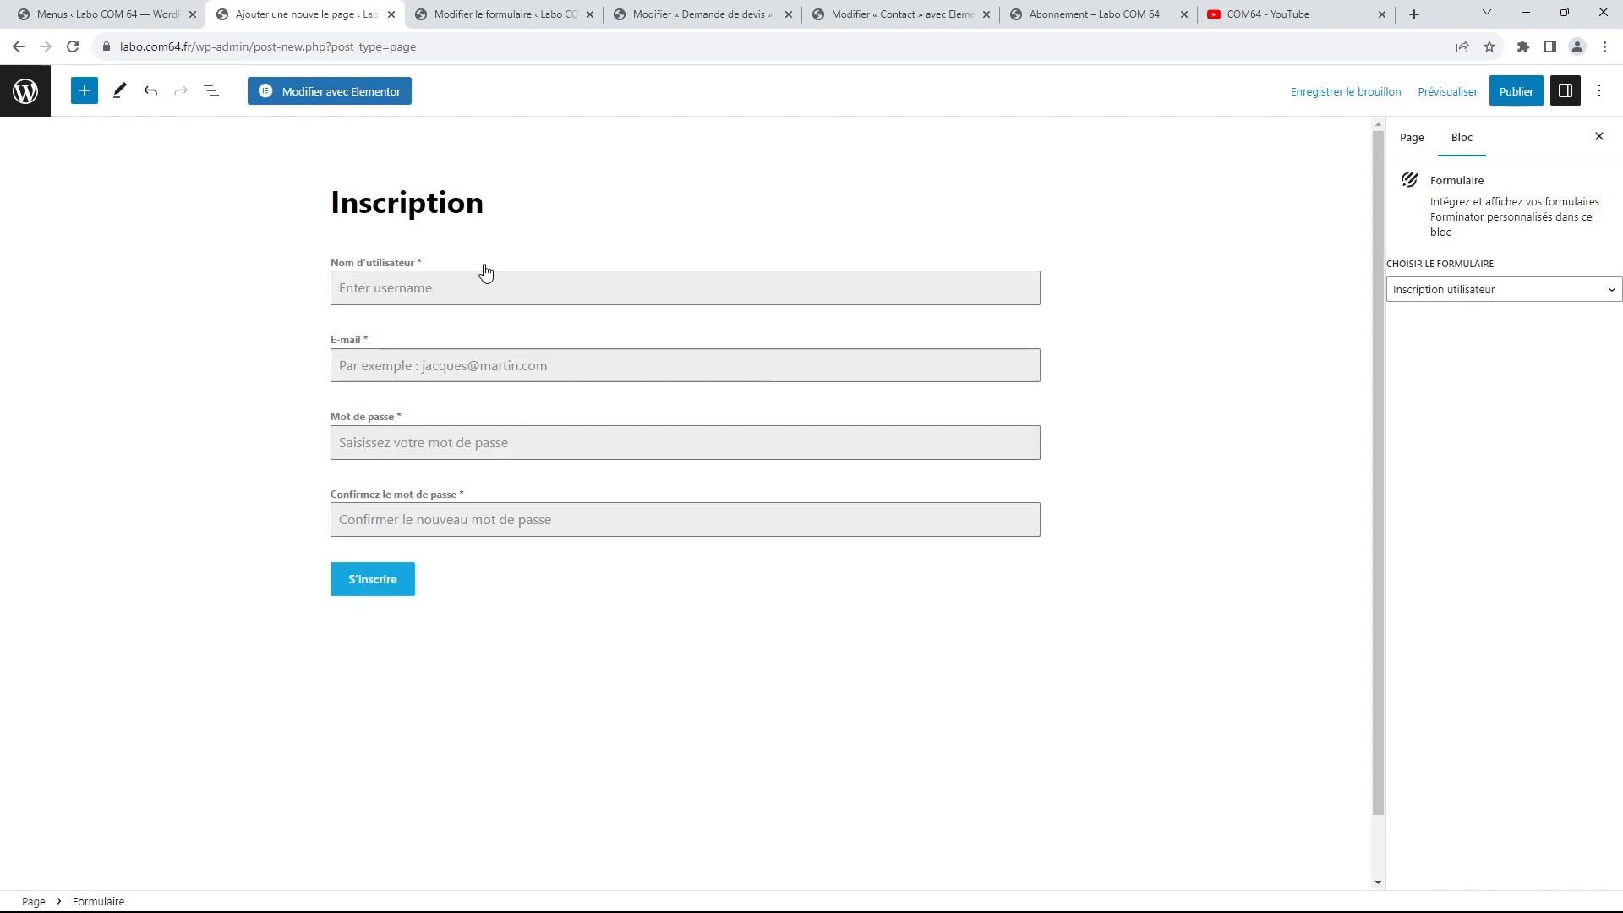
pyautogui.click(1503, 95)
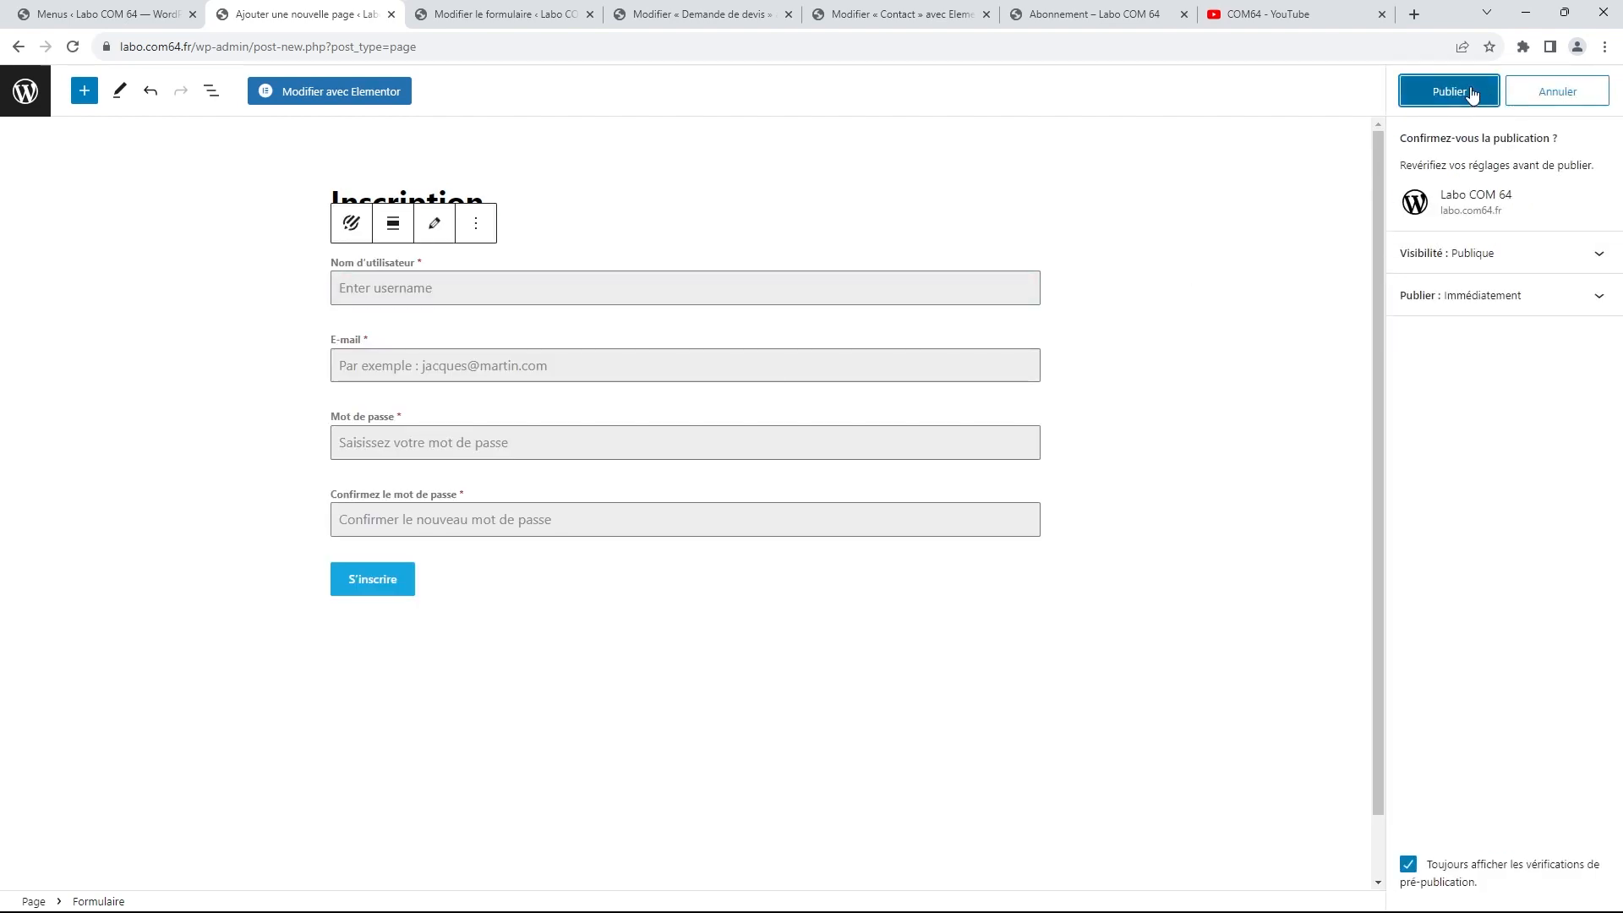
pyautogui.click(1472, 94)
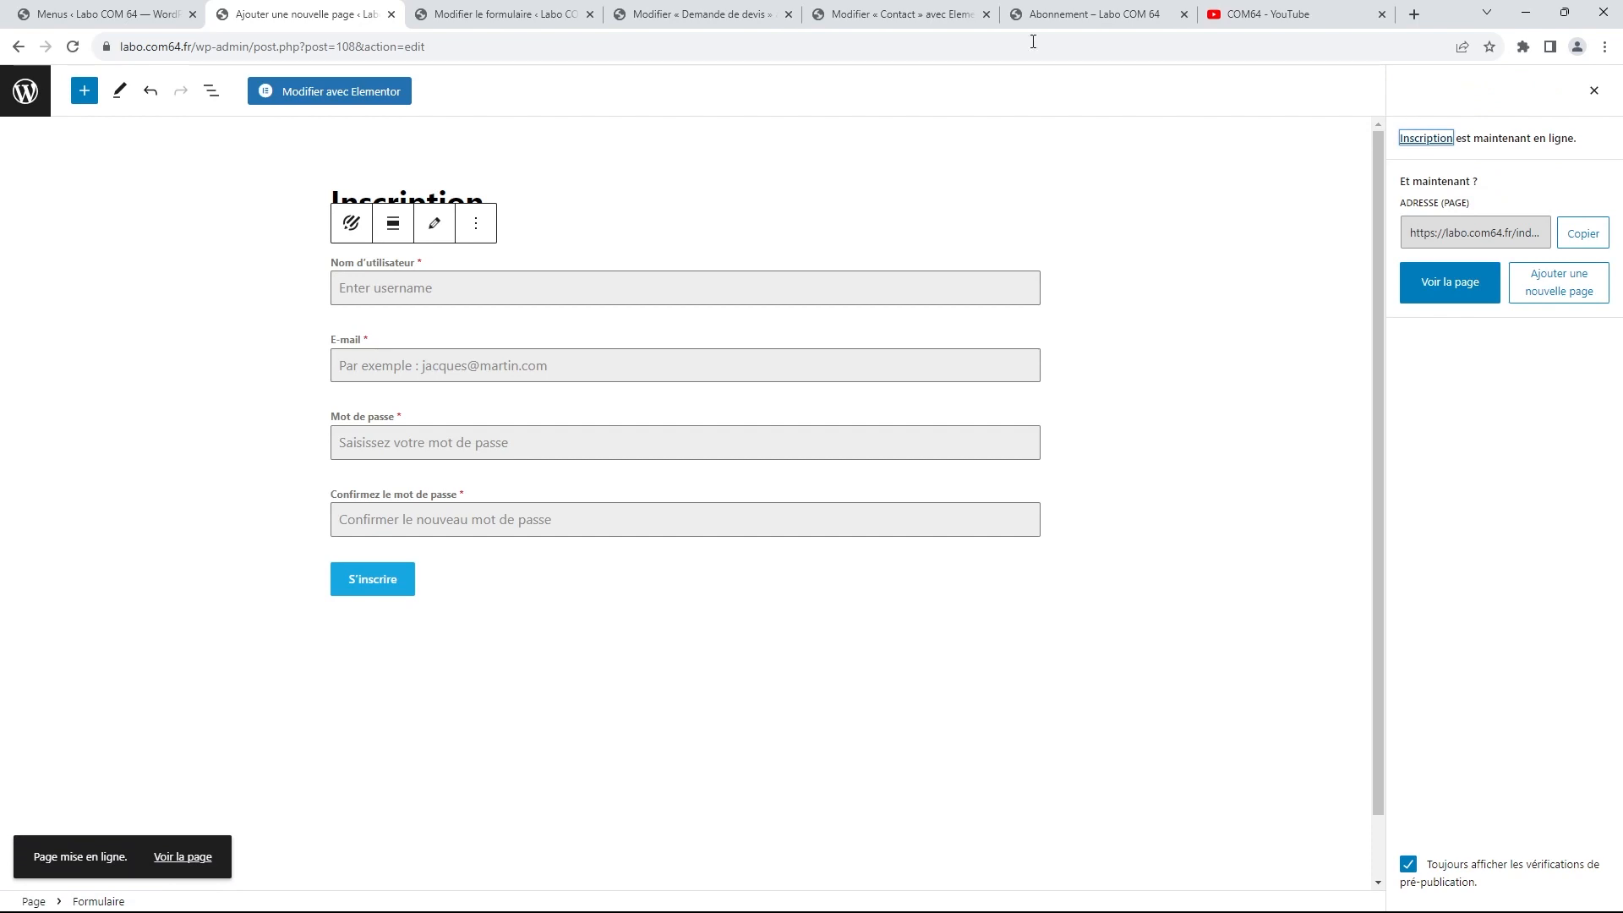
# Switch to the live site, open its home page and review the contact form on the Contact page
pyautogui.click(1074, 25)
pyautogui.click(1007, 123)
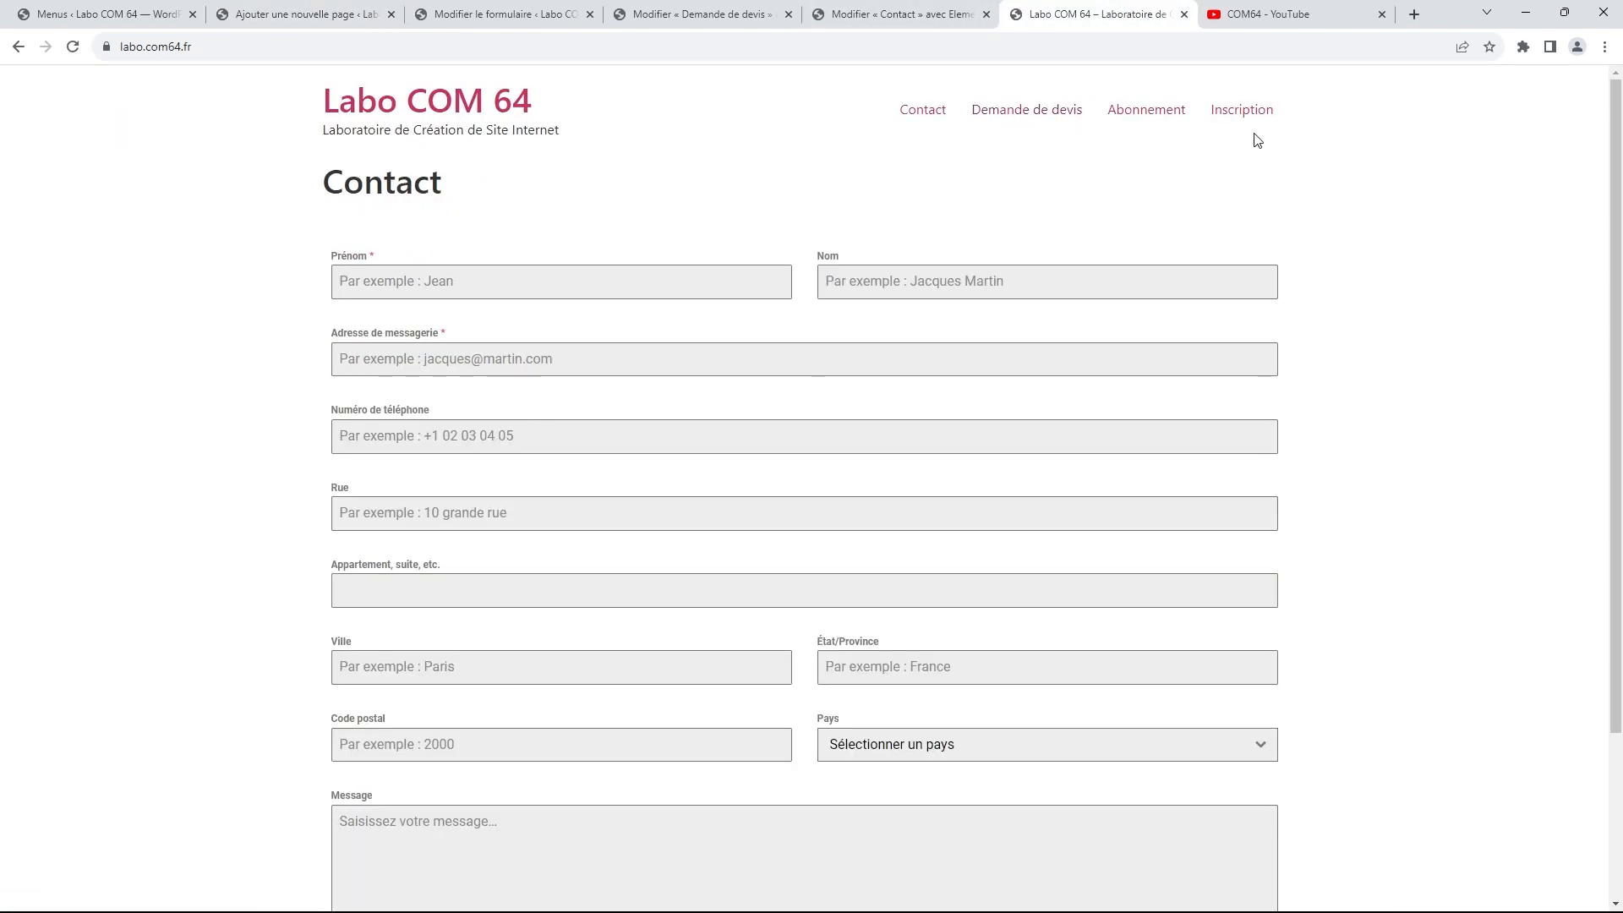
pyautogui.click(922, 115)
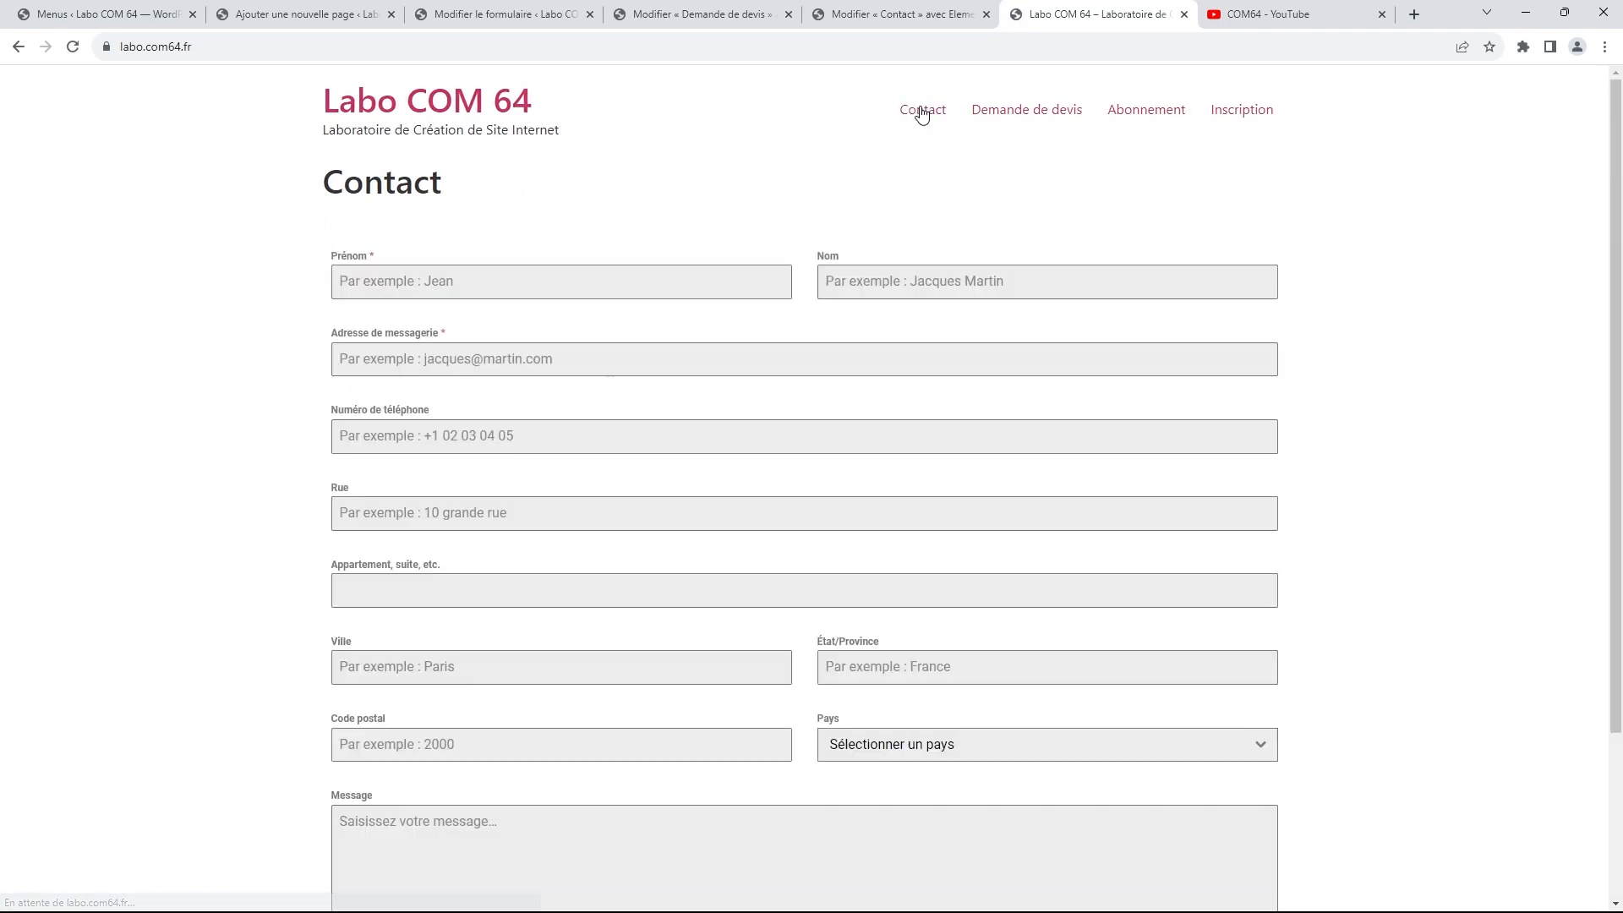
pyautogui.scroll(-3, 1144, 206)
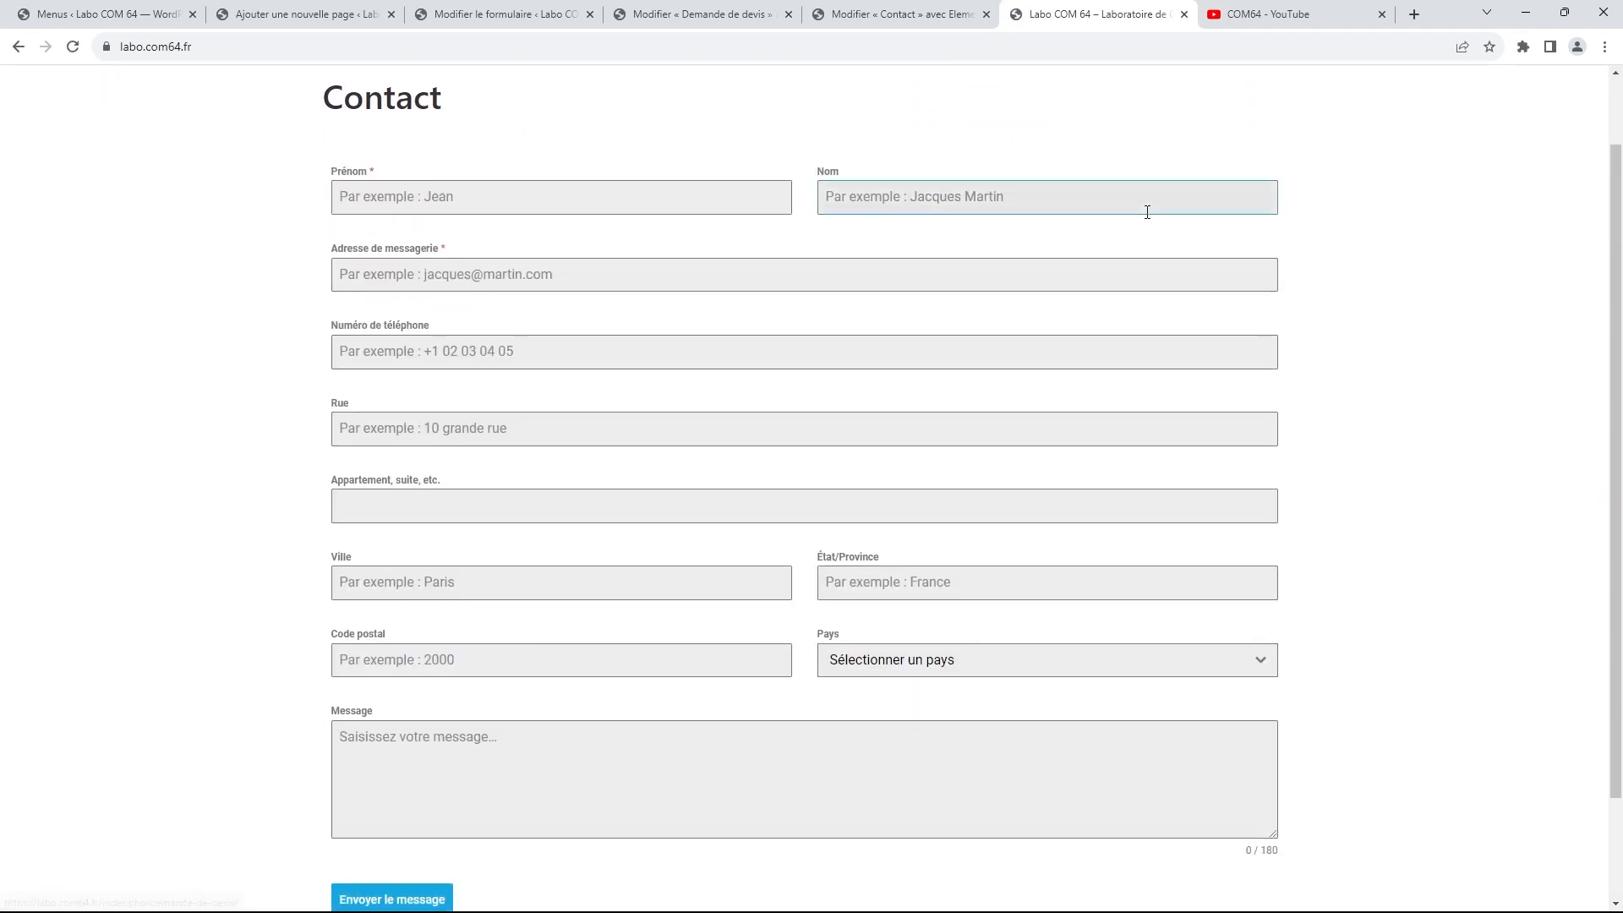
pyautogui.scroll(2, 1149, 212)
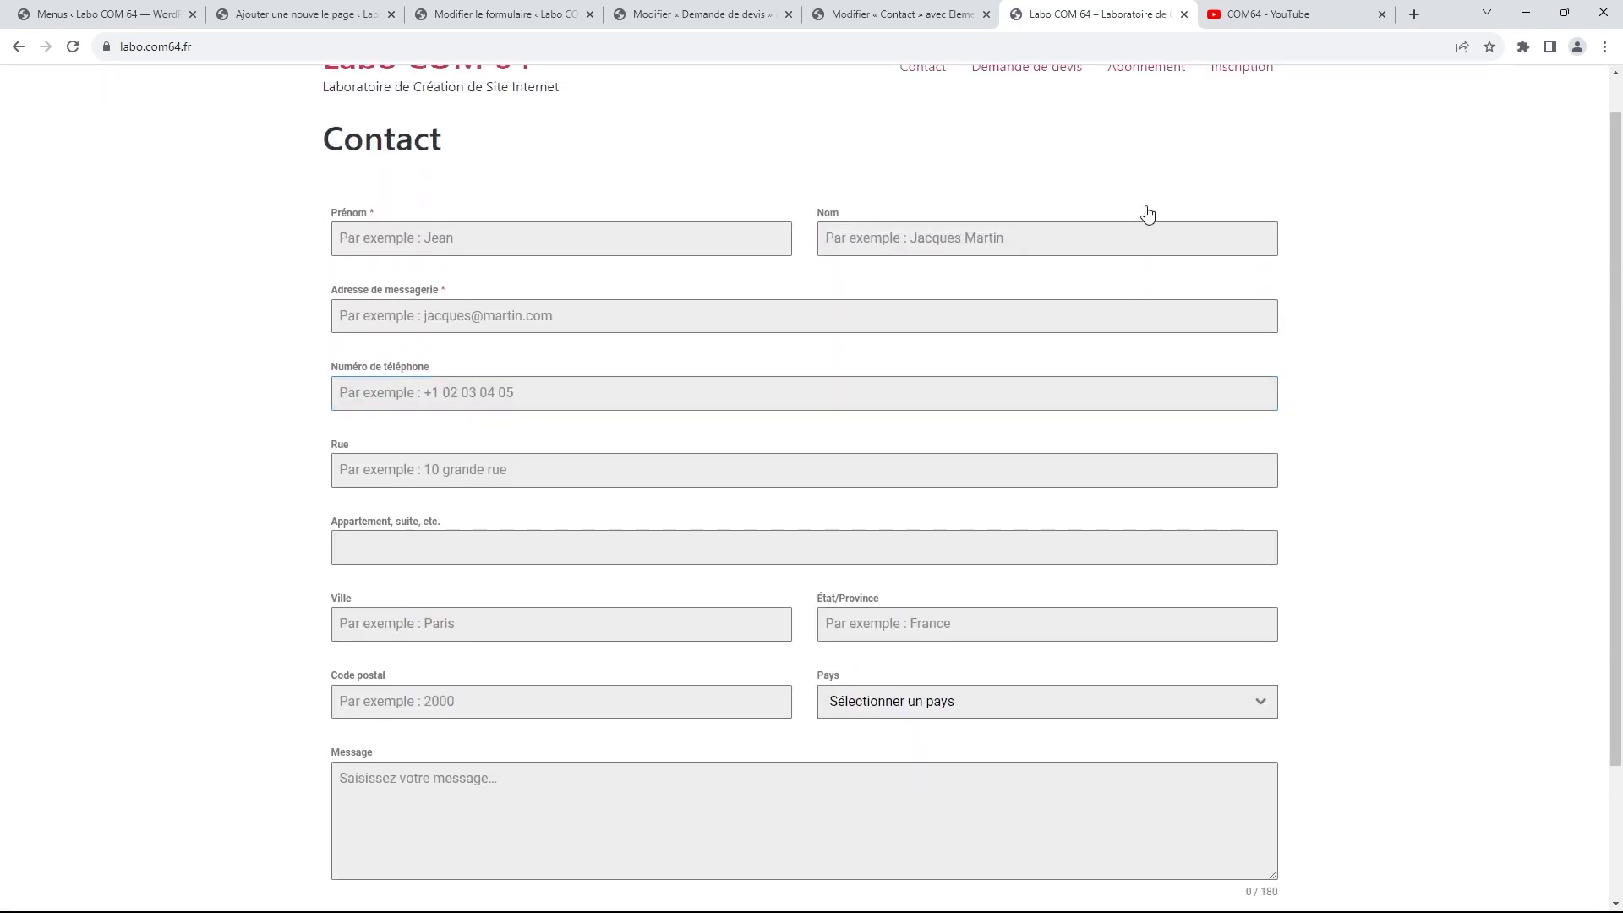
pyautogui.scroll(1, 1144, 209)
# Visit the site's Demande de devis, Abonnement and Inscription pages to check the form on each
pyautogui.click(1050, 112)
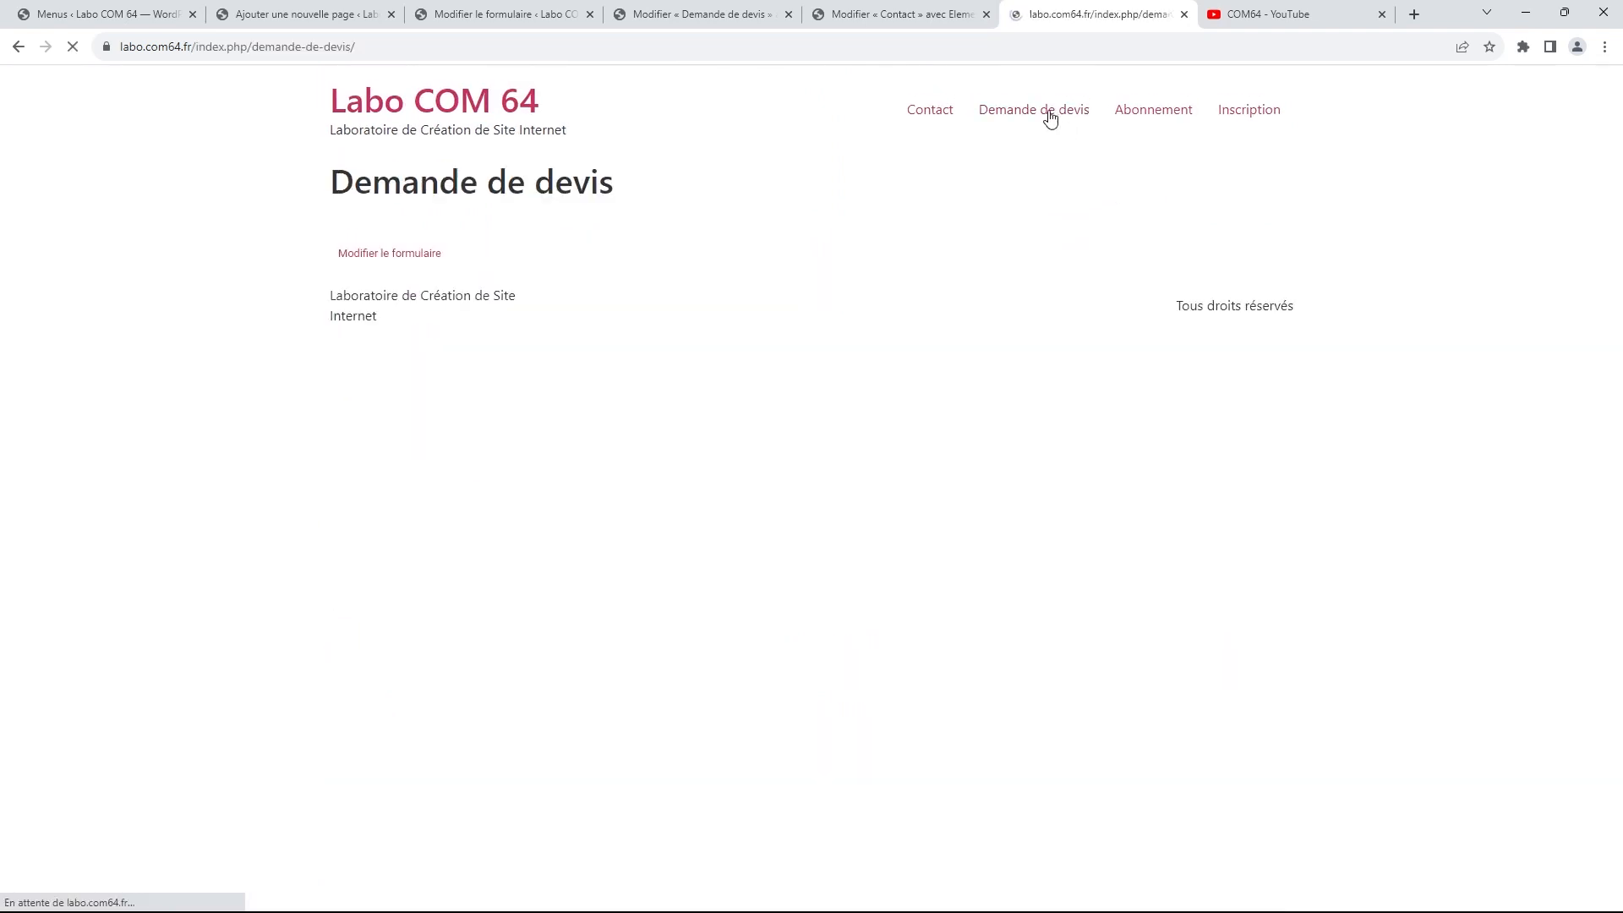
pyautogui.scroll(-1, 1270, 196)
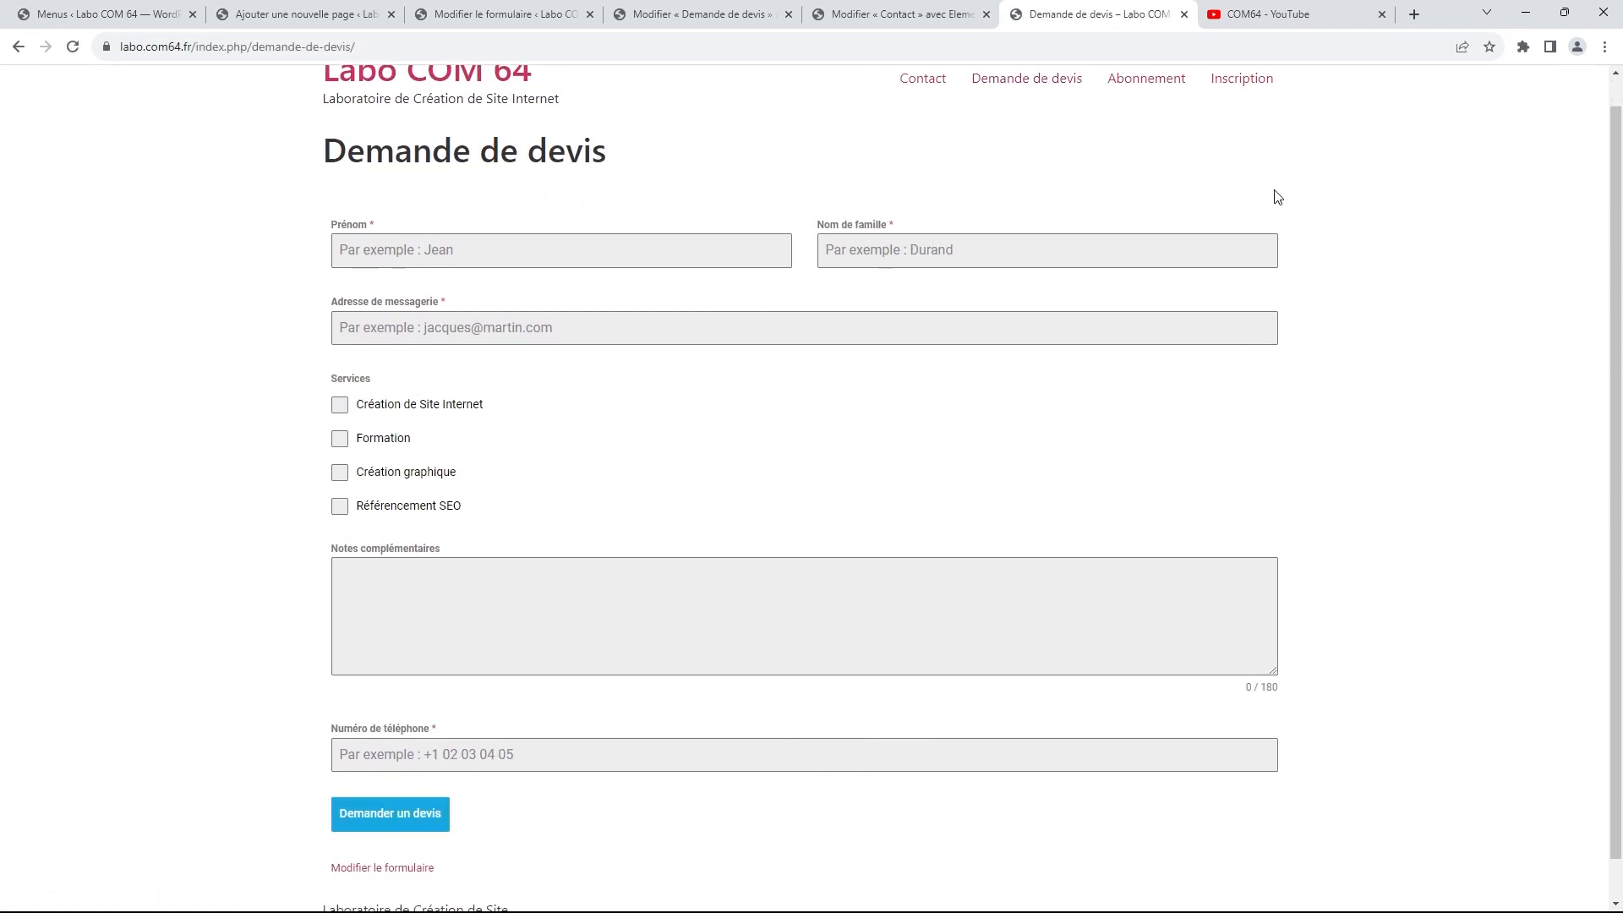
pyautogui.scroll(1, 1271, 198)
pyautogui.click(1152, 119)
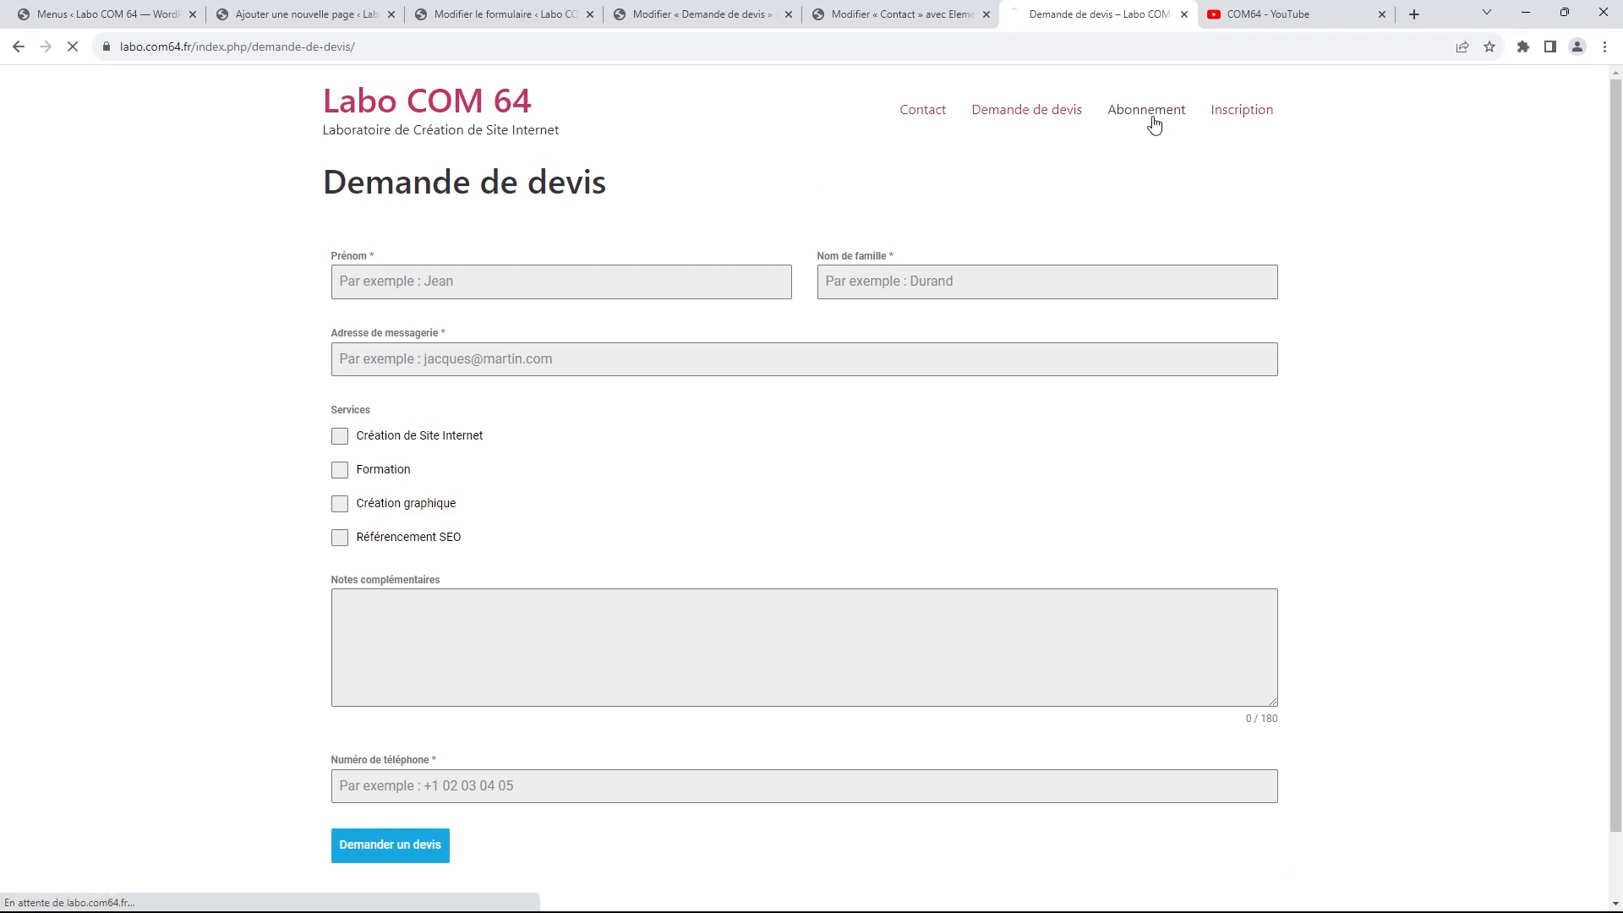
pyautogui.click(1247, 115)
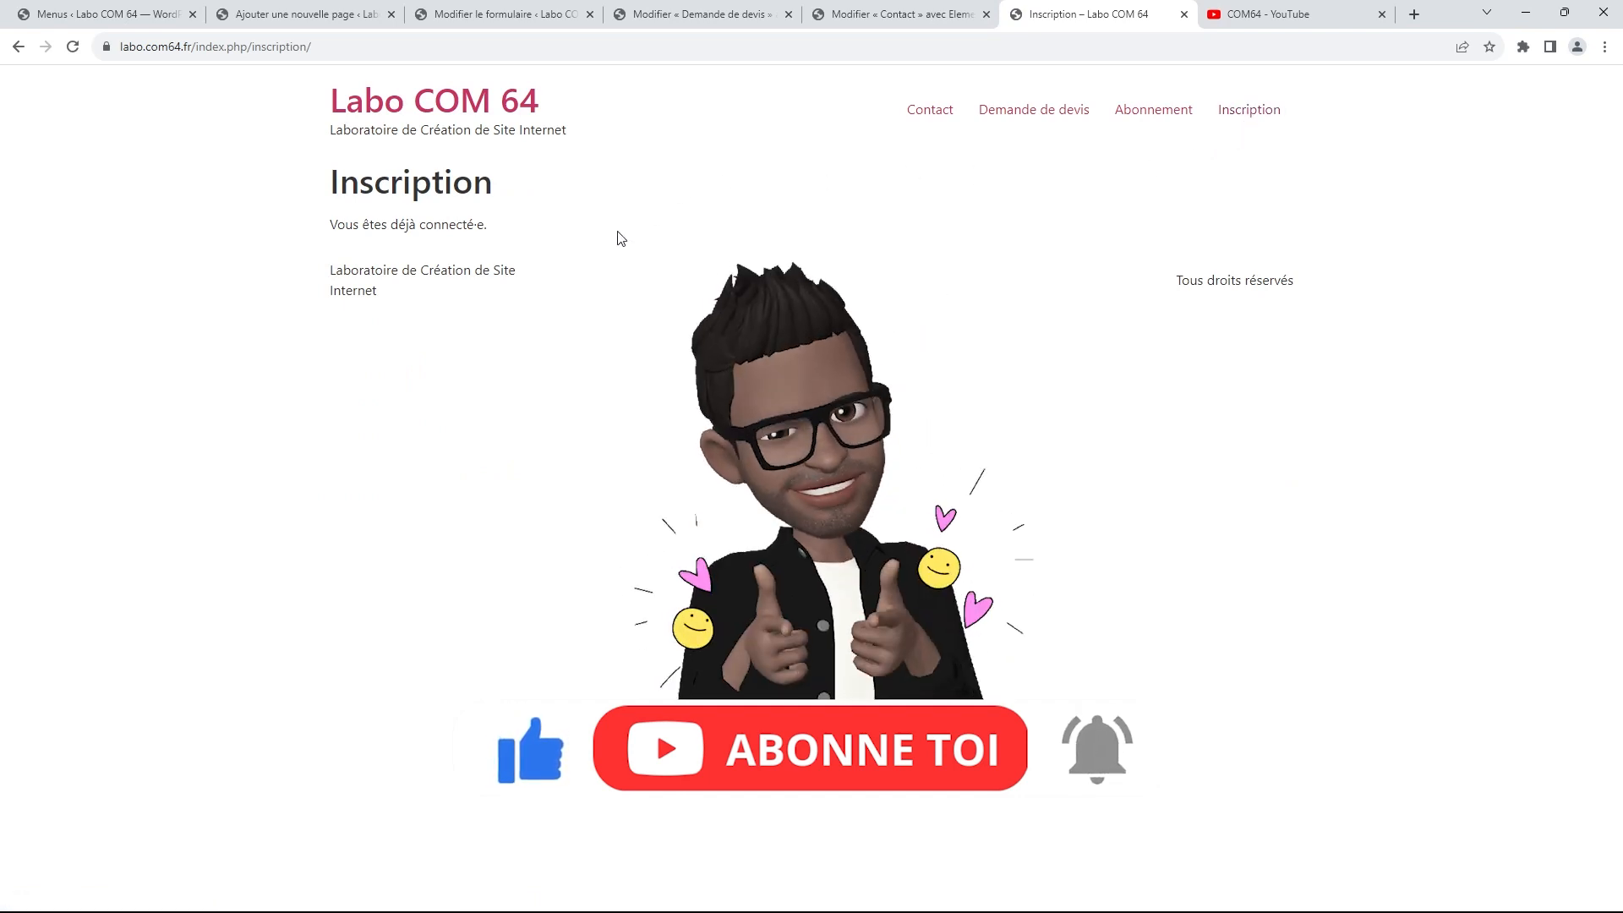
# Return from the live Inscription page to the Inscription utilisateur form's editor in Forminator
pyautogui.click(156, 15)
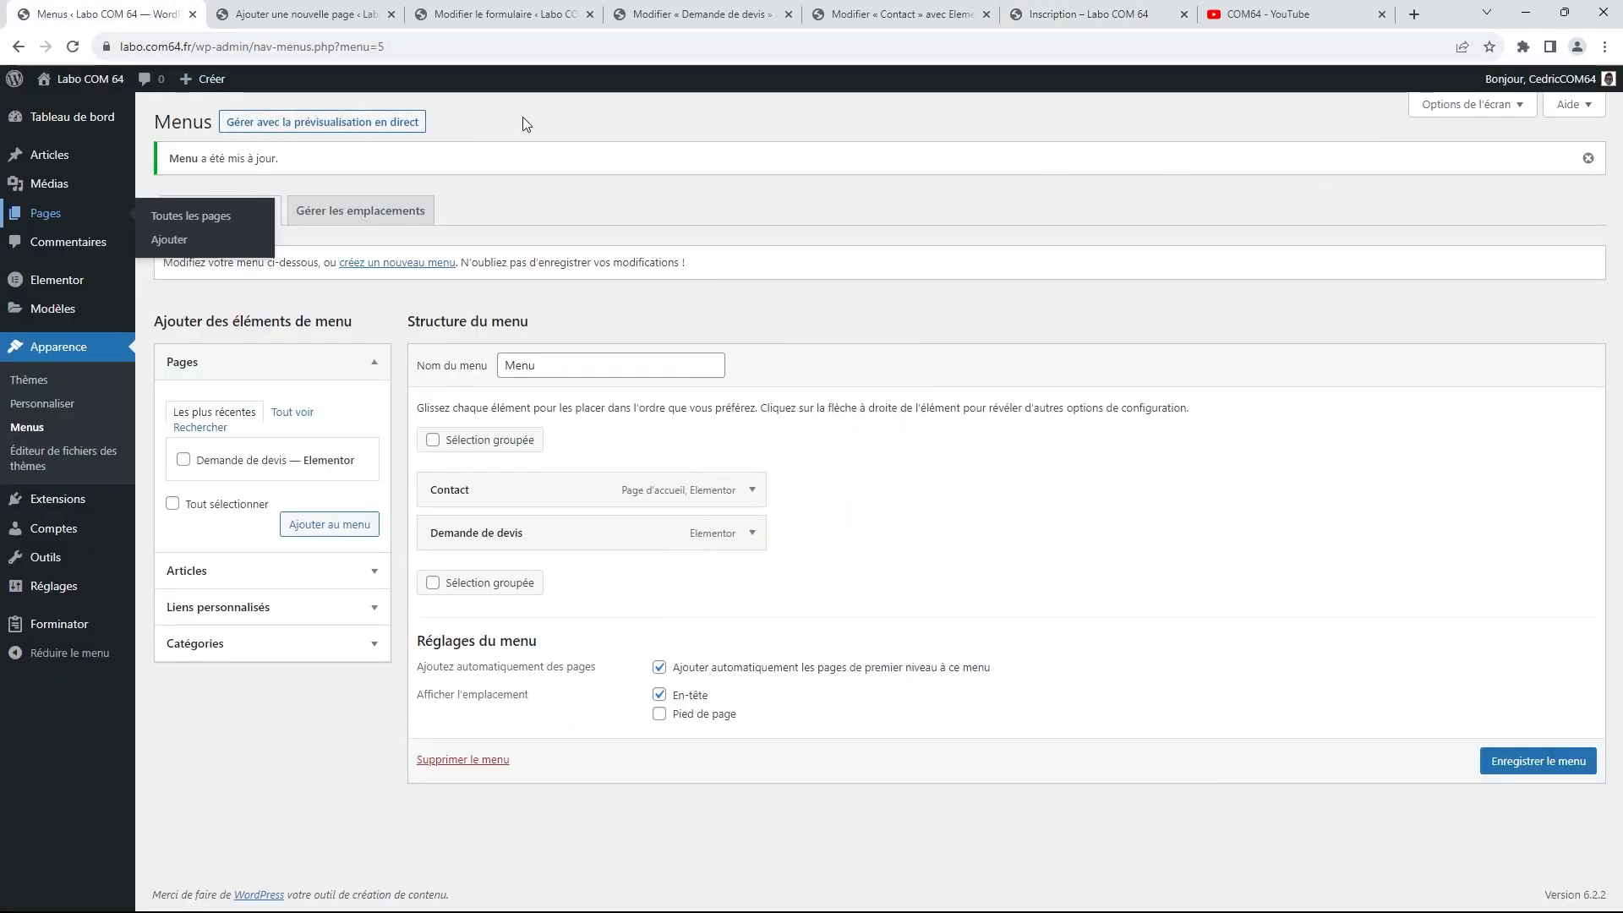
pyautogui.click(1065, 24)
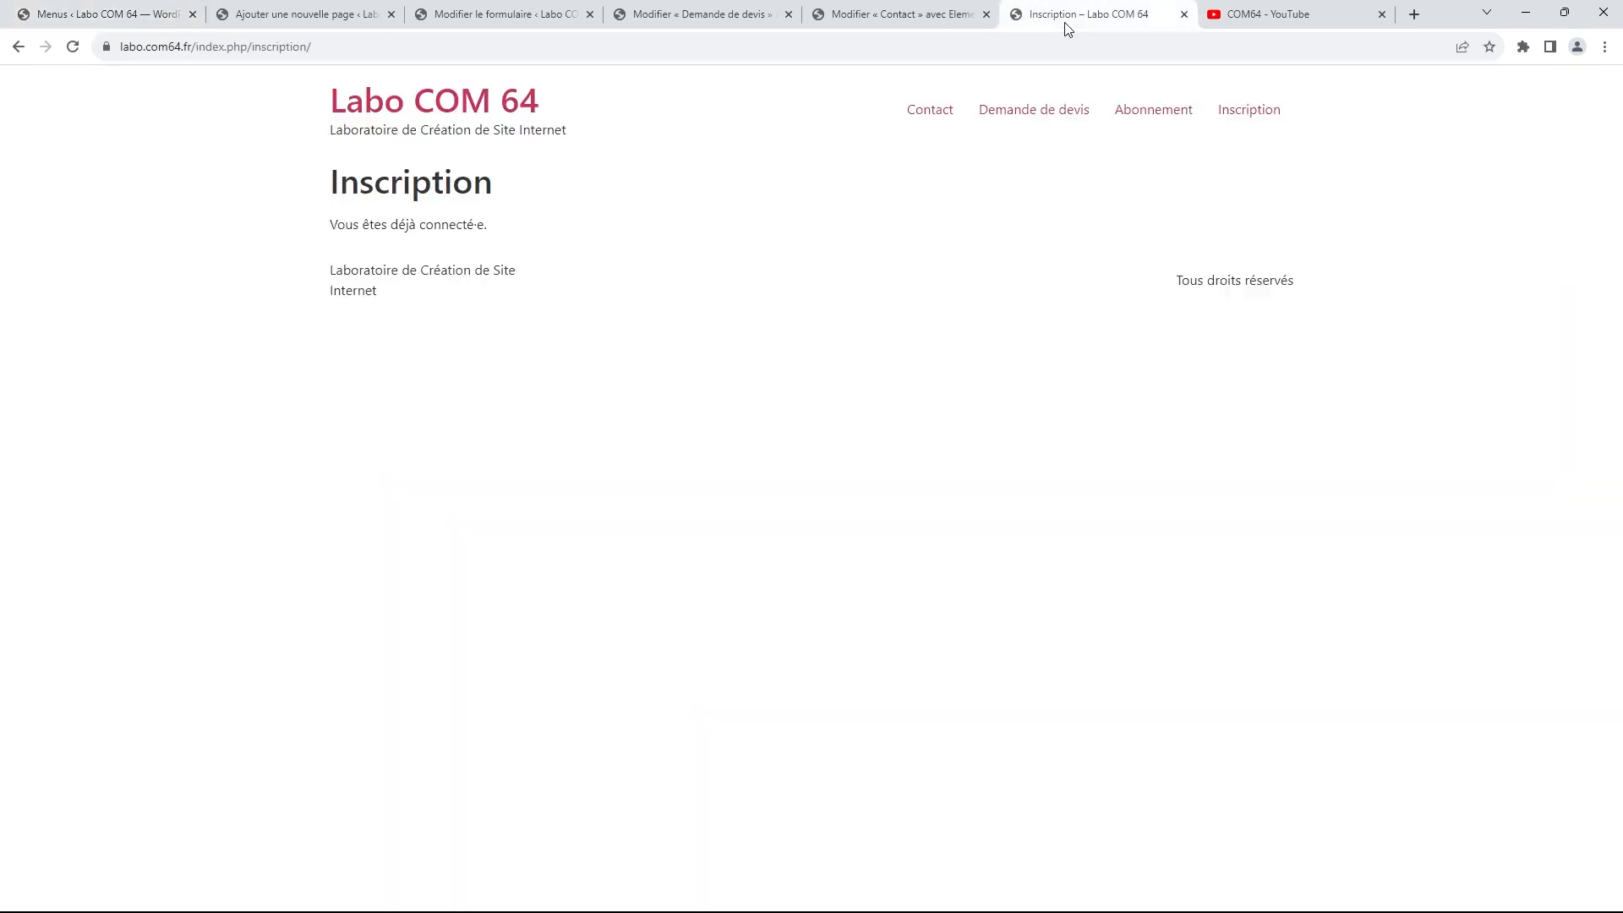
pyautogui.click(110, 14)
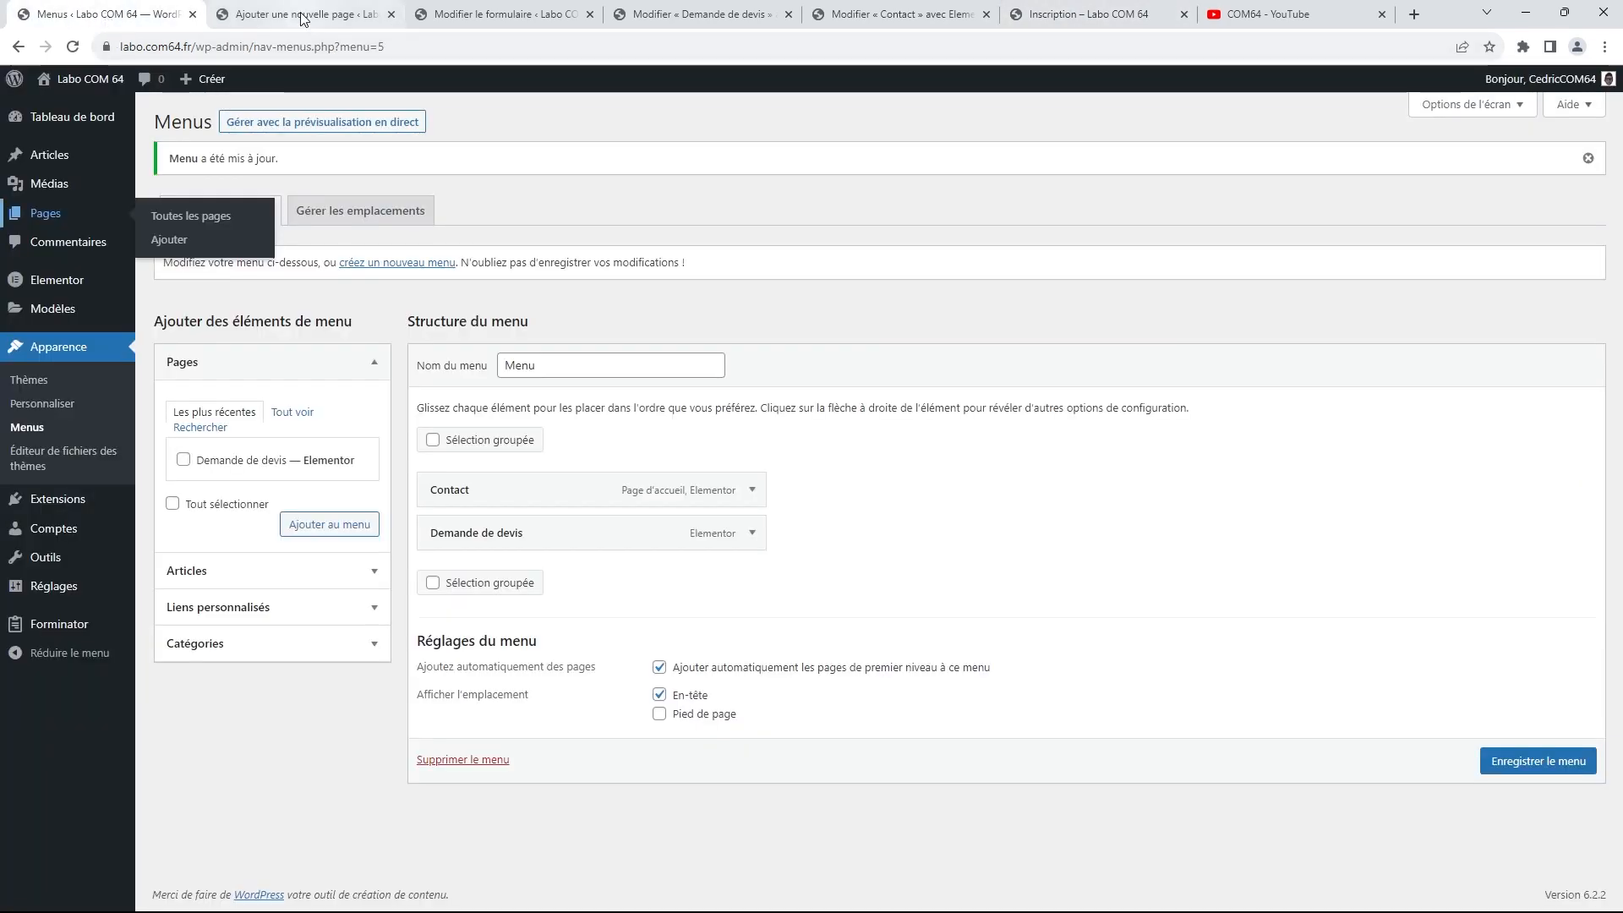
pyautogui.click(486, 15)
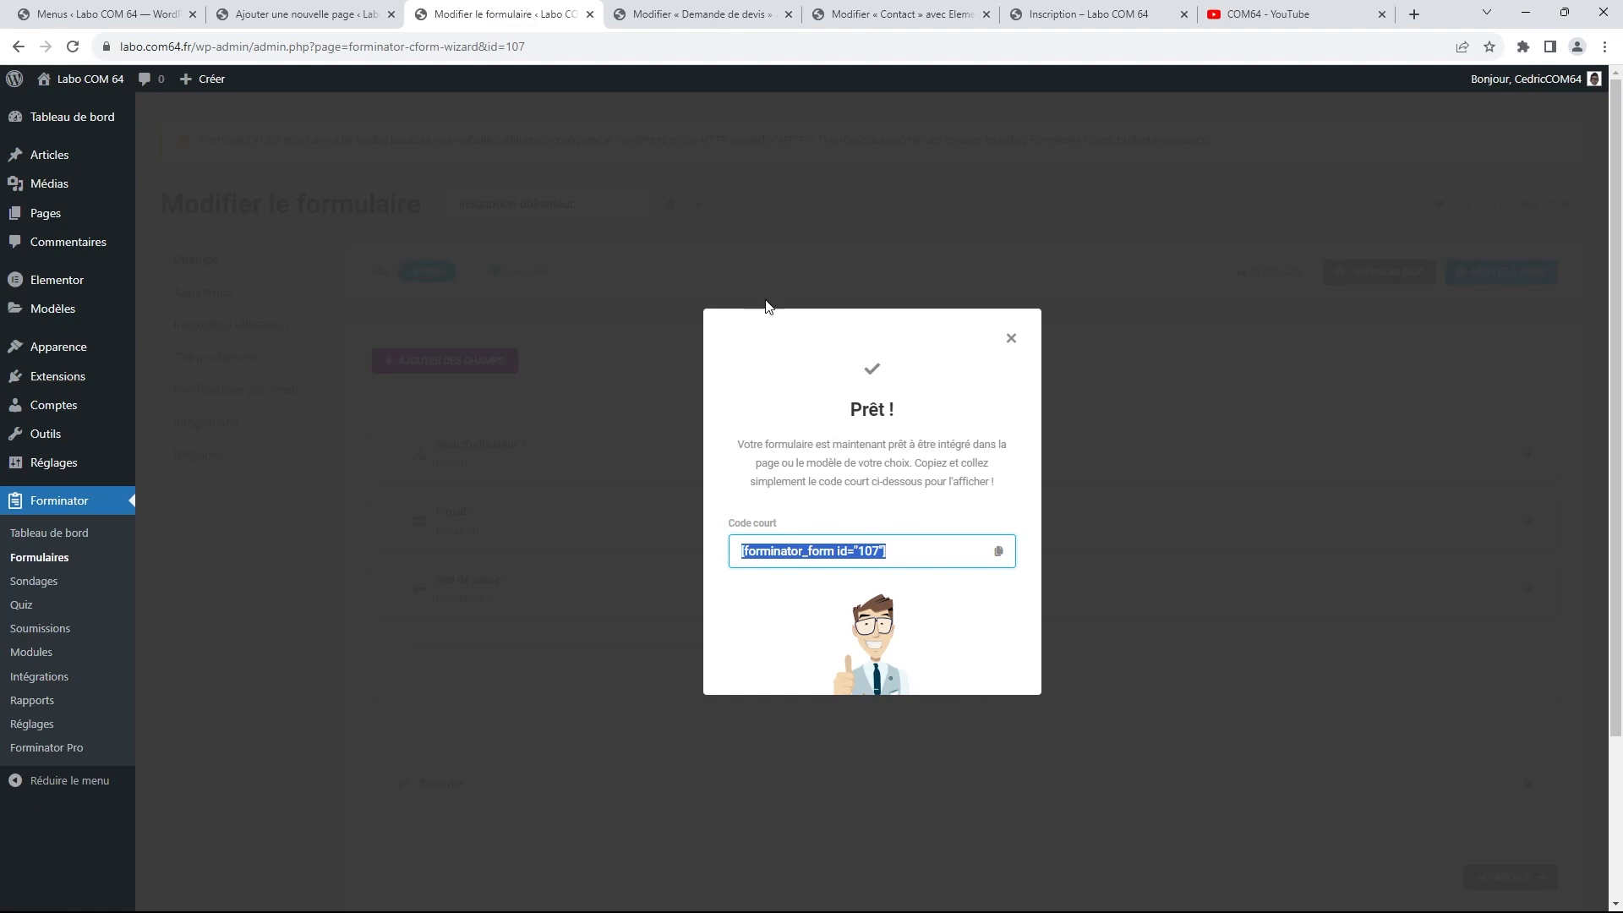
# Create a new Forminator form from the Se connecter template, keeping the name Identifiant de connexion
pyautogui.click(1018, 340)
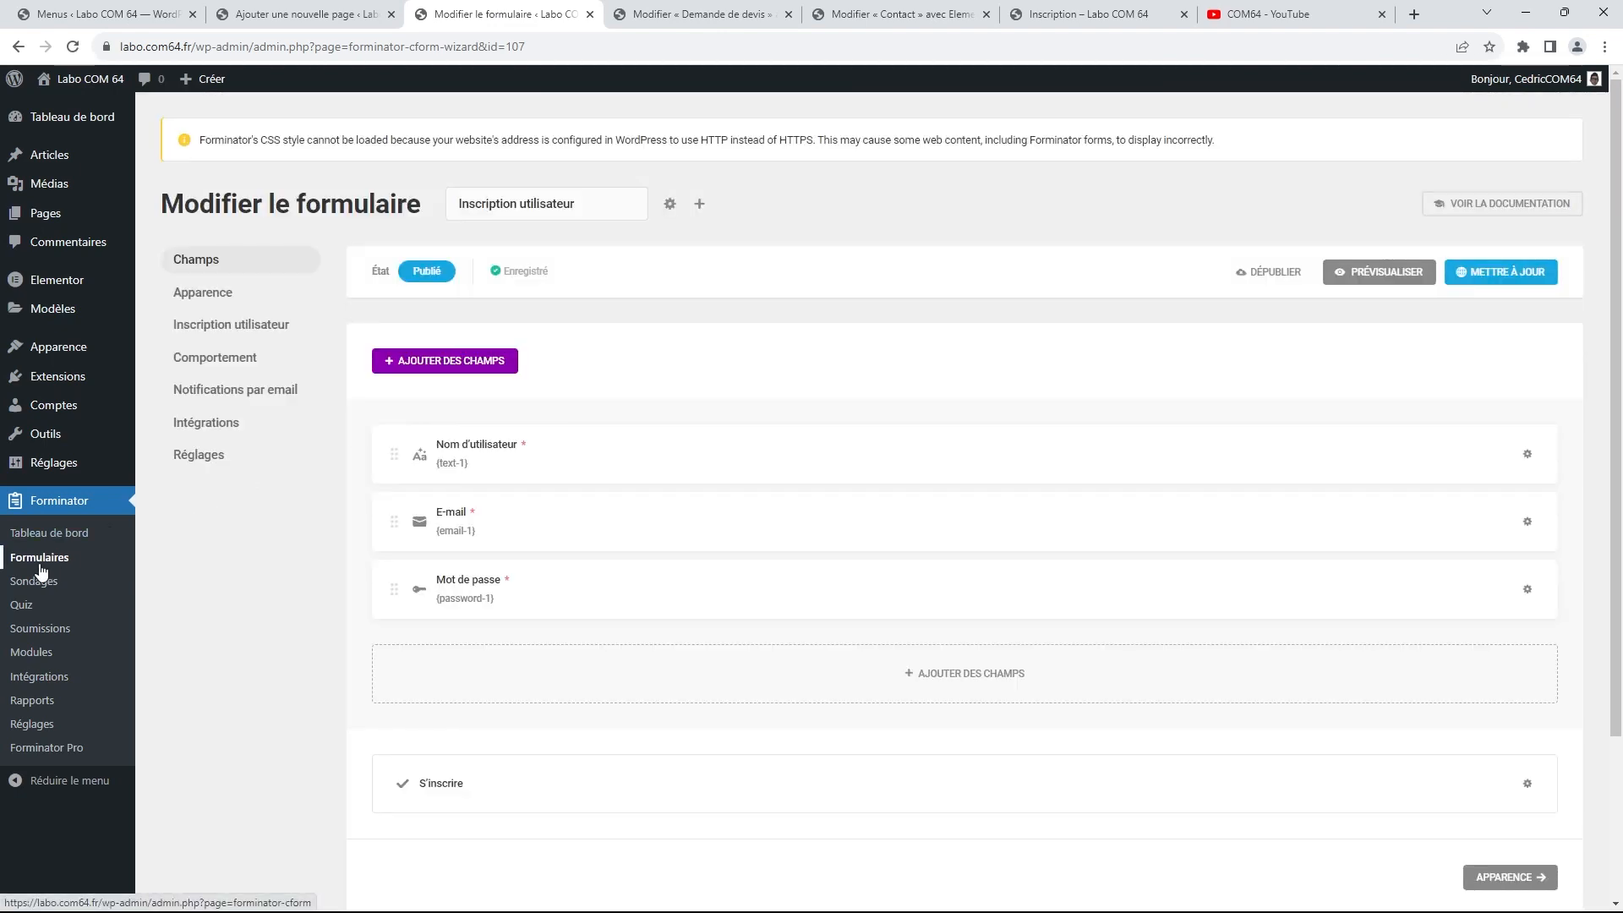
pyautogui.click(47, 565)
pyautogui.click(53, 534)
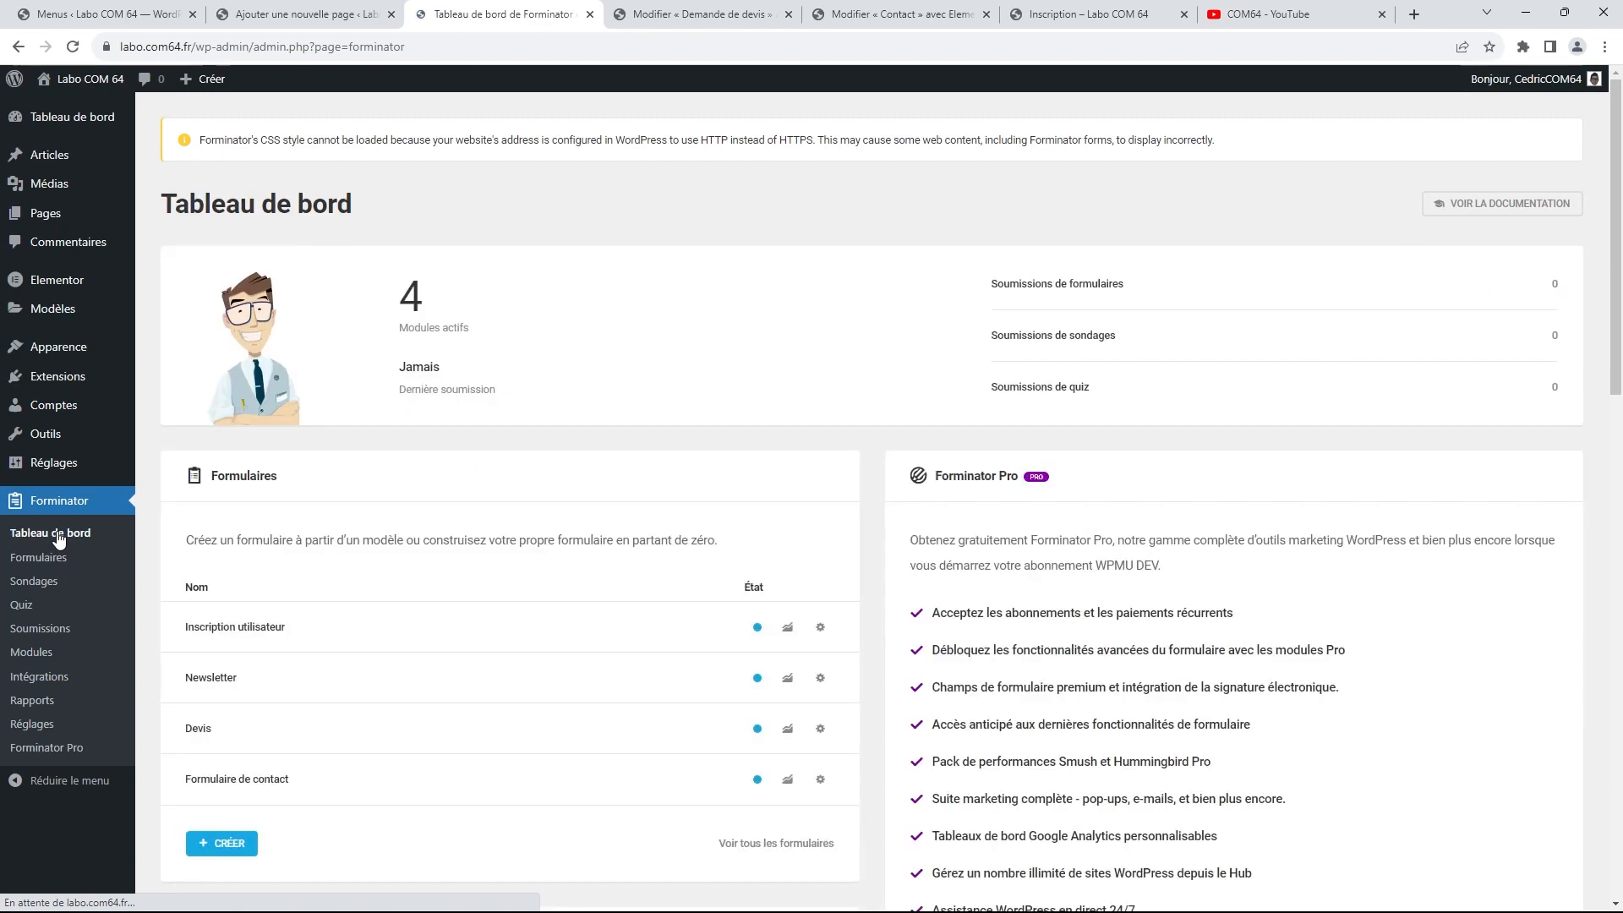
pyautogui.click(222, 843)
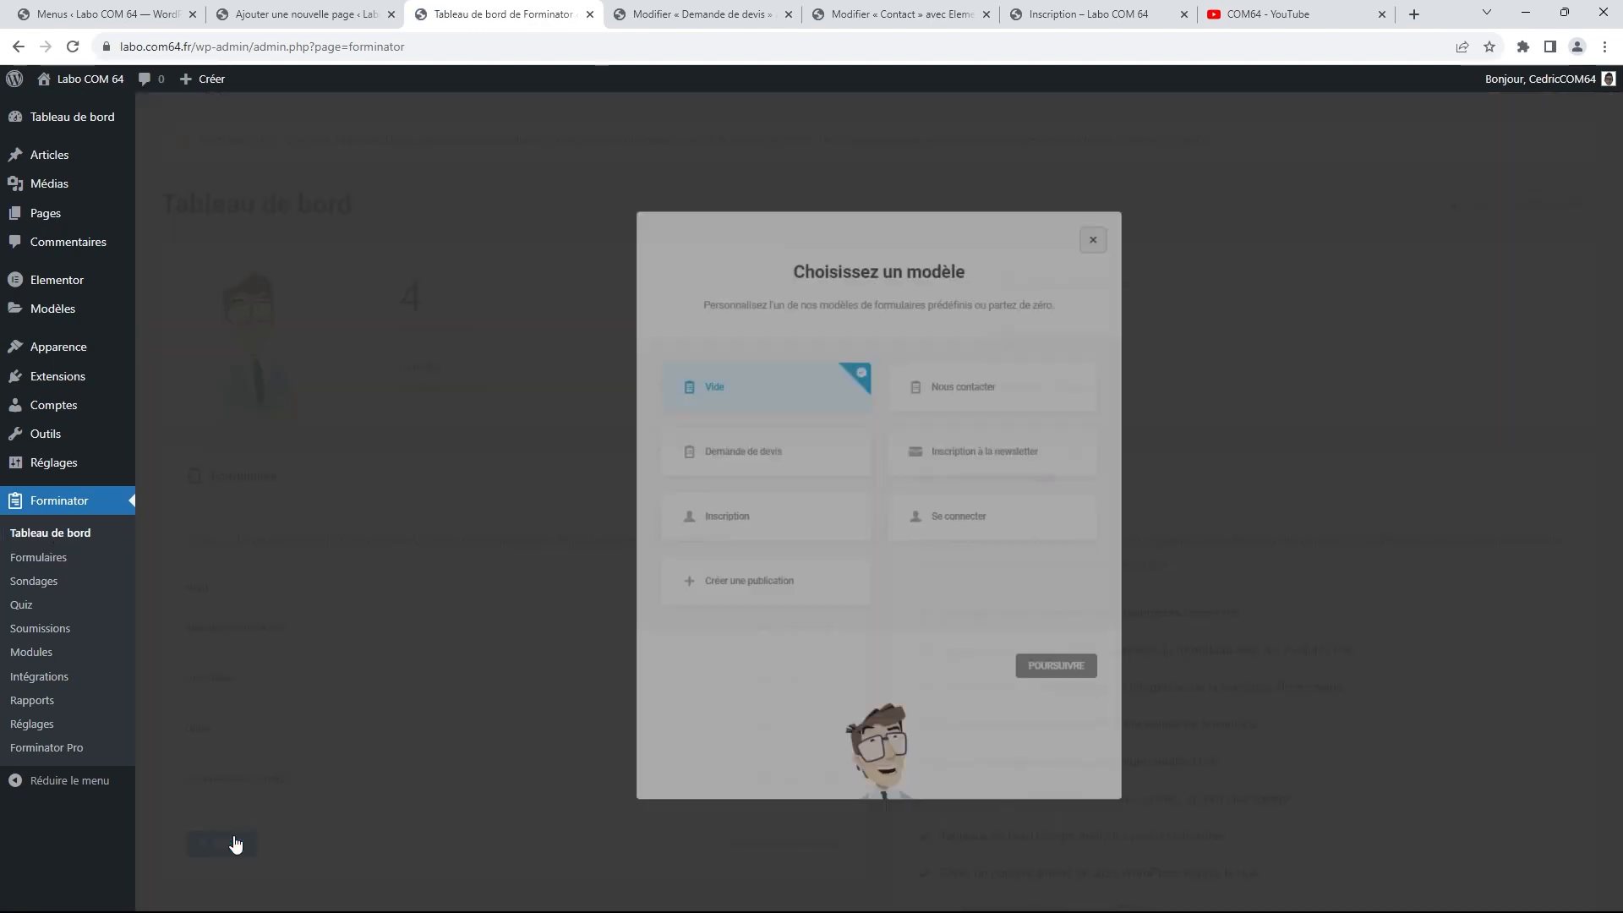
pyautogui.click(984, 521)
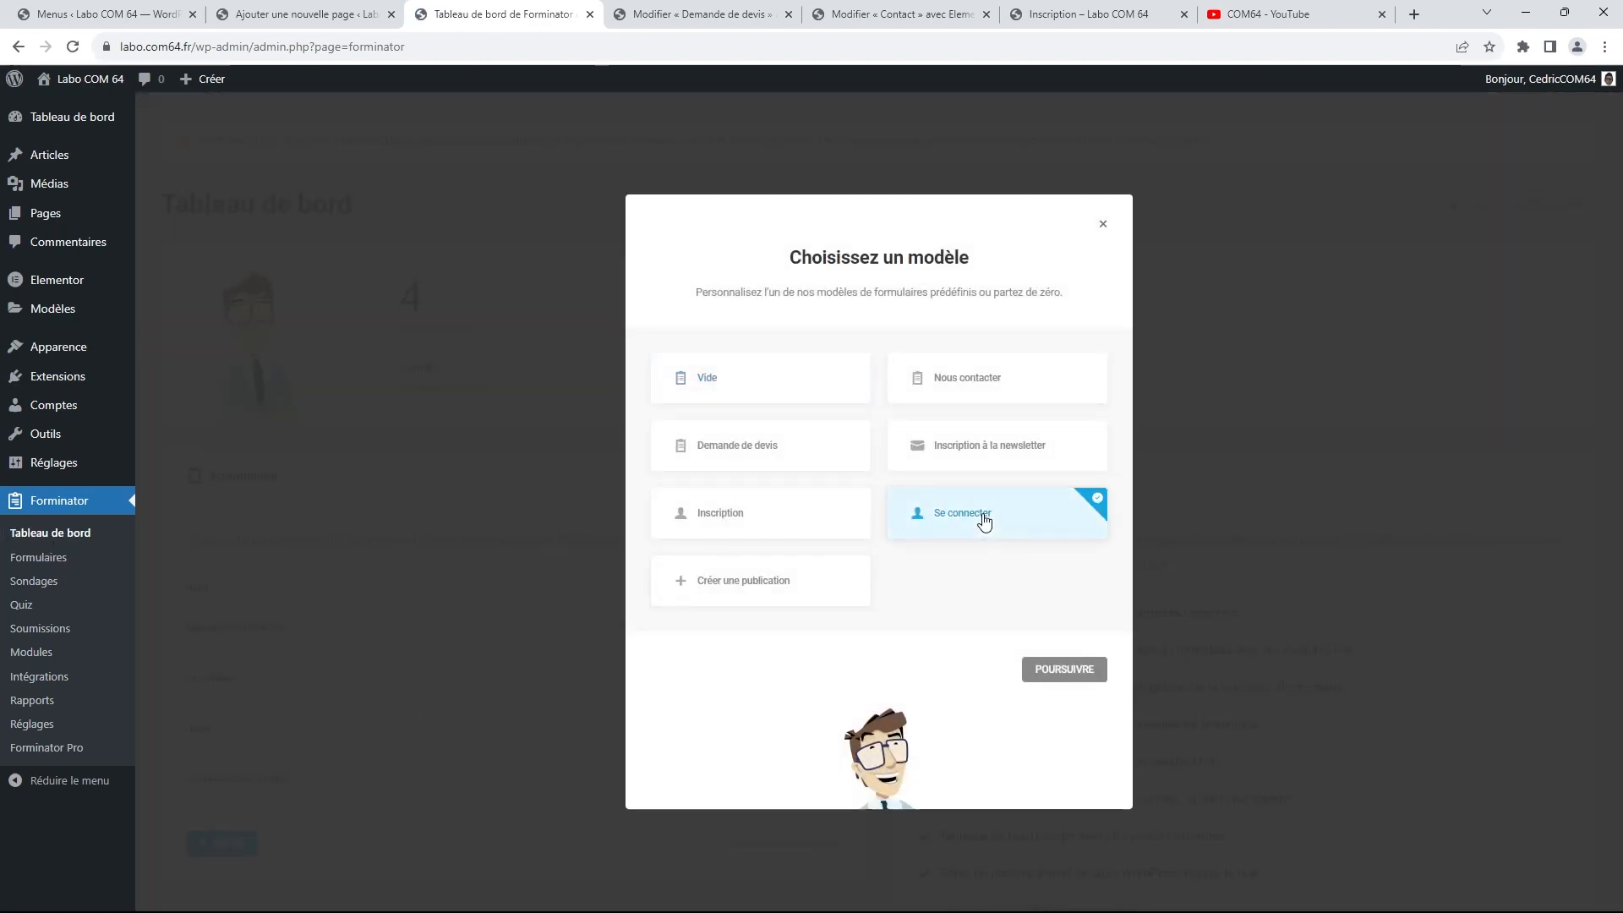
pyautogui.click(1064, 670)
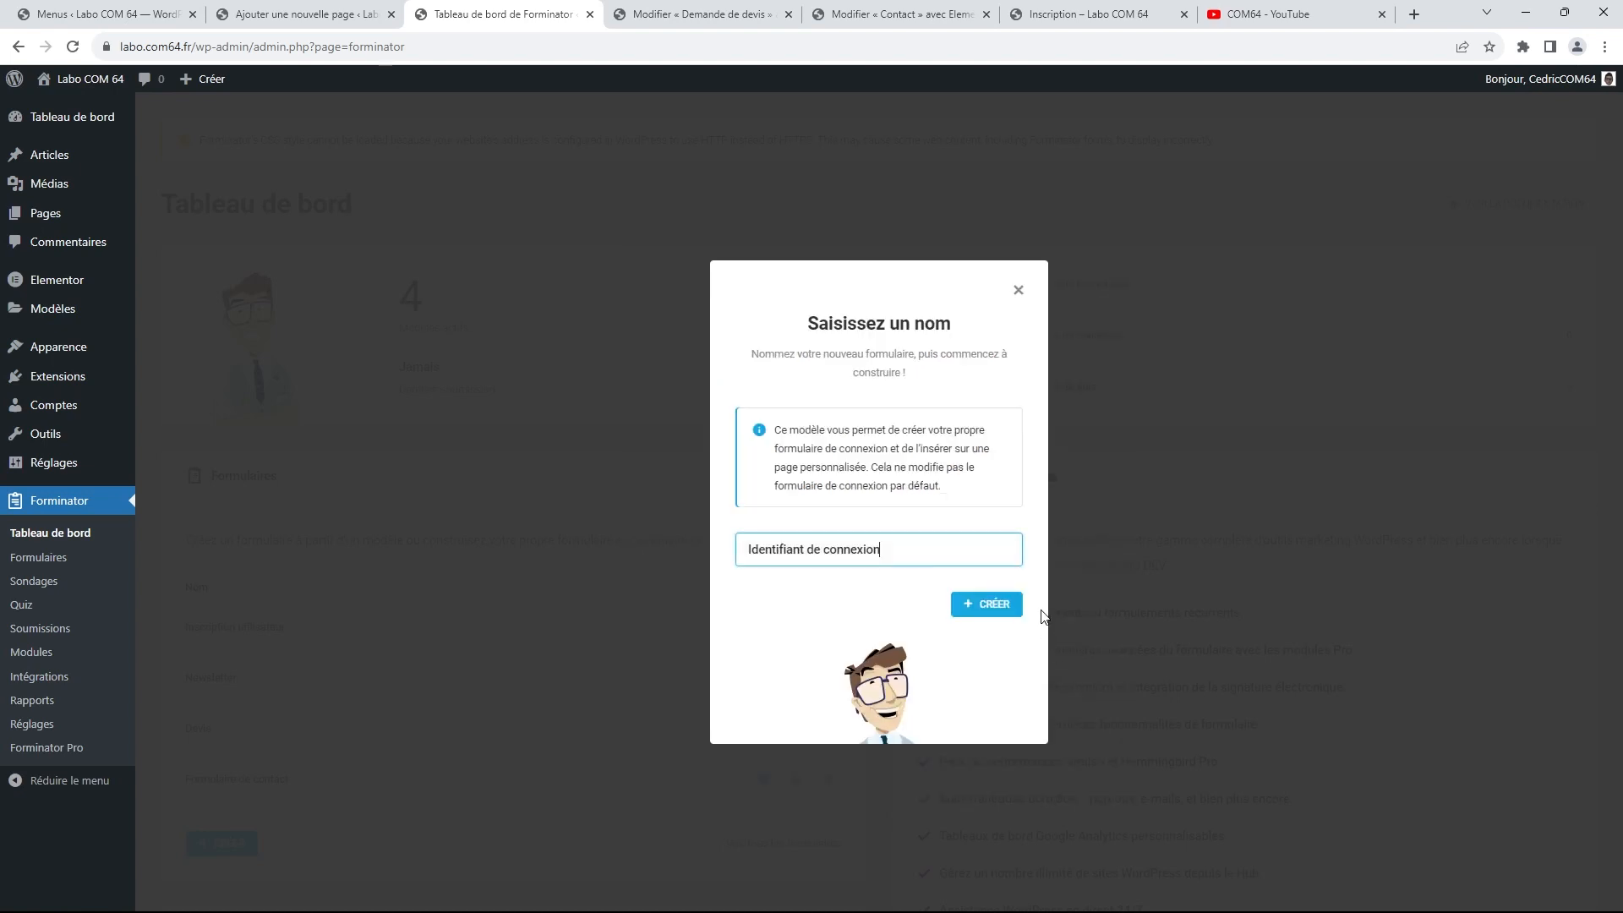
pyautogui.click(988, 603)
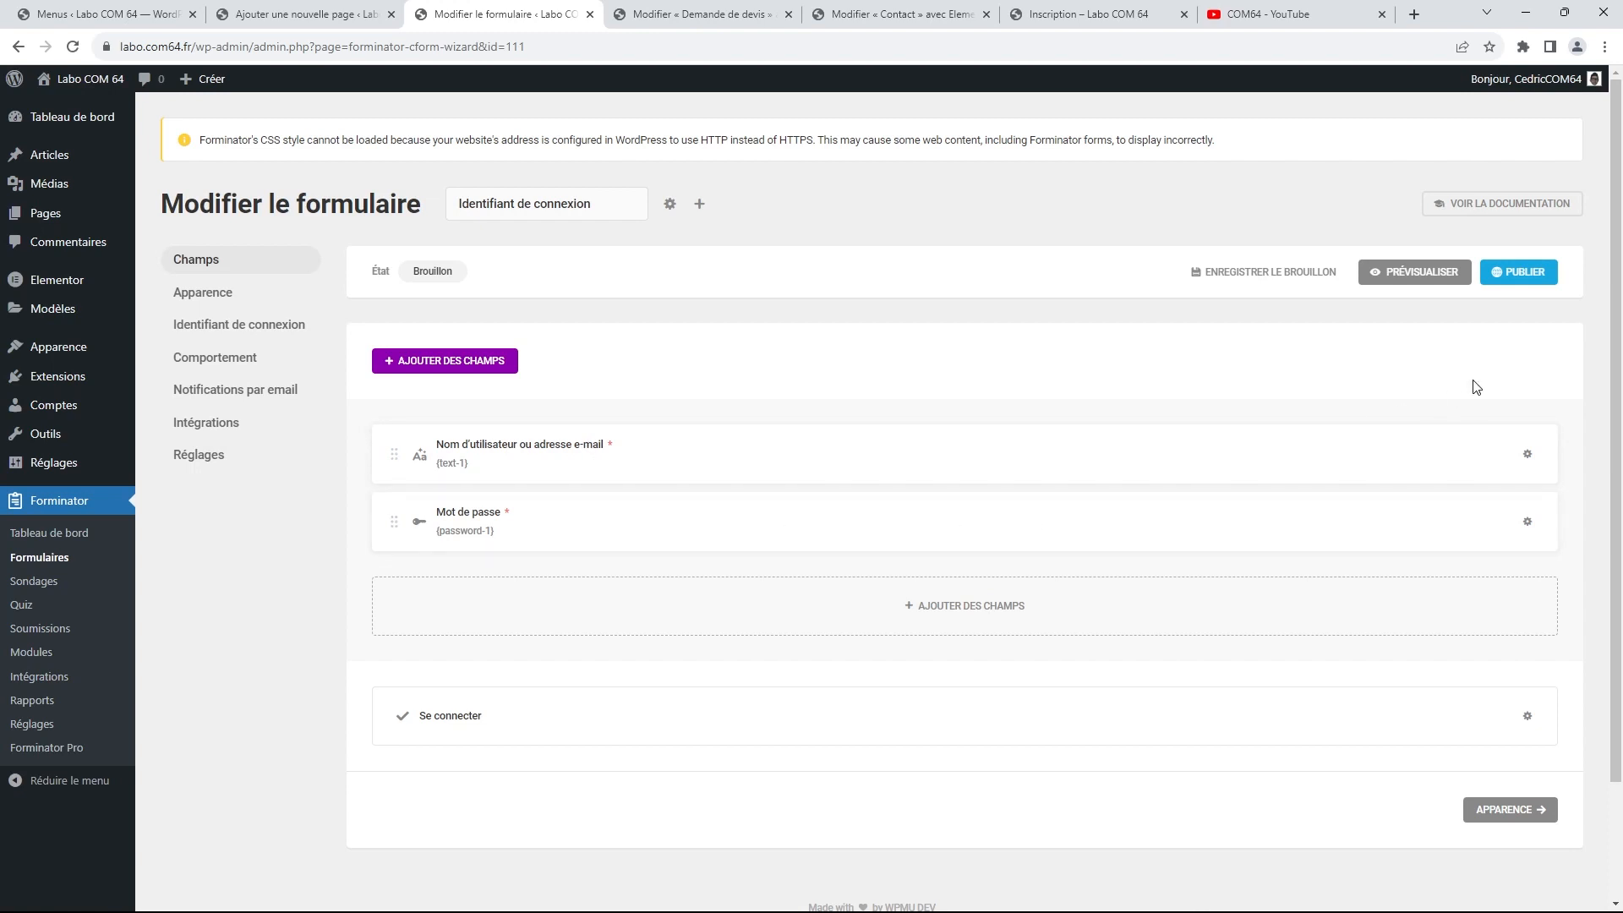
# Publish the Identifiant de connexion form and copy its shortcode
pyautogui.click(1513, 272)
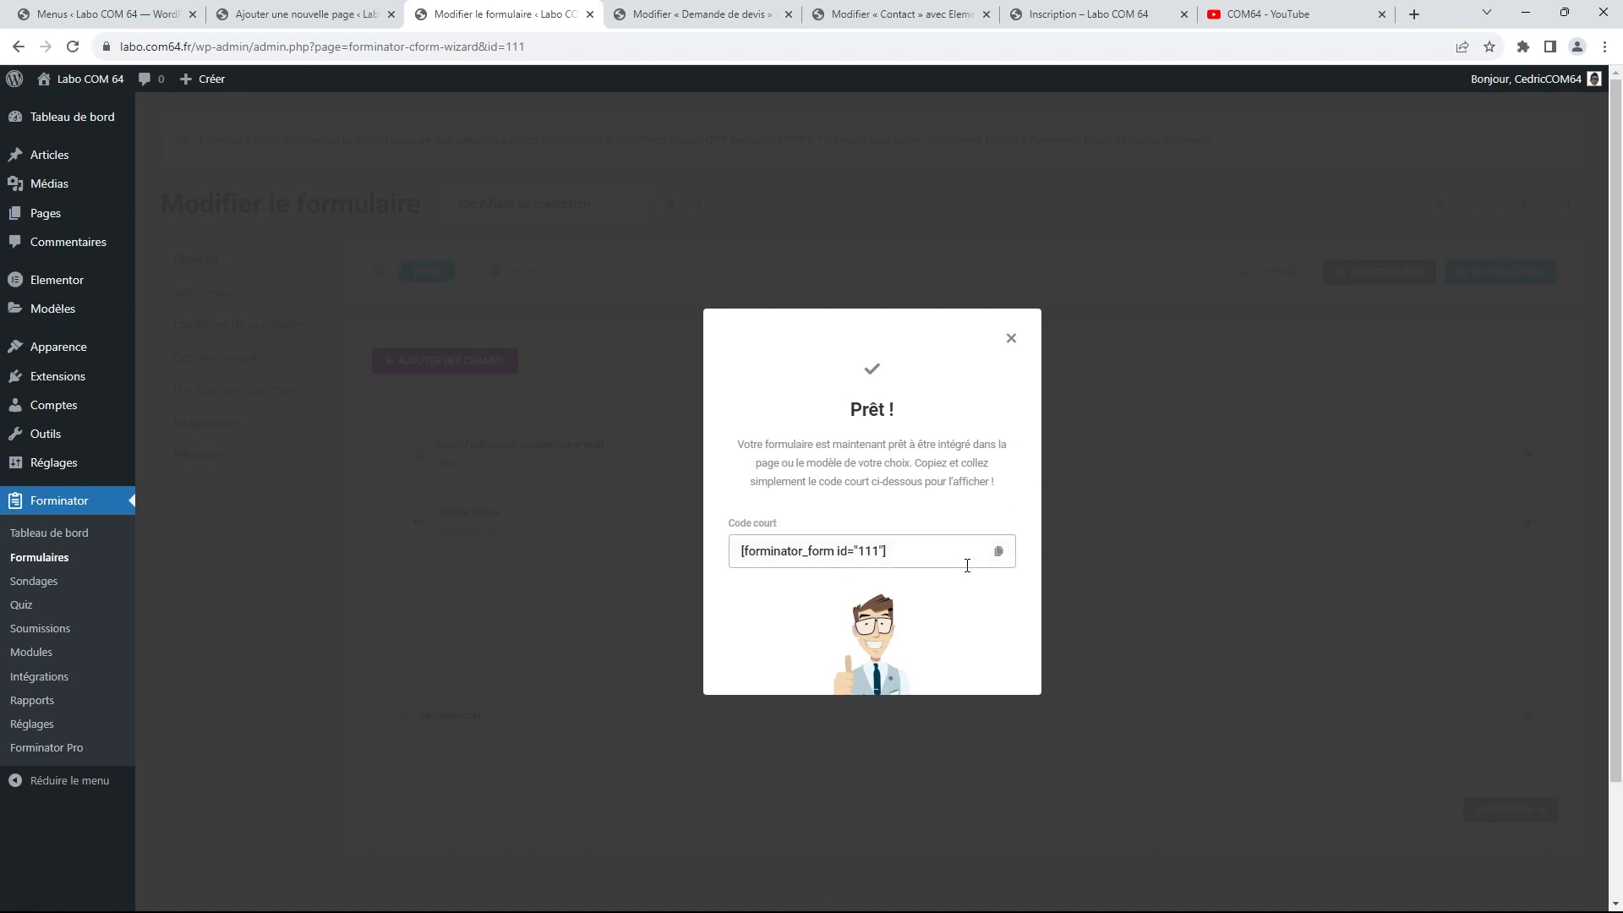
pyautogui.click(998, 554)
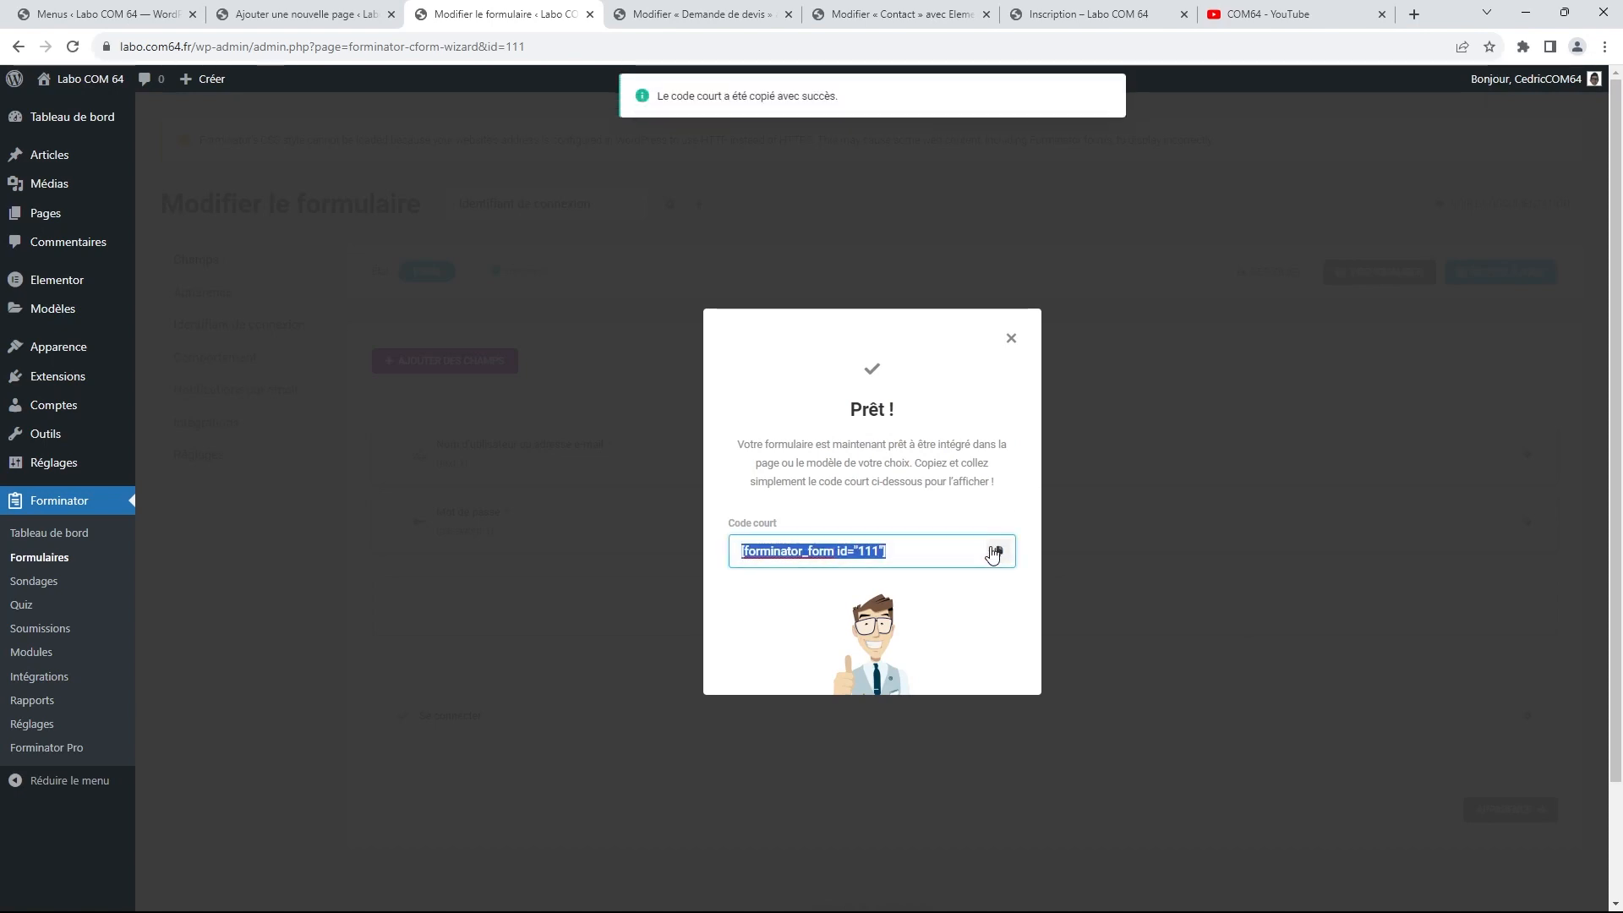
# Add a new WordPress page titled Connexion, embed the Identifiant de connexion form with its shortcode, and bring up the publication confirmation
pyautogui.click(304, 14)
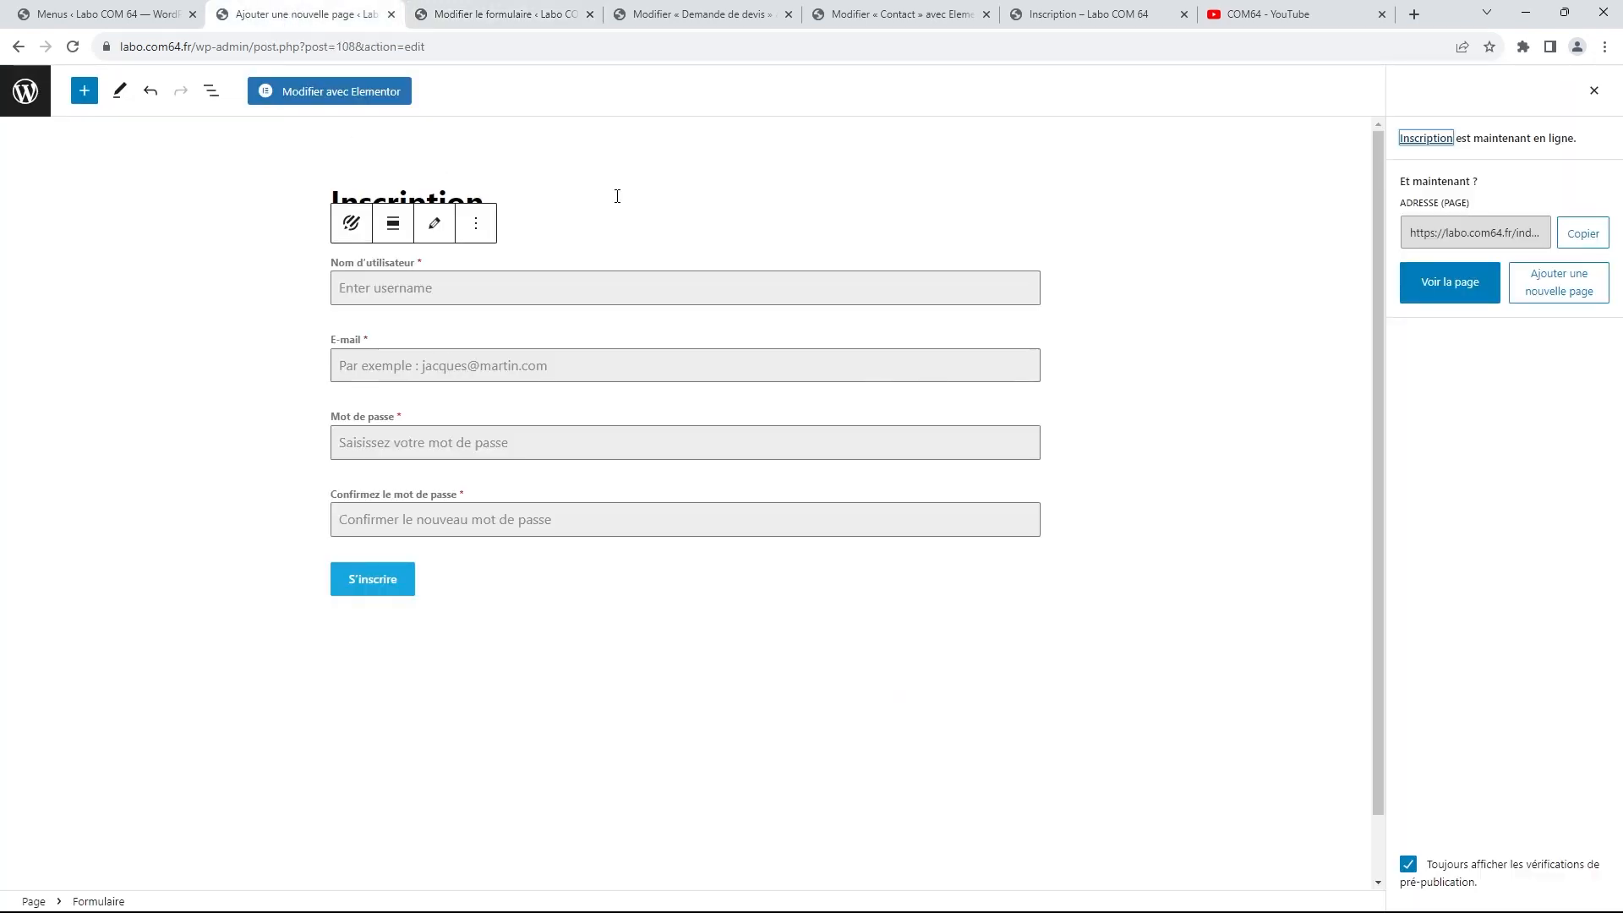
pyautogui.click(27, 93)
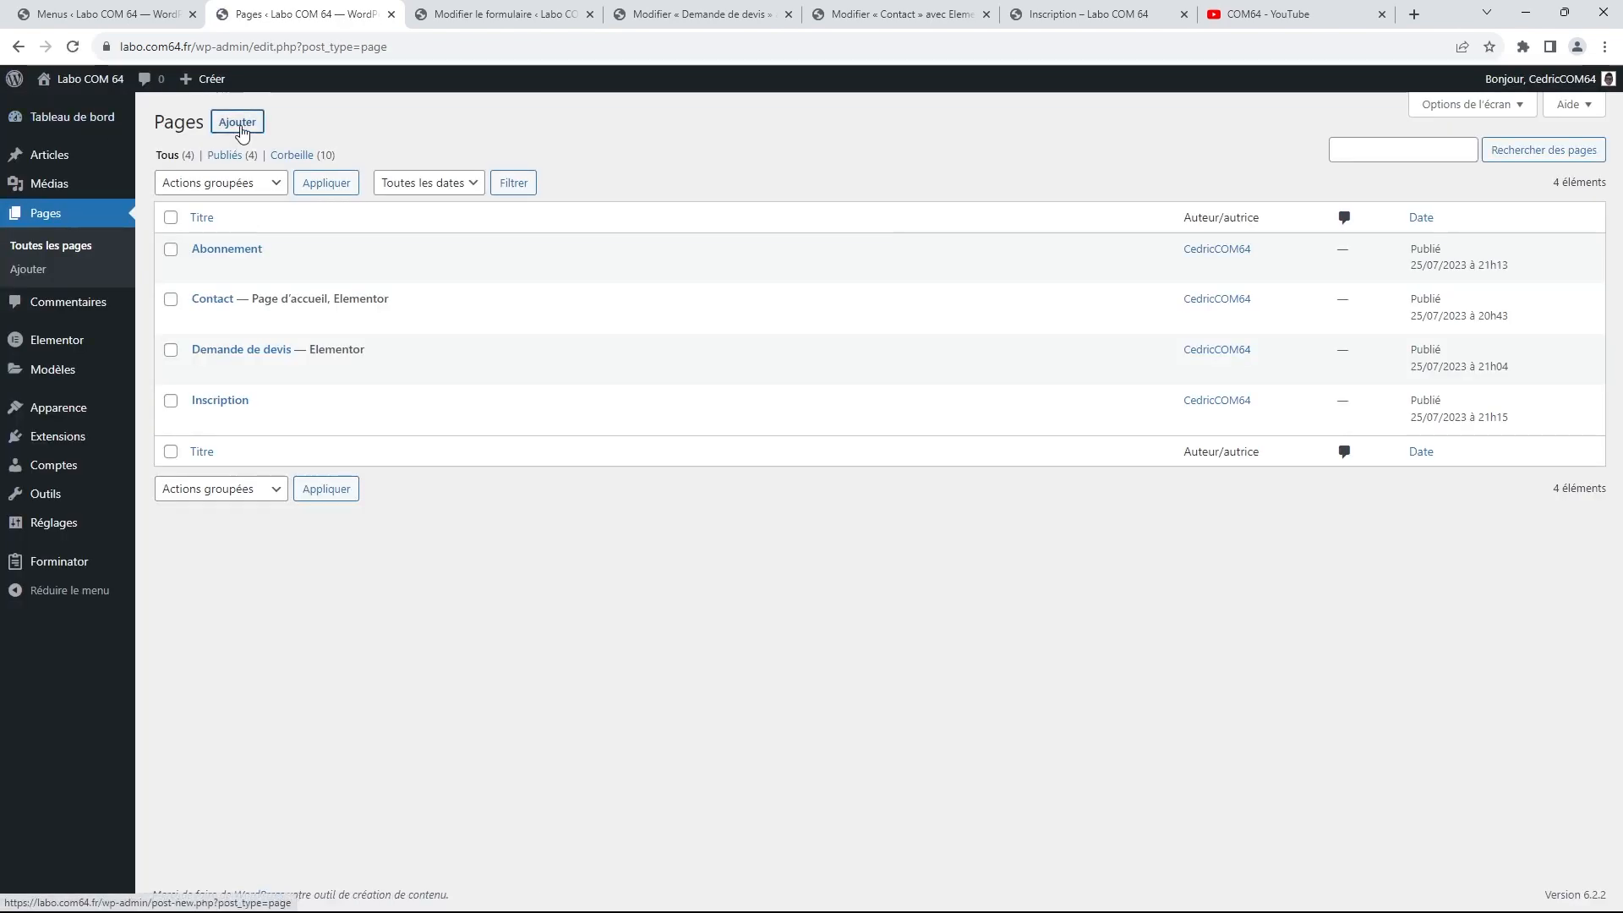
pyautogui.click(242, 133)
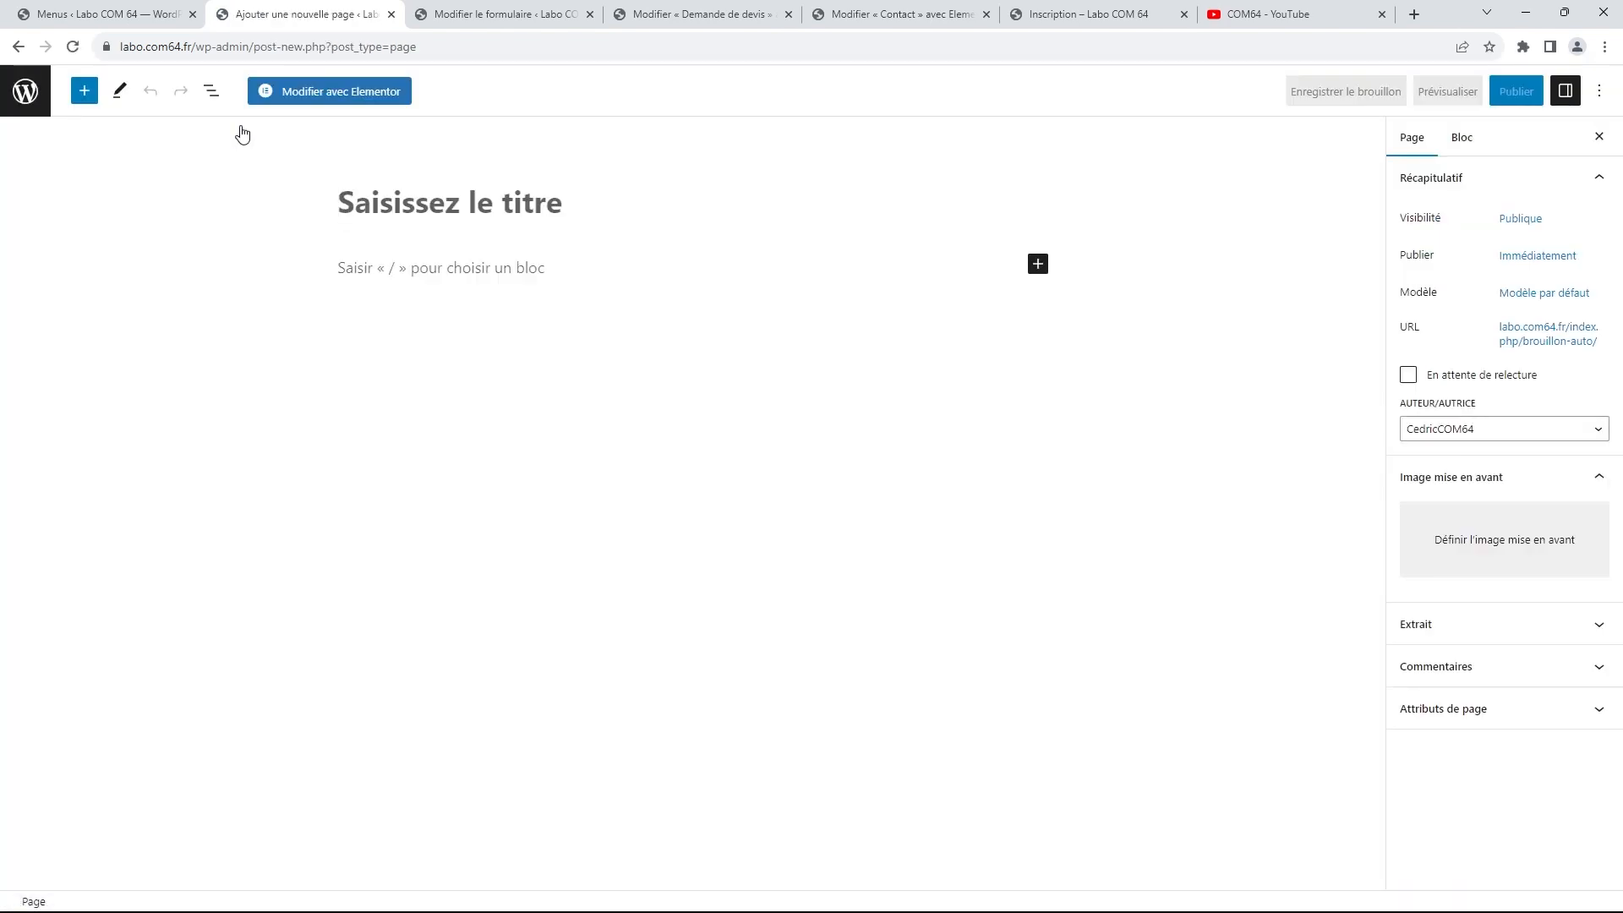
pyautogui.write('Connexion')
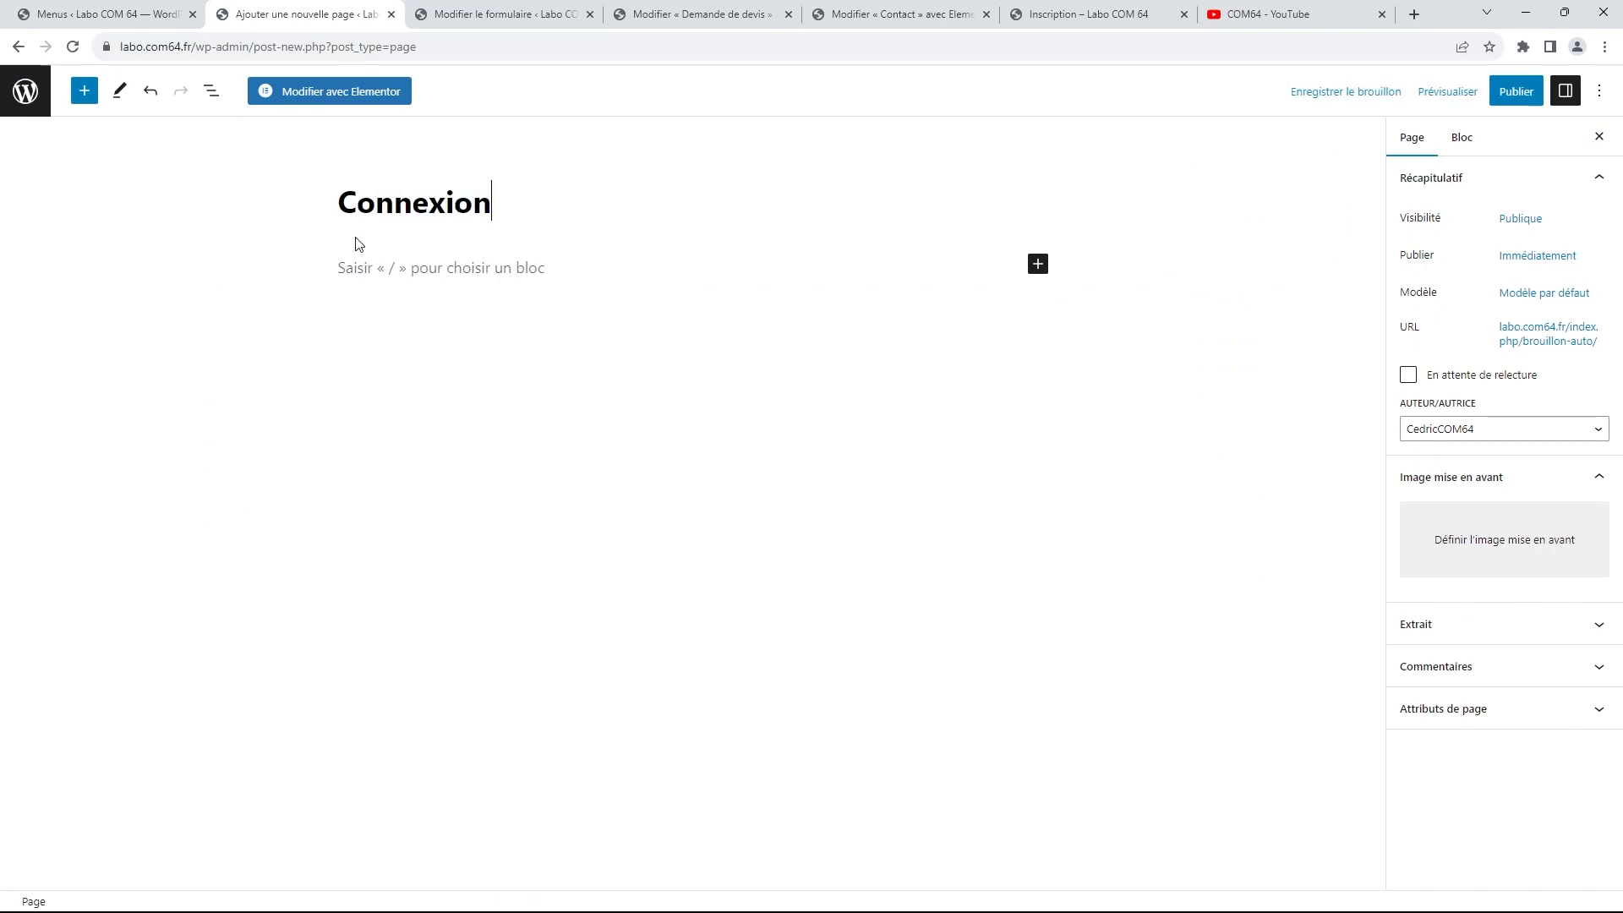
pyautogui.click(387, 270)
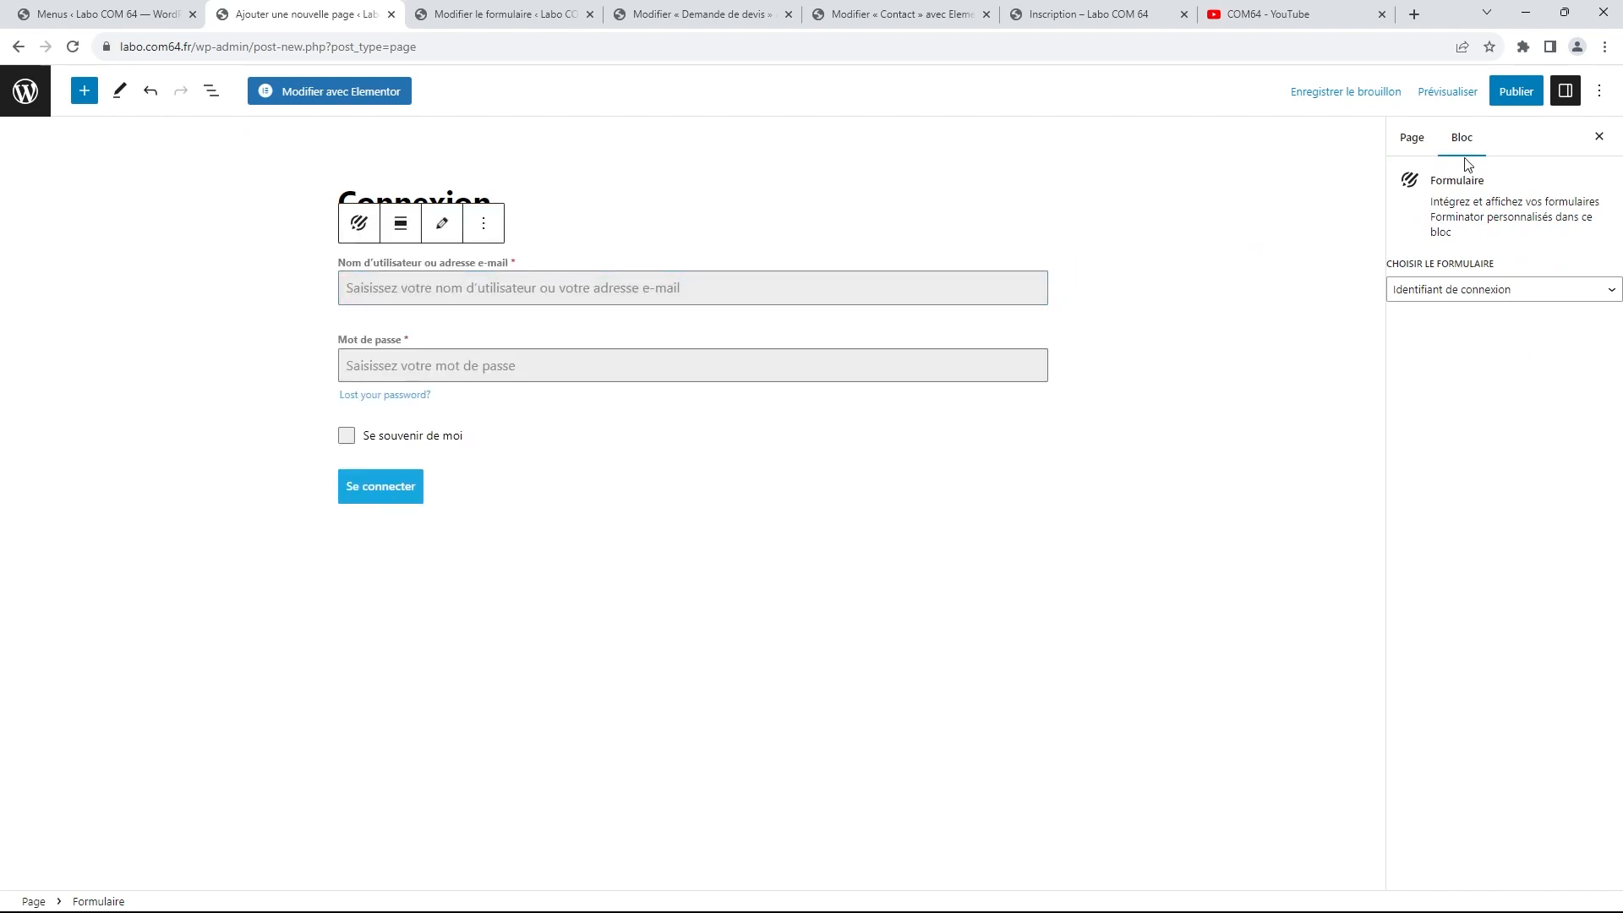
pyautogui.click(1516, 93)
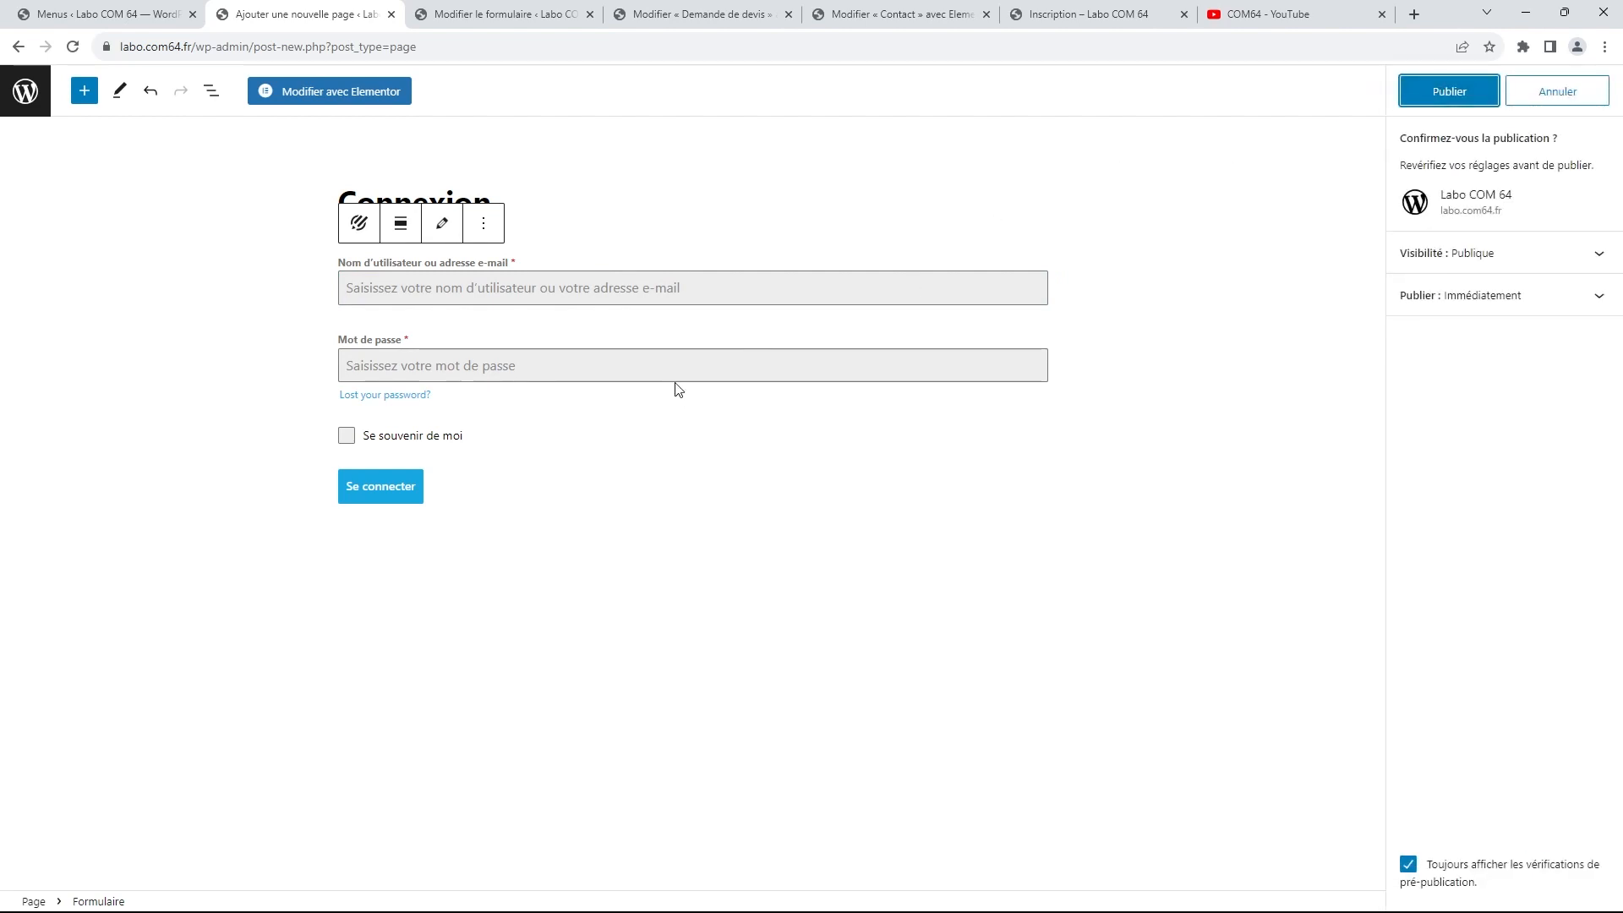
# Examine the login form's appearance, user login and submission behaviour settings, including the redirect after submission
pyautogui.click(505, 15)
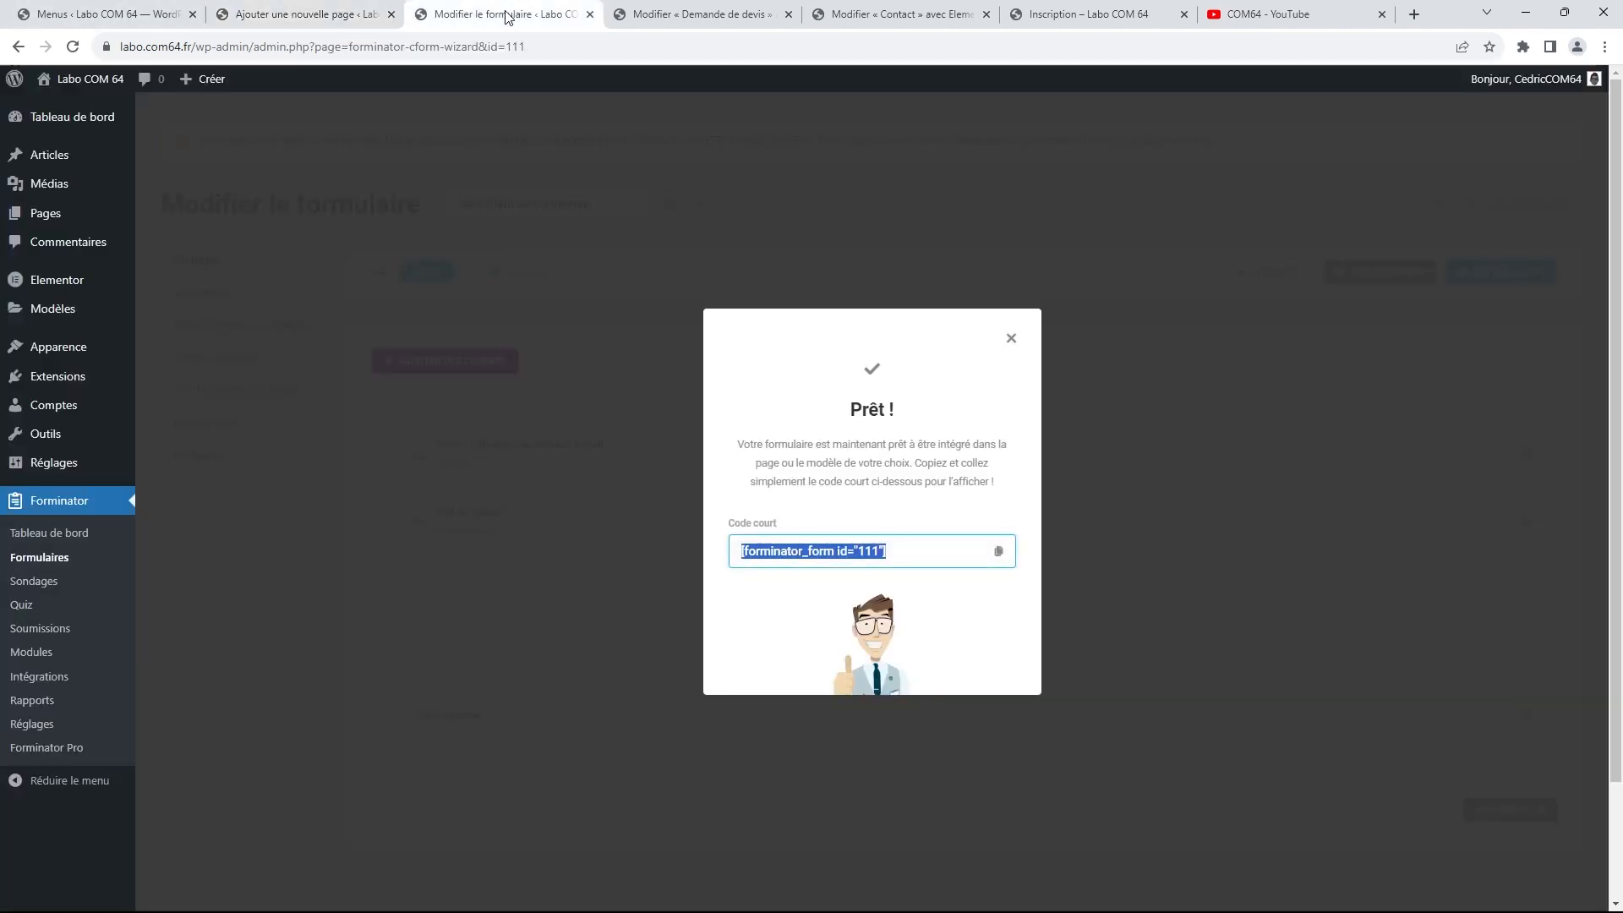
pyautogui.click(1011, 337)
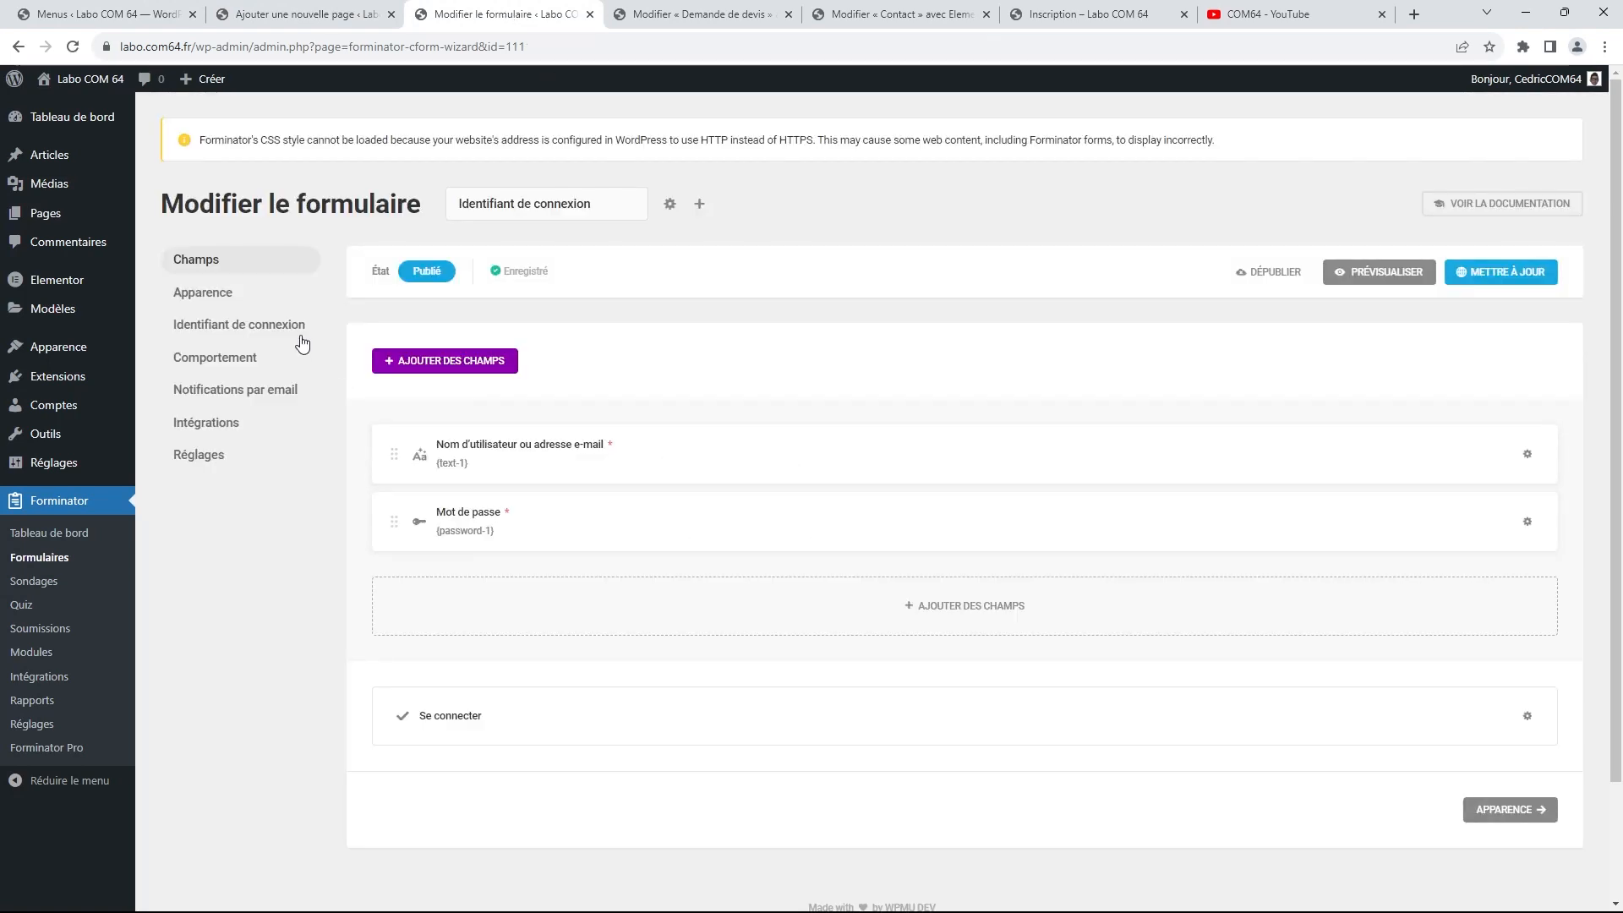
pyautogui.click(217, 297)
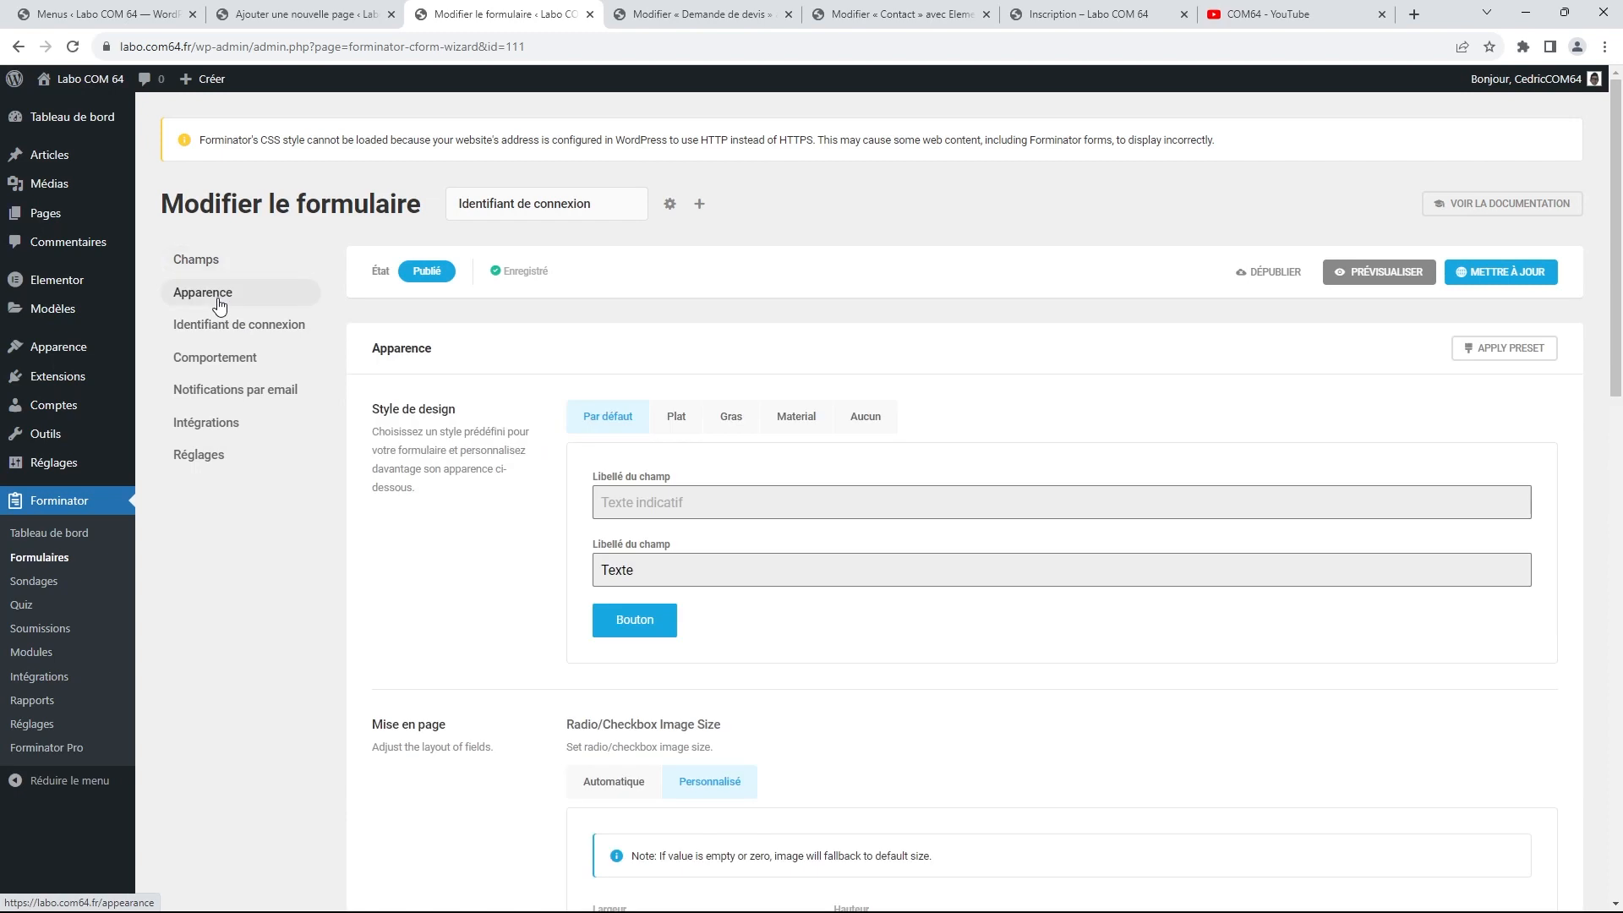
pyautogui.click(225, 328)
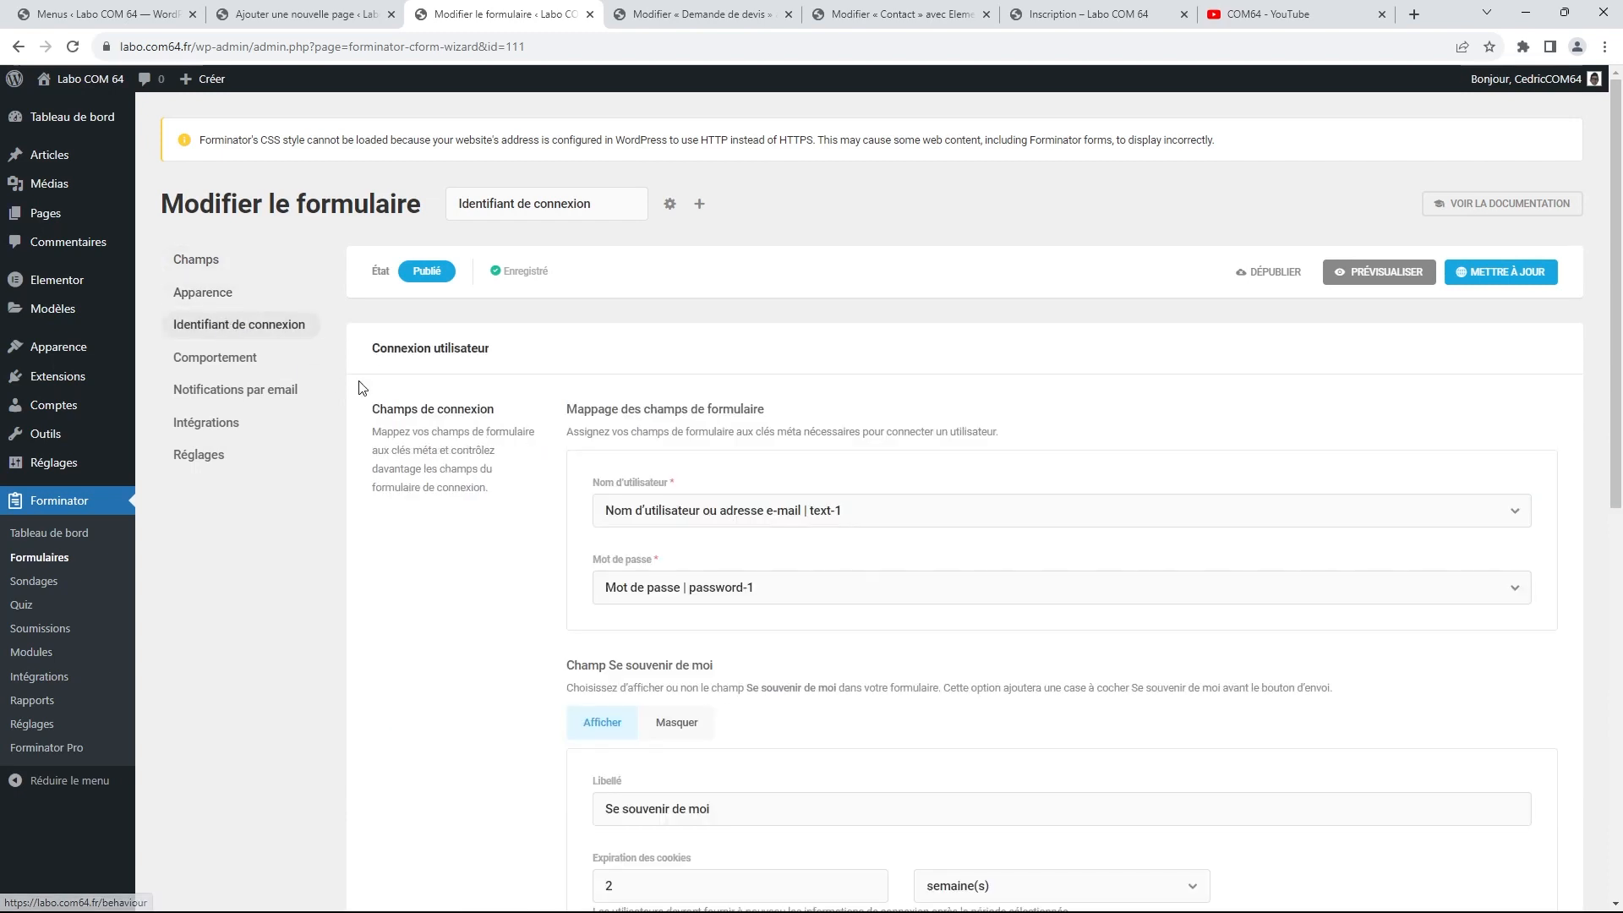
pyautogui.scroll(-1, 361, 388)
pyautogui.scroll(-3, 358, 386)
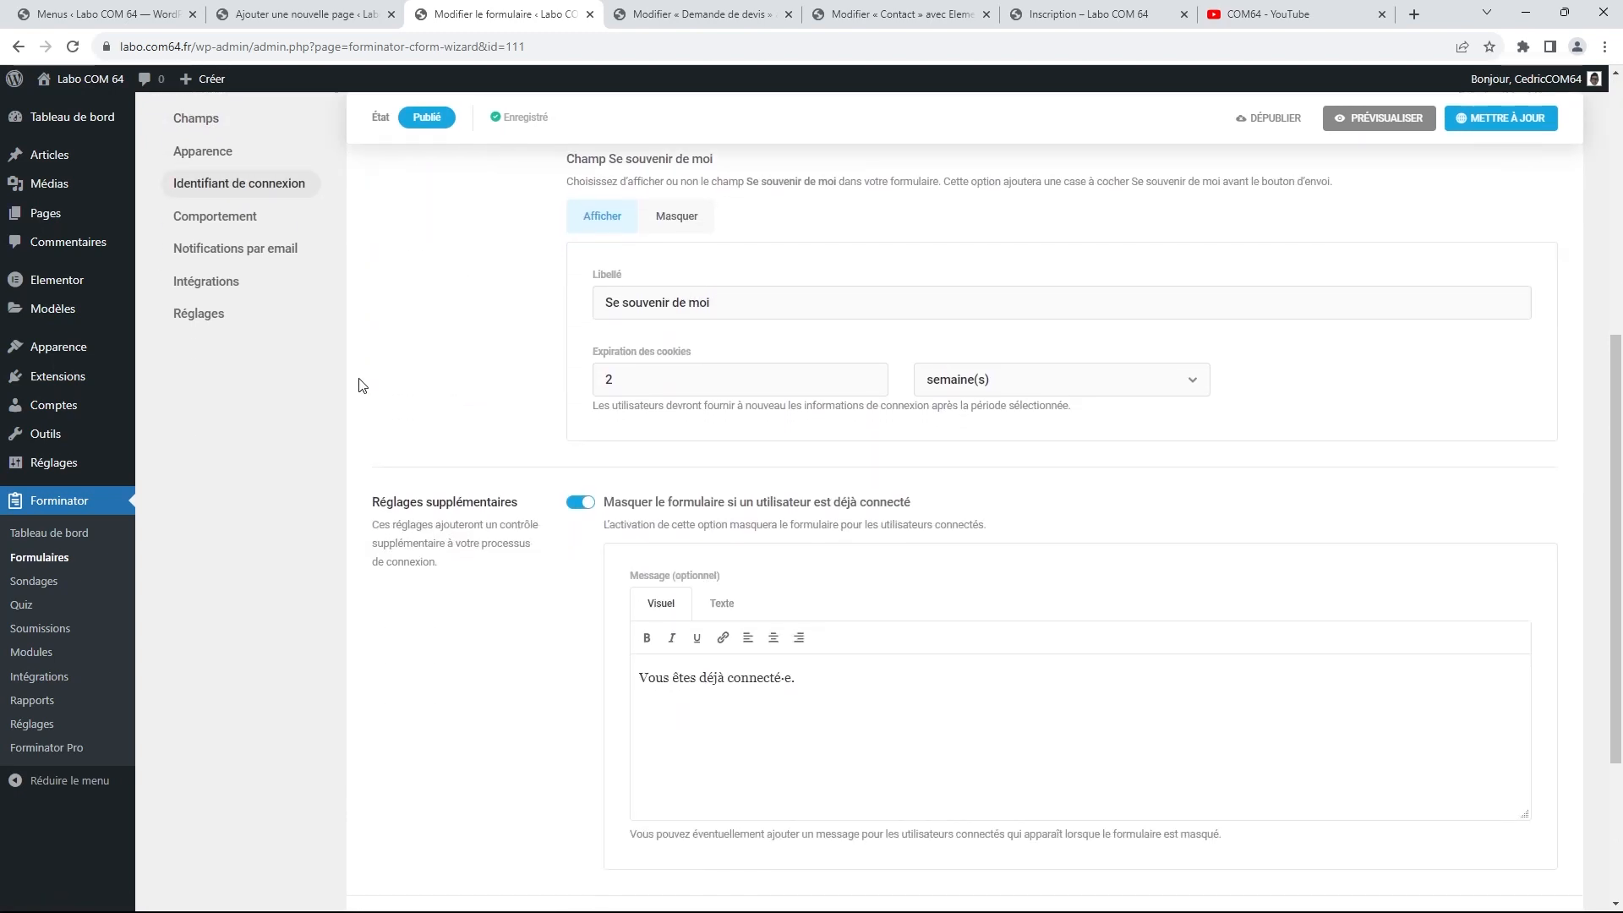
pyautogui.scroll(2, 299, 330)
pyautogui.click(224, 217)
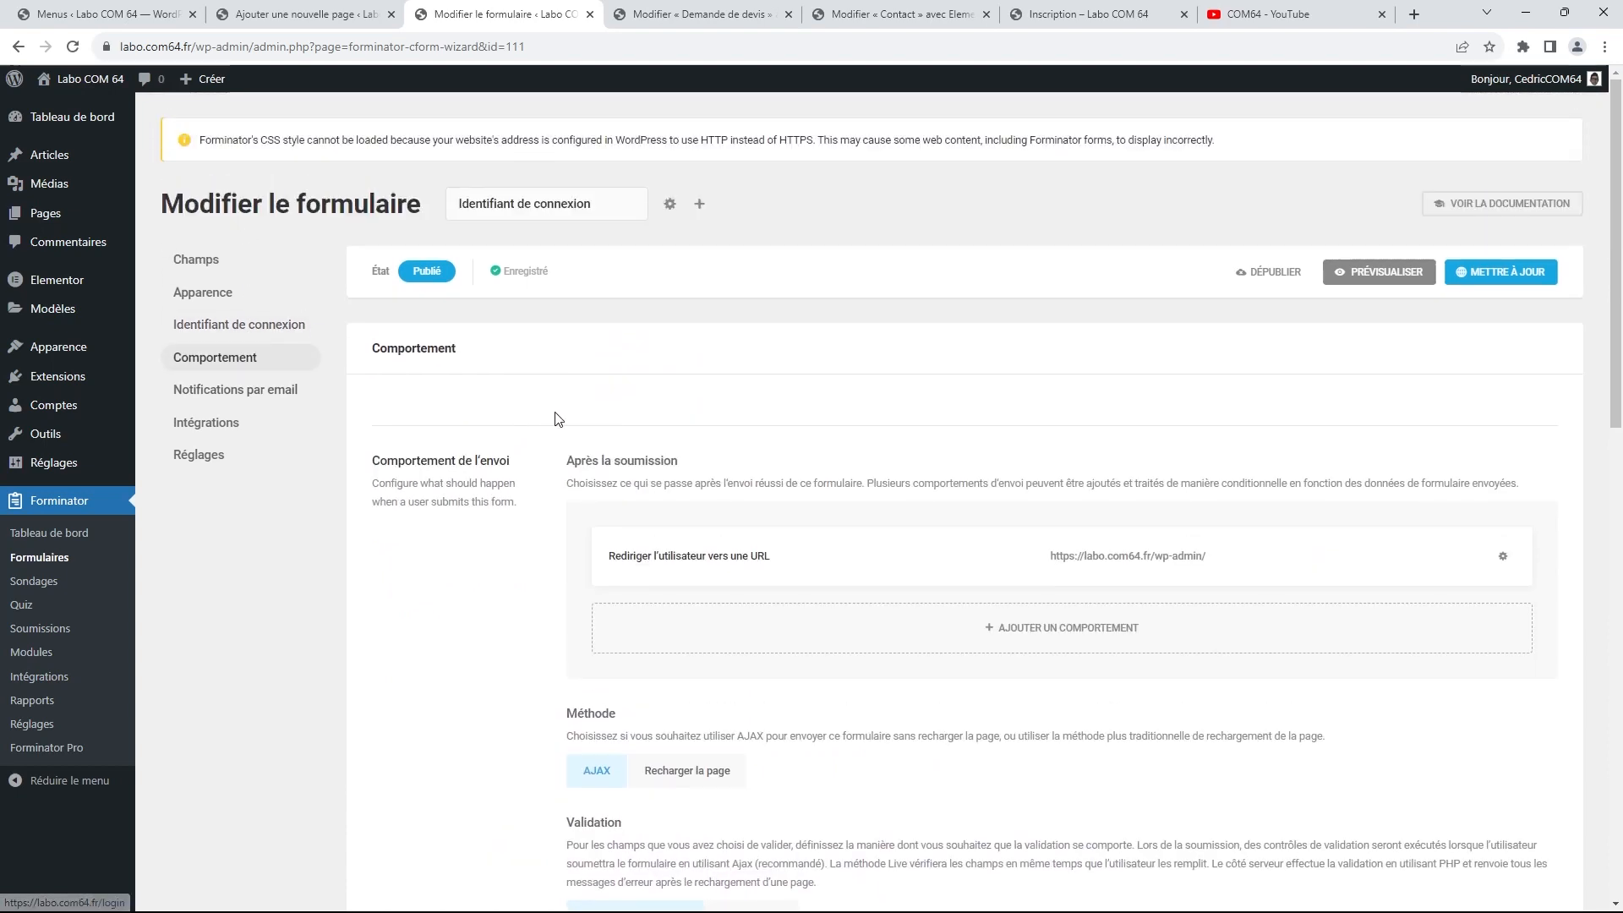
pyautogui.scroll(-1, 756, 387)
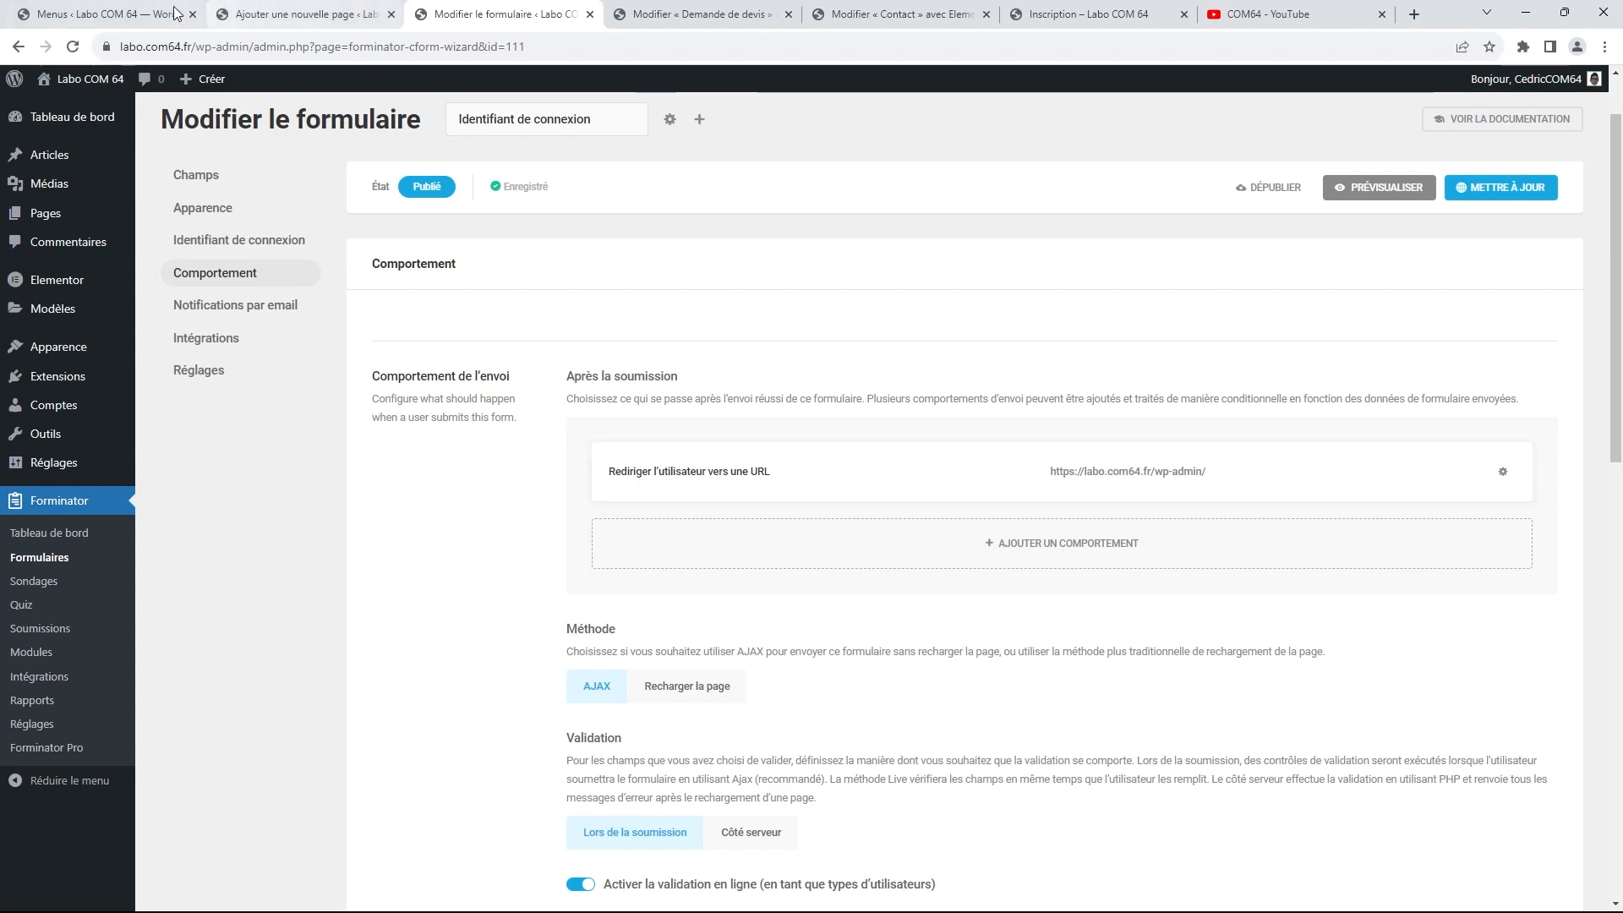
# Return to the Connexion page and confirm its publication
pyautogui.click(287, 17)
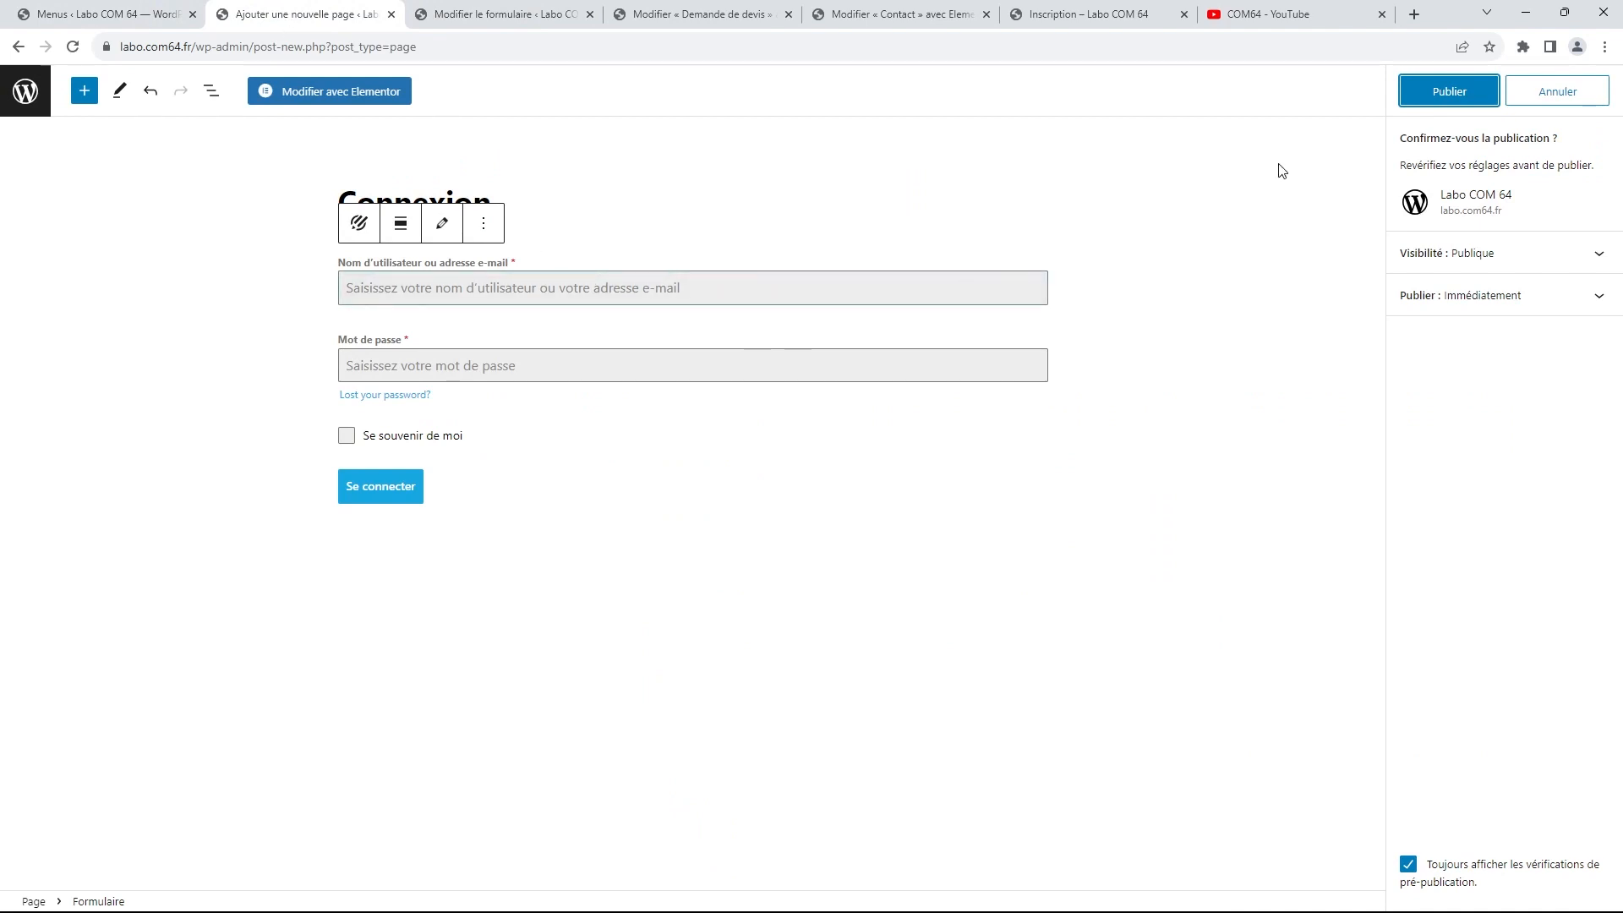
pyautogui.click(1438, 103)
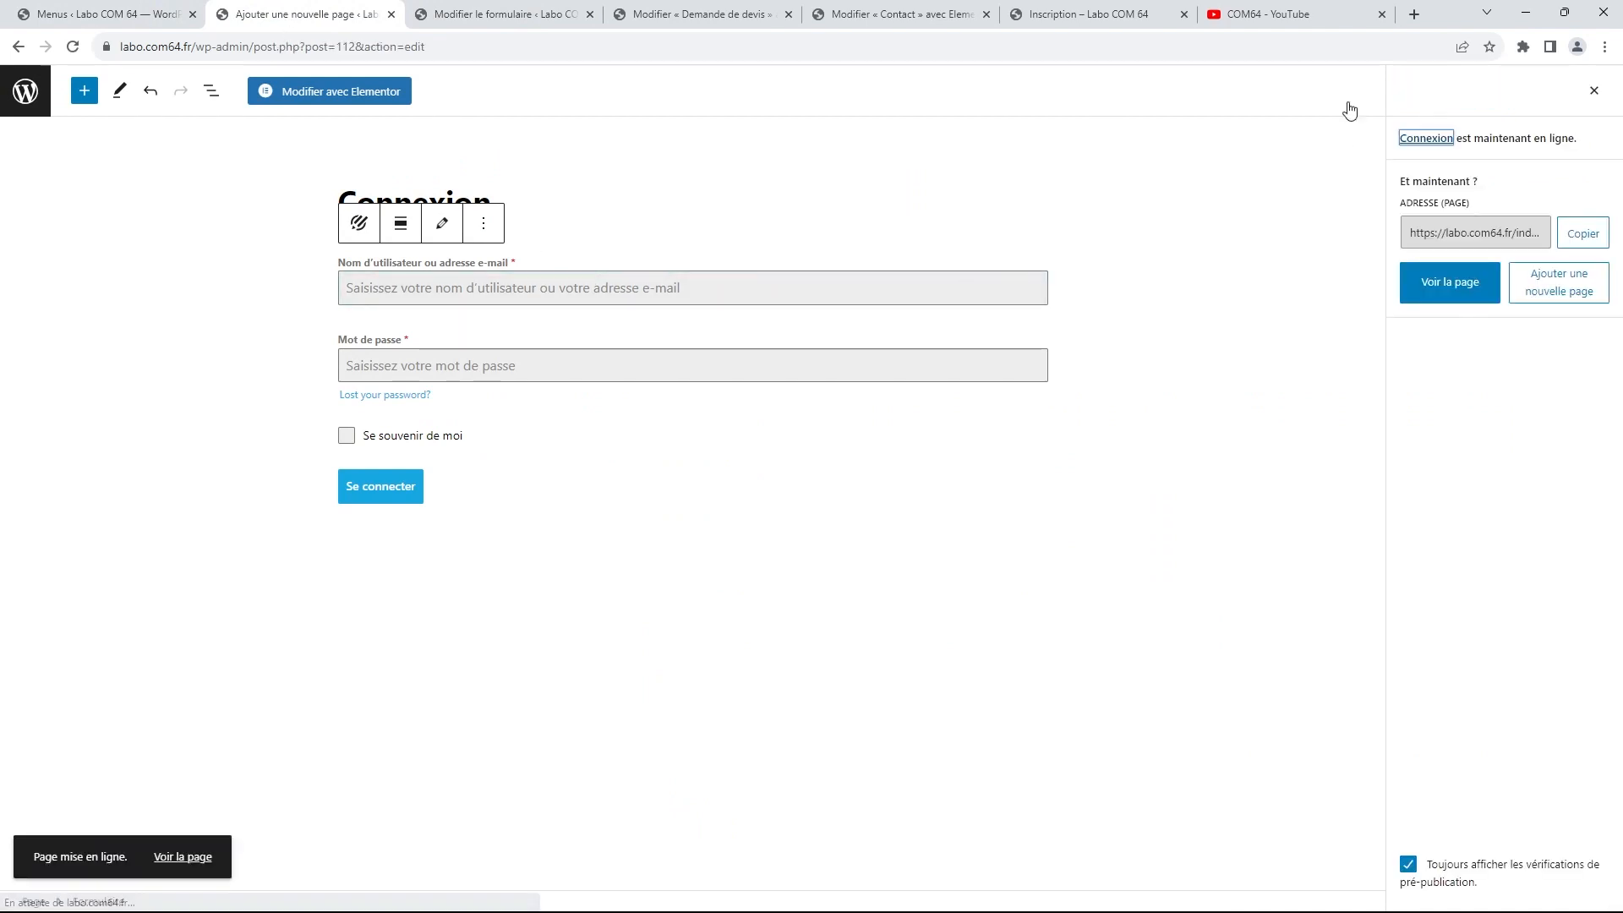
# Check the Connexion, Inscription, Contact and Demande de devis pages on the live site
pyautogui.click(1077, 19)
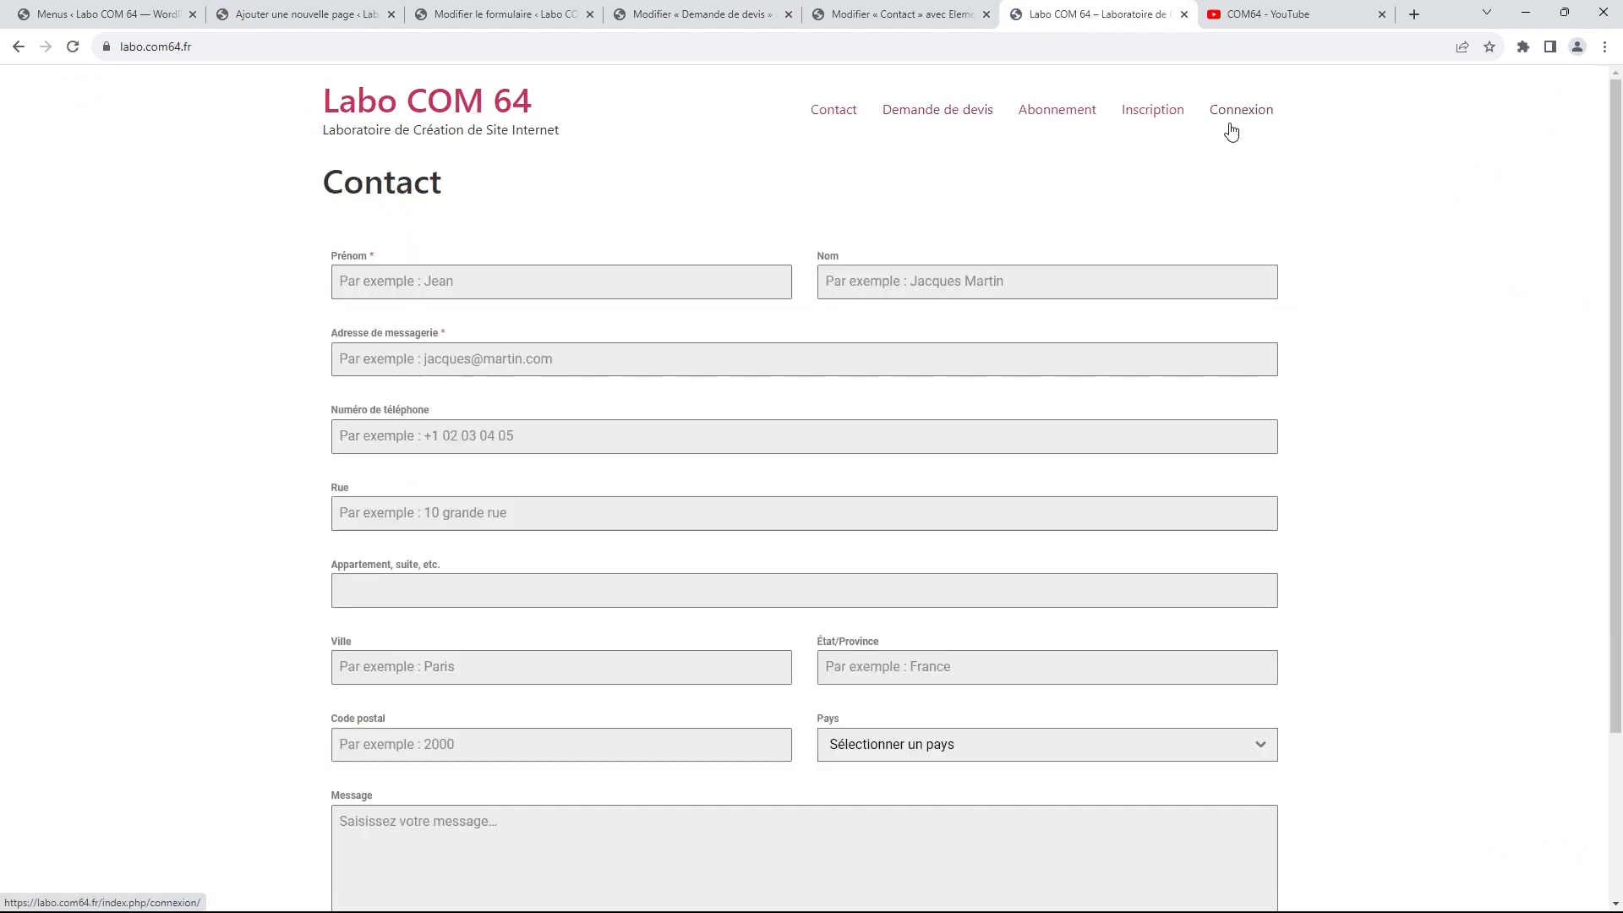
pyautogui.click(1241, 118)
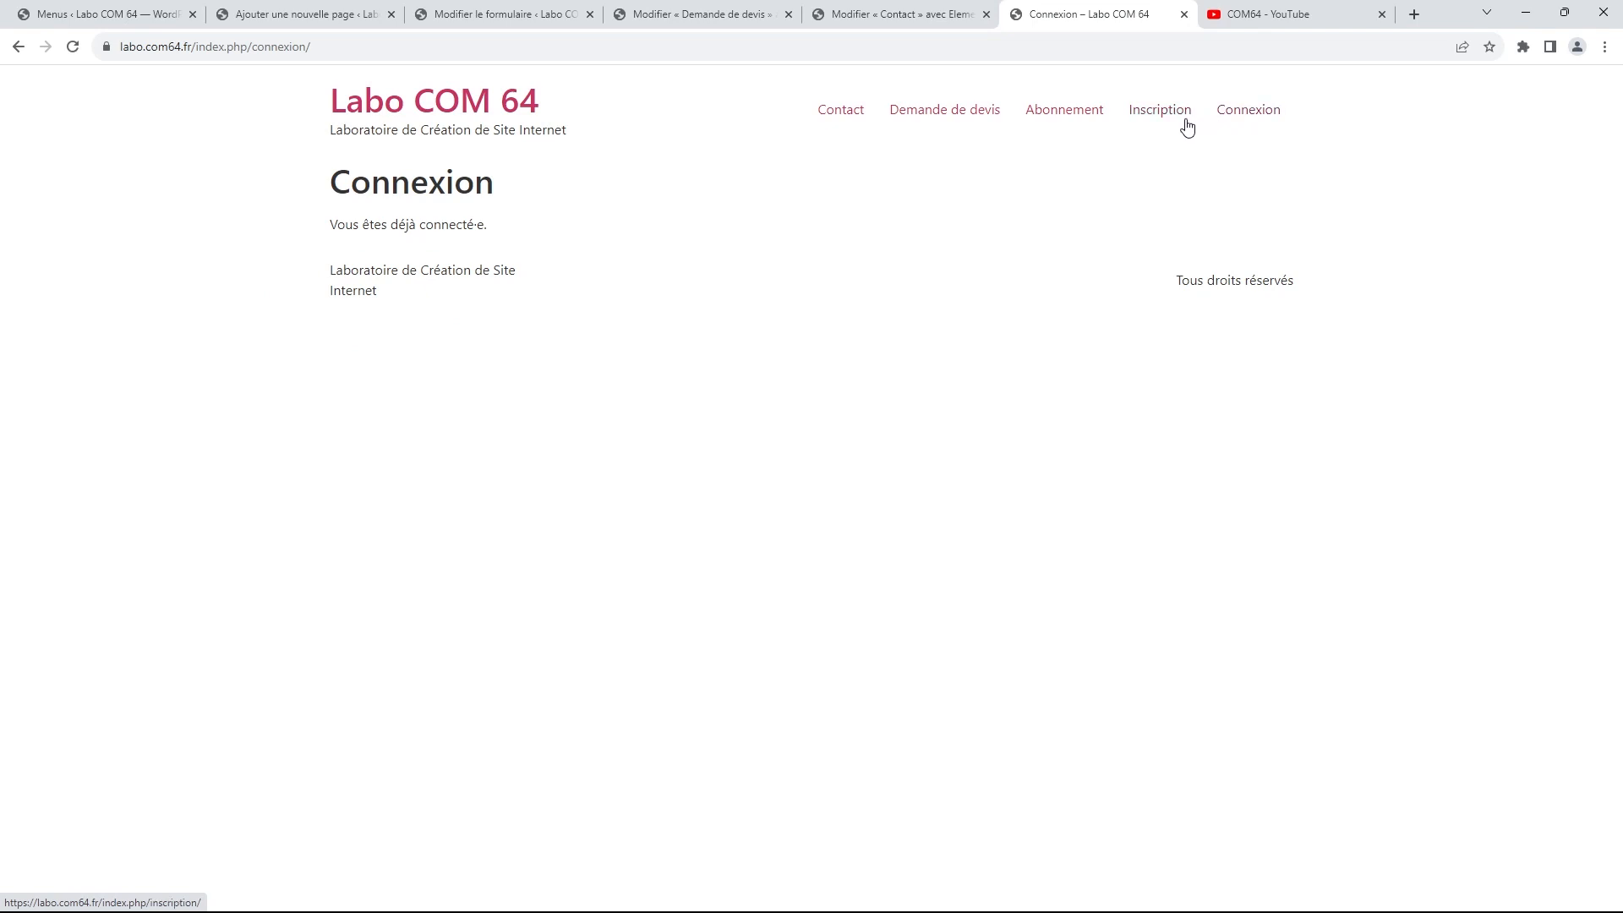
pyautogui.click(1156, 126)
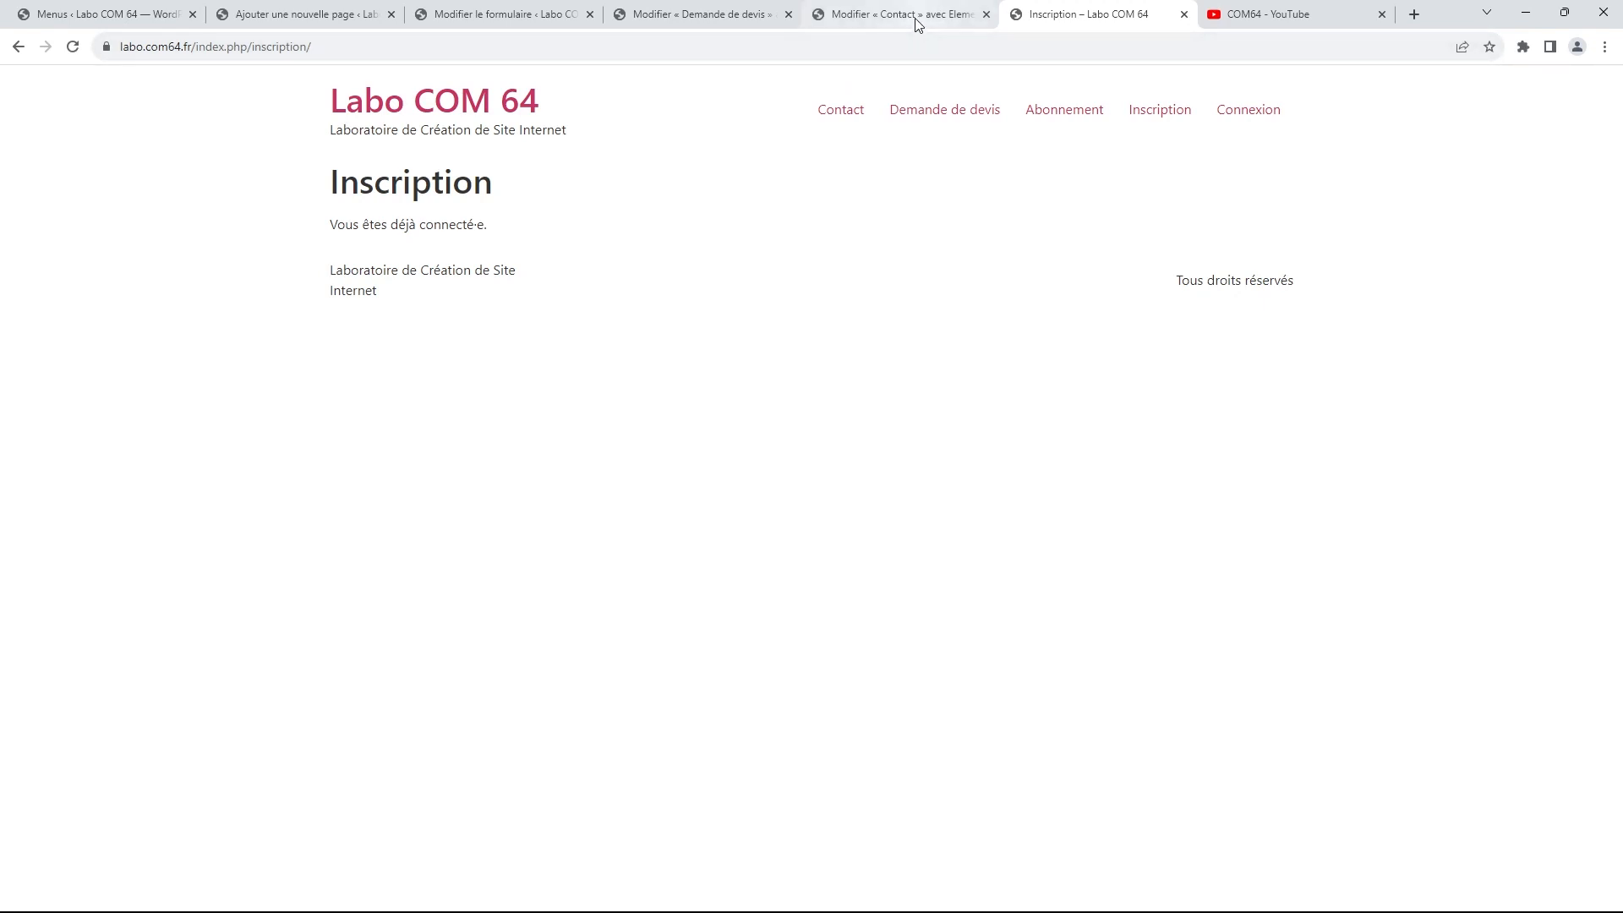
pyautogui.click(836, 114)
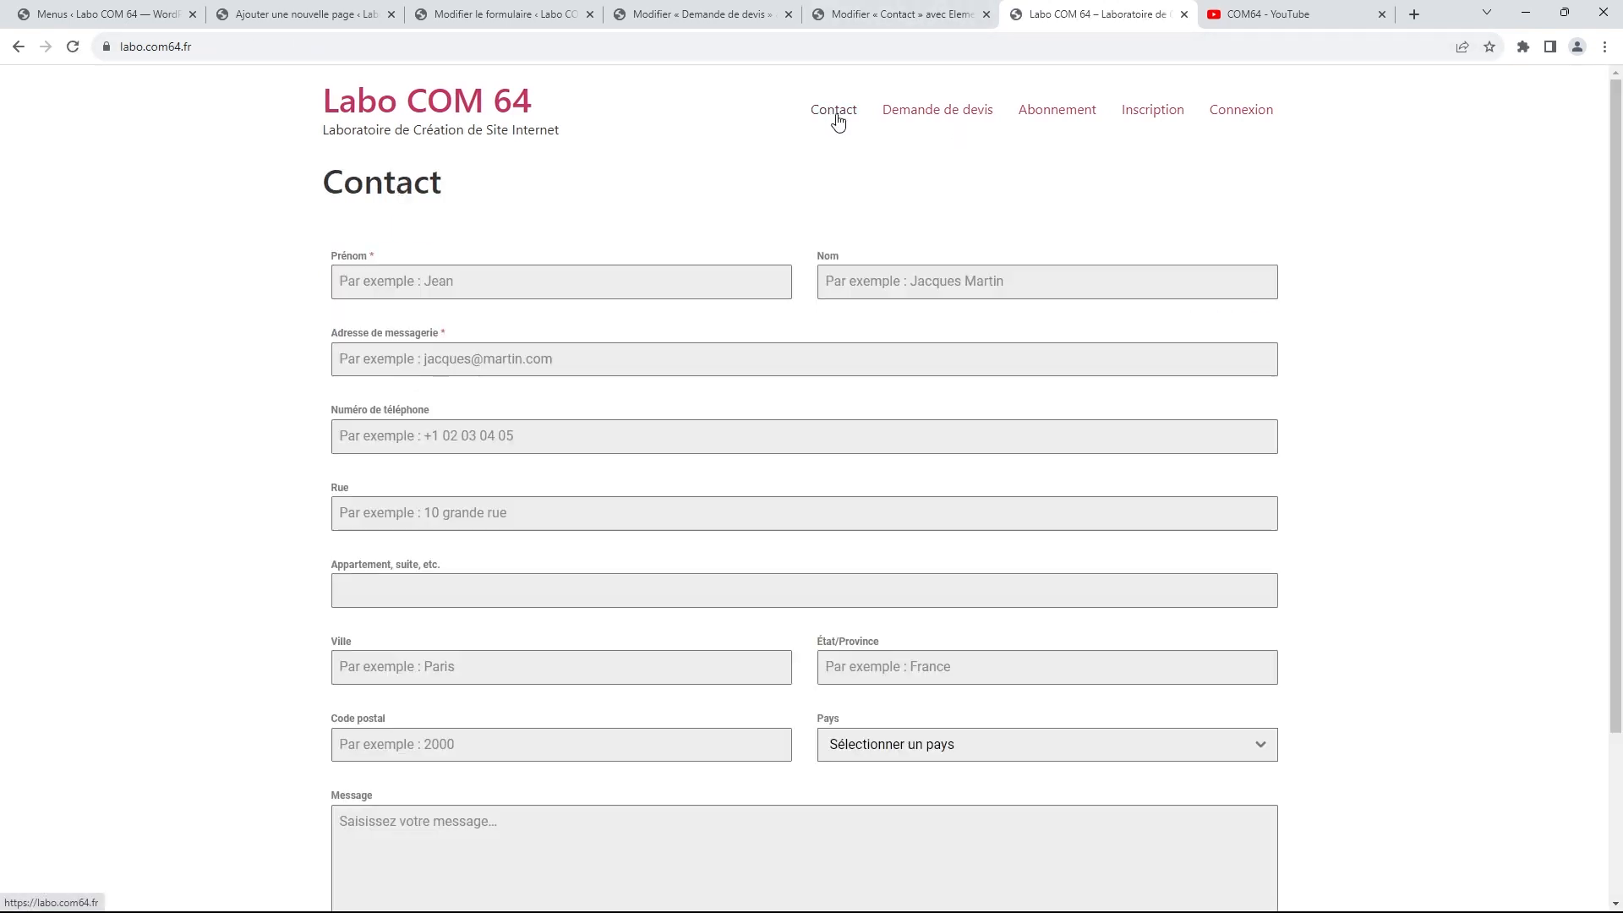
pyautogui.click(930, 118)
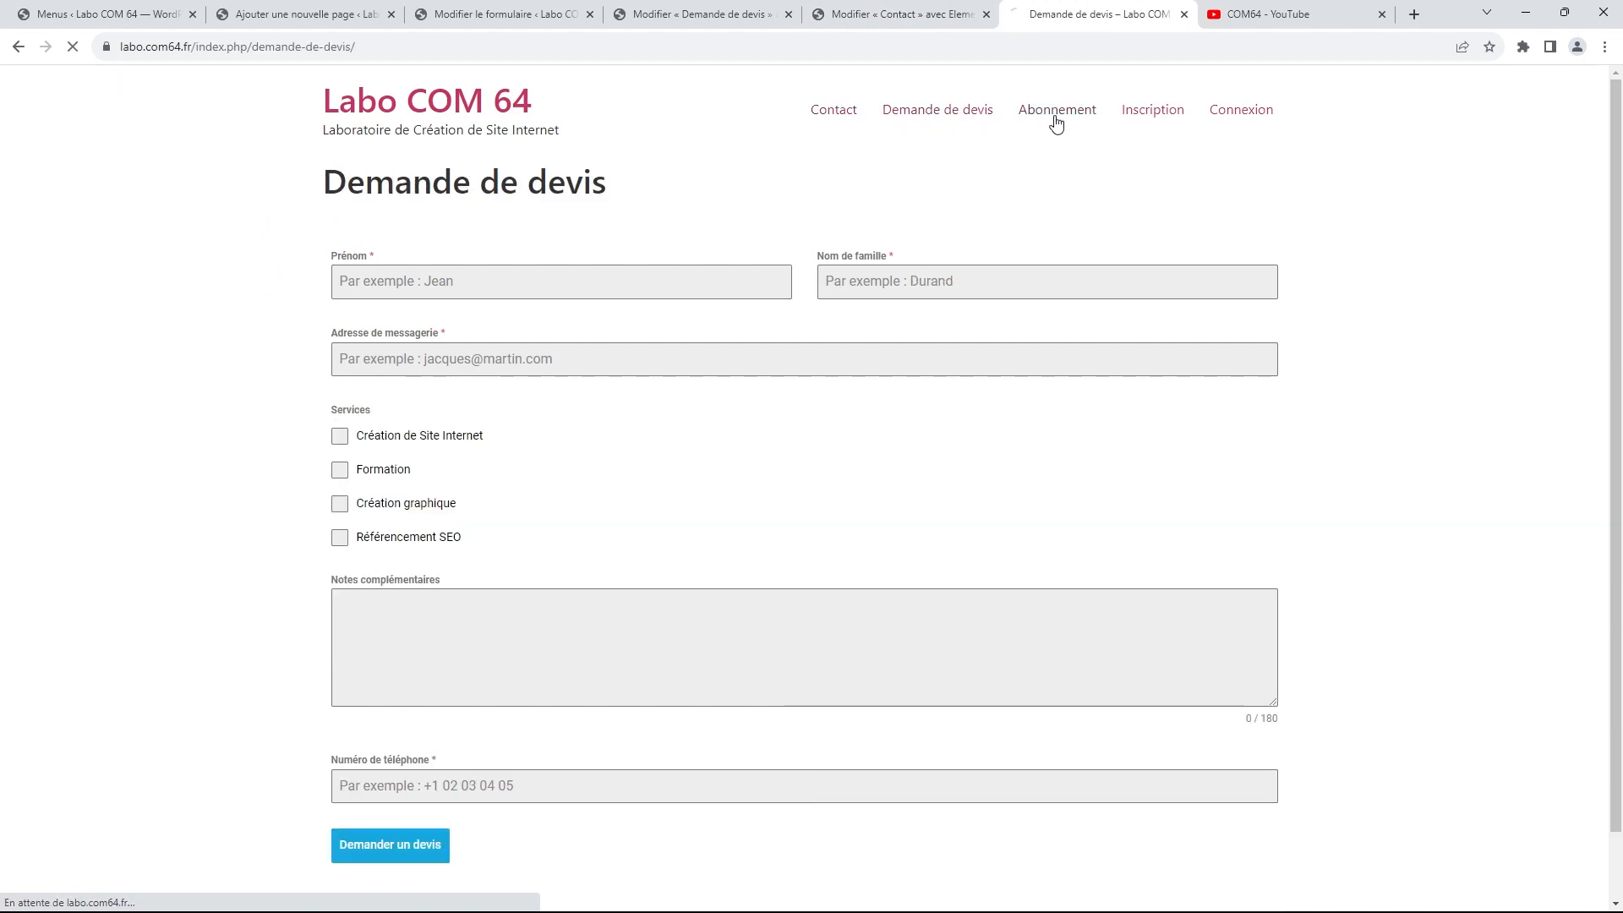
pyautogui.click(1156, 118)
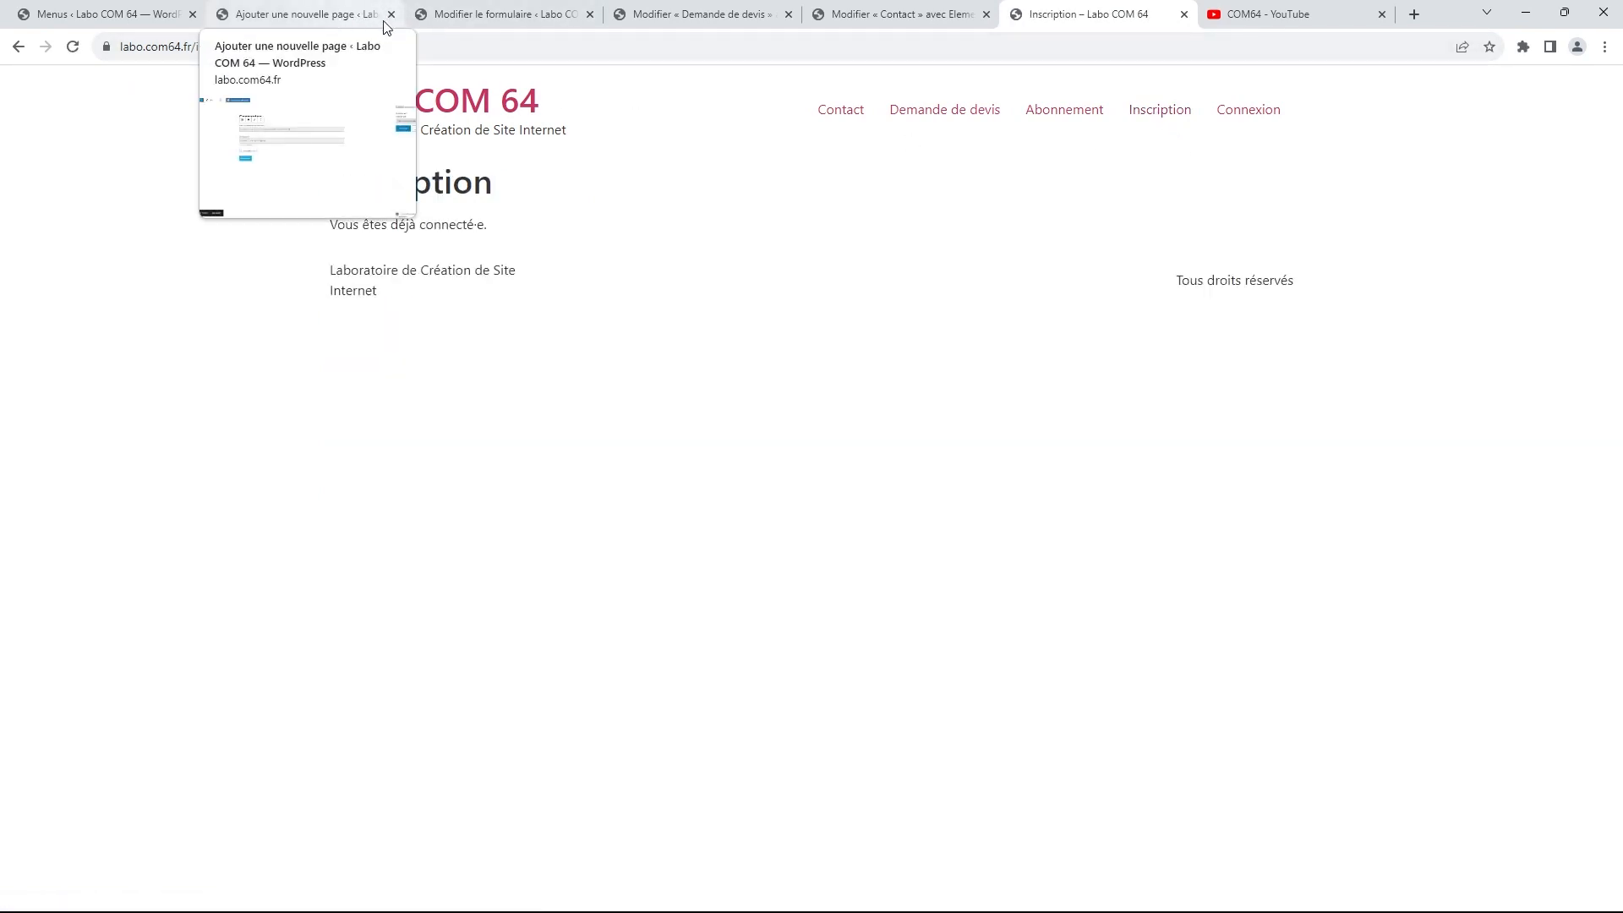
# Open the main WordPress dashboard in place of the menu editor
pyautogui.click(476, 26)
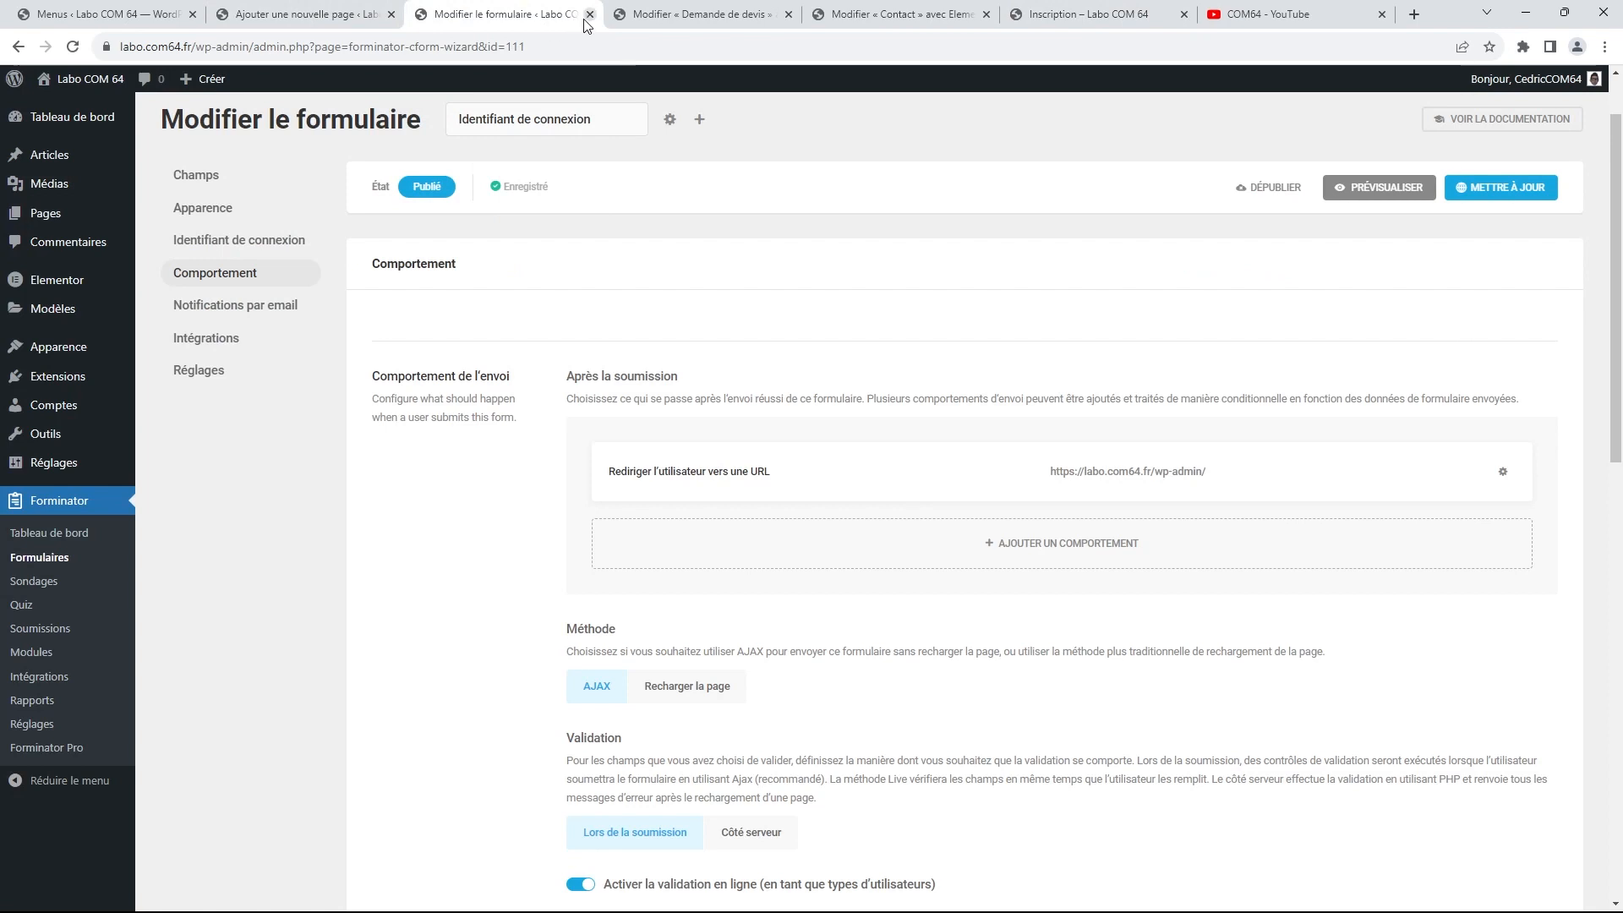
pyautogui.click(144, 21)
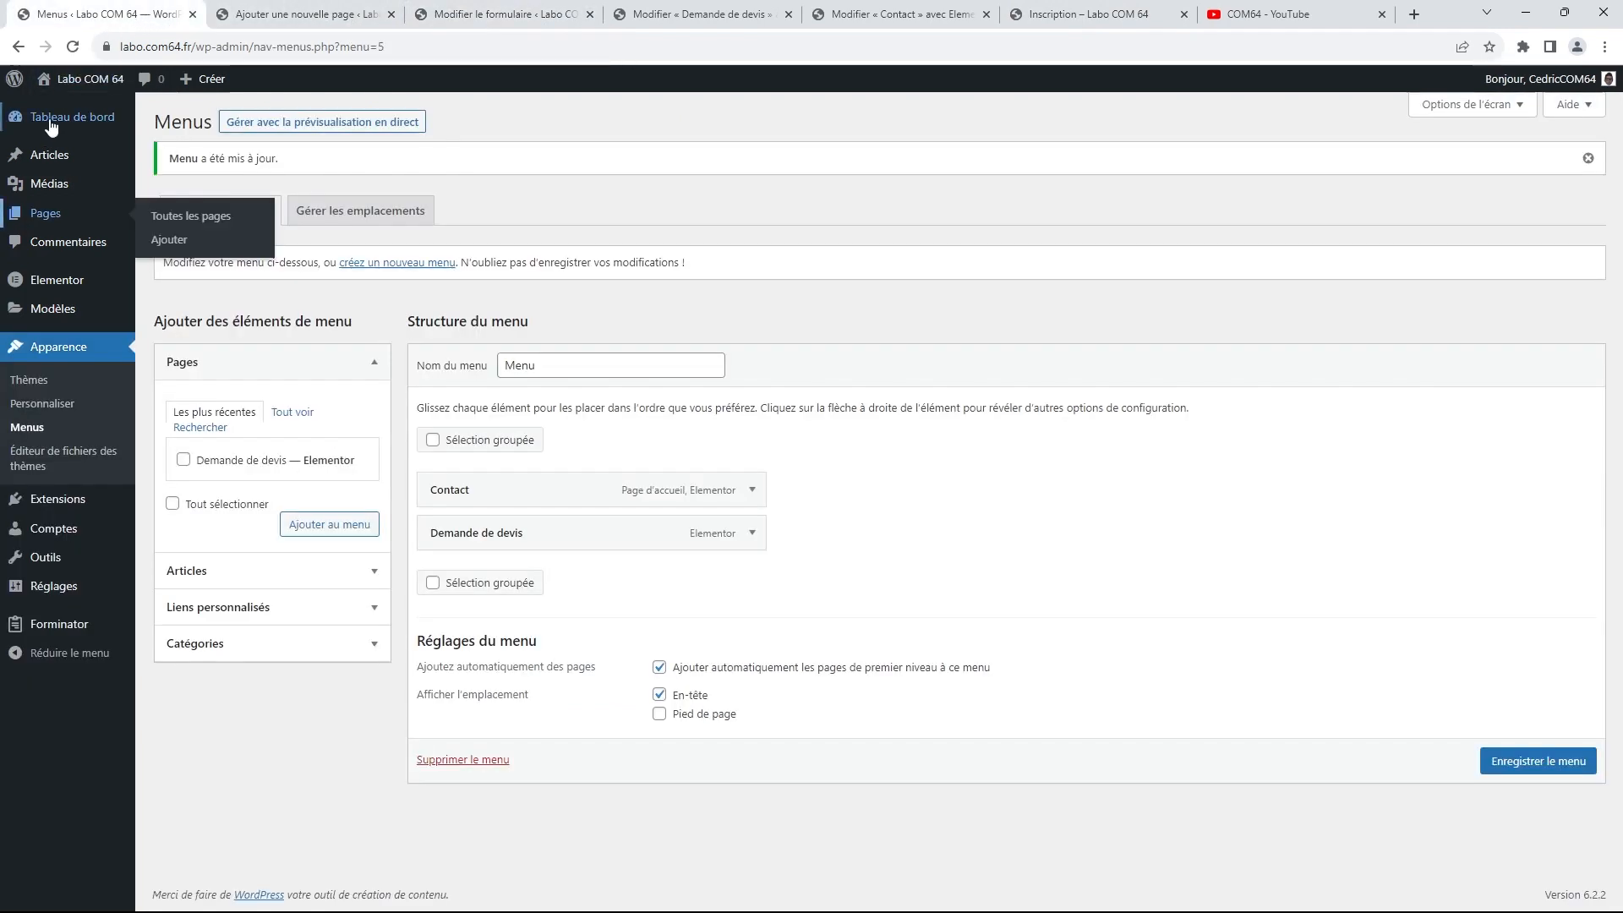
pyautogui.click(51, 127)
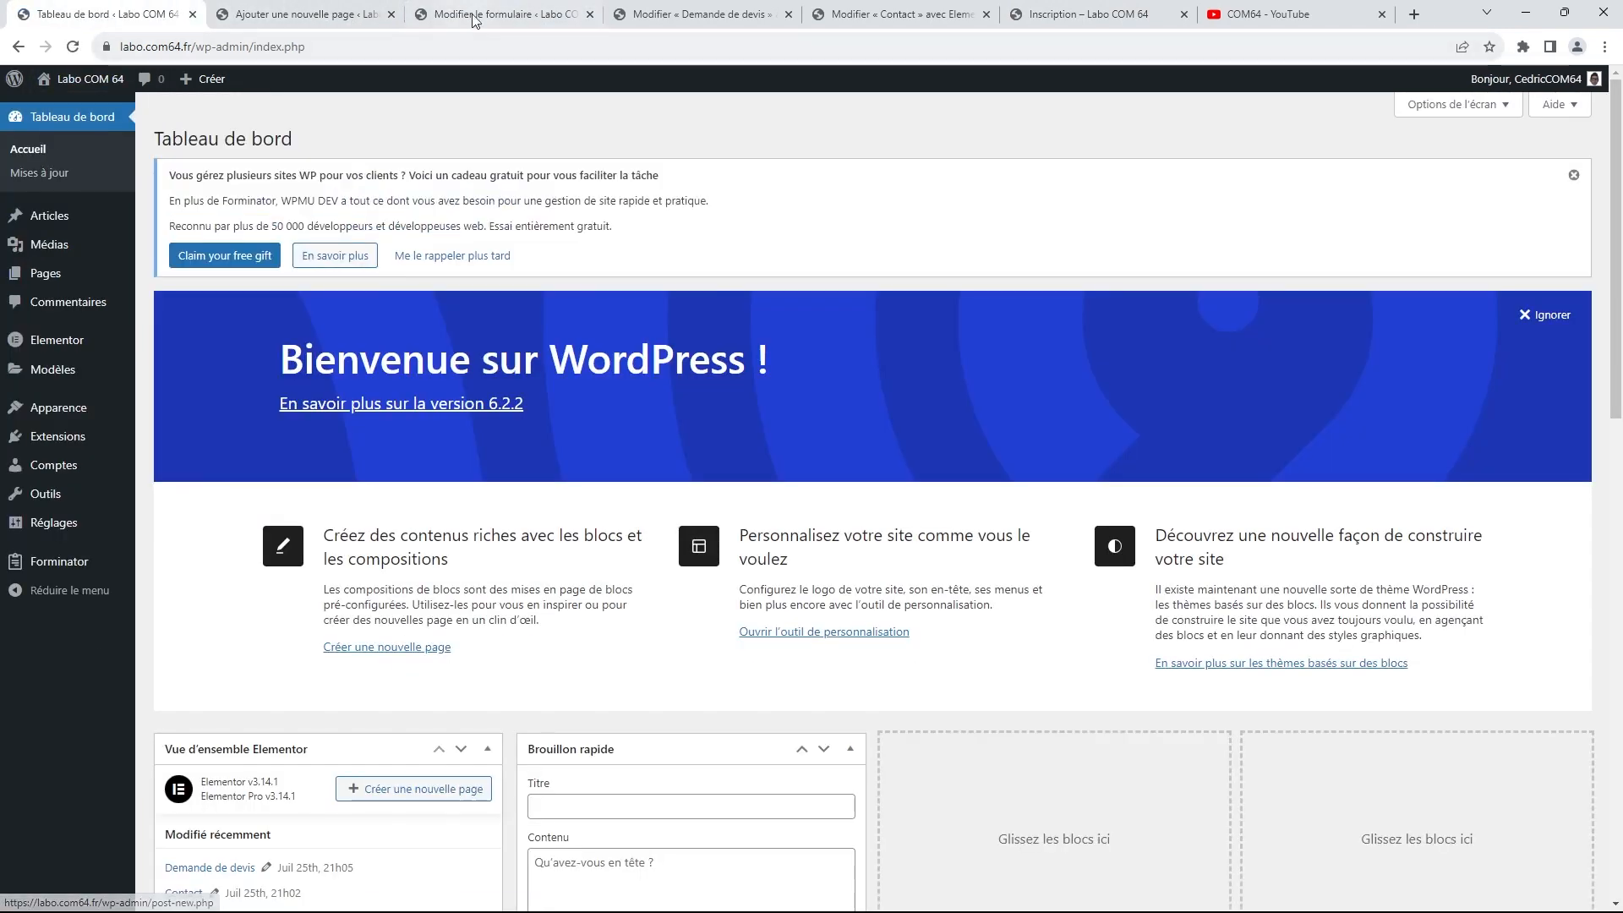
# Create a new Forminator form from the Créer une publication template and name it Publication
pyautogui.click(526, 17)
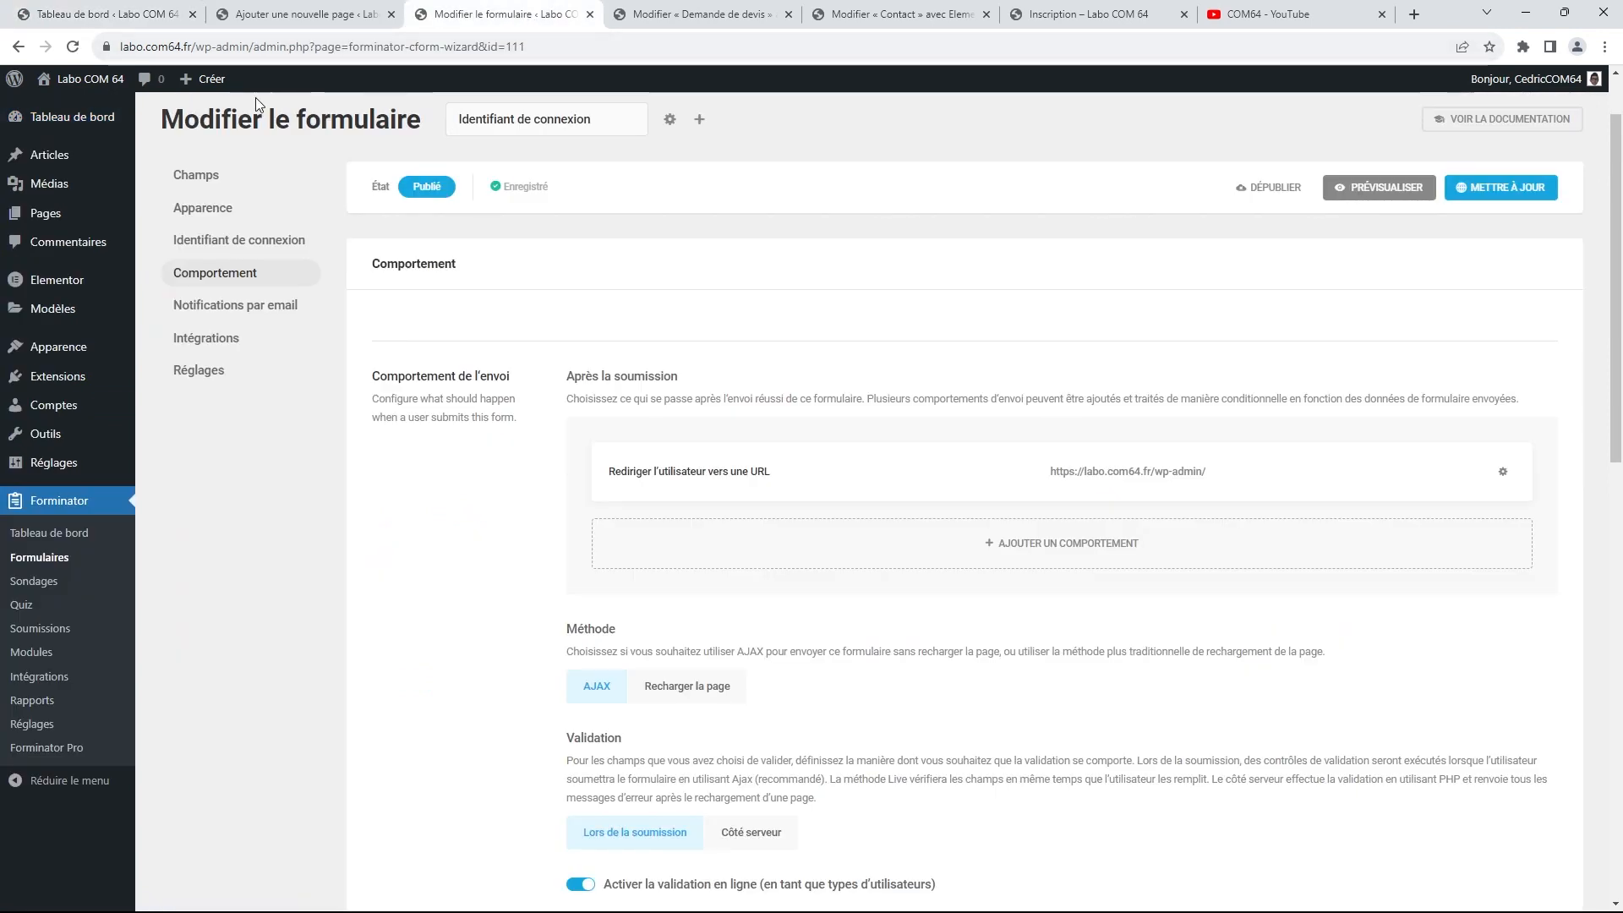
pyautogui.click(61, 539)
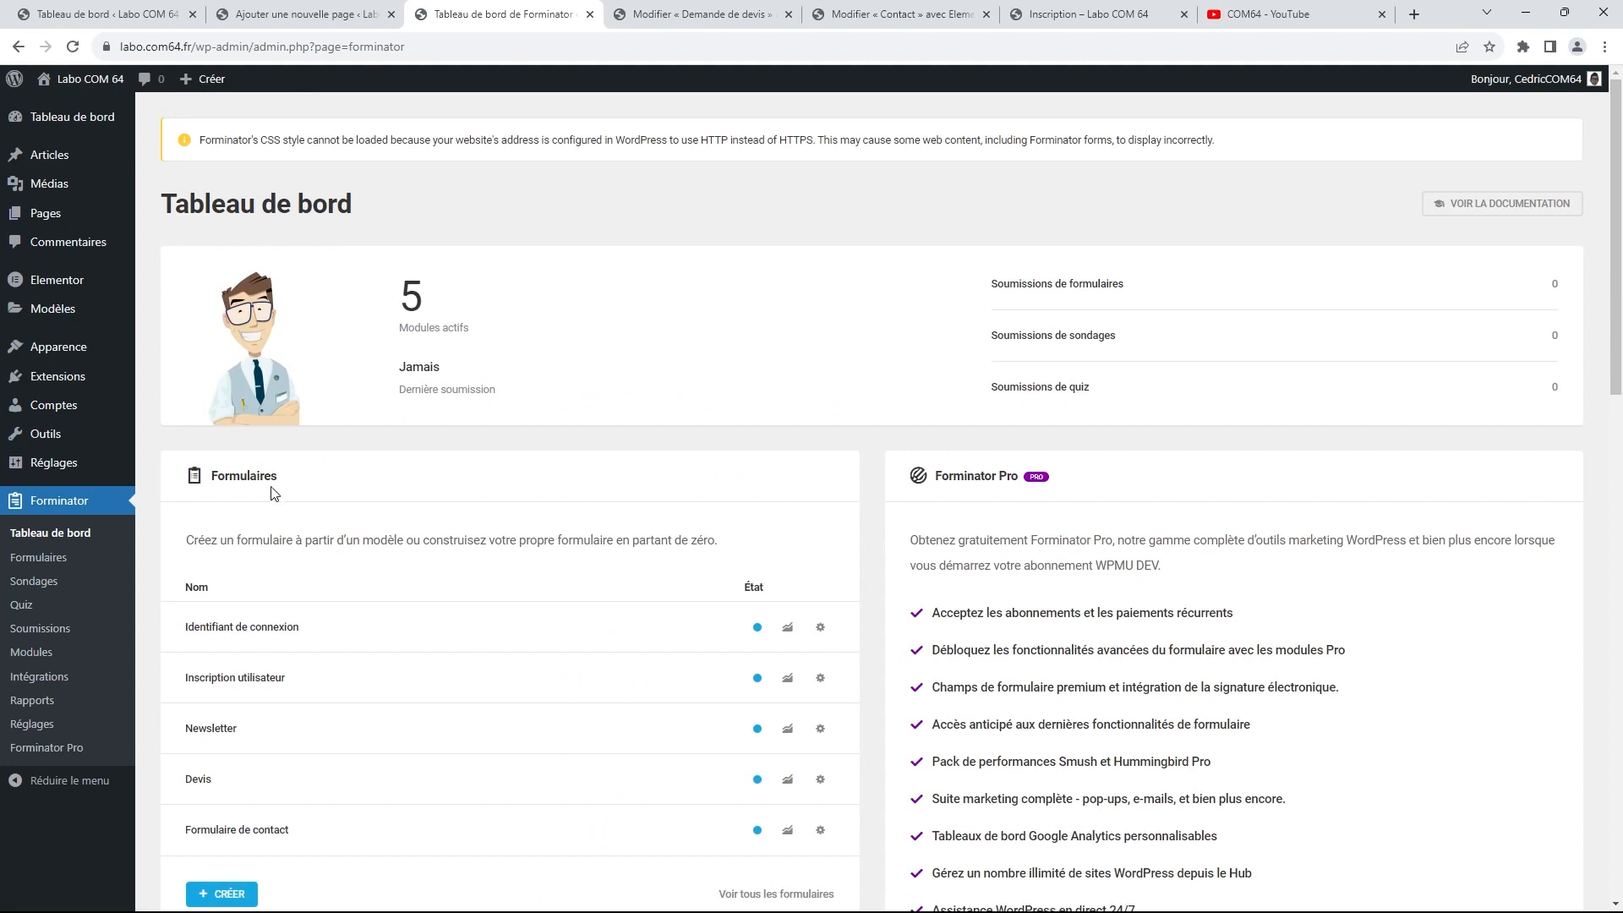
pyautogui.scroll(-2, 273, 493)
pyautogui.click(223, 725)
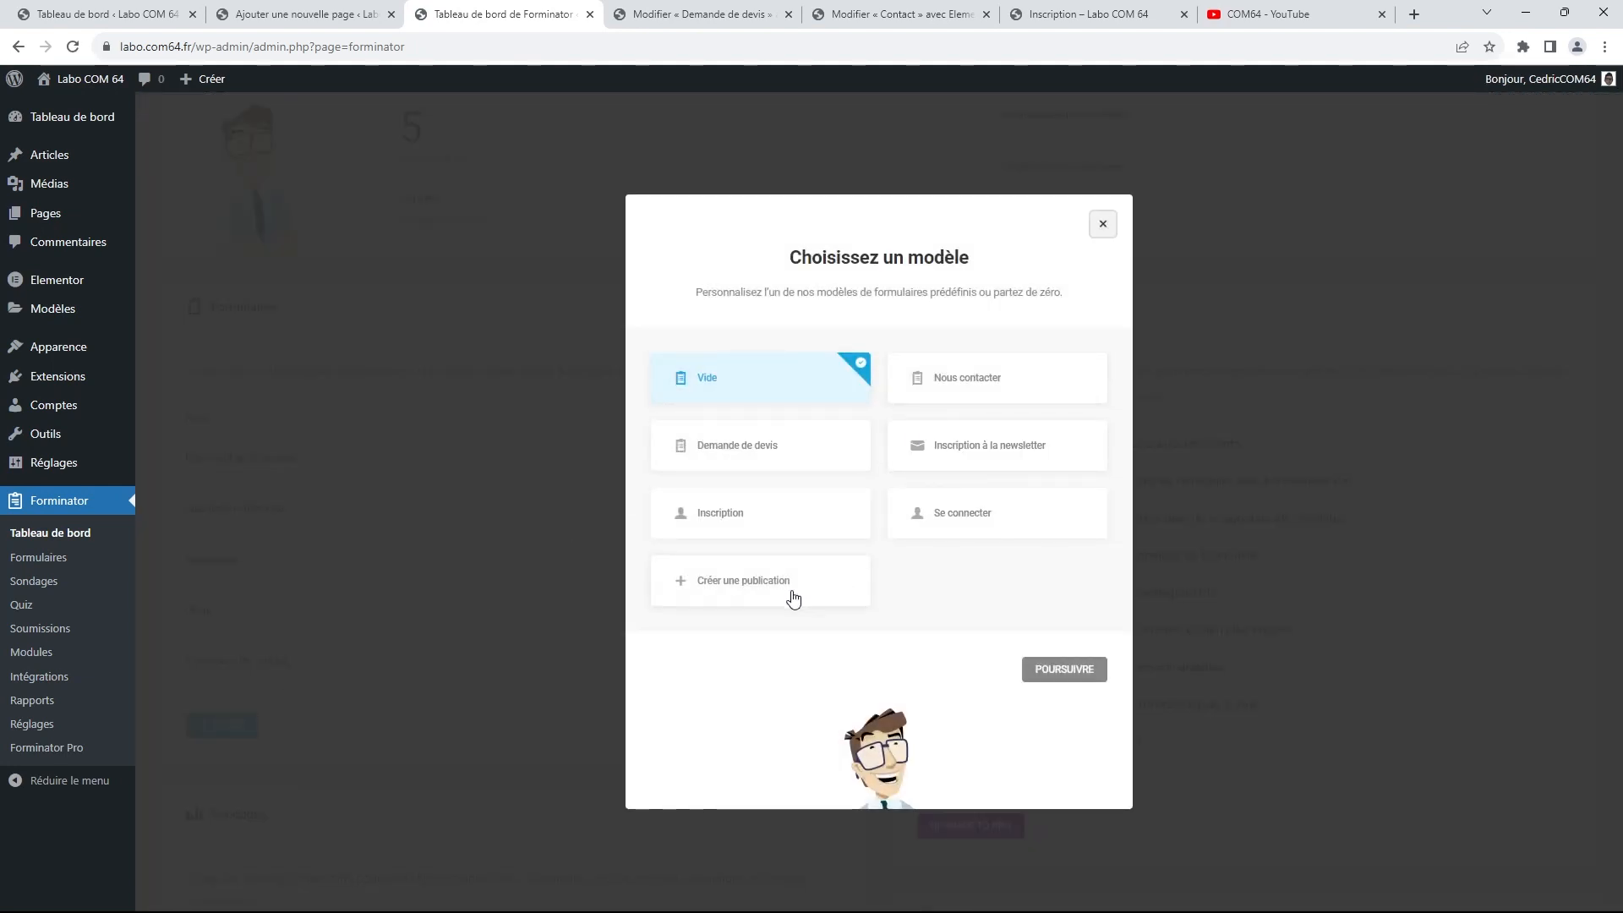
pyautogui.click(766, 594)
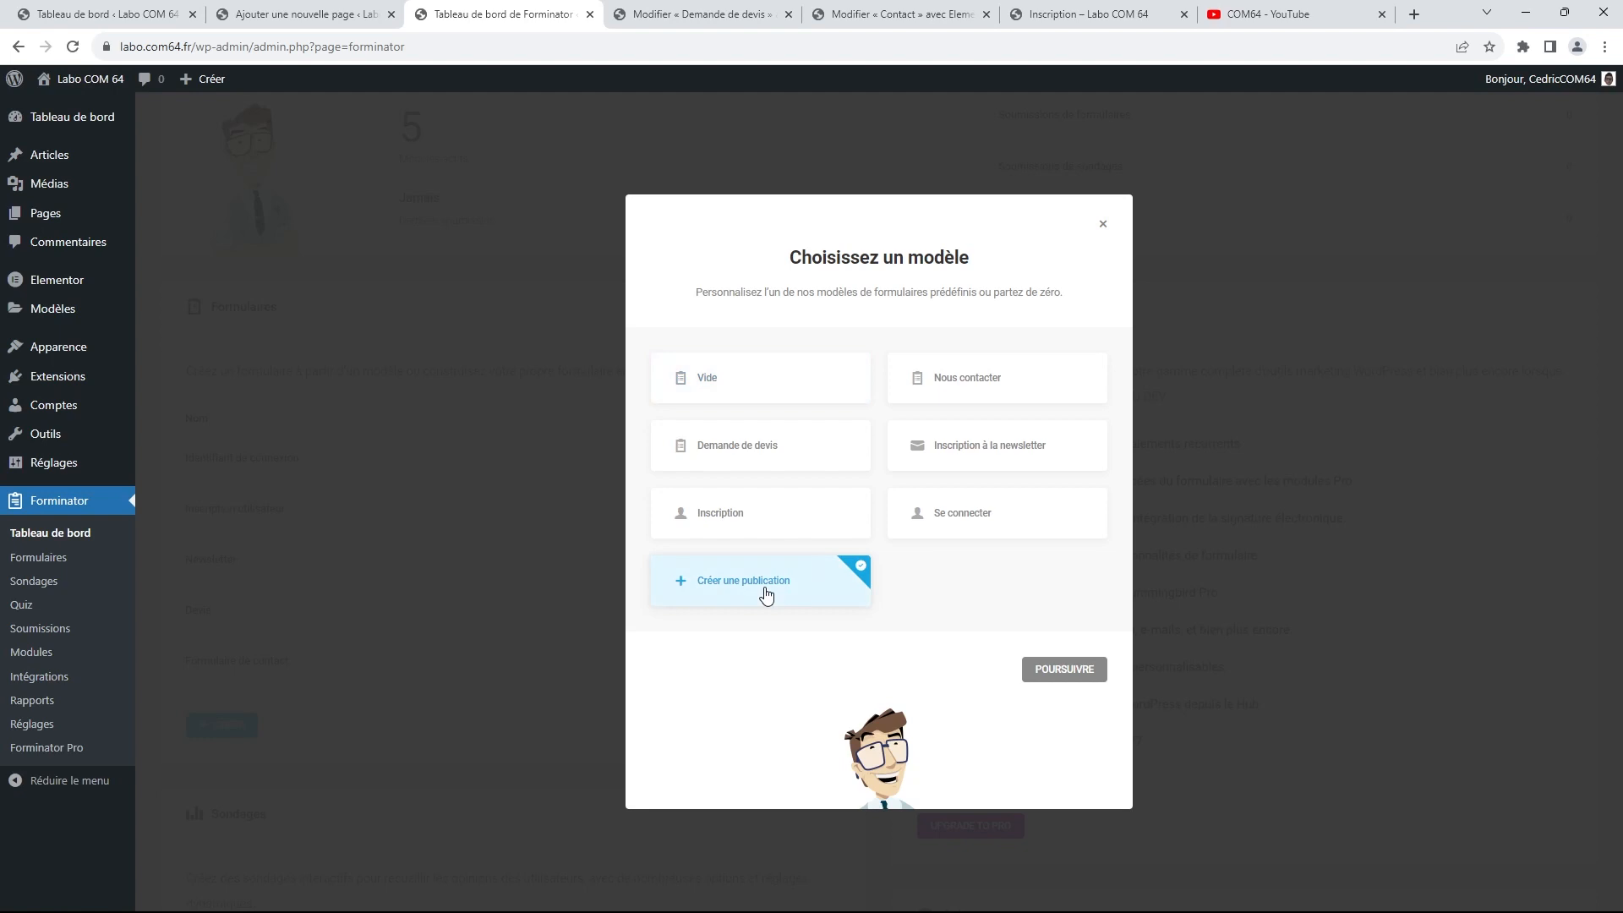
pyautogui.click(1089, 678)
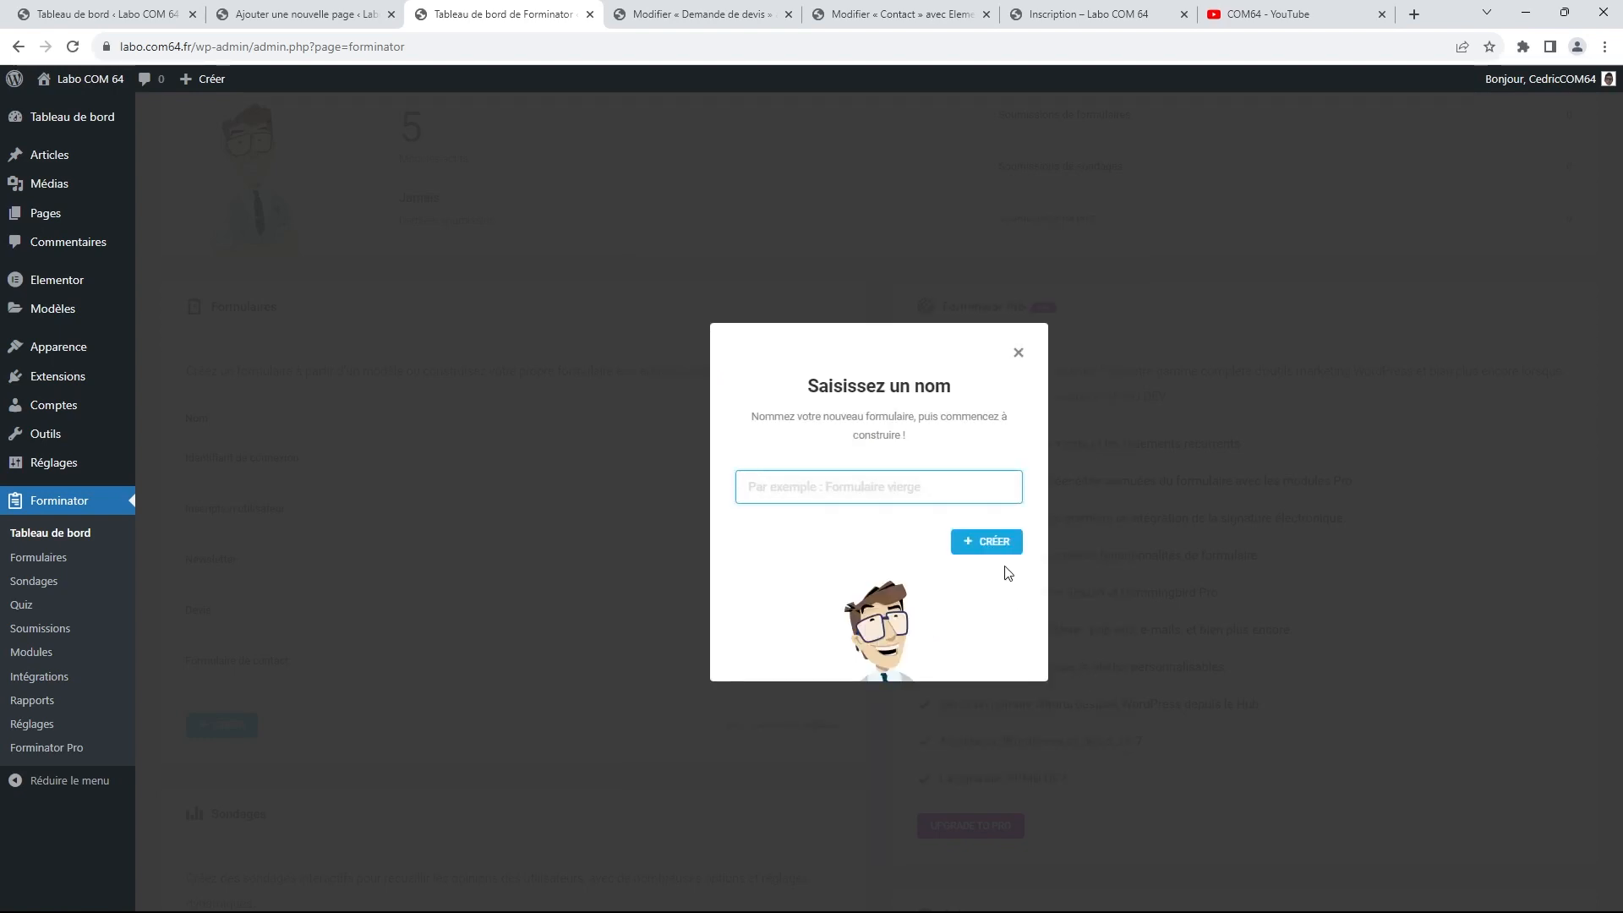
pyautogui.write('Publica')
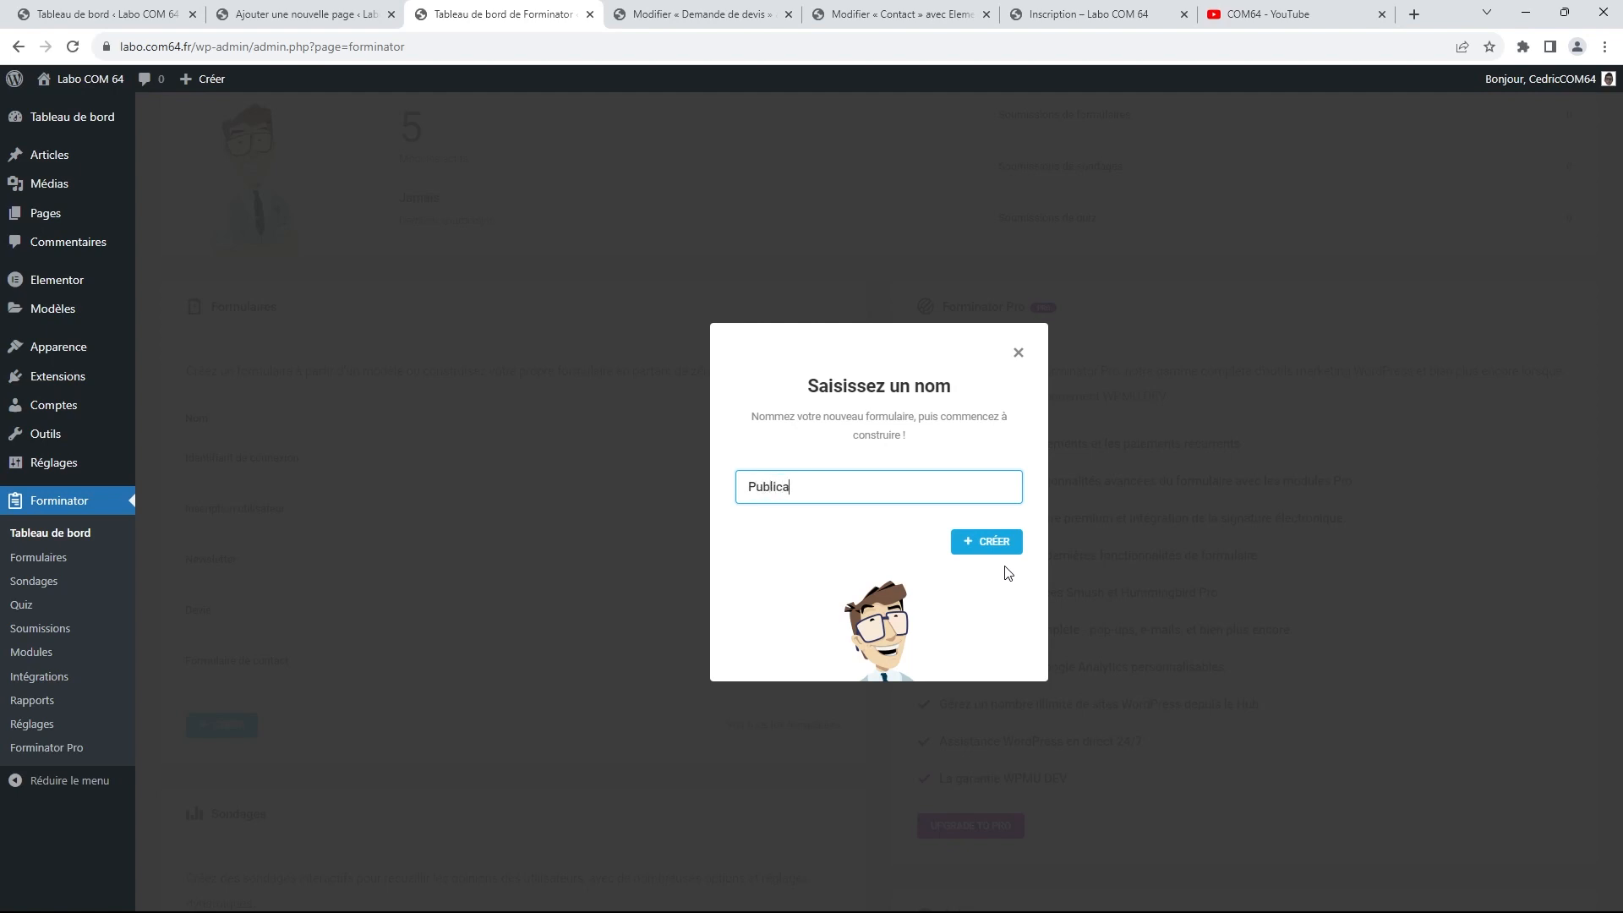
pyautogui.write('tion')
pyautogui.click(1011, 546)
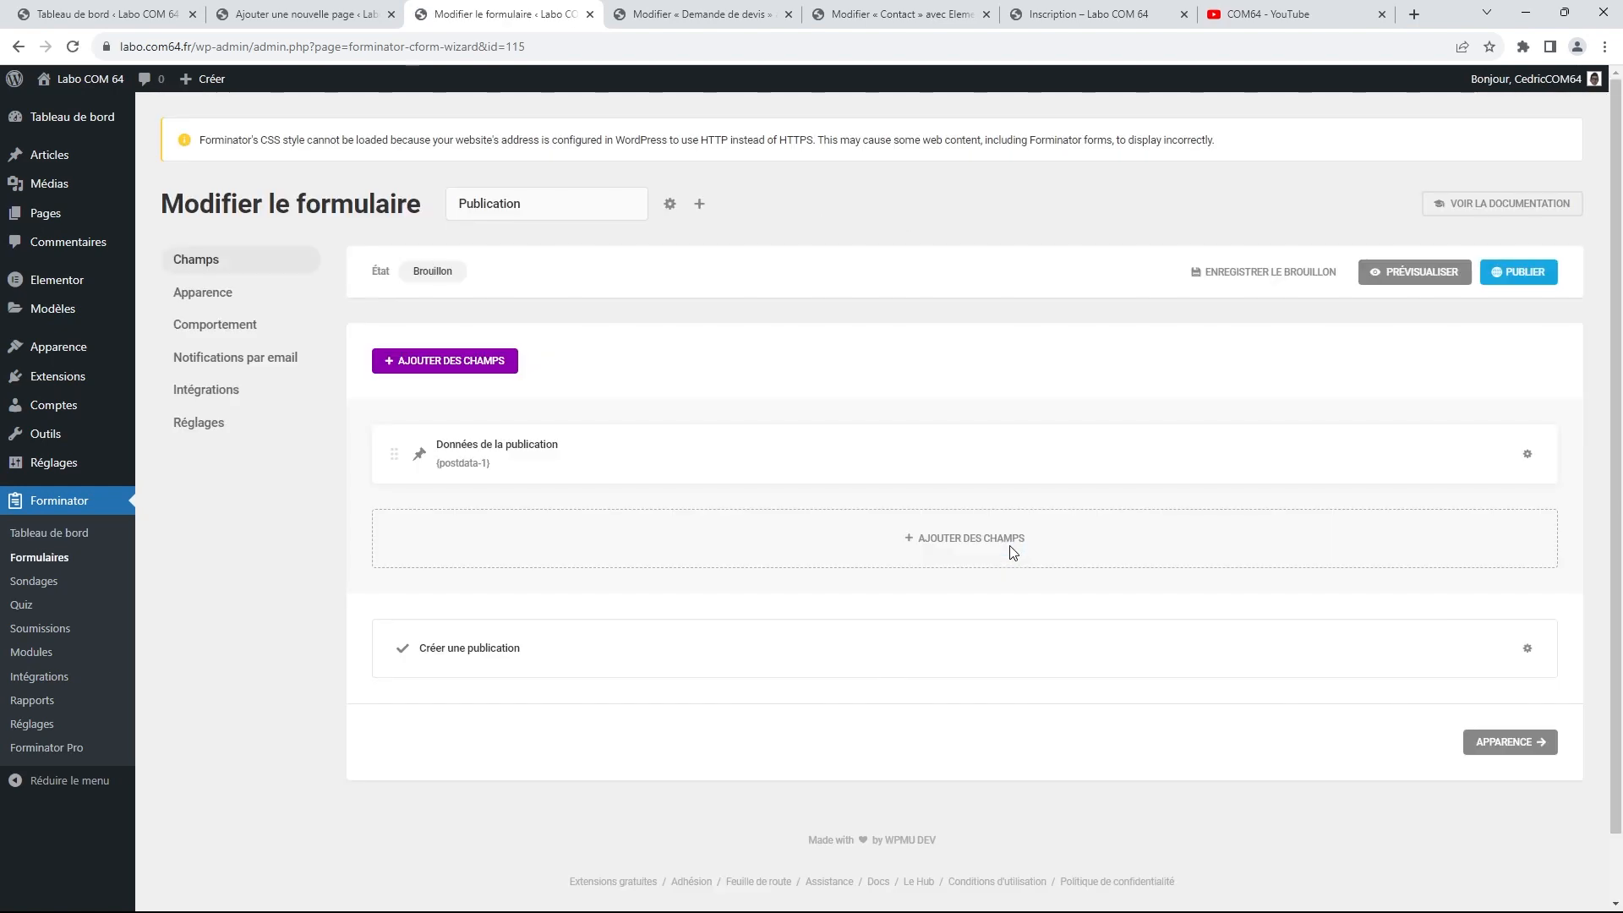
# Apply the Données de la publication field with its default label options and publish the Publication form
pyautogui.click(831, 455)
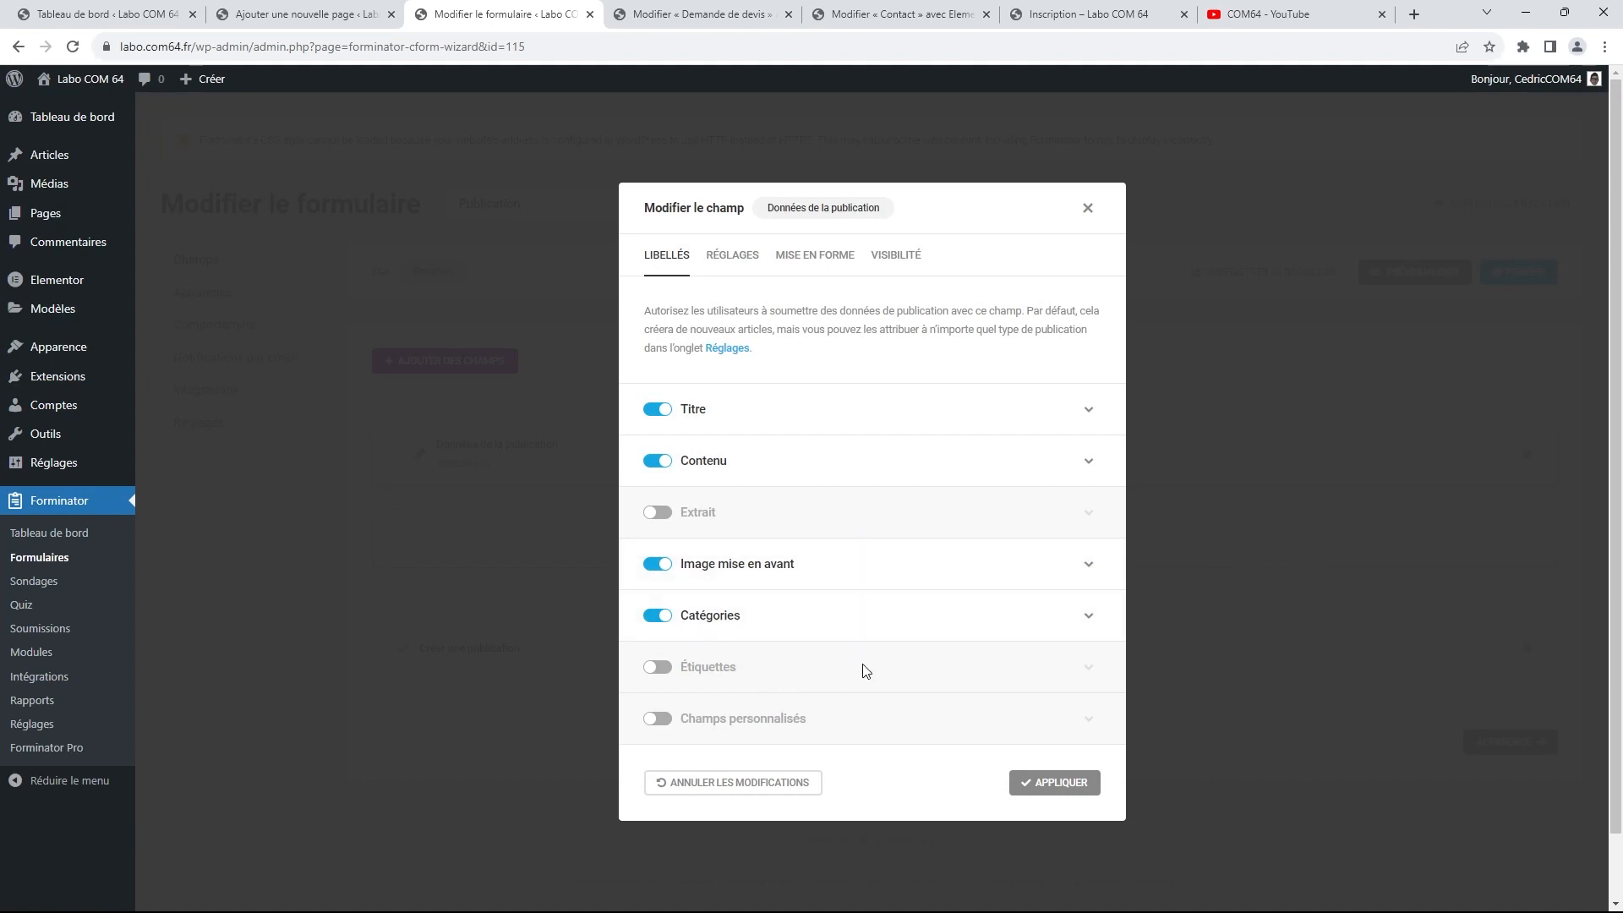
pyautogui.click(1051, 783)
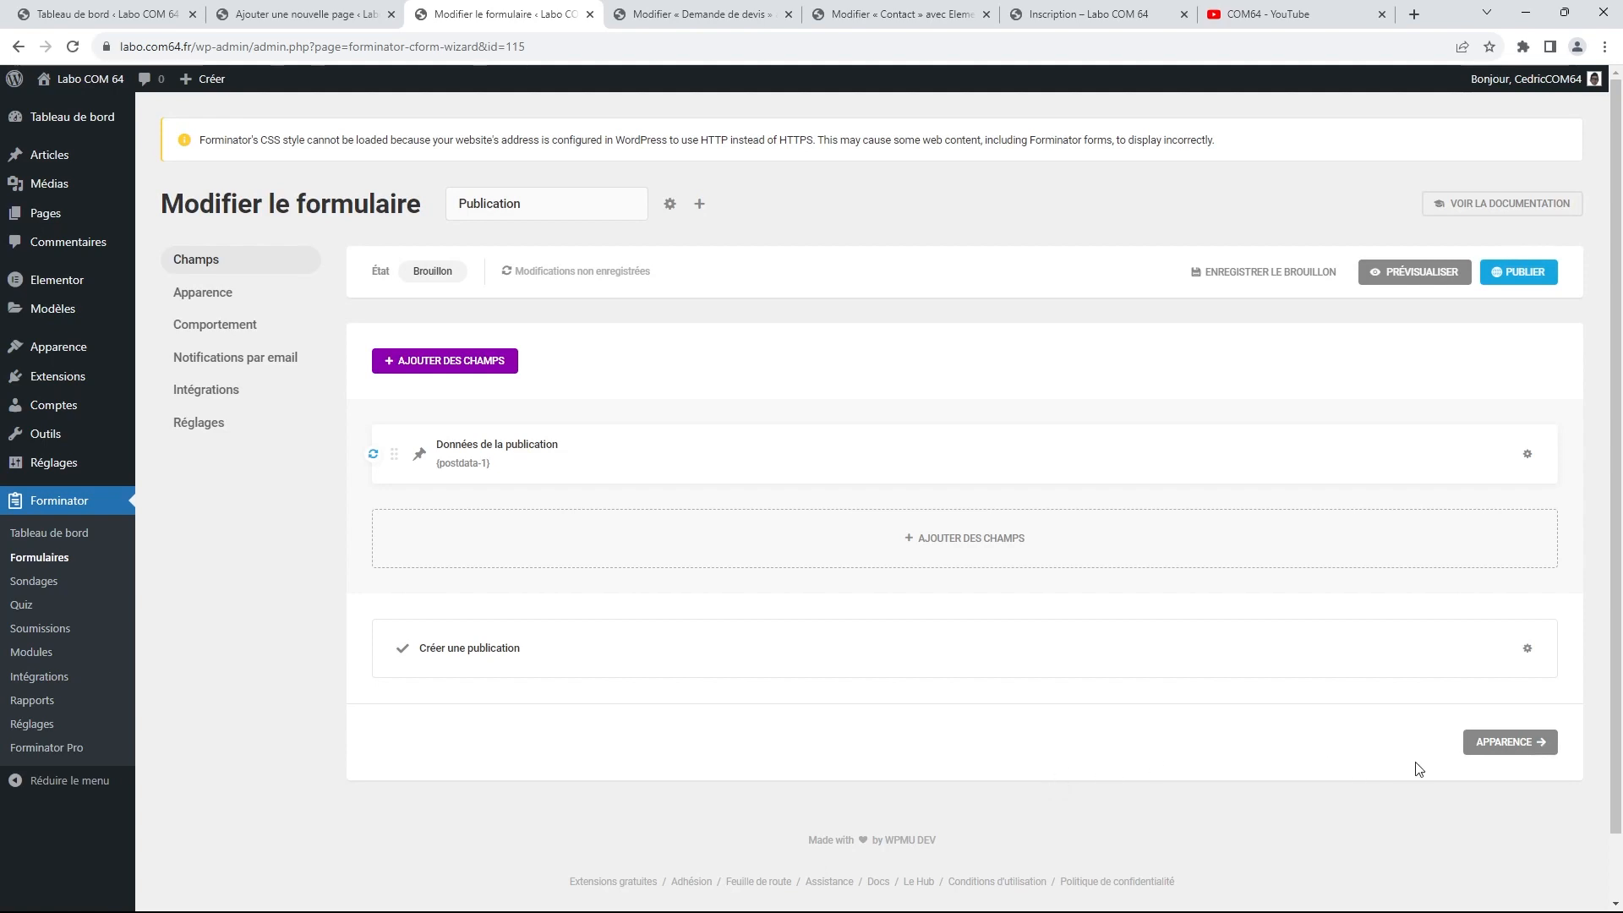
pyautogui.click(1527, 274)
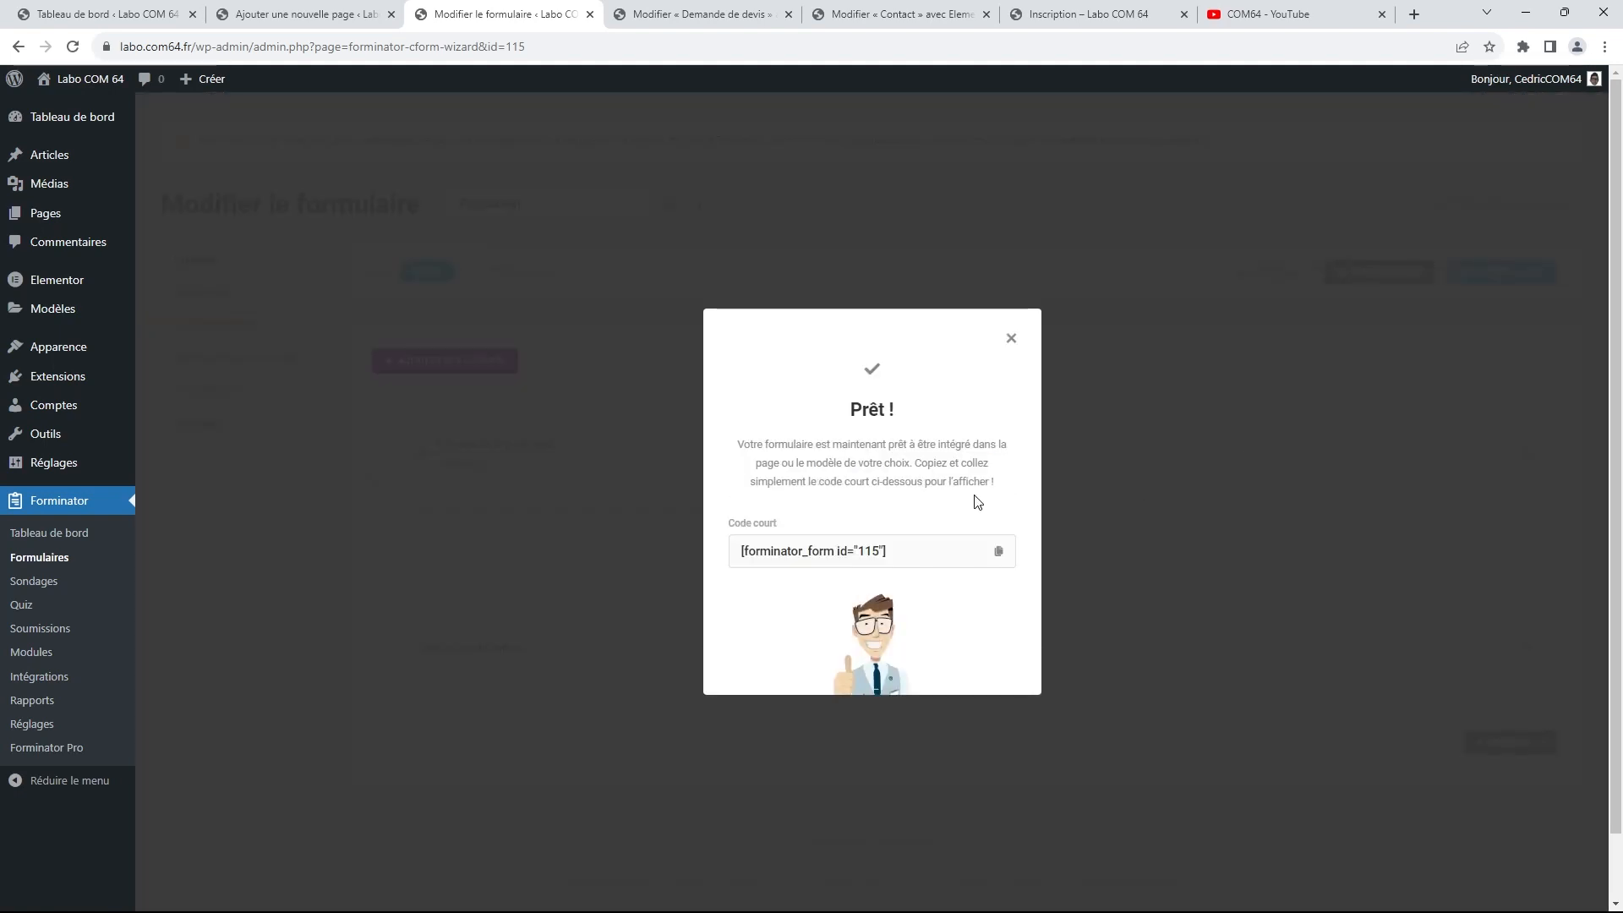
# Copy the form's shortcode and add a new WordPress page titled Publication
pyautogui.click(999, 552)
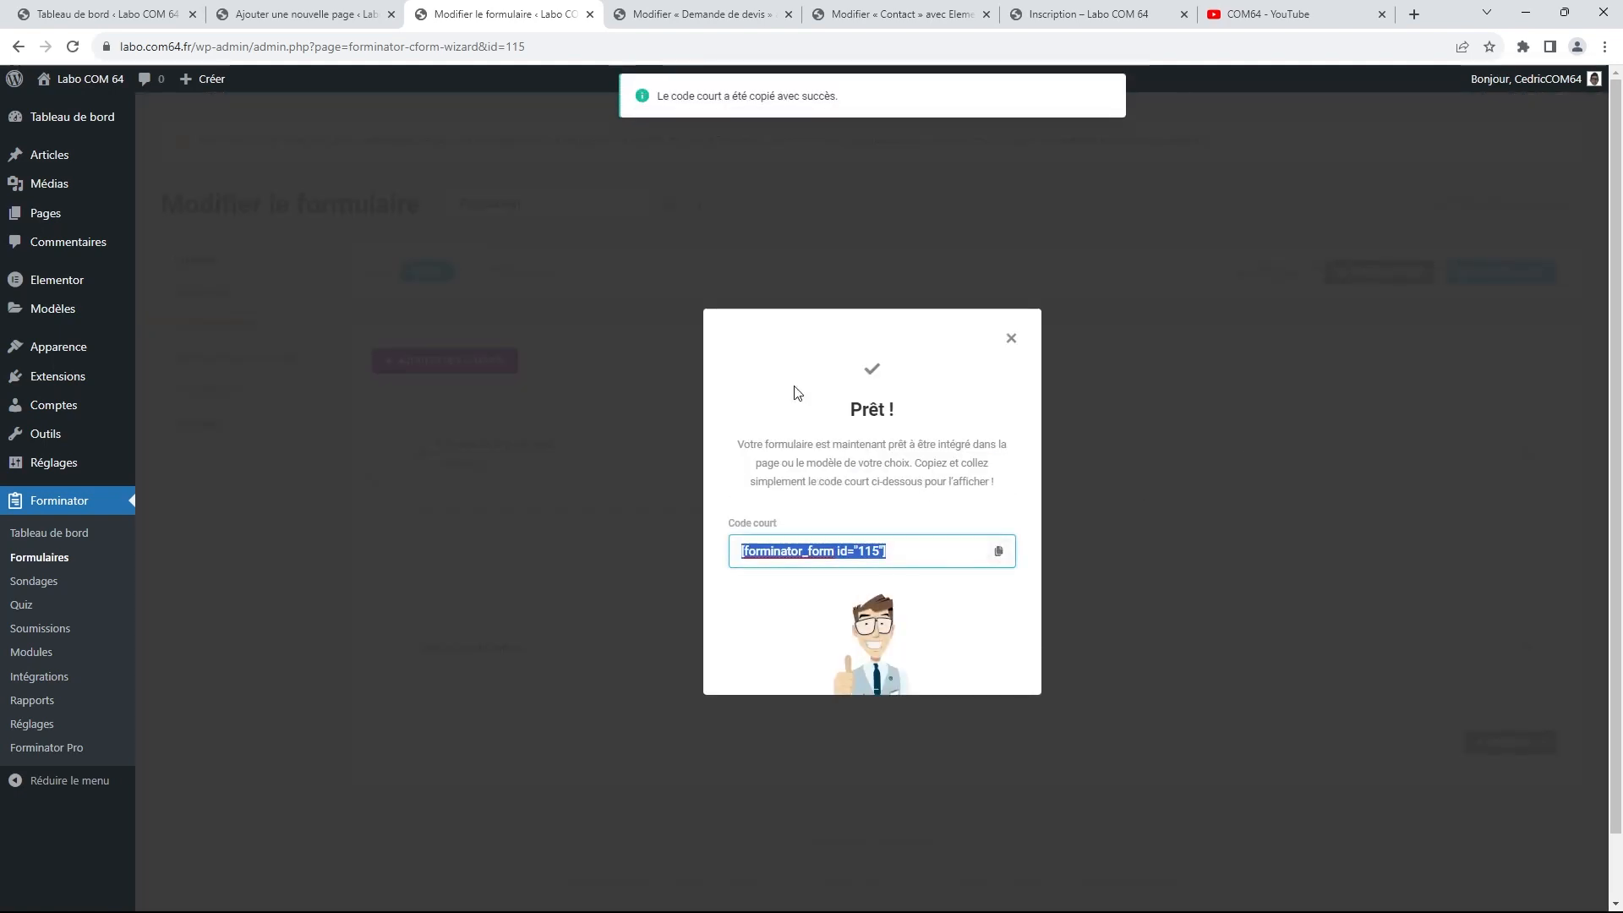
pyautogui.click(343, 26)
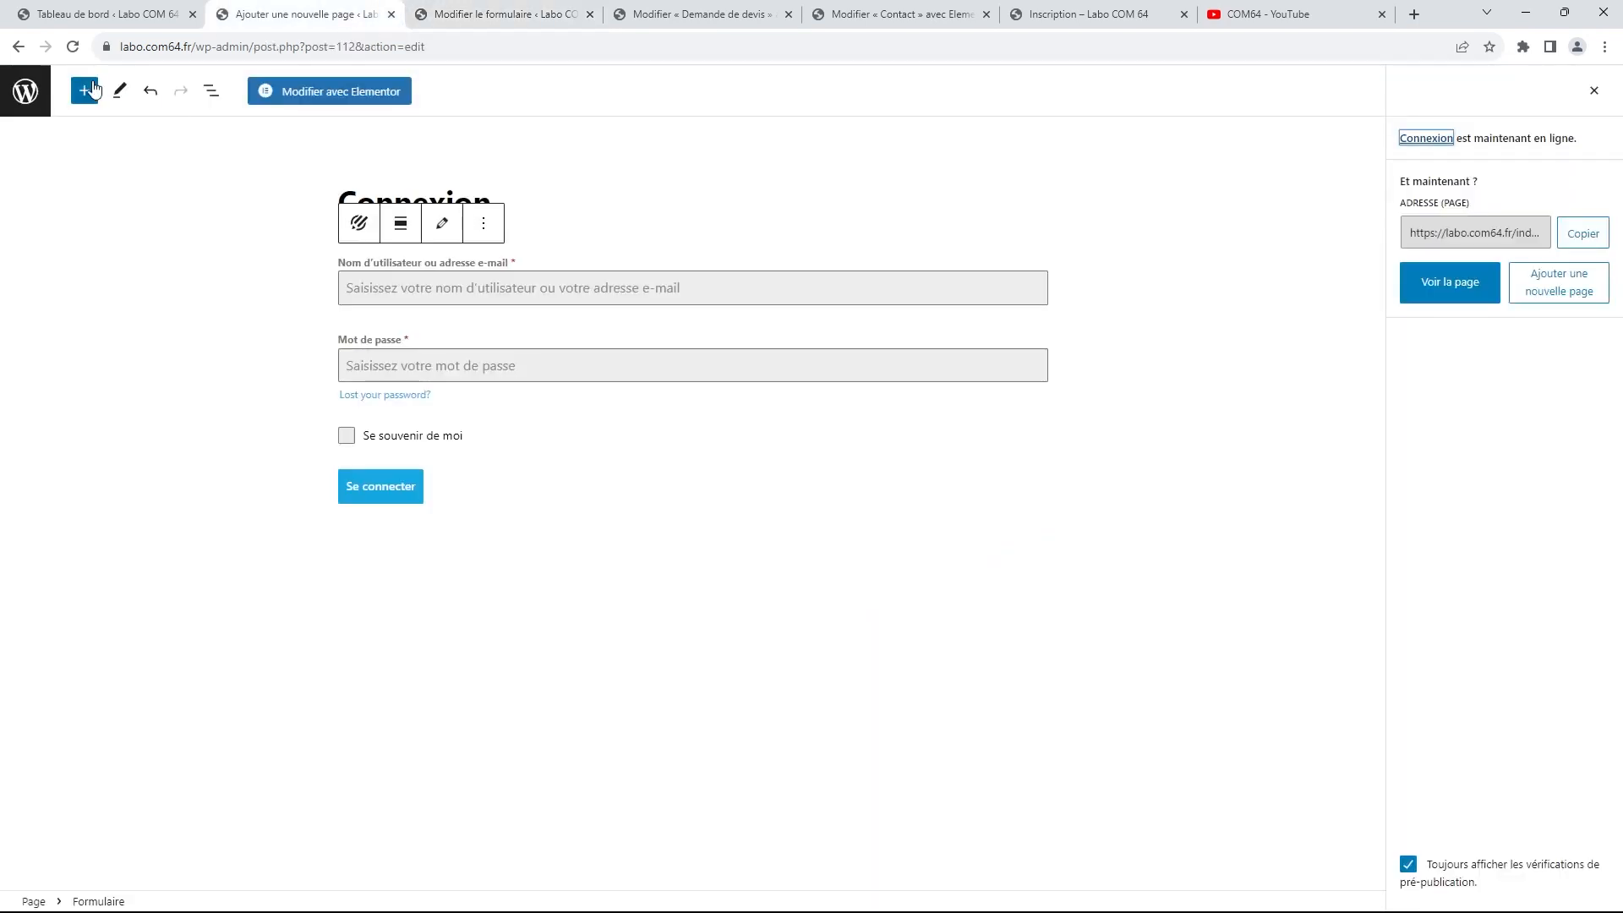
pyautogui.click(26, 91)
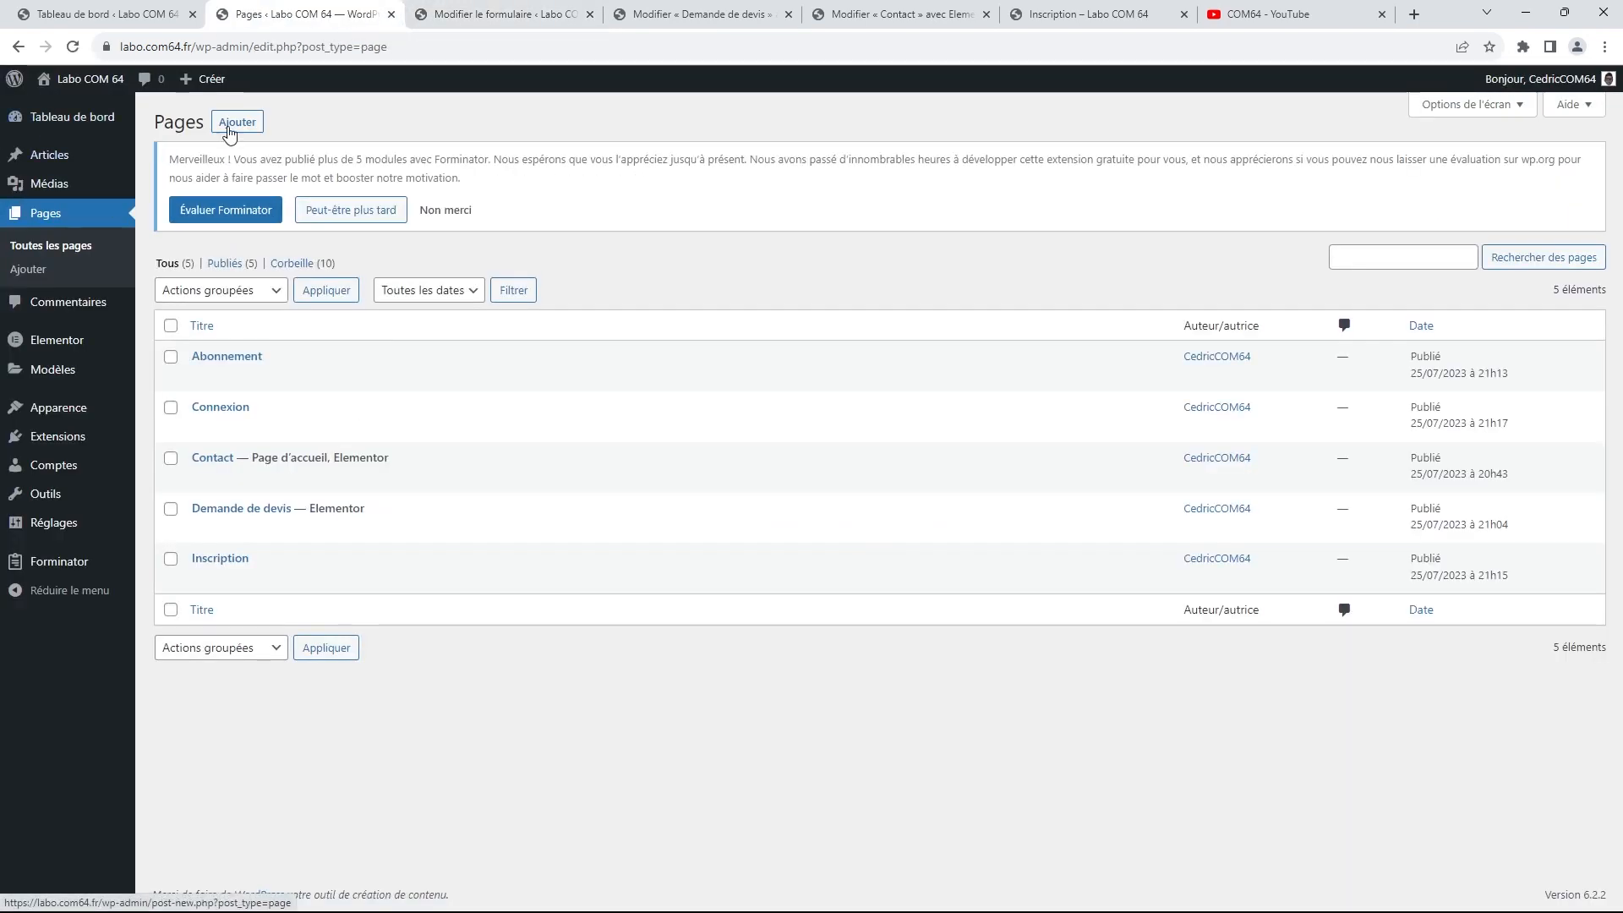
pyautogui.click(232, 124)
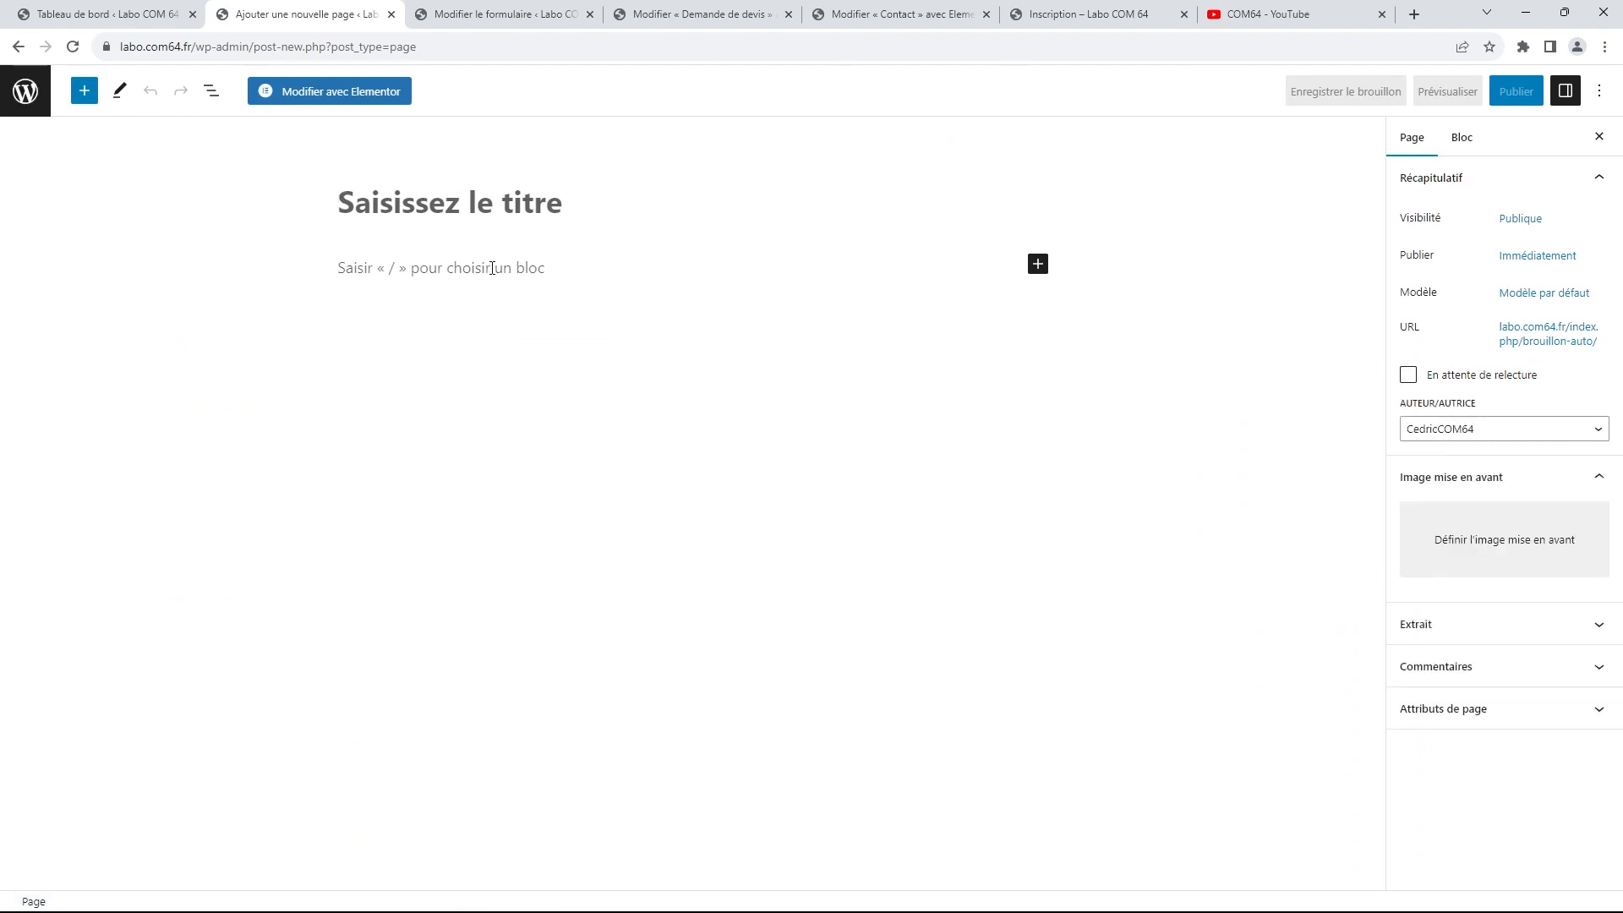
pyautogui.write('Publica')
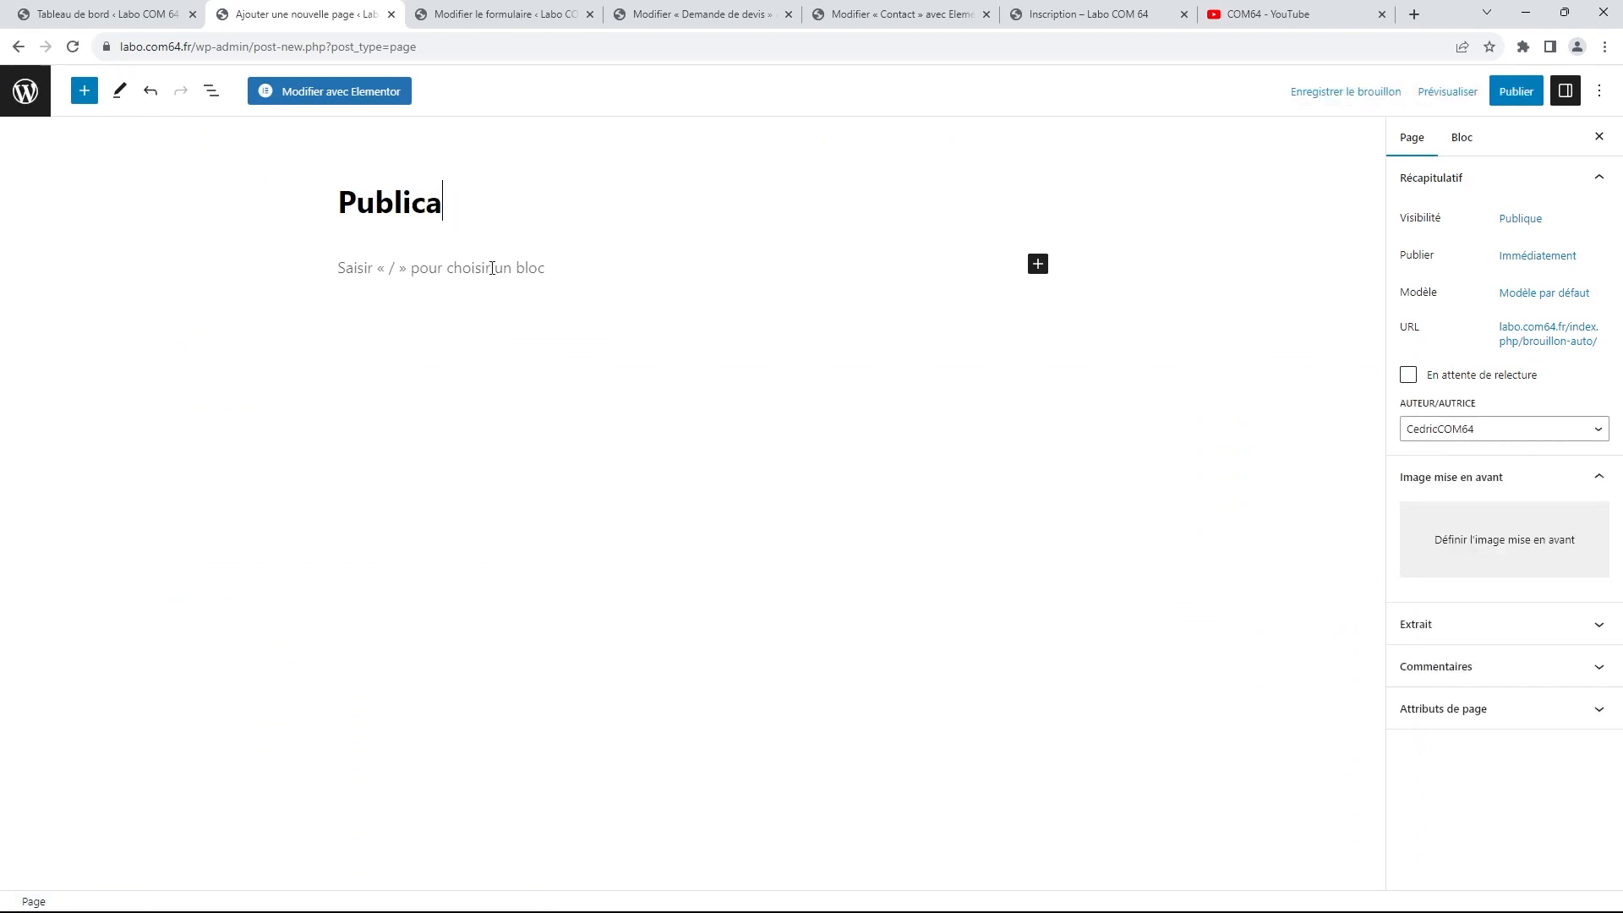
pyautogui.write('tion')
# Paste the copied form shortcode into the body of the Publication page and publish the page
pyautogui.click(461, 268)
pyautogui.hotkey('ctrl', 'v')
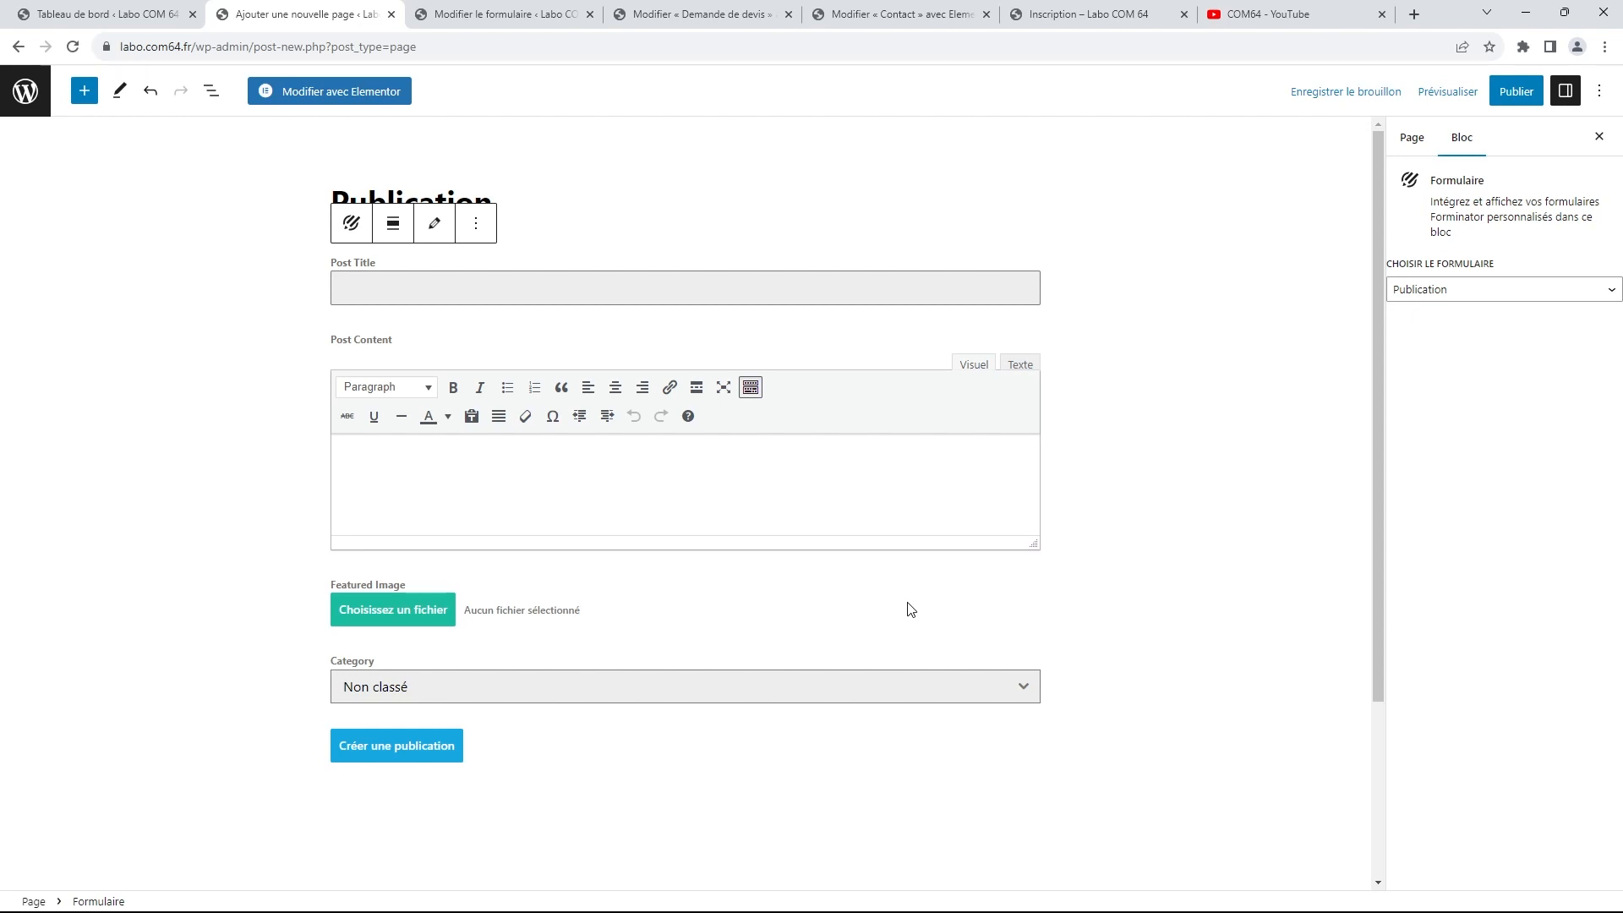
pyautogui.click(1516, 91)
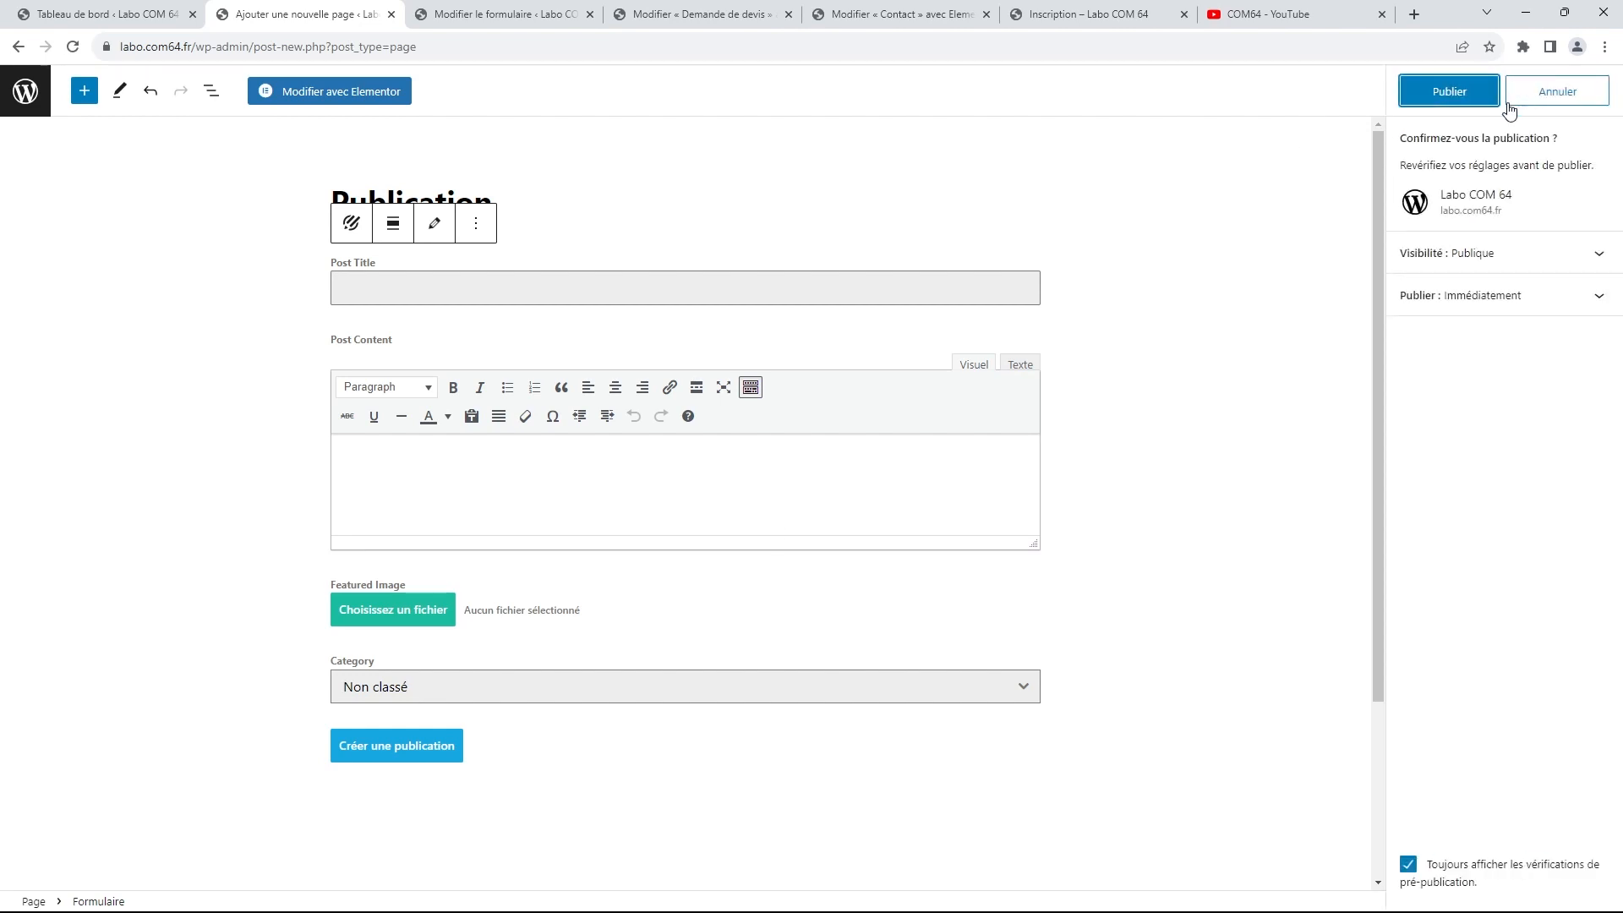
pyautogui.click(1455, 107)
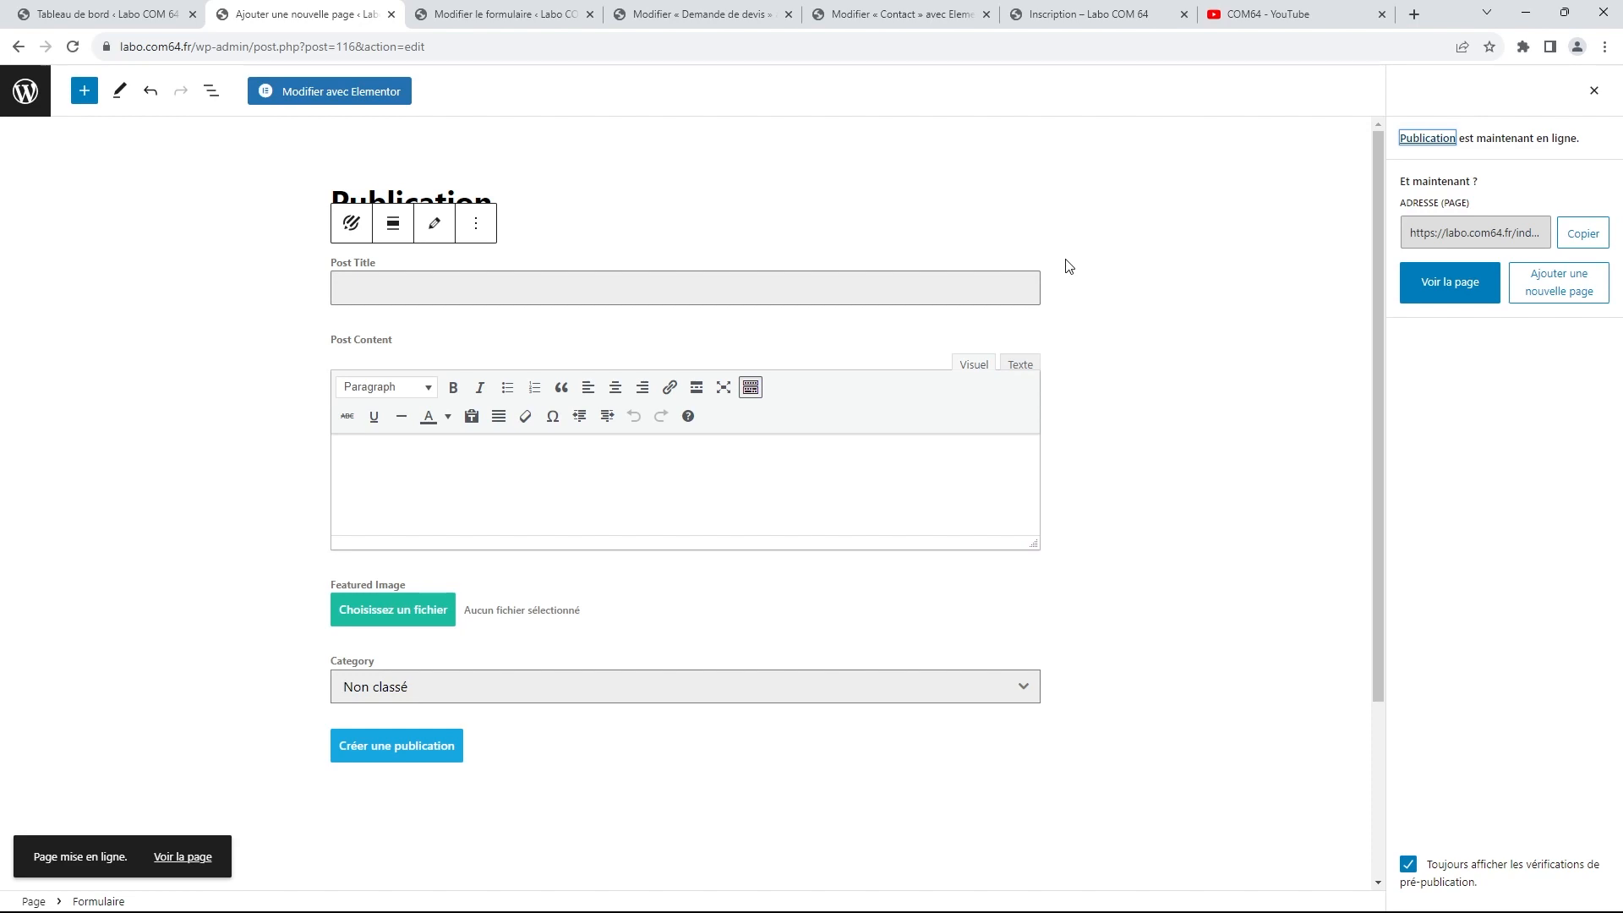
# Open the Publication page from the live site's navigation
pyautogui.click(1122, 18)
pyautogui.click(1257, 124)
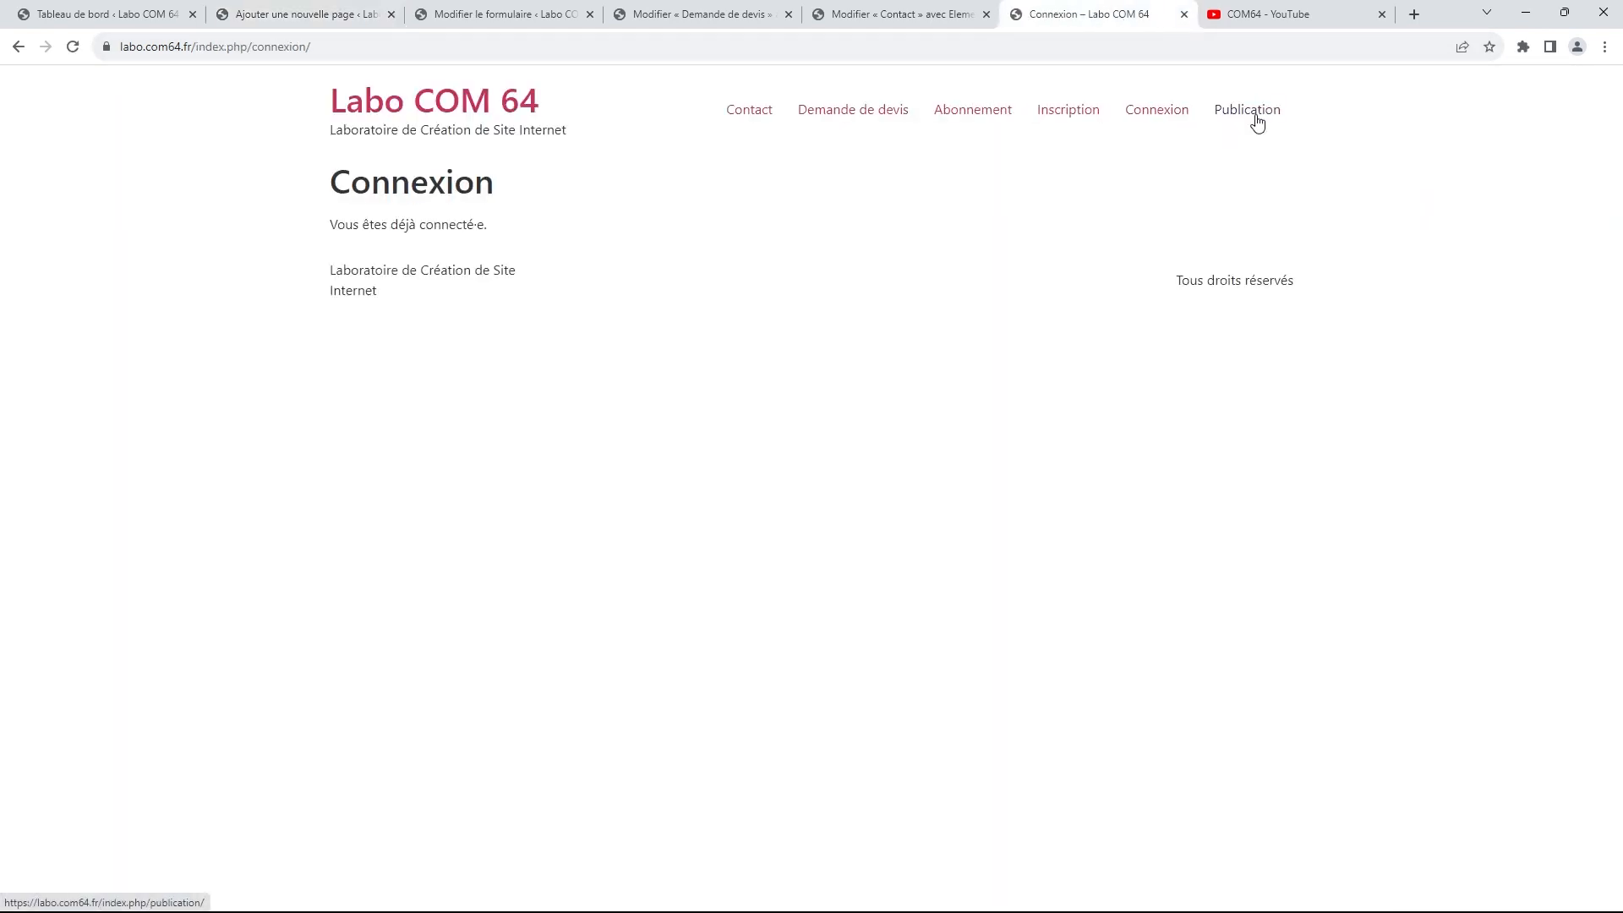
pyautogui.click(1253, 115)
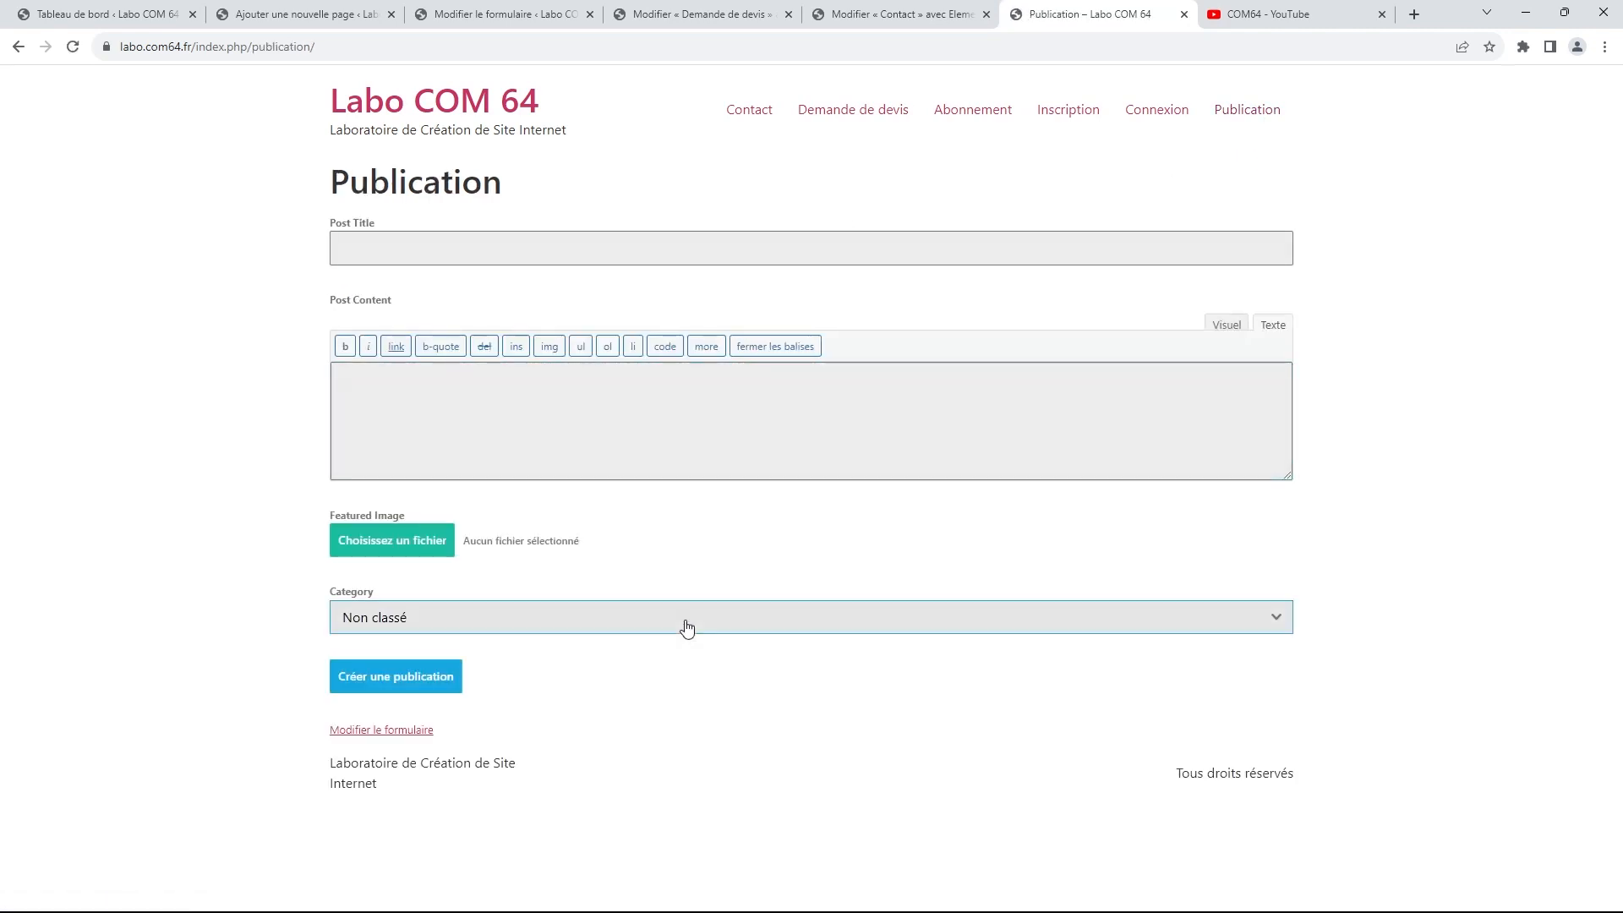
# Check the live form's title, content and category fields, including the content editor's Visuel and Texte modes
pyautogui.click(523, 247)
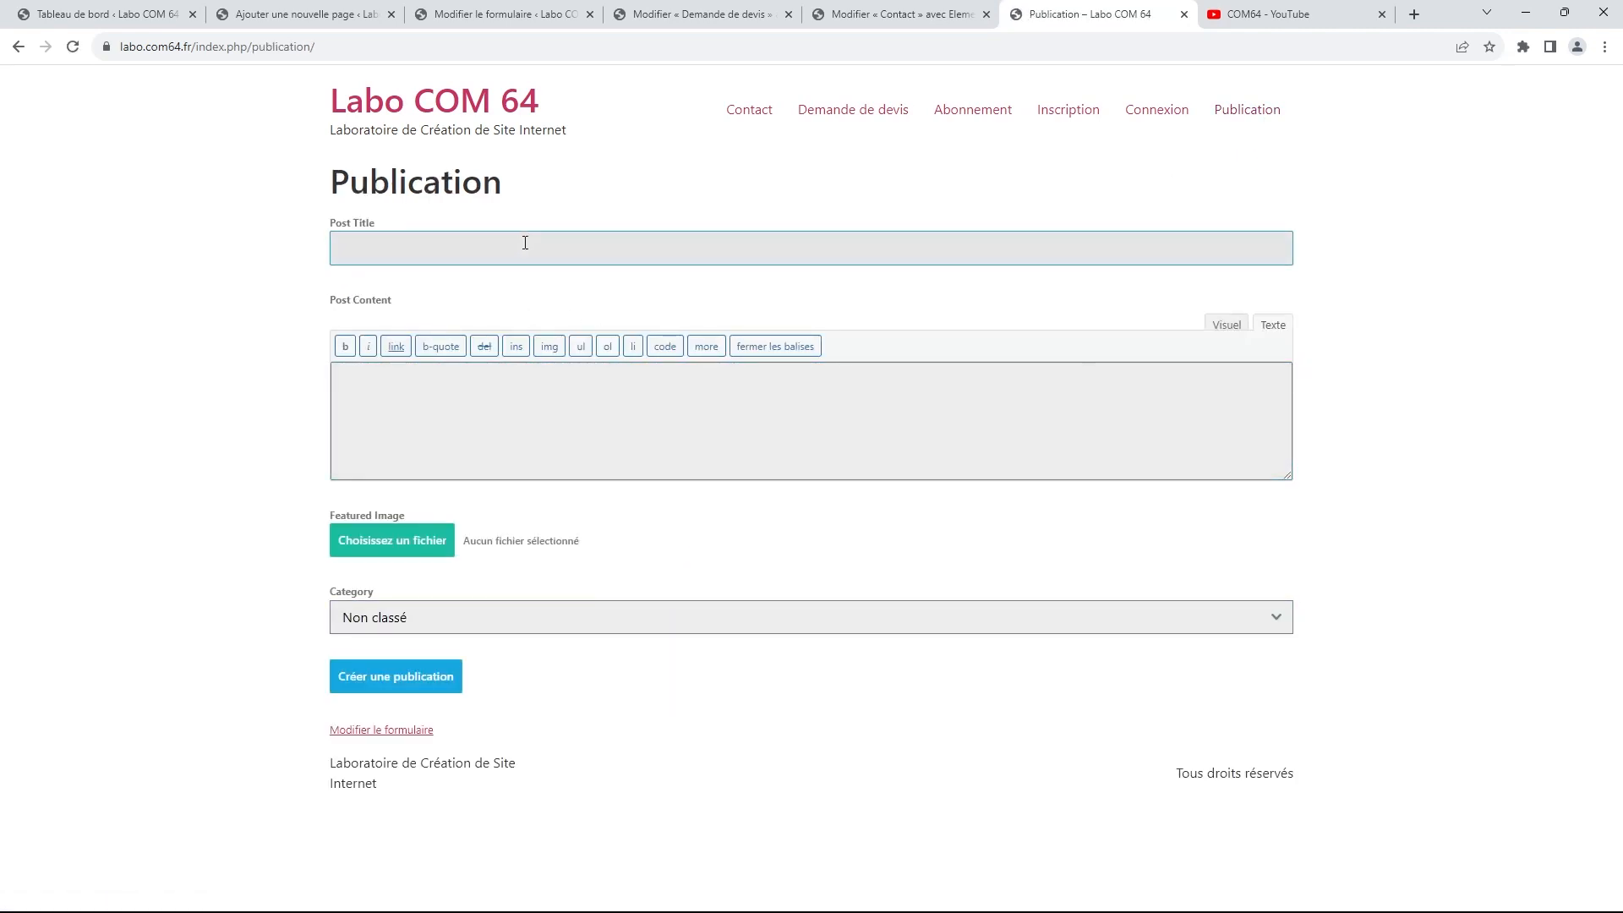
pyautogui.click(527, 441)
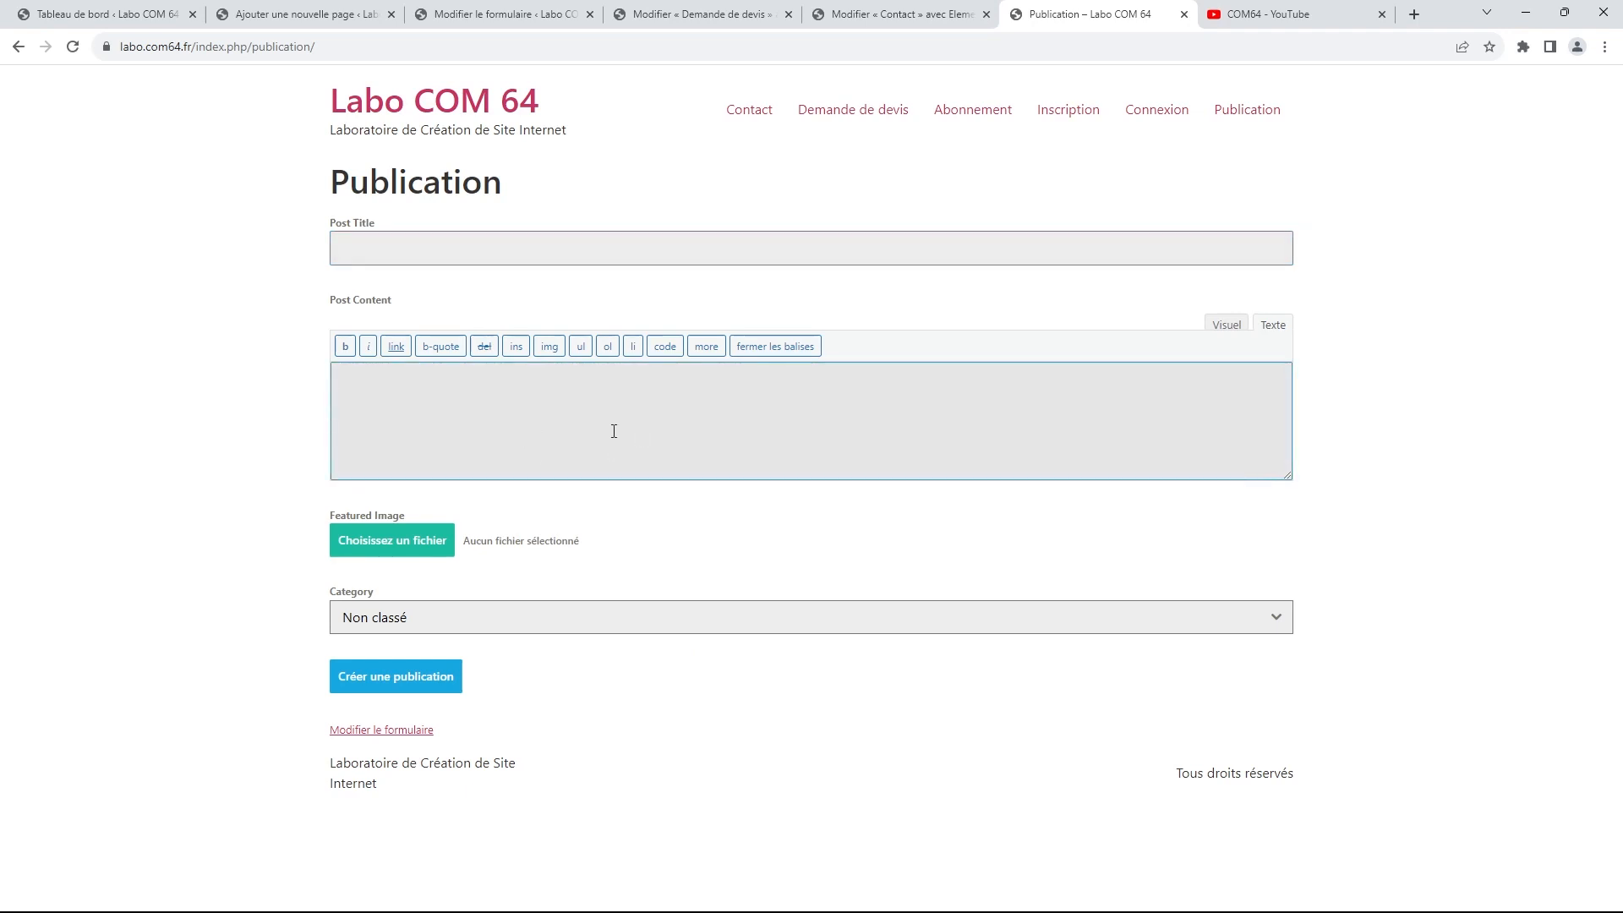
pyautogui.click(437, 626)
pyautogui.click(438, 621)
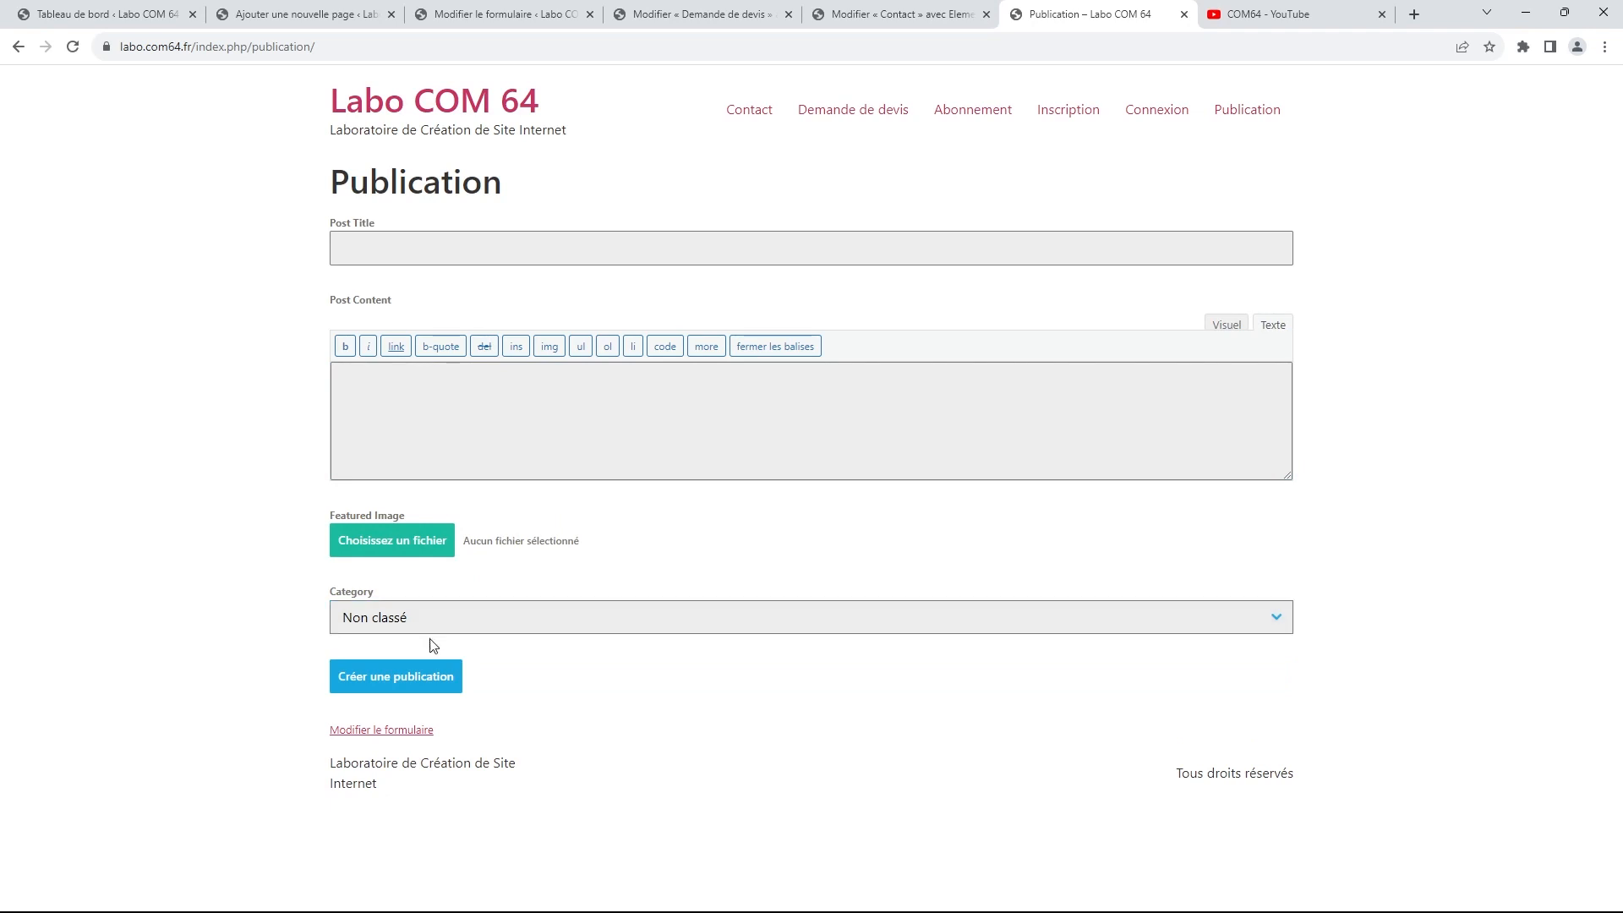
pyautogui.click(1100, 626)
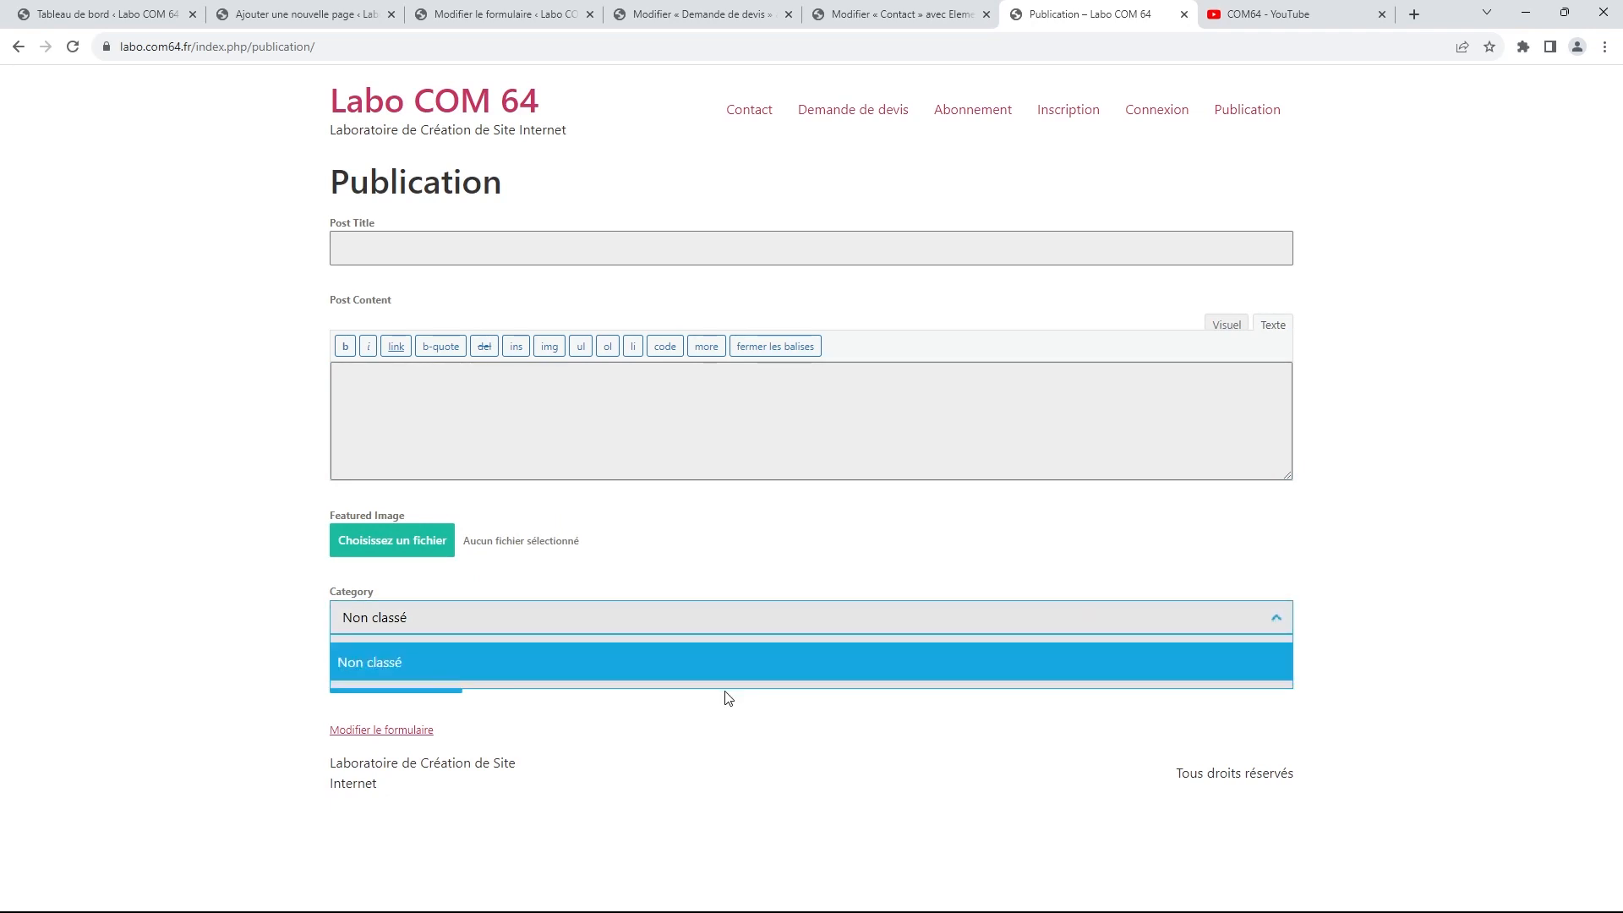
pyautogui.click(978, 619)
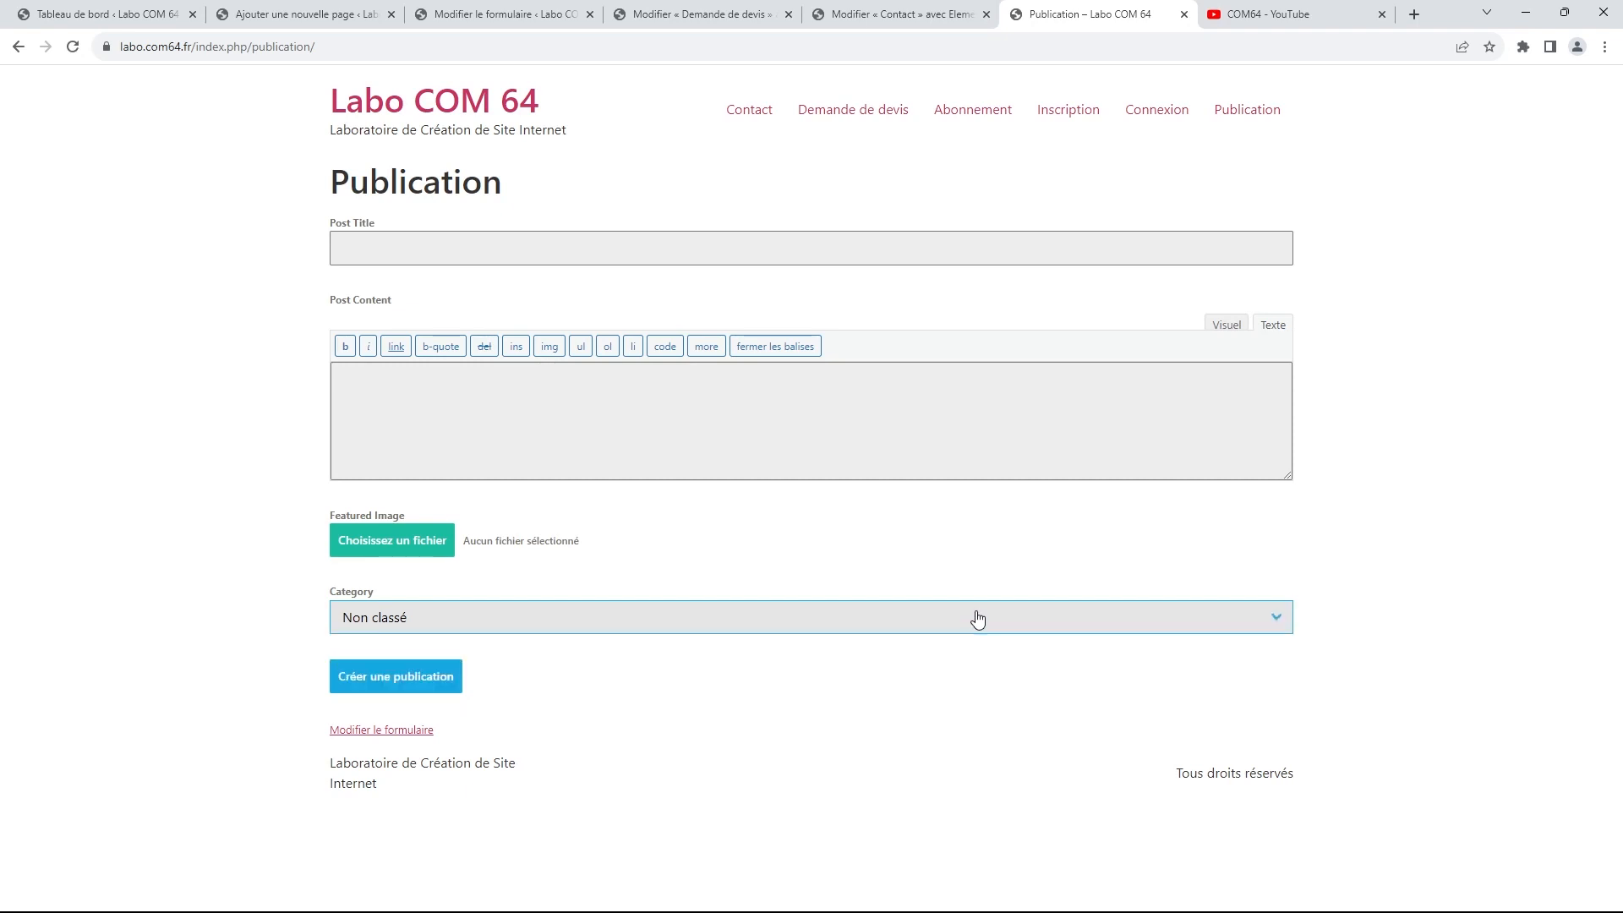
pyautogui.click(1234, 328)
pyautogui.click(1267, 328)
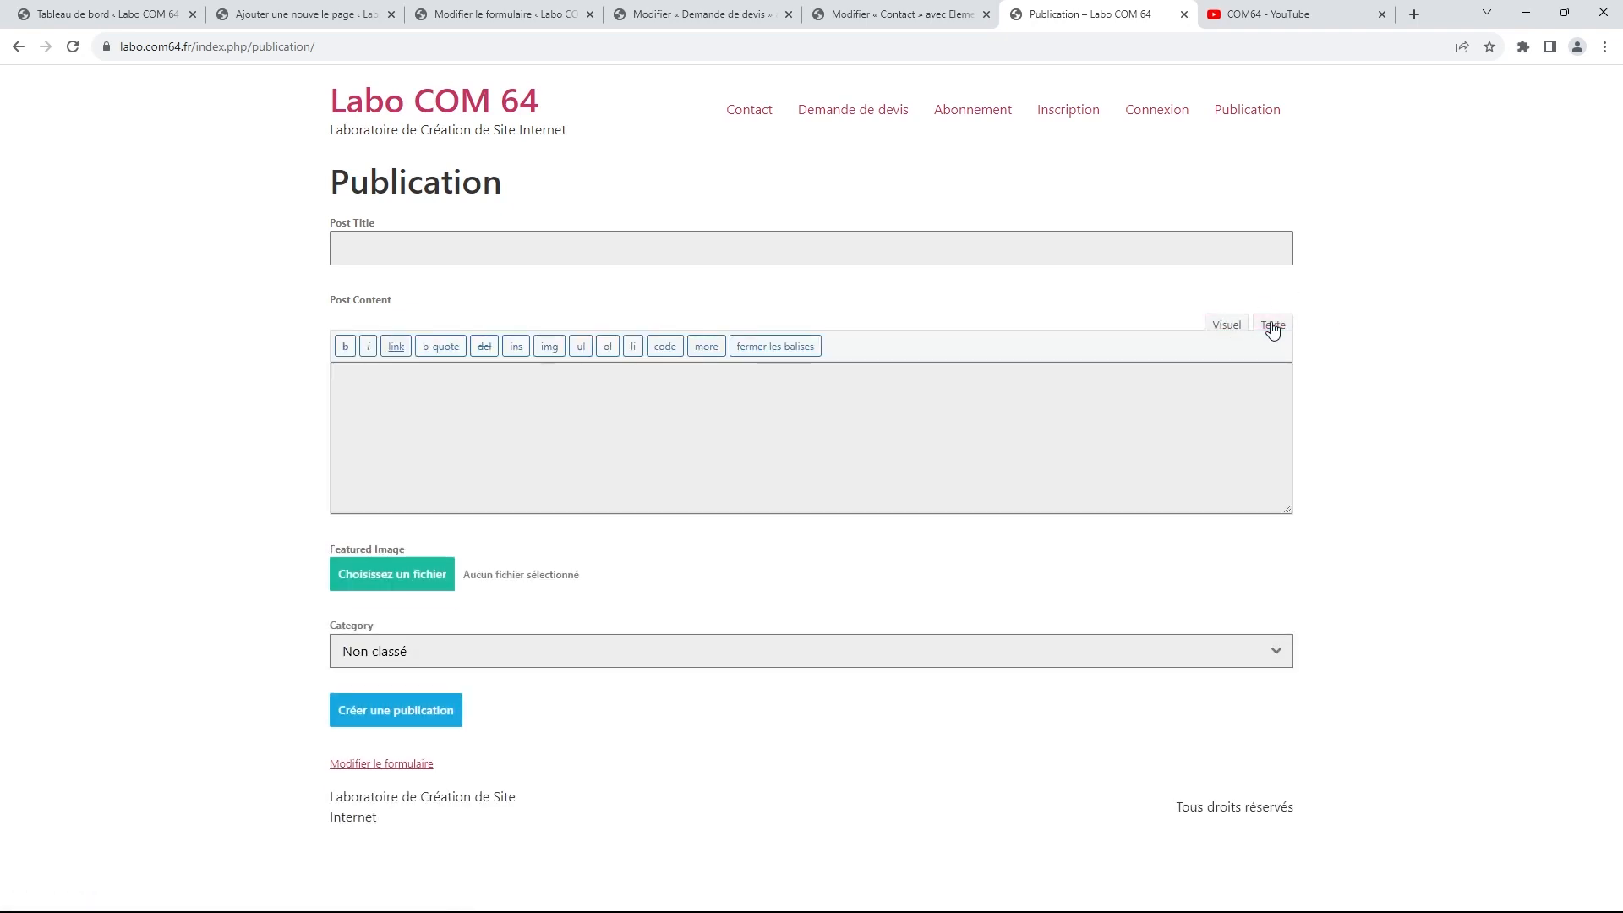
pyautogui.click(1226, 330)
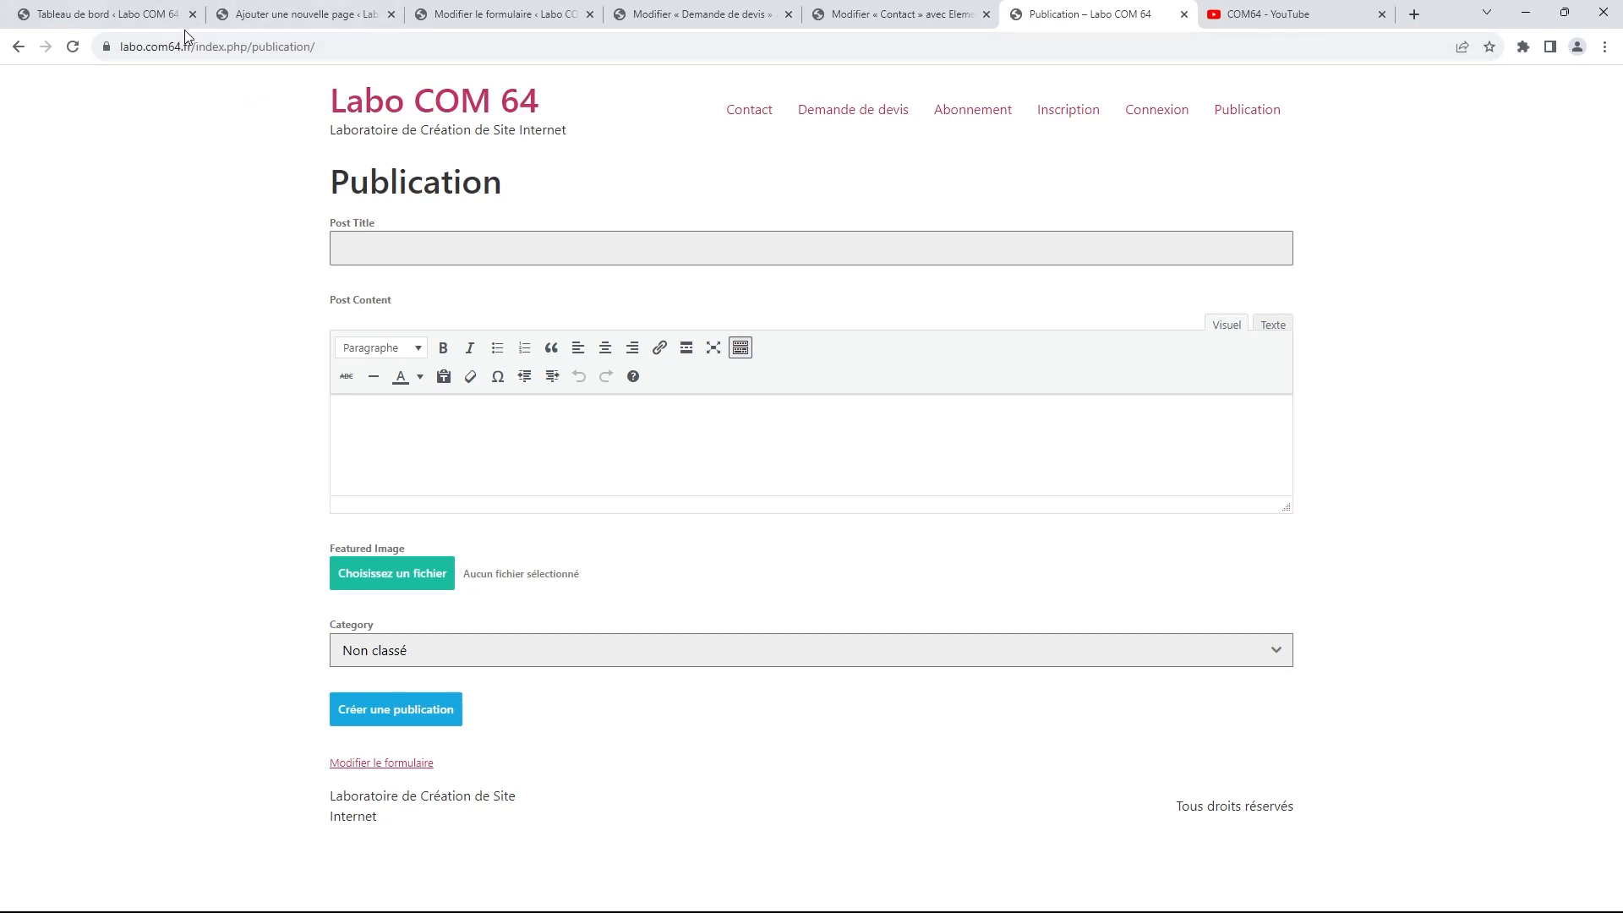
# Return to the Forminator dashboard from the Publication form and examine its Formulaires, Sondages and Quiz sections
pyautogui.click(148, 23)
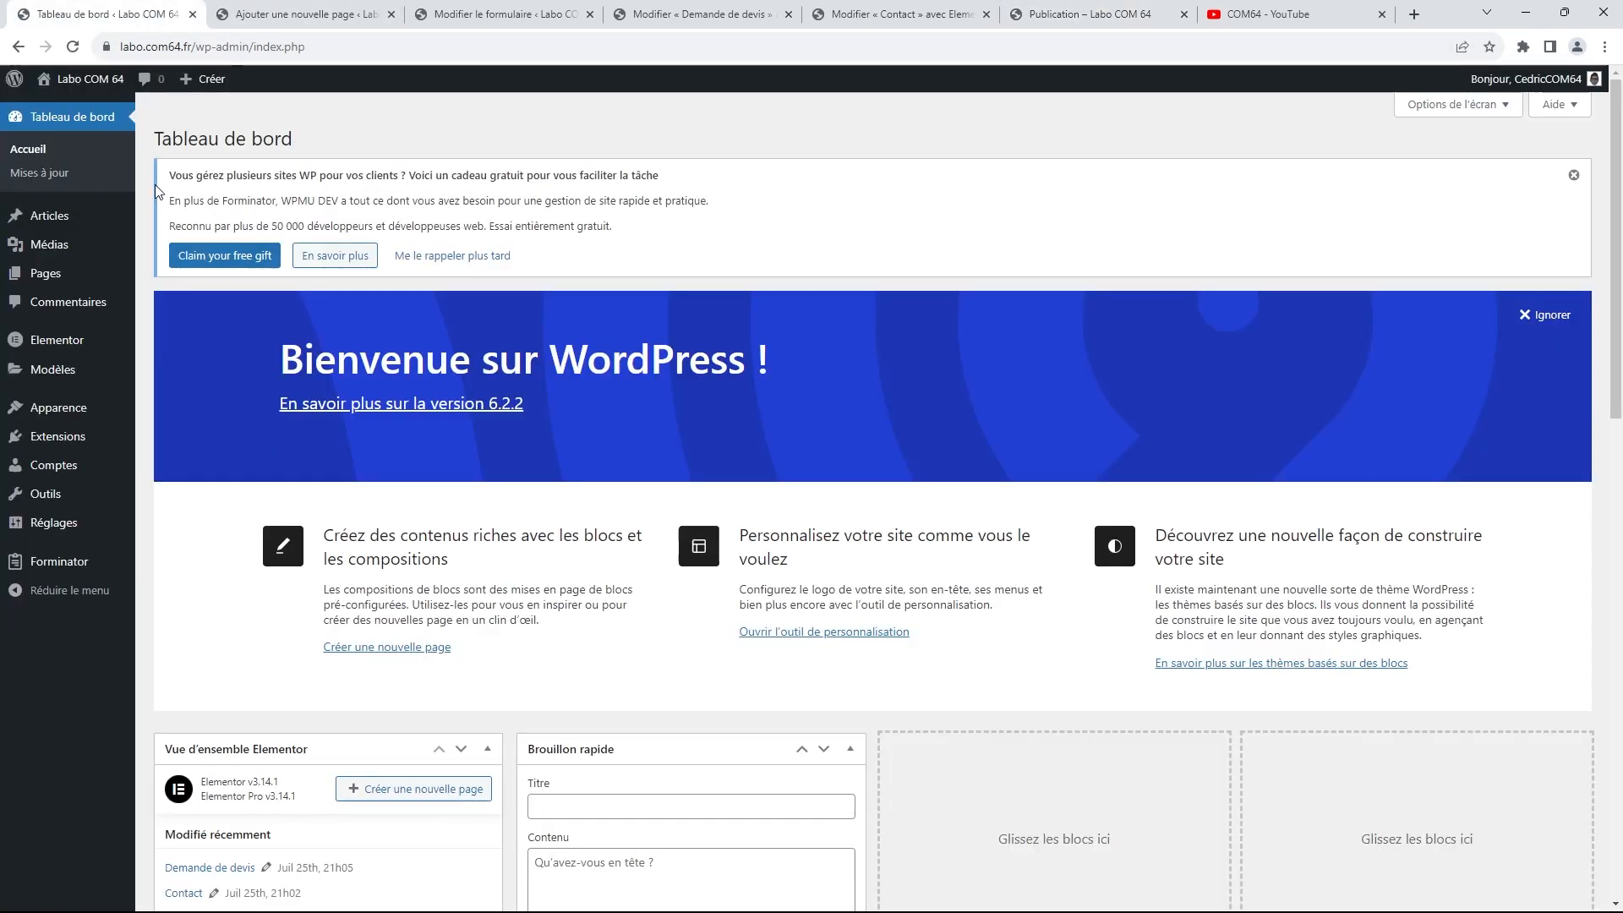
pyautogui.click(503, 14)
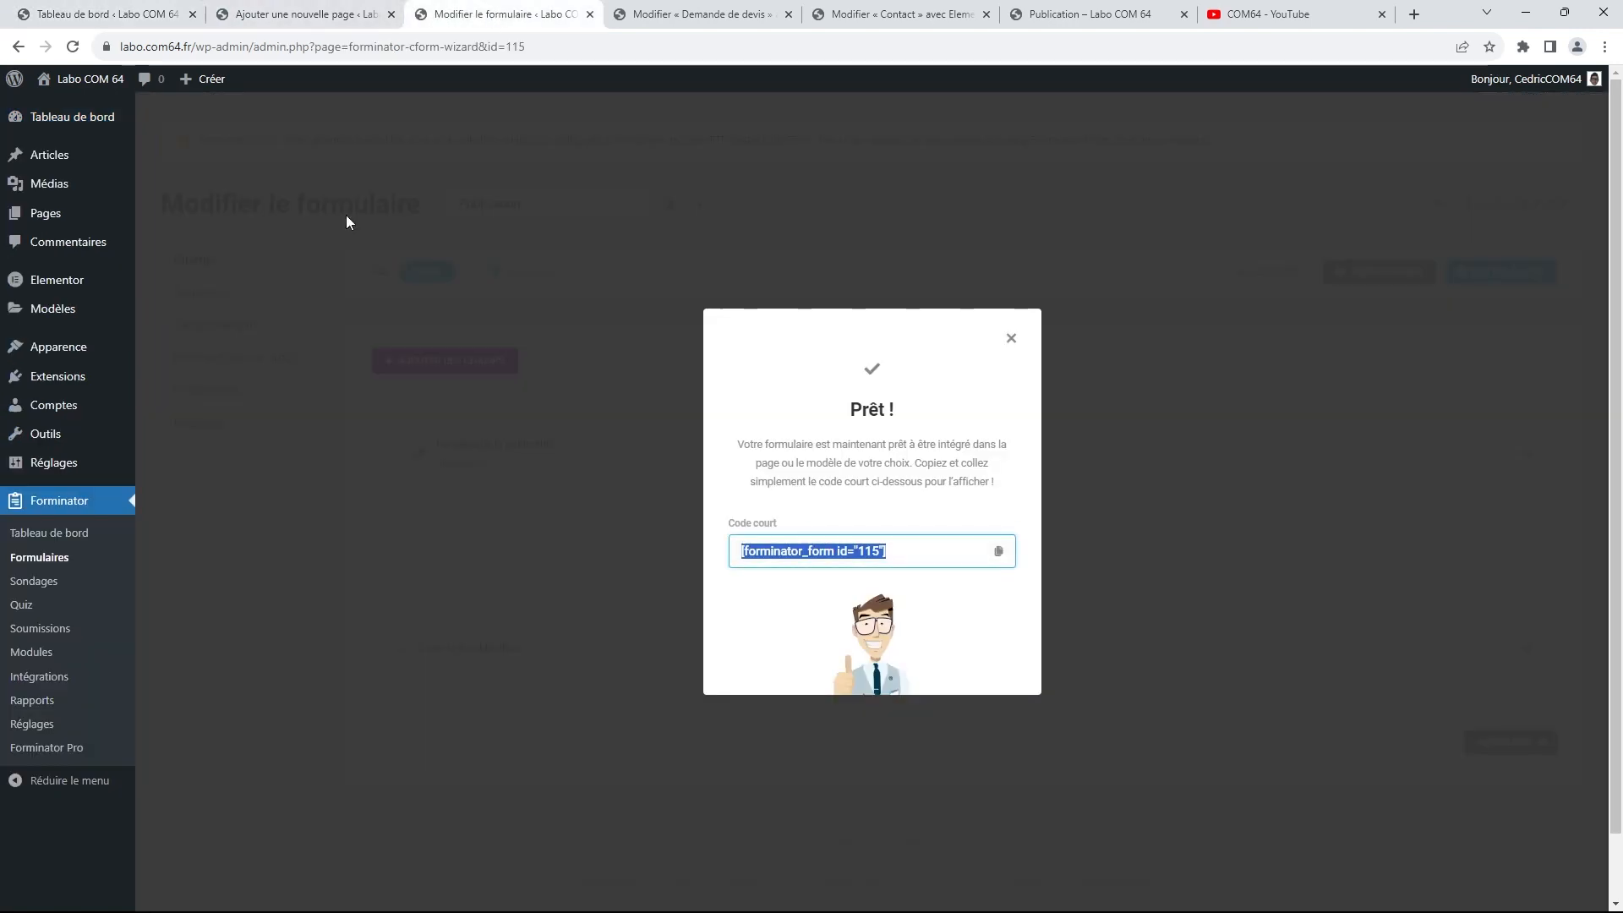
pyautogui.click(1011, 338)
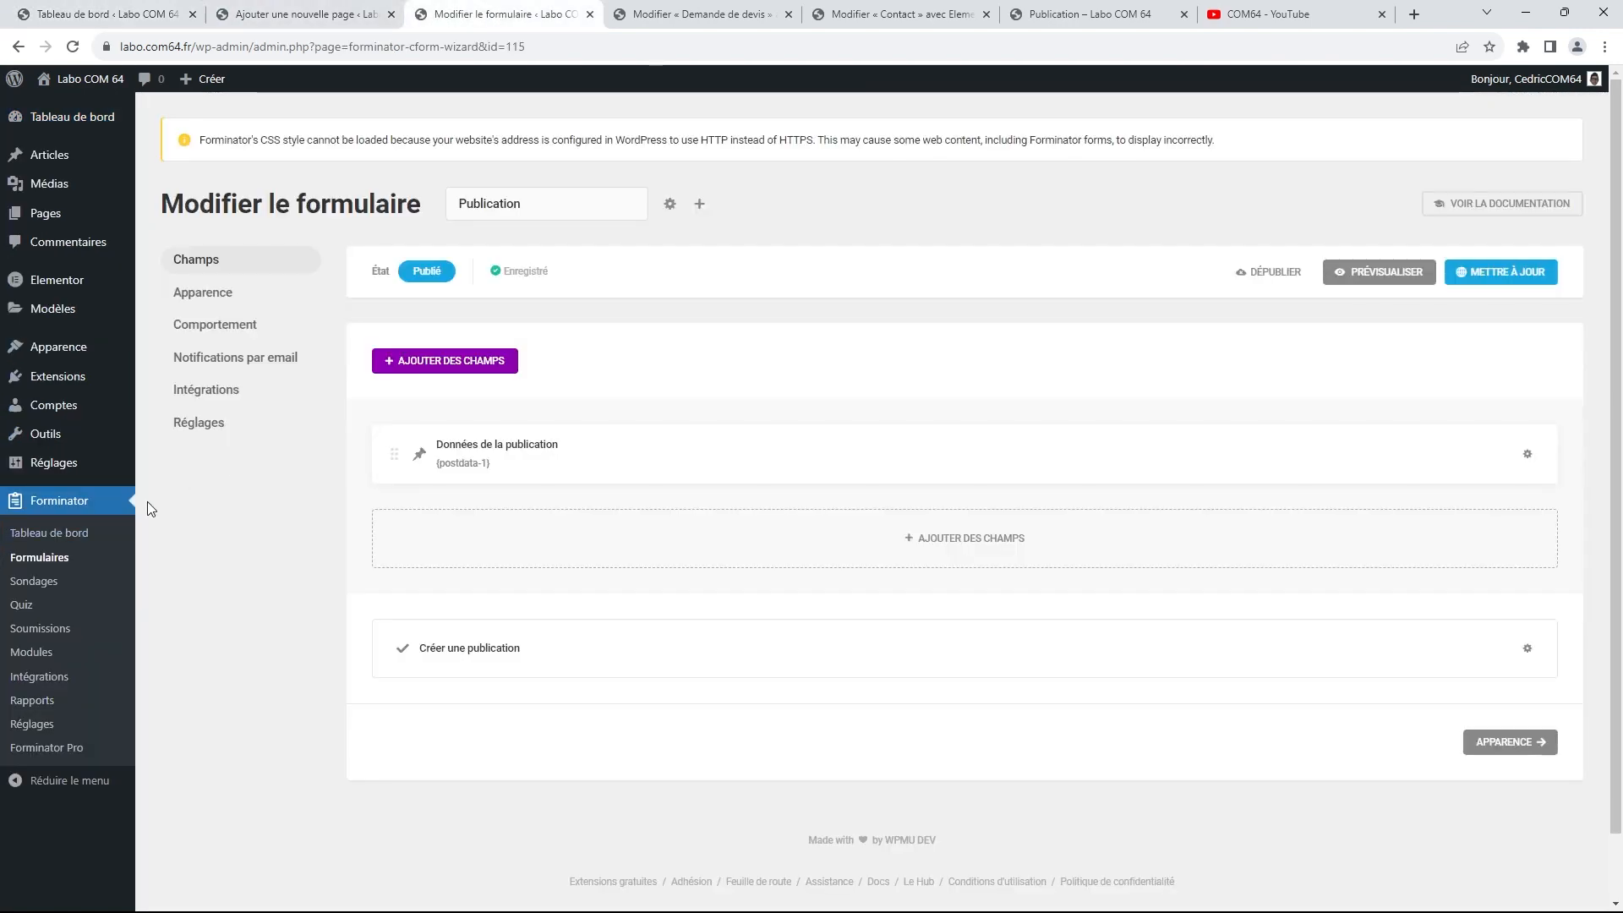
pyautogui.click(54, 562)
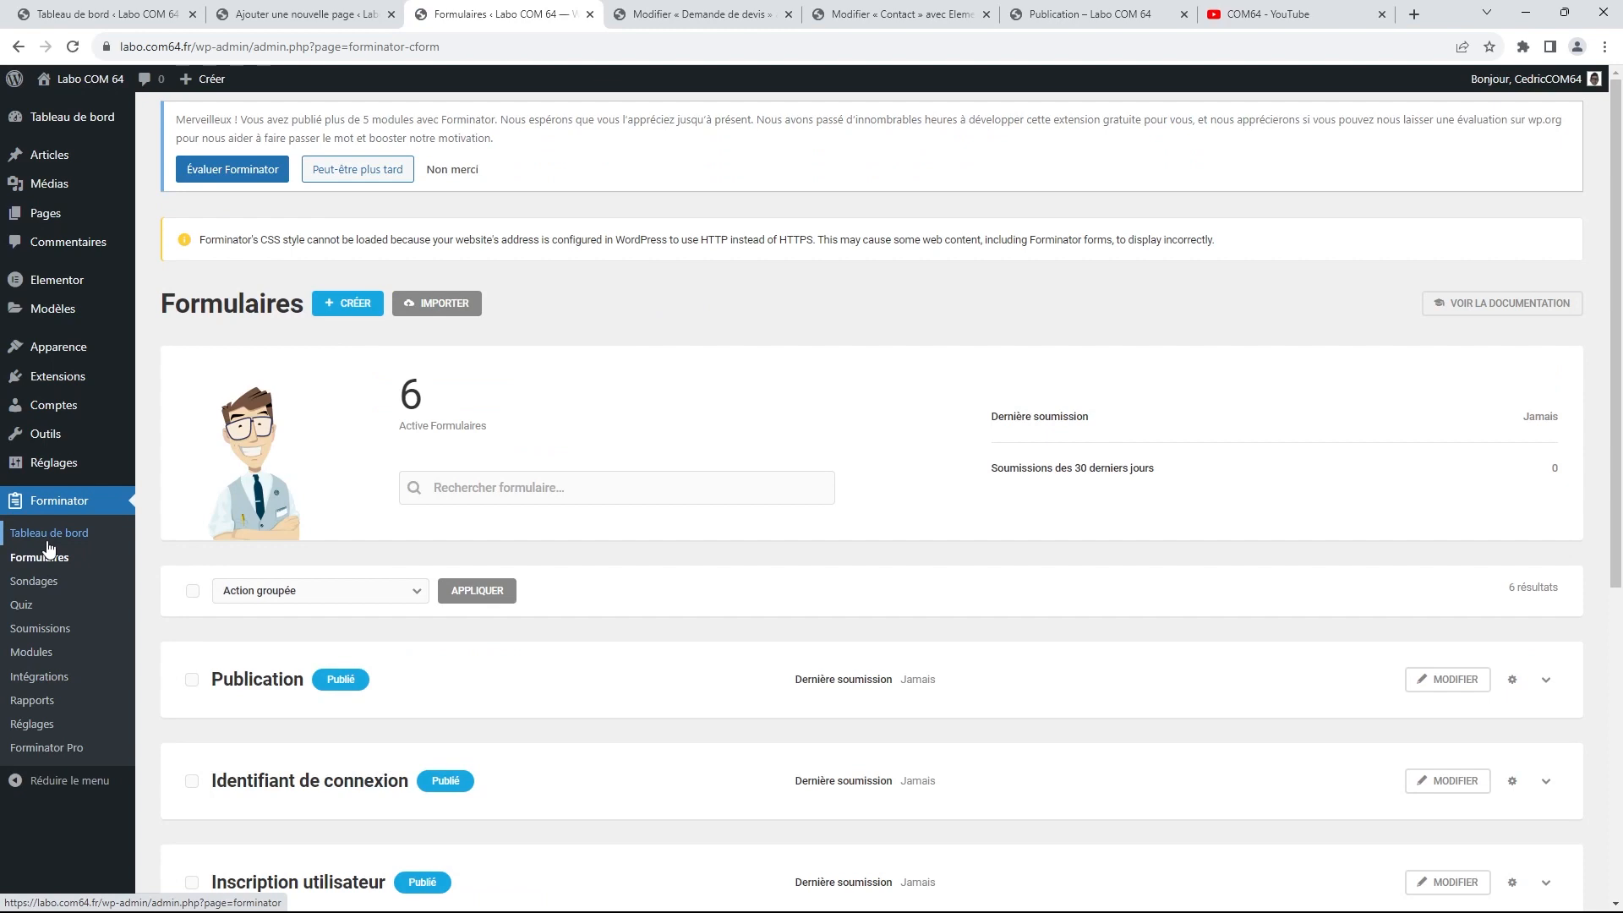
pyautogui.click(48, 541)
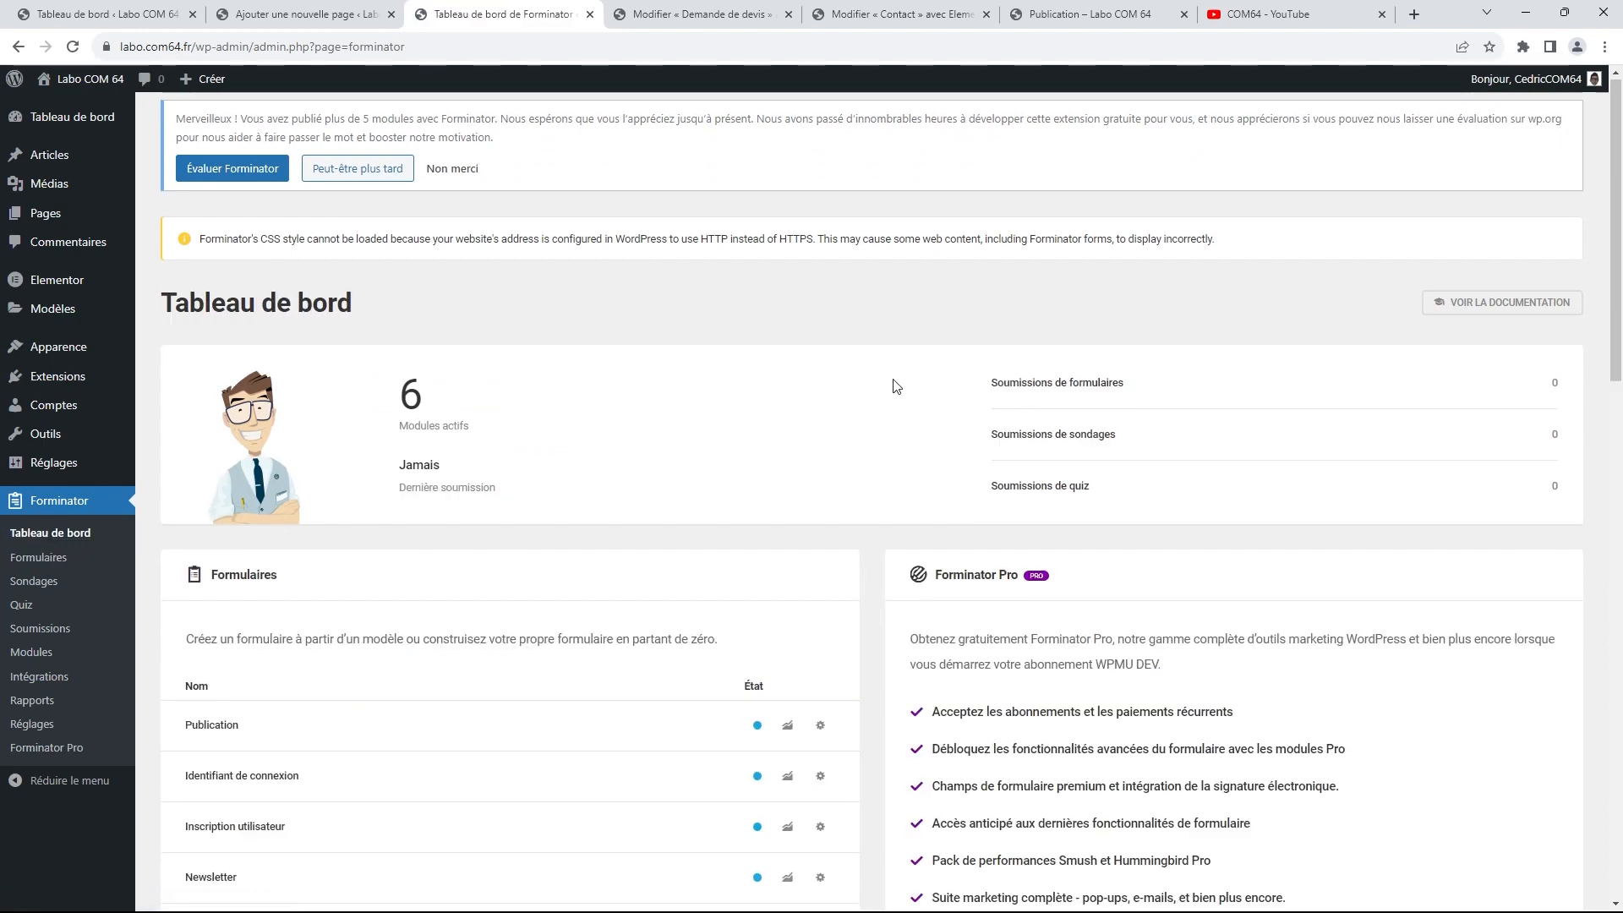
pyautogui.scroll(-3, 893, 386)
pyautogui.scroll(-2, 894, 387)
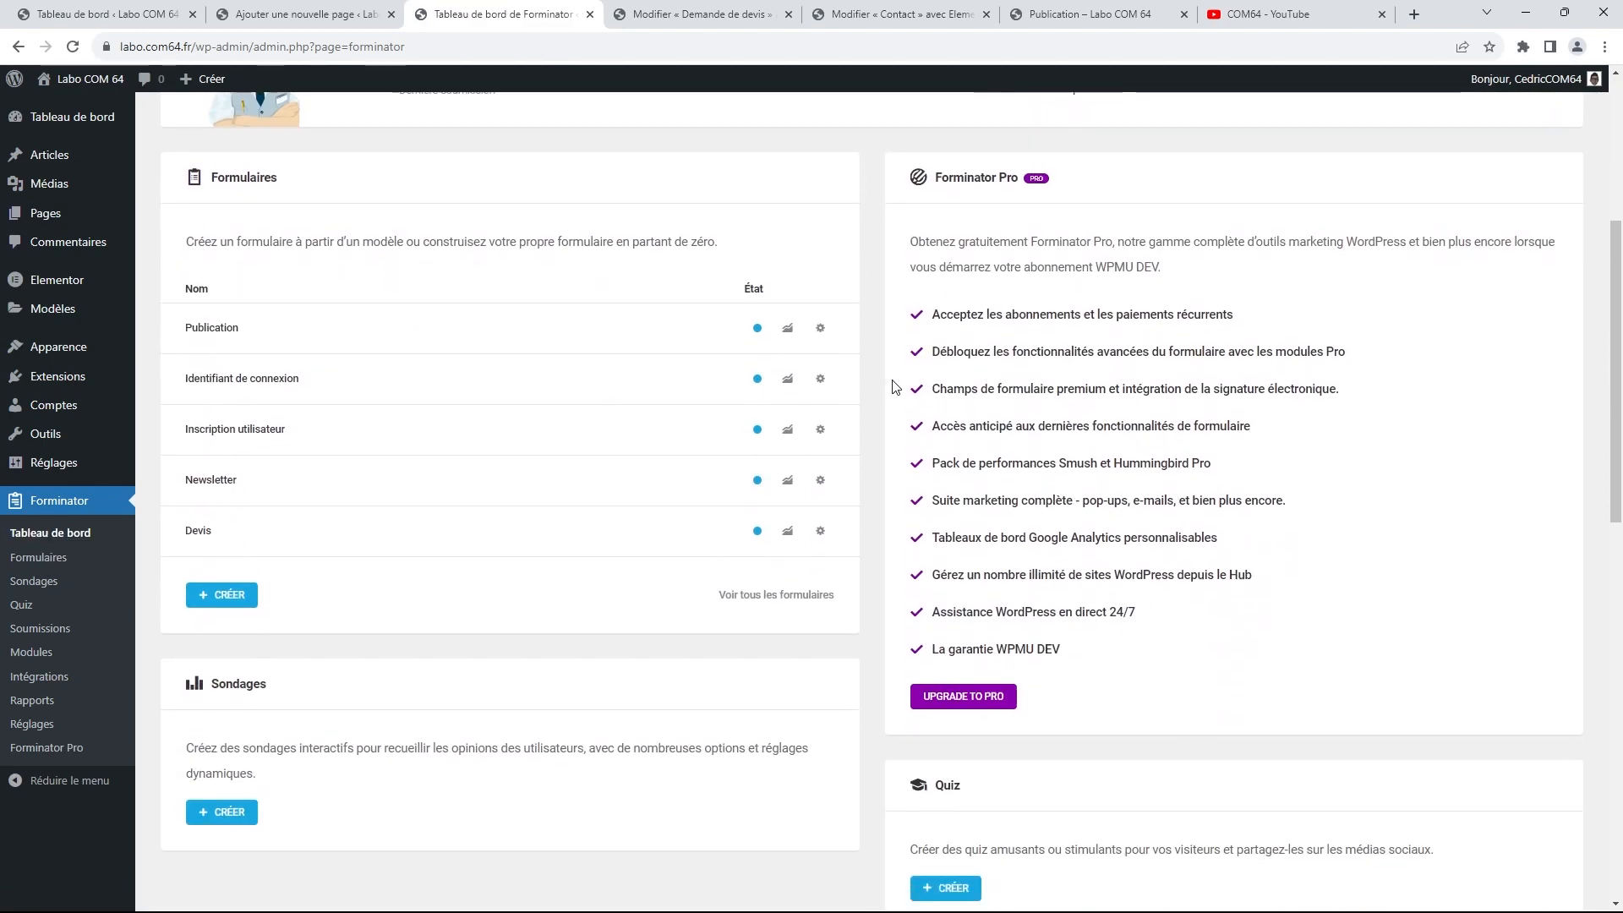
pyautogui.scroll(-1, 894, 386)
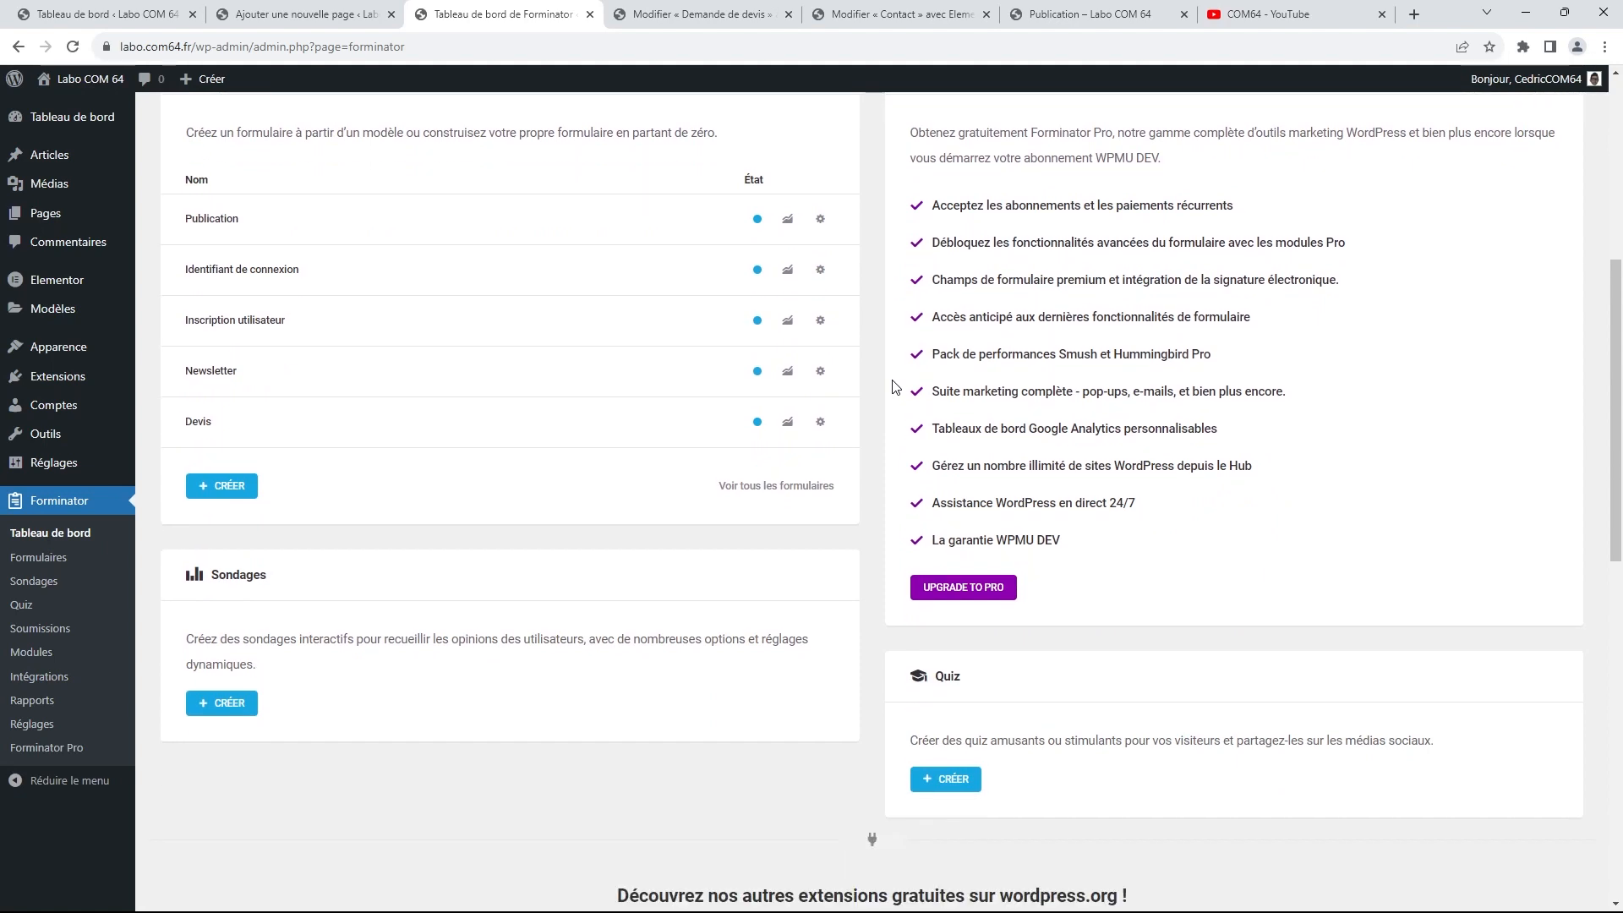
pyautogui.scroll(-1, 894, 386)
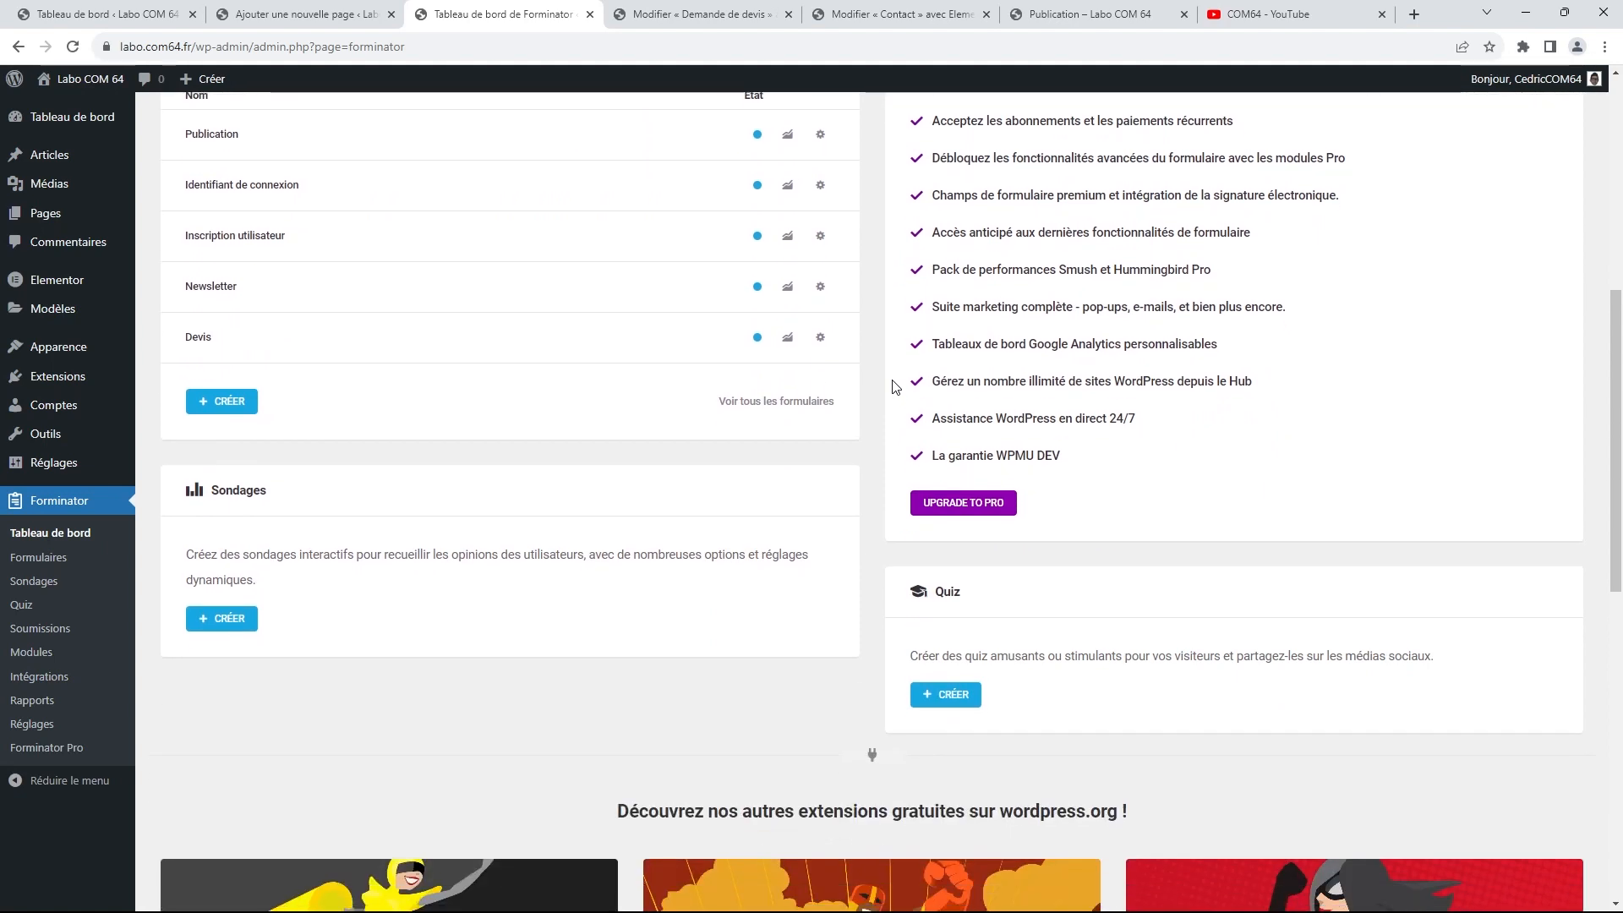
pyautogui.scroll(-1, 895, 387)
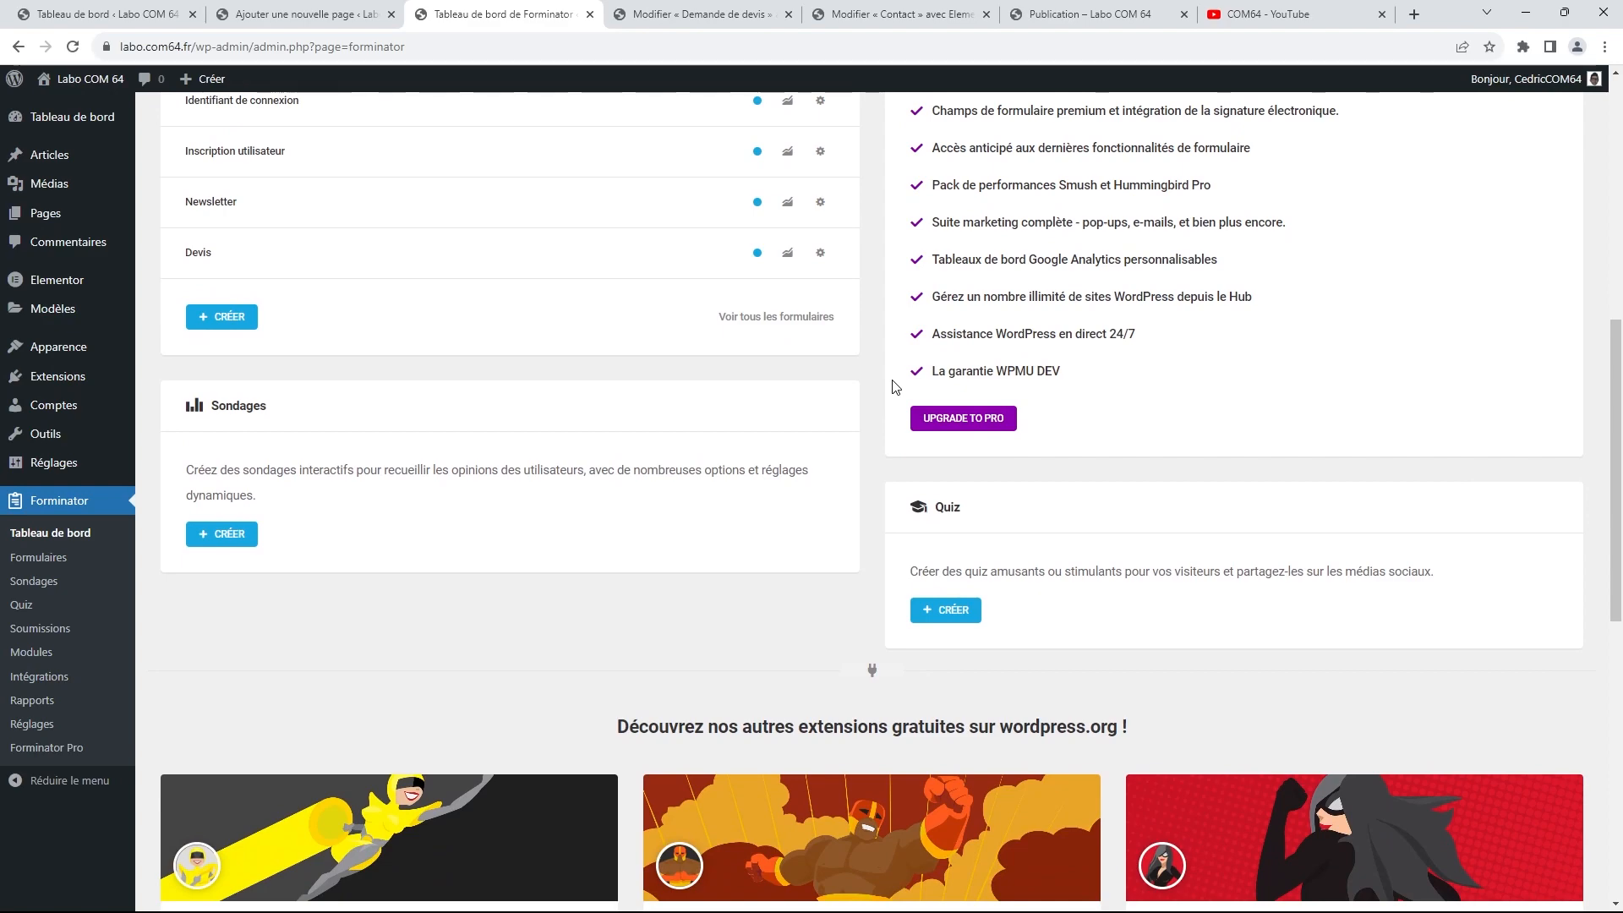
pyautogui.scroll(-1, 895, 386)
pyautogui.scroll(3, 879, 388)
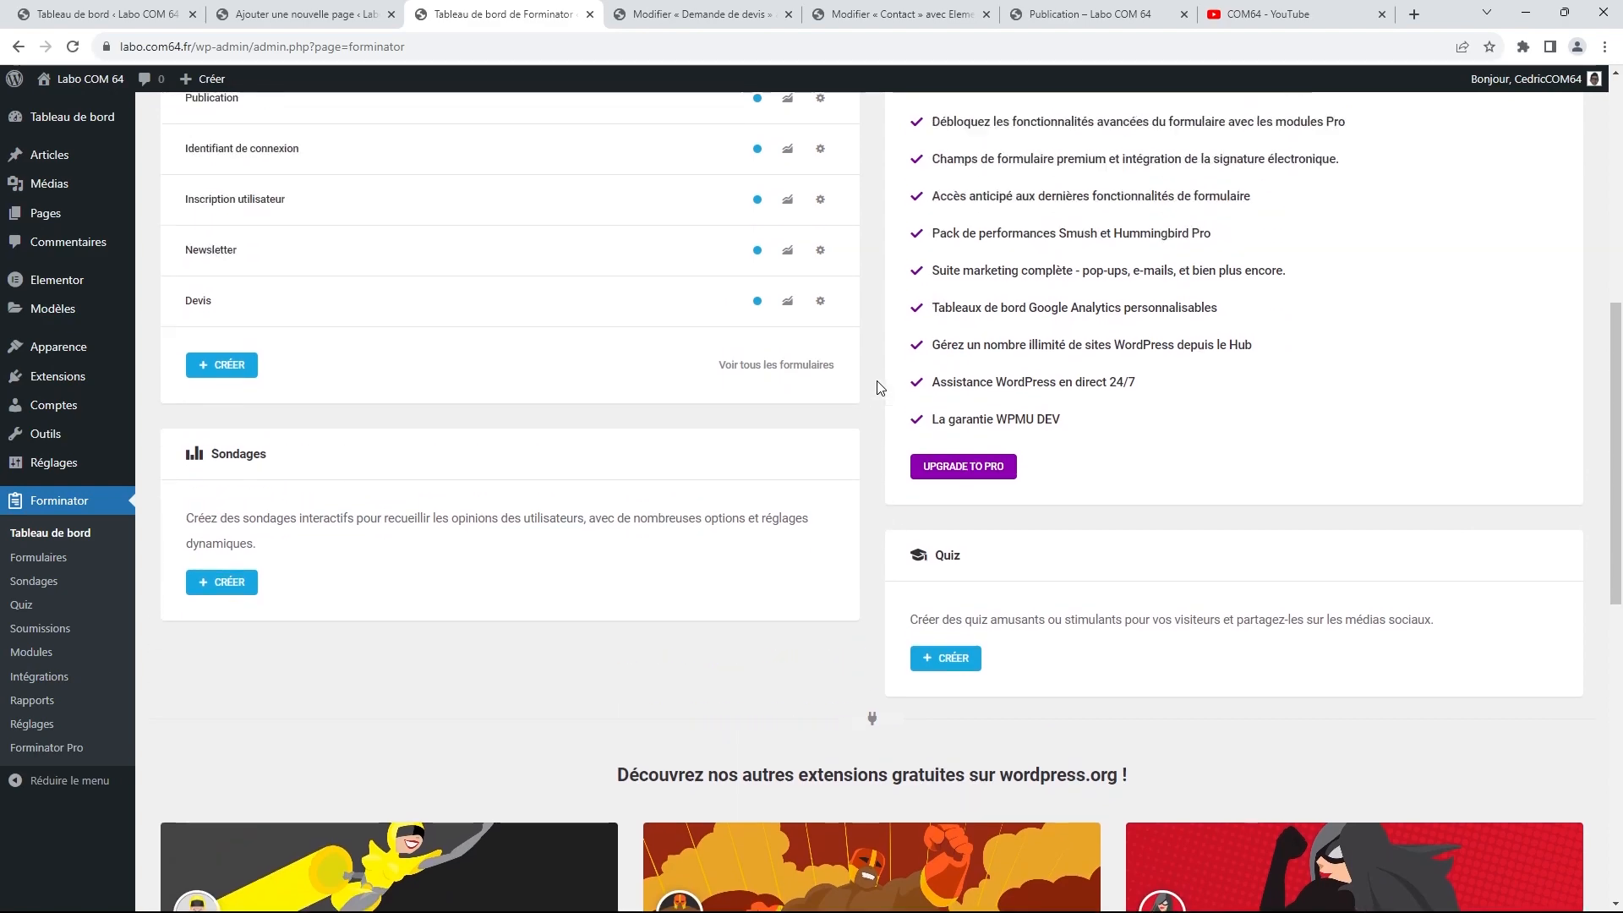
pyautogui.click(227, 487)
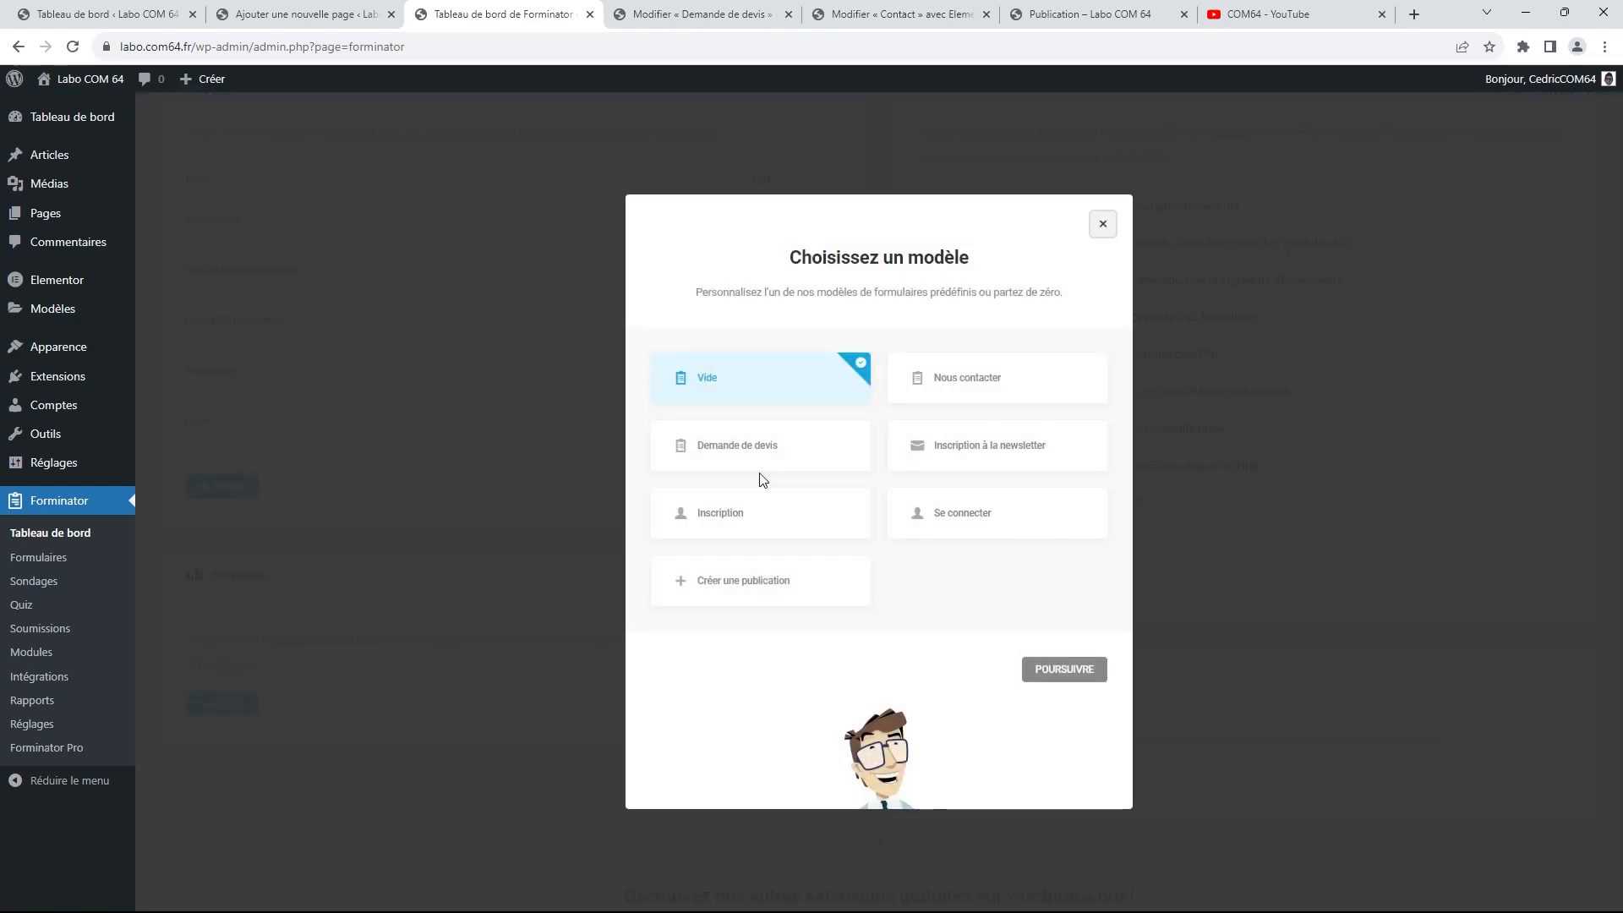
pyautogui.click(1103, 232)
# Create a new Forminator poll named "Sondages"
pyautogui.scroll(-2, 676, 338)
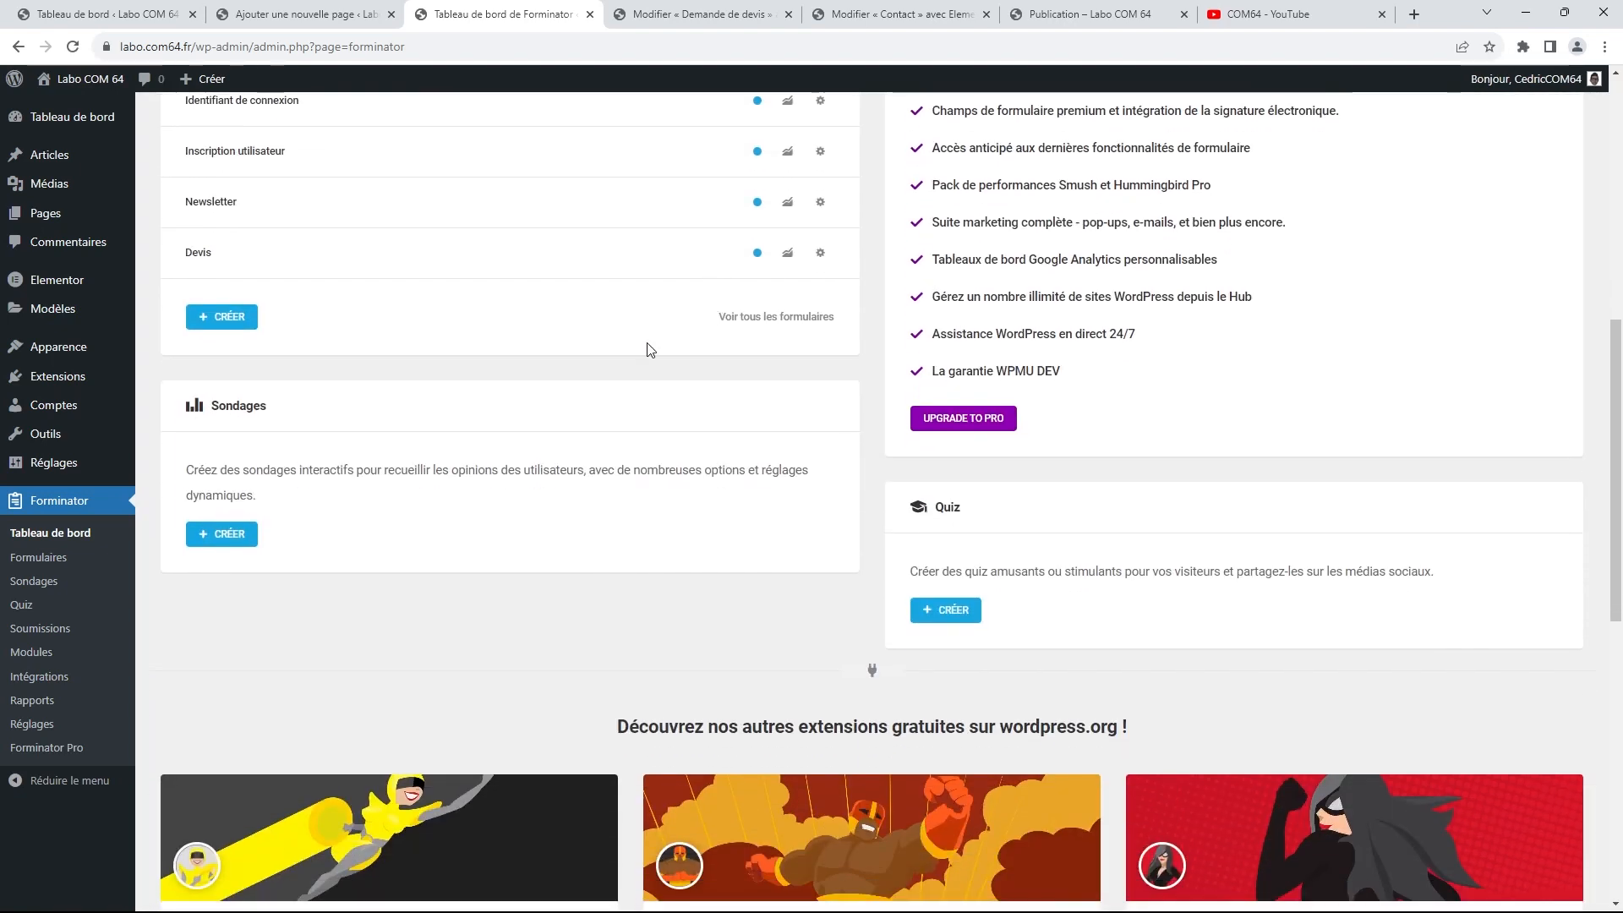
pyautogui.click(226, 535)
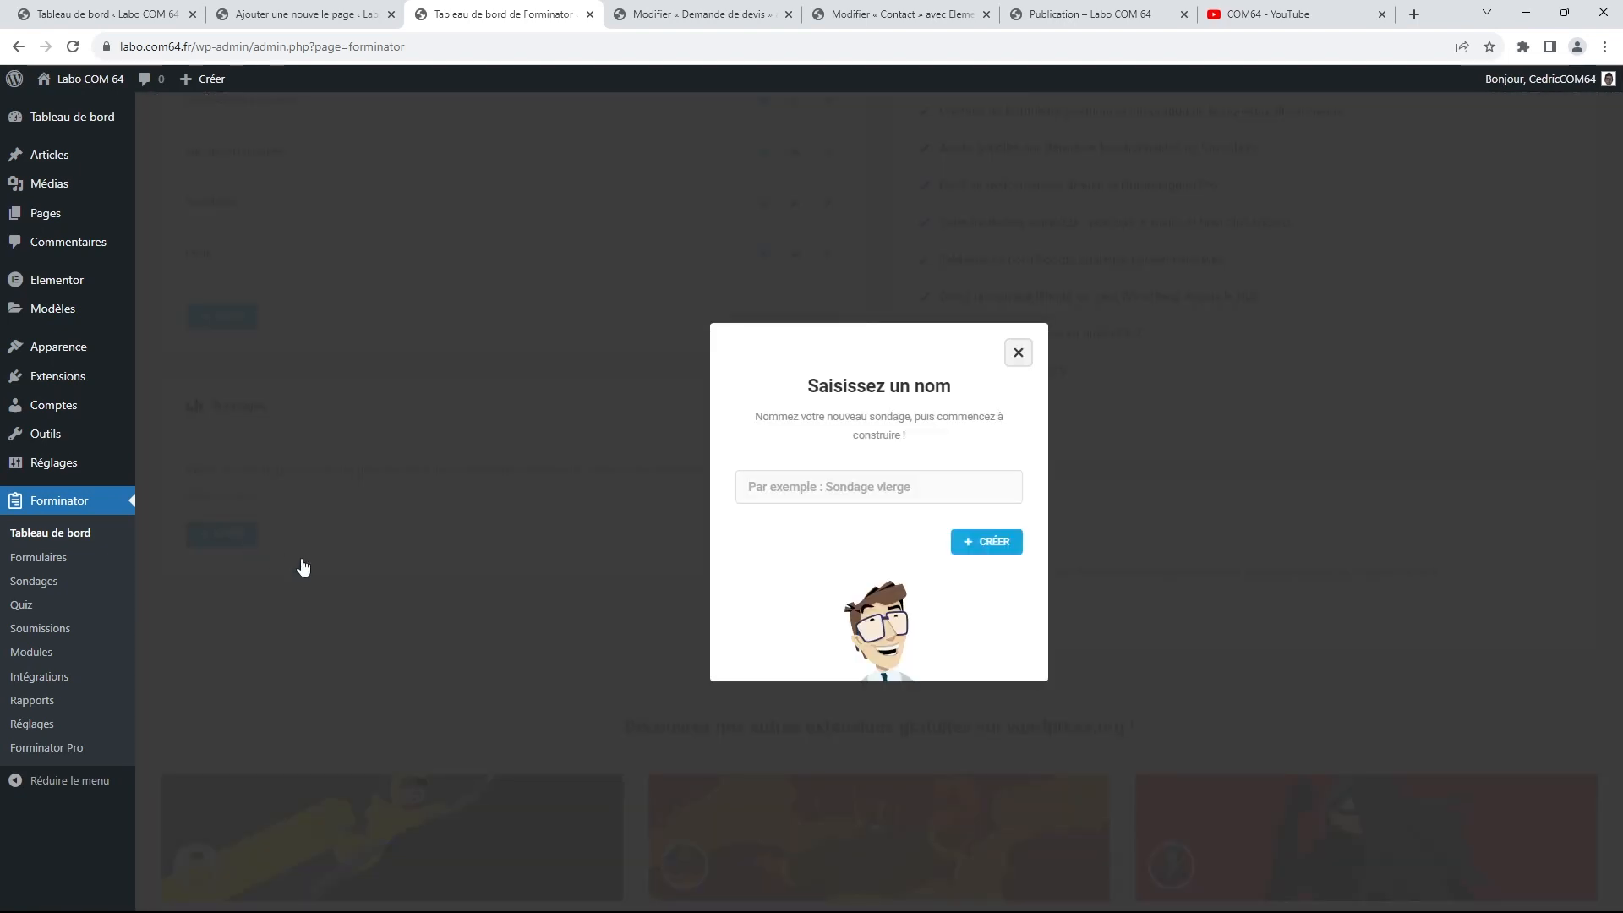
pyautogui.click(885, 488)
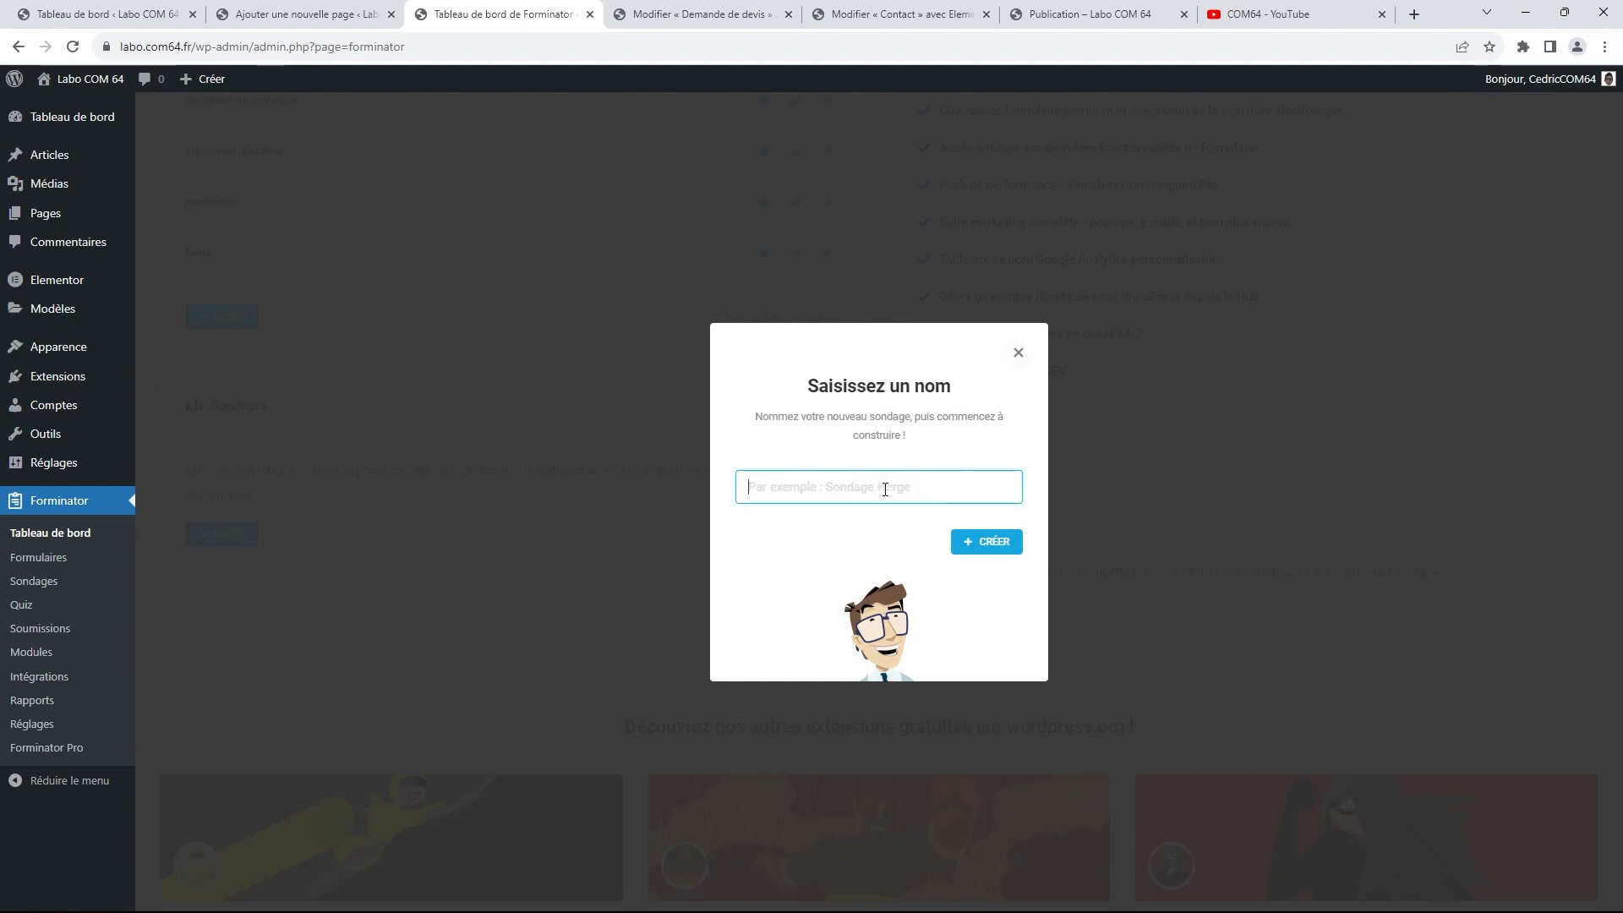
pyautogui.write('Song')
pyautogui.write('age')
pyautogui.press('BackSpace')
pyautogui.press('BackSpace')
pyautogui.write('ges')
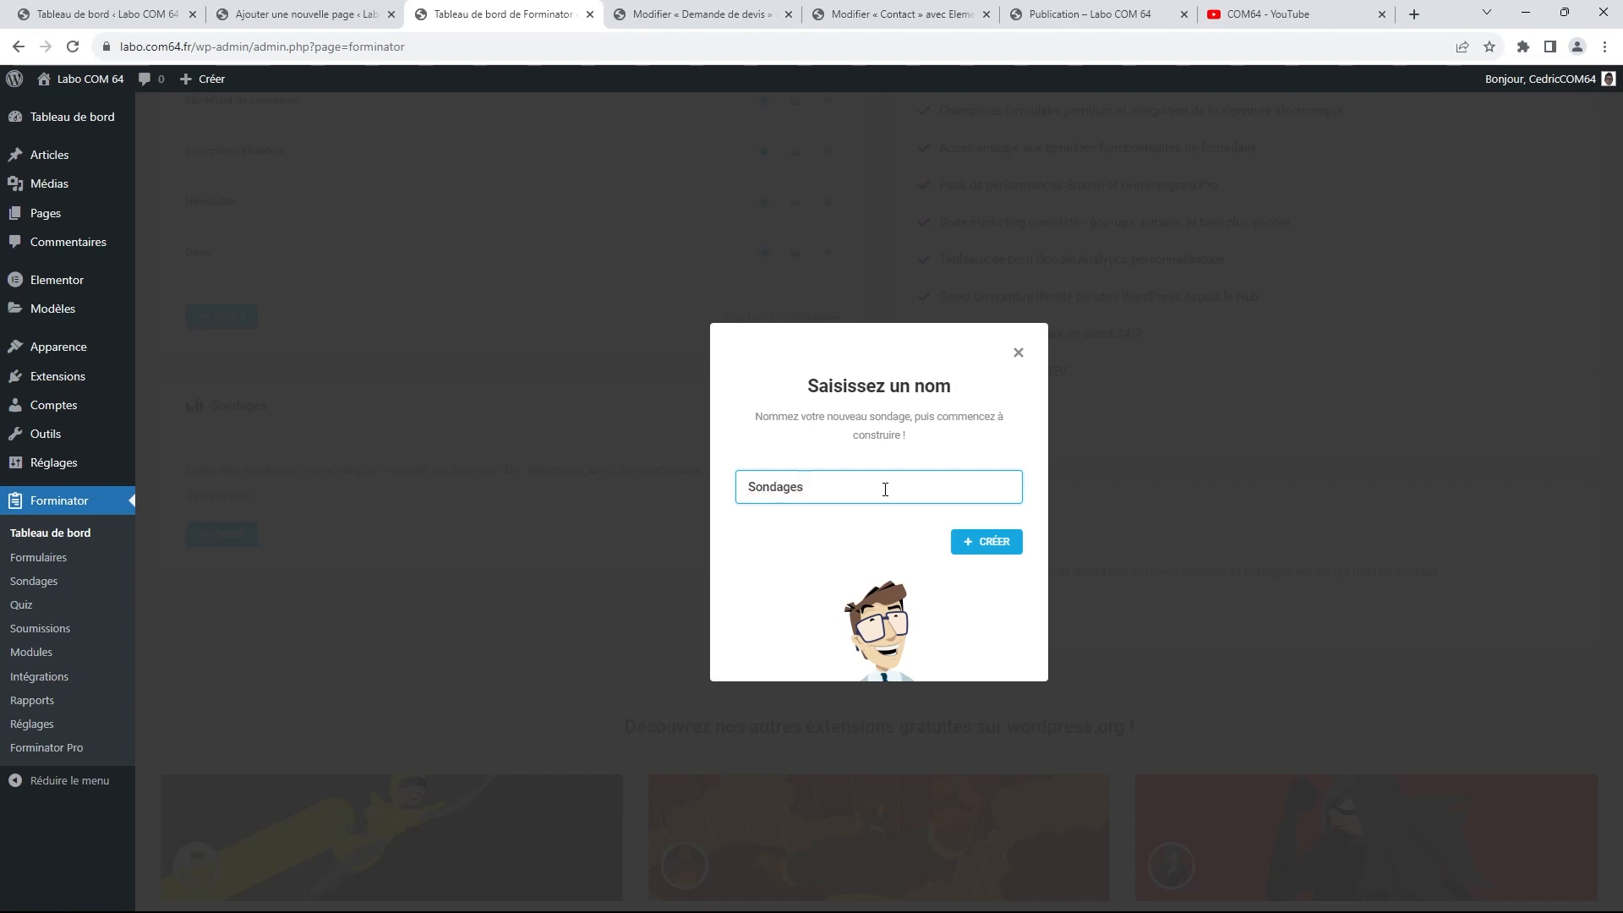
pyautogui.click(983, 552)
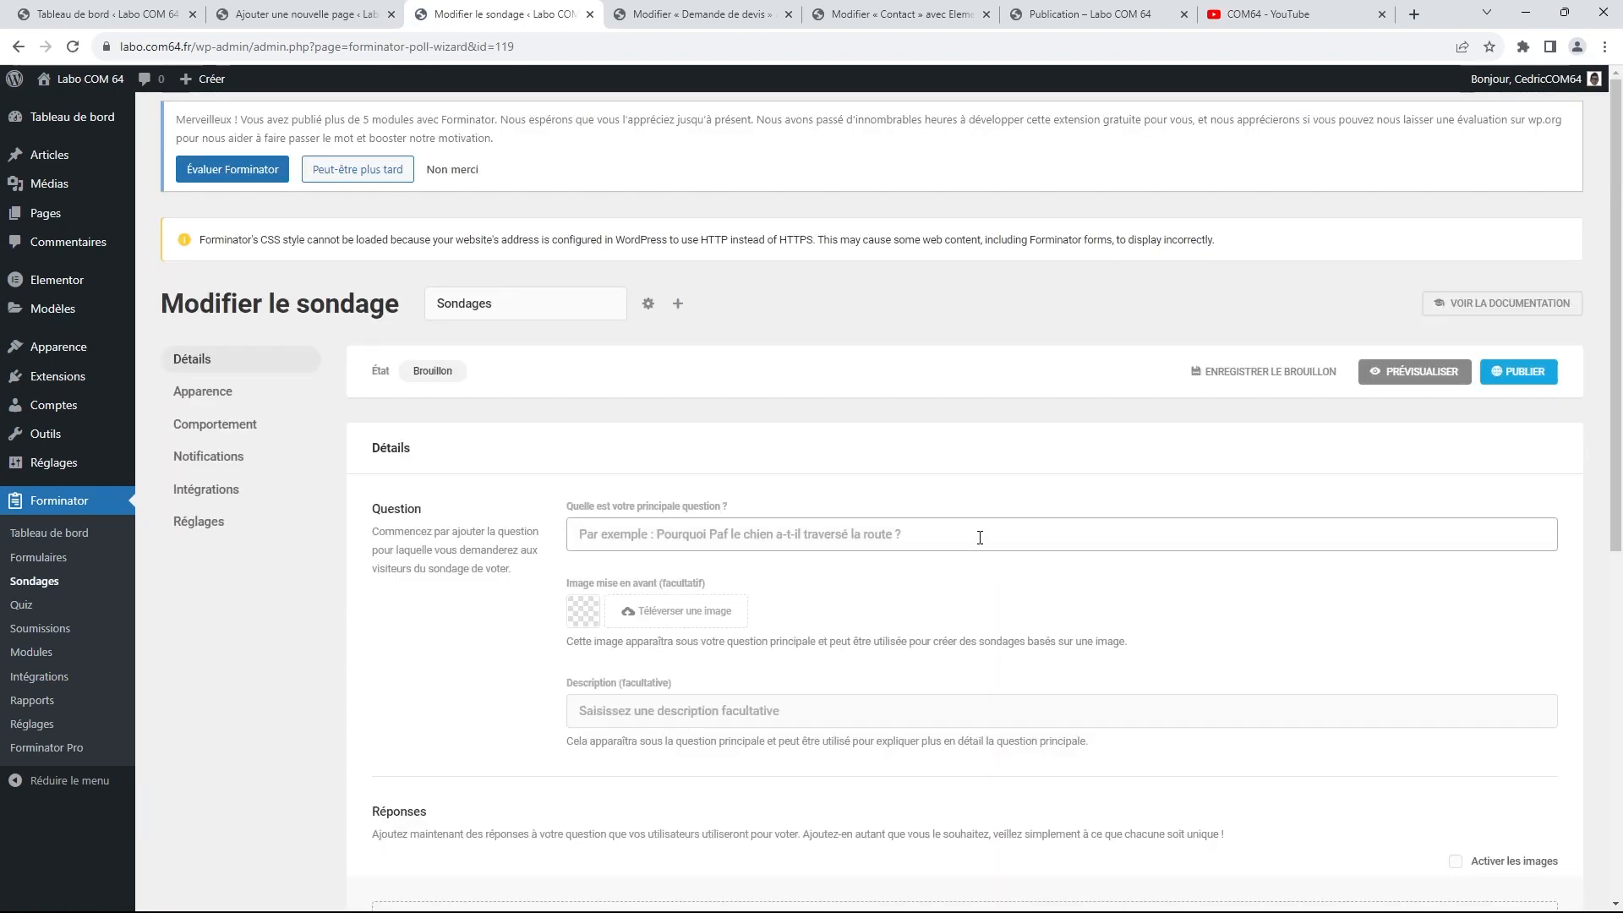
# Enter "Quelle extension de contact, utilisez vous ?" as the poll's main question
pyautogui.scroll(-1, 1040, 483)
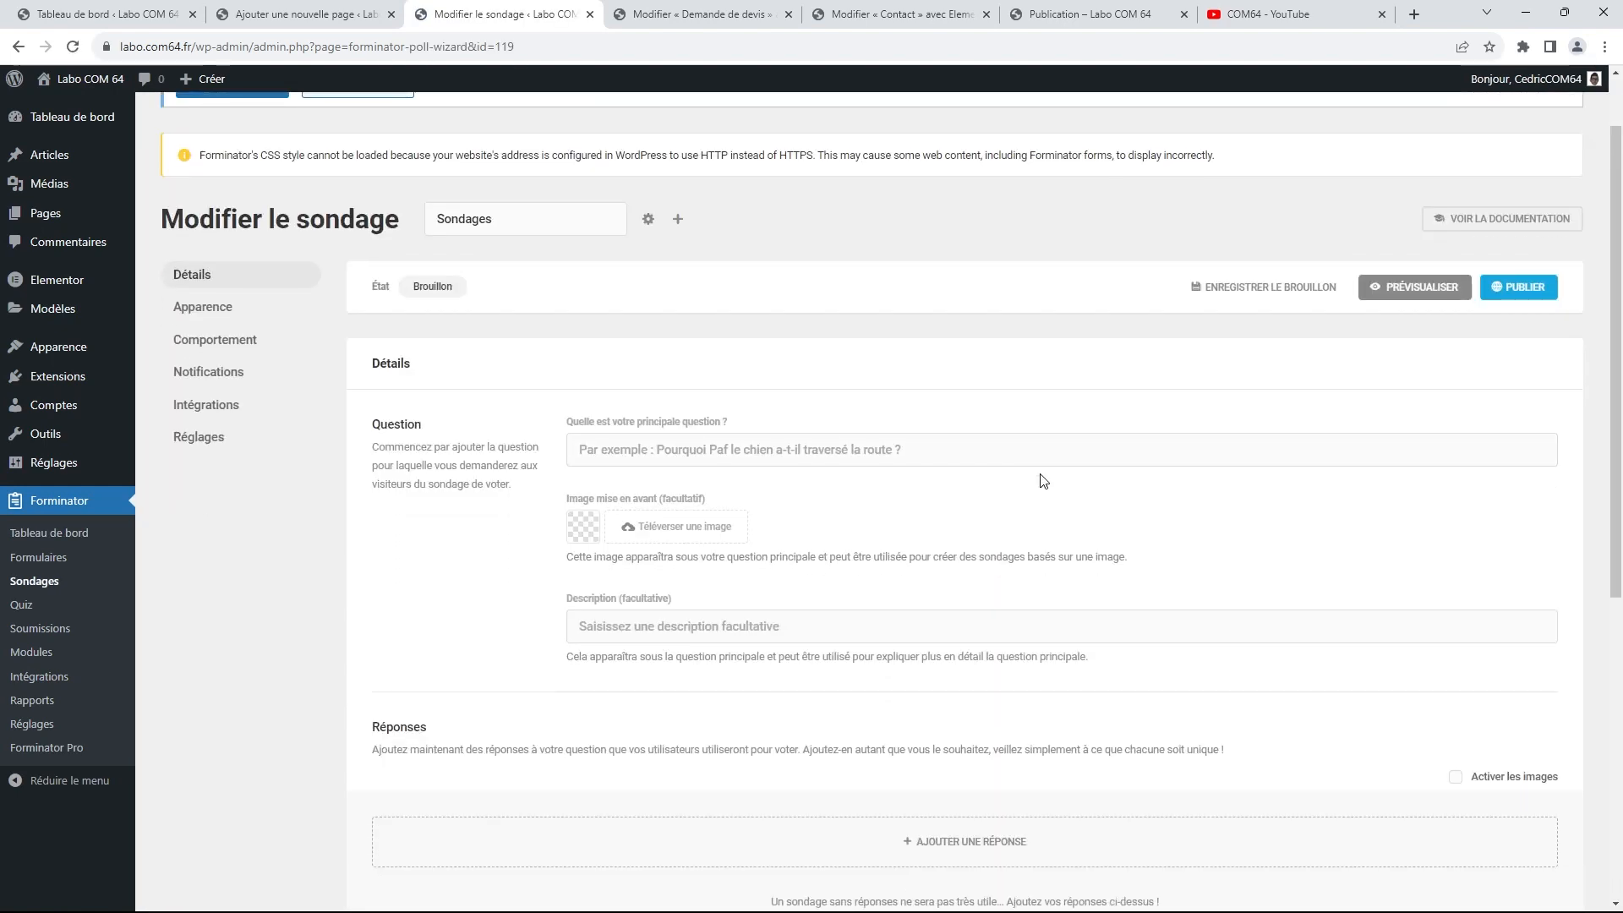
pyautogui.click(1043, 456)
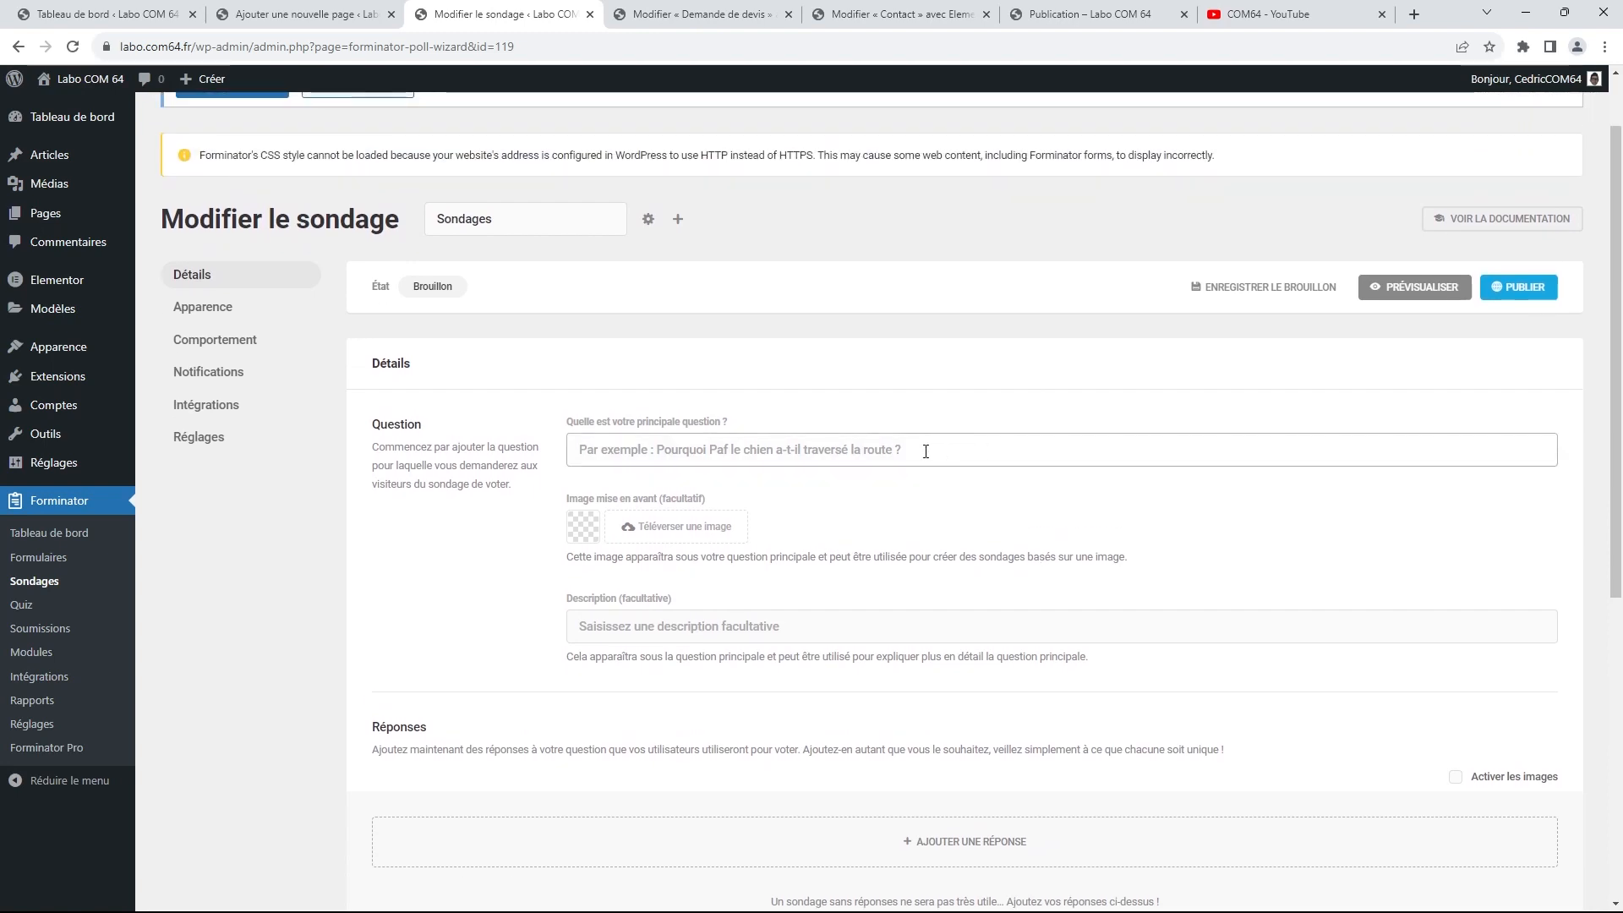
pyautogui.scroll(-3, 953, 444)
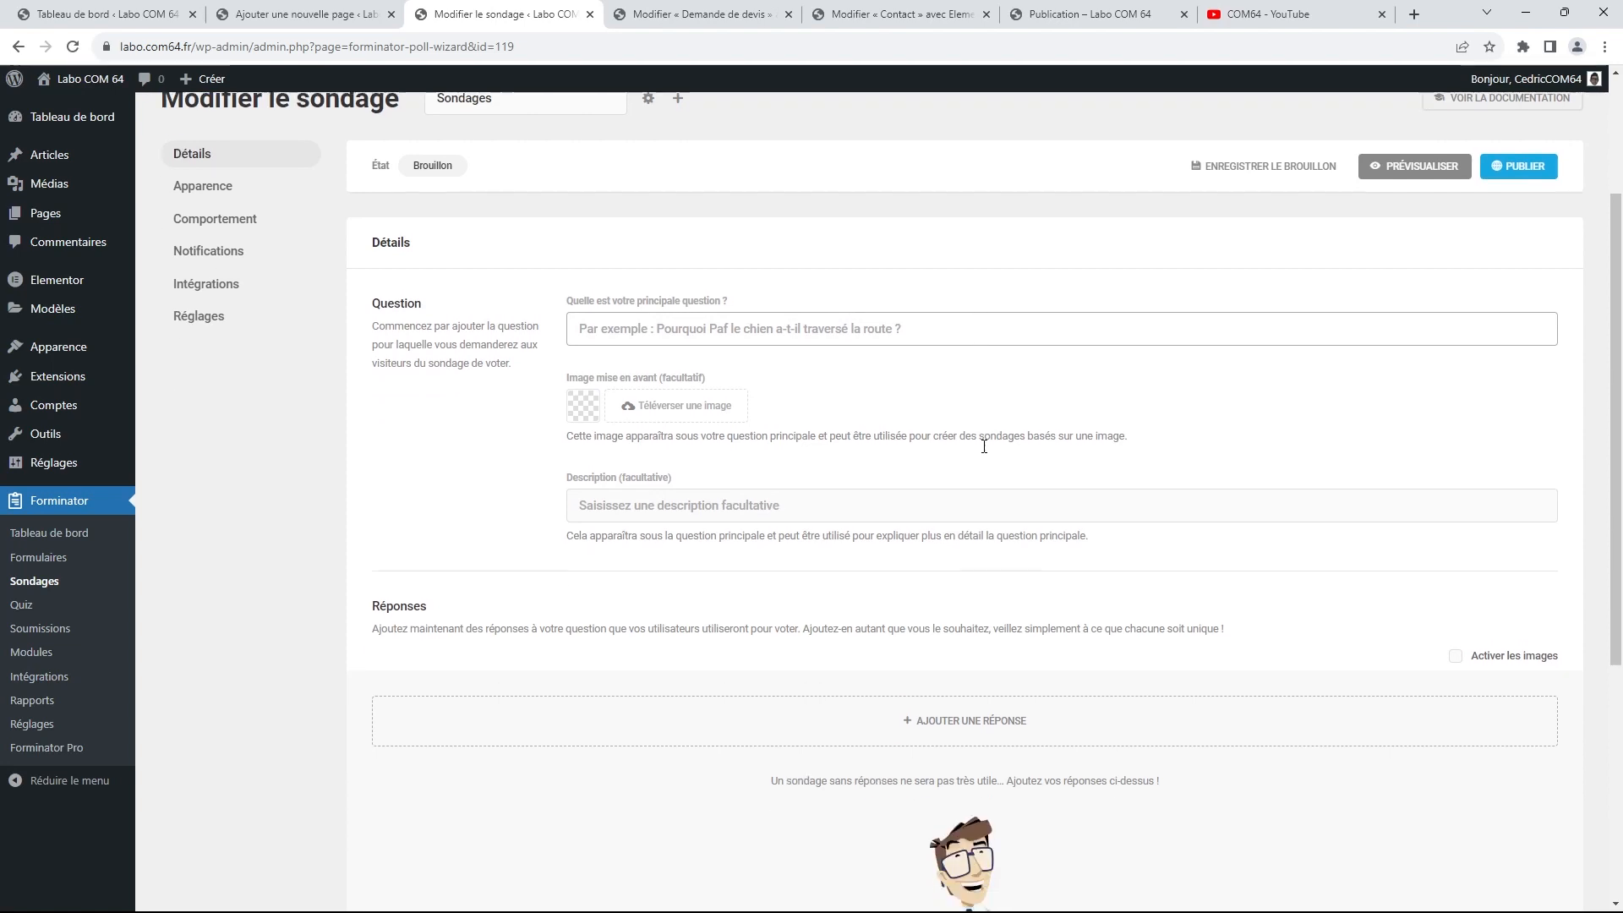
pyautogui.scroll(-2, 986, 453)
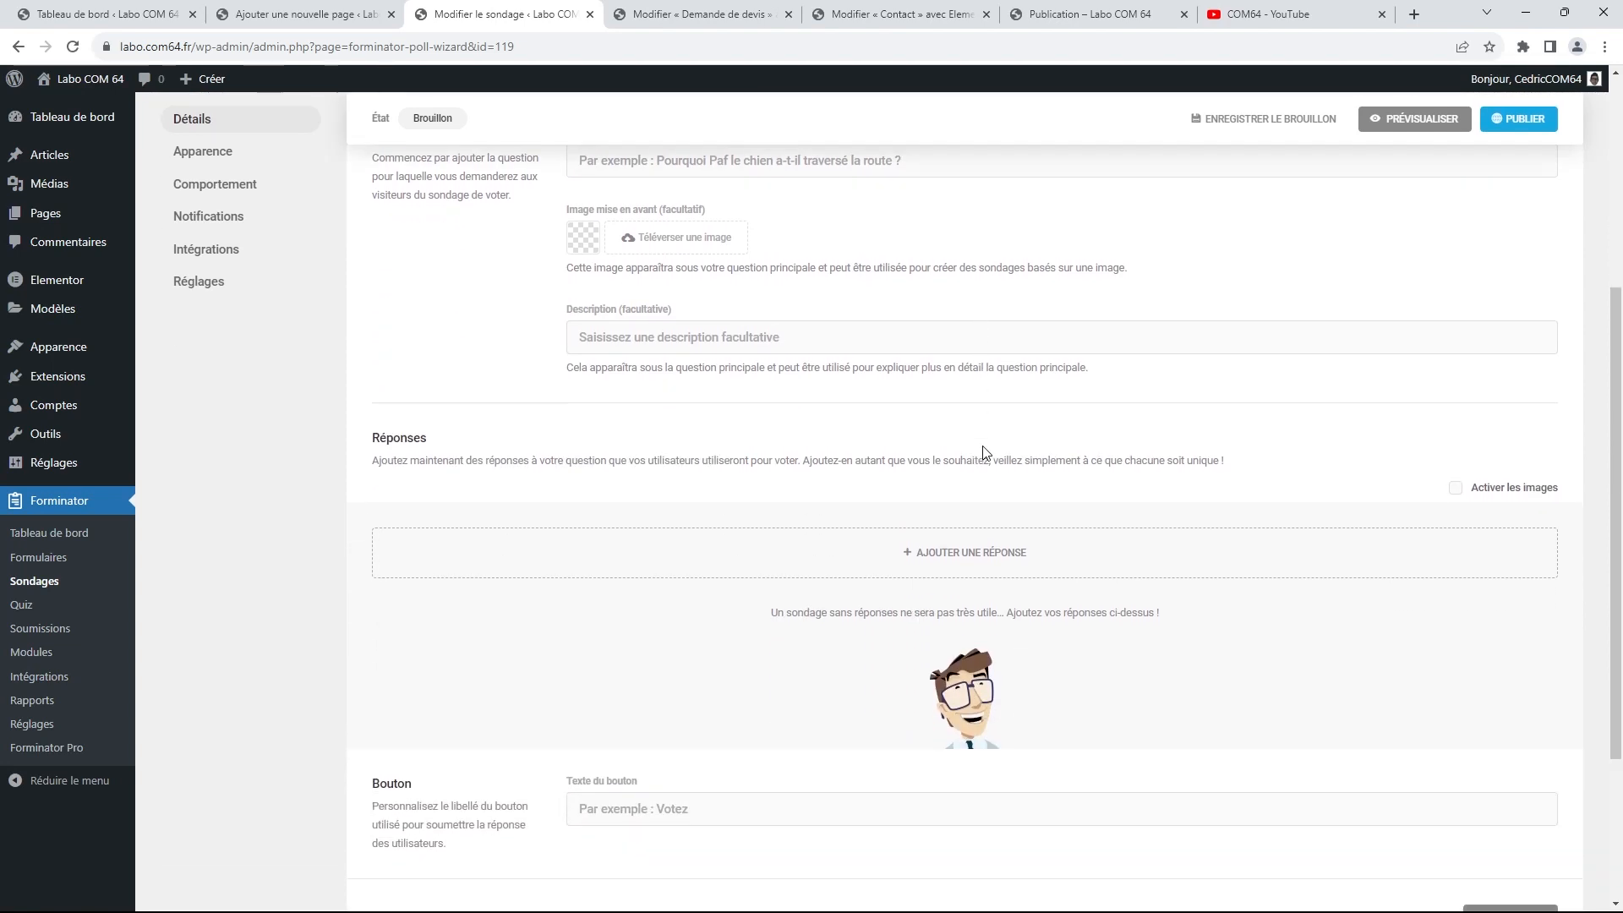
pyautogui.scroll(4, 985, 453)
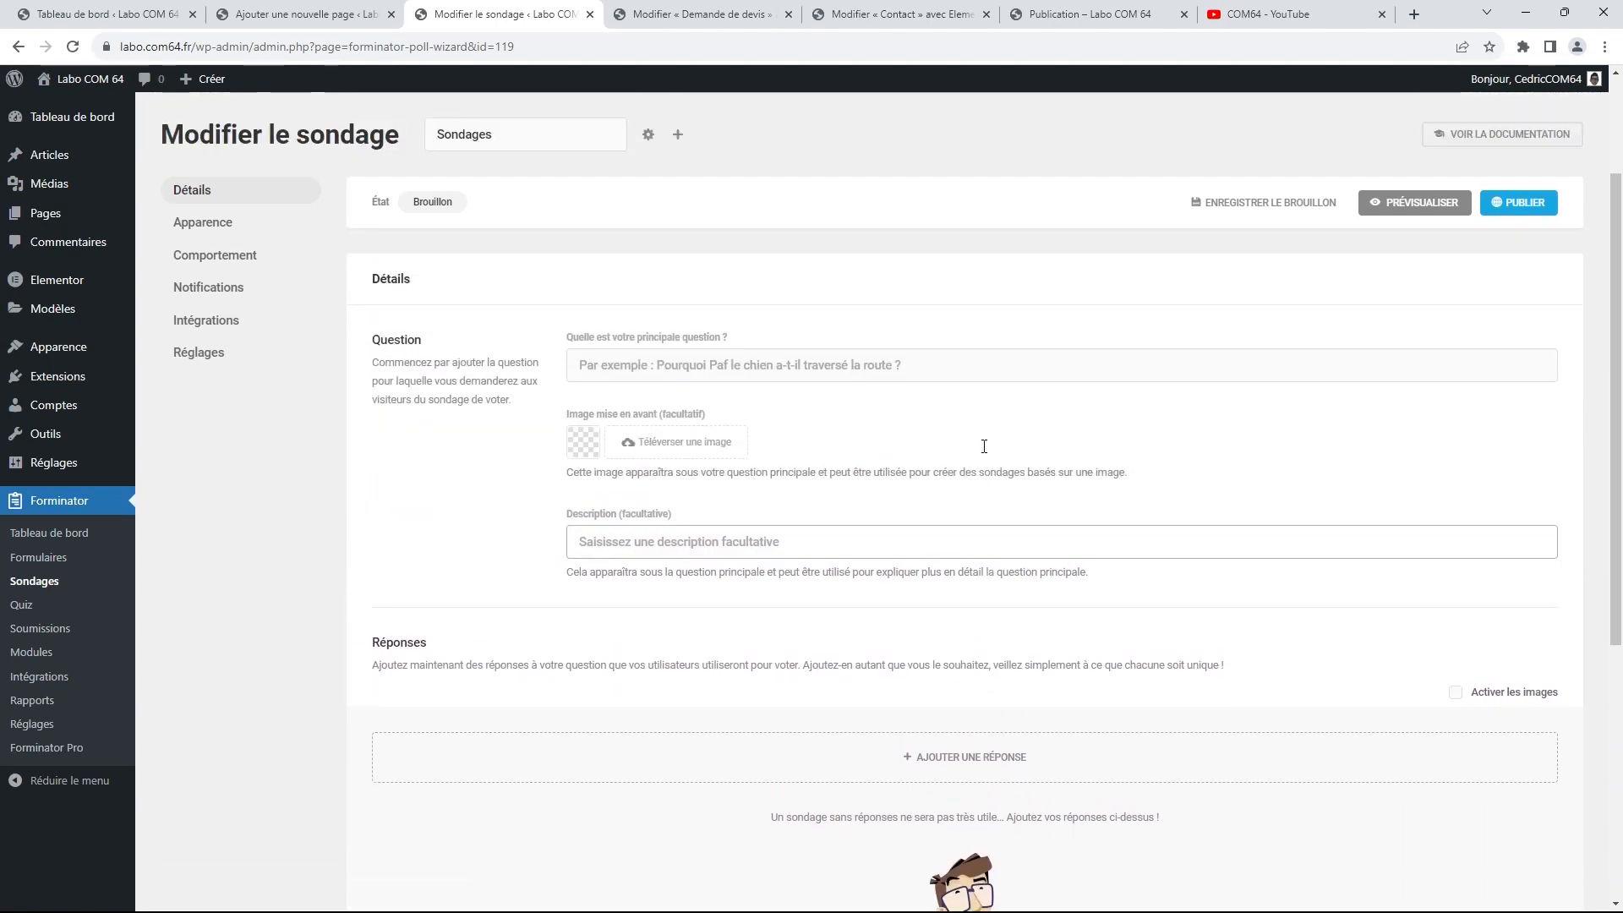
pyautogui.click(941, 370)
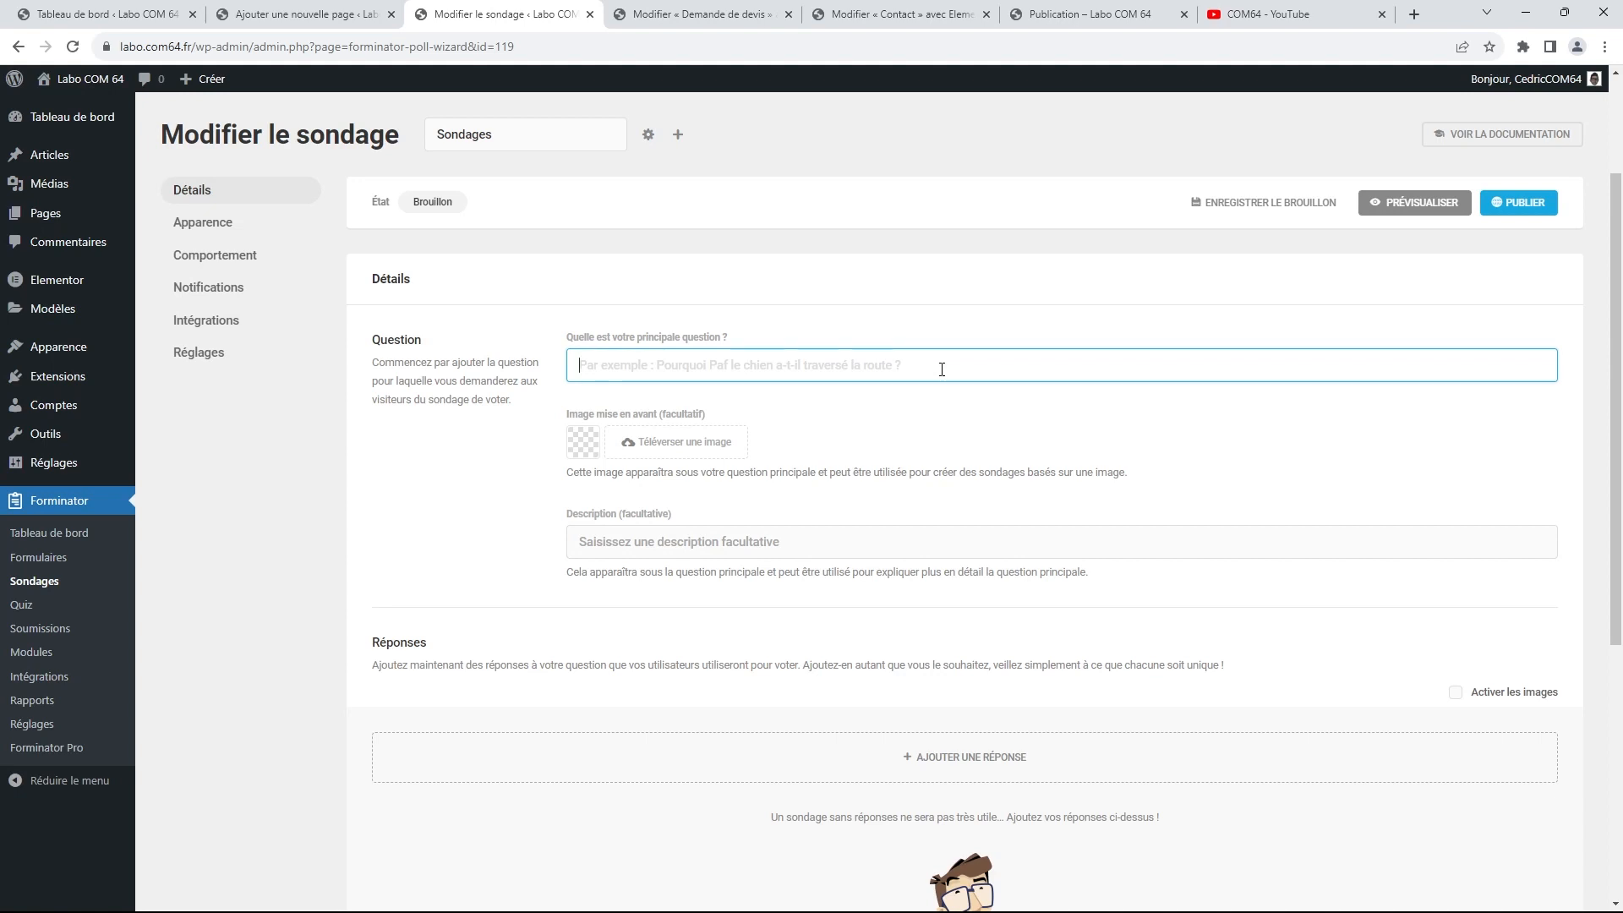
pyautogui.write('Qu')
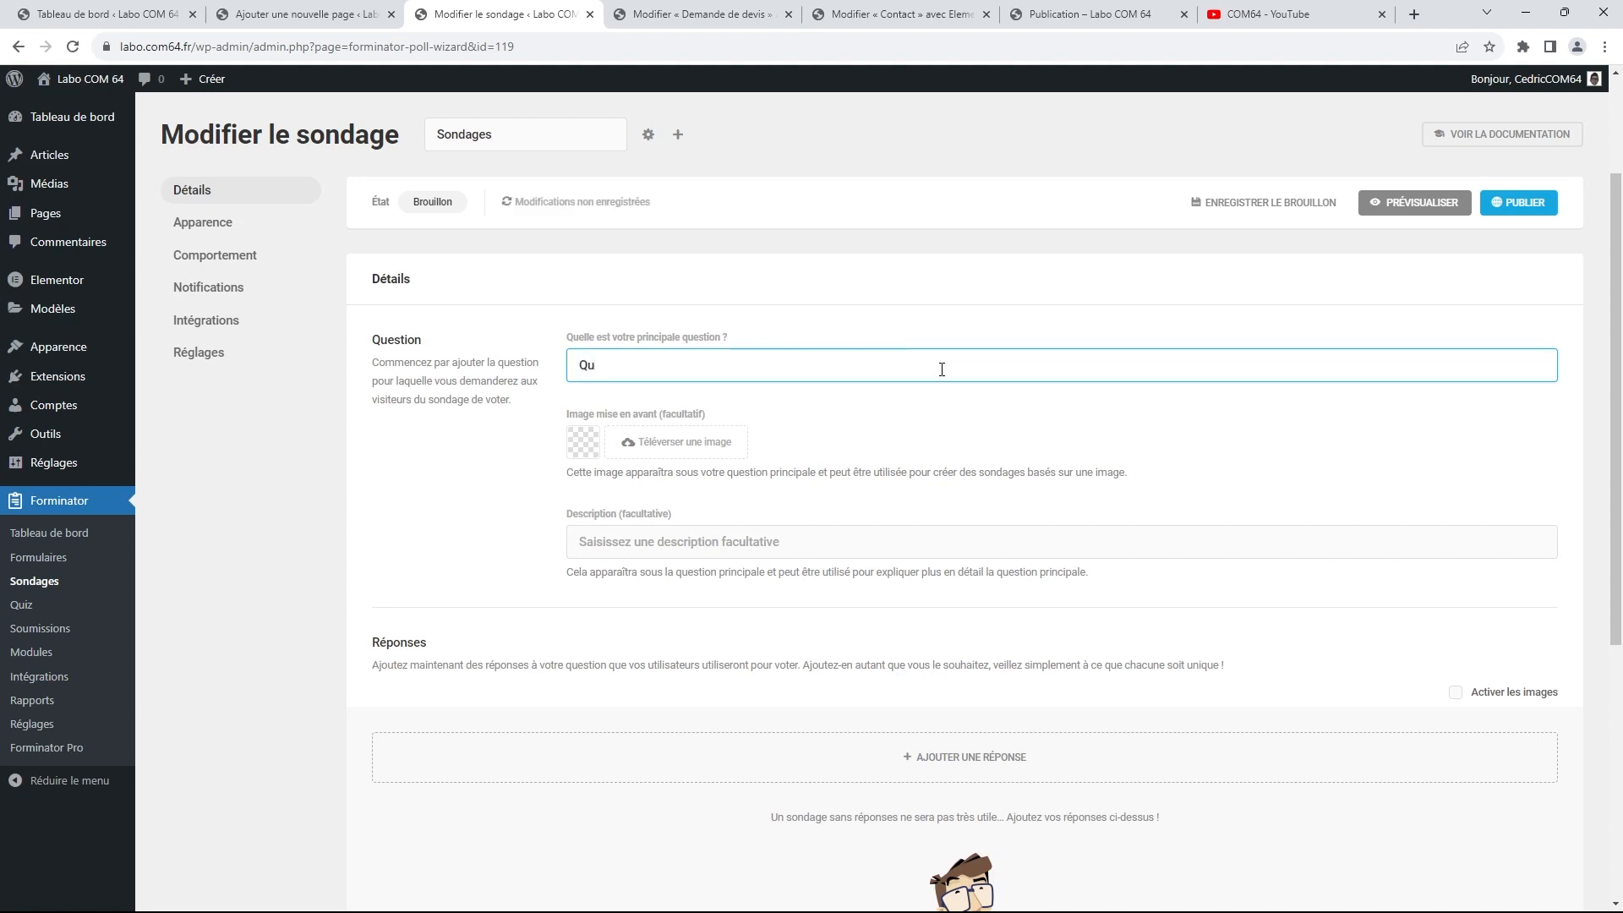
pyautogui.write('el')
pyautogui.write('k')
pyautogui.press('BackSpace')
pyautogui.write('le extension de contact')
pyautogui.write(', utilisez vous')
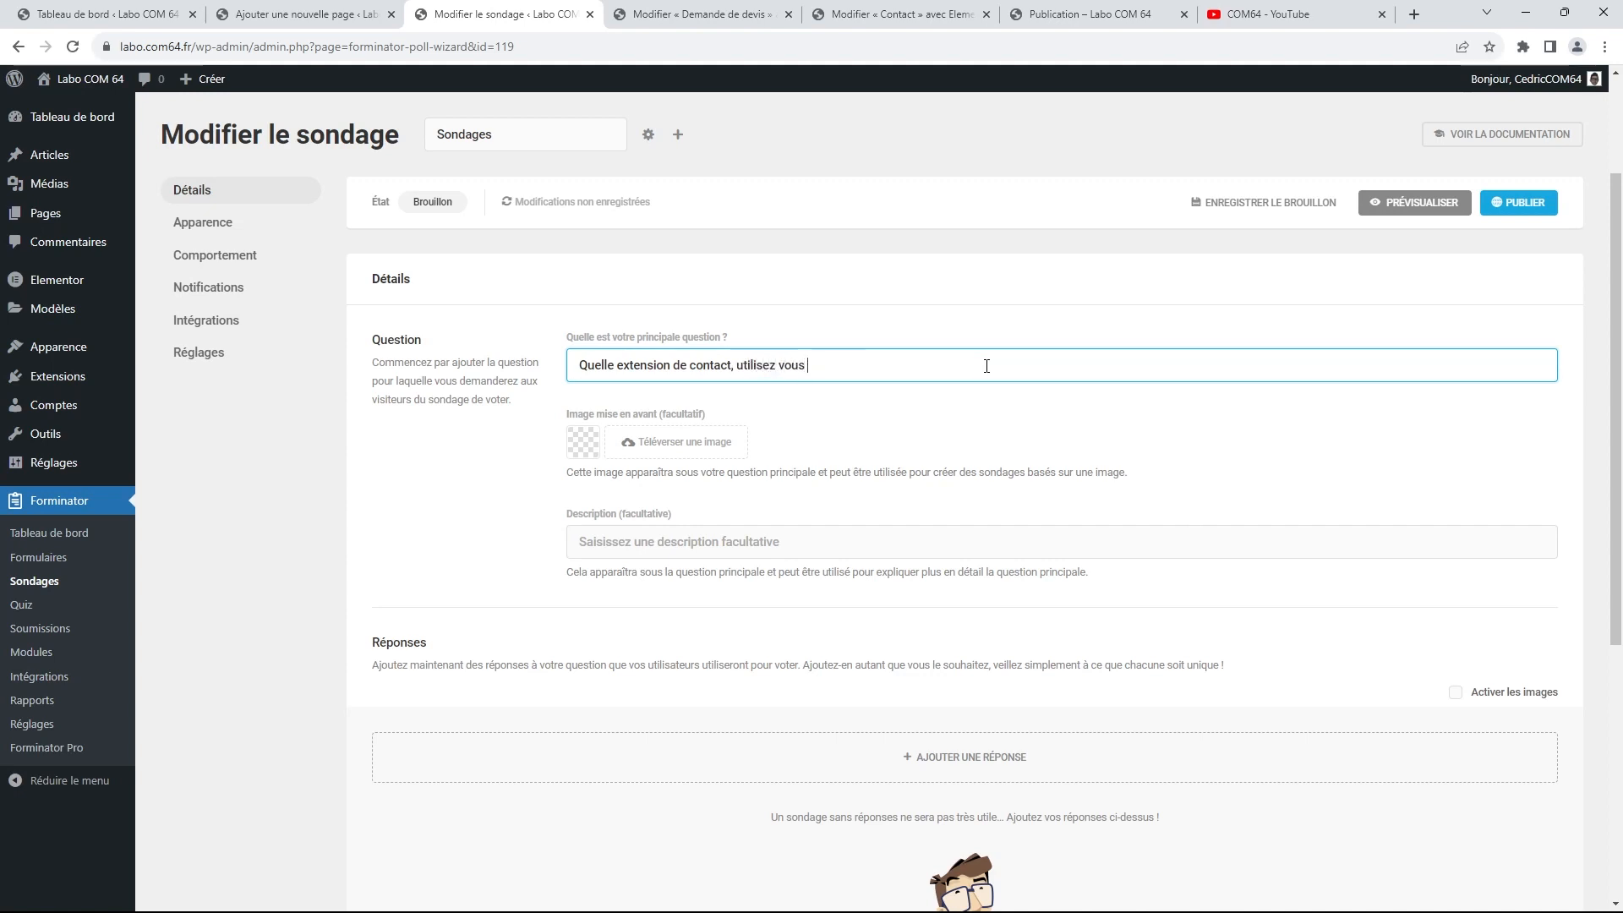
pyautogui.write(' ?')
pyautogui.click(842, 541)
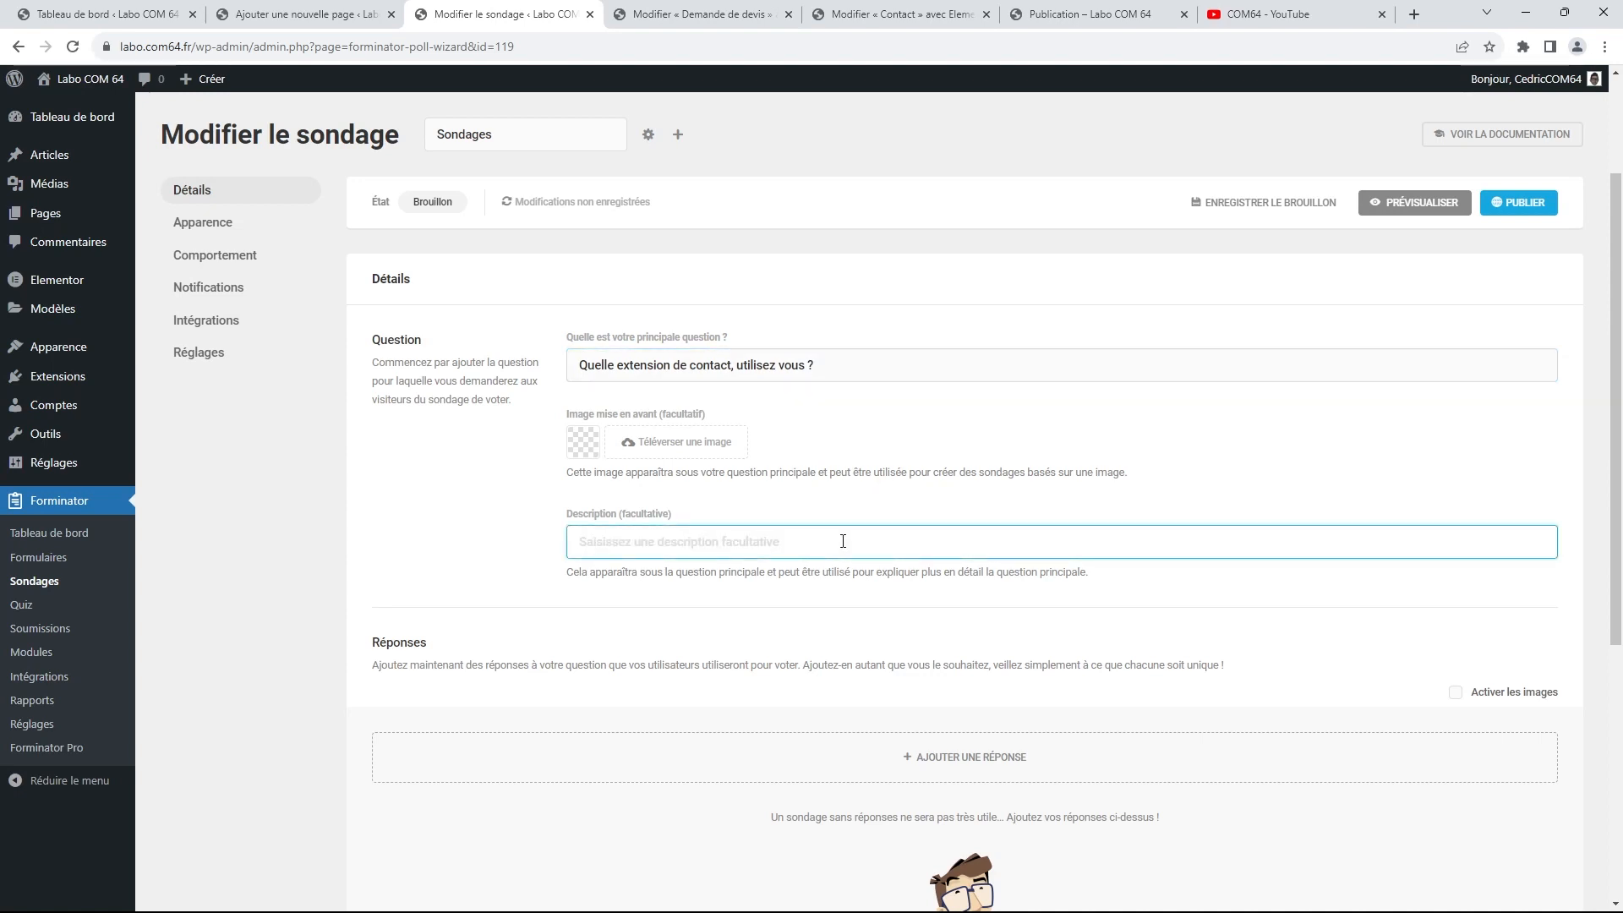
# Add two answers to the poll, "Elementor" and "WP Forms"
pyautogui.scroll(-1, 883, 528)
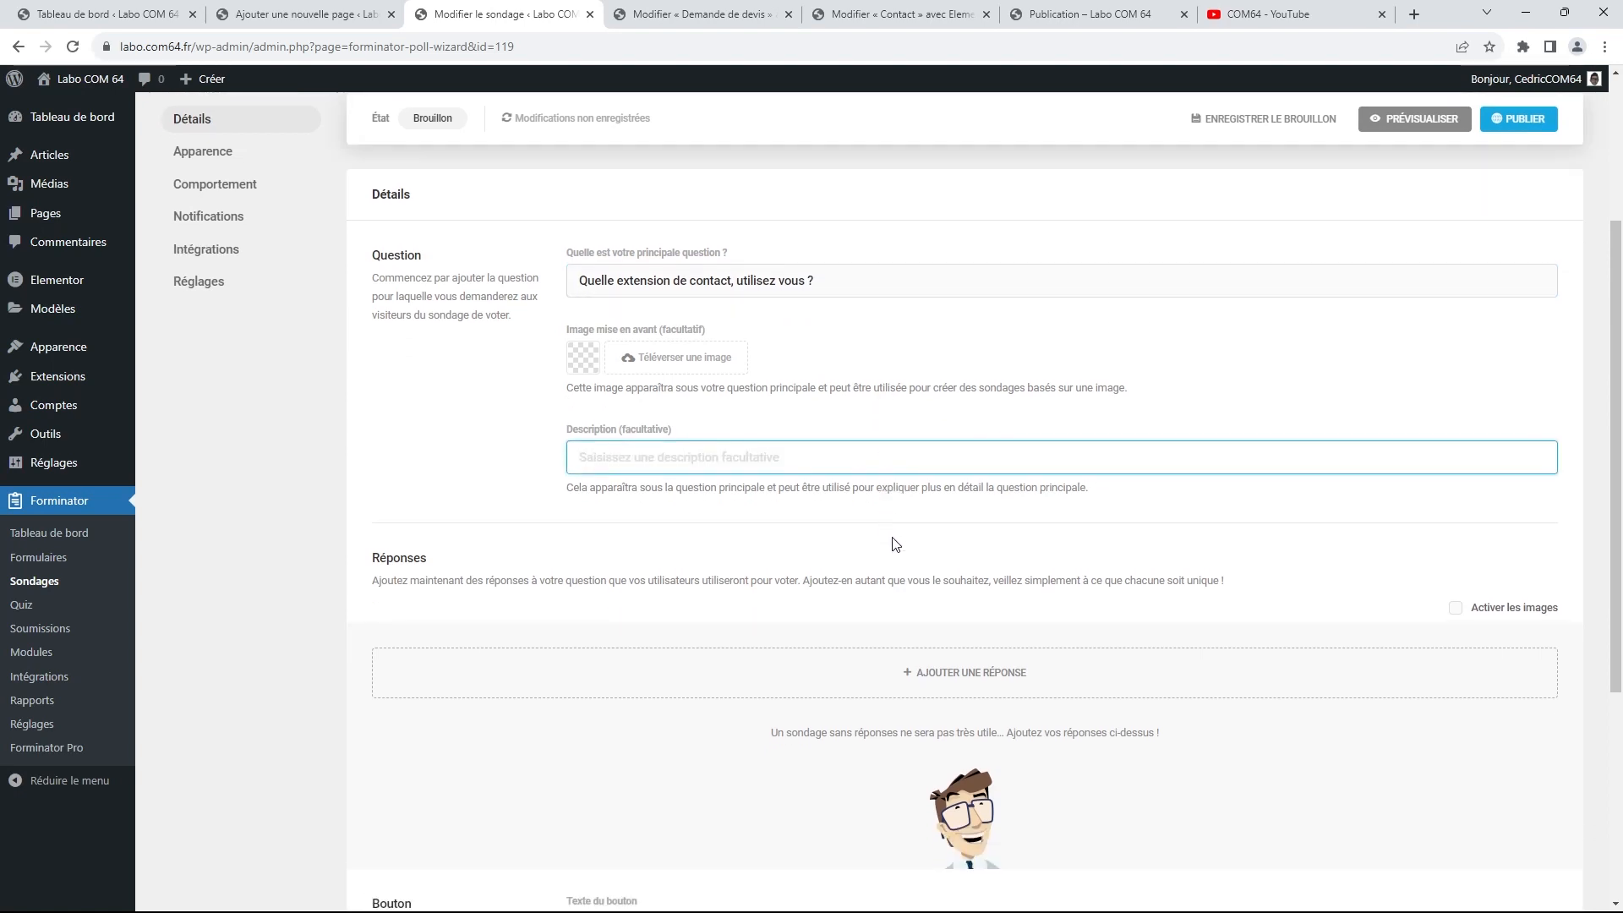
pyautogui.click(929, 676)
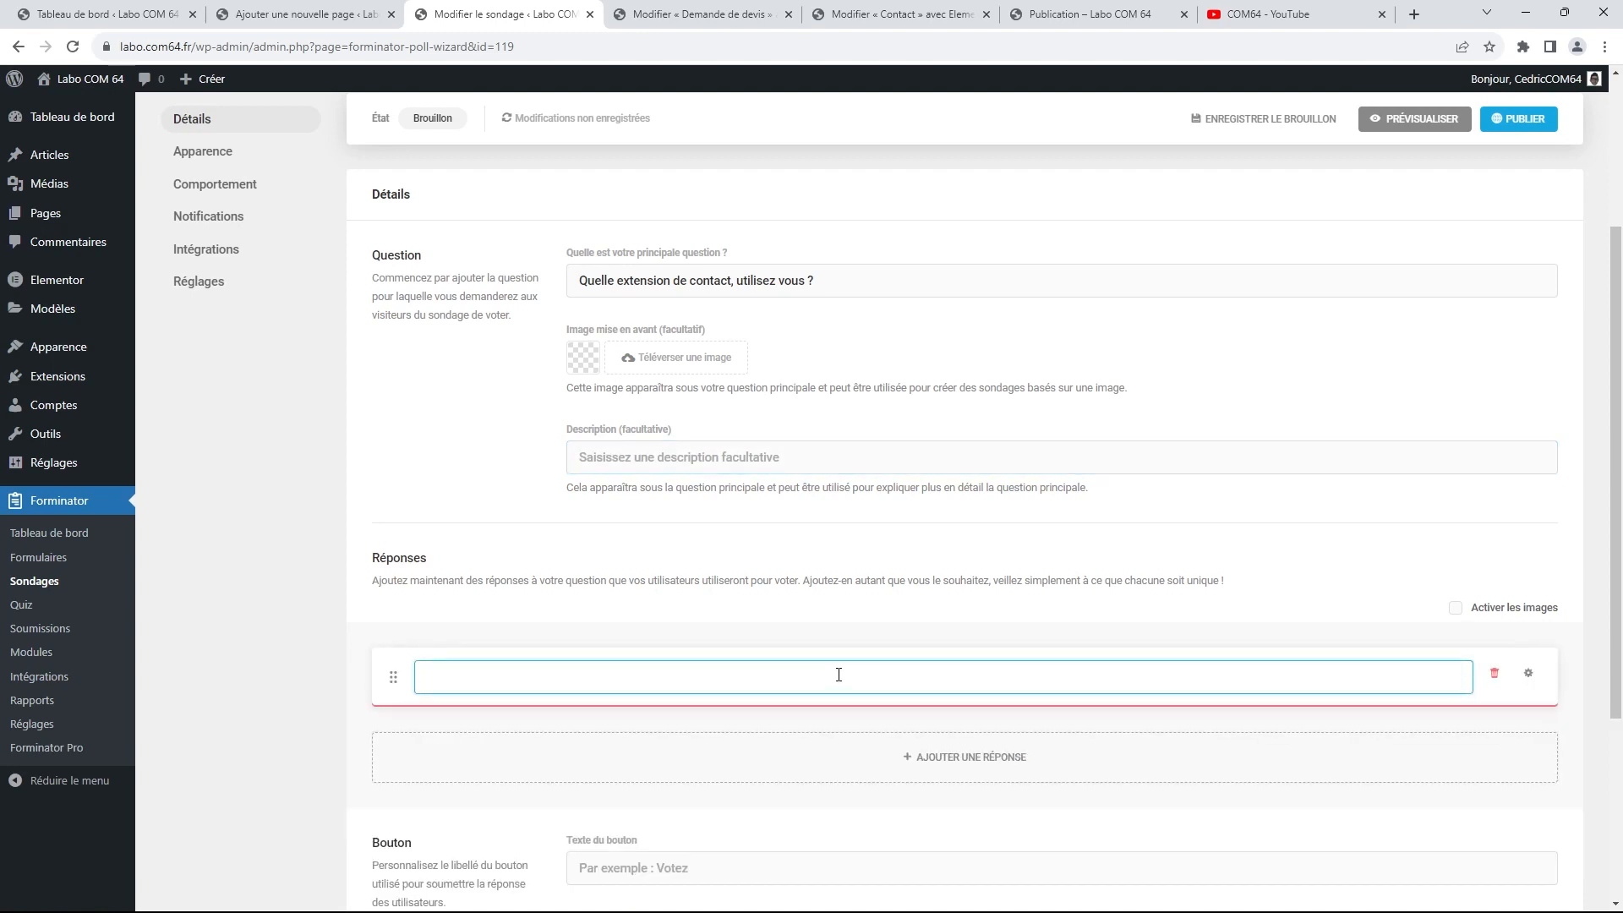
pyautogui.write('Elem')
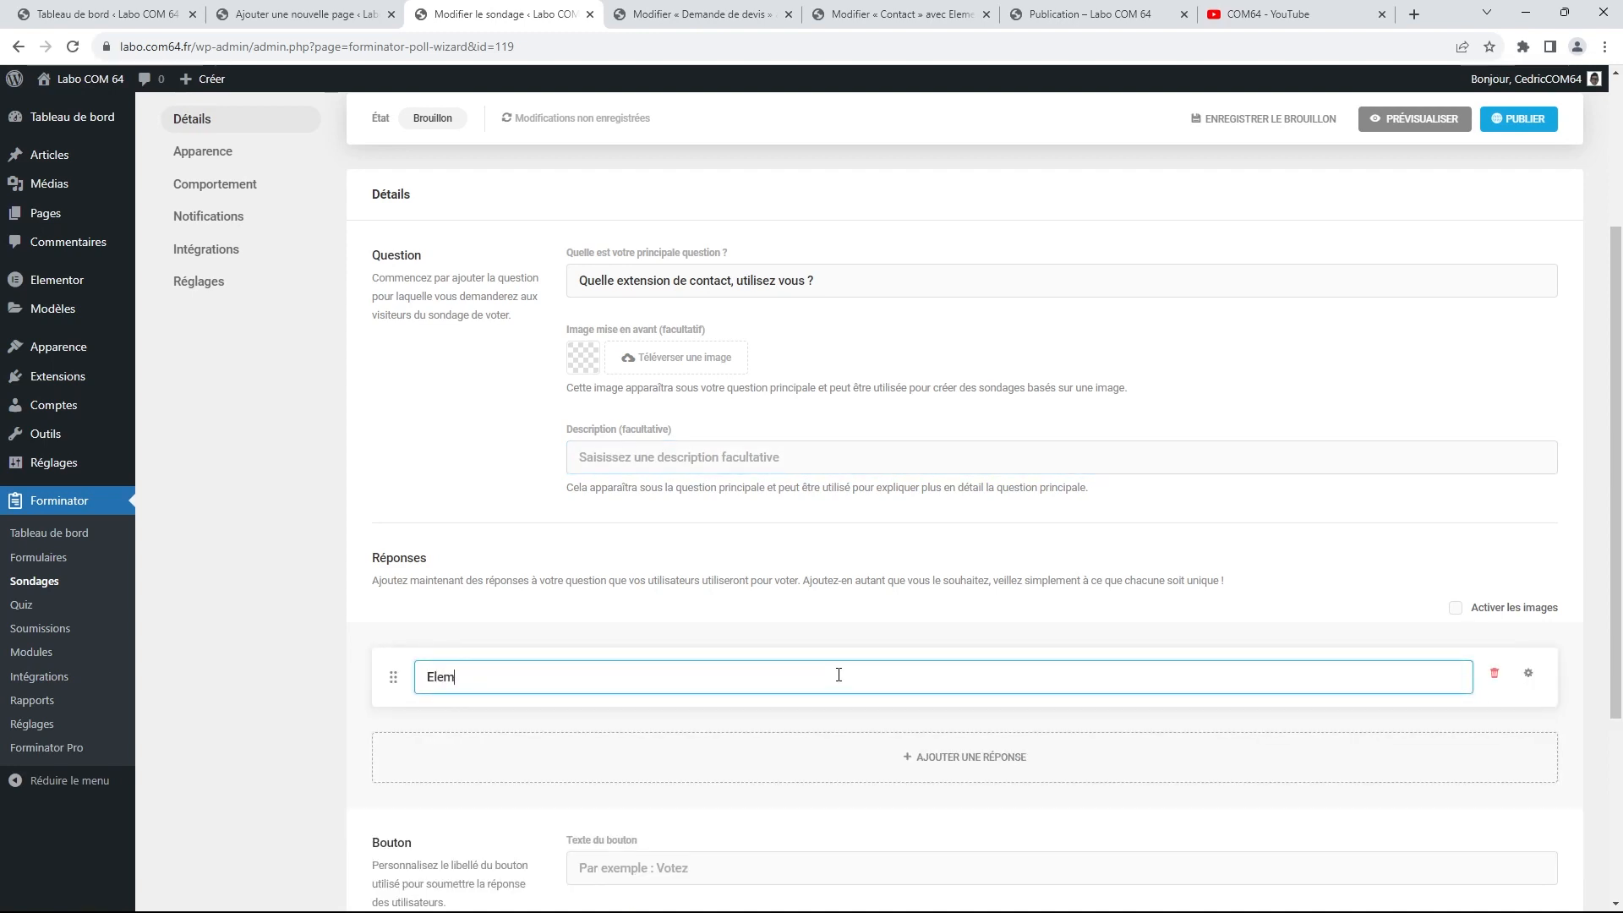
pyautogui.write('entor')
pyautogui.click(978, 761)
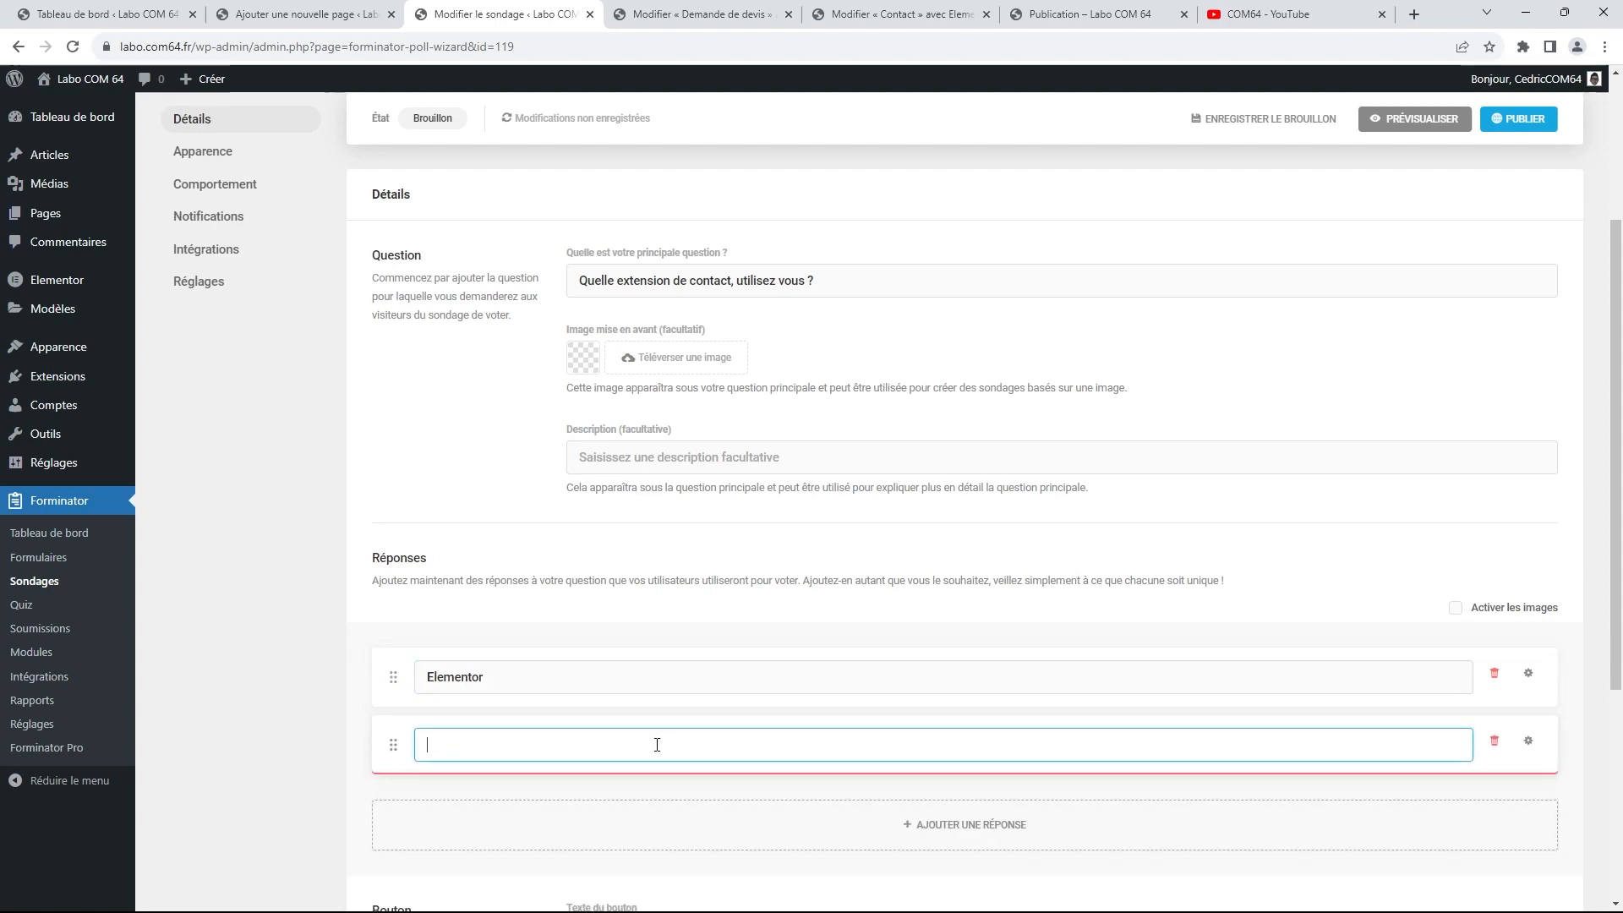
pyautogui.write('W')
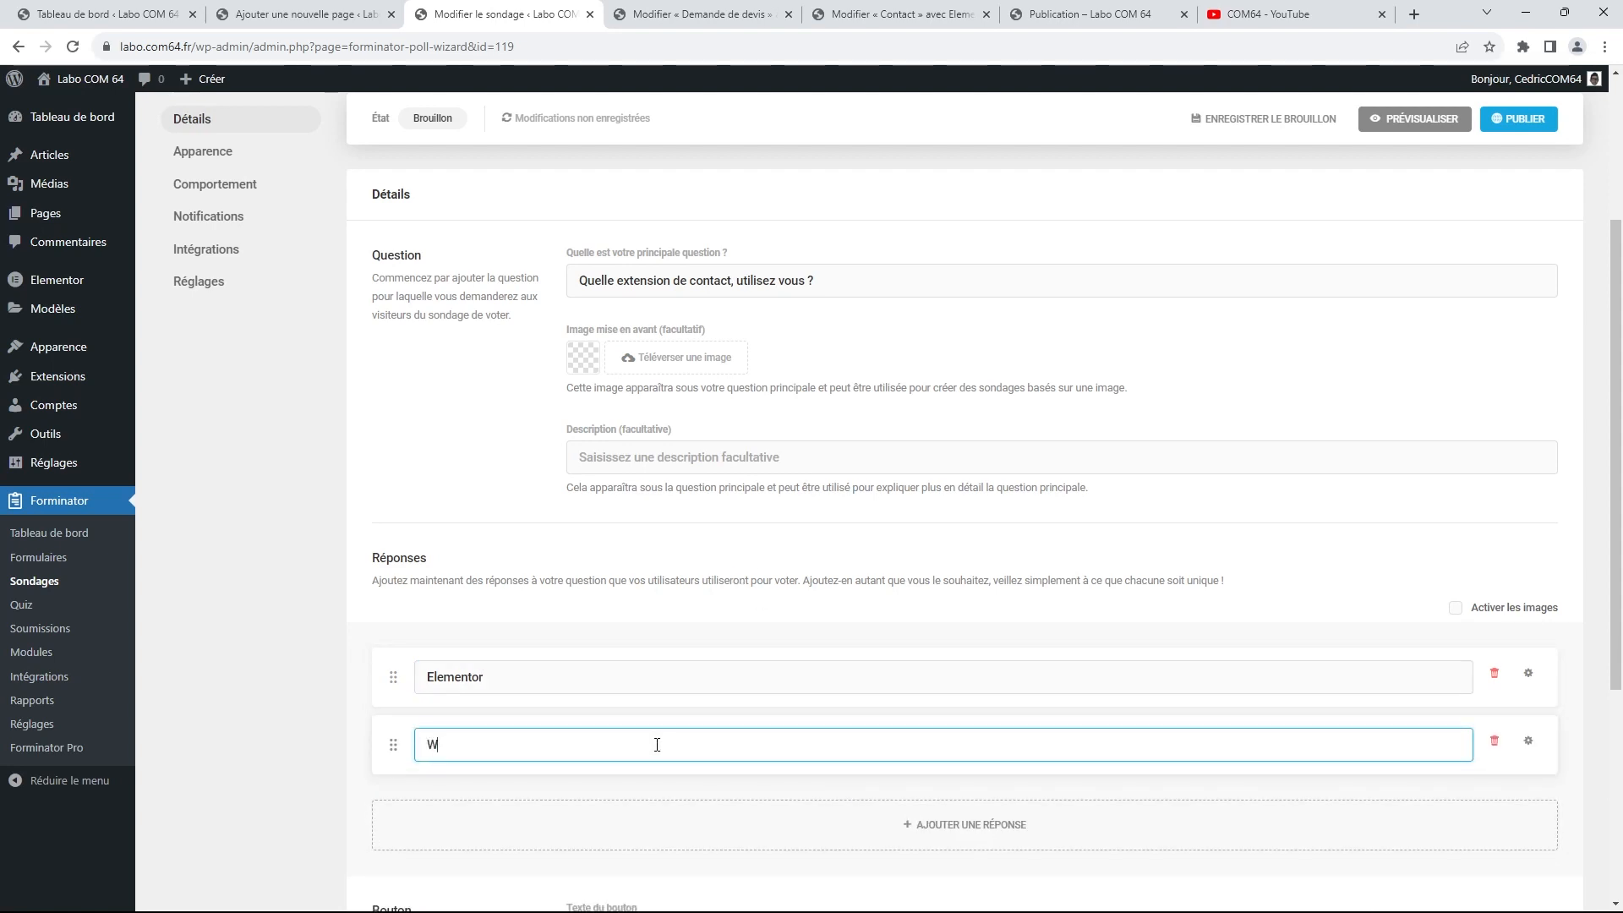
pyautogui.write('pP Forms')
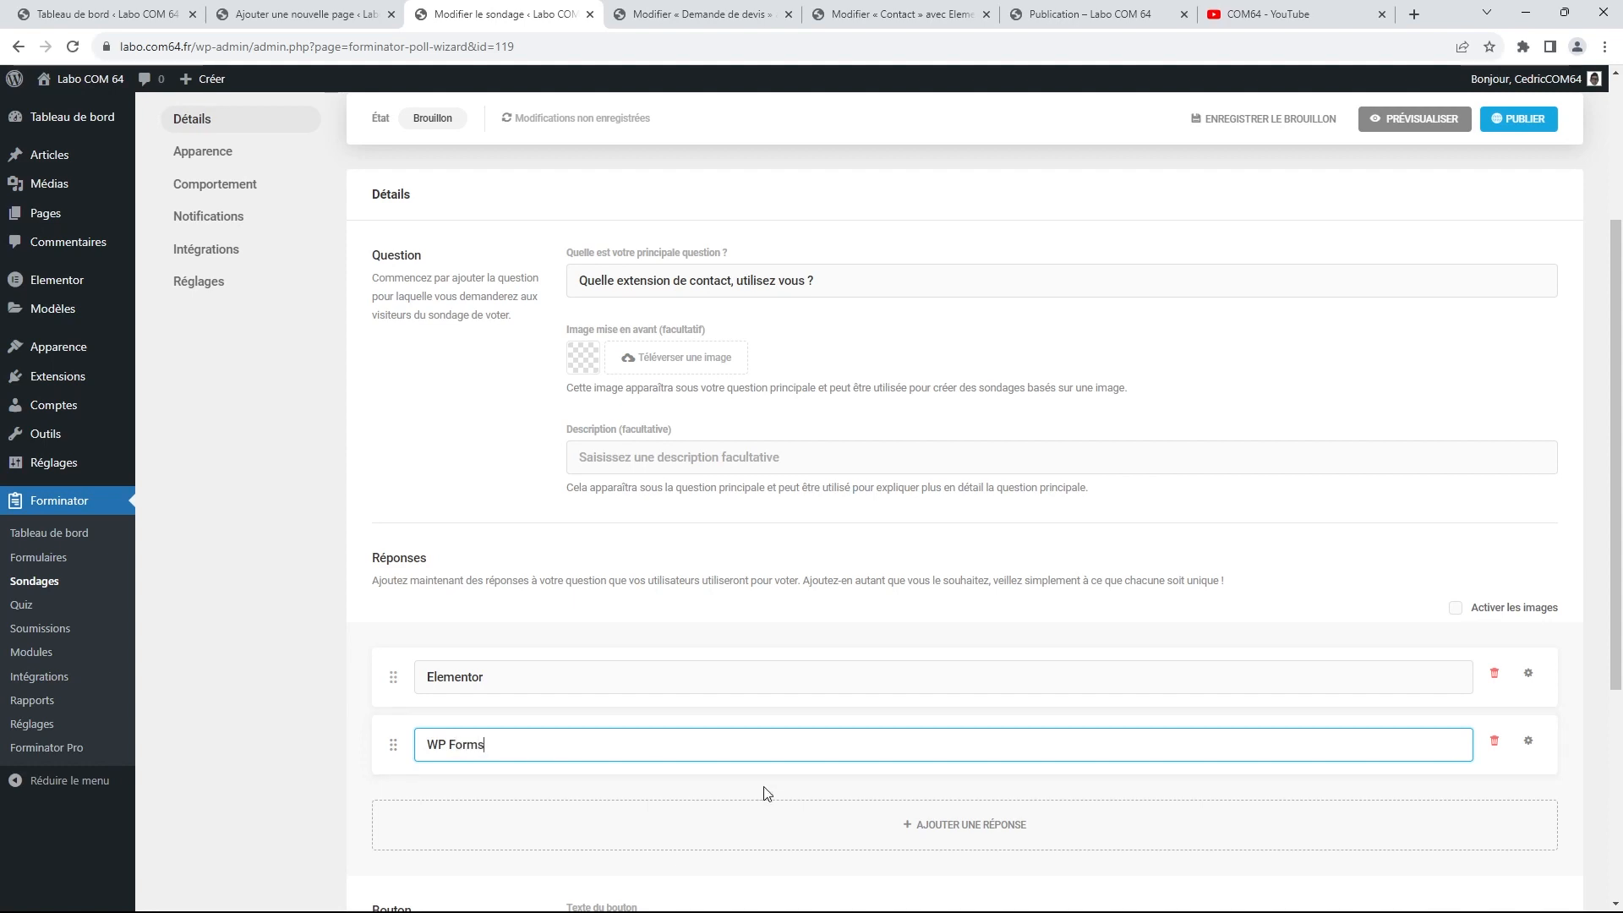
# Add two more poll answers below WP Forms, "Contact 7" and "Fluent Auth"
pyautogui.click(929, 836)
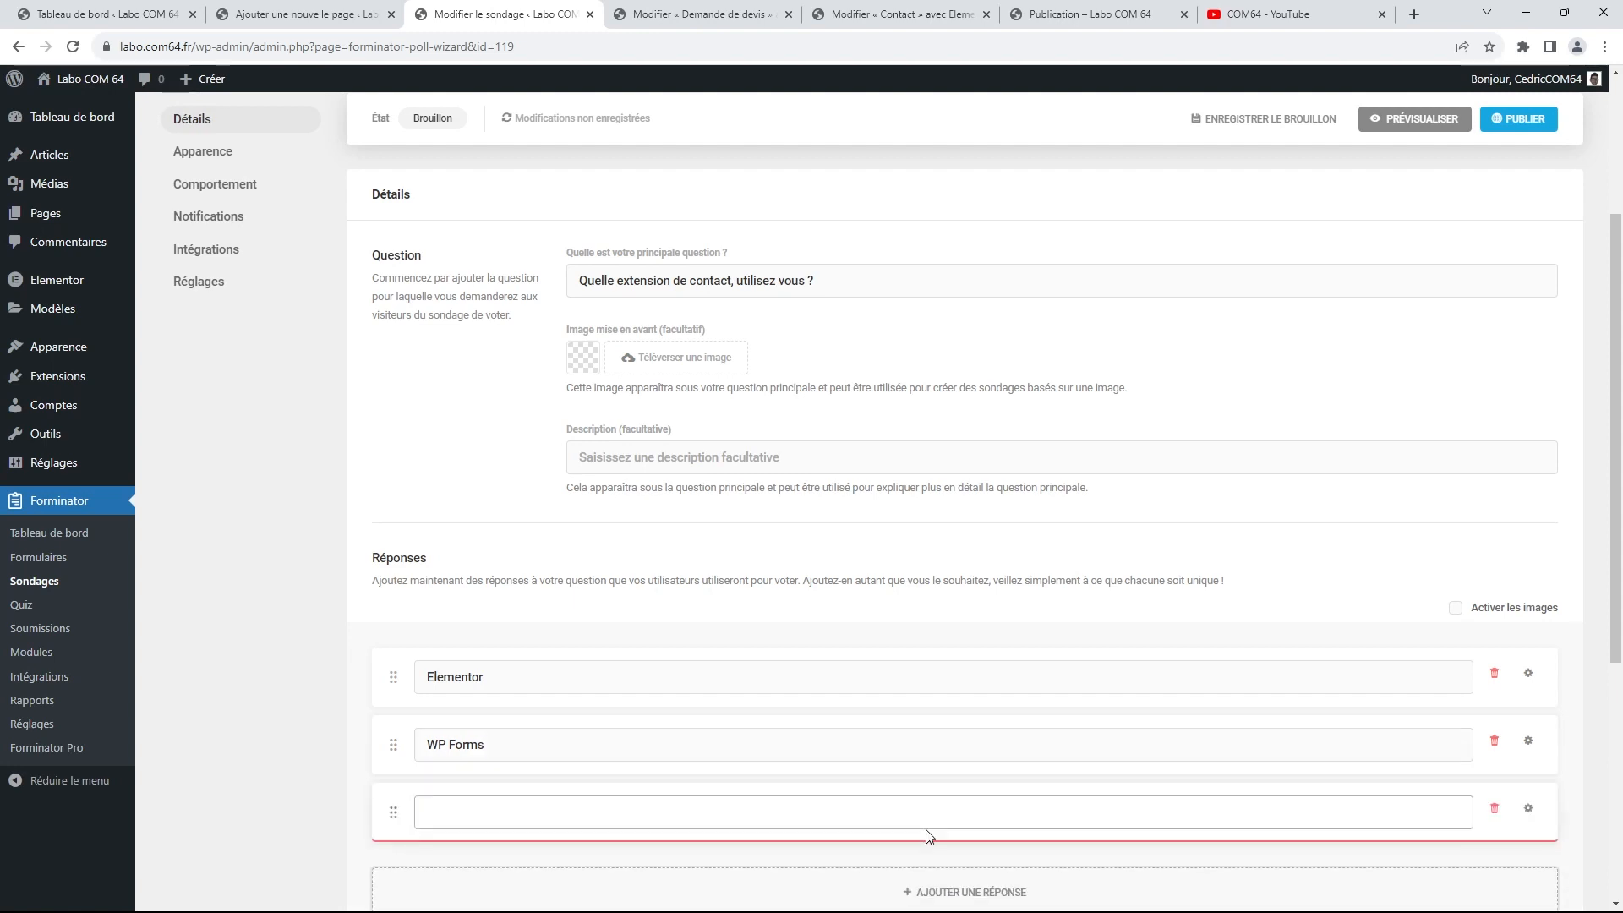
pyautogui.click(825, 817)
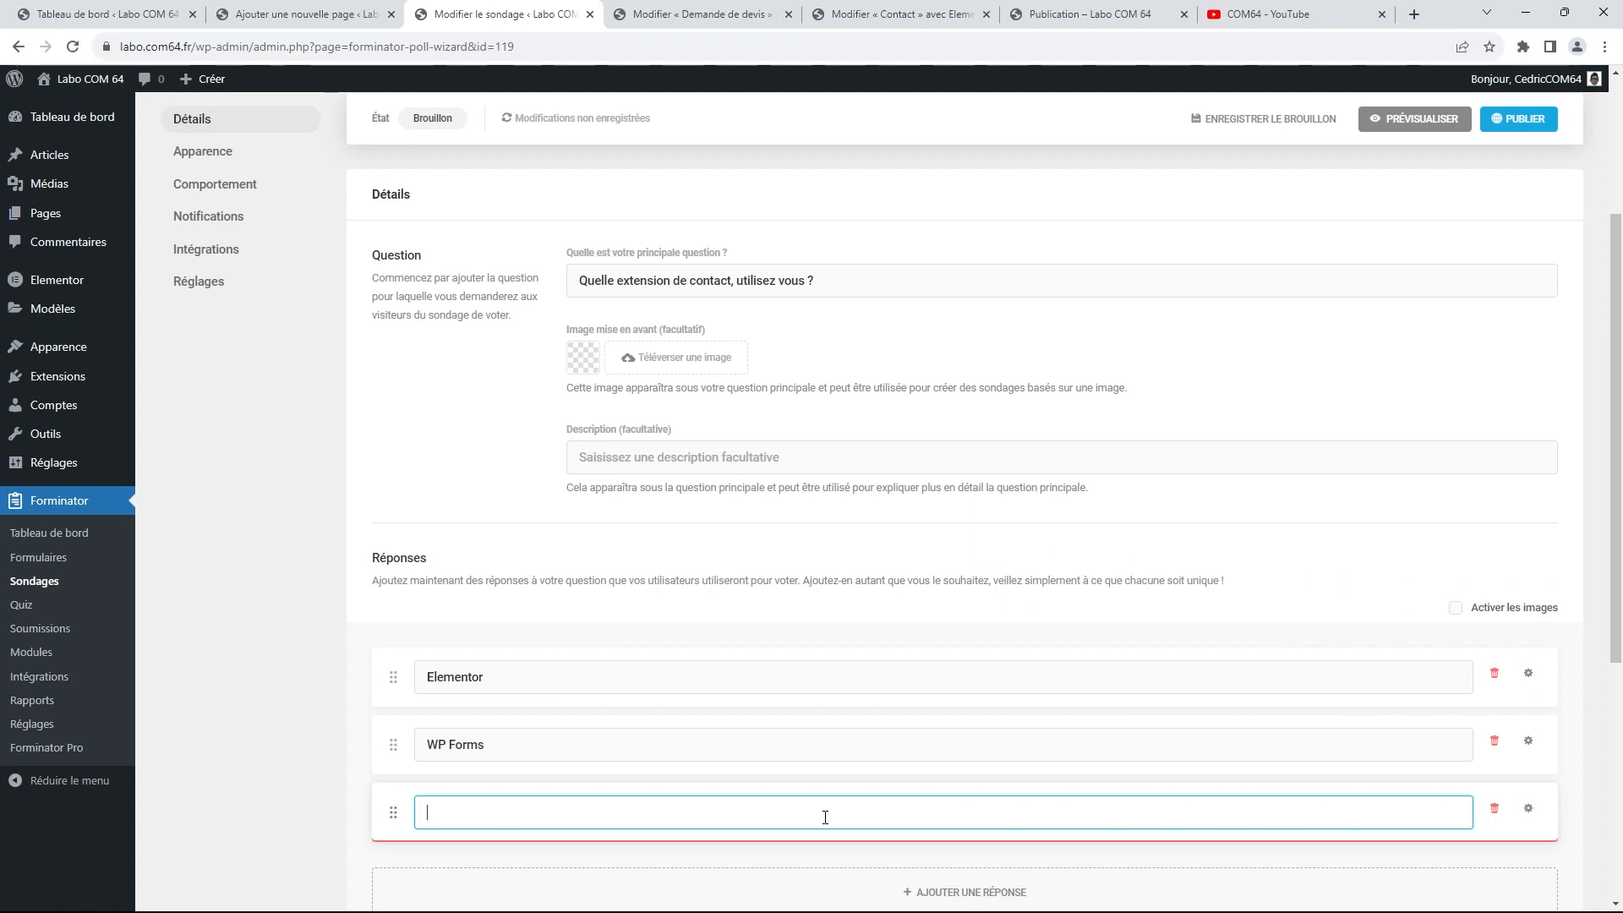
pyautogui.write('C')
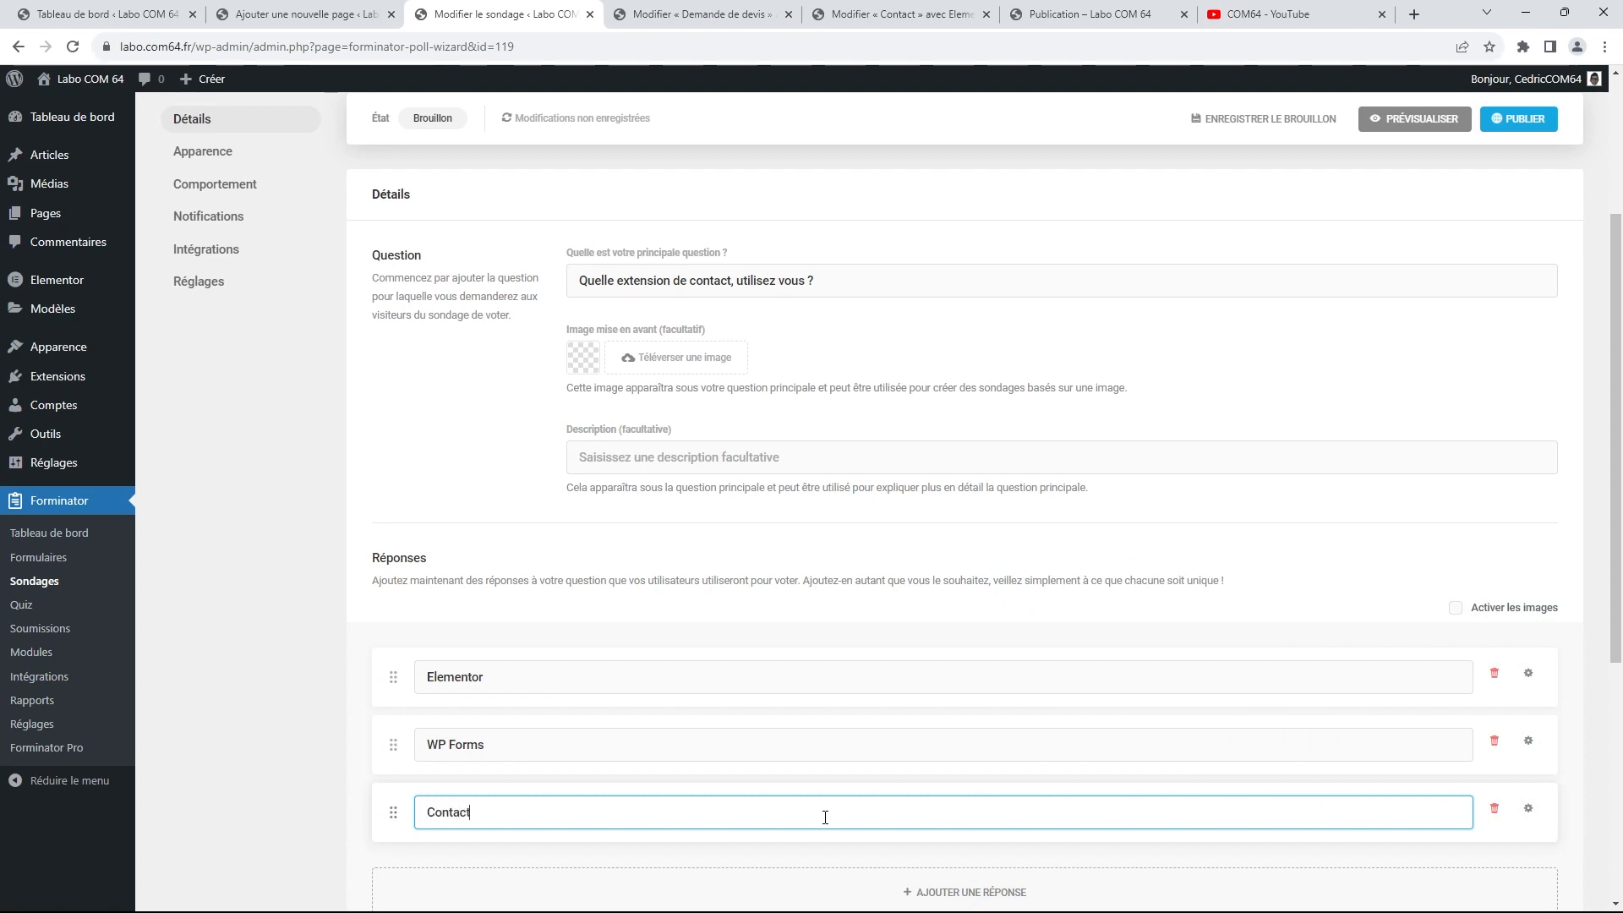
pyautogui.write('ontact 7')
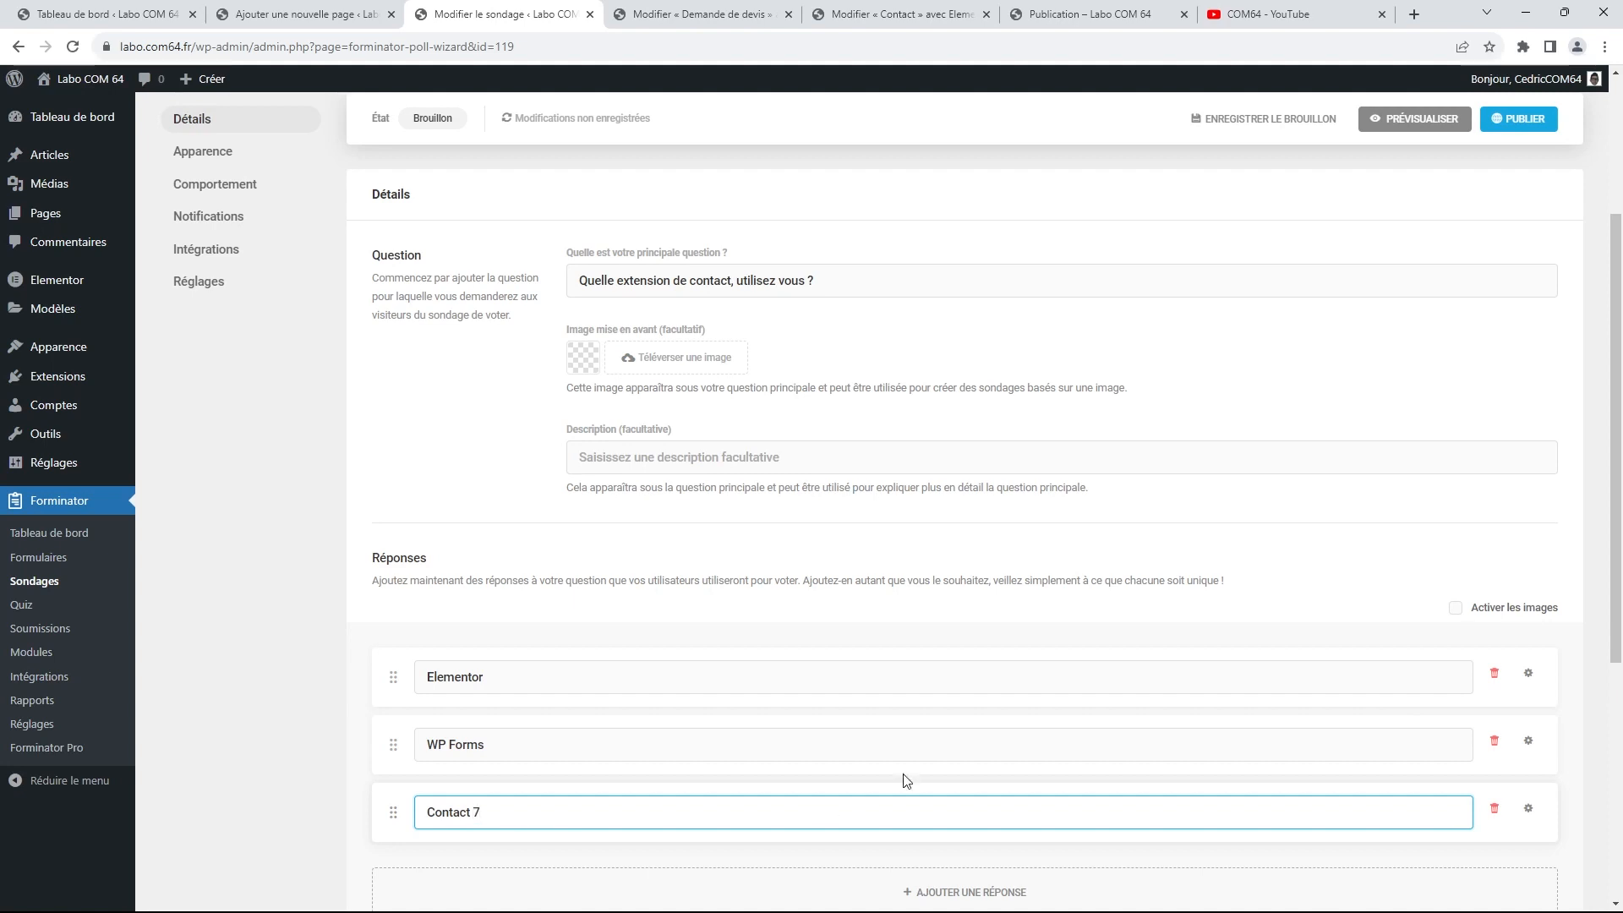
pyautogui.scroll(-1, 930, 786)
pyautogui.click(951, 793)
pyautogui.scroll(-1, 930, 744)
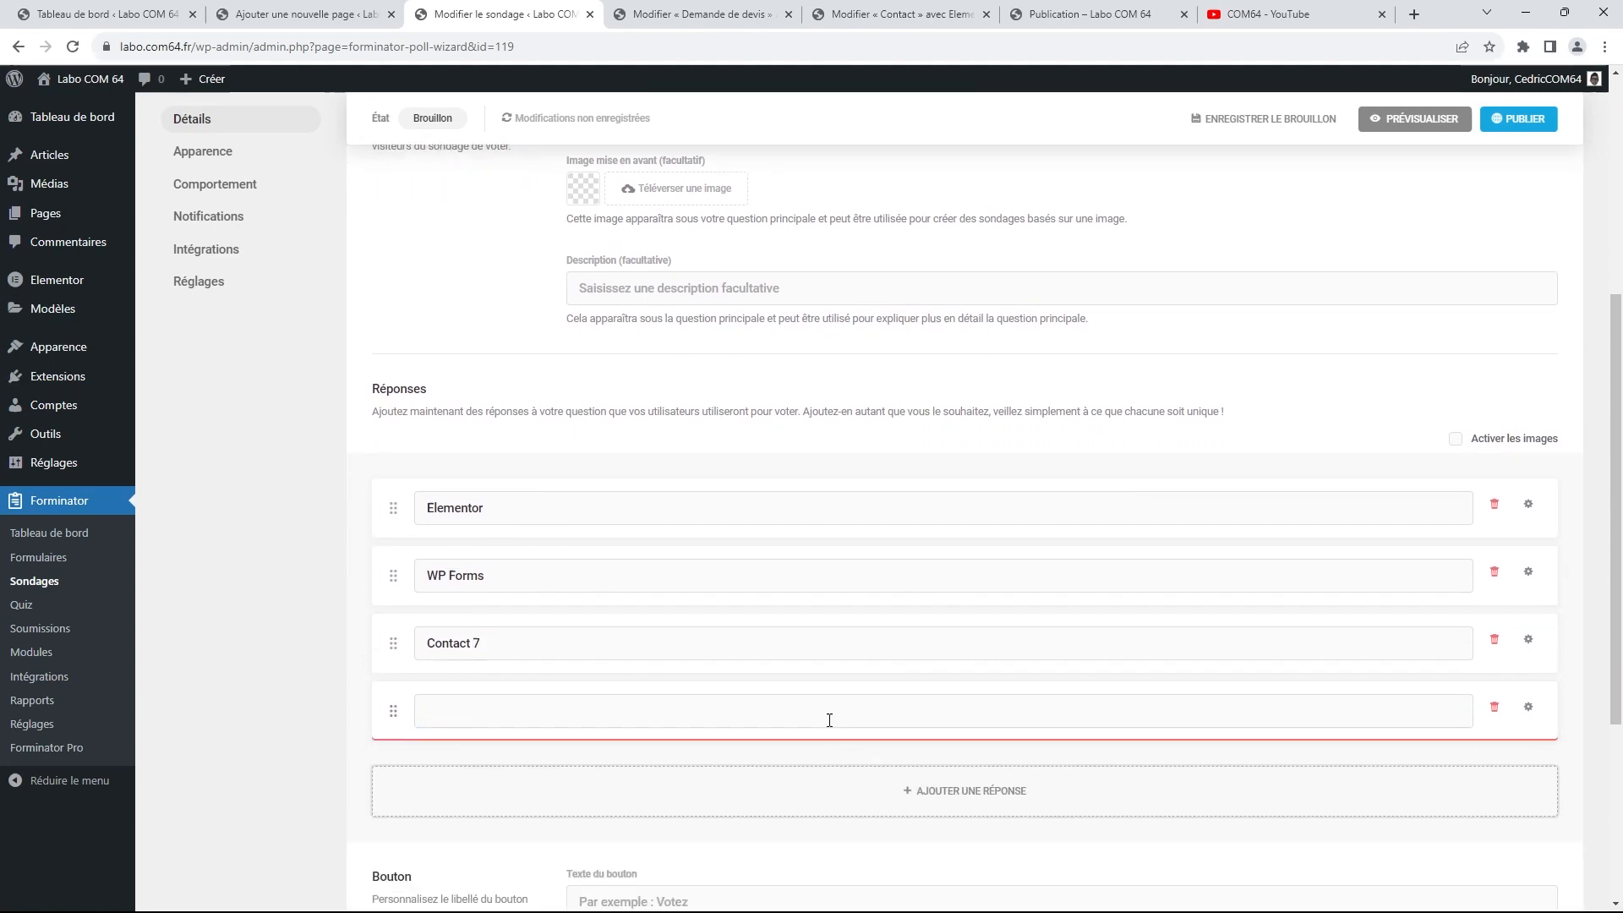
pyautogui.click(829, 718)
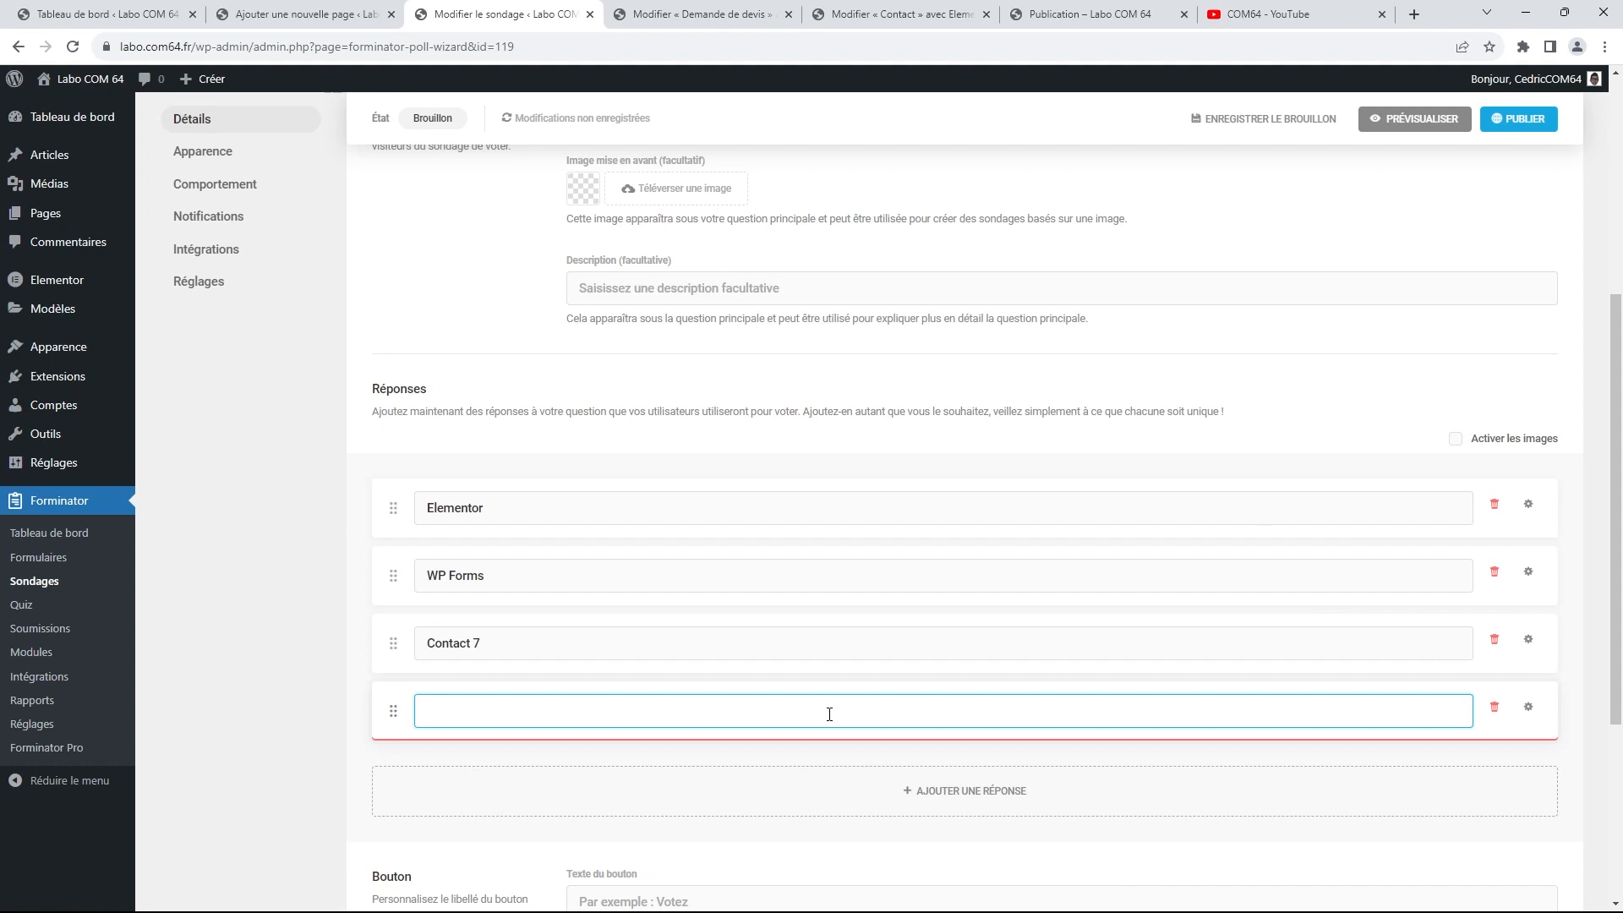
pyautogui.write('Fluen')
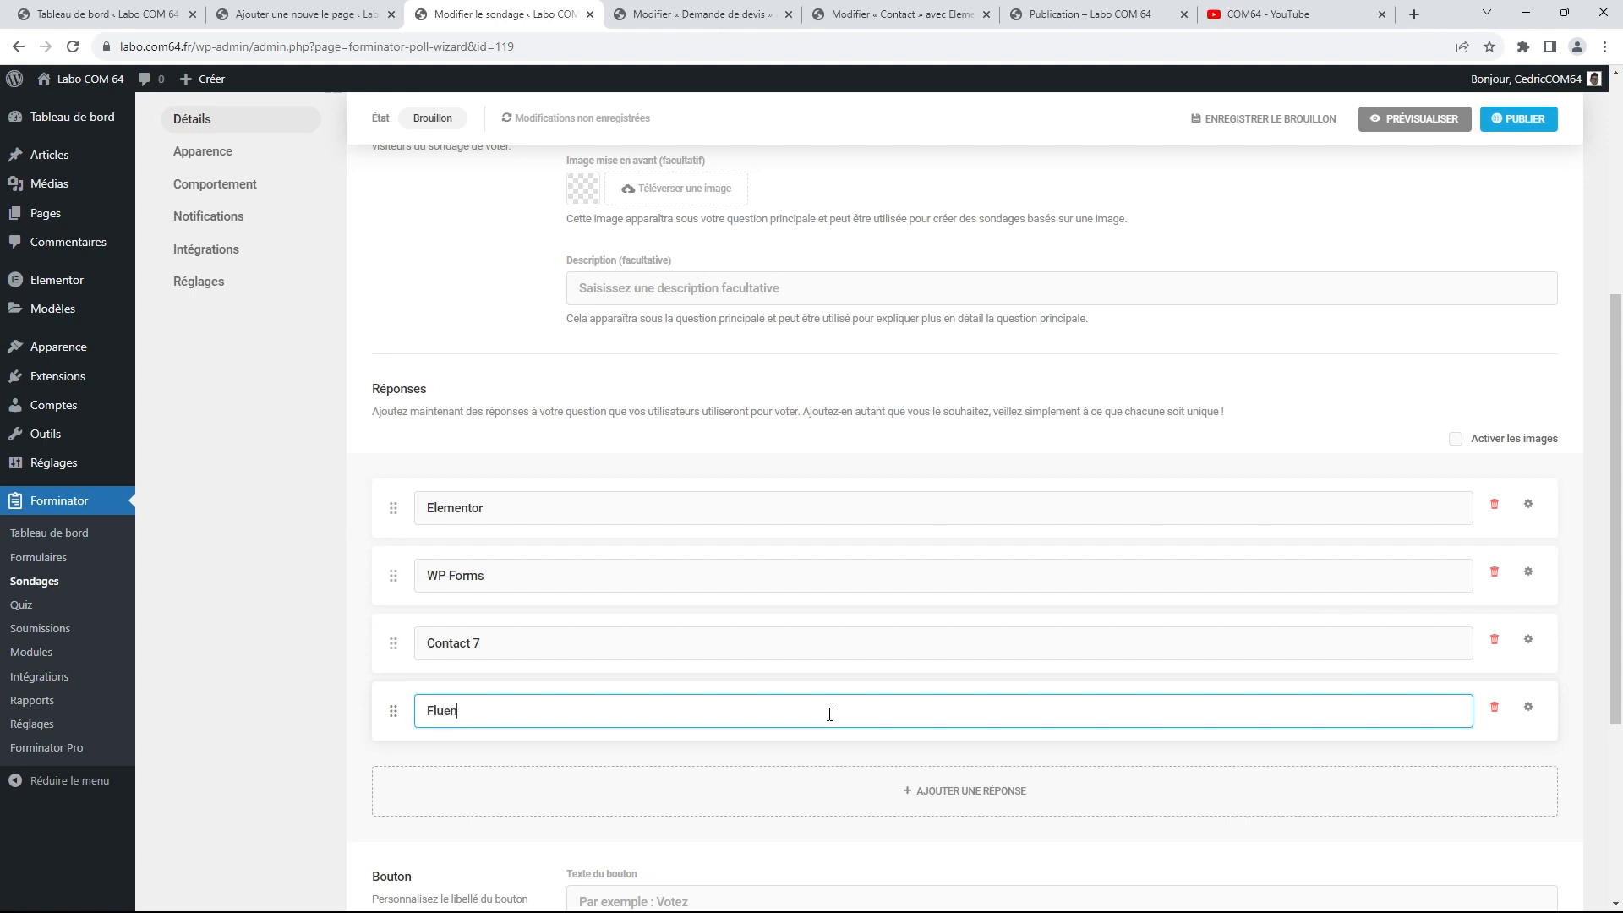
pyautogui.write('t Auth')
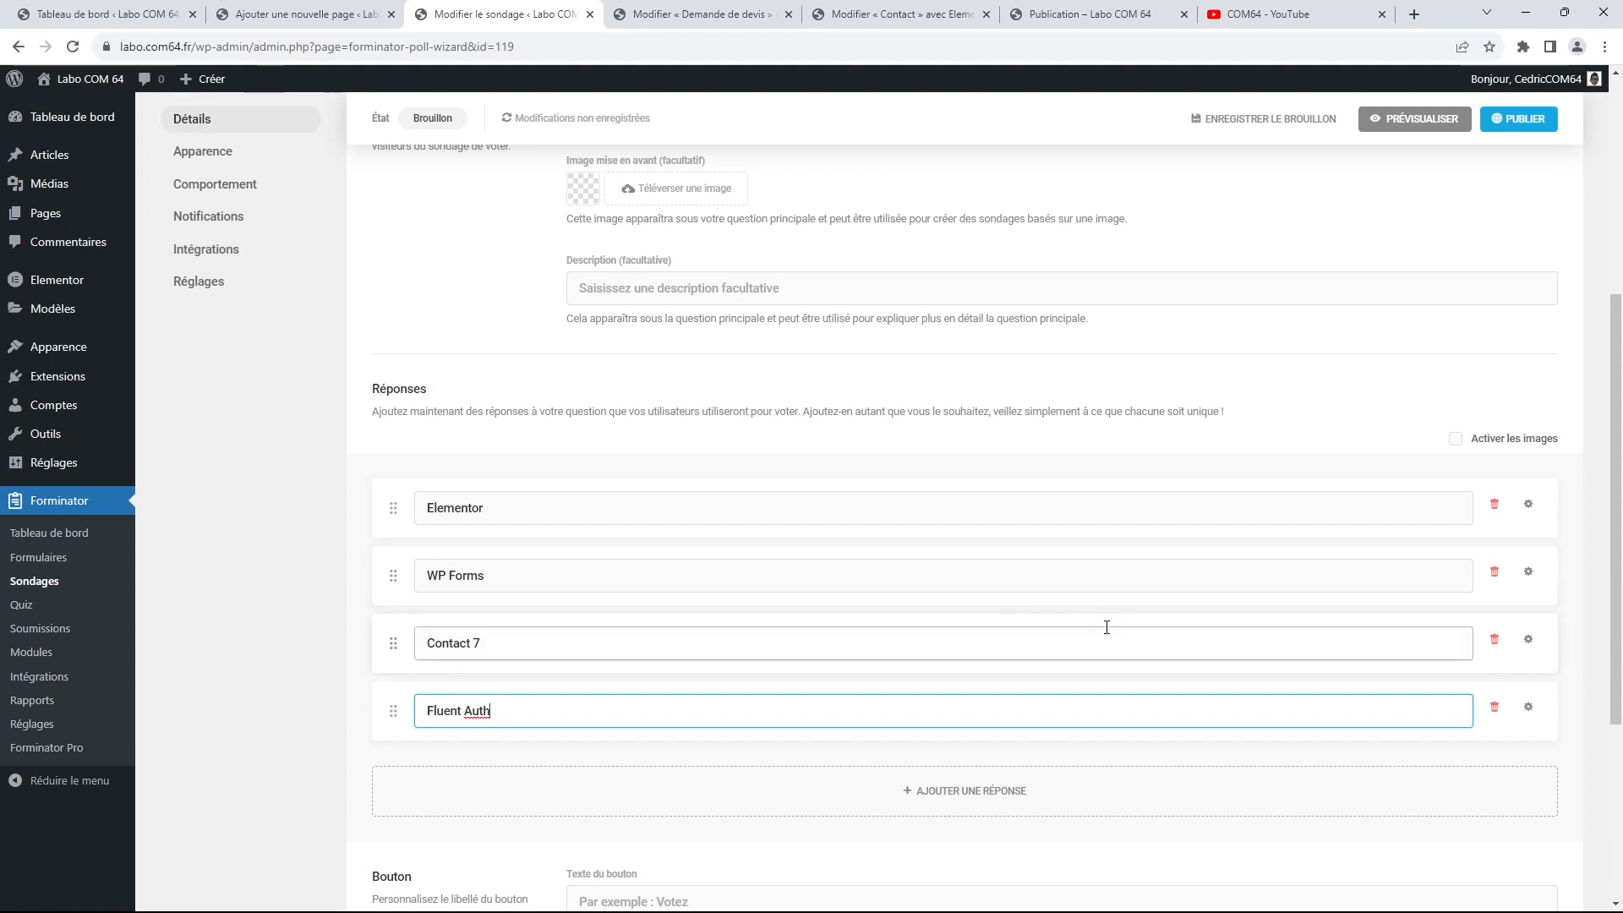
pyautogui.scroll(4, 1107, 621)
pyautogui.scroll(1, 1112, 618)
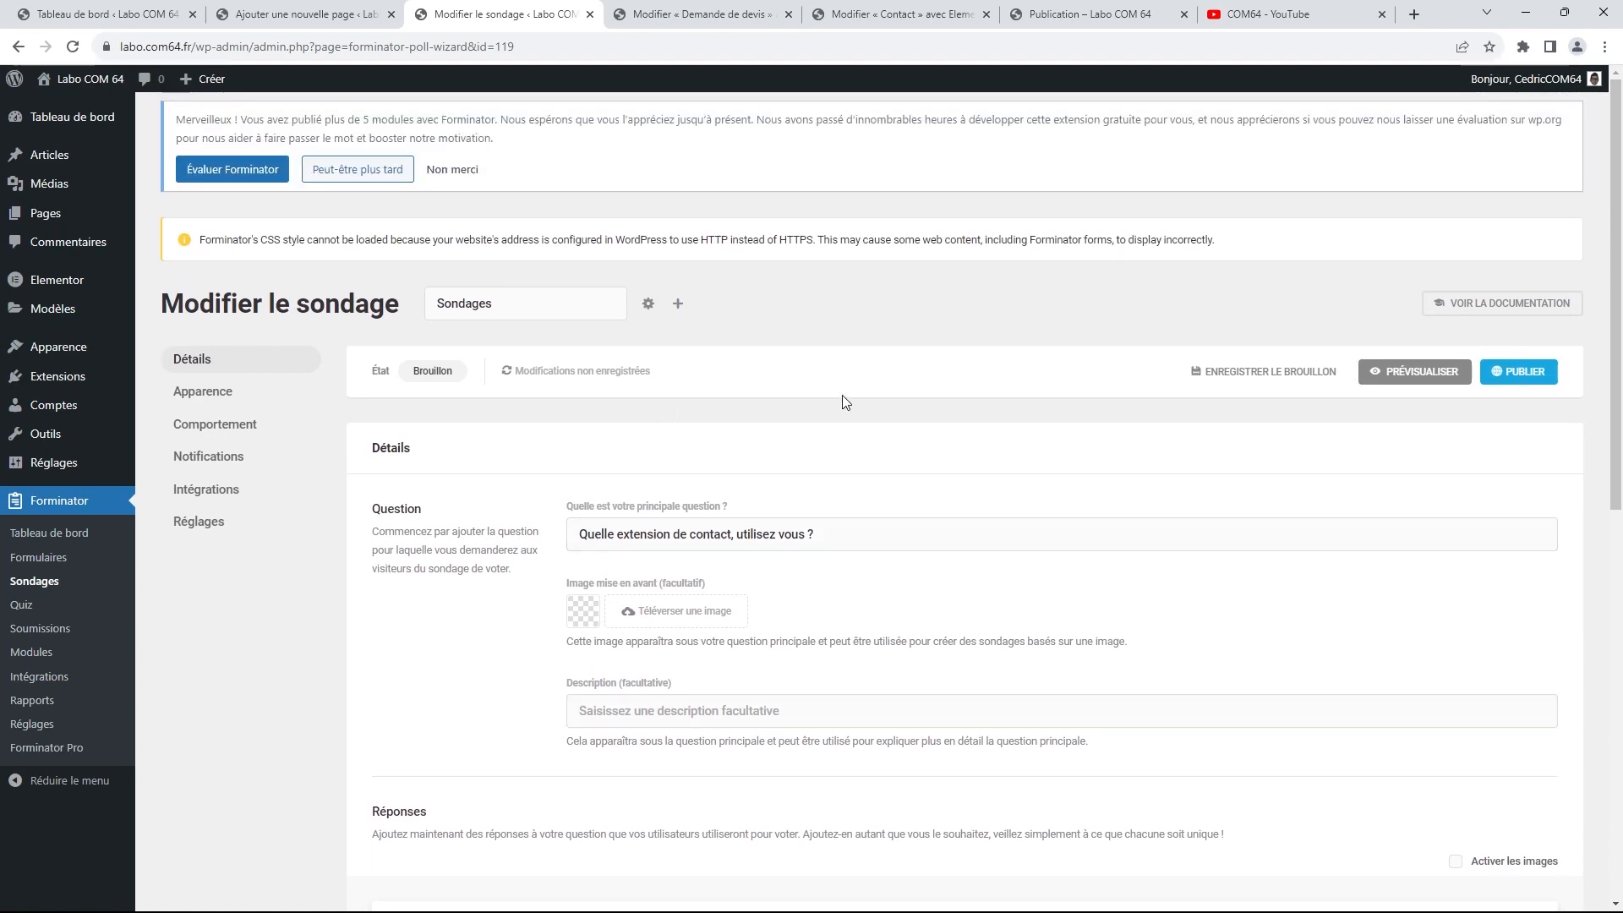
pyautogui.scroll(-8, 843, 397)
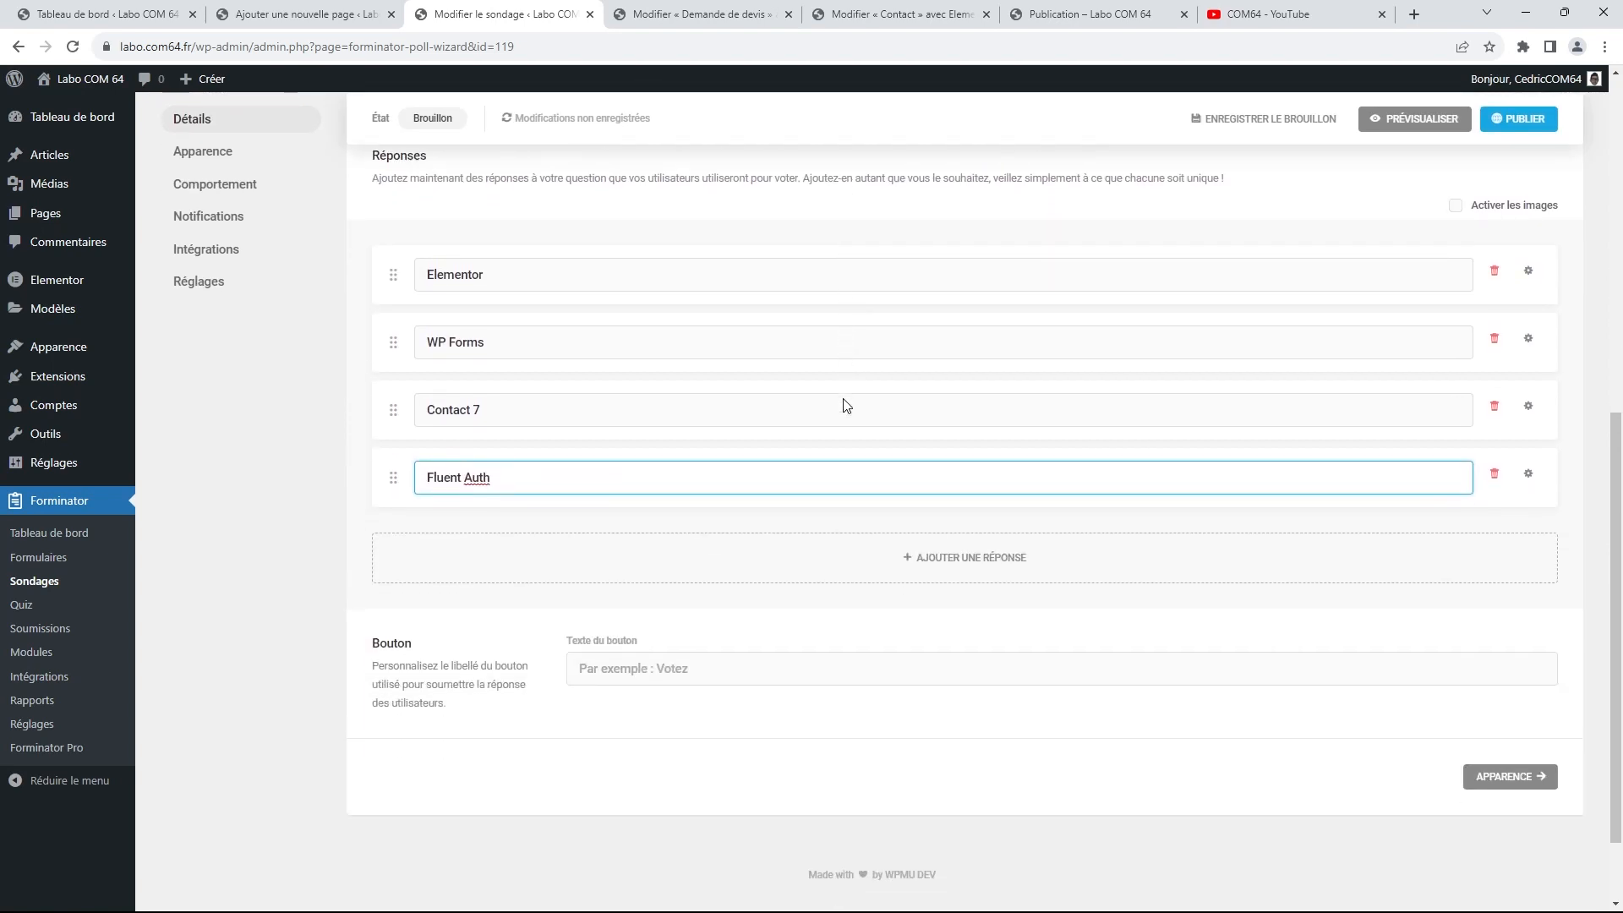
pyautogui.scroll(3, 851, 417)
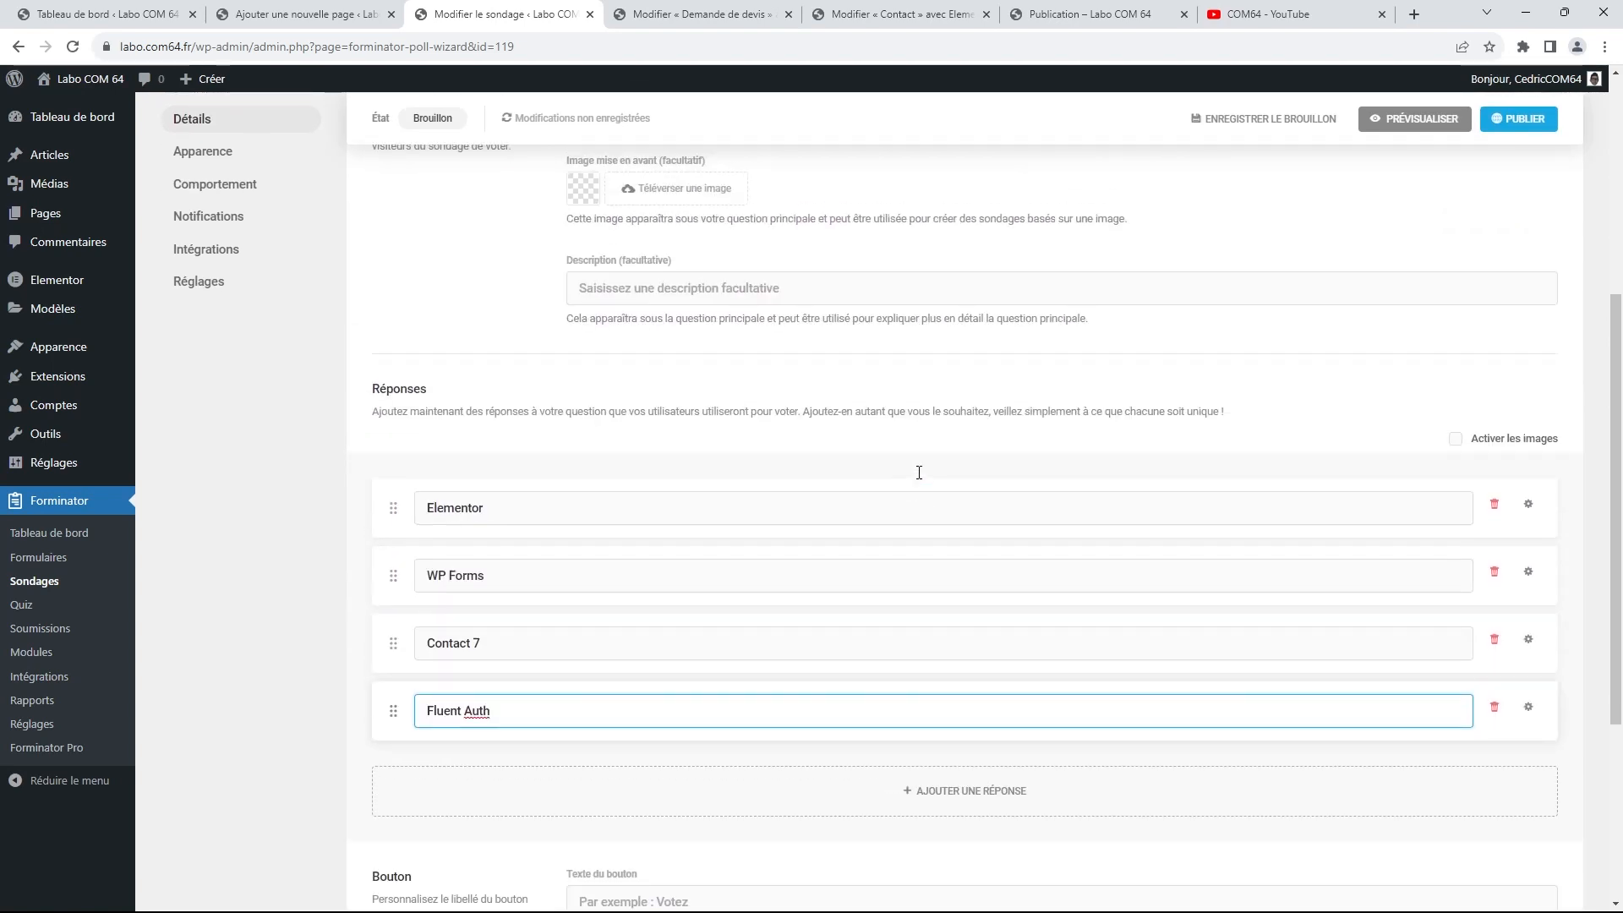
pyautogui.scroll(4, 919, 471)
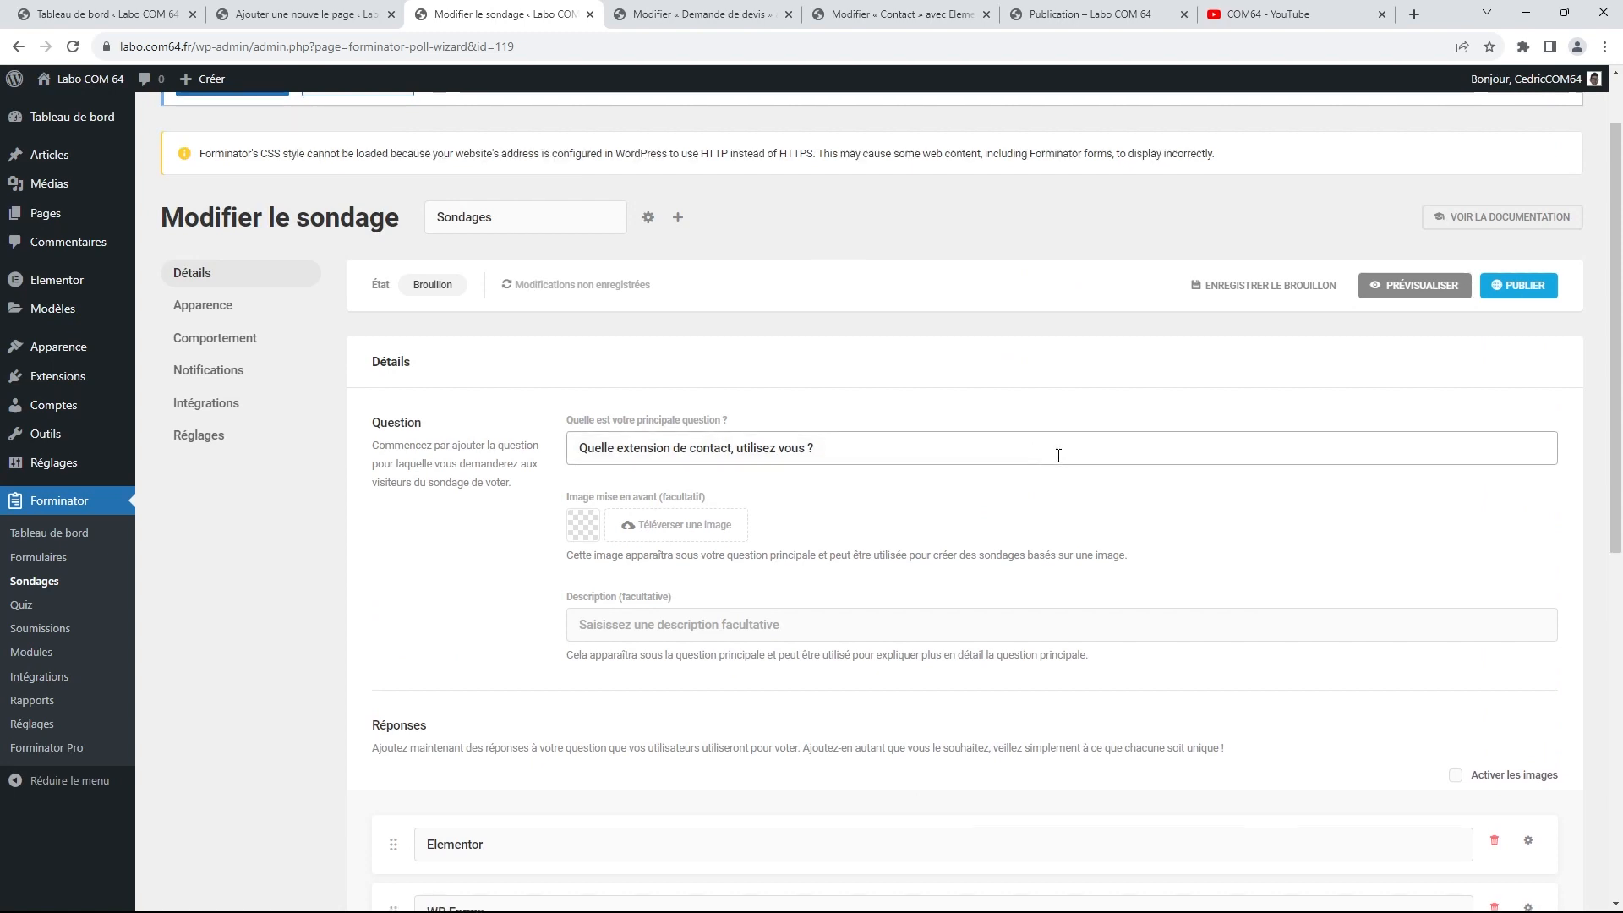
# Publish the "Sondages" poll and copy its shortcode
pyautogui.scroll(-4, 1059, 456)
pyautogui.scroll(2, 352, 246)
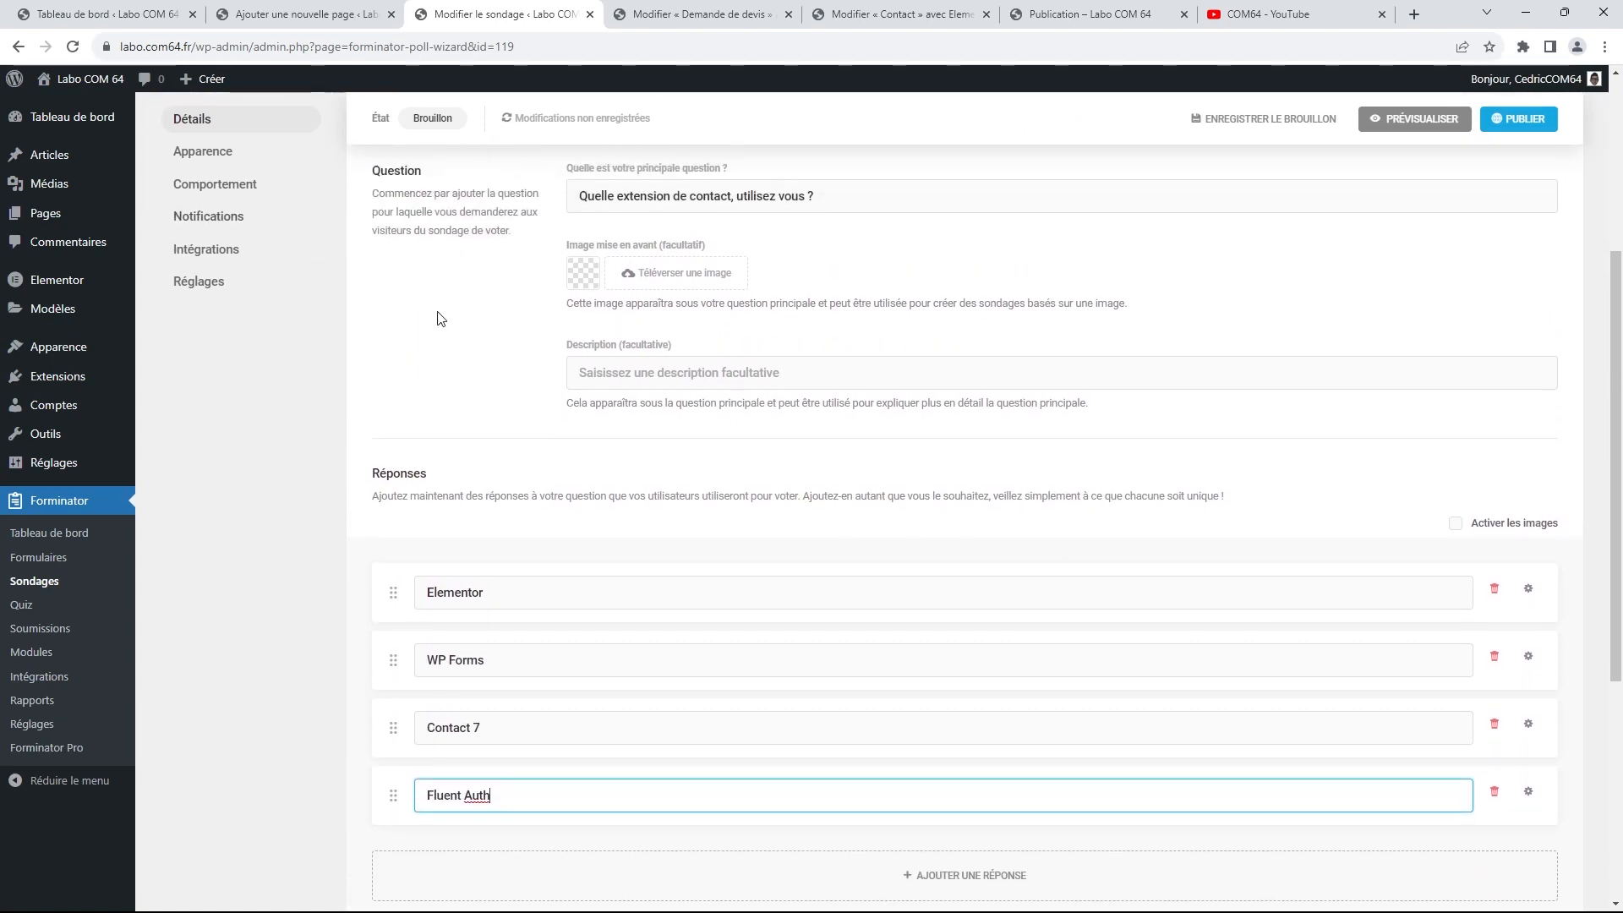
pyautogui.scroll(-2, 474, 373)
pyautogui.scroll(-2, 521, 372)
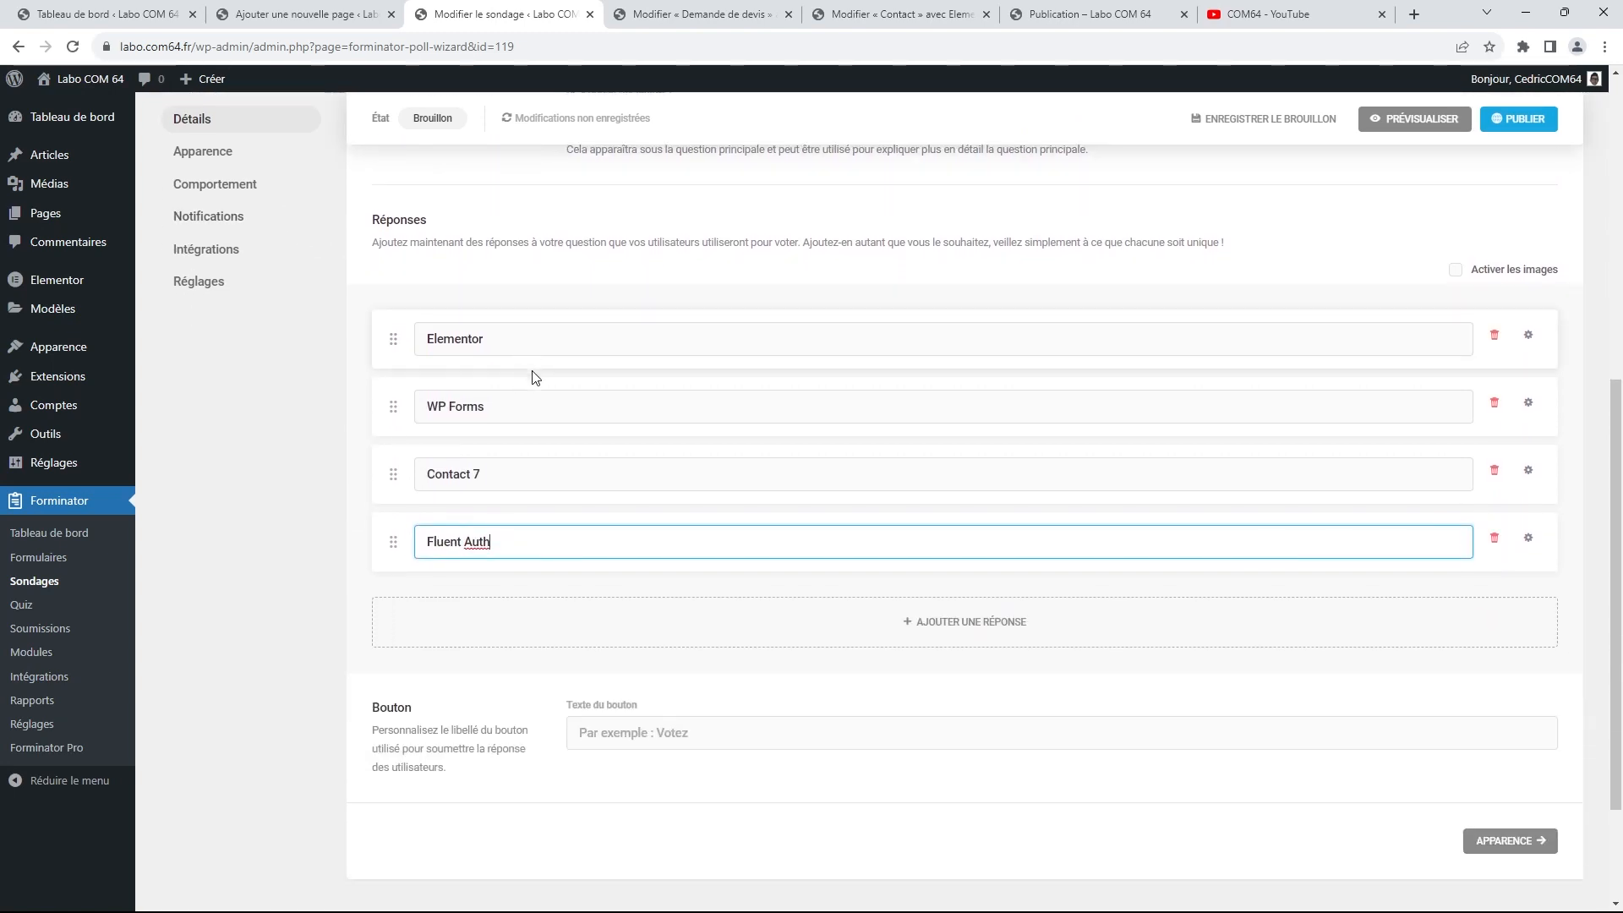
pyautogui.click(1506, 132)
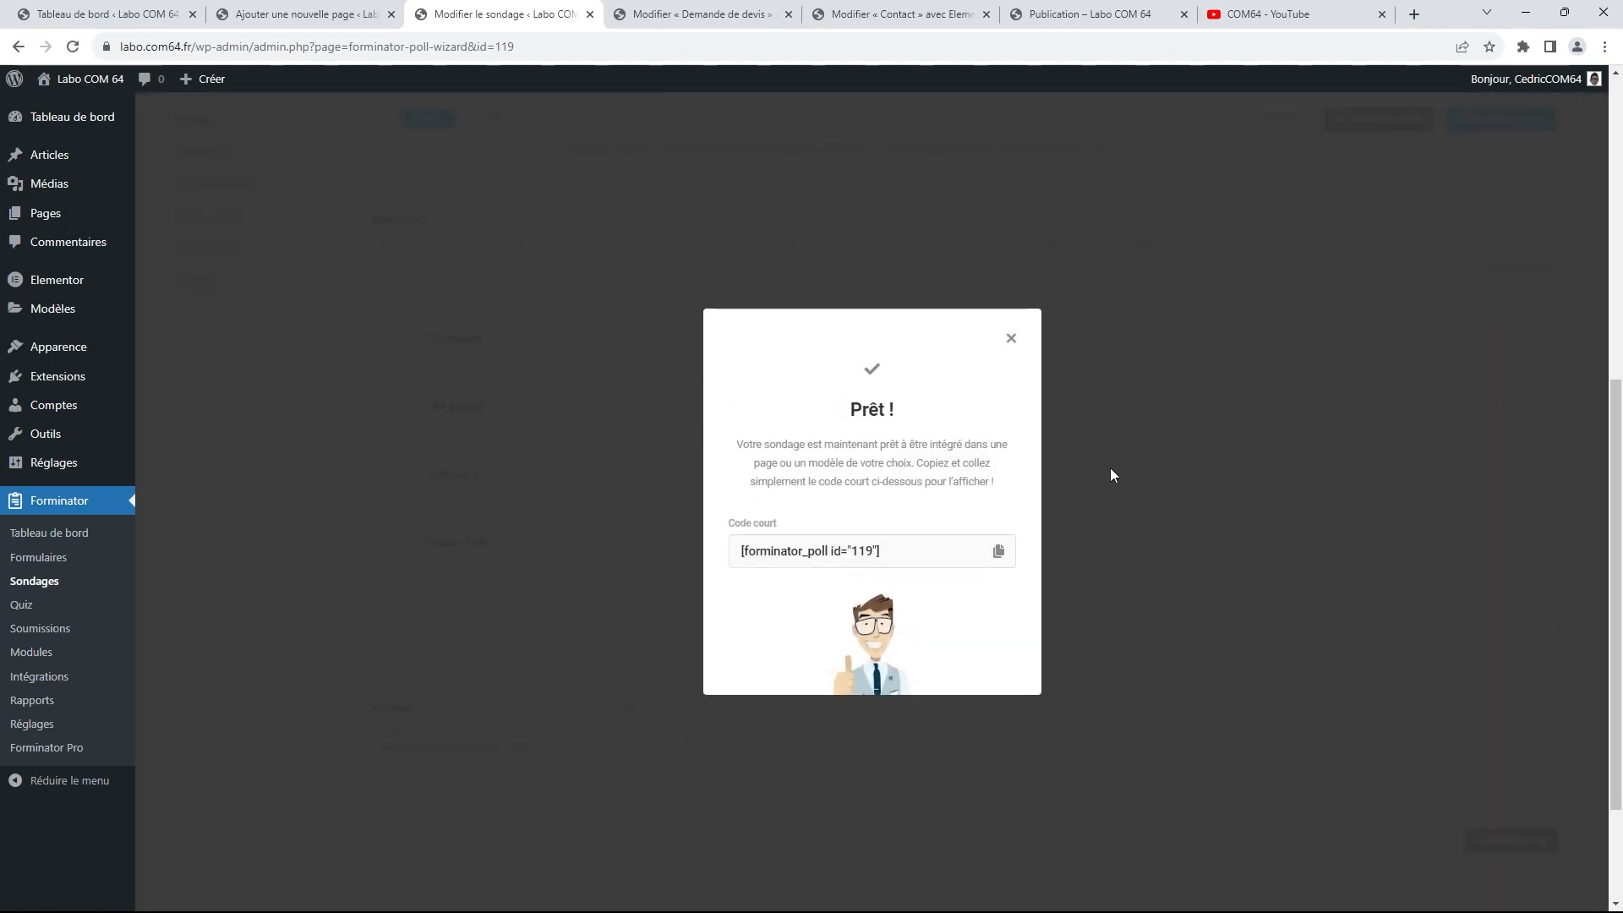
pyautogui.click(996, 556)
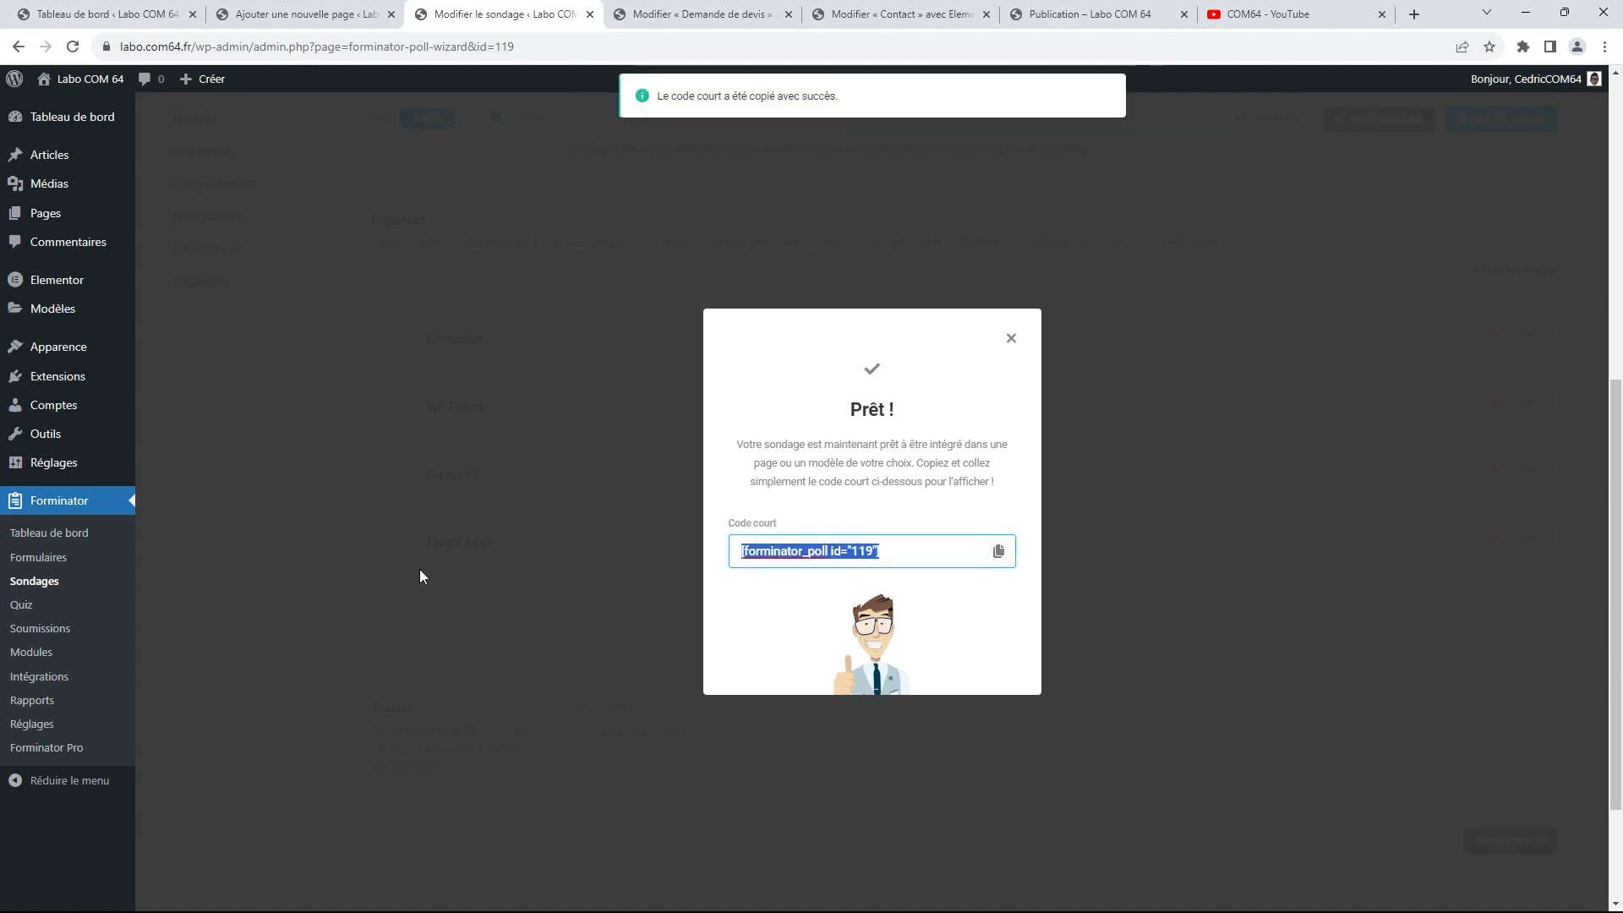
# Create a new WordPress page titled "Sondages" and insert the copied poll shortcode in its content
pyautogui.click(256, 23)
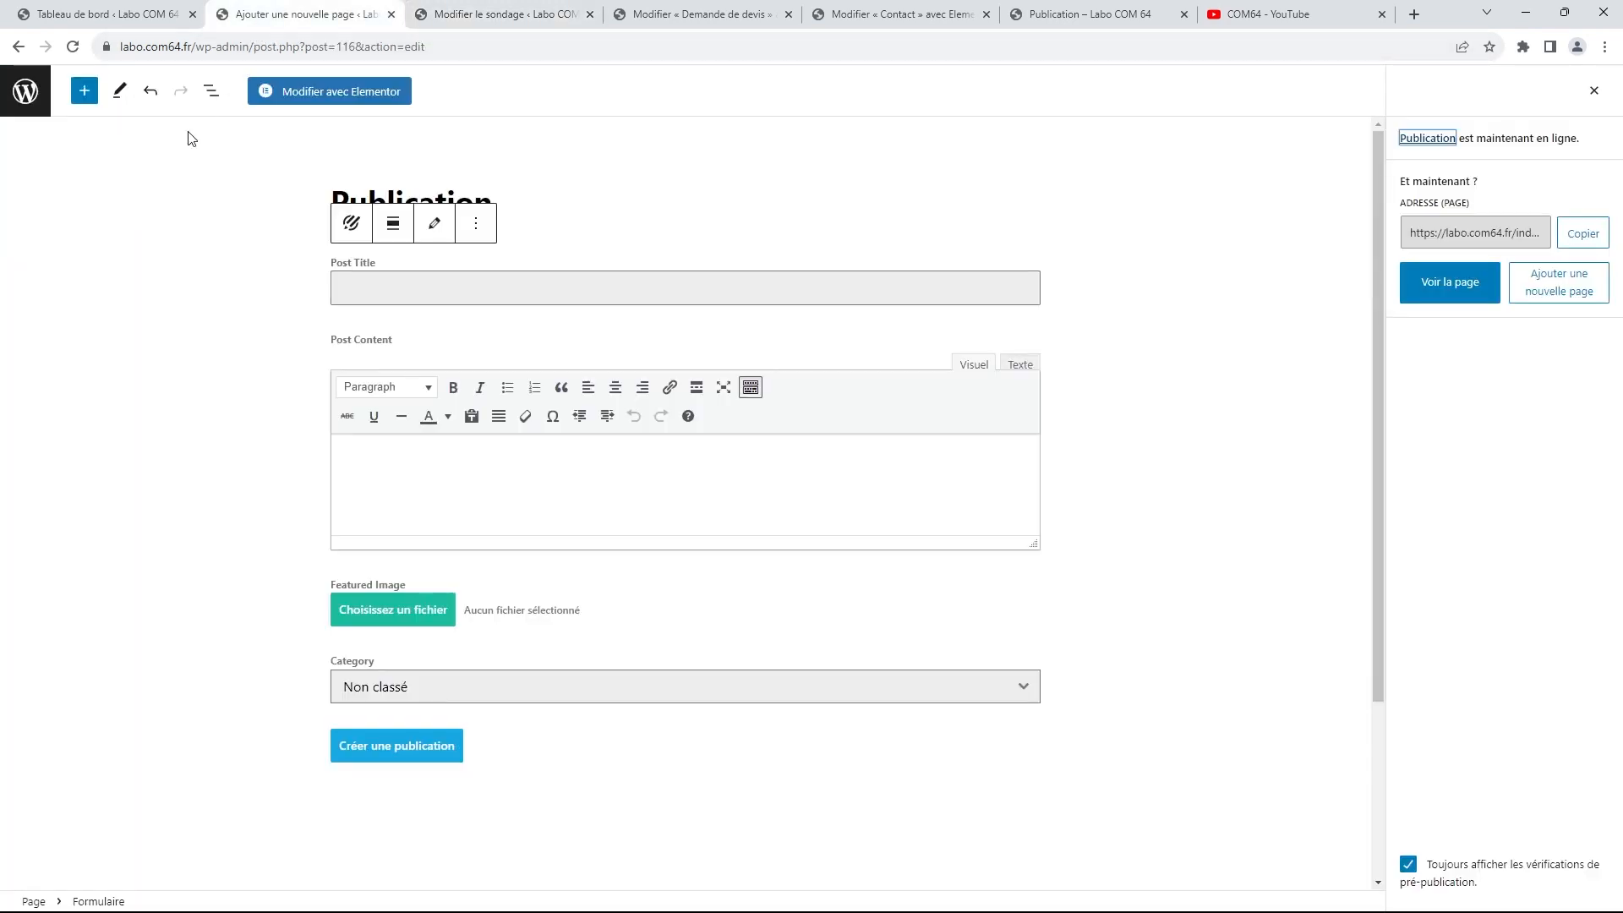
pyautogui.click(28, 98)
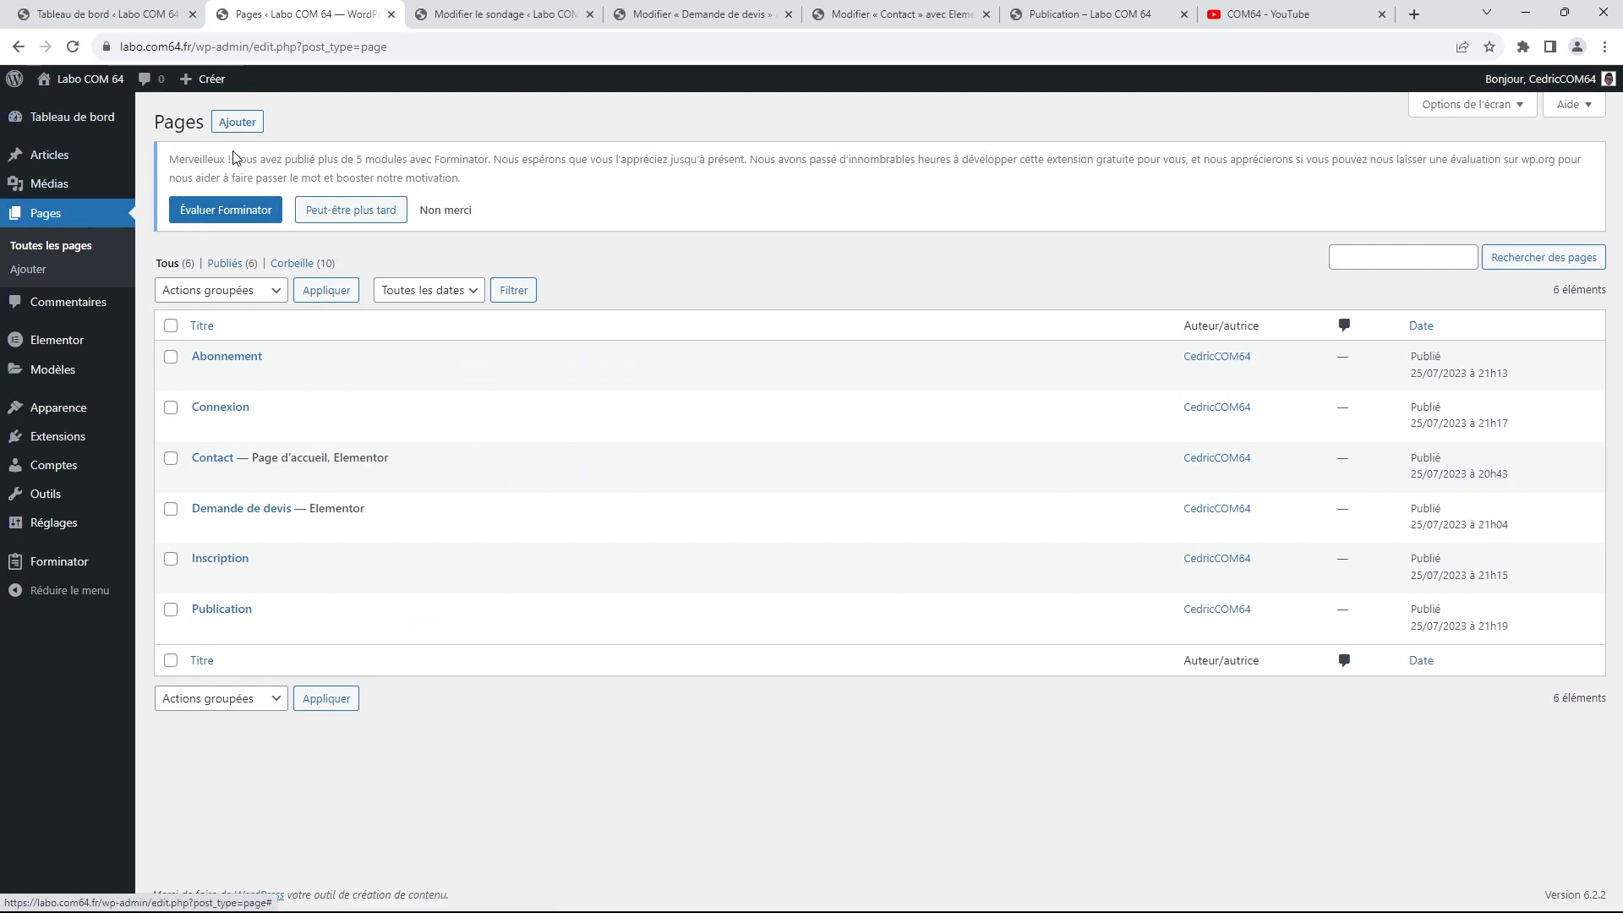
pyautogui.click(237, 123)
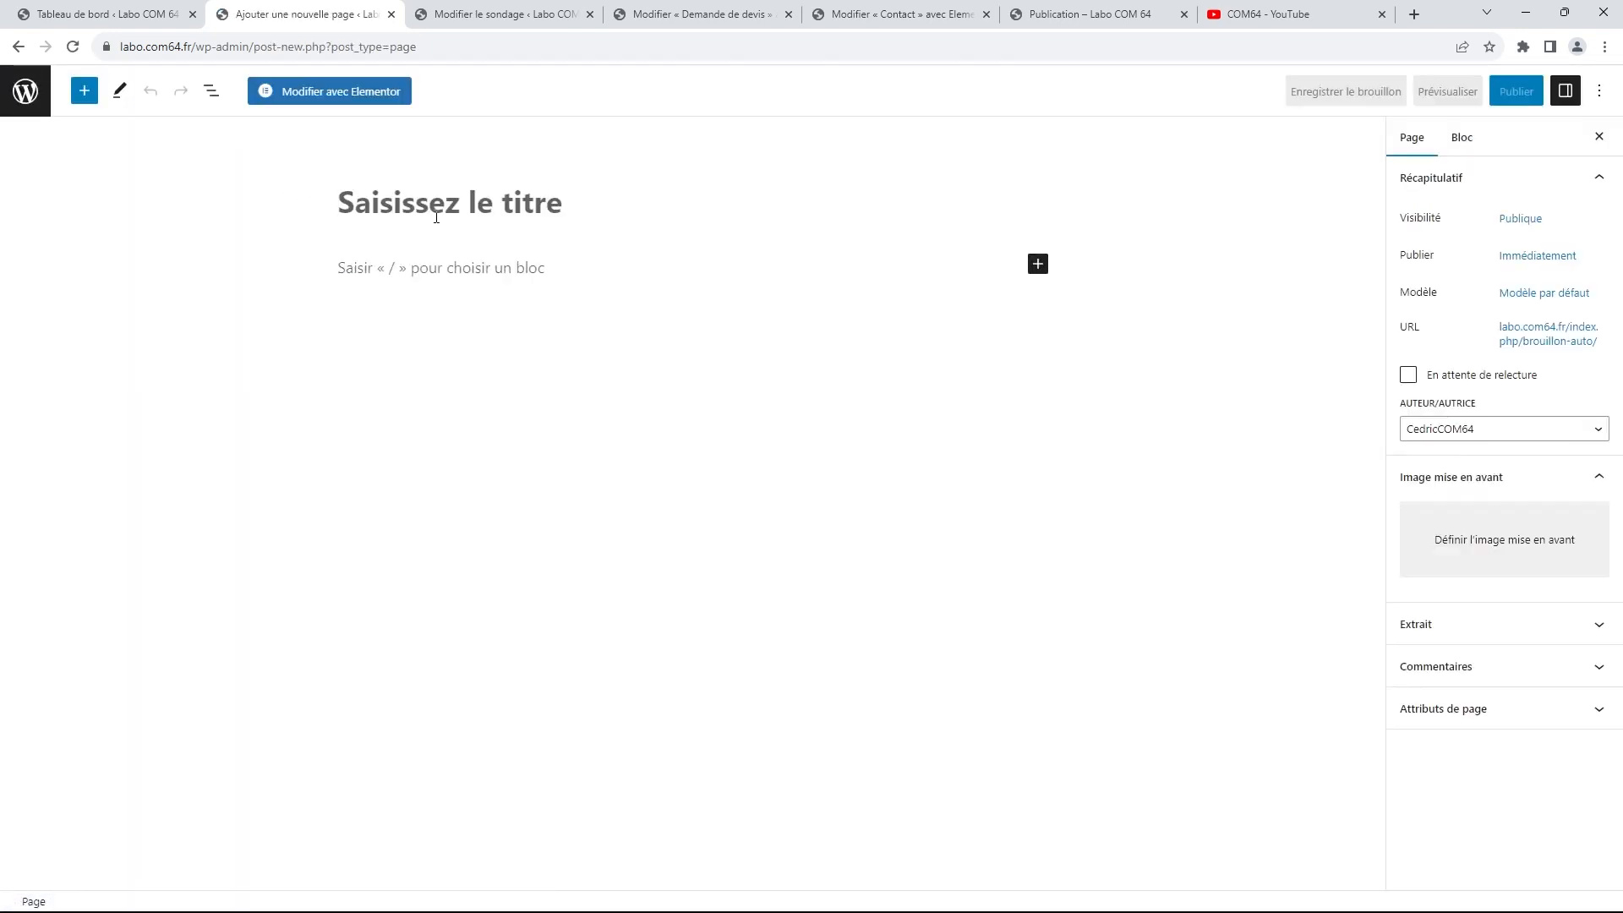
pyautogui.write('Son')
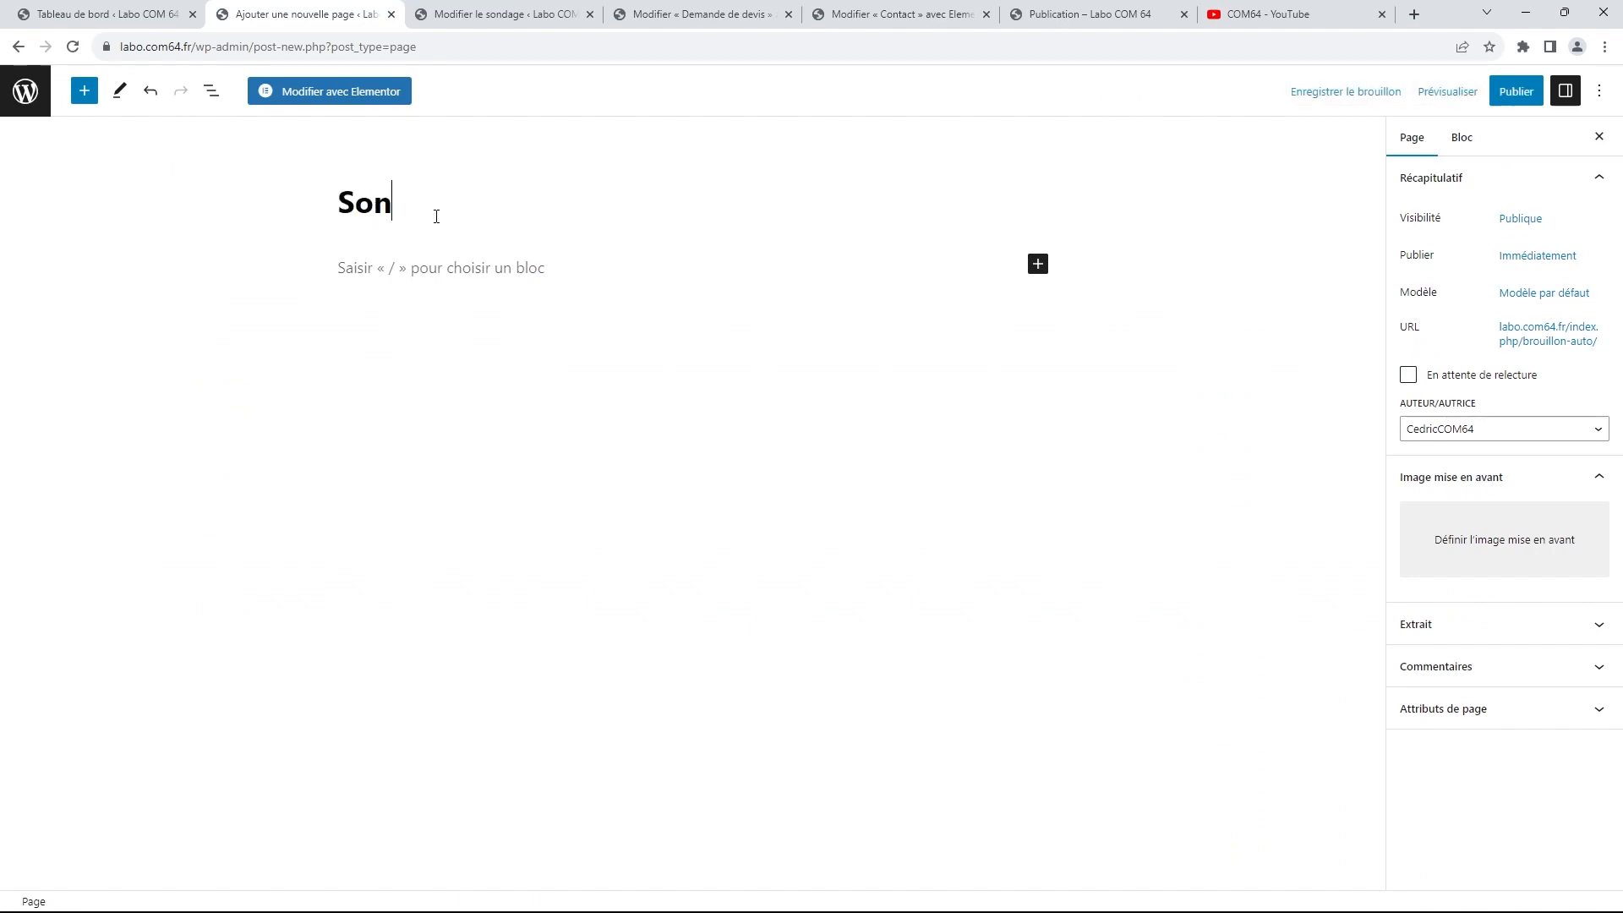
pyautogui.write('dages')
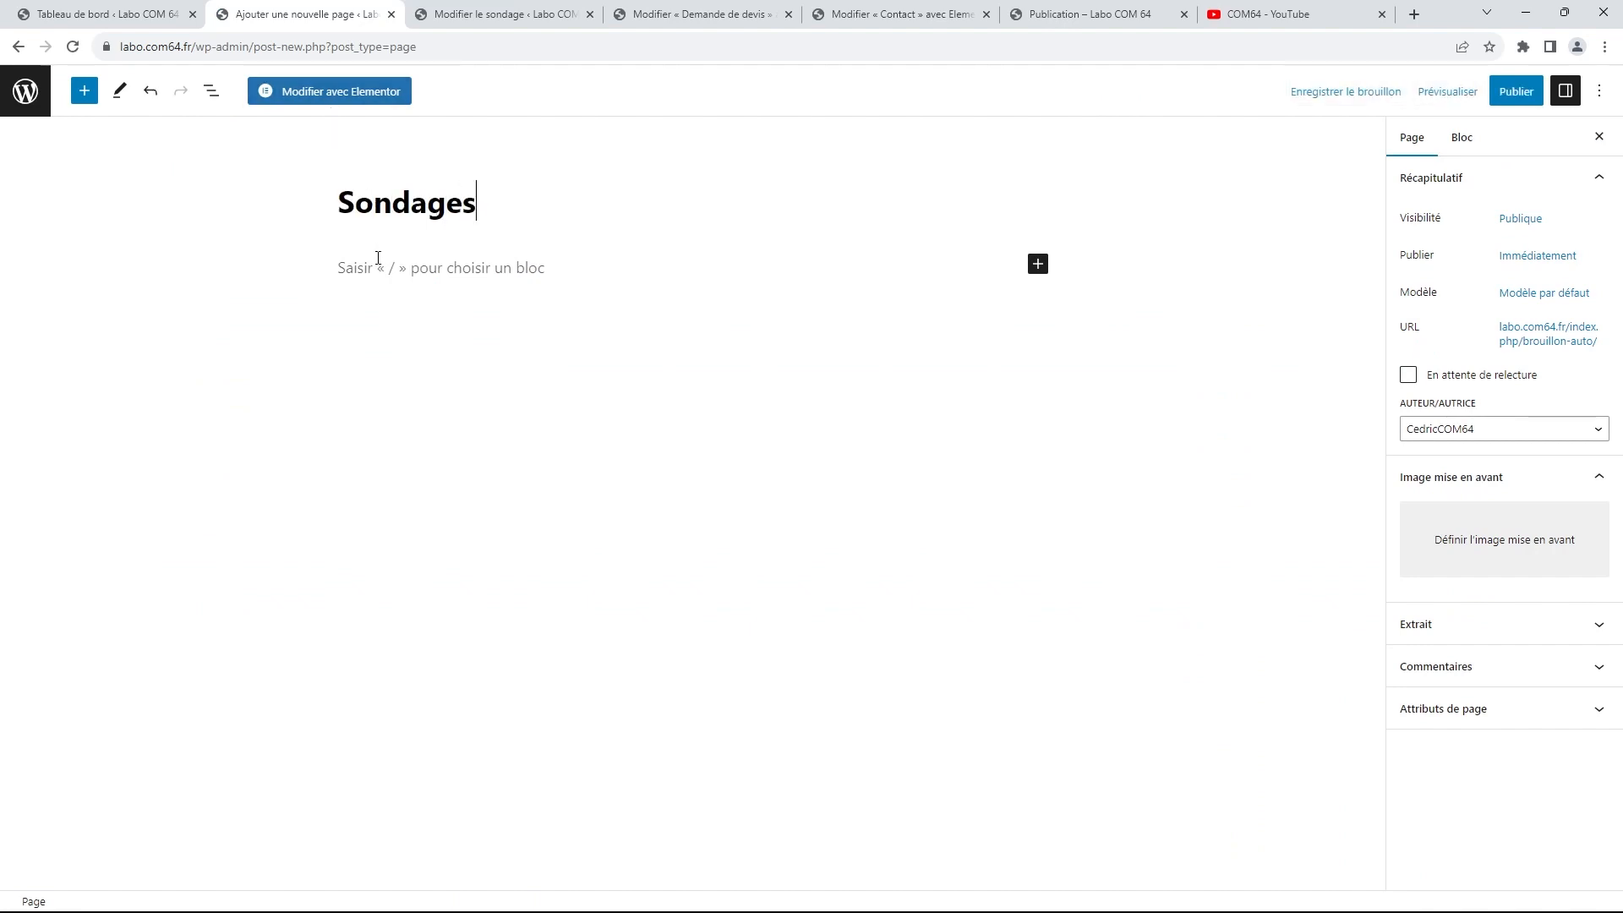
pyautogui.click(377, 271)
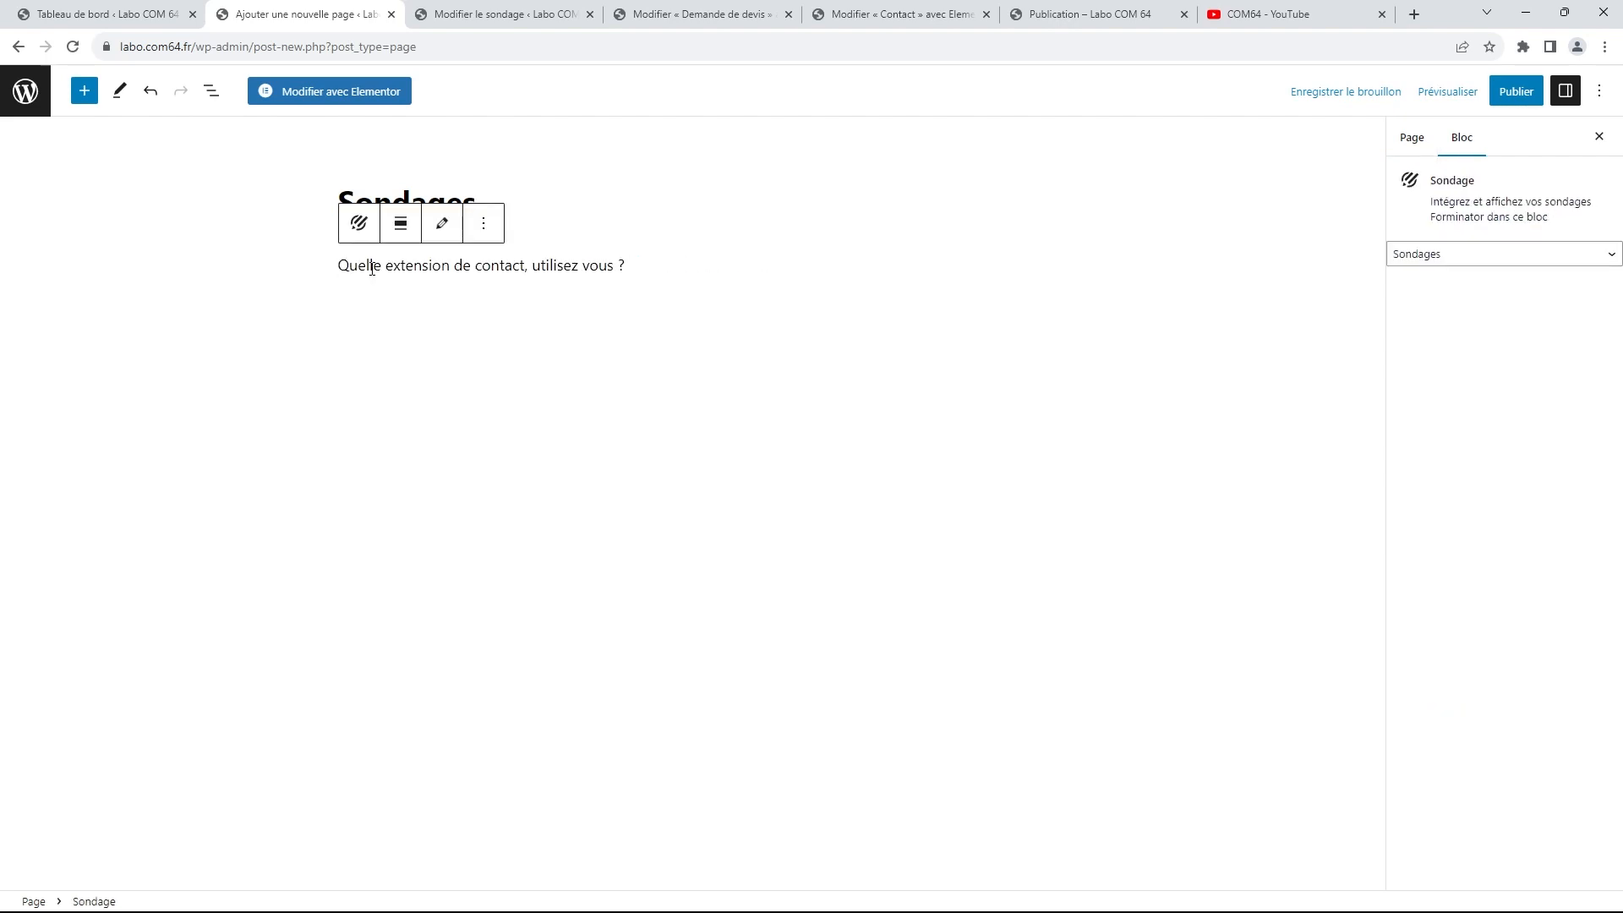
# Publish the "Sondages" page and open it on the live site
pyautogui.click(1515, 98)
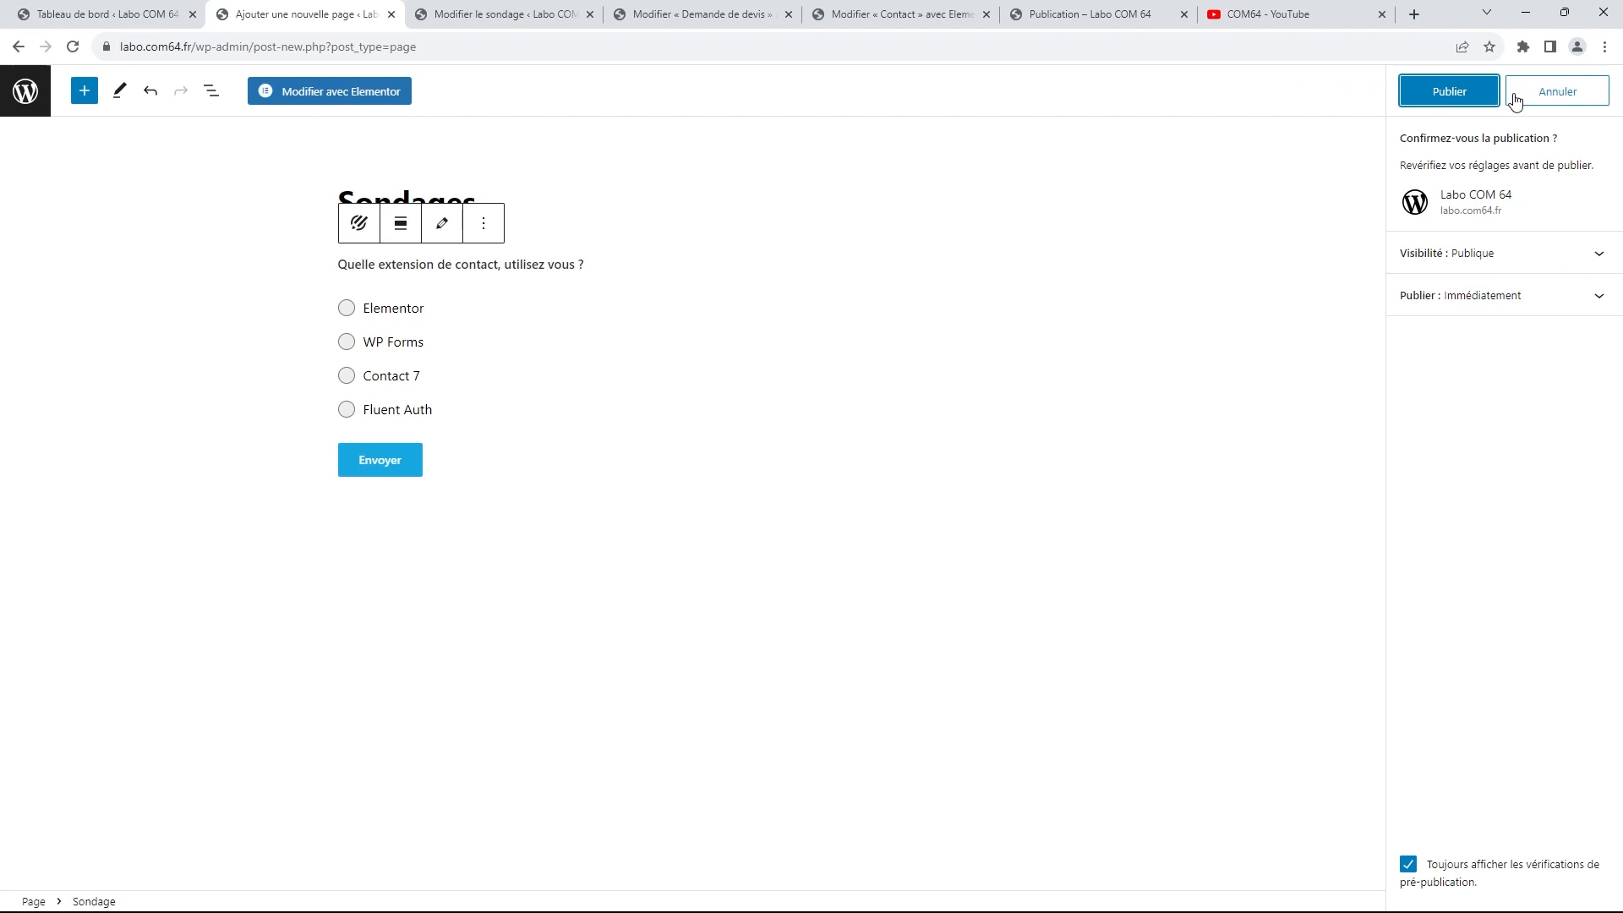
pyautogui.click(1463, 89)
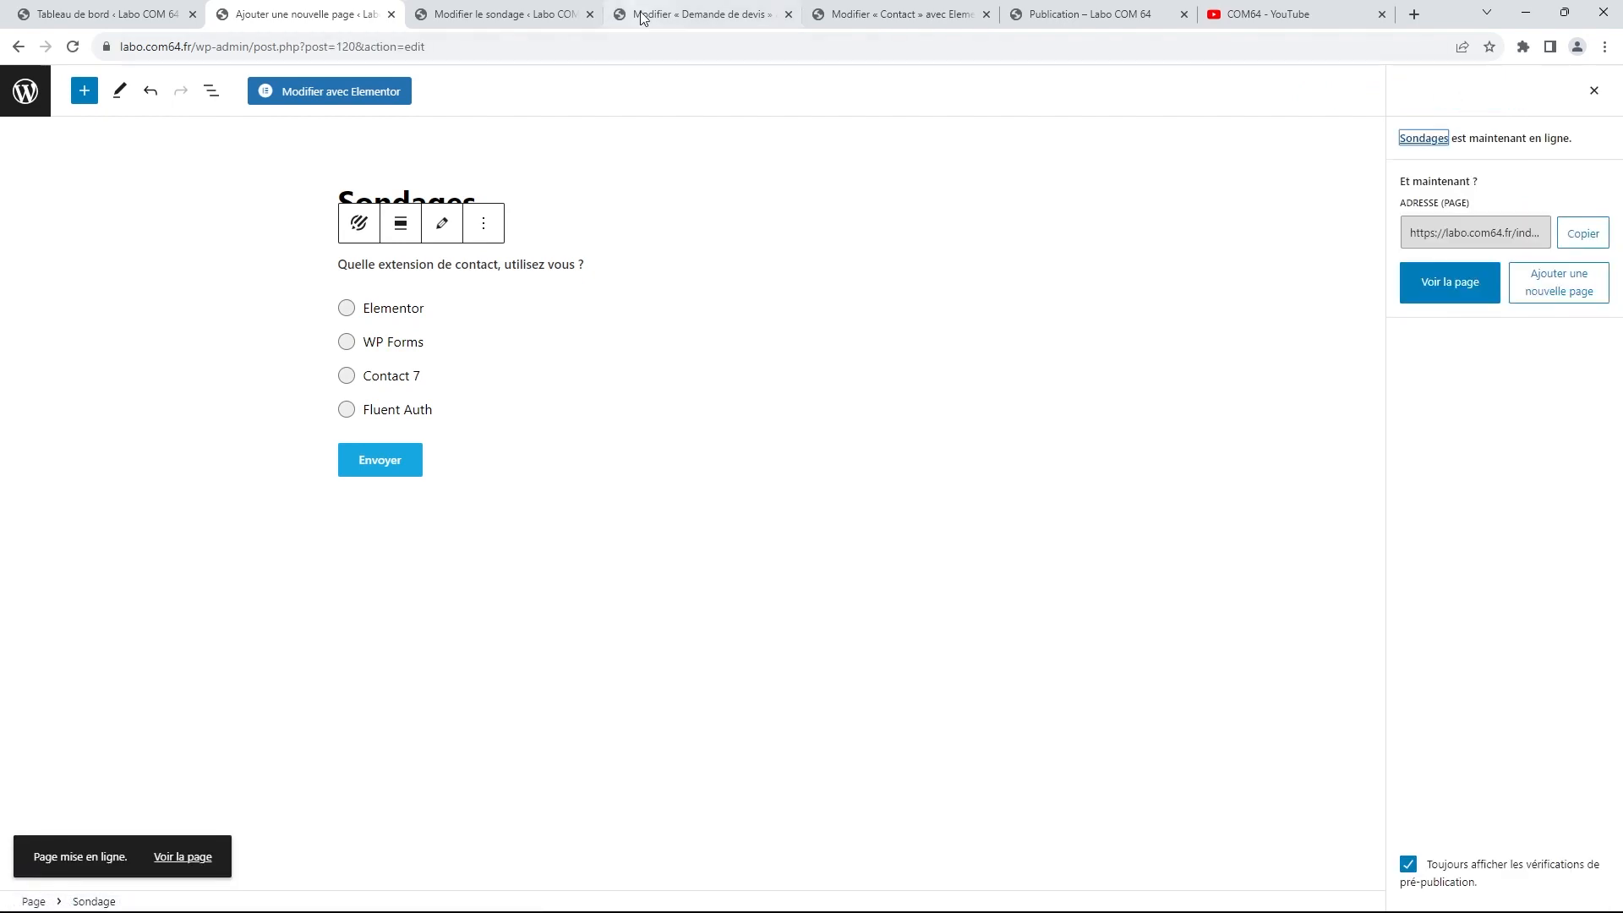
pyautogui.click(1090, 13)
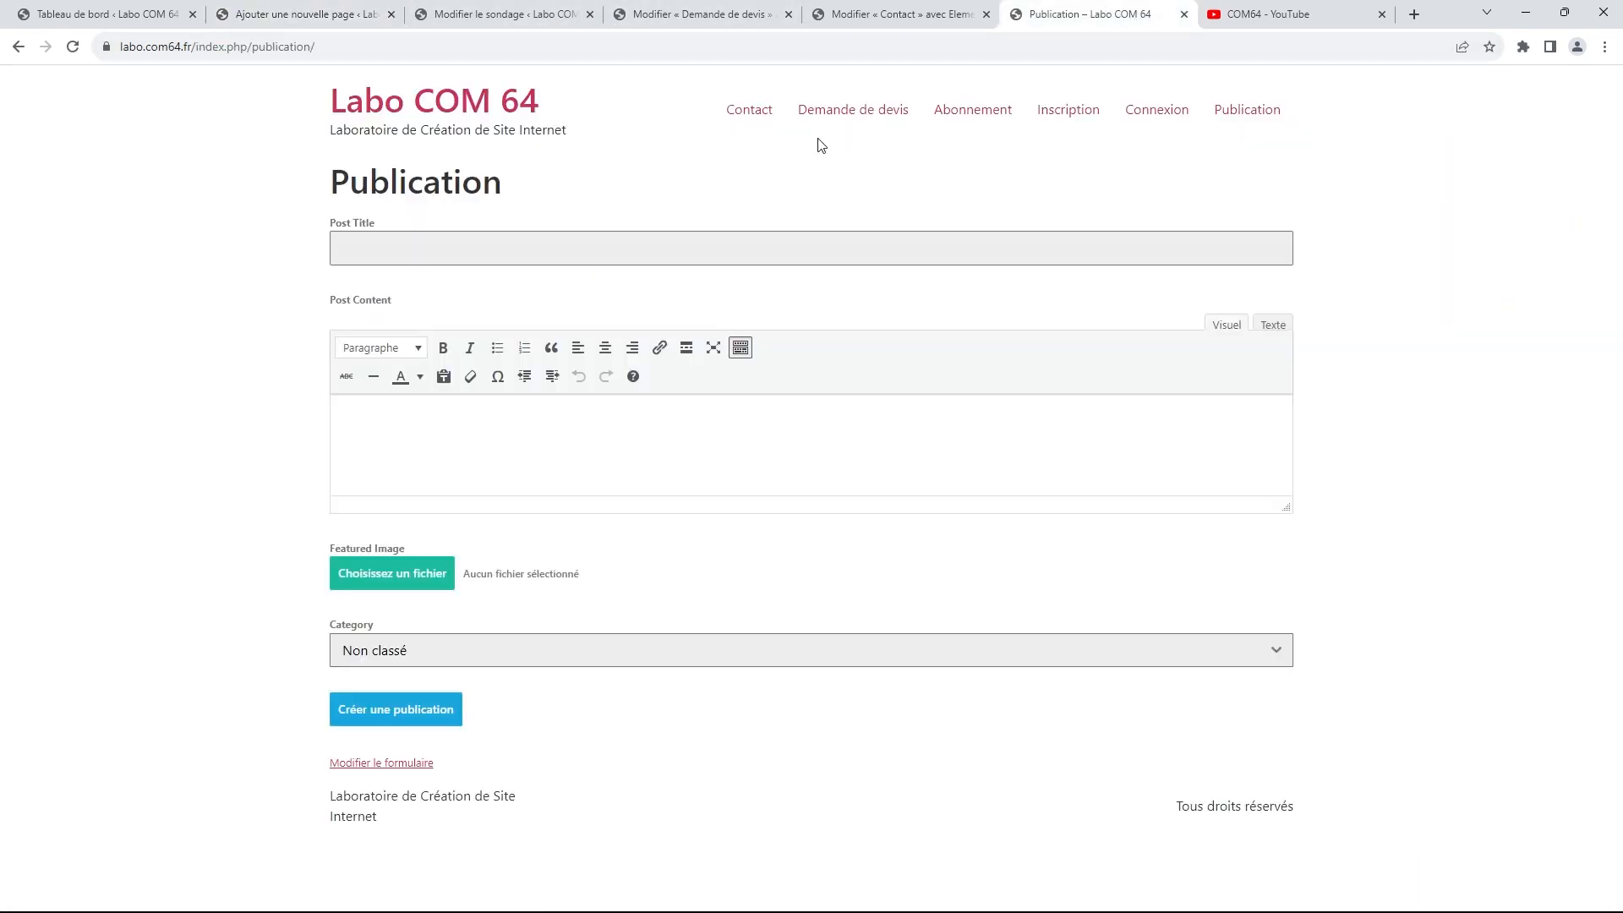
pyautogui.click(769, 114)
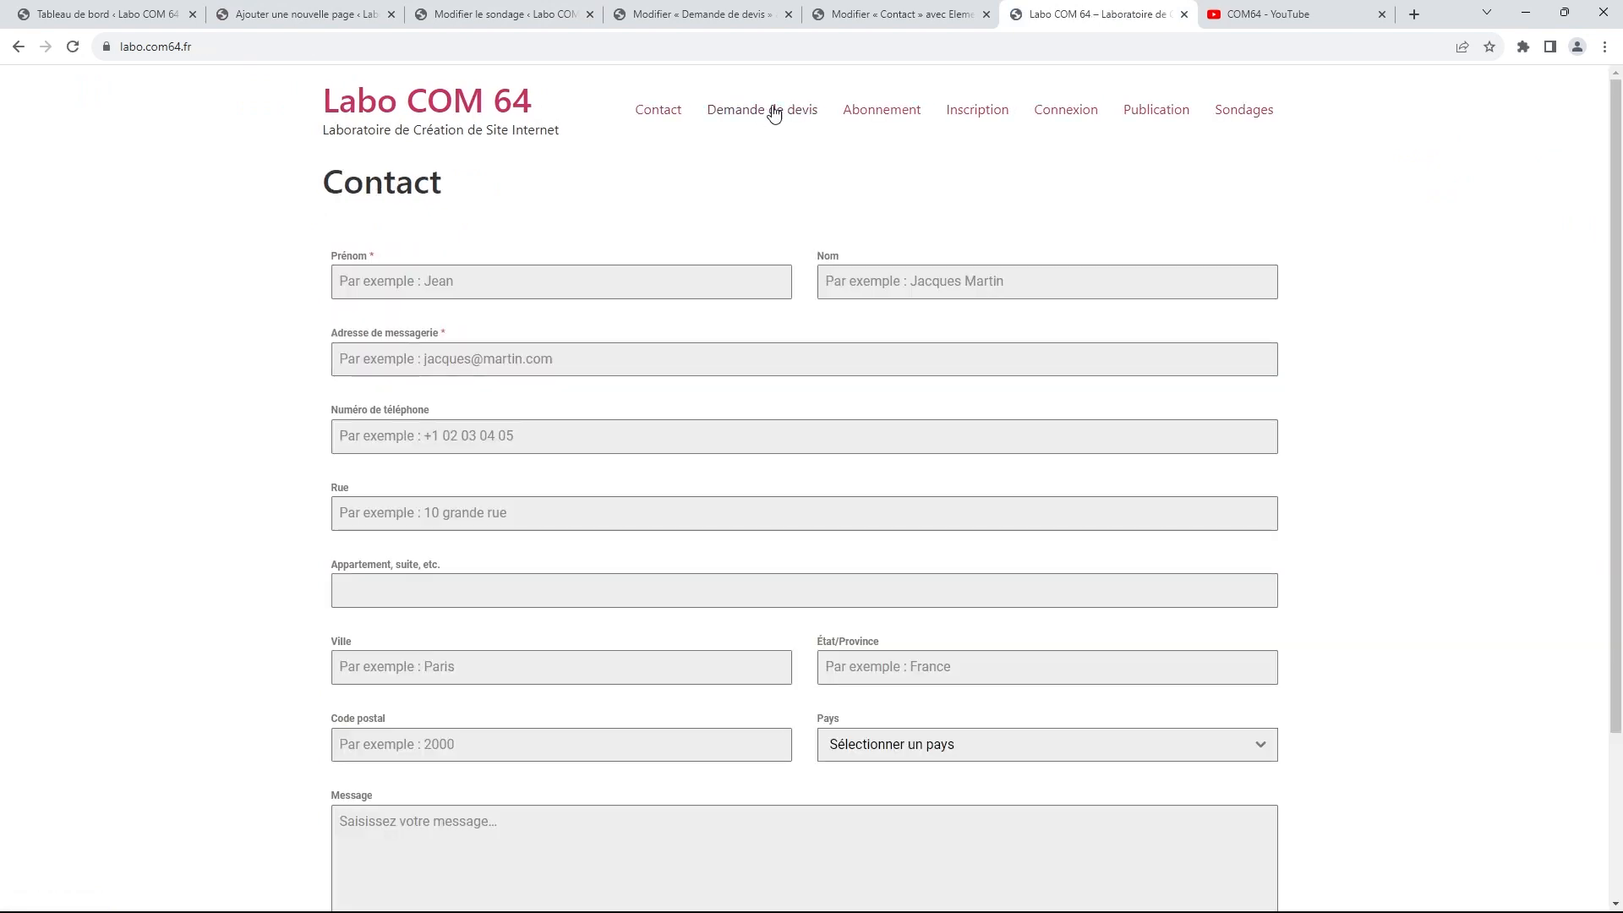
pyautogui.click(1251, 111)
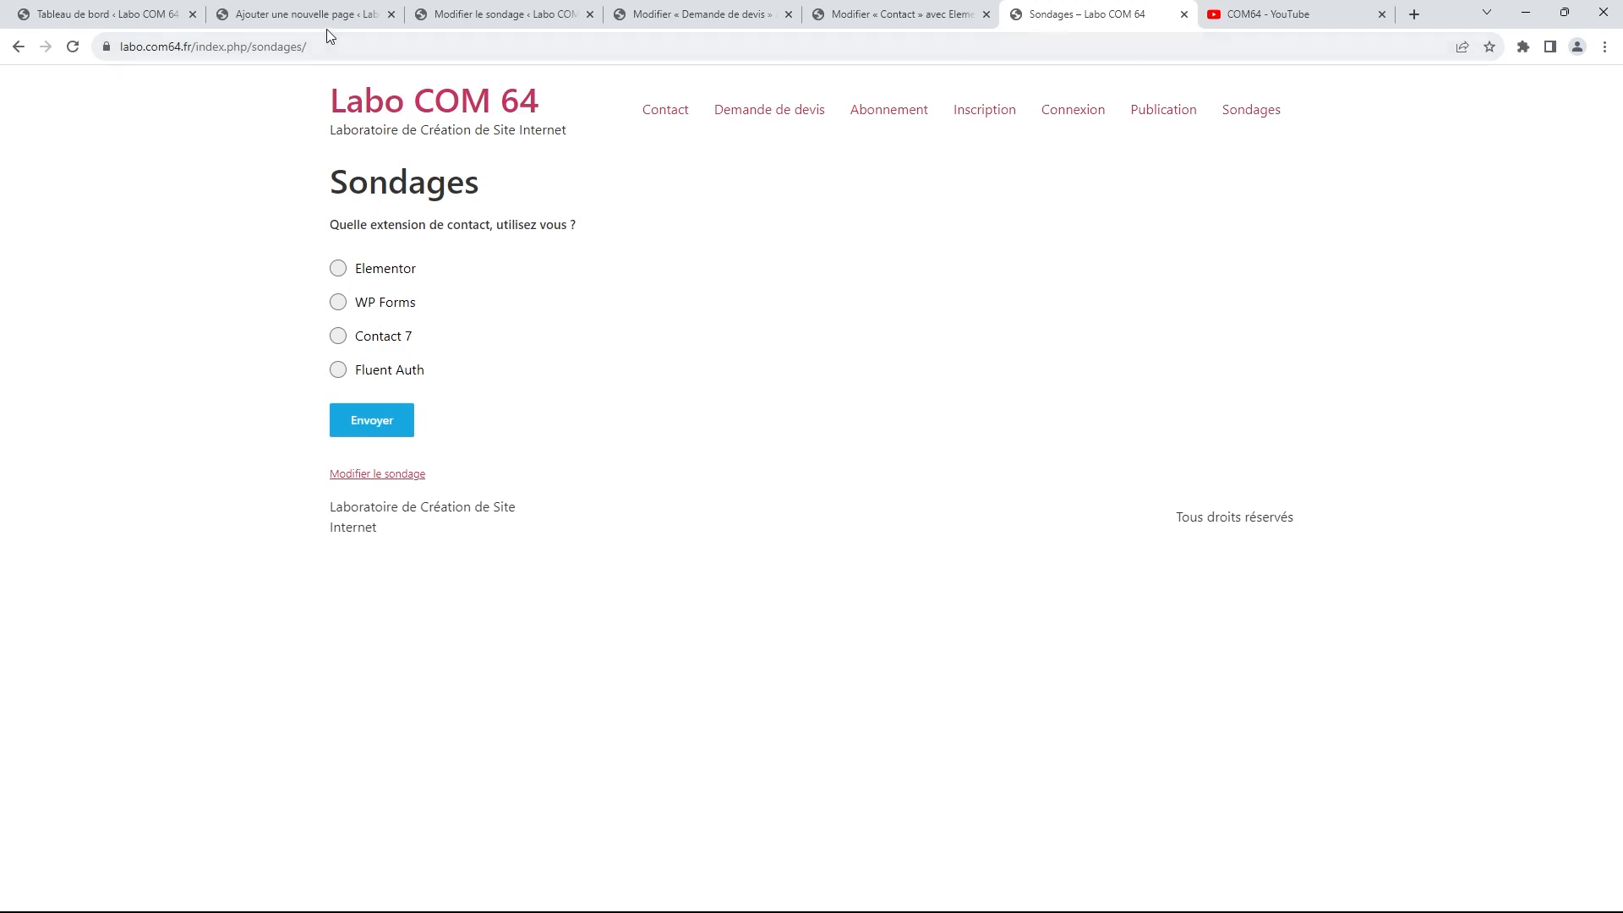
# Add the answer "Forminator" to the poll, move it above Elementor as the first answer, and update the poll
pyautogui.click(488, 23)
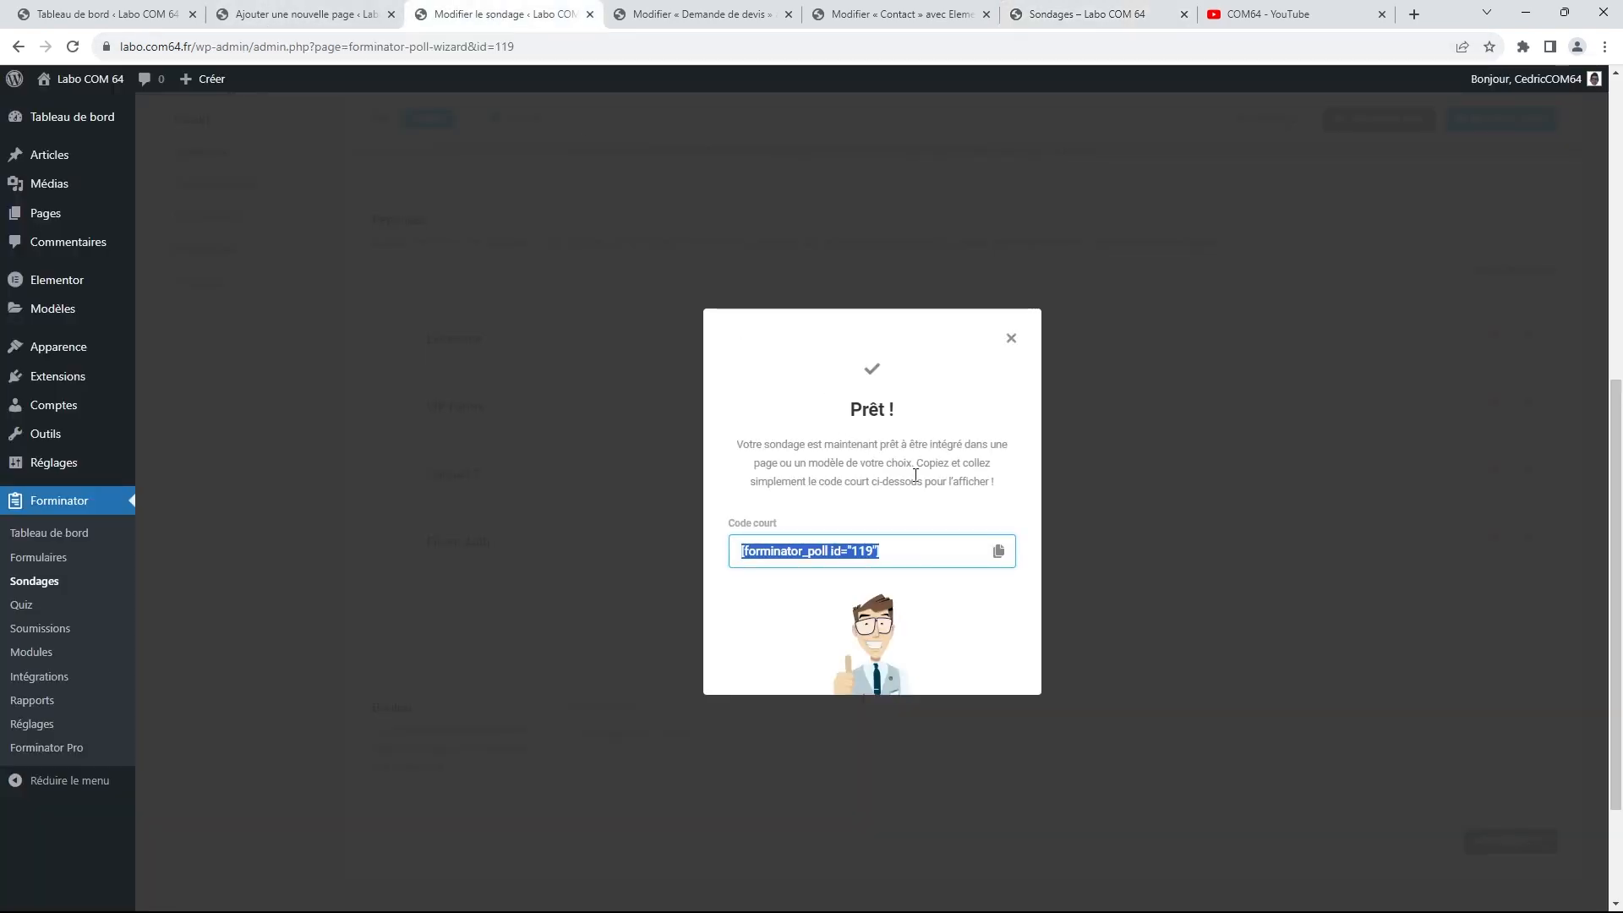
pyautogui.click(1009, 346)
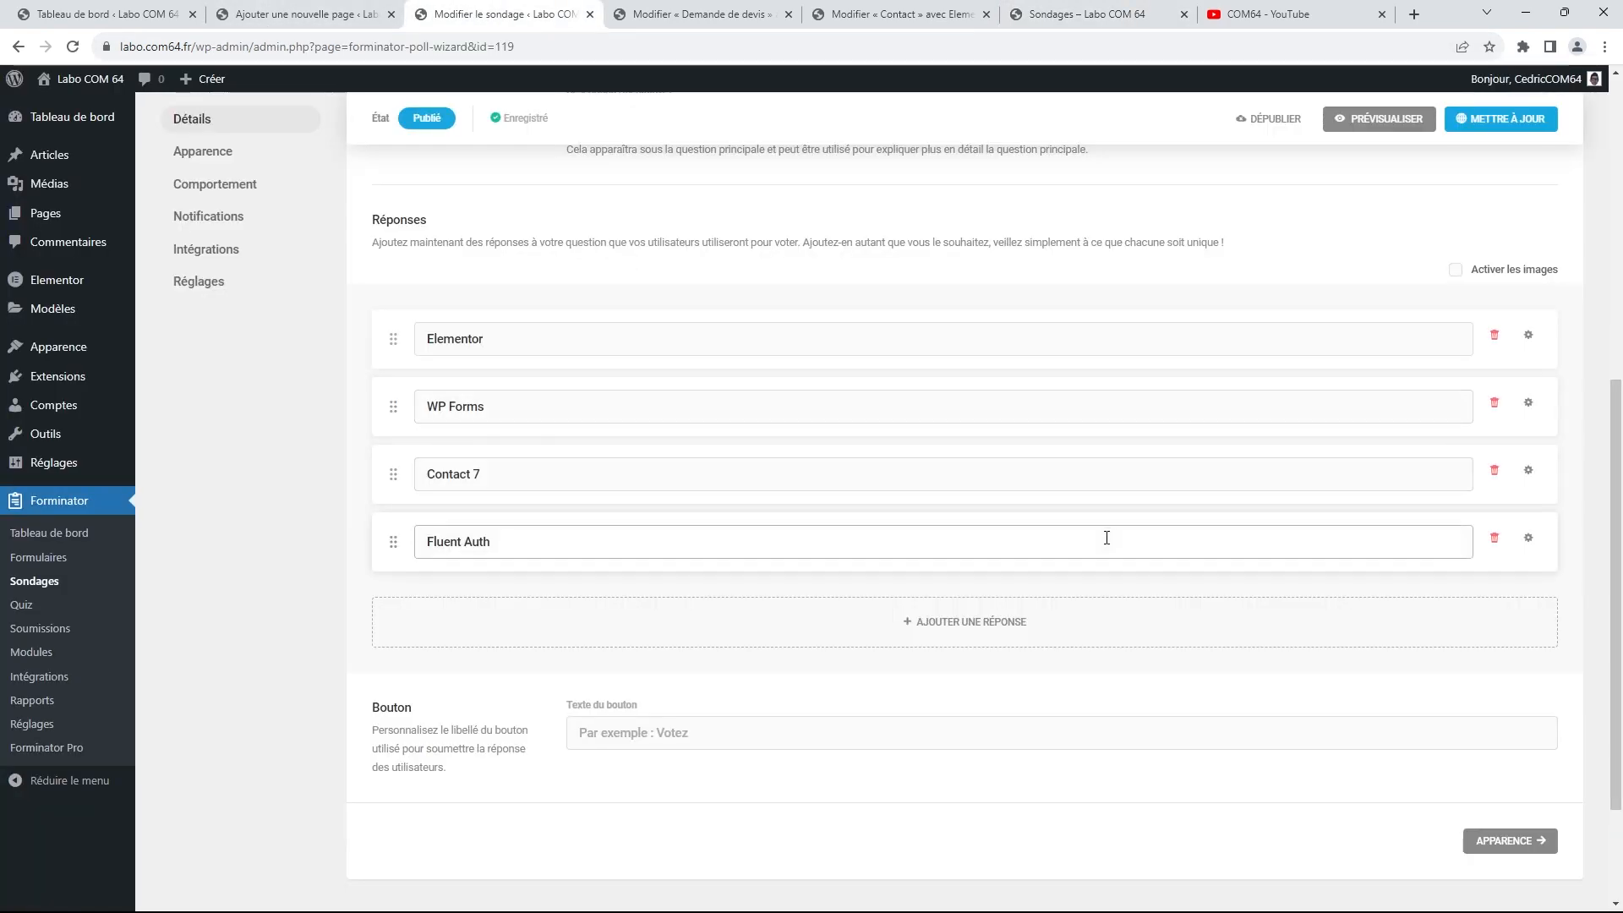
pyautogui.click(986, 619)
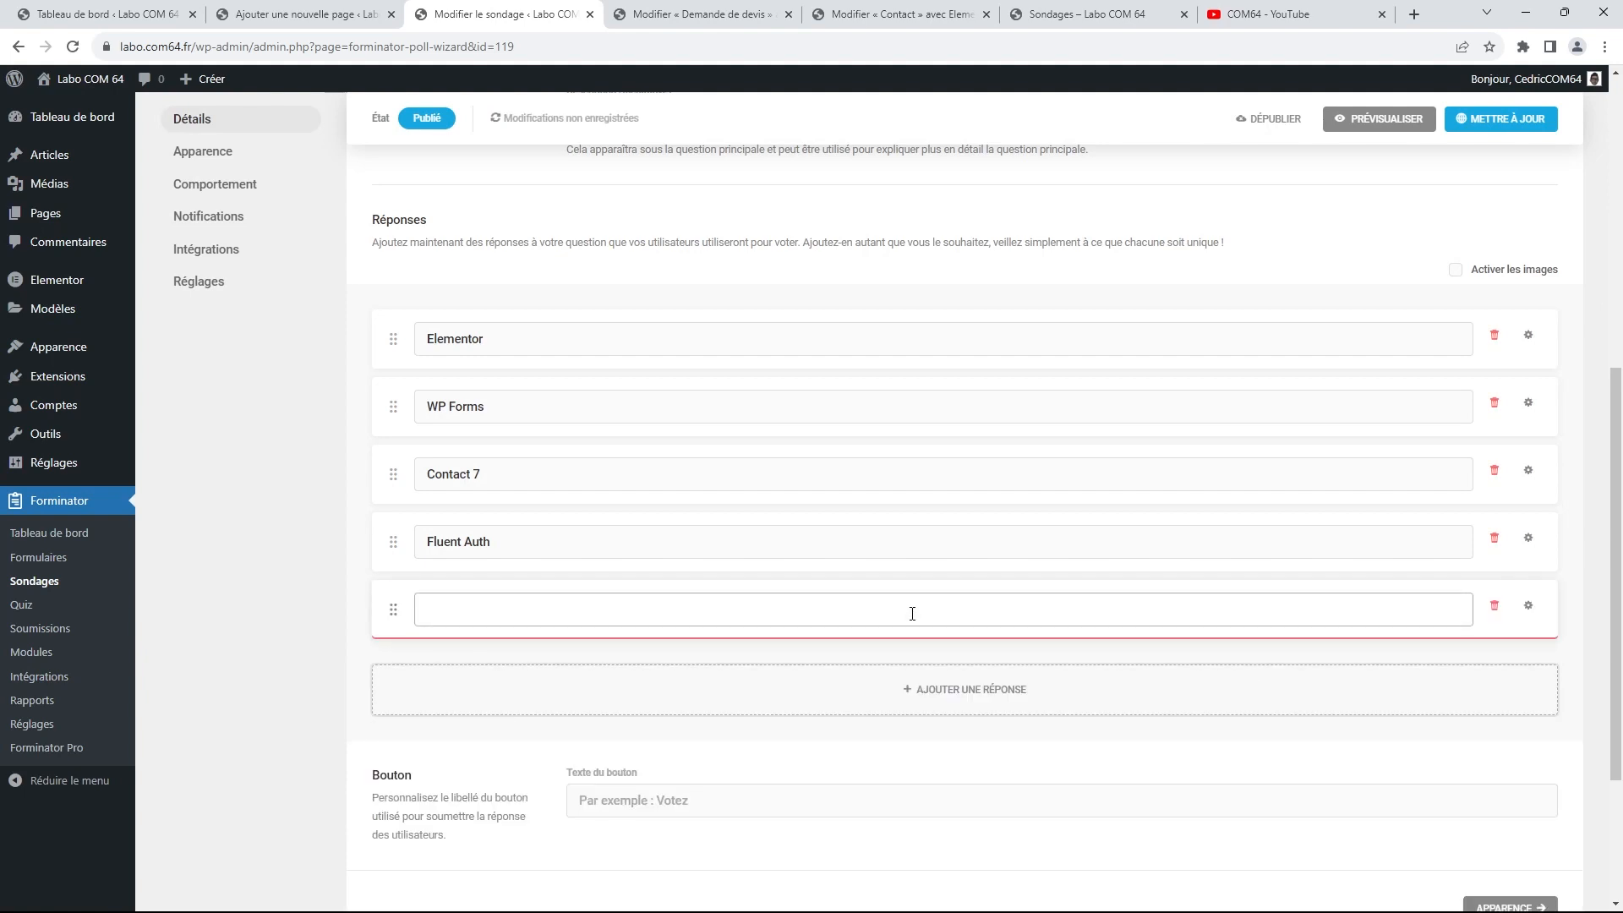
pyautogui.write('Fo')
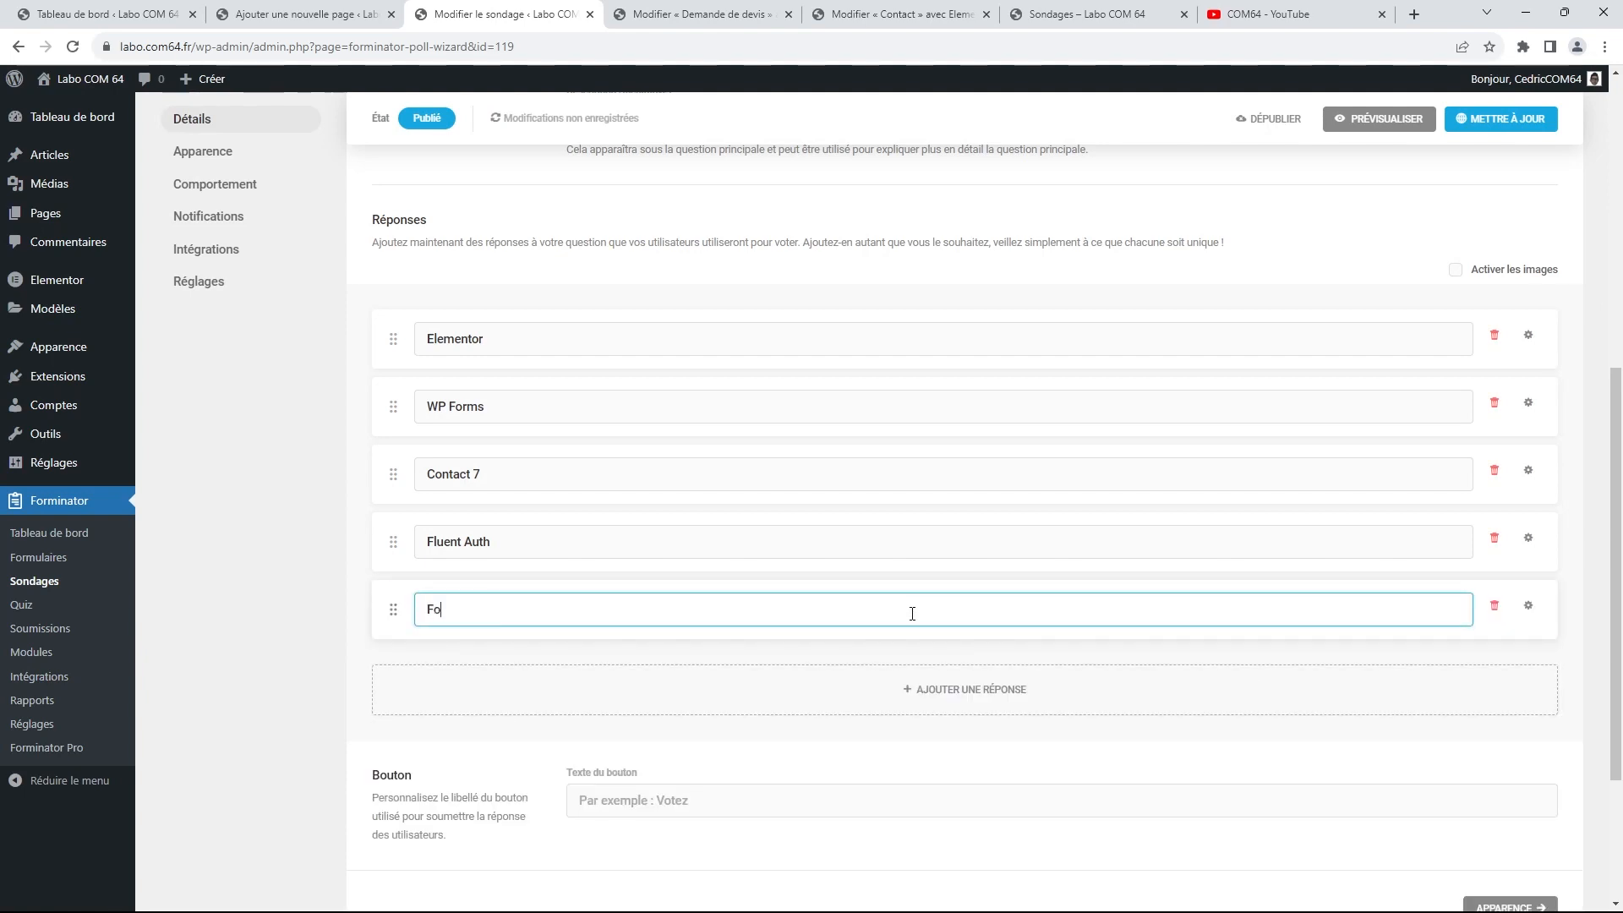
pyautogui.write('rminator')
pyautogui.moveTo(398, 593); pyautogui.dragTo(401, 338)
pyautogui.click(1498, 120)
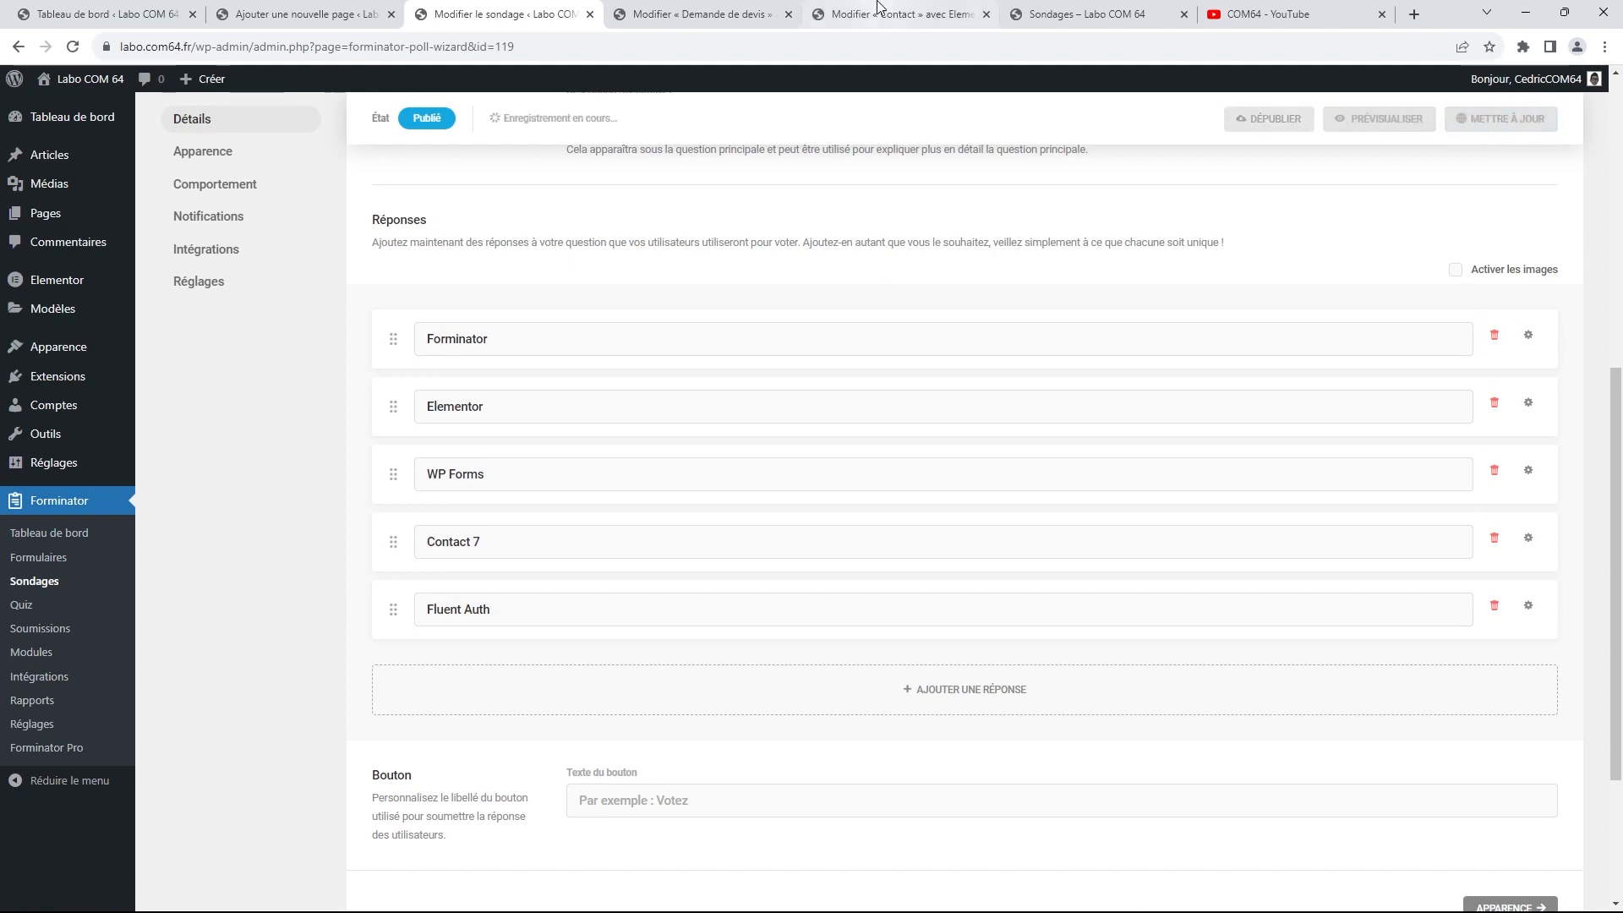
# Reload the live Sondages page and submit a vote for "Forminator"
pyautogui.click(1120, 14)
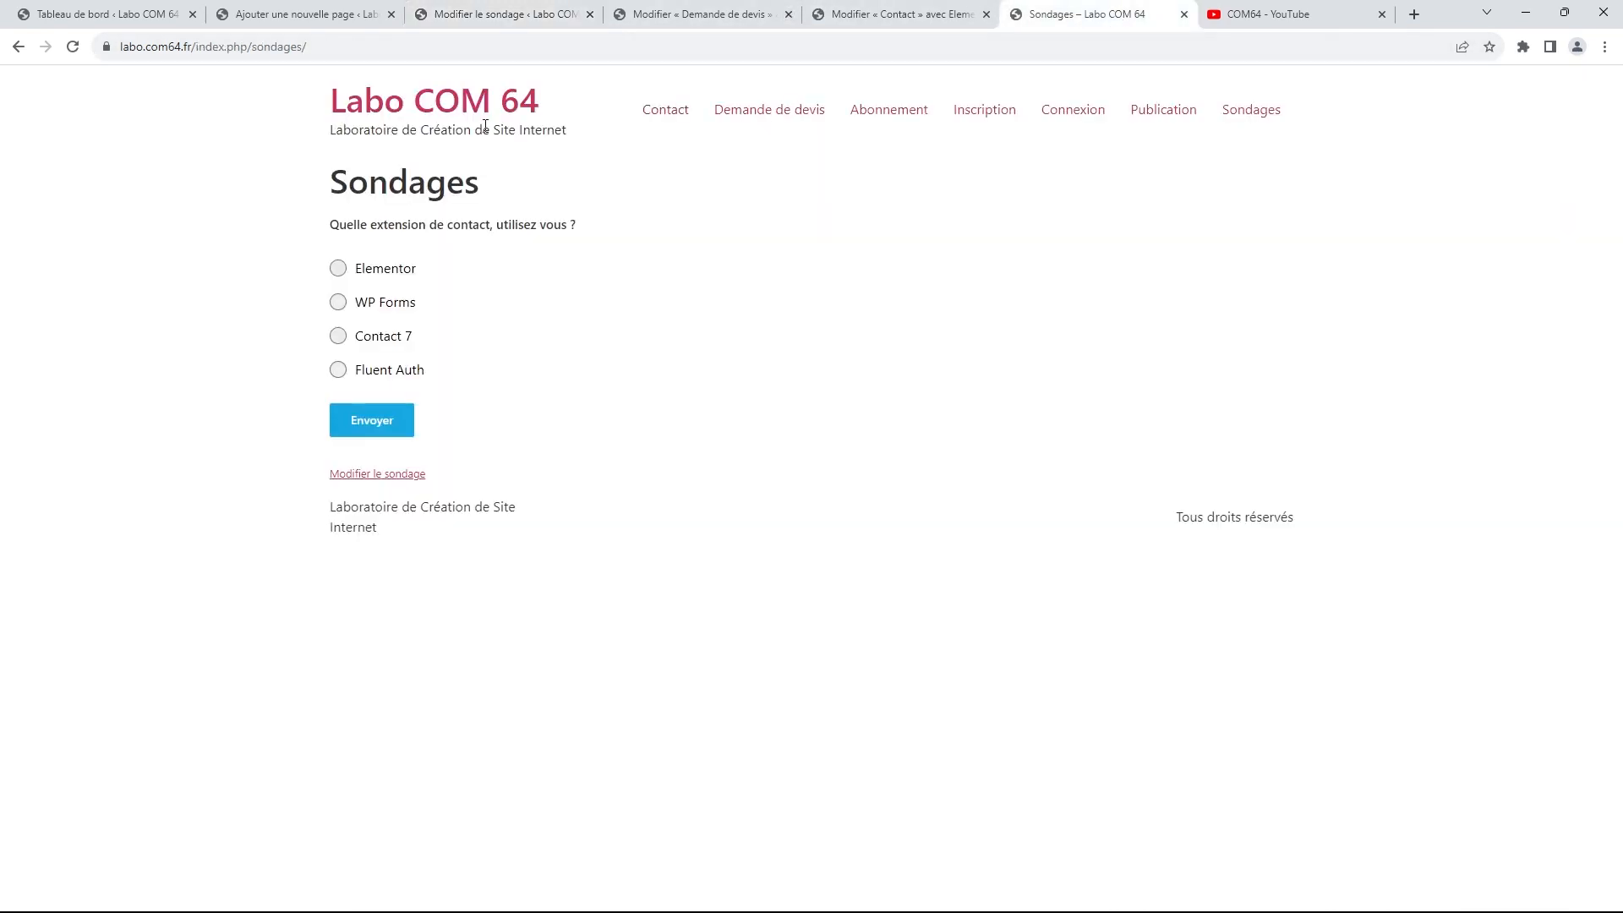
pyautogui.click(71, 46)
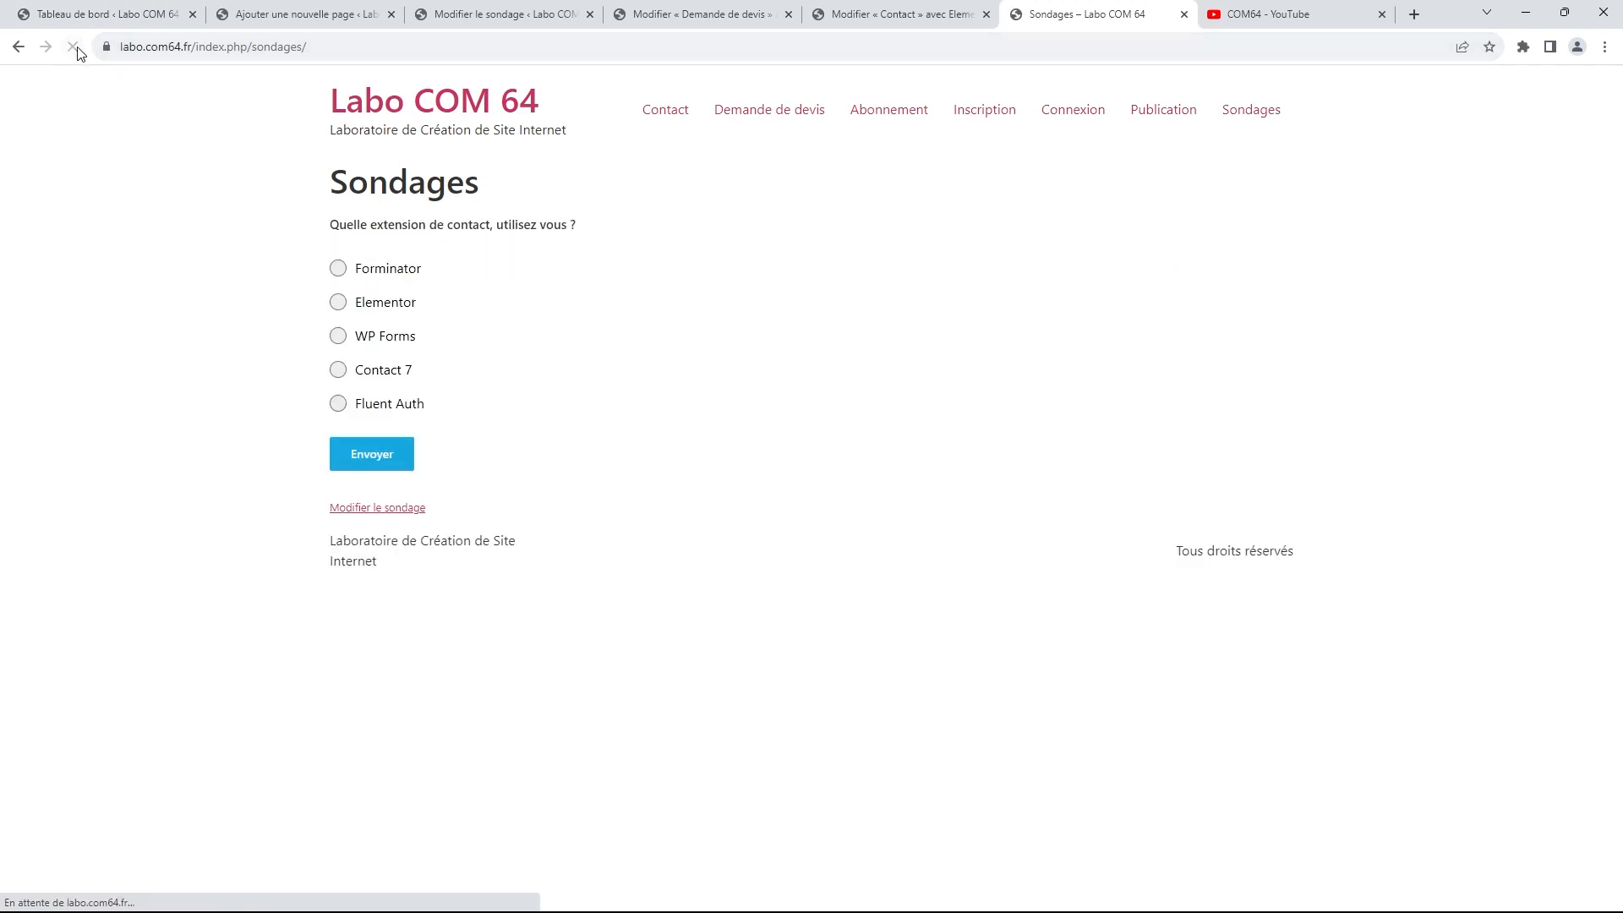
pyautogui.click(338, 269)
pyautogui.click(385, 456)
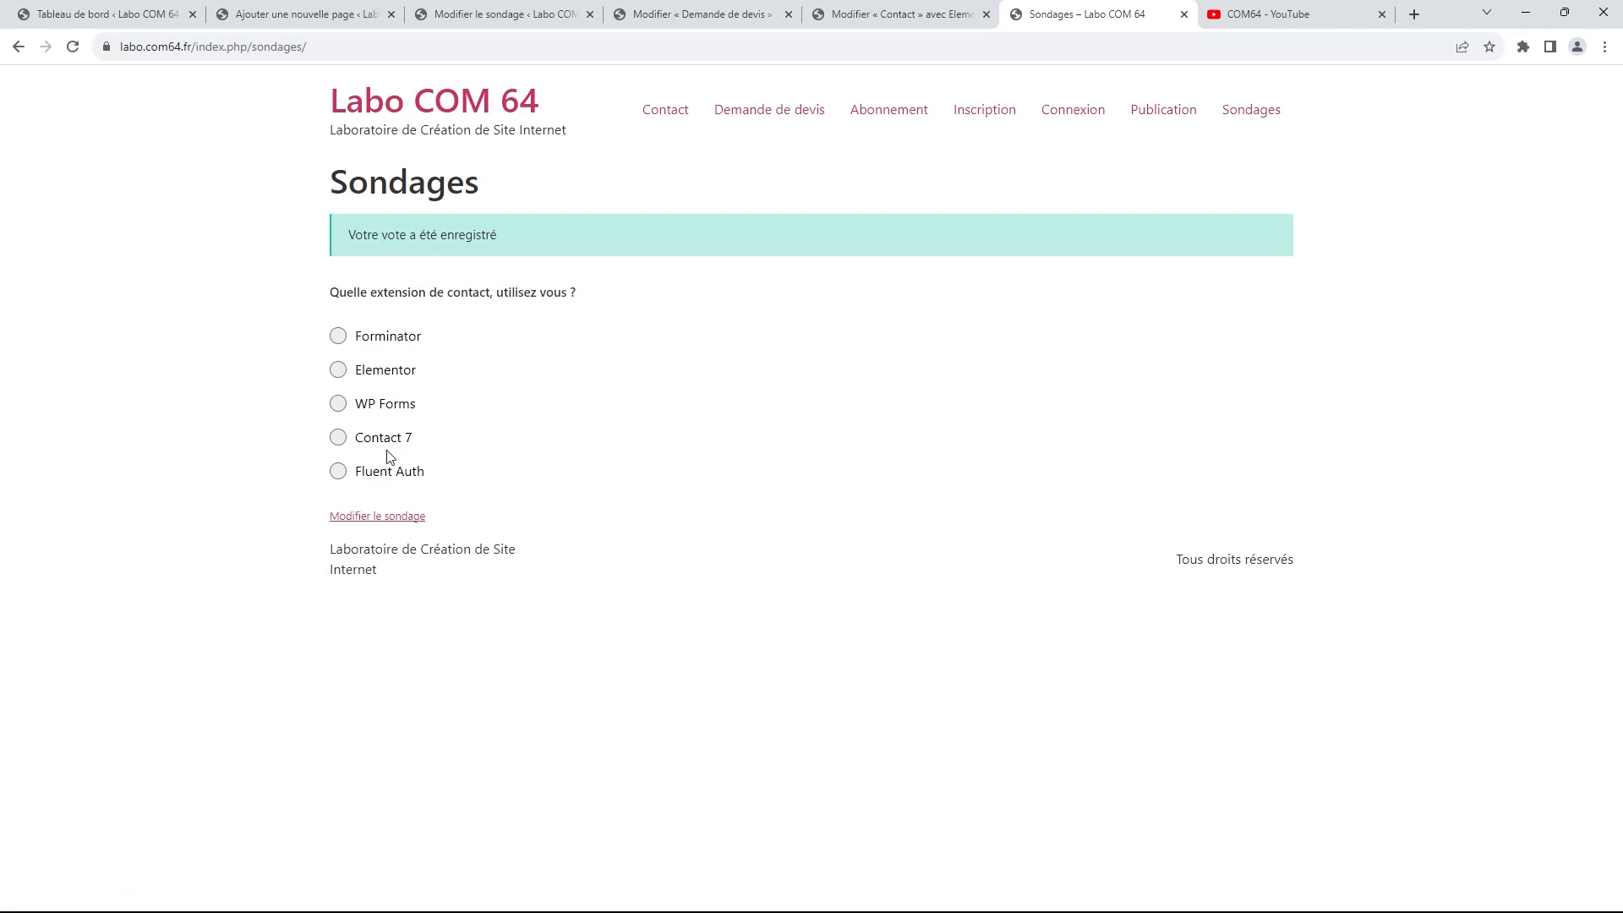
pyautogui.click(131, 17)
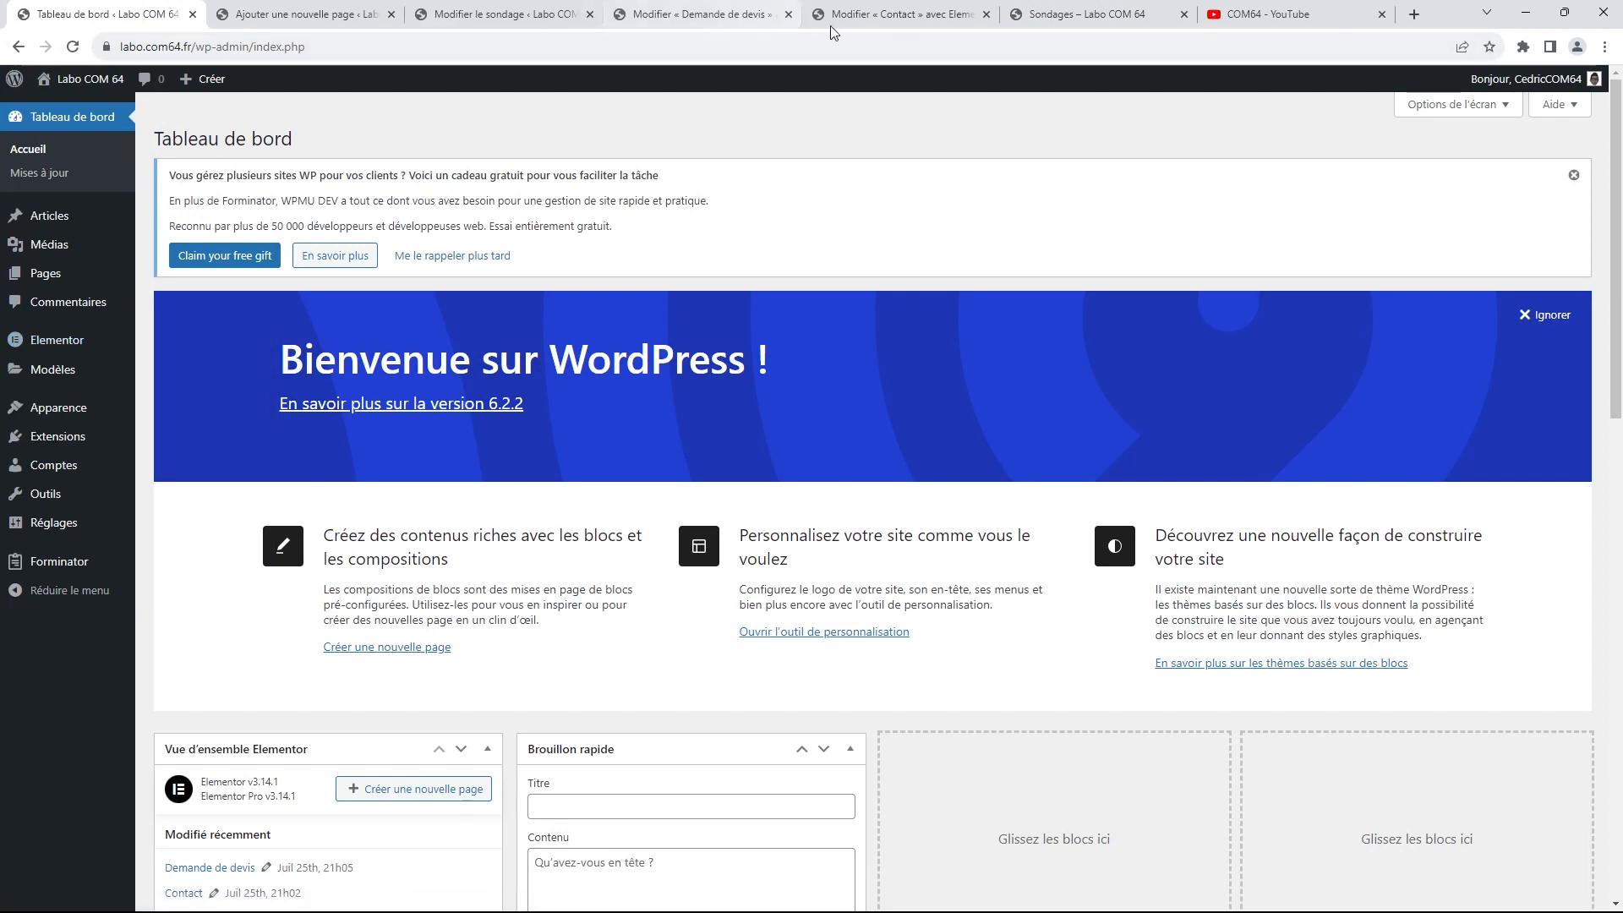
pyautogui.click(1111, 16)
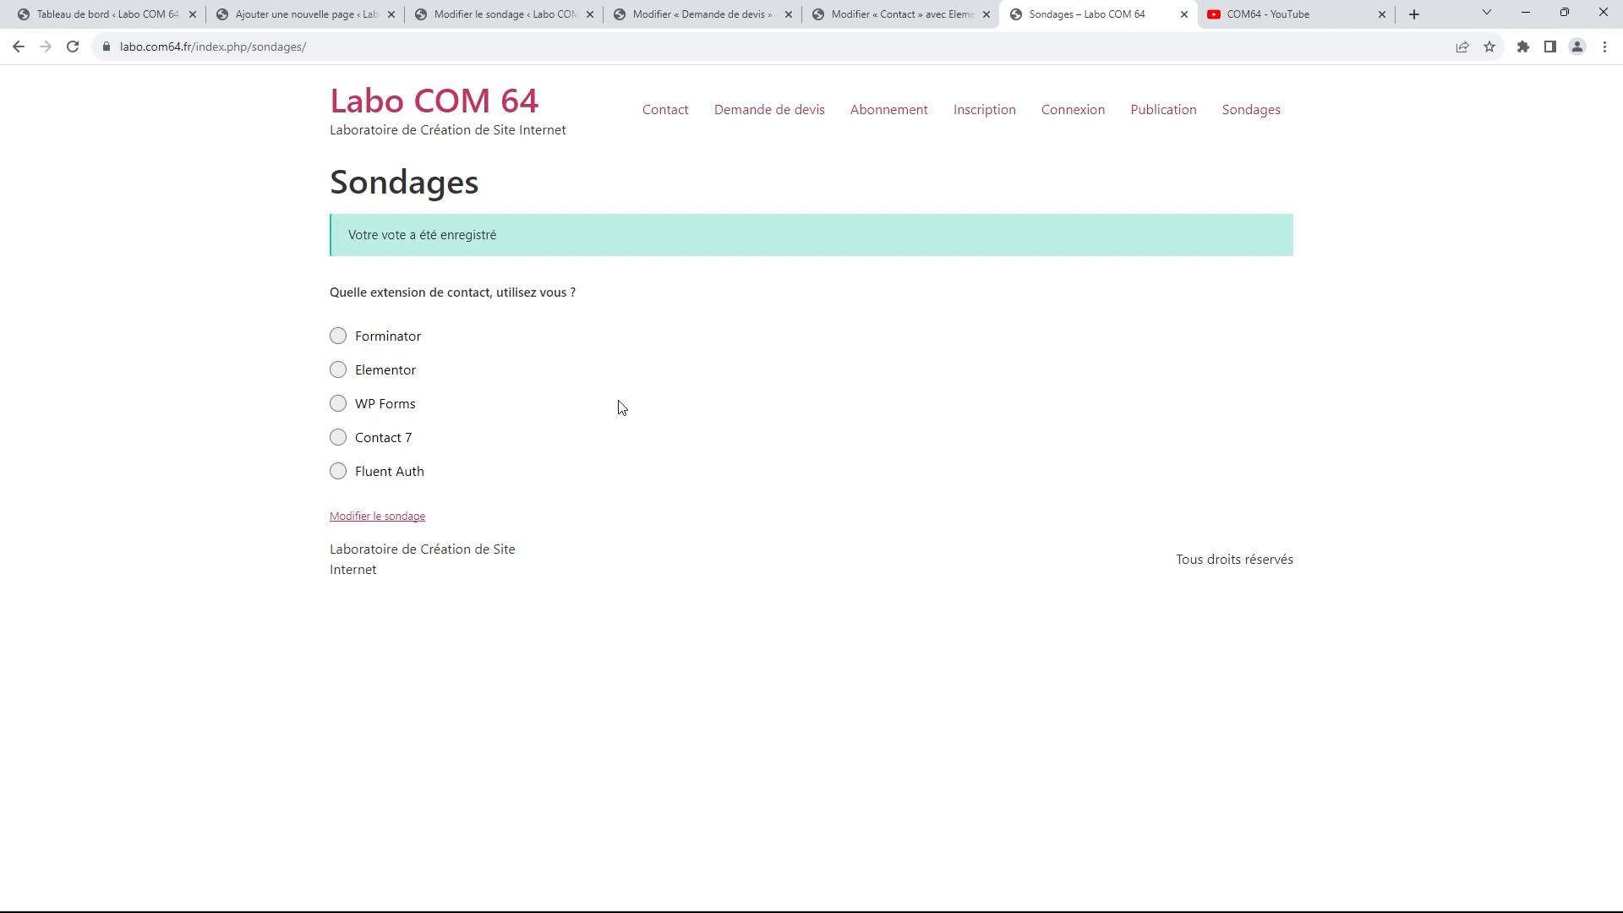
pyautogui.click(273, 19)
pyautogui.click(129, 23)
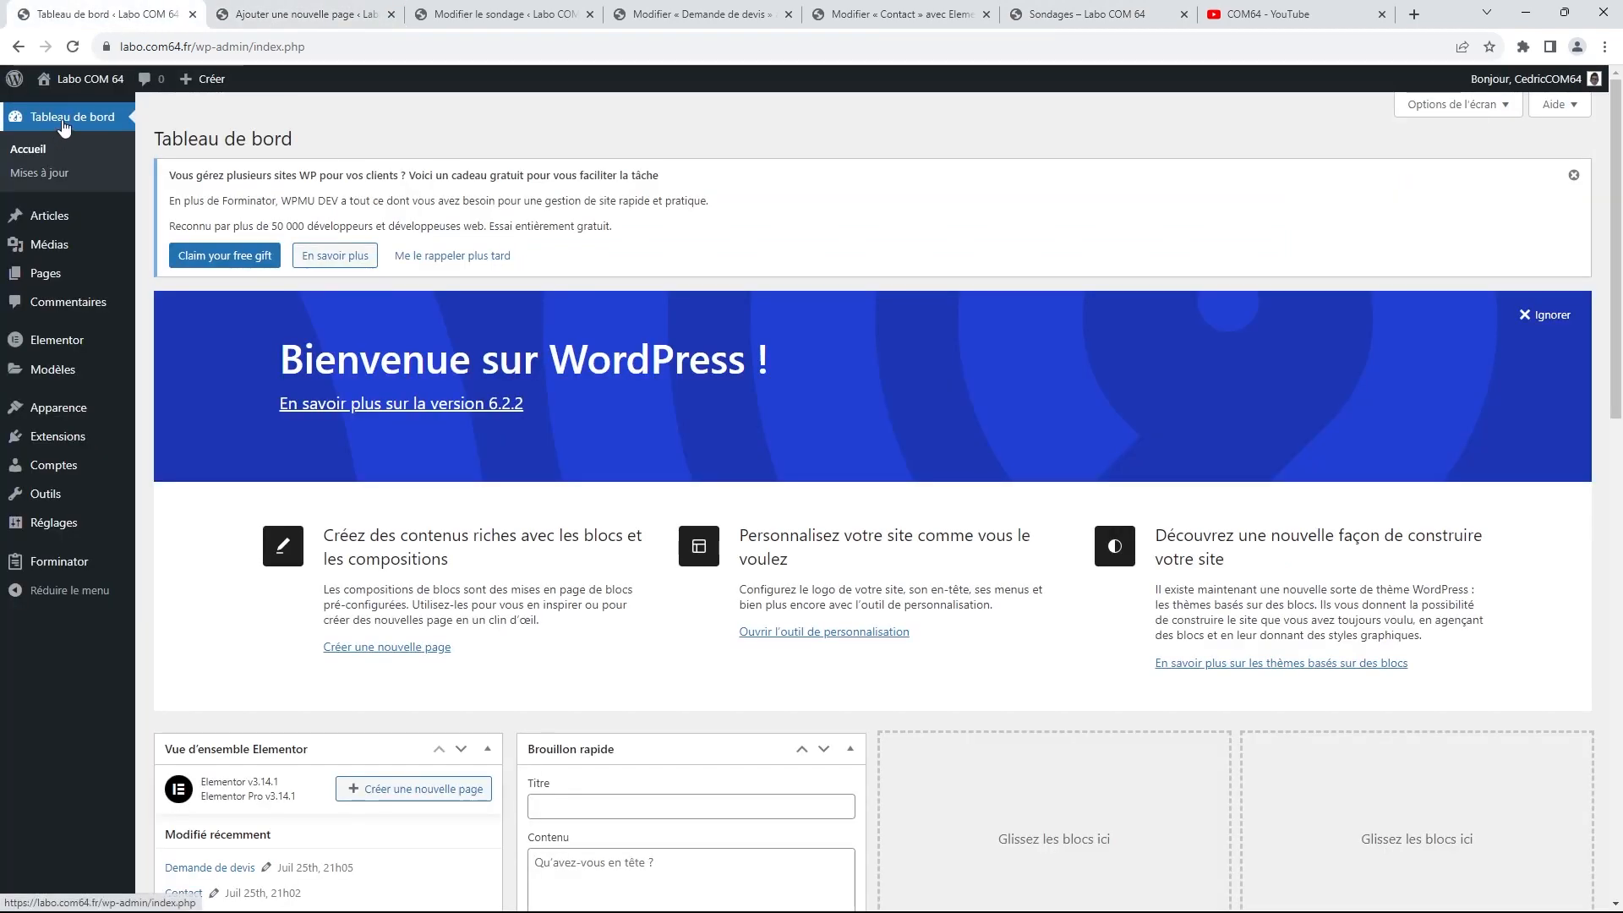
pyautogui.click(272, 16)
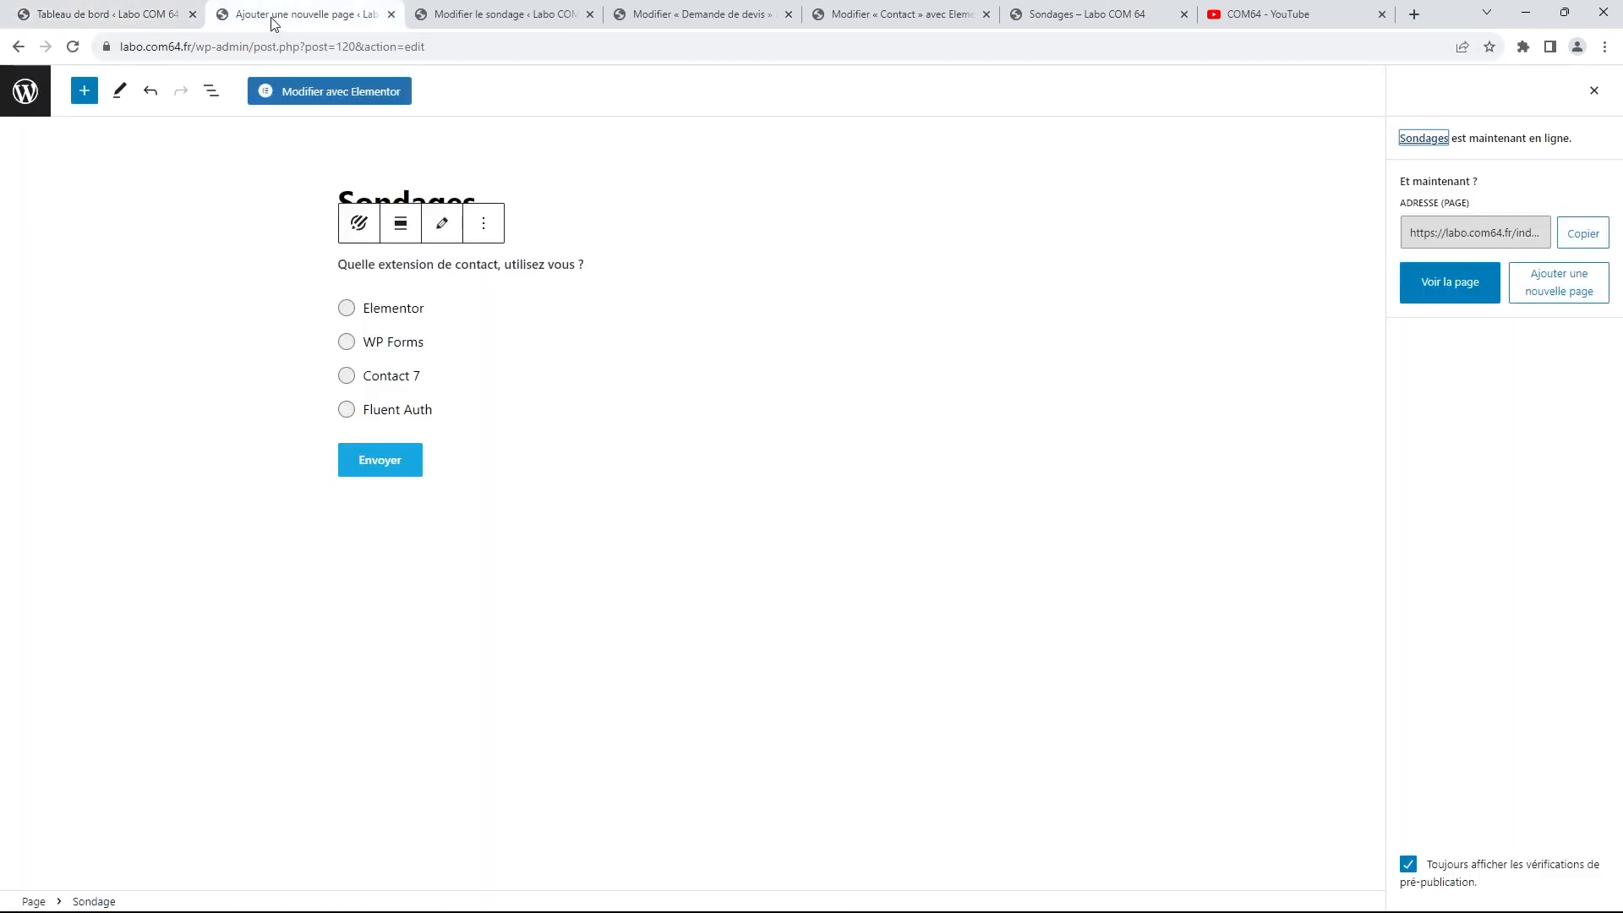
# Examine the poll submissions in Forminator's poll list and dashboard, and view the statistics of the "Sondages" poll
pyautogui.click(499, 15)
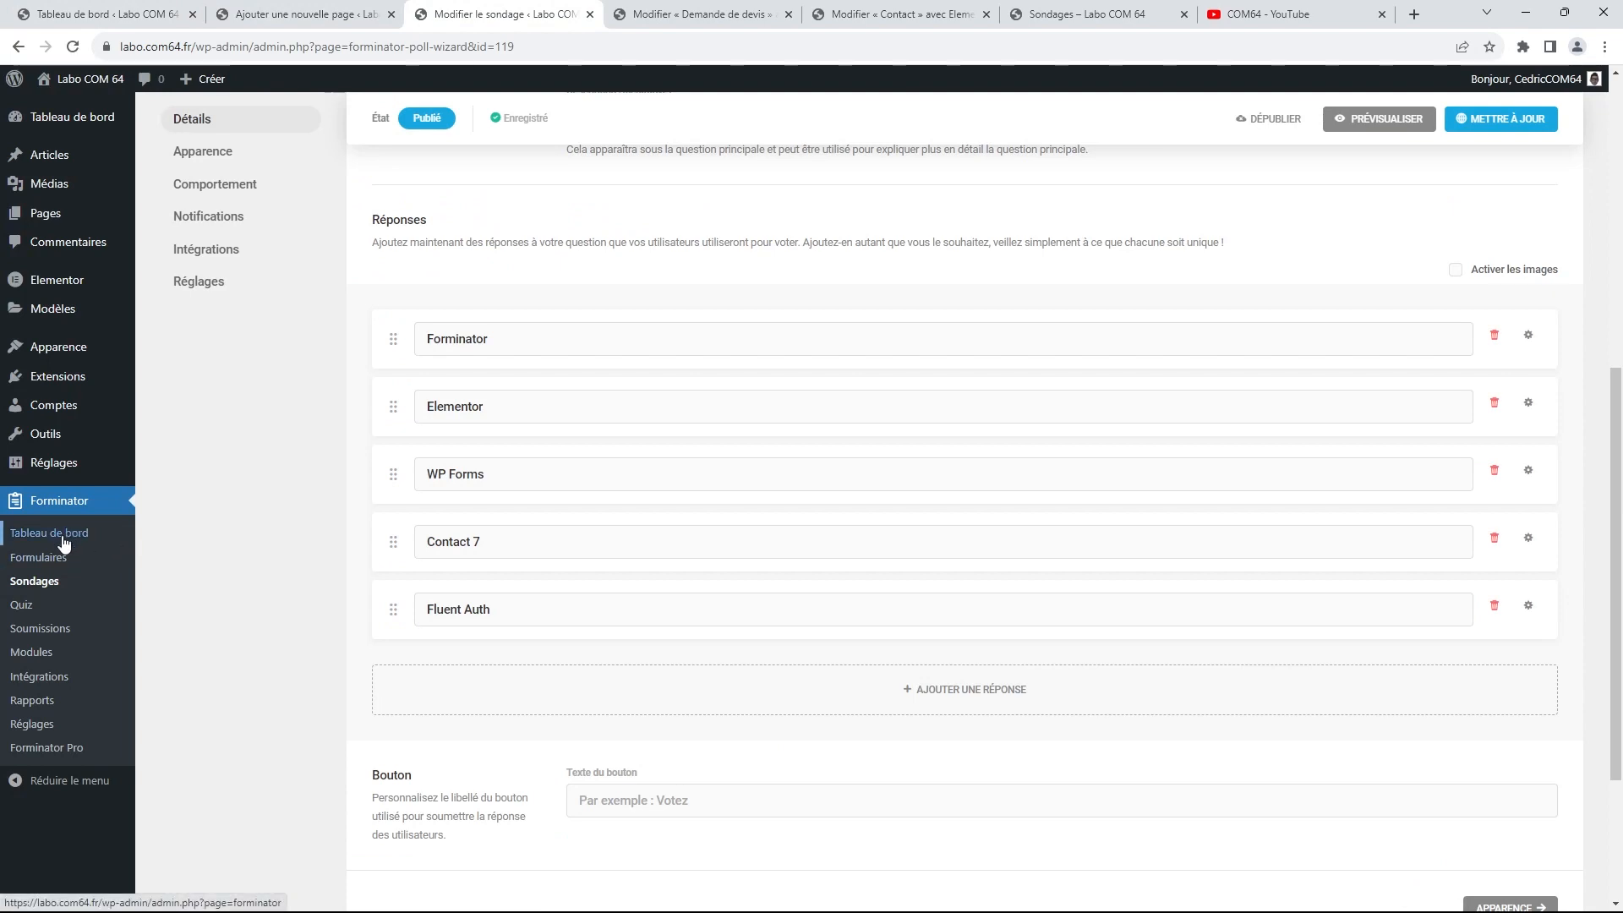
pyautogui.click(36, 581)
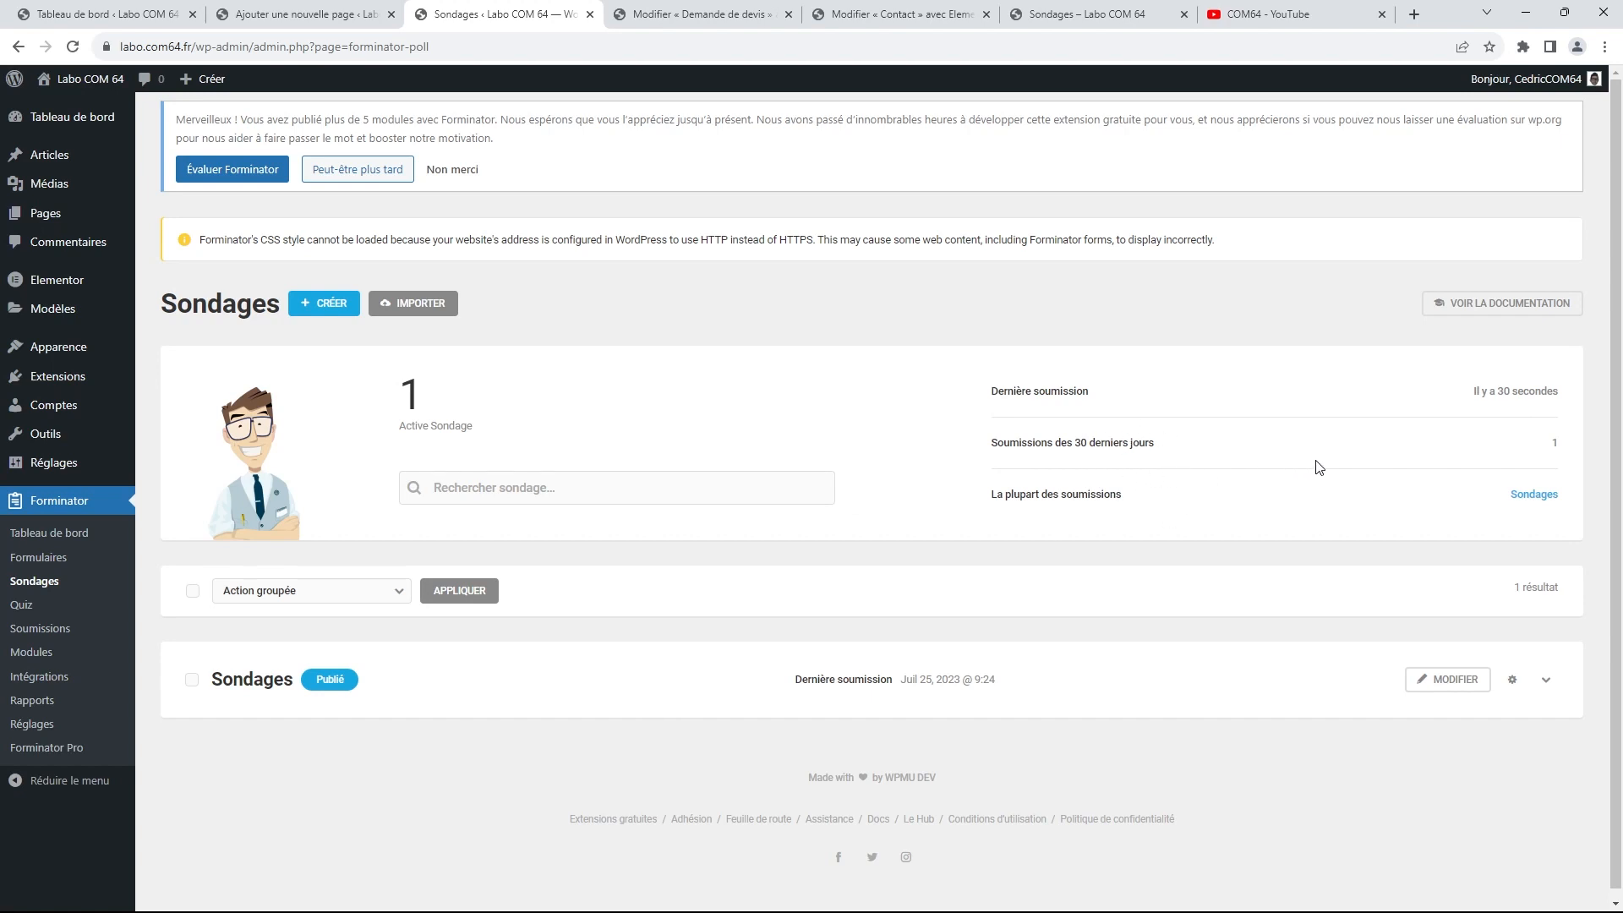
pyautogui.scroll(-1, 978, 511)
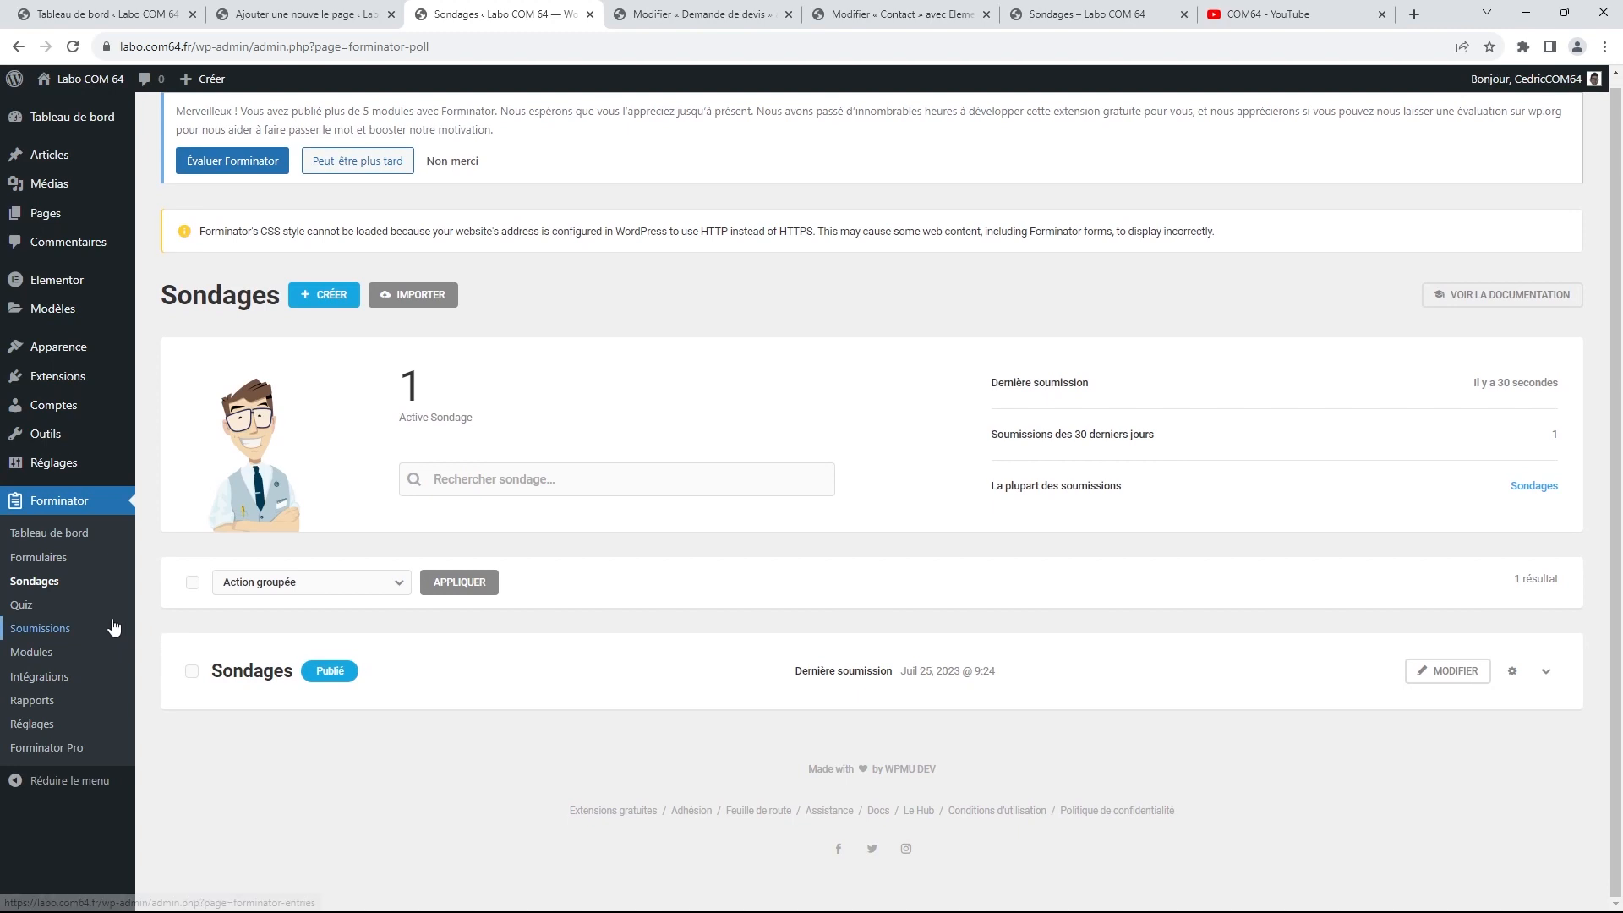
pyautogui.click(82, 533)
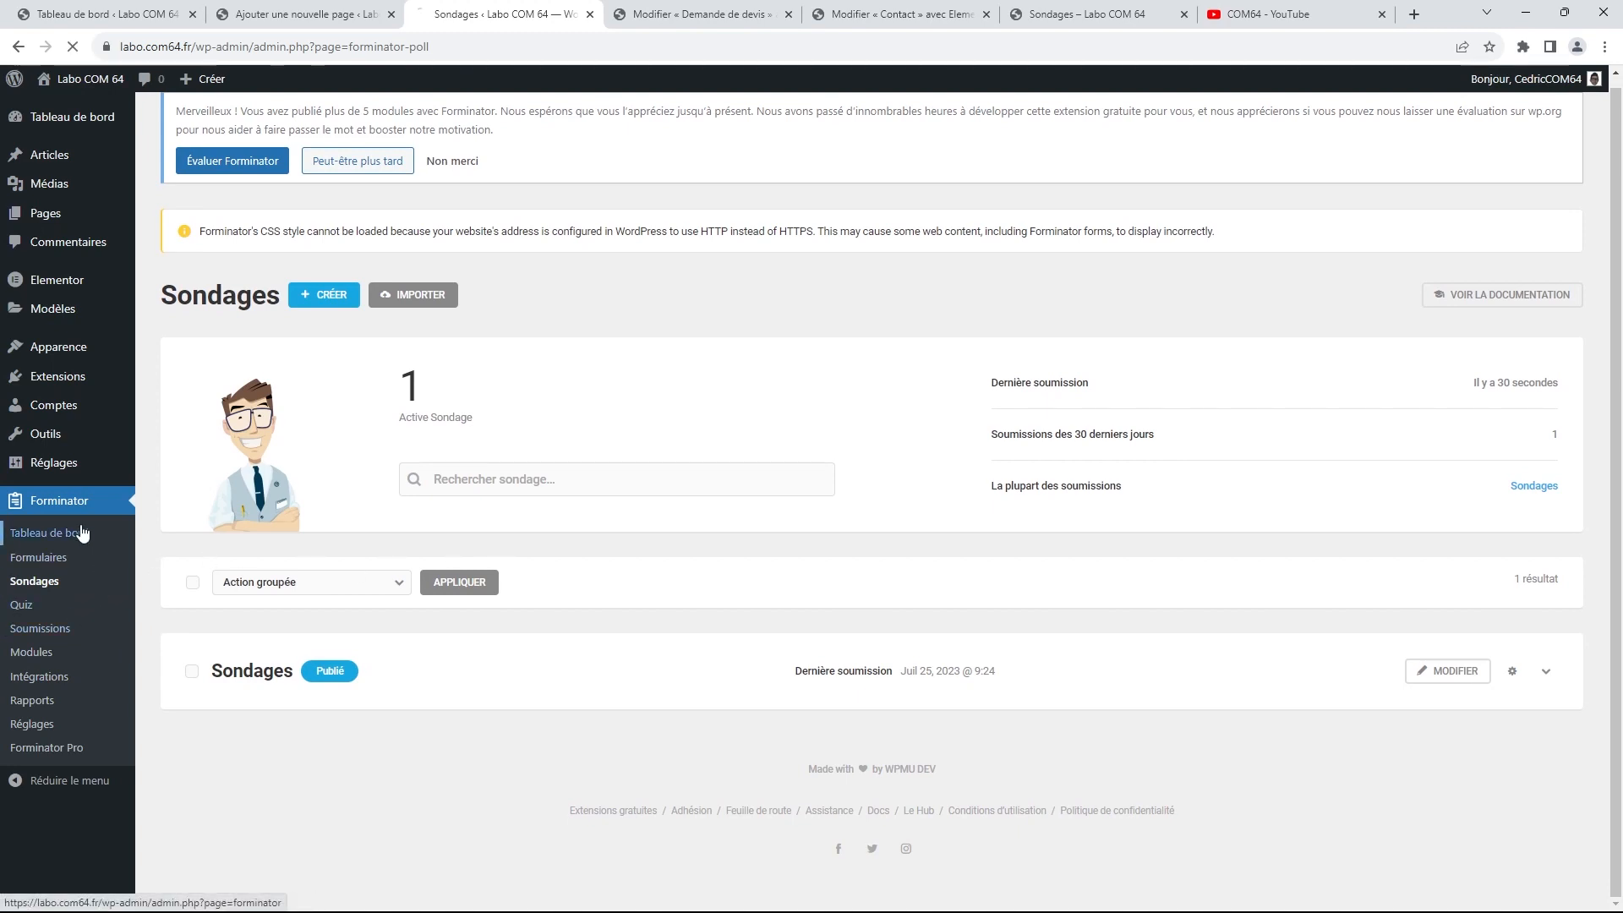
pyautogui.scroll(-4, 917, 388)
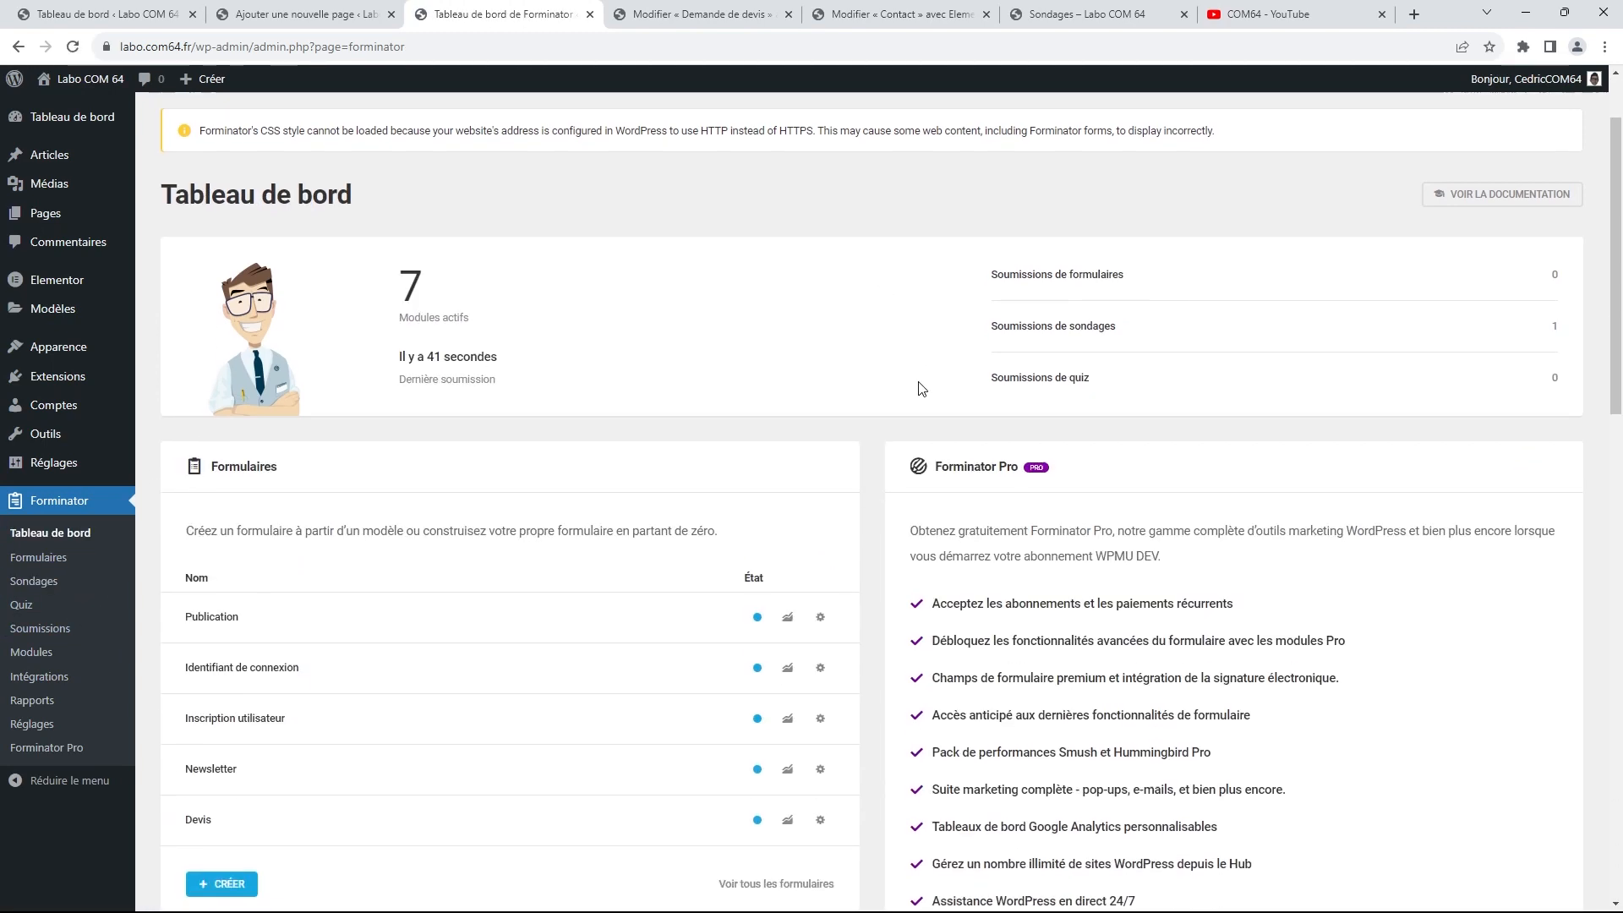
pyautogui.scroll(-5, 920, 387)
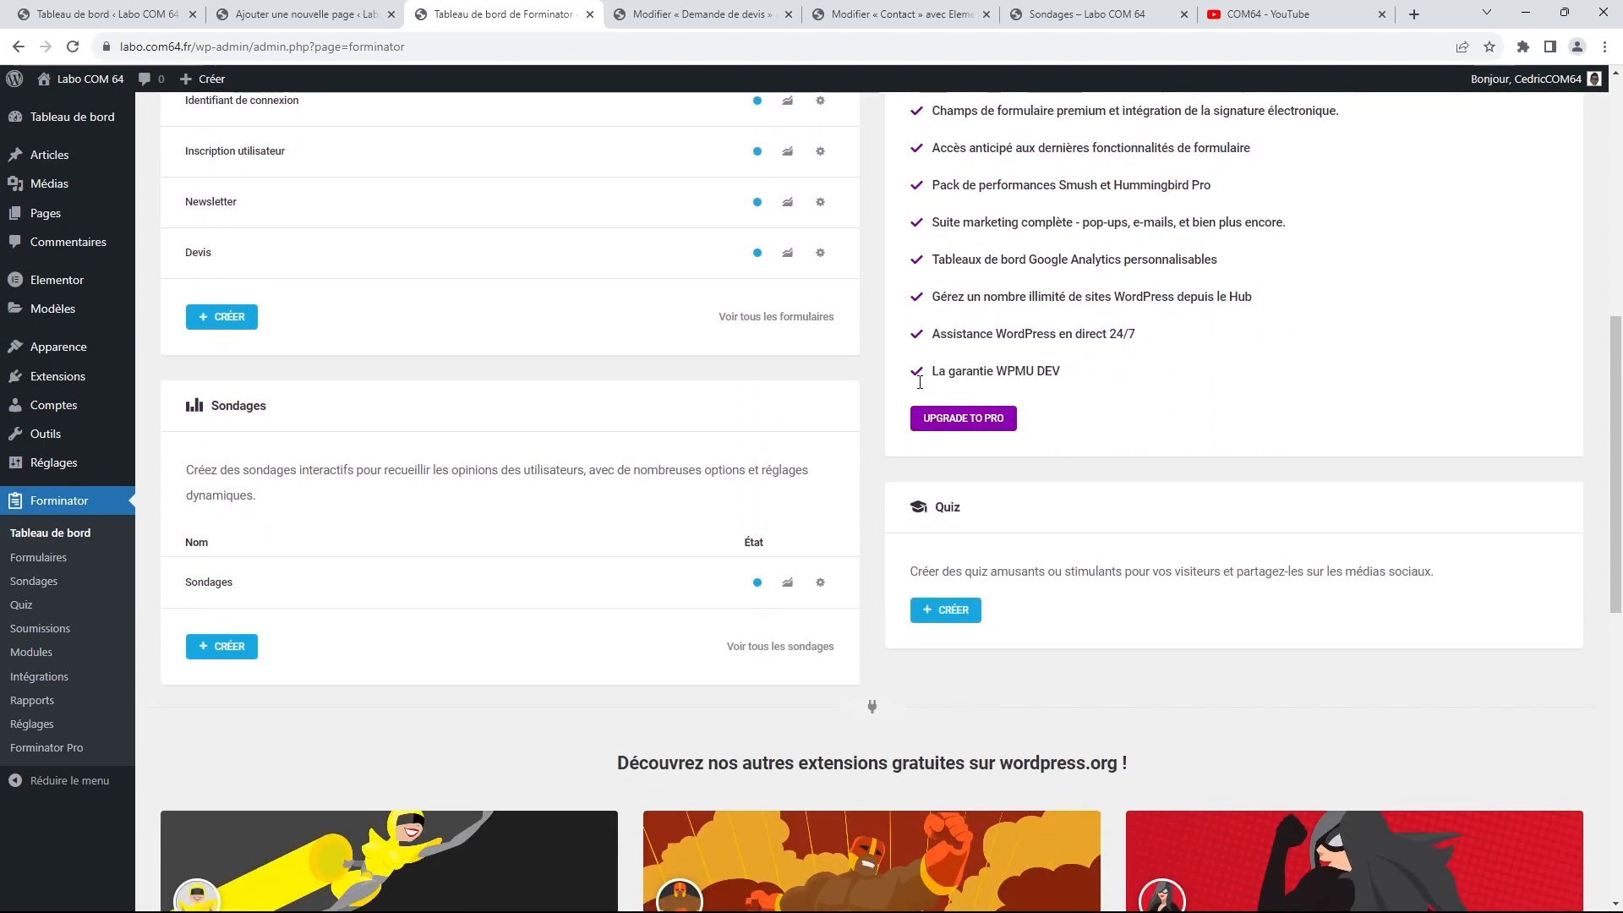
pyautogui.click(788, 583)
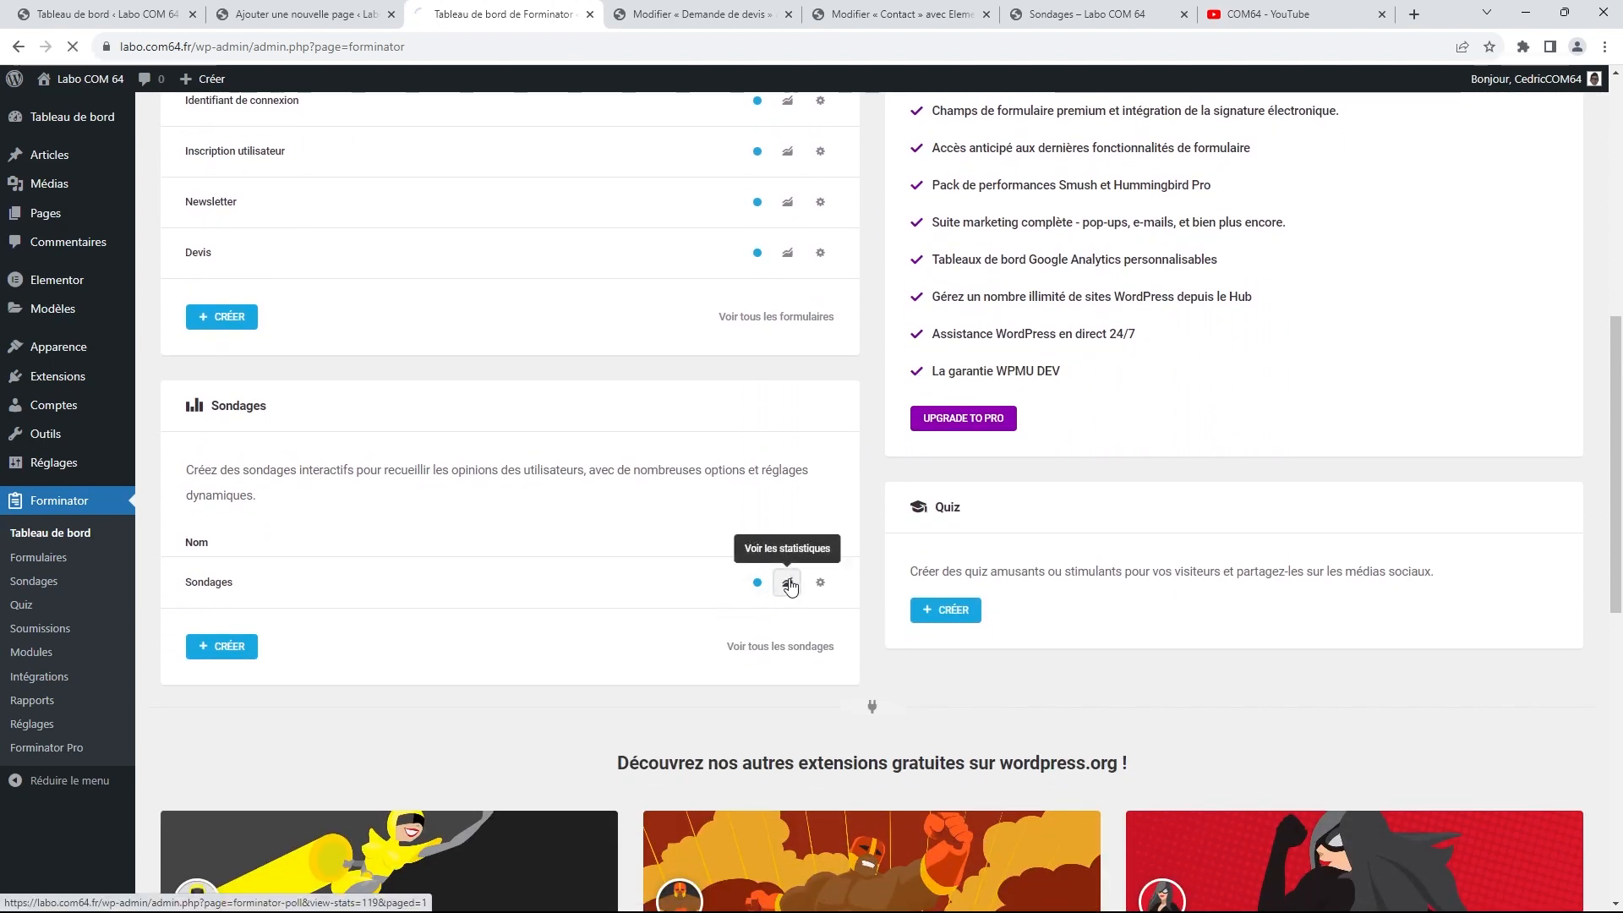
pyautogui.scroll(-4, 786, 583)
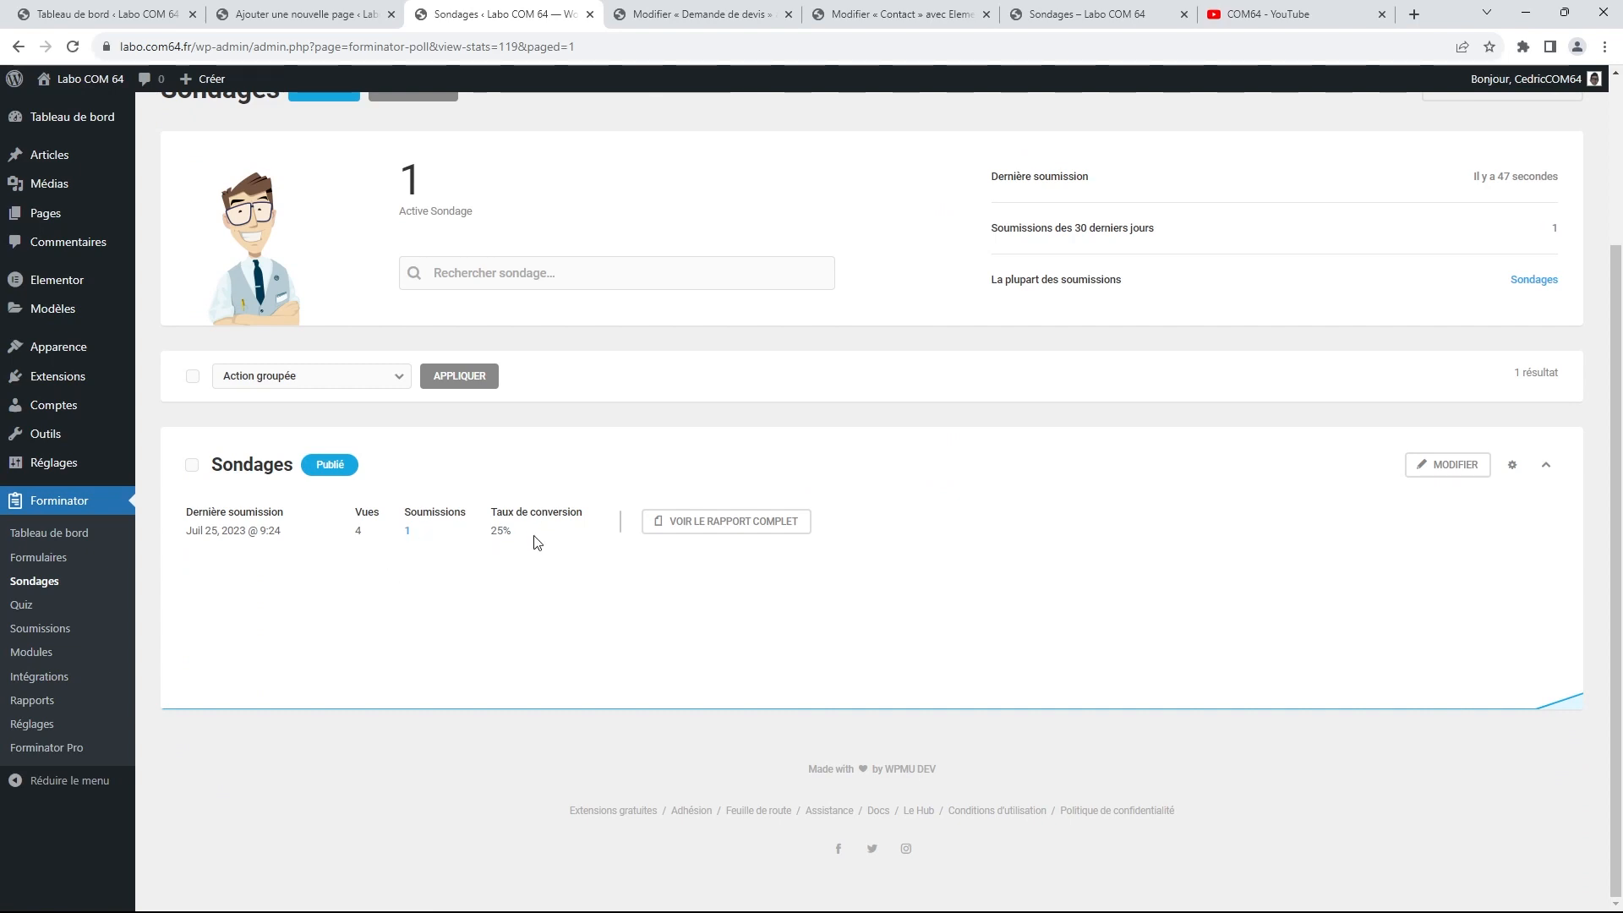
# Review the "Sondages" statistics in the poll list, then check the live Sondages page and the Forminator dashboard
pyautogui.scroll(2, 534, 561)
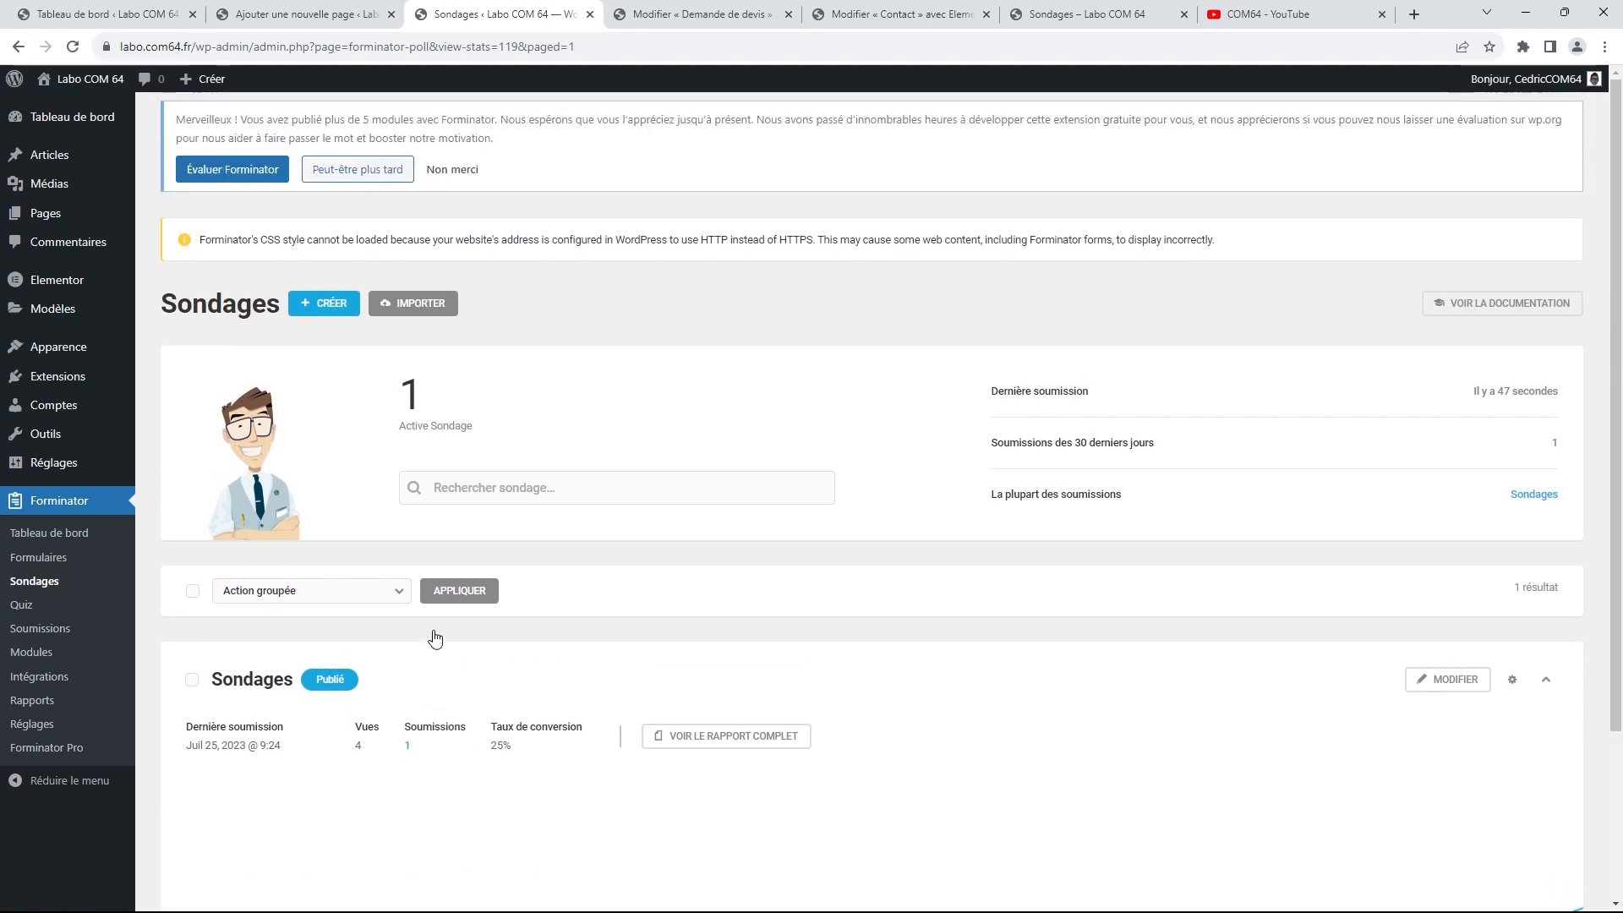
pyautogui.scroll(-2, 436, 638)
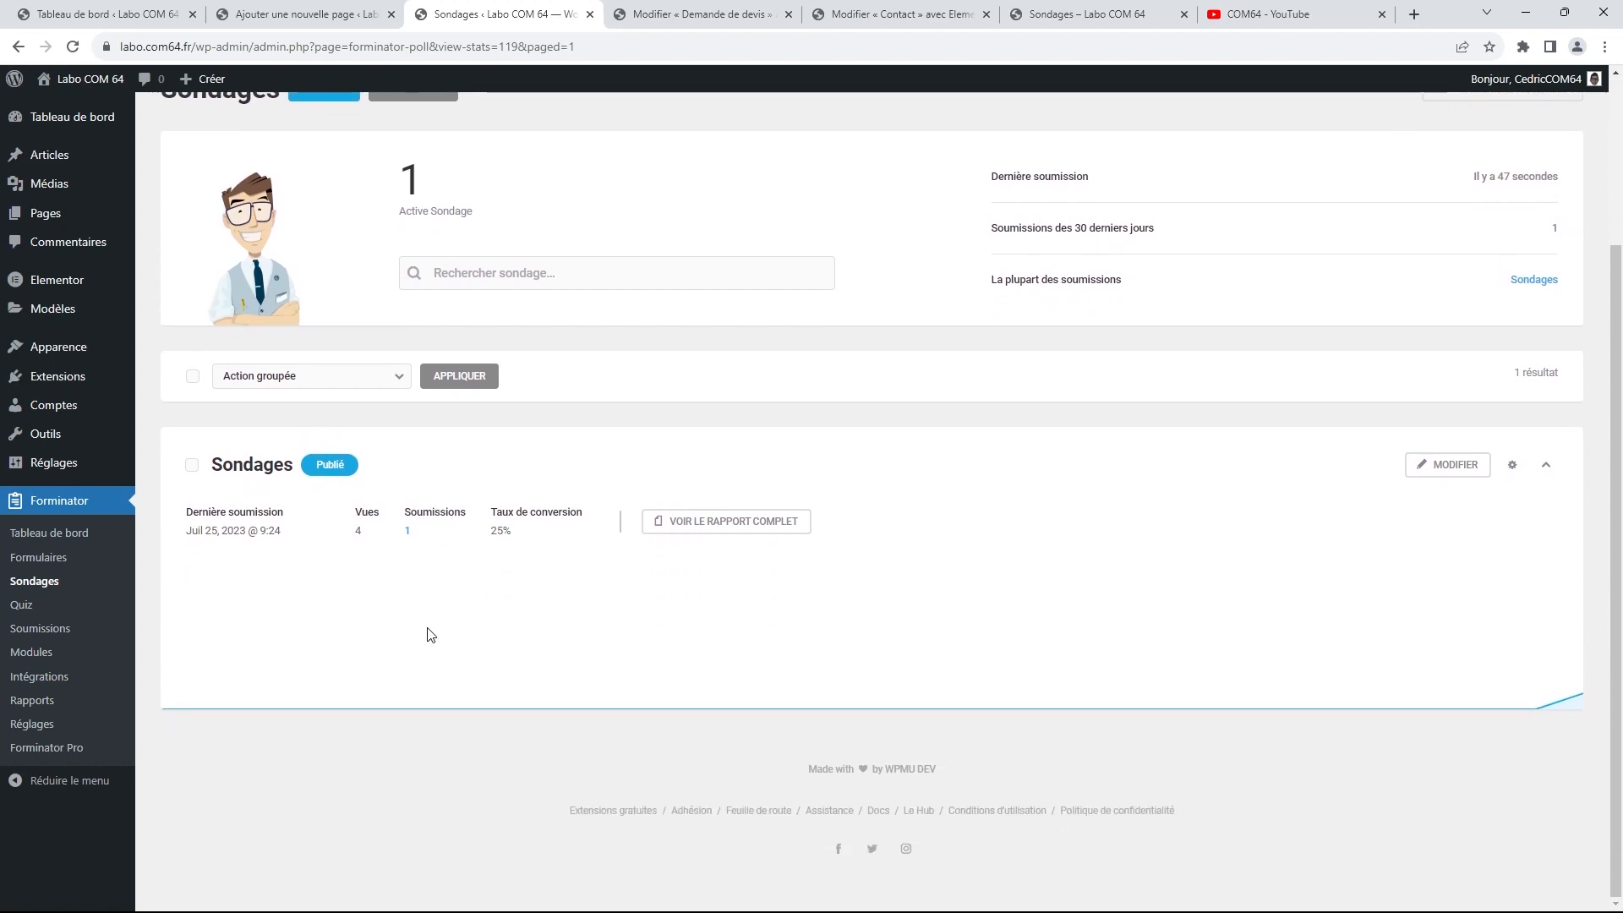
pyautogui.scroll(2, 431, 632)
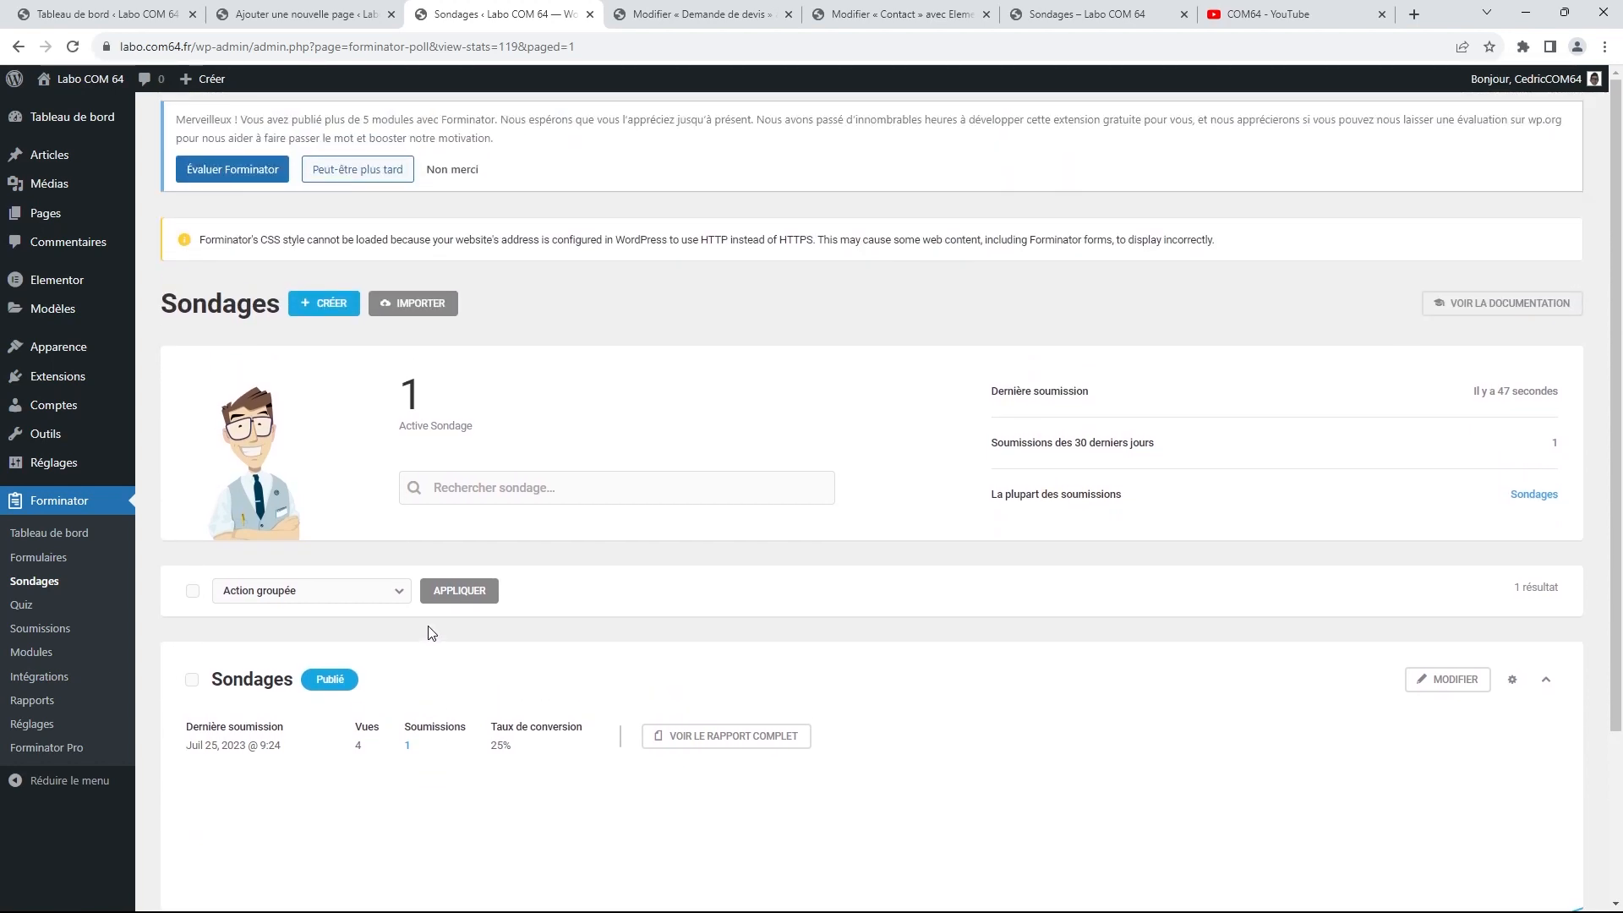
pyautogui.scroll(-1, 429, 630)
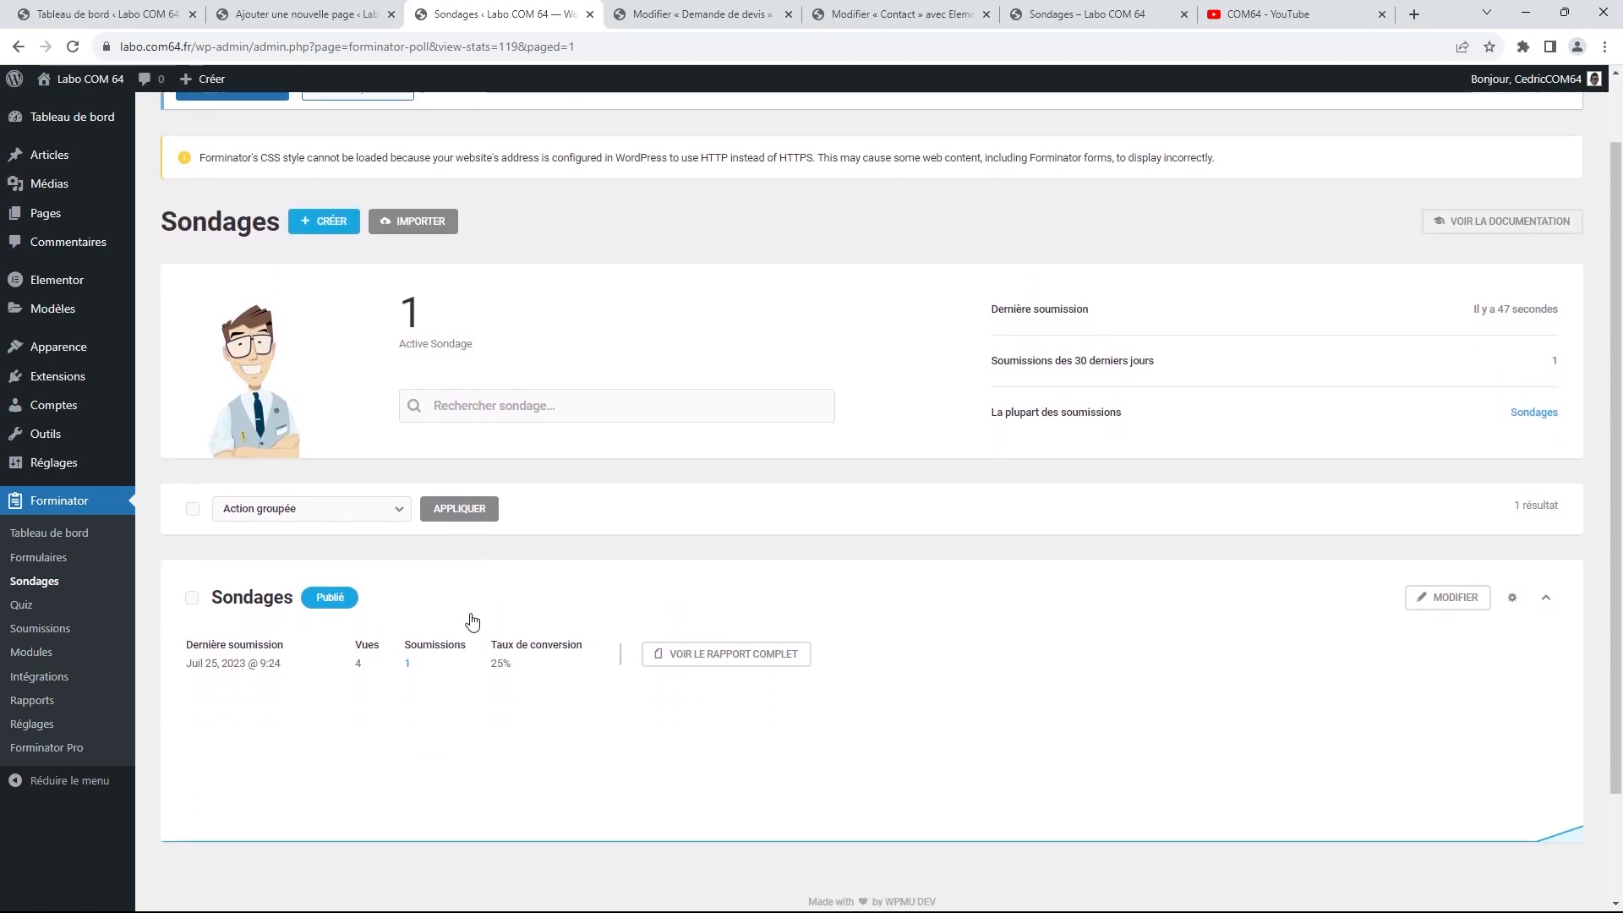
pyautogui.click(1091, 14)
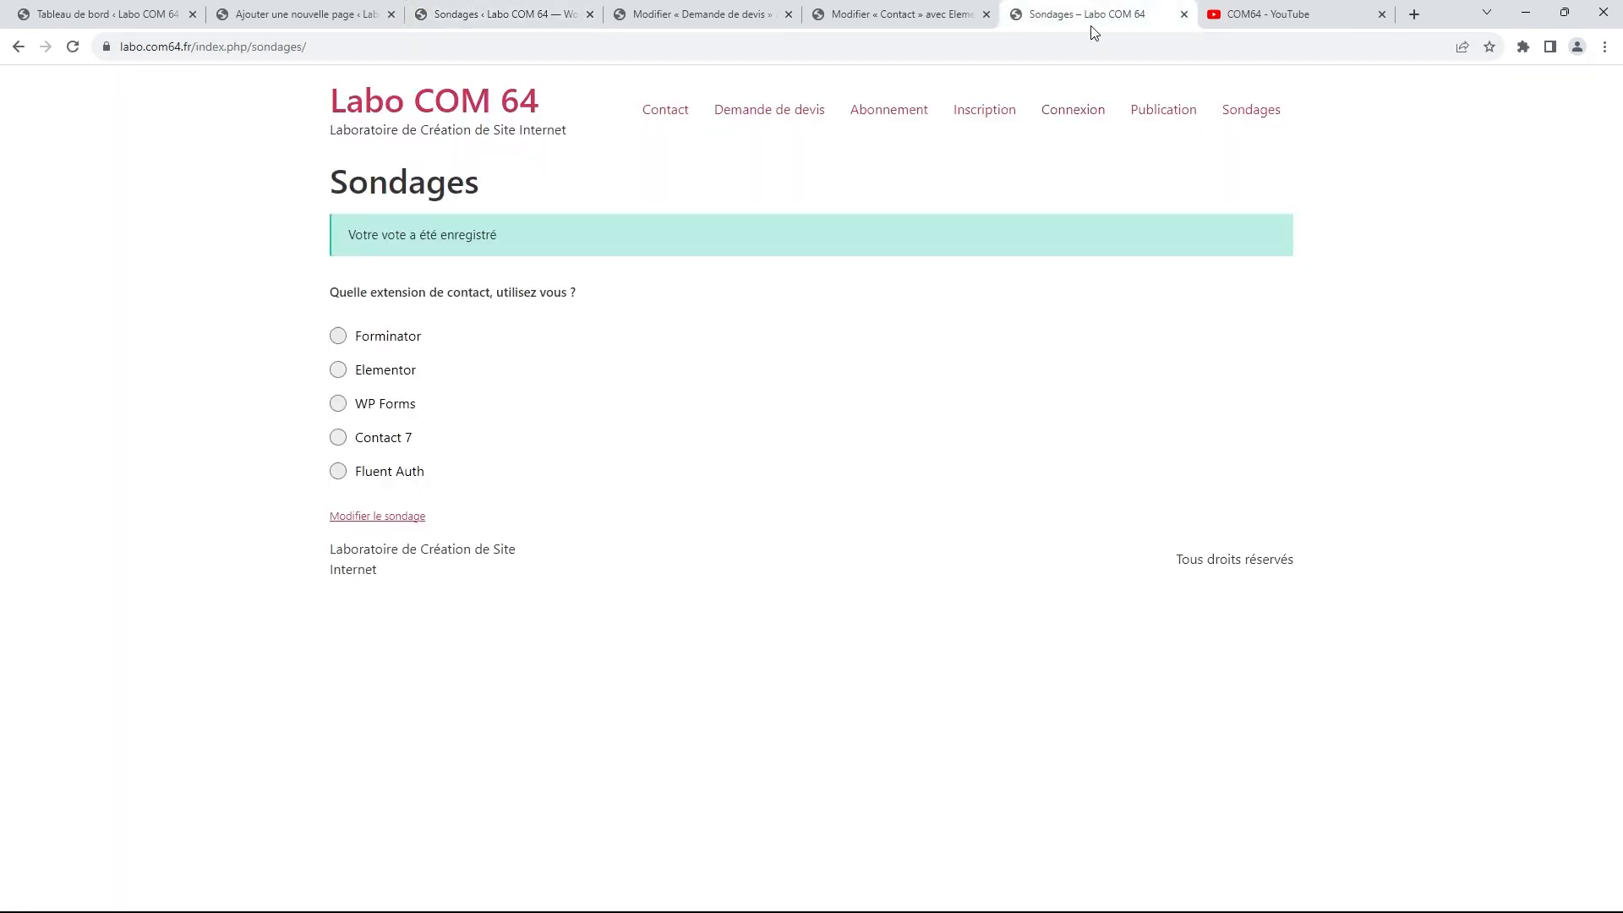
pyautogui.click(154, 20)
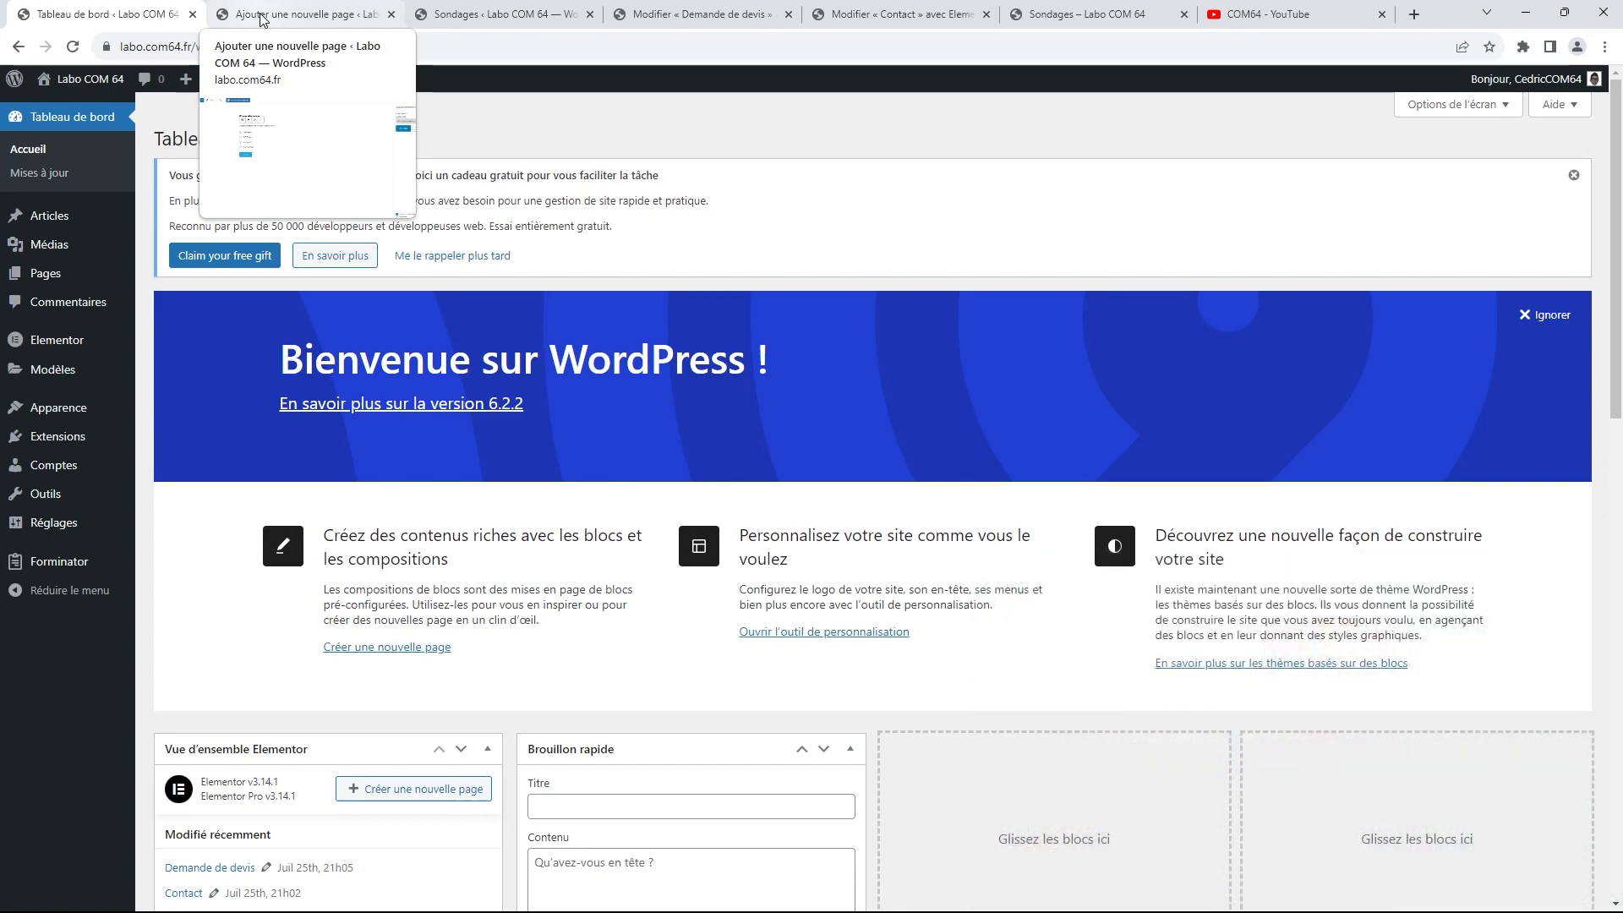
pyautogui.click(95, 561)
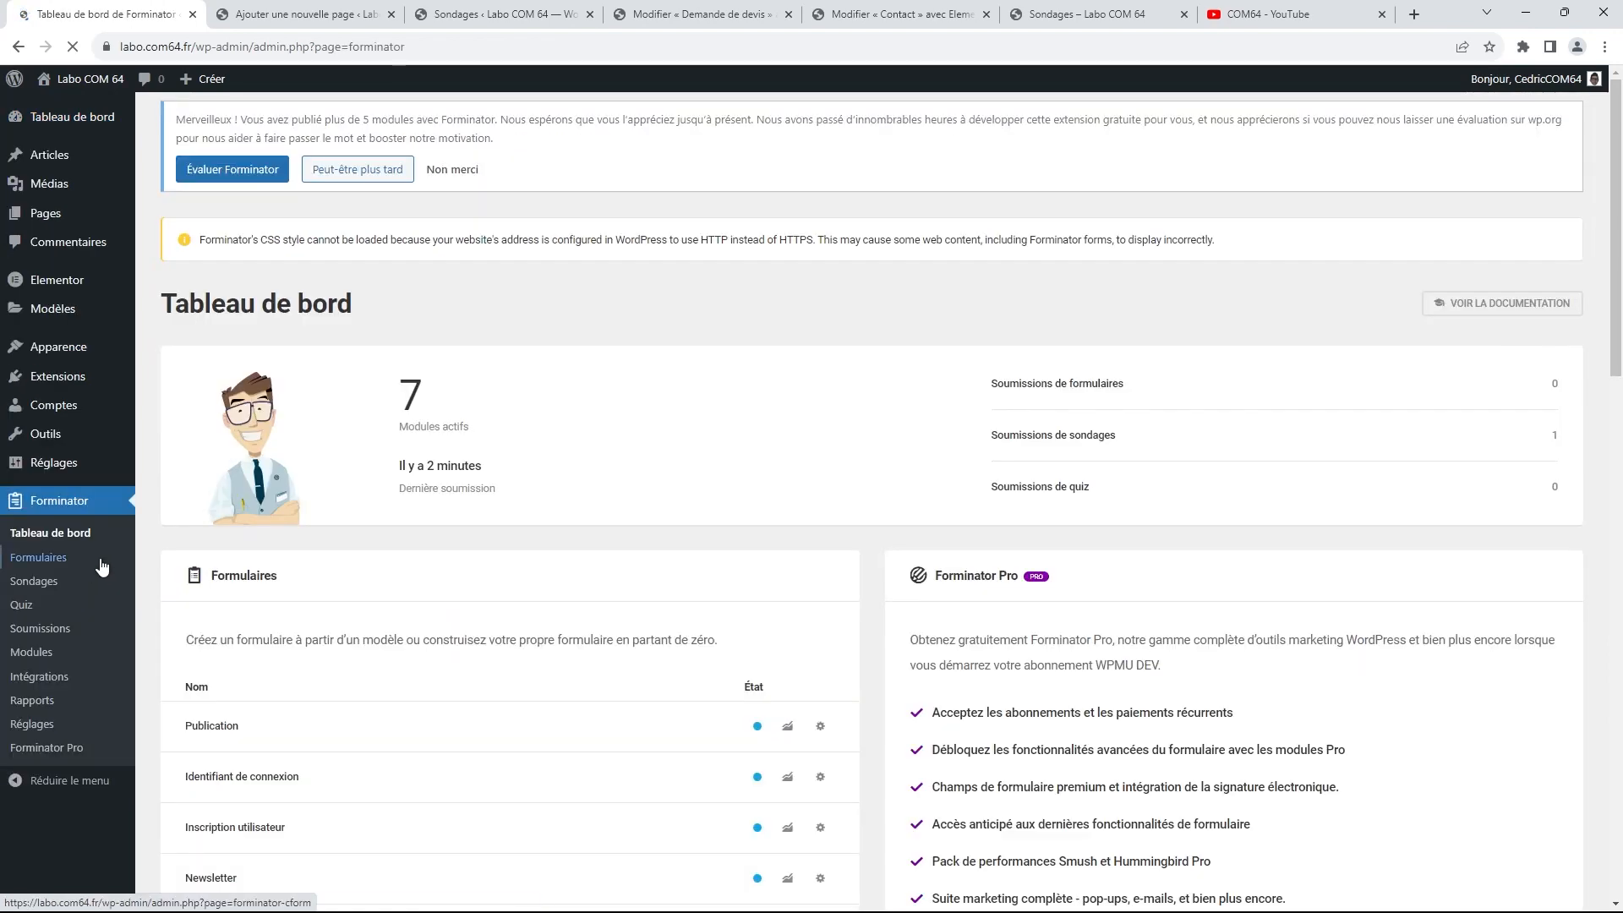
pyautogui.click(71, 117)
# Open the full report of the "Sondages" poll and examine its overview, views, submissions and conversion rate
pyautogui.click(466, 22)
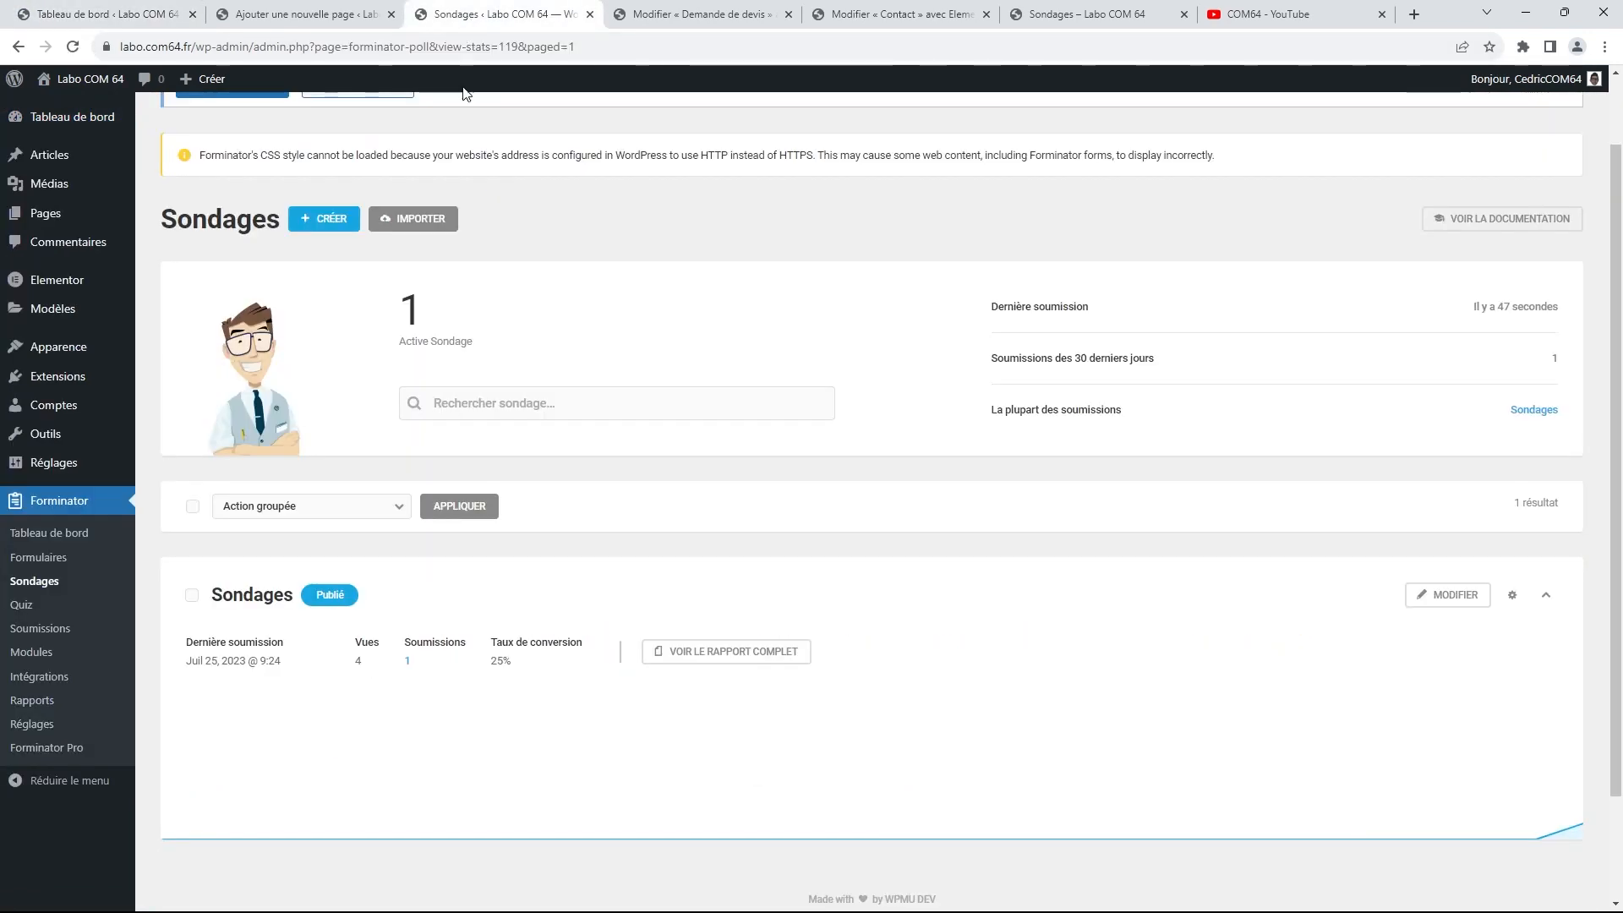
pyautogui.click(727, 652)
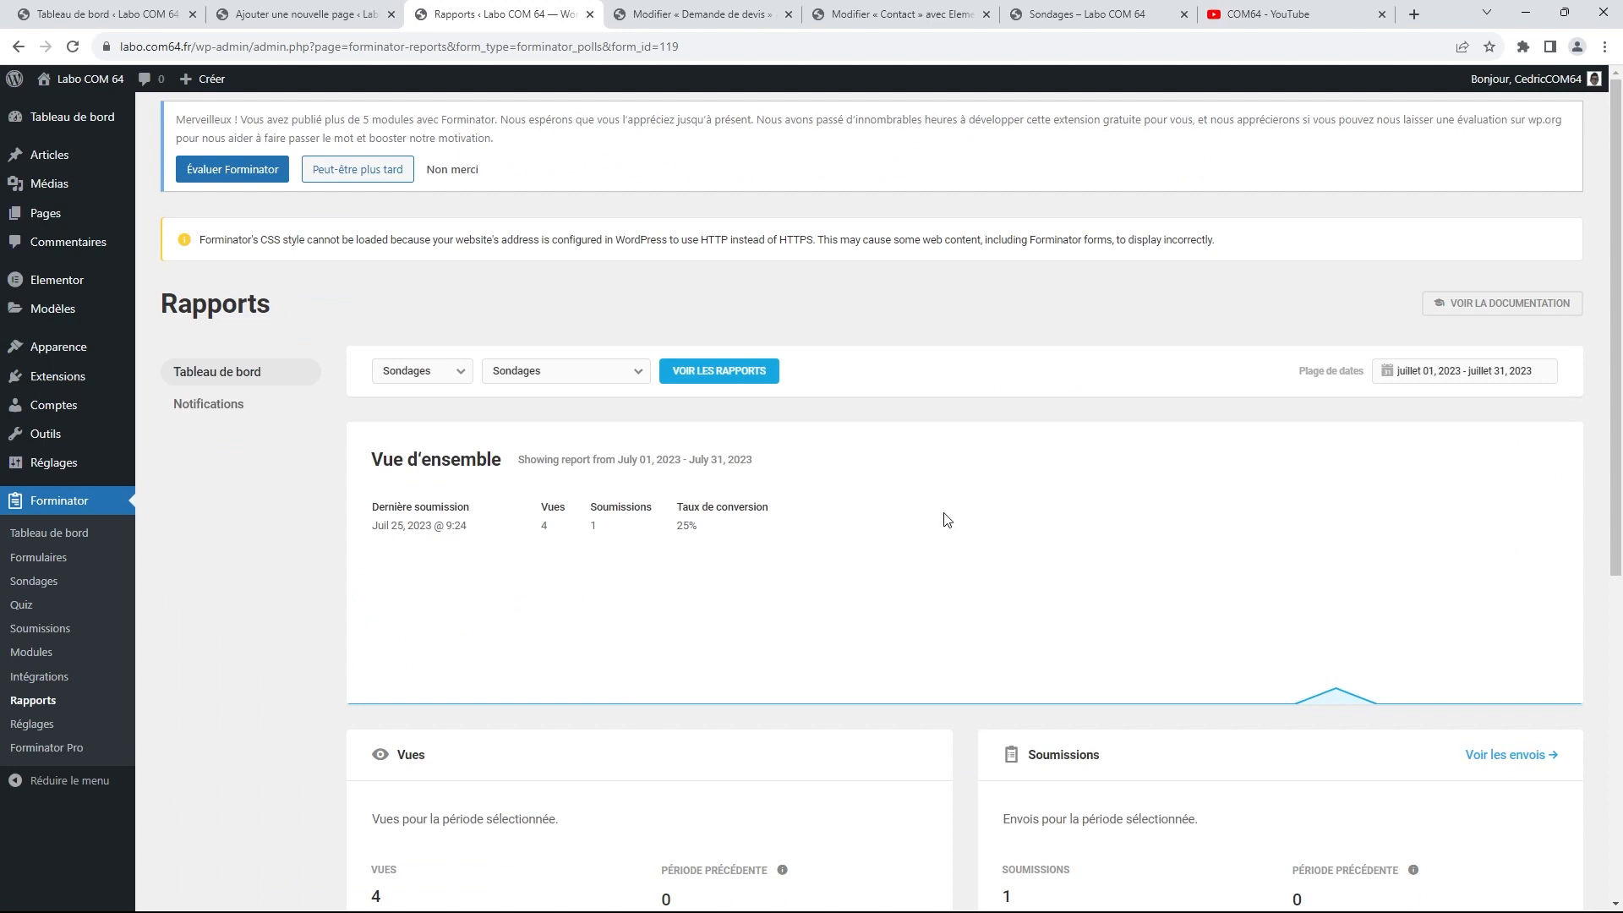
pyautogui.scroll(-6, 946, 519)
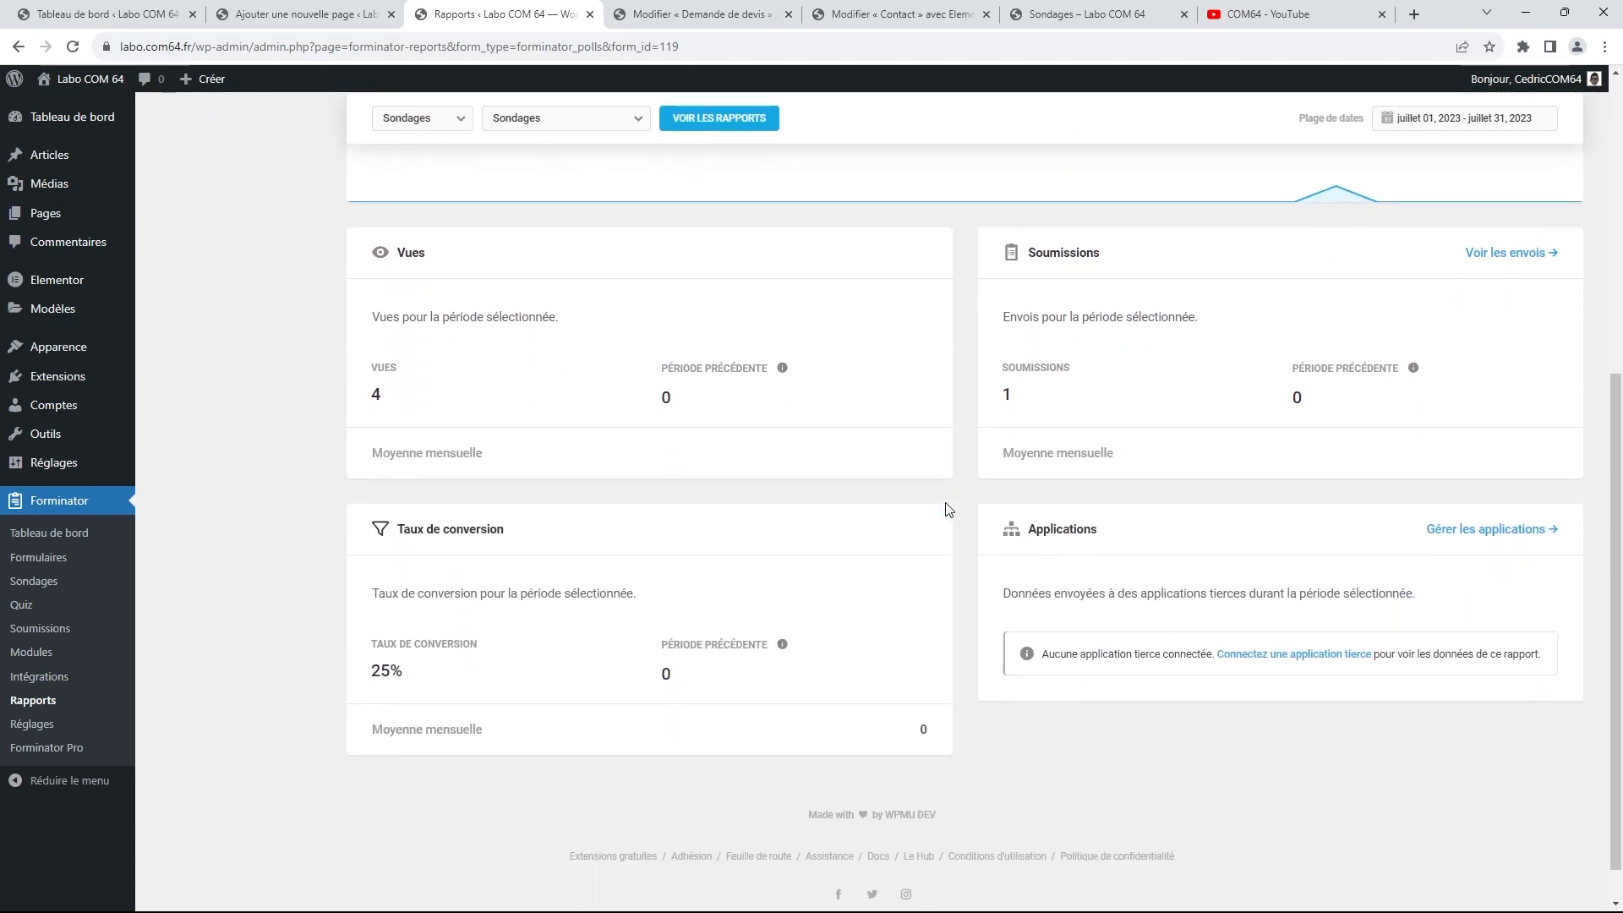
pyautogui.scroll(-1, 948, 508)
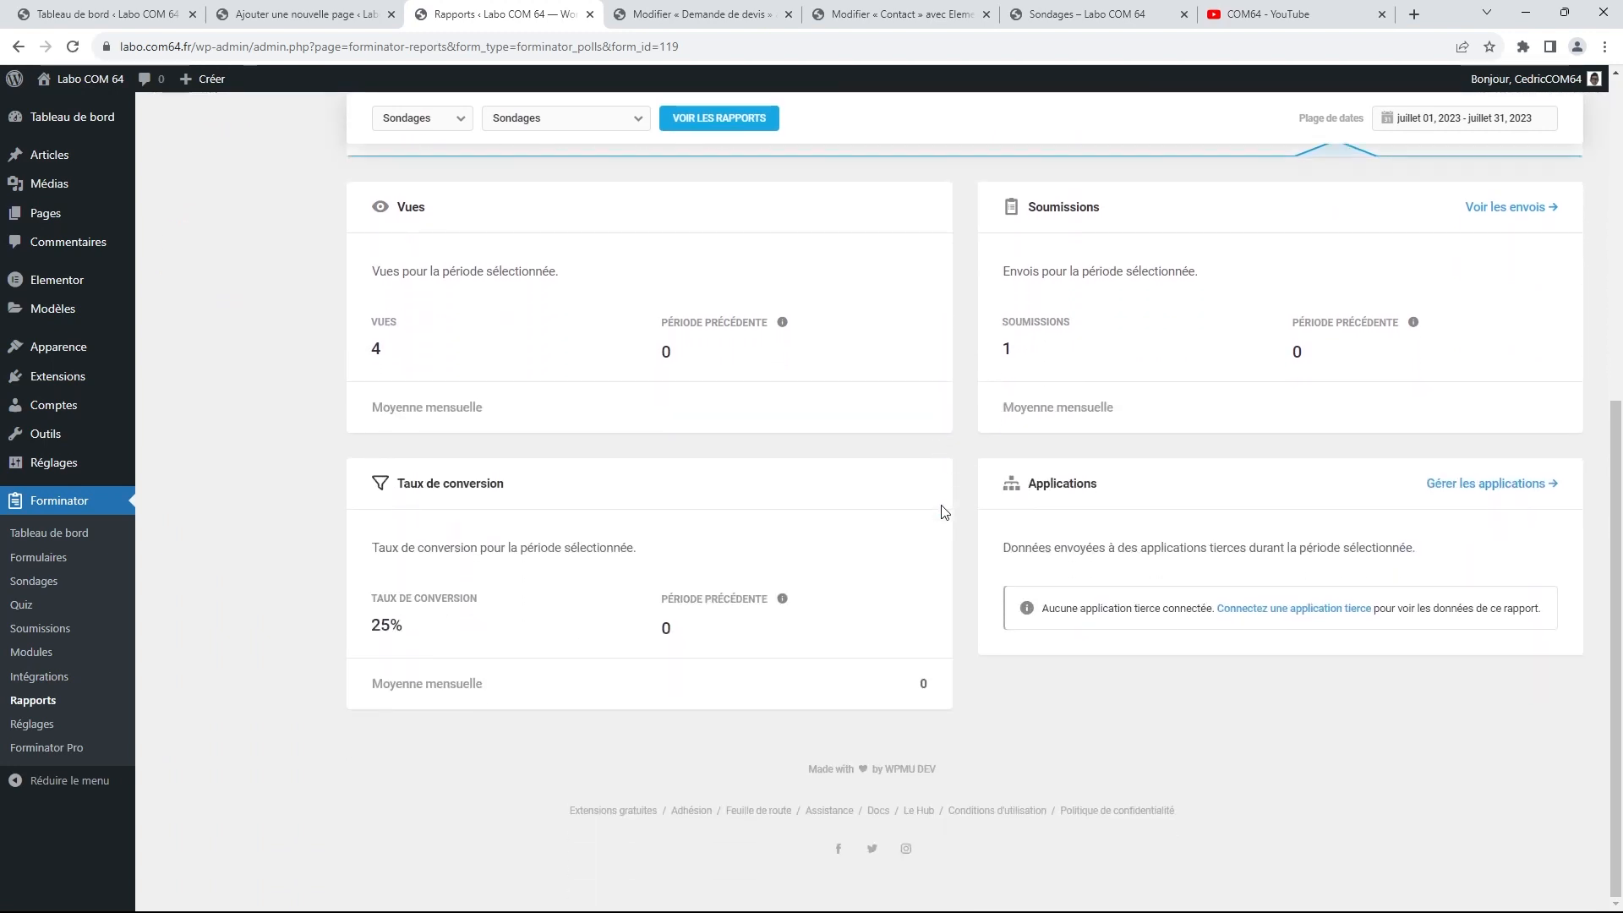
pyautogui.scroll(1, 859, 610)
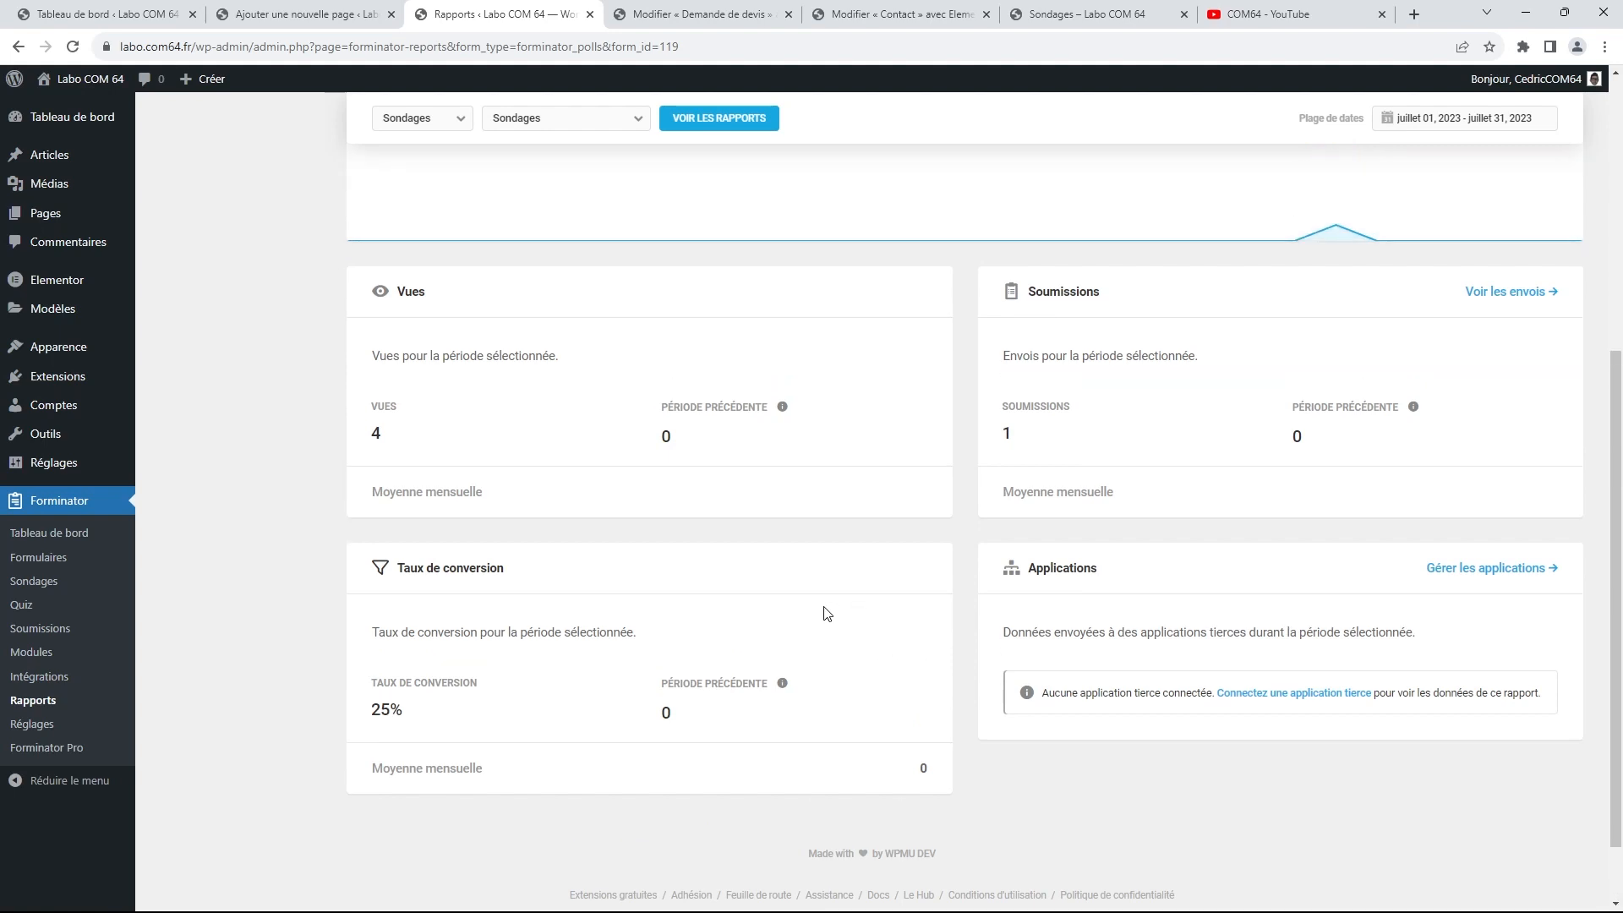
pyautogui.scroll(3, 826, 613)
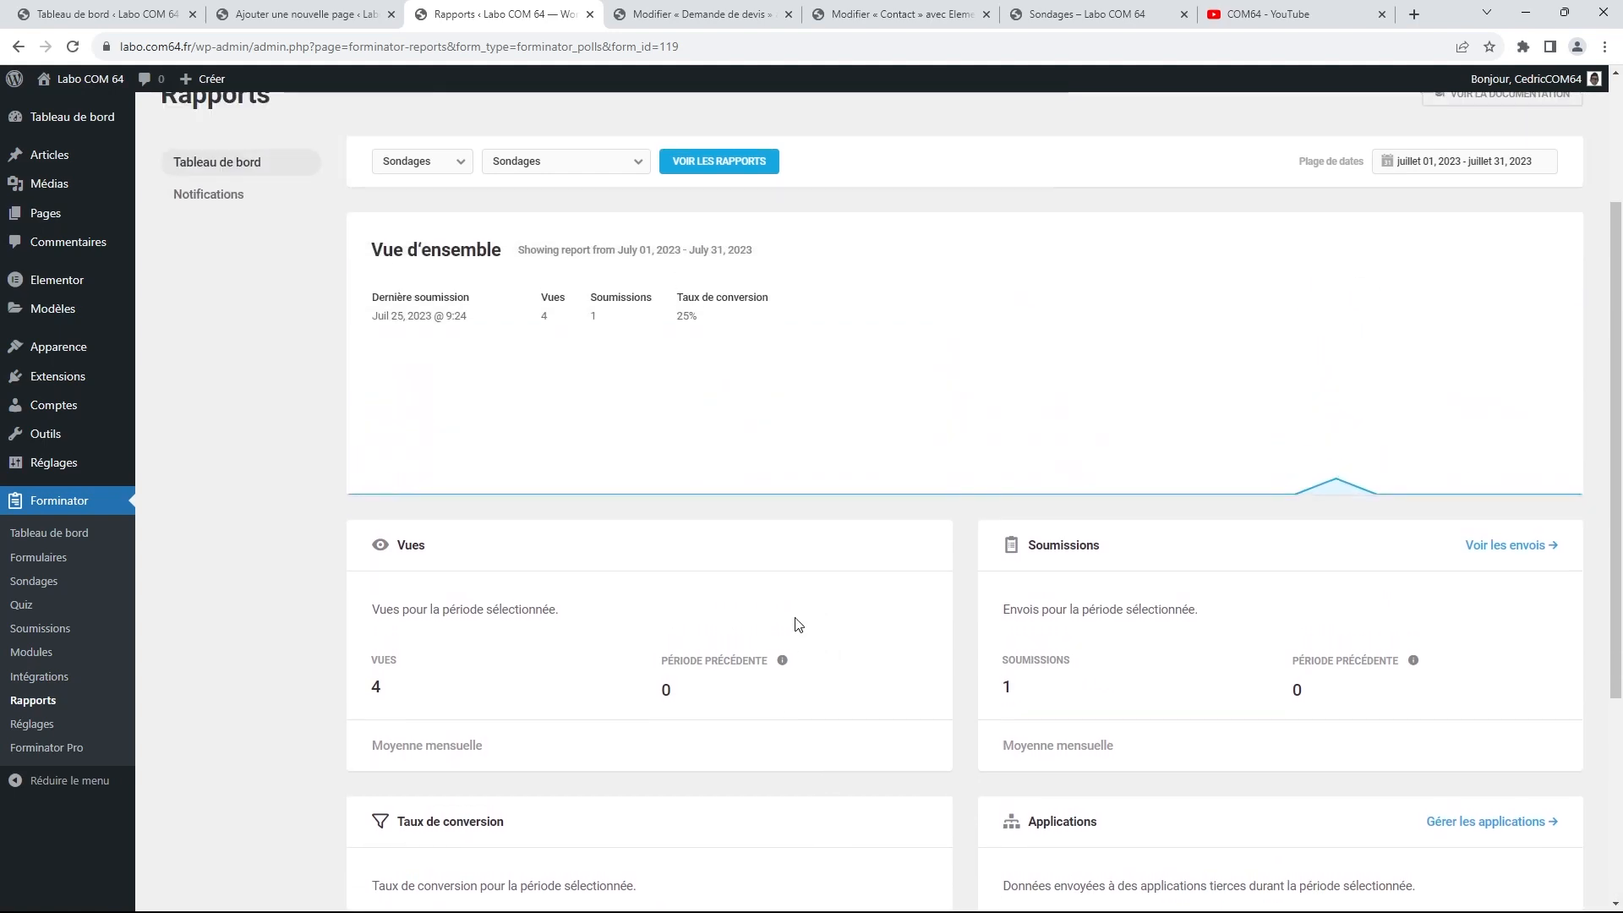
pyautogui.scroll(2, 834, 641)
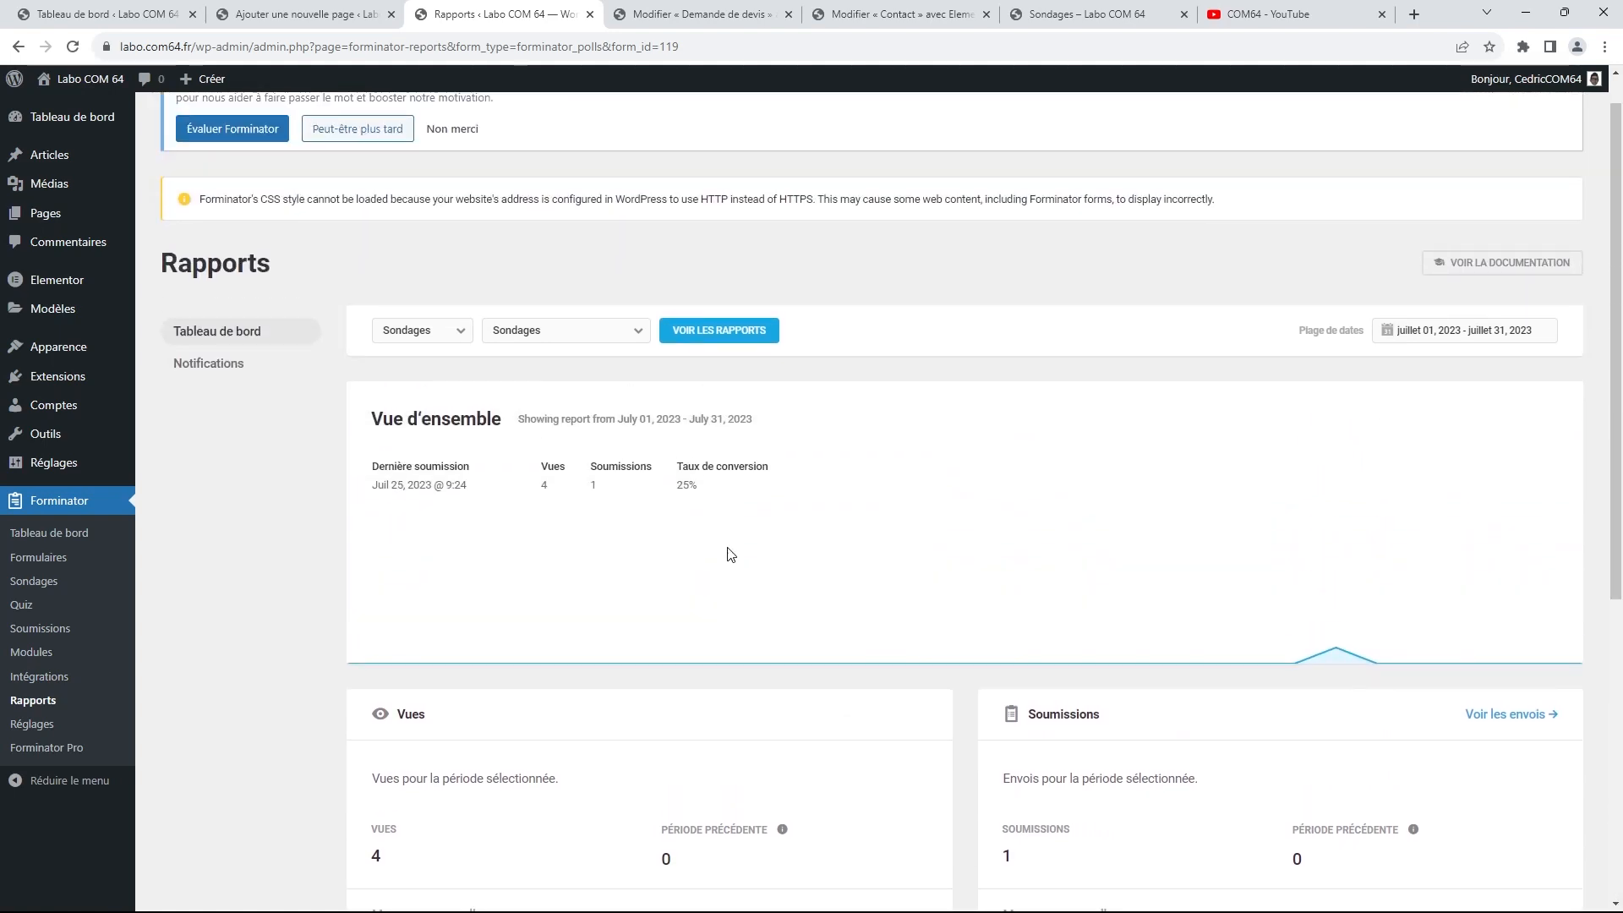
pyautogui.scroll(1, 686, 507)
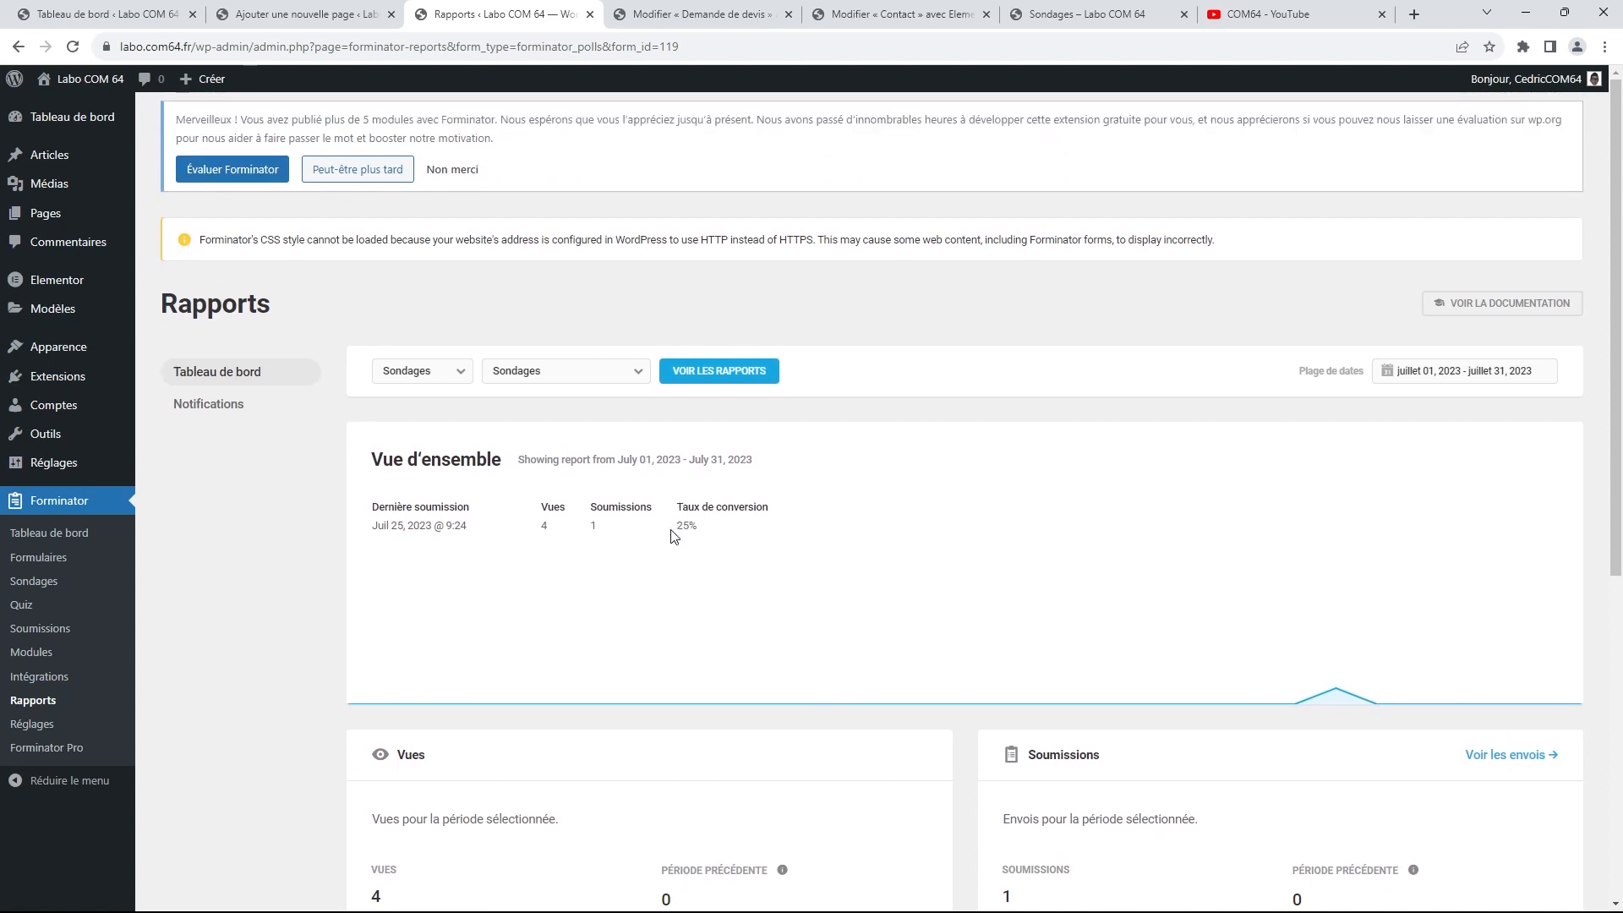
# Reload the poll report, recheck its figures, and postpone the request to rate Forminator
pyautogui.click(74, 47)
pyautogui.scroll(-1, 887, 517)
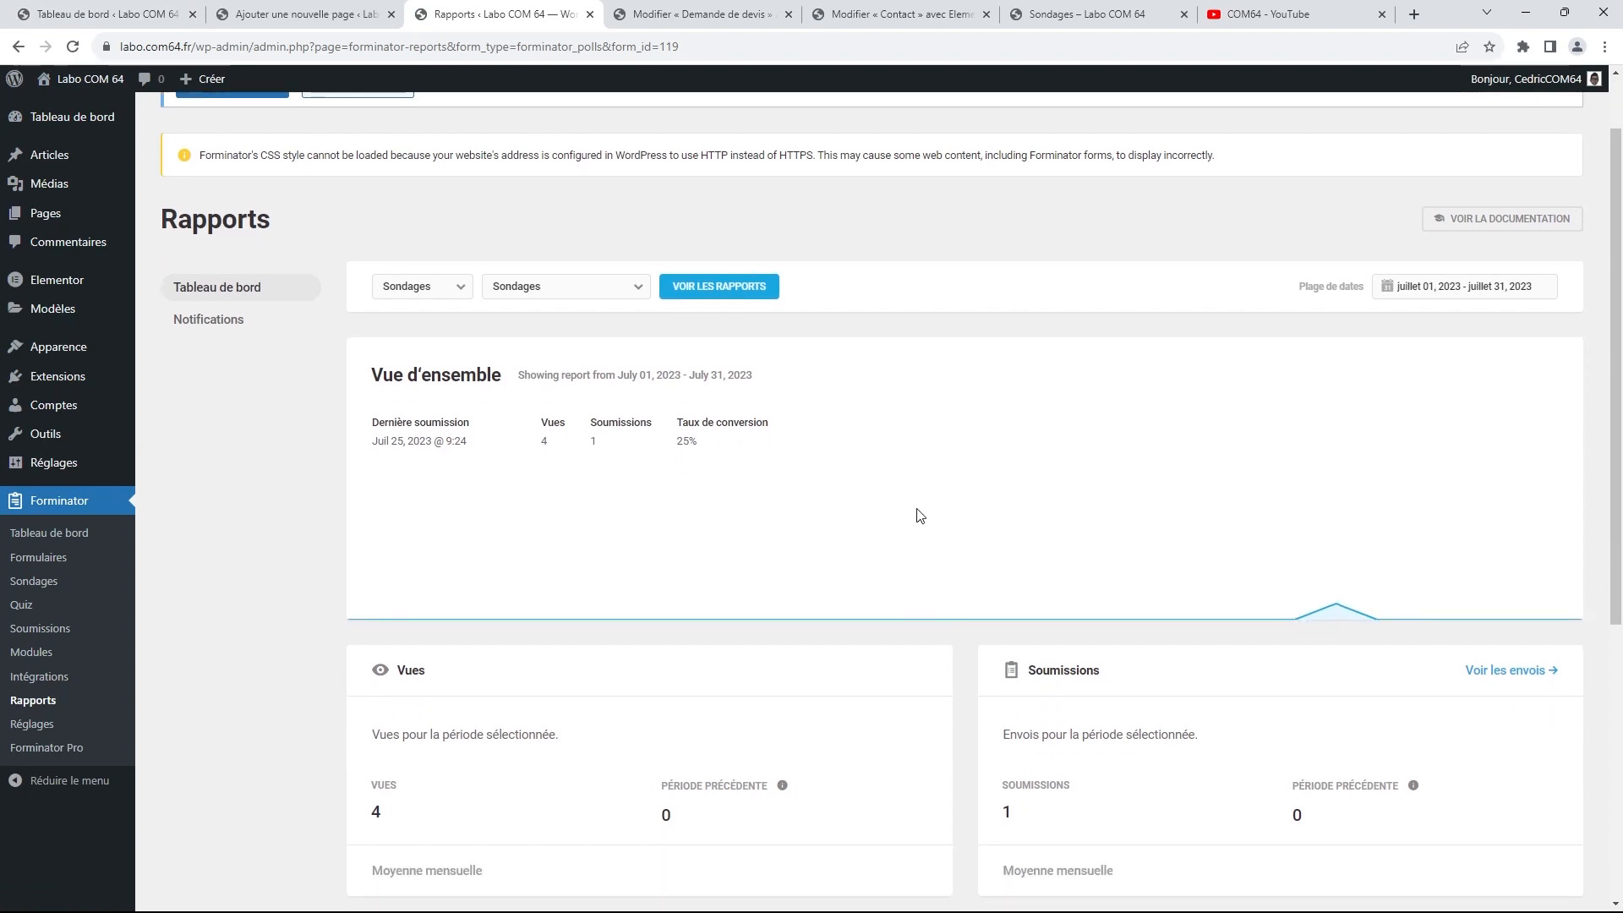
pyautogui.scroll(-3, 915, 510)
pyautogui.scroll(4, 914, 509)
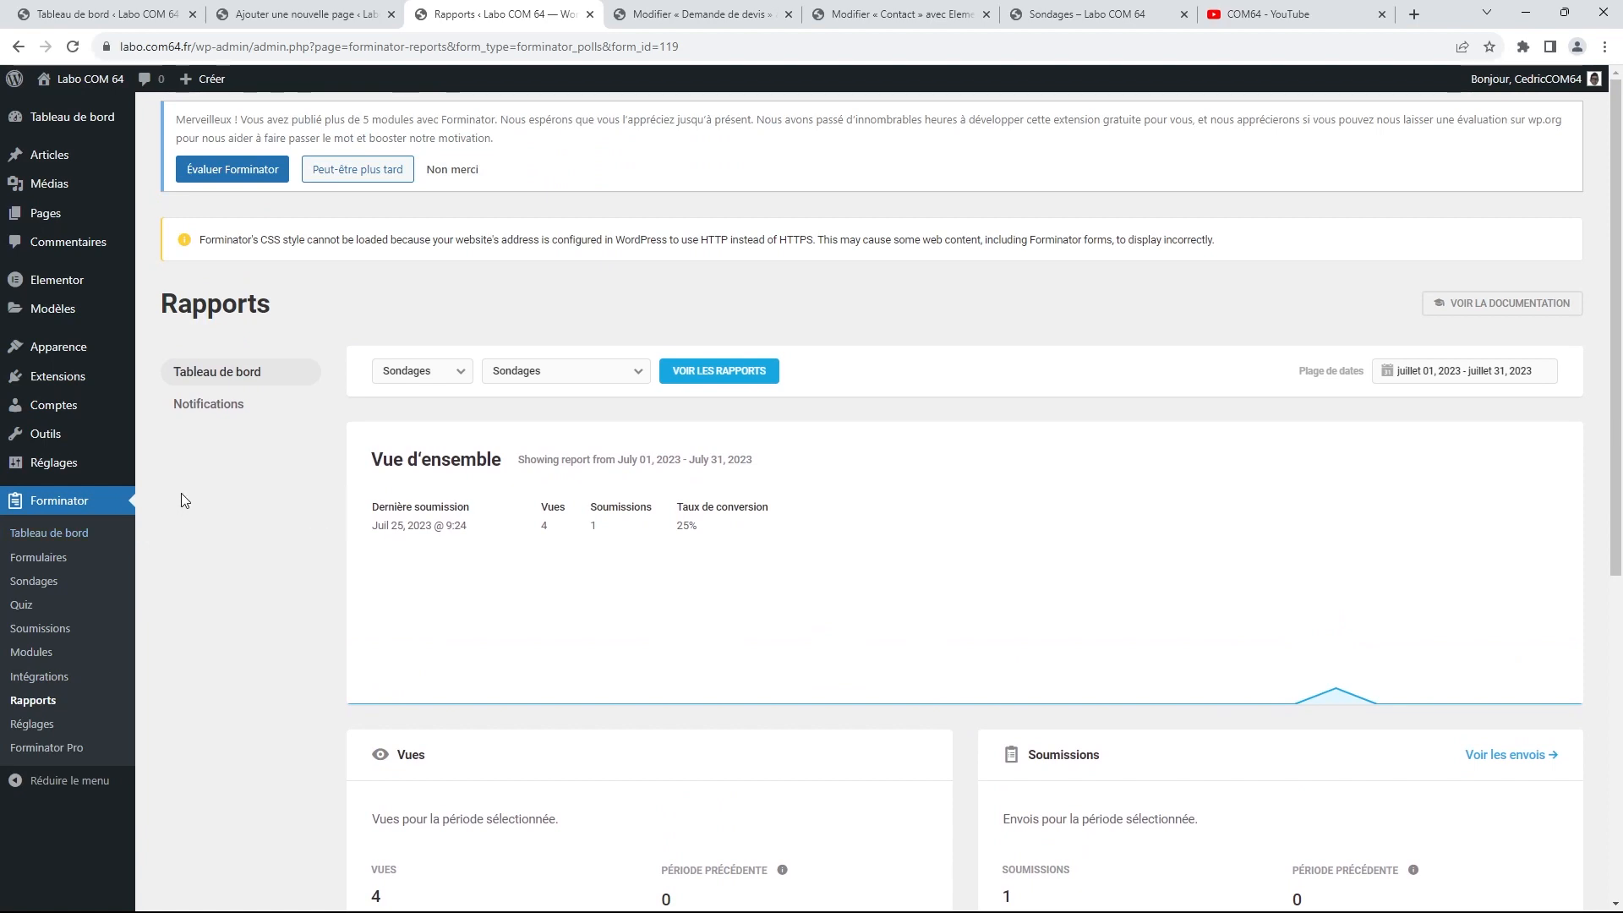
pyautogui.click(242, 381)
pyautogui.click(348, 178)
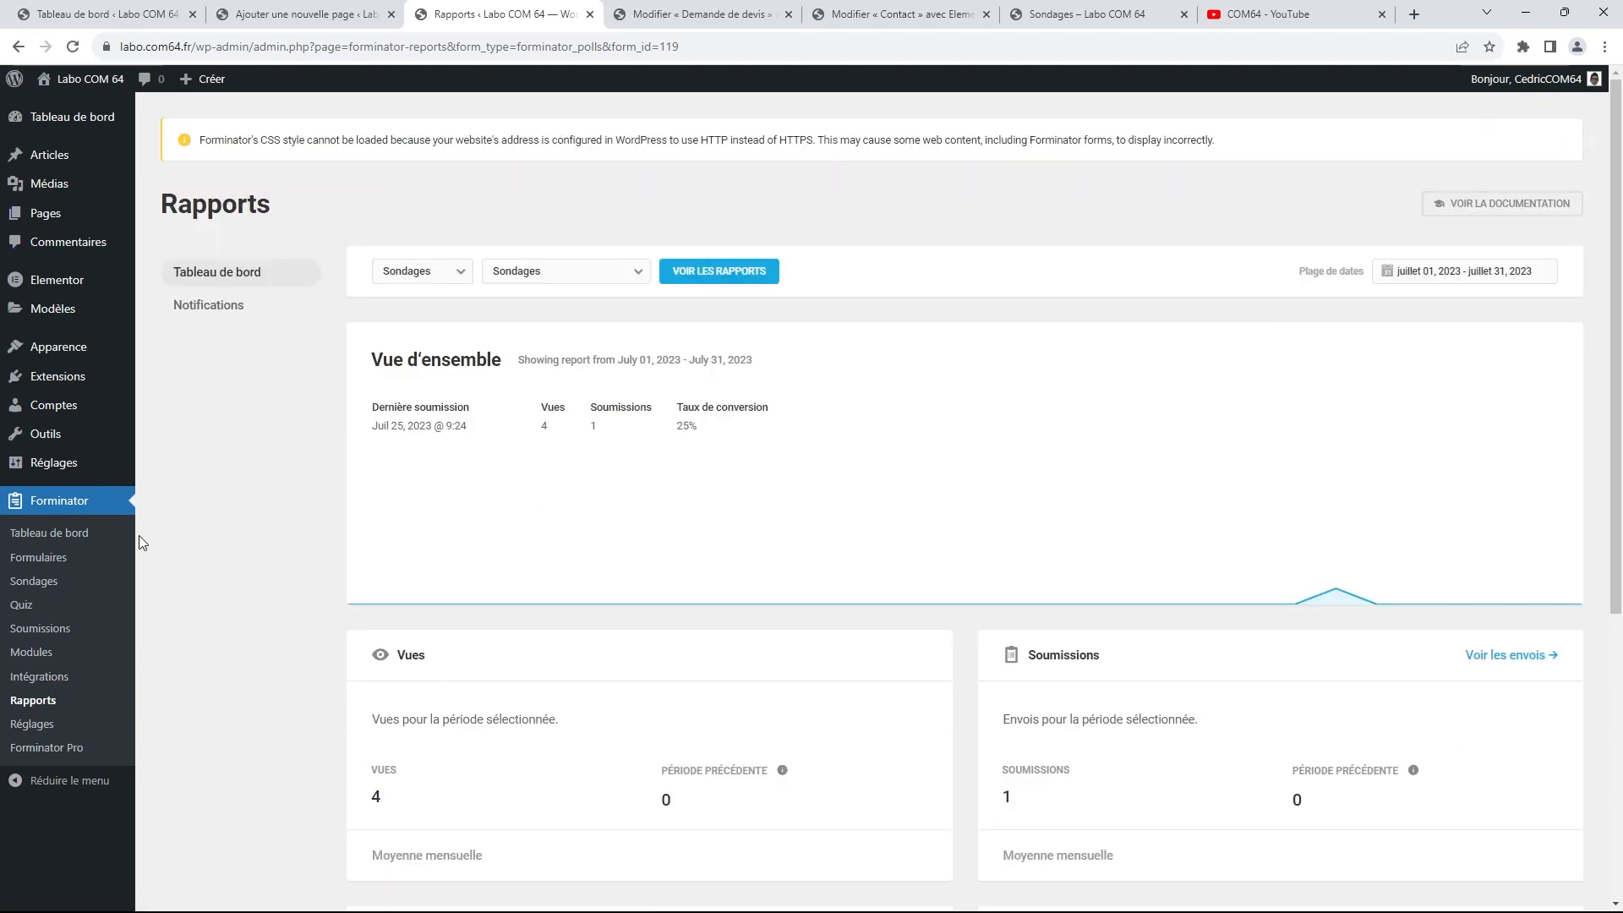
# Expand the "Sondages" poll's statistics in the poll list, and open the poll in the editor to review its question and answers
pyautogui.click(38, 584)
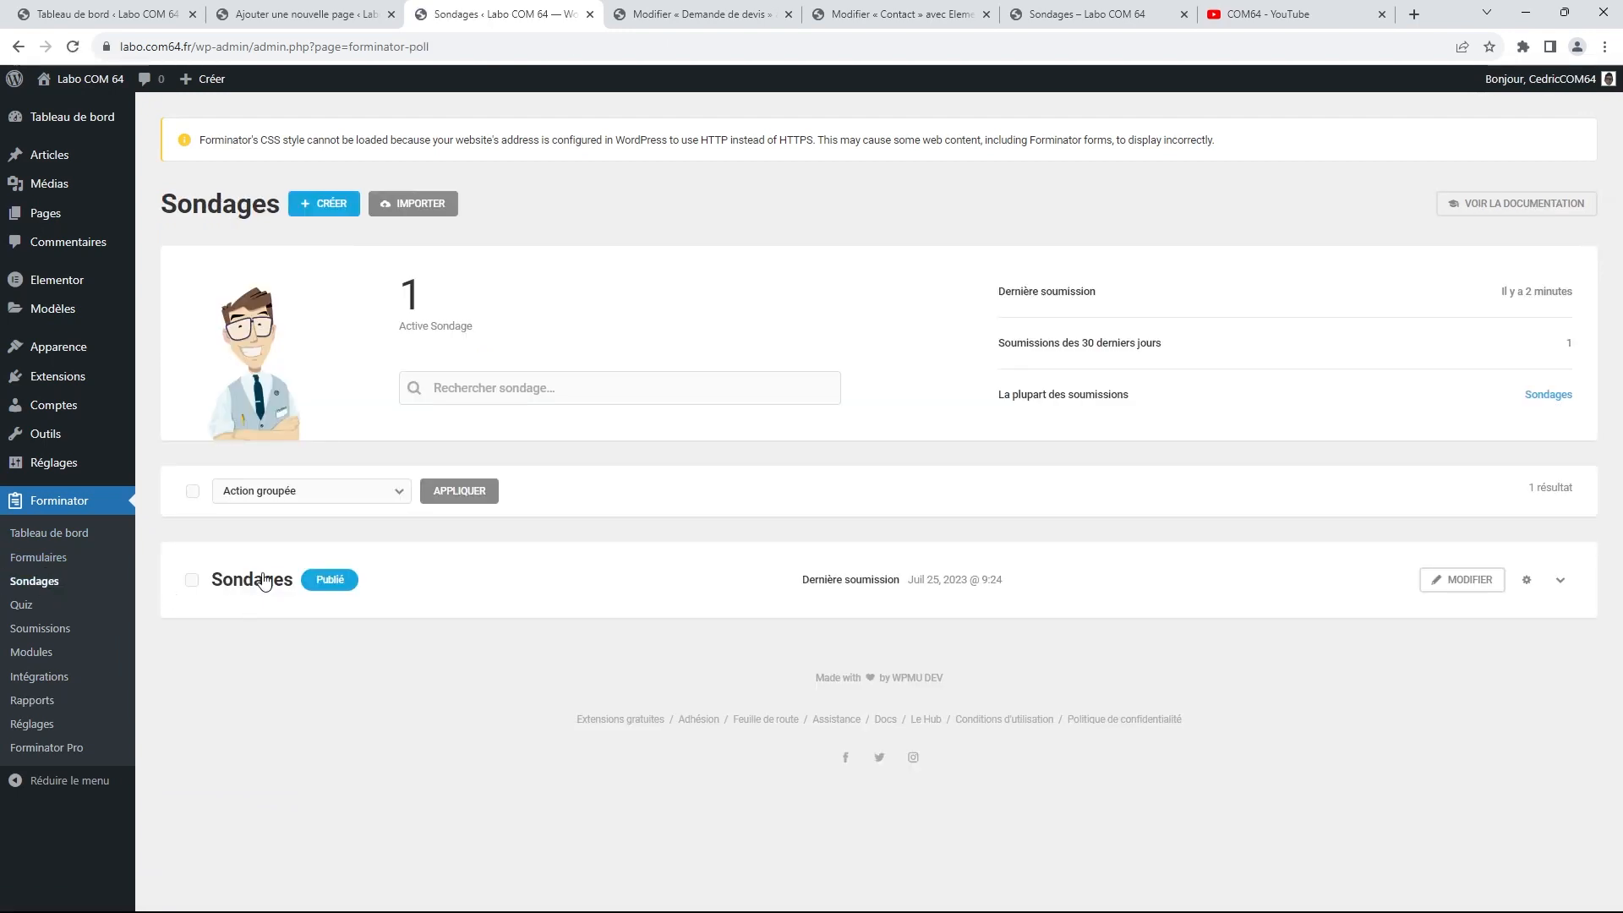
pyautogui.click(264, 582)
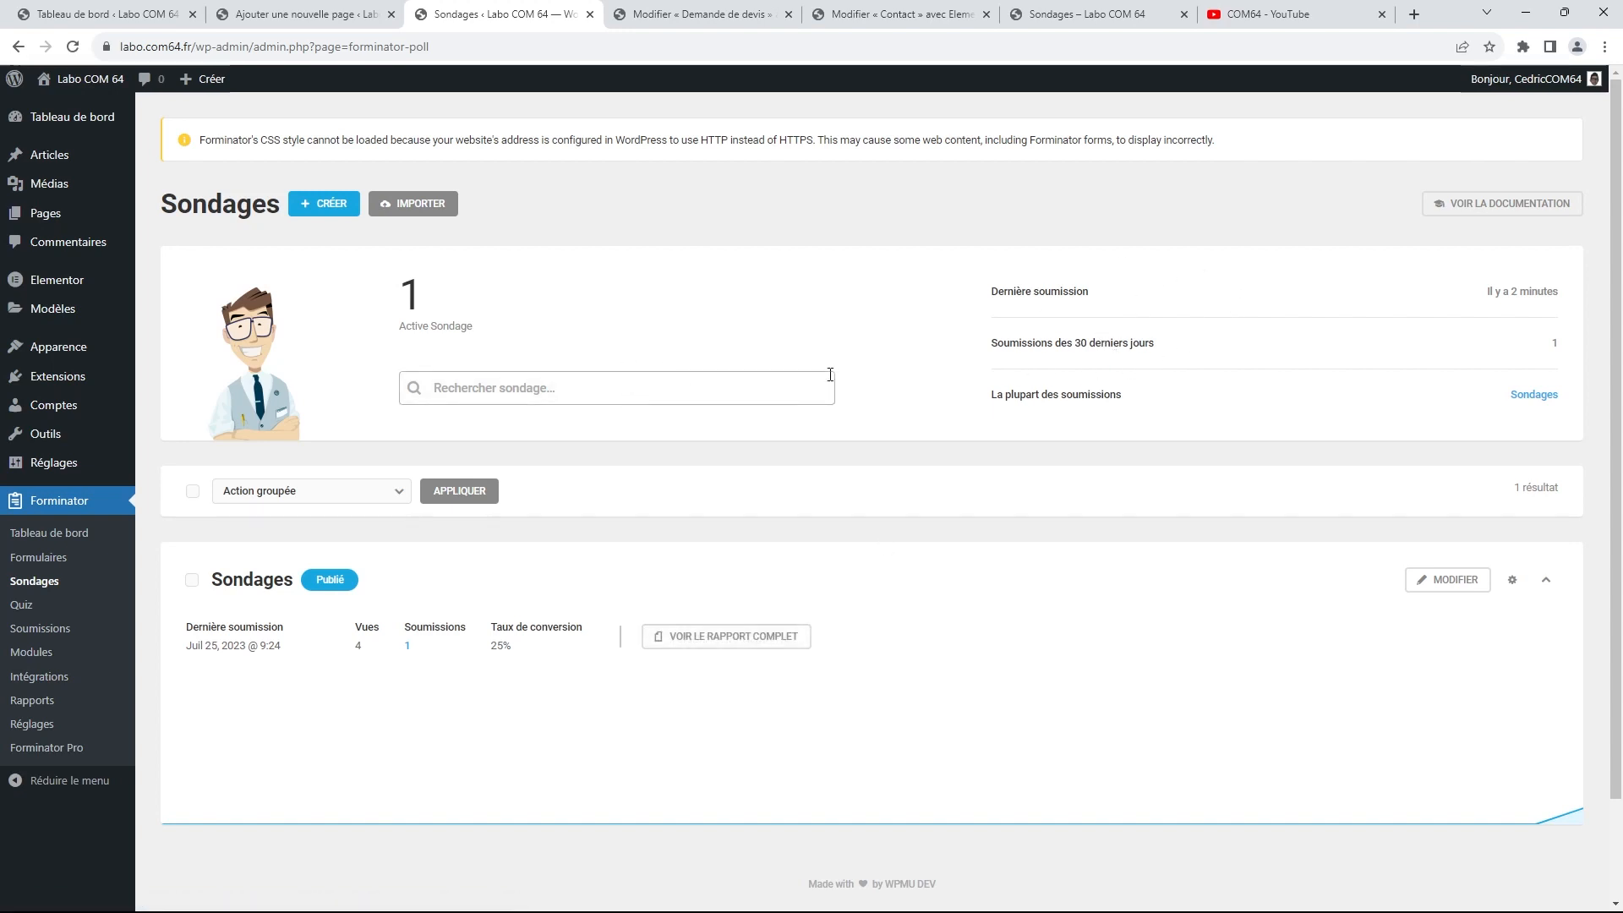
pyautogui.click(1527, 399)
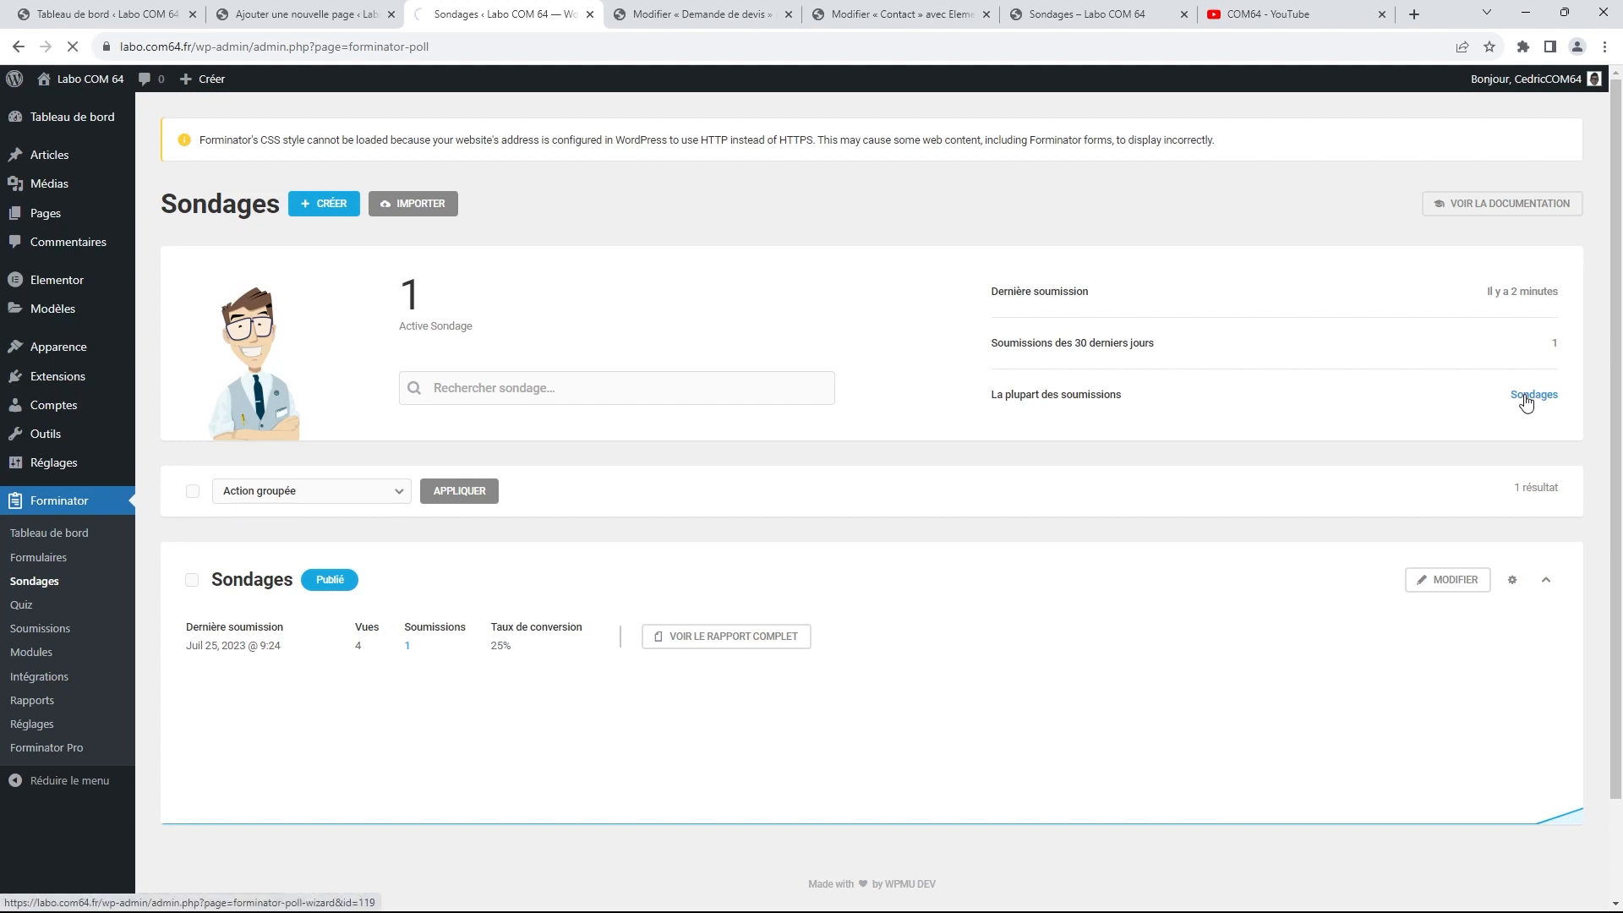
pyautogui.scroll(-9, 1280, 439)
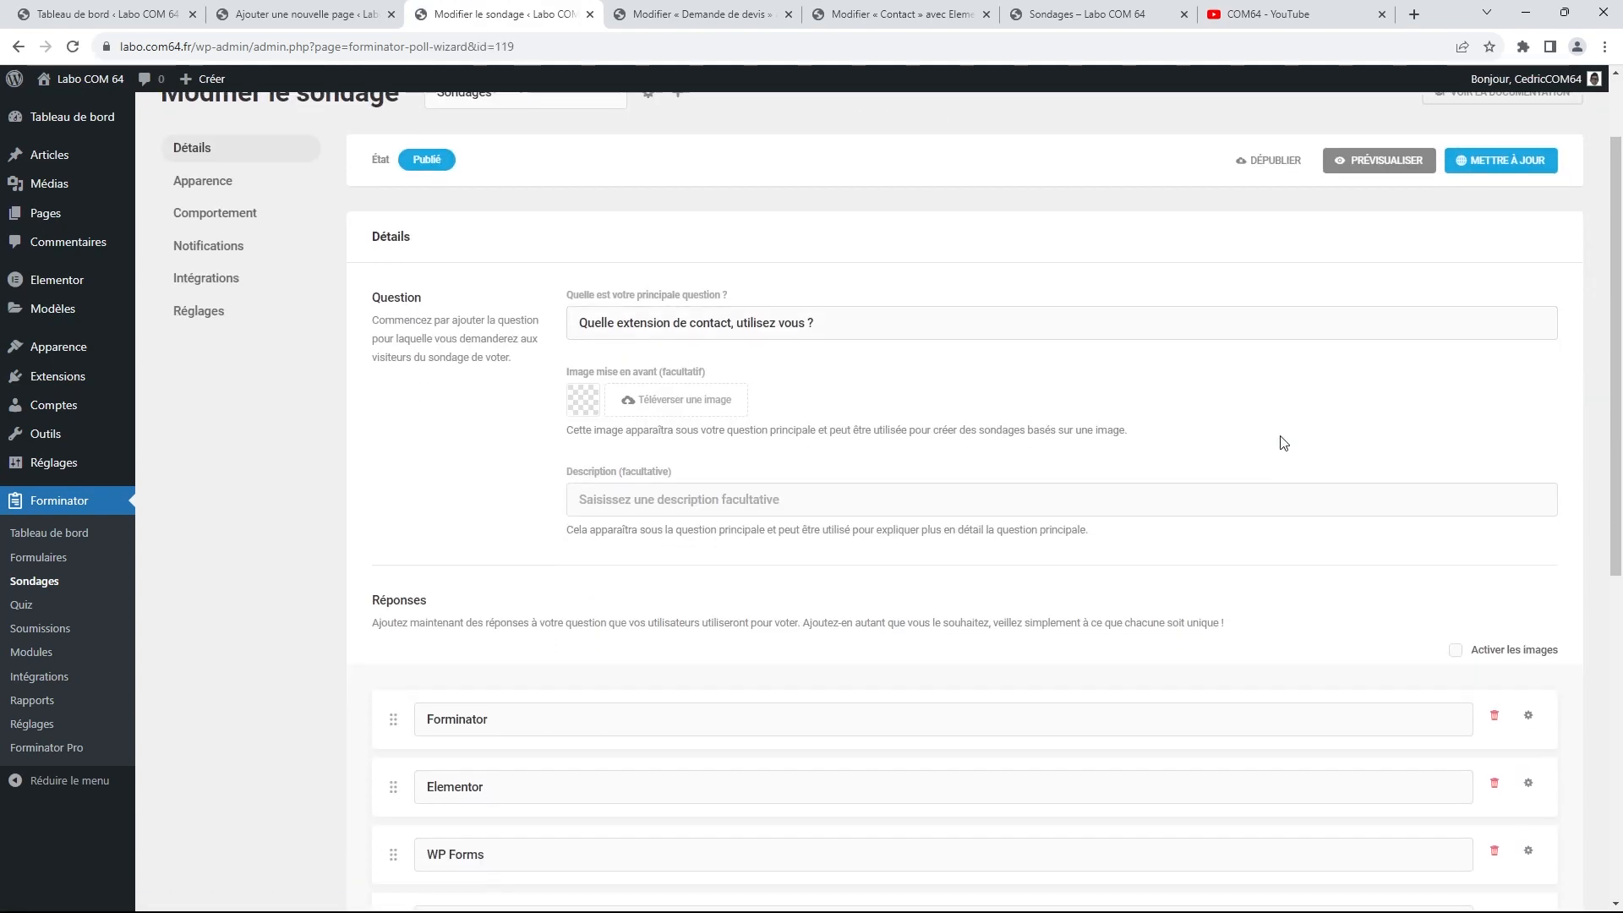
pyautogui.scroll(6, 1262, 454)
pyautogui.scroll(3, 1262, 454)
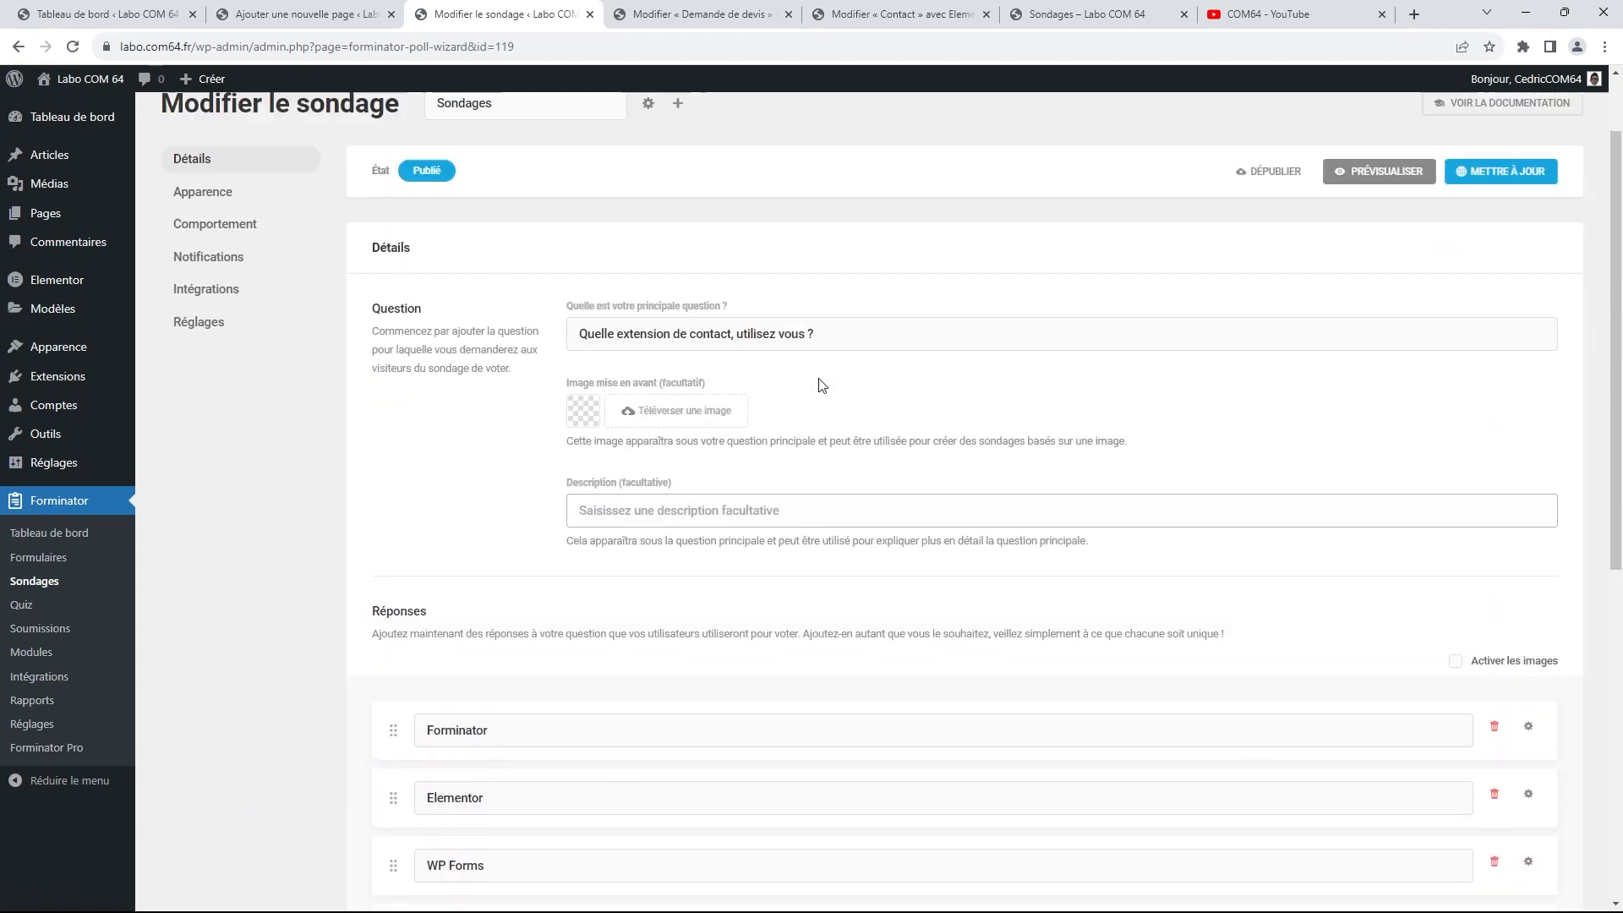
# View the submissions of the "Sondages" poll from the Forminator dashboard and examine the chart of votes per answer
pyautogui.click(48, 534)
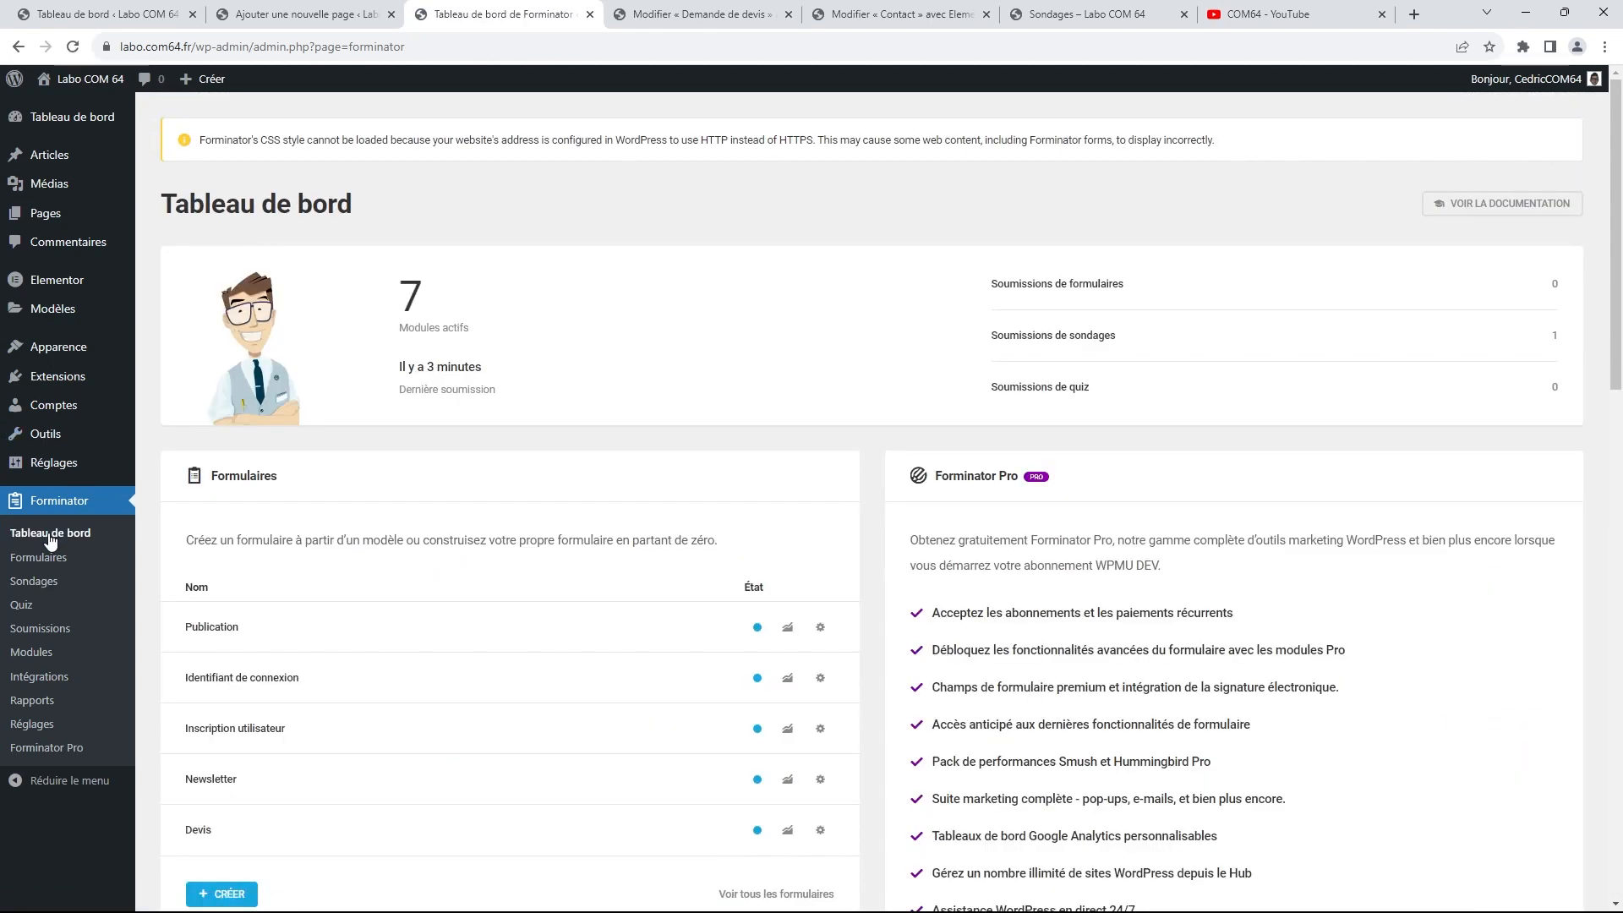
pyautogui.scroll(-6, 554, 406)
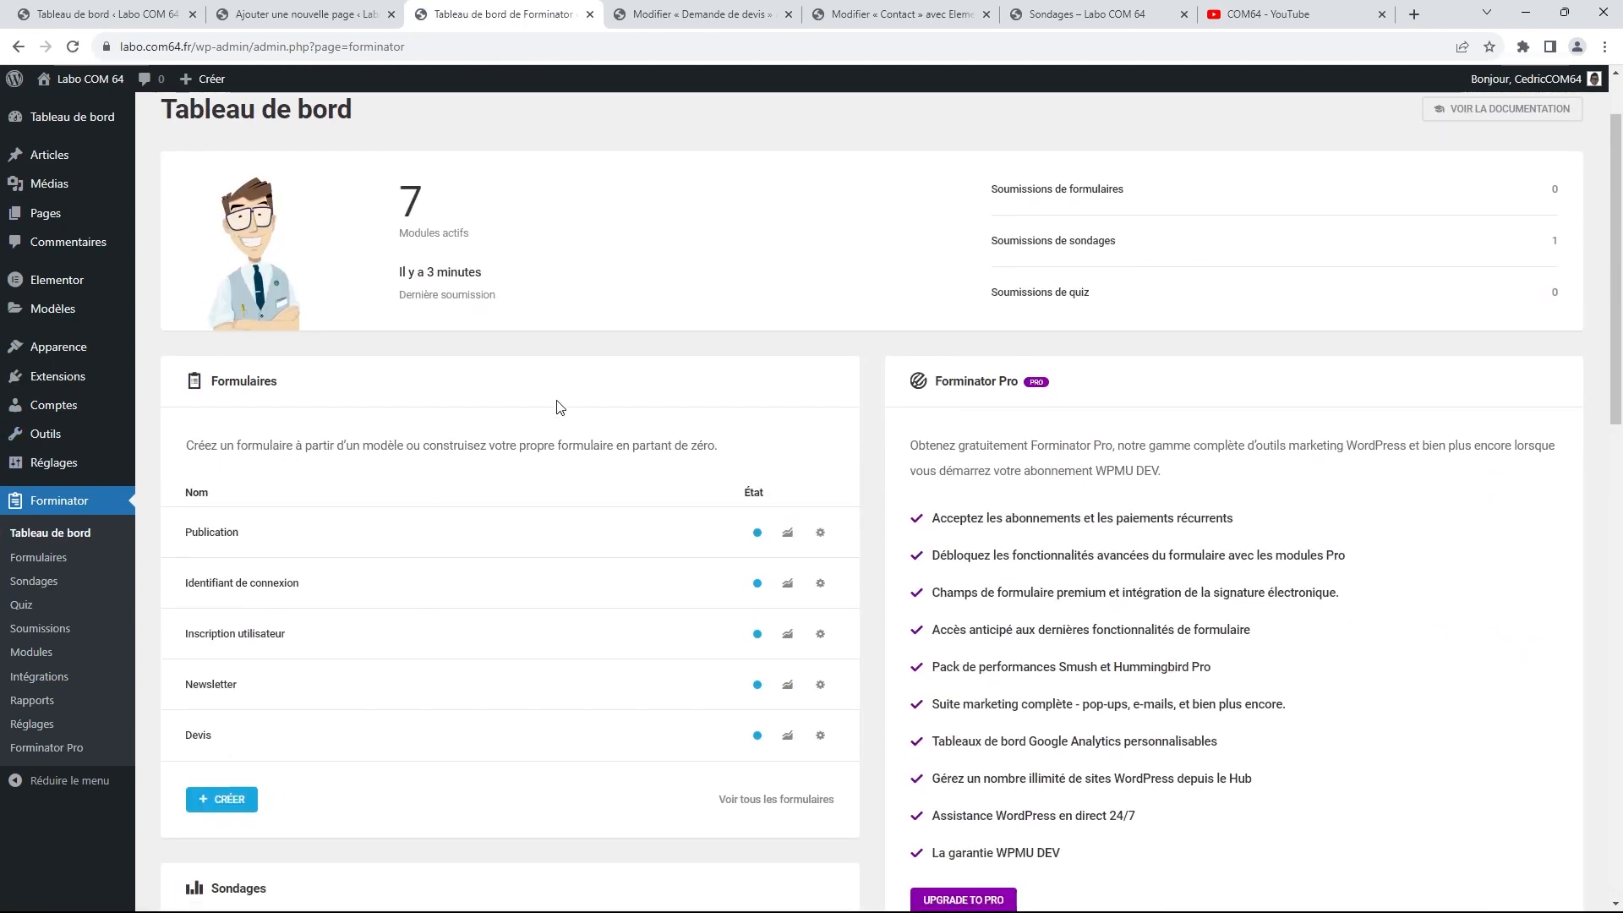
pyautogui.scroll(-2, 664, 357)
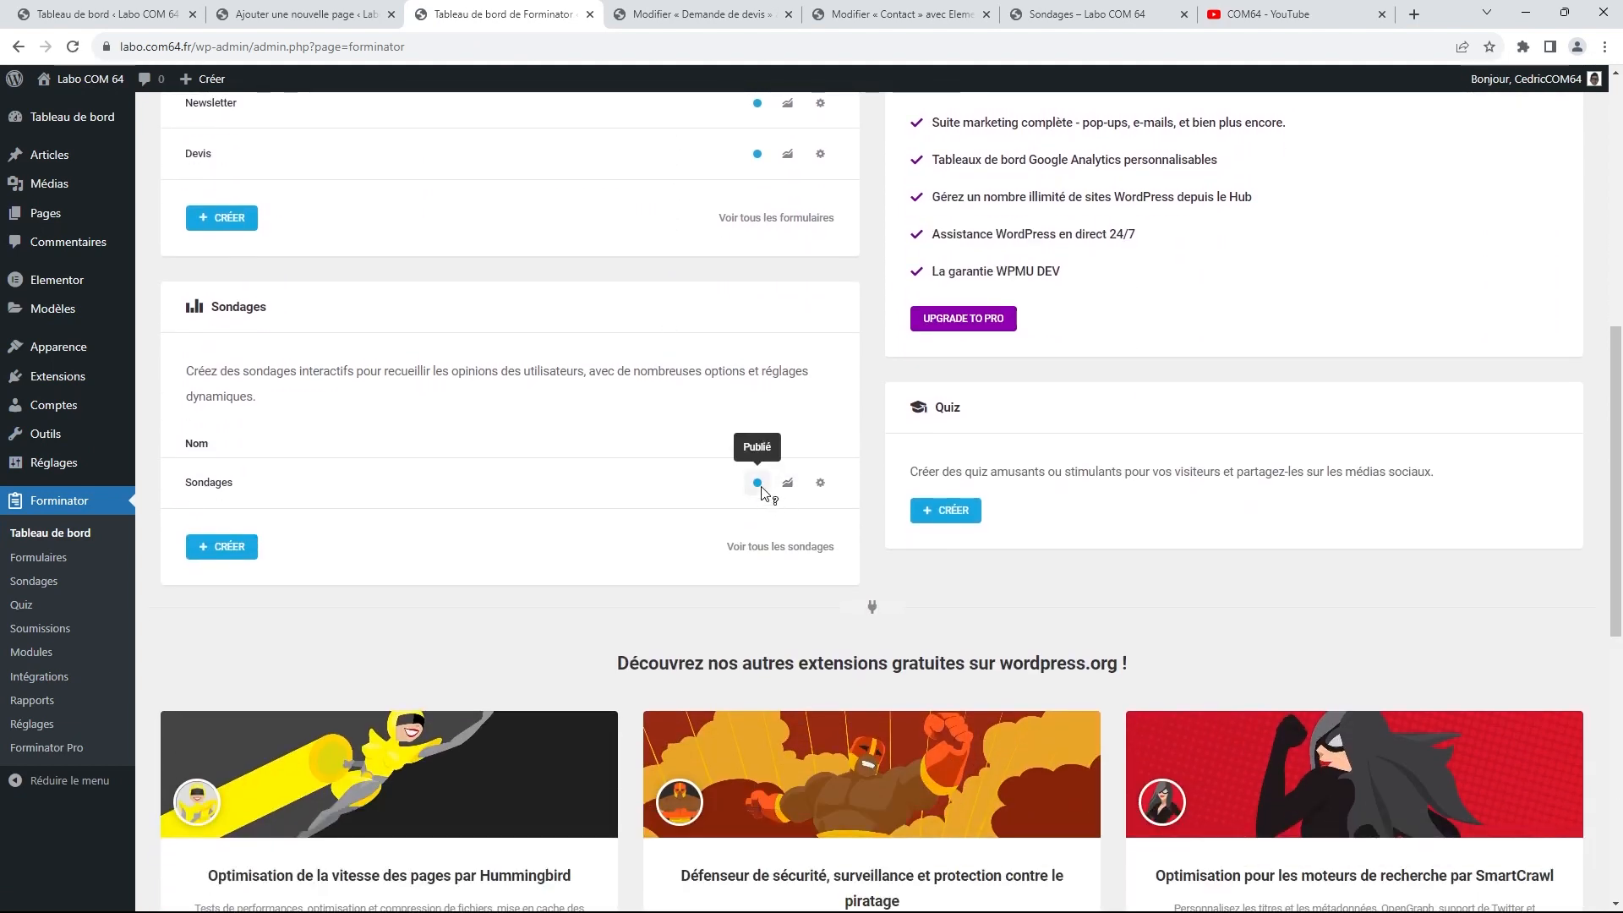
pyautogui.click(819, 484)
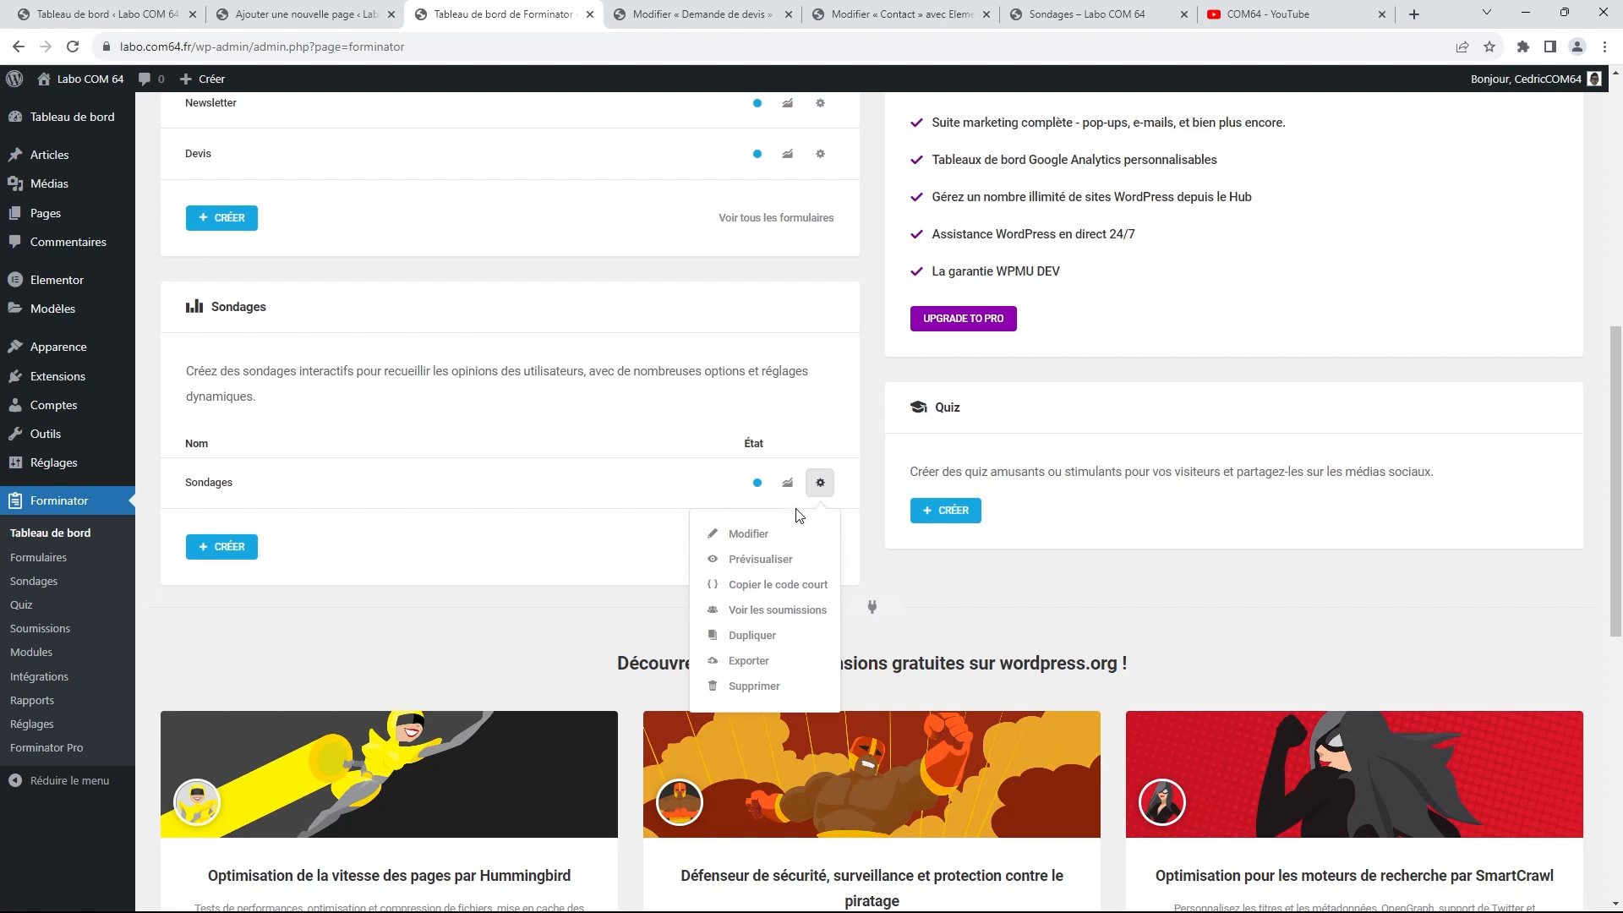
pyautogui.click(776, 611)
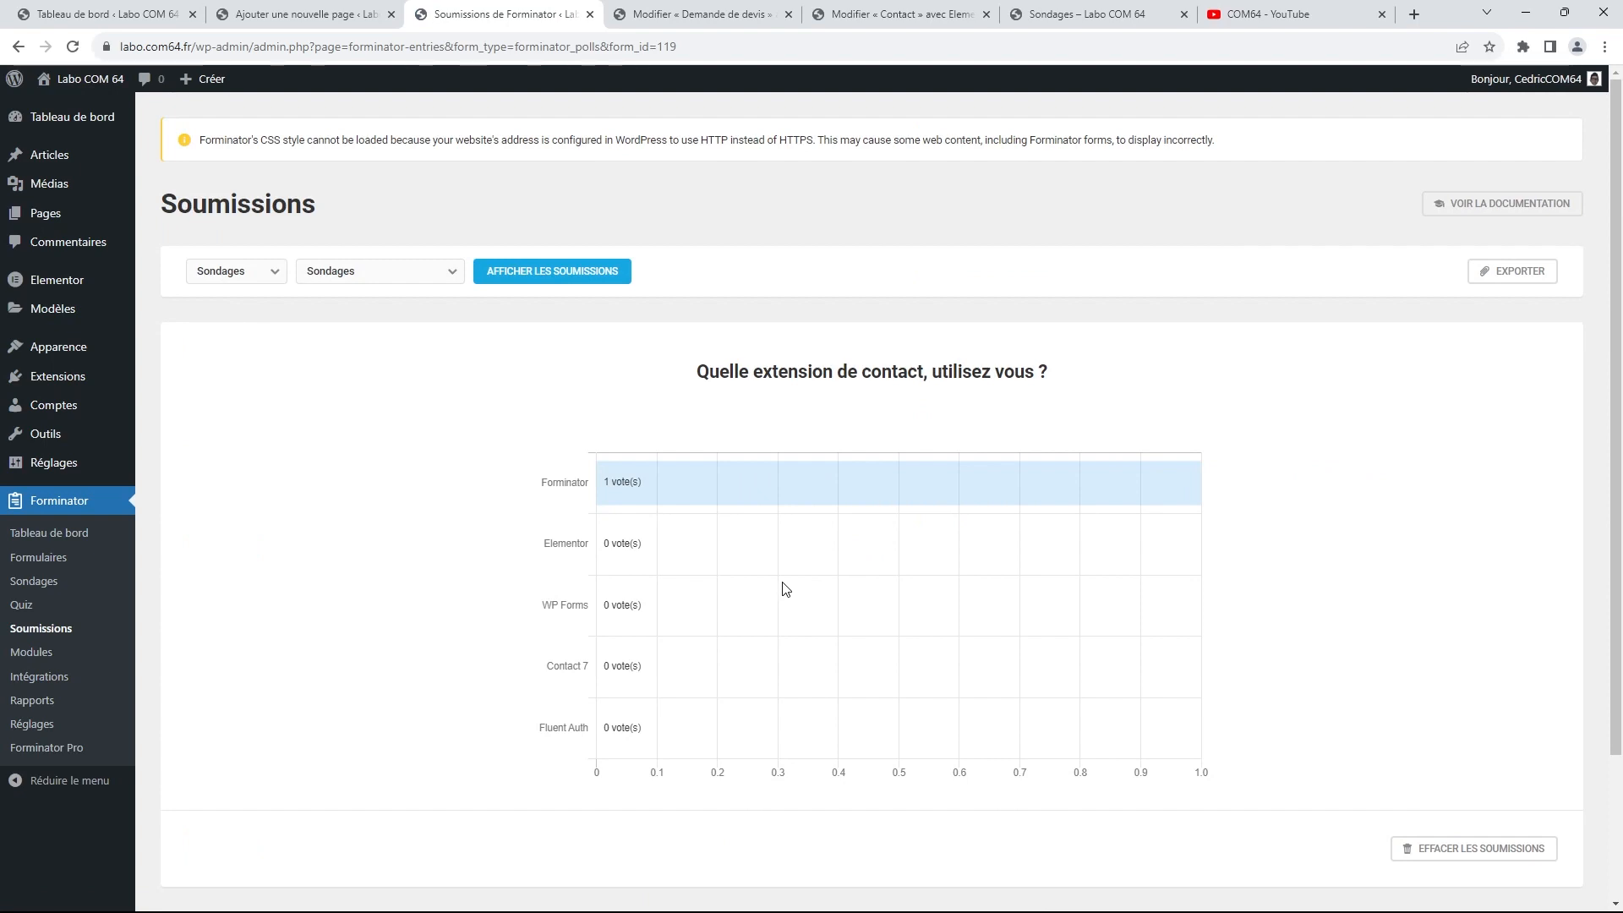
pyautogui.scroll(-2, 784, 589)
pyautogui.scroll(1, 786, 589)
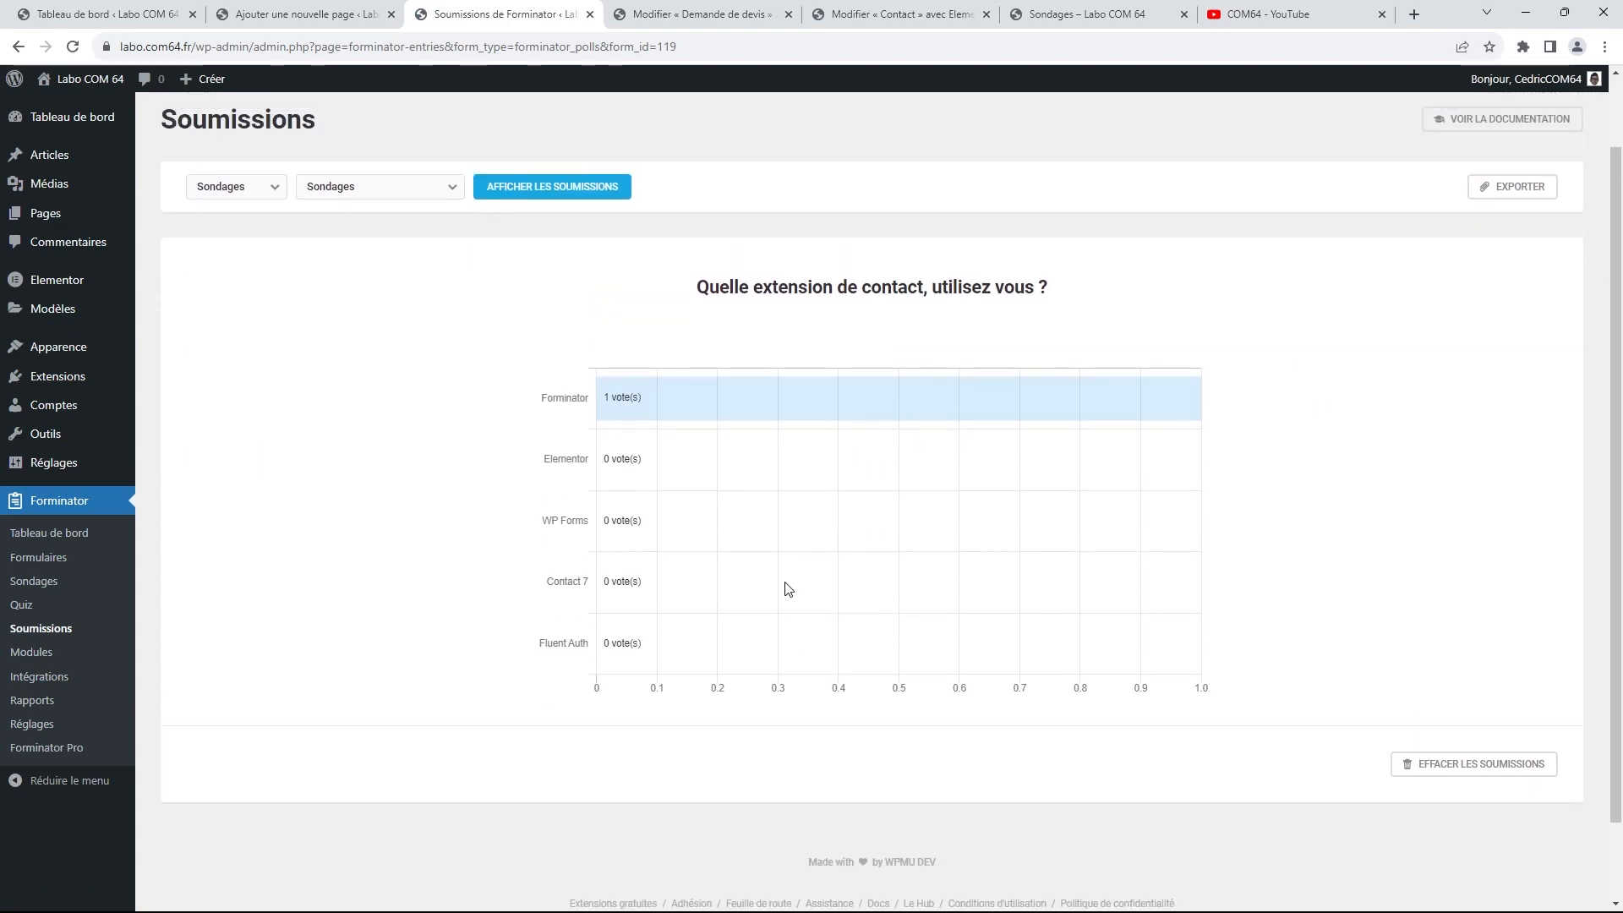
pyautogui.scroll(1, 786, 589)
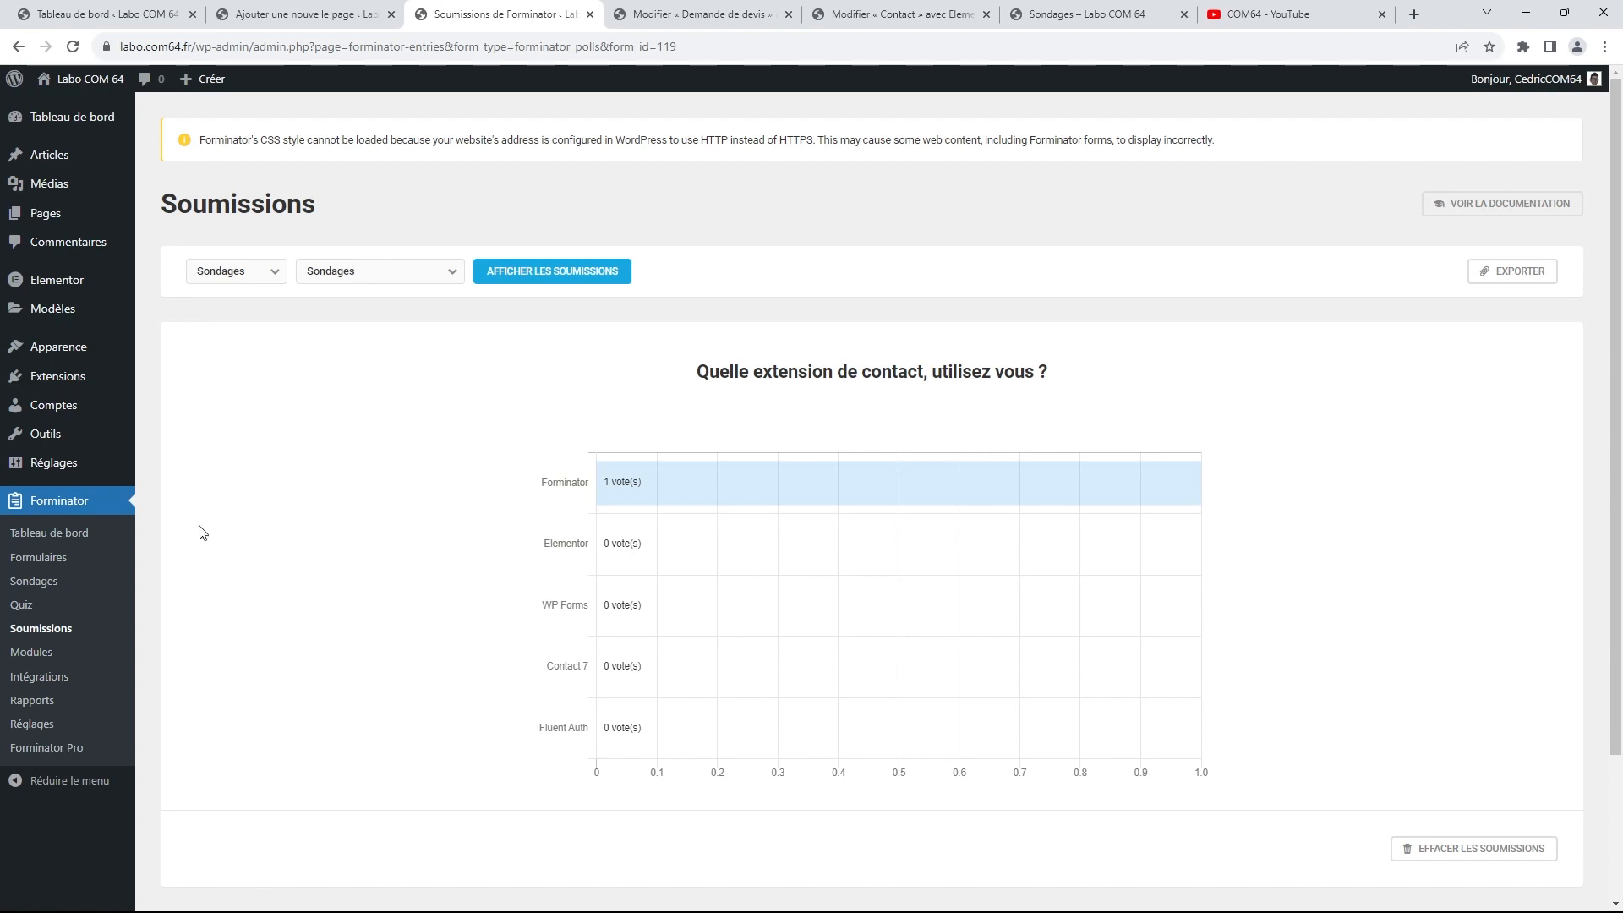
# Look over the forms on the Forminator dashboard, check the poll list, and return to the Forminator dashboard
pyautogui.click(53, 534)
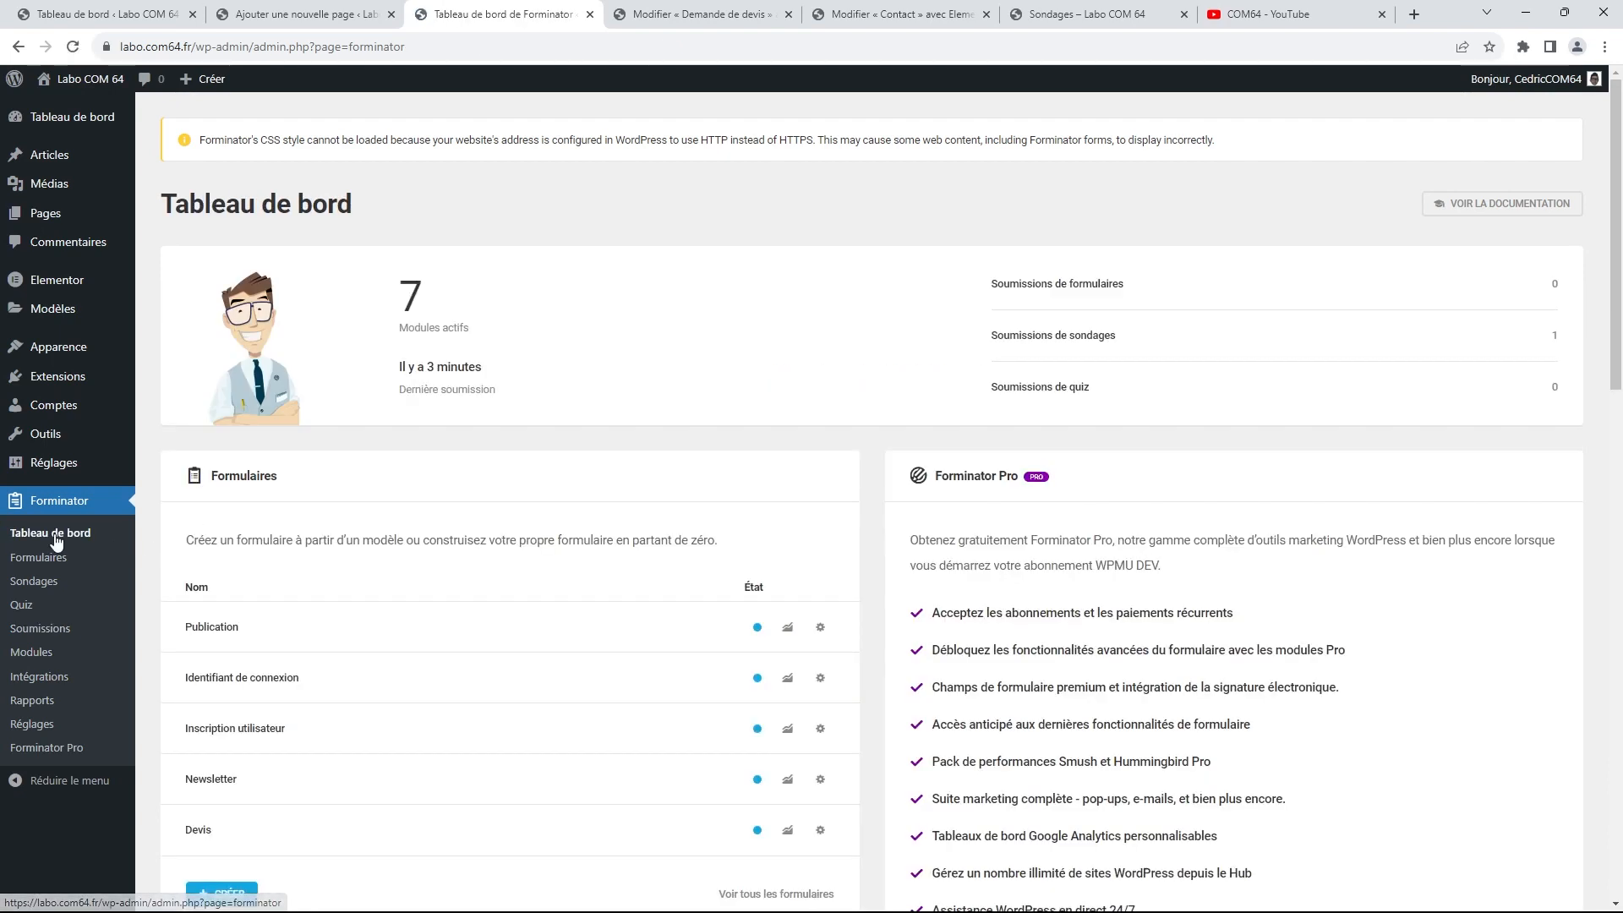
pyautogui.scroll(-1, 782, 351)
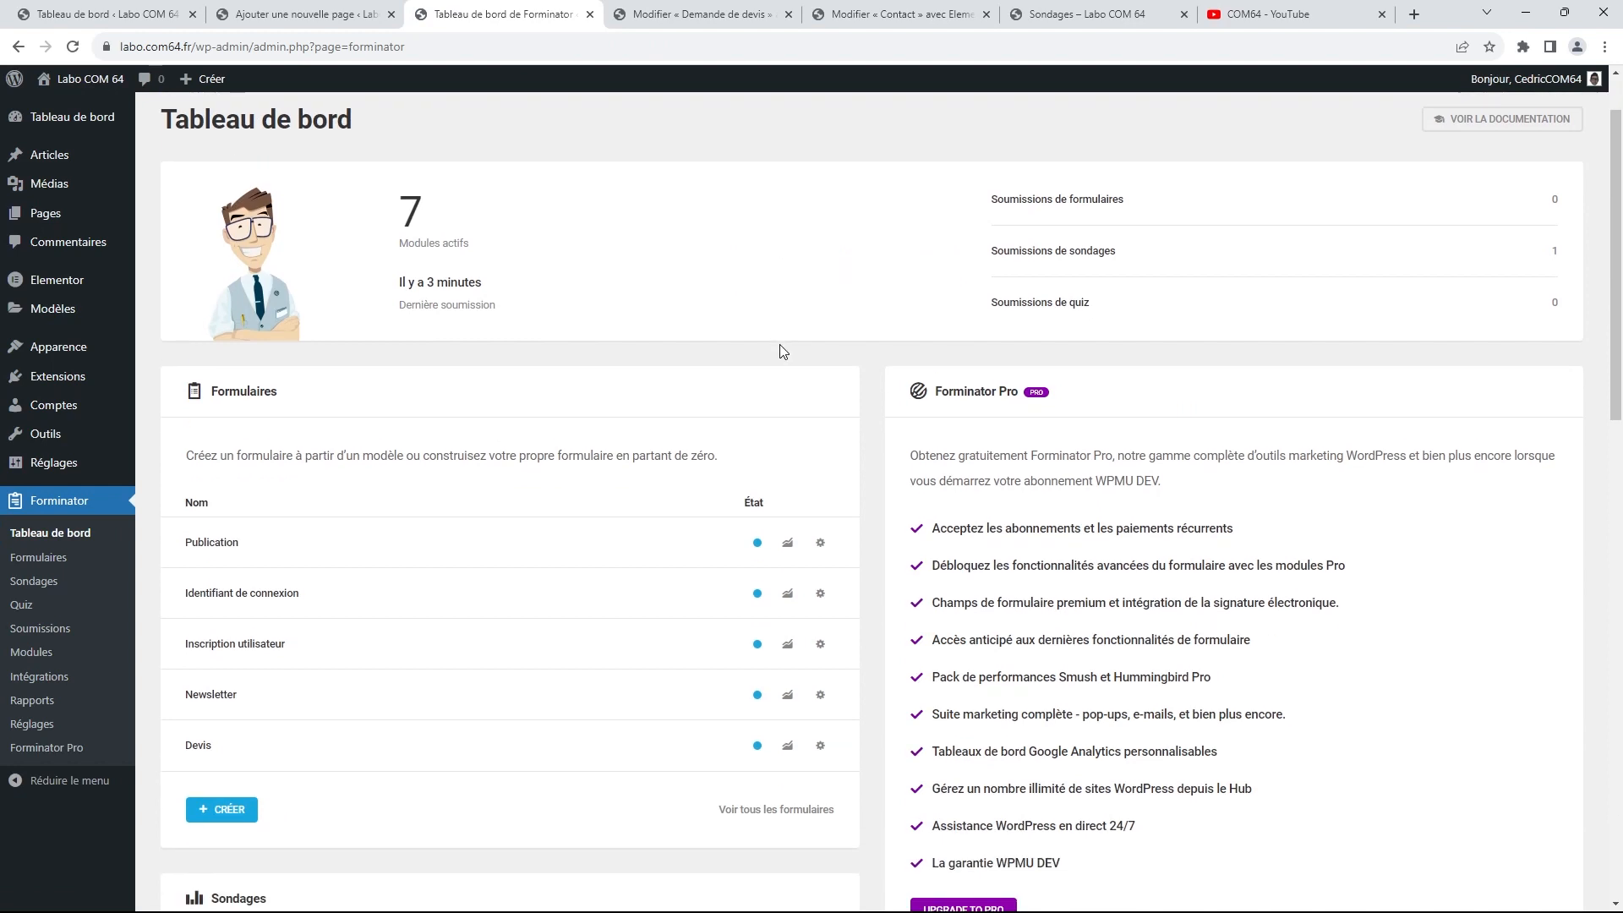
pyautogui.scroll(-1, 783, 352)
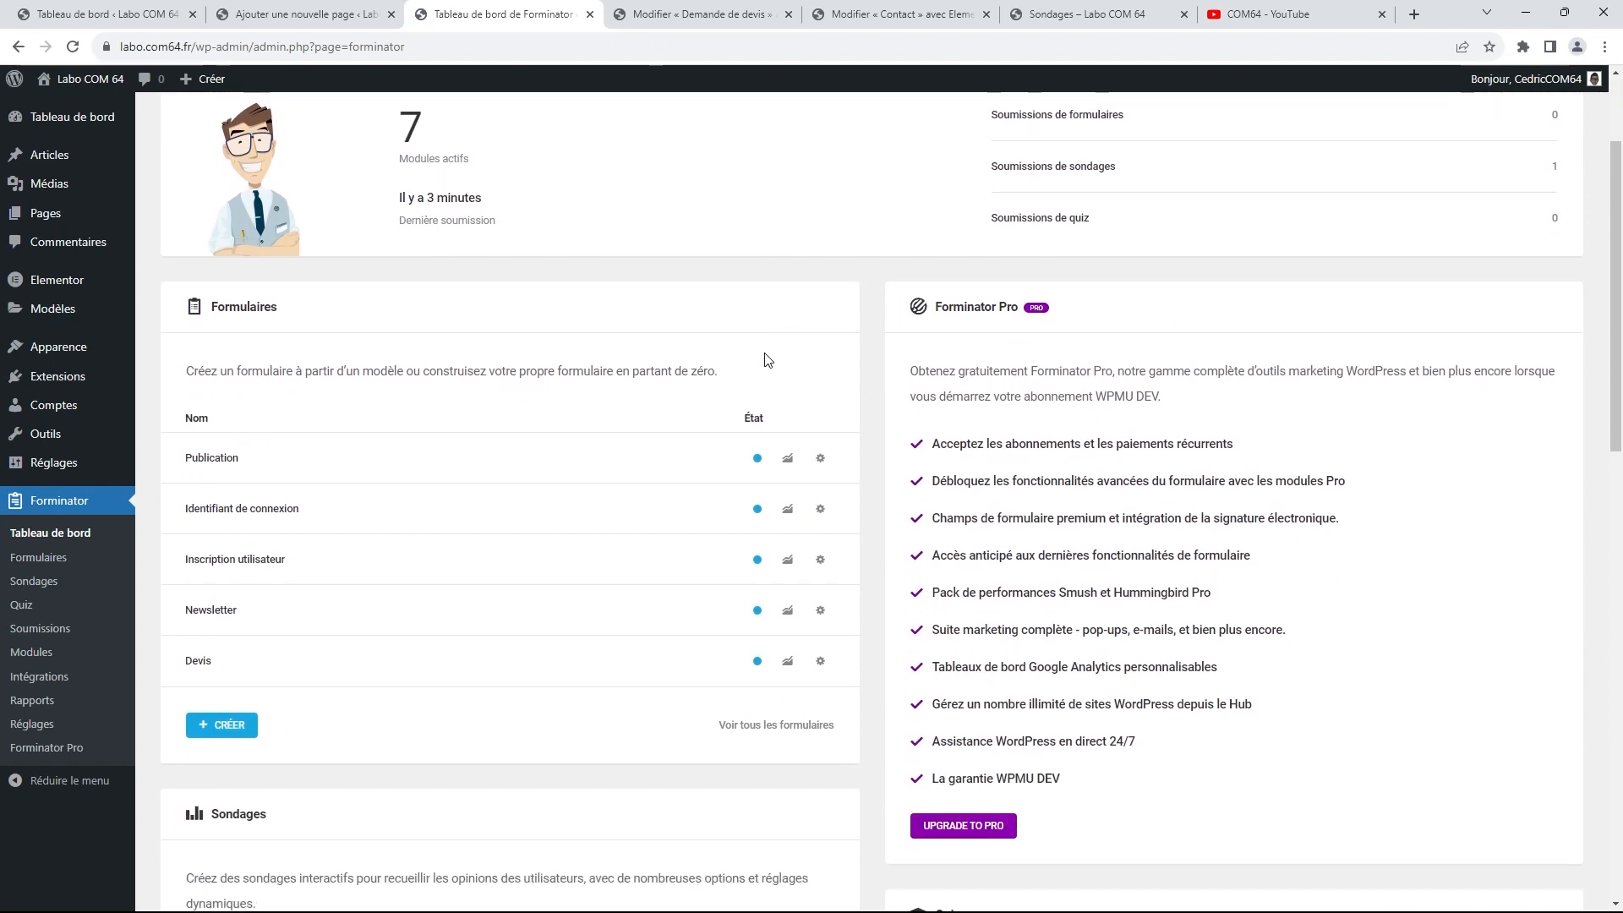
pyautogui.click(48, 585)
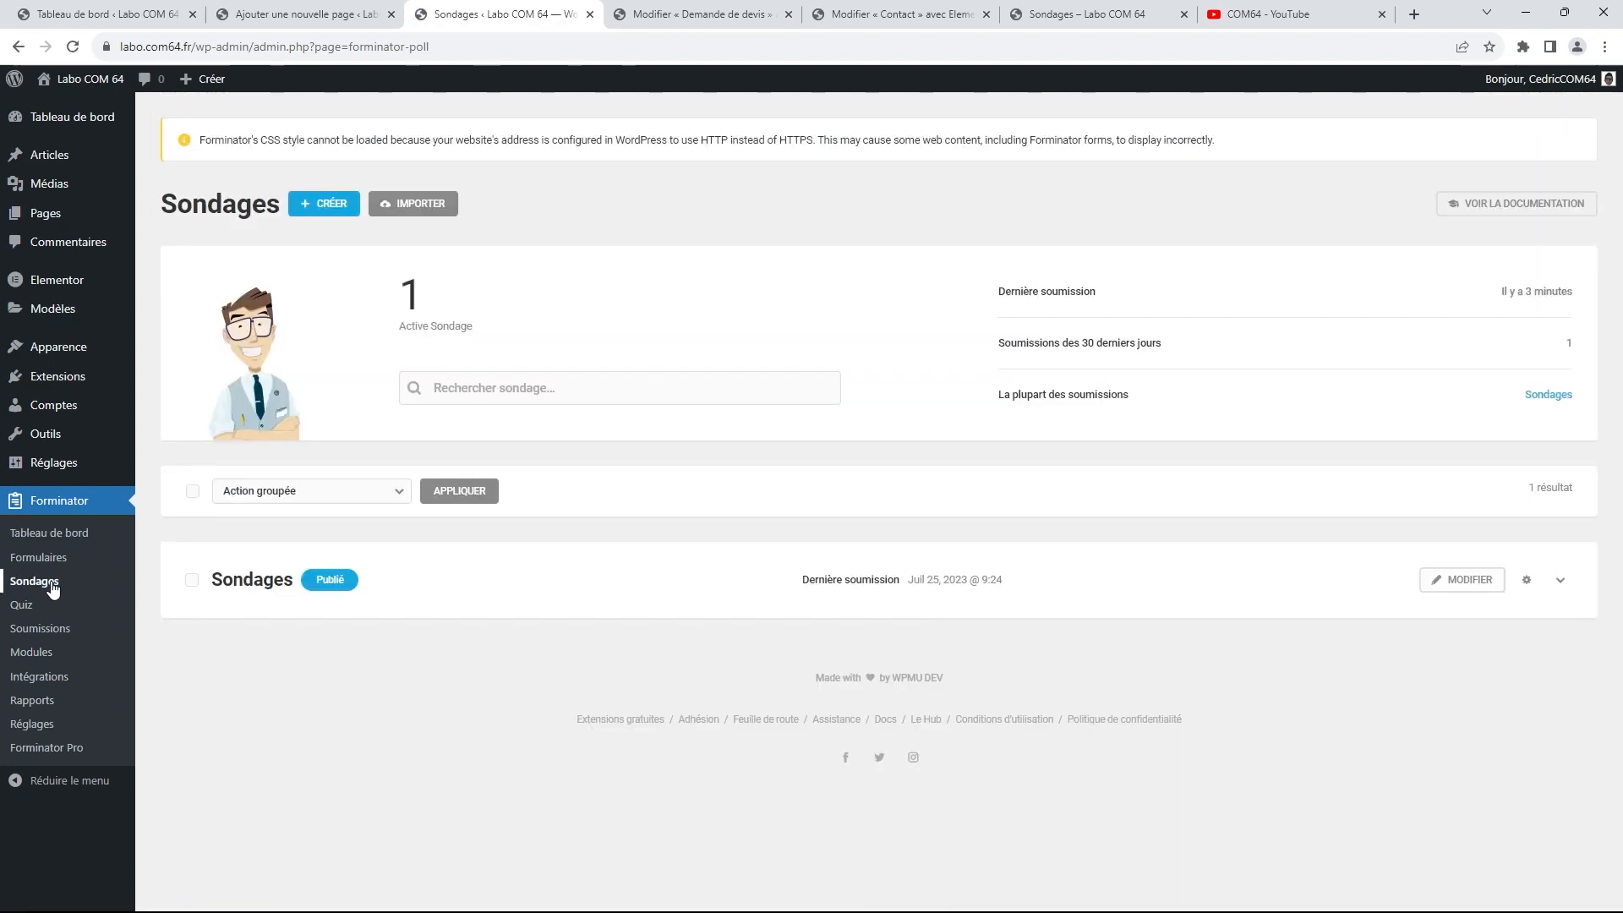
pyautogui.click(76, 540)
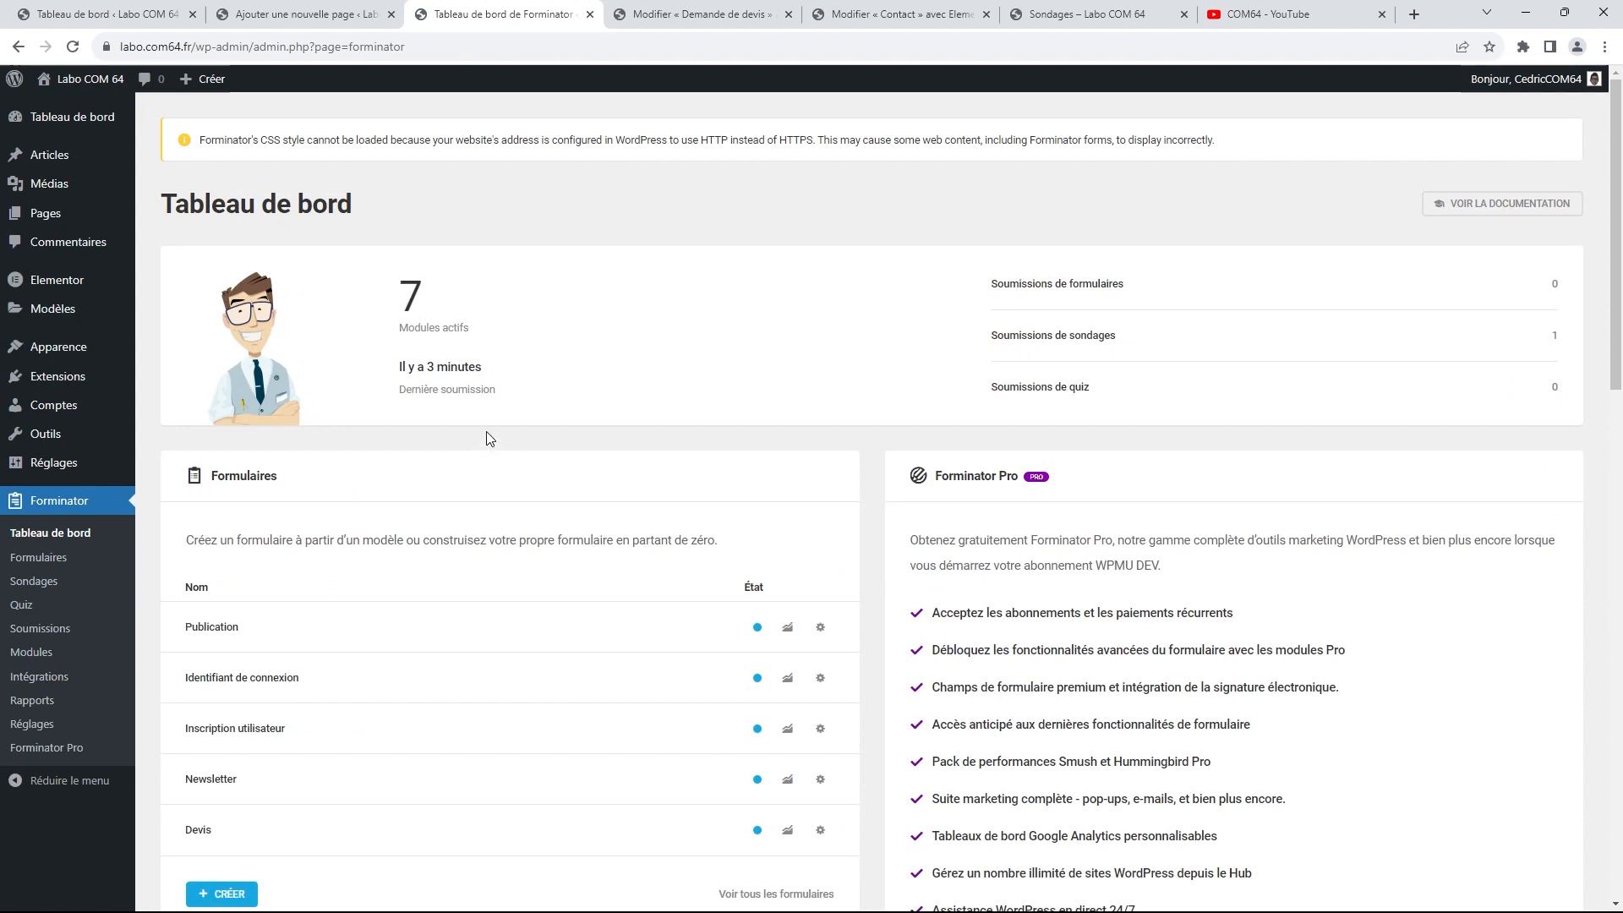
# Start a new knowledge quiz (Quiz de connaissances) named "Quiz" from the Forminator dashboard
pyautogui.scroll(-5, 499, 435)
pyautogui.scroll(-1, 526, 438)
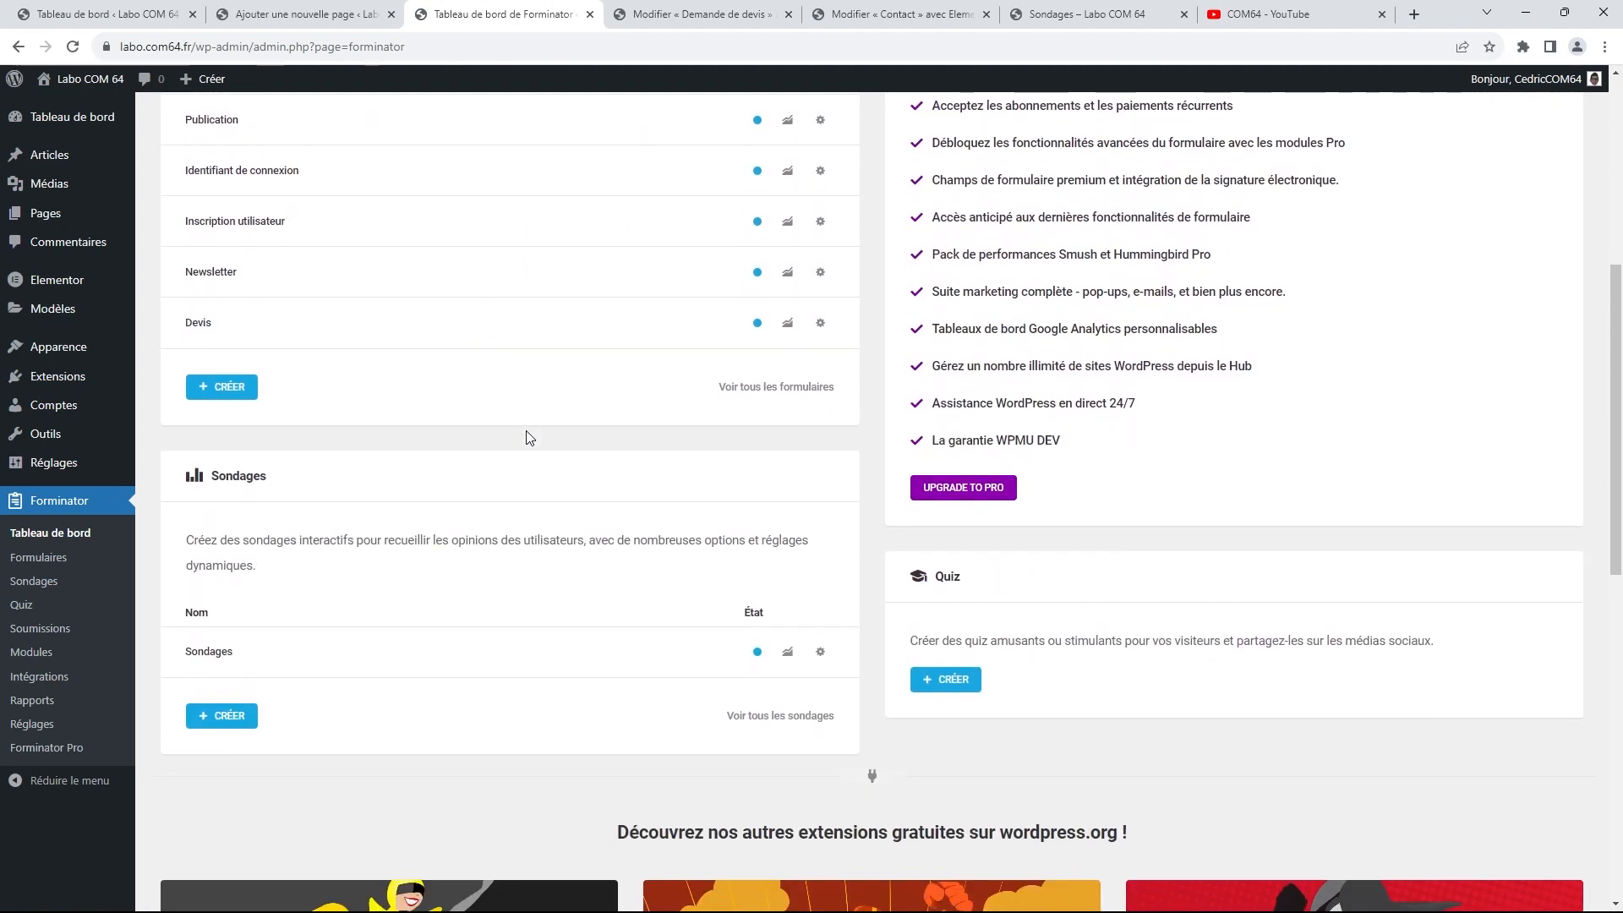
pyautogui.scroll(-2, 530, 438)
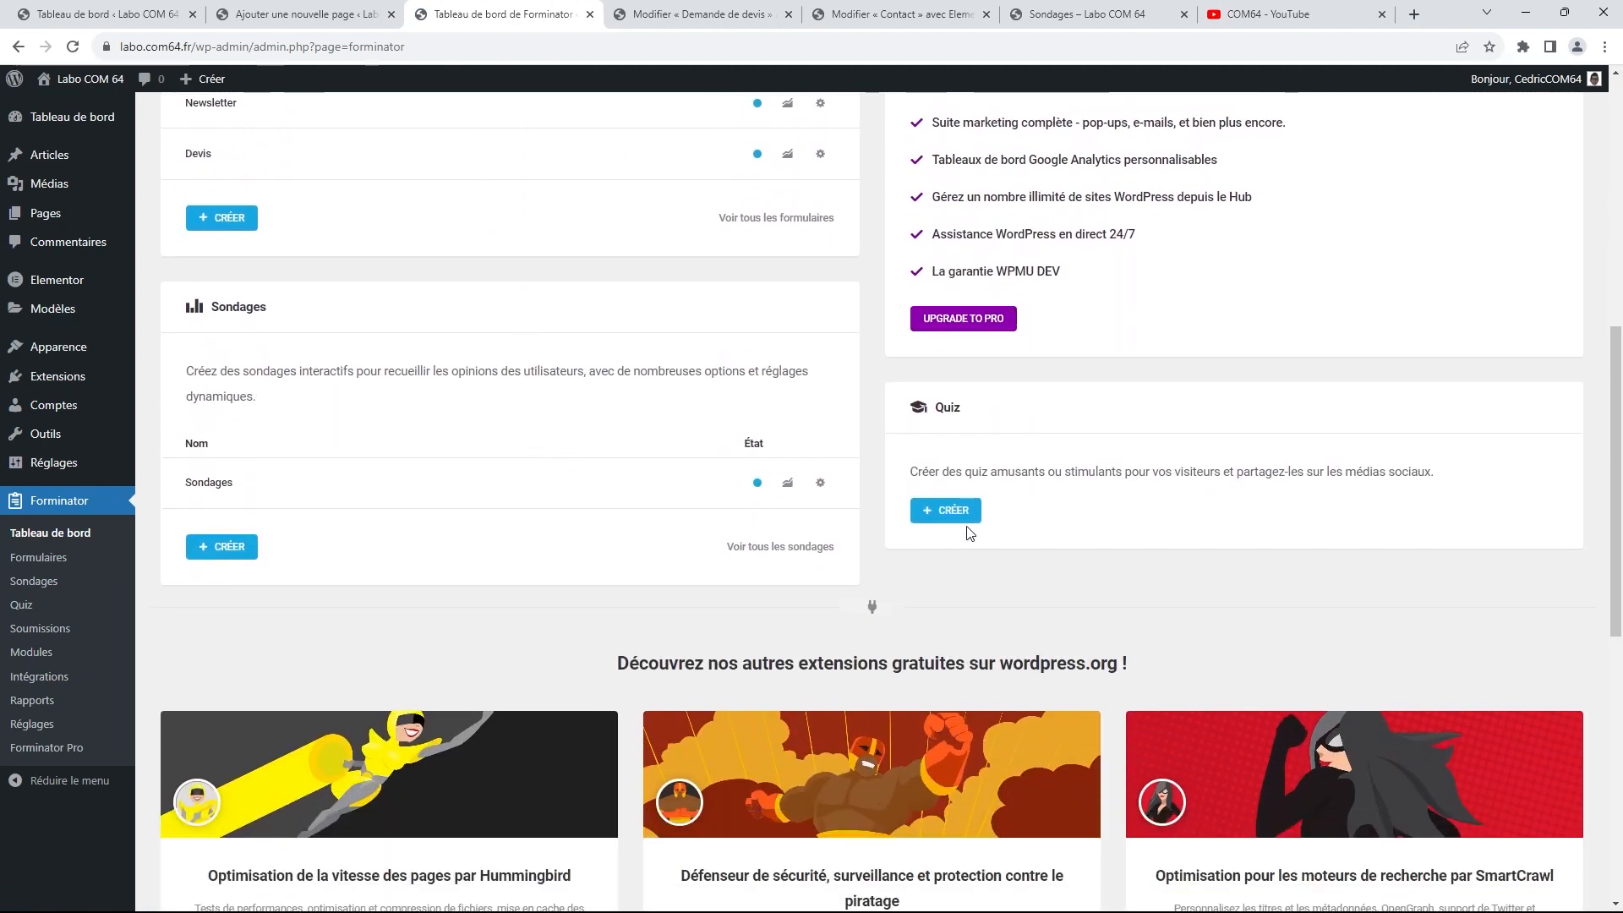
pyautogui.click(964, 512)
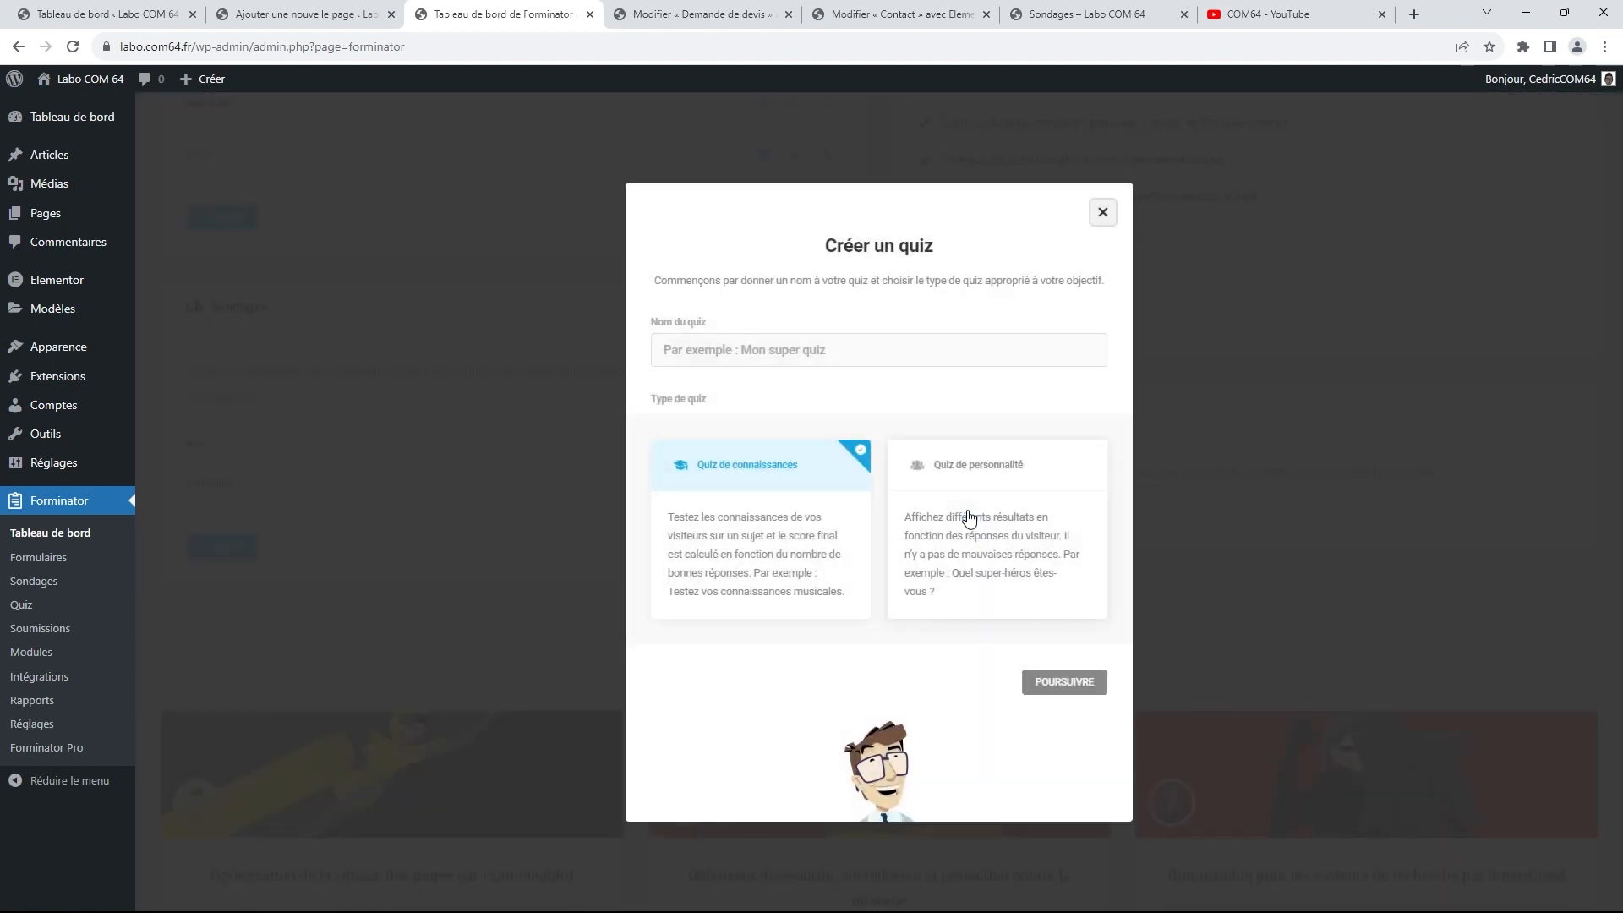
pyautogui.click(929, 356)
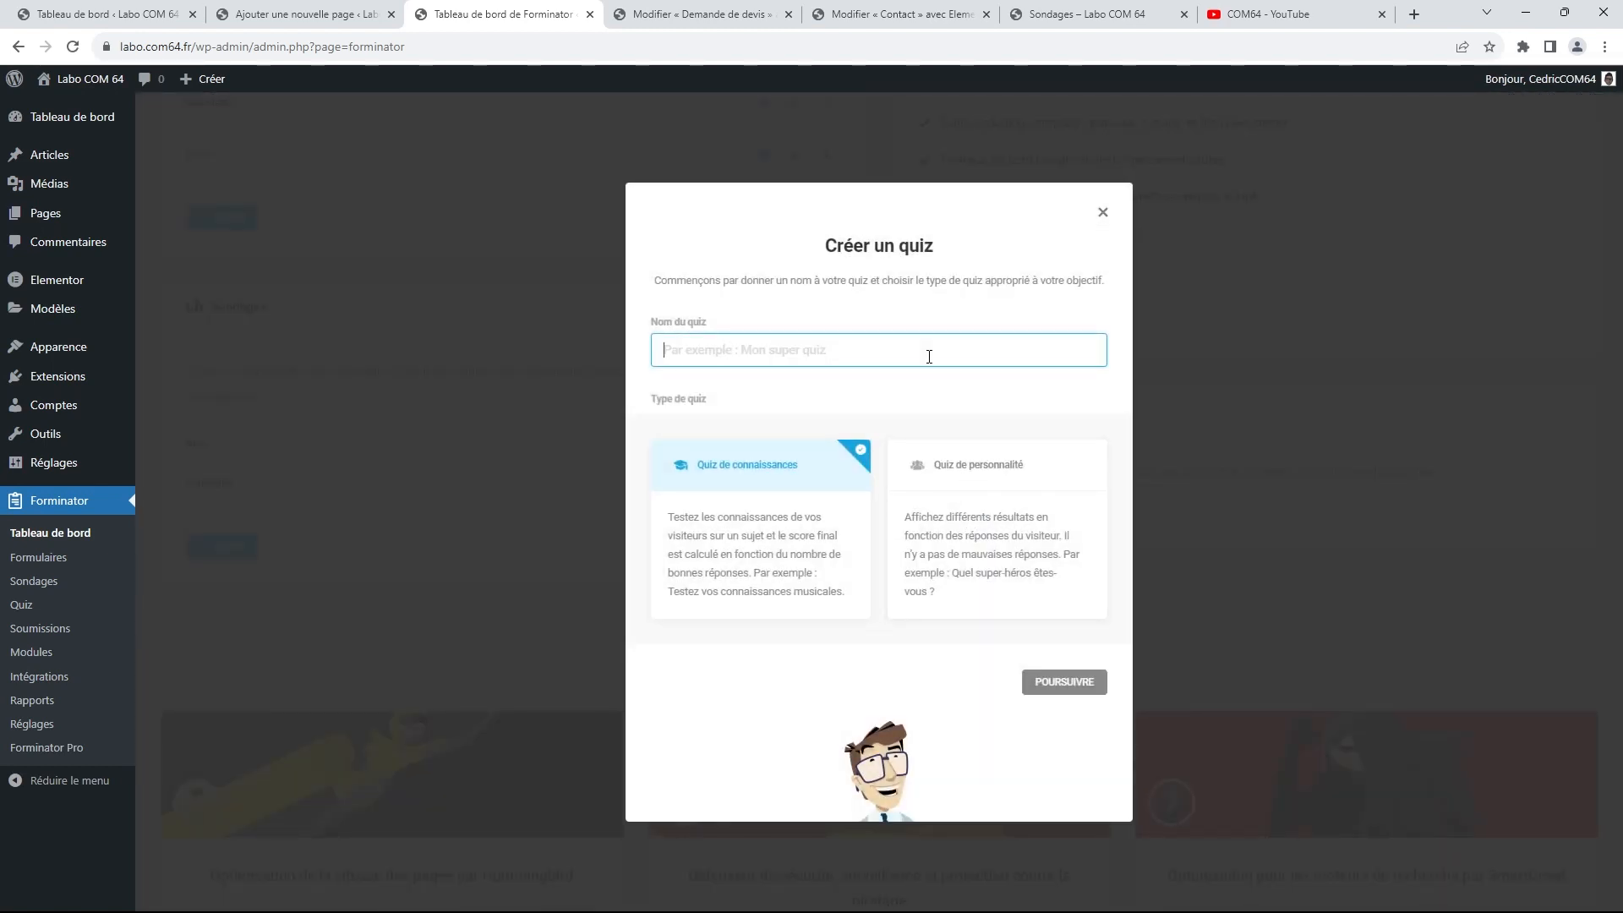
pyautogui.write('M')
pyautogui.press('BackSpace')
pyautogui.write('Quiz')
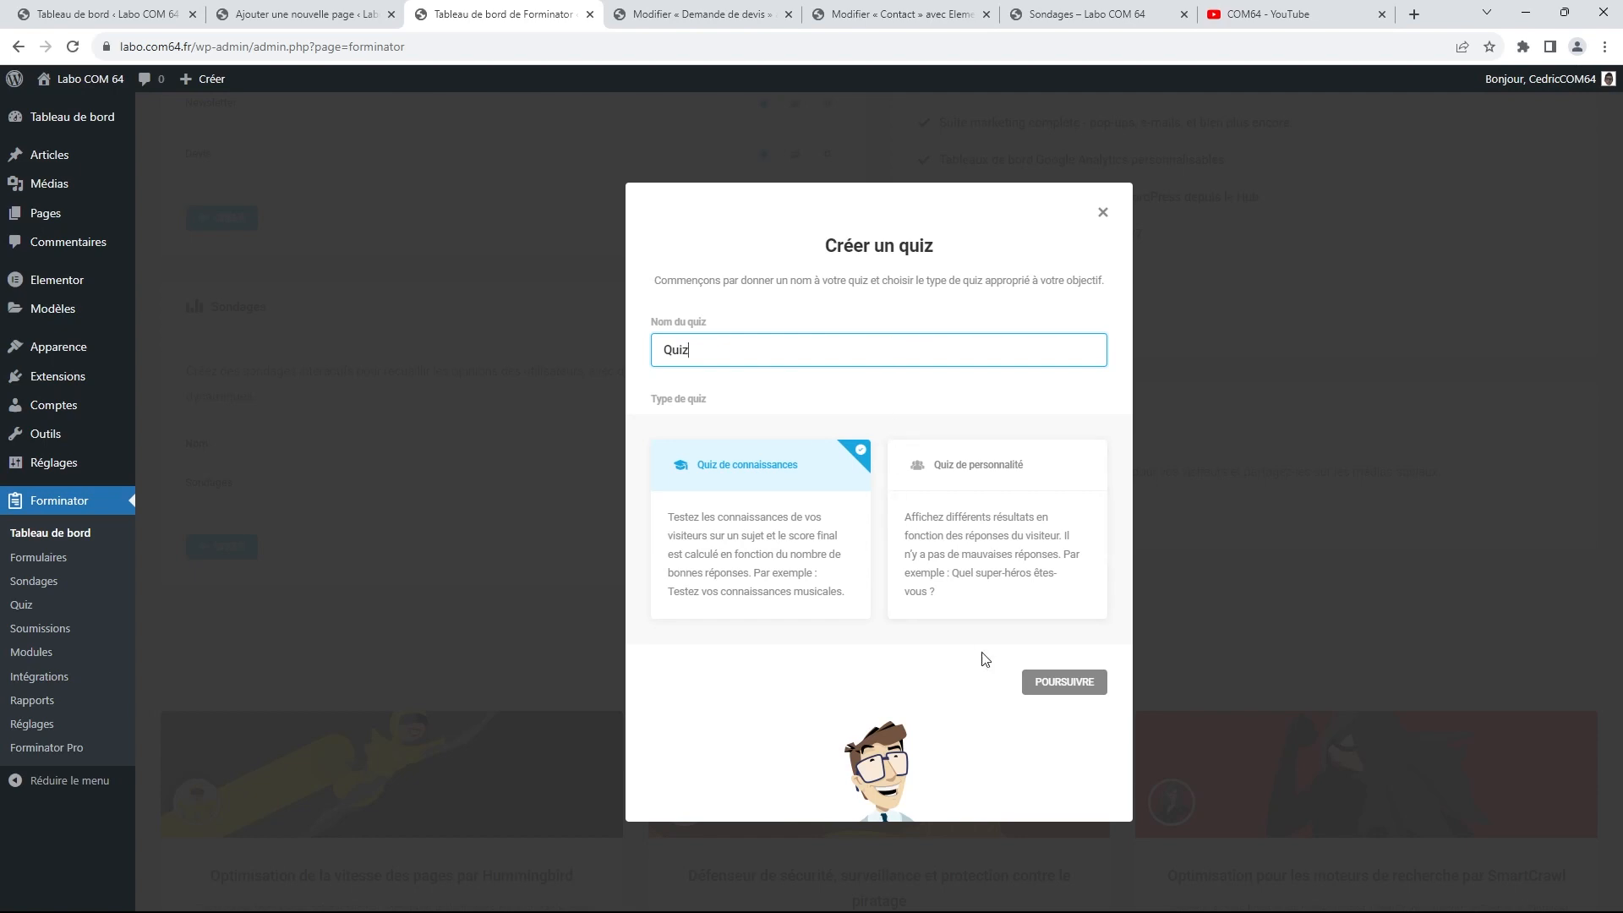
pyautogui.click(1079, 681)
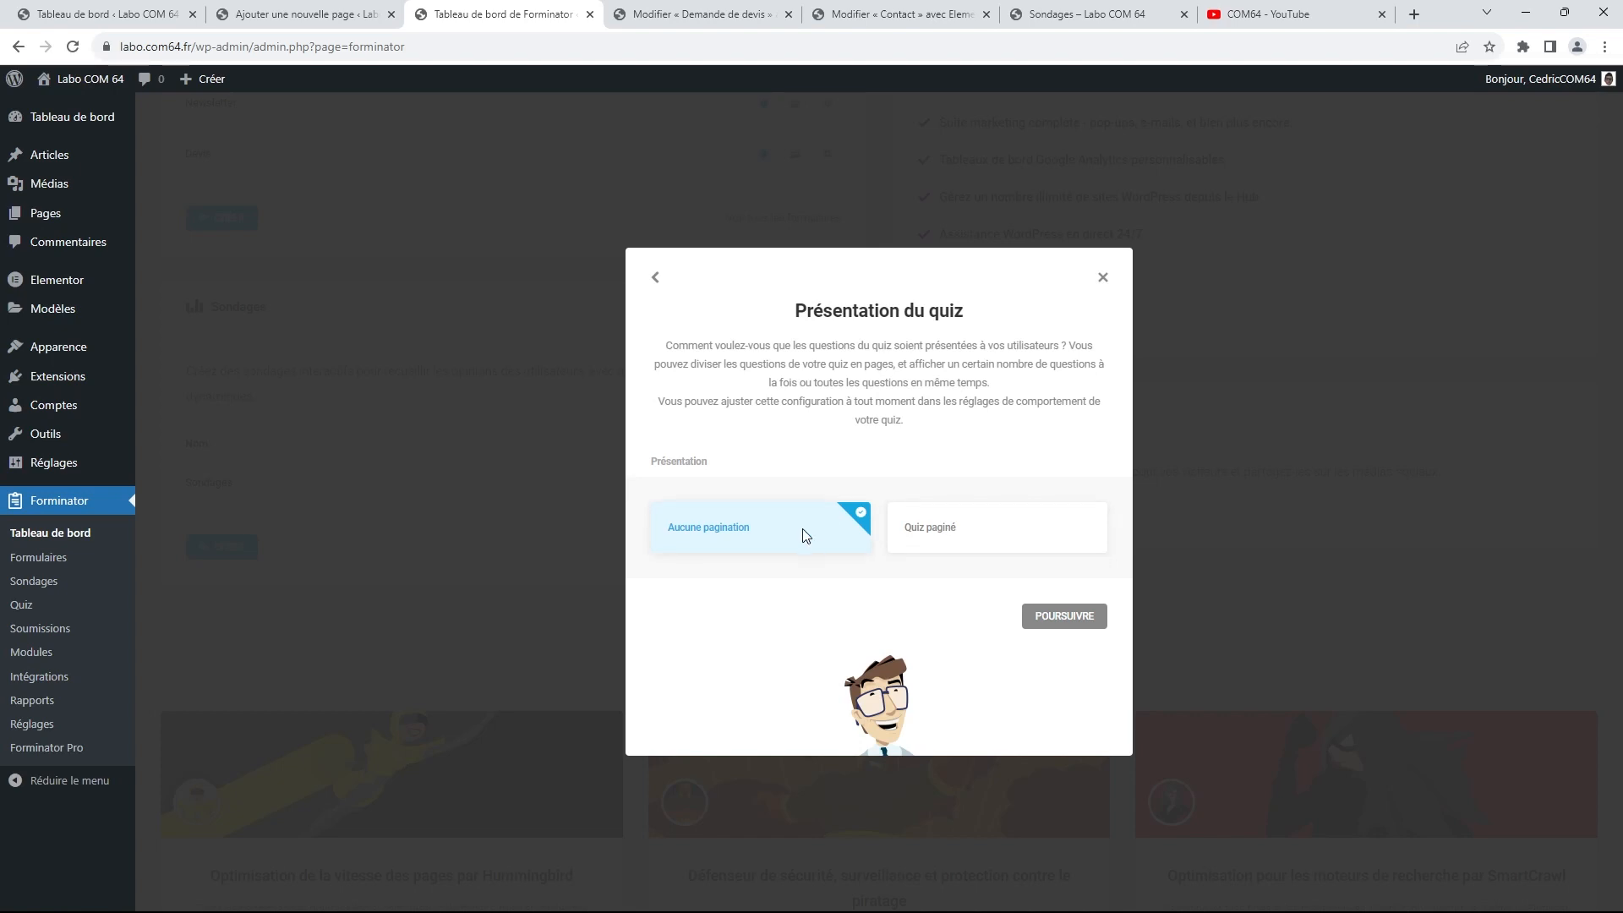
# Choose the paginated presentation (Quiz paginé), enable collecting leads with the quiz, and create it
pyautogui.click(982, 535)
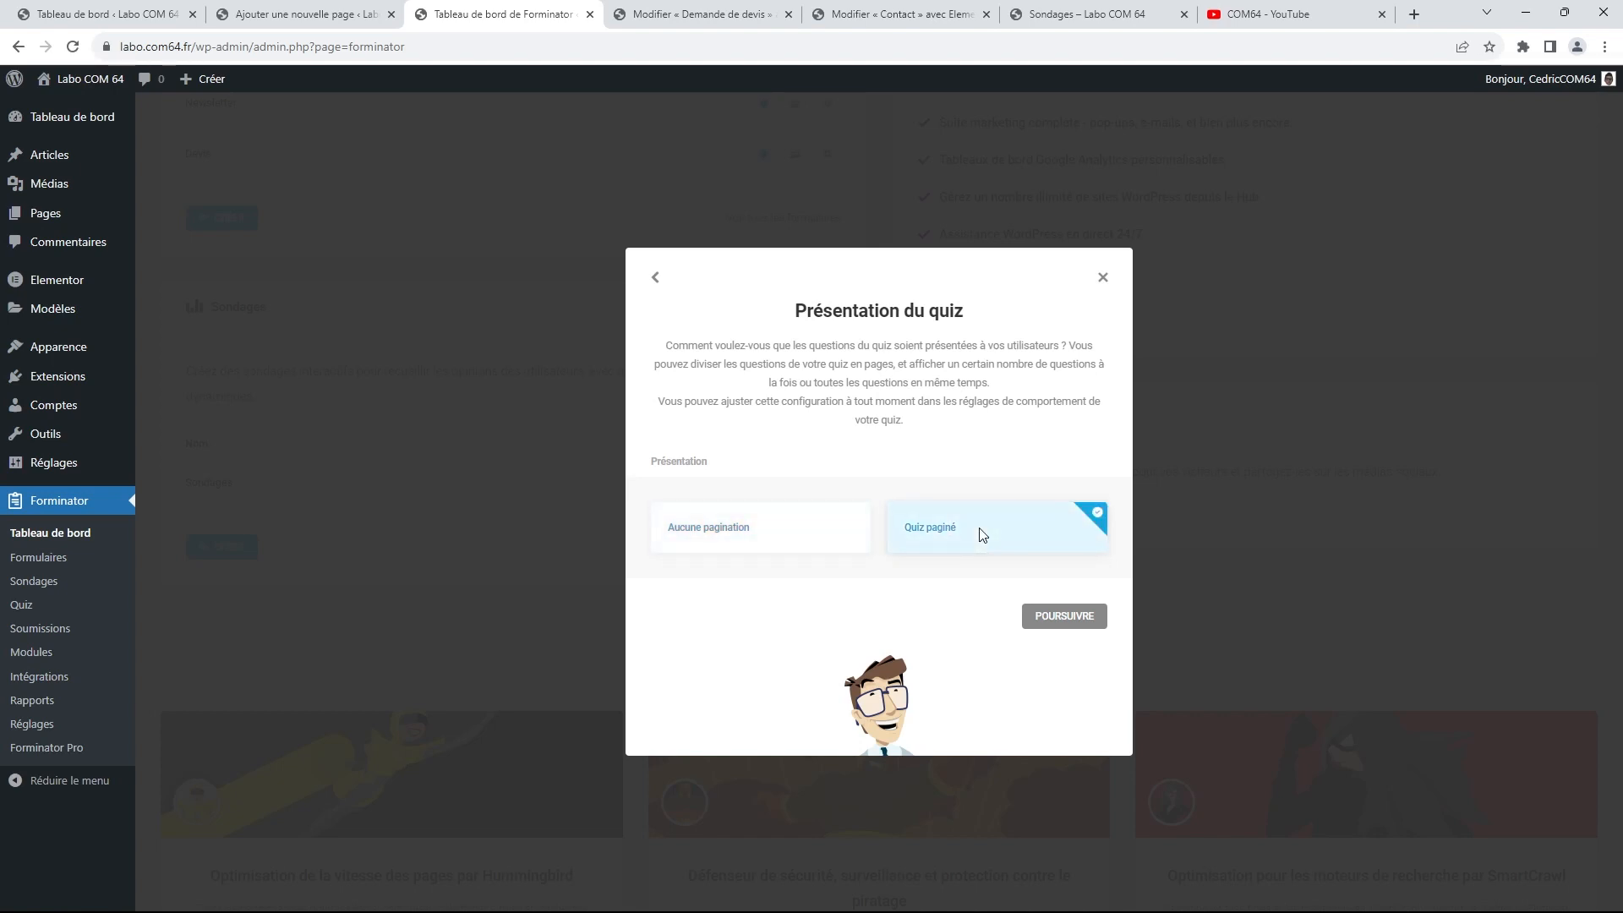
pyautogui.click(1065, 622)
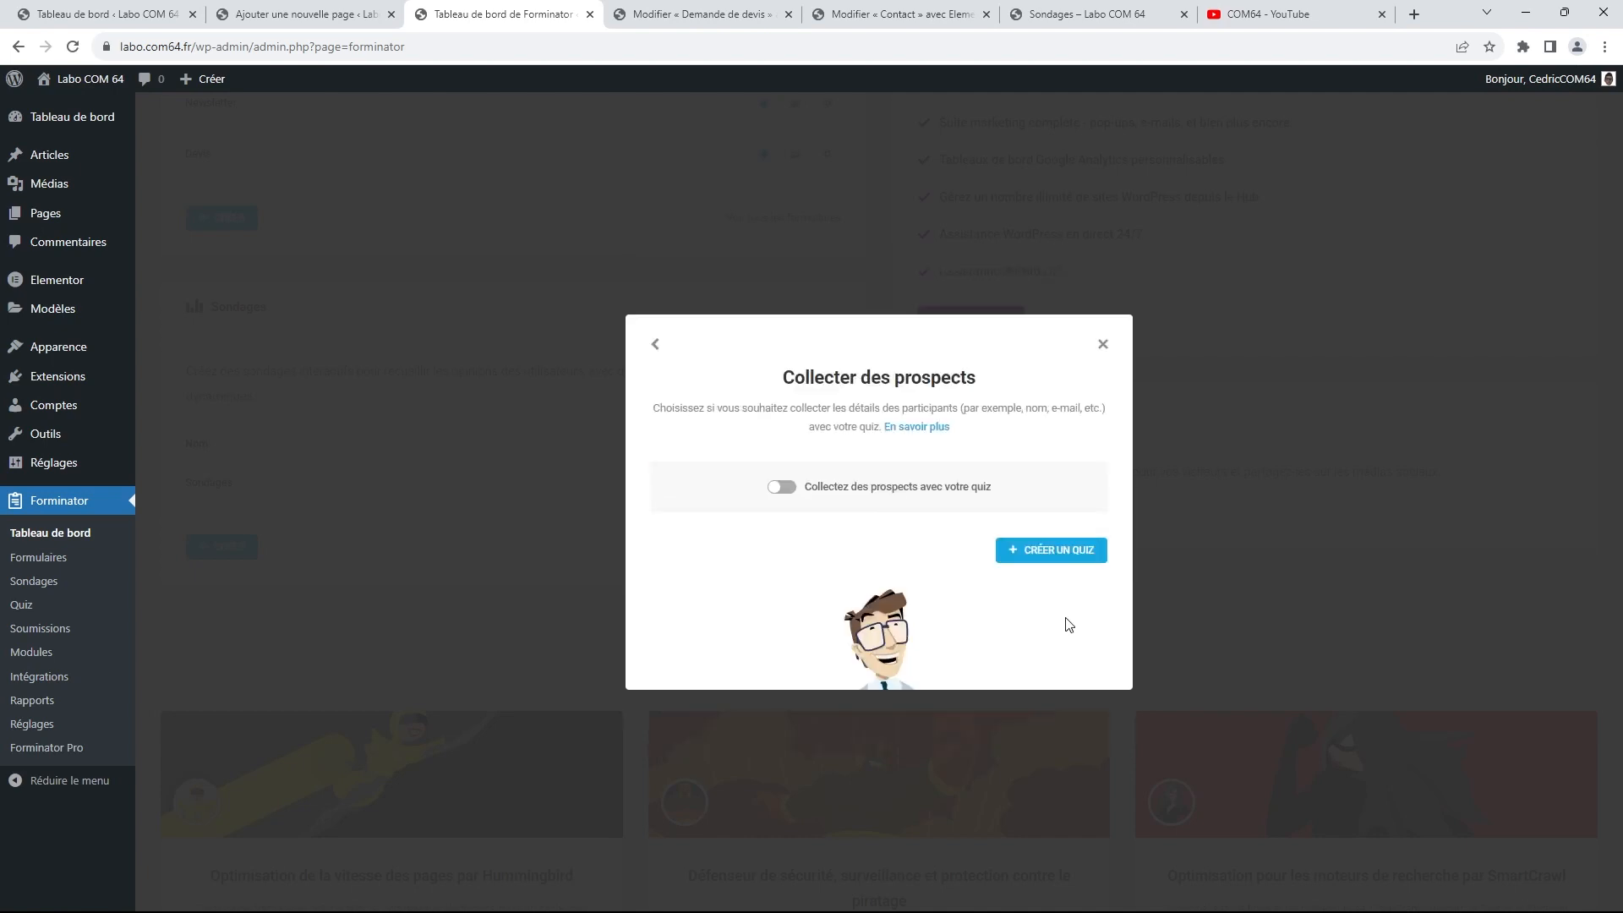
pyautogui.click(781, 488)
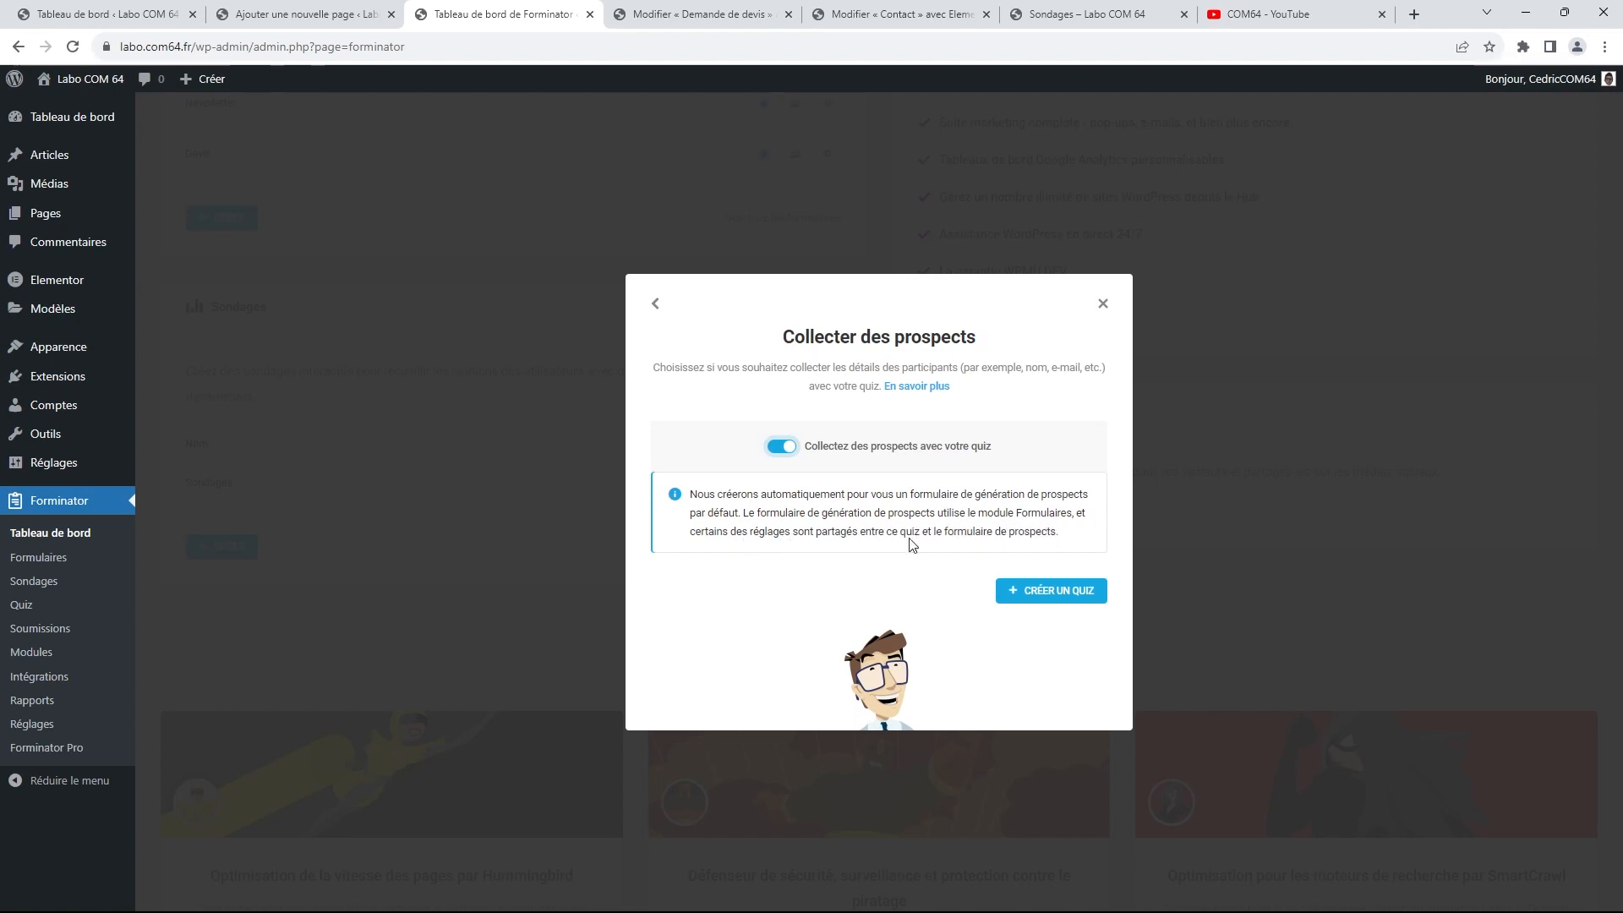
pyautogui.click(1041, 594)
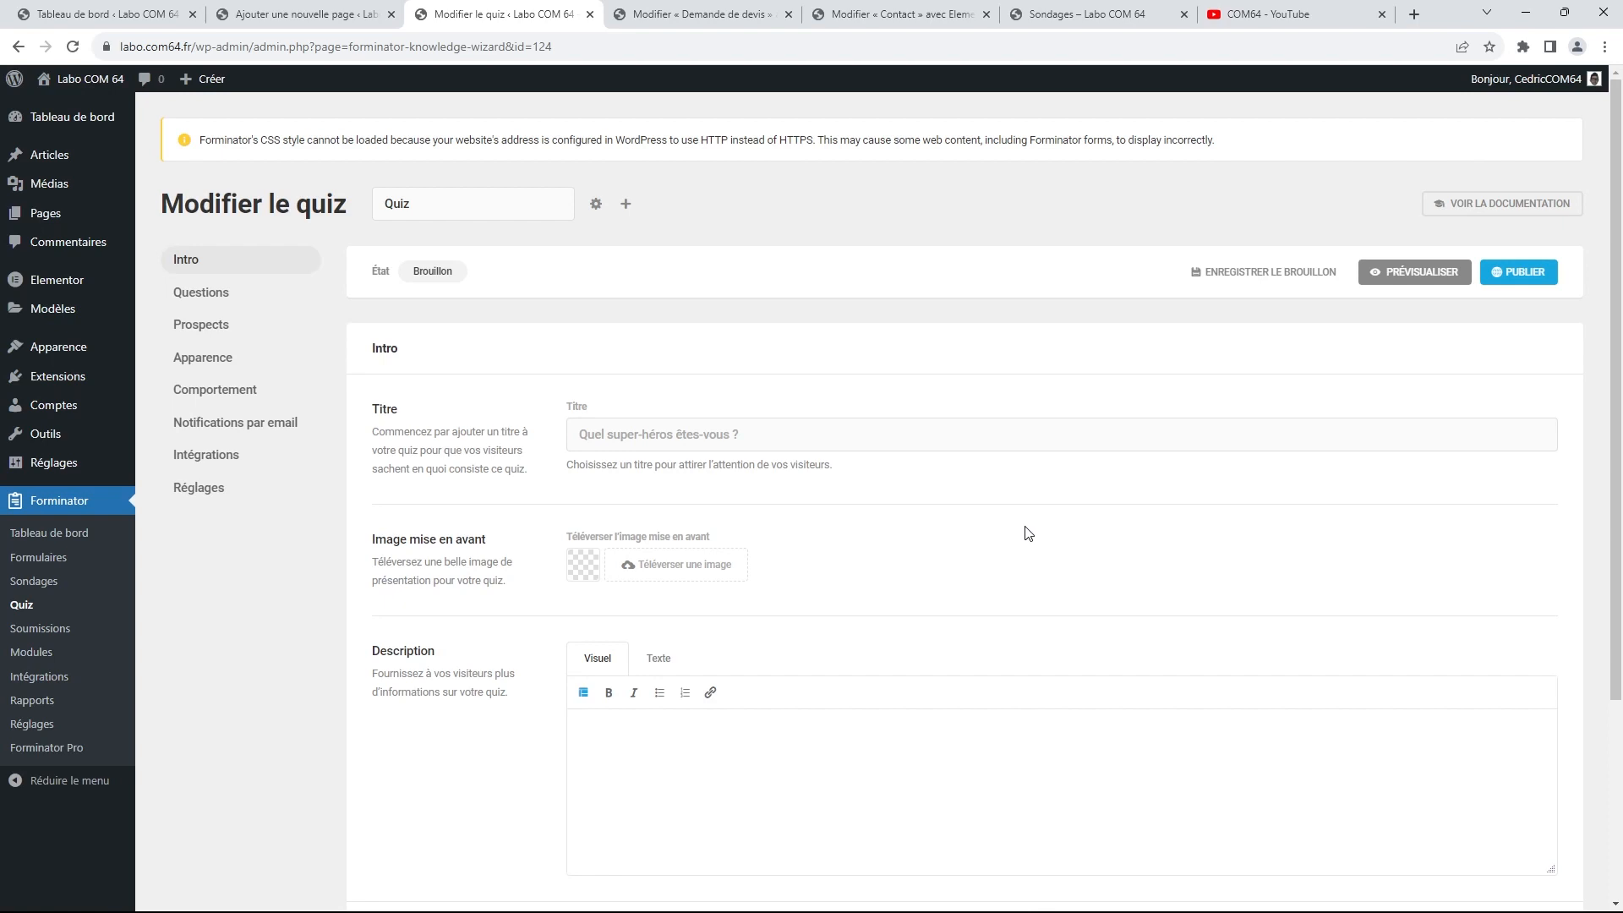
# Set the quiz's intro title to "Quel super héros, êtes vous ?"
pyautogui.scroll(-2, 1033, 524)
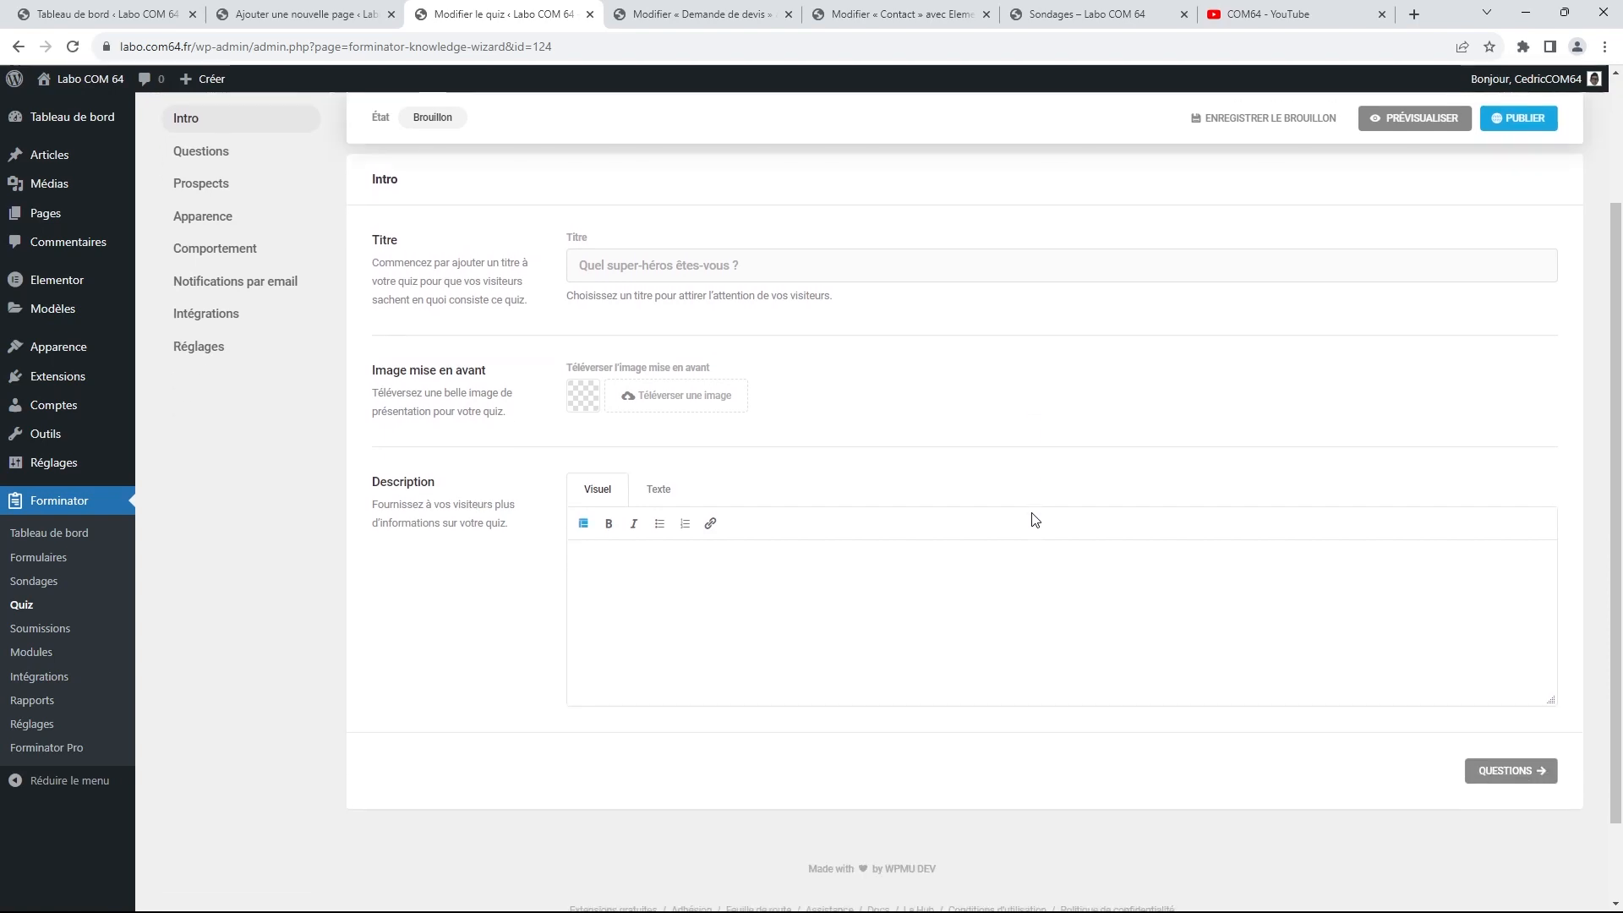
pyautogui.scroll(-1, 1035, 519)
pyautogui.scroll(3, 1035, 519)
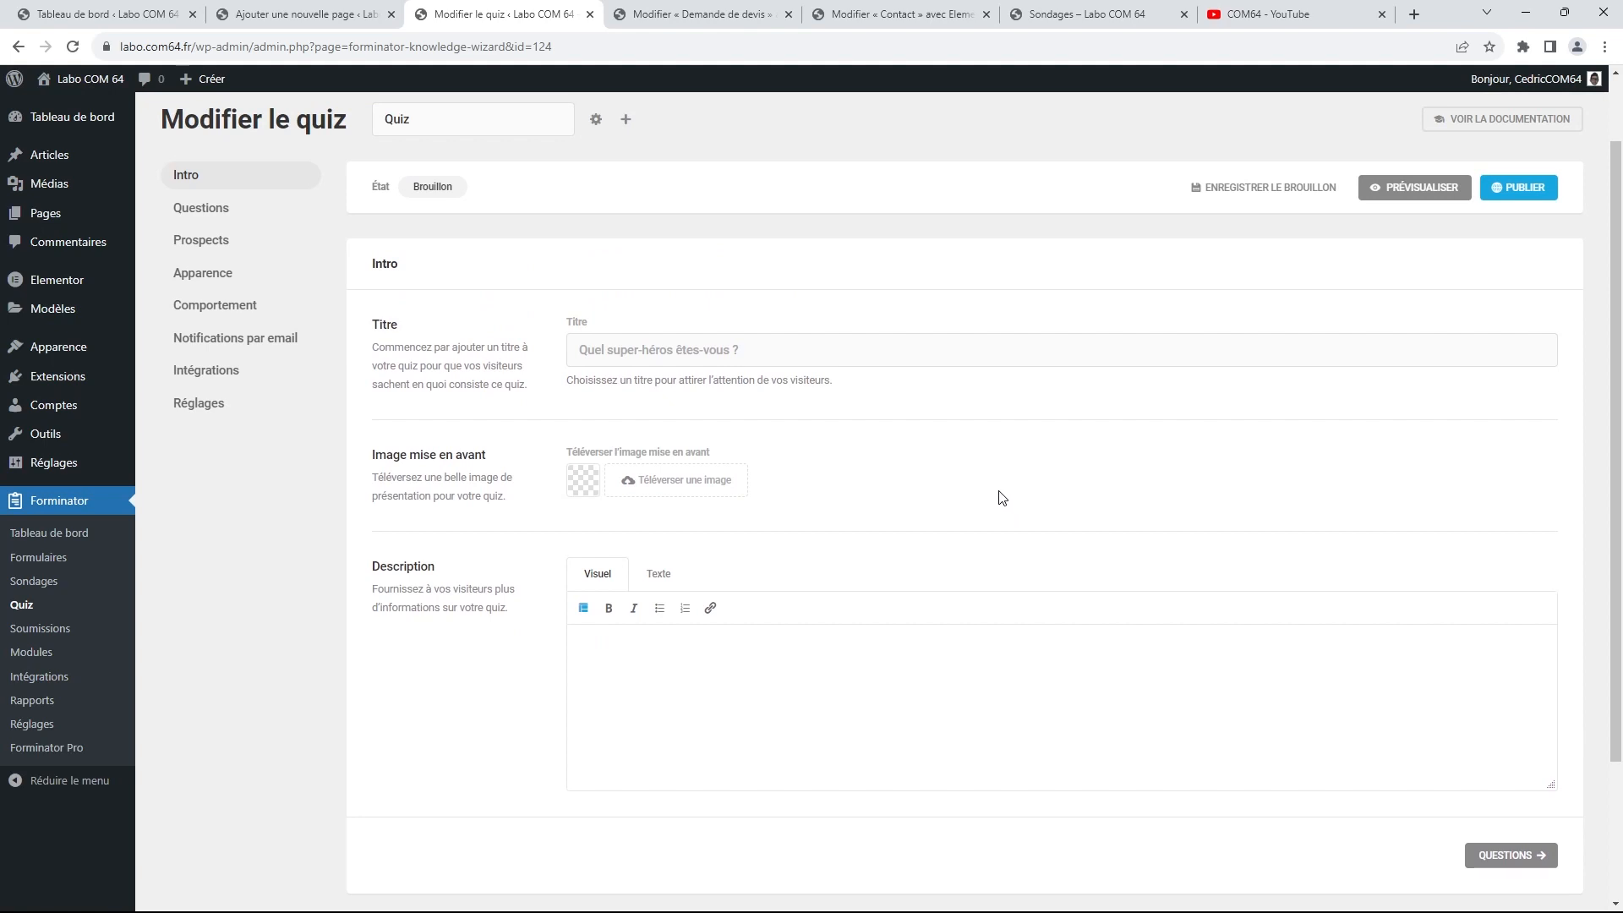
pyautogui.click(810, 352)
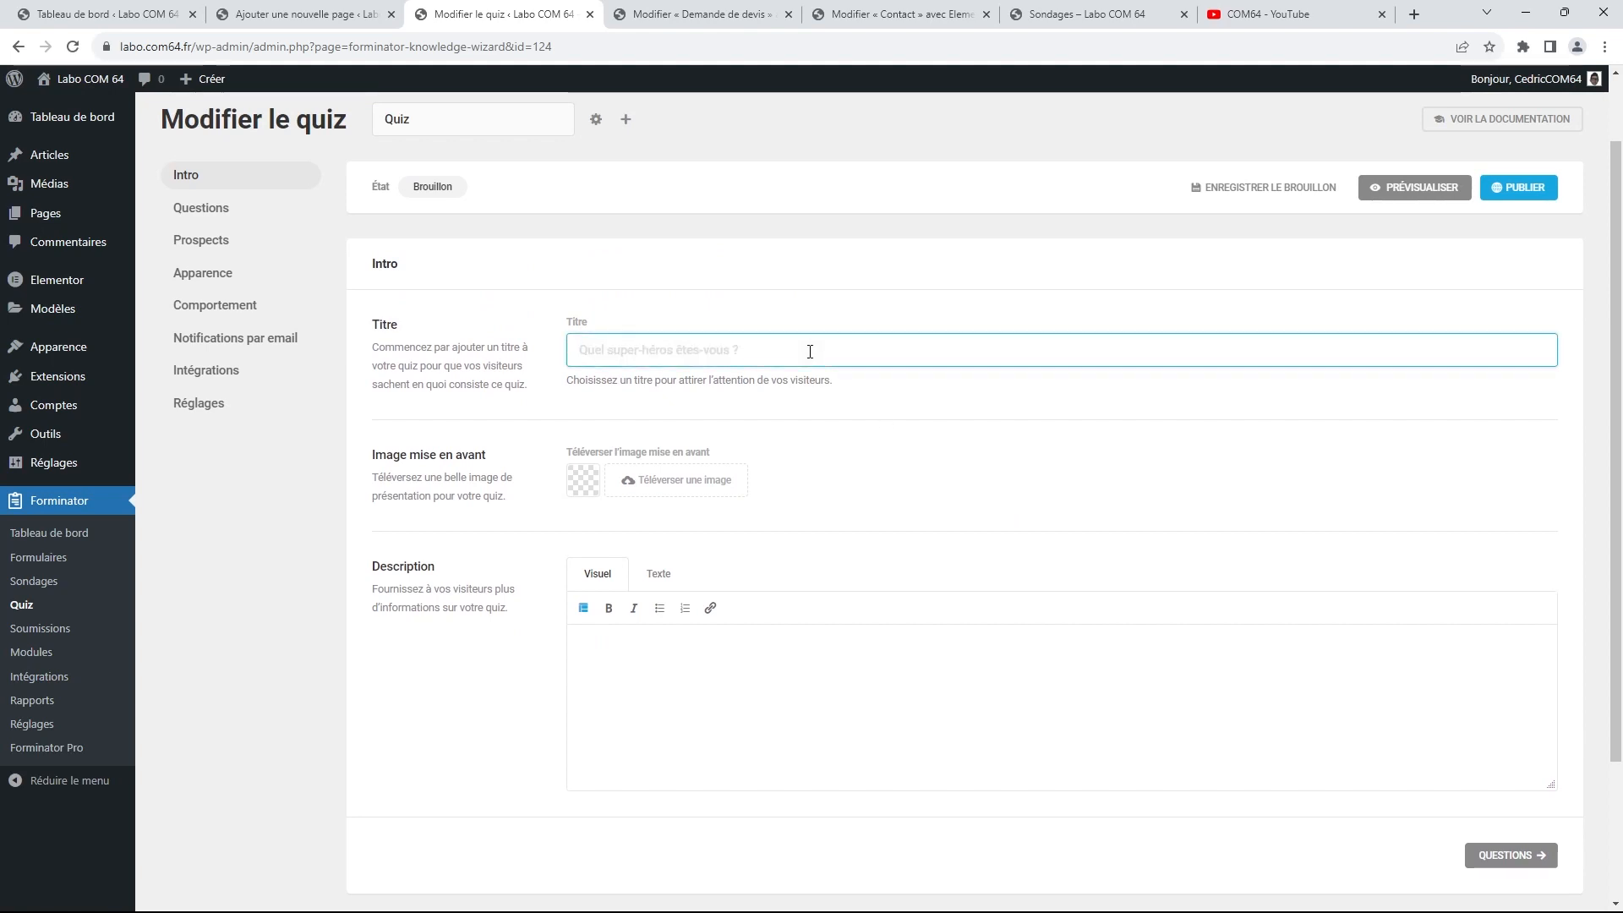
pyautogui.write('Que')
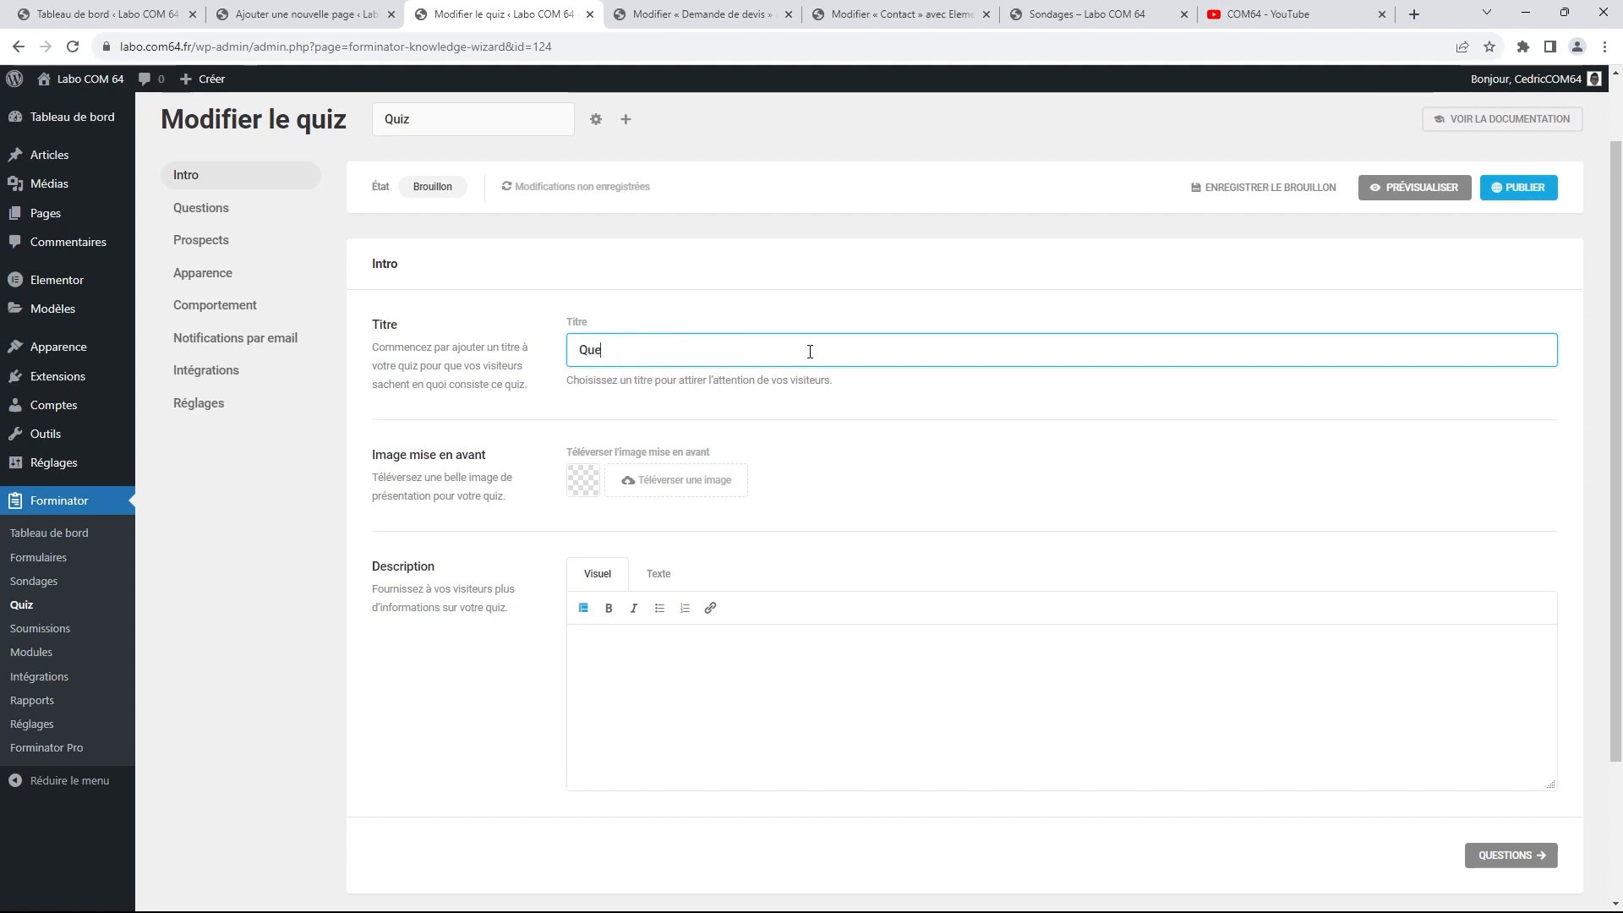
pyautogui.write('l supér')
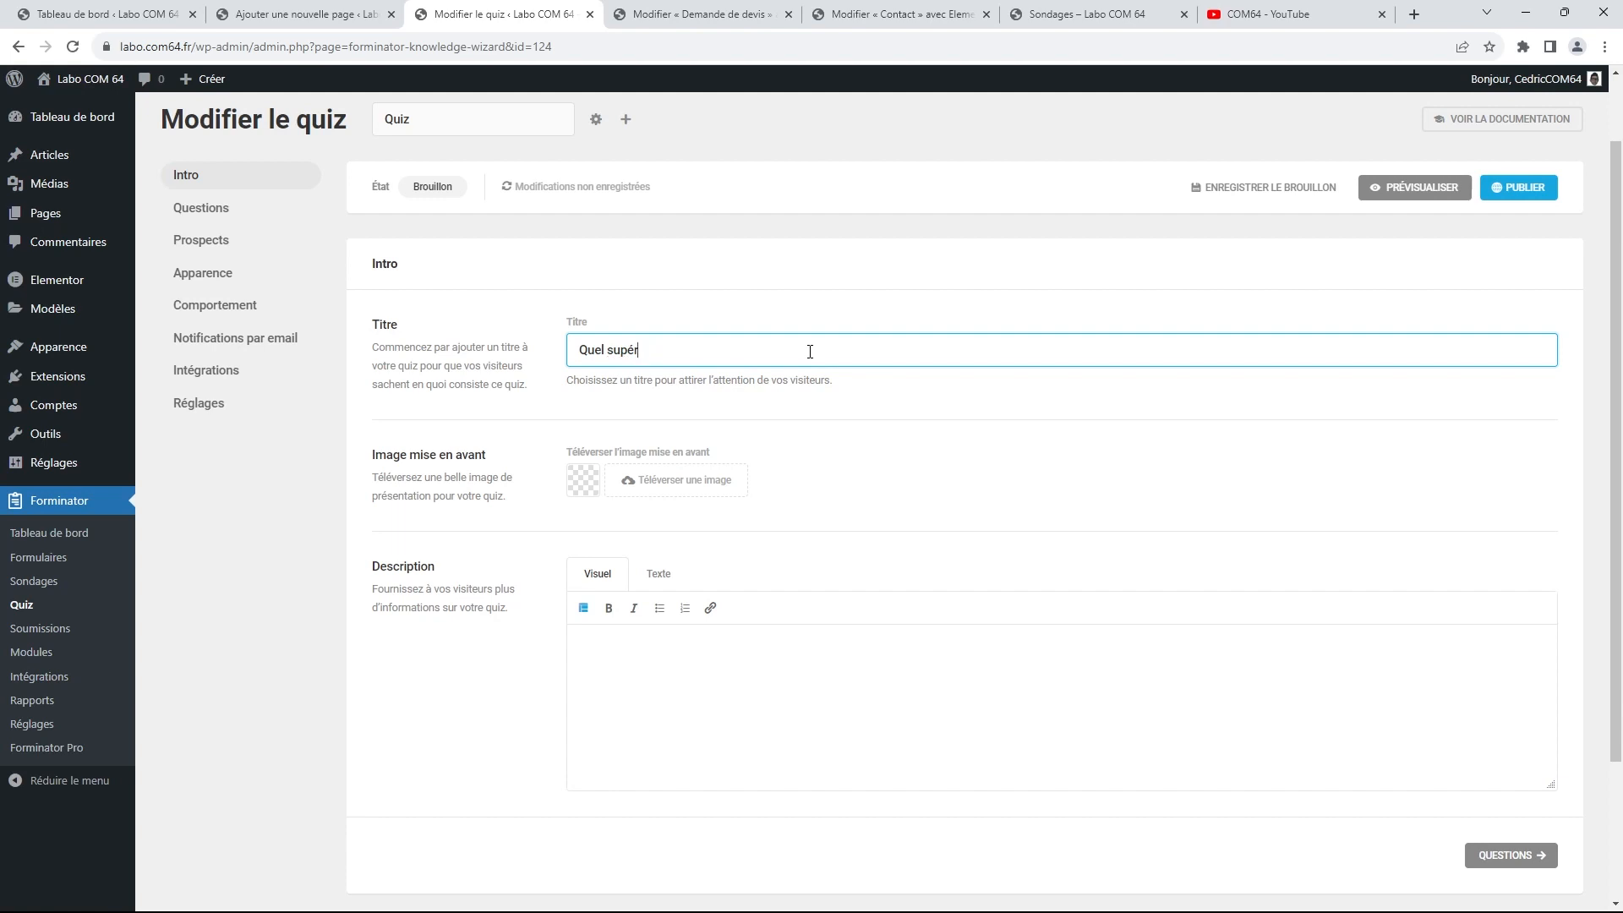
pyautogui.write('oe')
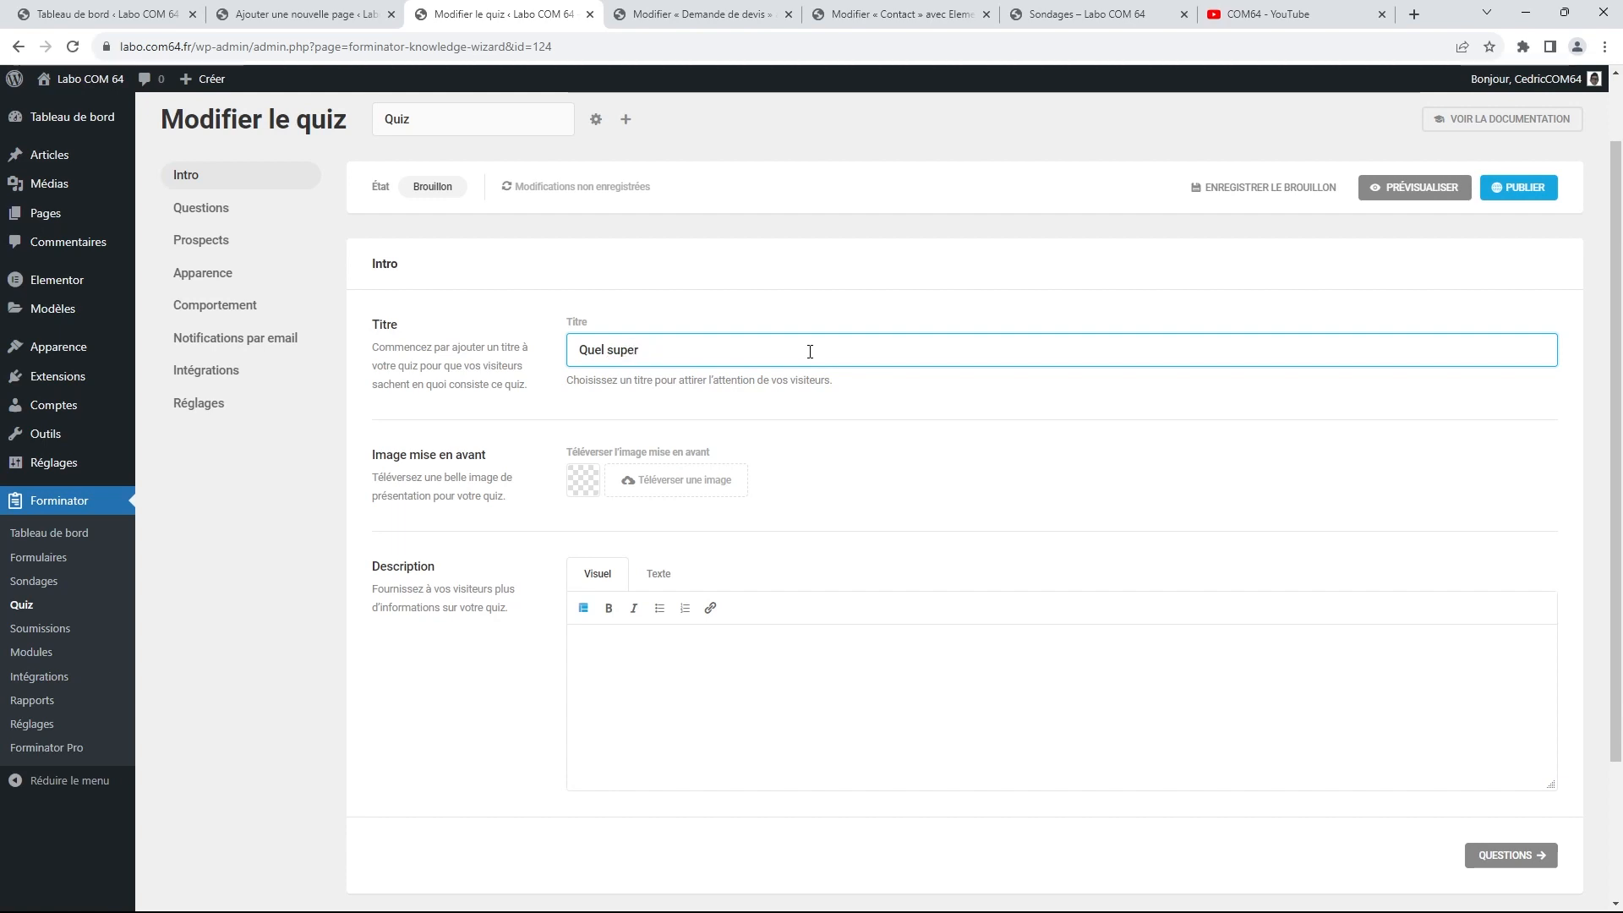
pyautogui.write('r héros, êtes vous')
pyautogui.write('?')
pyautogui.scroll(-2, 1069, 568)
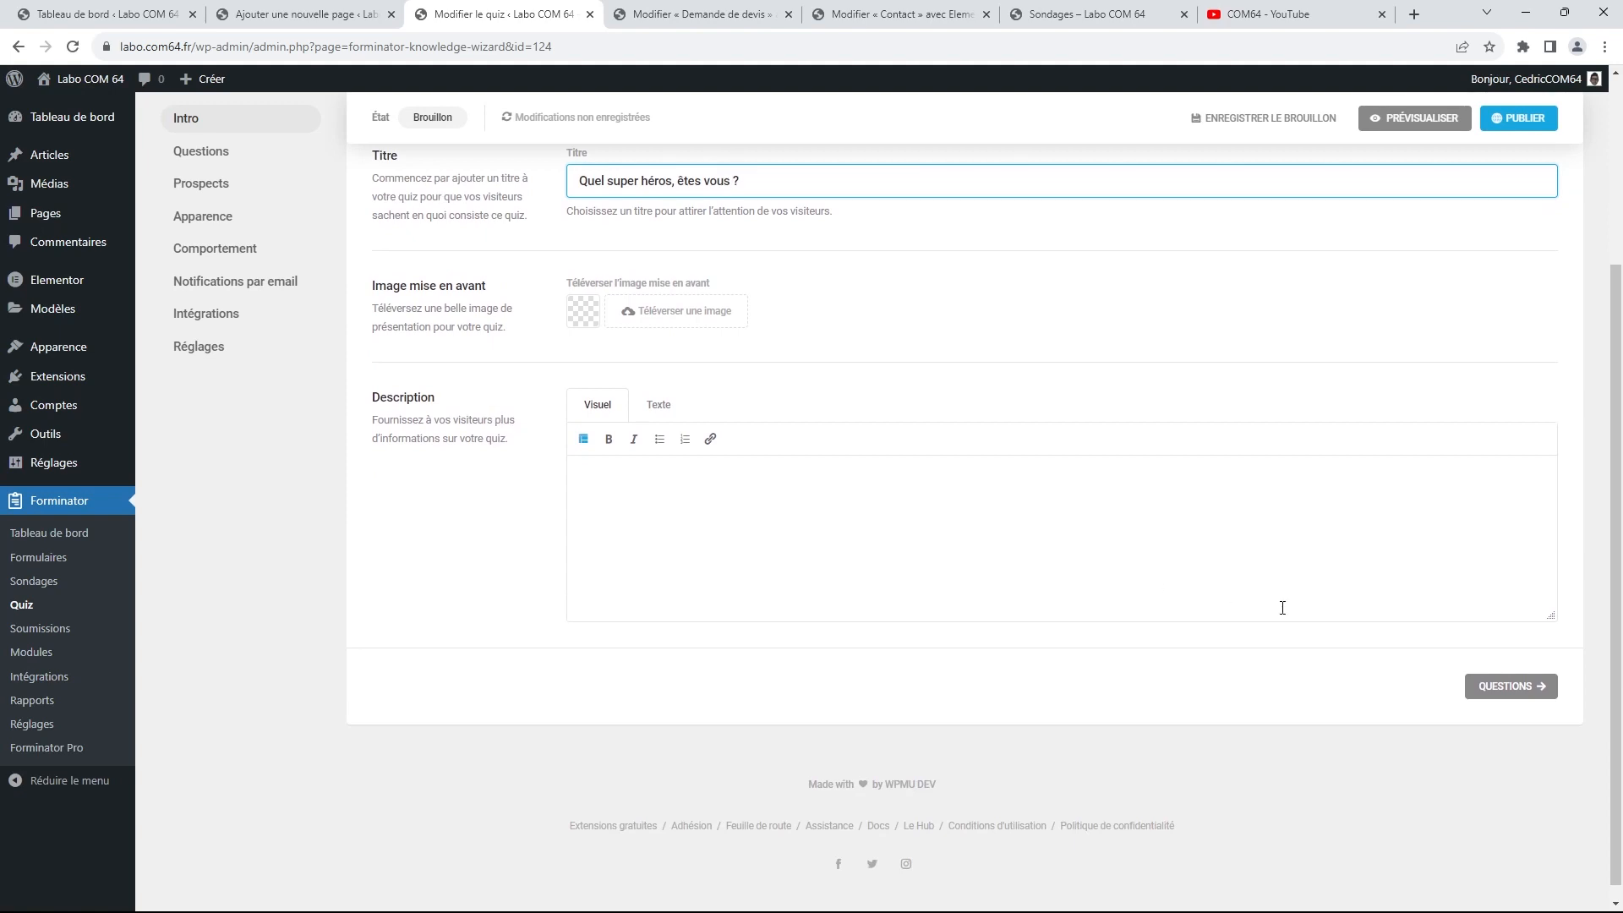
# Start a new question in the quiz's Questions section with the text "Préfères-tu voler ou être invisible ?", correcting the verb's spelling
pyautogui.click(1498, 688)
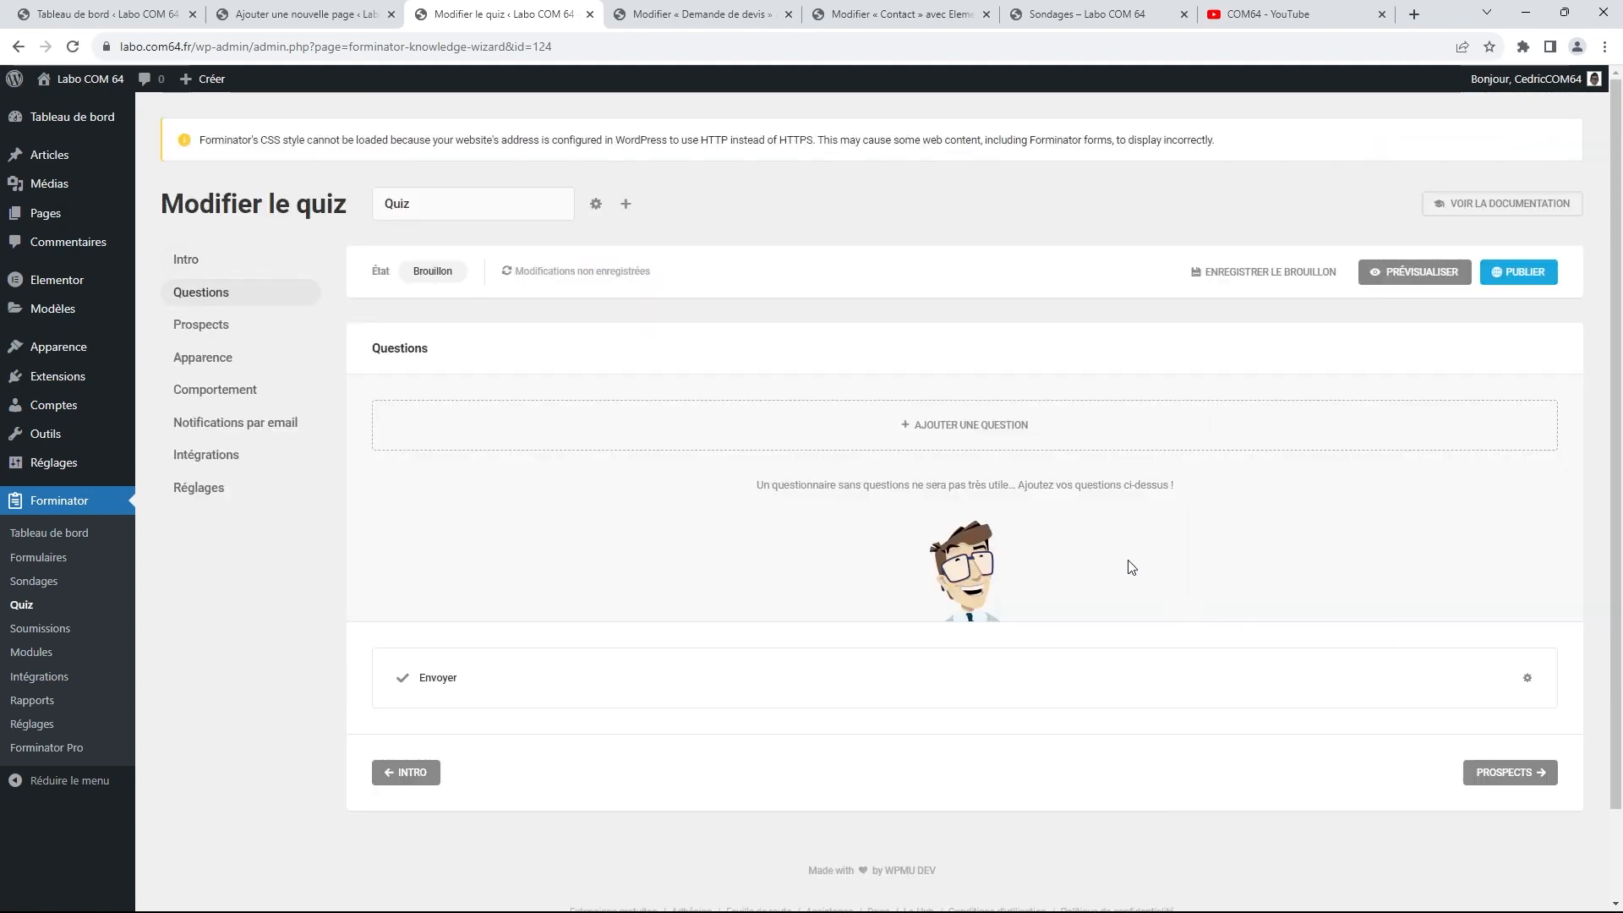
pyautogui.click(953, 425)
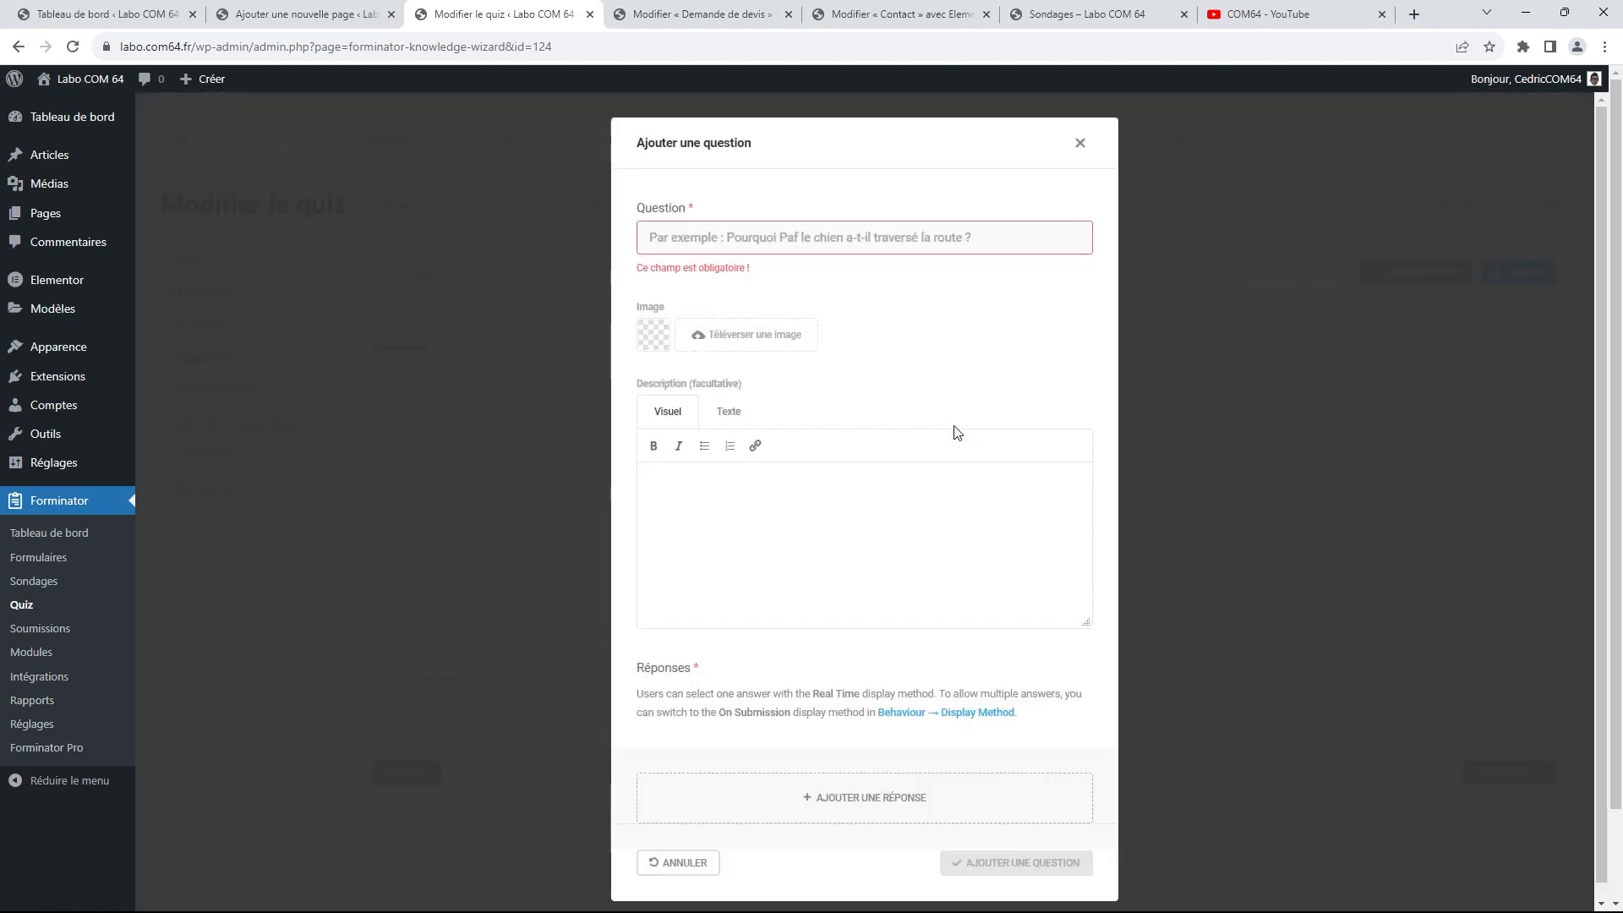
pyautogui.click(875, 240)
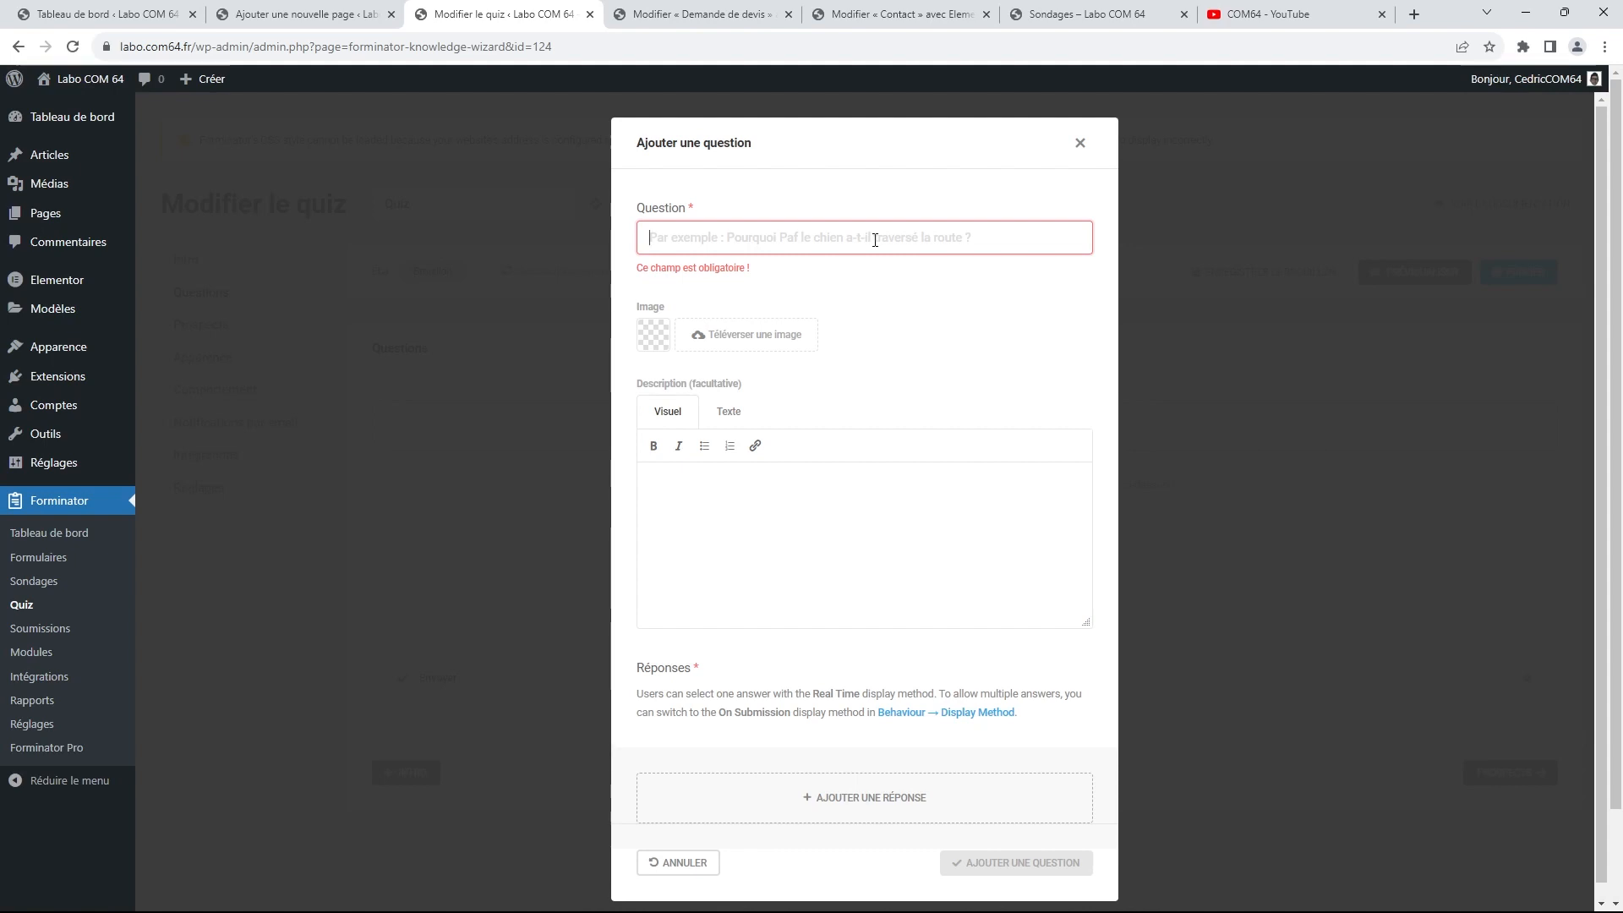
pyautogui.write('Prefe')
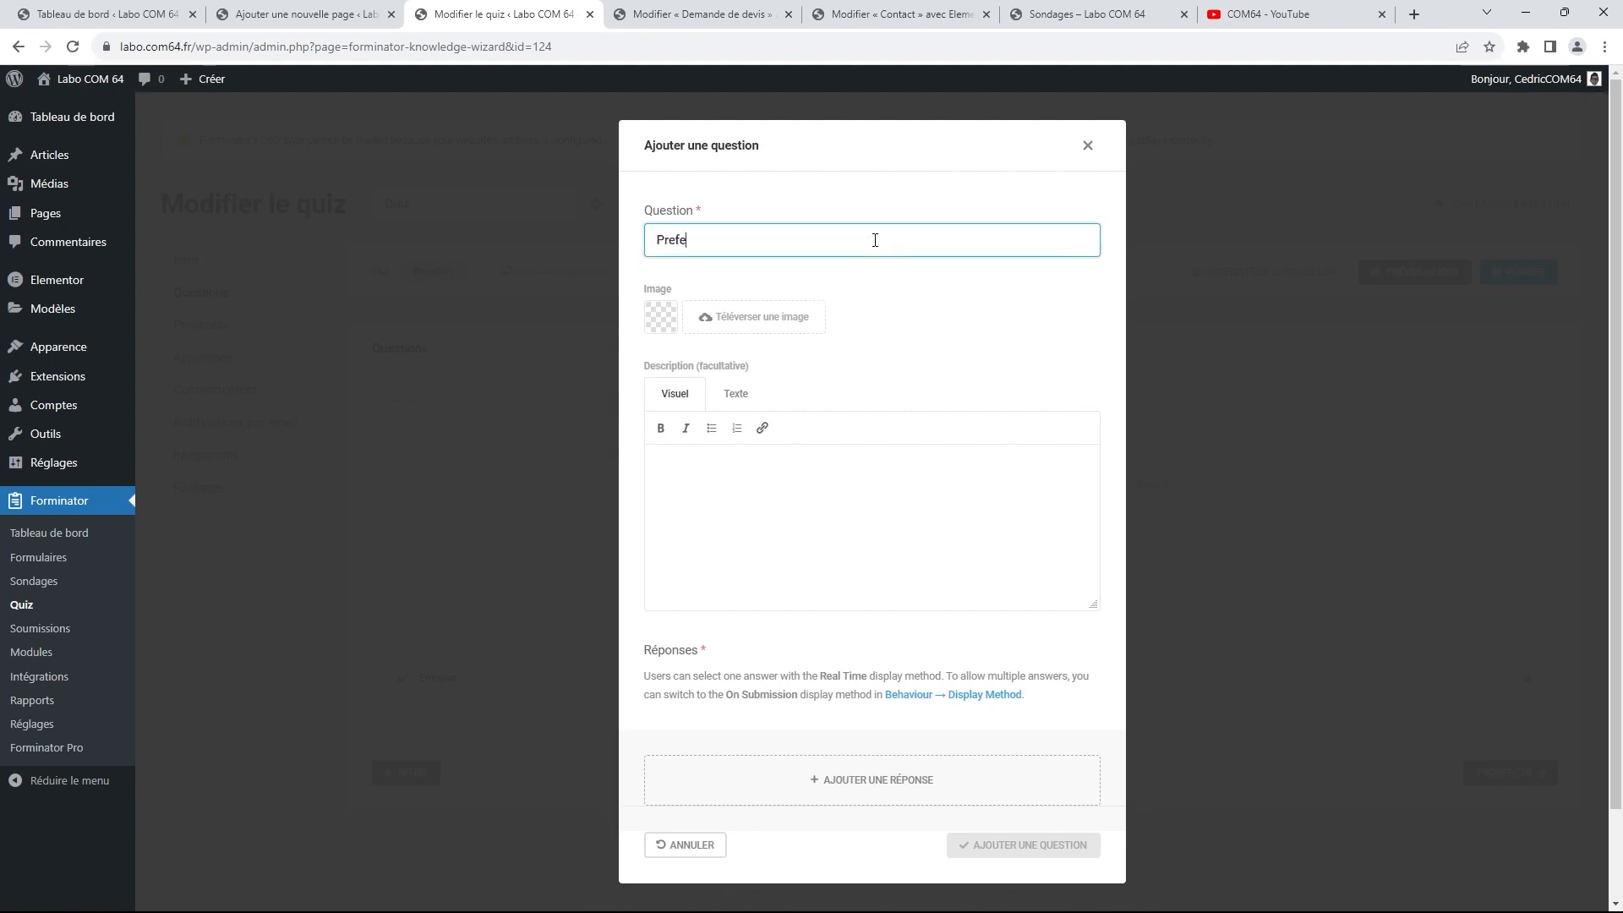
pyautogui.write('res-tu voler ou être')
pyautogui.write('invi')
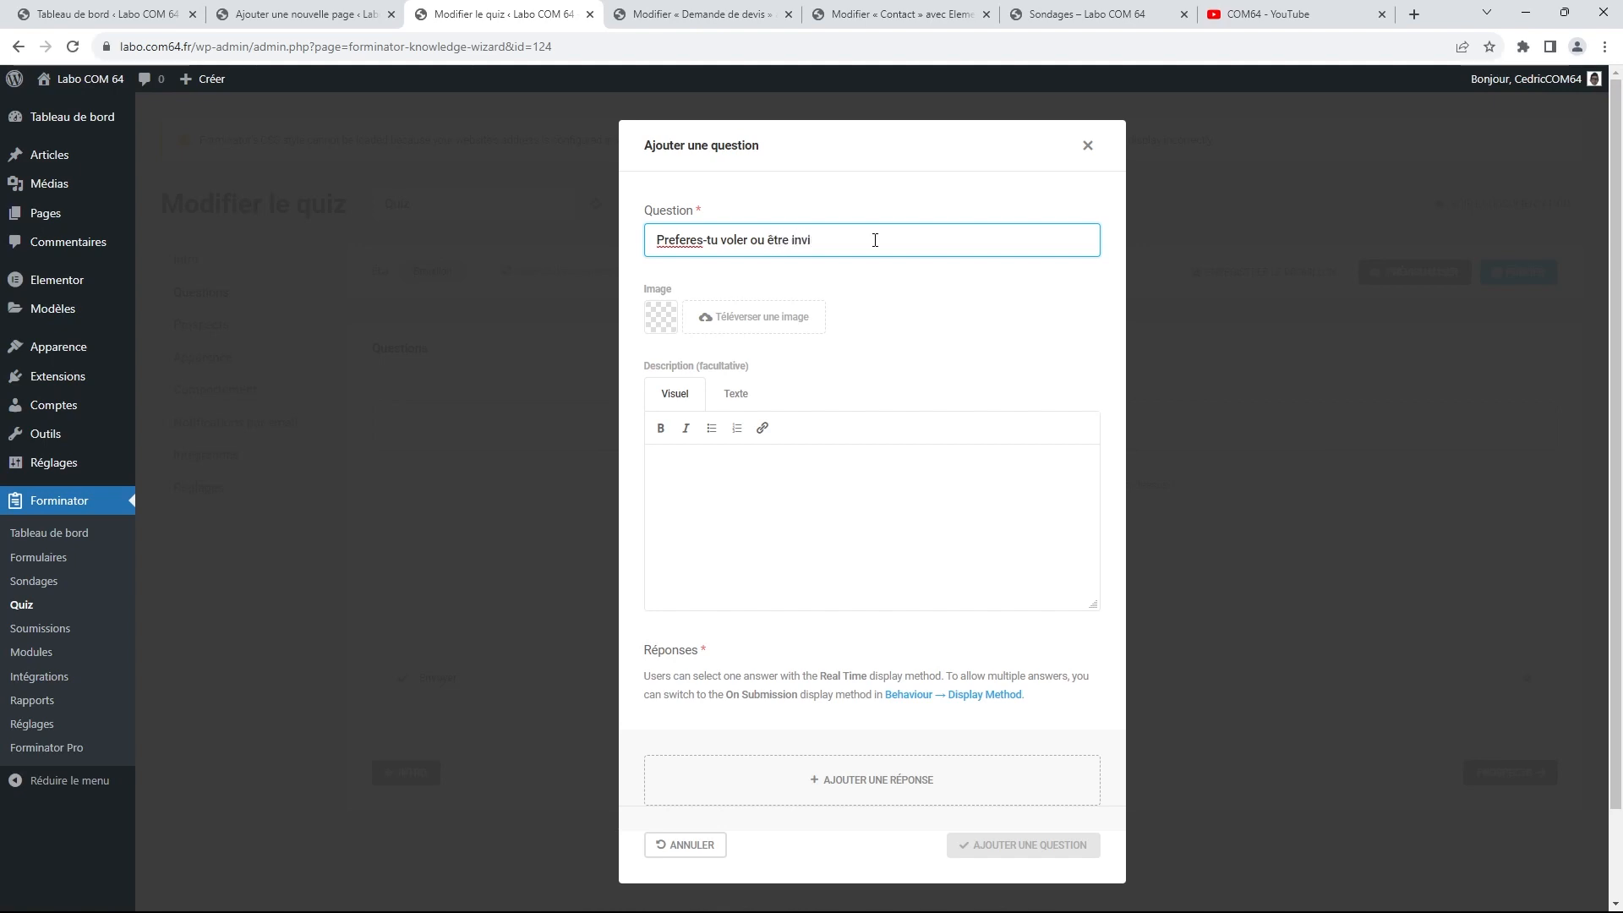
pyautogui.write('sible ?')
pyautogui.rightClick(679, 244)
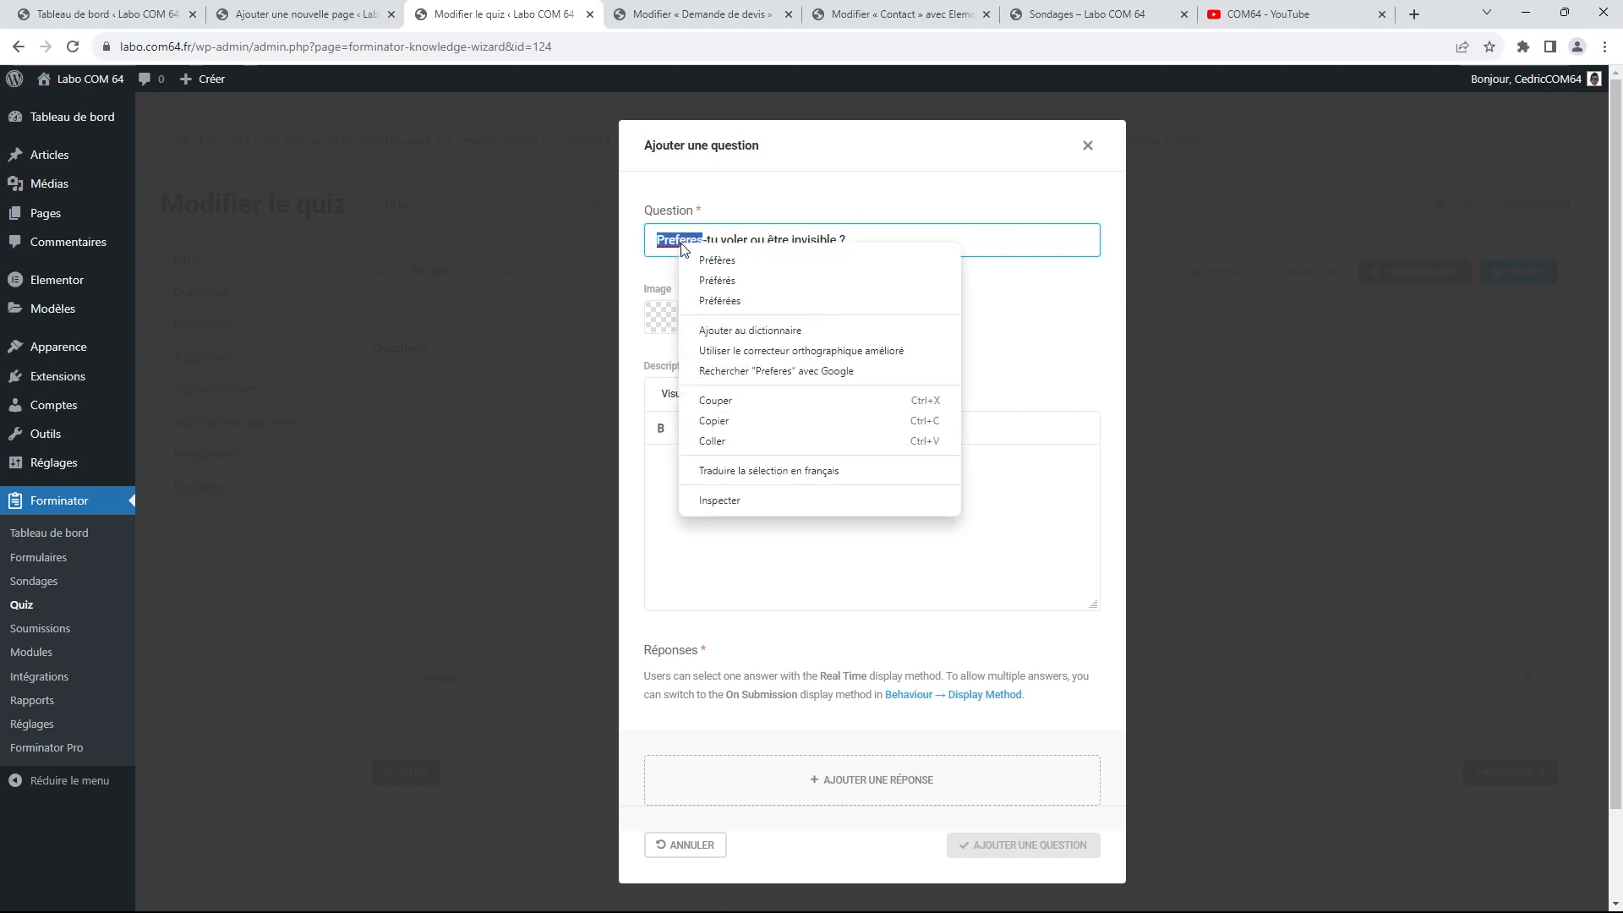
pyautogui.click(710, 272)
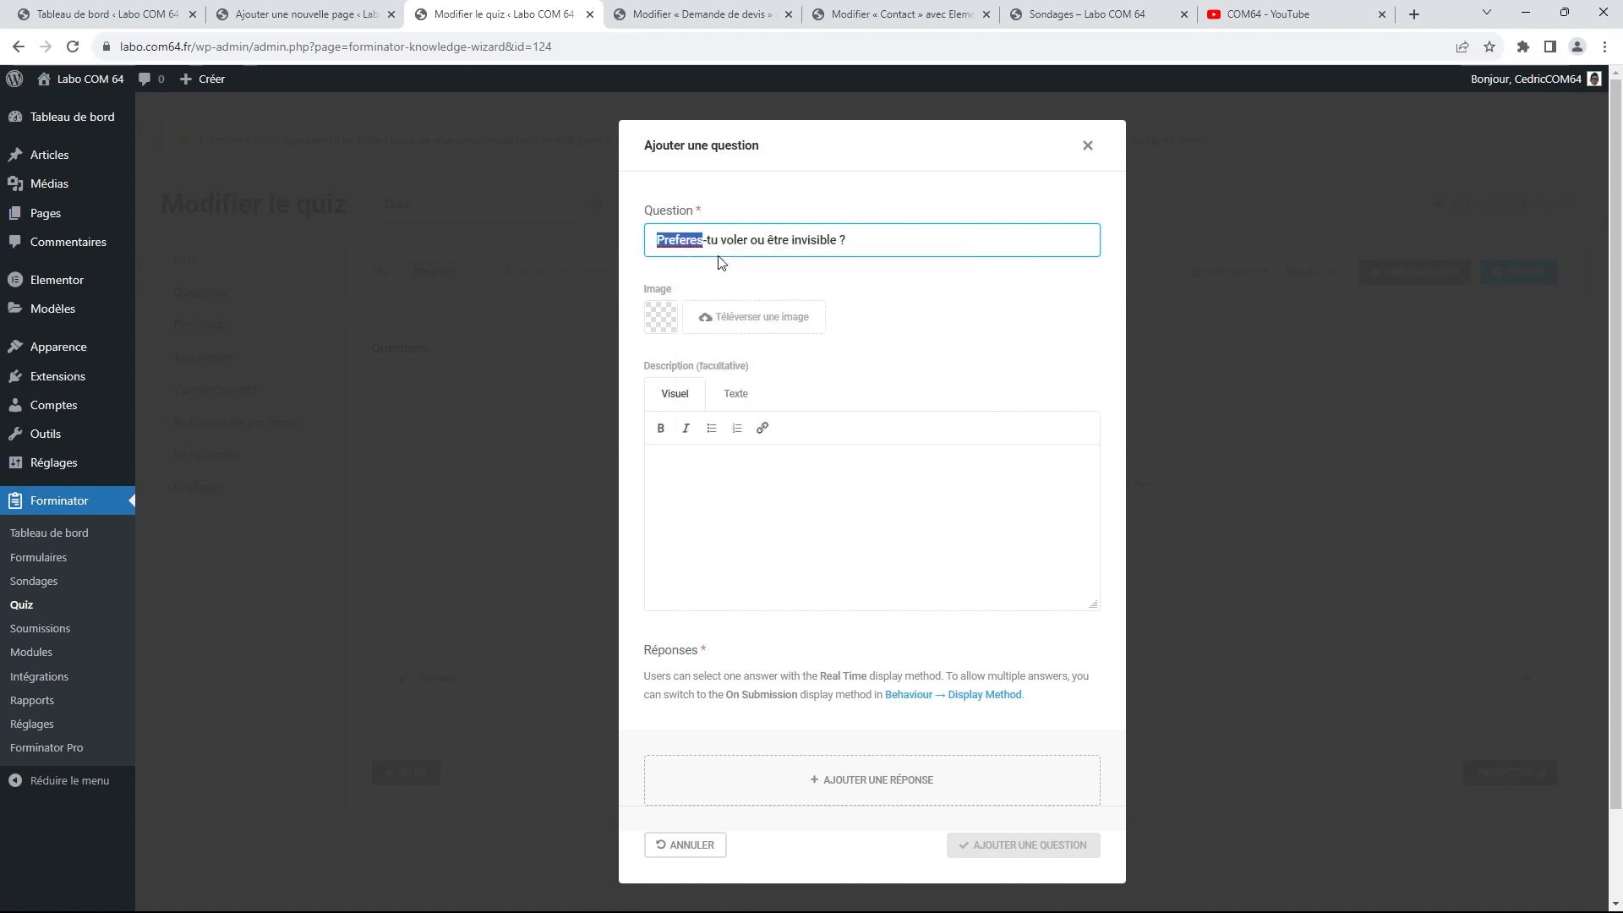
# Add two answers to the question, "Voler" and "Invisible"
pyautogui.click(861, 785)
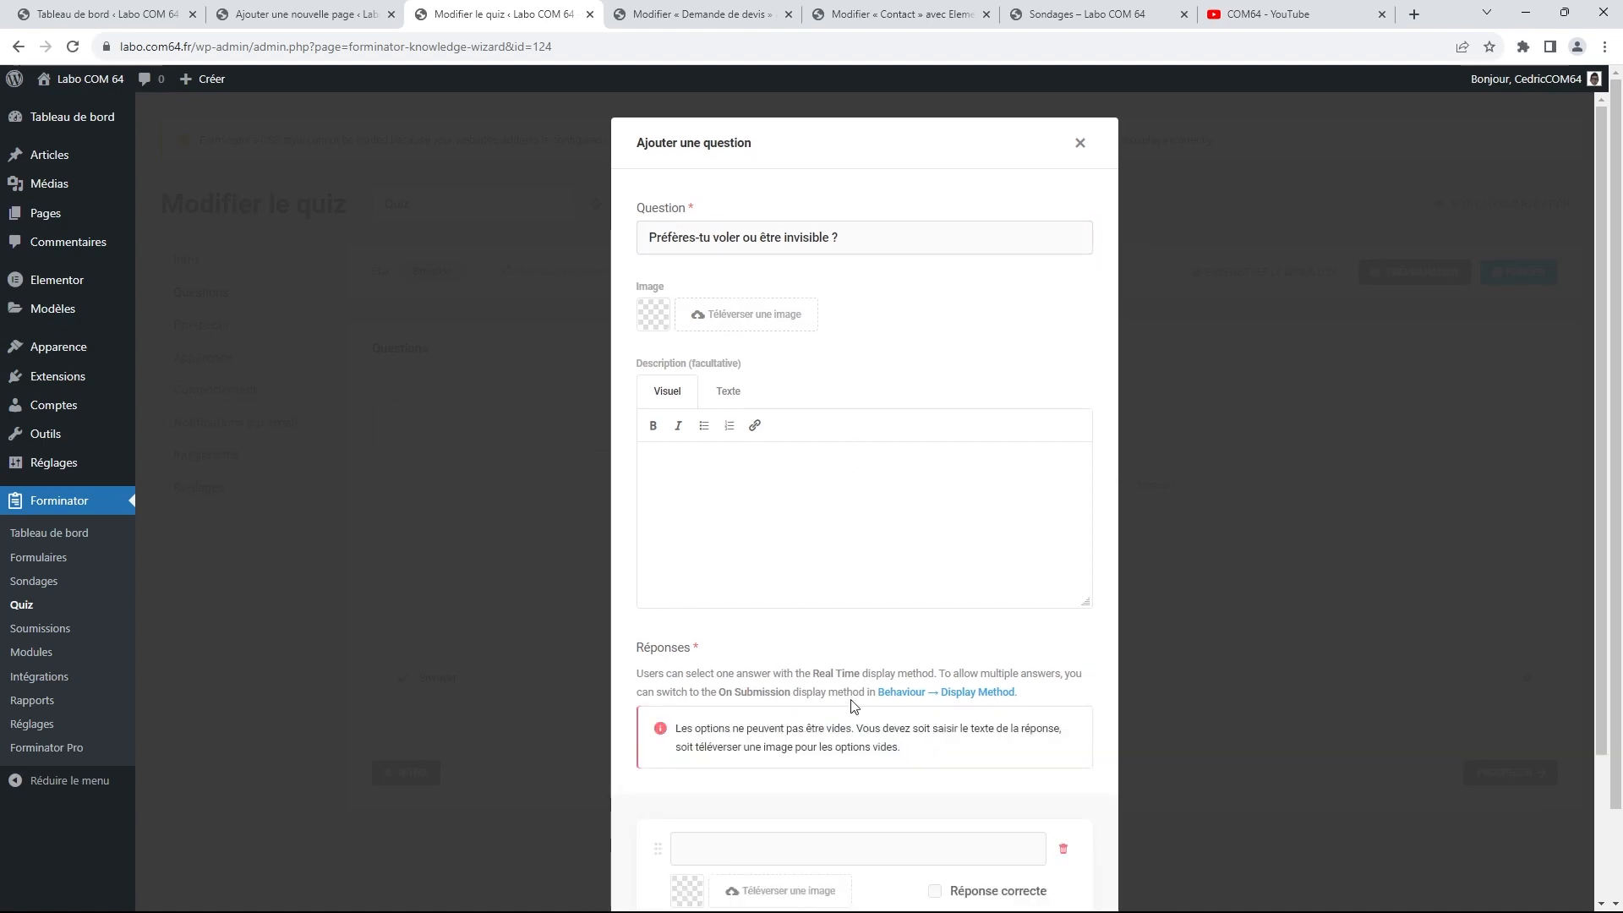
pyautogui.scroll(-2, 857, 541)
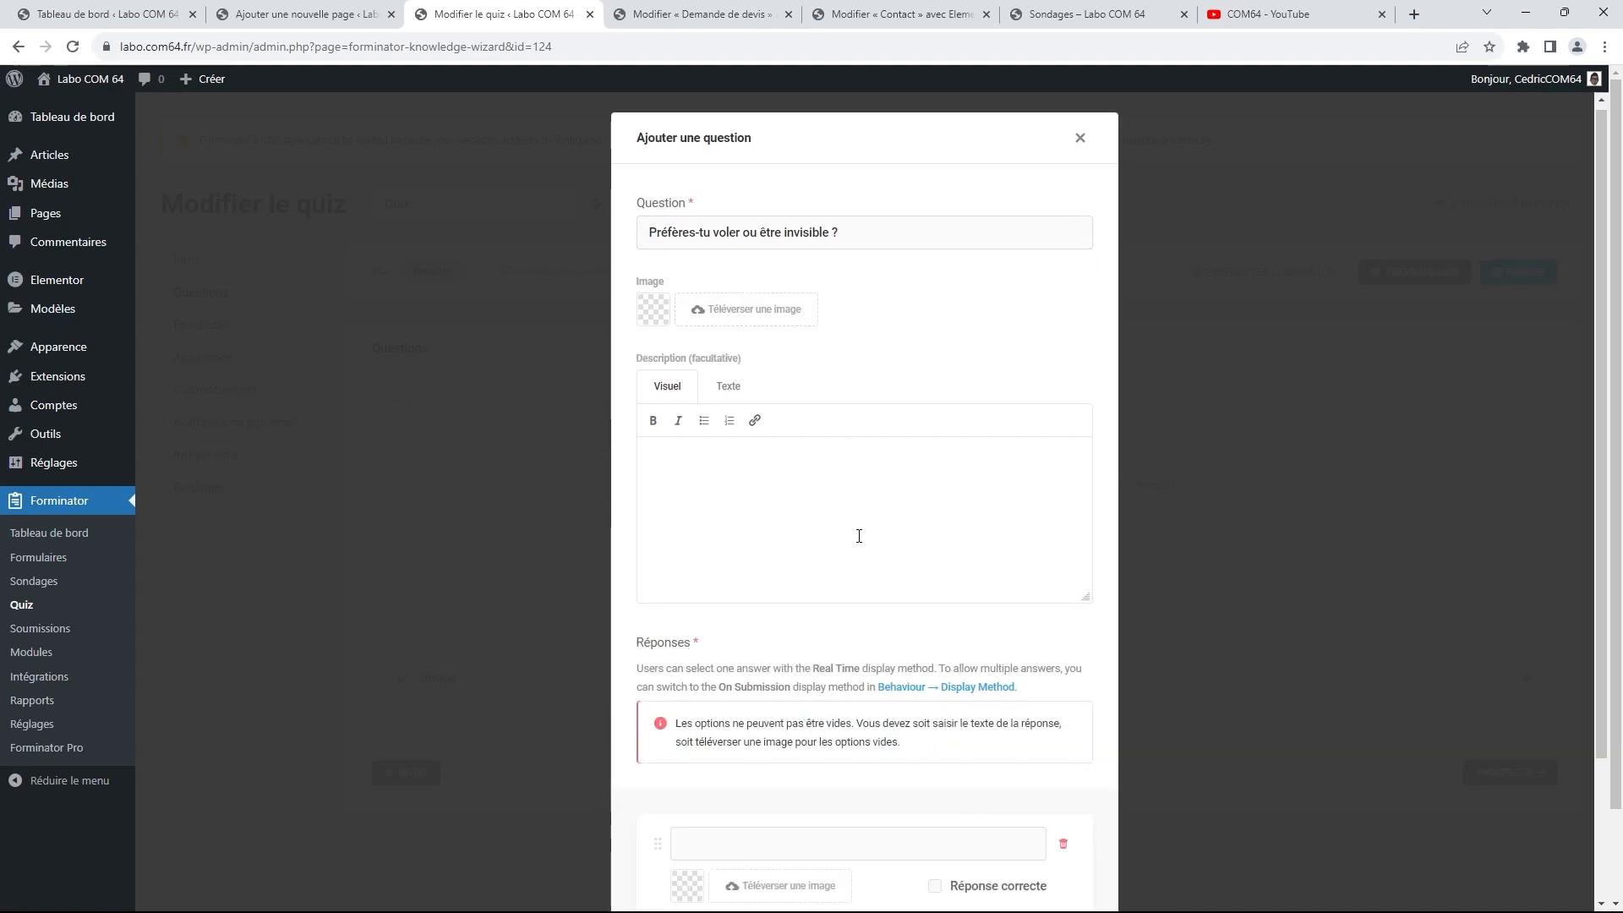
pyautogui.click(798, 691)
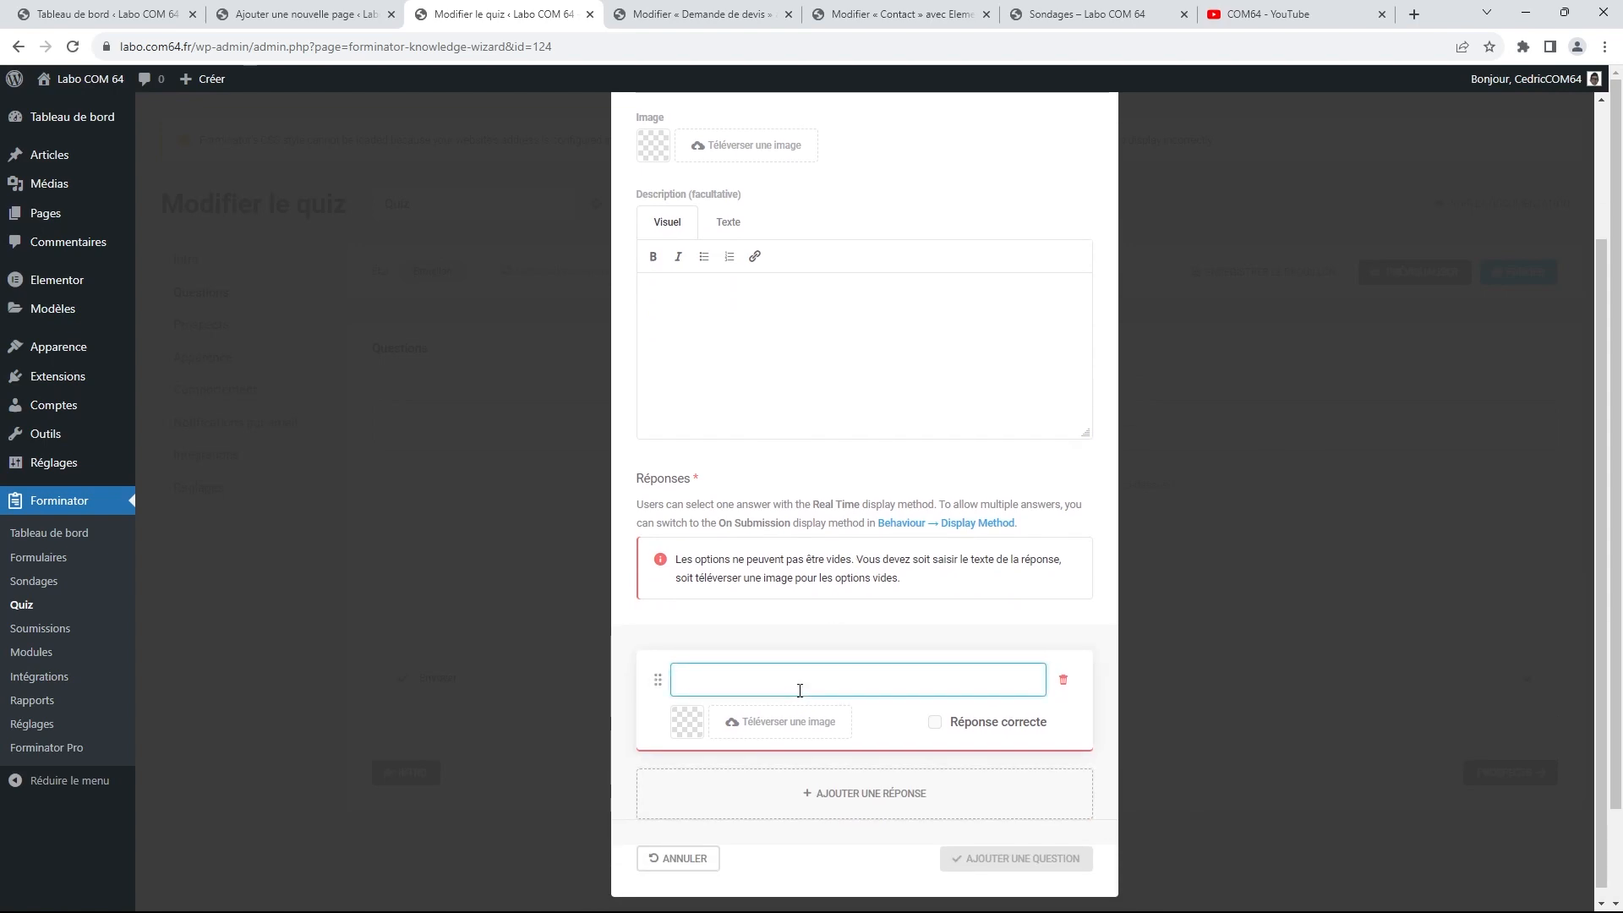
pyautogui.write('Voler')
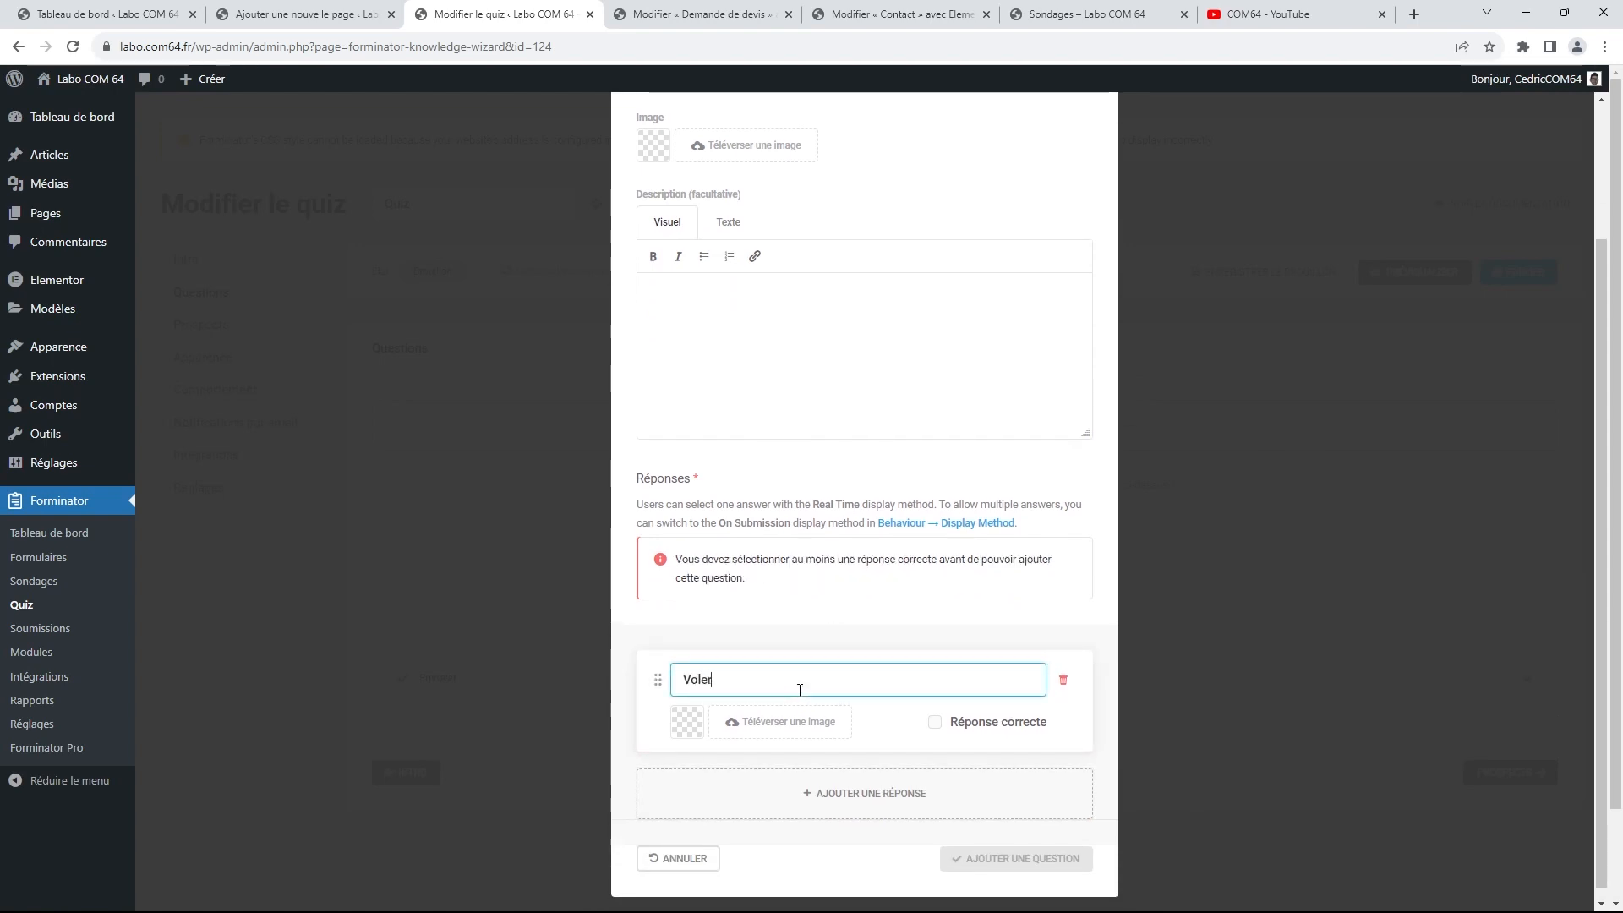
pyautogui.click(842, 803)
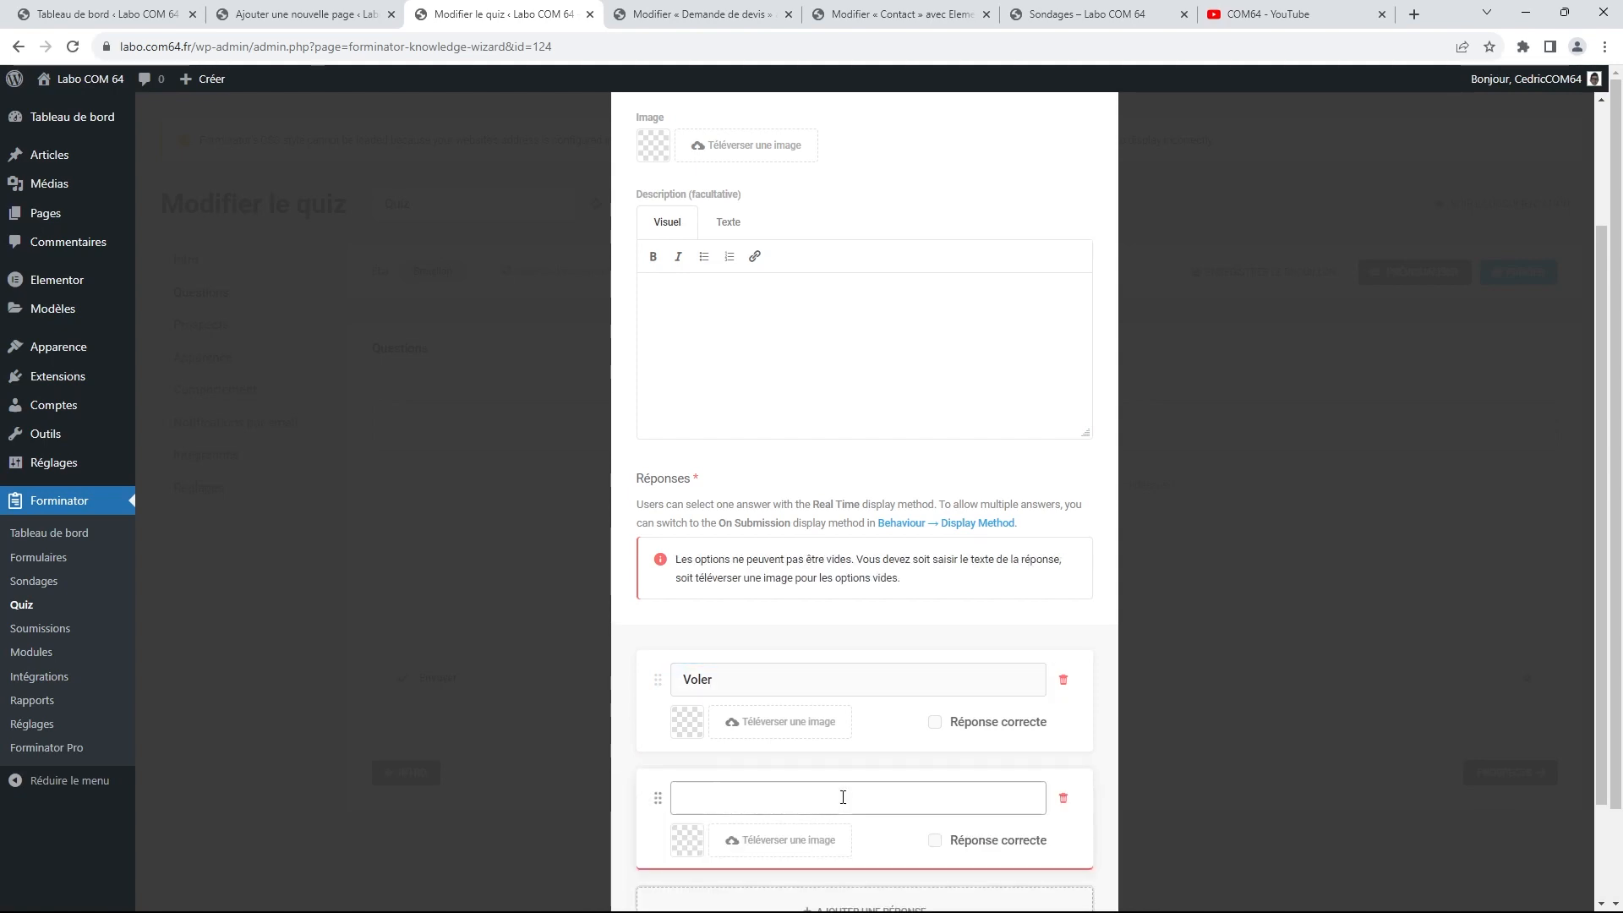
pyautogui.scroll(-1, 863, 727)
pyautogui.click(821, 729)
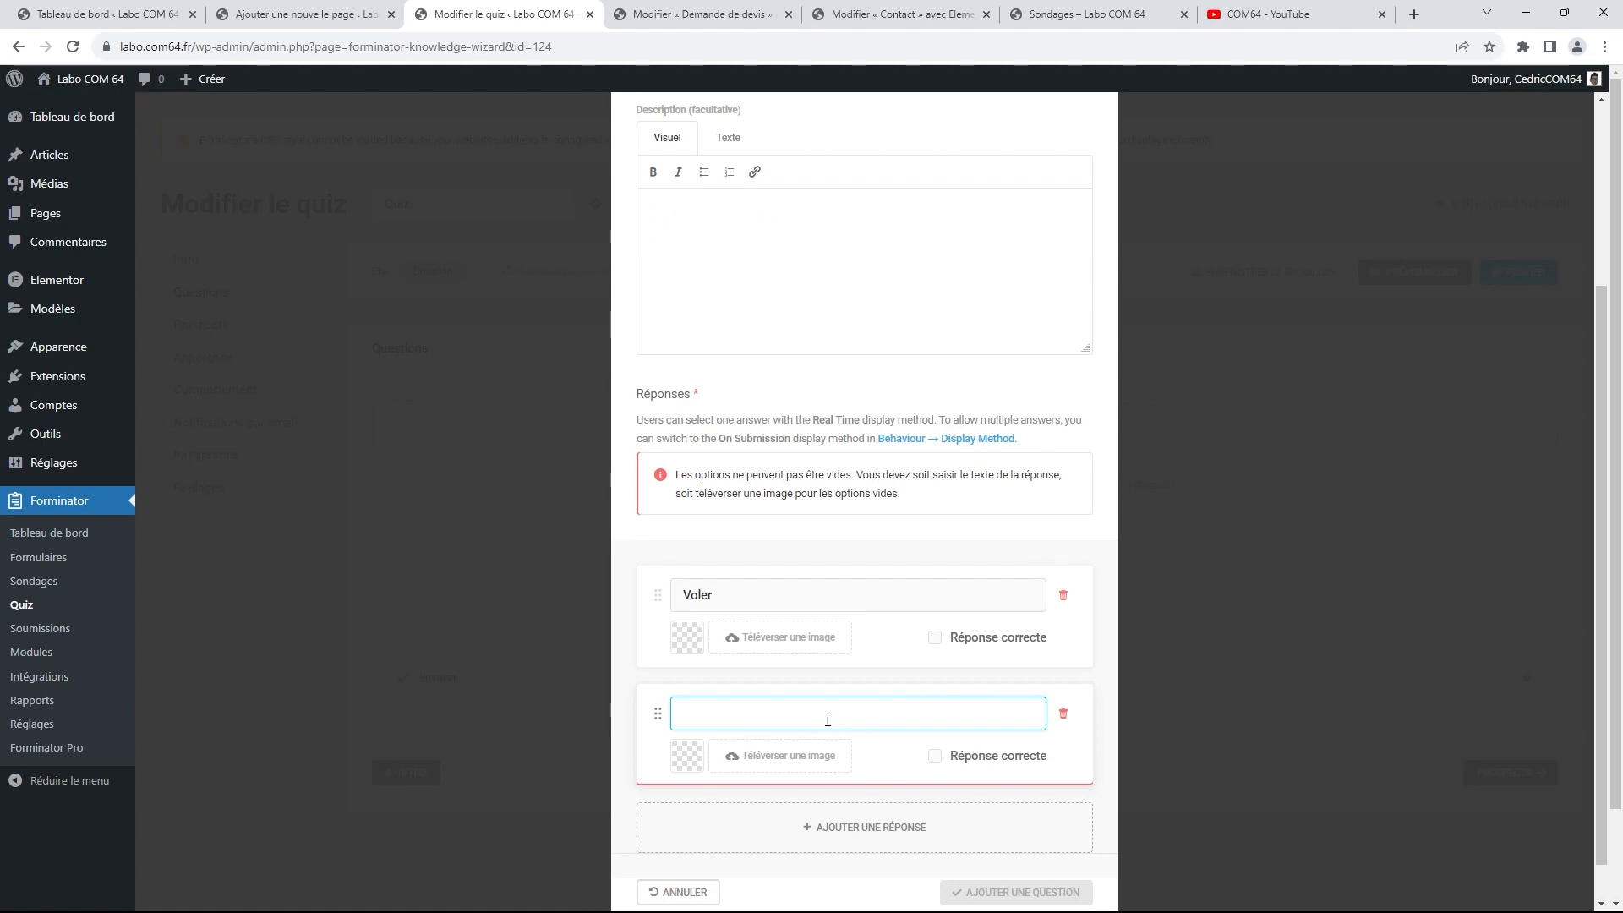
pyautogui.write('Invis')
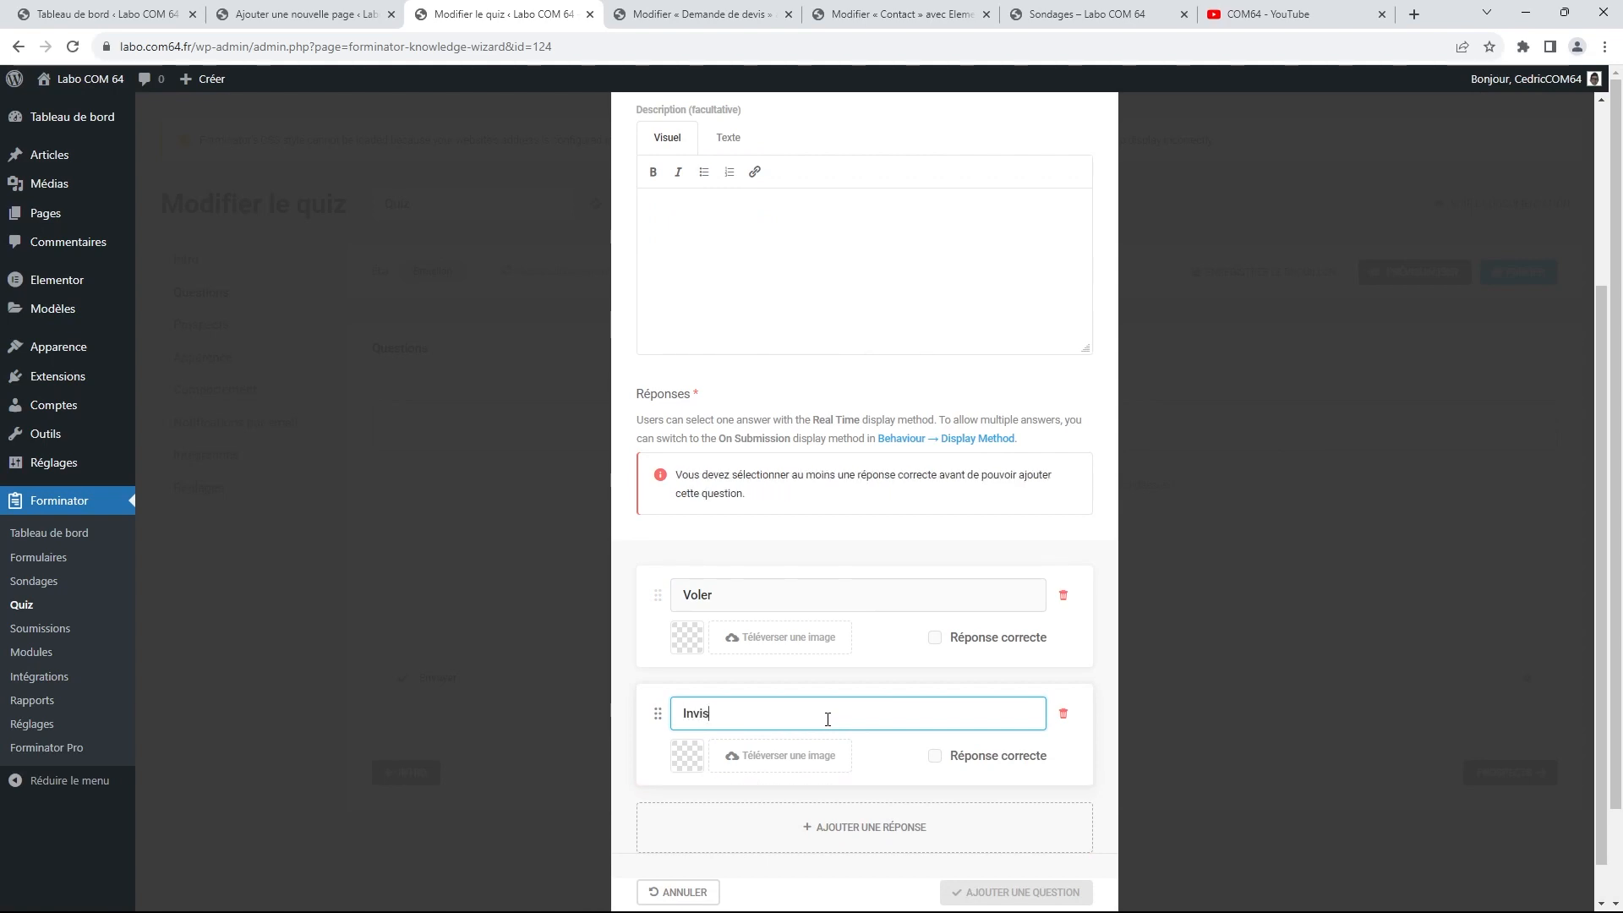
pyautogui.write('ible')
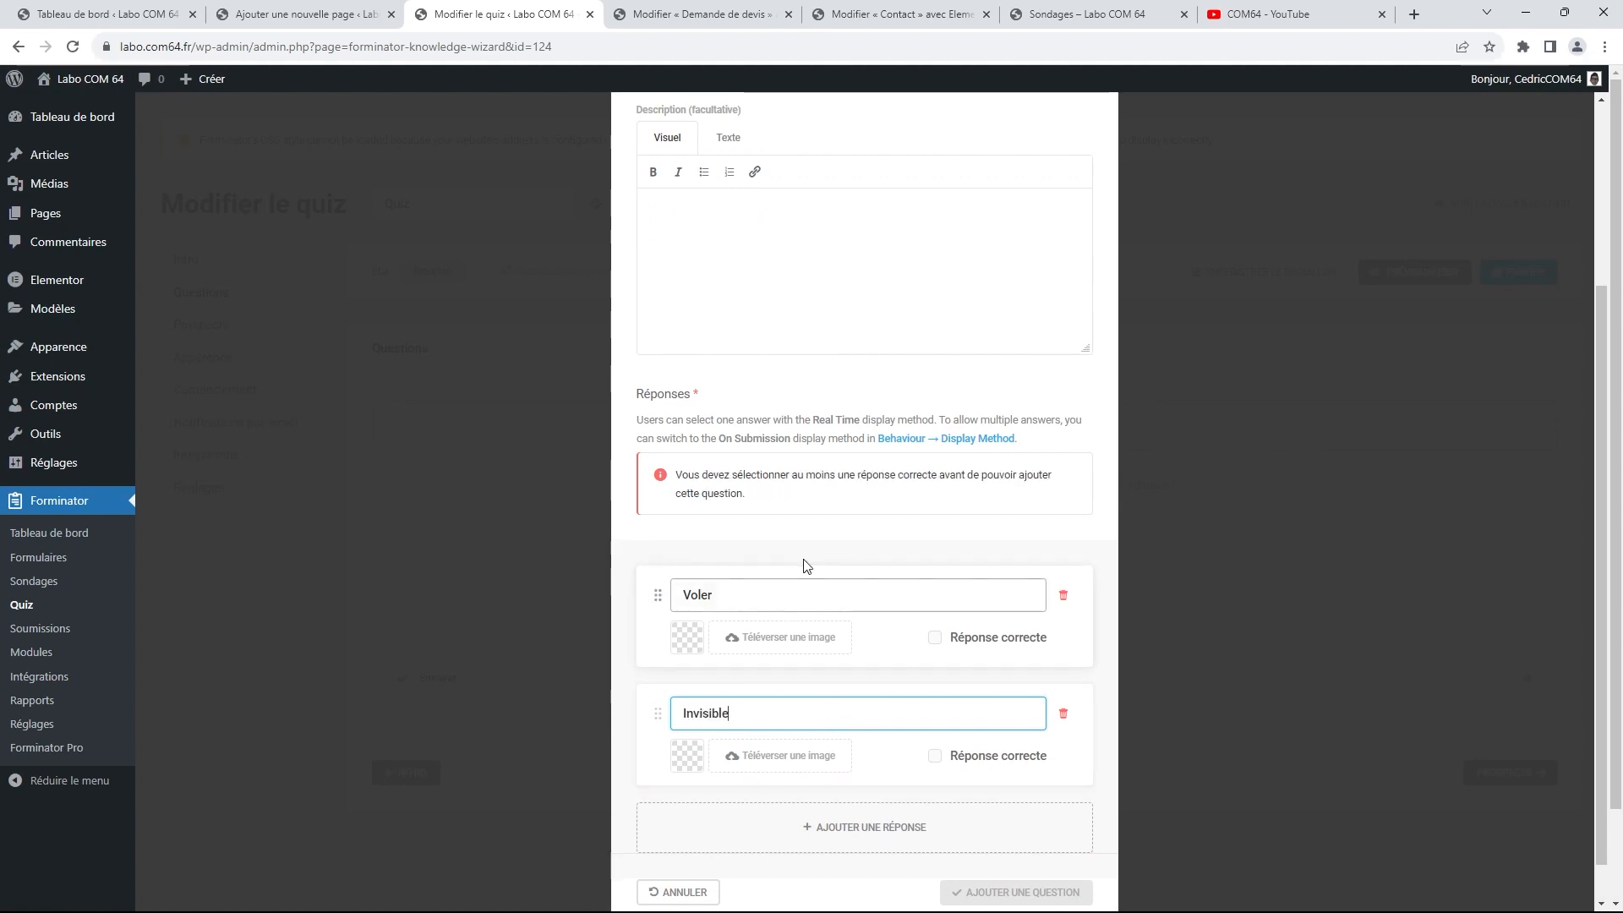
# Recheck the question's text and mark "Voler" as the correct answer
pyautogui.scroll(3, 809, 564)
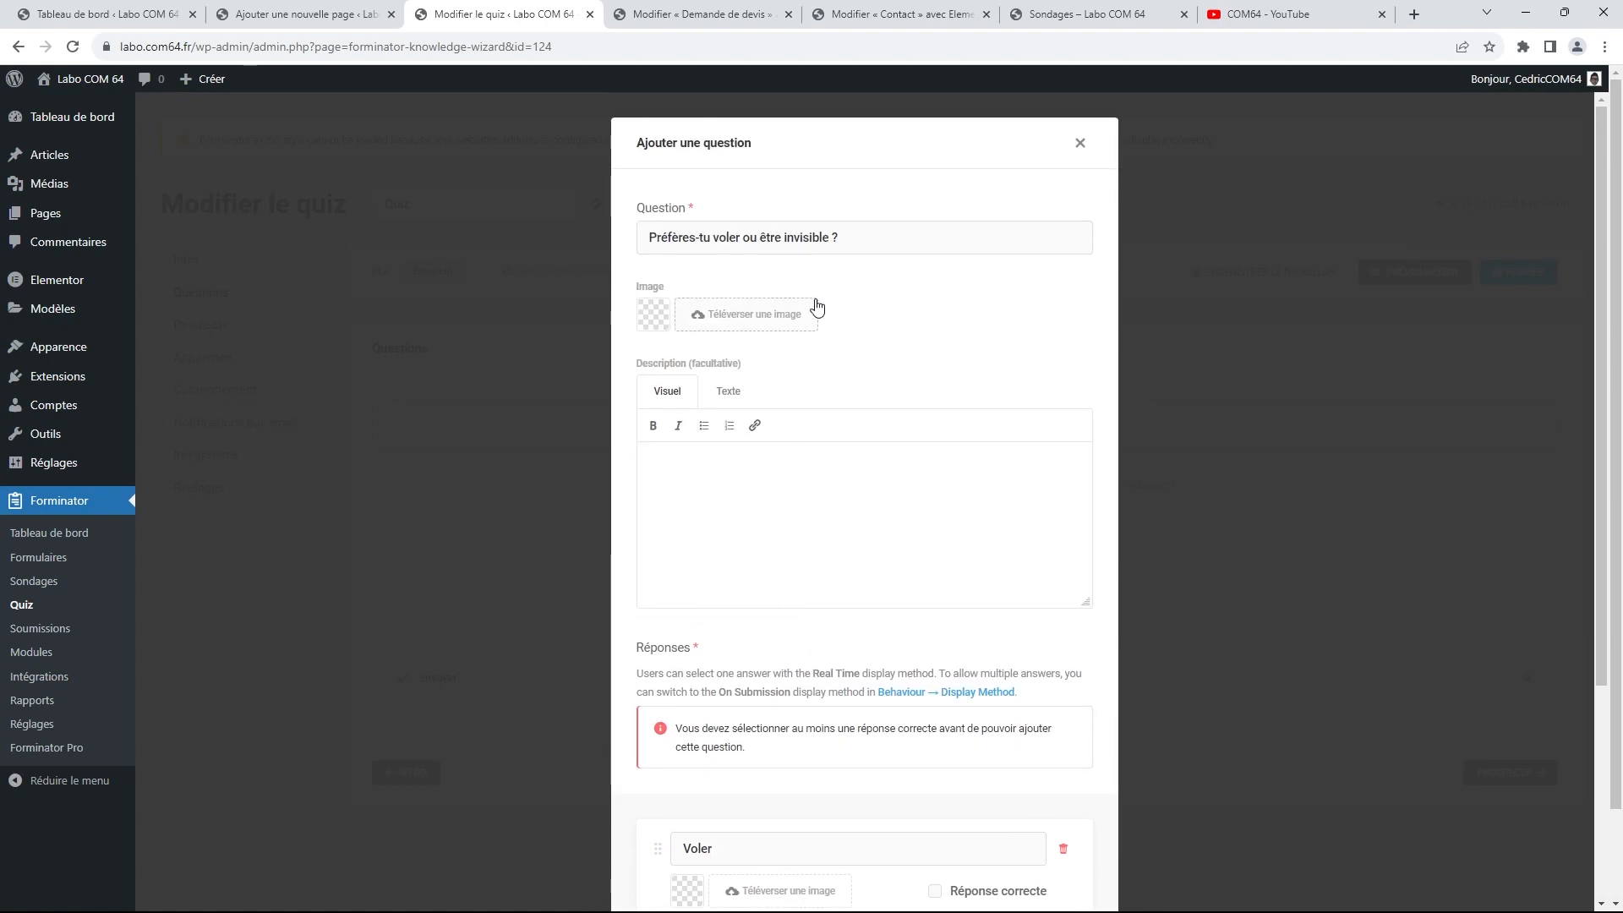
pyautogui.scroll(-2, 947, 302)
pyautogui.scroll(-2, 948, 321)
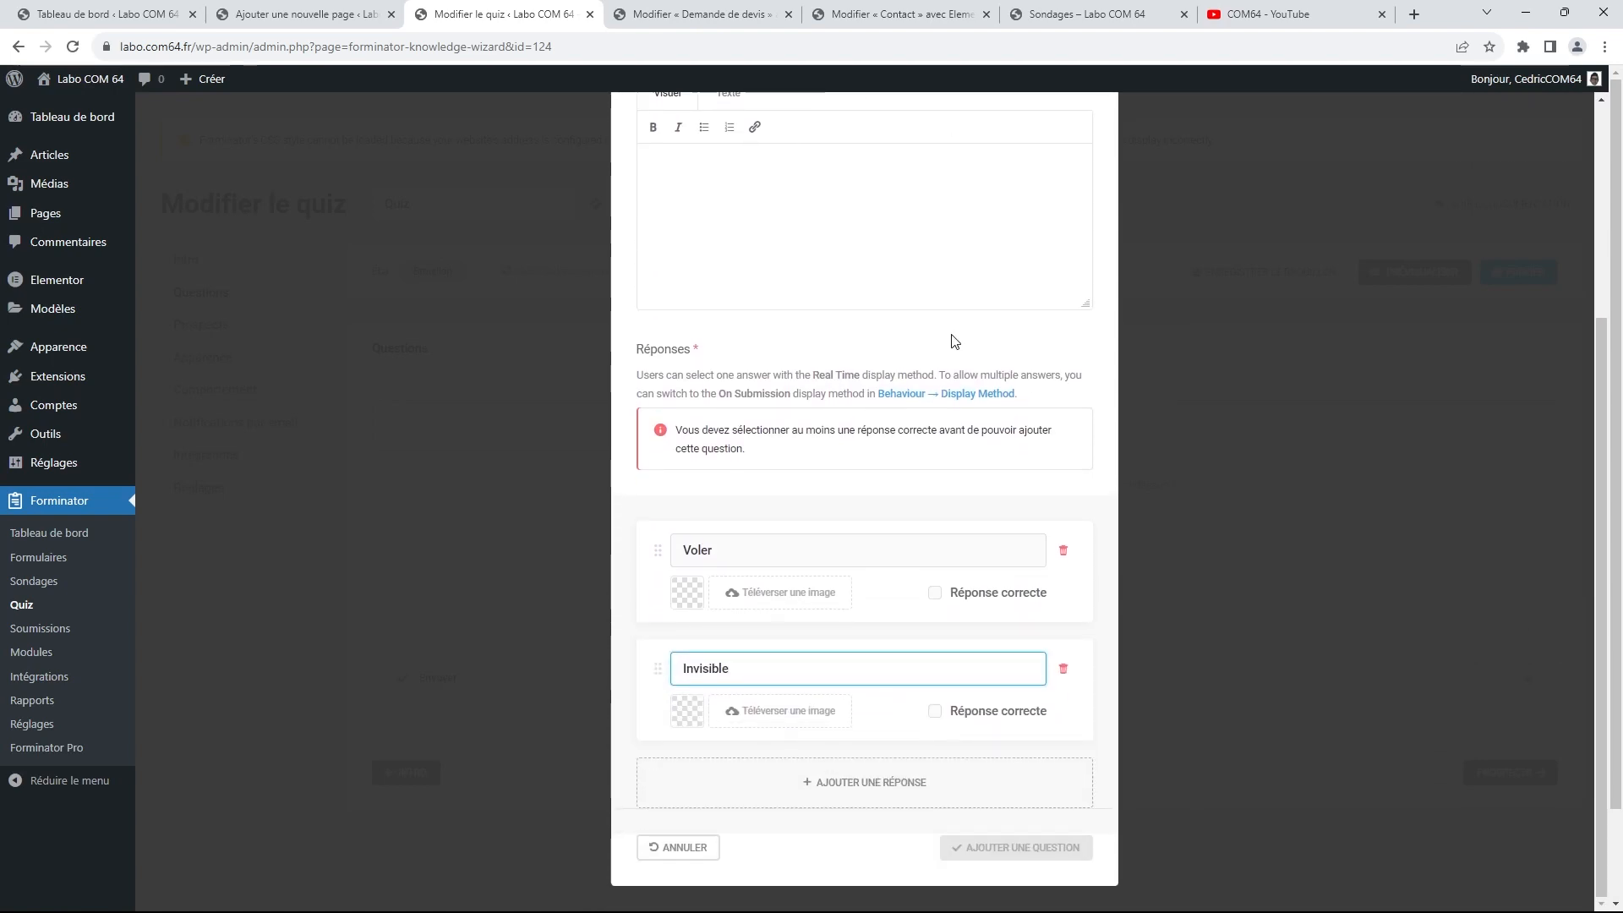
pyautogui.click(935, 593)
pyautogui.scroll(-1, 996, 482)
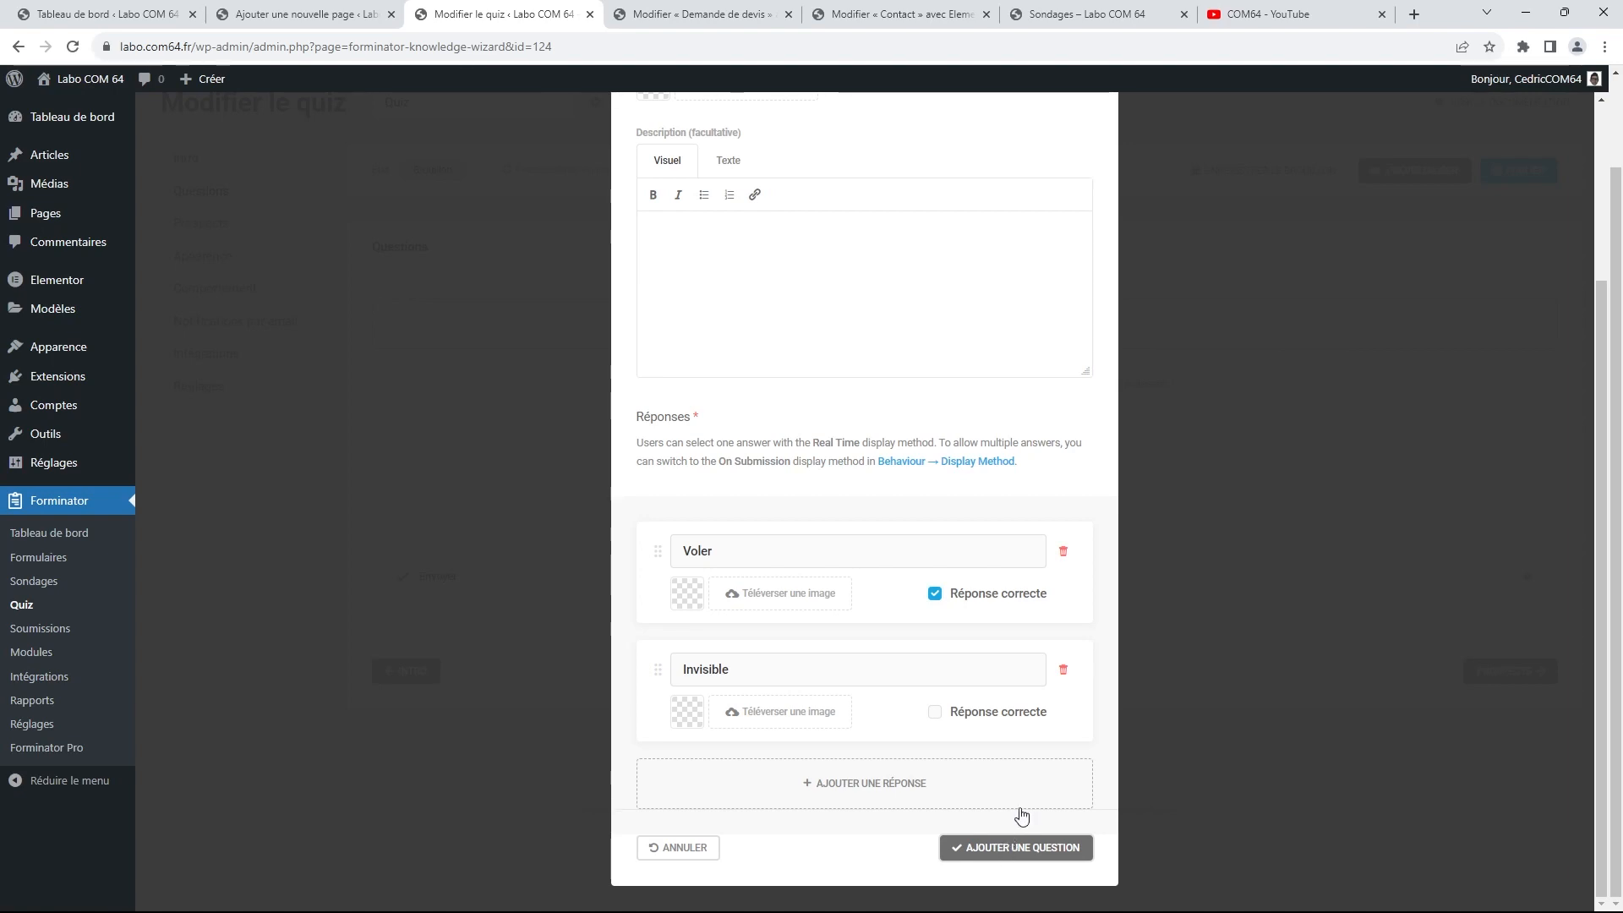
# Save the "Préfères-tu voler ou être invisible ?" question to the quiz and open a second new question
pyautogui.scroll(3, 1017, 528)
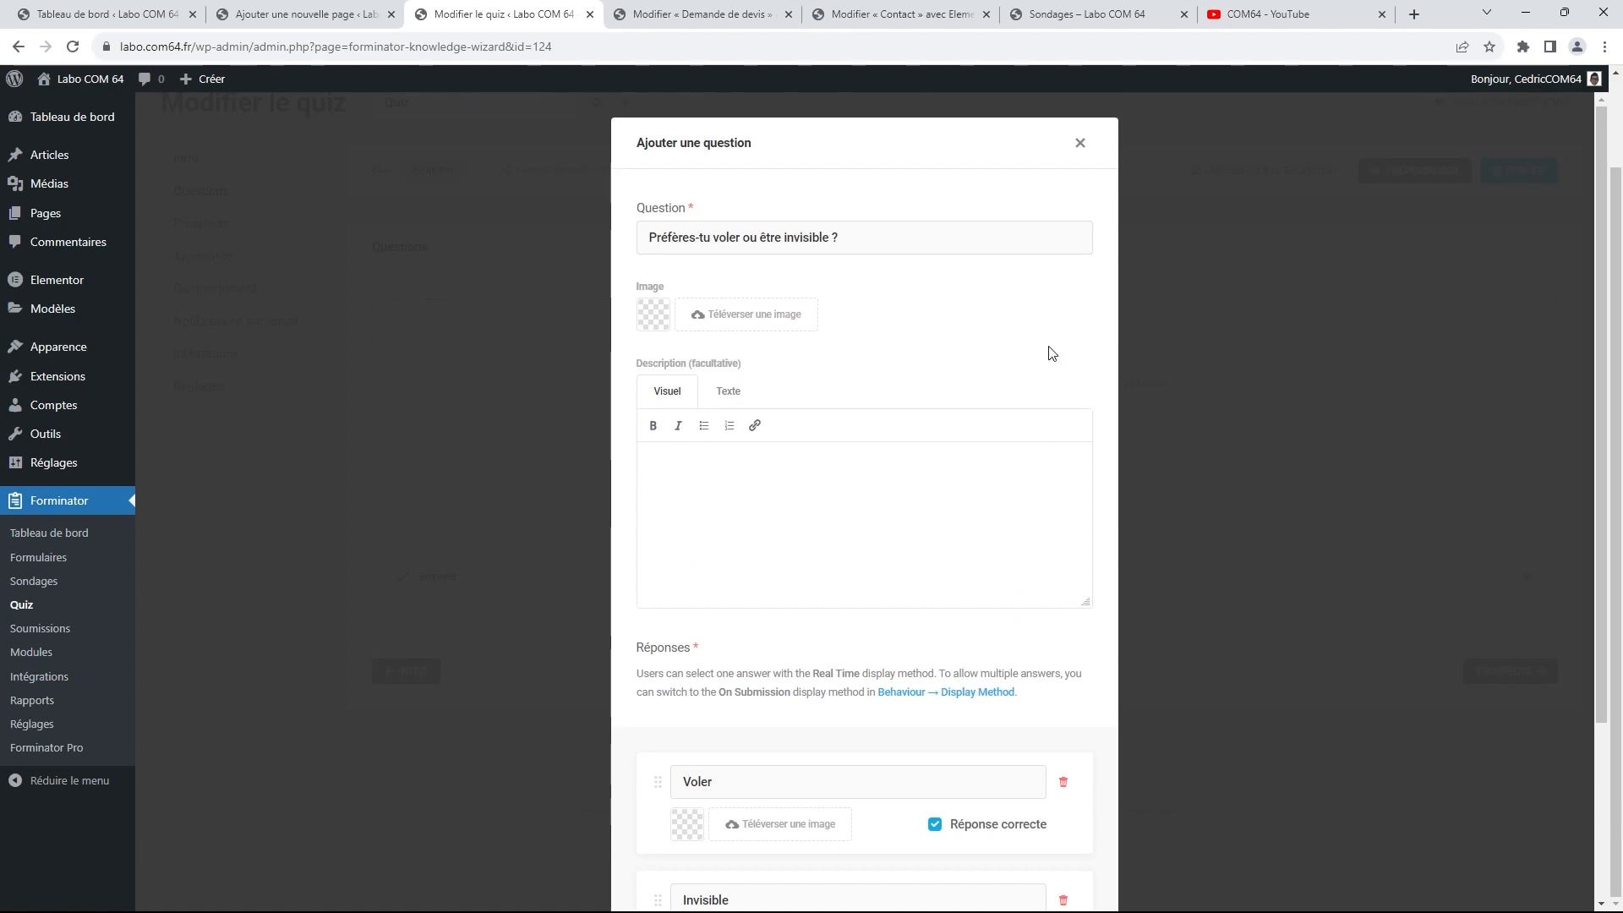
pyautogui.scroll(-3, 1051, 354)
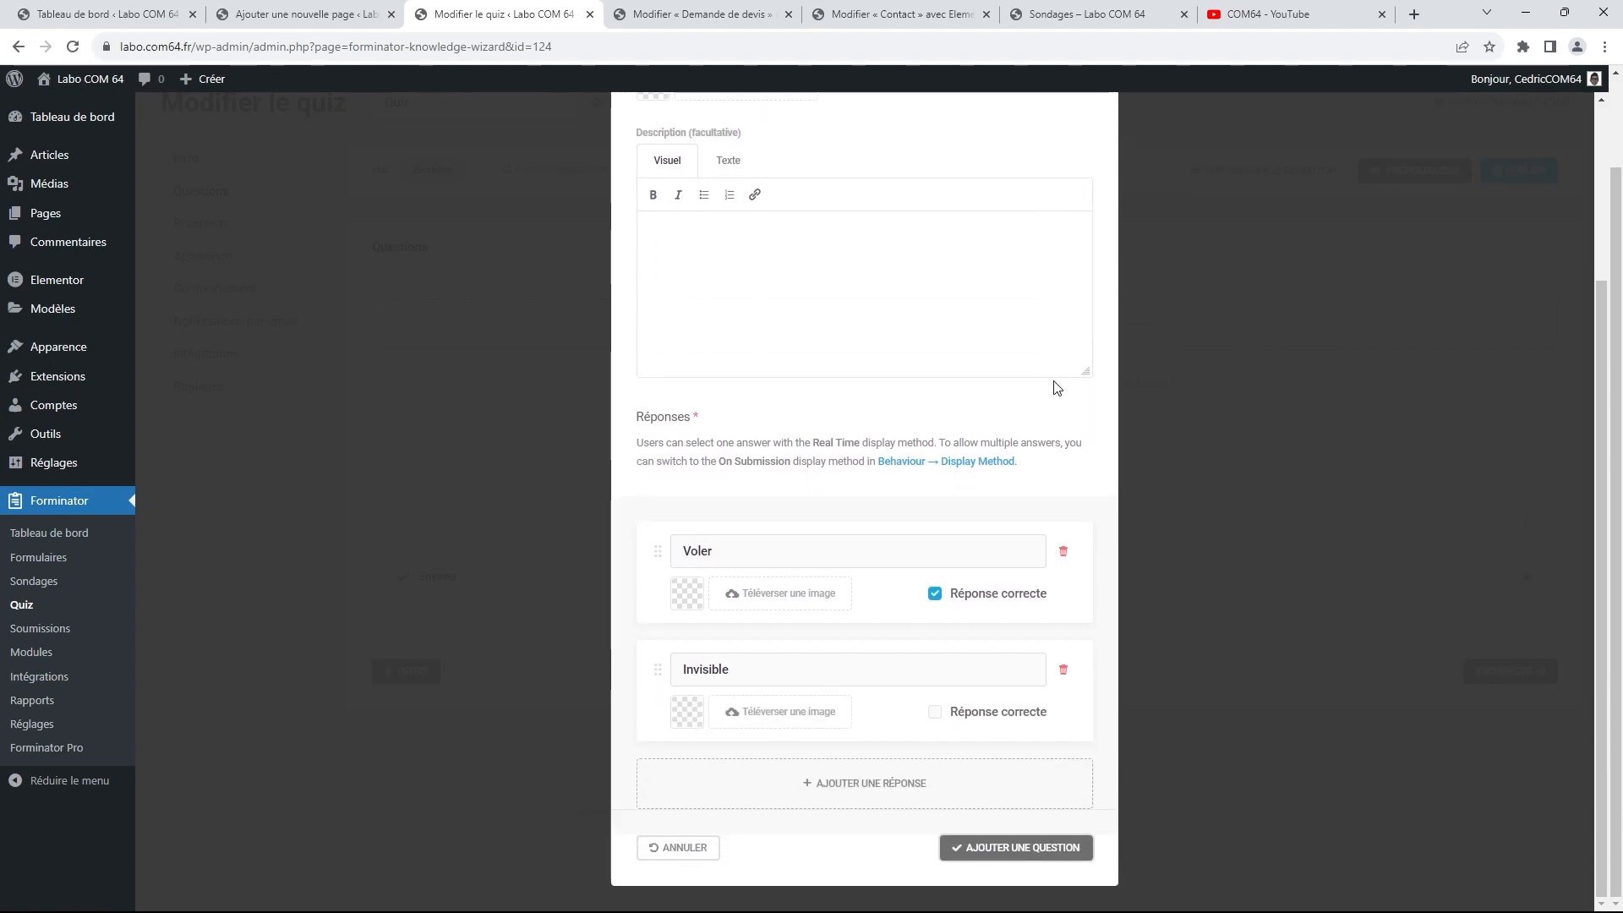
pyautogui.click(1025, 848)
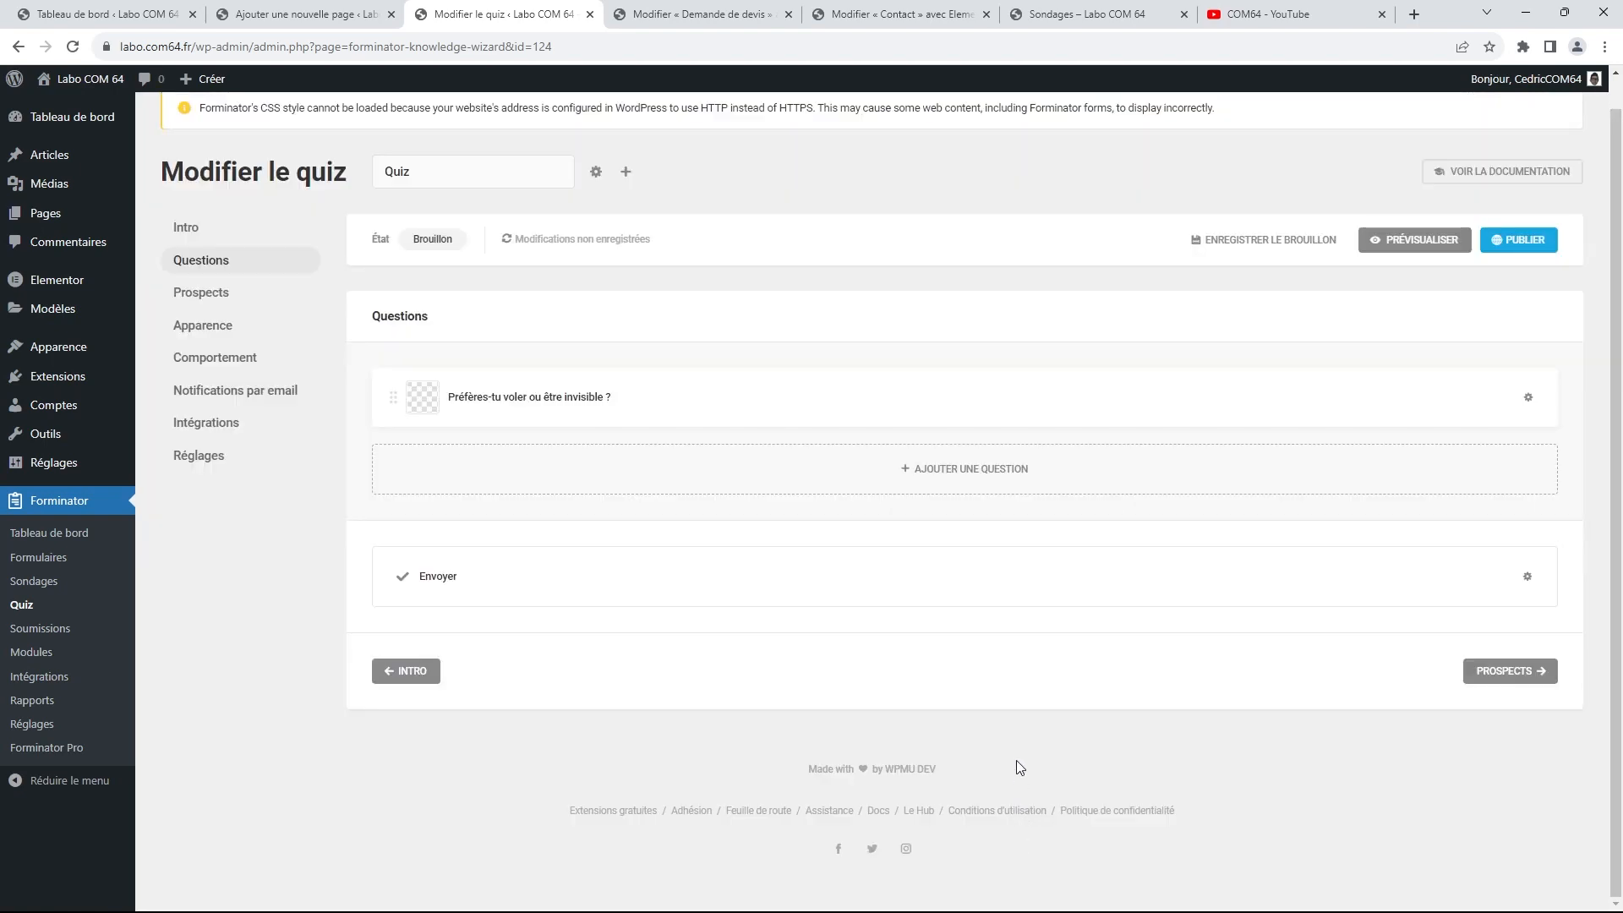
pyautogui.click(947, 471)
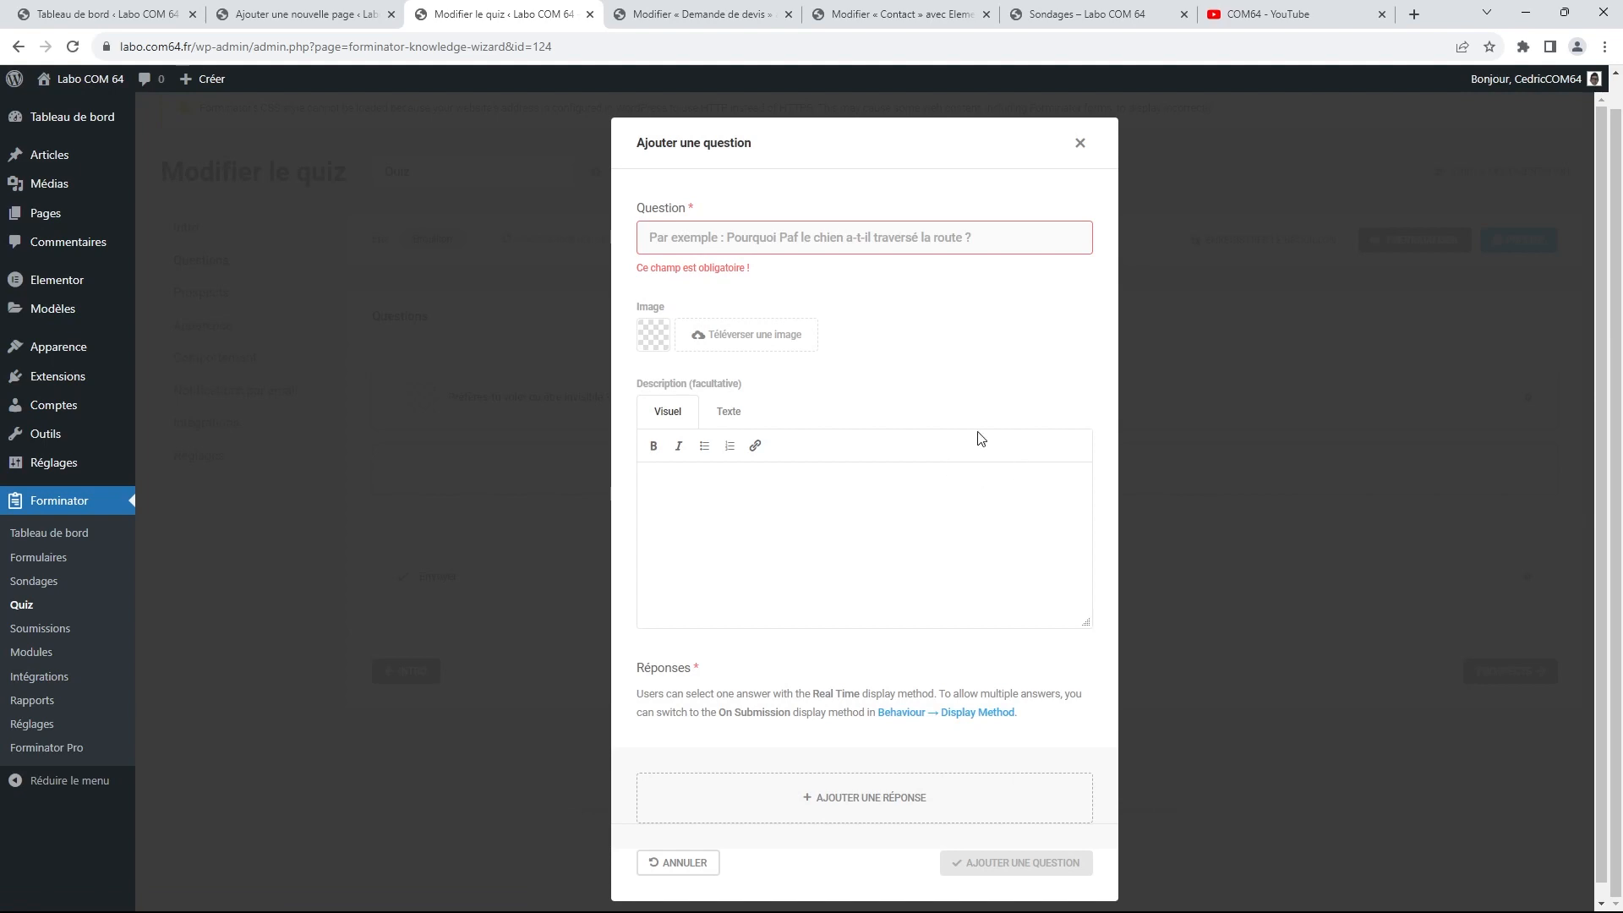
pyautogui.click(857, 232)
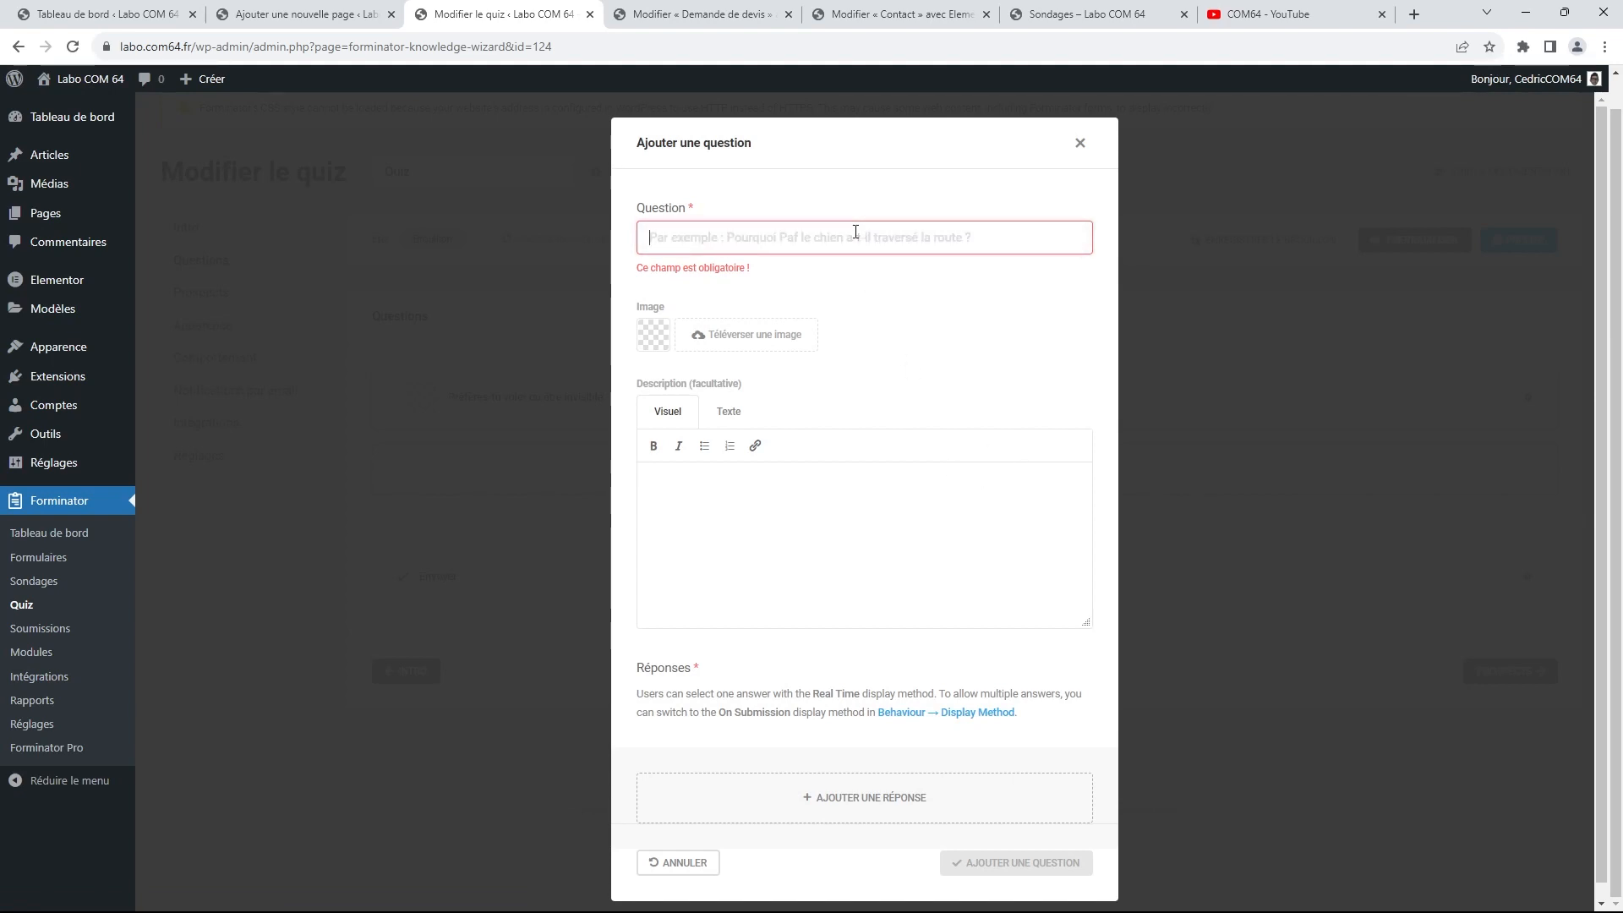
pyautogui.write('Pr')
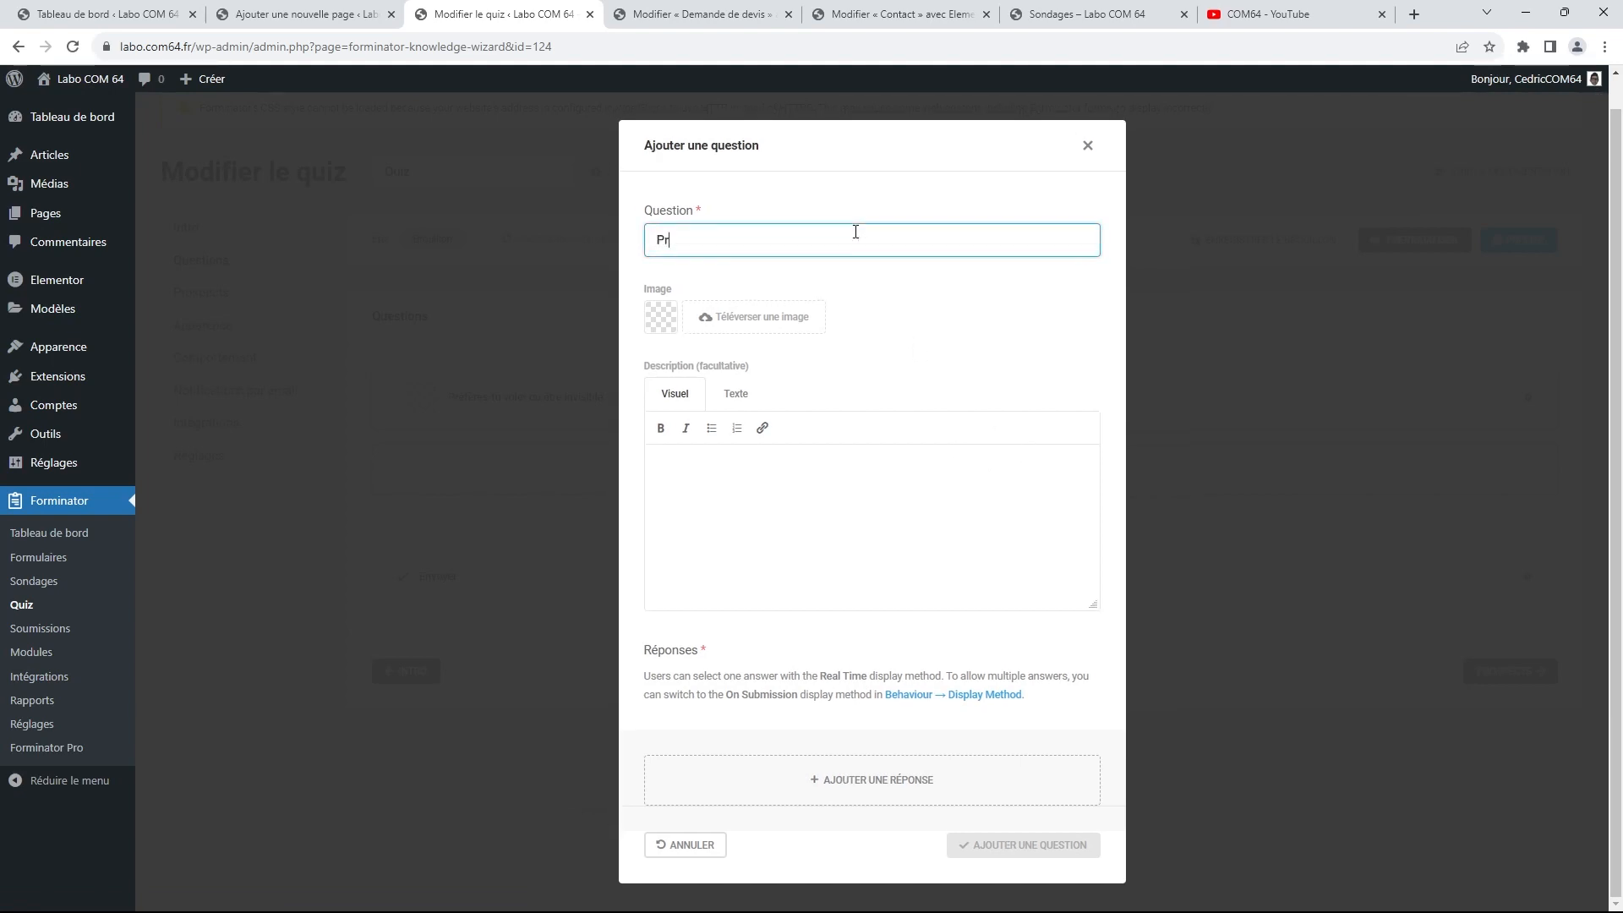
pyautogui.write('efres-tu')
pyautogui.press('BackSpace')
pyautogui.press('BackSpace')
pyautogui.press('BackSpace')
pyautogui.press('BackSpace')
pyautogui.press('BackSpace')
pyautogui.press('BackSpace')
pyautogui.press('BackSpace')
pyautogui.press('BackSpace')
pyautogui.press('BackSpace')
pyautogui.press('BackSpace')
pyautogui.press('BackSpace')
pyautogui.press('BackSpace')
pyautogui.press('BackSpace')
pyautogui.press('BackSpace')
# Set the new question's text to "Quelle est ta couleur préférée ?"
pyautogui.write('Quelle est ta couleur préférée')
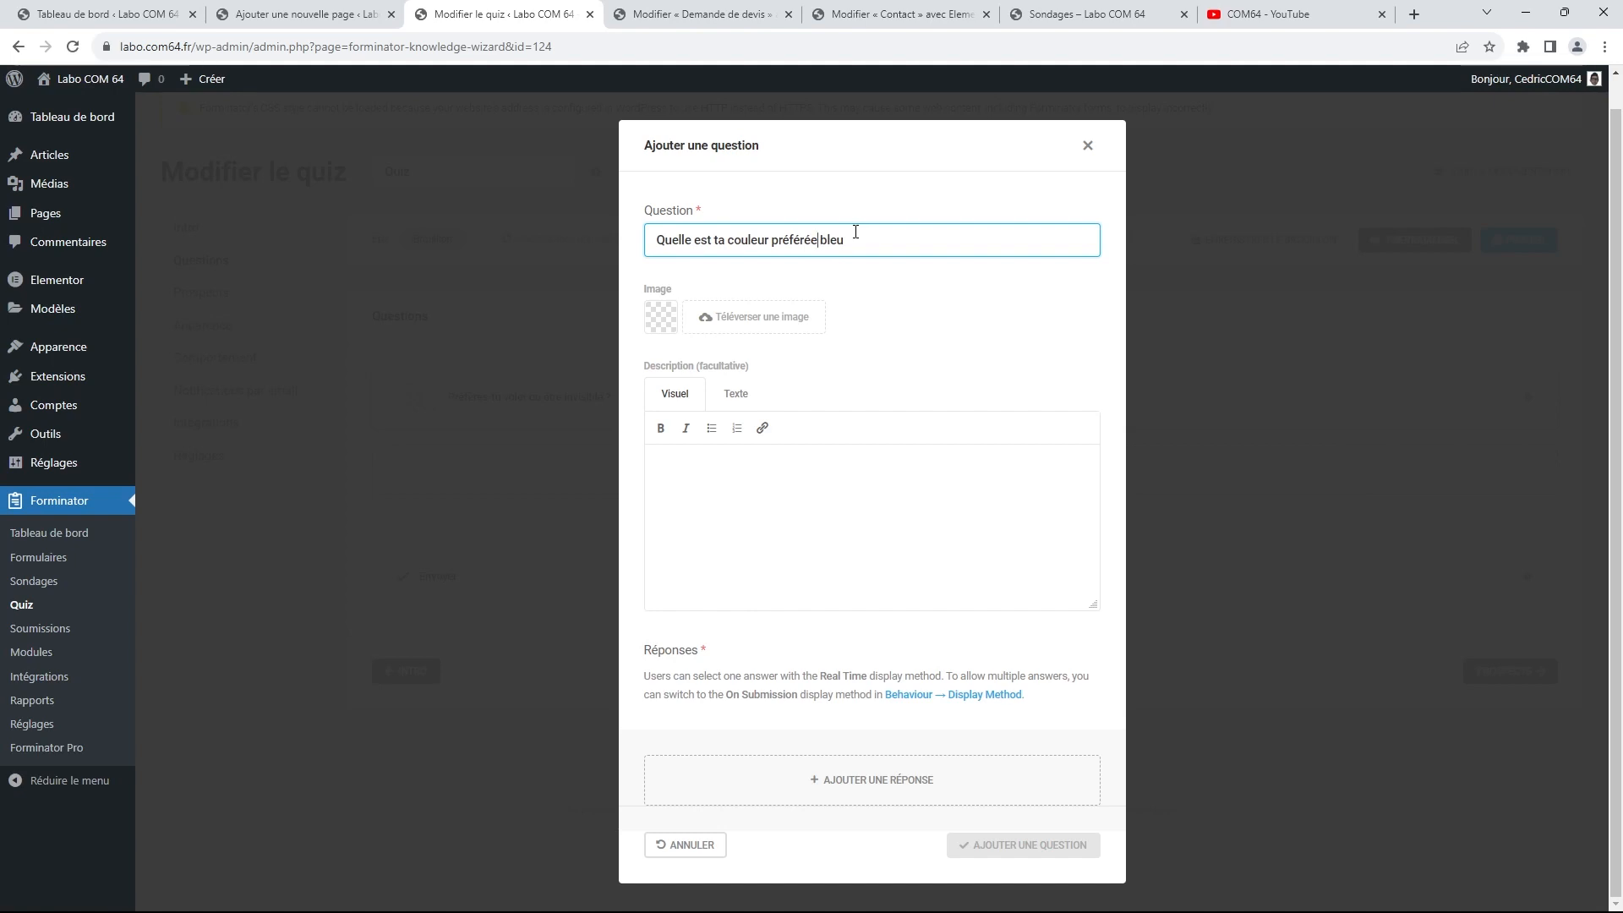
pyautogui.write(' ?')
pyautogui.moveTo(854, 239); pyautogui.dragTo(827, 240)
pyautogui.press('BackSpace')
# Add three answers to the favourite-colour question: "Bleu", "Rouge" and "Mauve"
pyautogui.click(834, 781)
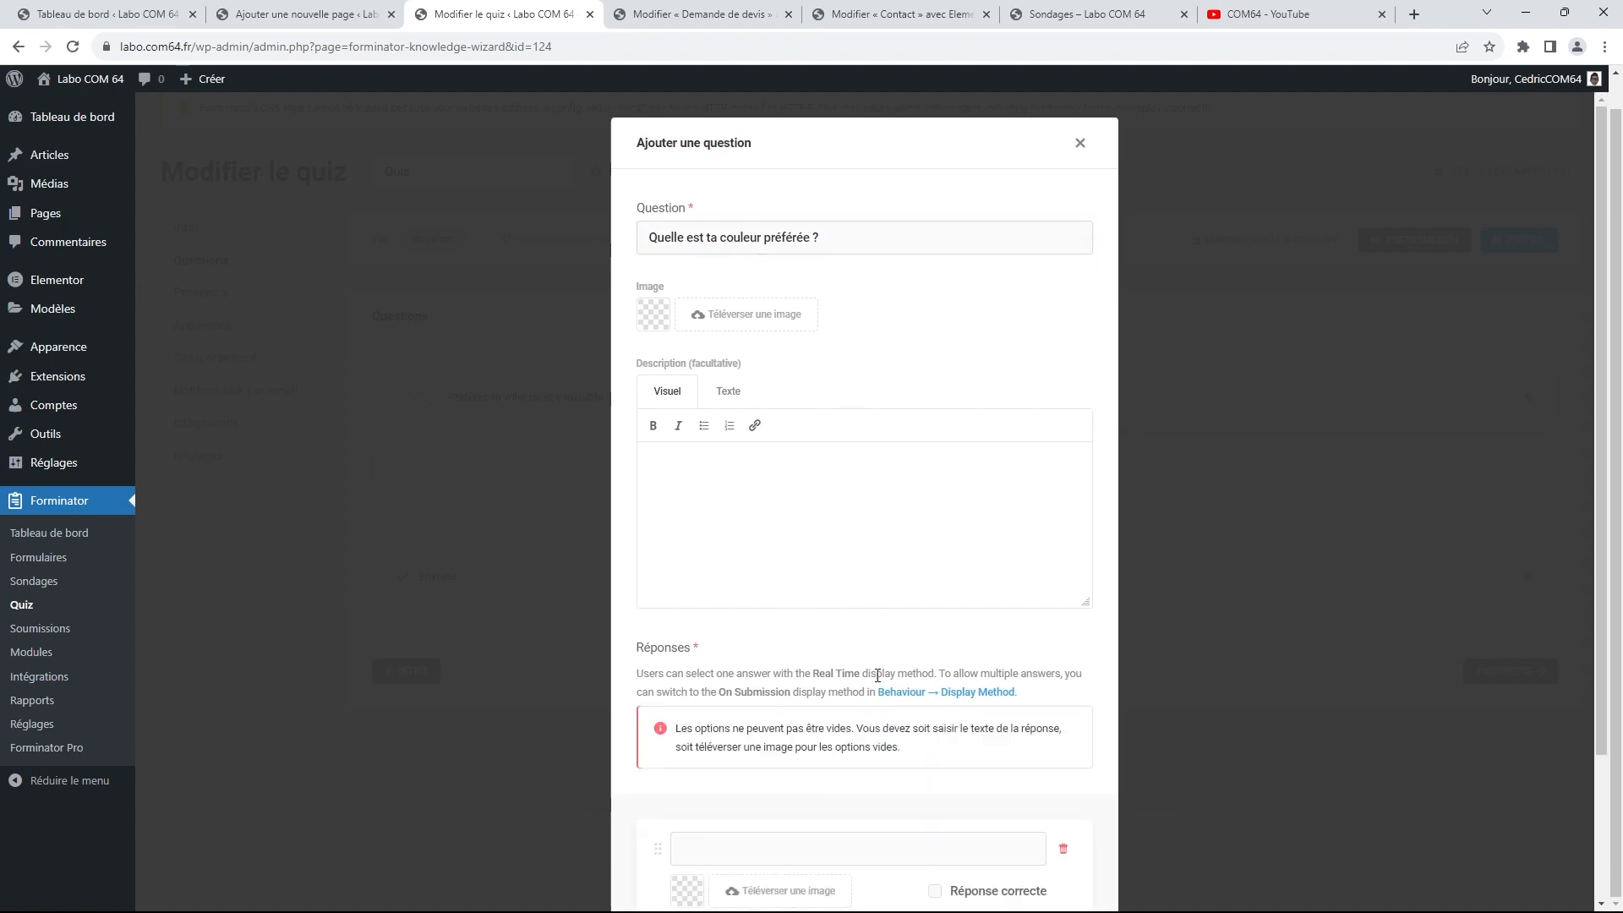
pyautogui.scroll(-2, 834, 685)
pyautogui.write('Bleu')
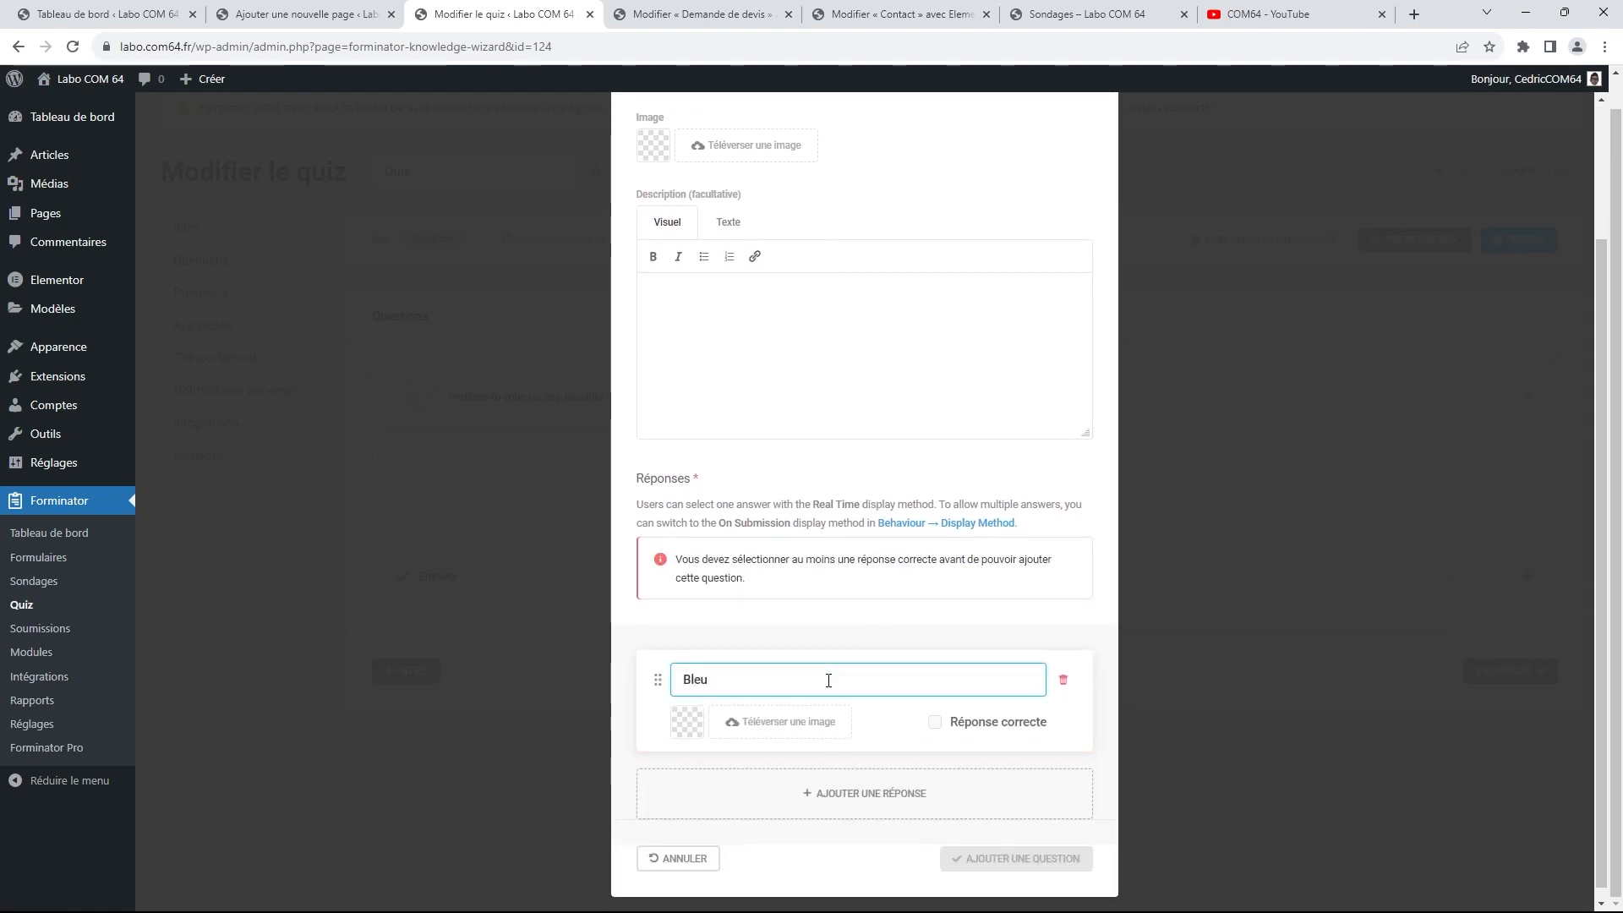
pyautogui.click(852, 796)
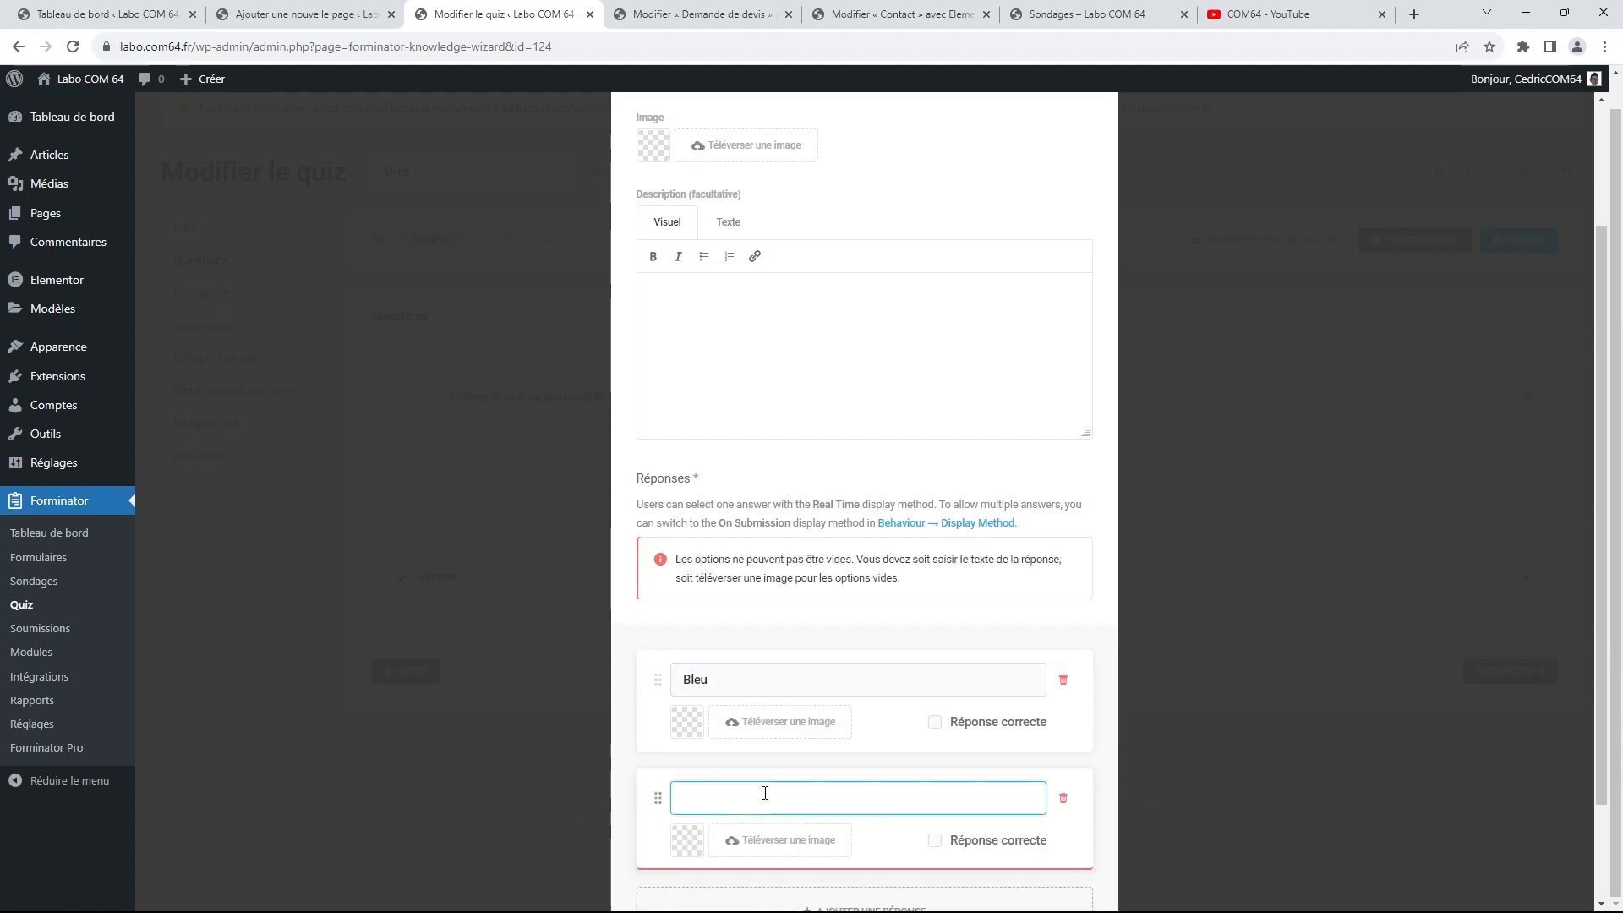
pyautogui.write('Rouge')
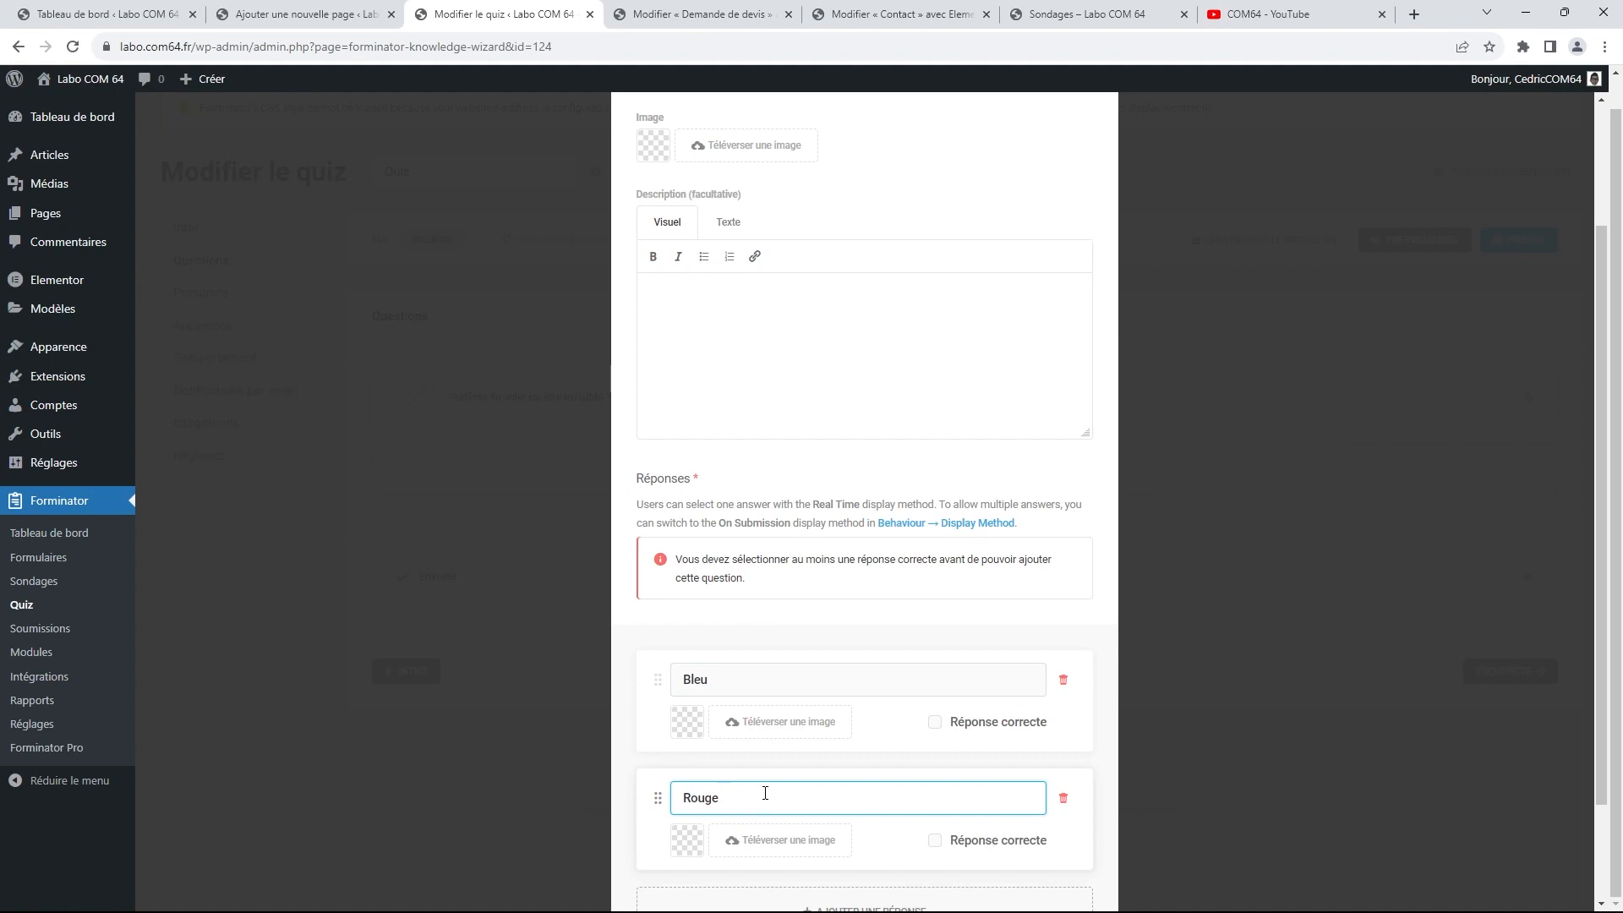
pyautogui.scroll(-2, 811, 761)
pyautogui.click(845, 794)
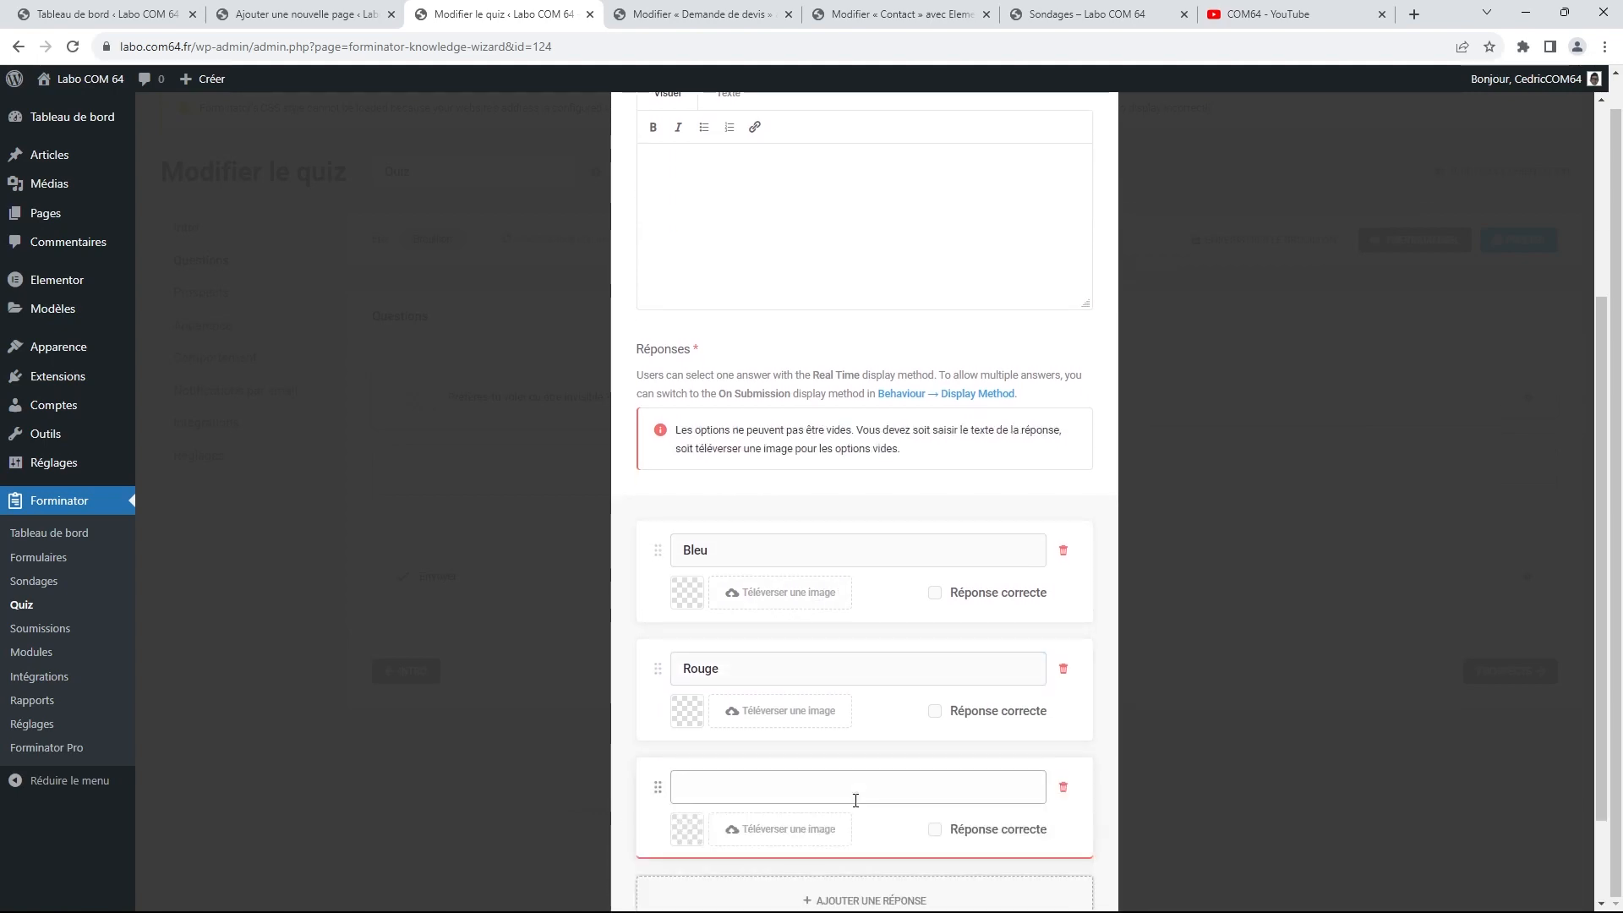
pyautogui.click(766, 782)
pyautogui.write('Mau')
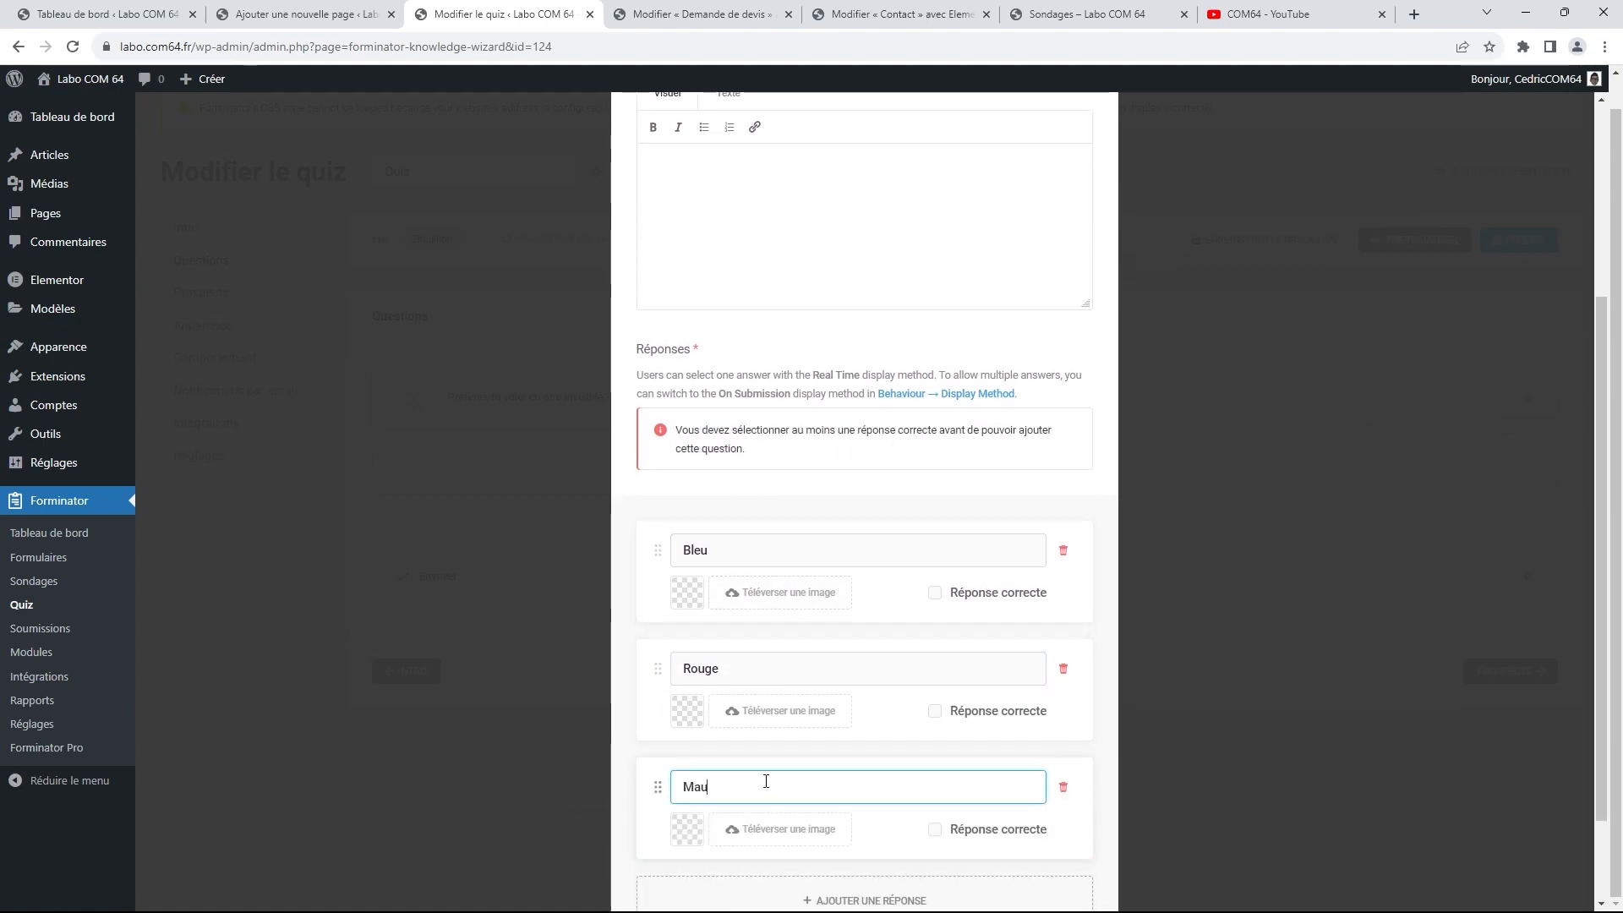
pyautogui.write('ve')
pyautogui.scroll(-2, 930, 667)
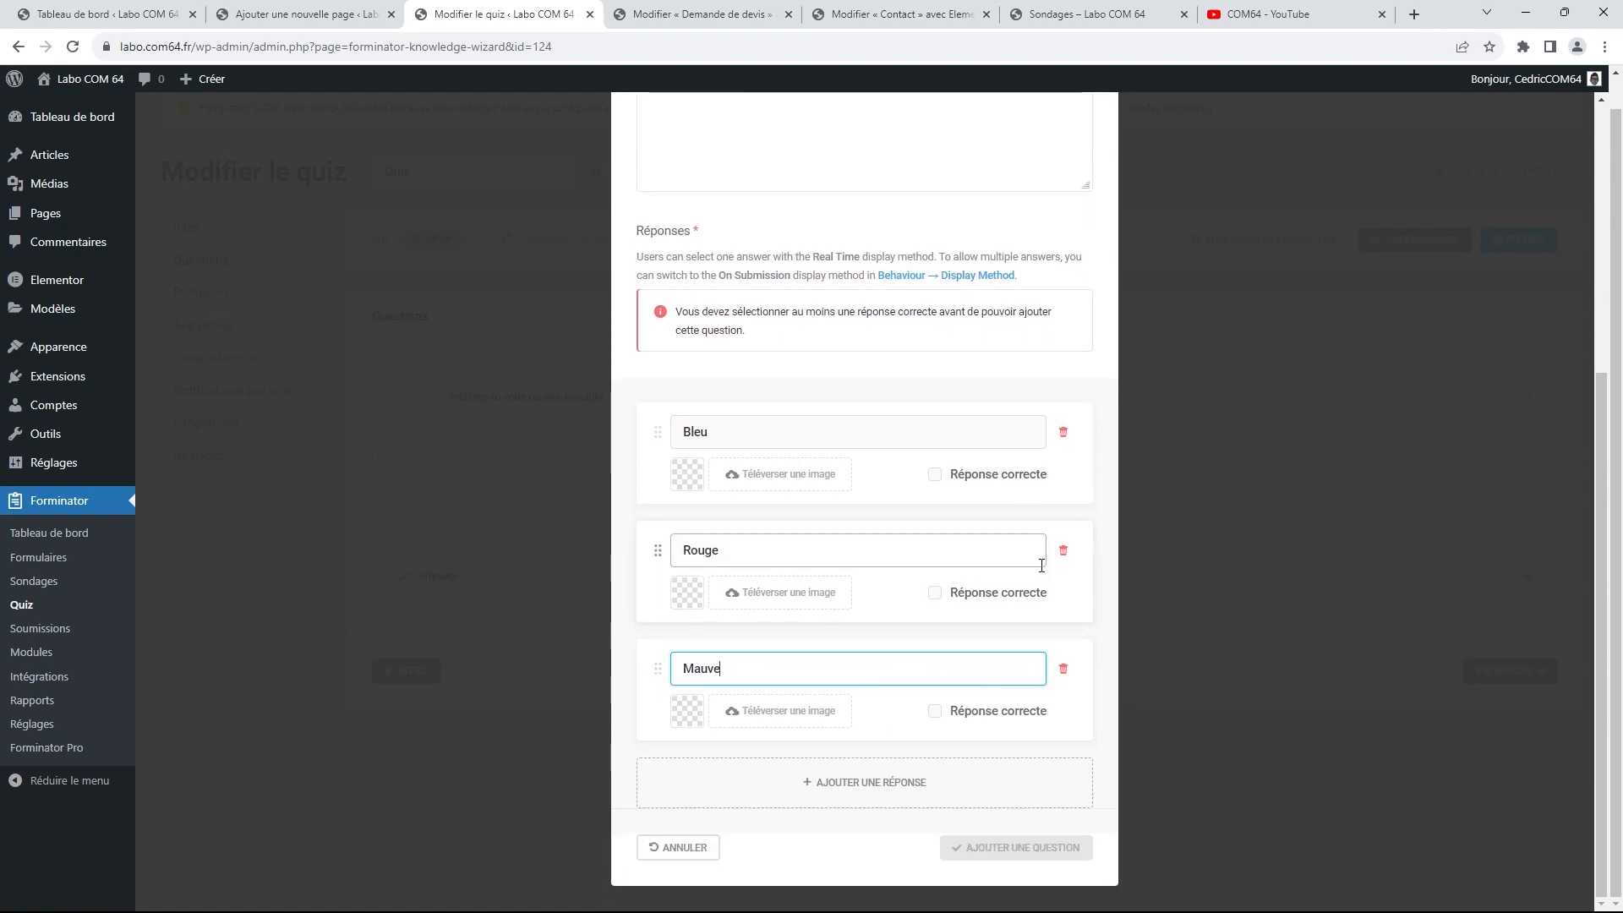
# Delete the "Rouge" answer and add a new answer, "Bleu et Rouge"
pyautogui.click(1063, 551)
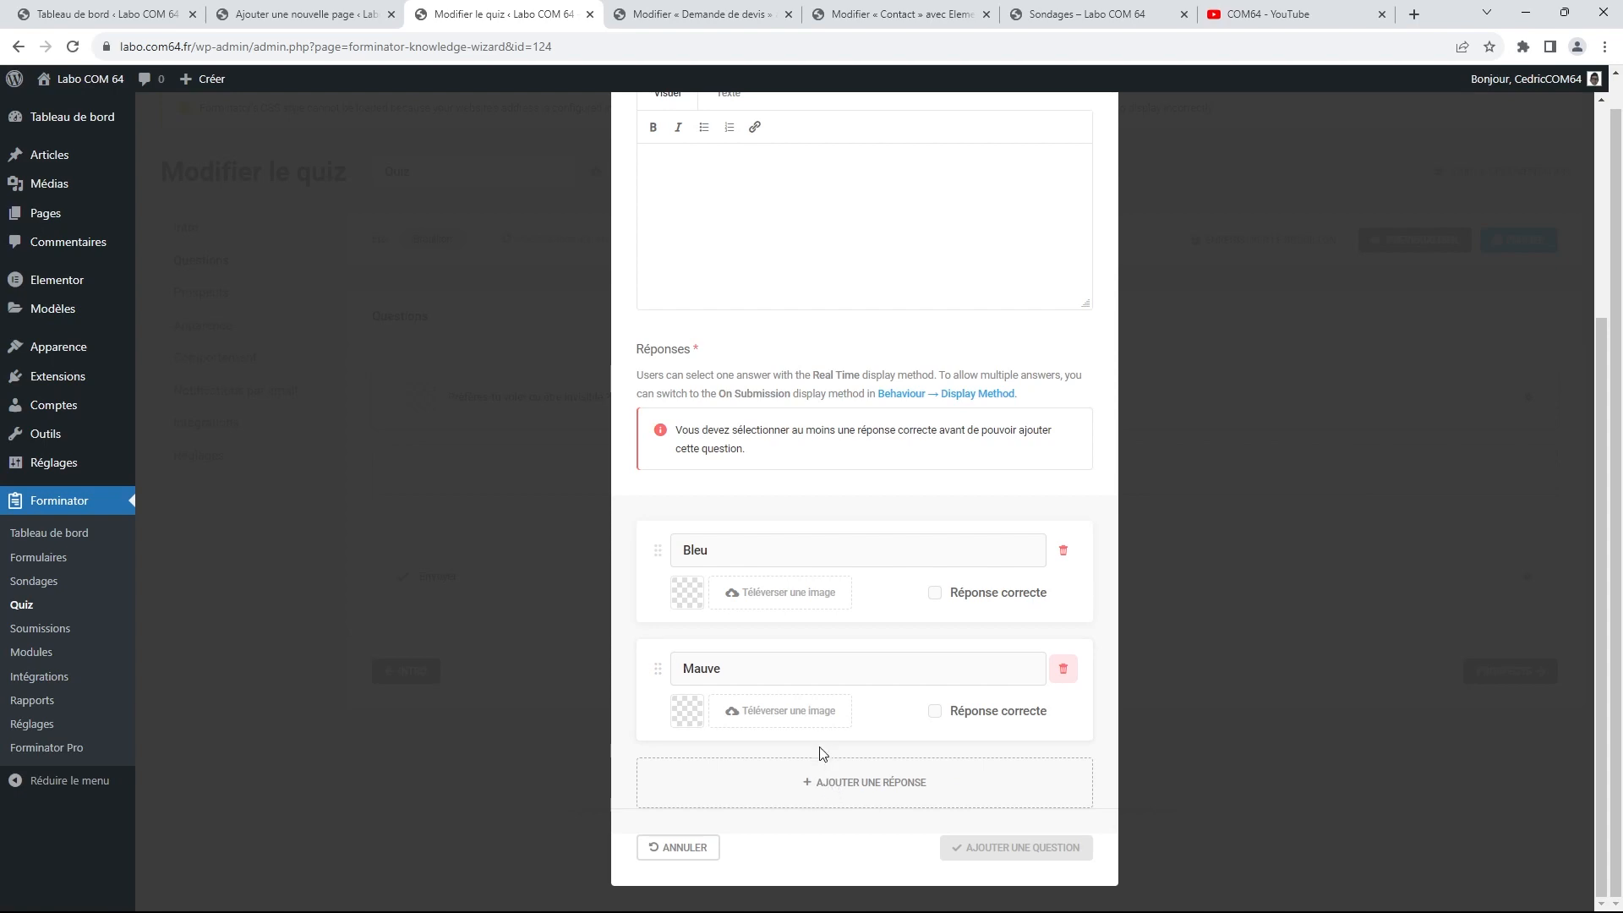
pyautogui.click(826, 796)
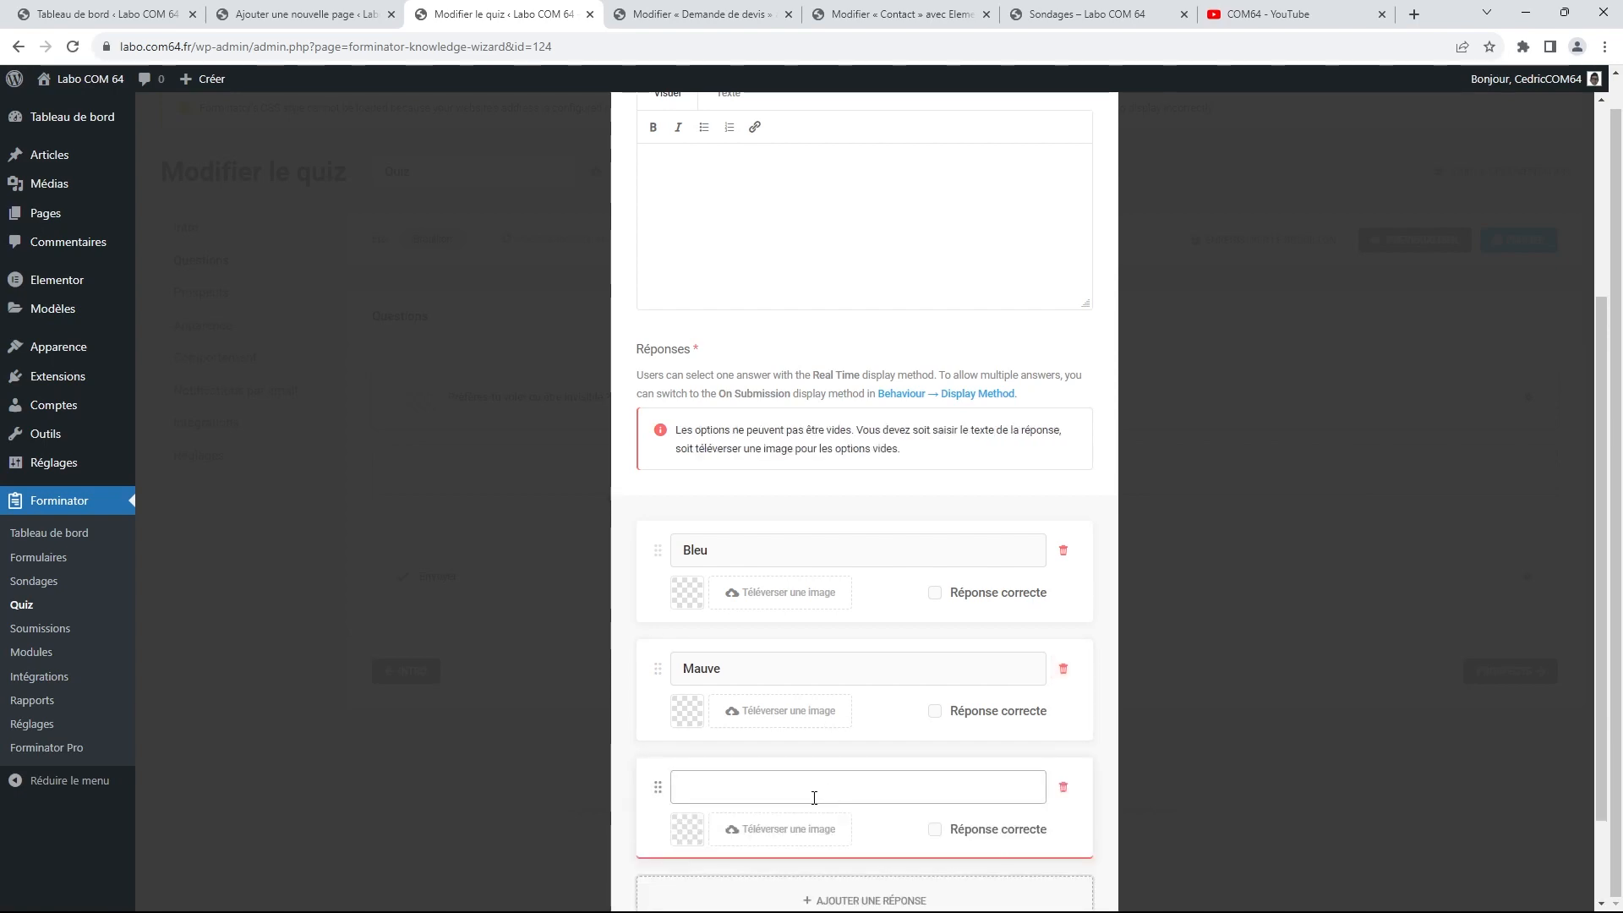
pyautogui.click(814, 797)
pyautogui.write('Ble')
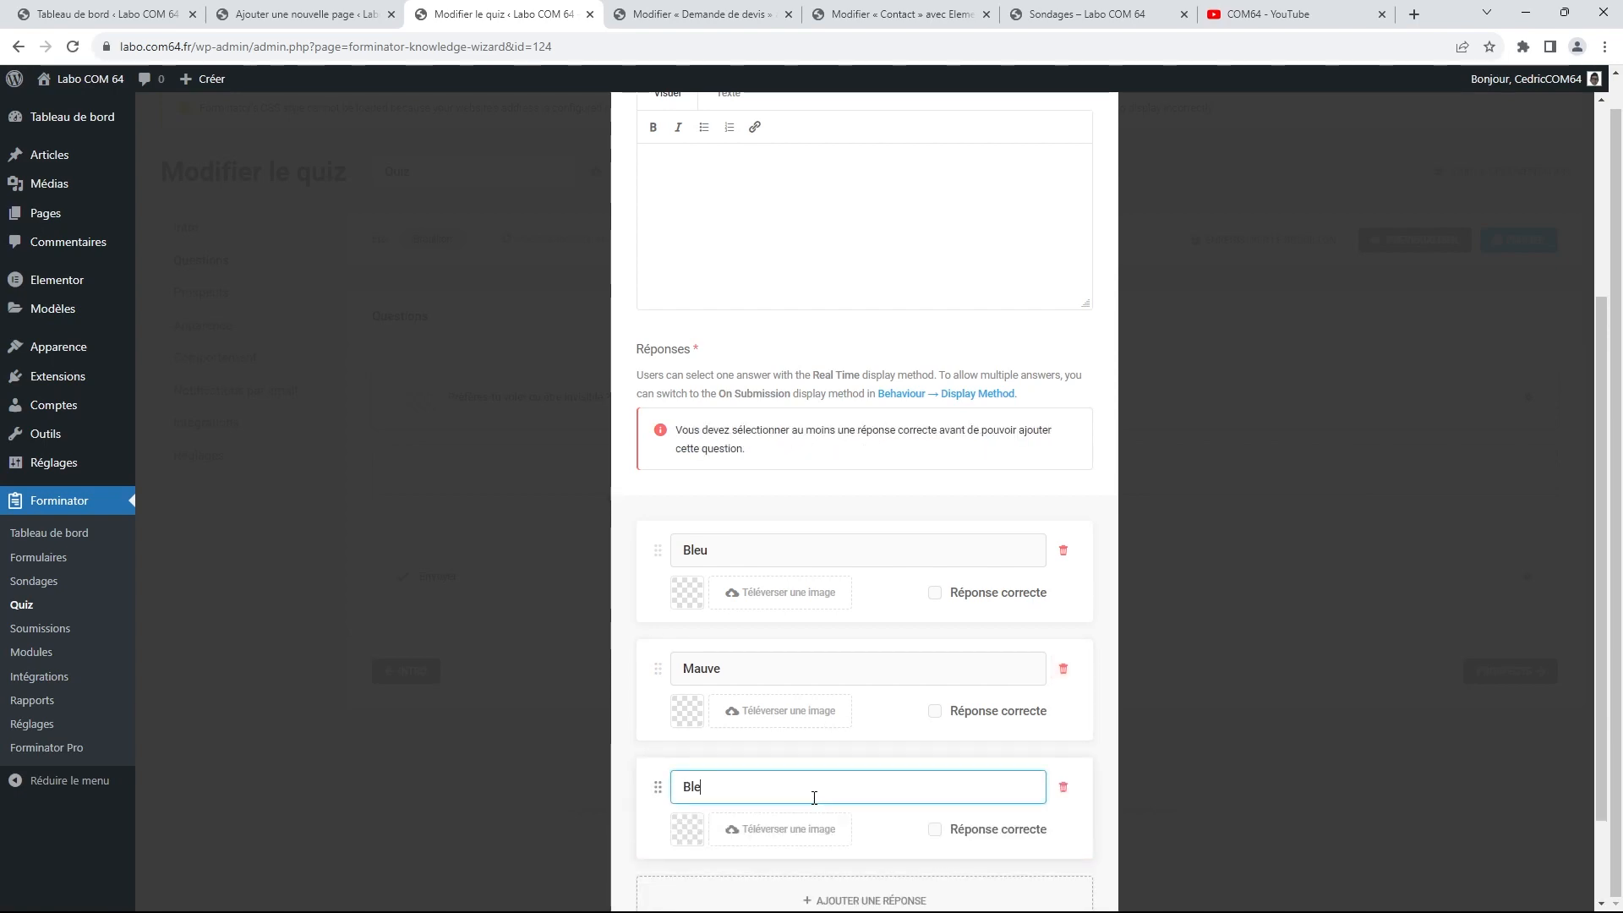
pyautogui.write('u et Rouge')
# Change the first answer's text to "Jaune"
pyautogui.click(740, 550)
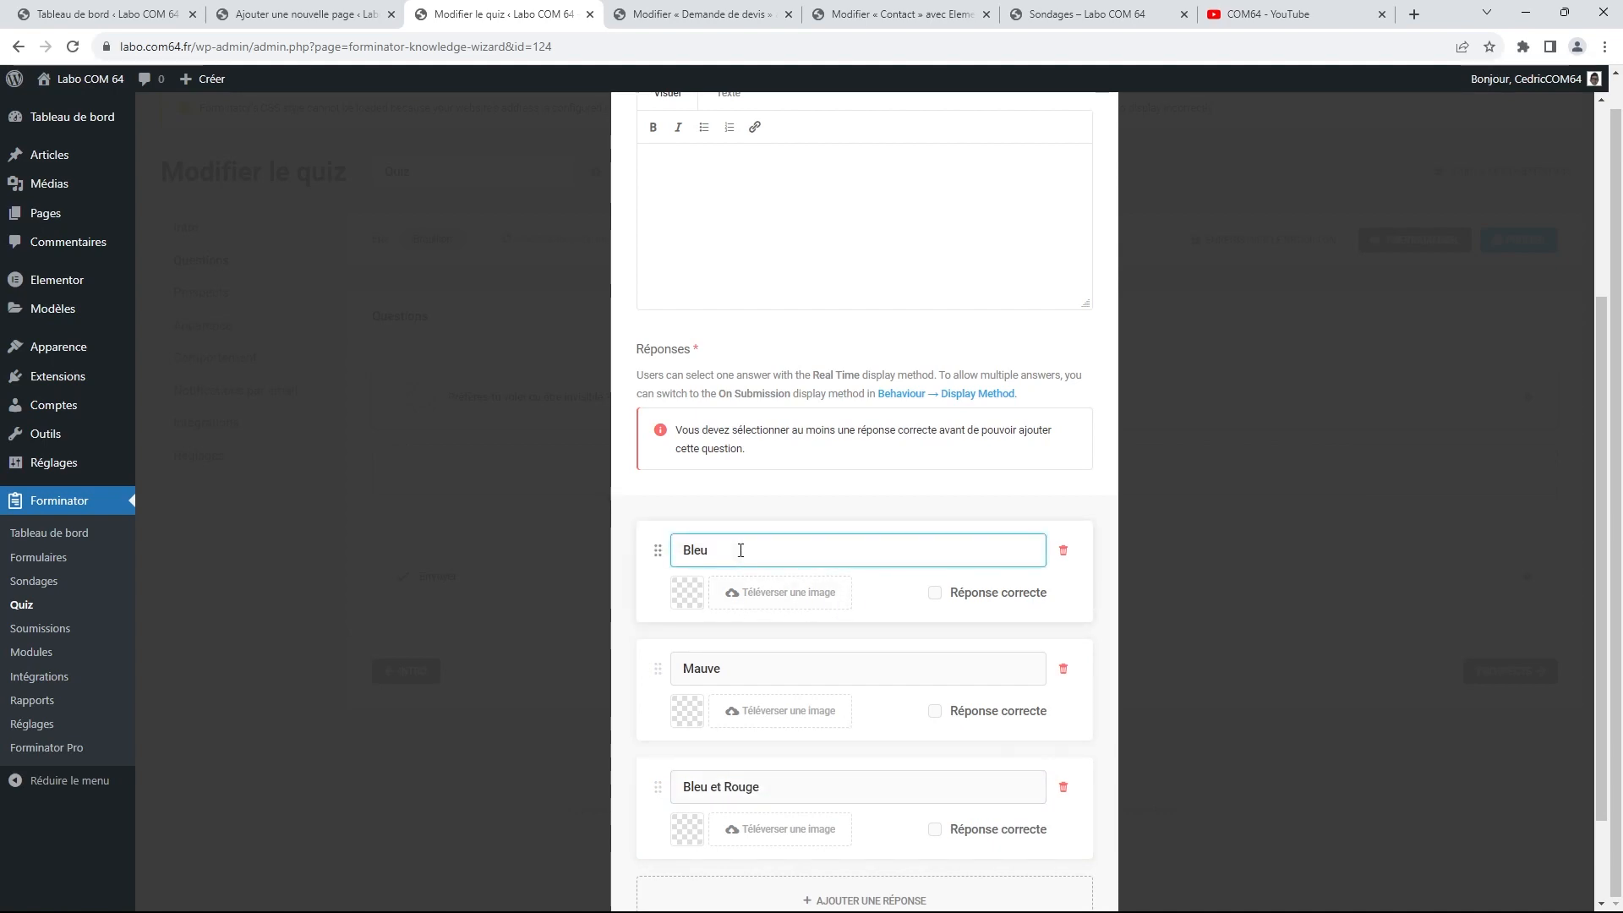
pyautogui.press('BackSpace')
pyautogui.press('BackSpace')
pyautogui.write('Jau')
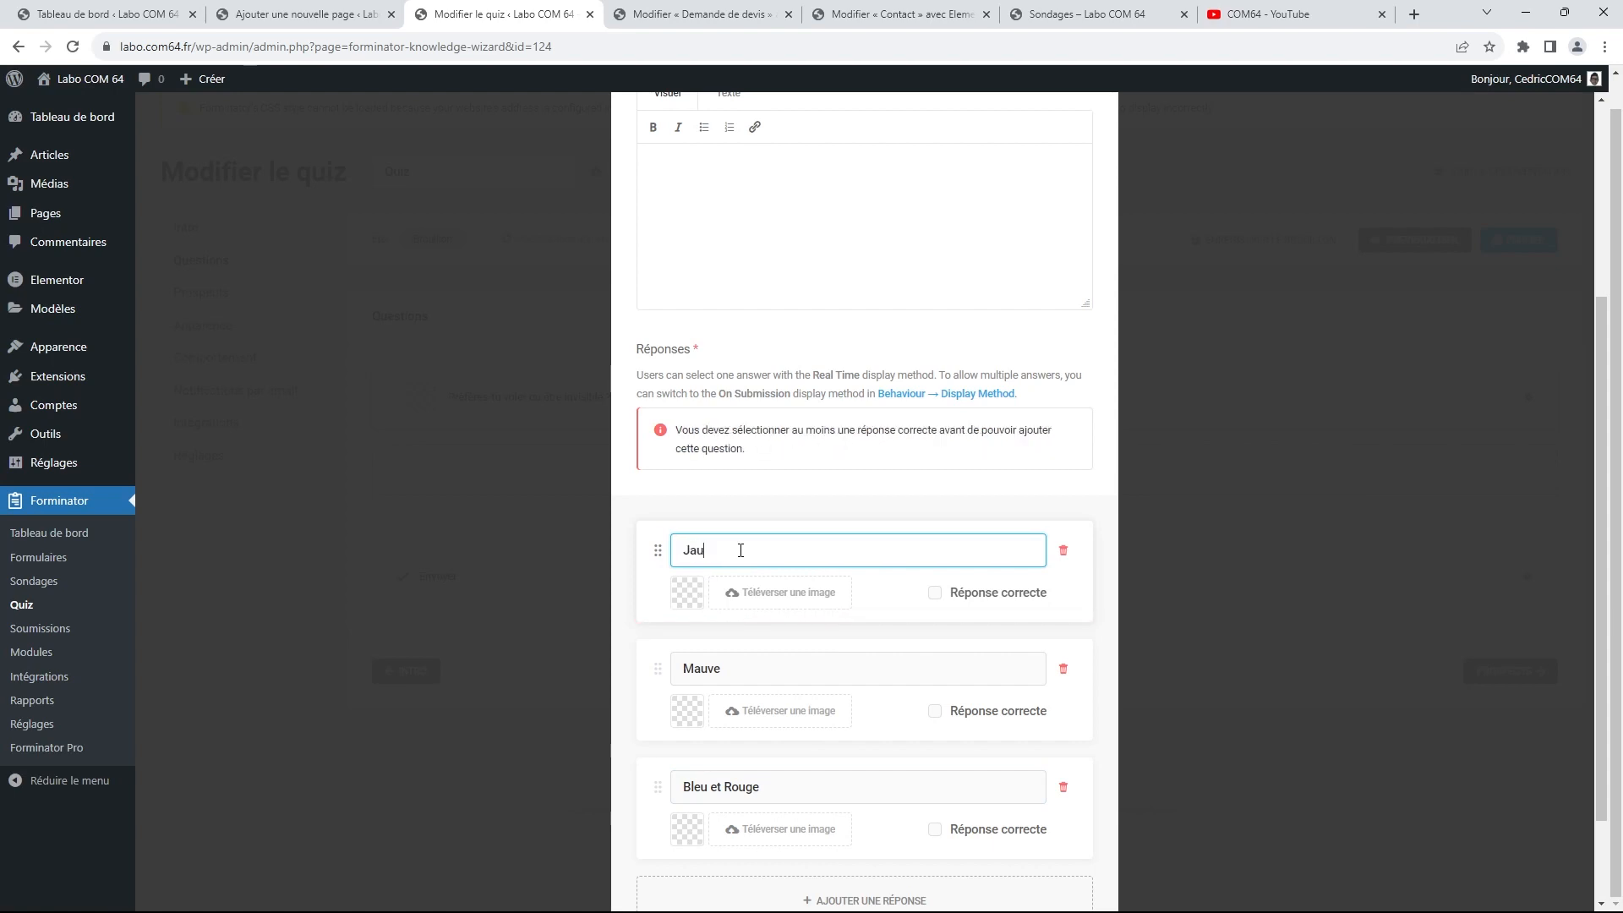
pyautogui.write('ne')
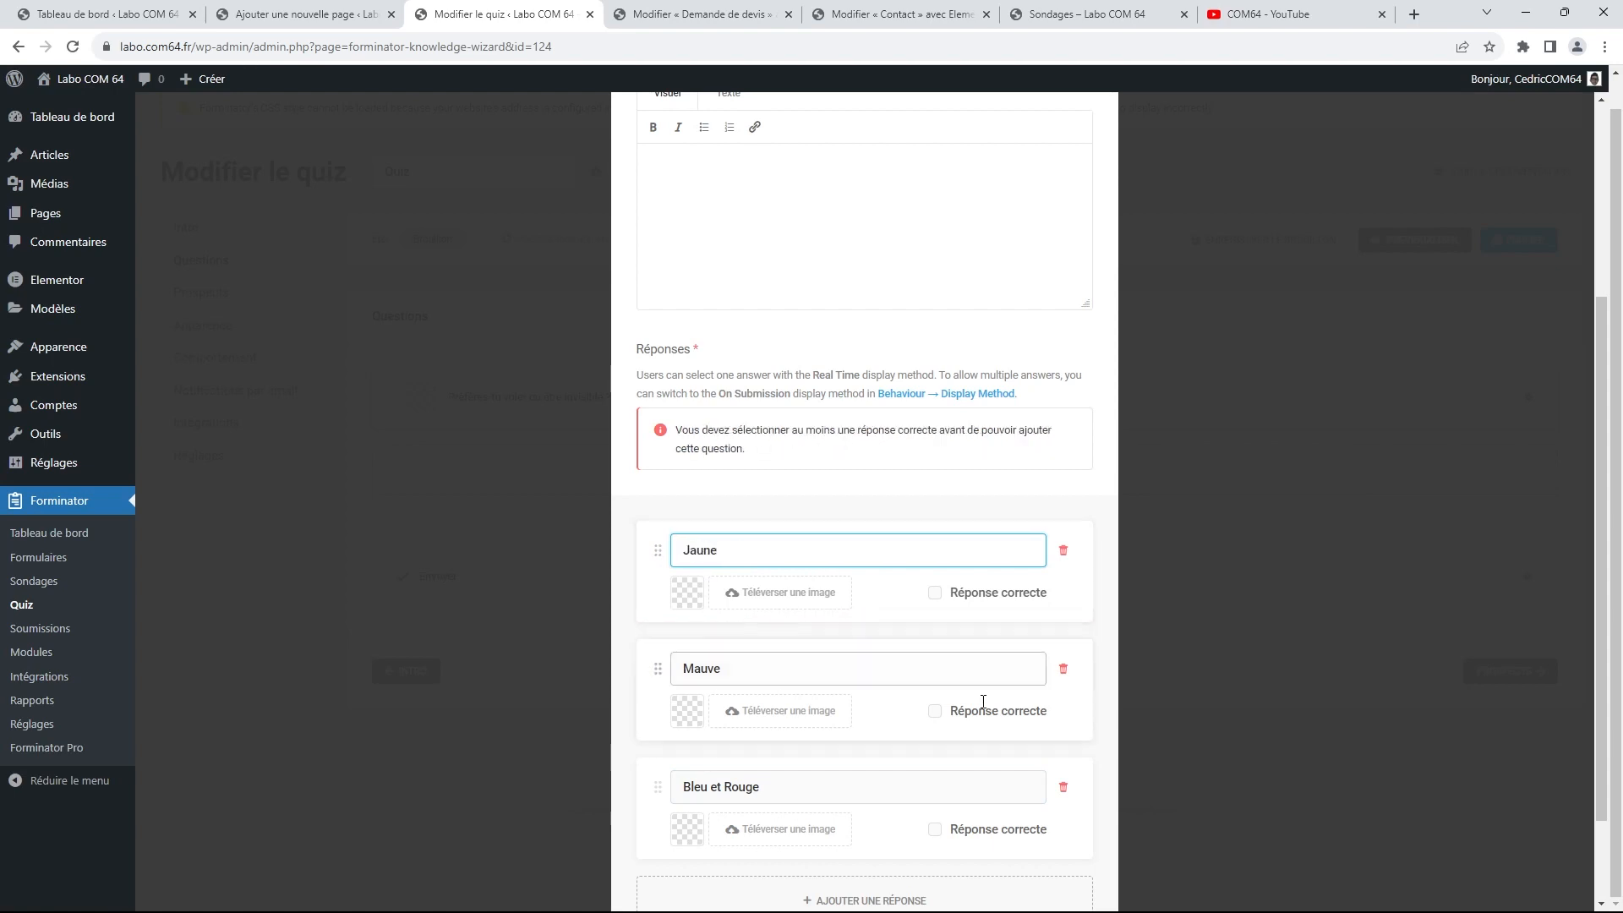
# Mark "Bleu et Rouge" as the correct answer and save the question to the quiz
pyautogui.click(934, 829)
pyautogui.scroll(-1, 1000, 652)
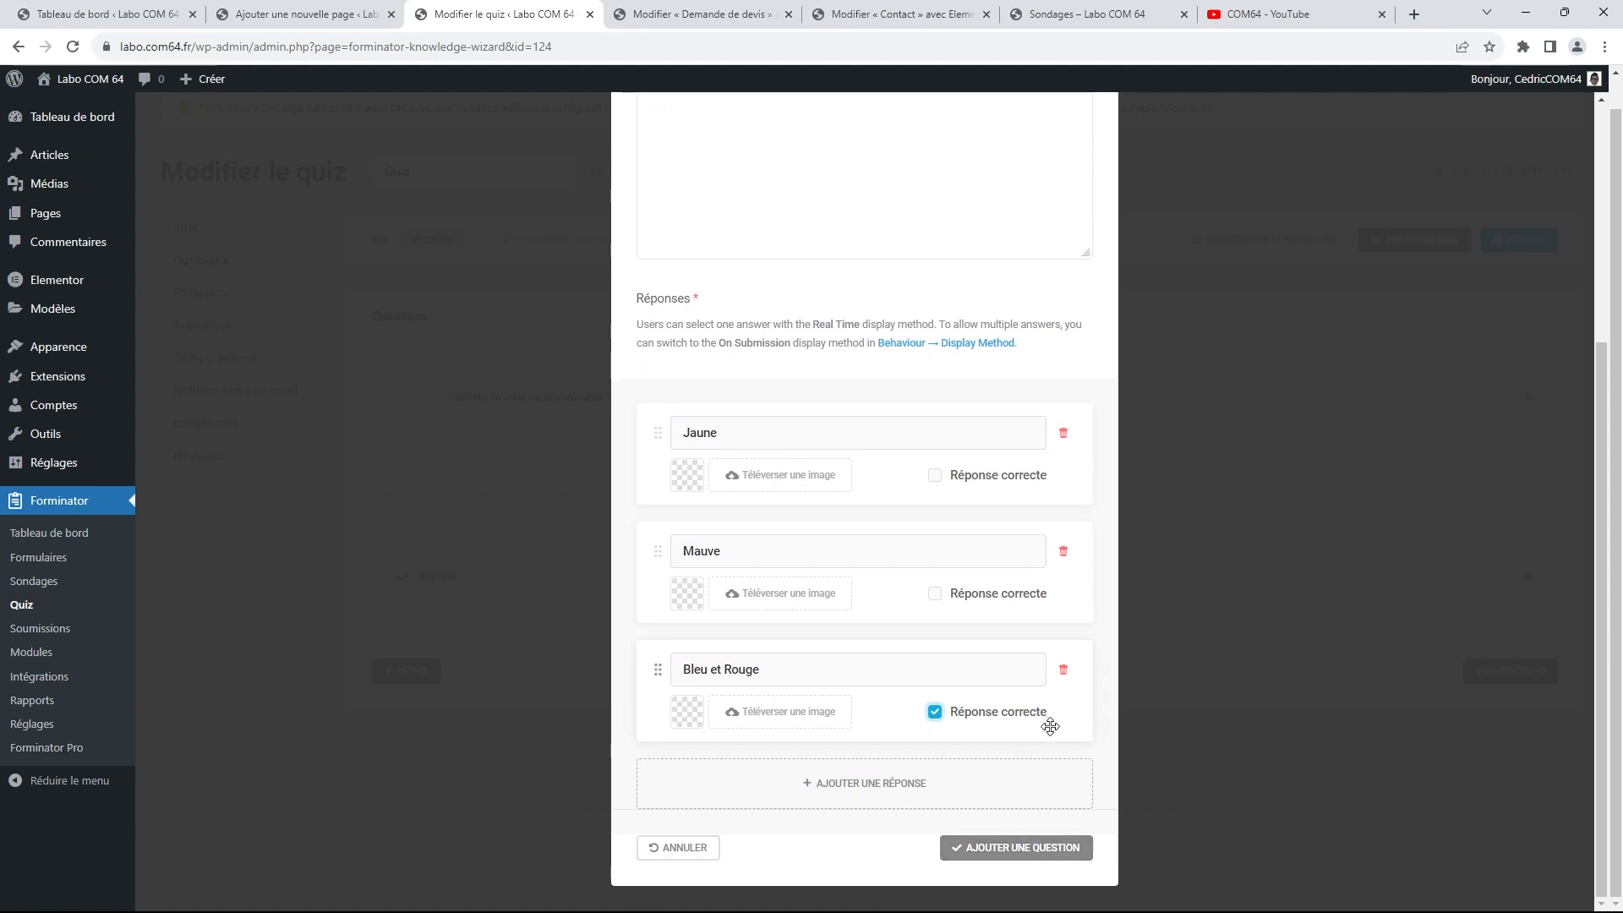
pyautogui.scroll(5, 1179, 737)
pyautogui.scroll(-5, 1179, 737)
pyautogui.click(1018, 852)
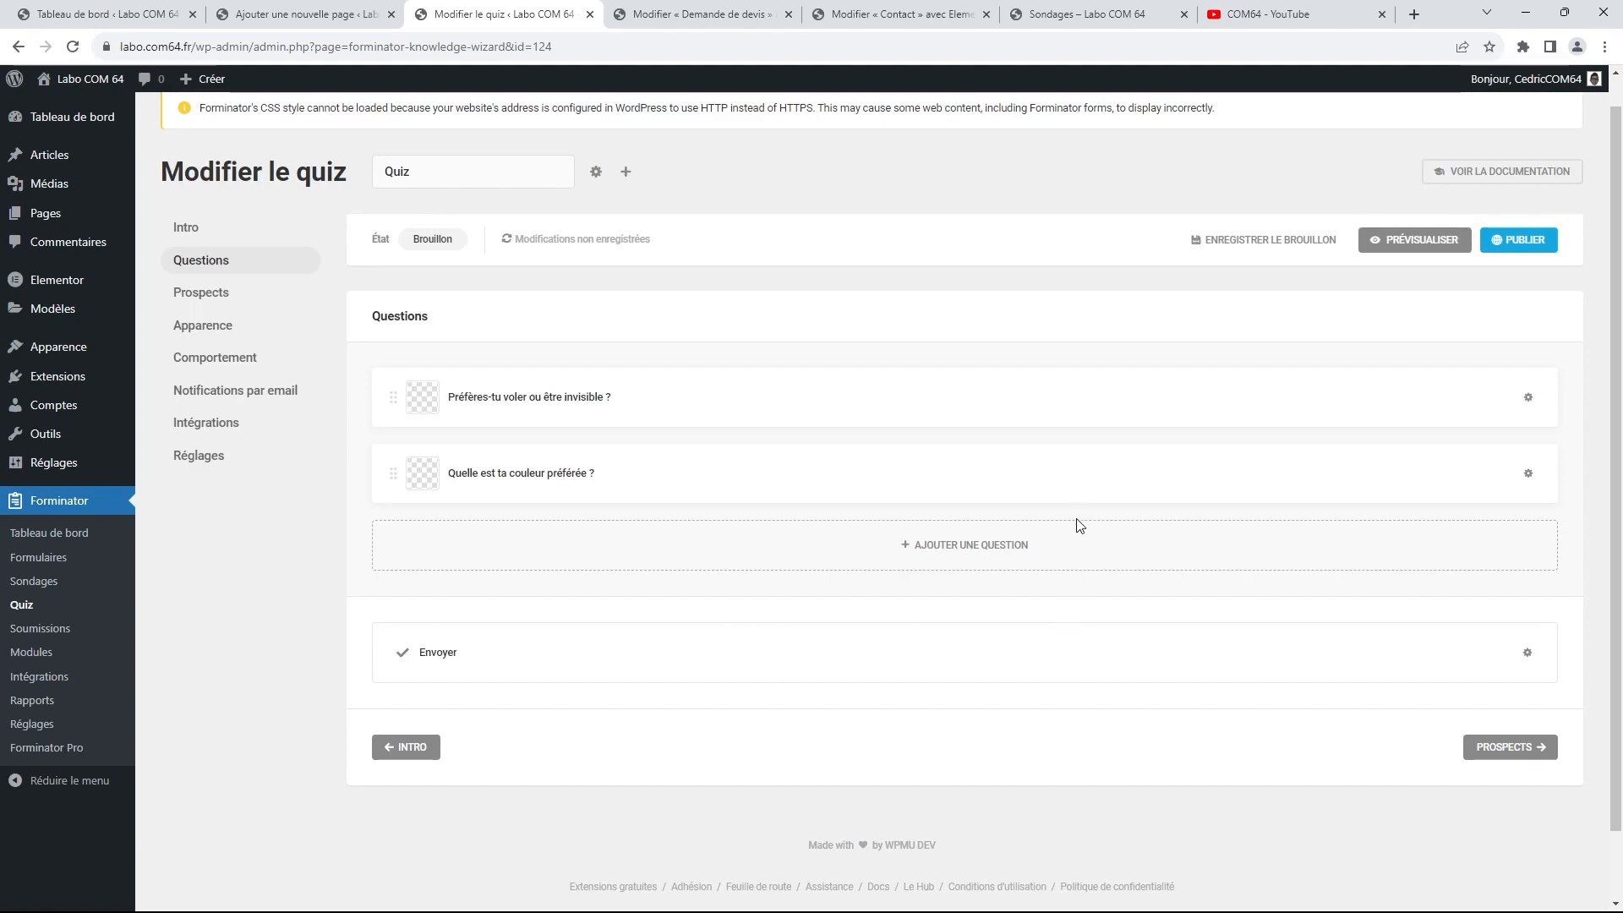
# Review the quiz's lead-capture settings under Prospects and recheck its Intro title, image and description fields
pyautogui.click(1513, 749)
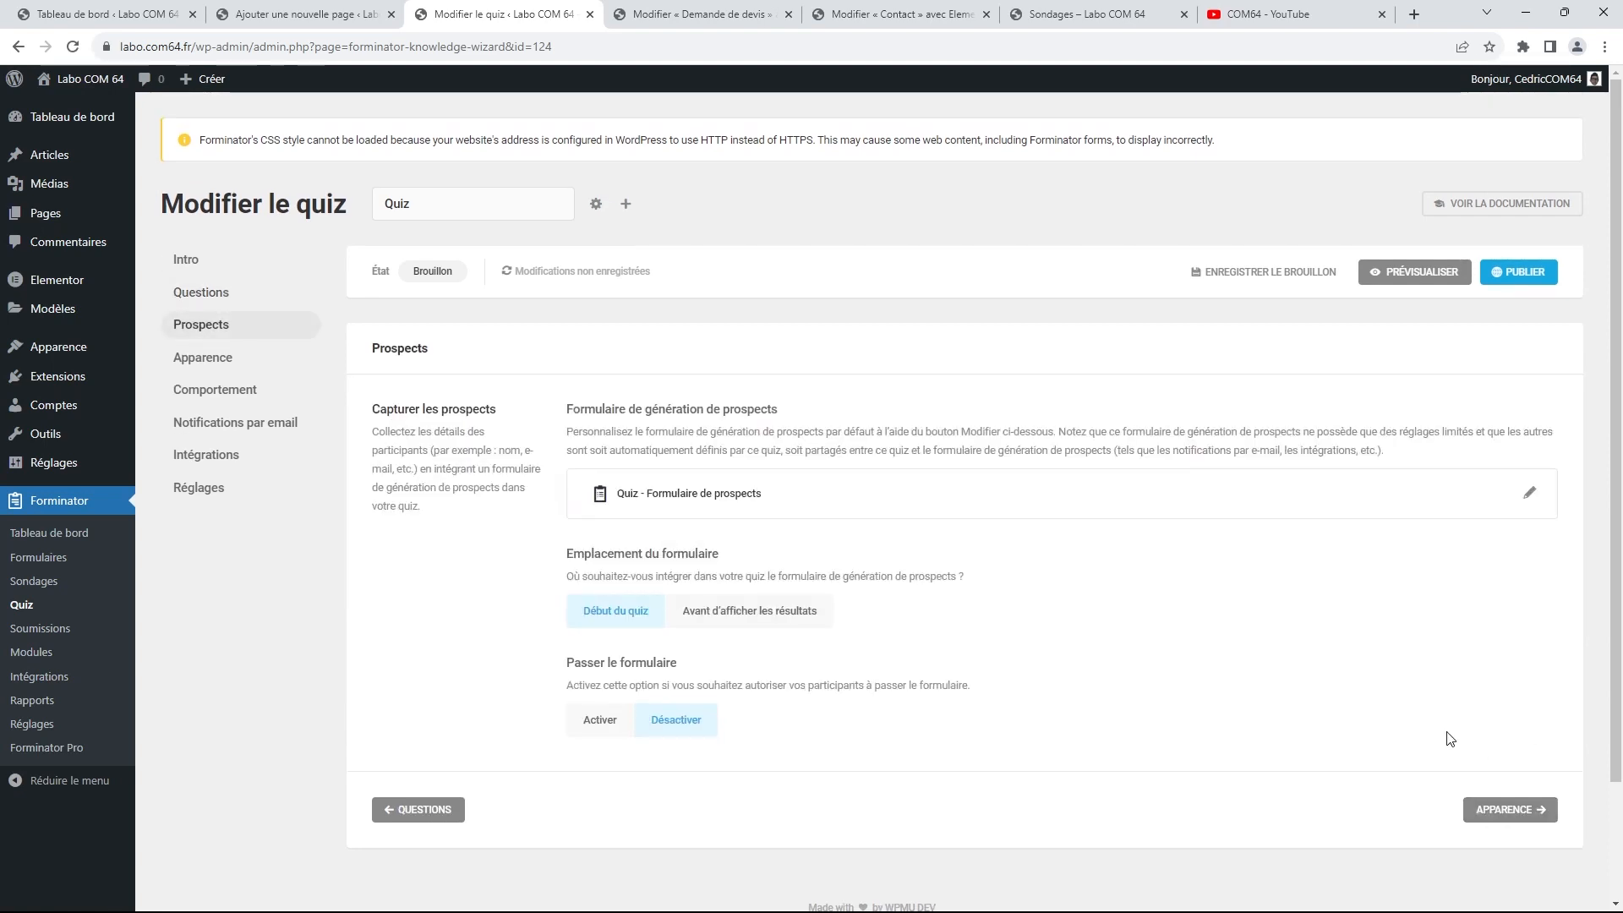
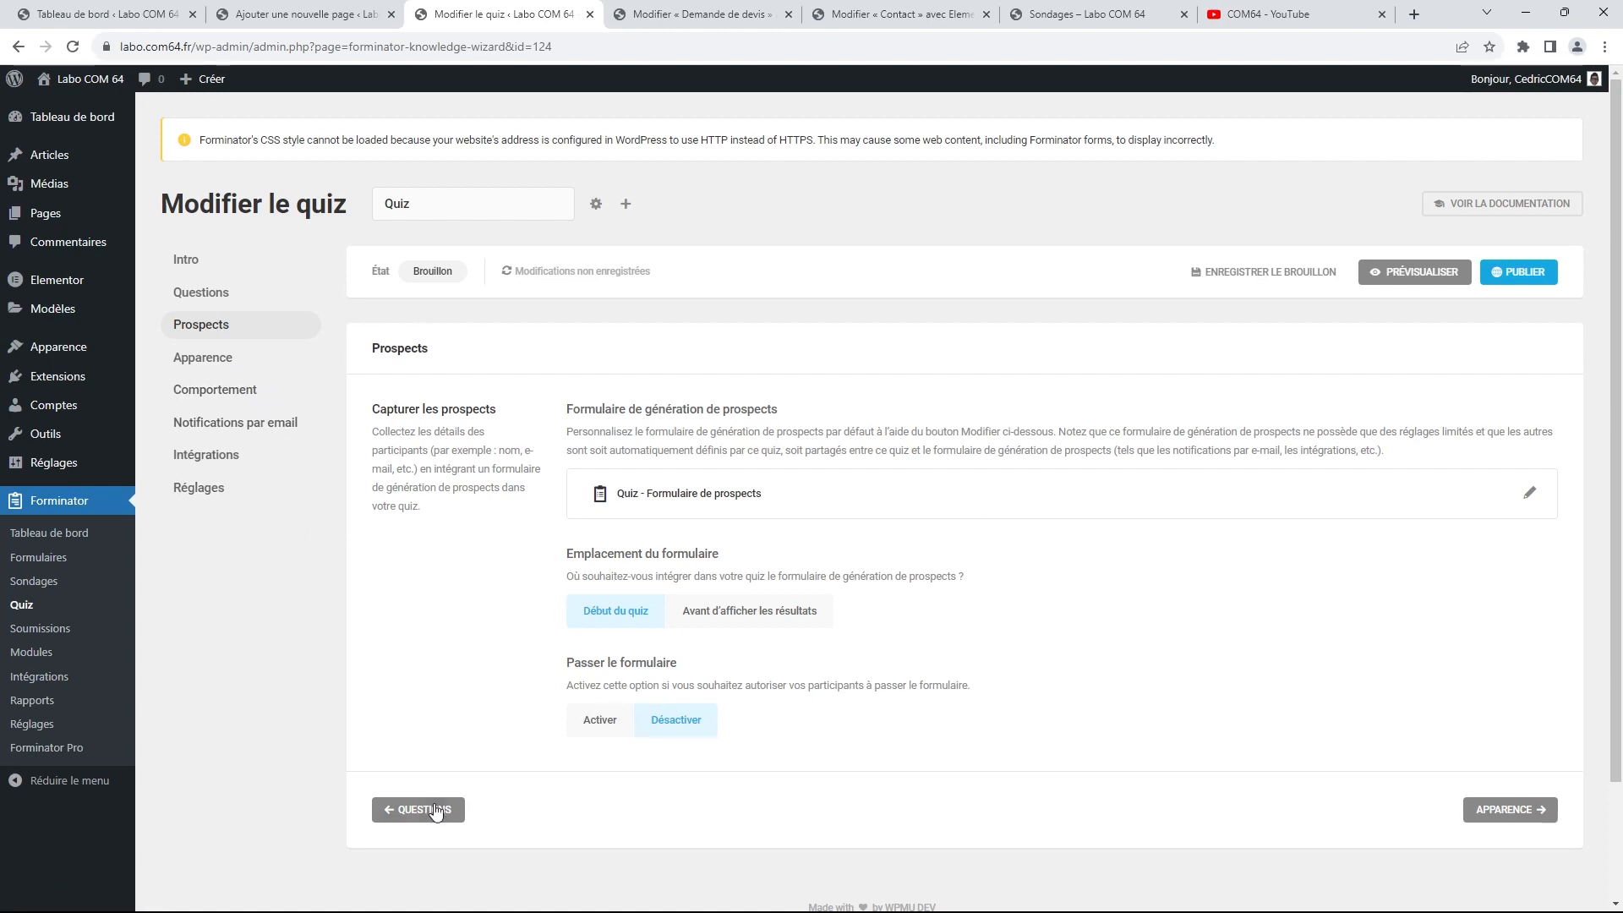
pyautogui.click(187, 260)
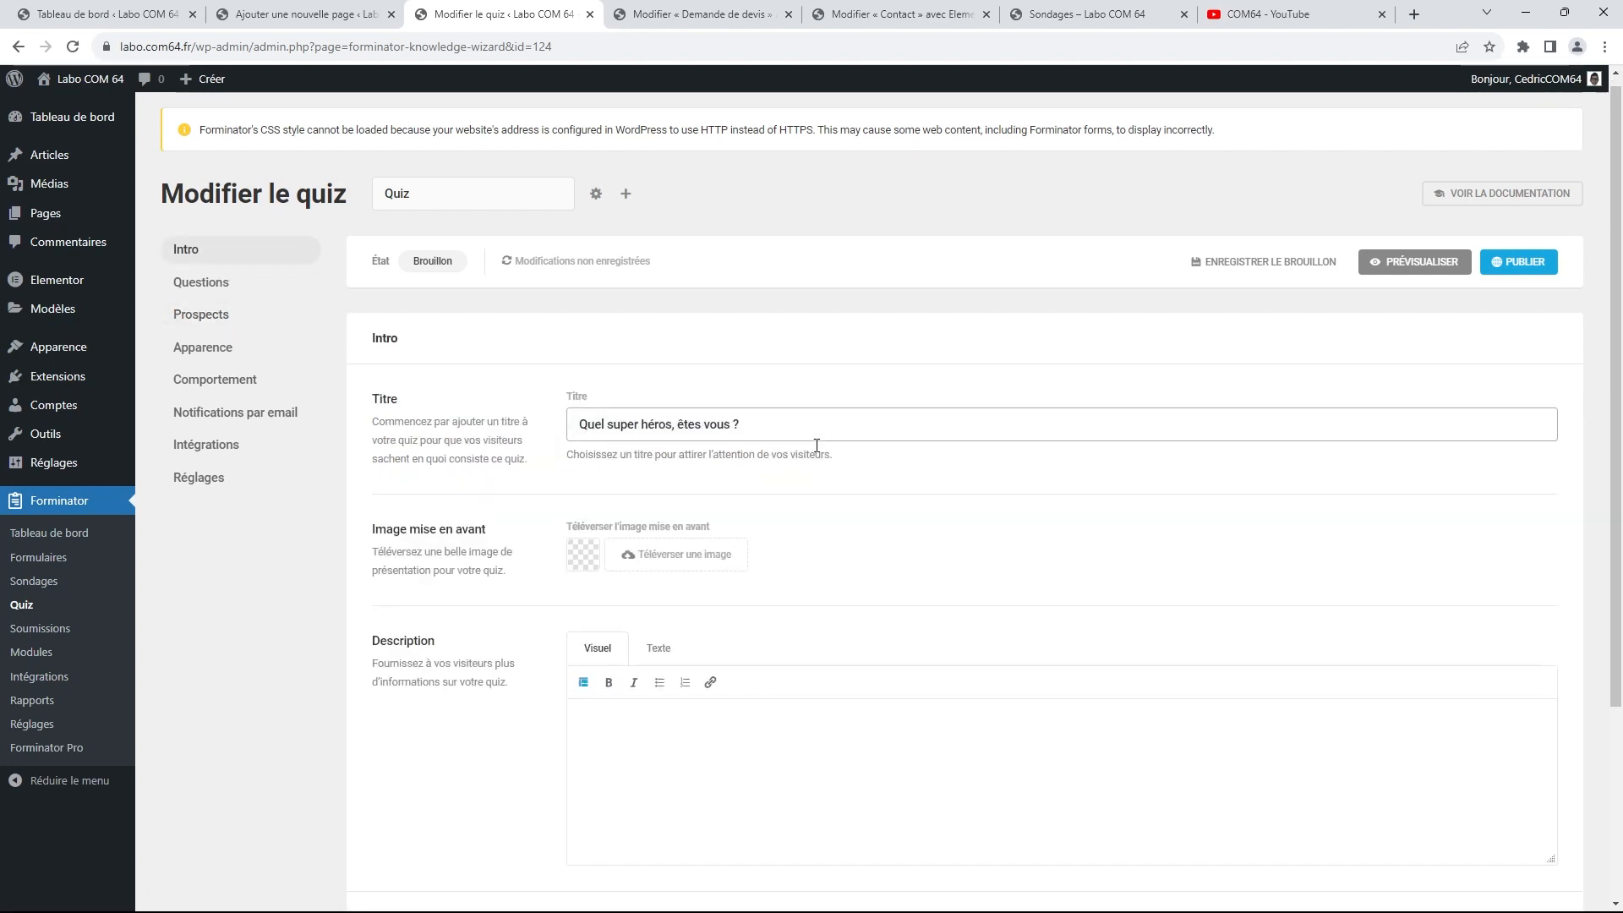
pyautogui.scroll(-4, 816, 446)
pyautogui.scroll(3, 816, 446)
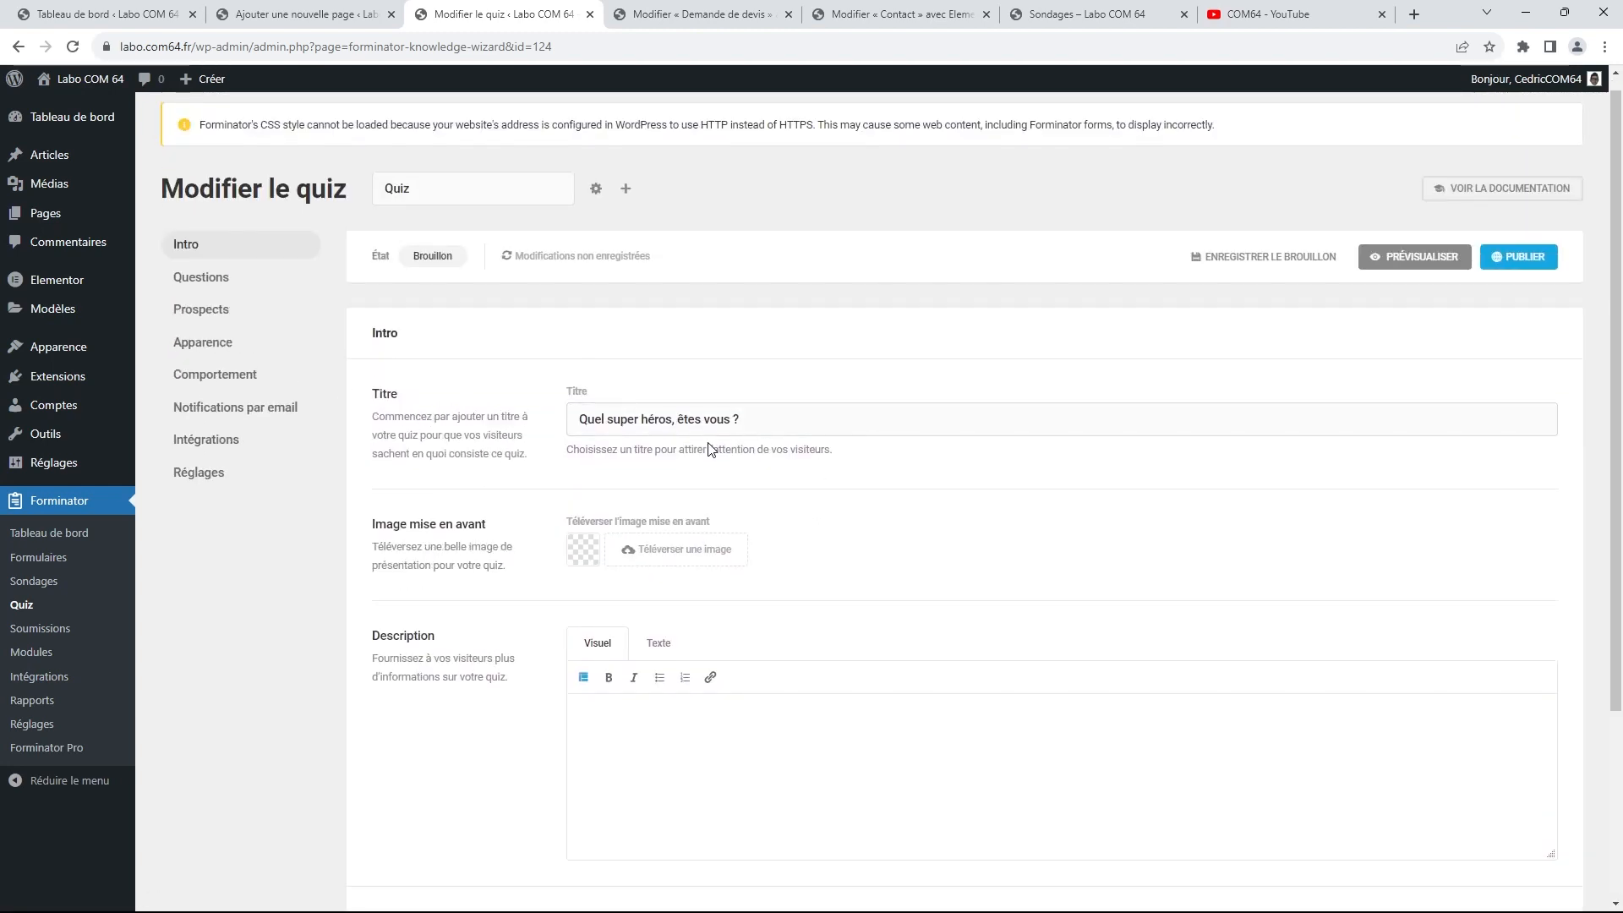
pyautogui.scroll(-3, 806, 432)
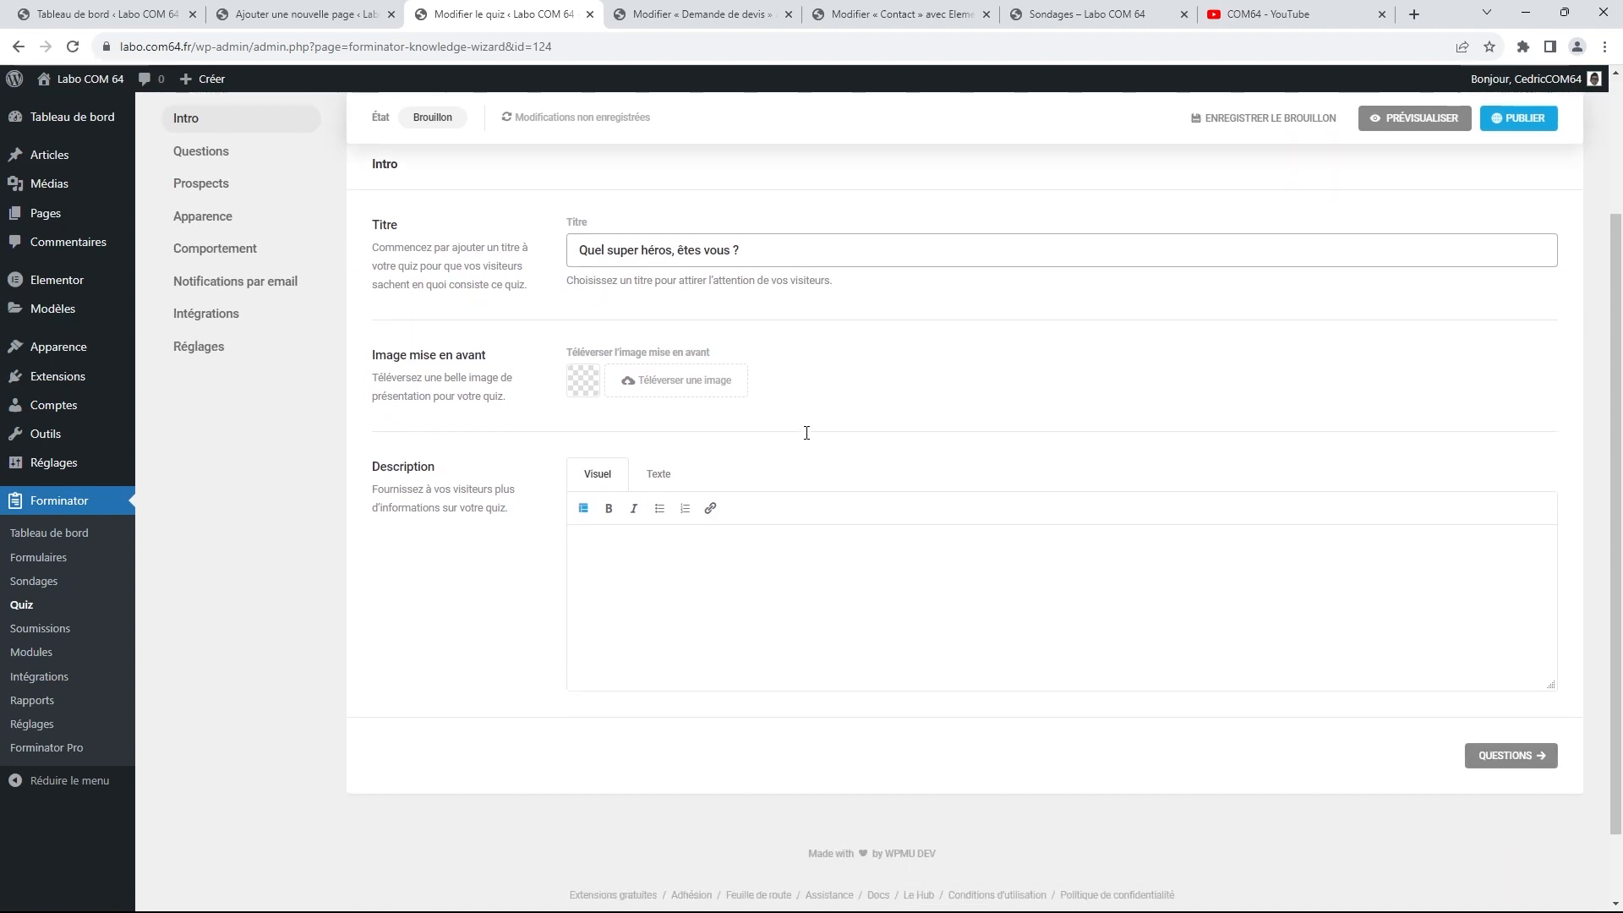
pyautogui.scroll(2, 795, 435)
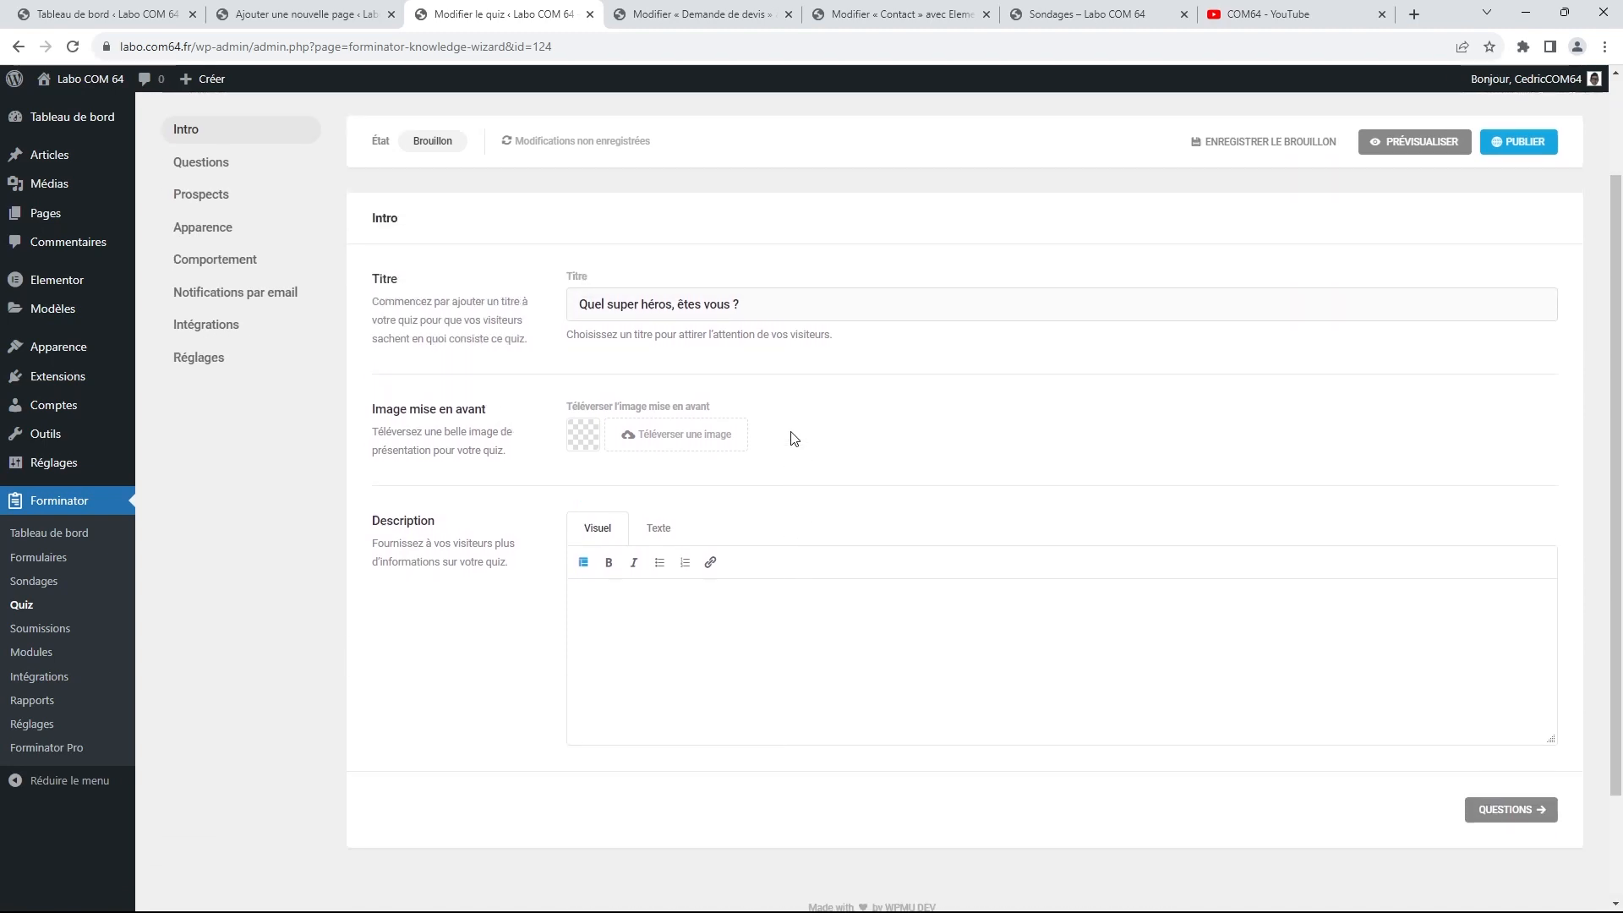
pyautogui.scroll(-1, 793, 443)
pyautogui.scroll(2, 575, 267)
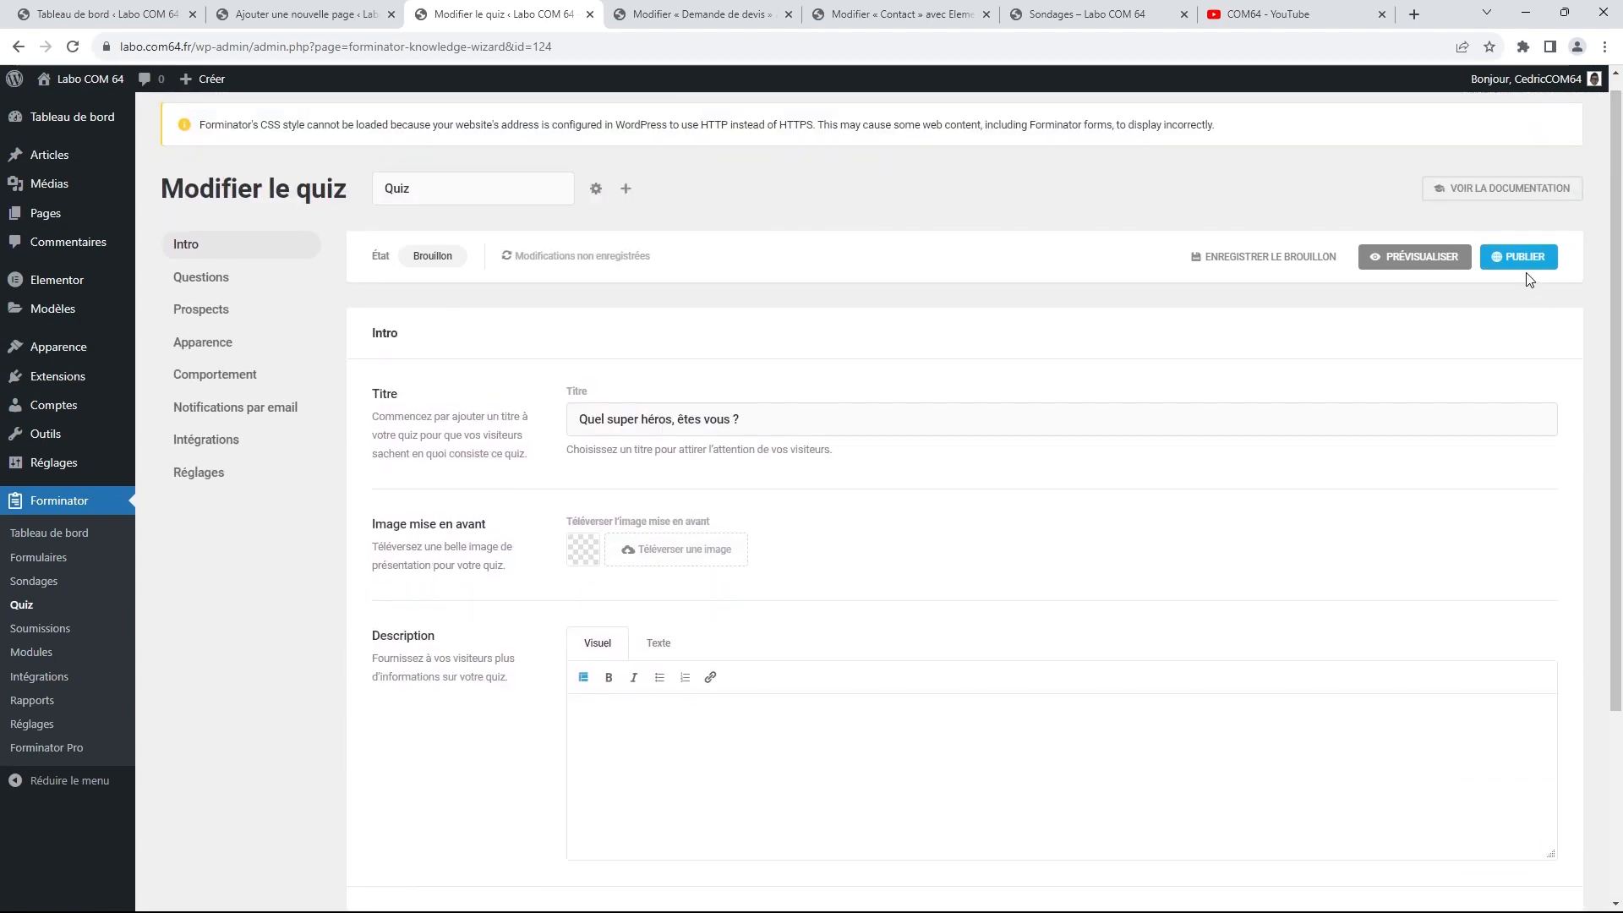
# Publish the quiz and copy its shortcode
pyautogui.click(1520, 255)
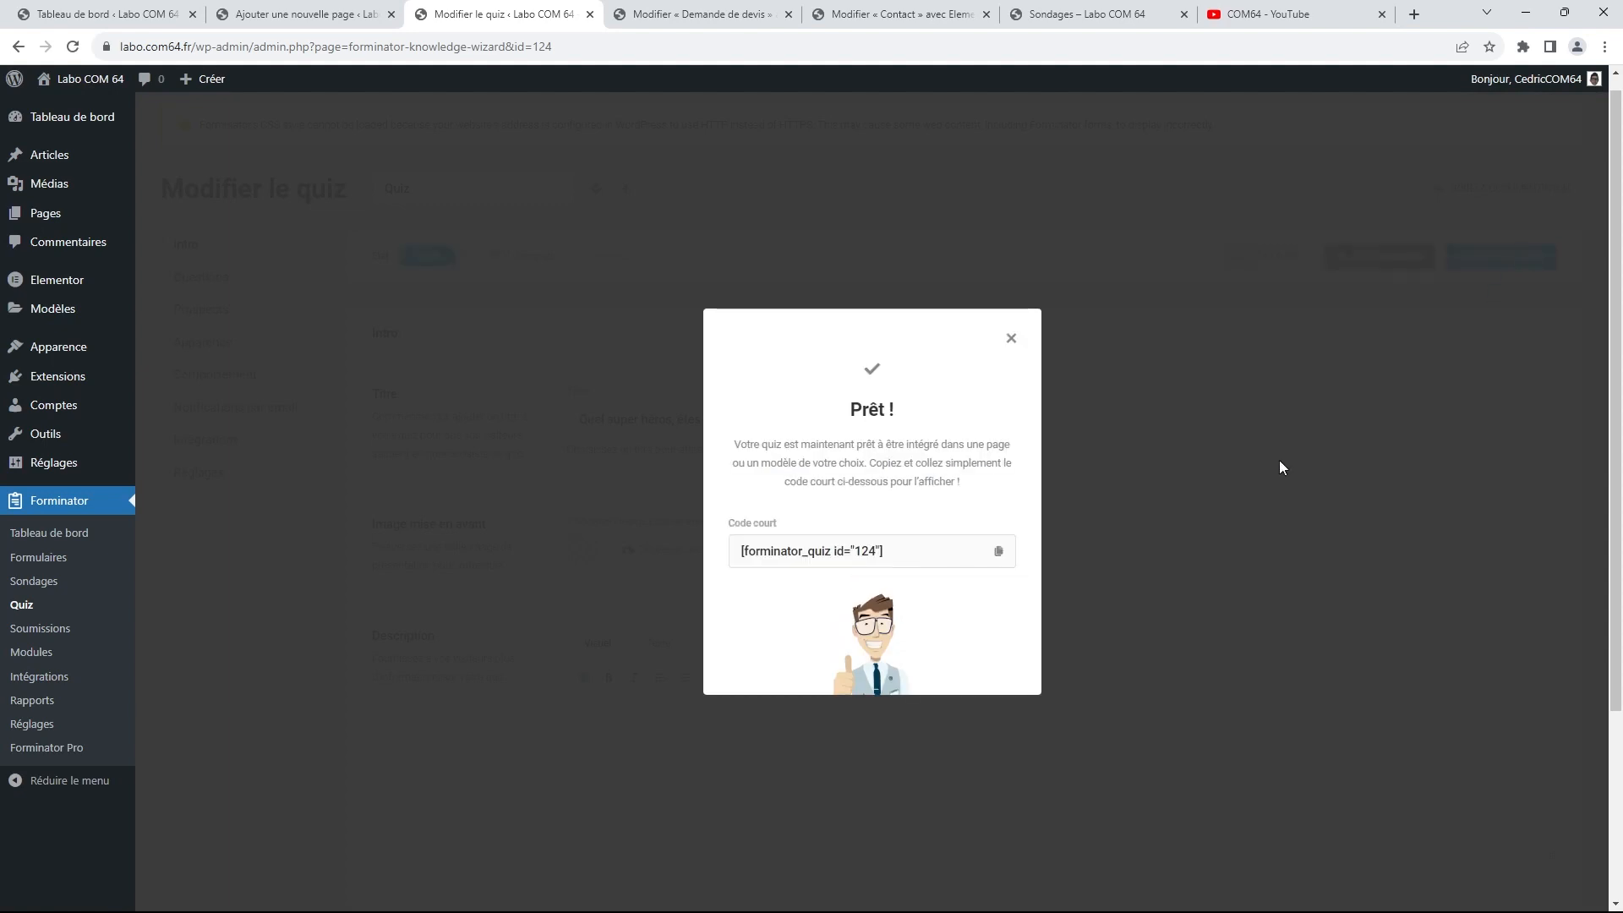
pyautogui.click(998, 551)
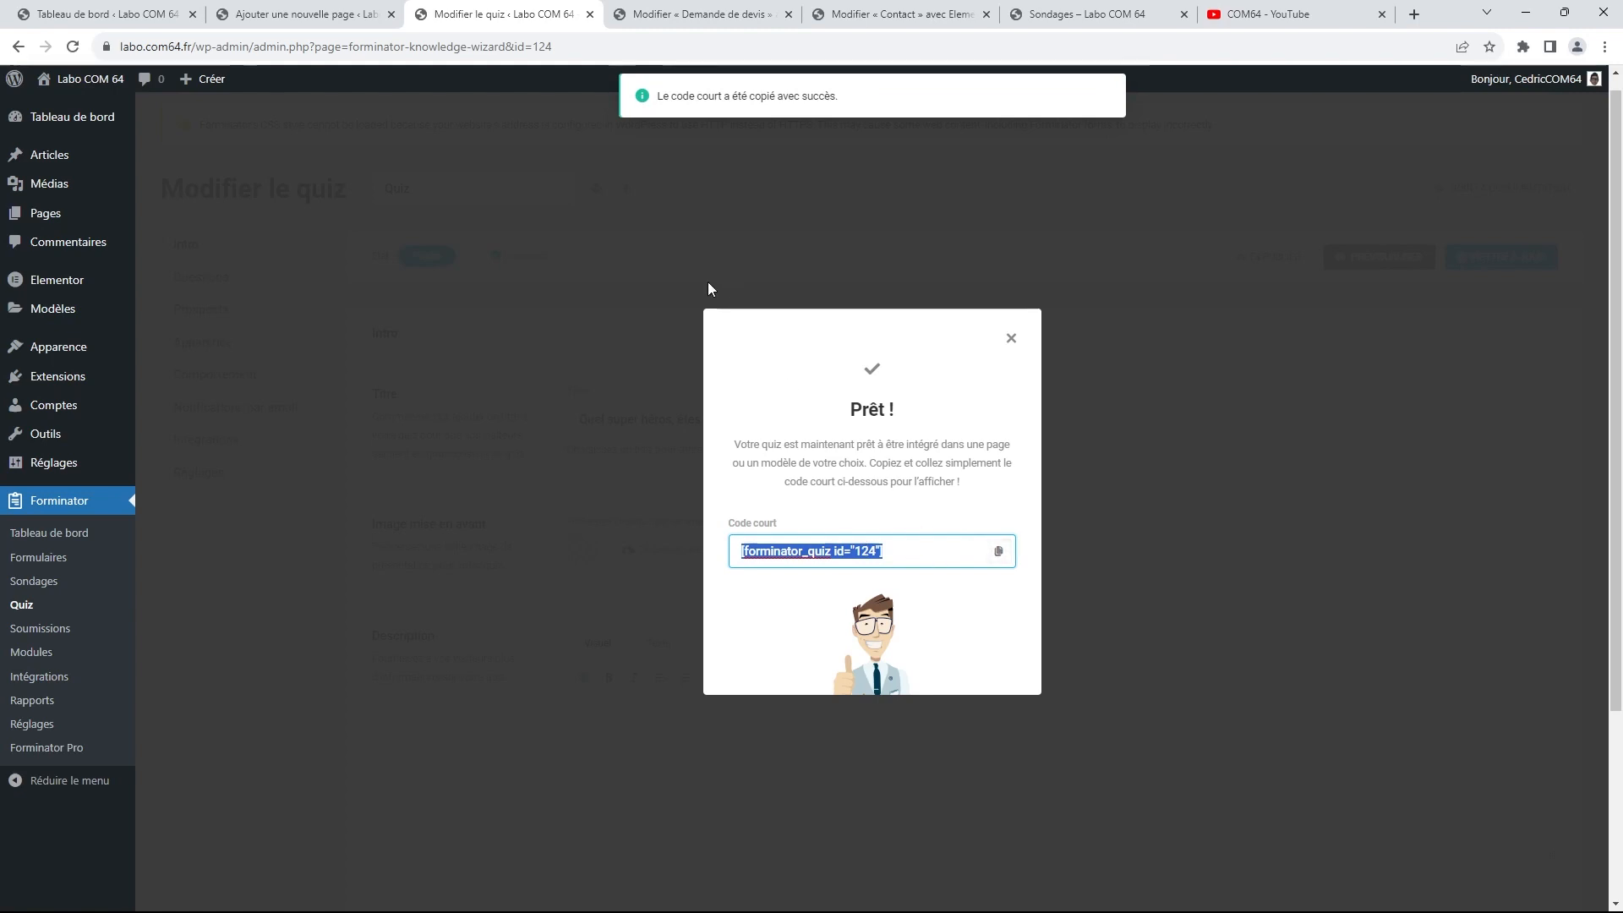
# Create a new WordPress page titled "Quiz" and embed the quiz in its body with the copied shortcode
pyautogui.click(271, 15)
pyautogui.click(24, 97)
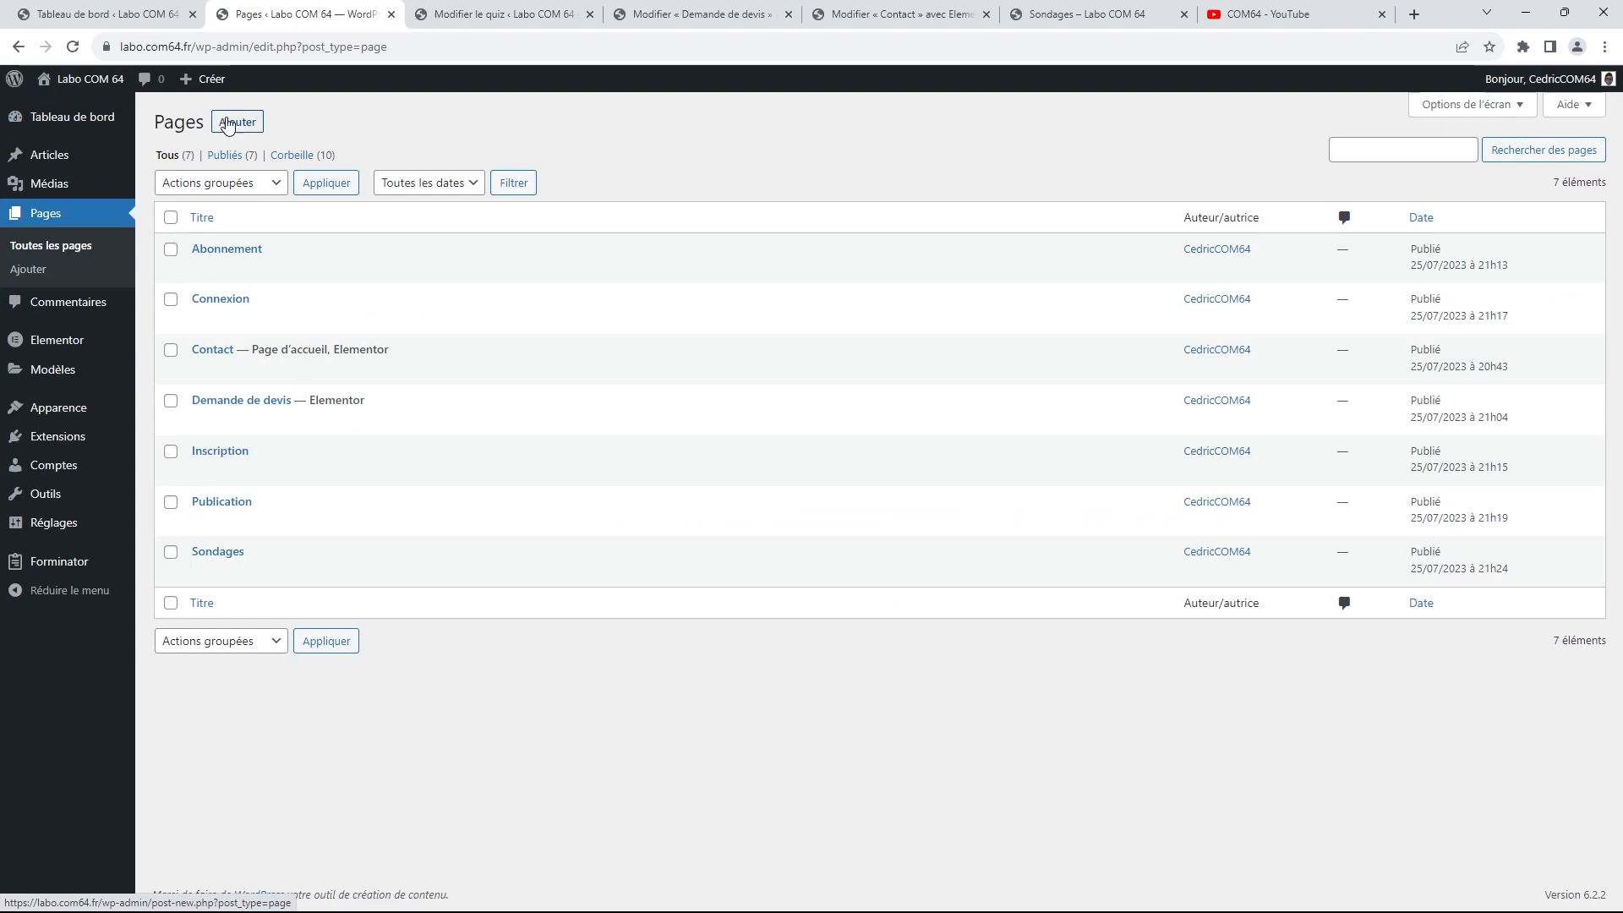
pyautogui.click(227, 124)
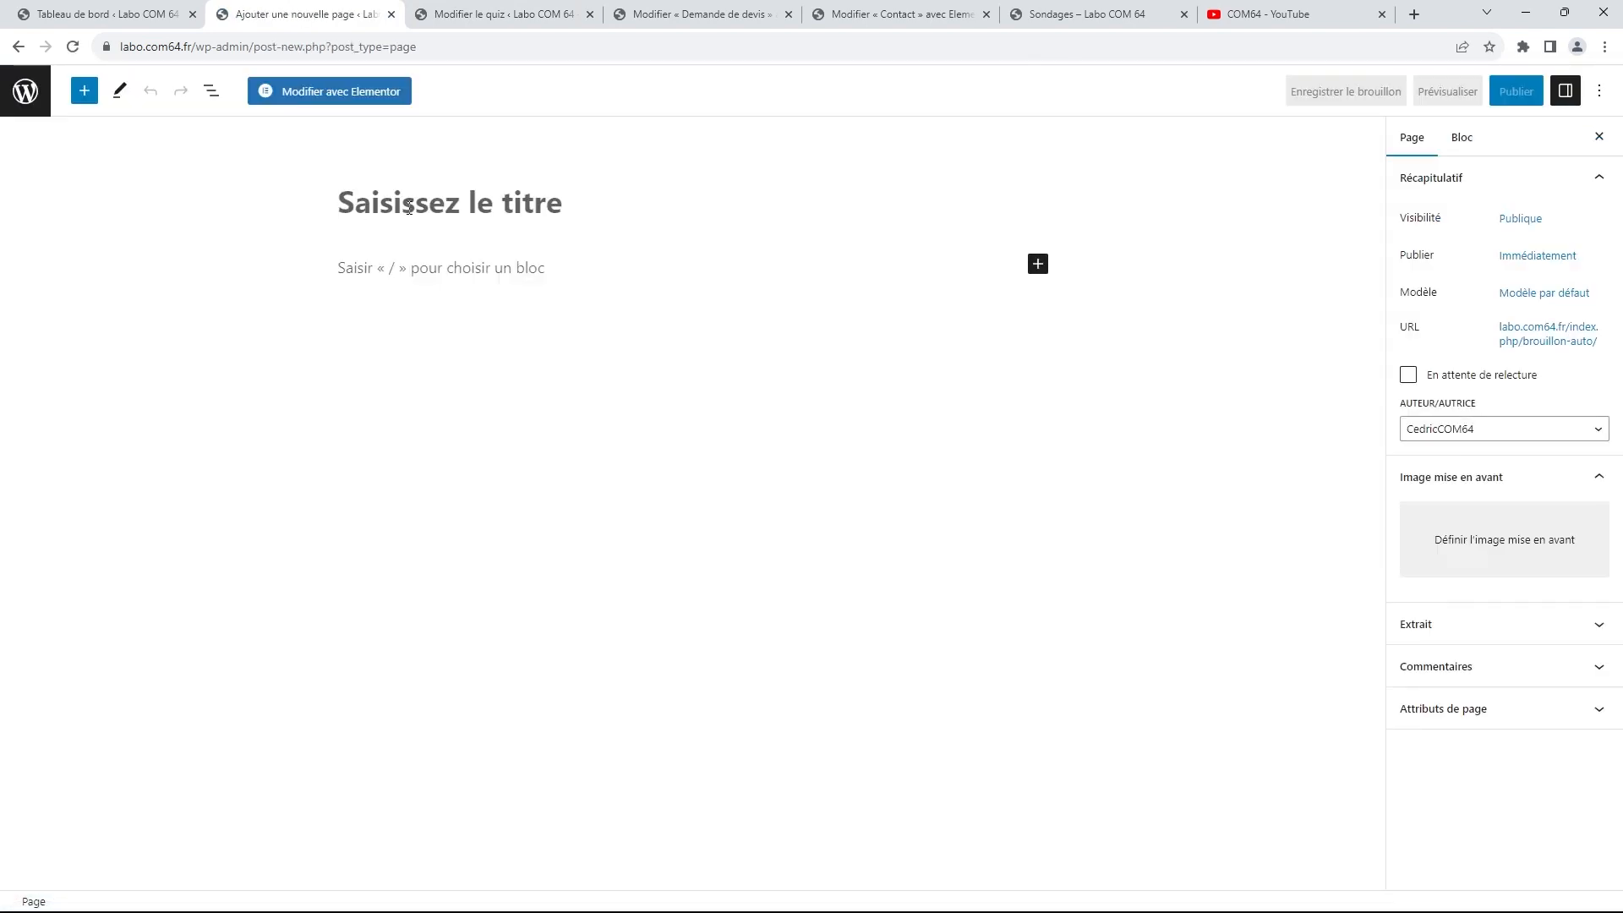
pyautogui.click(410, 208)
pyautogui.write('Quiz')
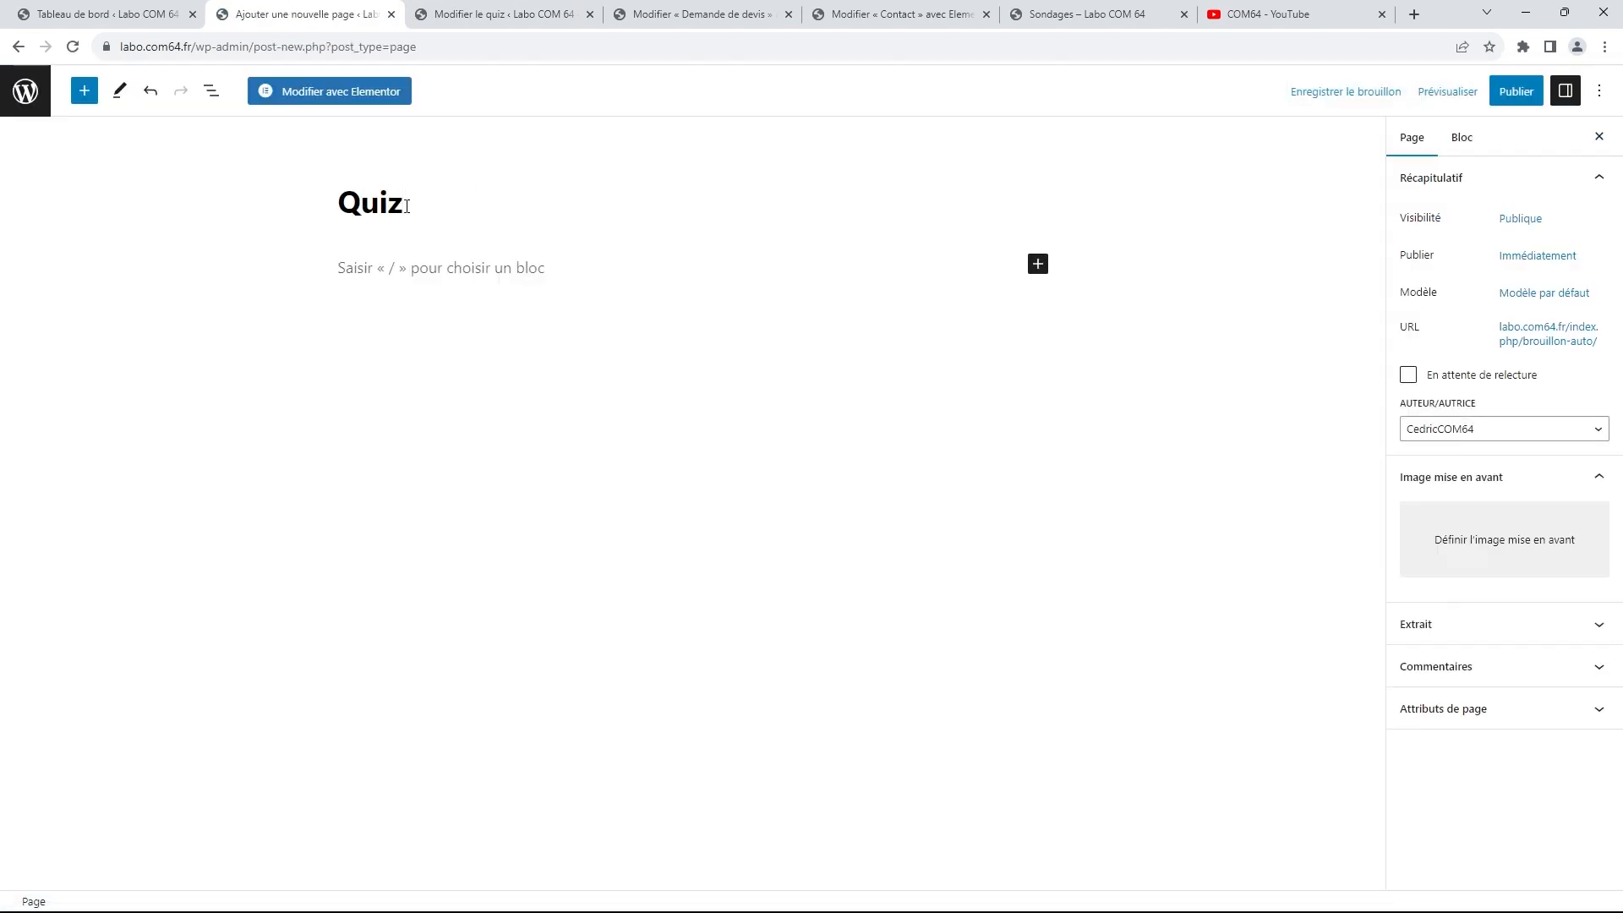
pyautogui.click(398, 274)
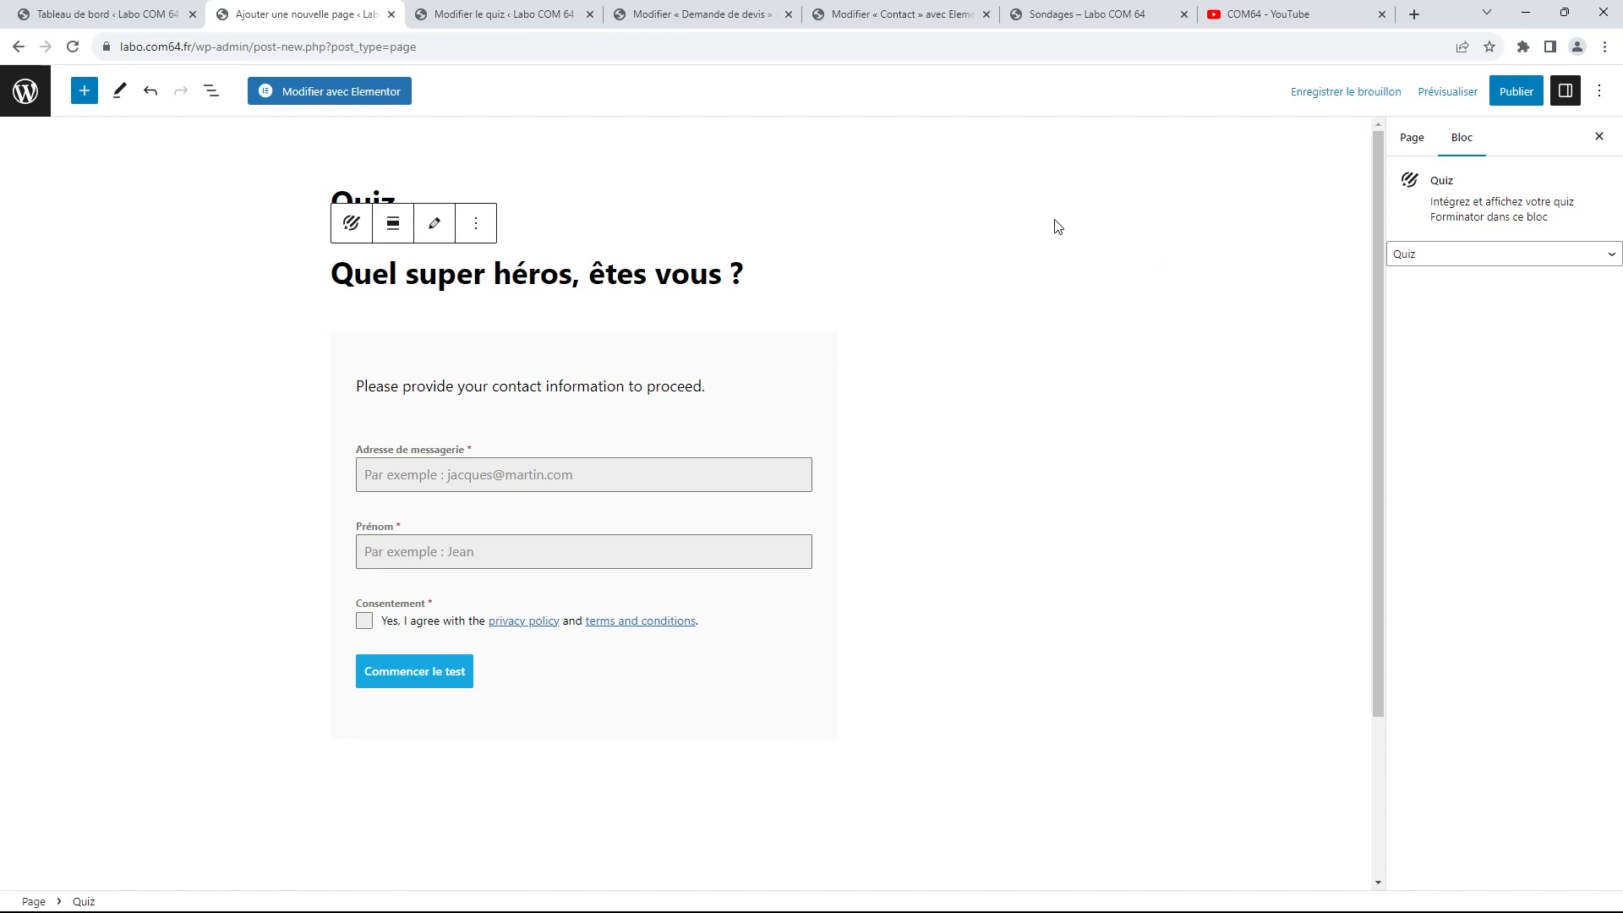
# Publish the Quiz page
pyautogui.click(1516, 91)
pyautogui.click(1447, 93)
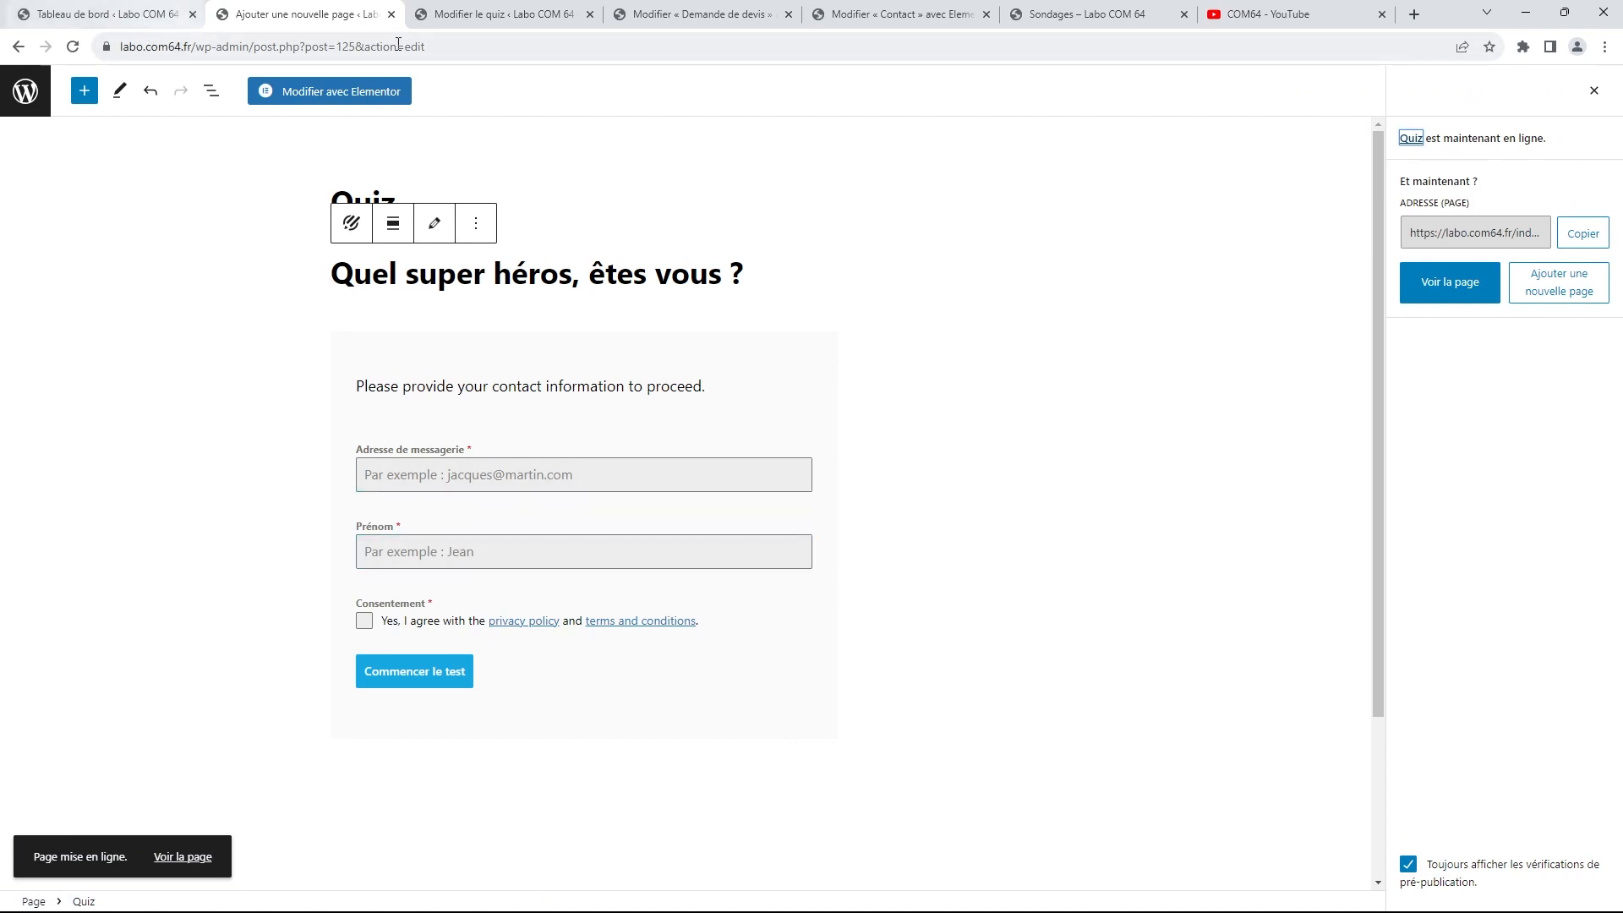
# Allow participants to skip the quiz's lead form under Prospects and update the published quiz
pyautogui.click(519, 16)
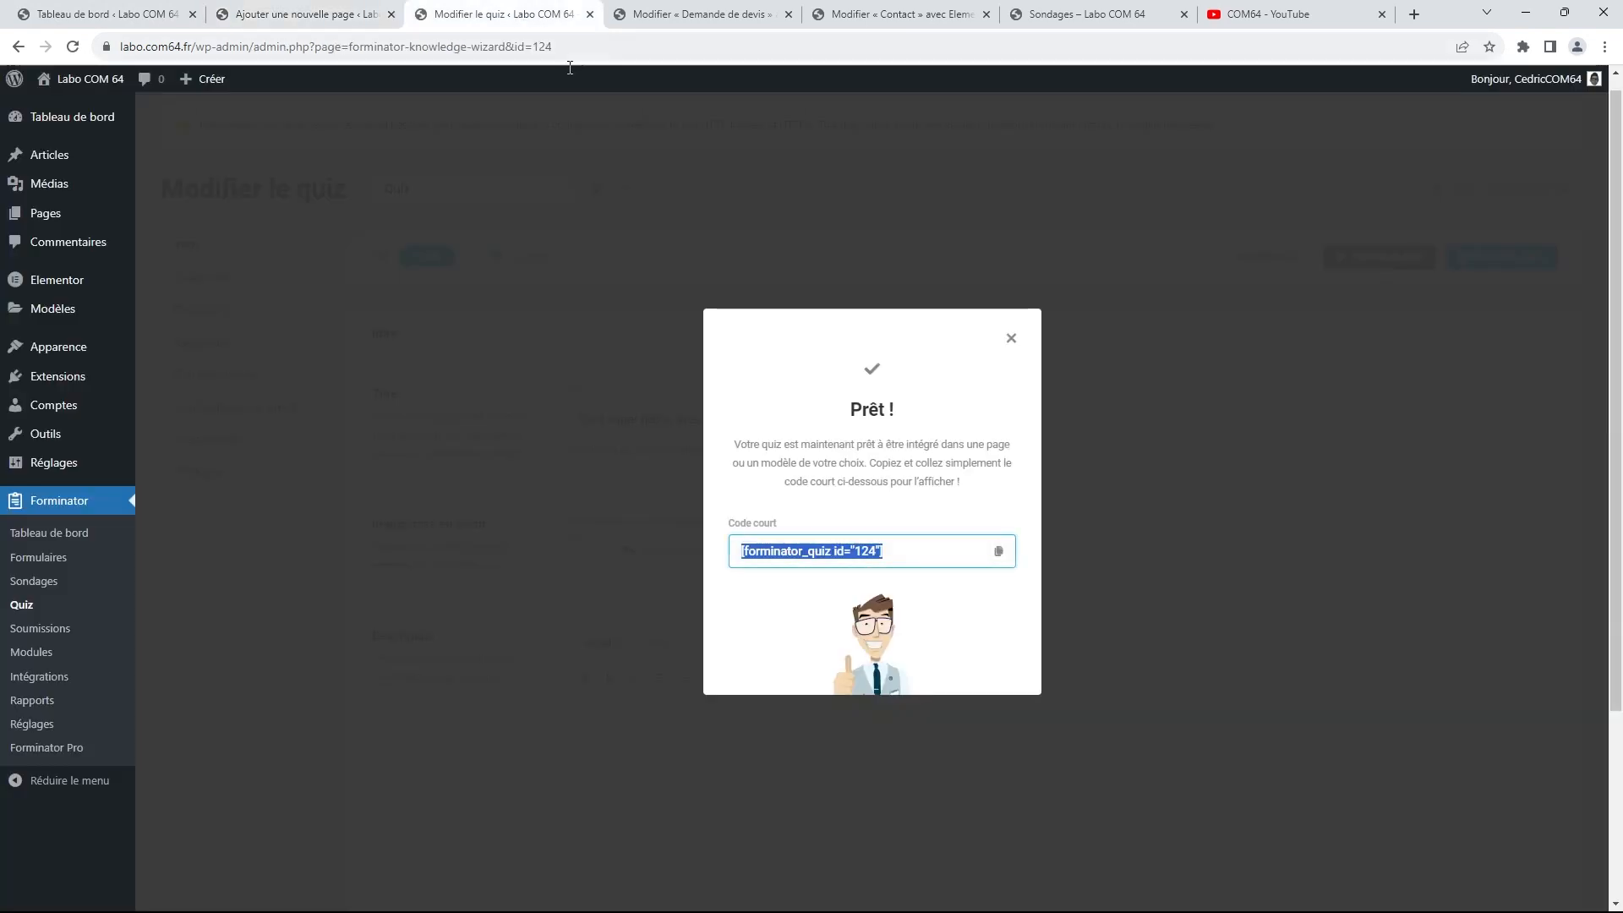
pyautogui.click(1010, 339)
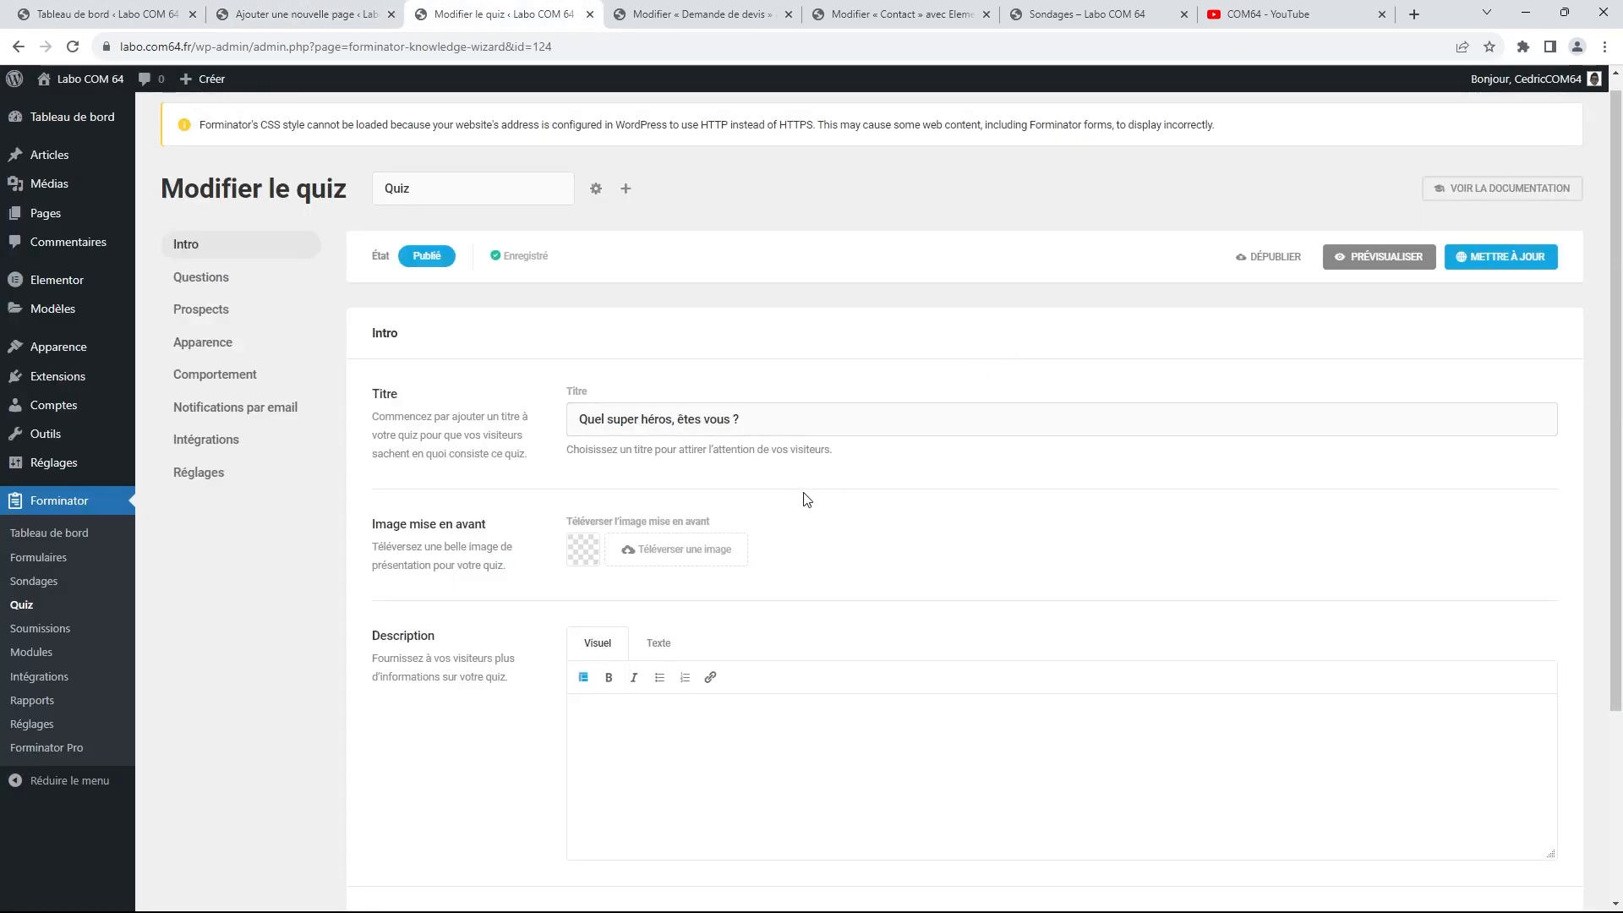
pyautogui.click(210, 310)
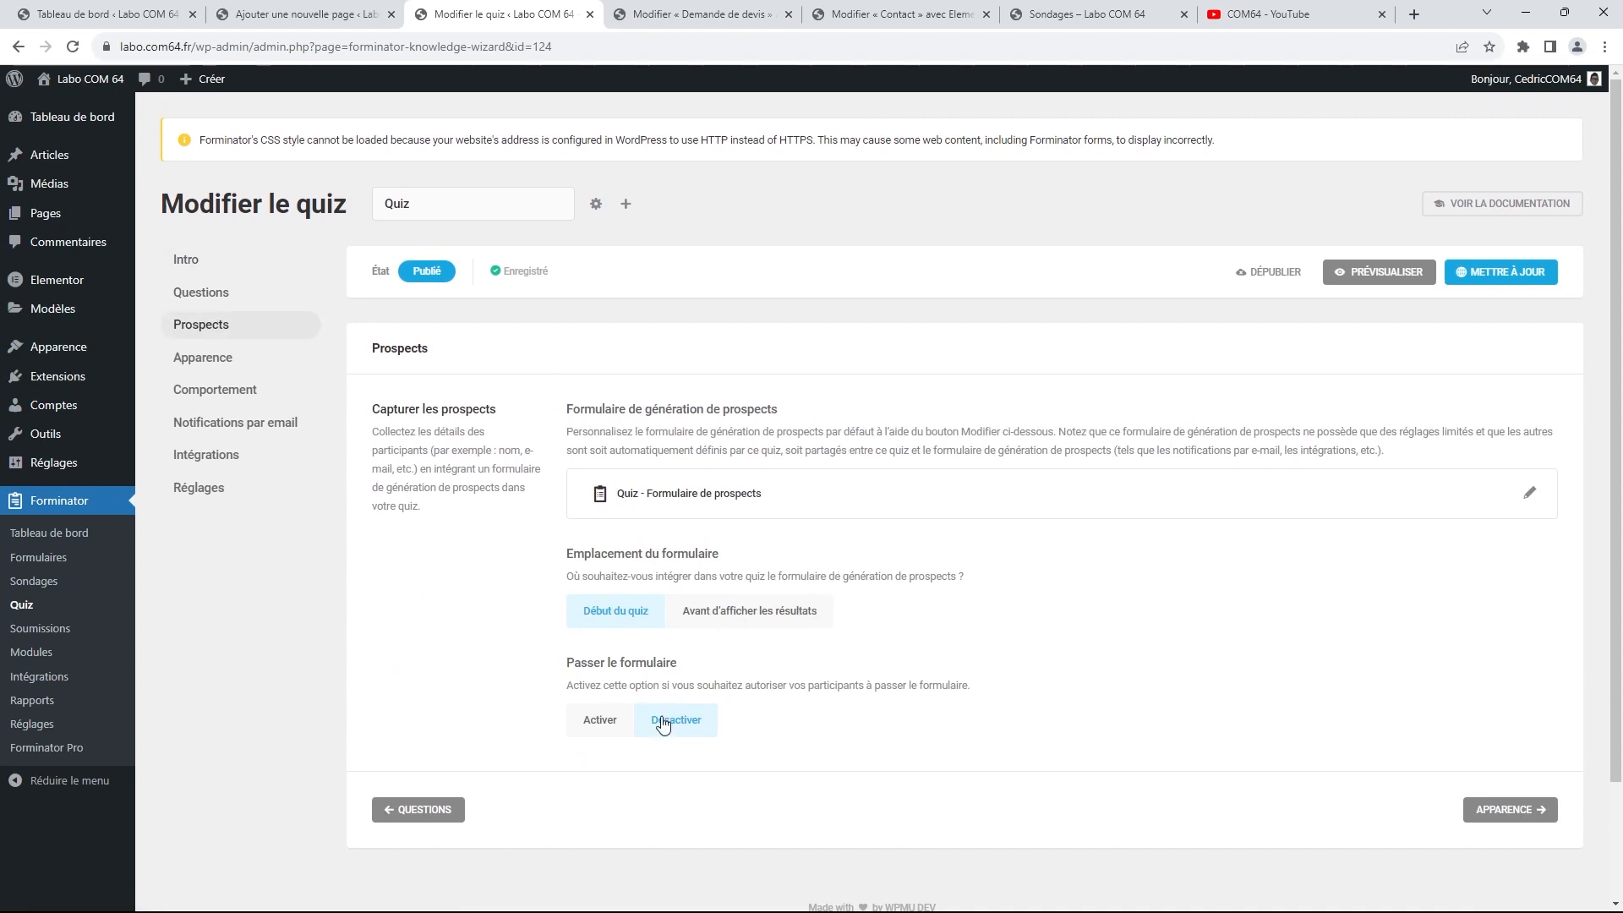
pyautogui.click(596, 721)
pyautogui.scroll(-1, 1090, 602)
pyautogui.scroll(-2, 1090, 602)
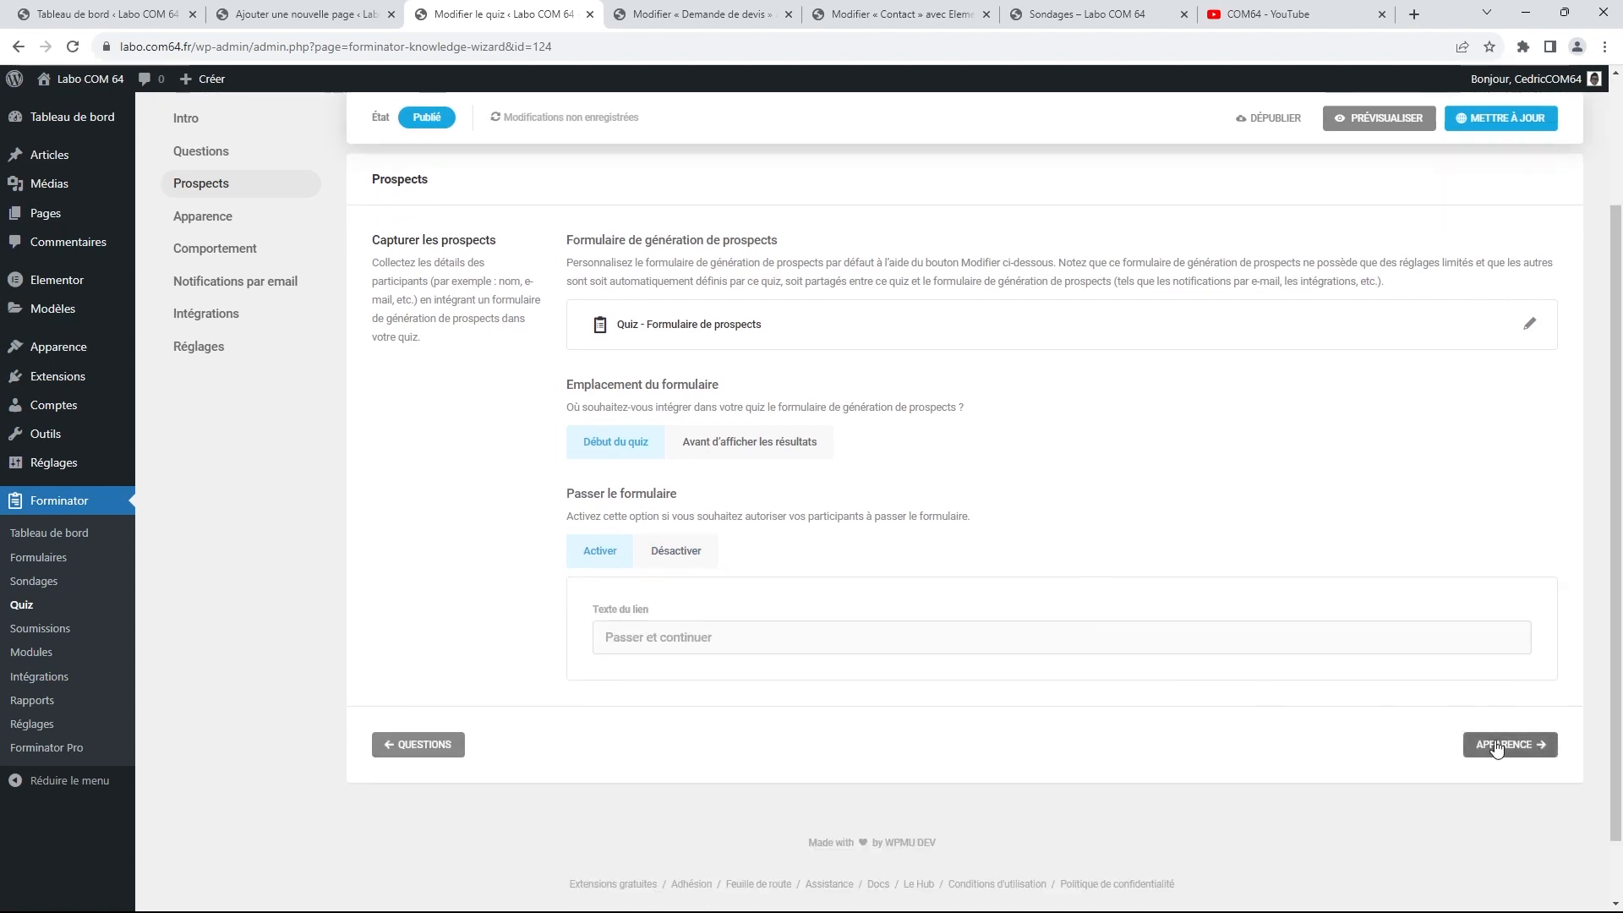
pyautogui.click(1519, 117)
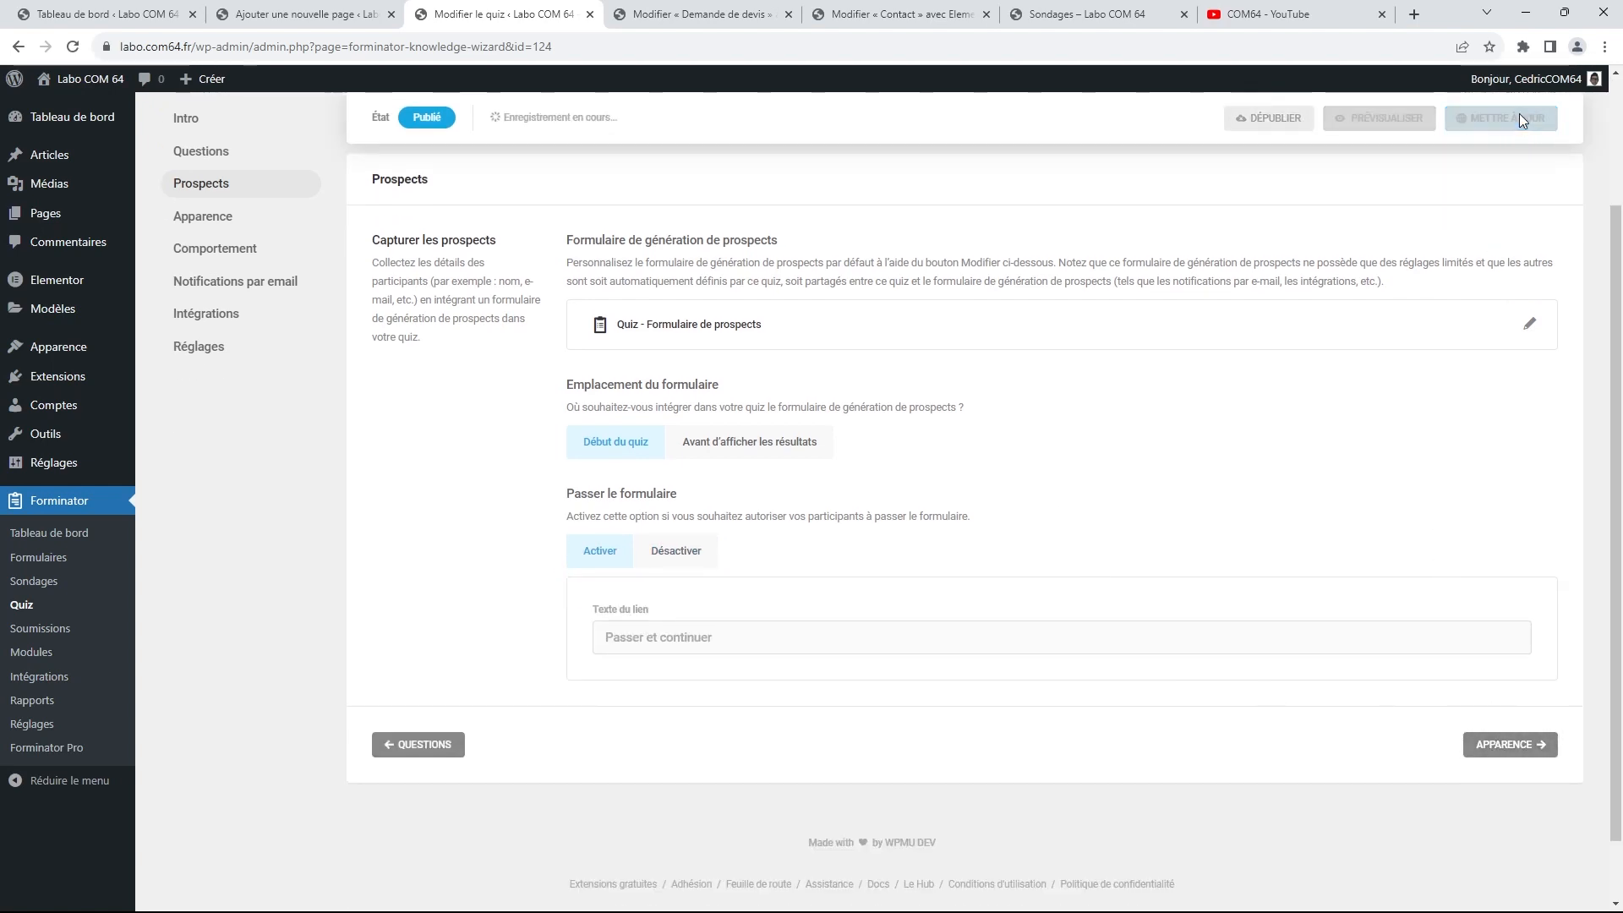
# Open the live Quiz page on the website and skip its contact form to start the test
pyautogui.click(1089, 14)
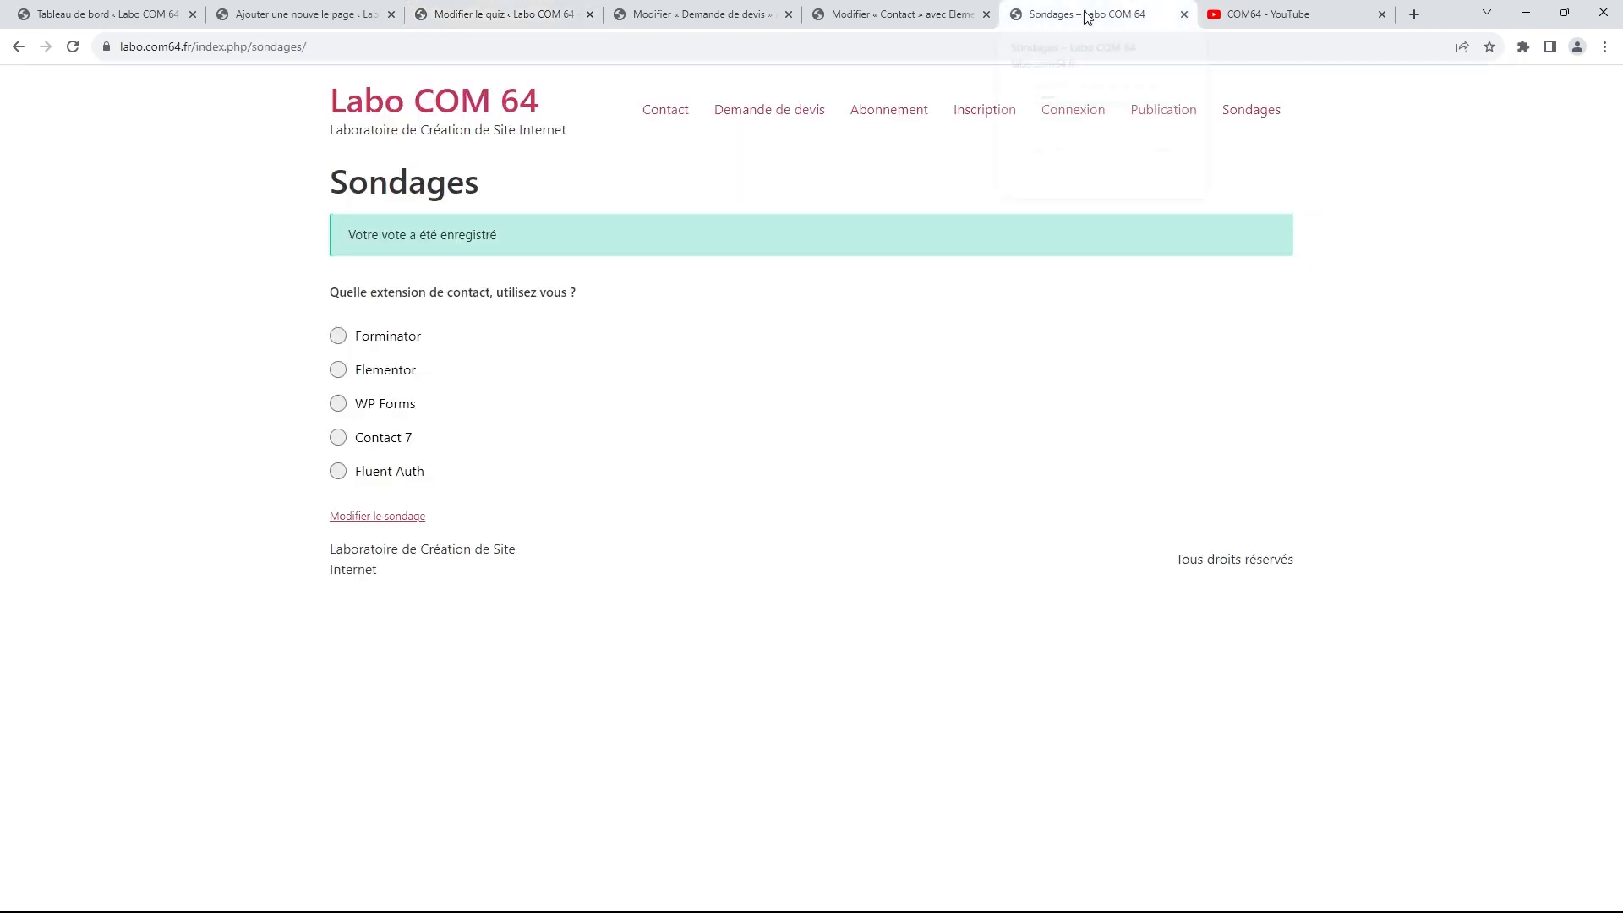
pyautogui.click(687, 118)
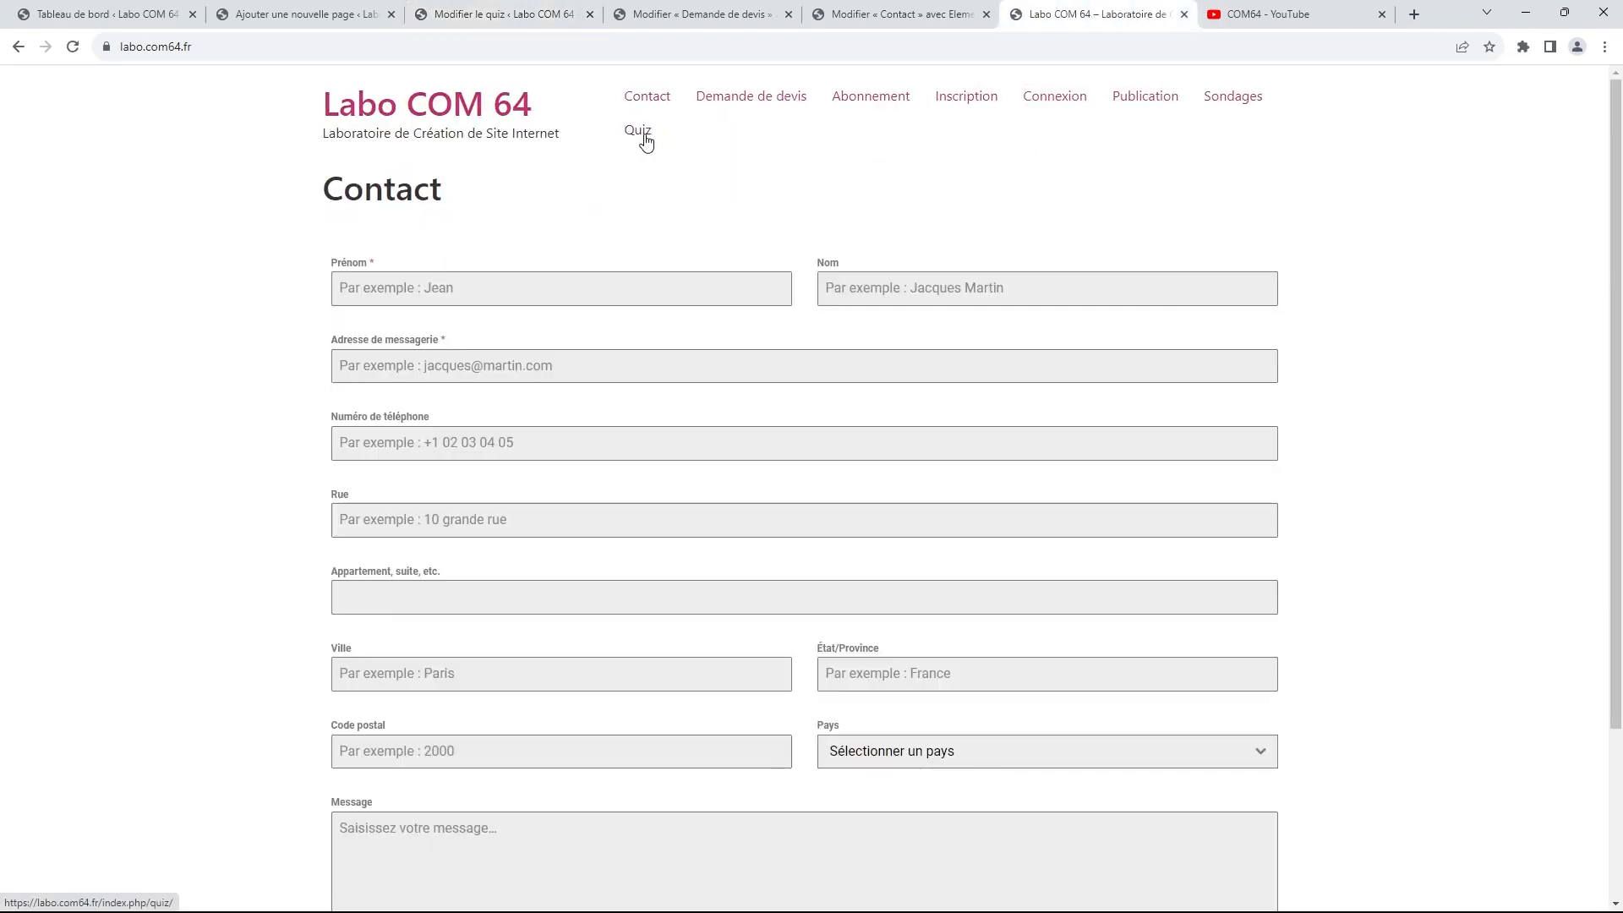
pyautogui.click(645, 135)
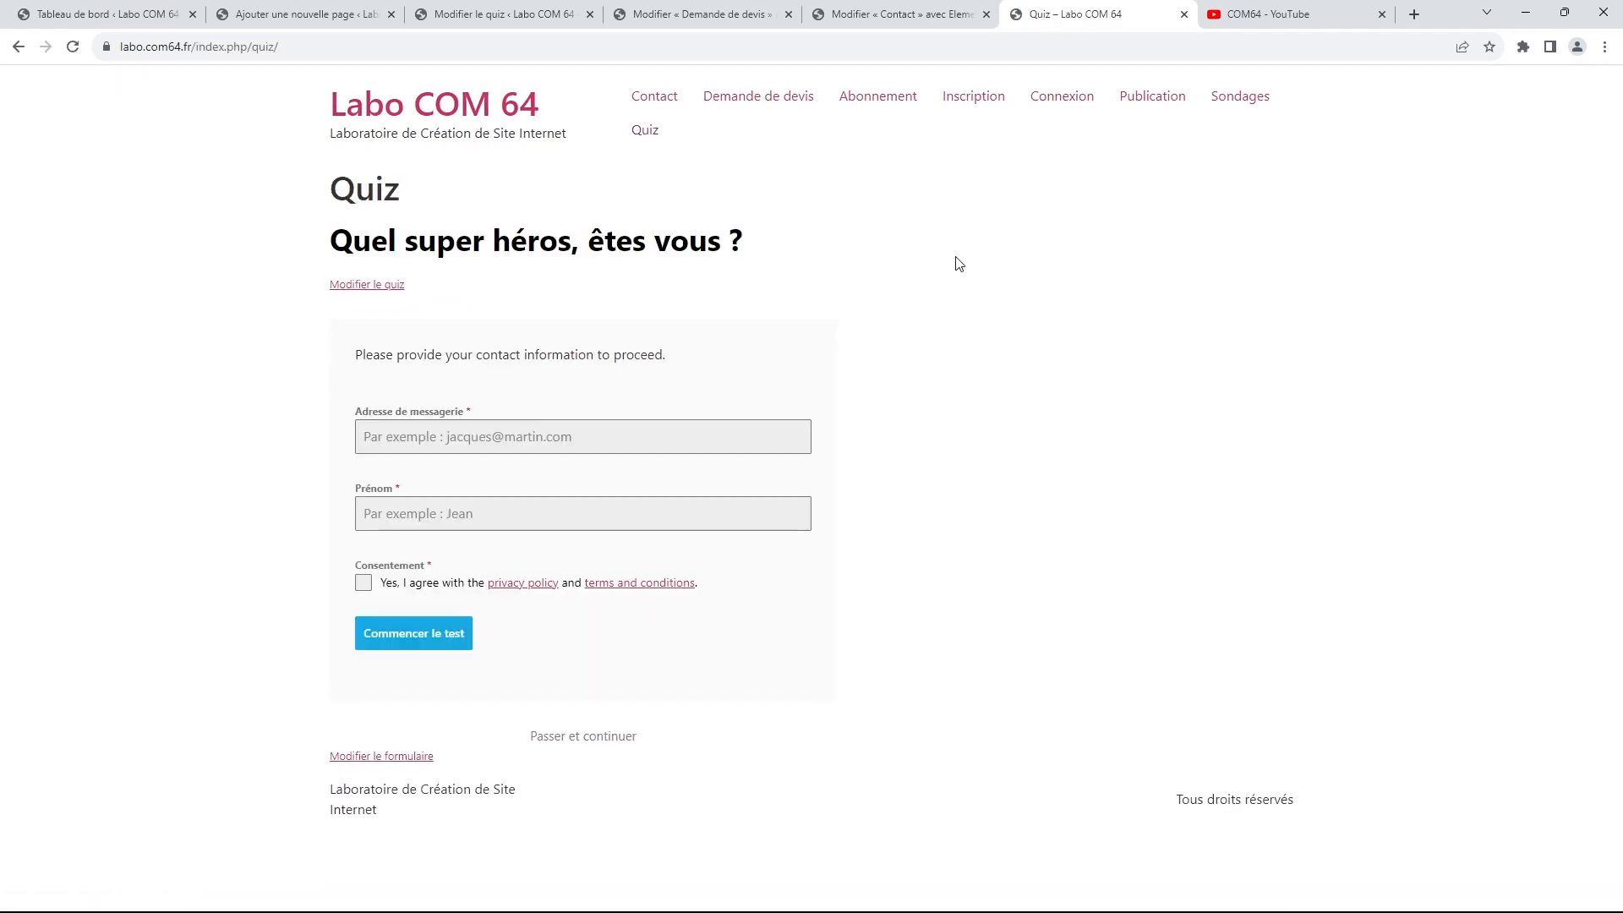
pyautogui.click(586, 738)
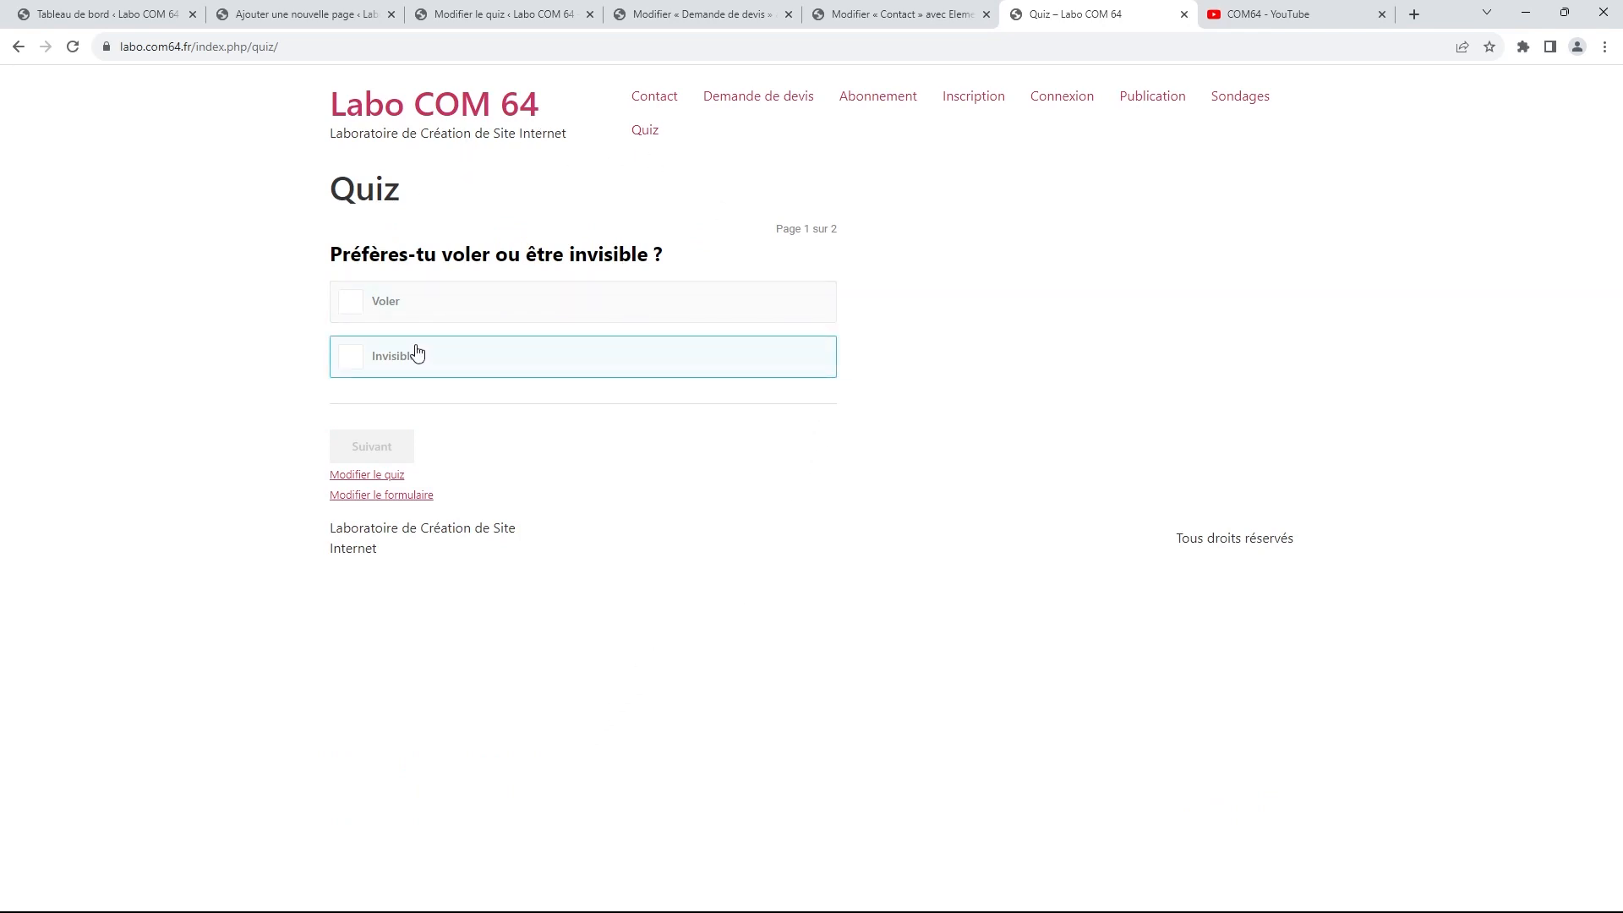
# Answer the quiz with "Voler" and "Bleu et Rouge", display the score, and restart the quiz
pyautogui.click(356, 306)
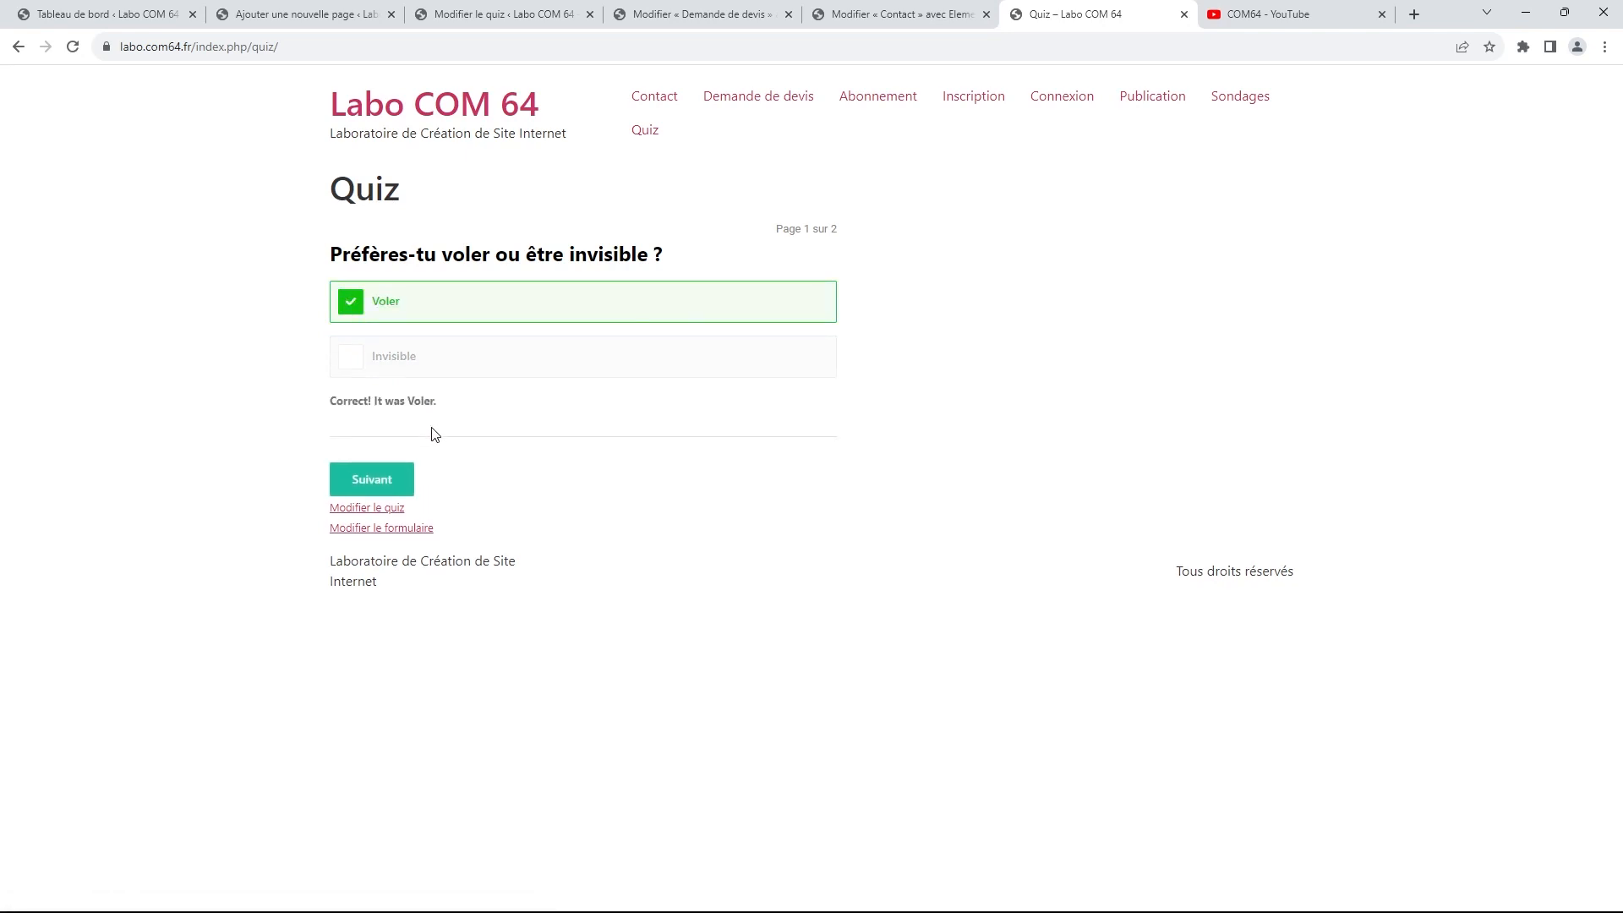
pyautogui.click(391, 482)
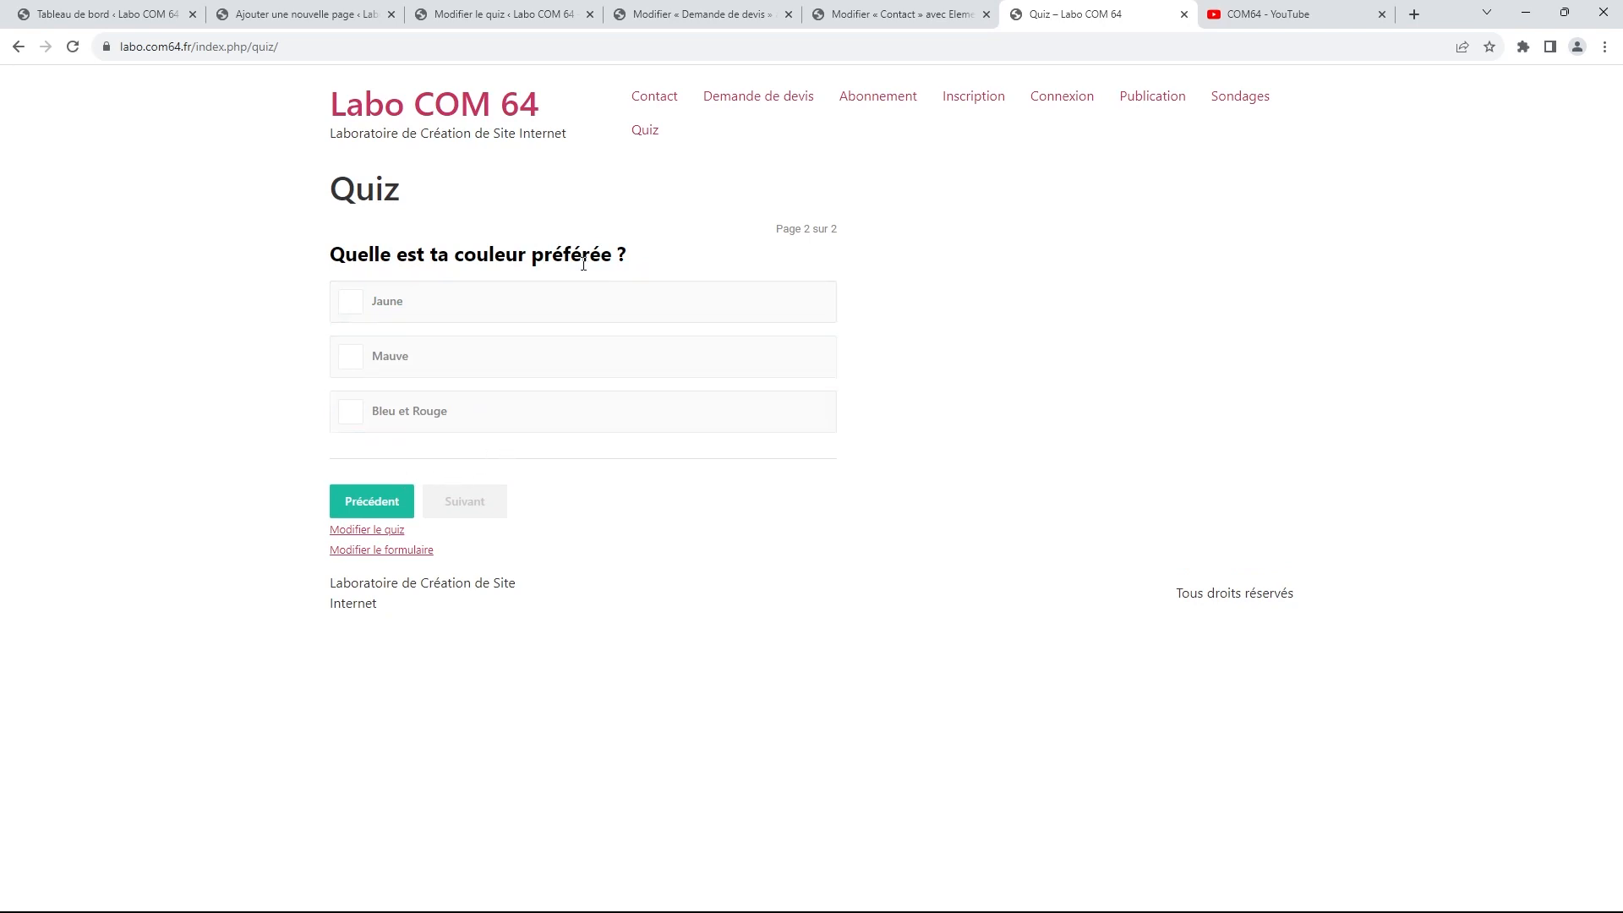
pyautogui.click(361, 419)
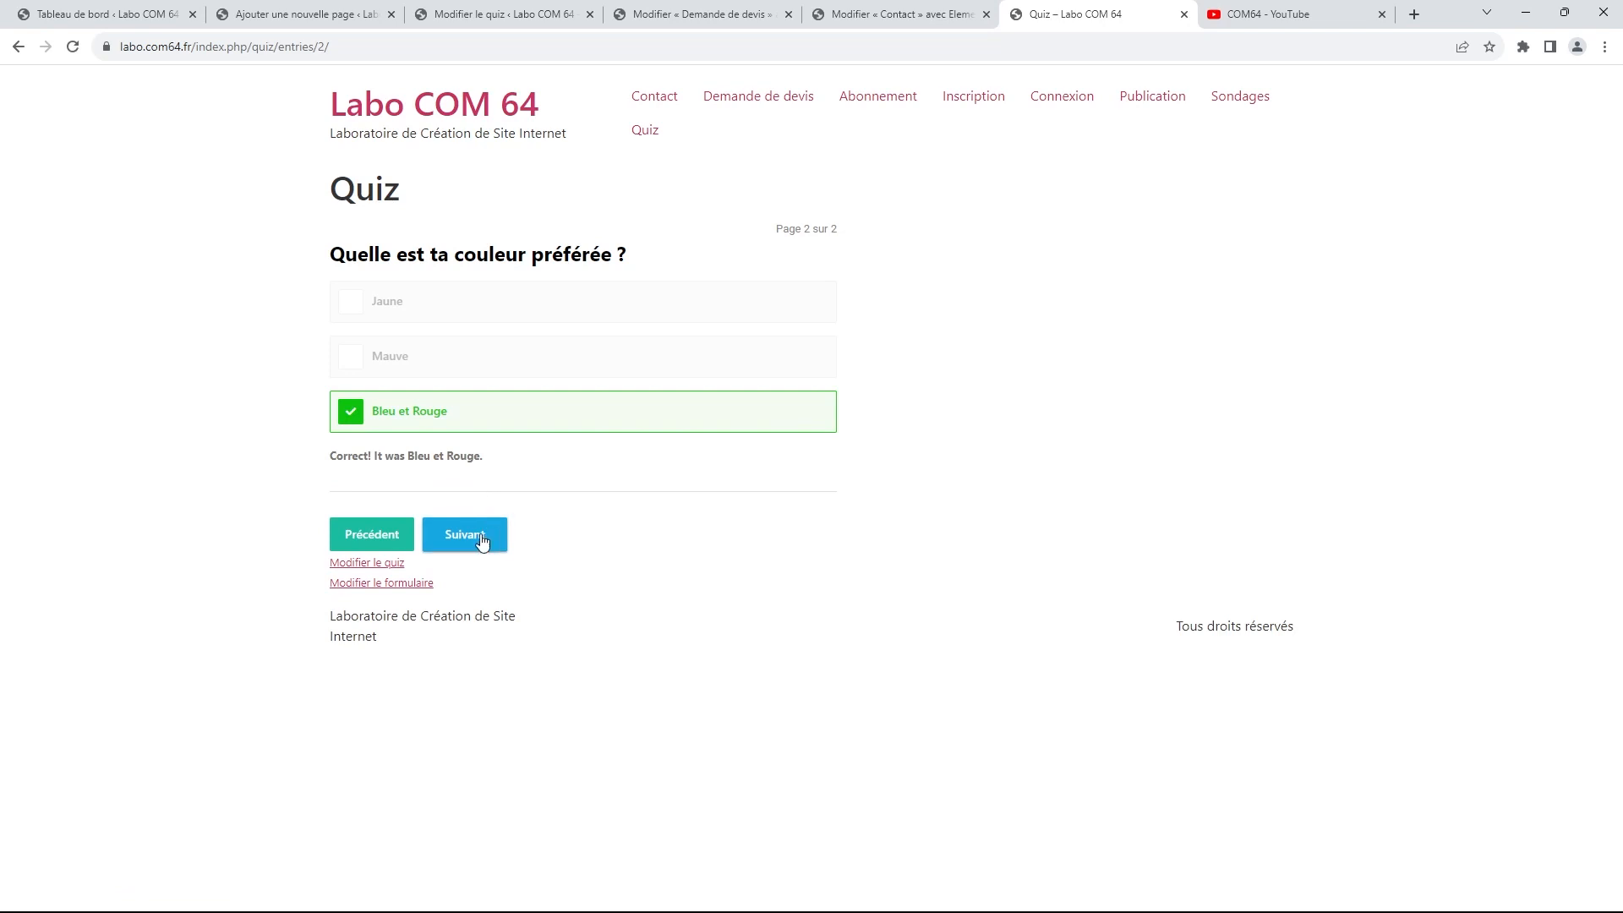
pyautogui.click(479, 544)
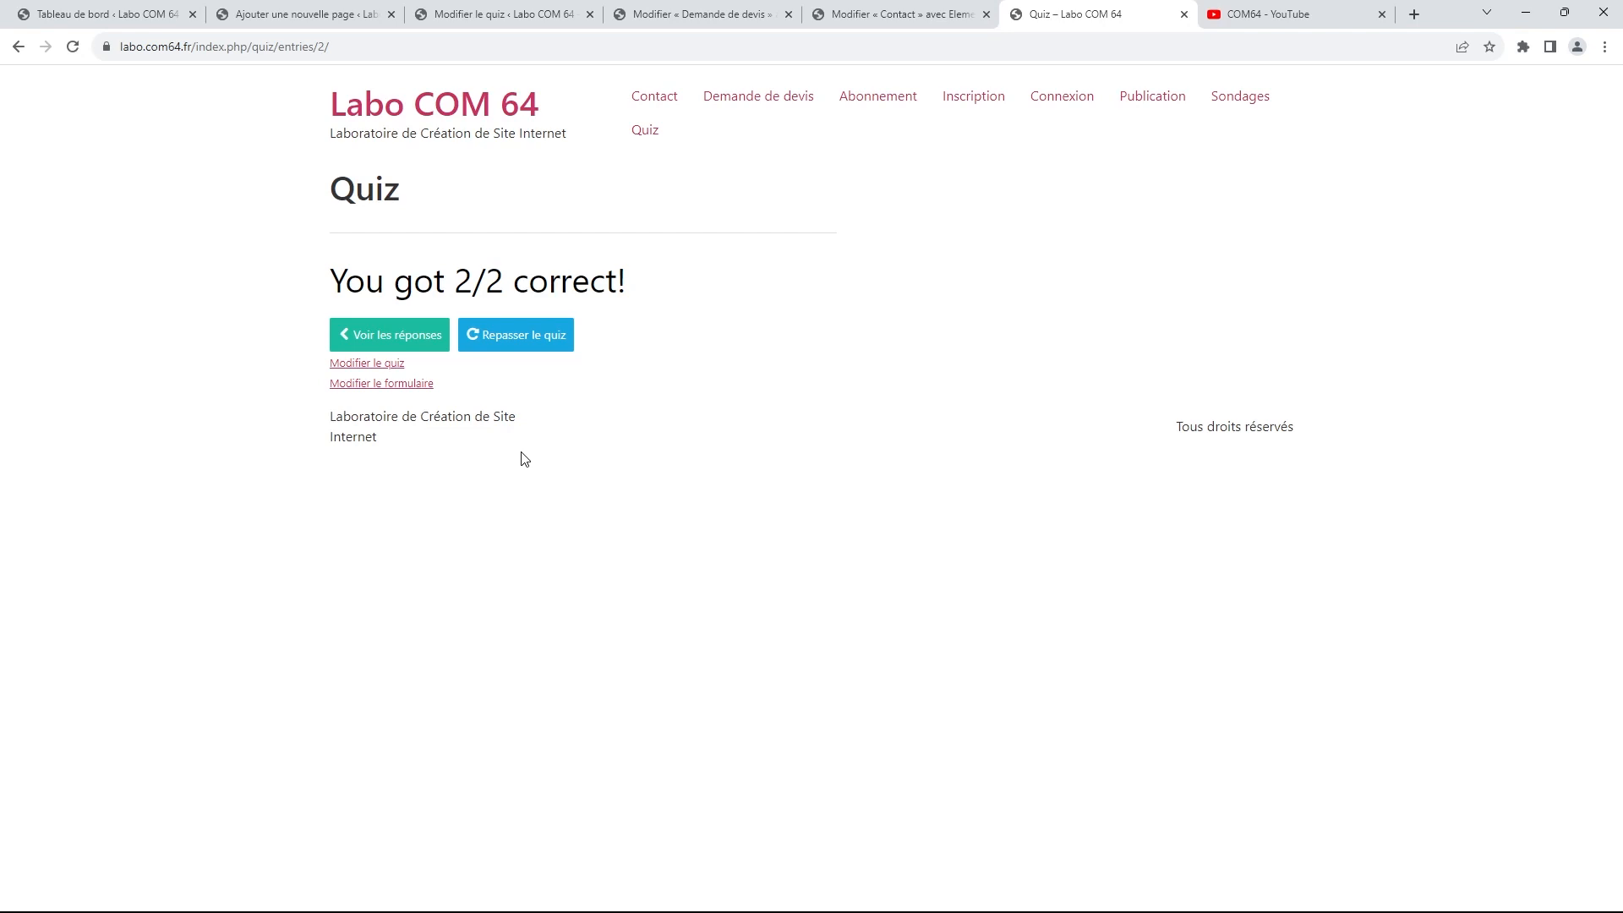
pyautogui.click(504, 330)
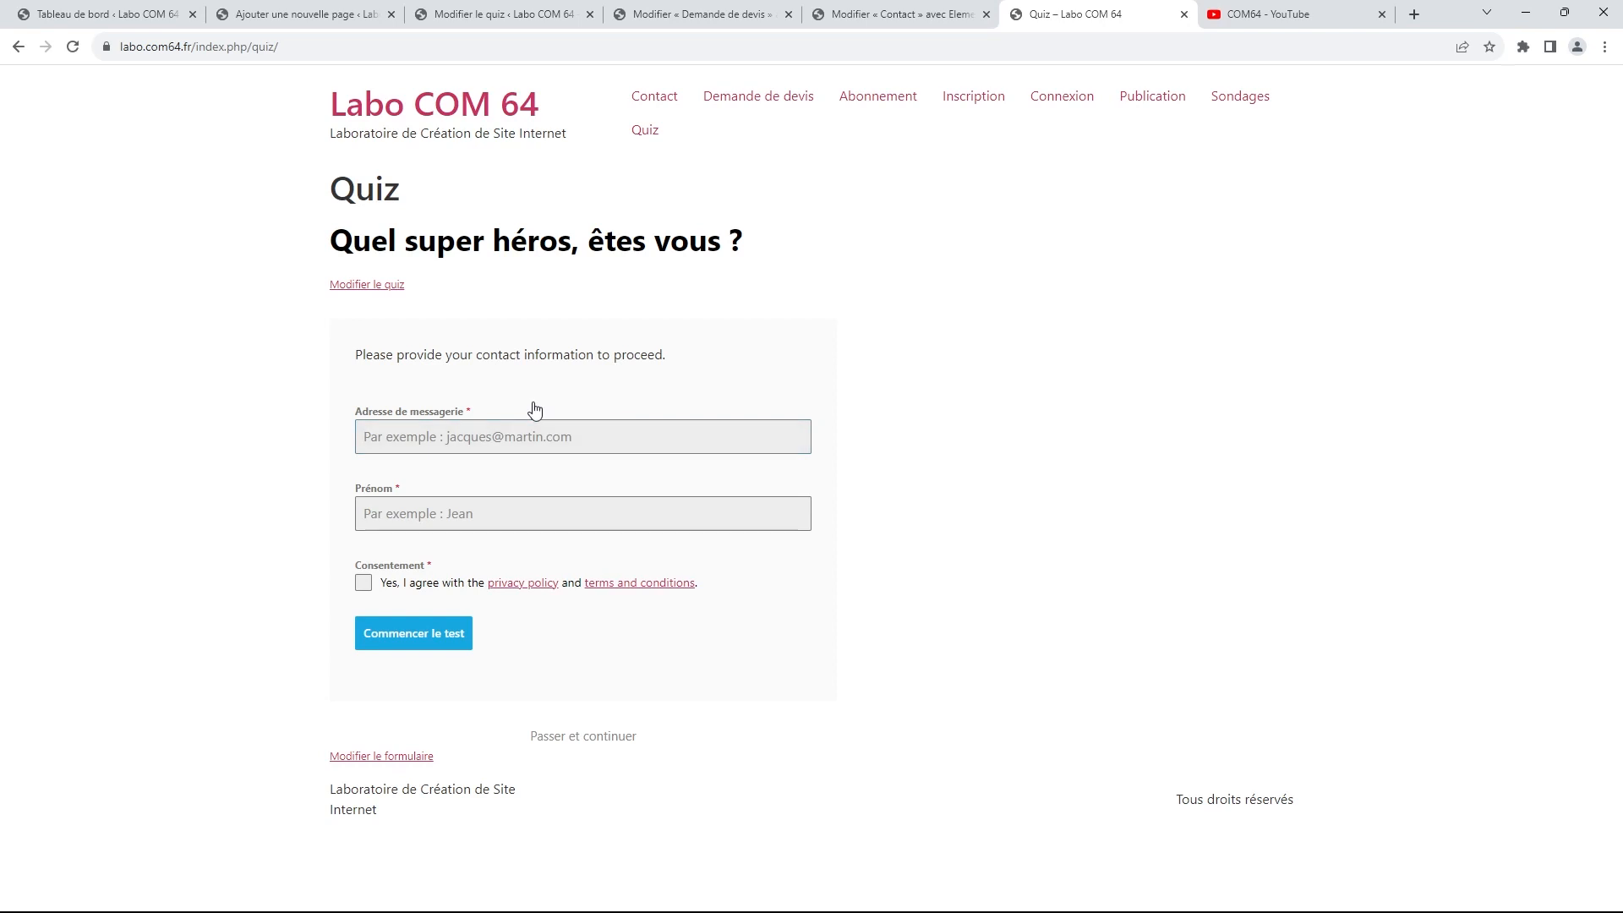
# Return to the quiz editor and review its Intro fields and list of questions
pyautogui.click(496, 19)
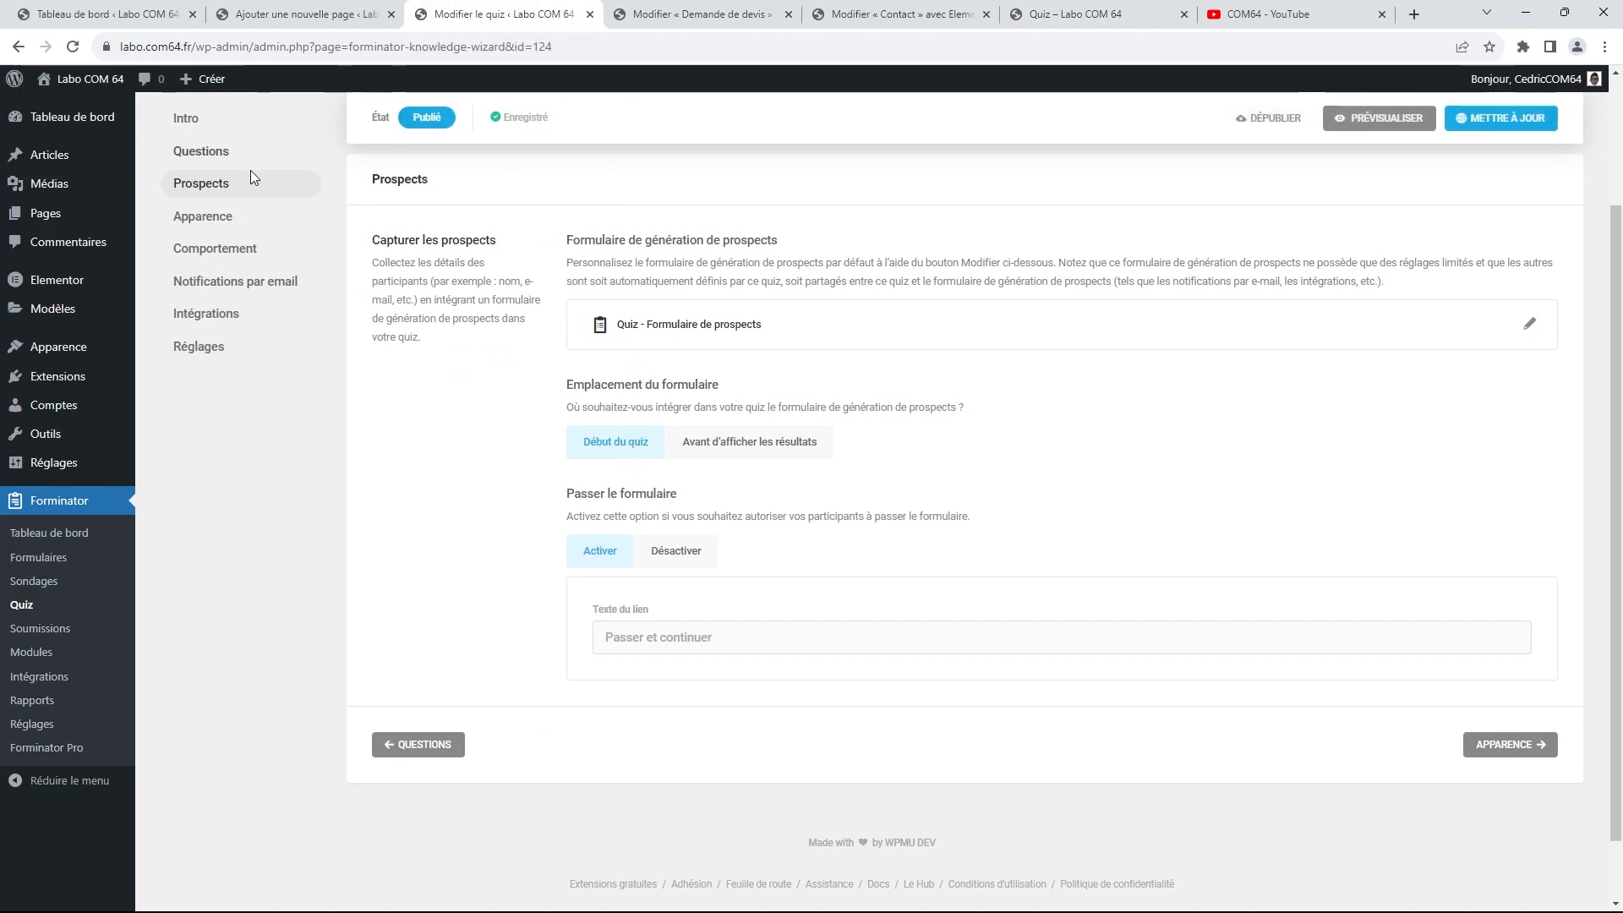
pyautogui.scroll(1, 250, 172)
pyautogui.click(217, 175)
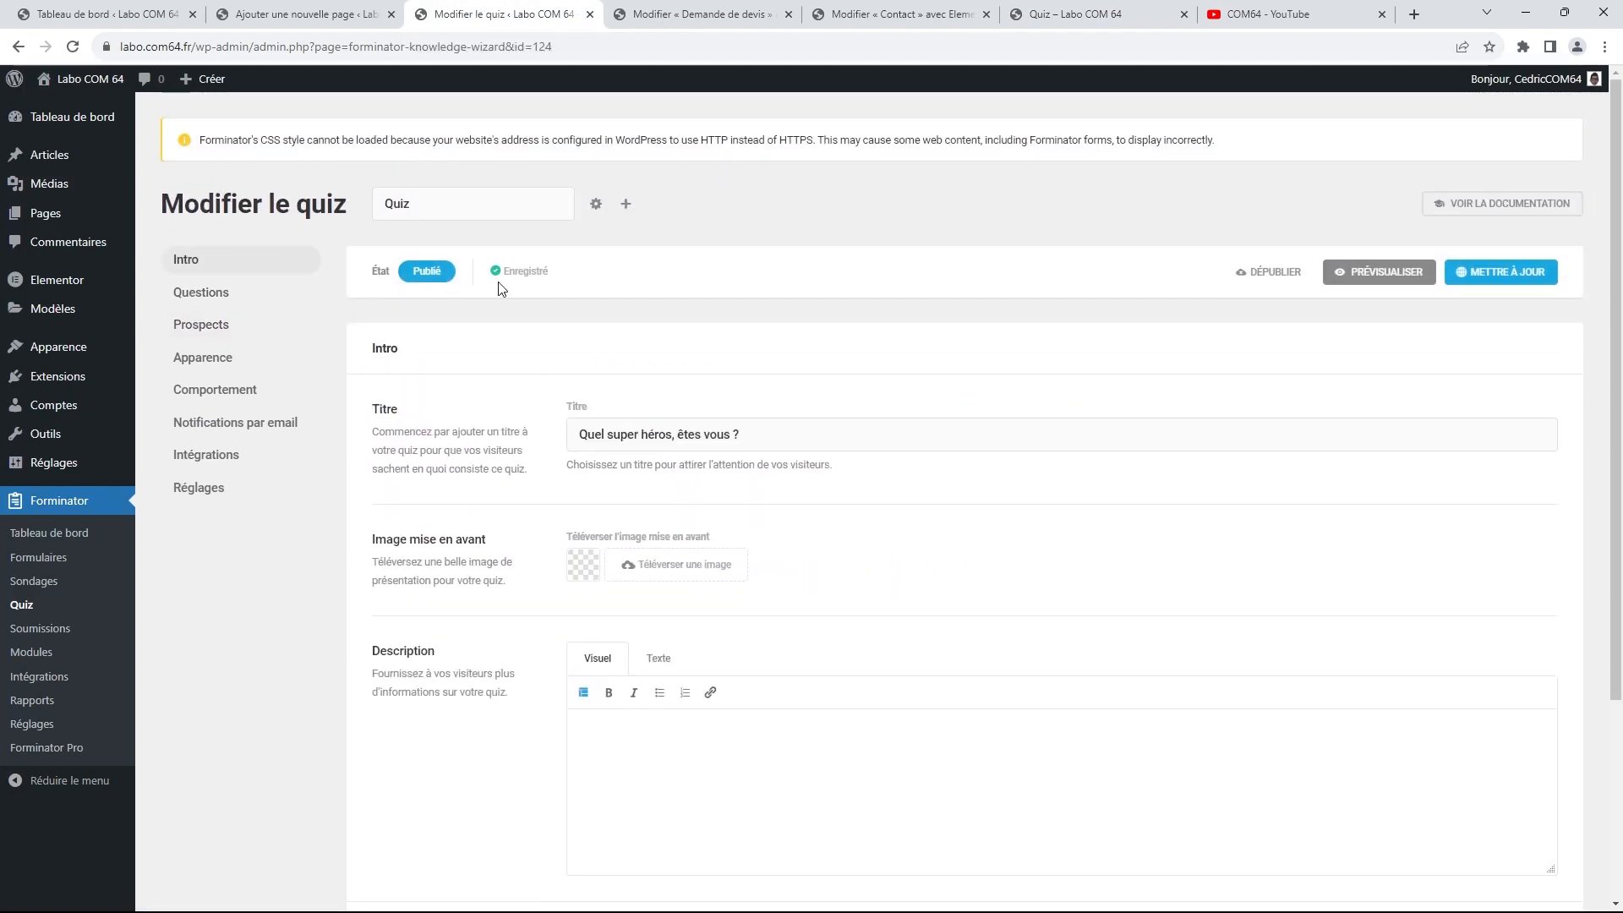
pyautogui.scroll(-3, 888, 311)
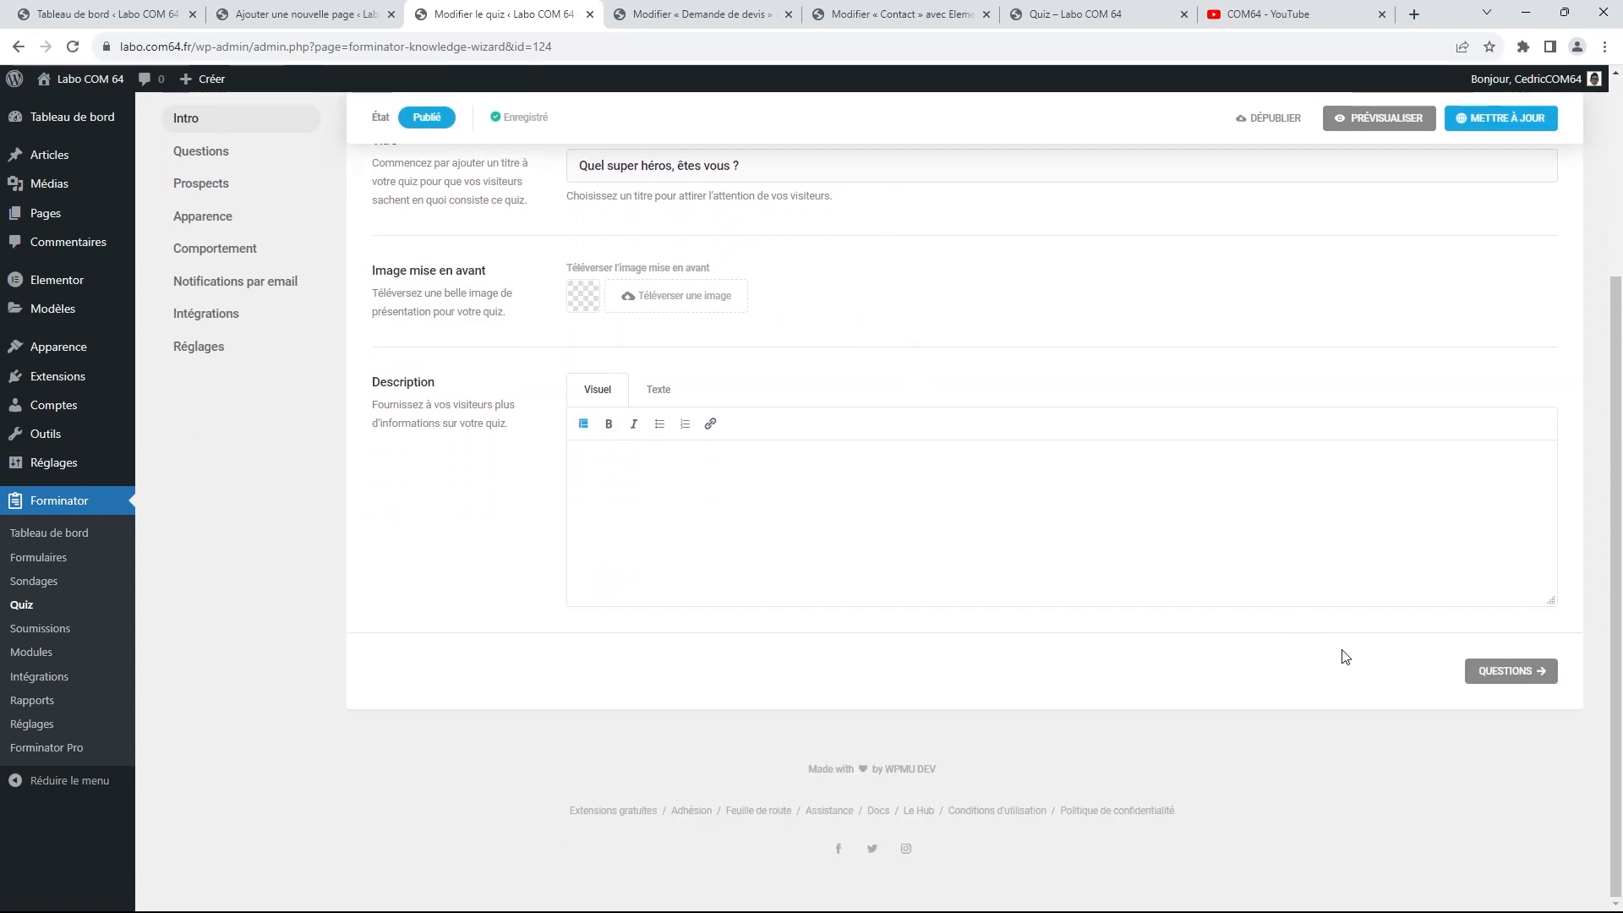
pyautogui.click(1479, 669)
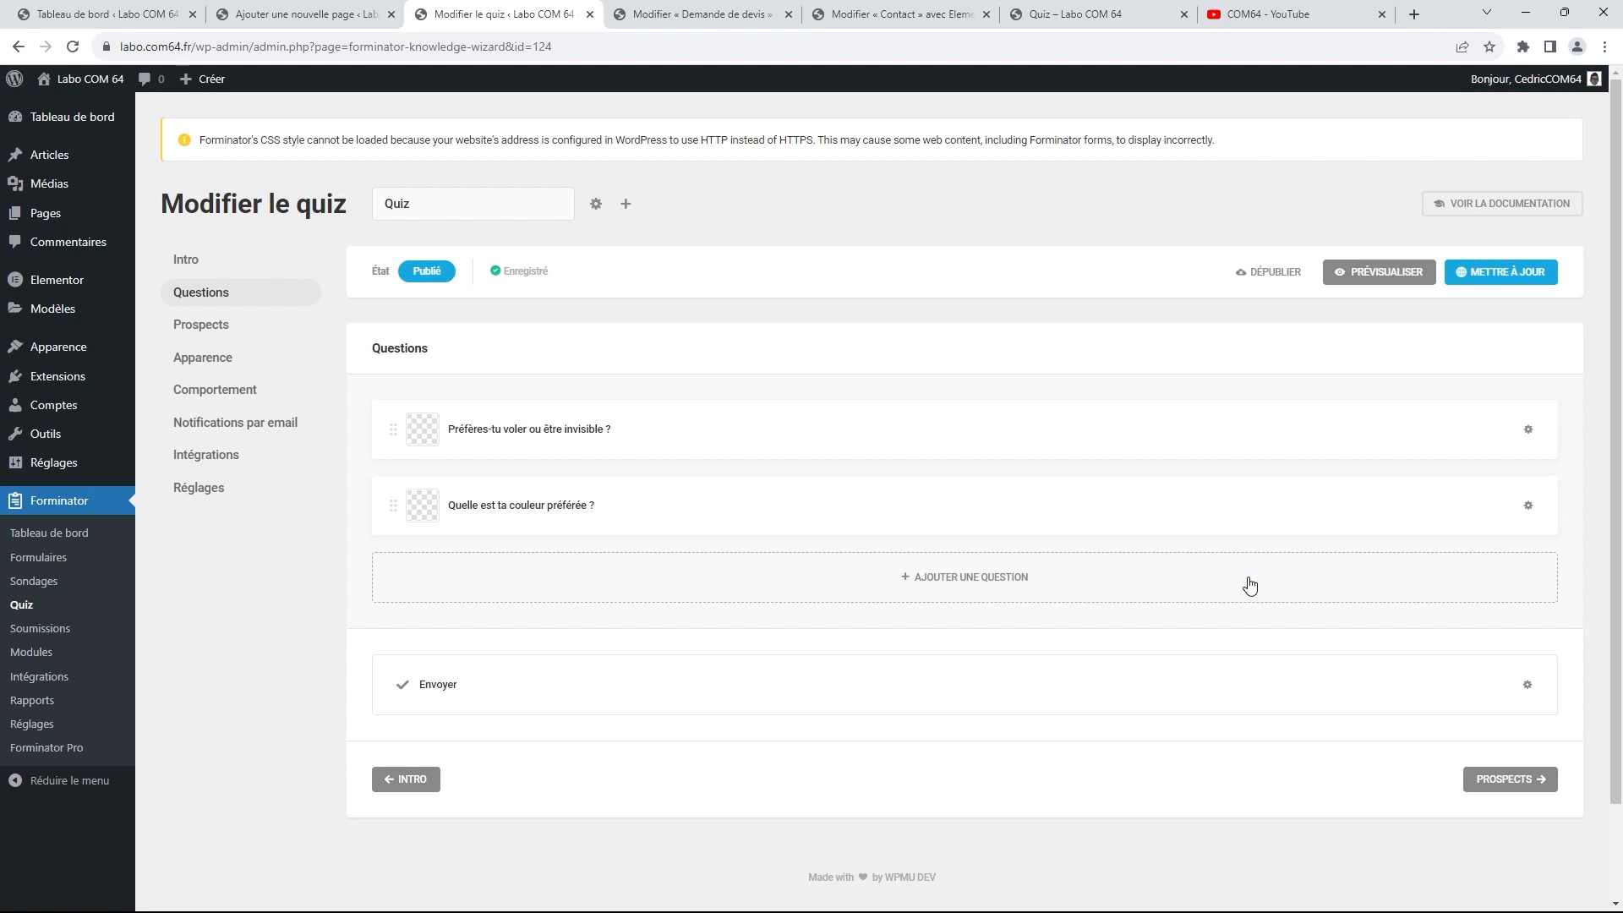
# Review the submission counts and the form, poll and quiz lists on the Forminator dashboard
pyautogui.click(44, 535)
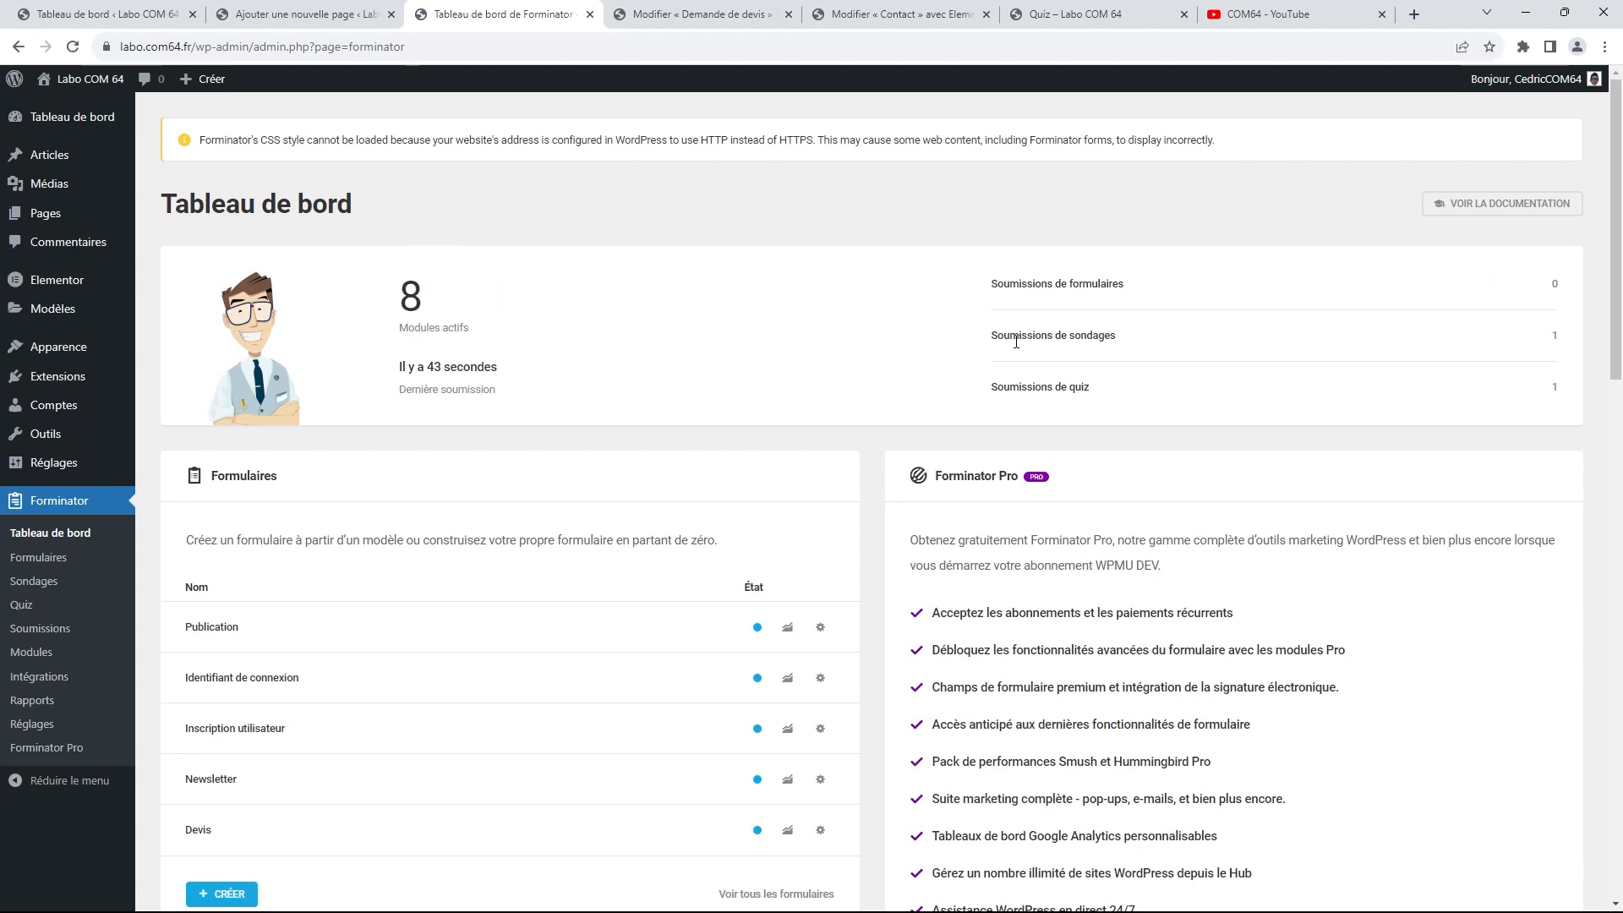
pyautogui.scroll(-5, 1016, 341)
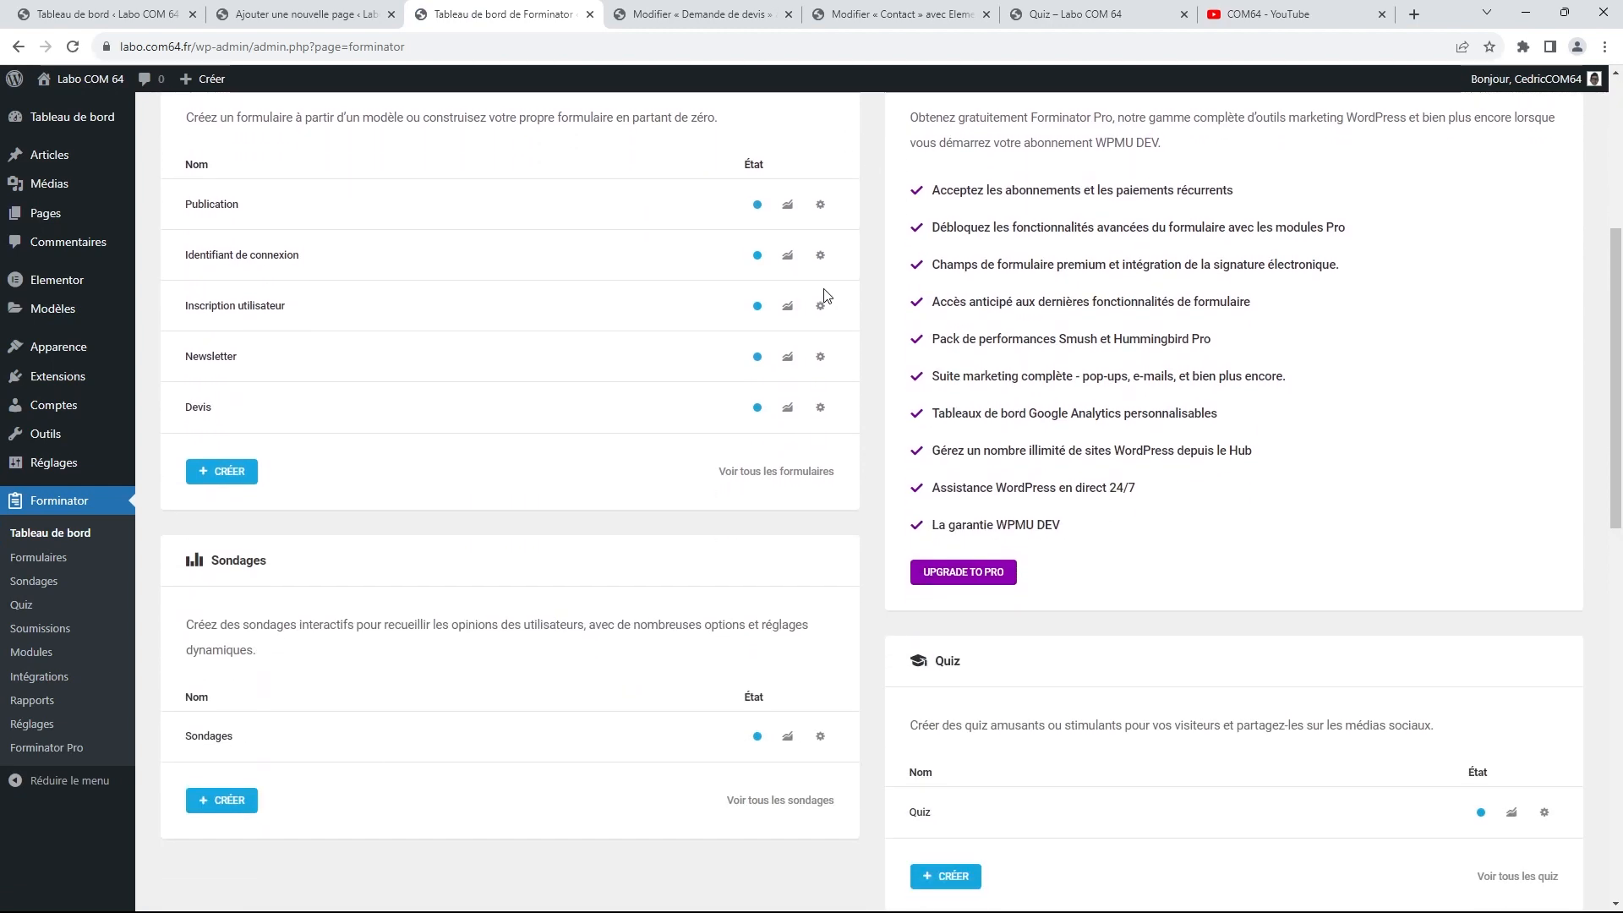
pyautogui.scroll(-5, 825, 295)
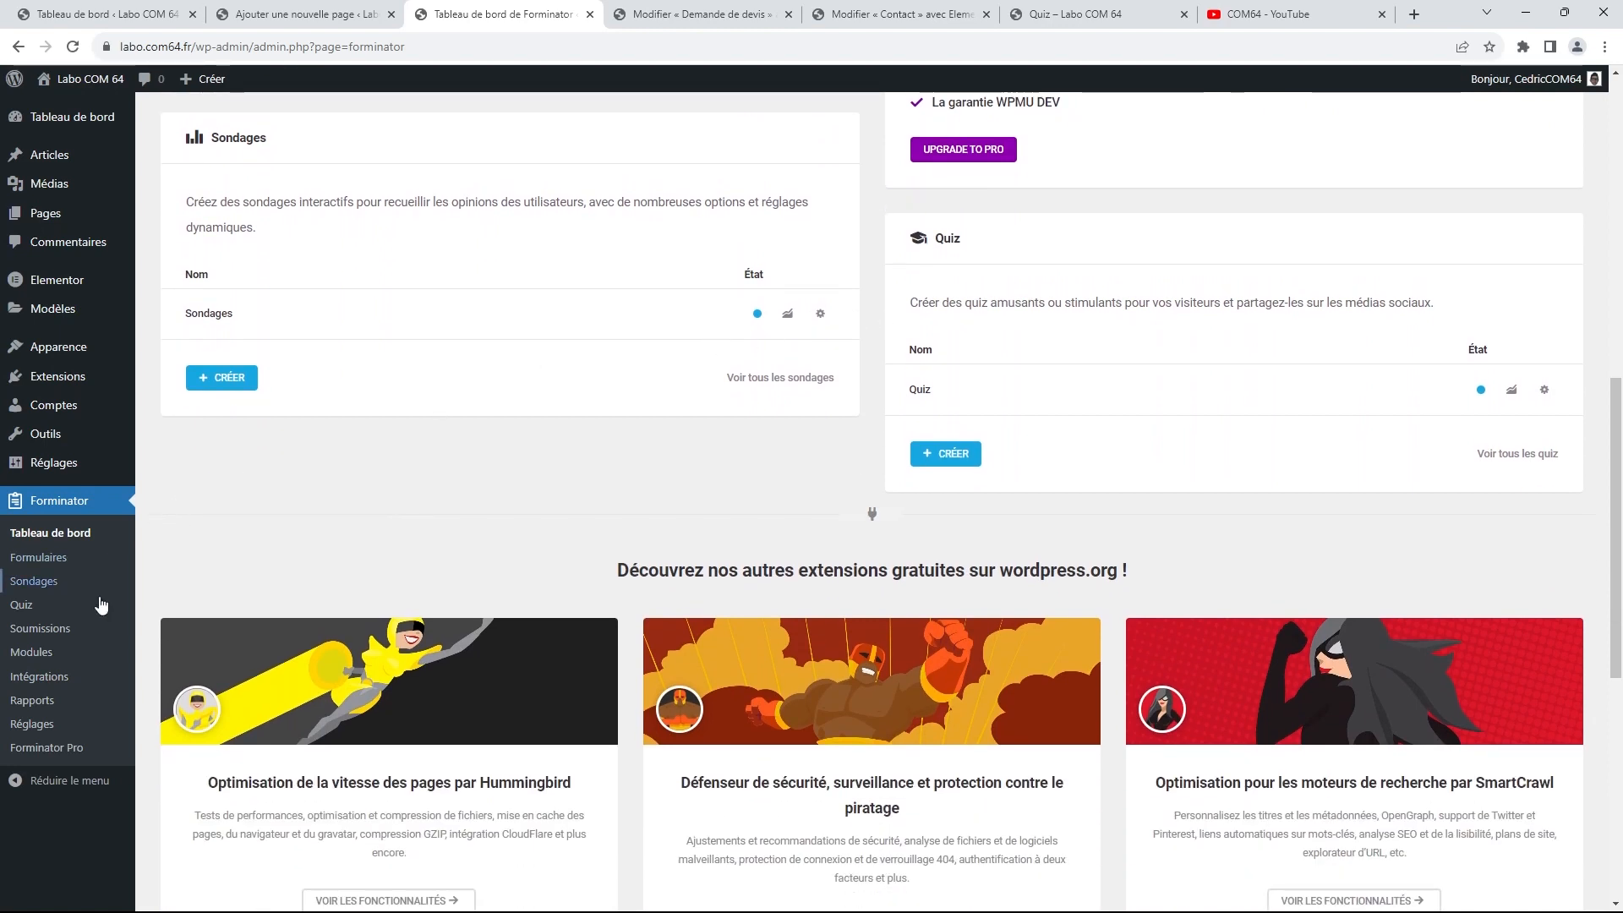
# View the Forminator submissions for the poll and switch the module type to Formulaires and back to Sondages
pyautogui.click(58, 630)
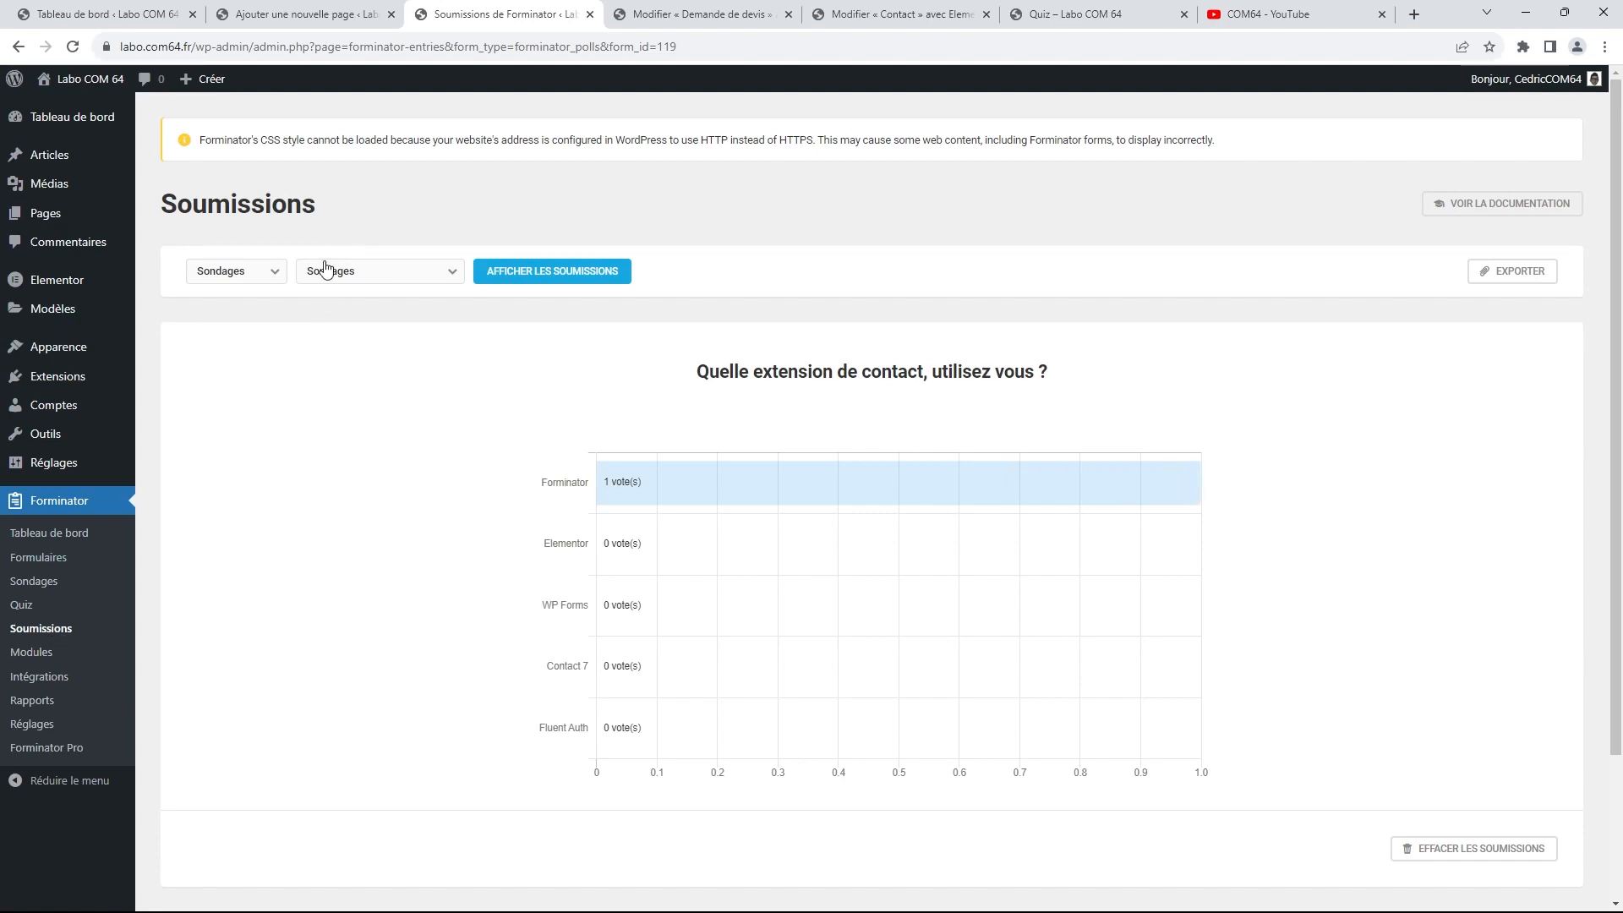
pyautogui.click(282, 279)
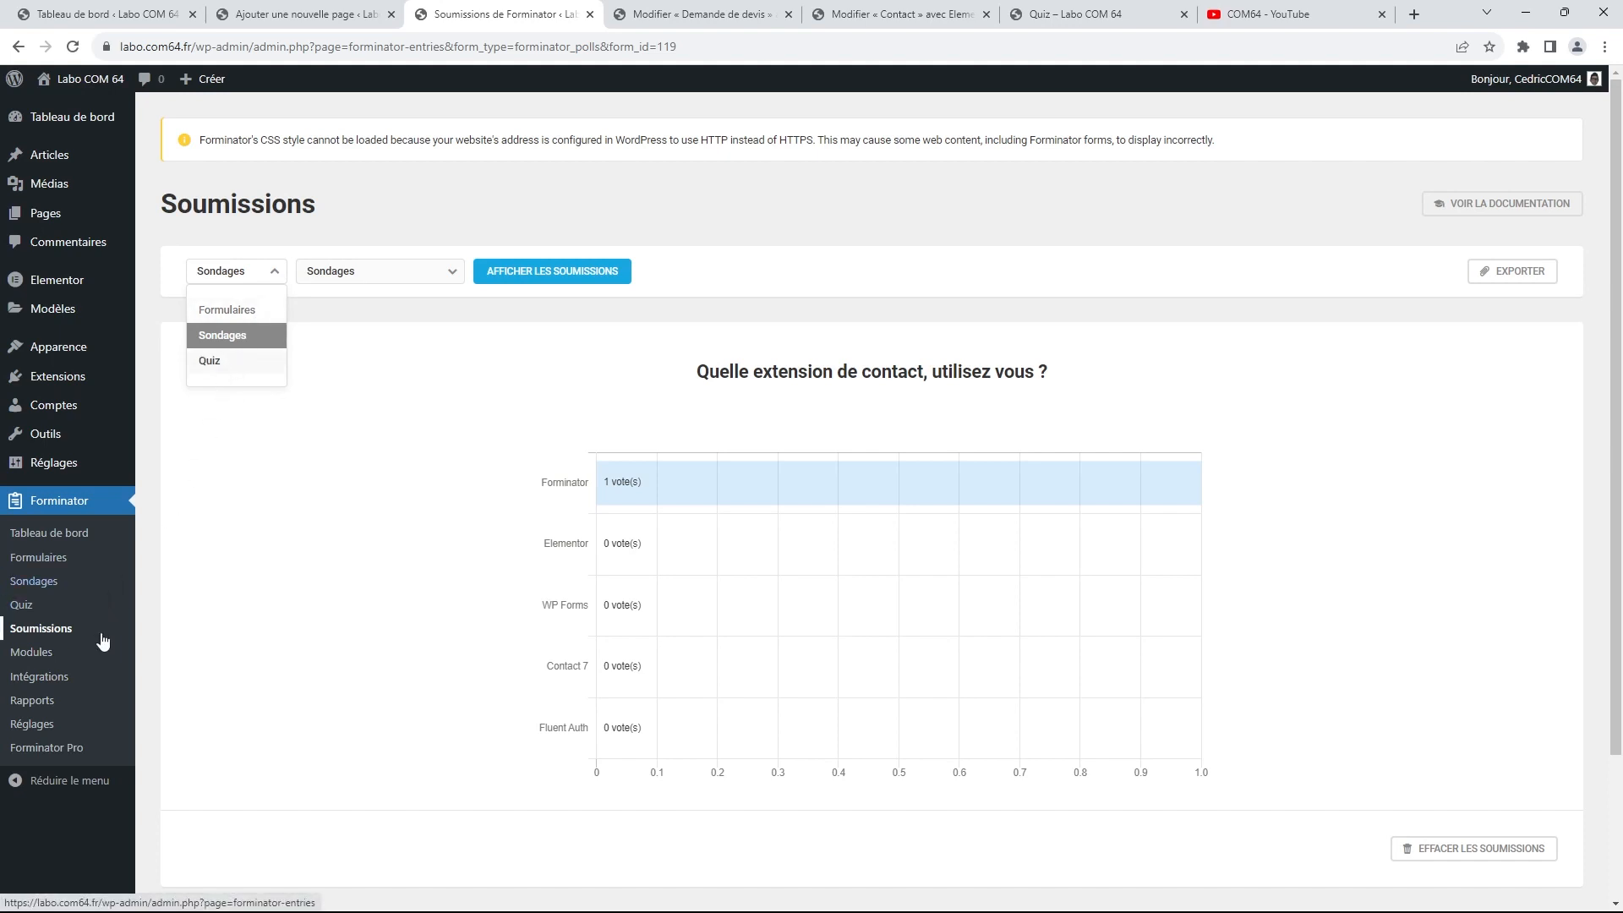
pyautogui.click(253, 313)
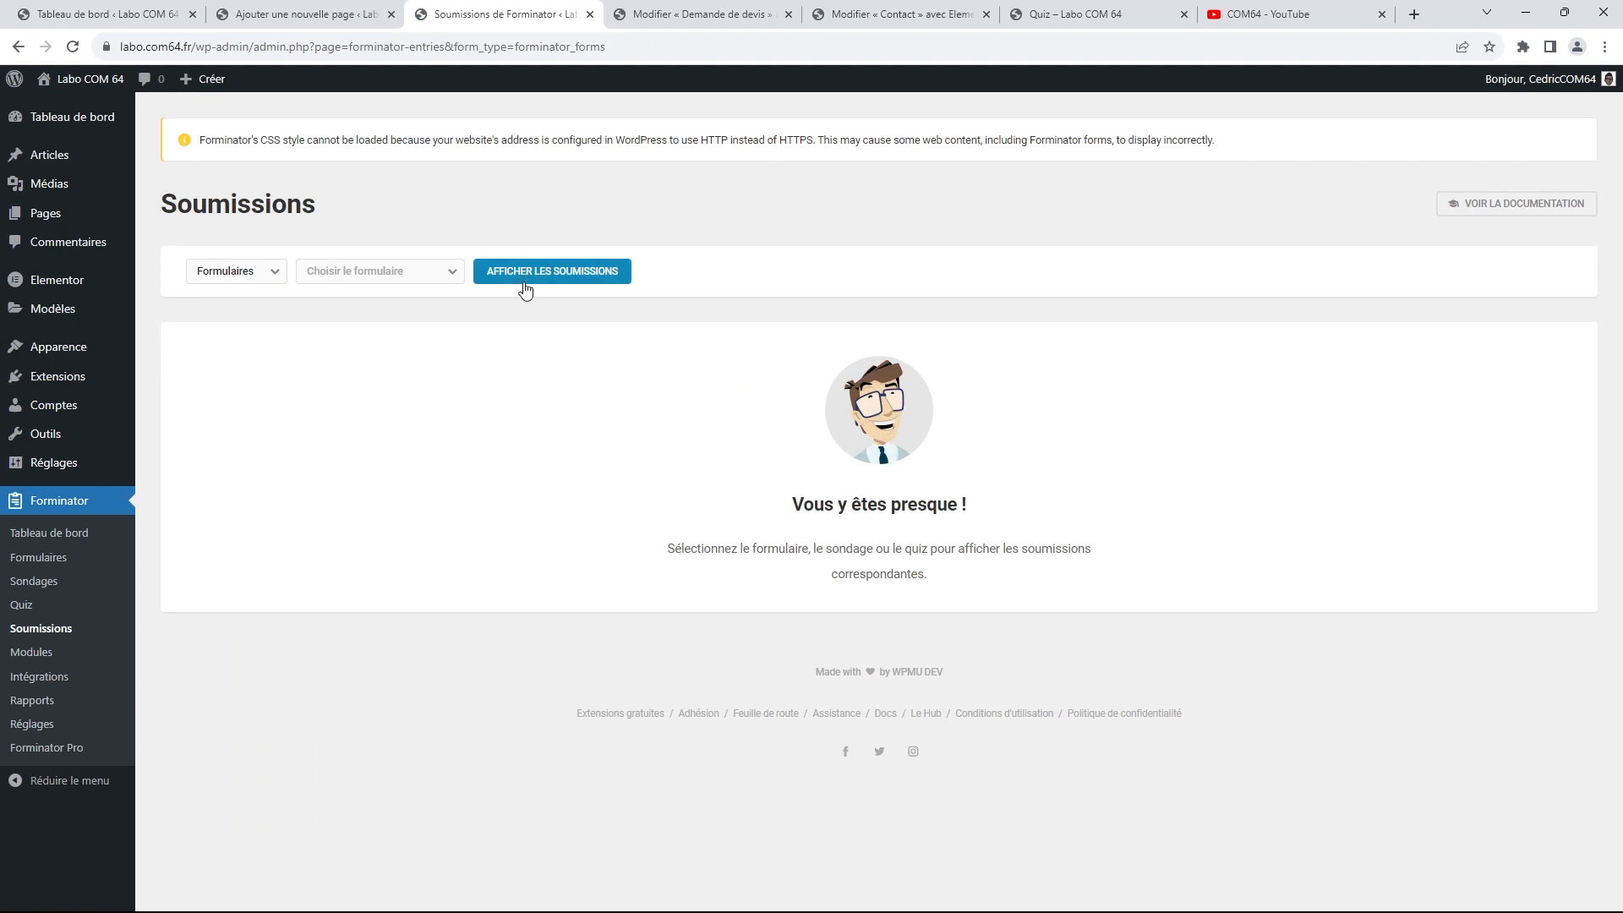
pyautogui.click(275, 271)
pyautogui.click(240, 336)
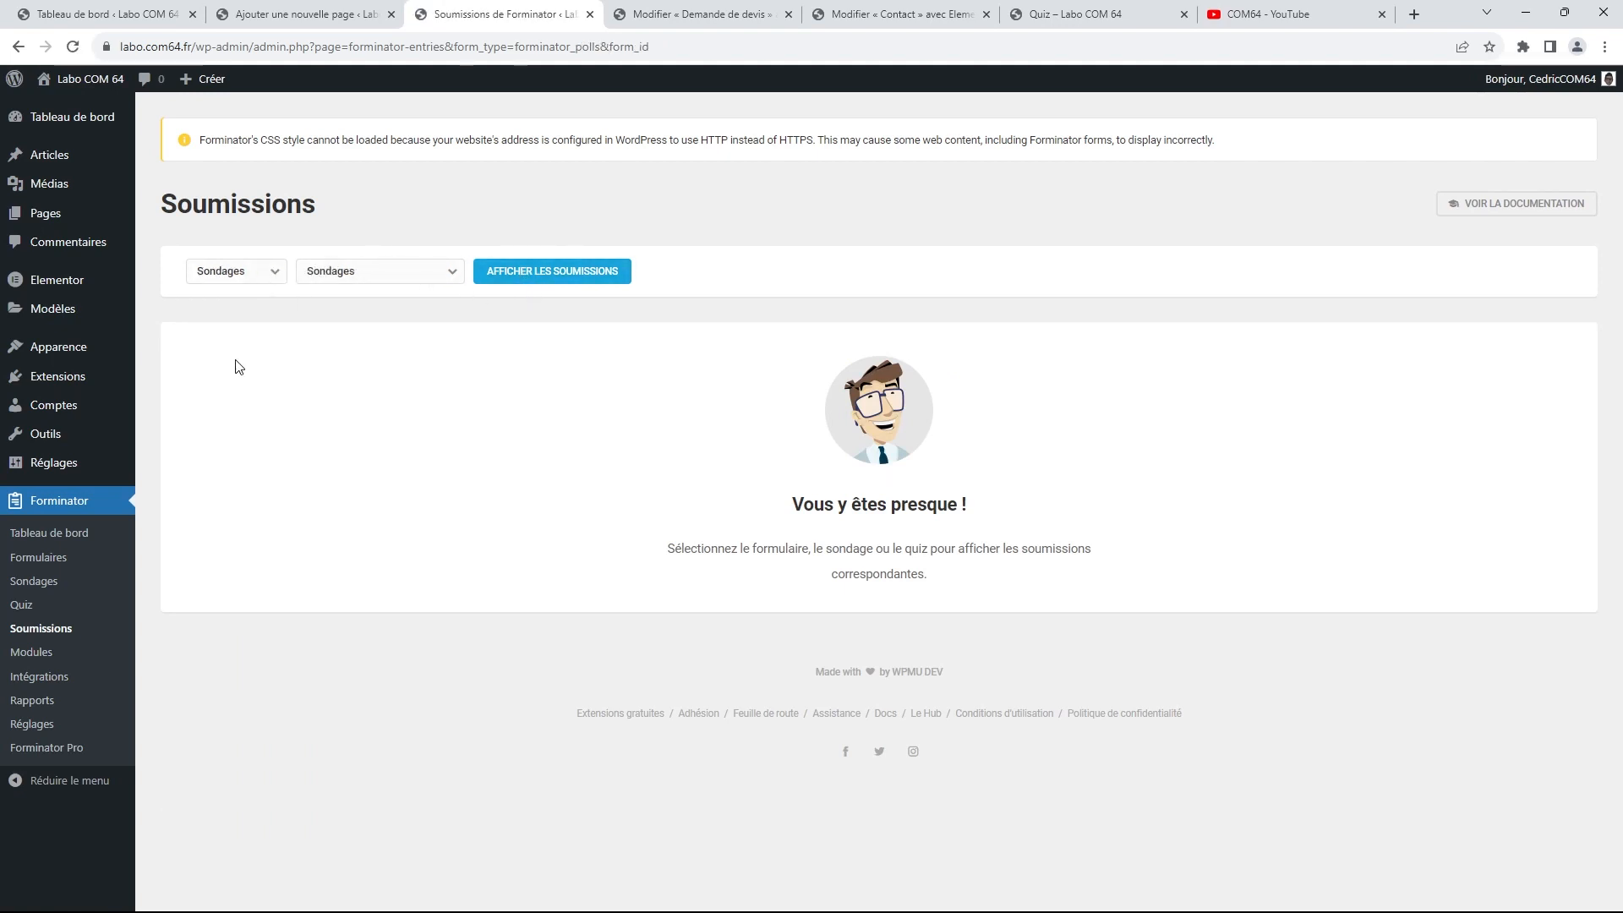
# Look over Forminator's add-on modules and the third-party applications available under Intégrations
pyautogui.click(45, 655)
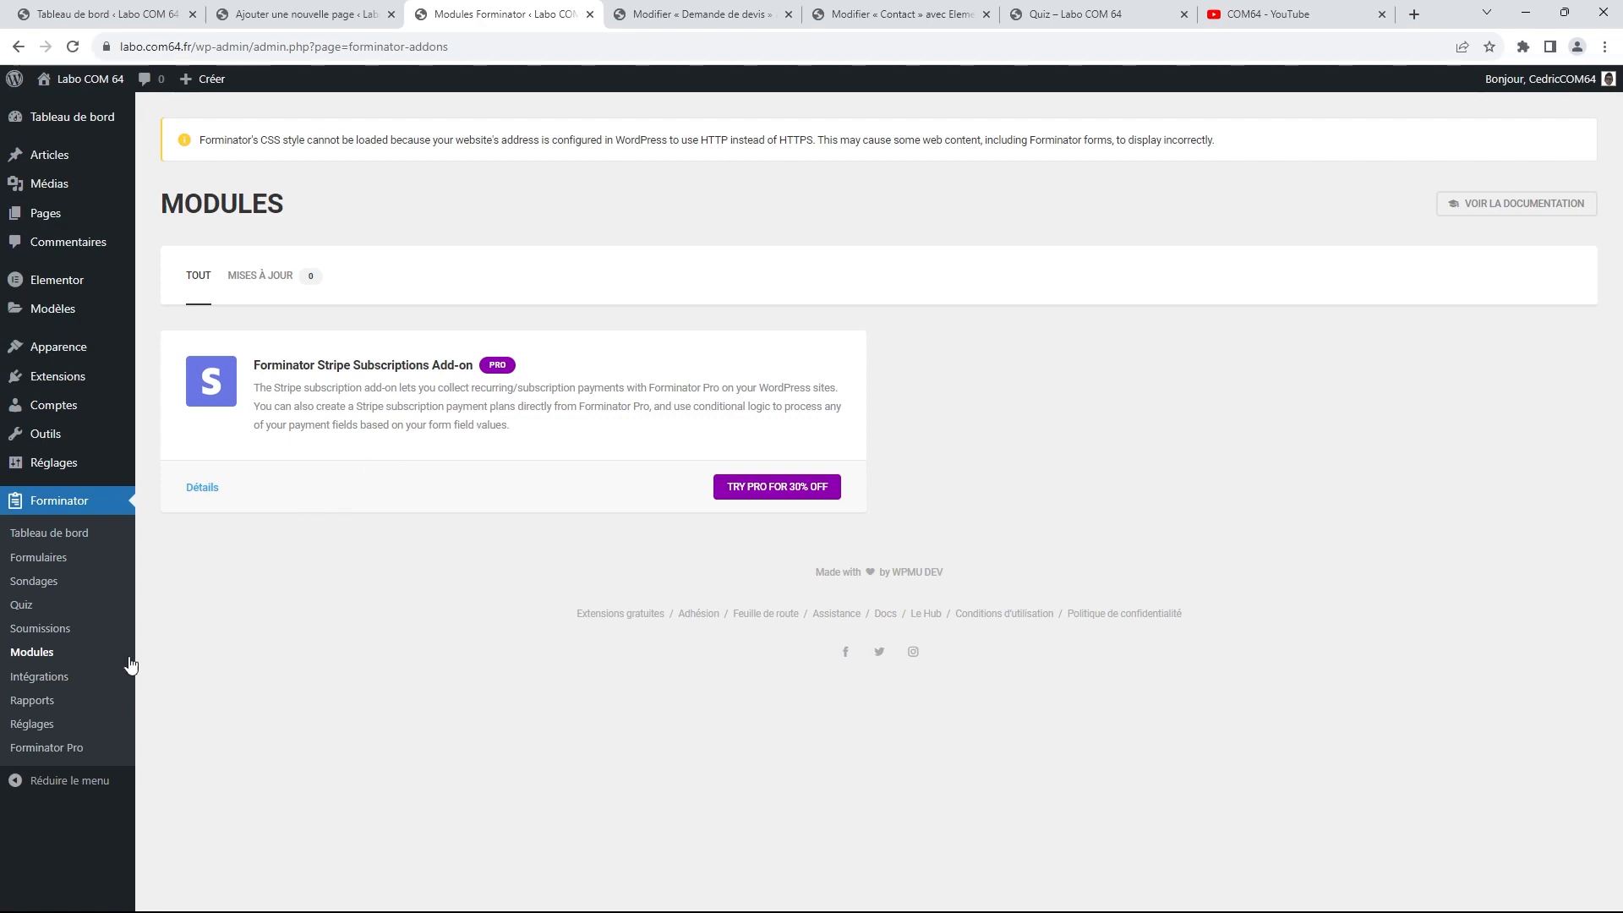
pyautogui.click(51, 681)
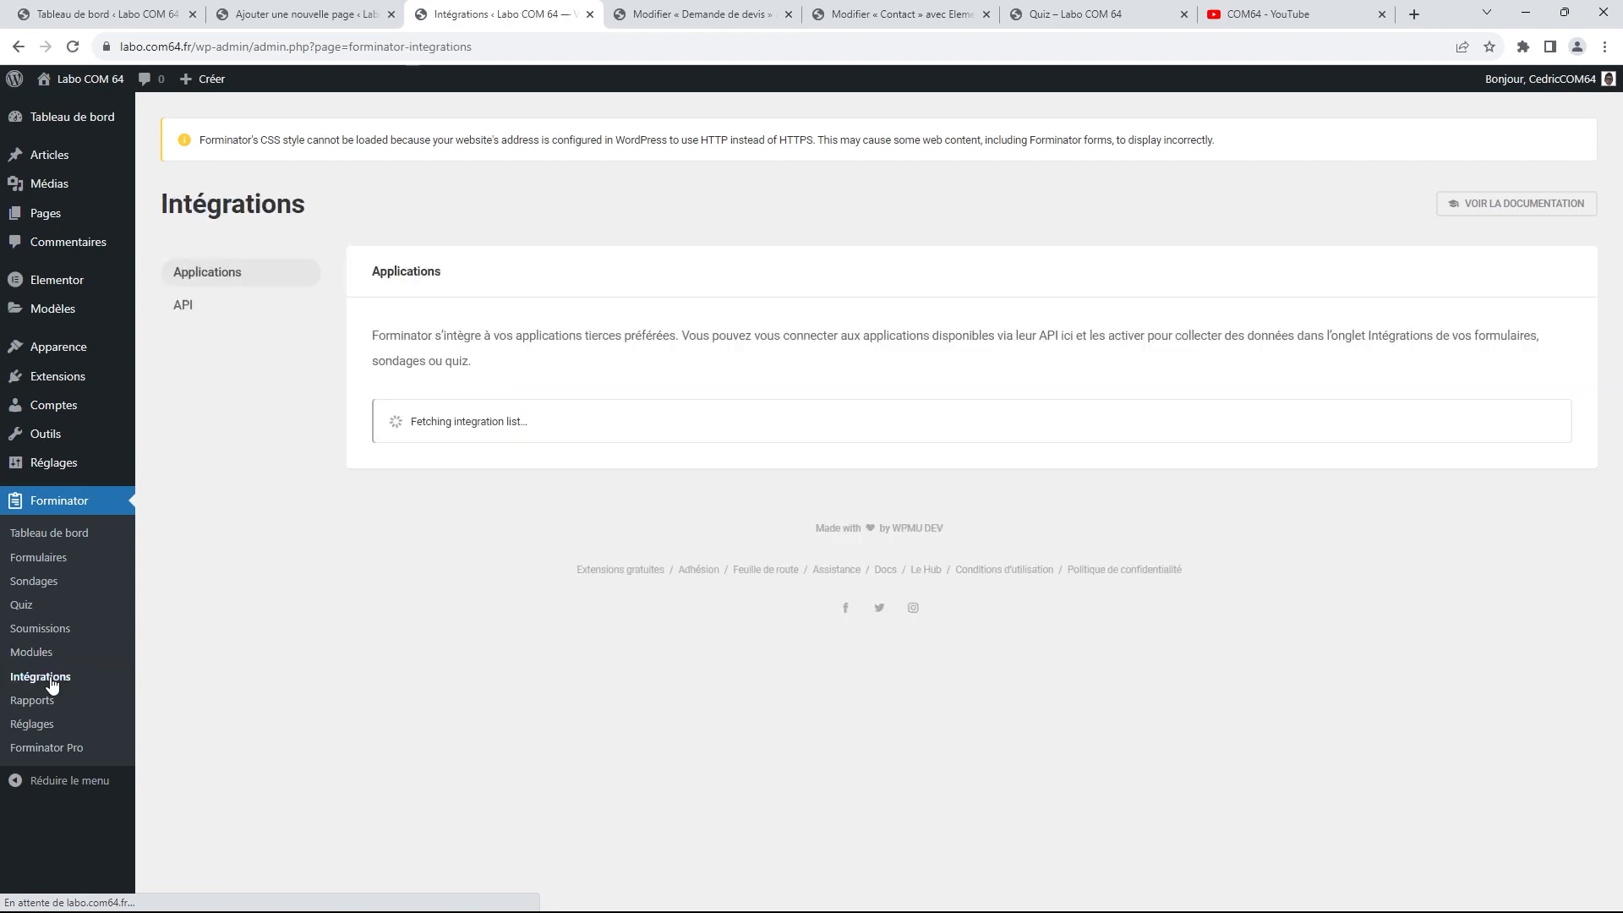
pyautogui.scroll(-3, 672, 471)
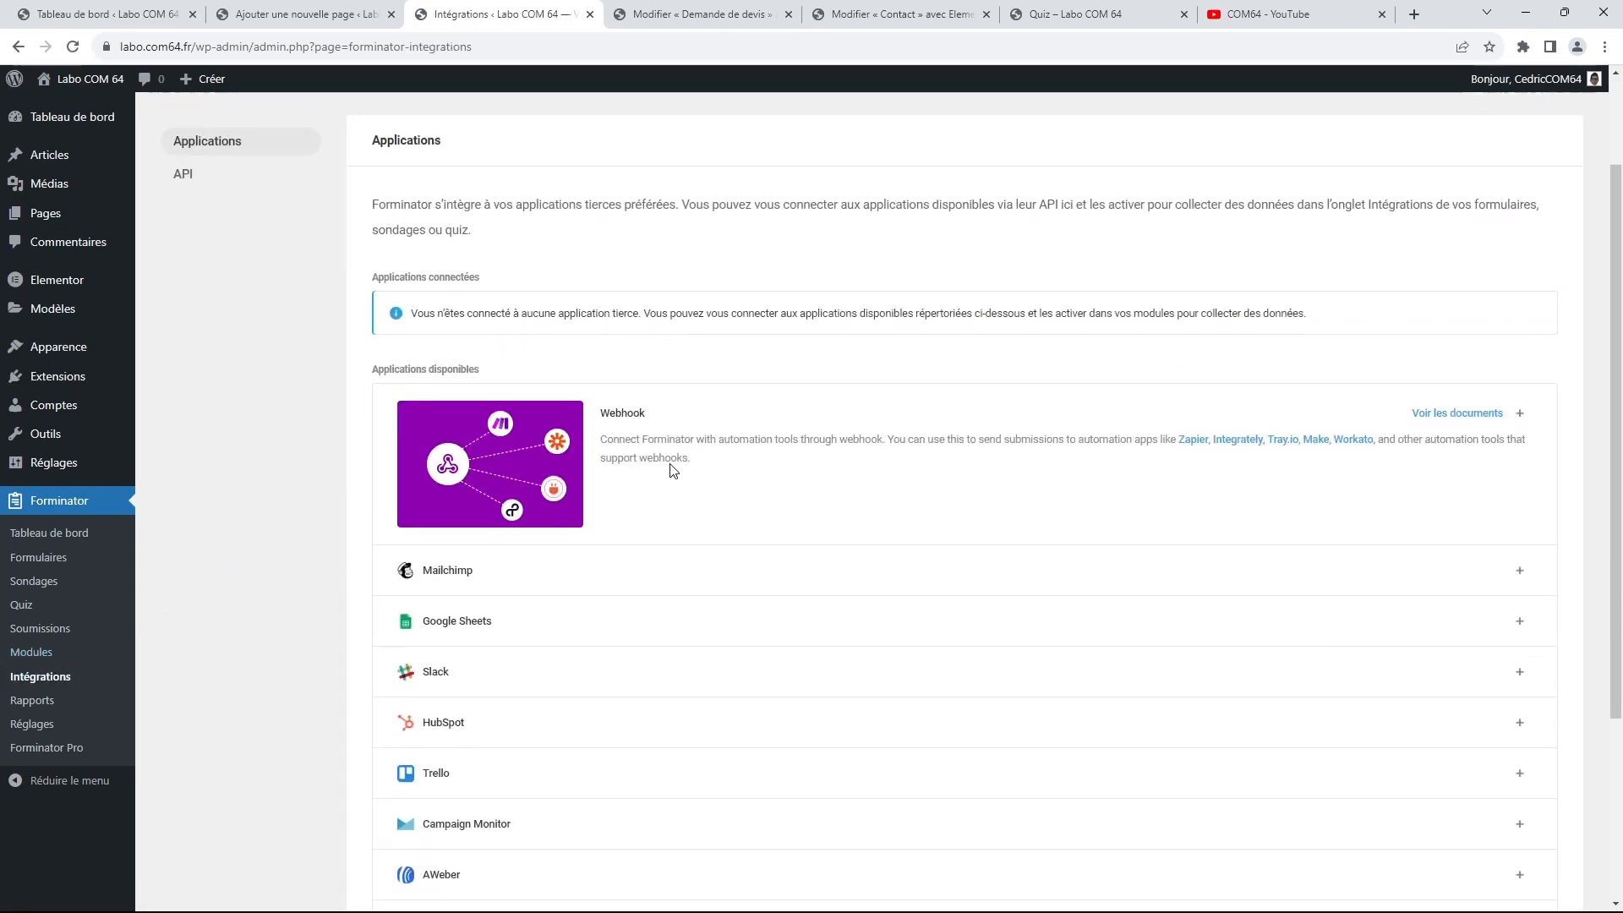
pyautogui.scroll(2, 673, 471)
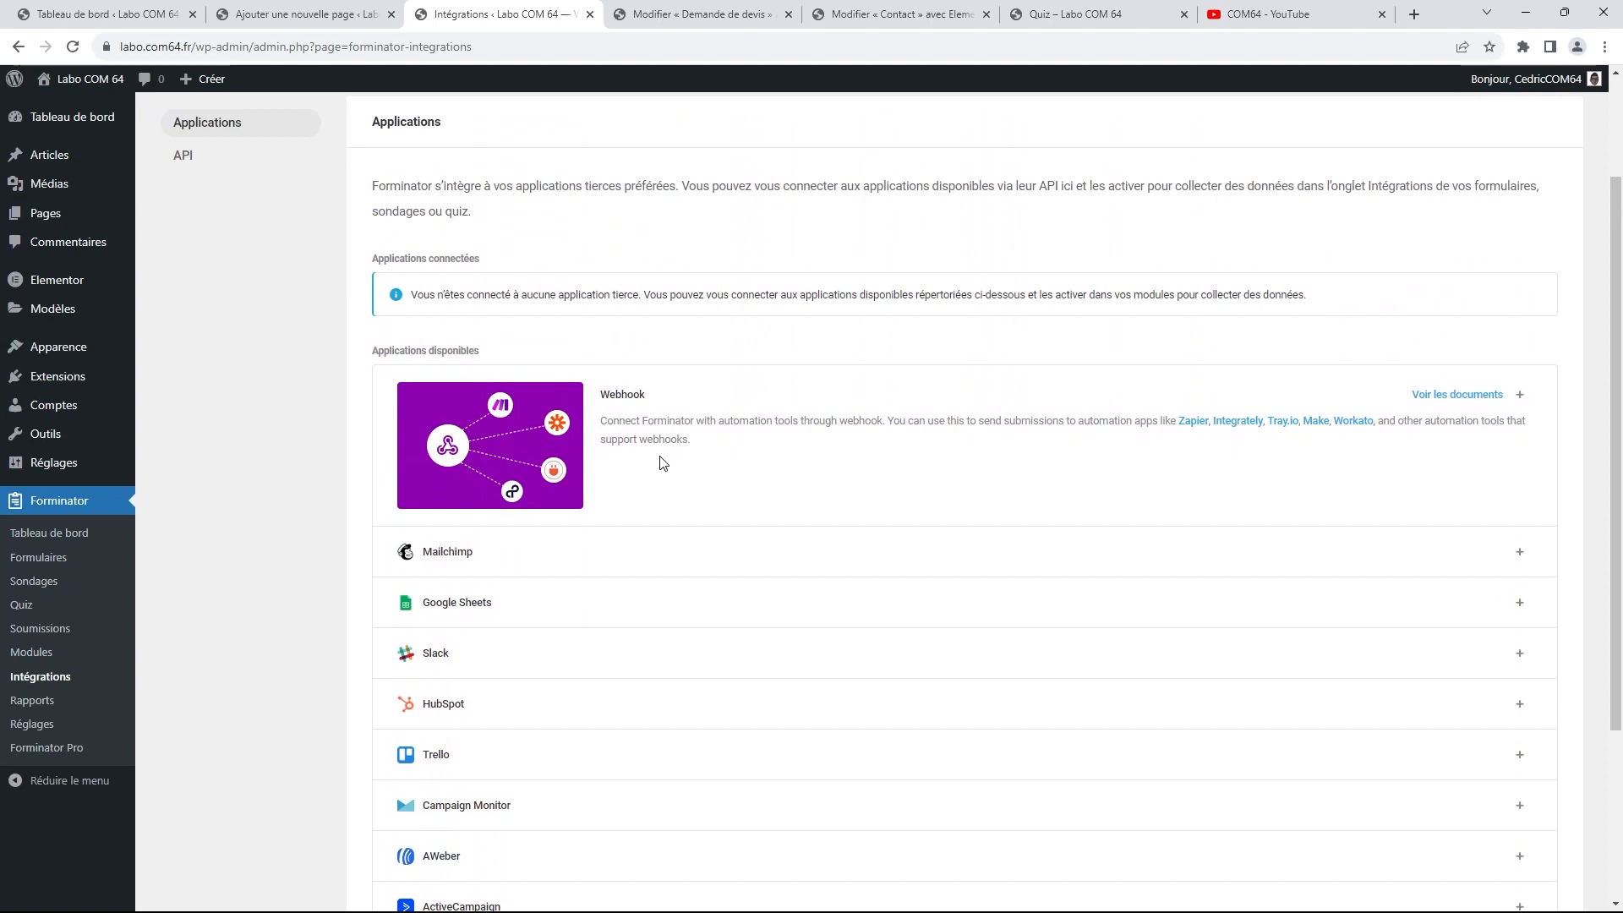
pyautogui.scroll(-2, 666, 439)
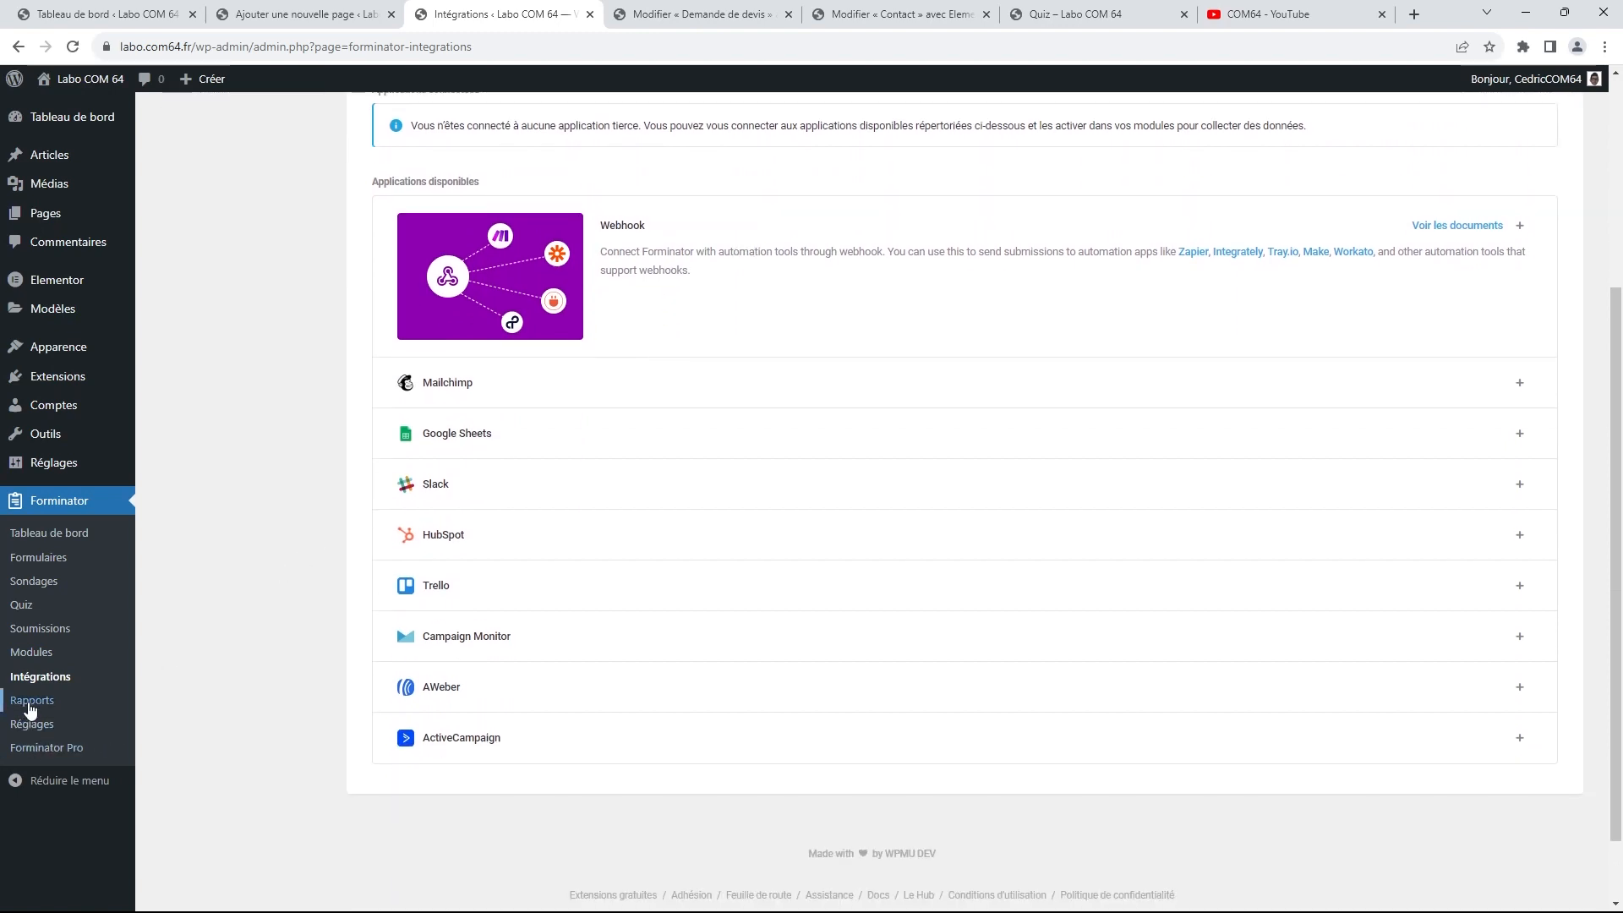
# Open Forminator's reports and examine the available forms and module types
pyautogui.click(31, 702)
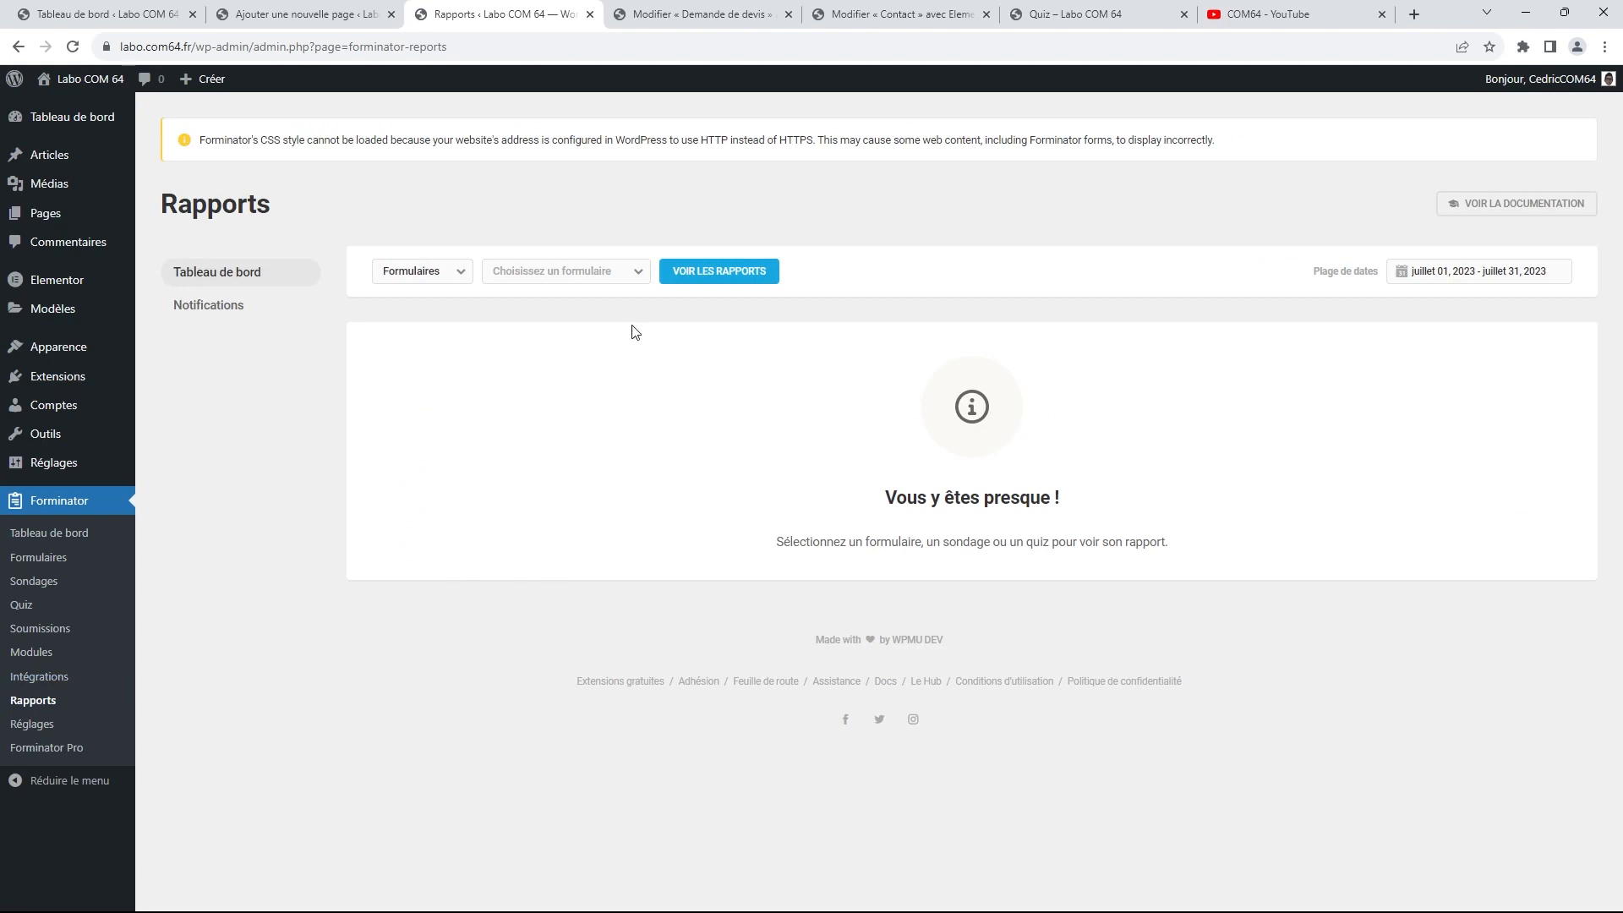
pyautogui.click(603, 276)
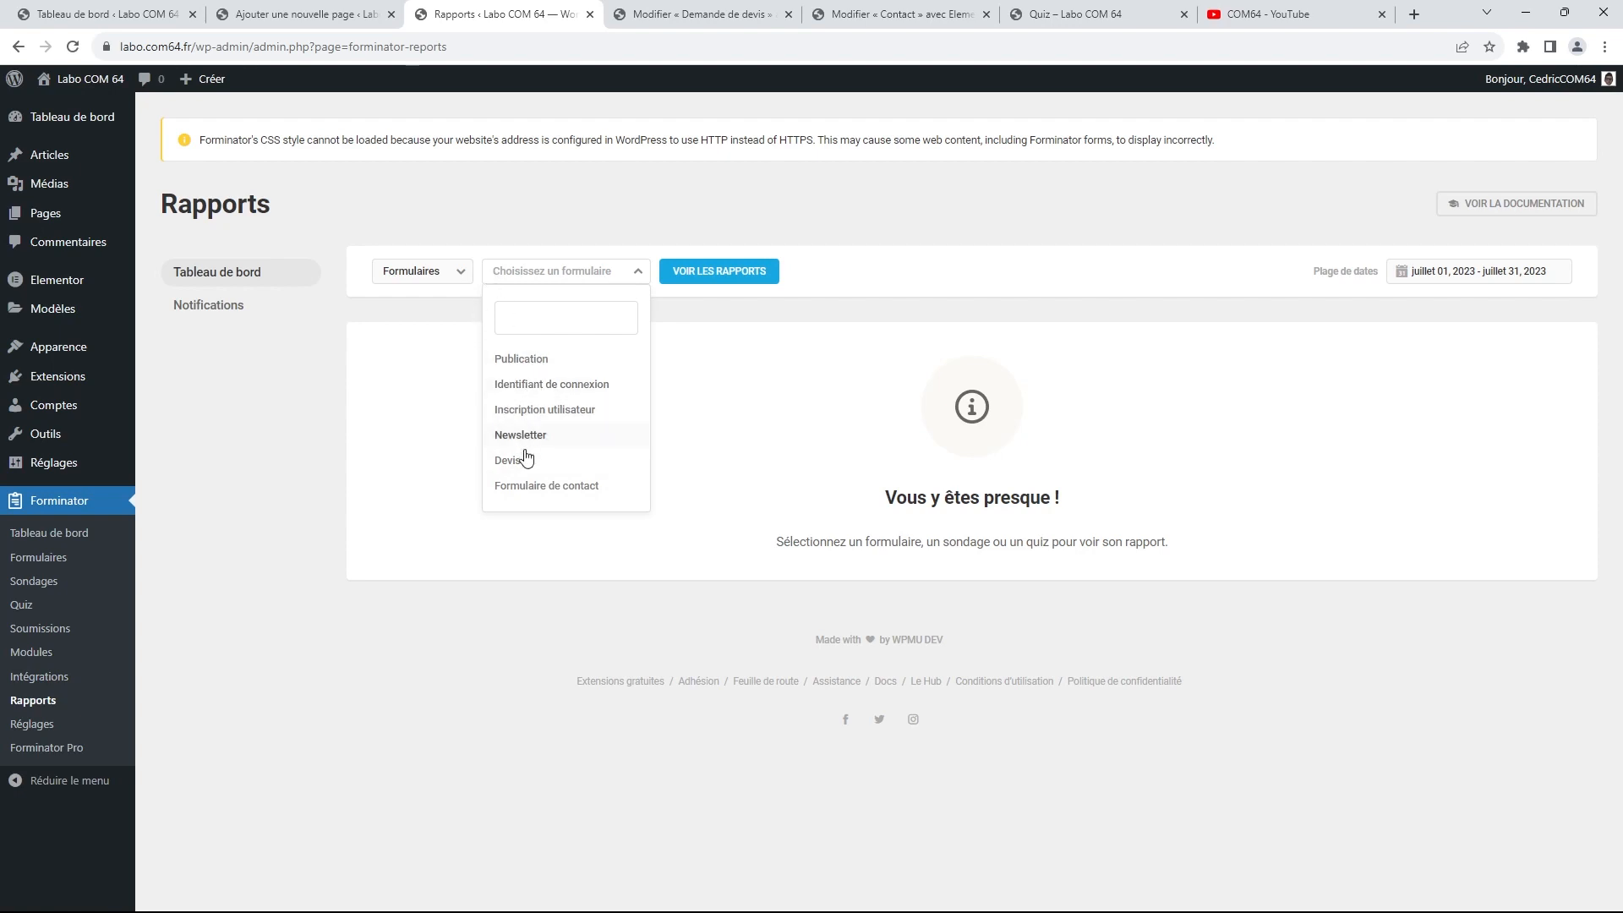
pyautogui.click(462, 271)
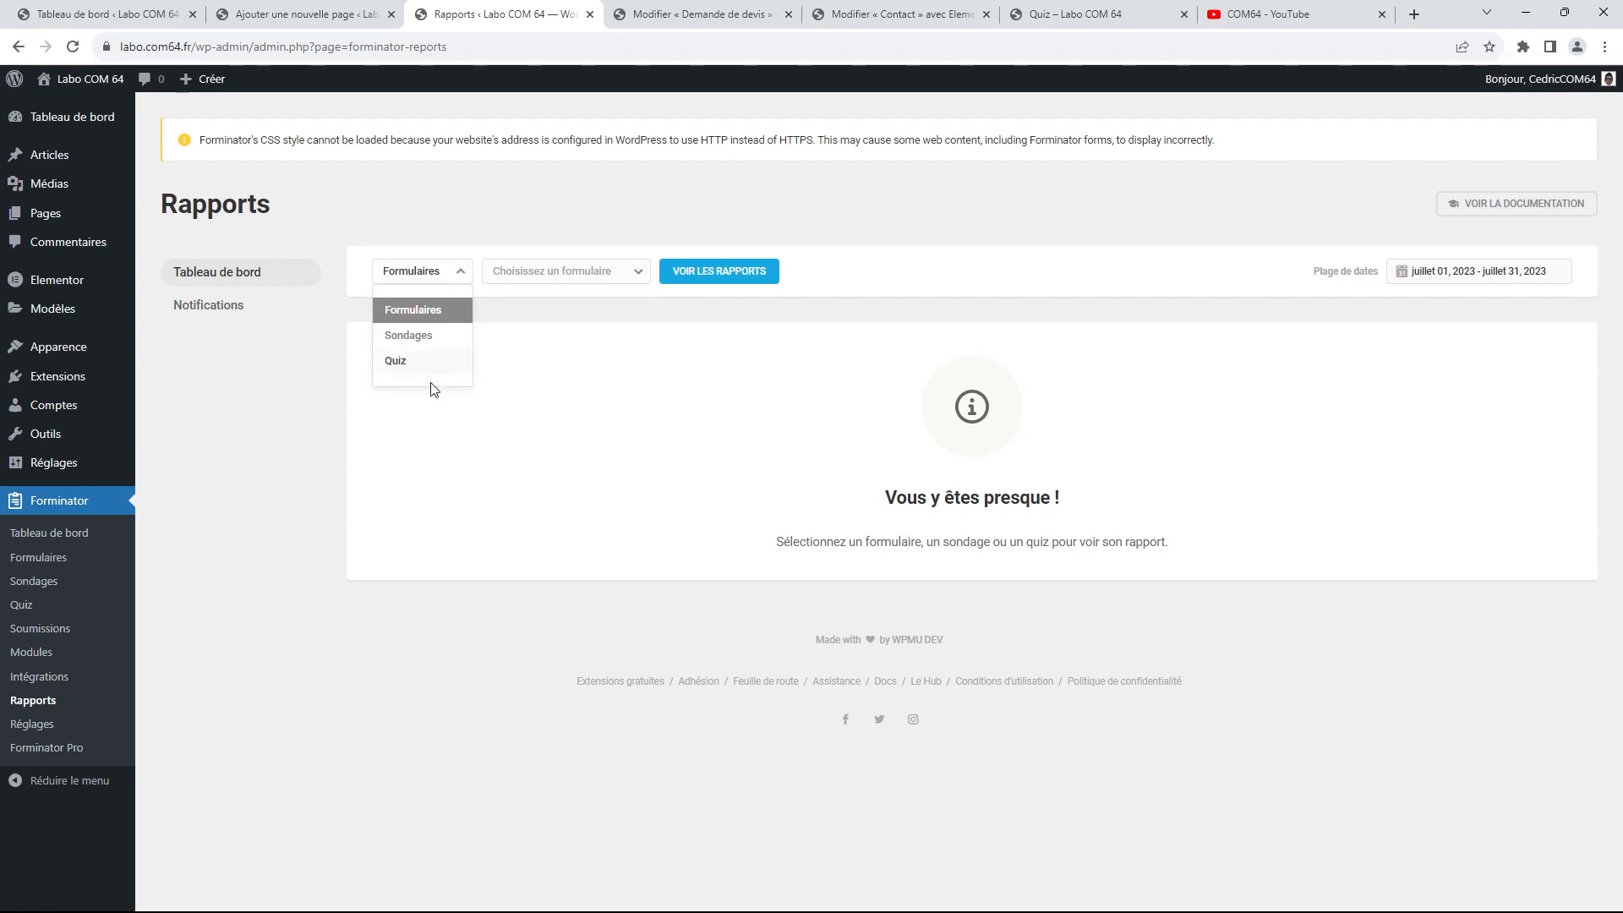
# Review Forminator's general settings for the dashboard module list, sender headers, pagination and form editor
pyautogui.click(48, 723)
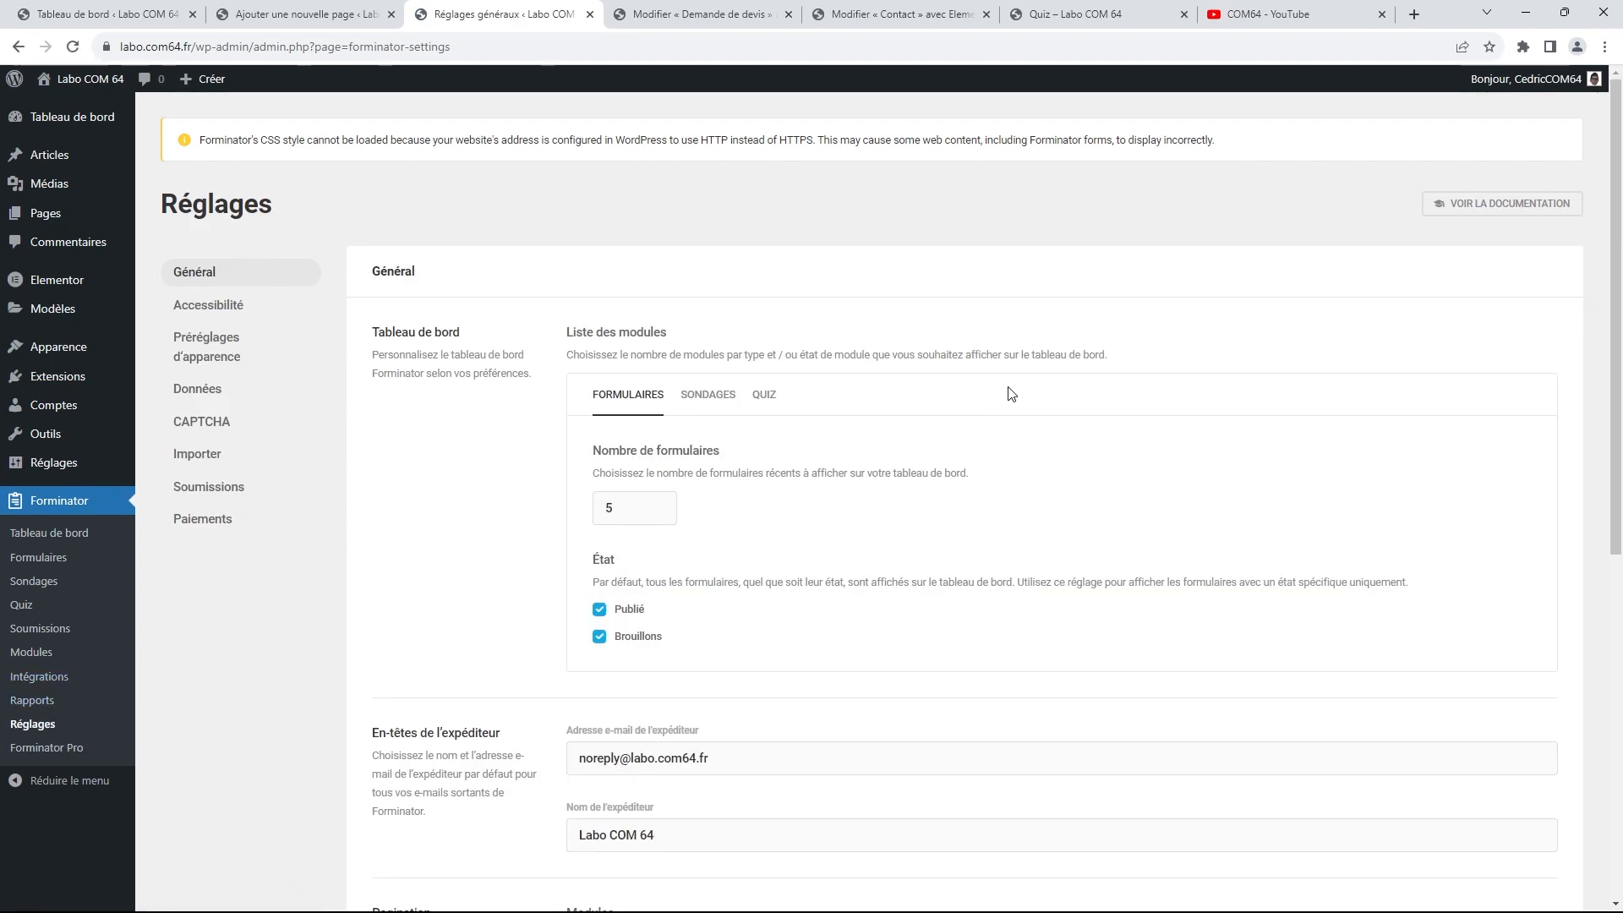
pyautogui.scroll(-1, 1011, 394)
pyautogui.scroll(-3, 1015, 390)
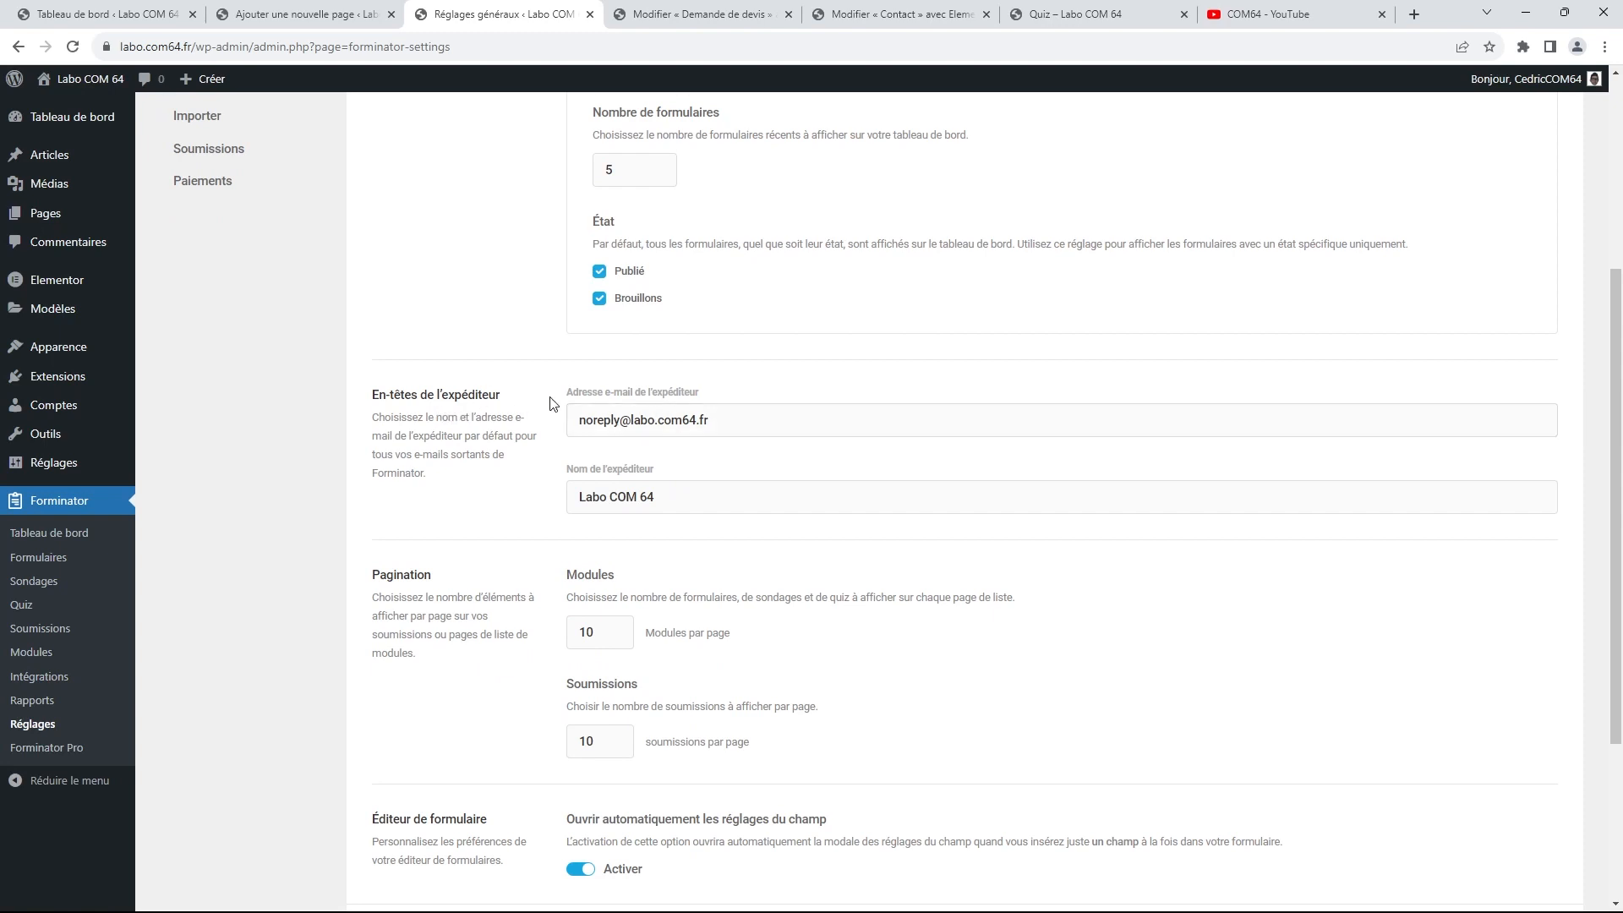
pyautogui.scroll(-2, 583, 397)
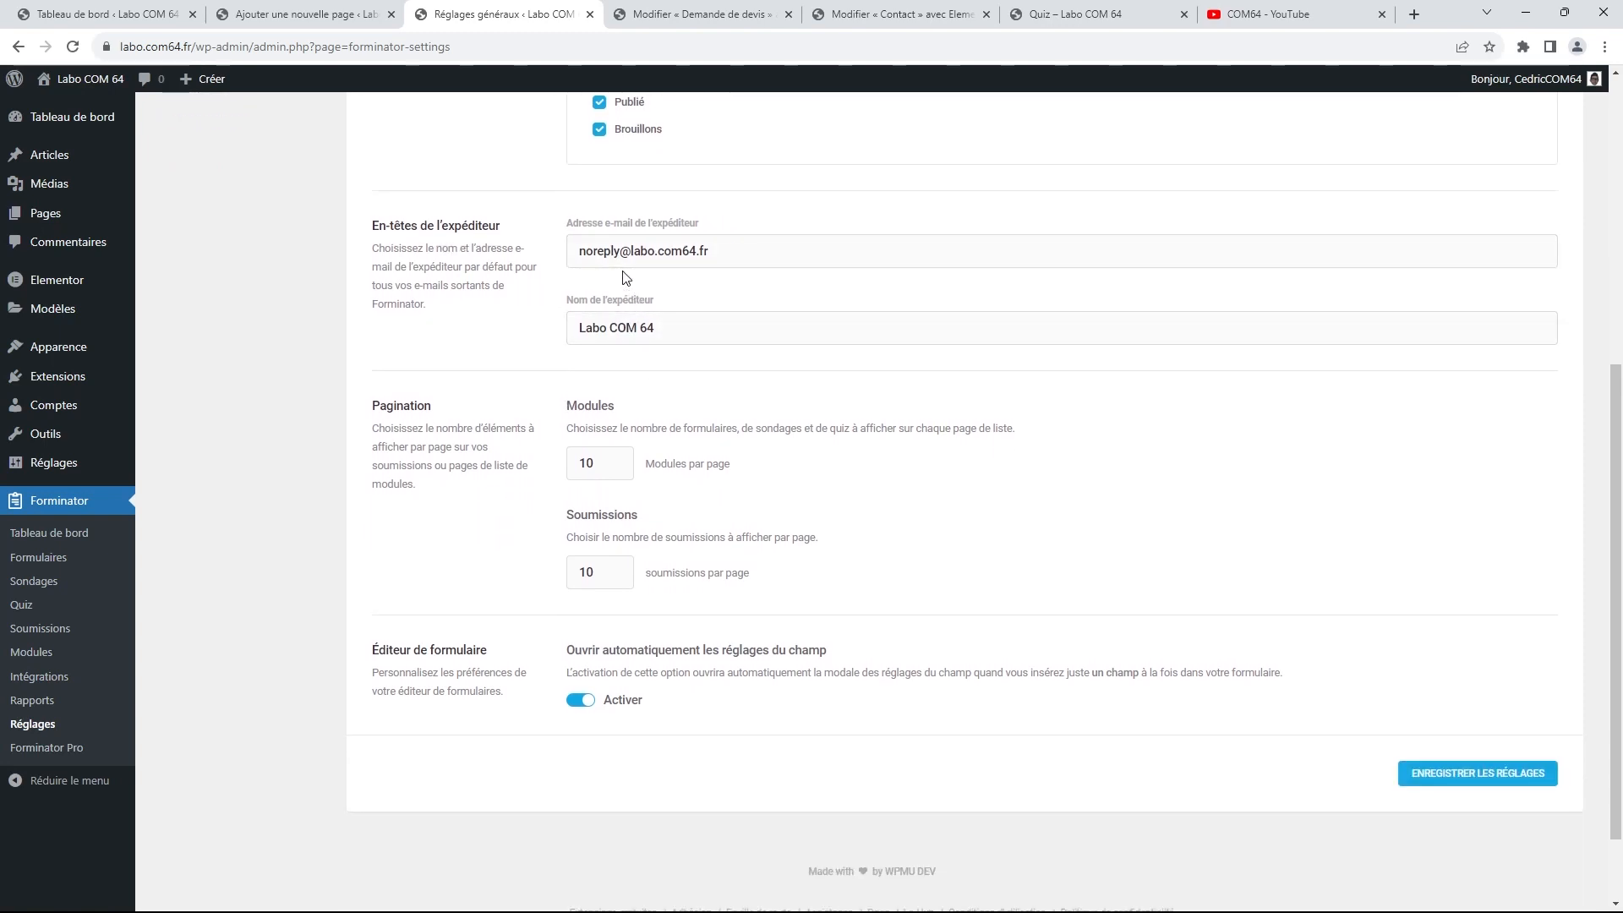
pyautogui.scroll(-2, 640, 324)
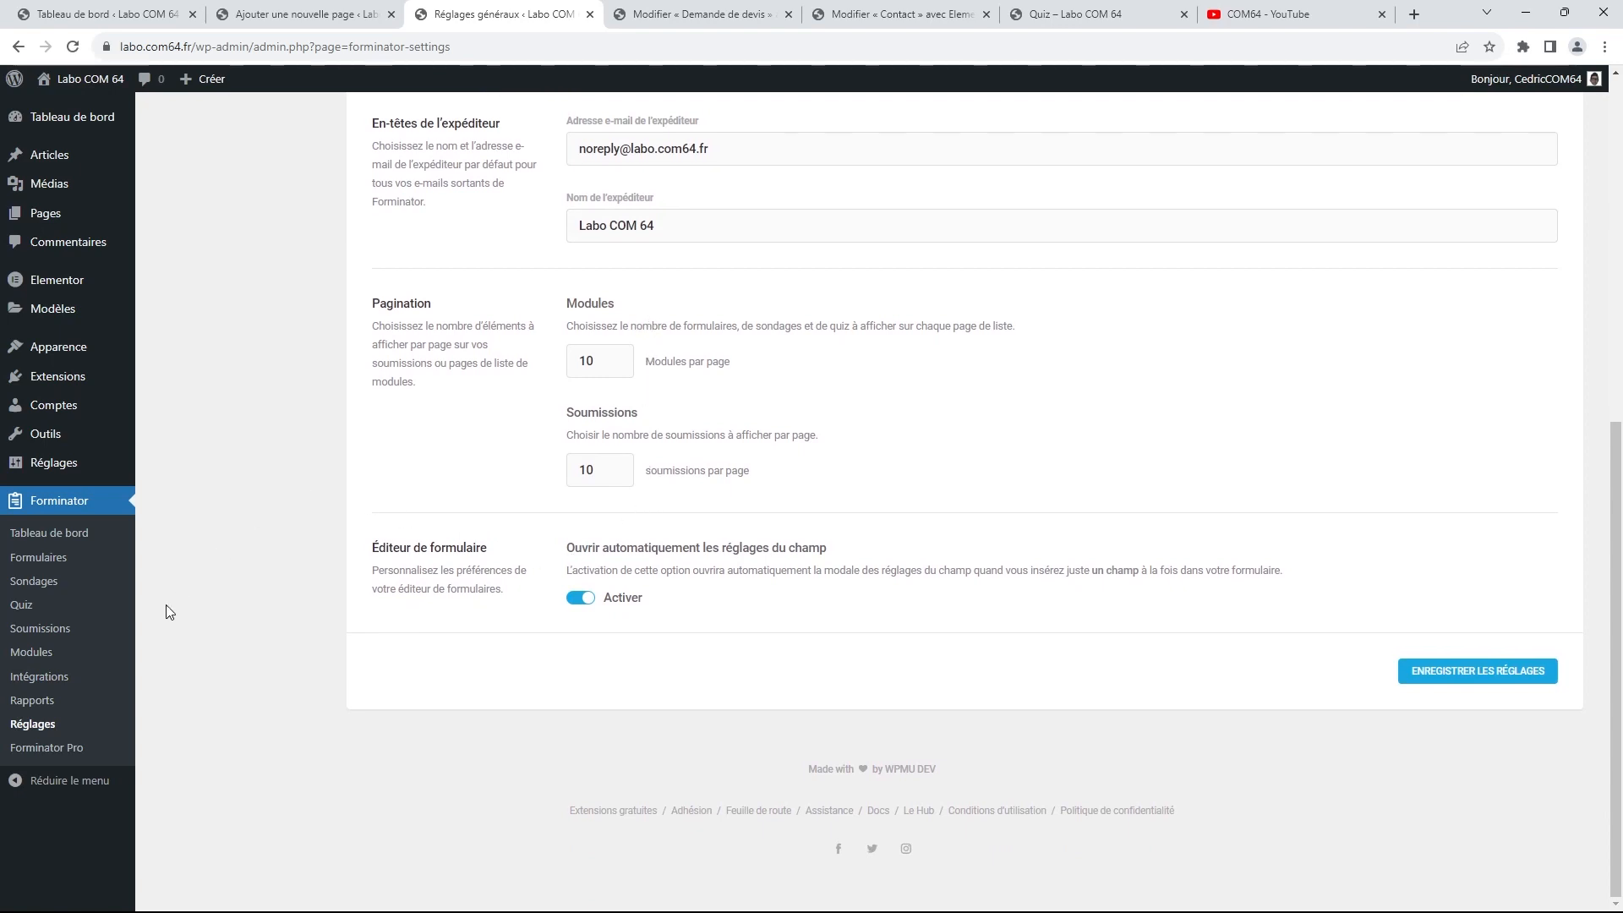
# Read through the Forminator Pro upgrade page and its list of Pro features
pyautogui.click(63, 750)
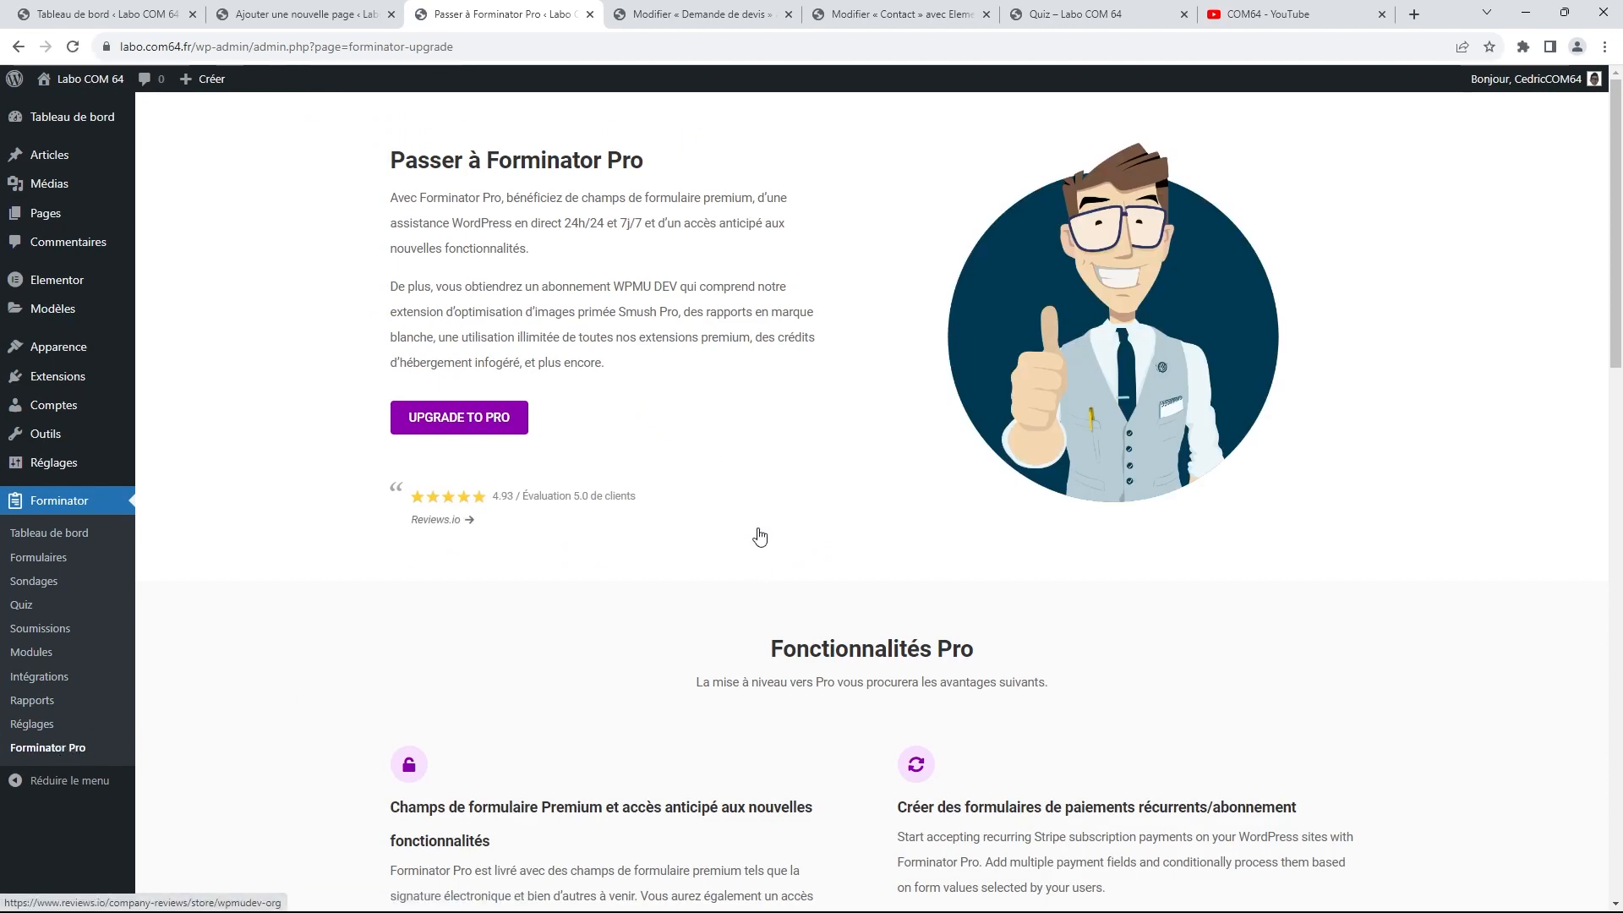
pyautogui.scroll(-2, 786, 511)
pyautogui.scroll(1, 787, 507)
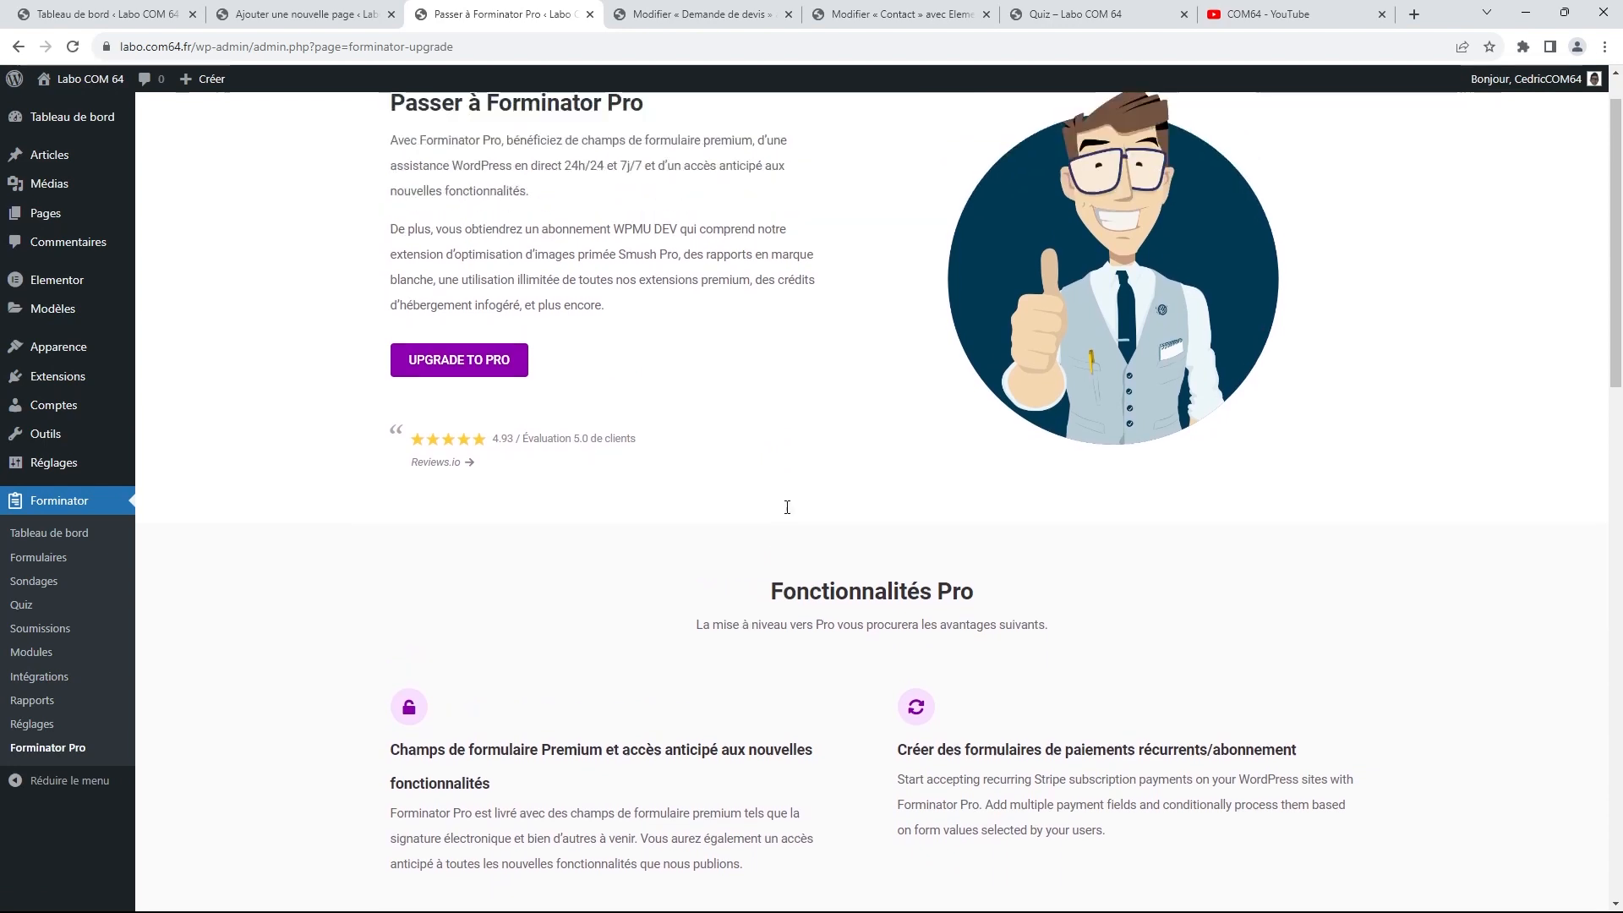
pyautogui.scroll(1, 787, 507)
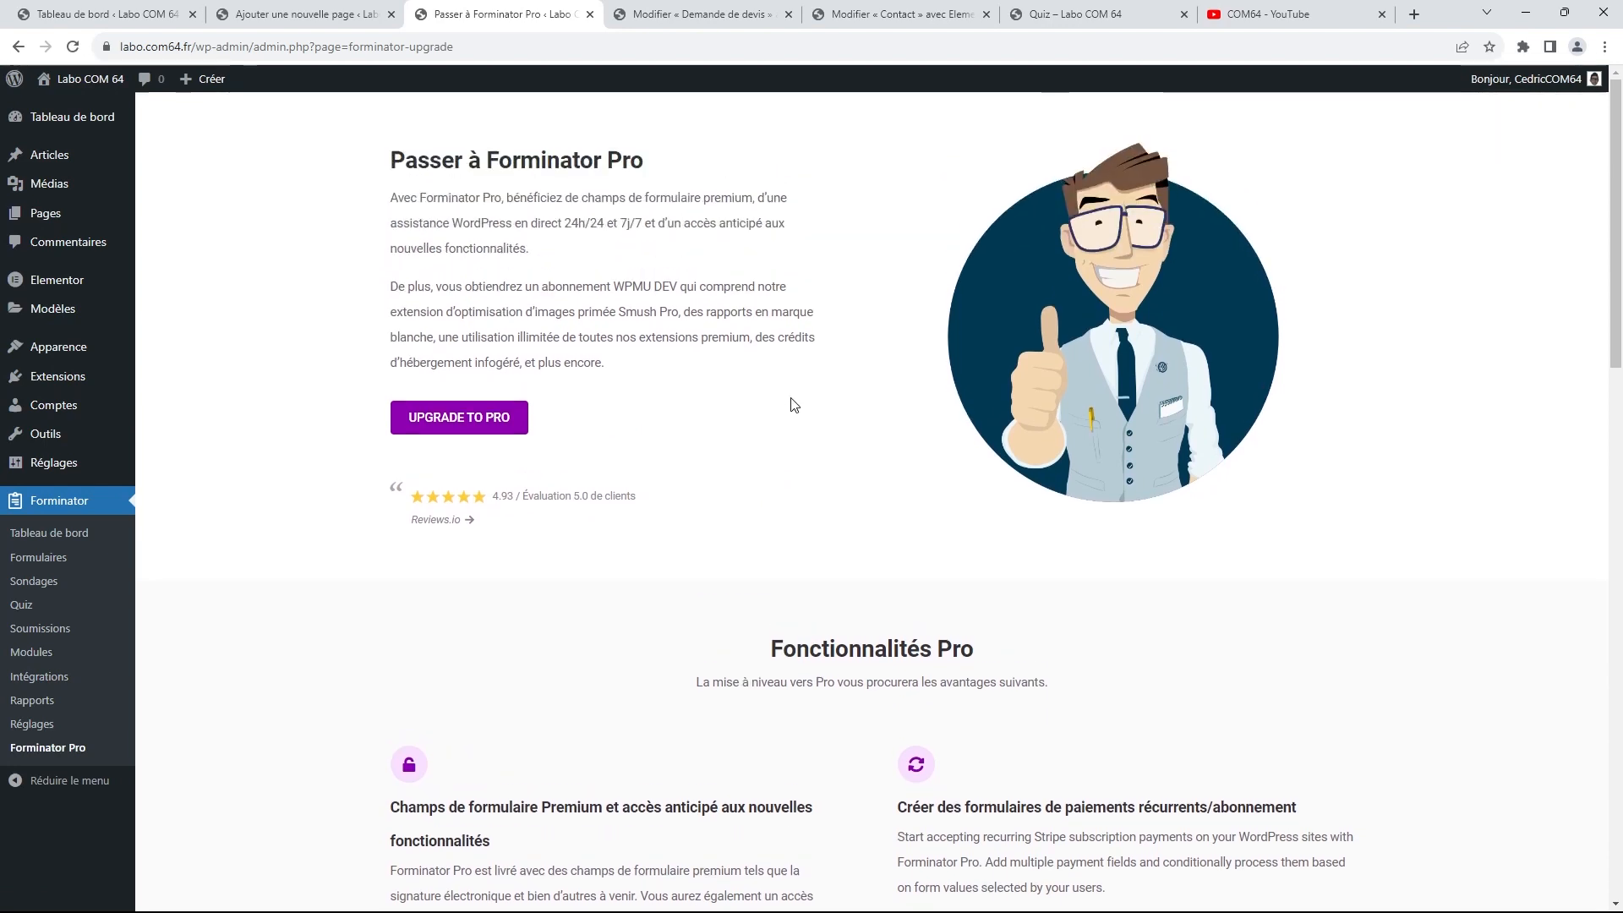
pyautogui.scroll(-3, 794, 426)
pyautogui.scroll(-4, 795, 434)
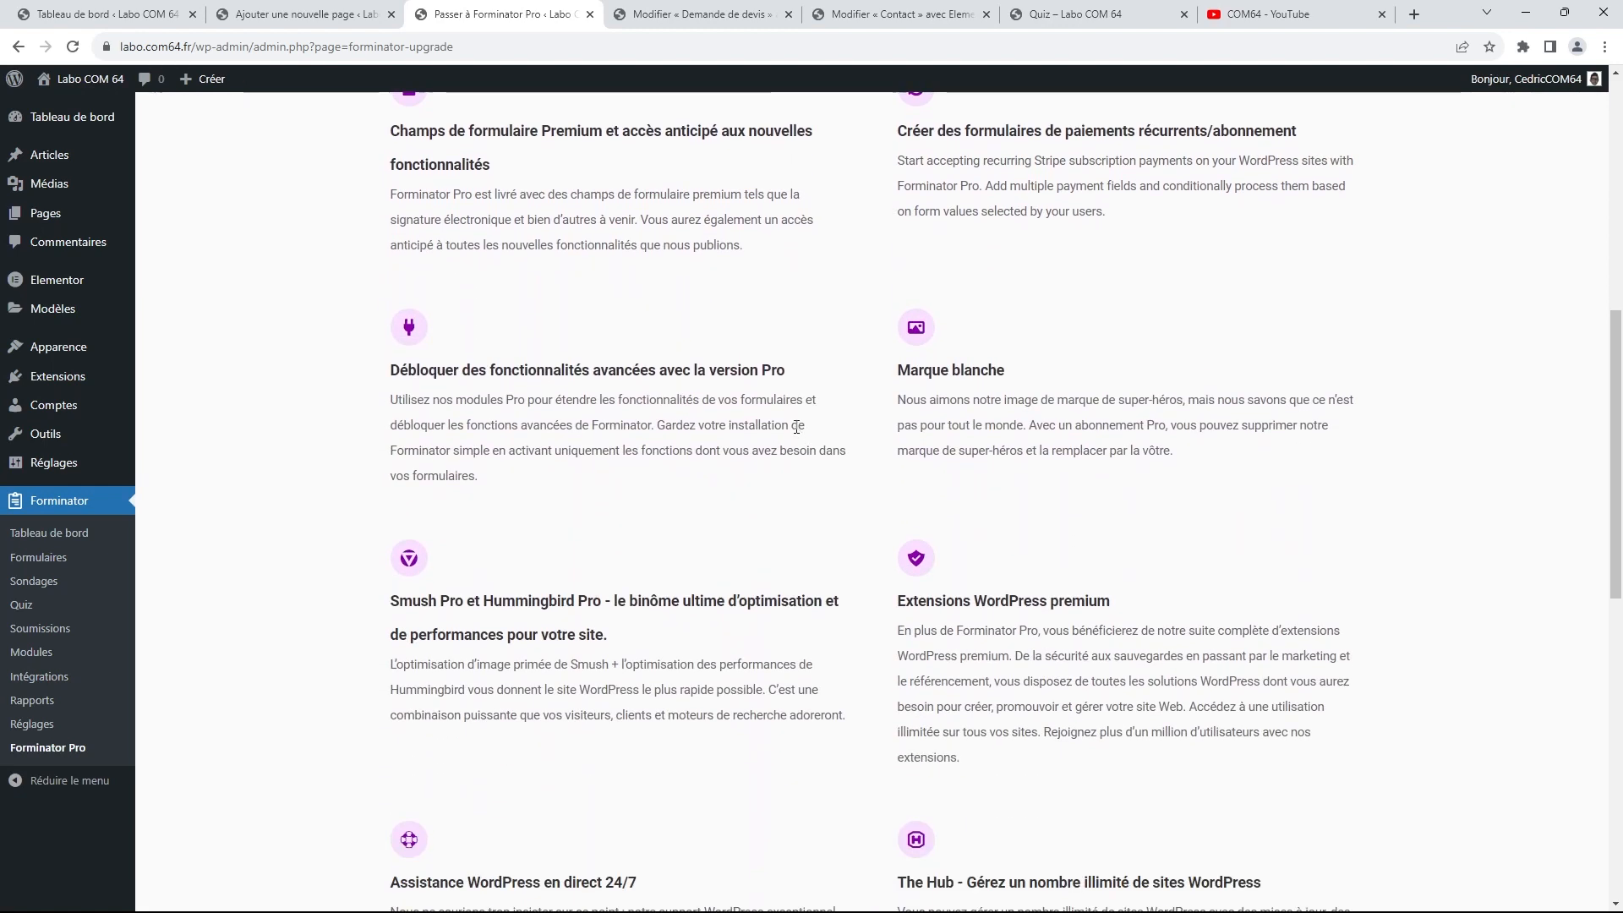
pyautogui.scroll(3, 981, 364)
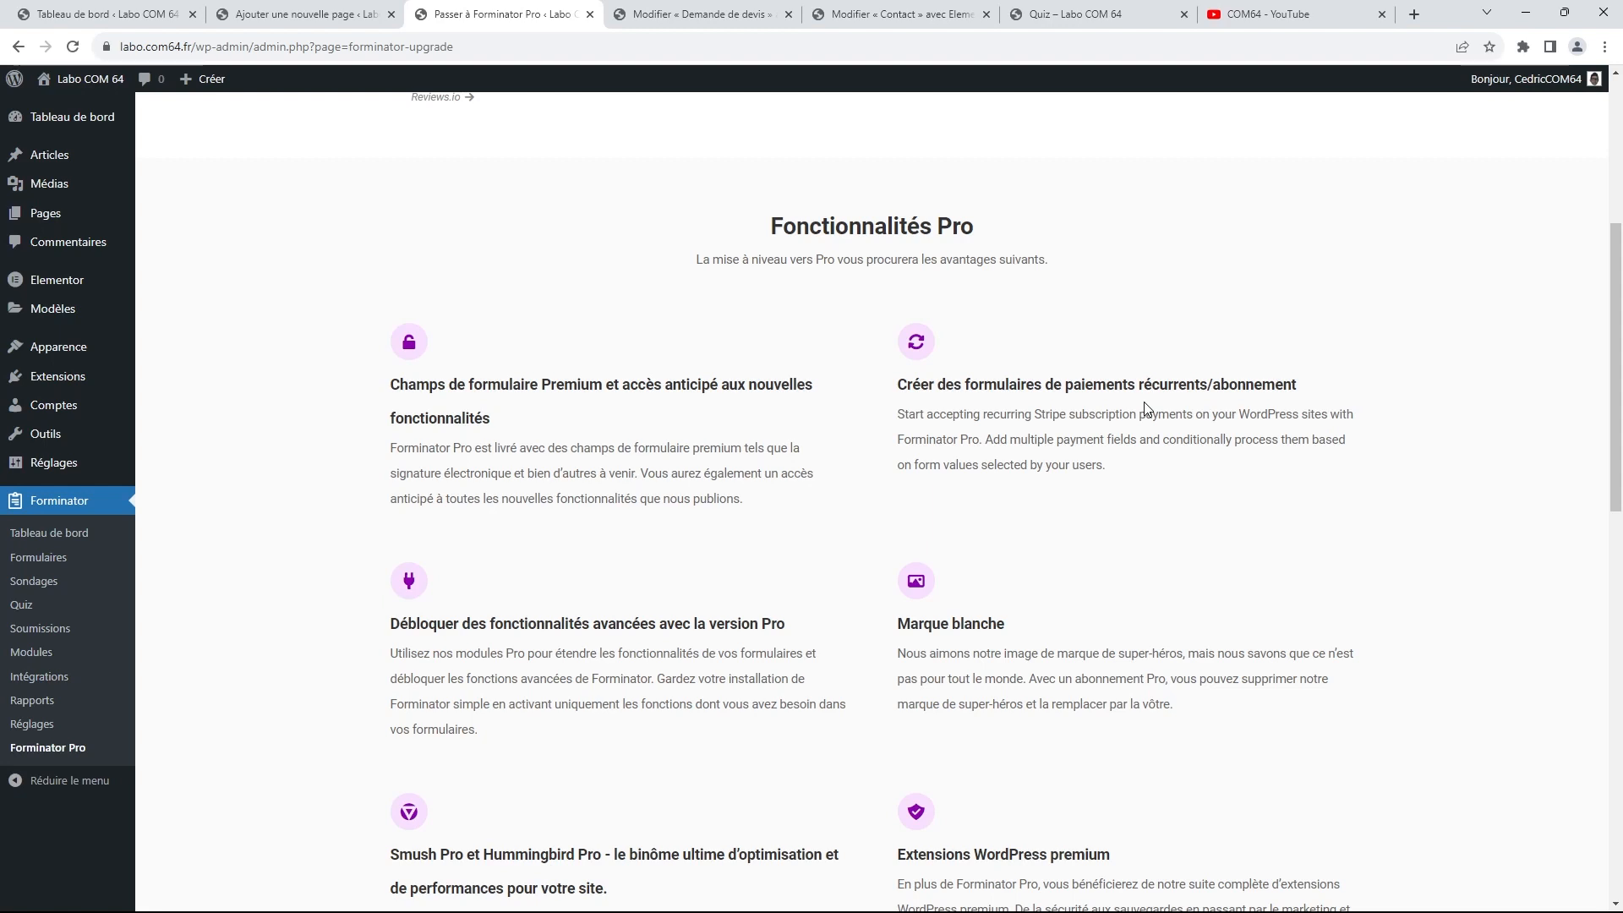
pyautogui.scroll(-2, 1143, 403)
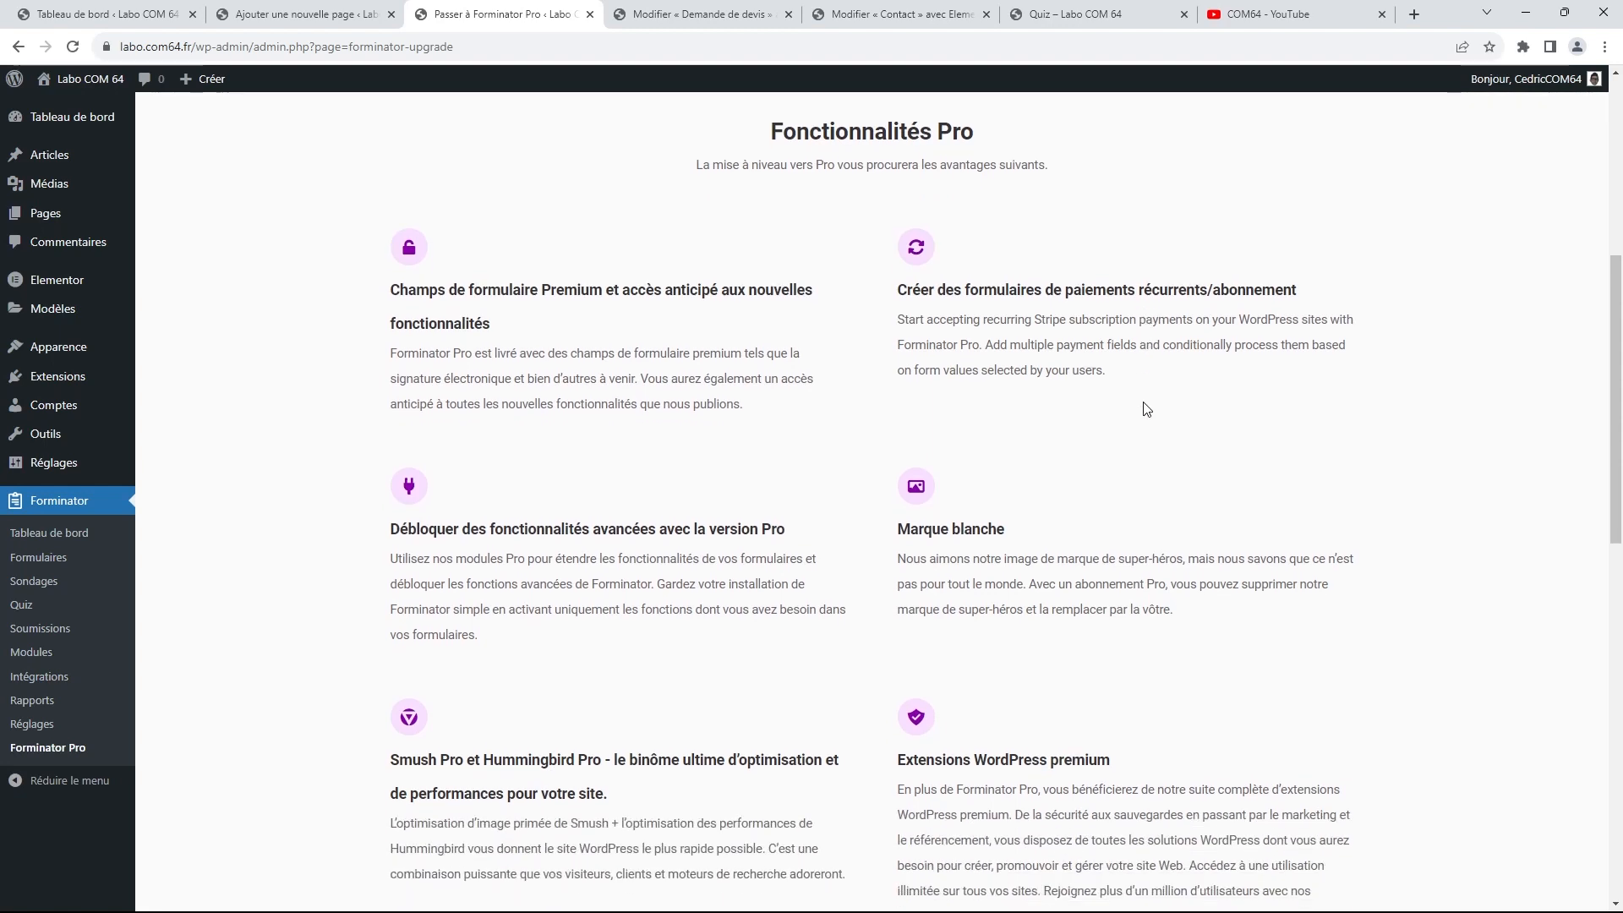
pyautogui.scroll(-1, 1146, 409)
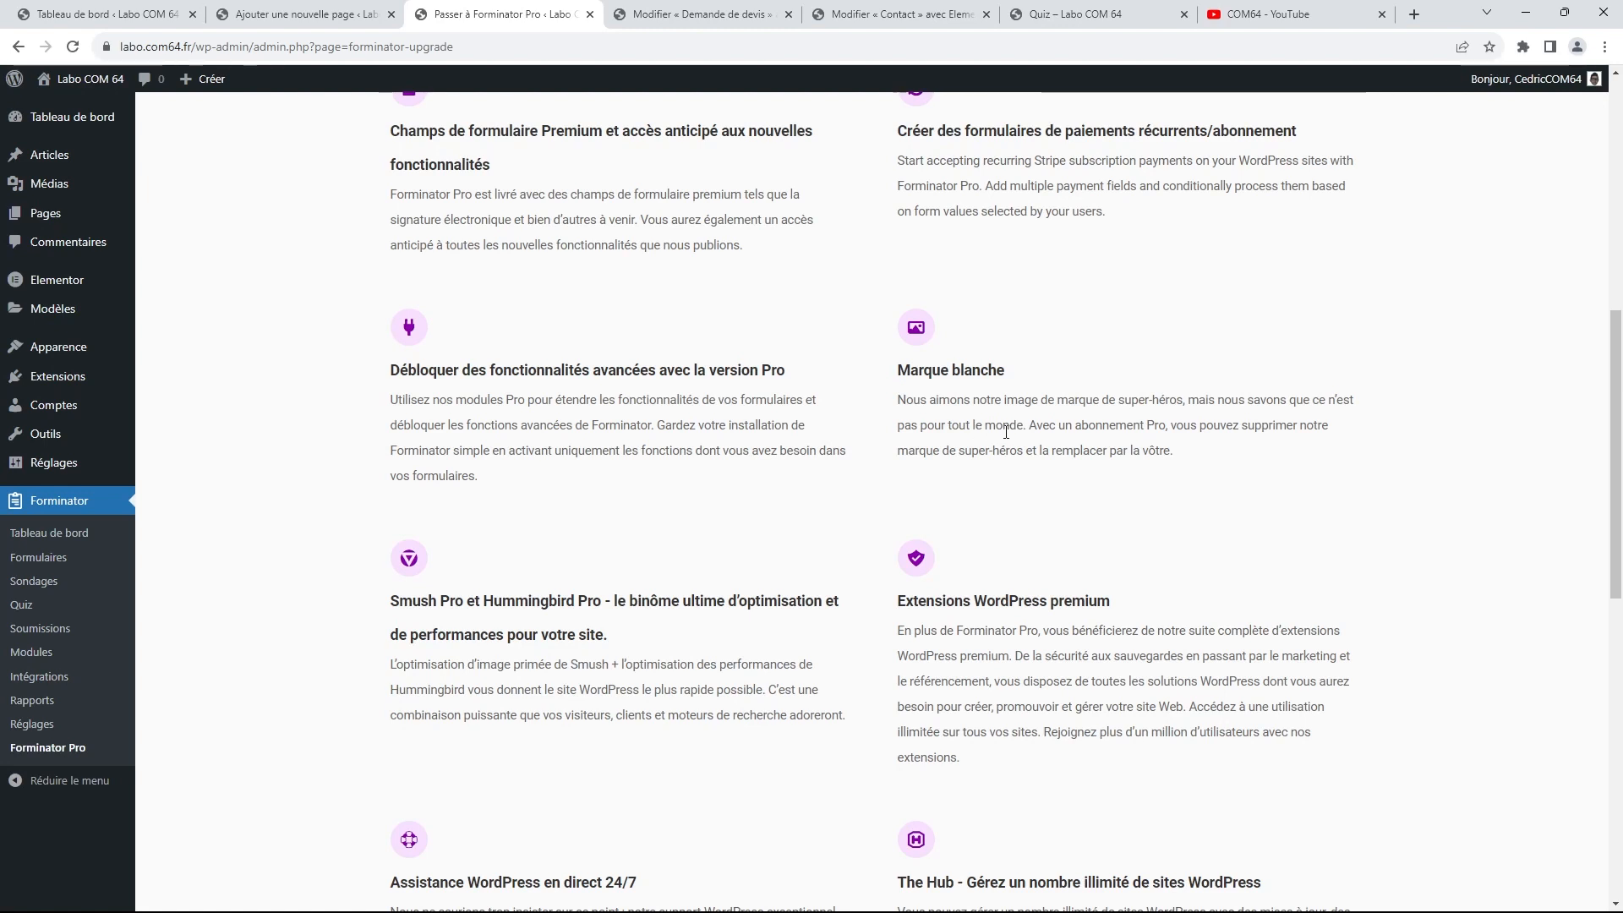
pyautogui.scroll(-2, 1006, 433)
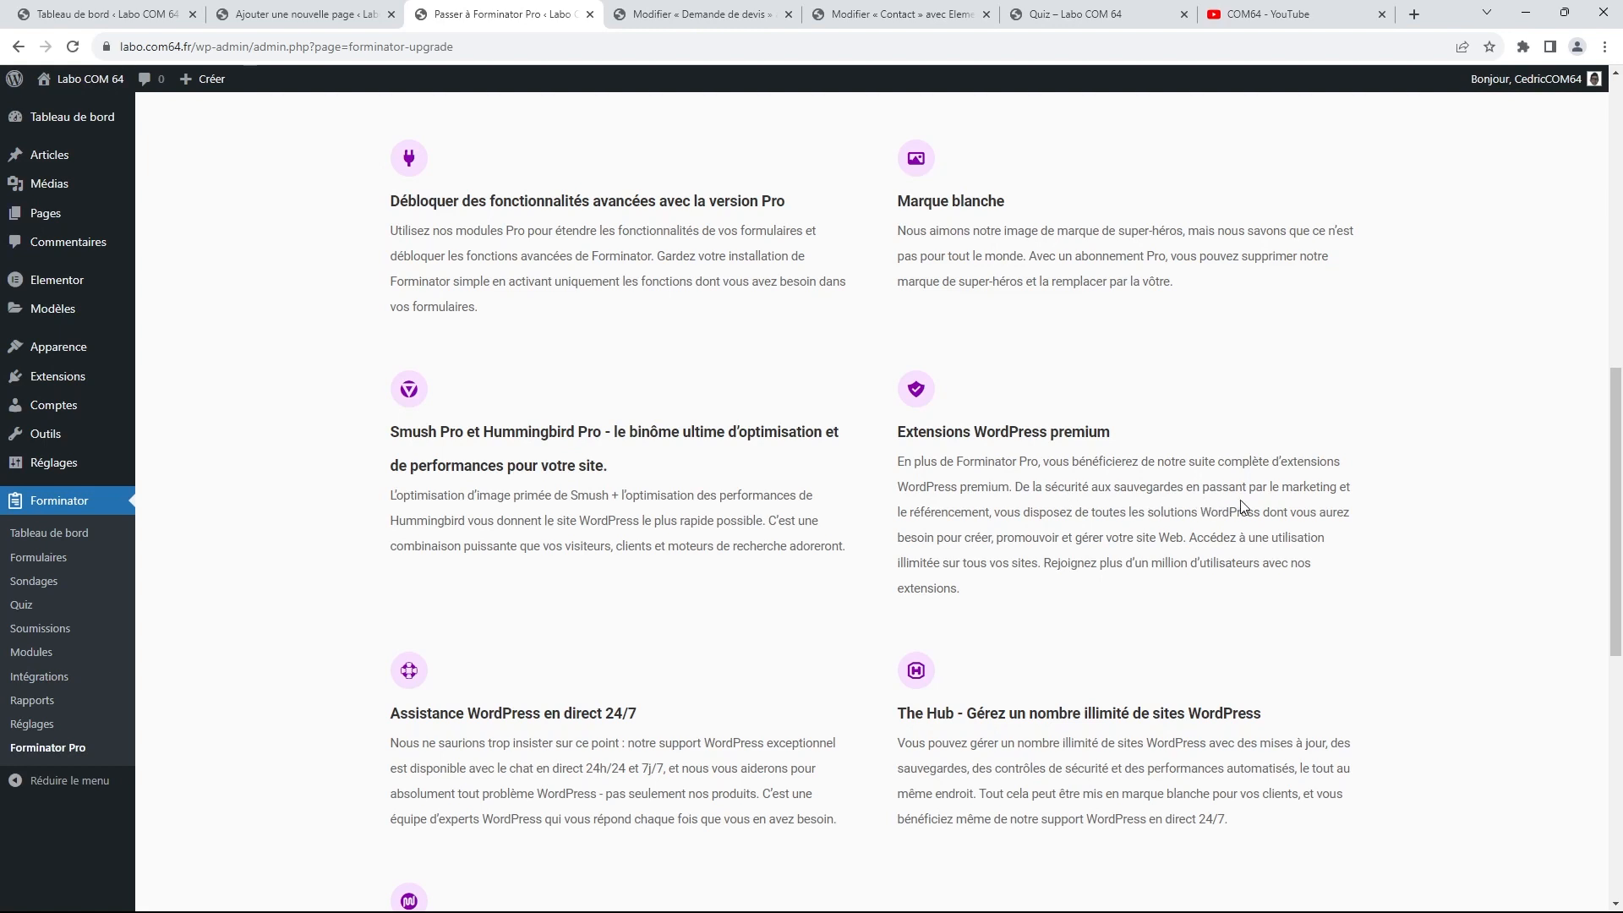
pyautogui.scroll(-1, 1278, 505)
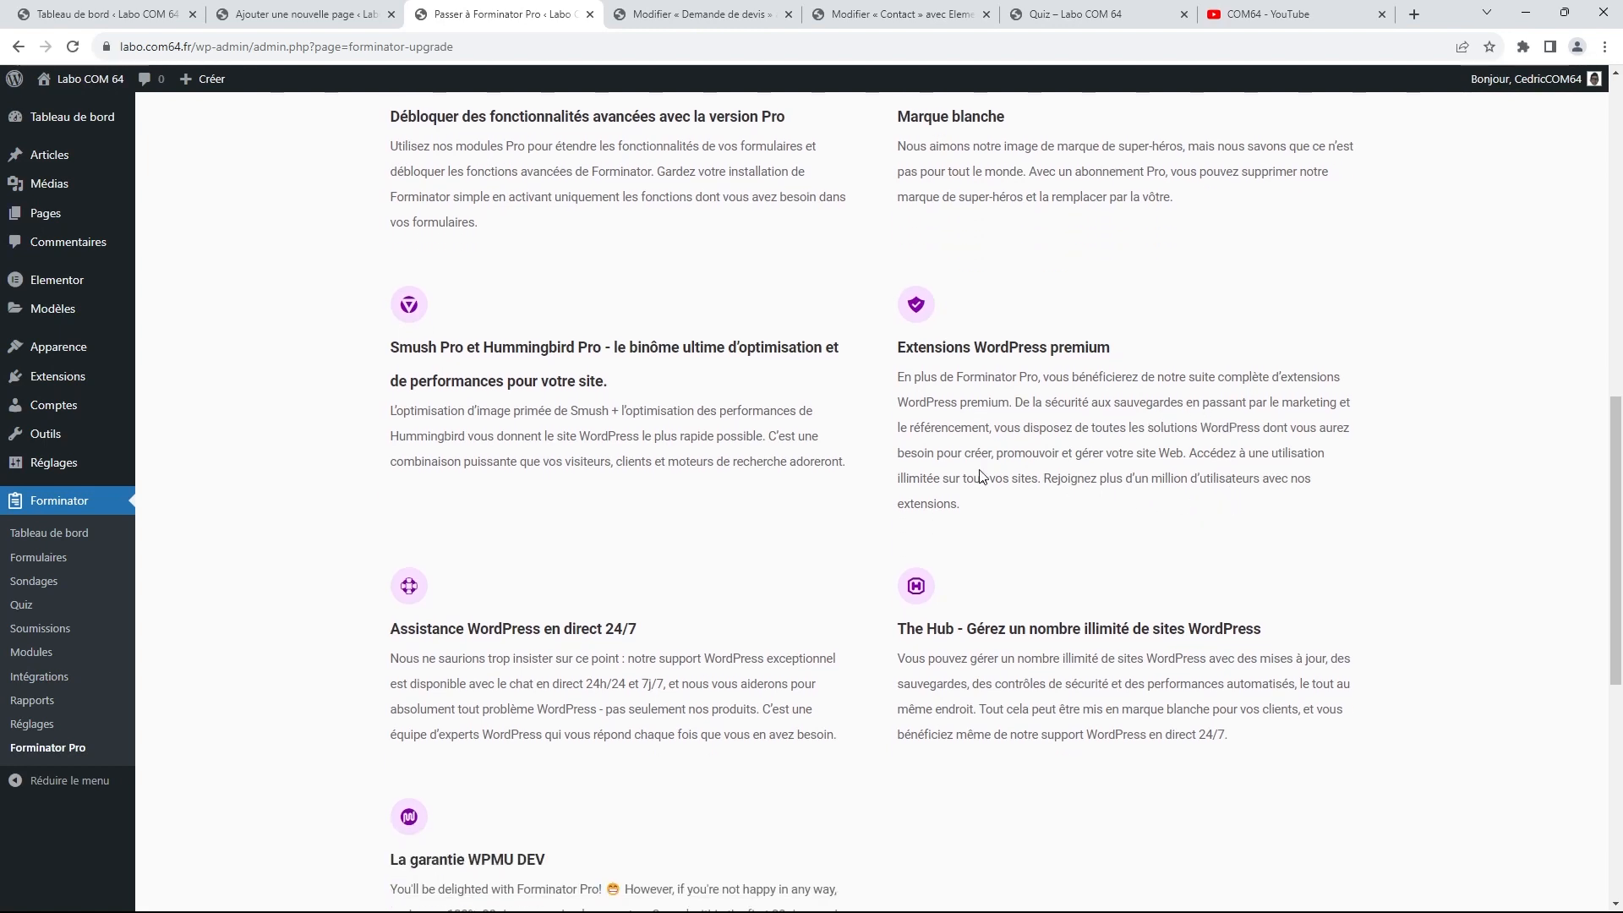
pyautogui.scroll(-2, 725, 429)
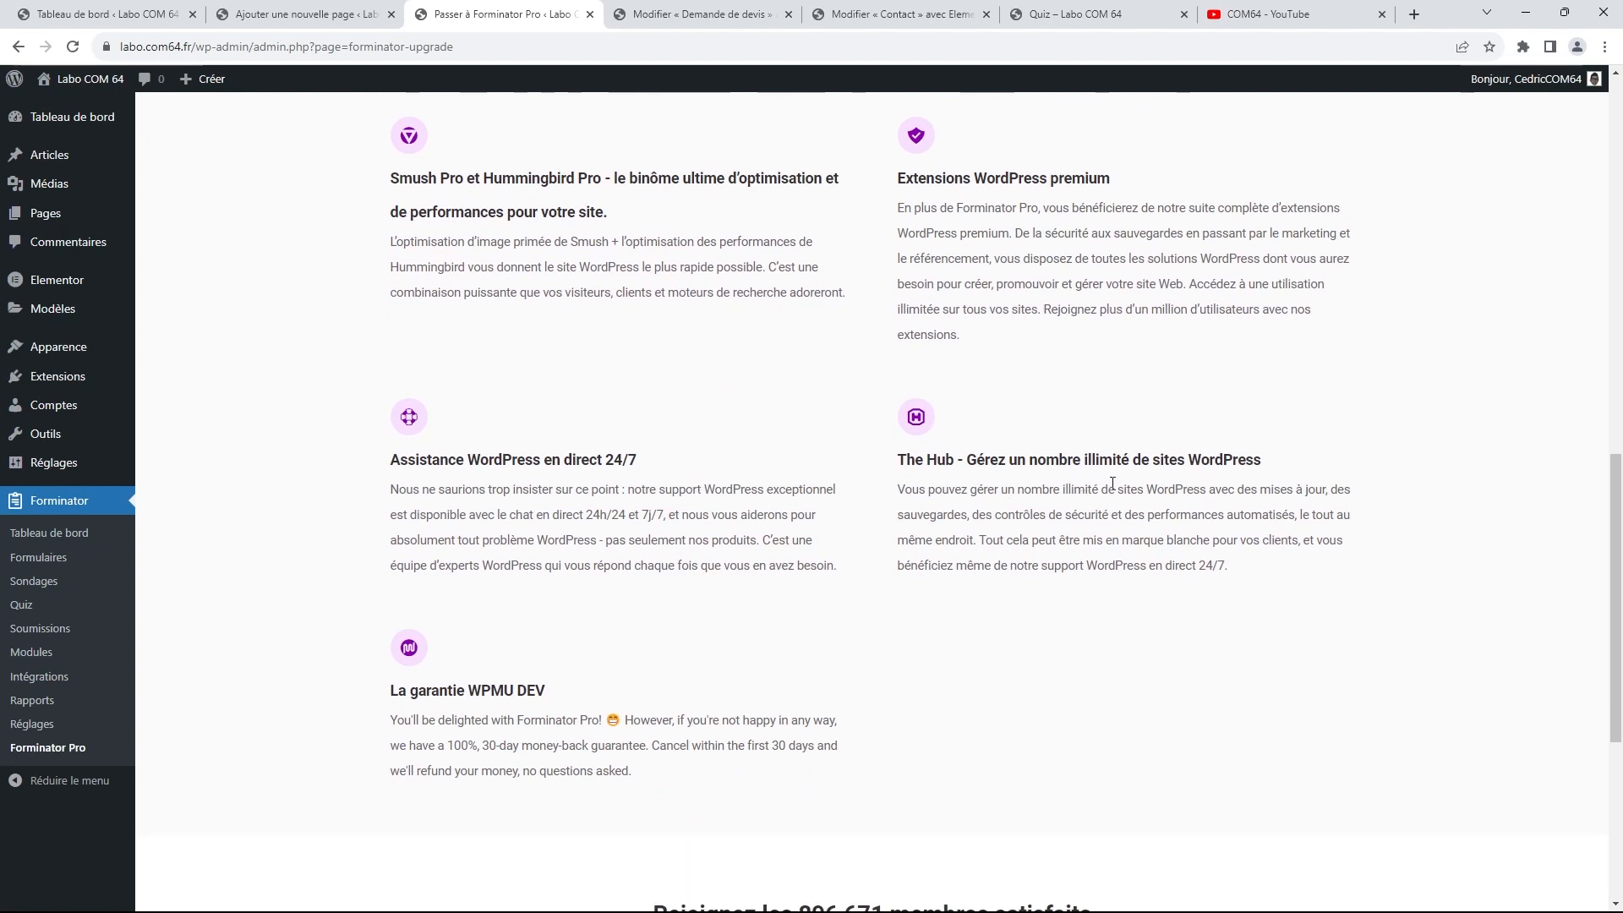
pyautogui.scroll(-4, 1103, 483)
pyautogui.scroll(-2, 1105, 495)
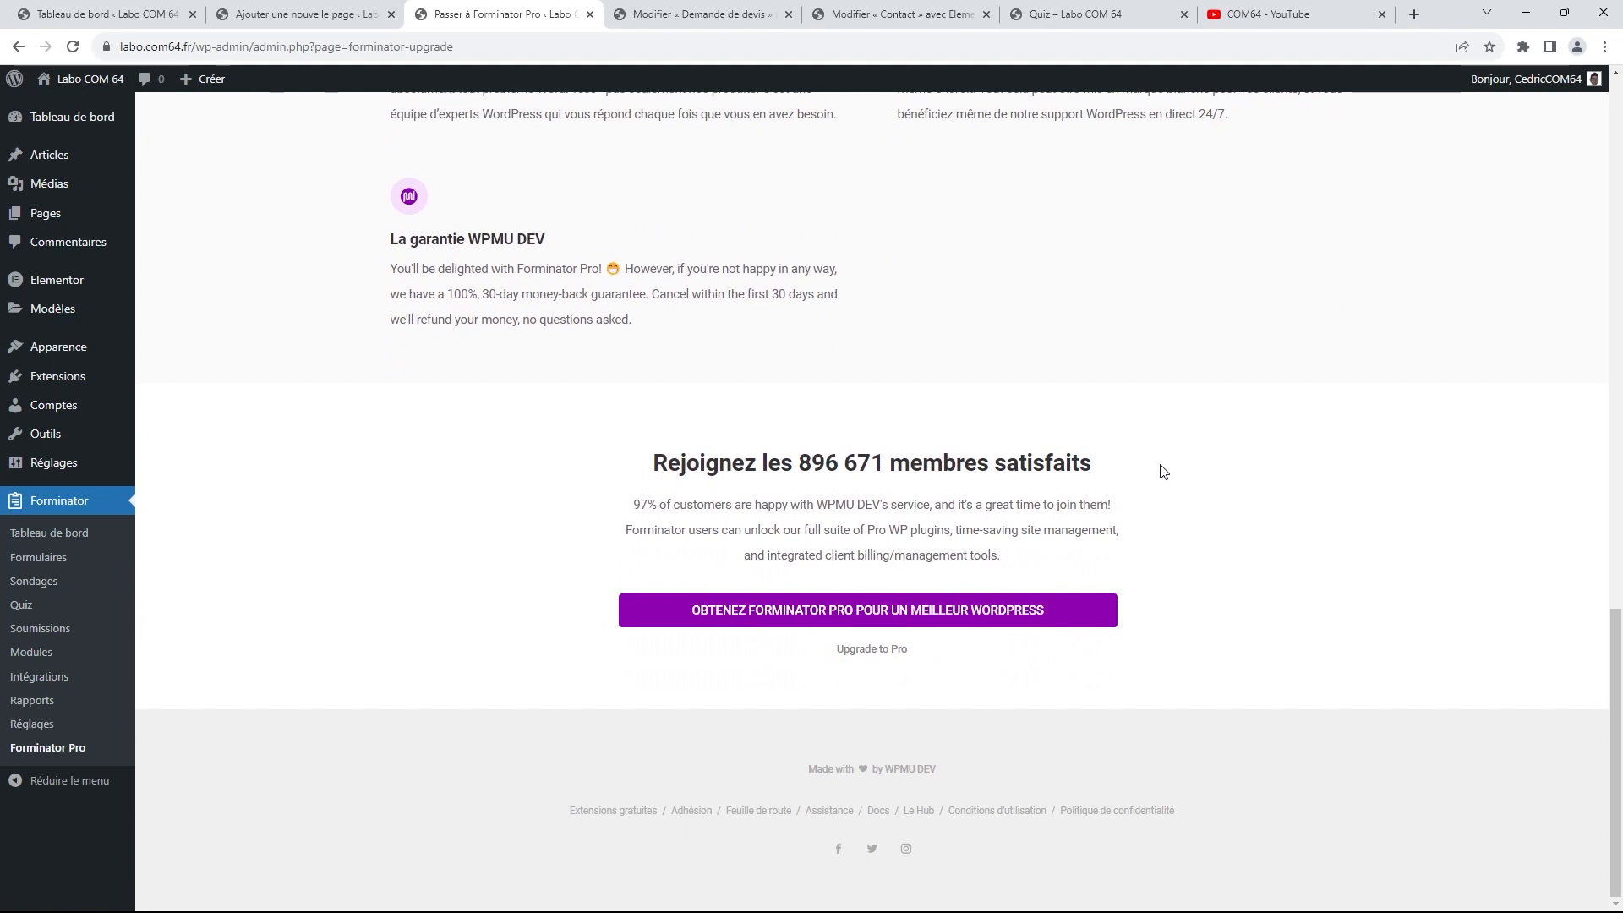
pyautogui.scroll(4, 1157, 471)
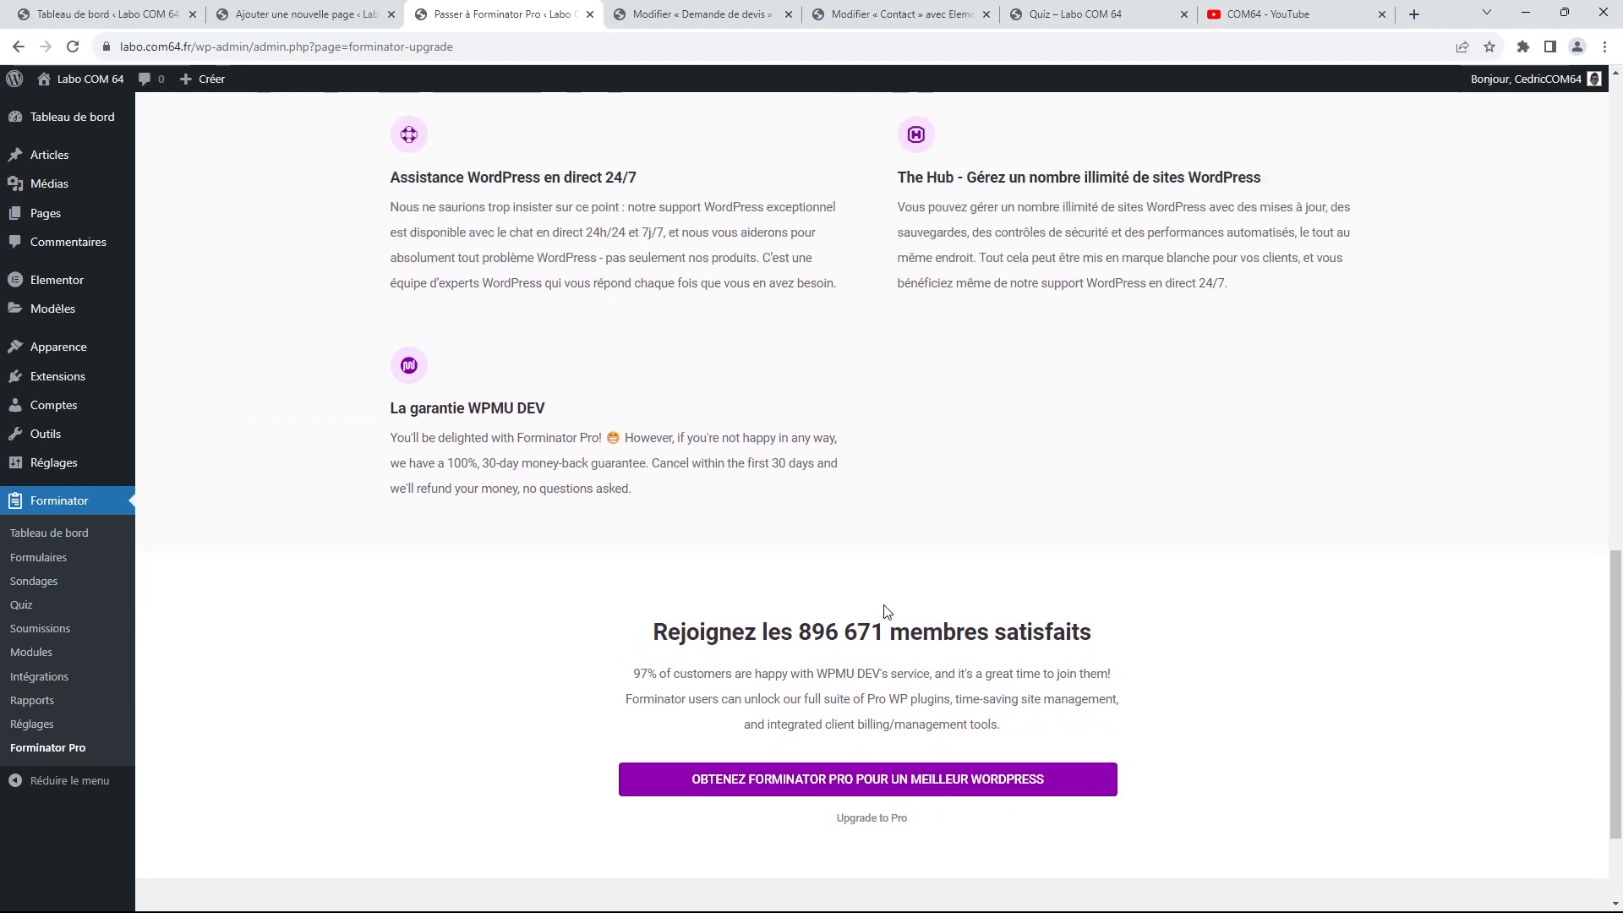
pyautogui.scroll(10, 1082, 549)
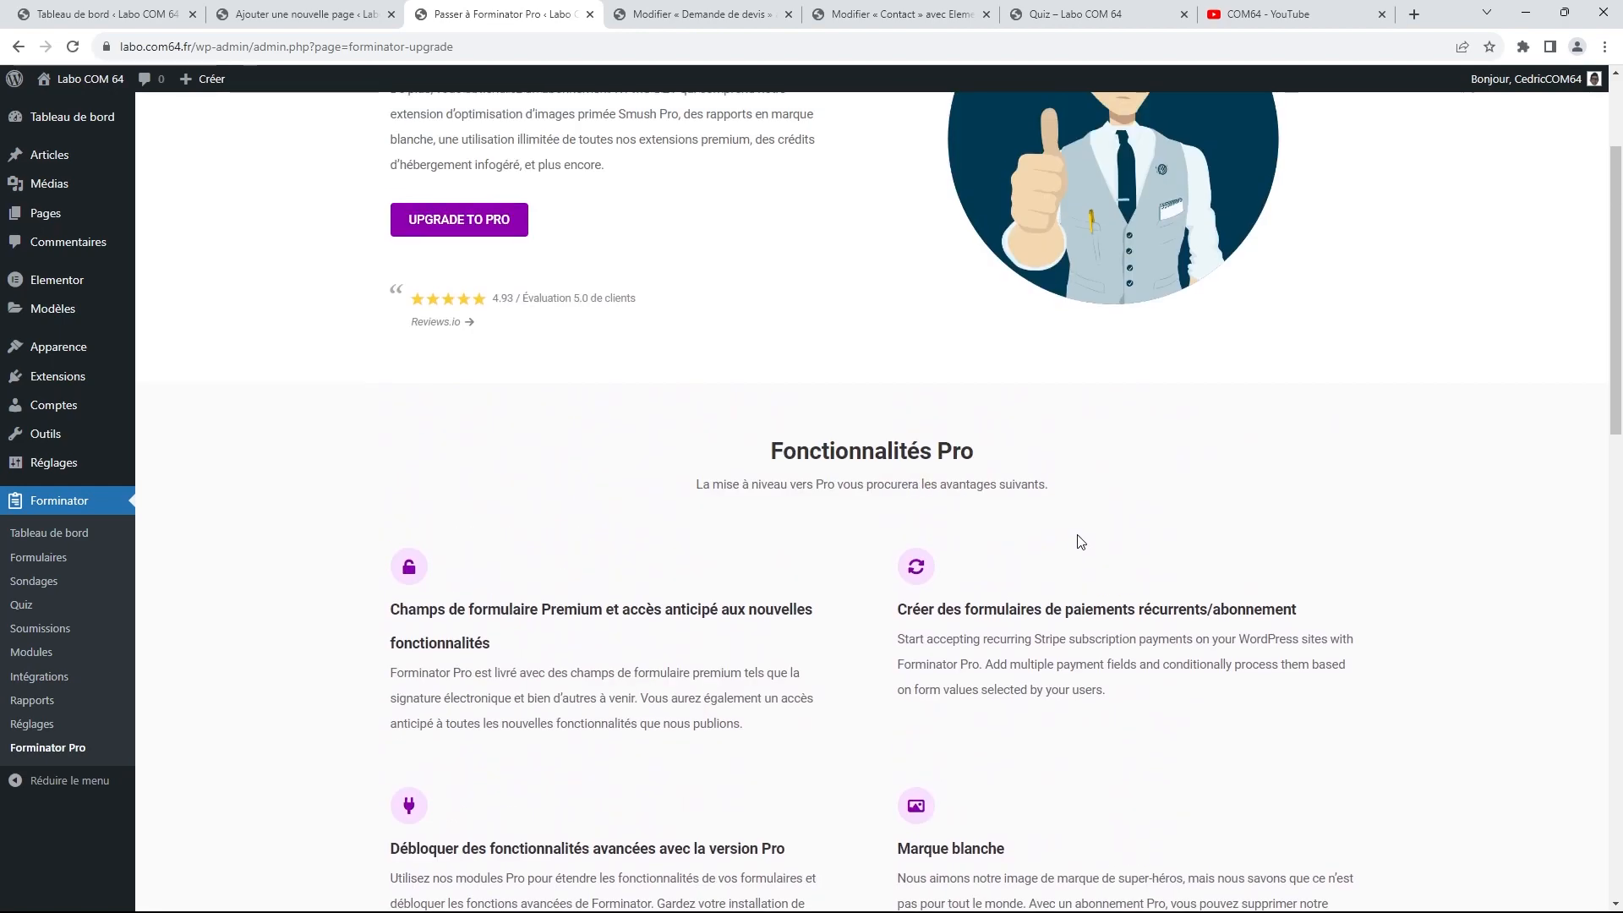
# Open the Contact page on the live site and look over its whole form
pyautogui.click(1110, 16)
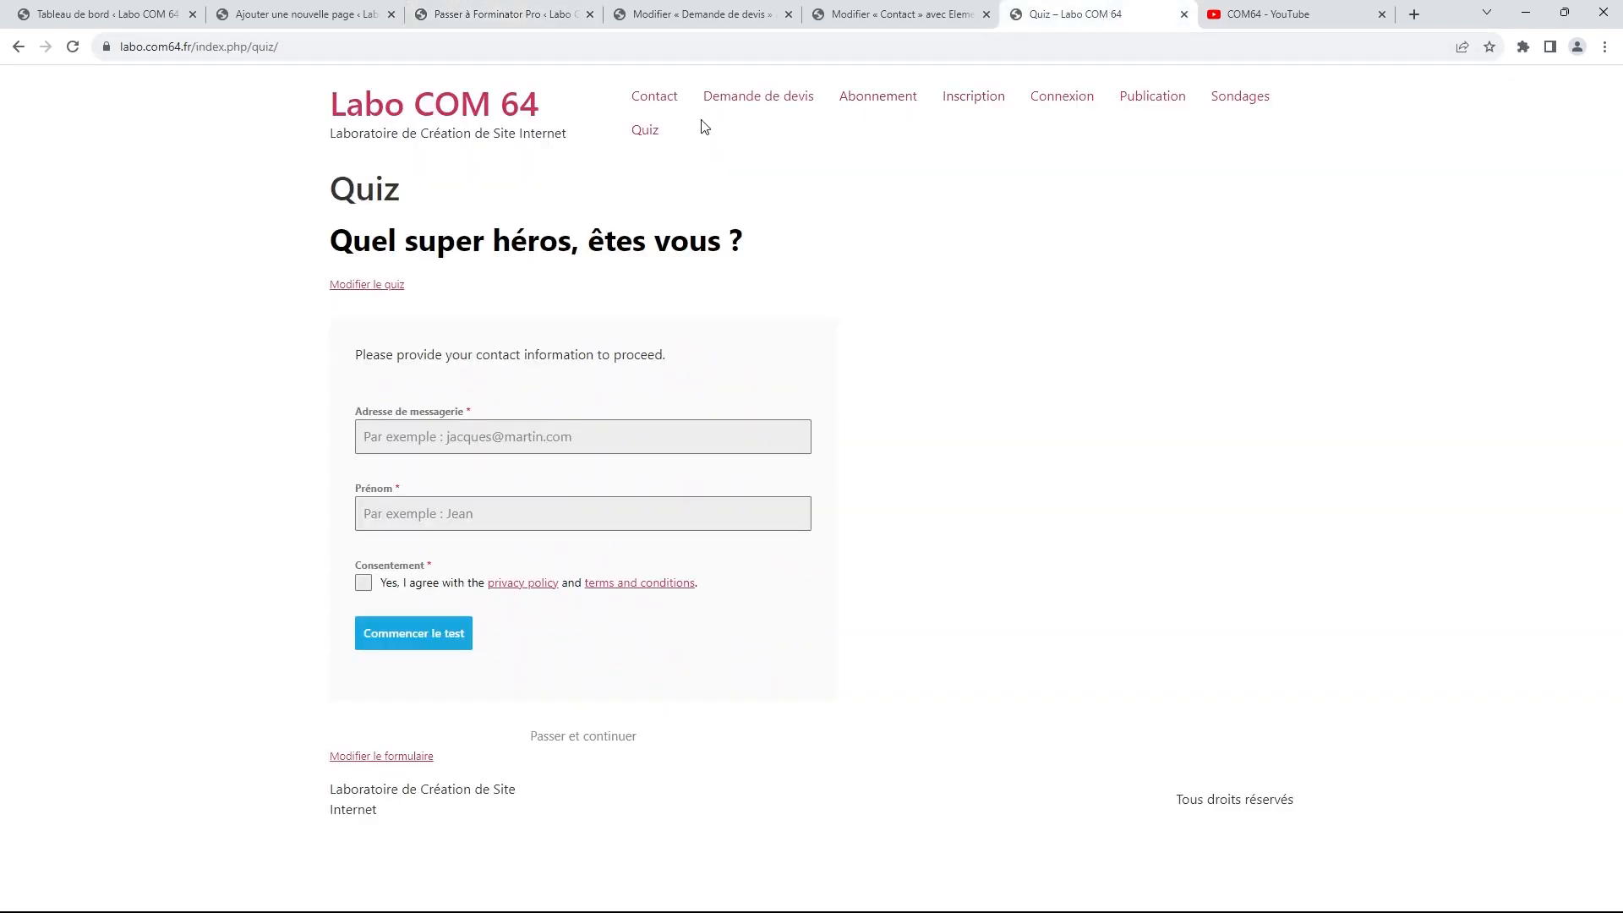
pyautogui.click(644, 106)
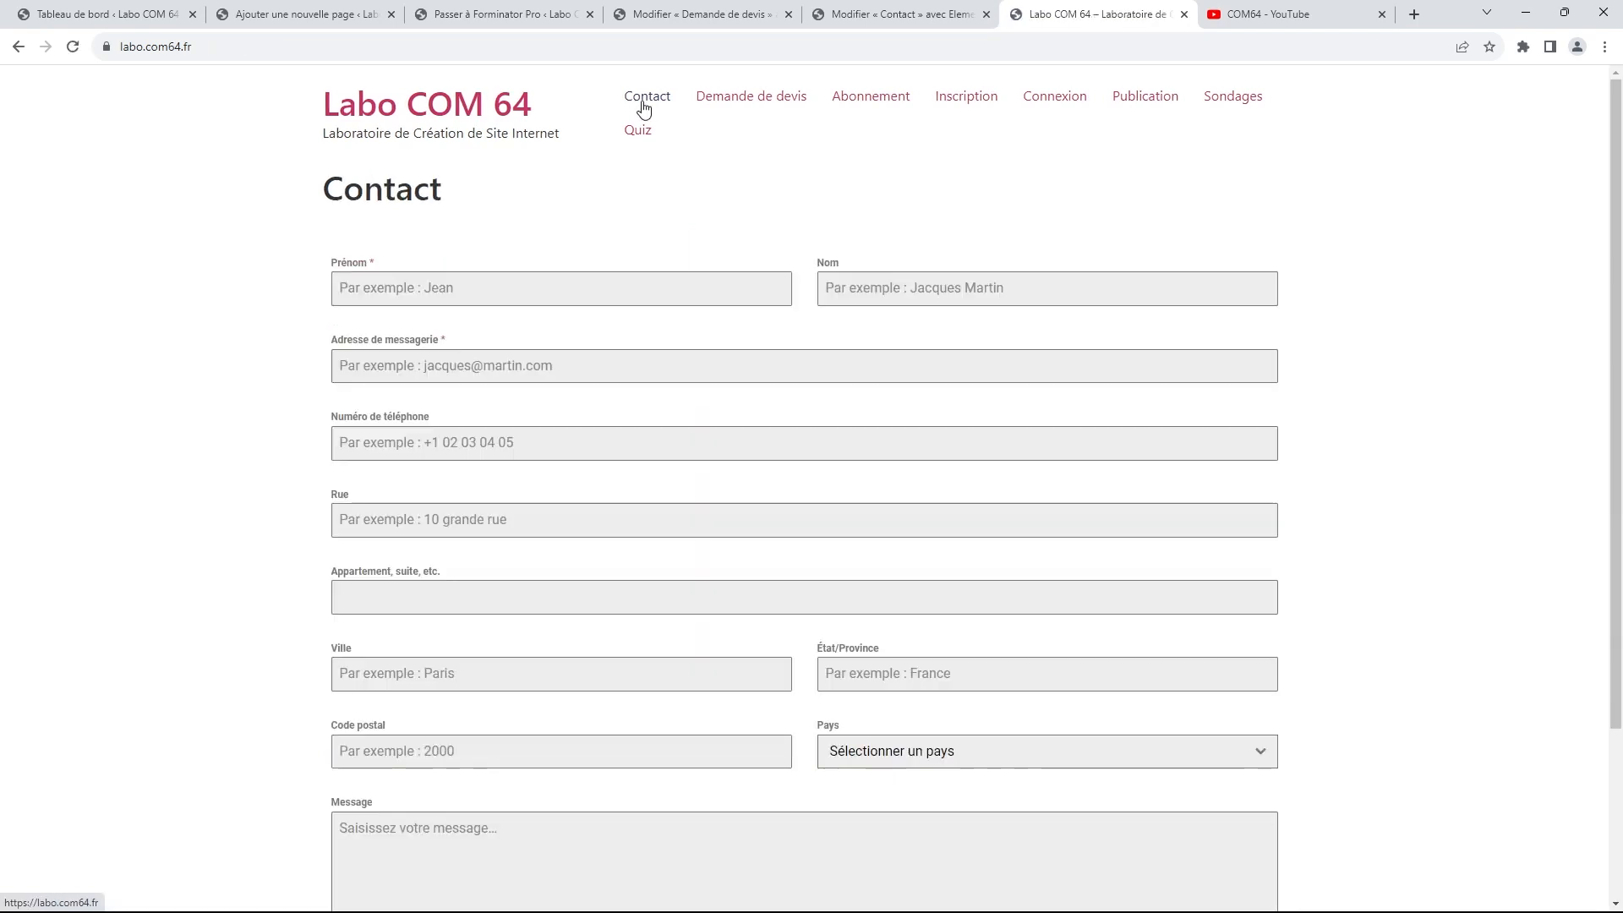
pyautogui.scroll(-3, 1331, 281)
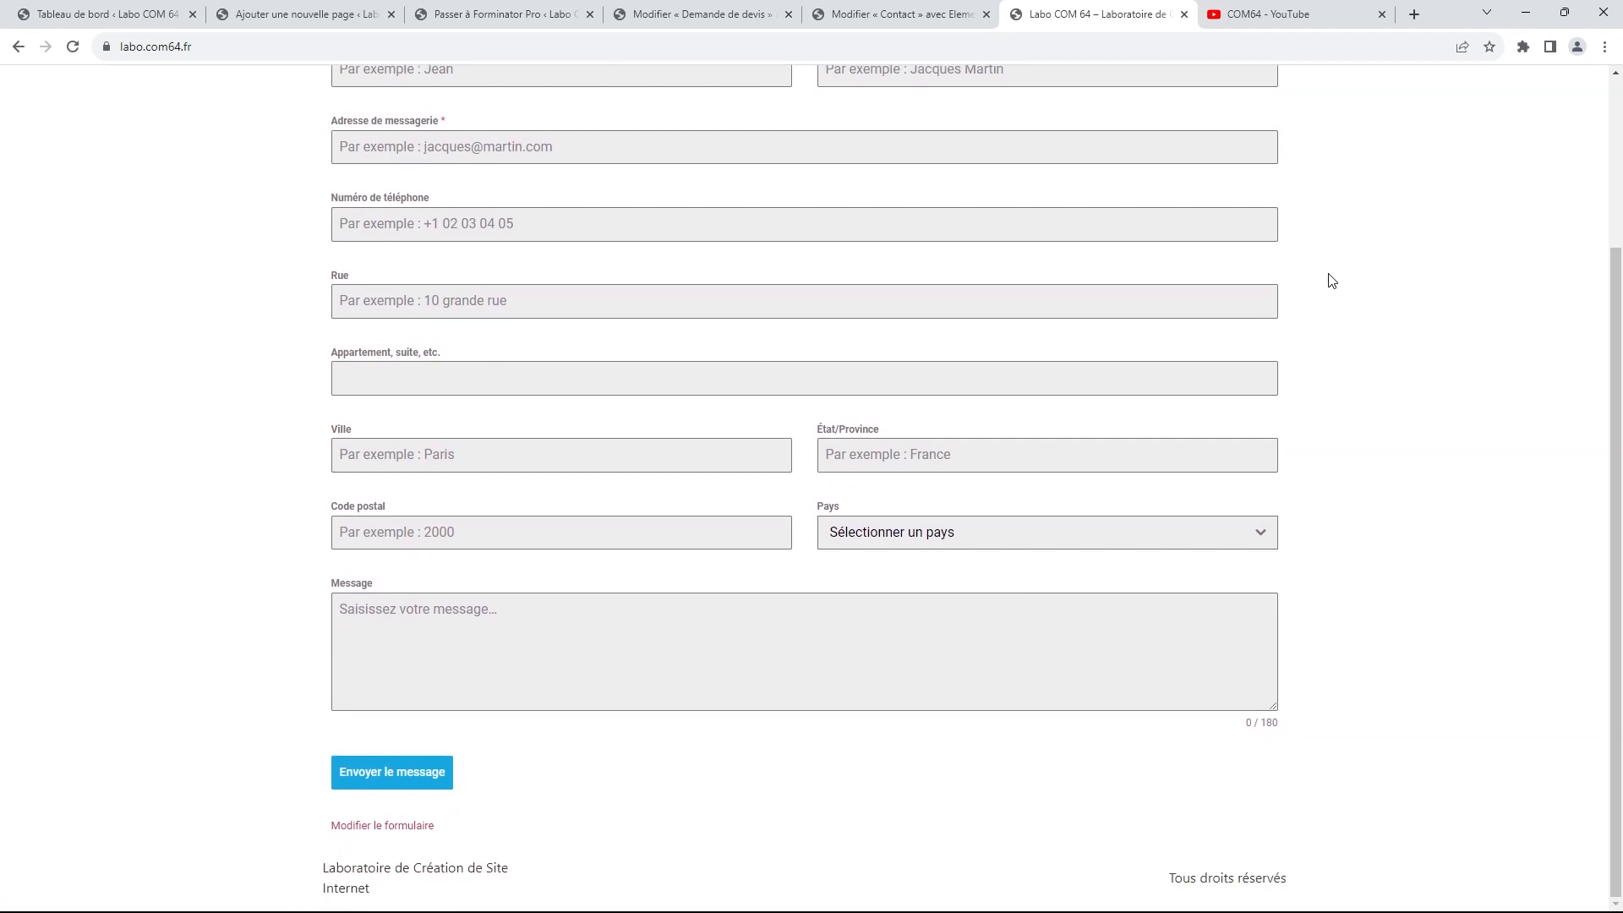
pyautogui.scroll(3, 1331, 281)
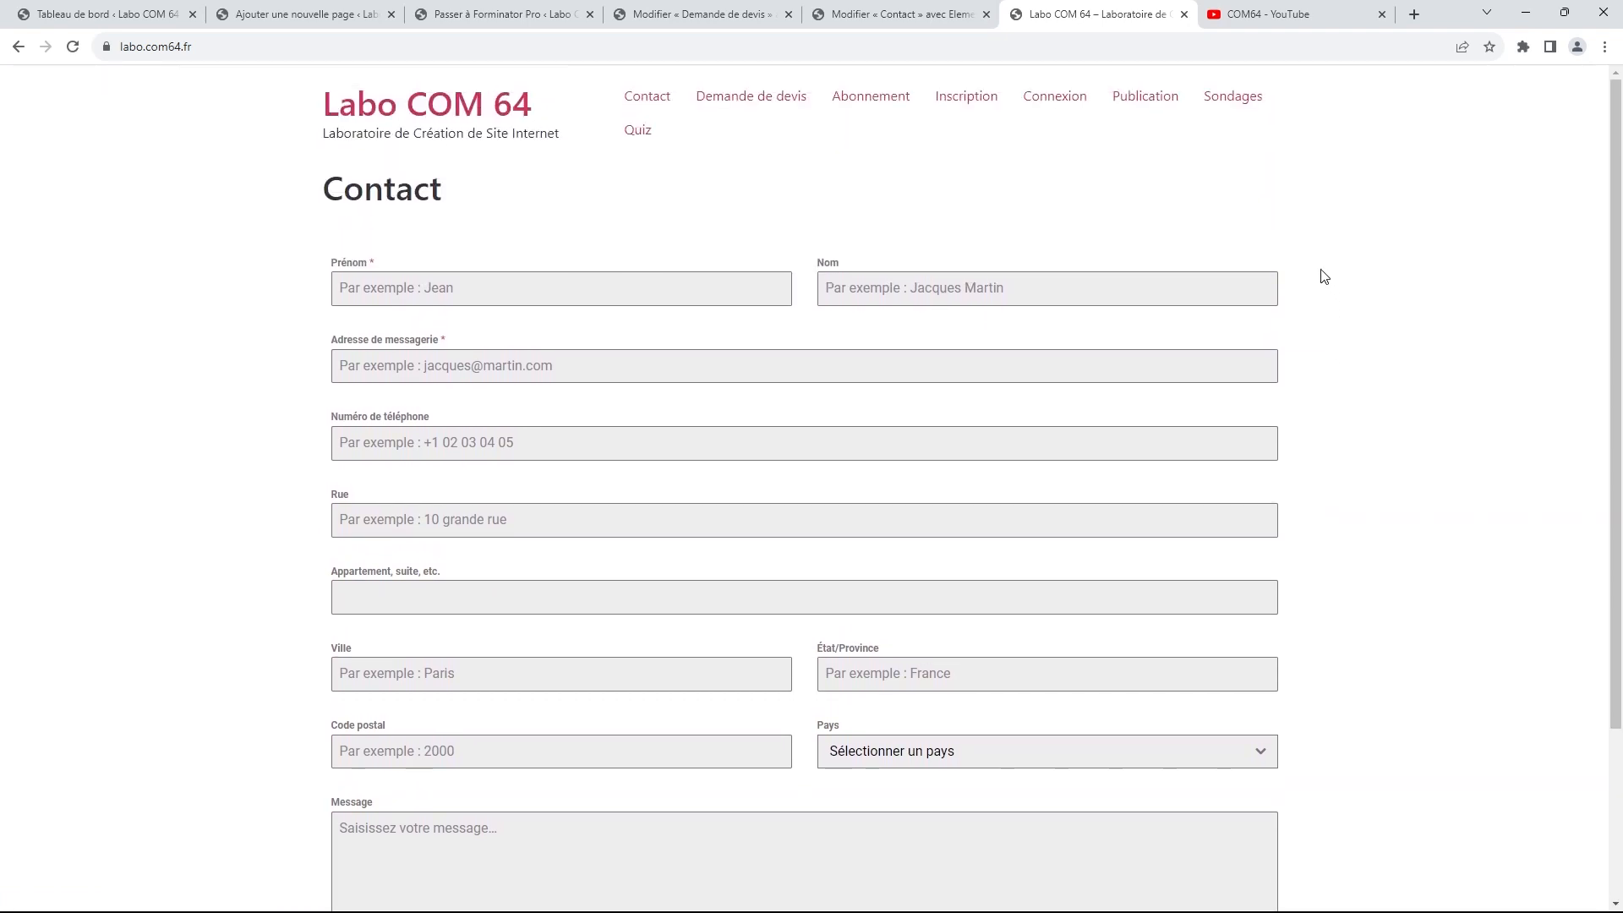
pyautogui.scroll(-2, 682, 403)
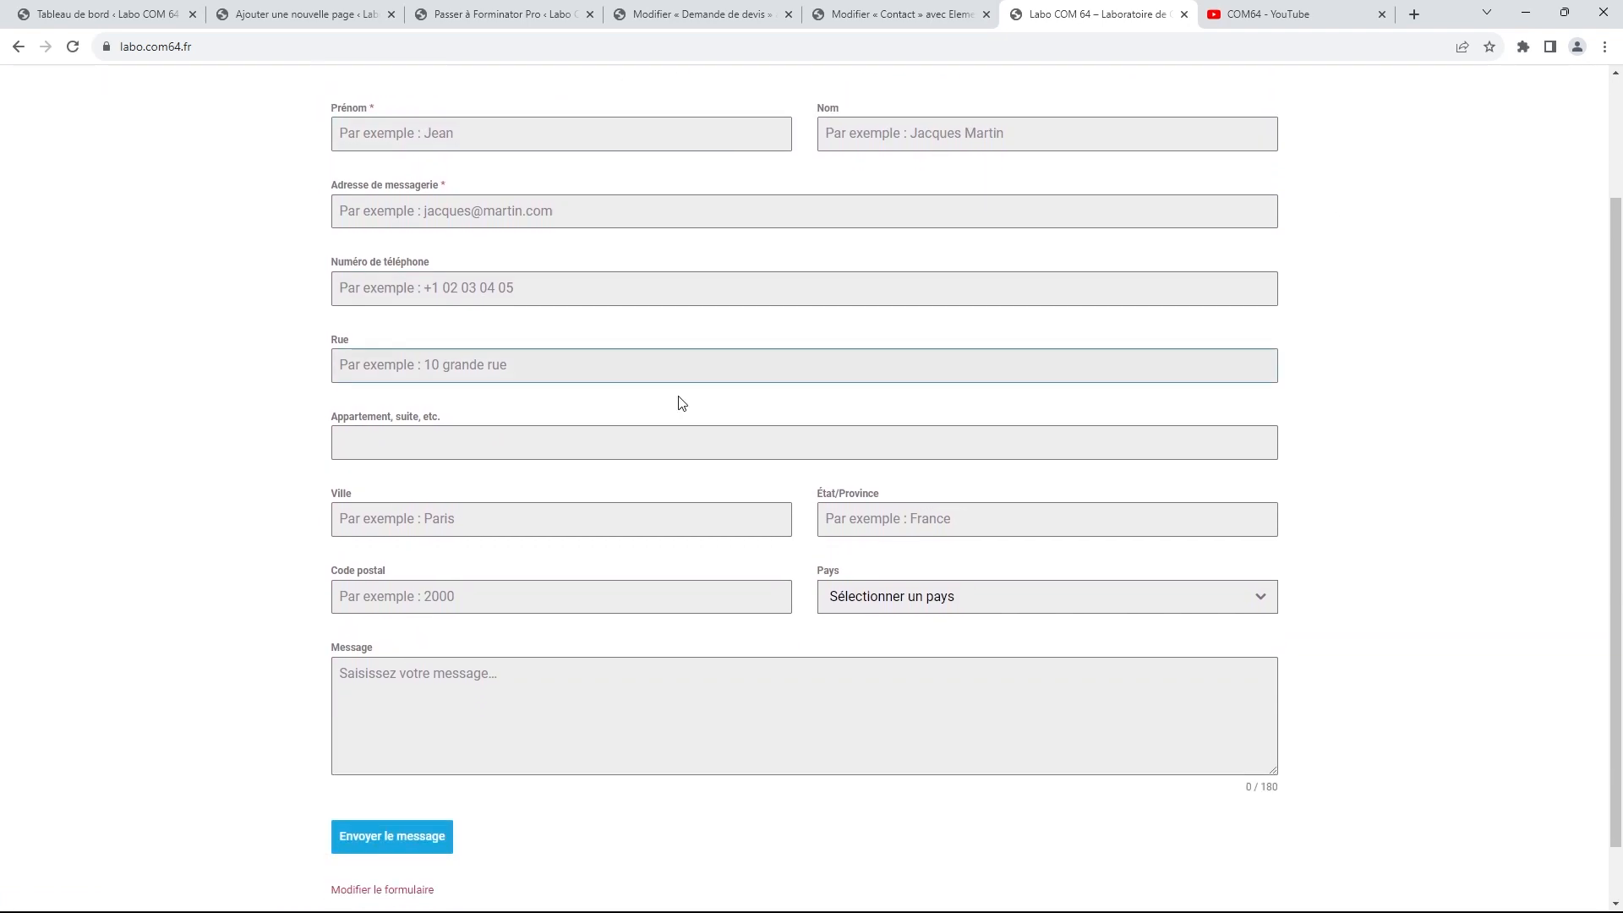
pyautogui.scroll(3, 649, 555)
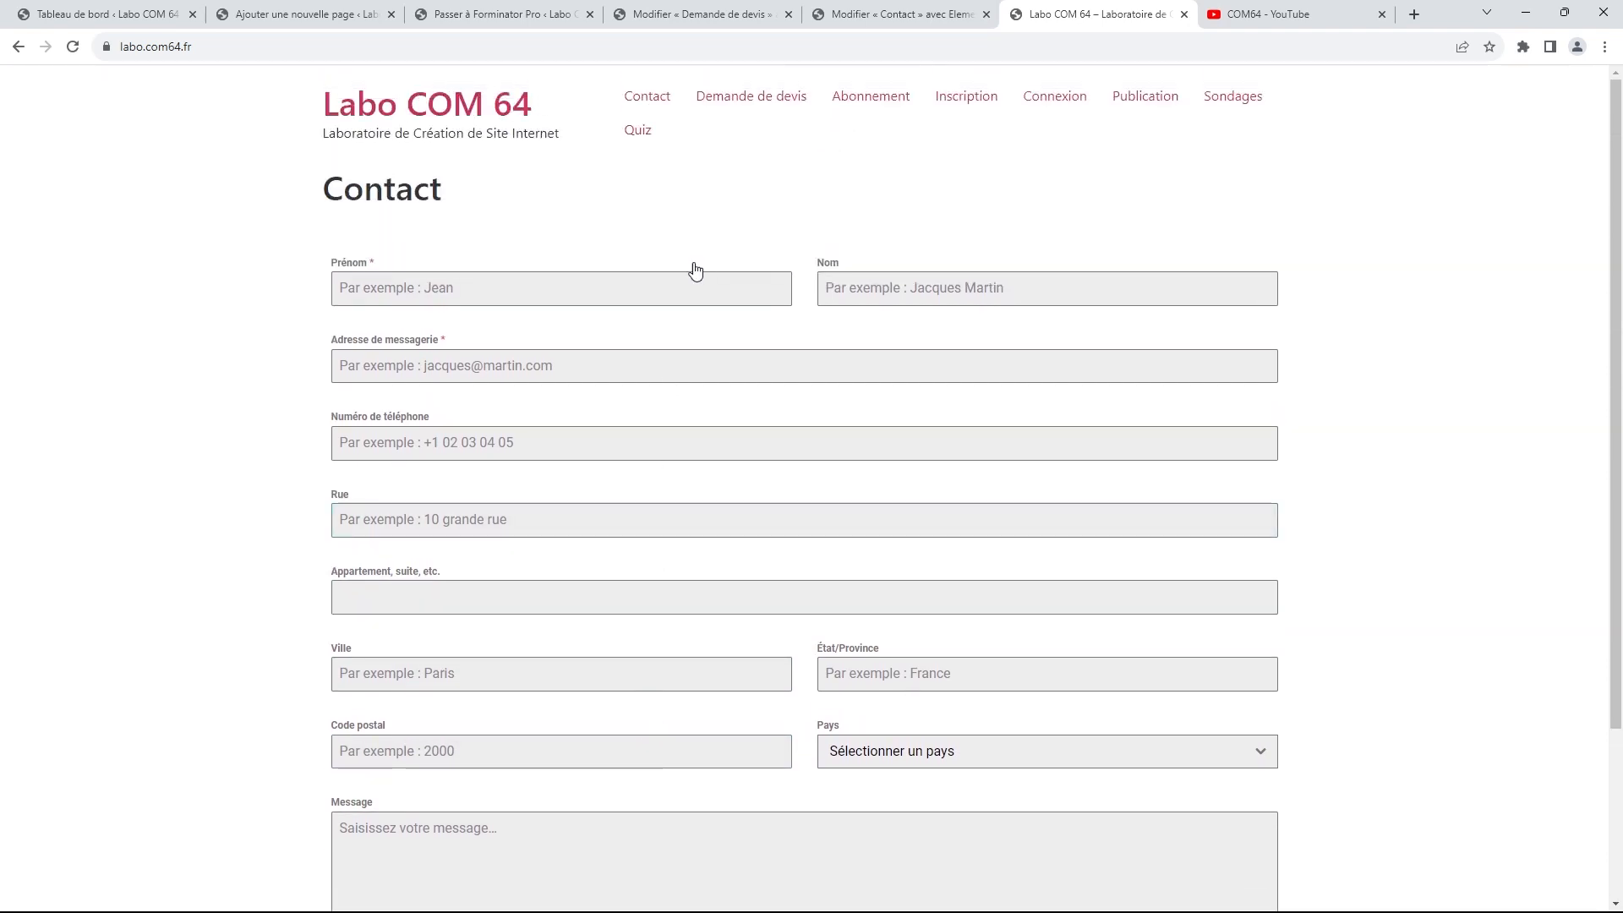
# Look over the quote request form on the live Demande de devis page and the form on the Abonnement page
pyautogui.click(734, 106)
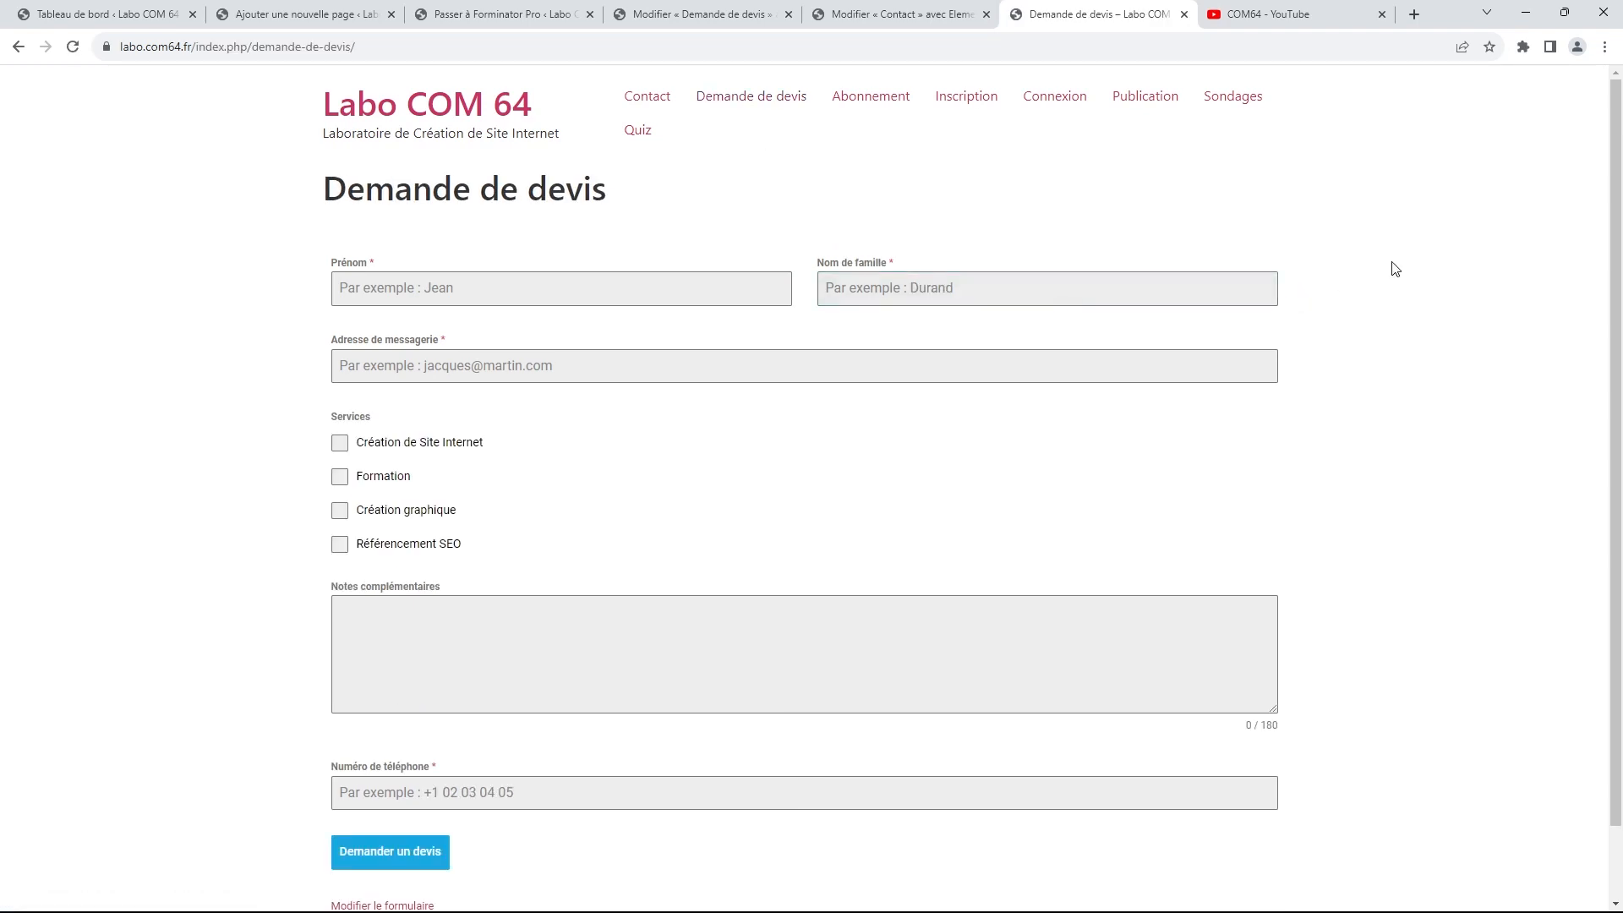
pyautogui.scroll(-2, 1391, 255)
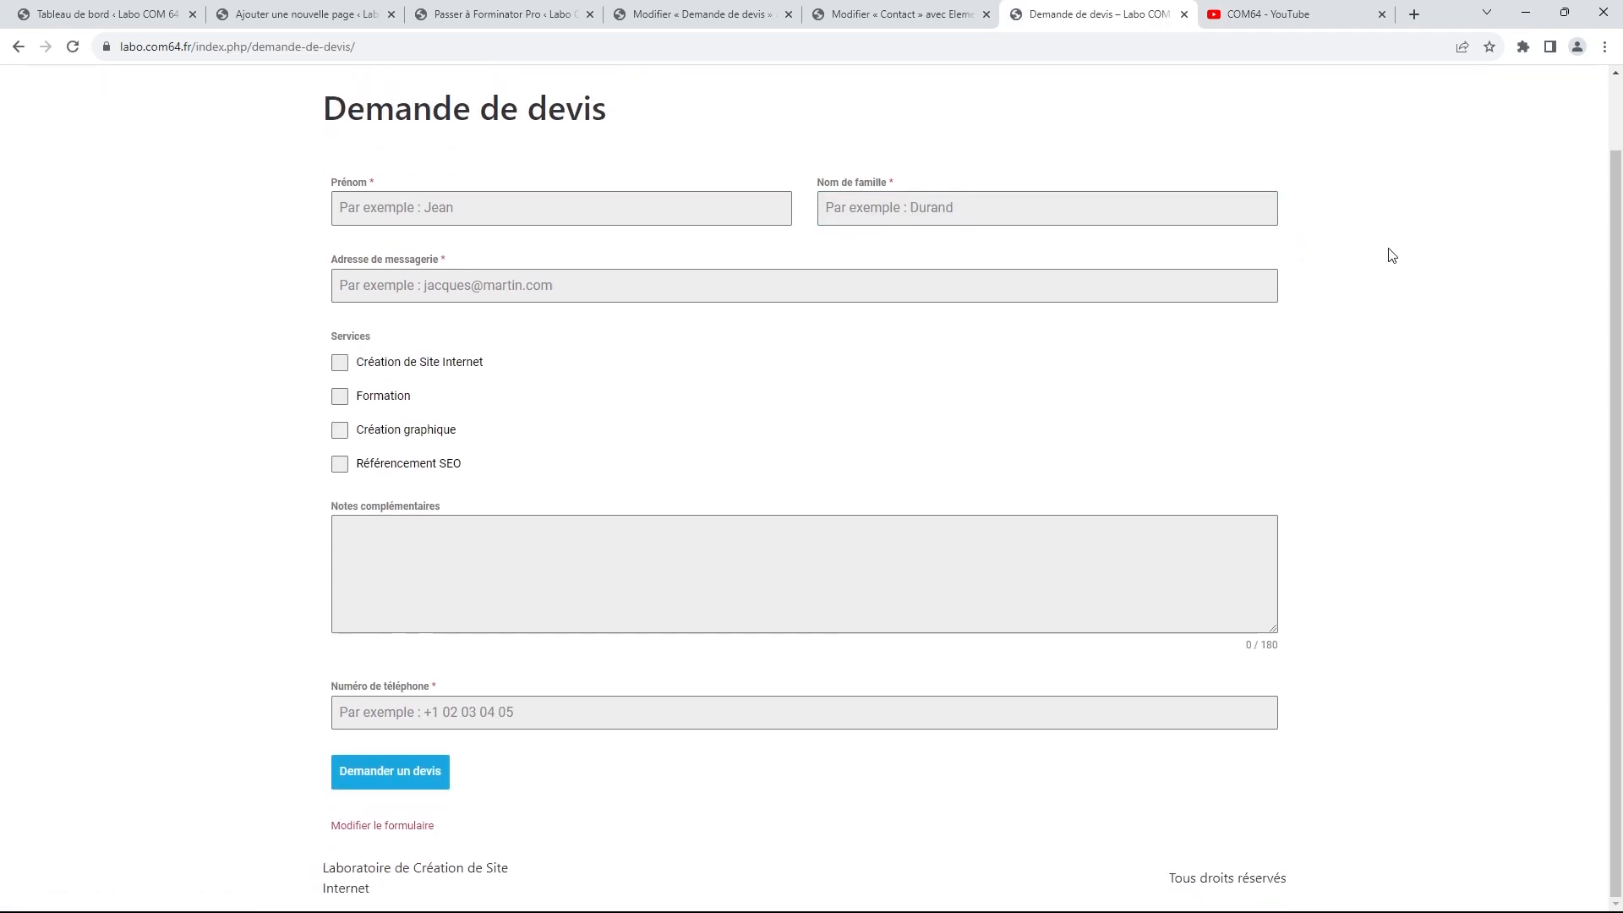
pyautogui.scroll(1, 1391, 255)
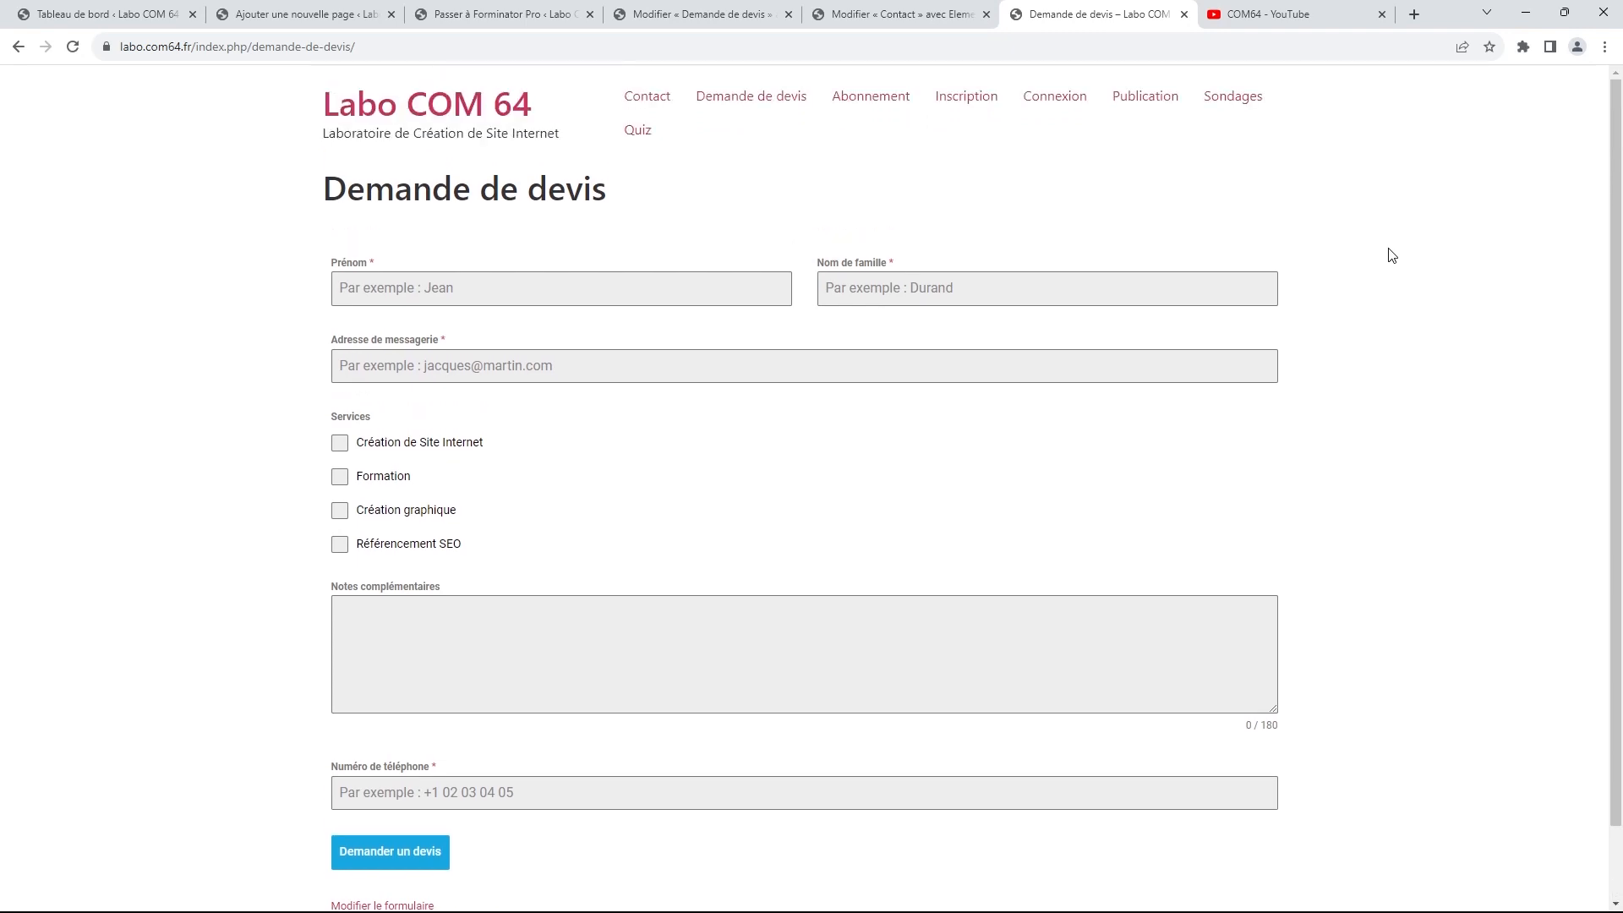
pyautogui.click(861, 100)
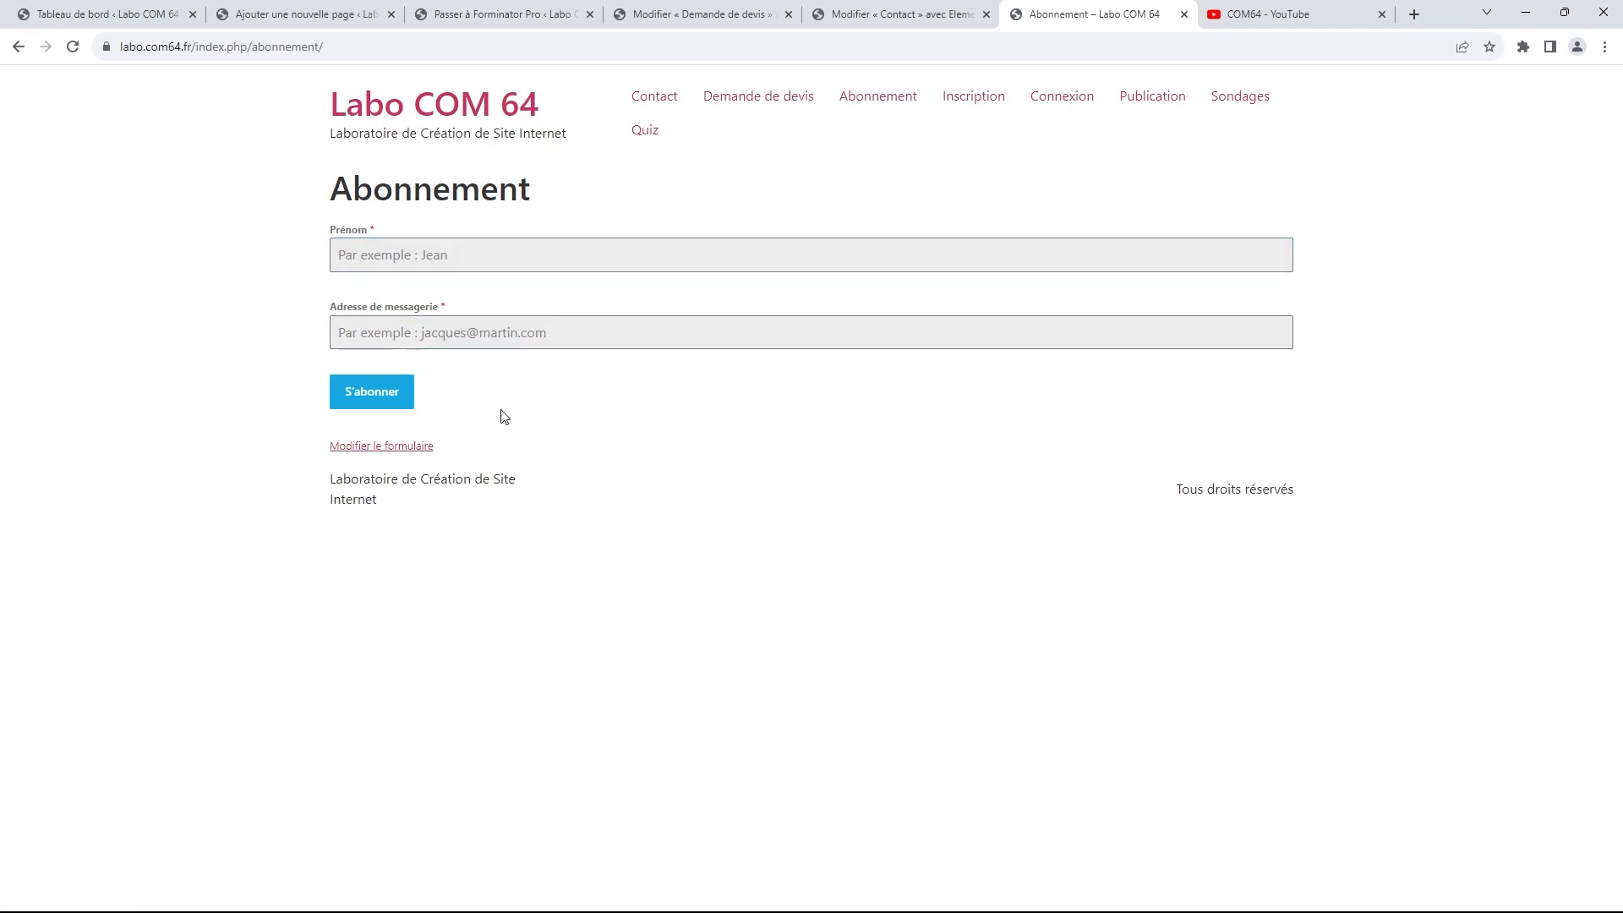
# Open the live Inscription page, log out of WordPress, and reload the page as a logged-out visitor
pyautogui.click(970, 105)
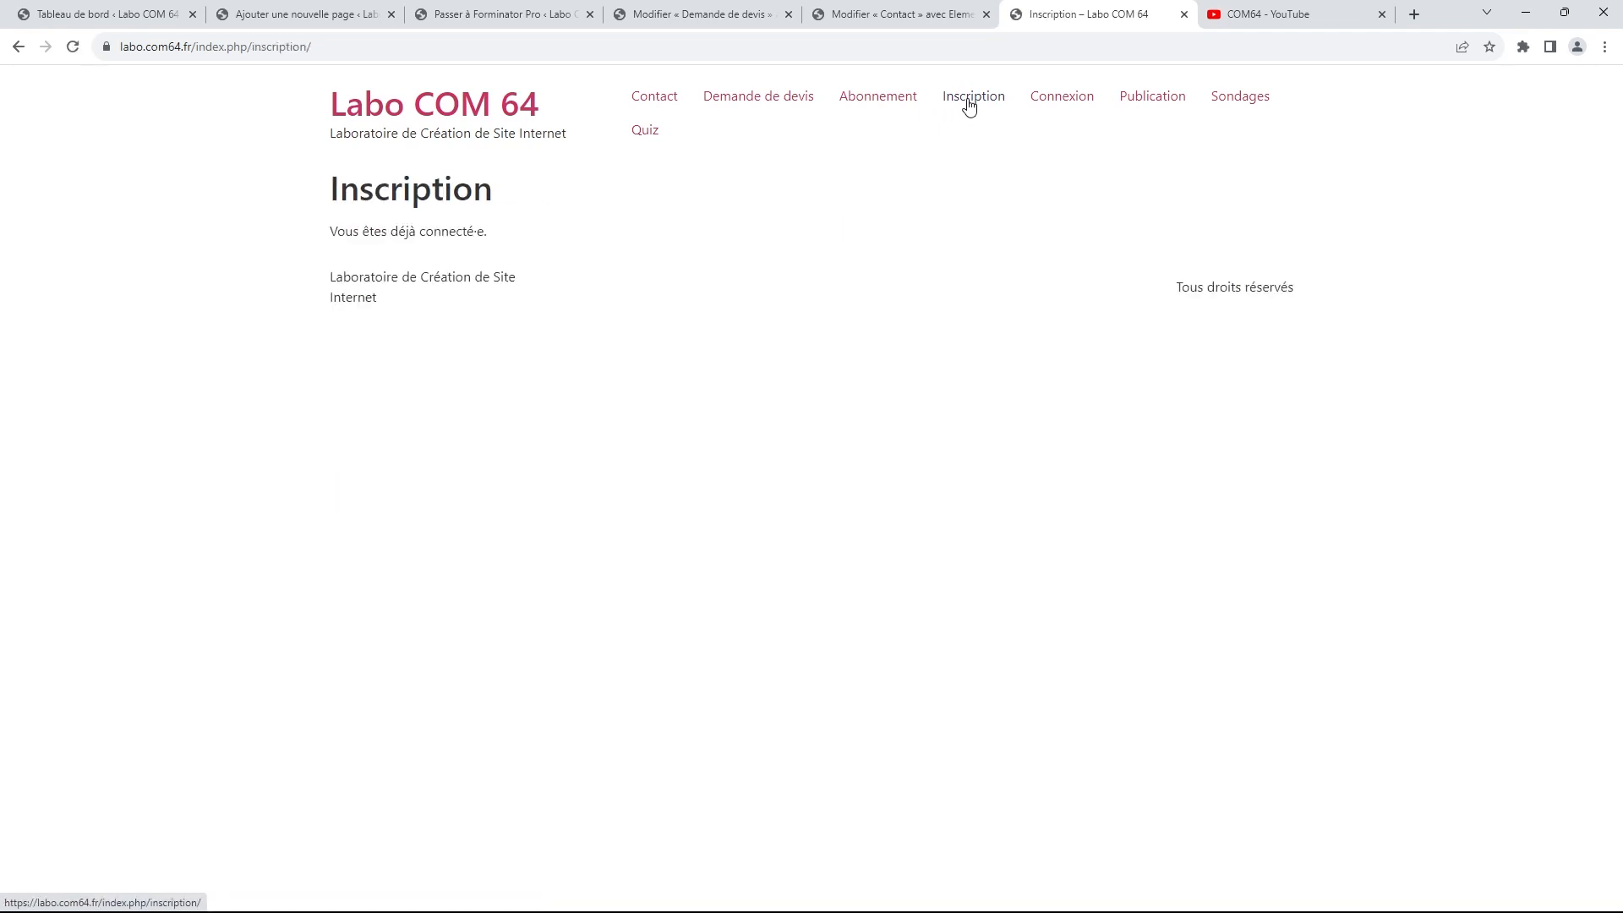
pyautogui.click(144, 26)
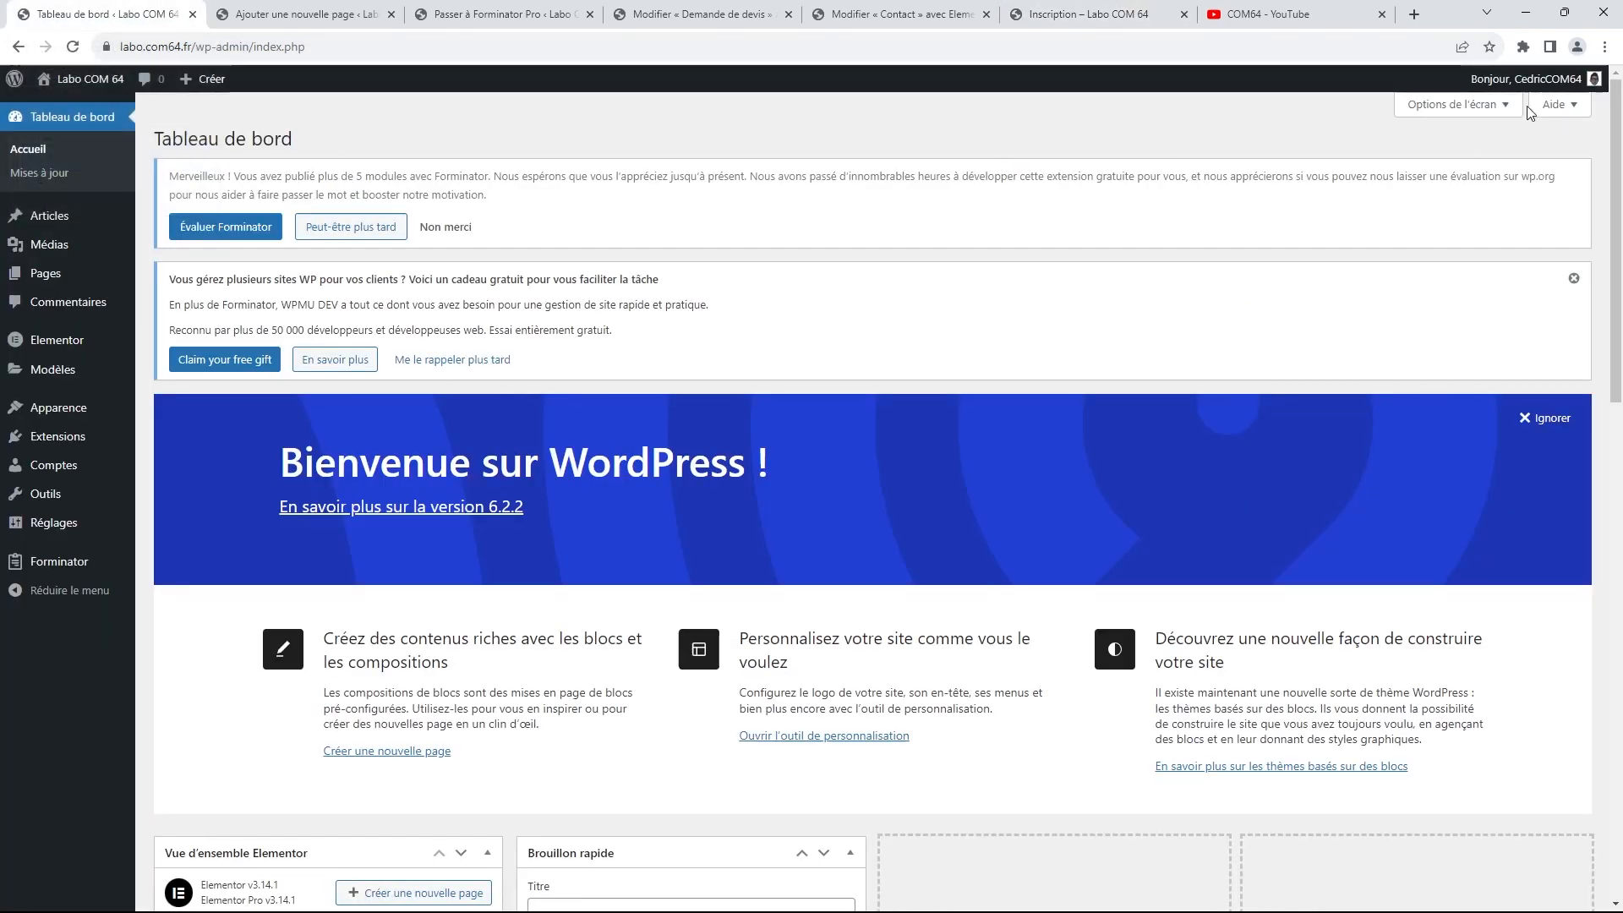
pyautogui.moveTo(1526, 78)
pyautogui.click(1513, 164)
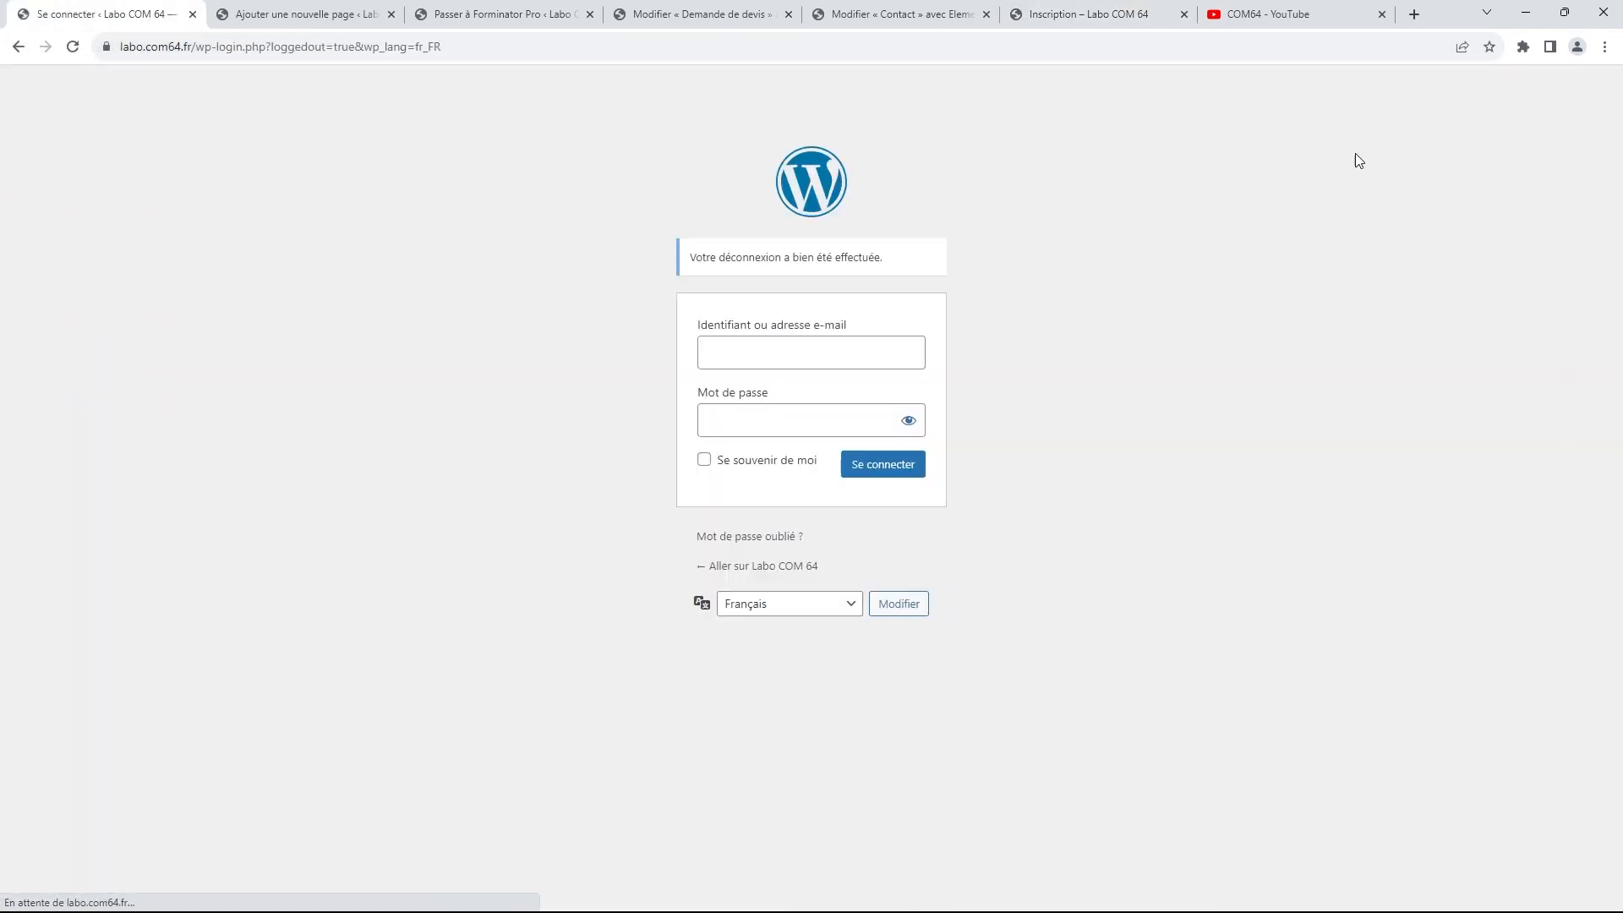
pyautogui.click(1087, 14)
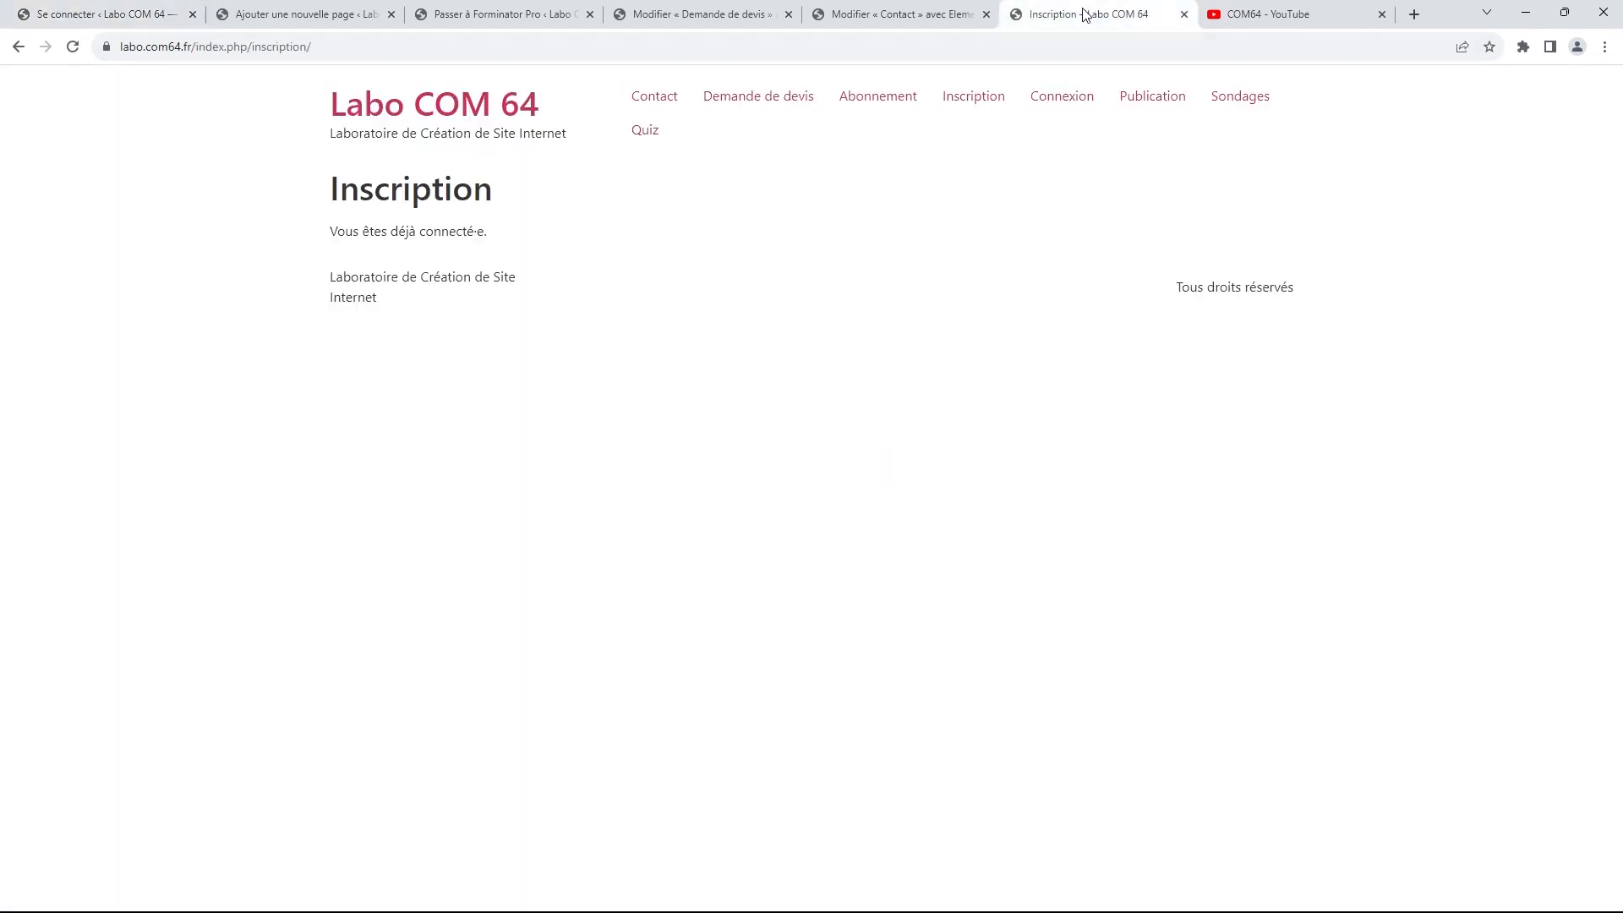
pyautogui.click(73, 47)
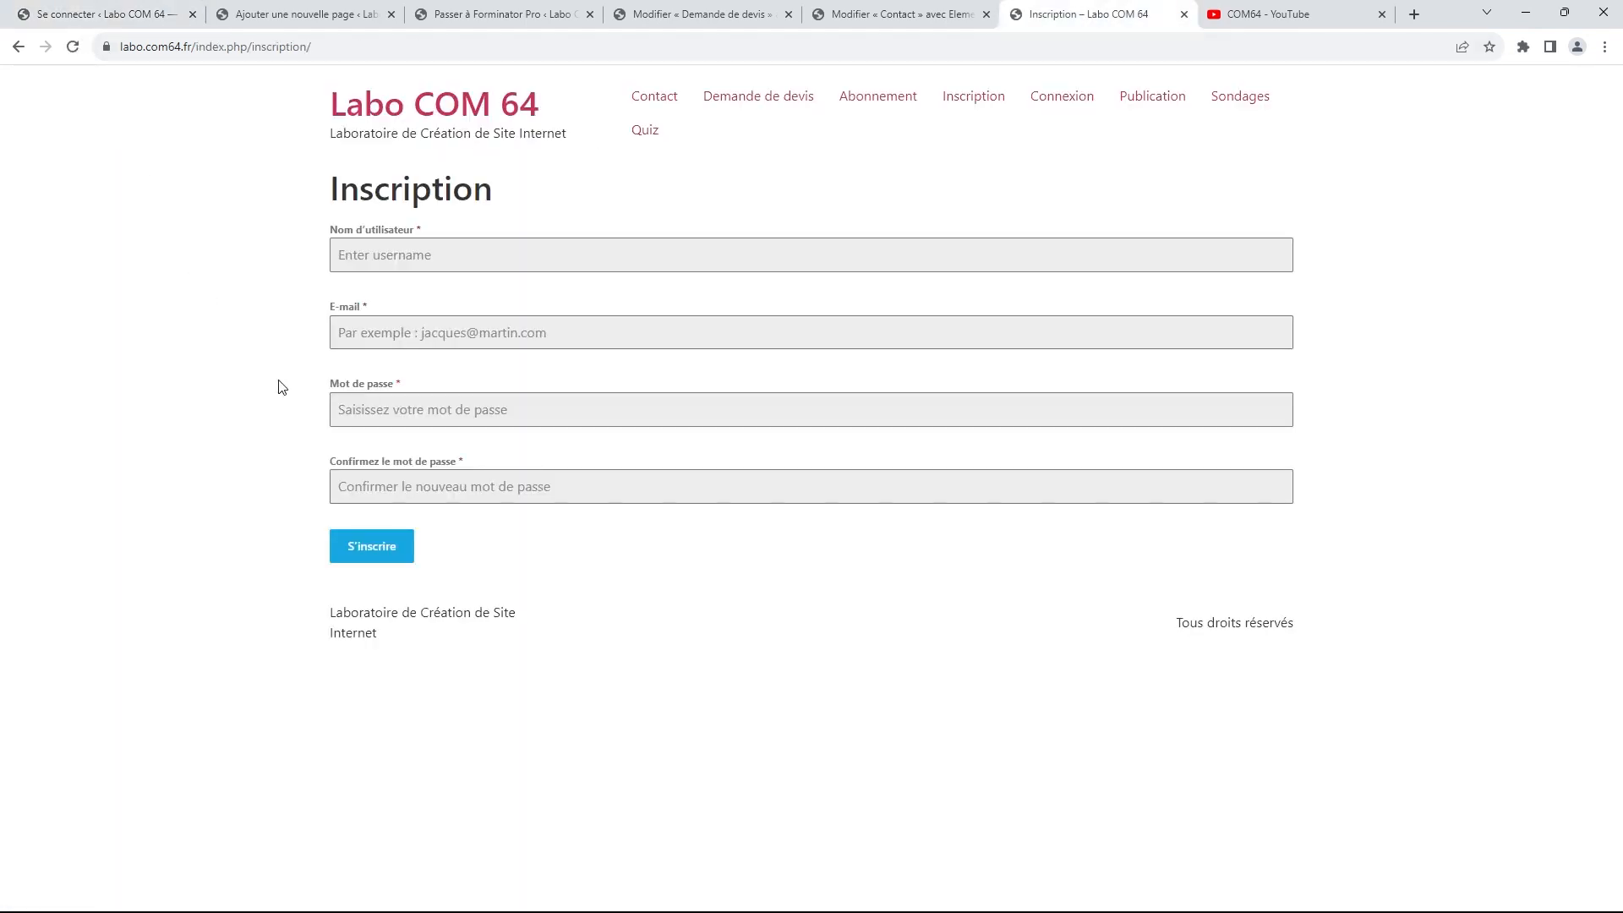
# Examine the username, password and password confirmation fields of the Inscription form without filling them in
pyautogui.click(442, 260)
pyautogui.click(425, 403)
pyautogui.click(474, 480)
# View the Connexion, Publication and Sondages pages on the live site as a logged-out visitor
pyautogui.click(1059, 111)
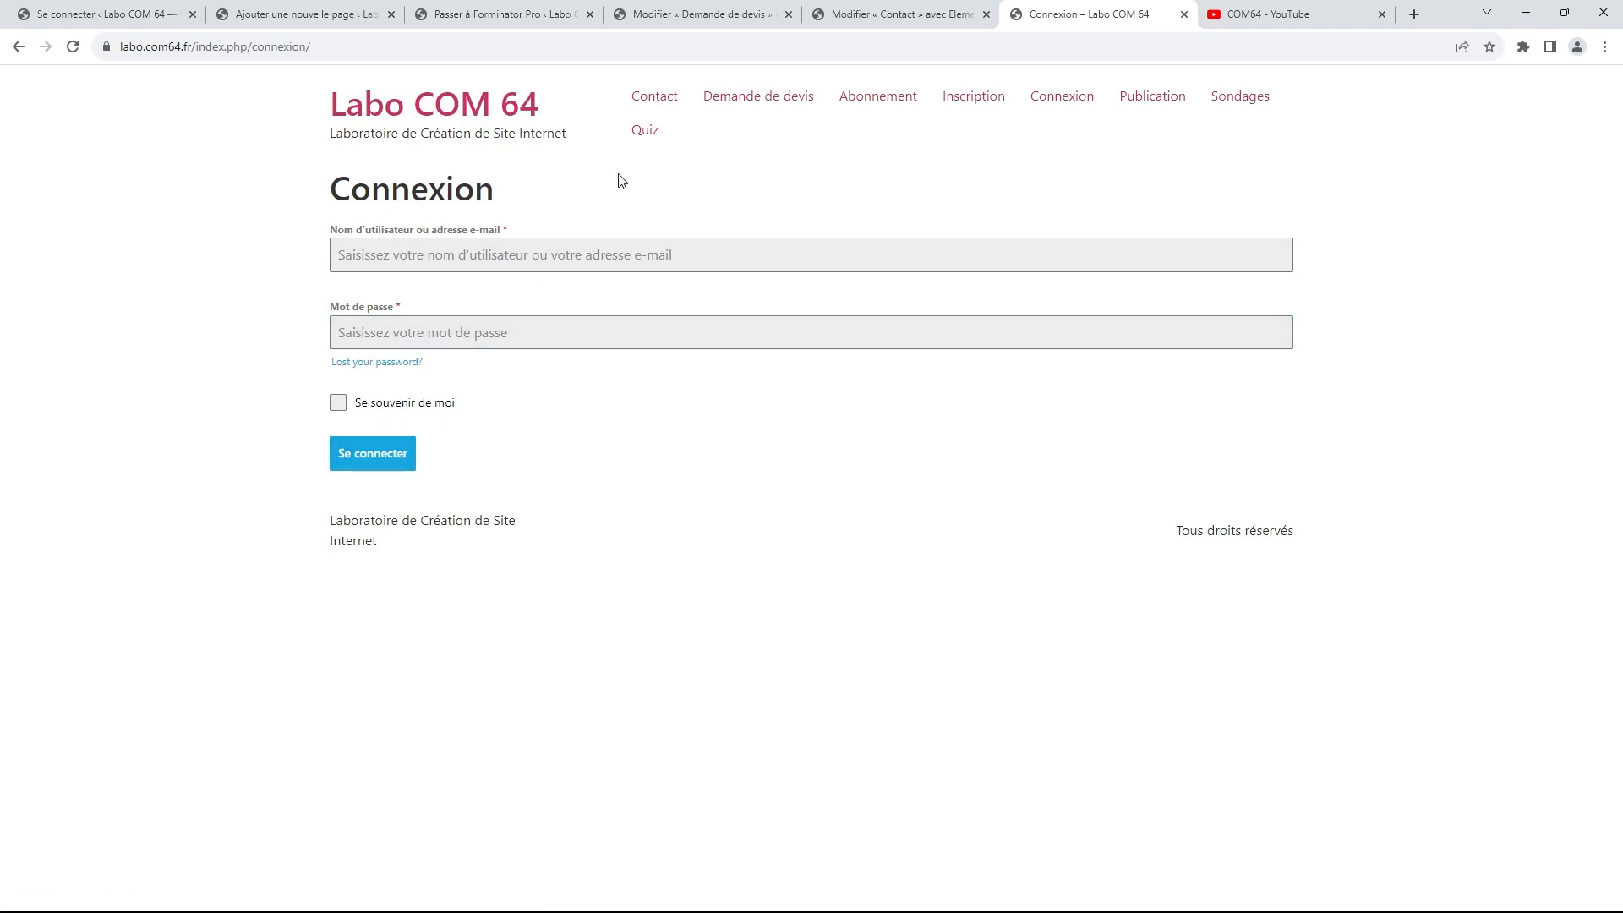
pyautogui.click(1158, 105)
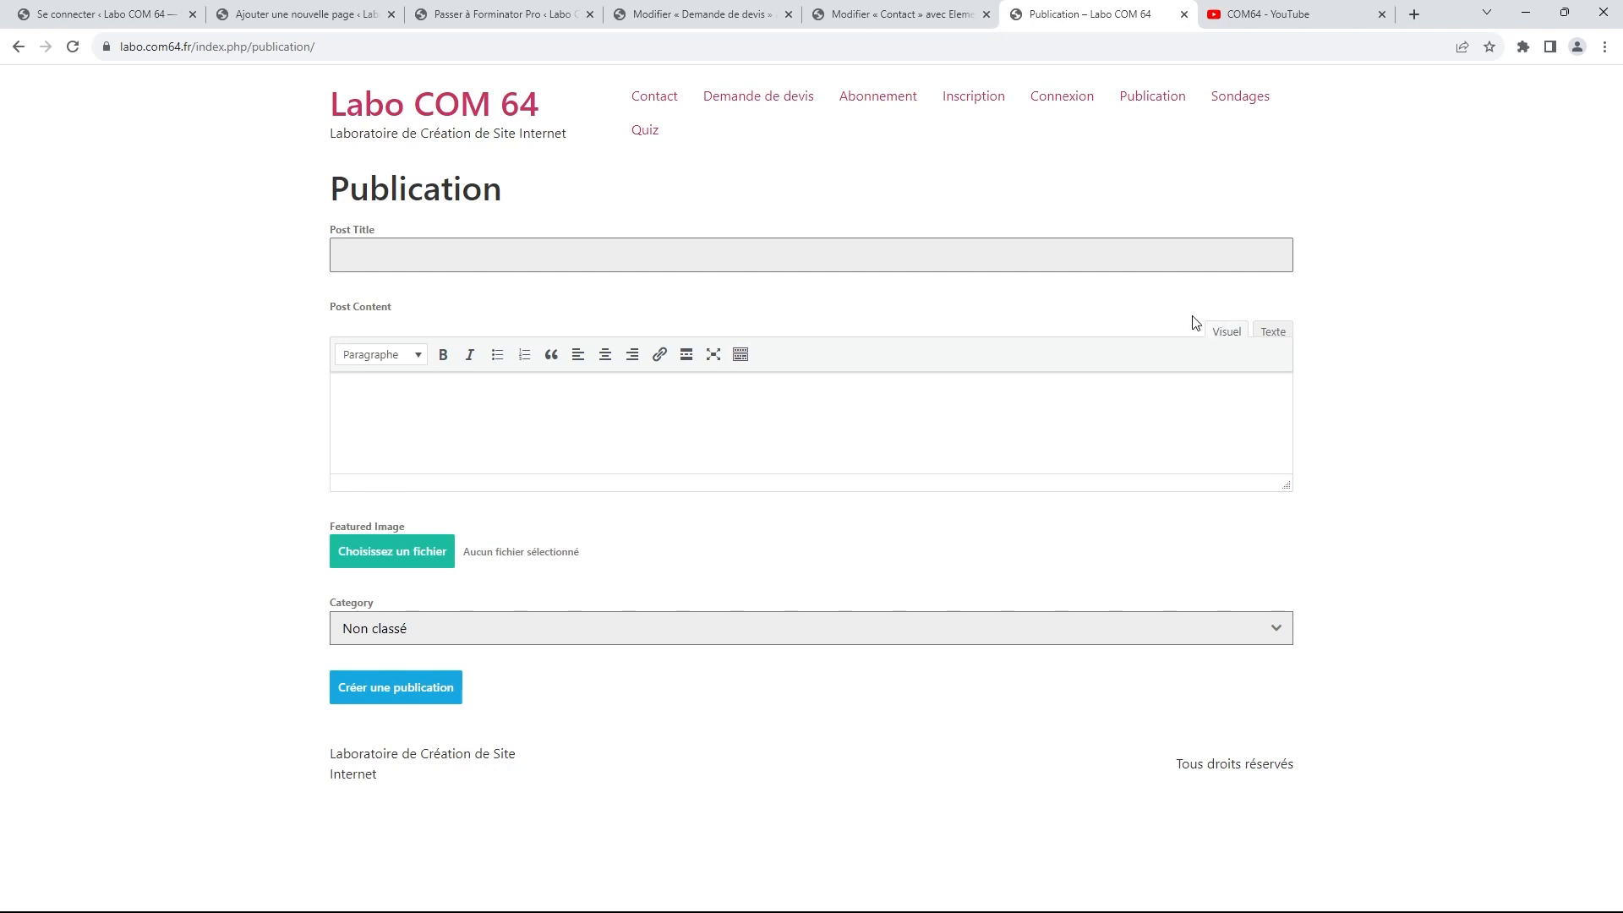
pyautogui.click(1233, 104)
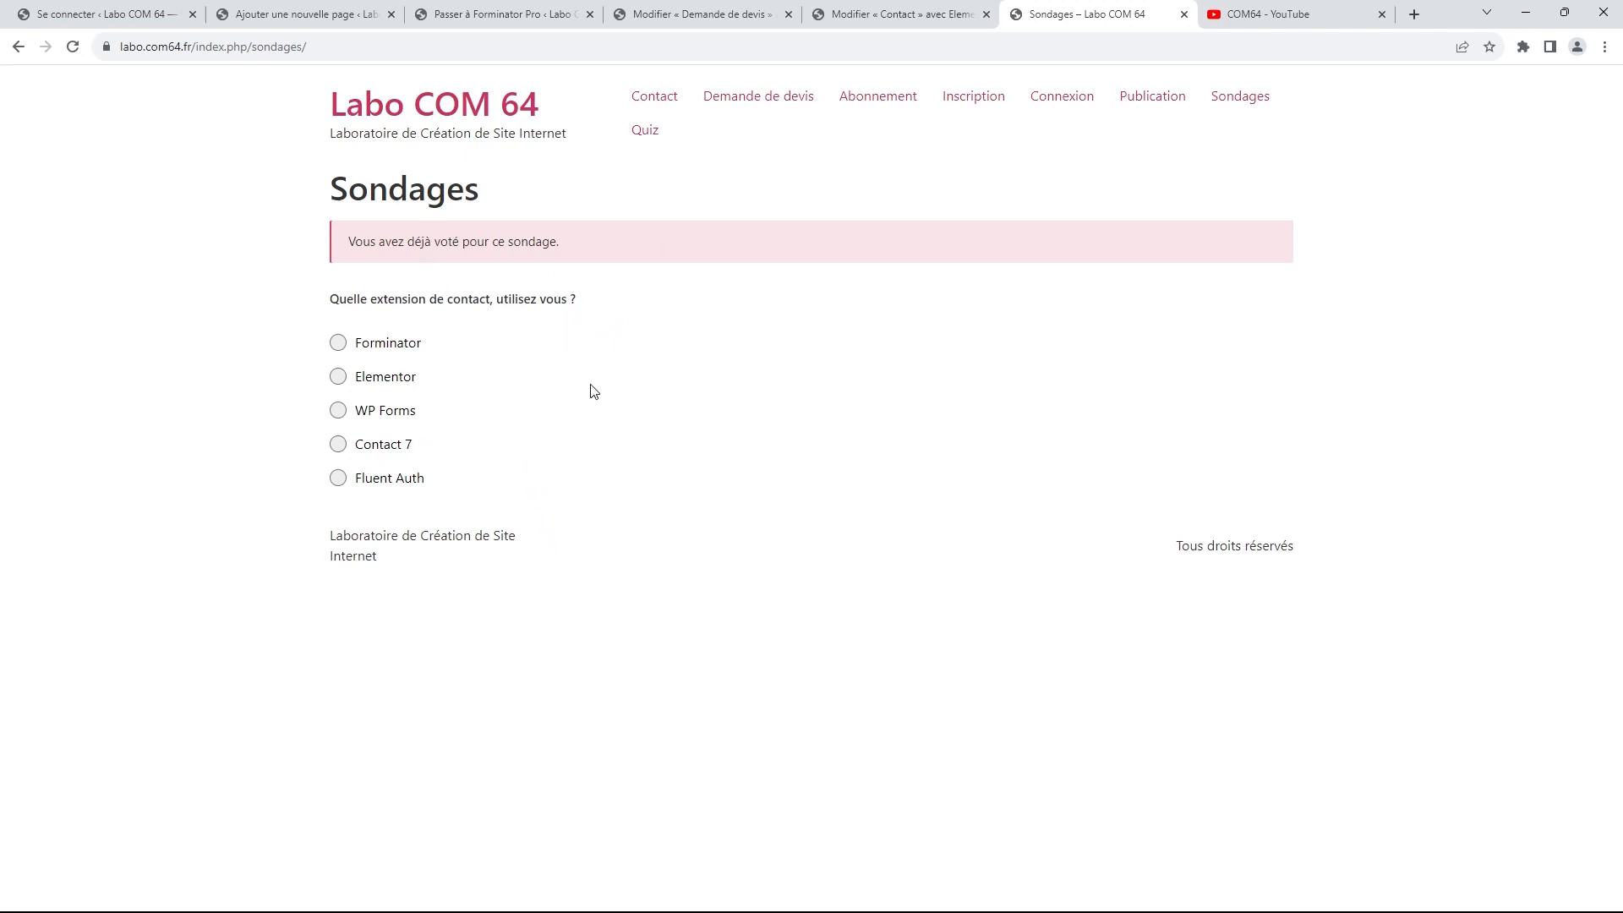
# Take the quiz on the live Quiz page without giving contact details, answering Invisible for the power and Mauve for the favourite colour
pyautogui.click(658, 145)
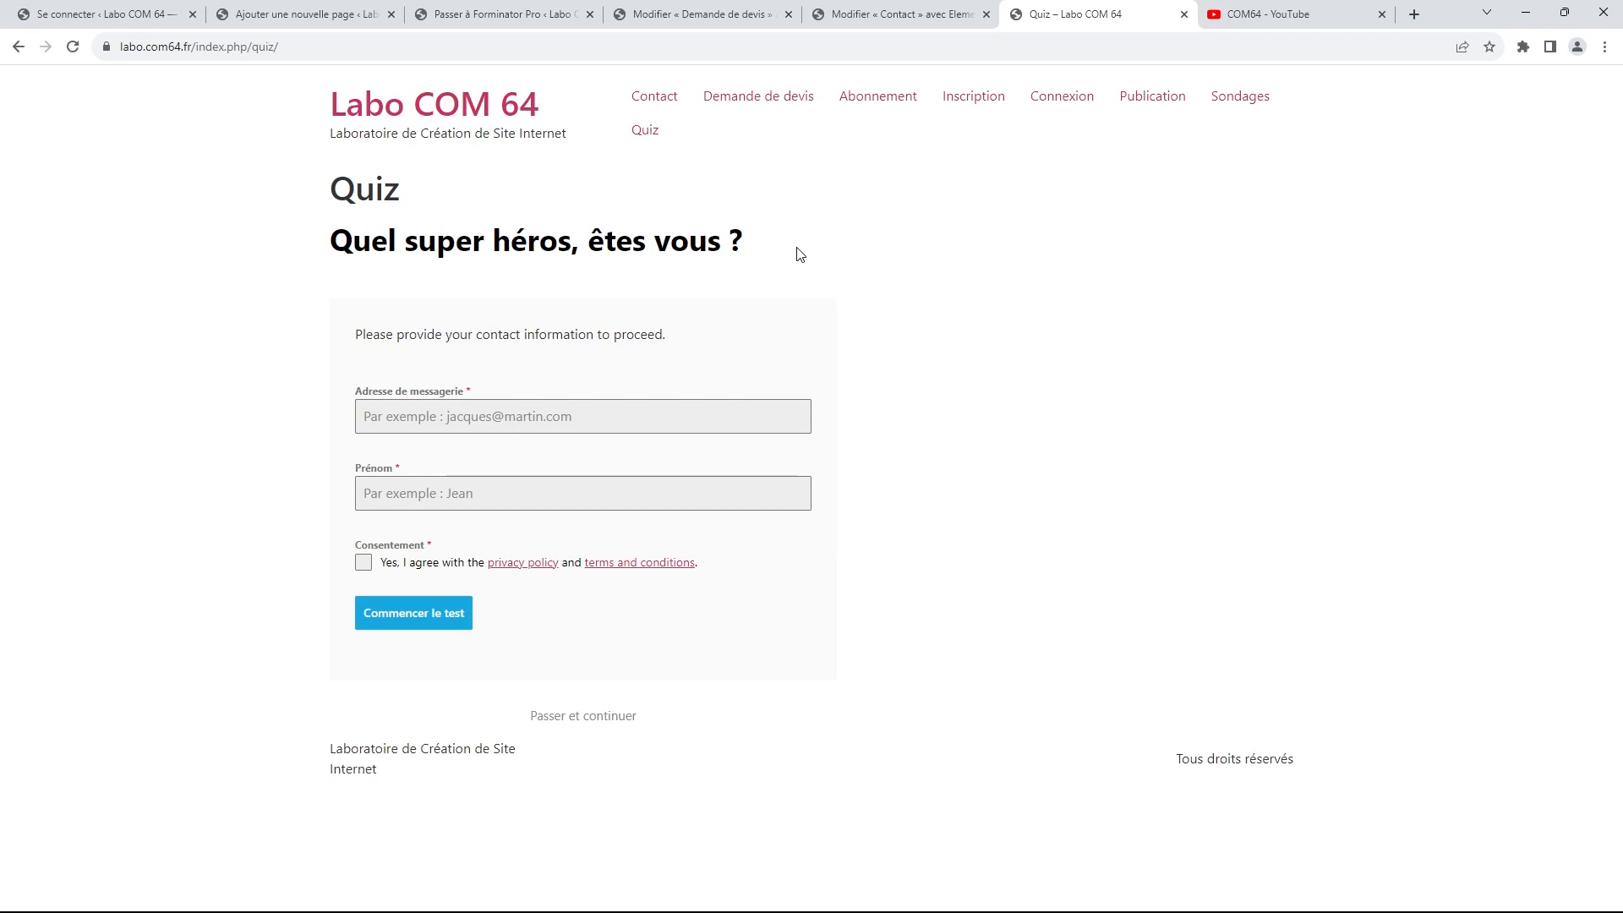
pyautogui.click(575, 718)
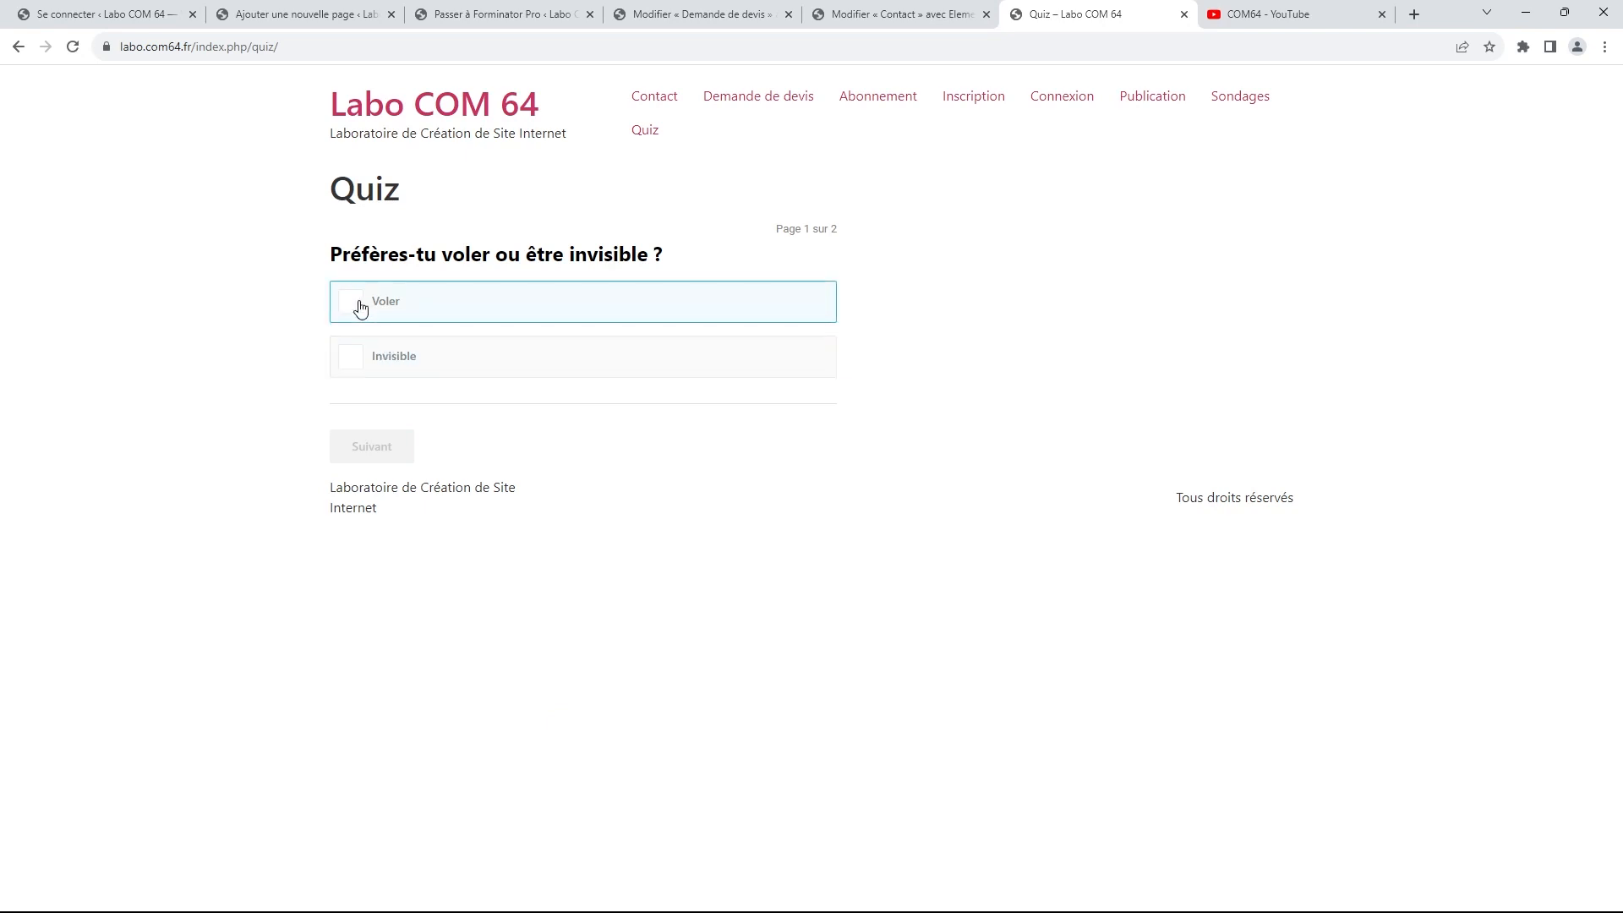
pyautogui.click(354, 362)
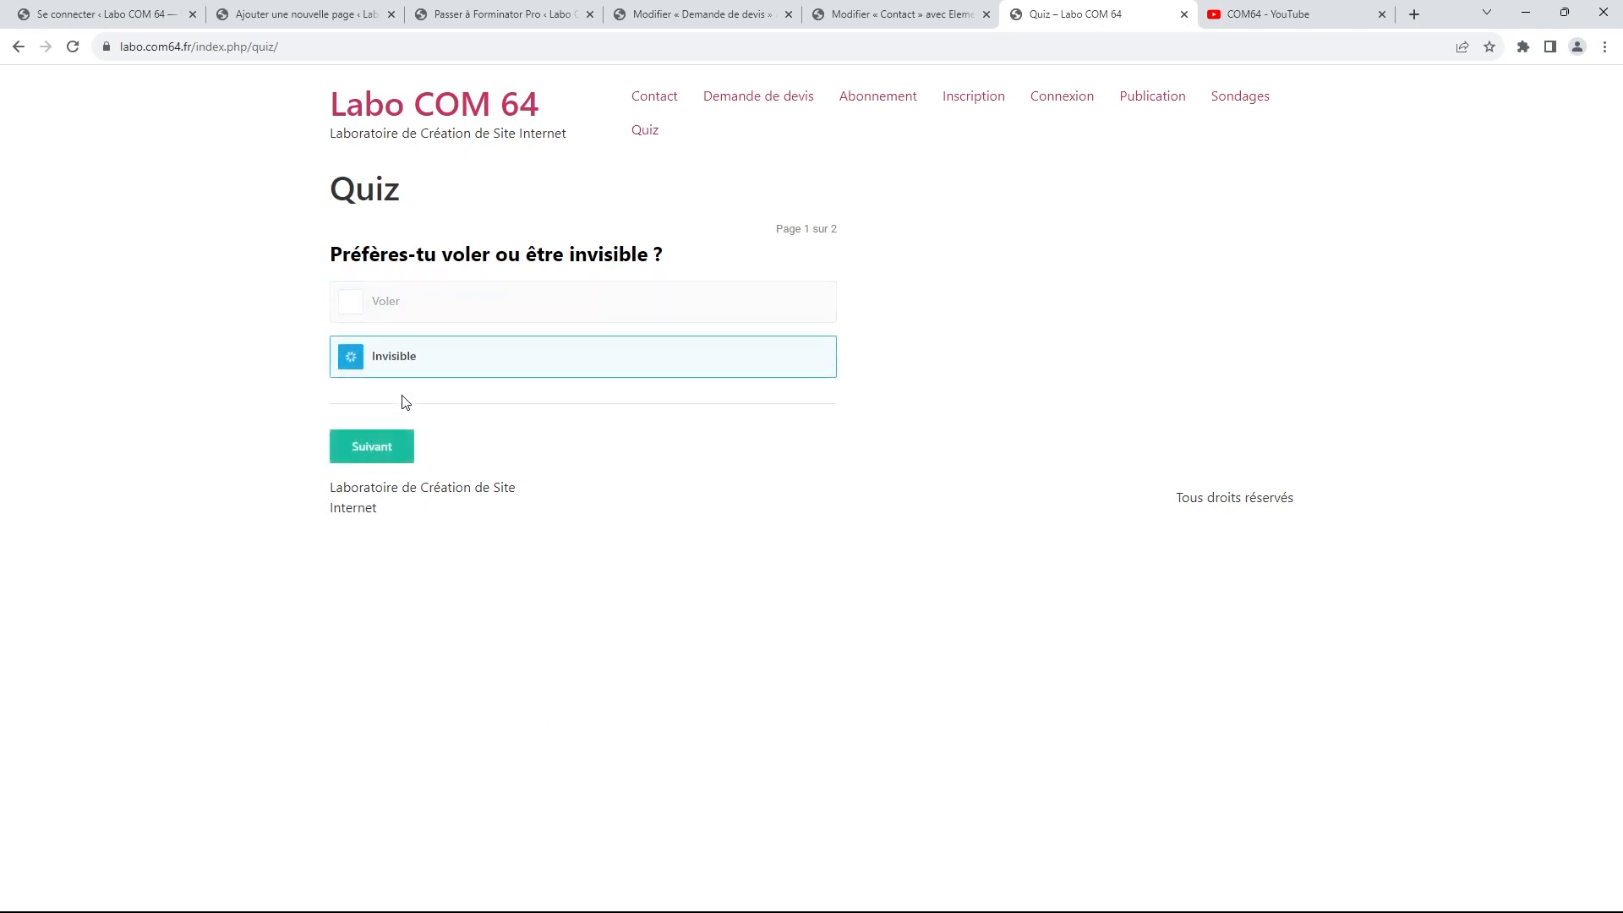
pyautogui.click(377, 482)
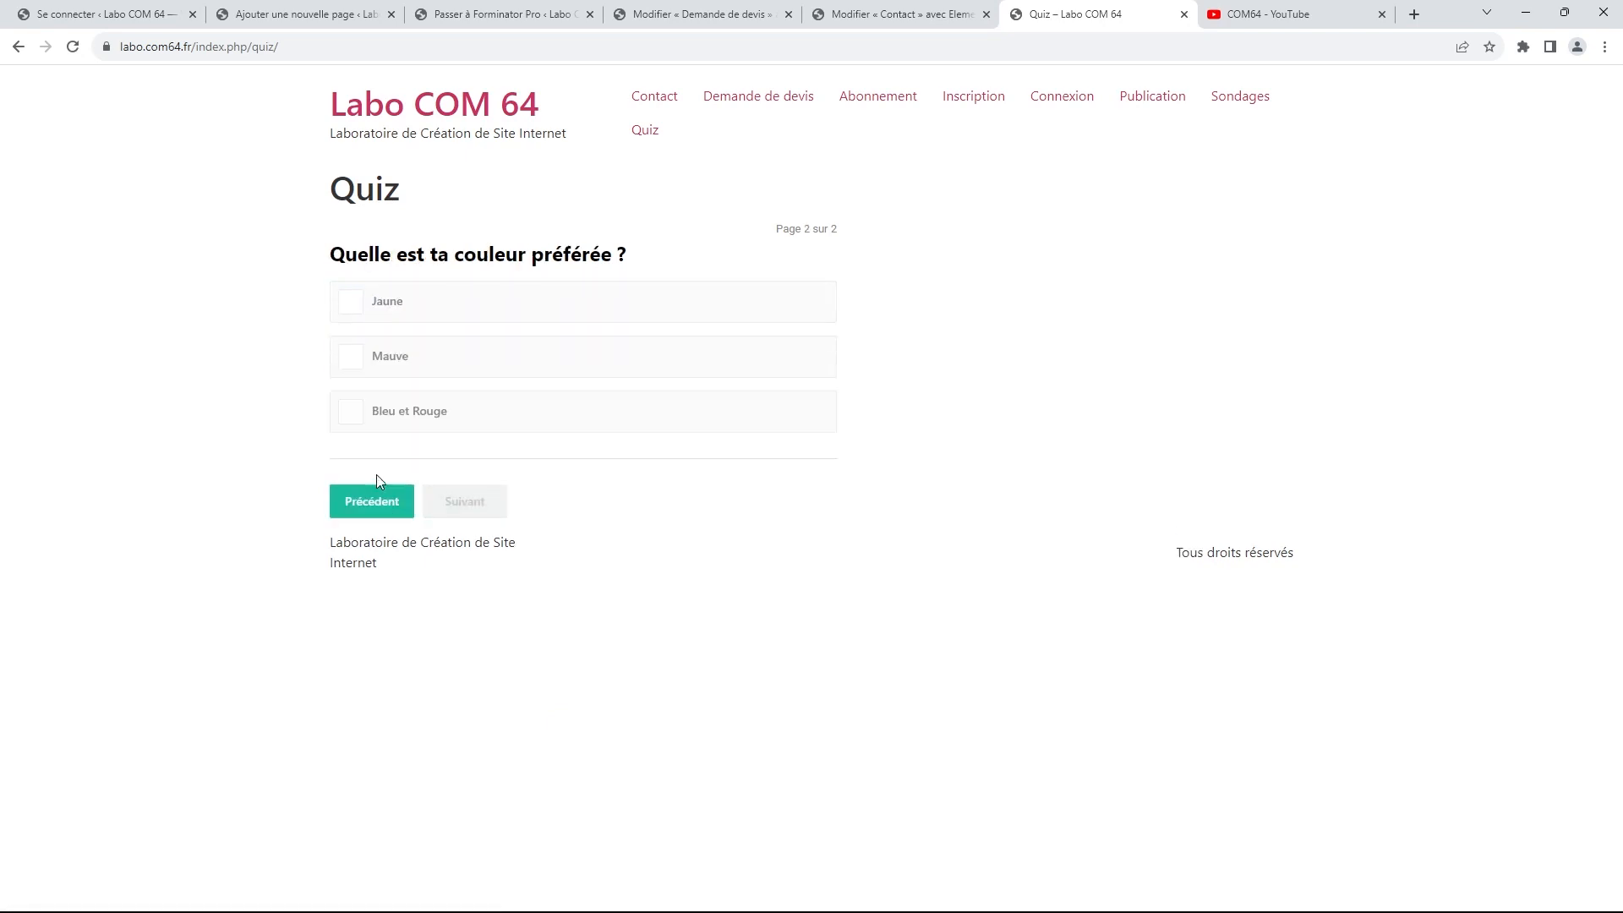
pyautogui.click(359, 358)
pyautogui.click(489, 533)
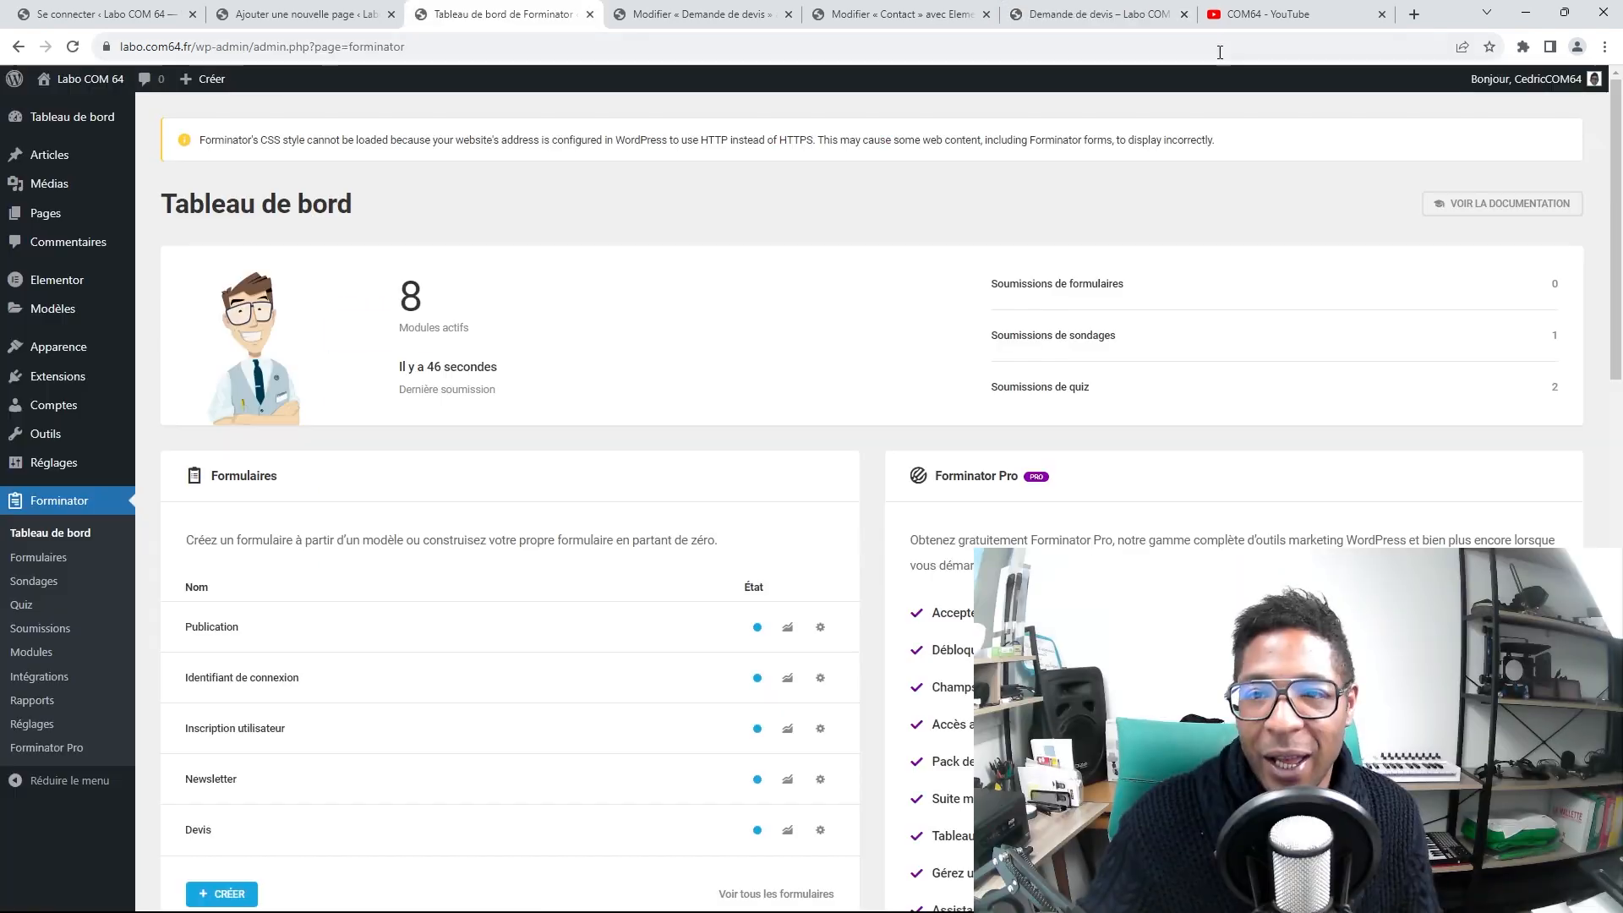
# Switch to the COM64 channel page on YouTube
pyautogui.click(1260, 14)
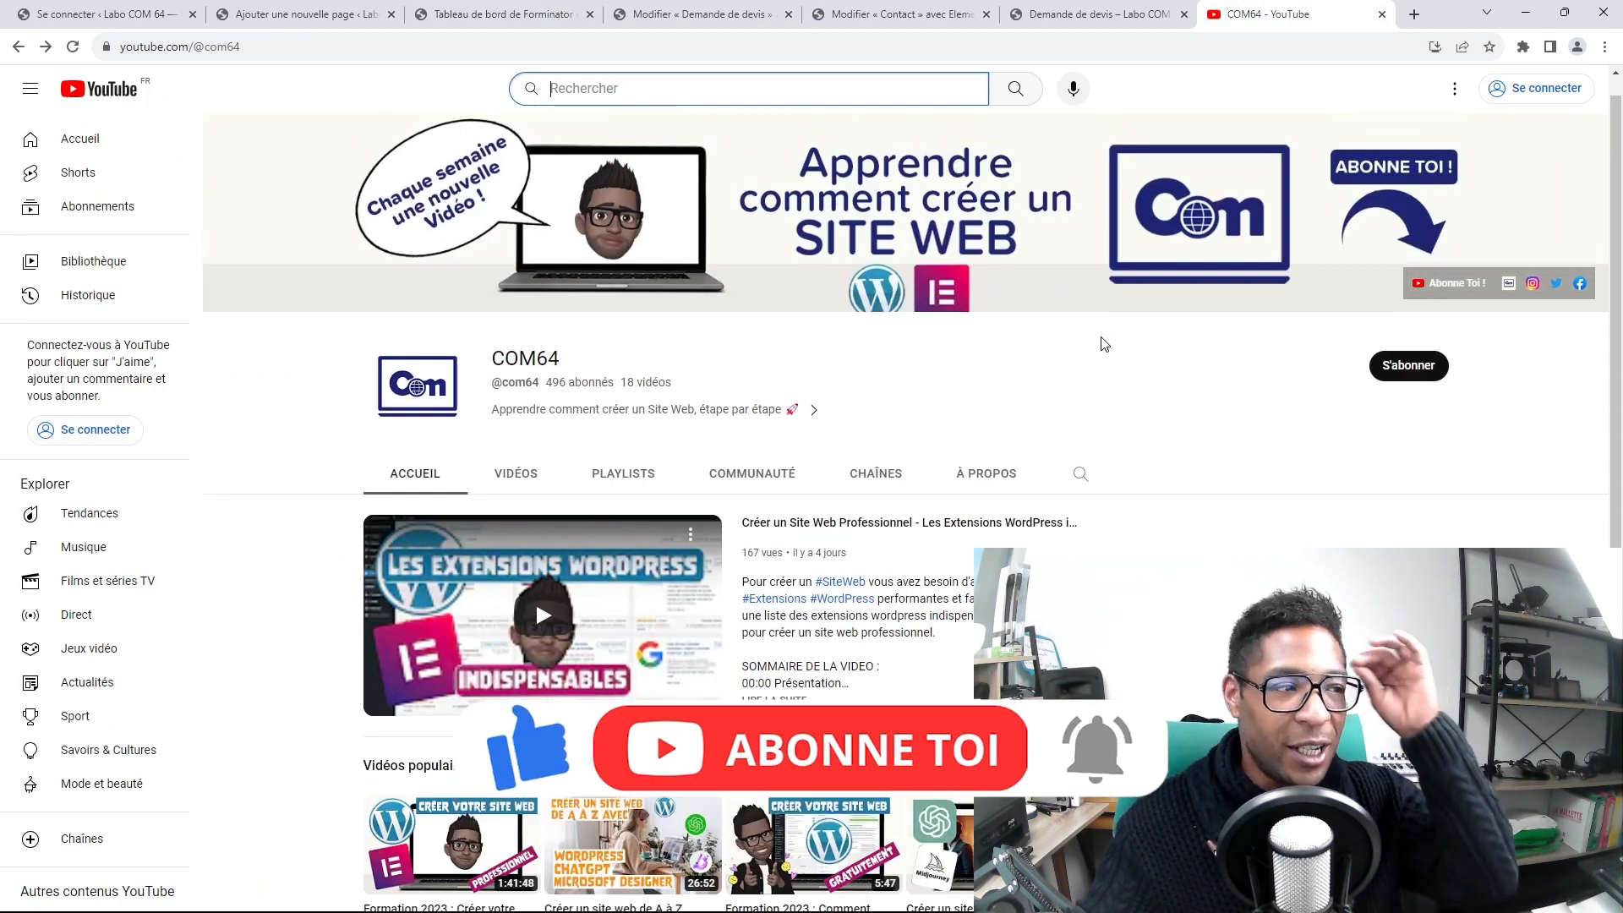